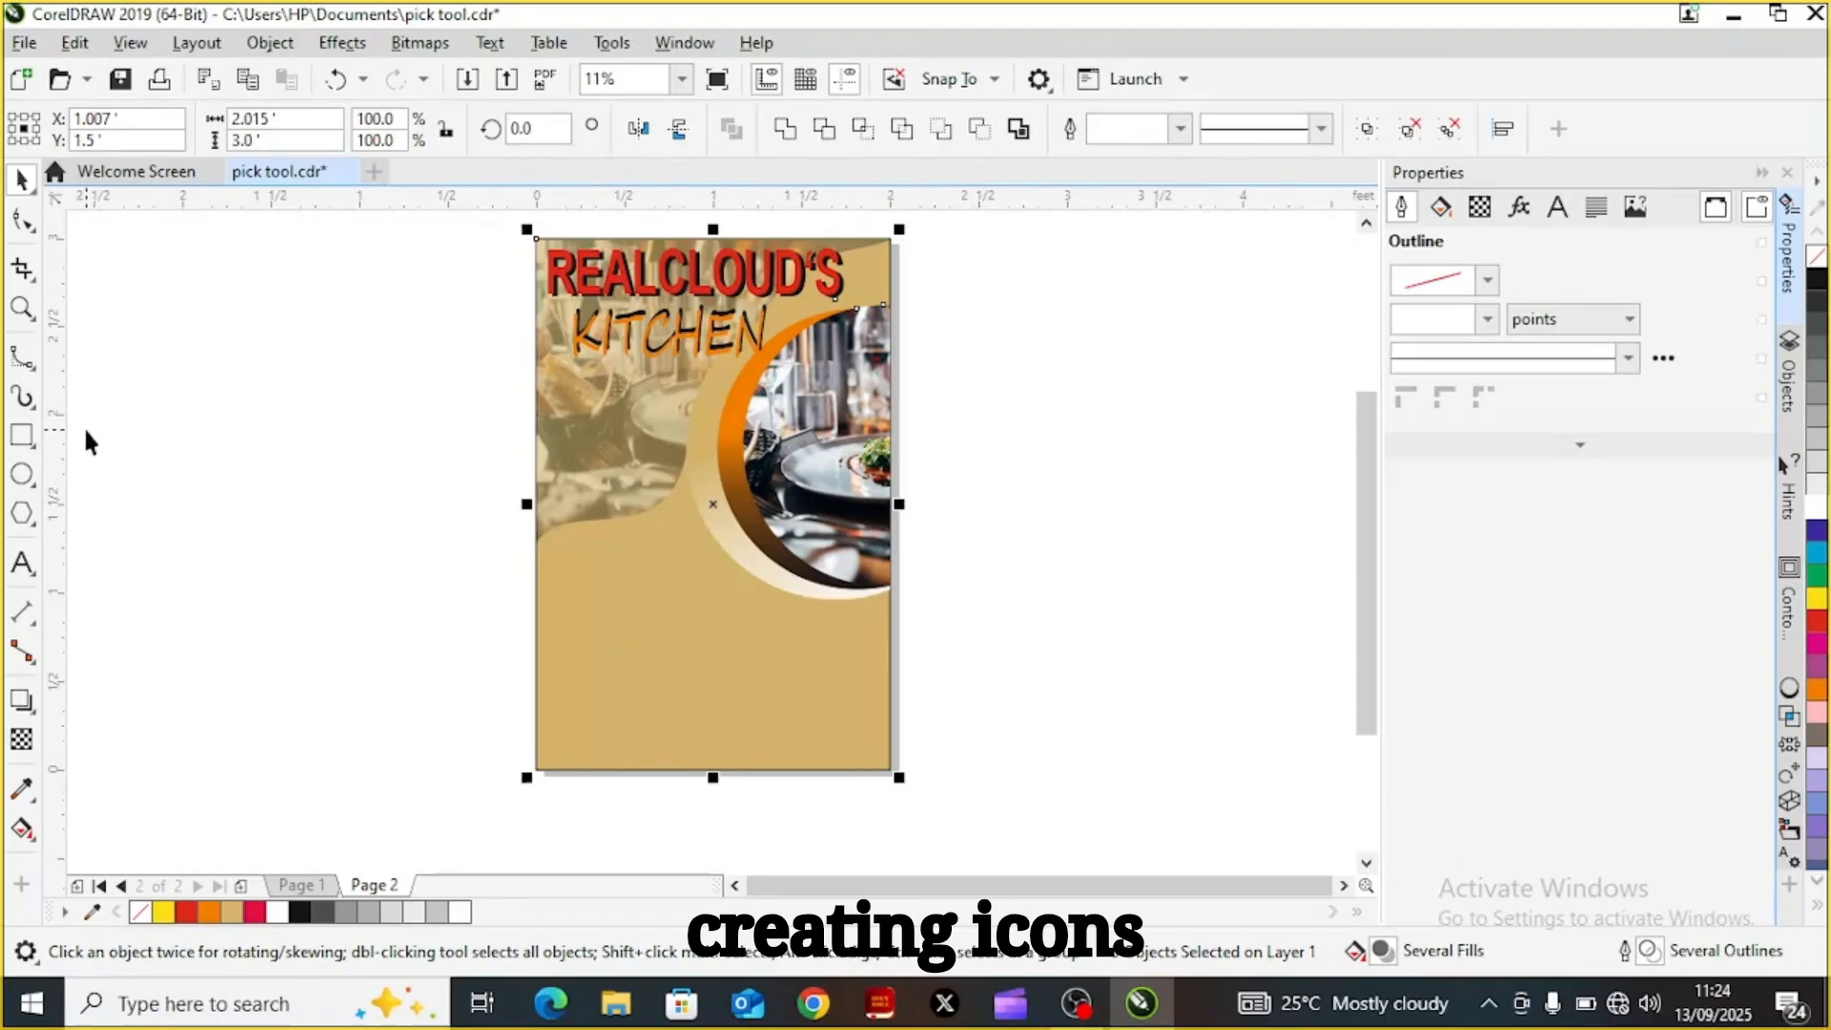
Draw a rectangle about 0.61' wide and 0.45' high in the empty area beside the flyer page
left_click(20, 440)
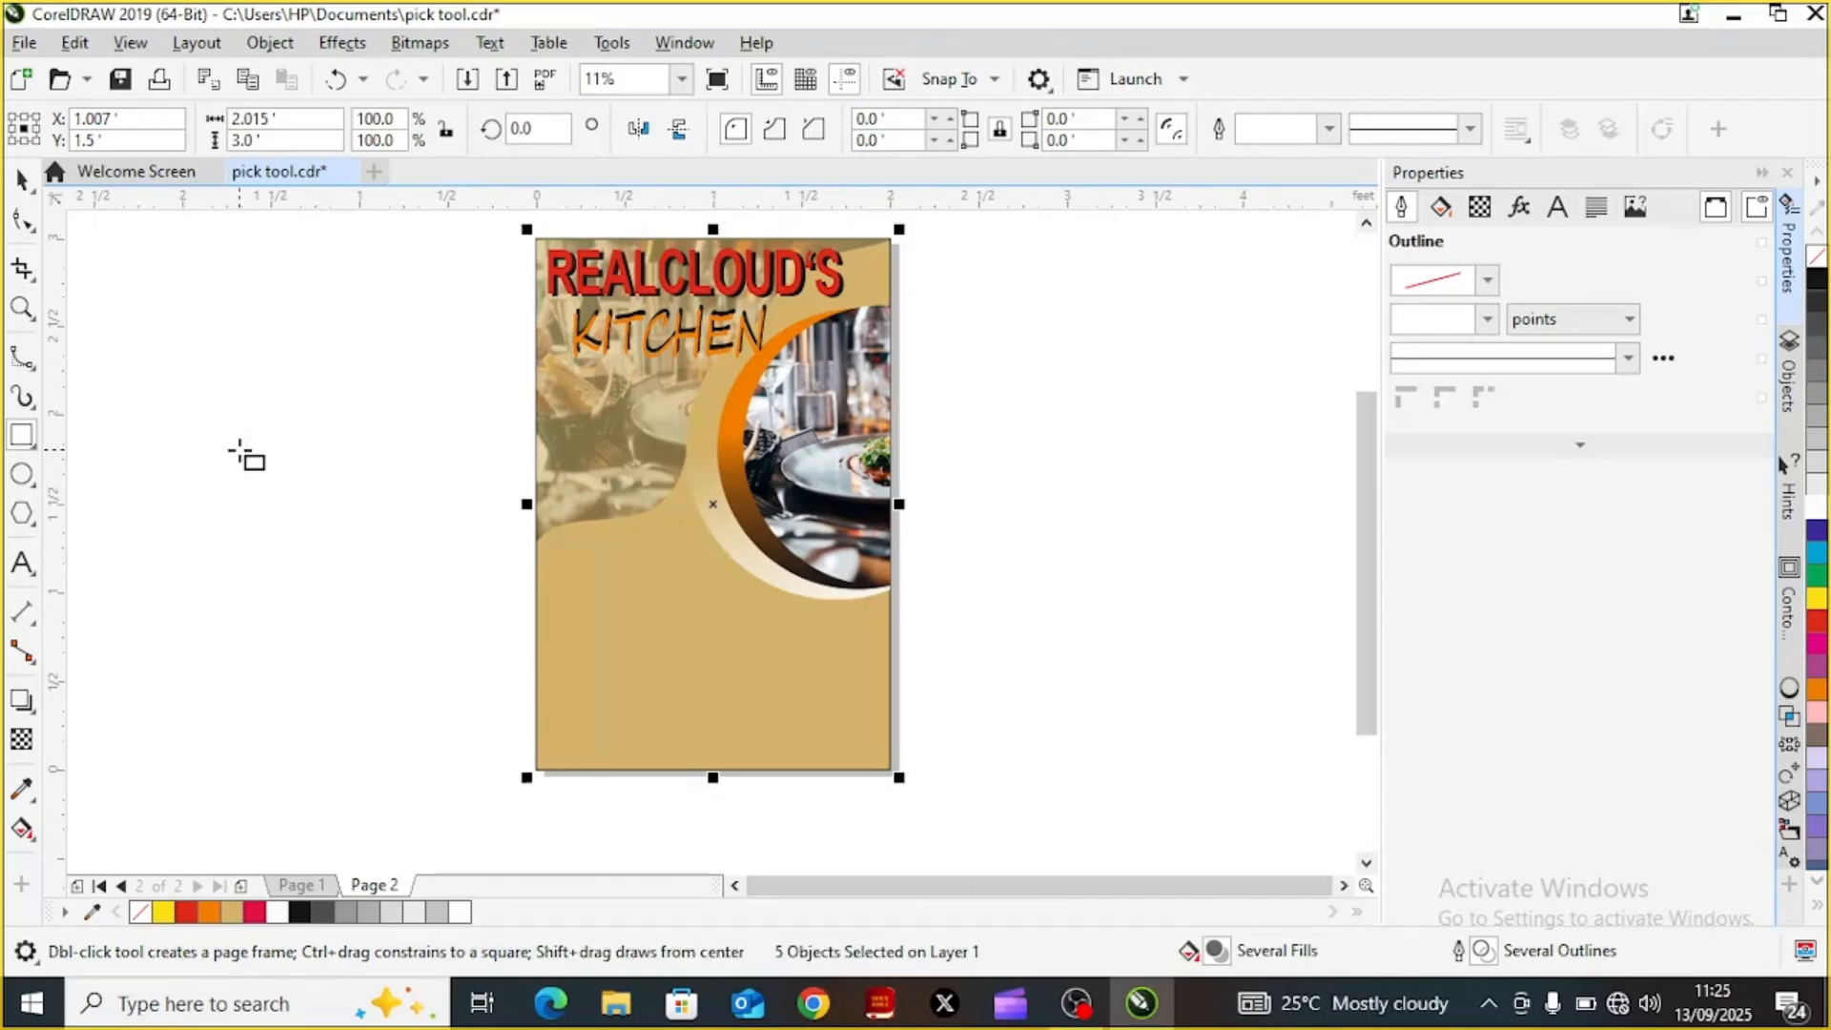
left_click_drag(238, 450, 347, 528)
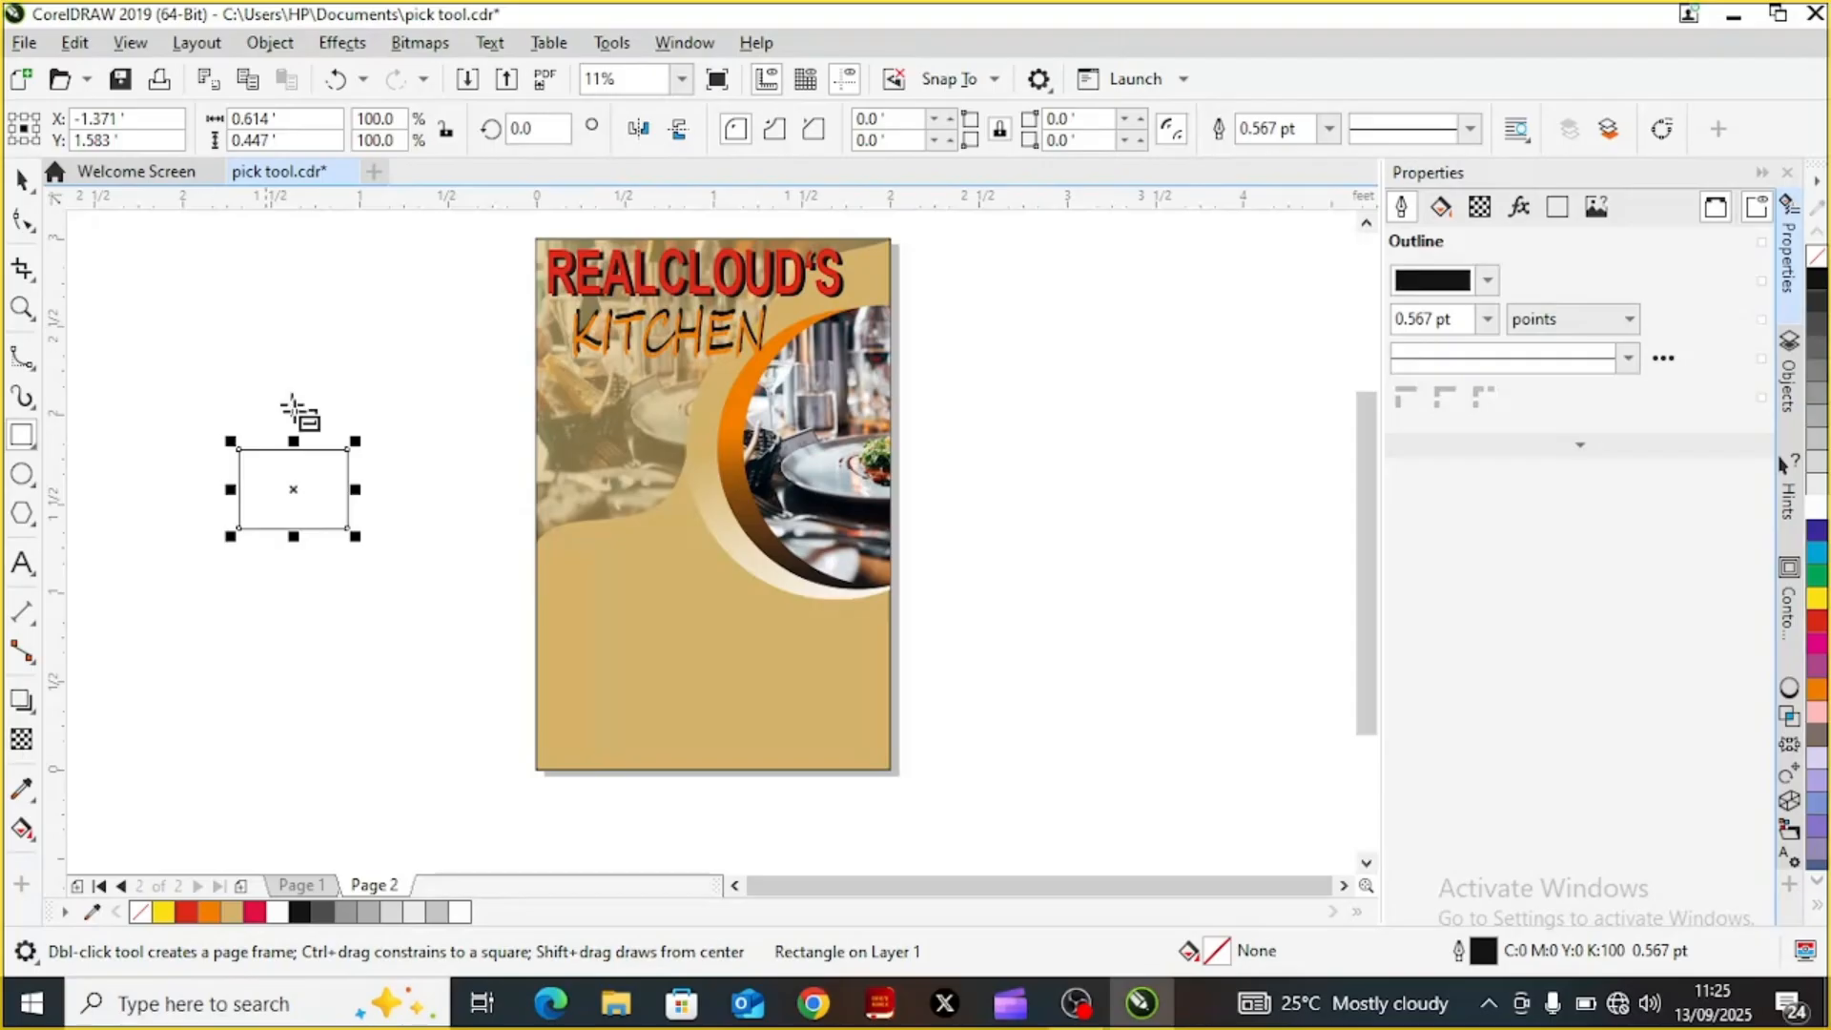
left_click(22, 180)
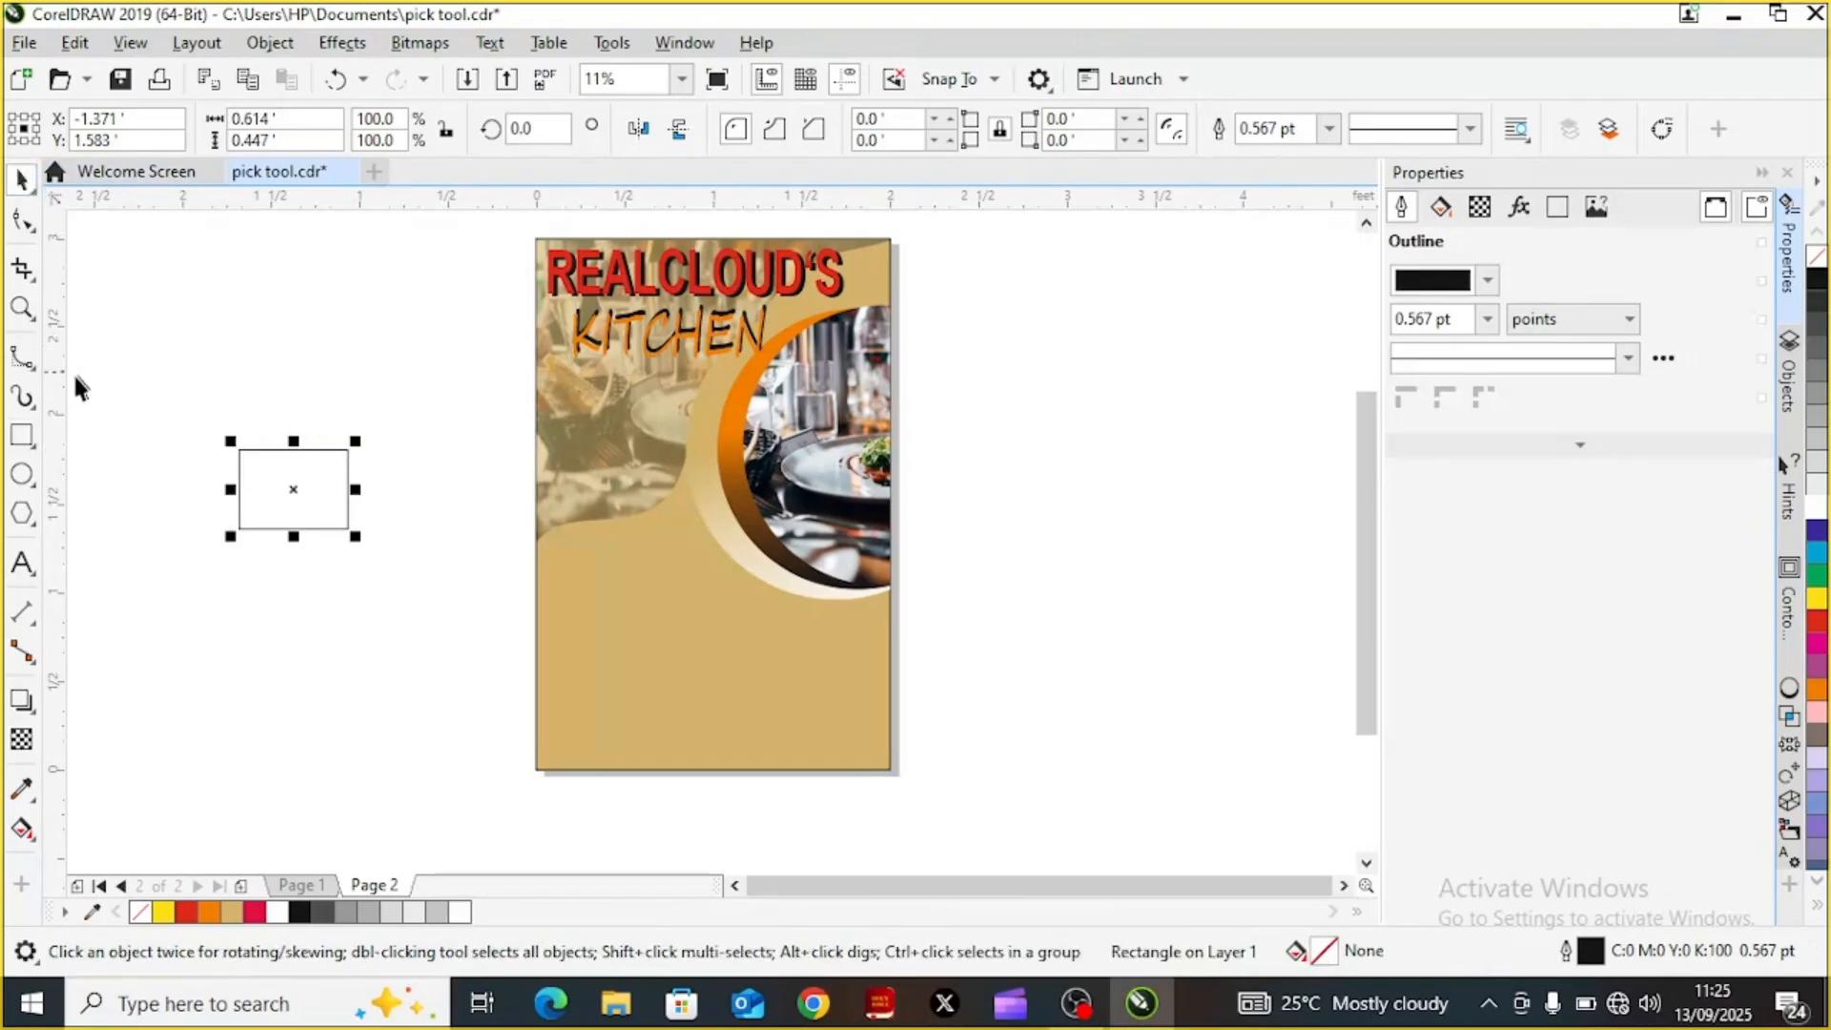
Draw a five-sided polygon about 0.7' wide and 0.71' high just above the rectangle
left_click(21, 520)
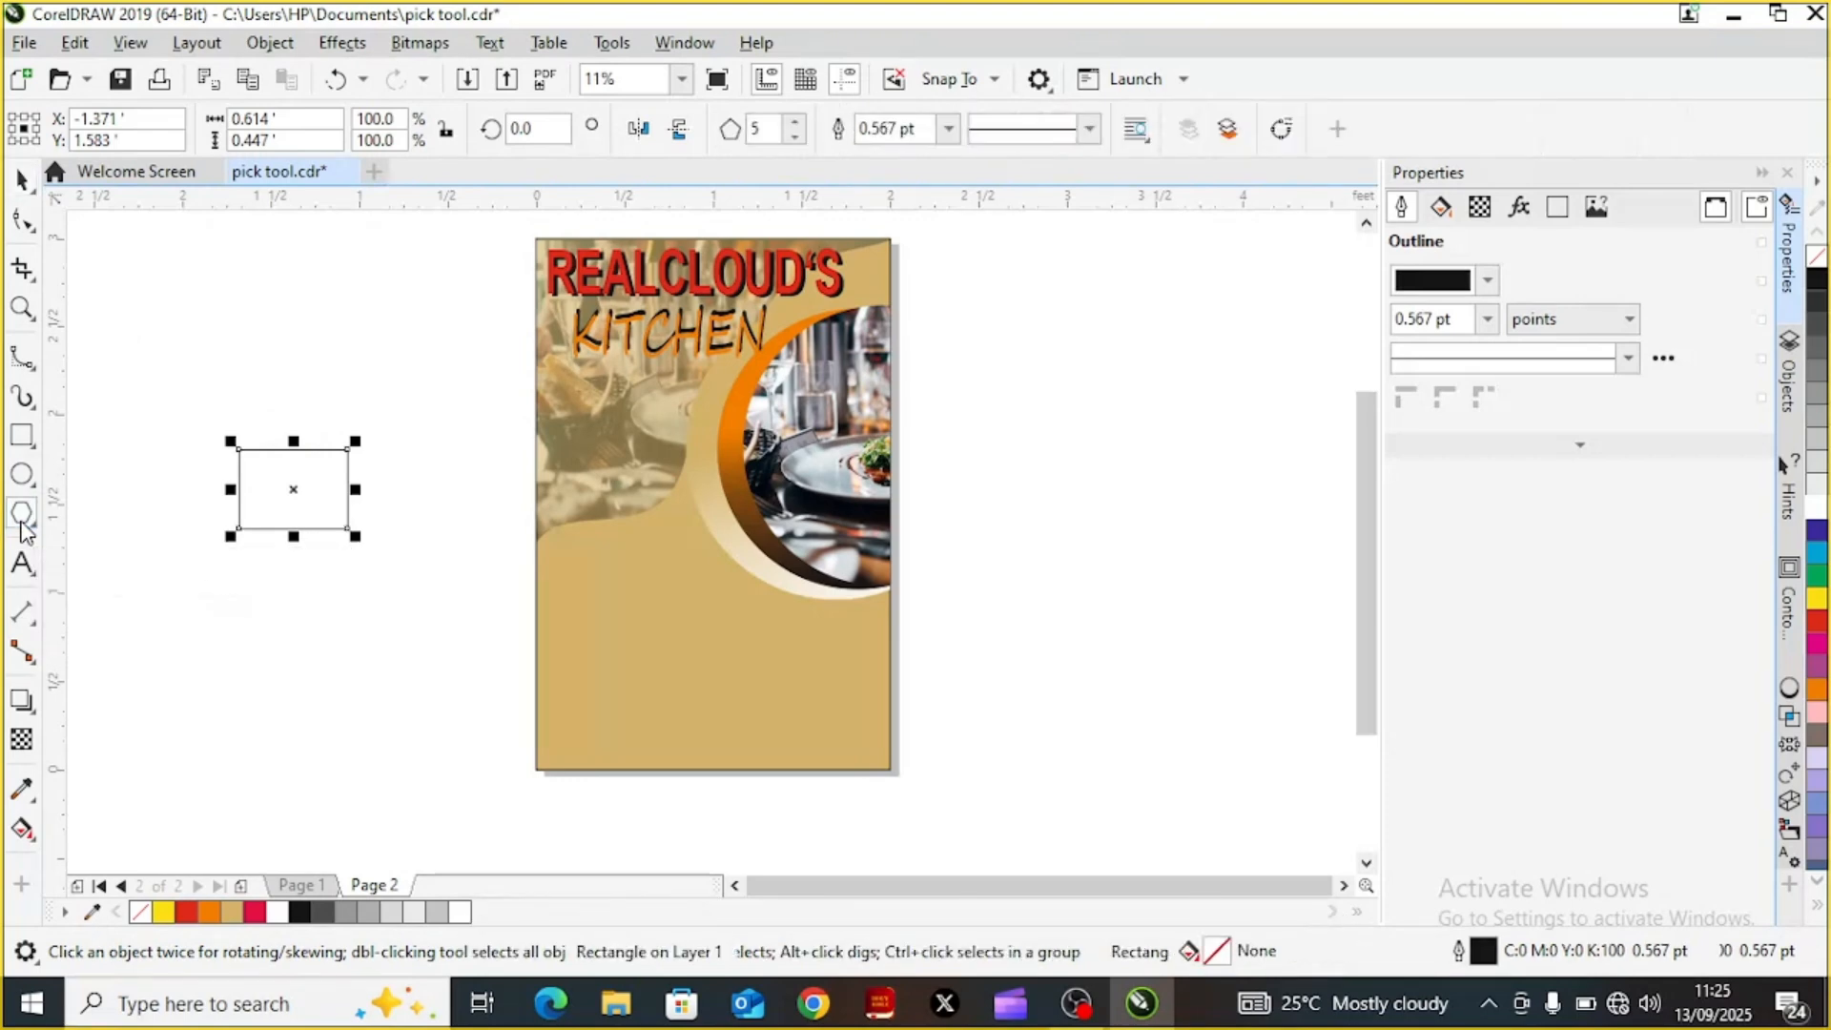
left_click_drag(211, 292, 345, 431)
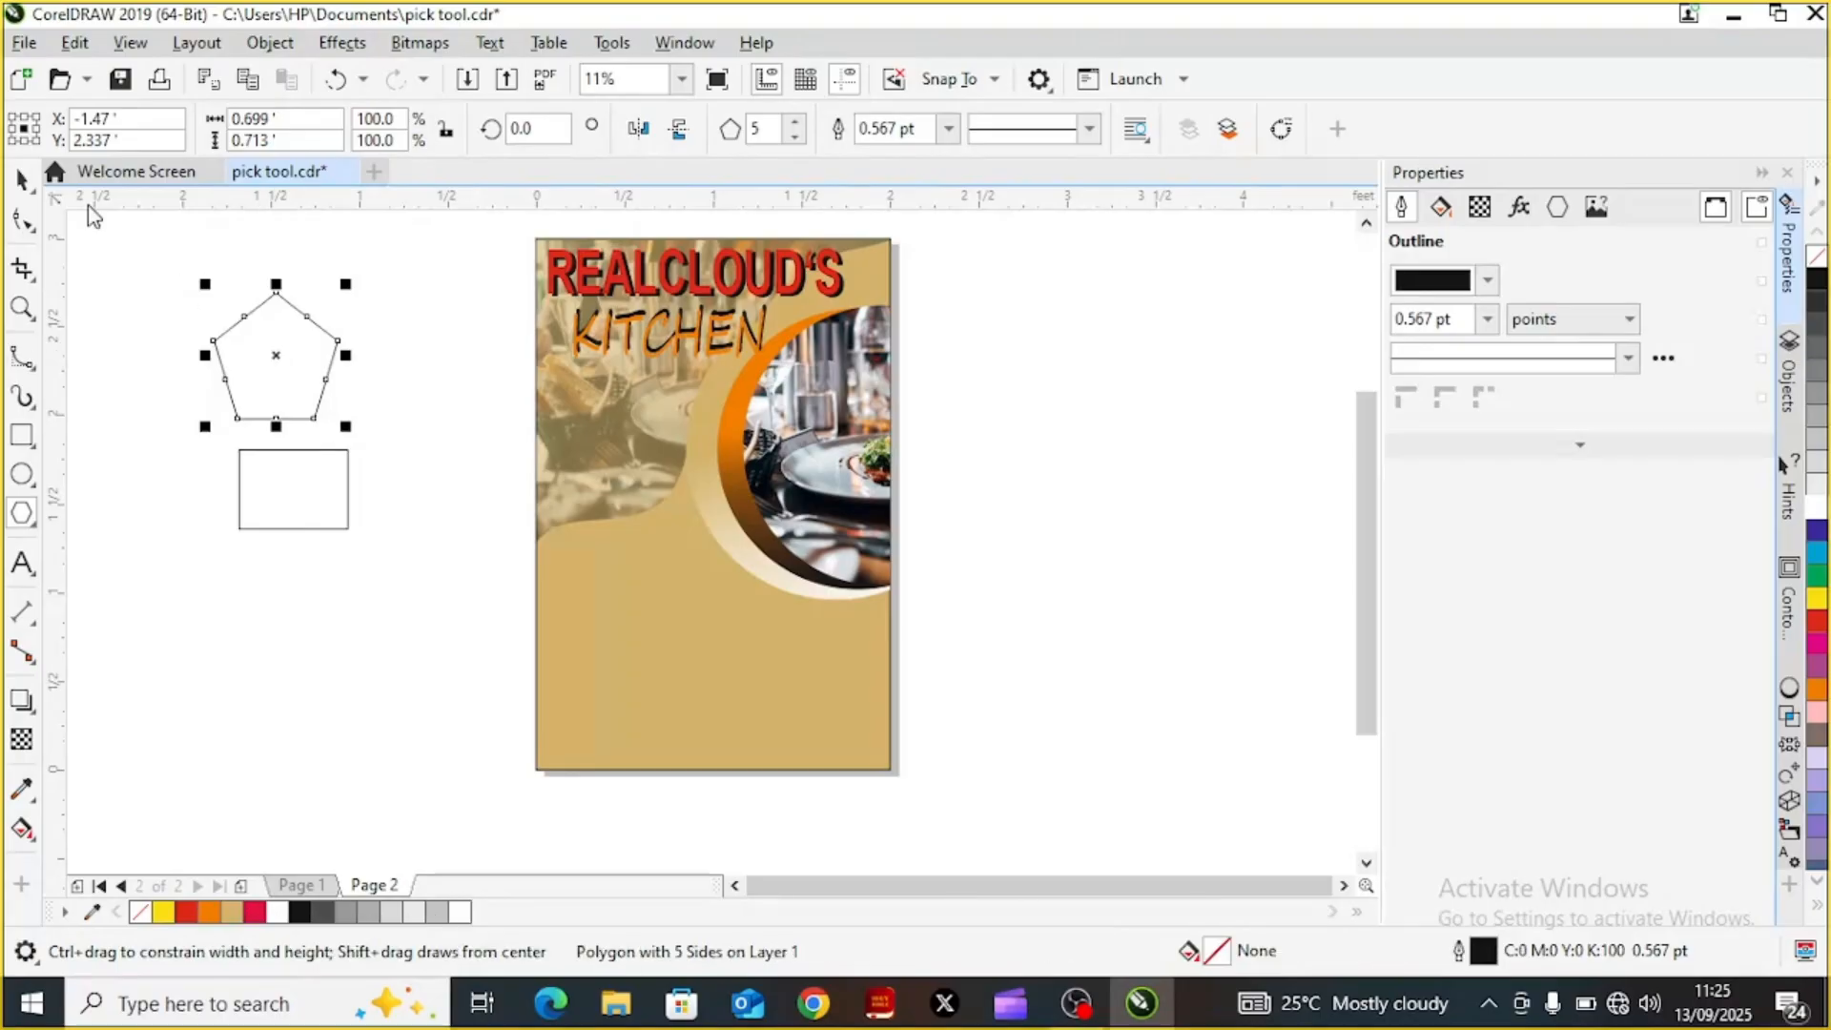
left_click(24, 177)
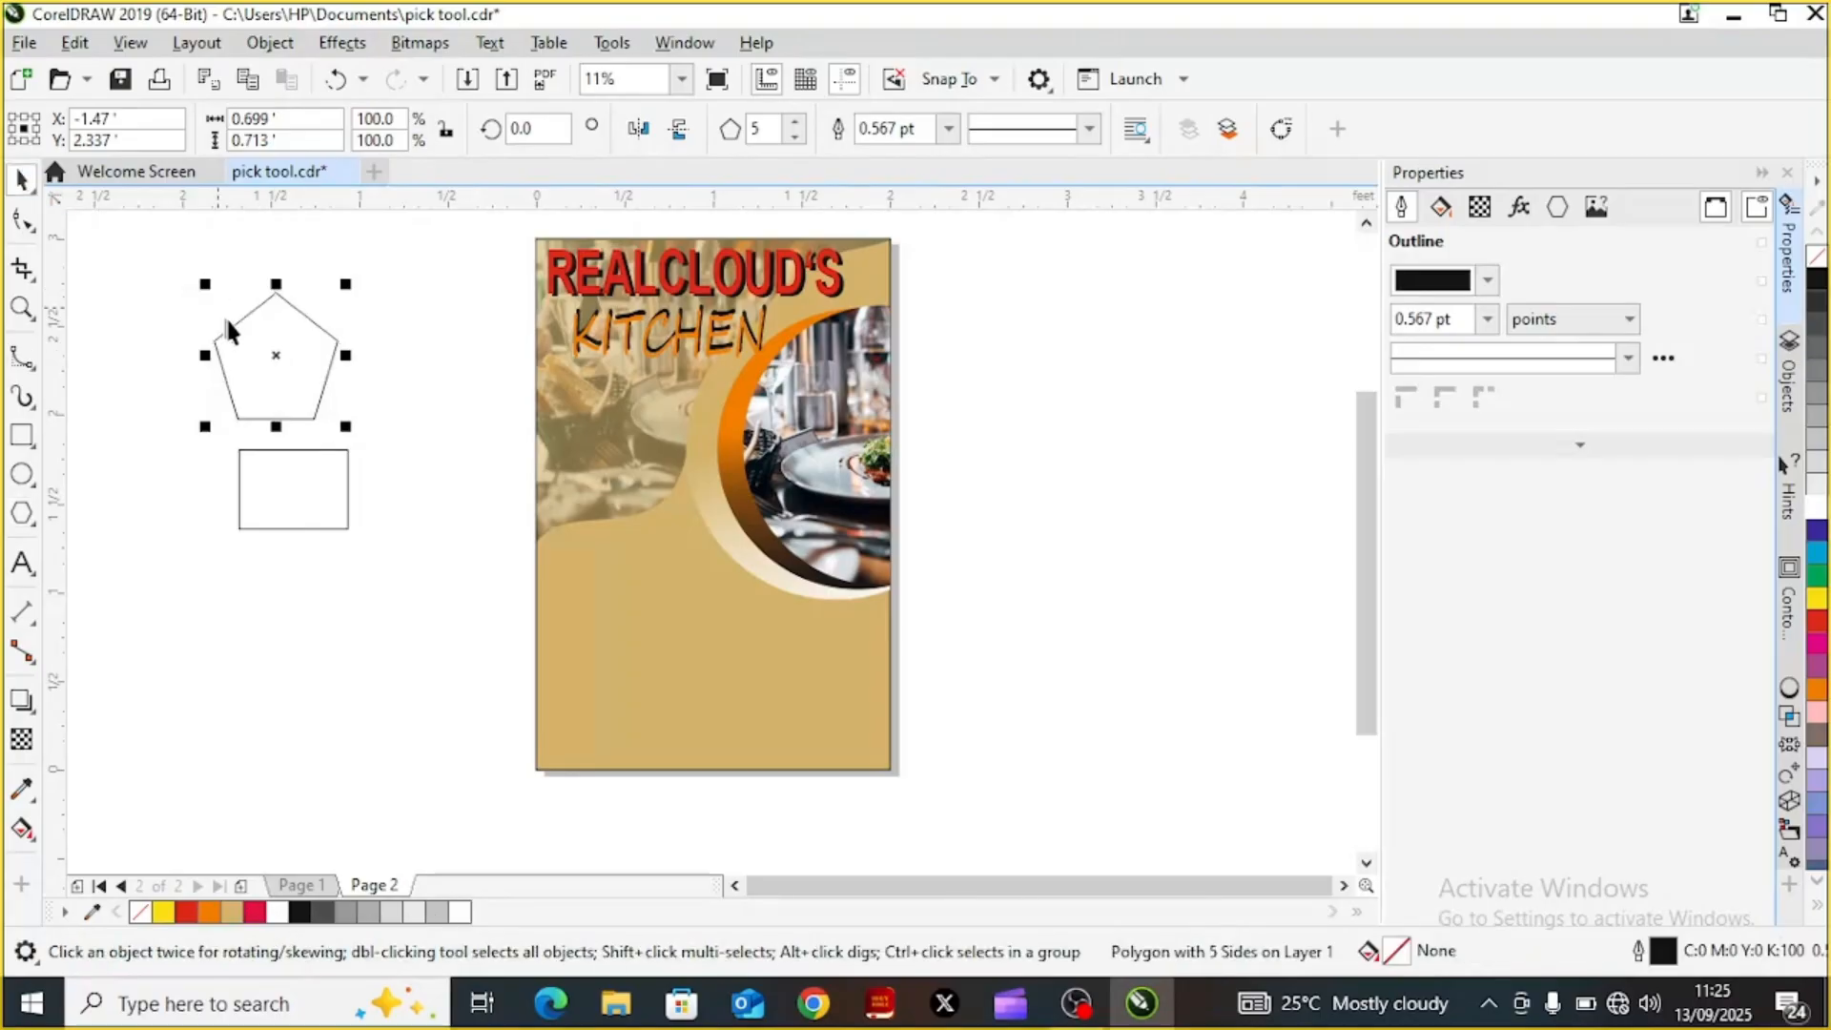
left_click(268, 351)
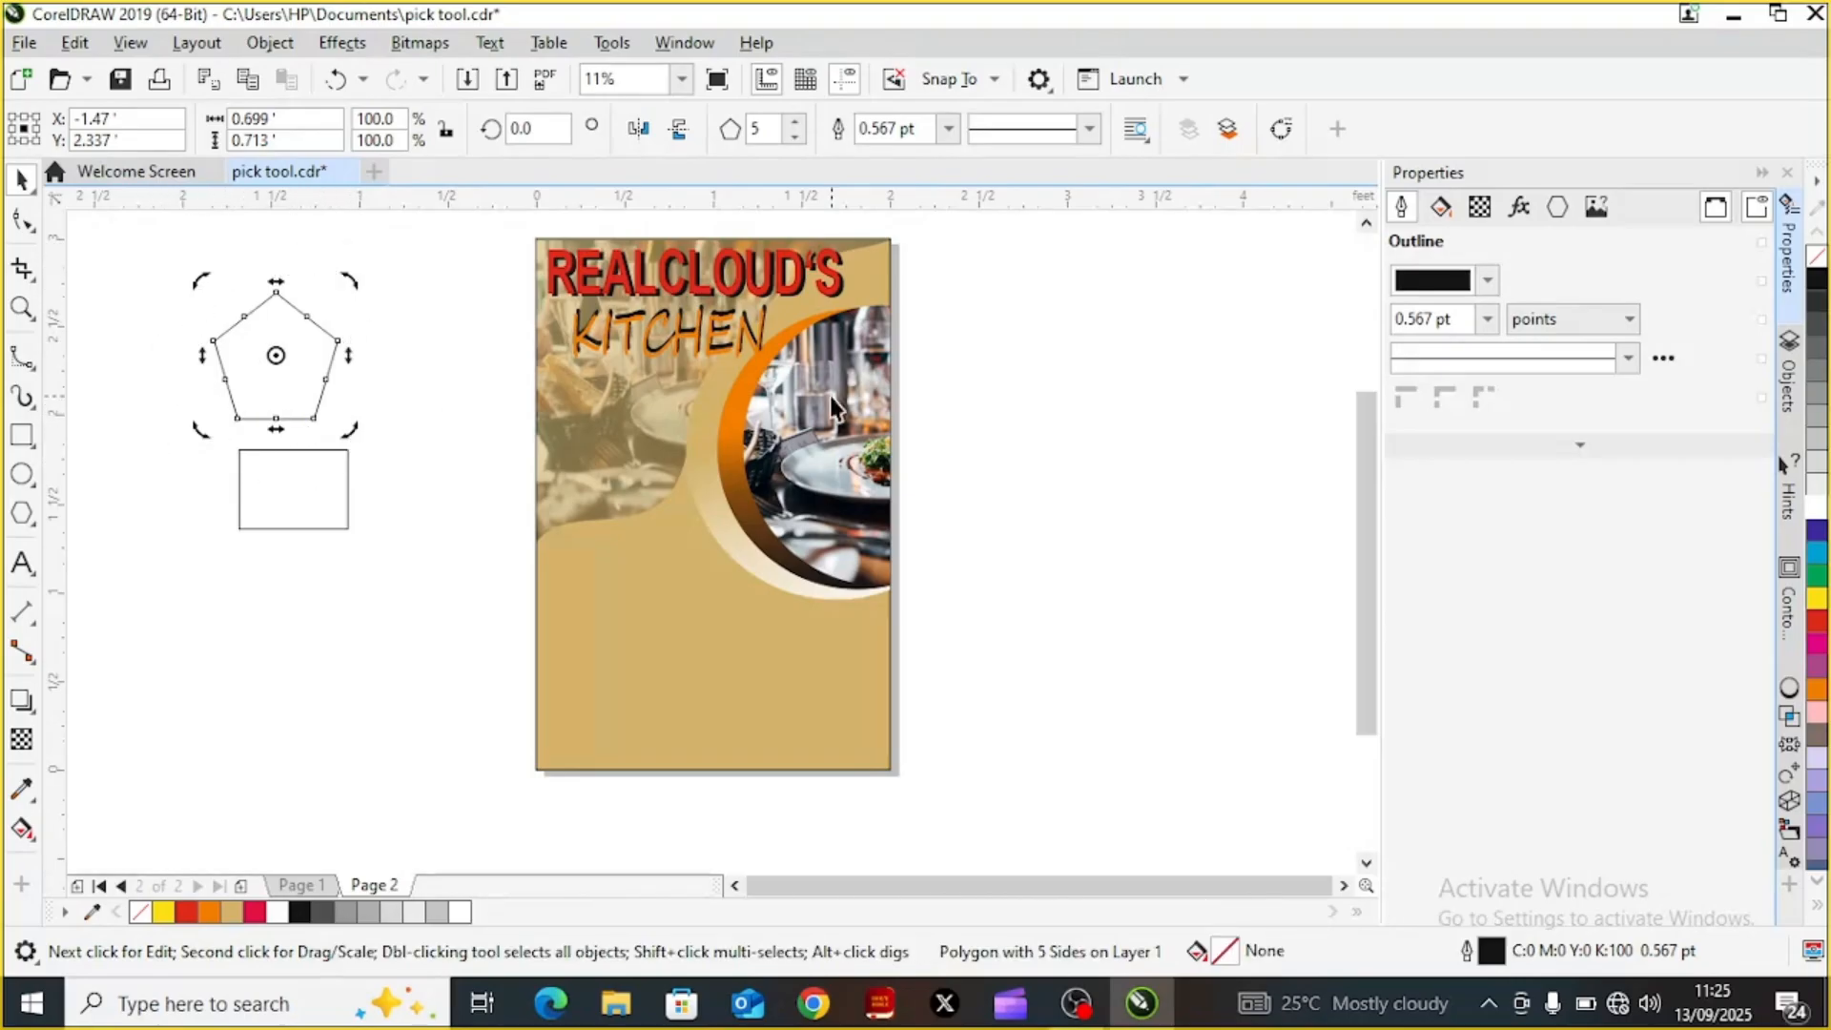
Reduce the polygon's number of sides to 3 to make a triangle
left_click(1561, 209)
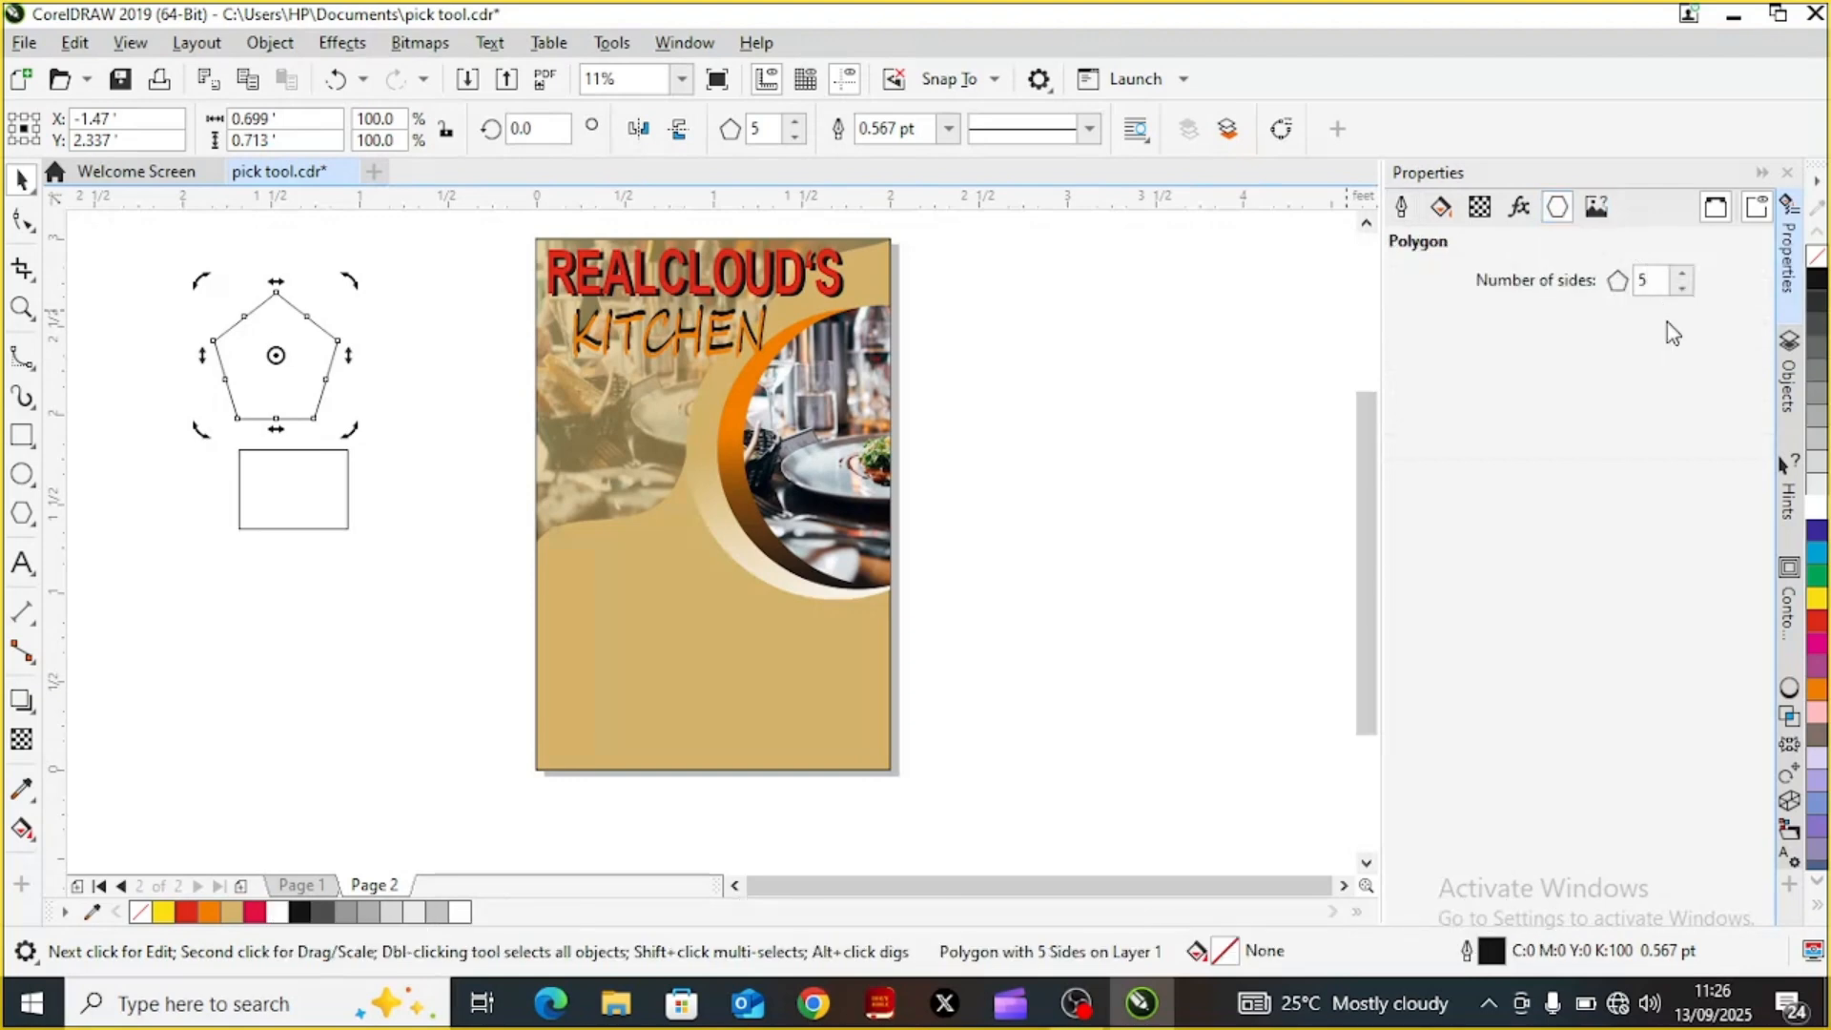
left_click(1685, 275)
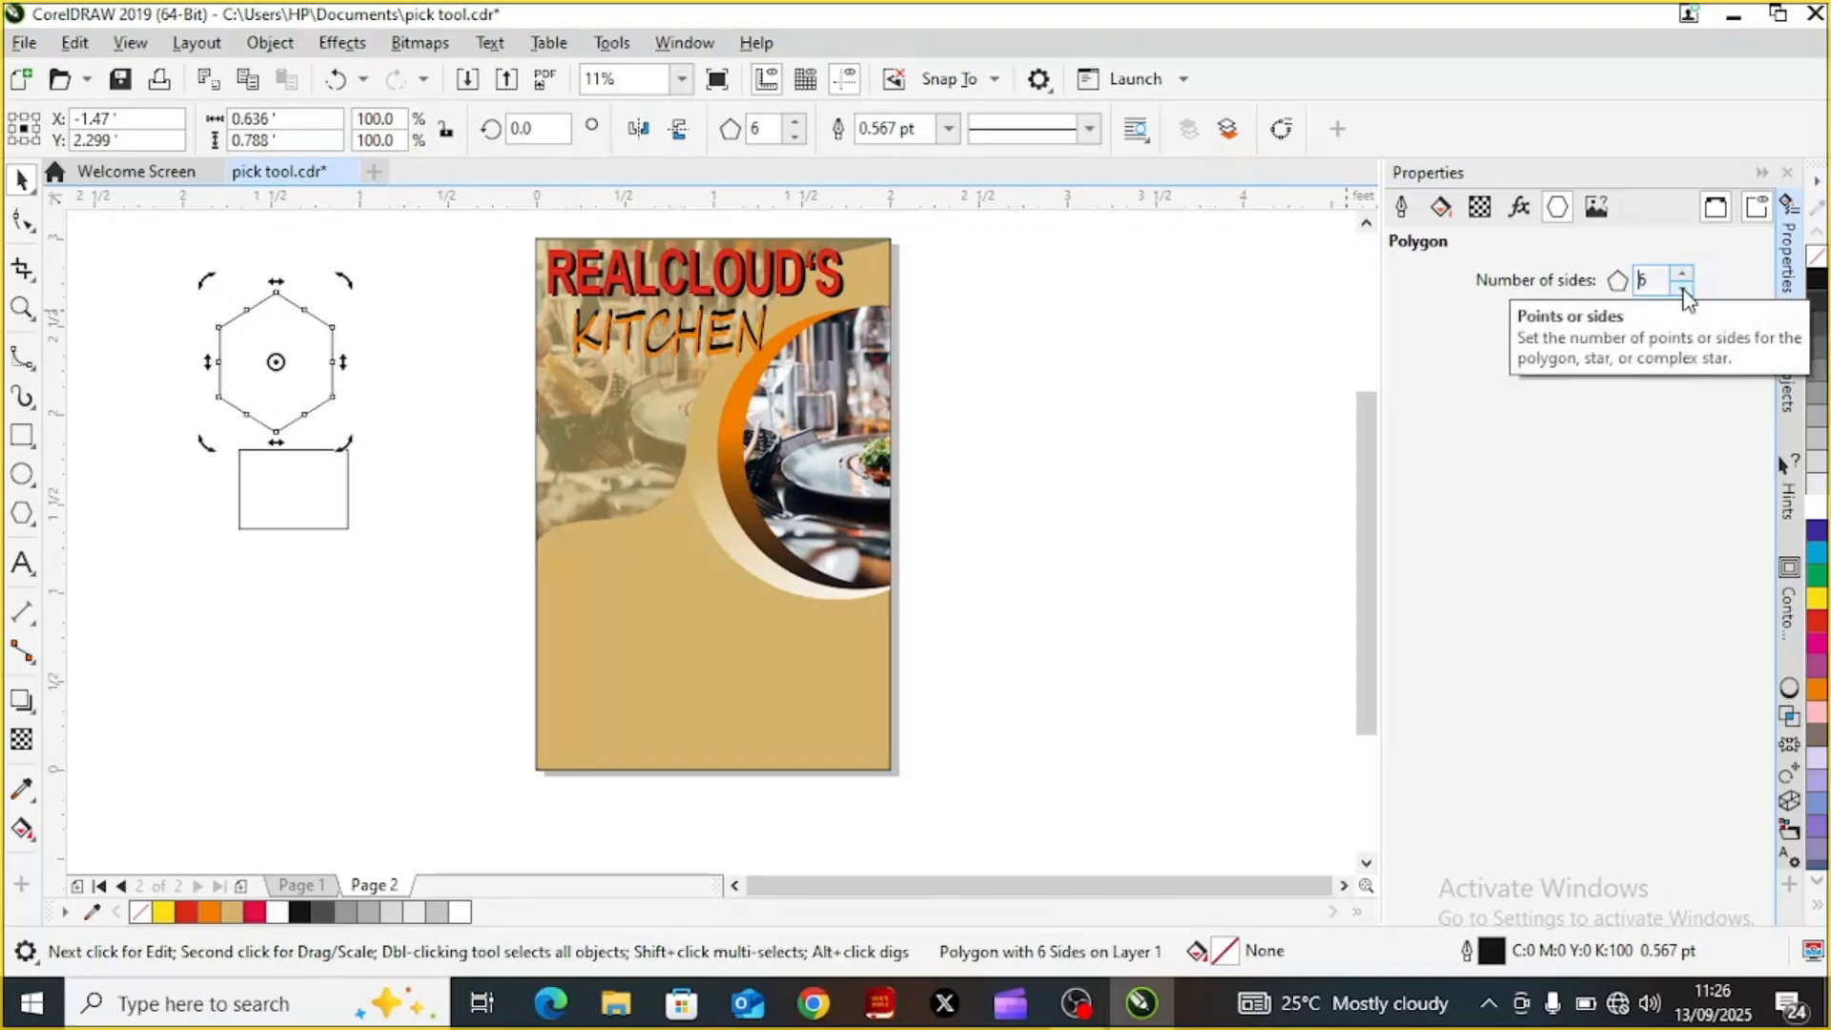
left_click(1684, 289)
left_click(1683, 289)
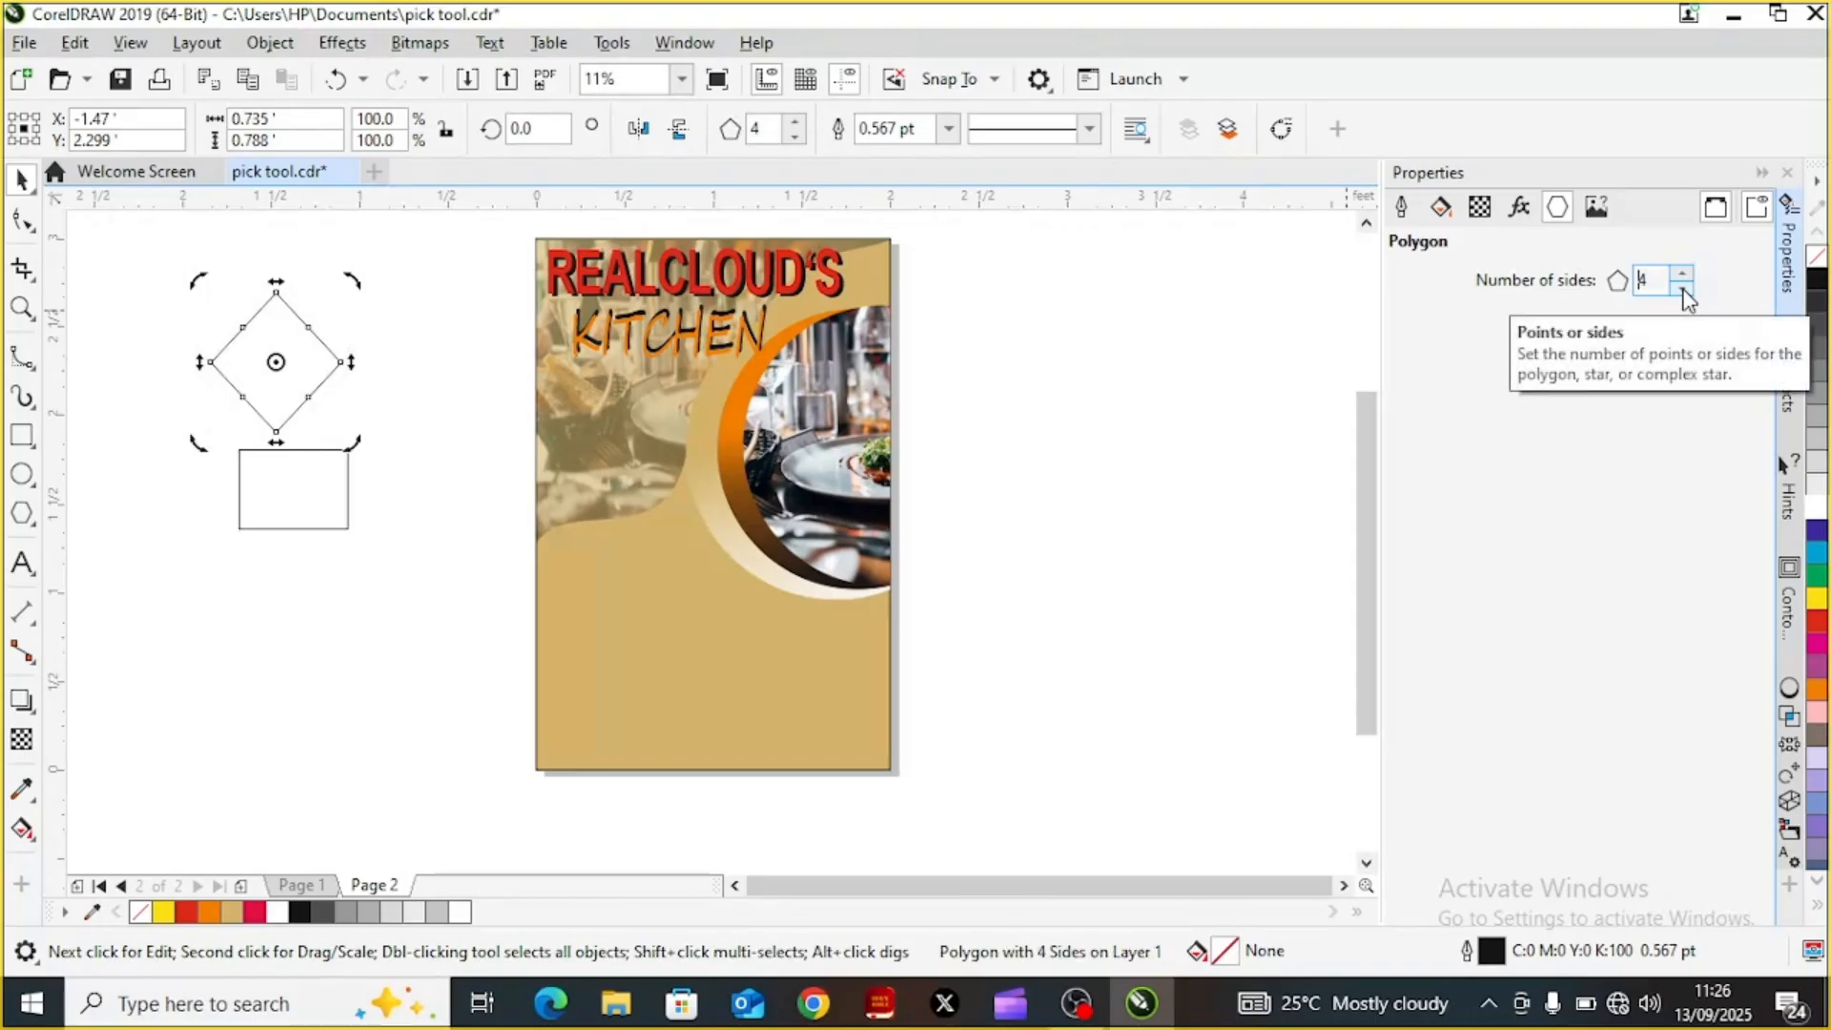
left_click(1683, 289)
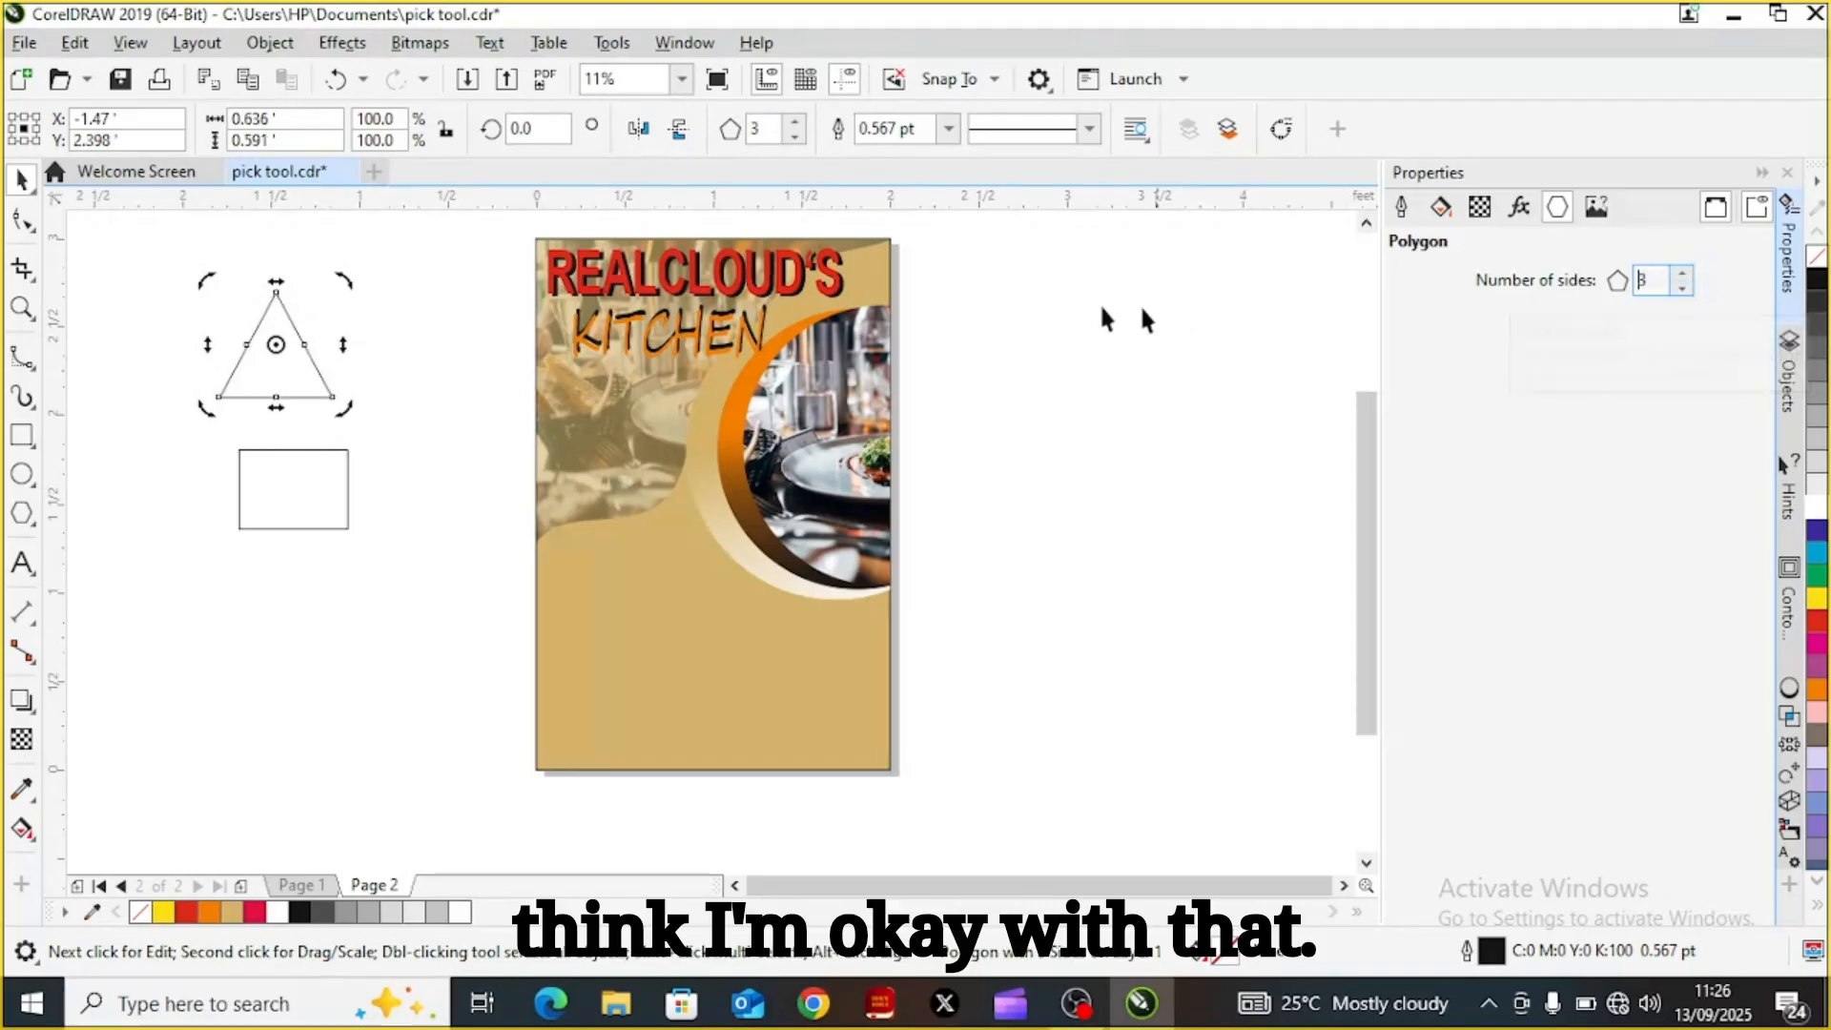
left_click(129, 300)
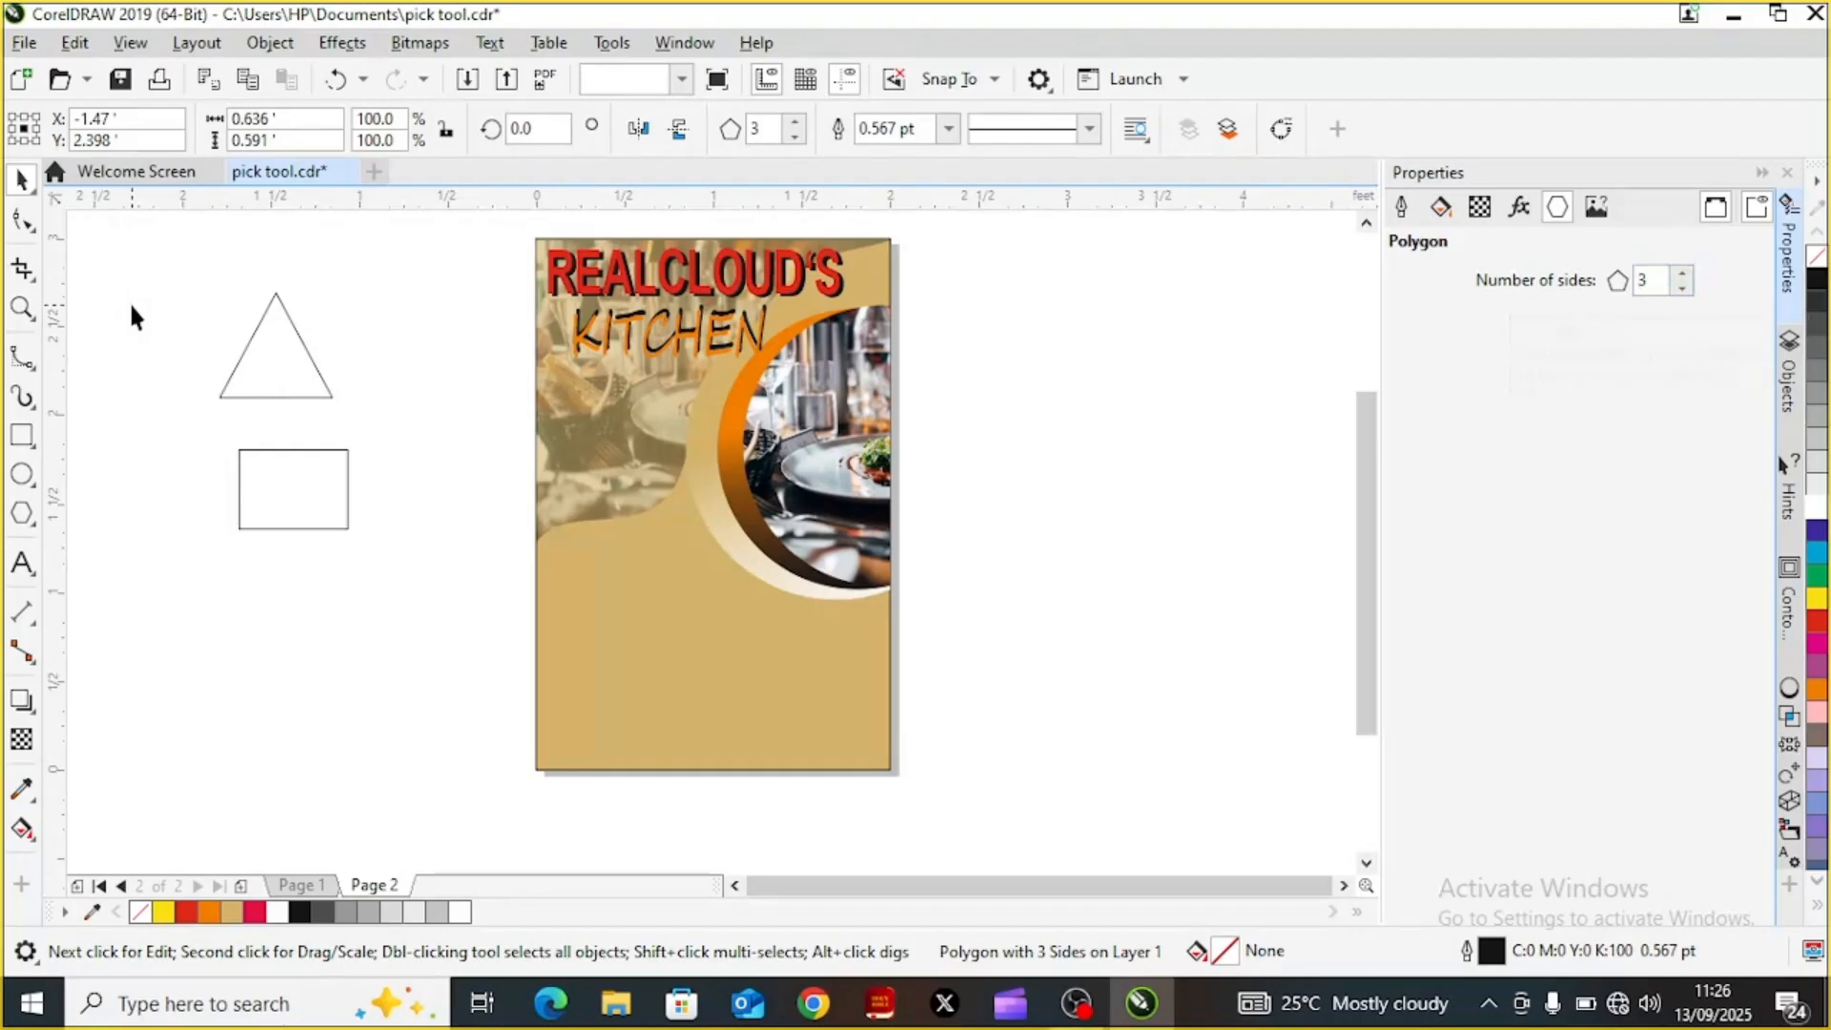
Position the triangle on the rectangle's top edge and resize it to about 0.6' wide and 0.31' high
left_click(270, 356)
left_click(270, 355)
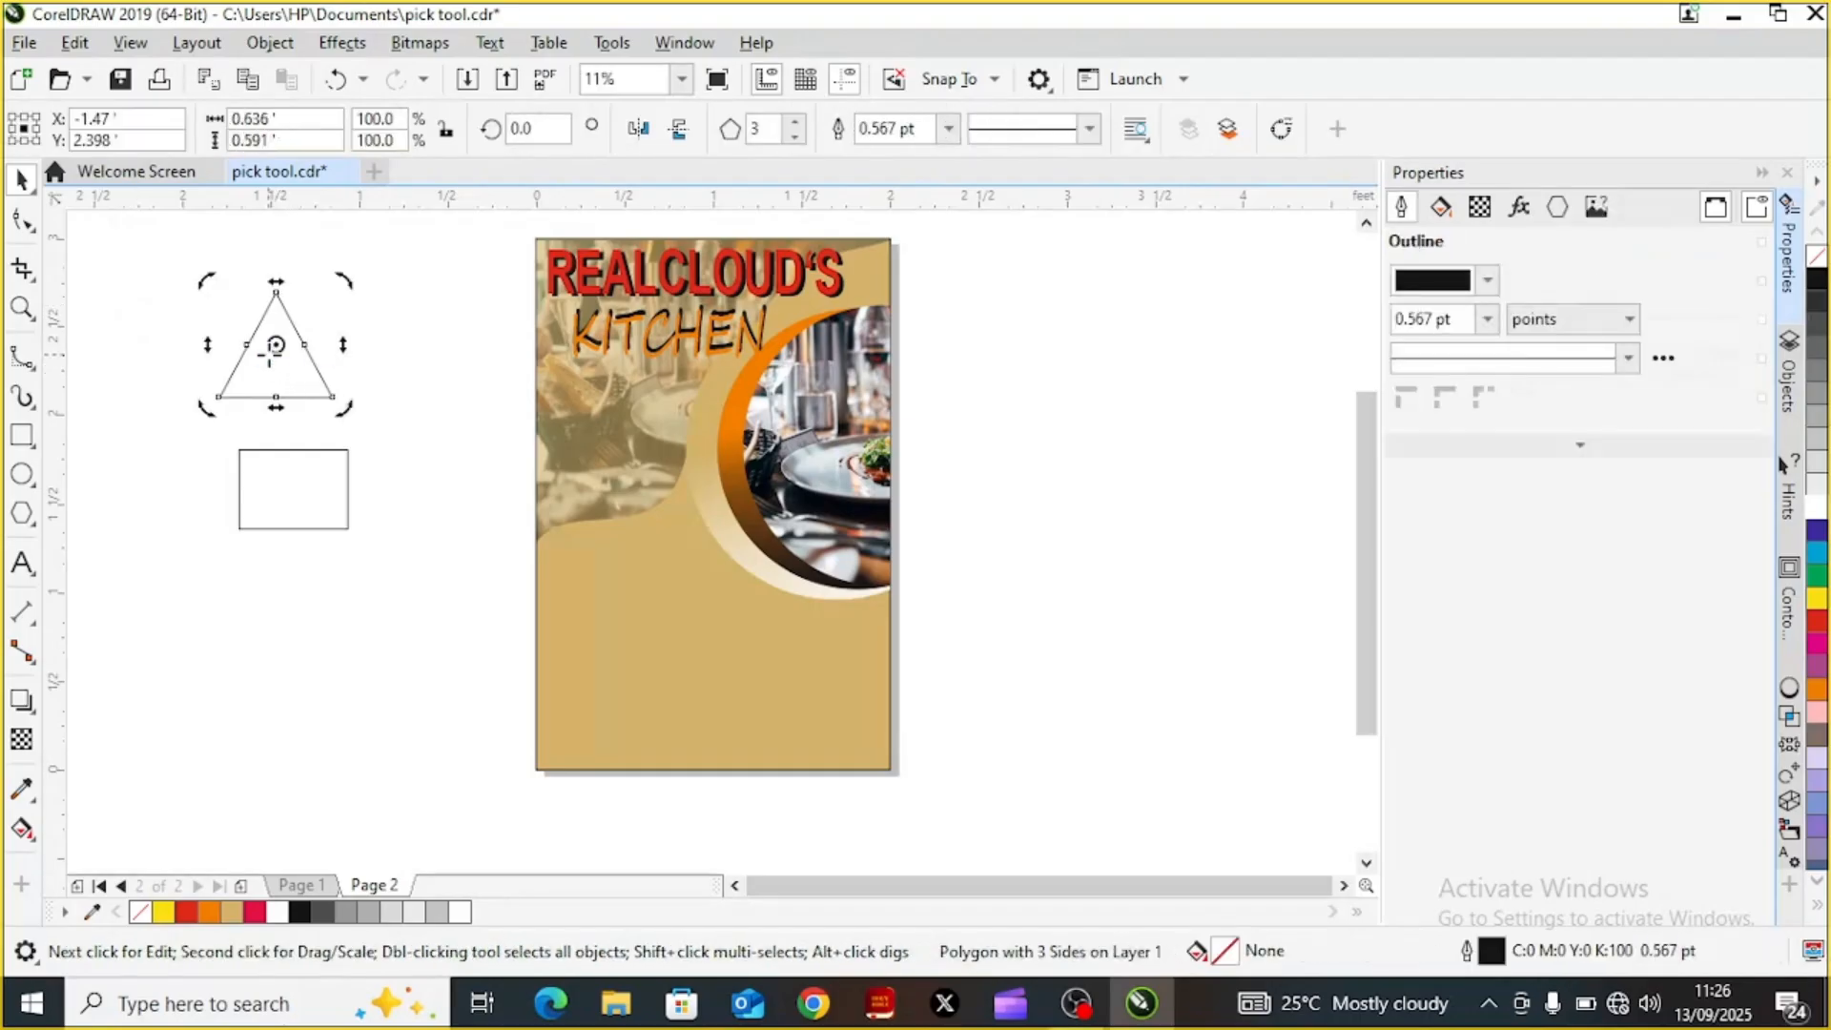
left_click_drag(270, 358, 232, 390)
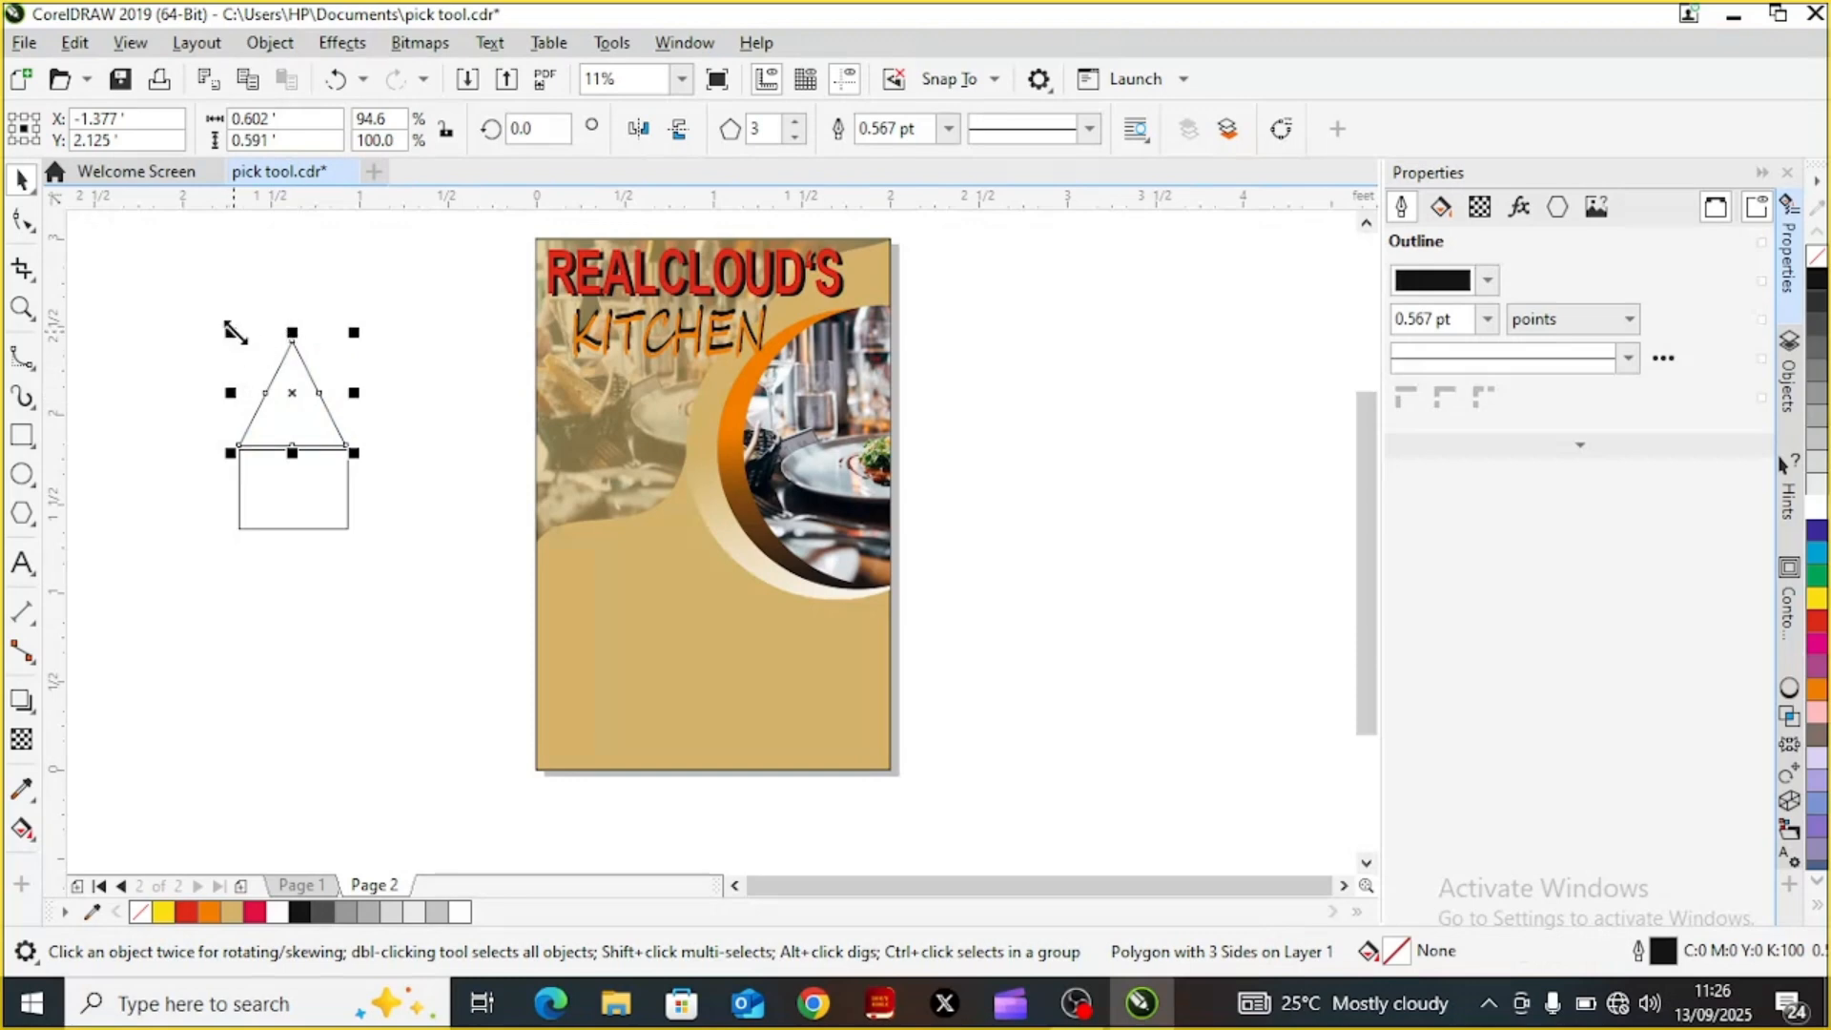
left_click_drag(293, 334, 291, 385)
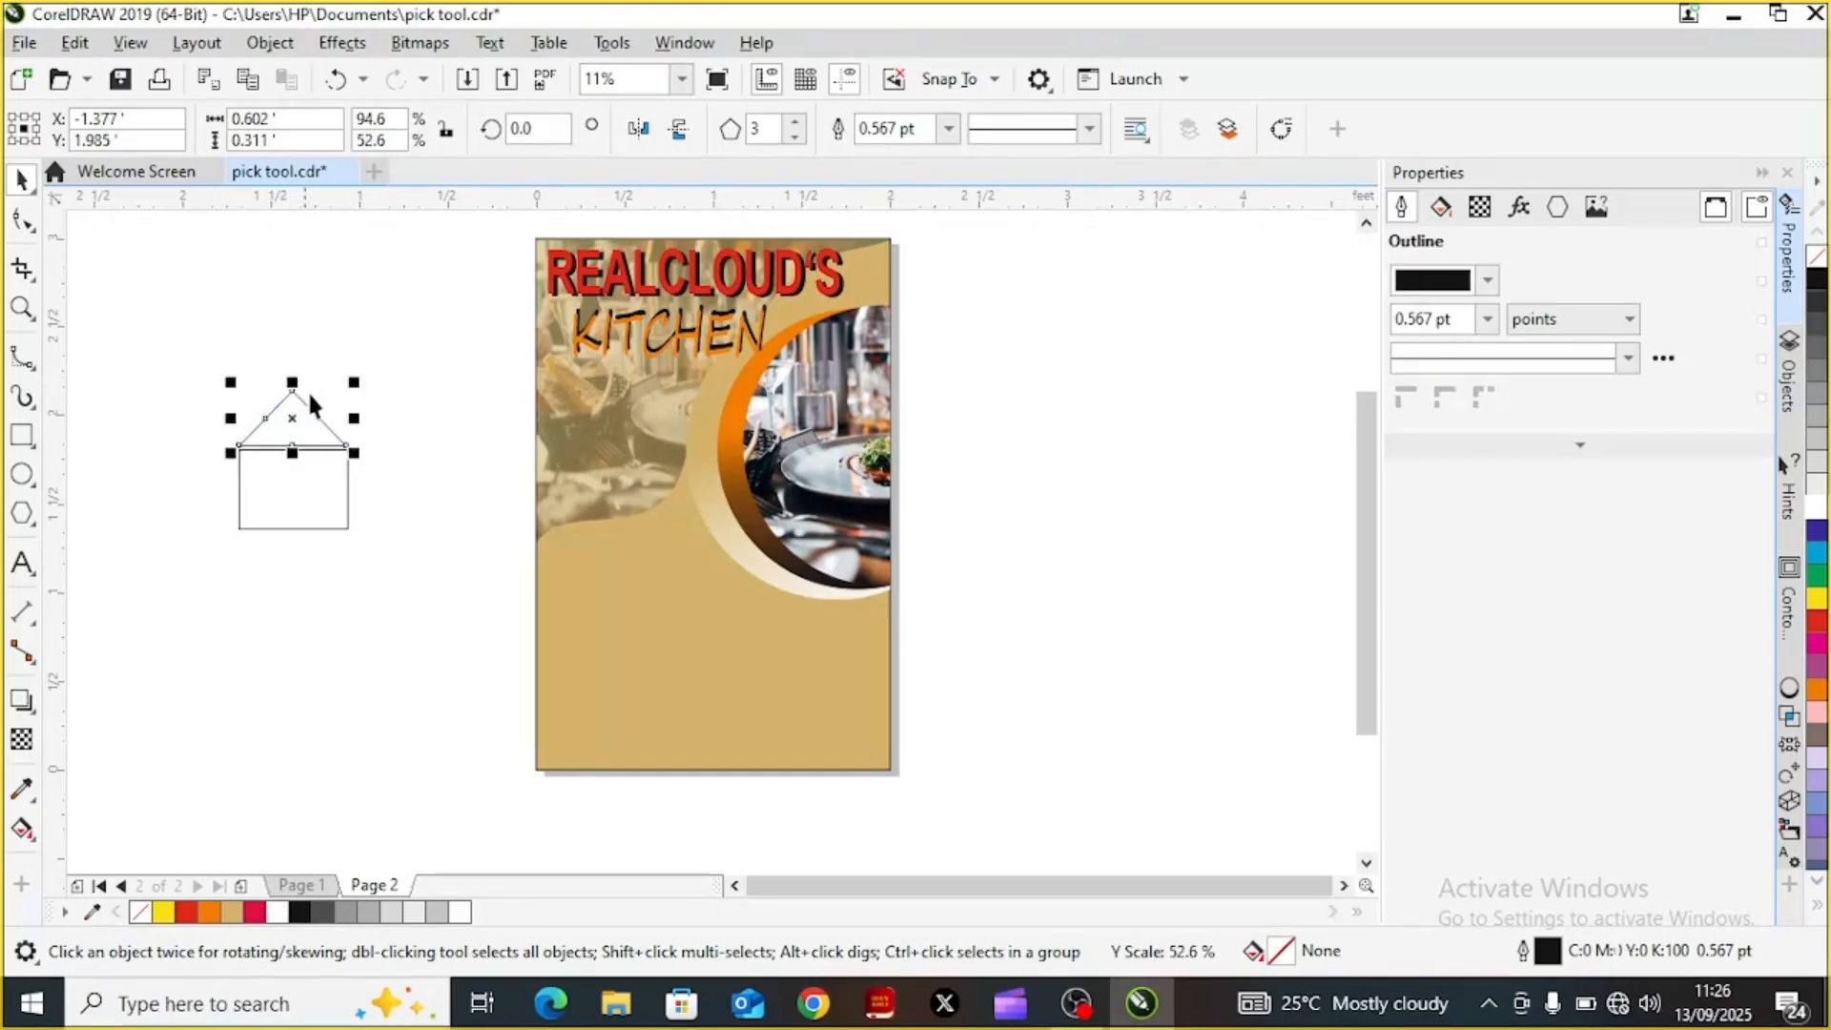
Rotate the triangle about 180 degrees so that it points downward
left_click(289, 420)
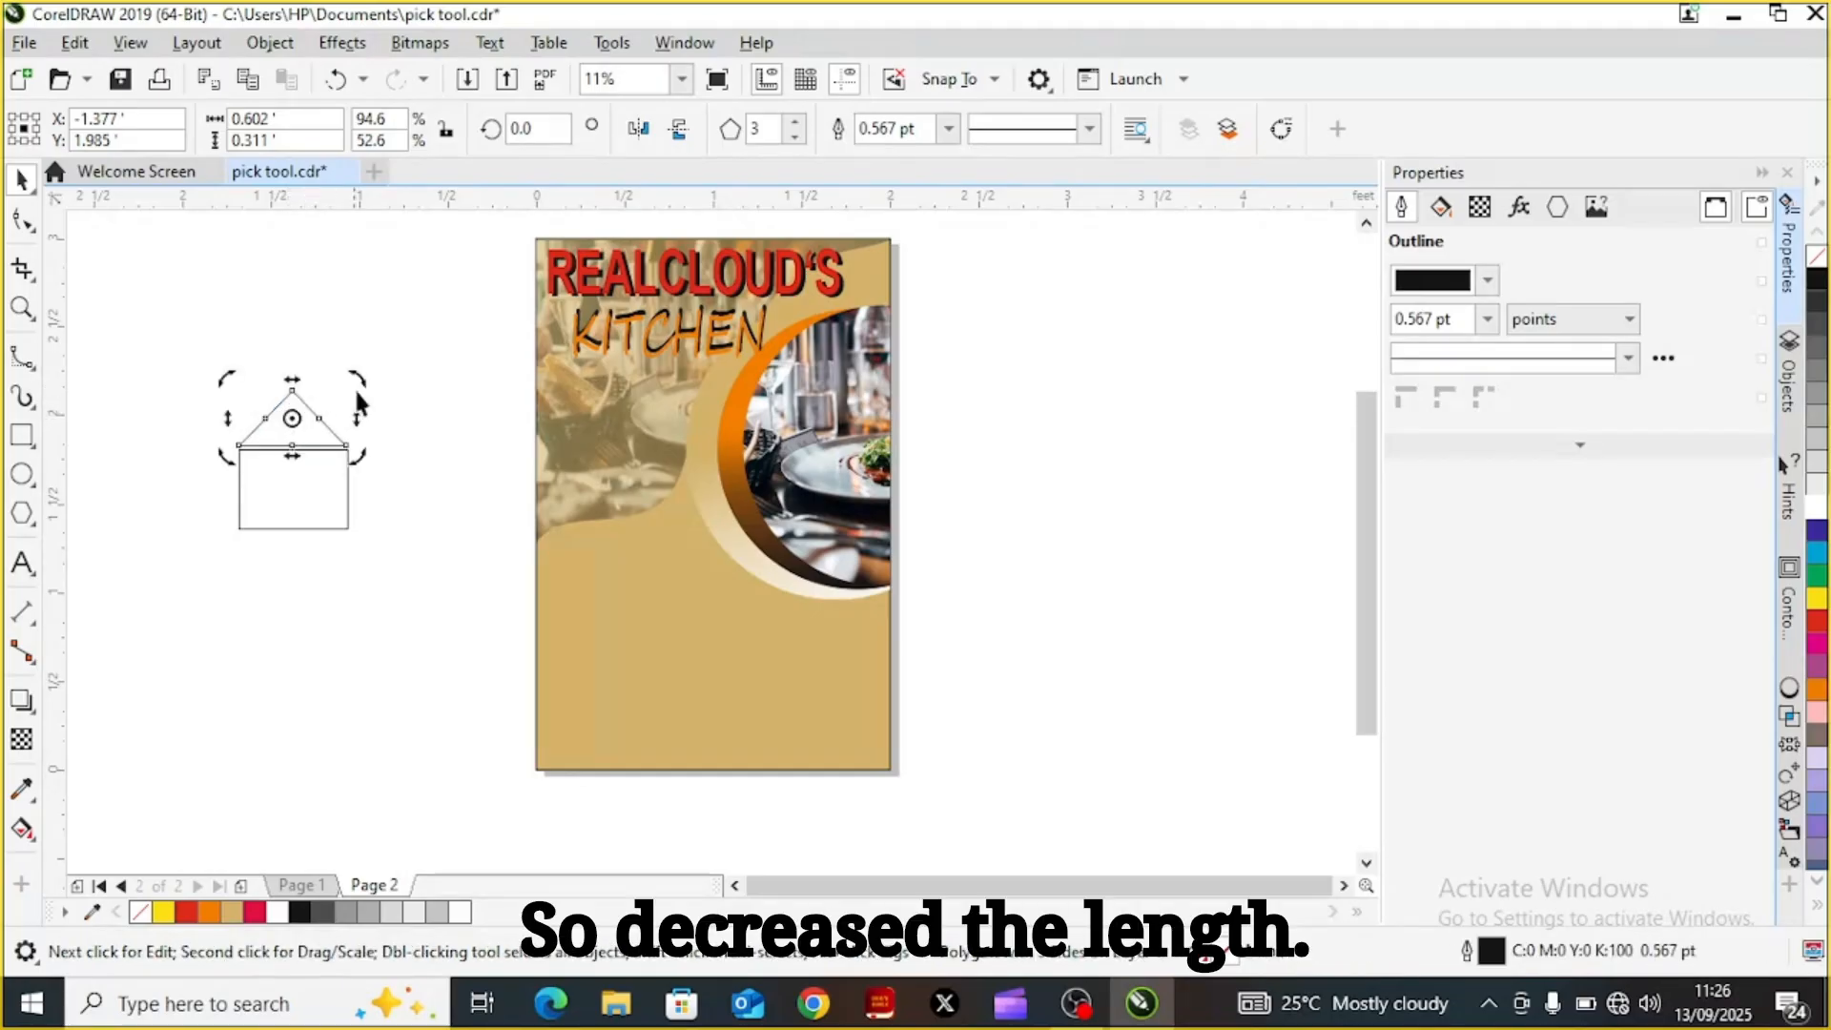
left_click_drag(359, 379, 199, 465)
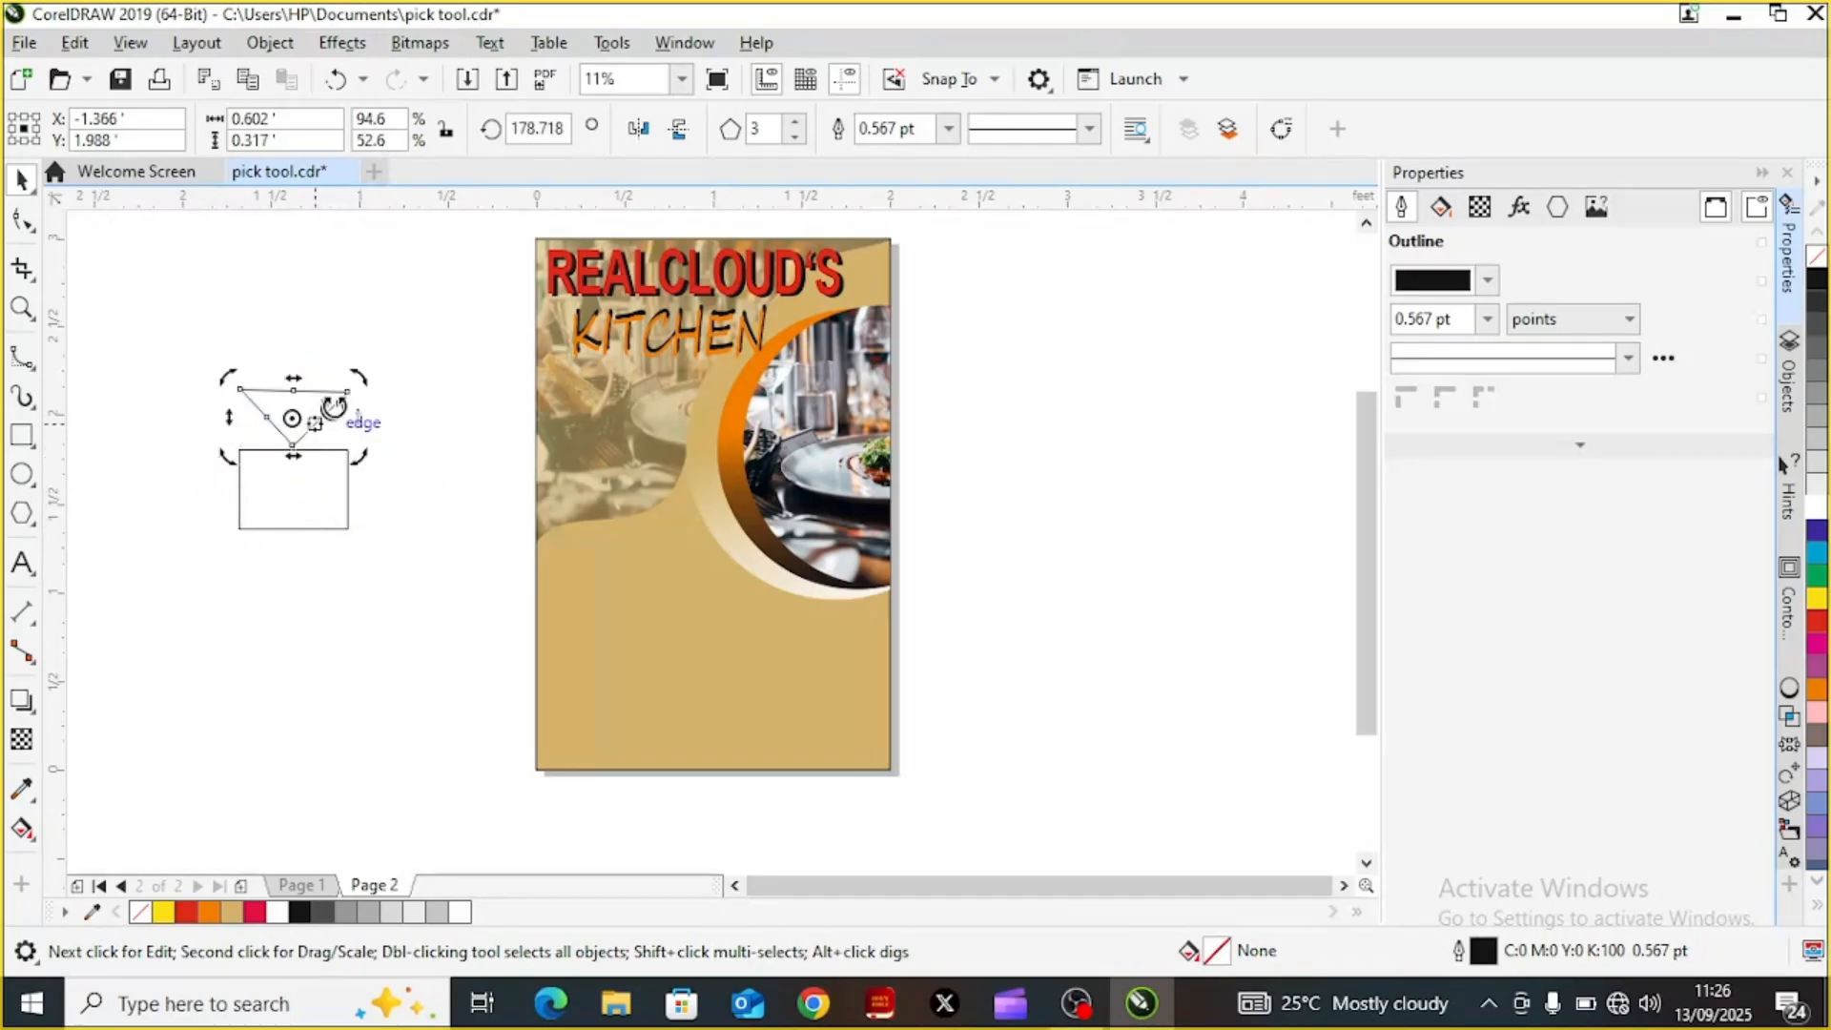
left_click(284, 415)
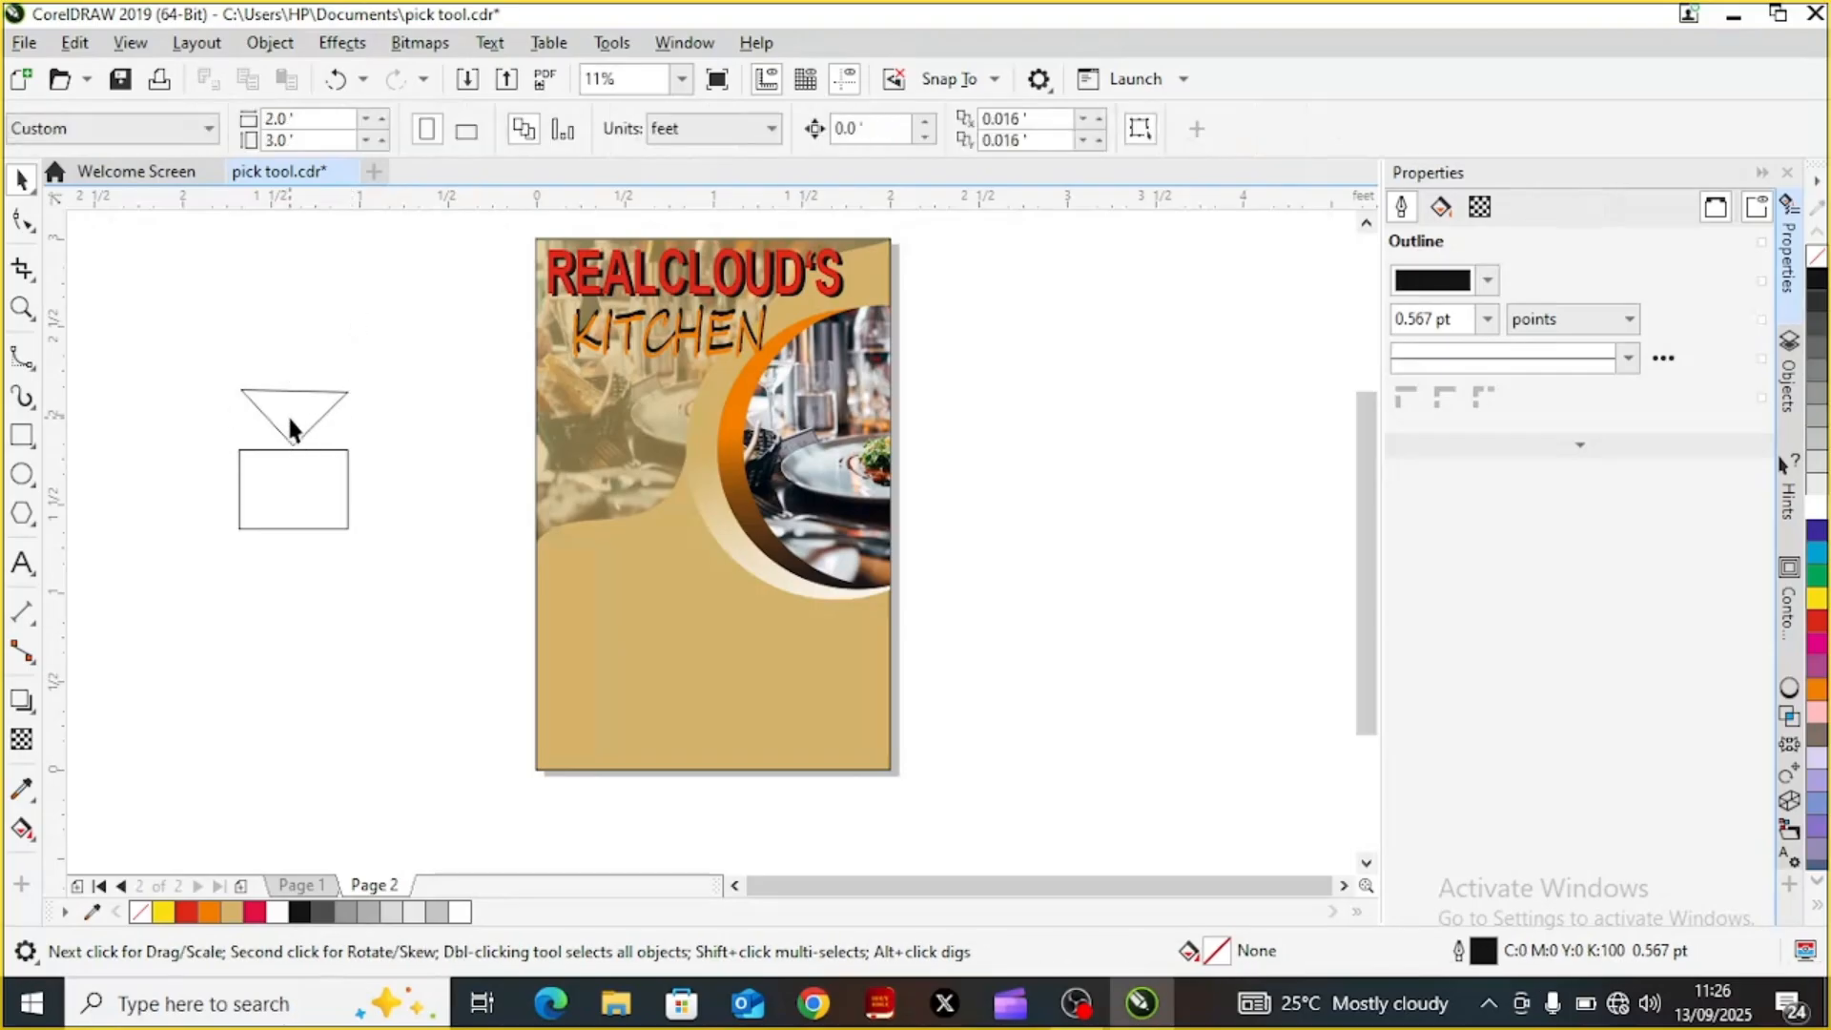
Move the inverted triangle down into the rectangle, along its top edge, to form an envelope flap
left_click(288, 414)
left_click_drag(290, 417, 293, 475)
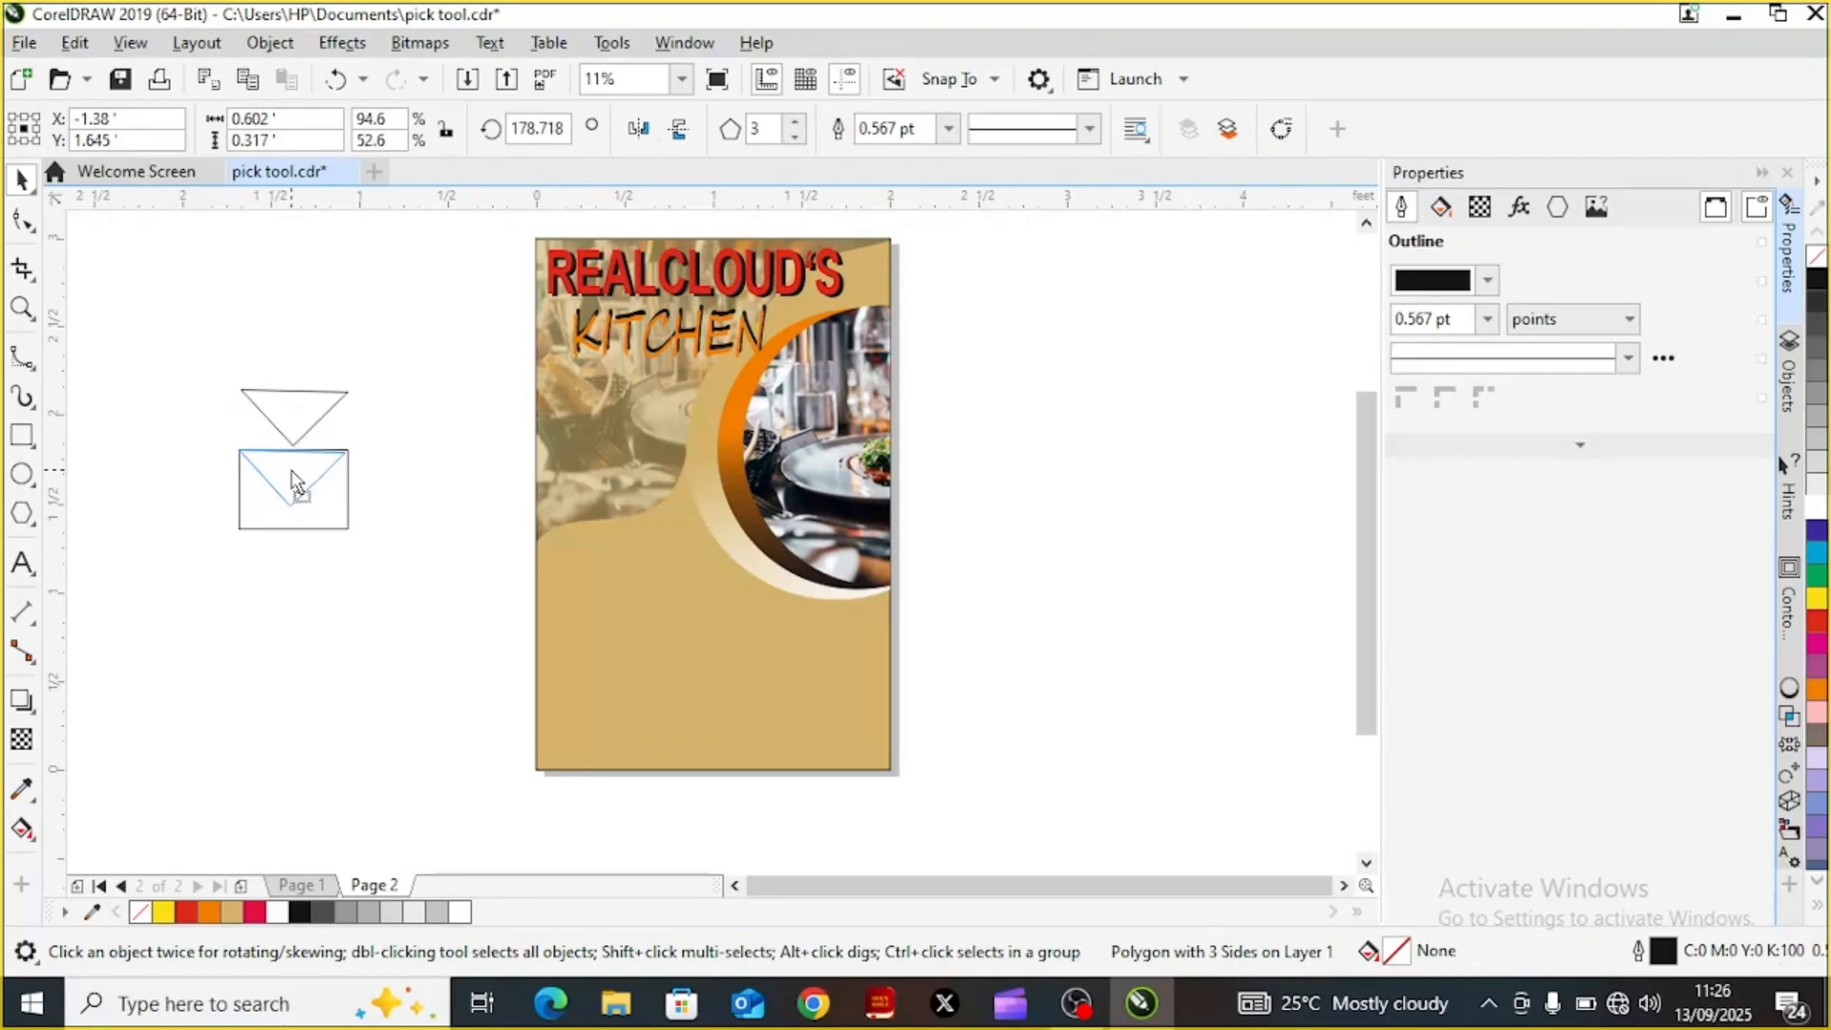
left_click_drag(292, 470, 293, 475)
left_click(293, 476)
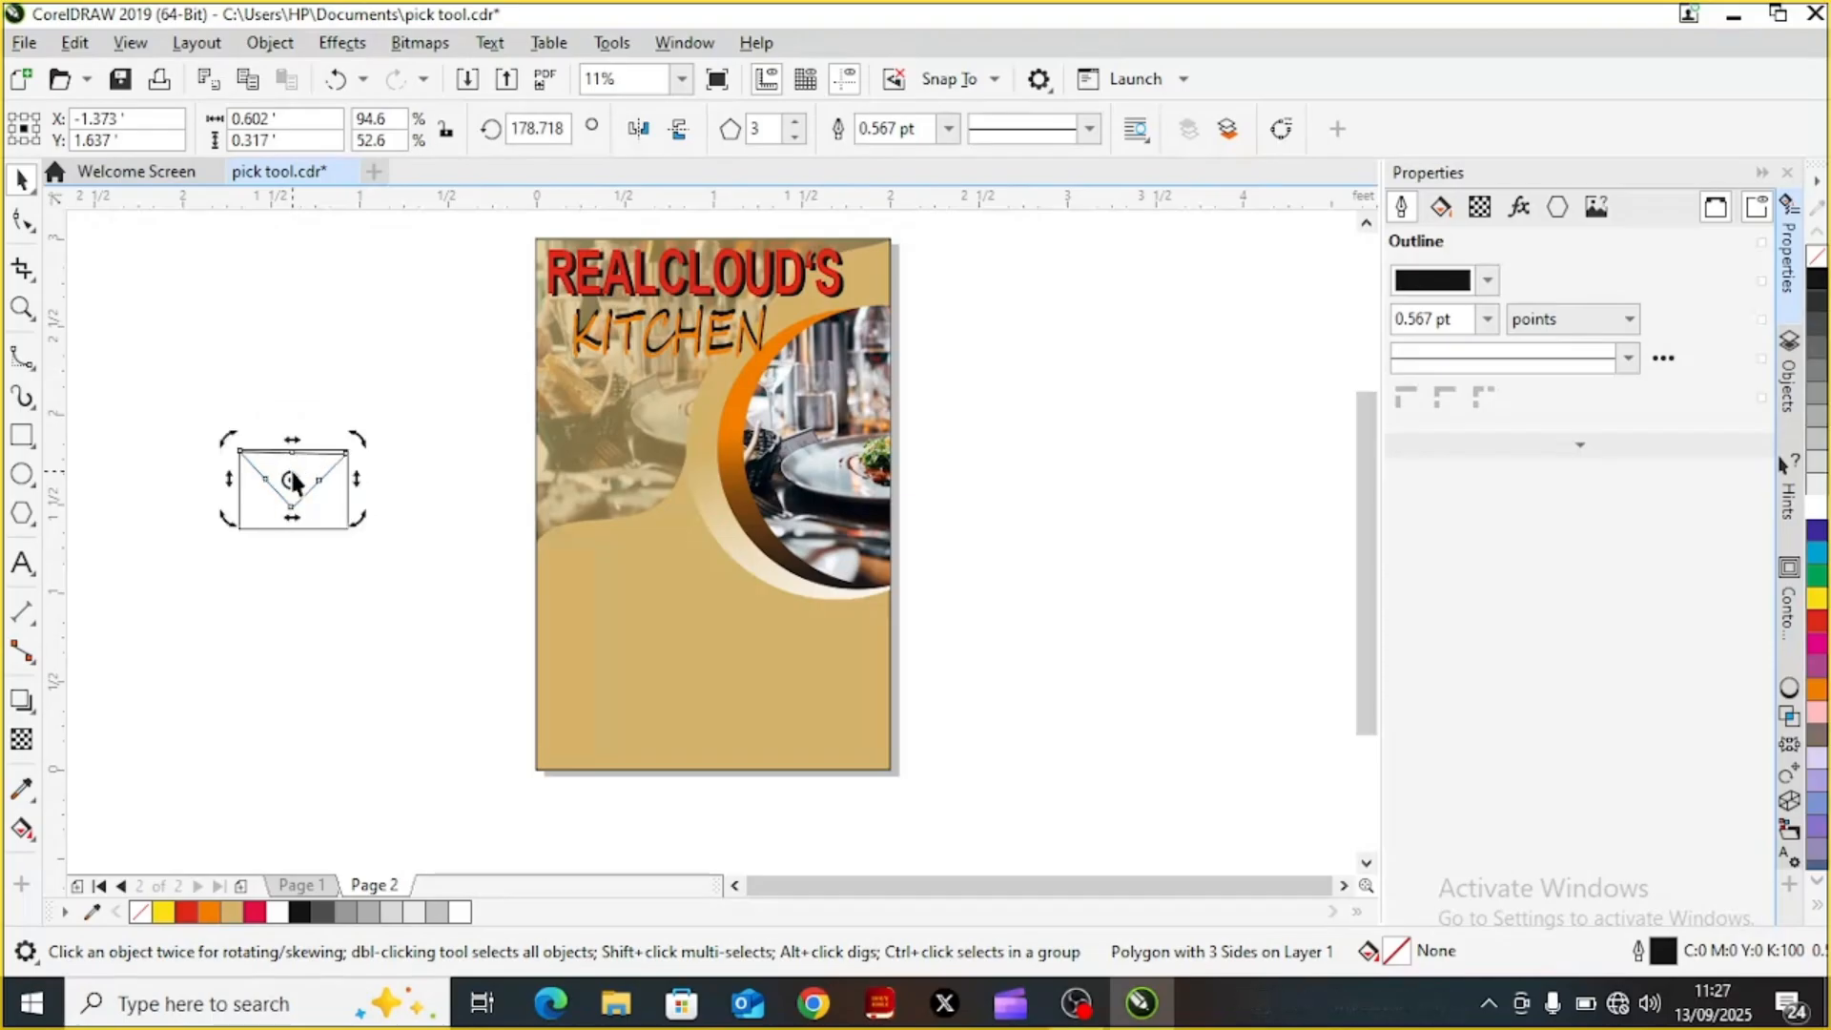
left_click(370, 359)
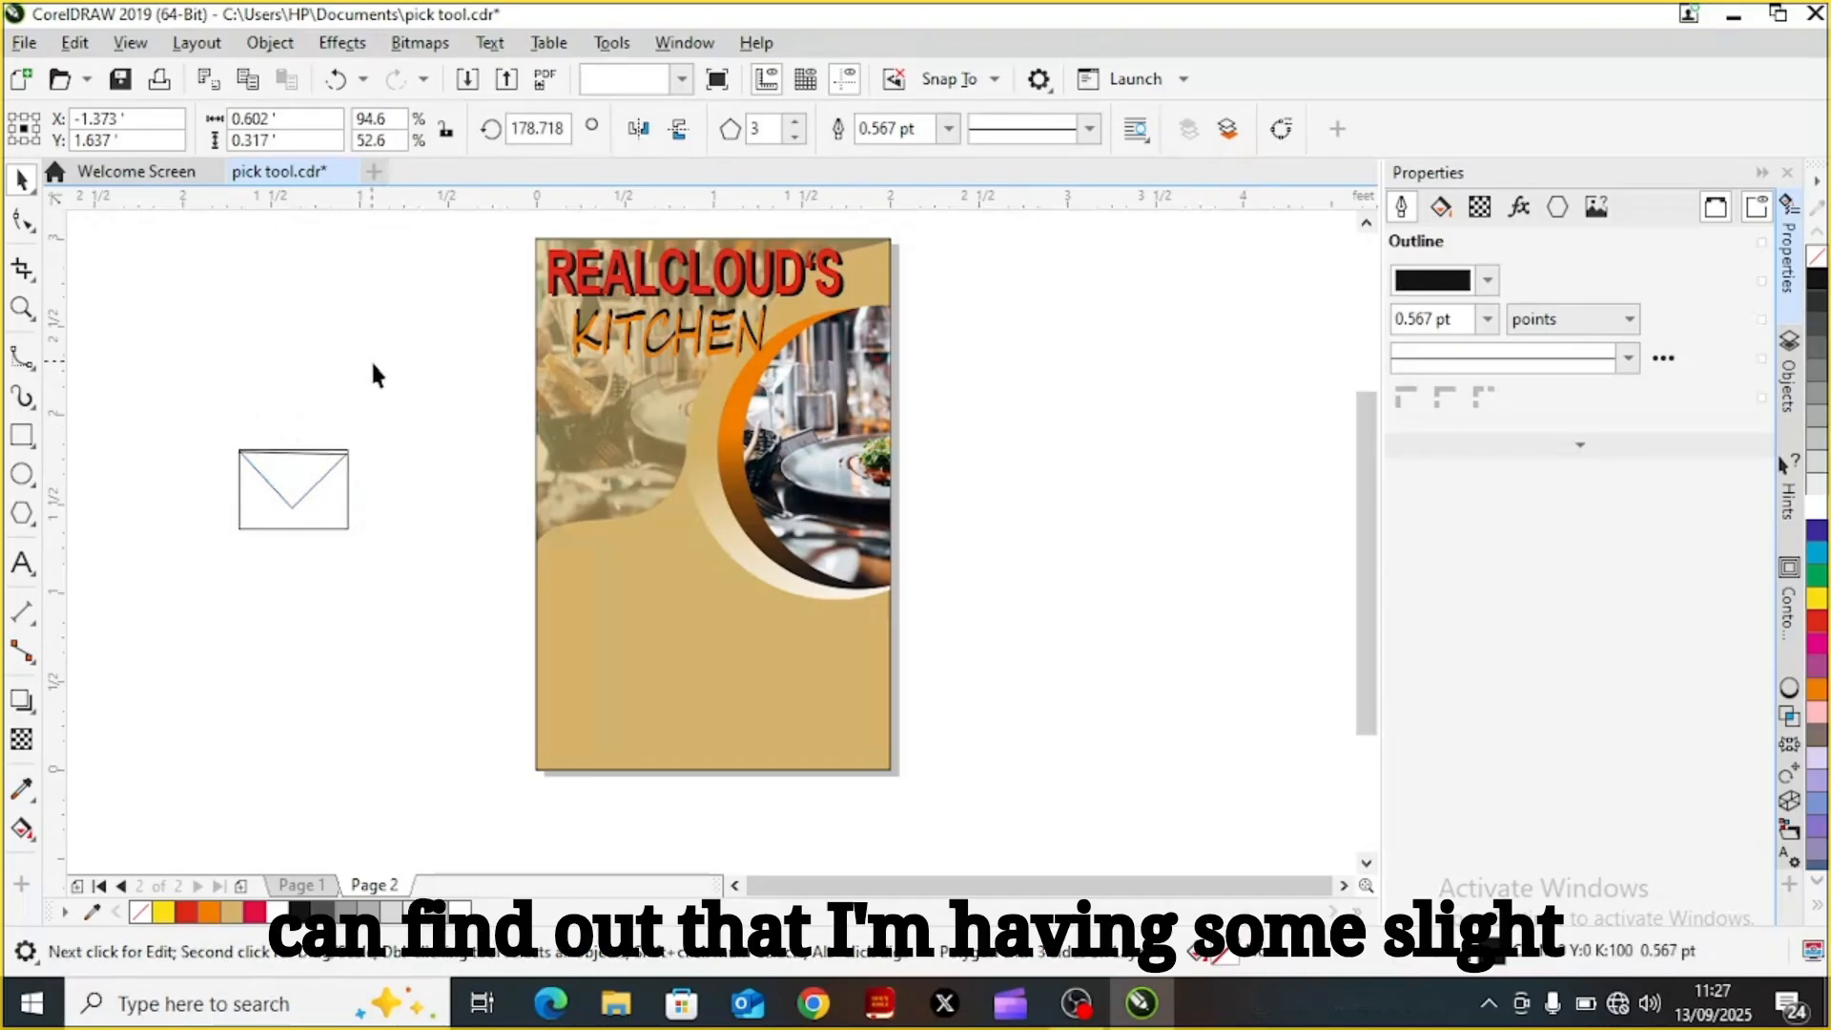
Skew the triangle slightly to level its upper edge with the rectangle's top edge
left_click(305, 474)
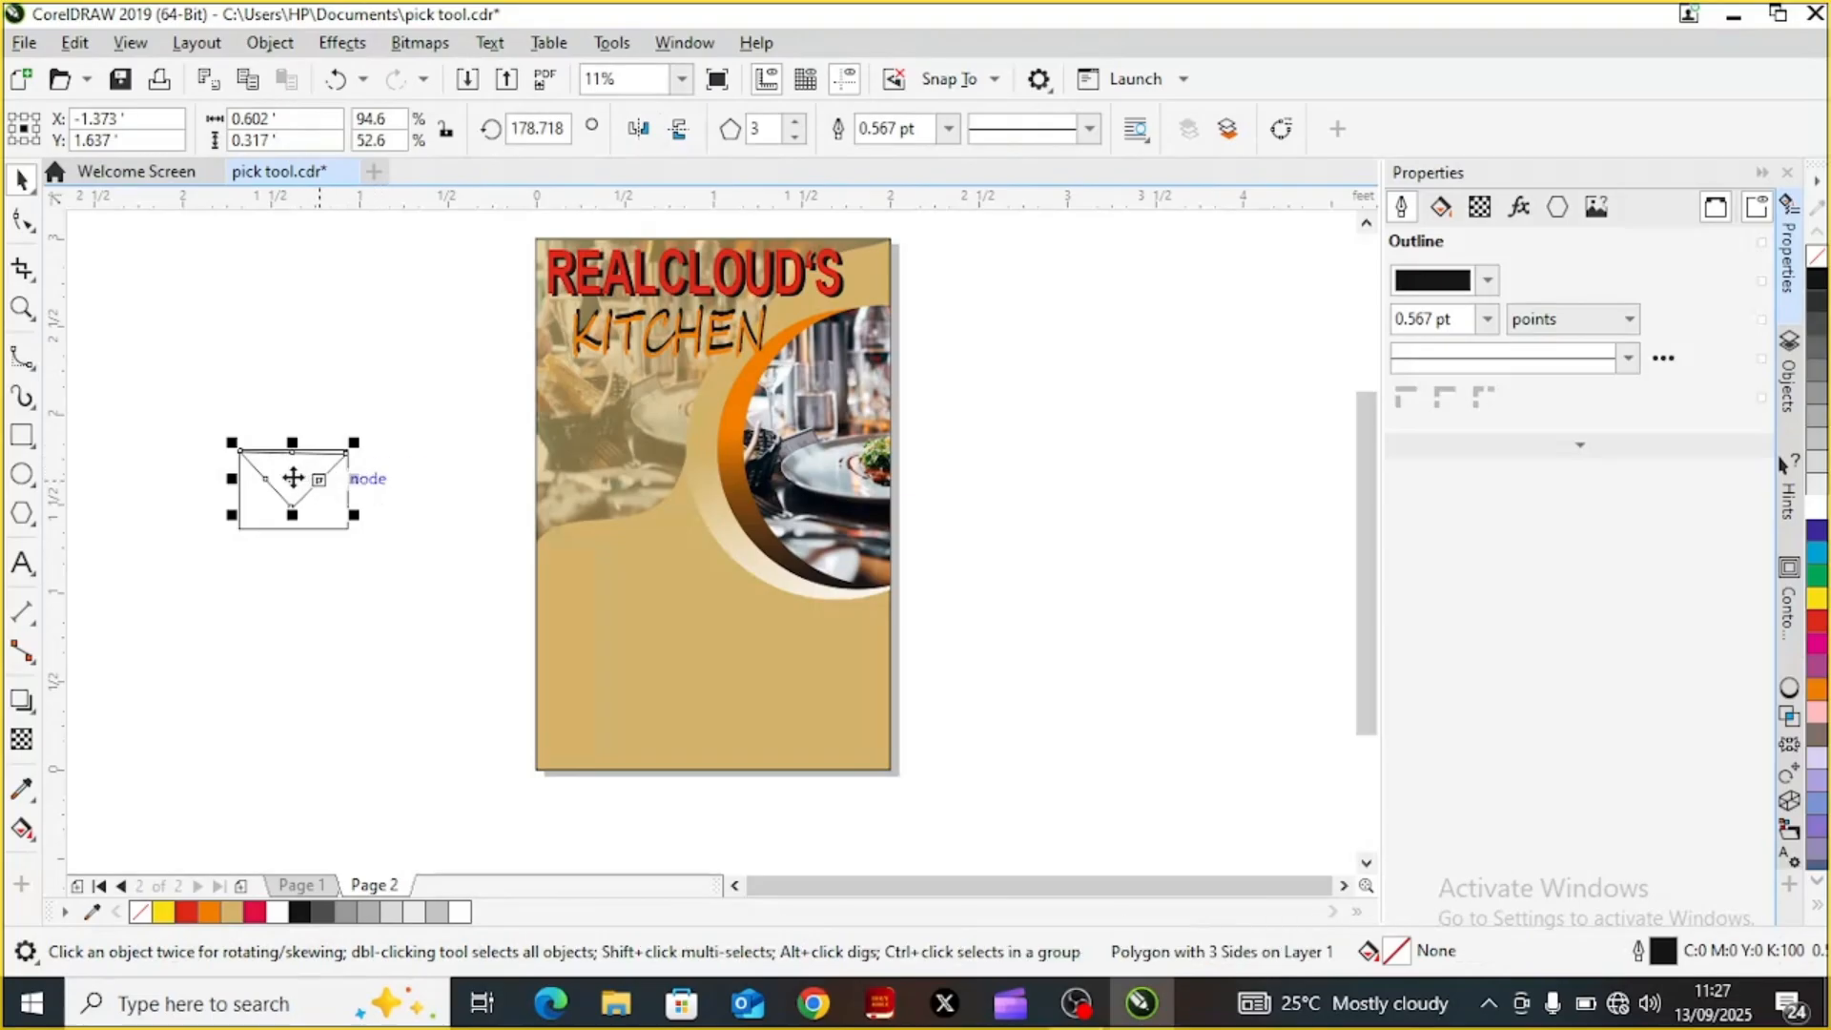
left_click(305, 474)
left_click_drag(359, 485, 364, 471)
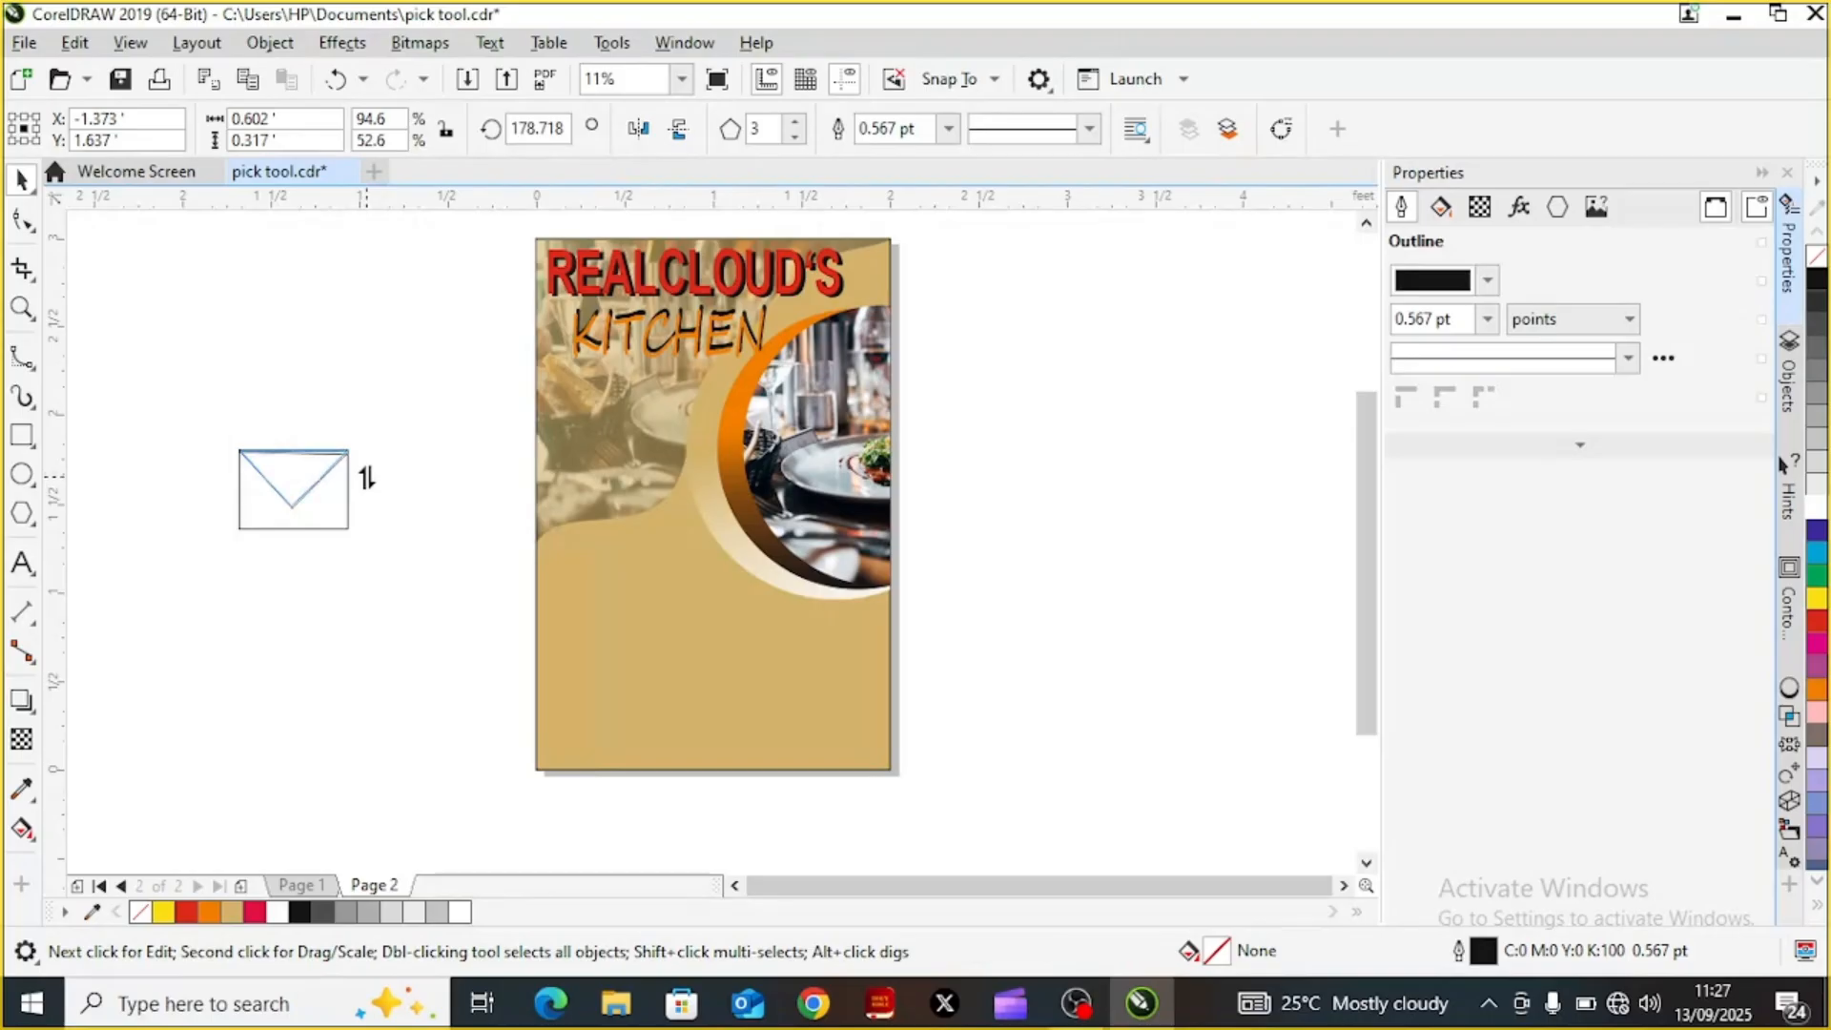
left_click_drag(367, 477, 367, 477)
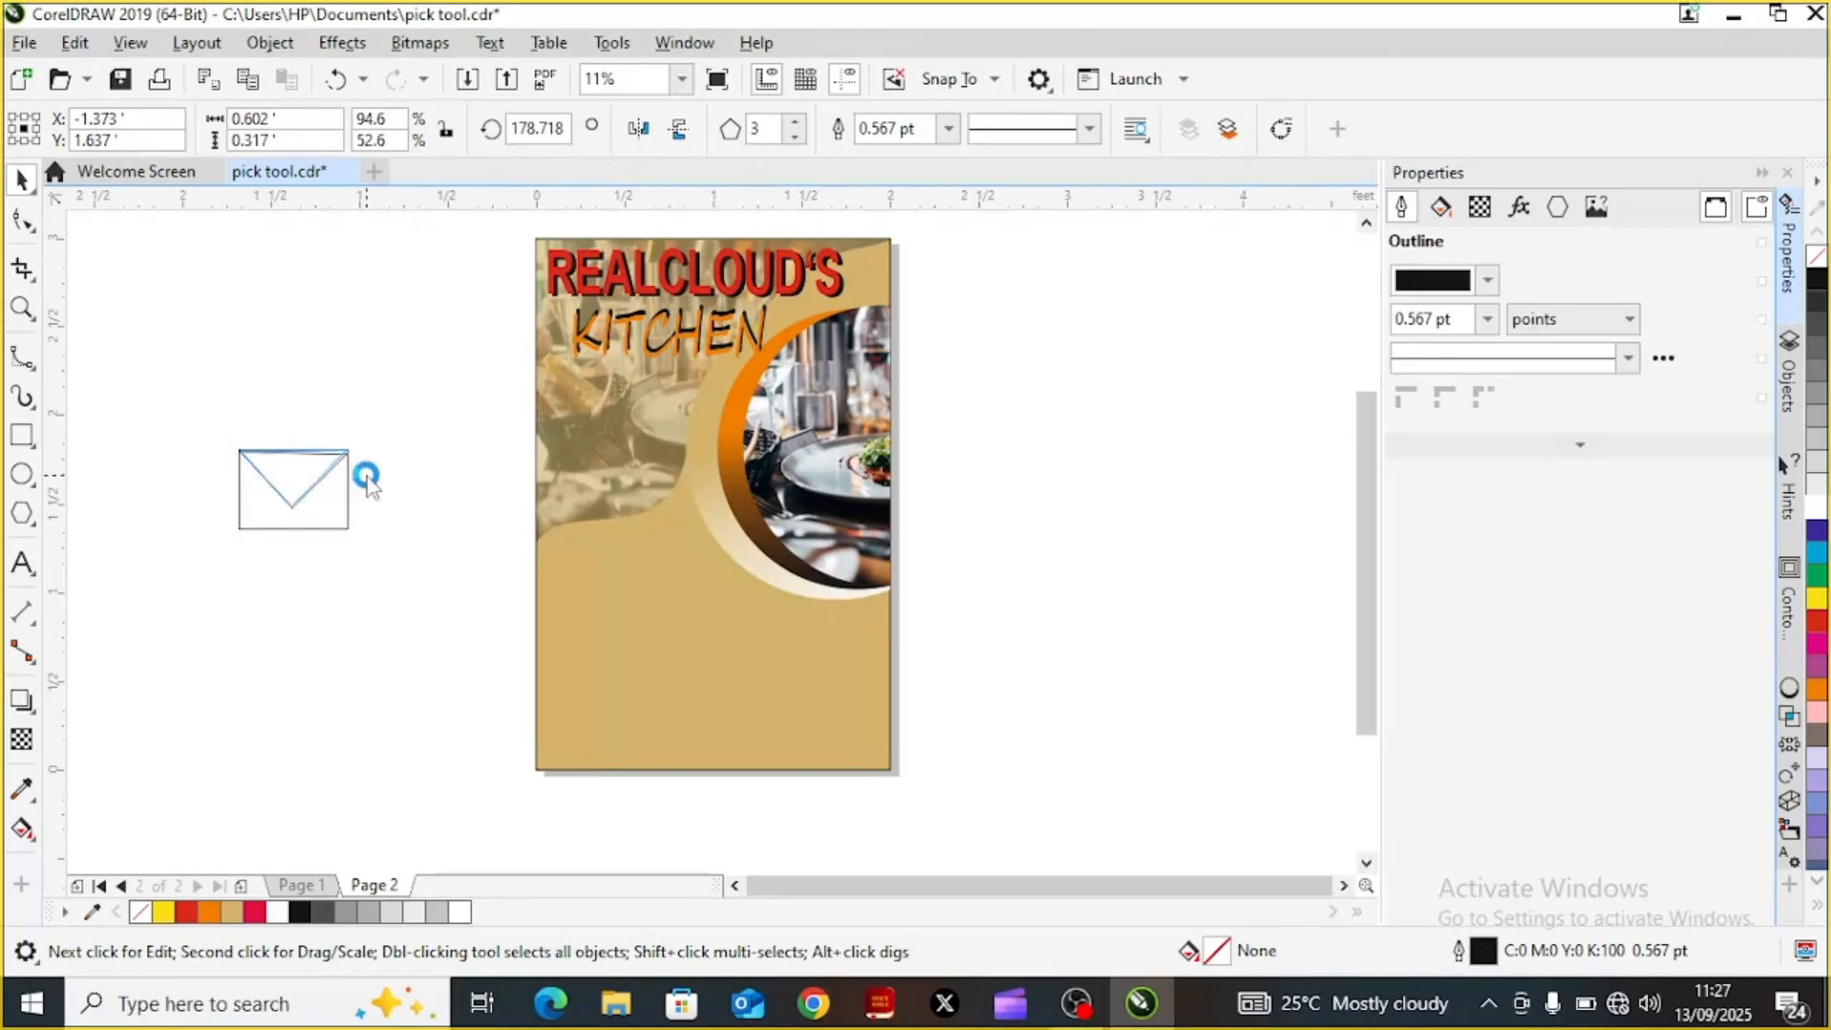
left_click(396, 417)
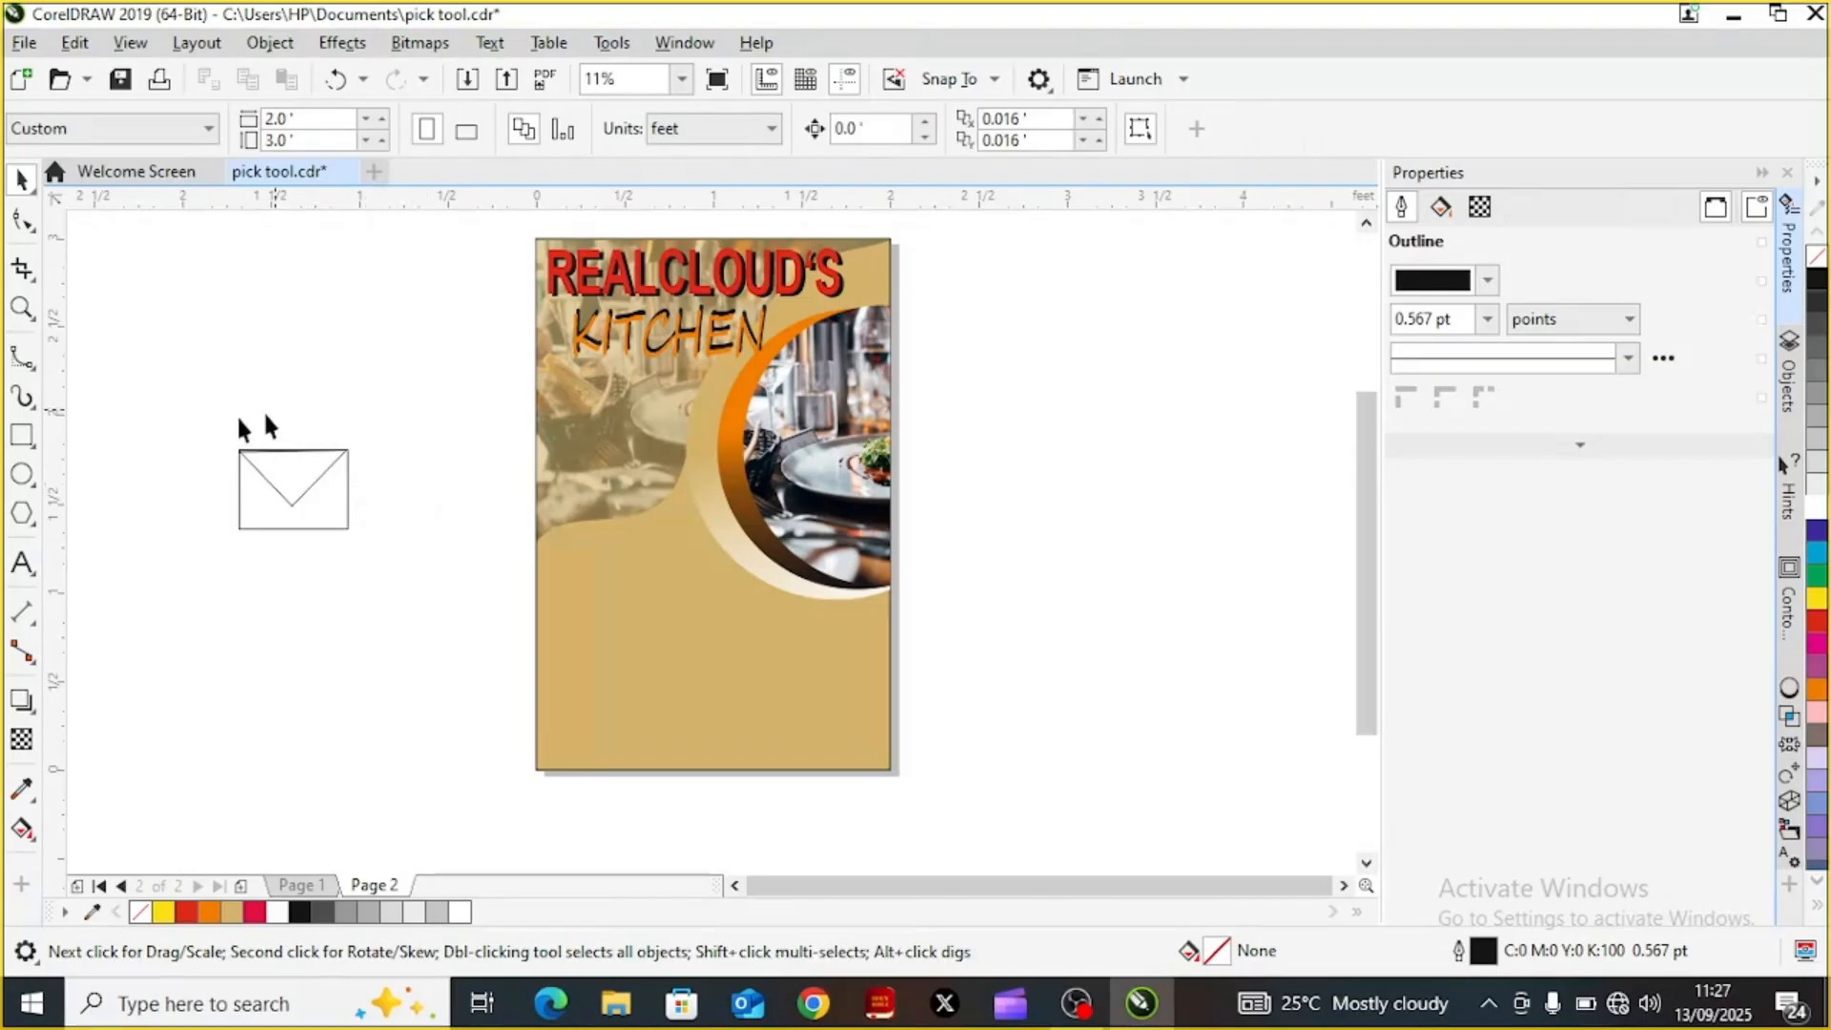
Group the rectangle and triangle, and give the group, shifted slightly up toward the page, an orange fill
left_click_drag(179, 430, 390, 533)
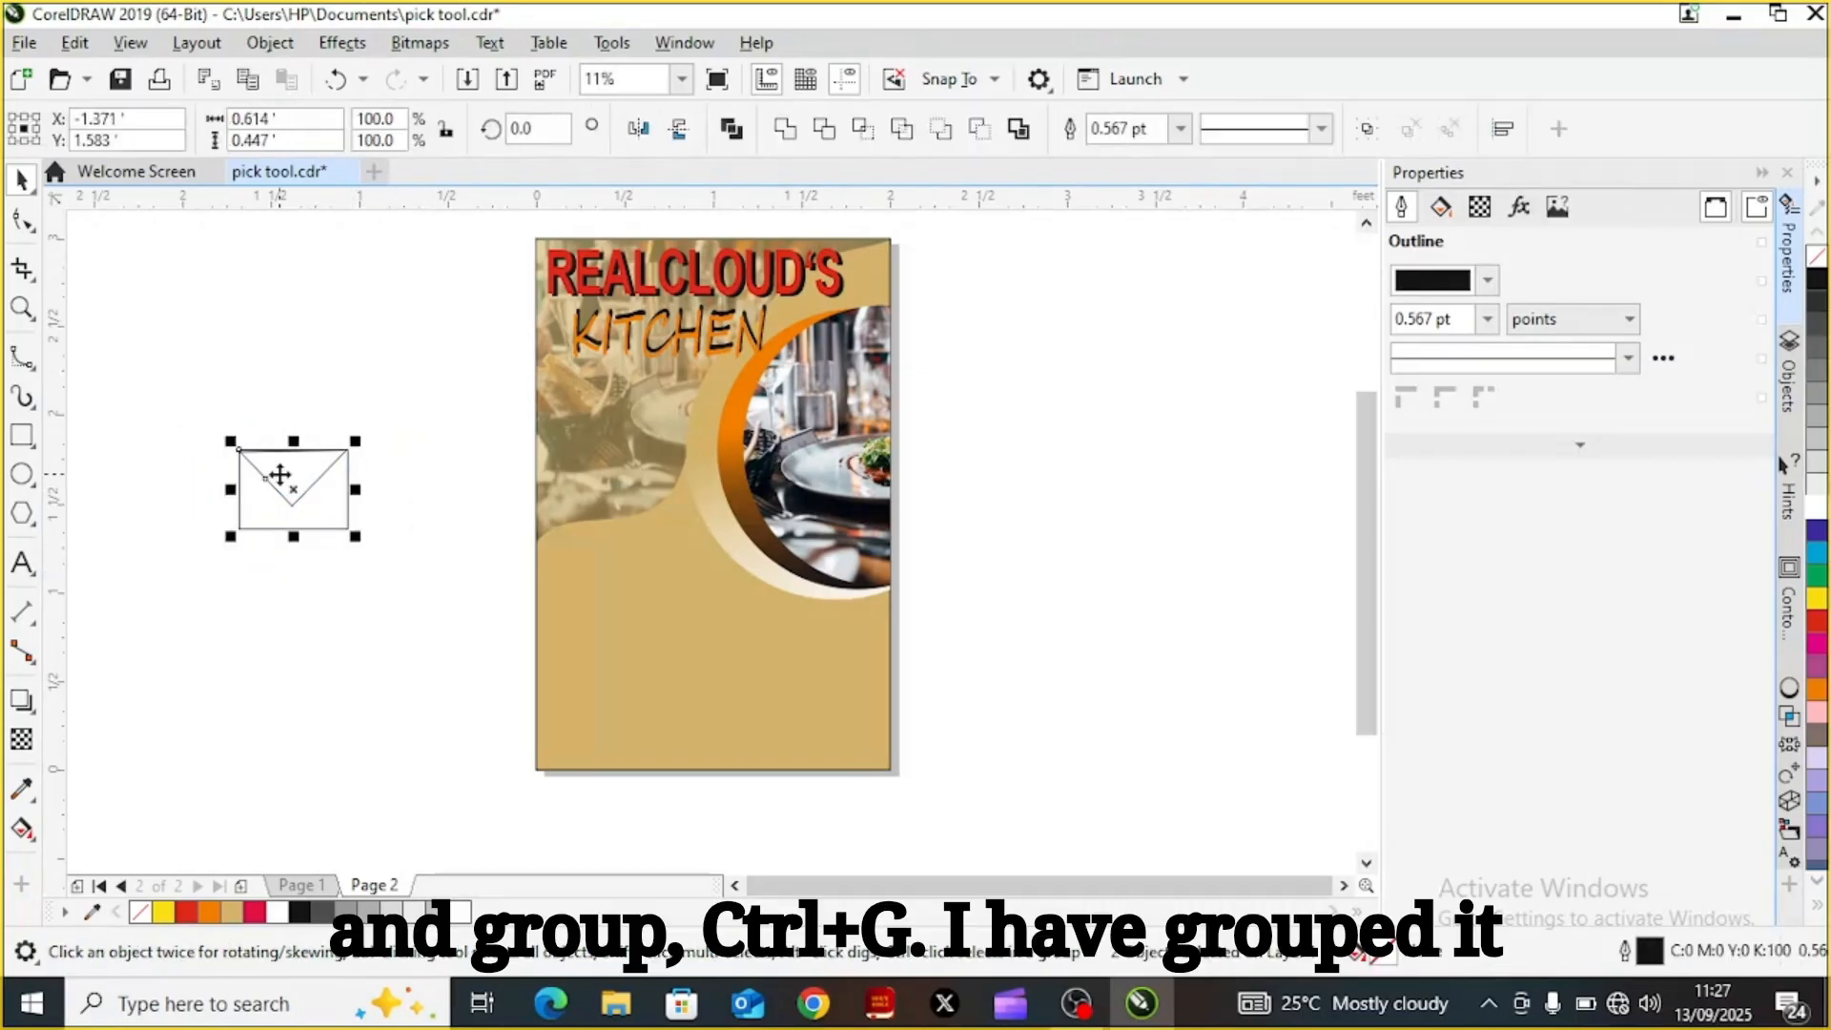
key("ctrl+g")
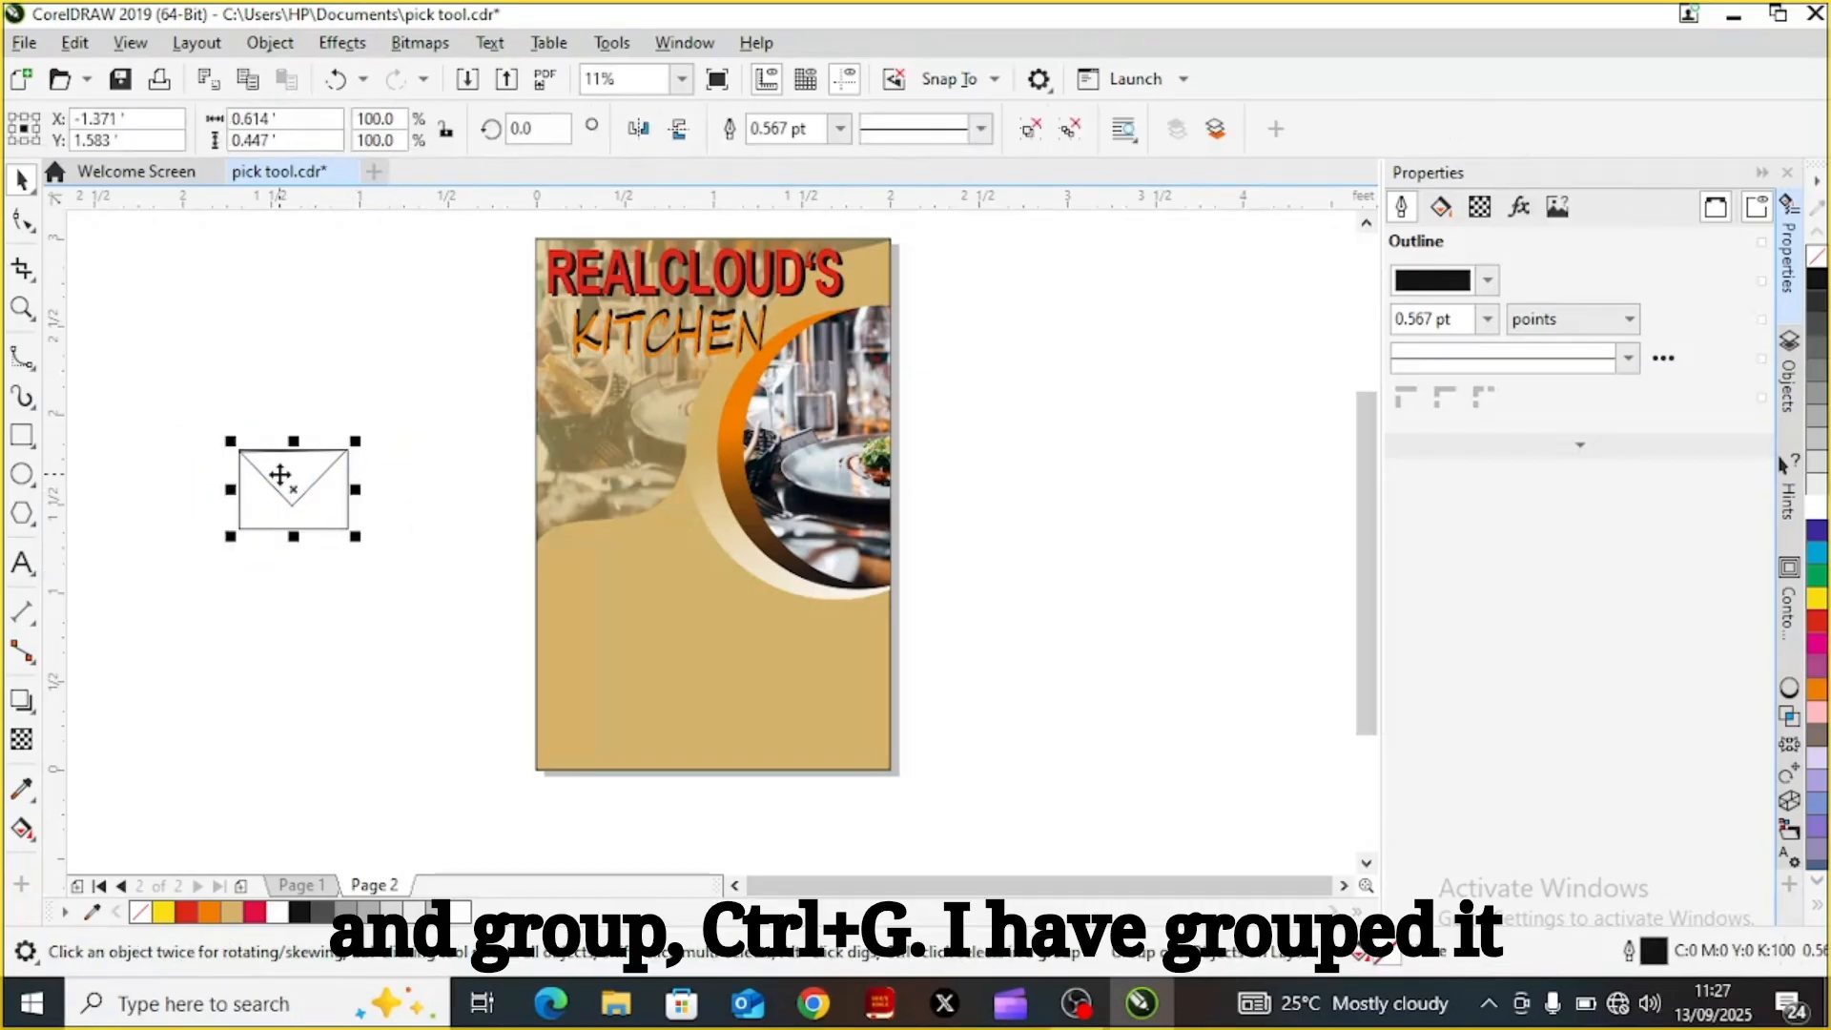
left_click_drag(287, 512, 347, 448)
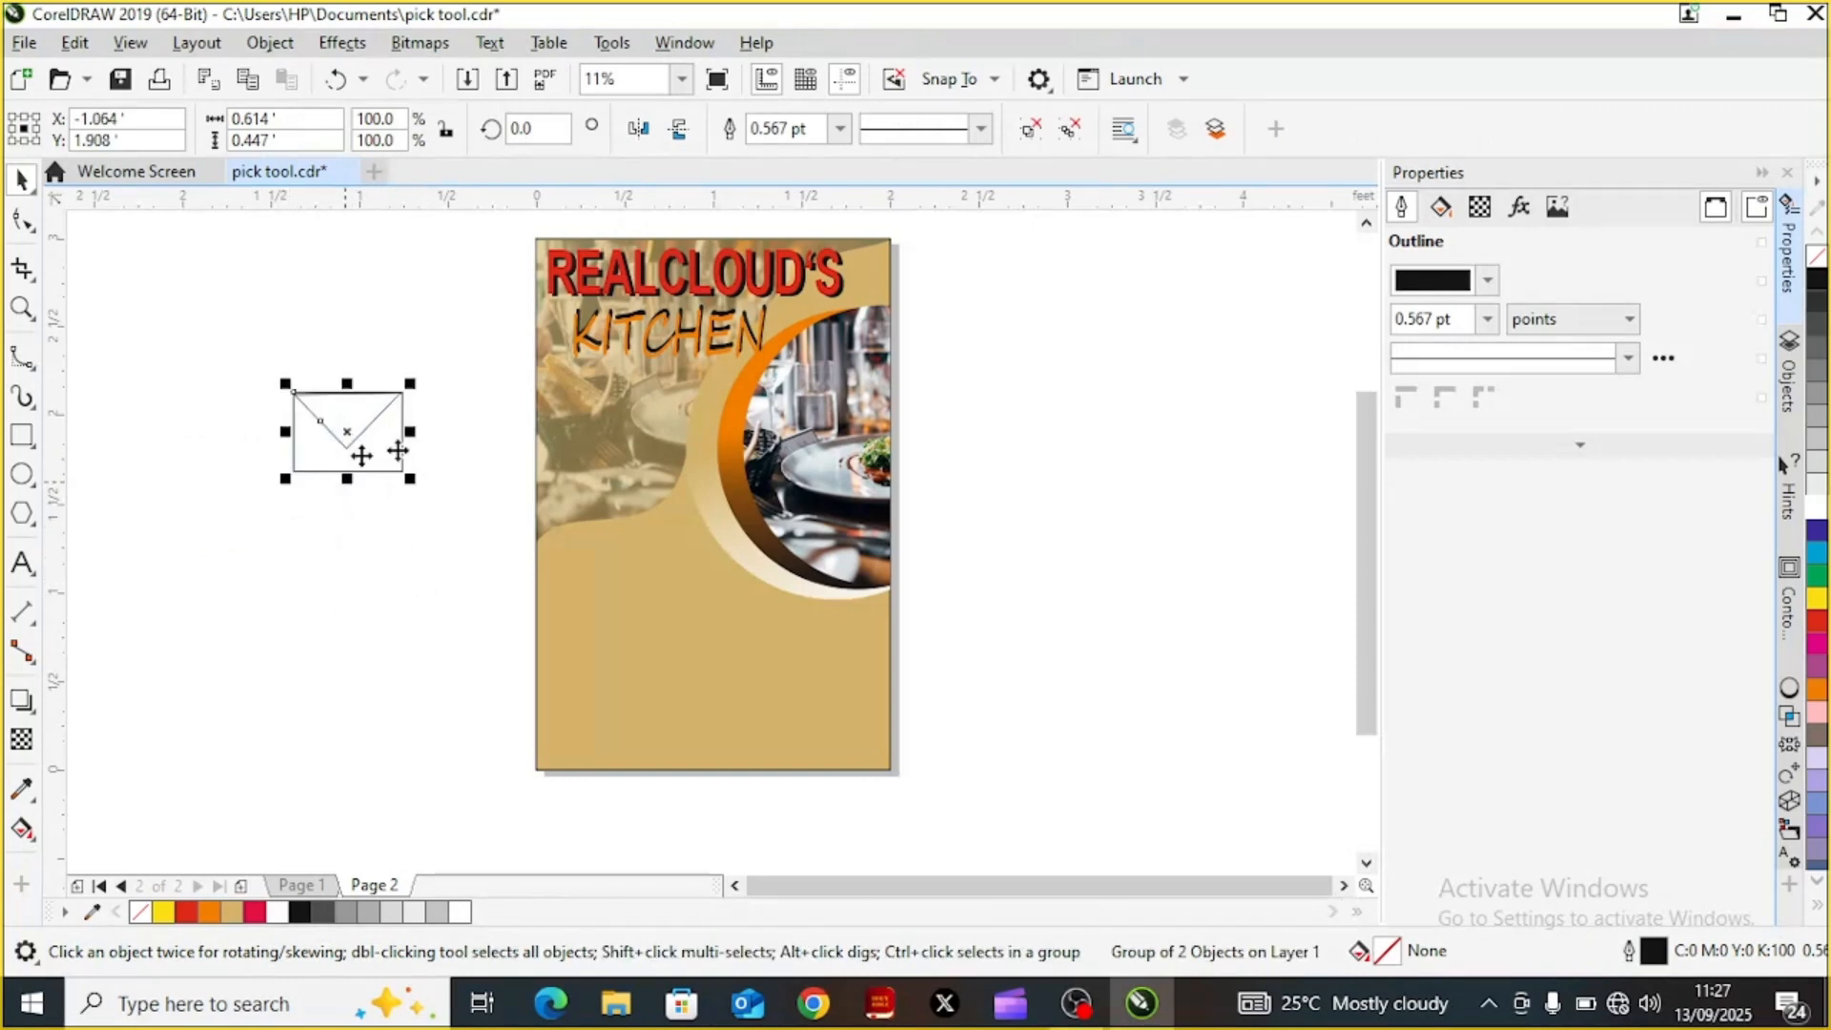
left_click(1820, 690)
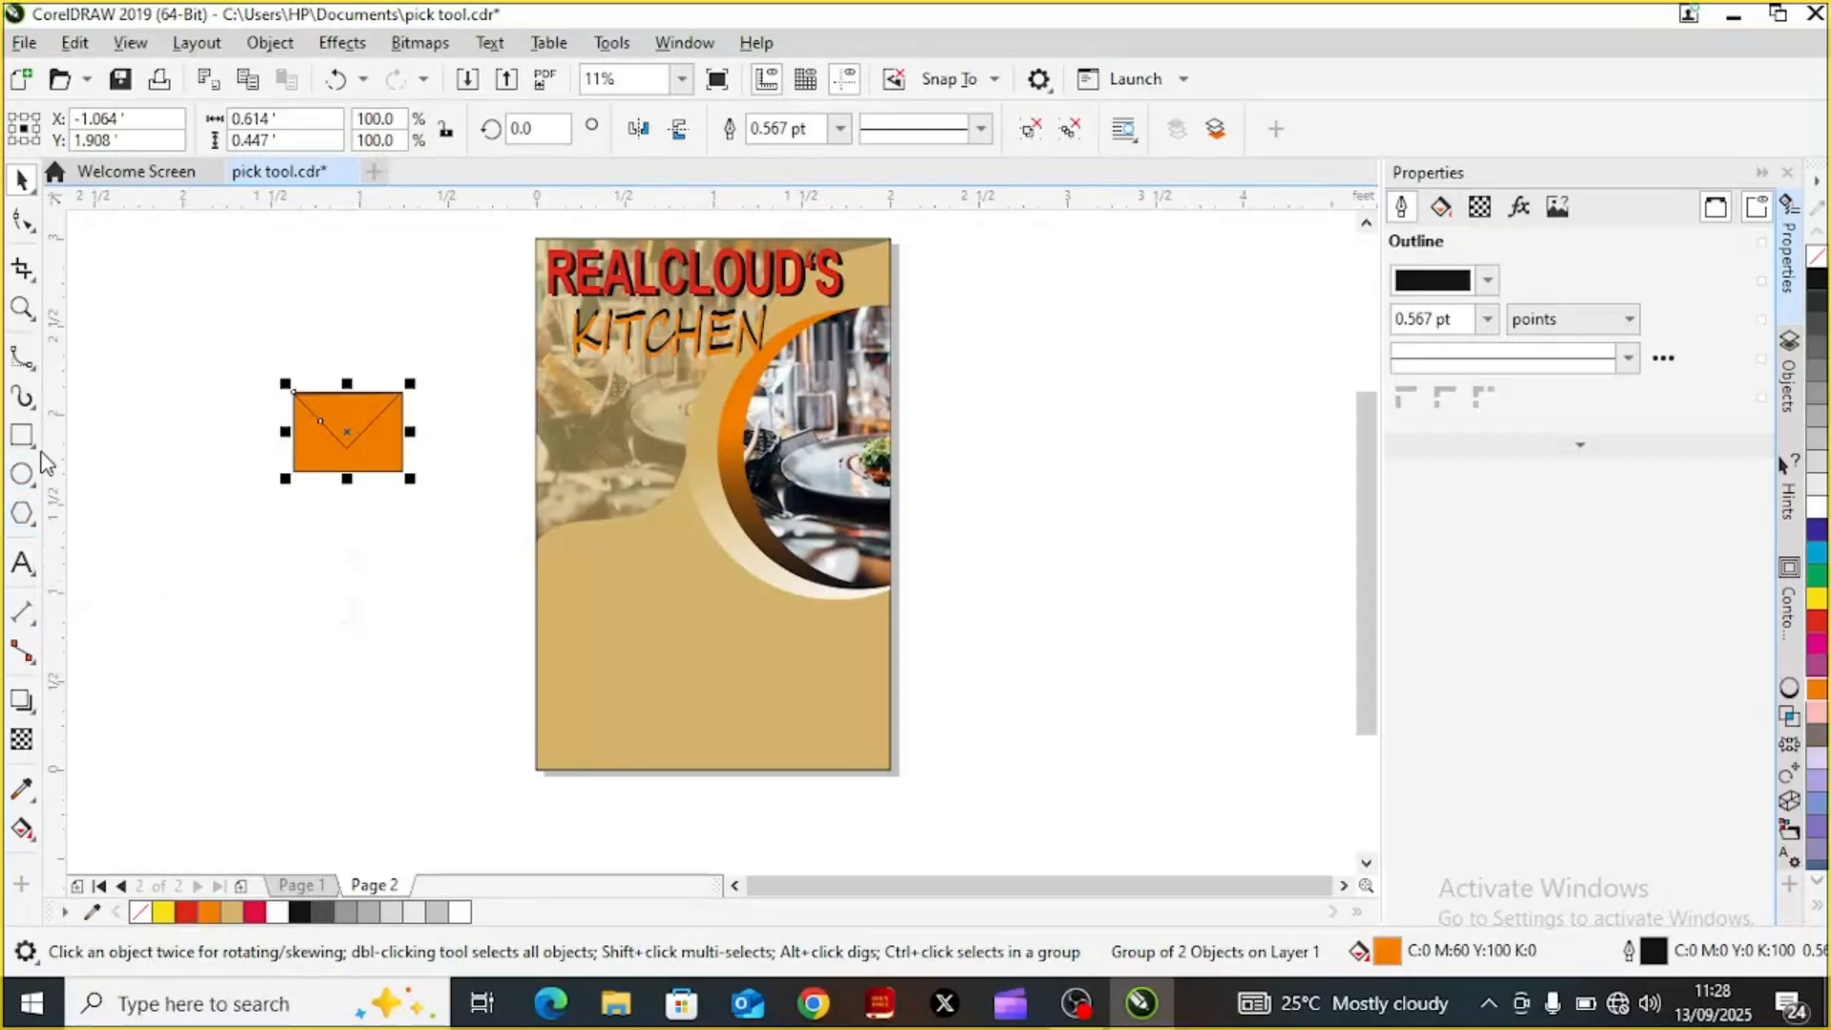
Draw a five-sided polygon about 0.66' wide and 0.8' high below the envelope icon and rotate it about 180 degrees
left_click(20, 513)
mouse_move(253, 604)
left_mouse_down()
mouse_move(334, 671)
mouse_move(352, 735)
mouse_move(355, 687)
mouse_move(369, 776)
mouse_move(377, 763)
left_mouse_up()
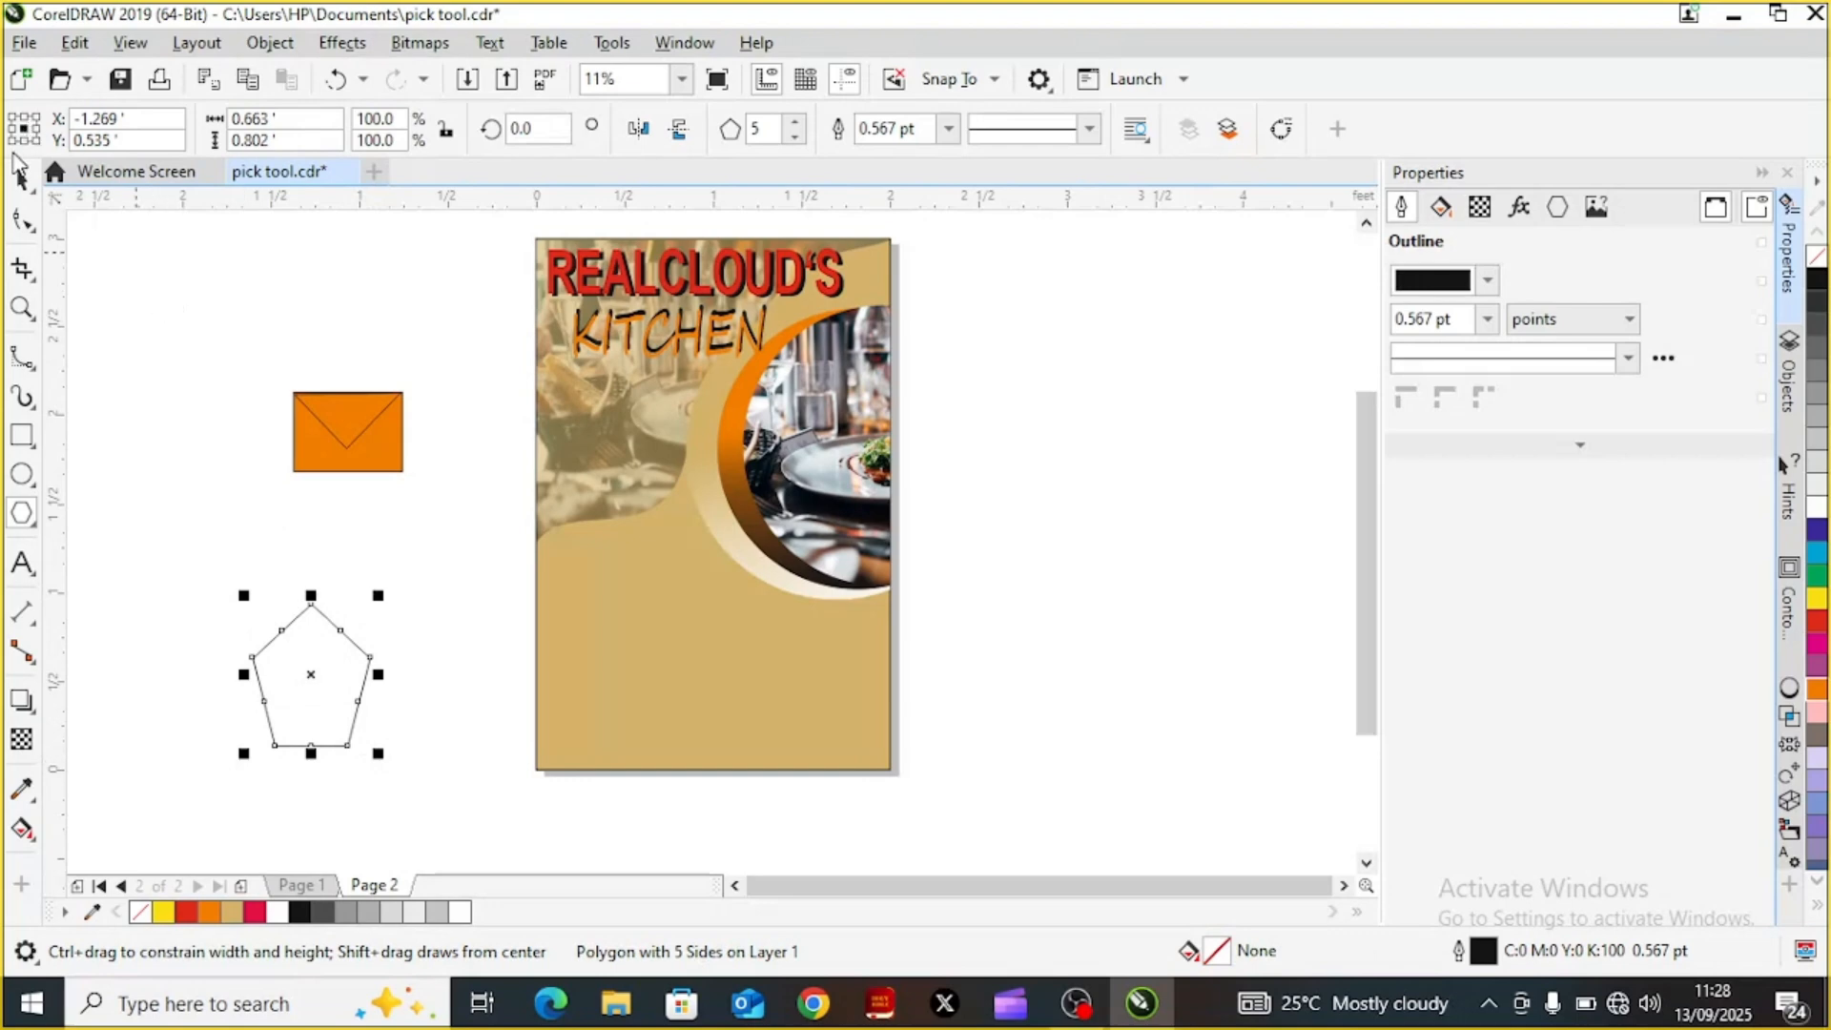
left_click(24, 177)
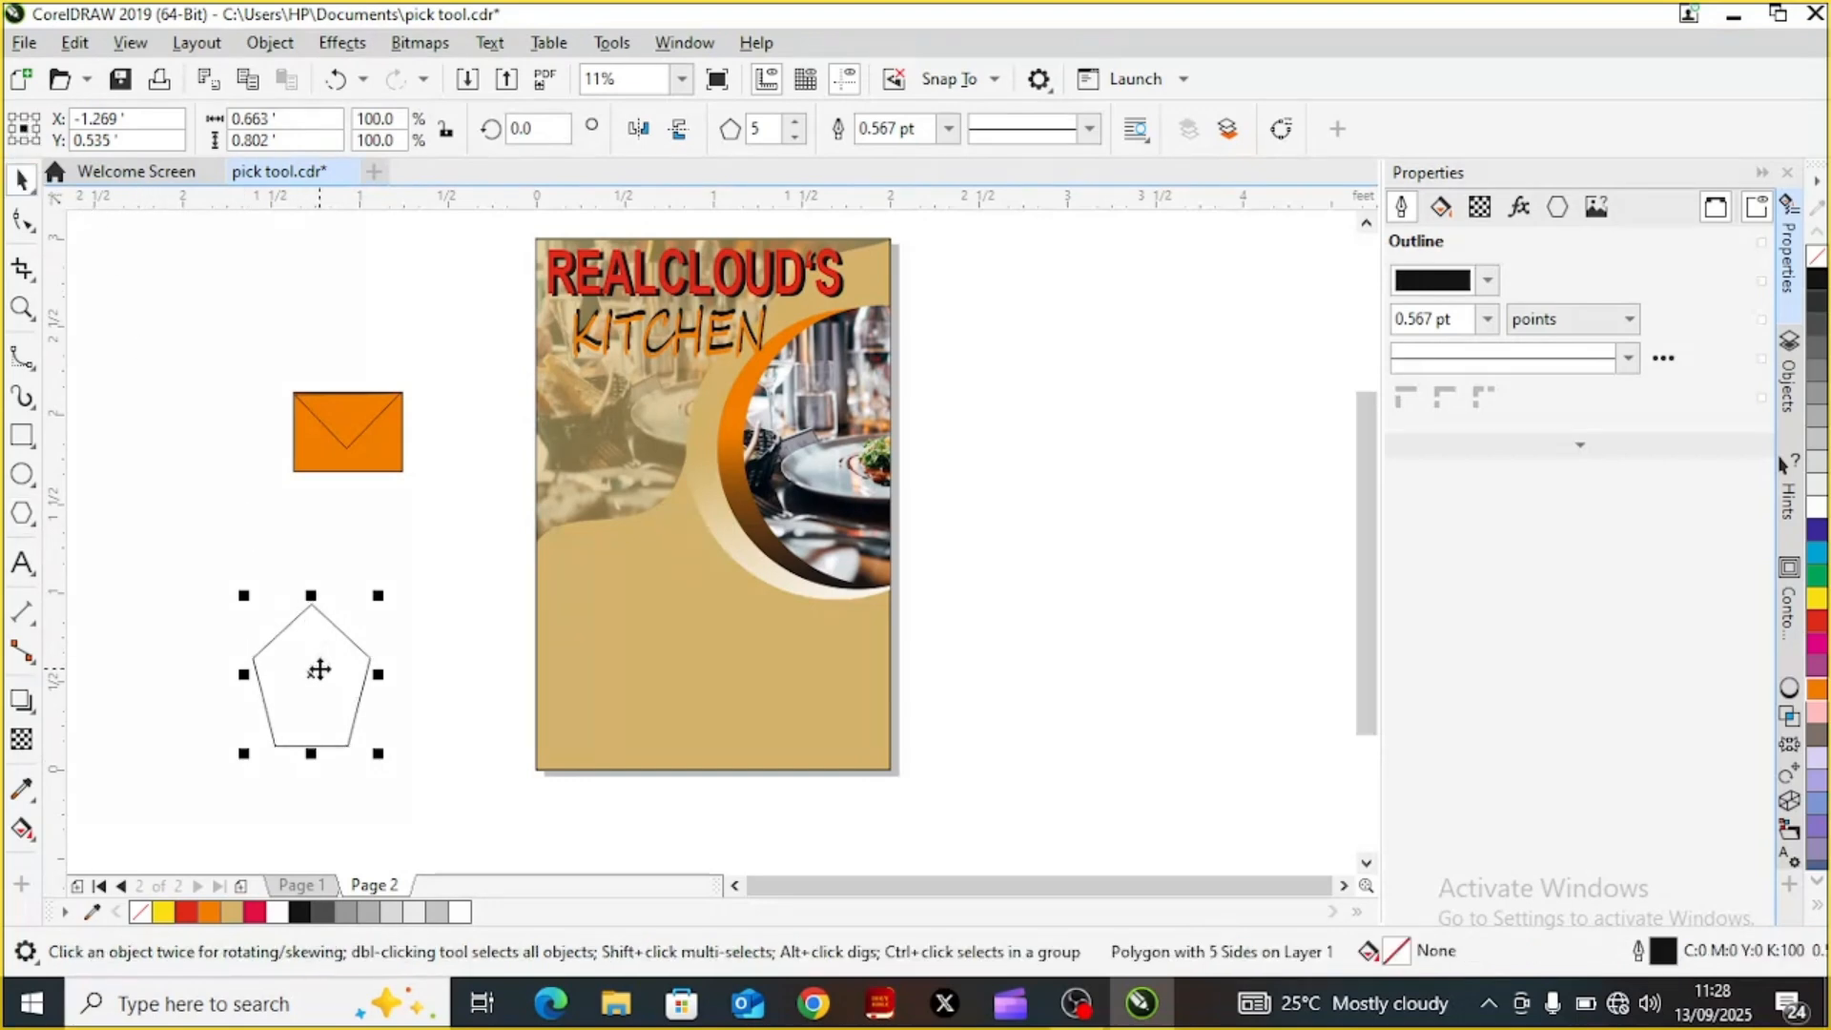
left_click(312, 674)
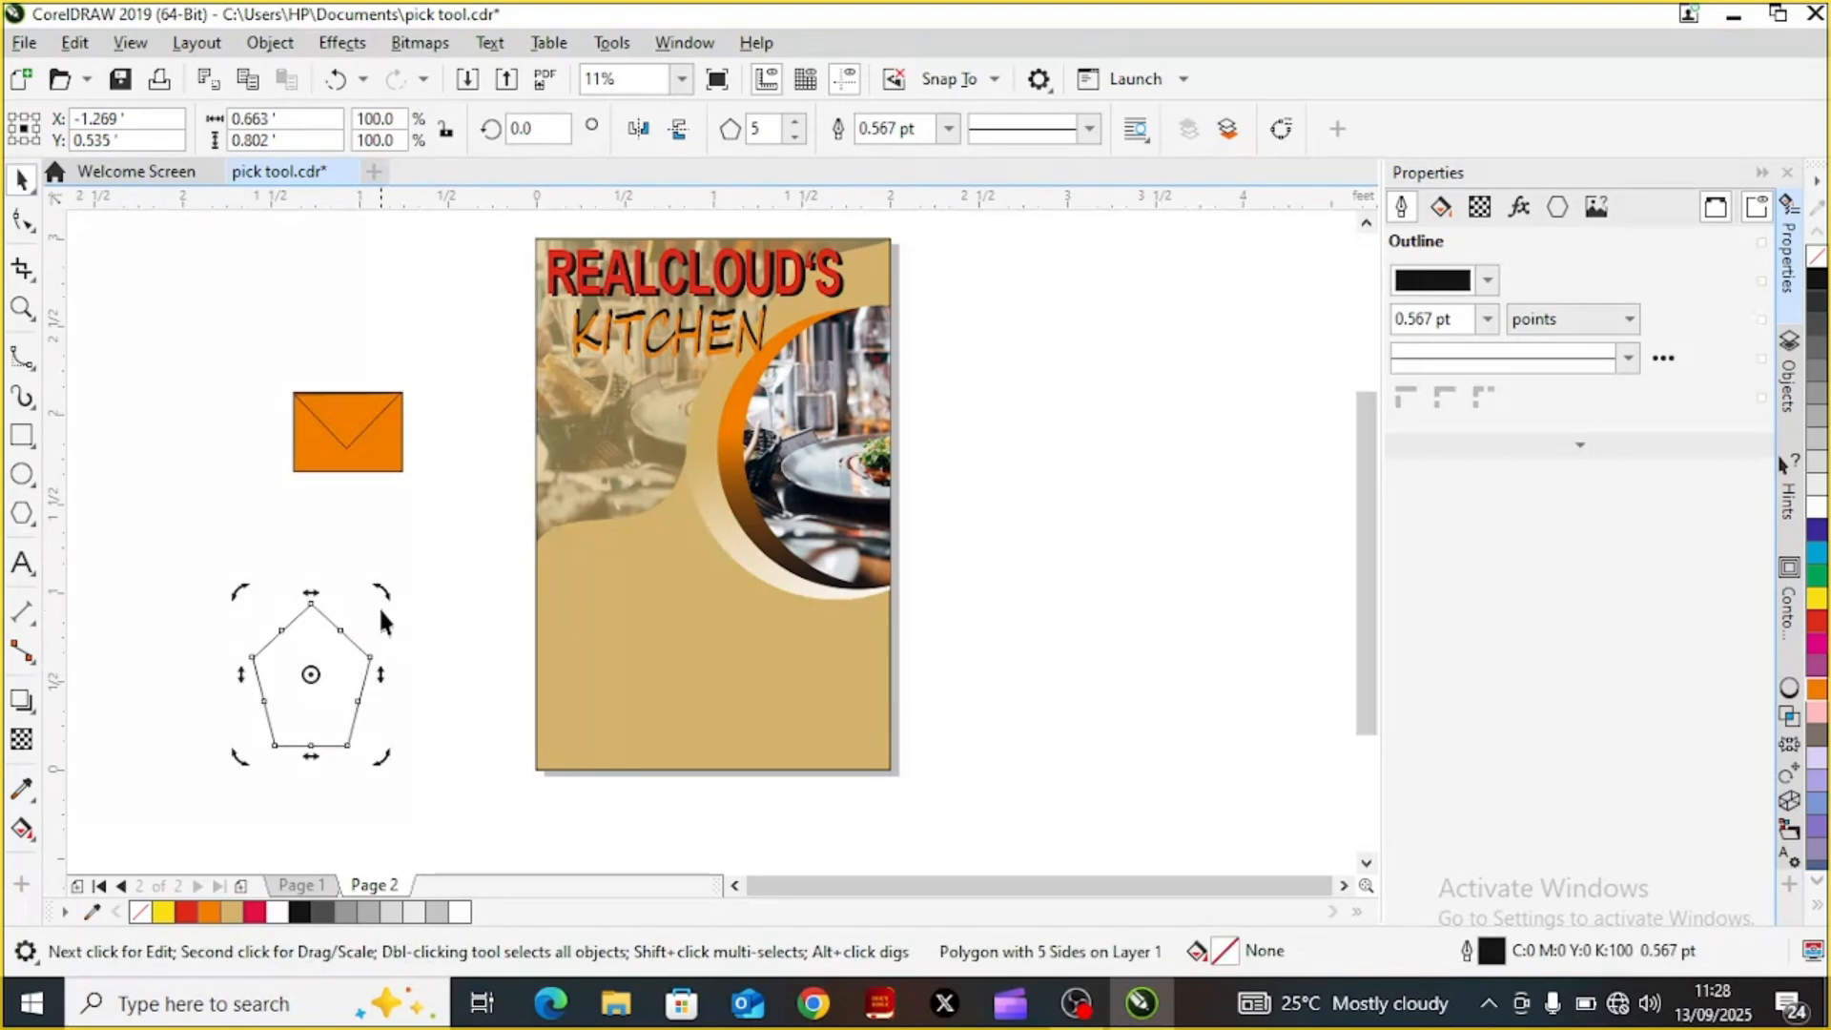
left_click_drag(381, 592, 229, 764)
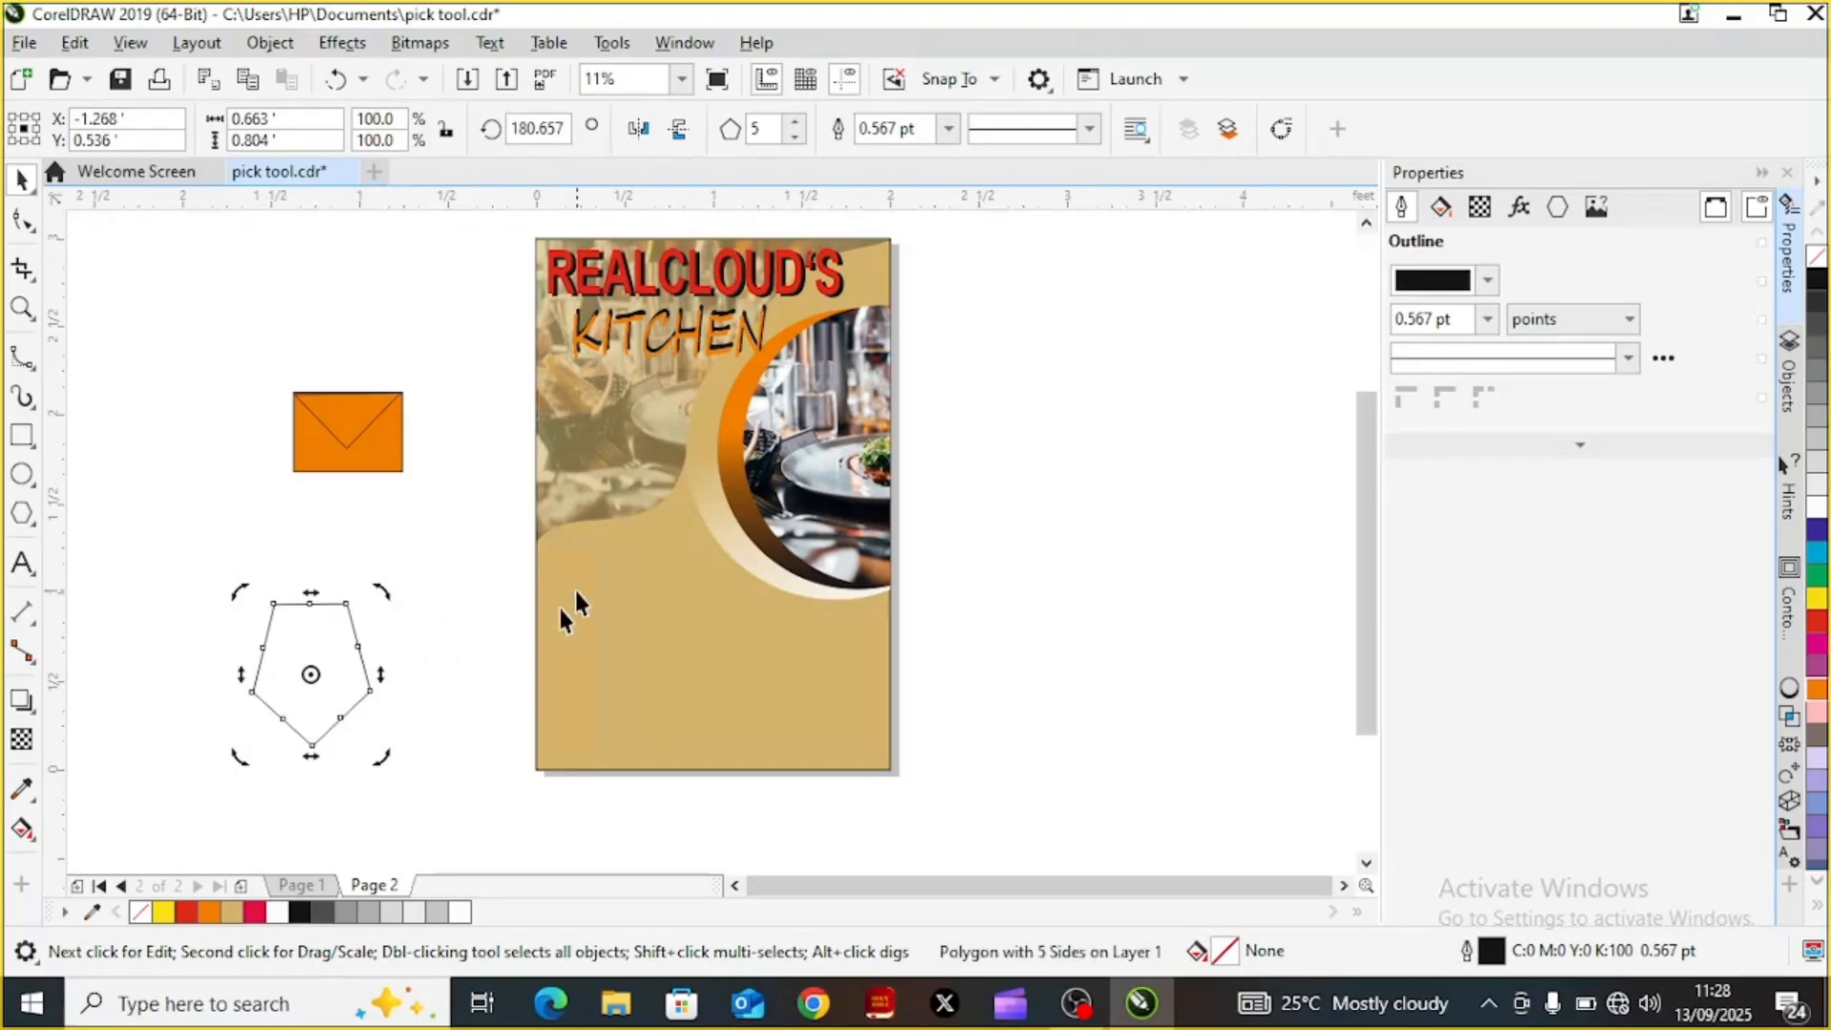
Change the polygon below the envelope to 4 sides so it forms a diamond
left_click(1558, 208)
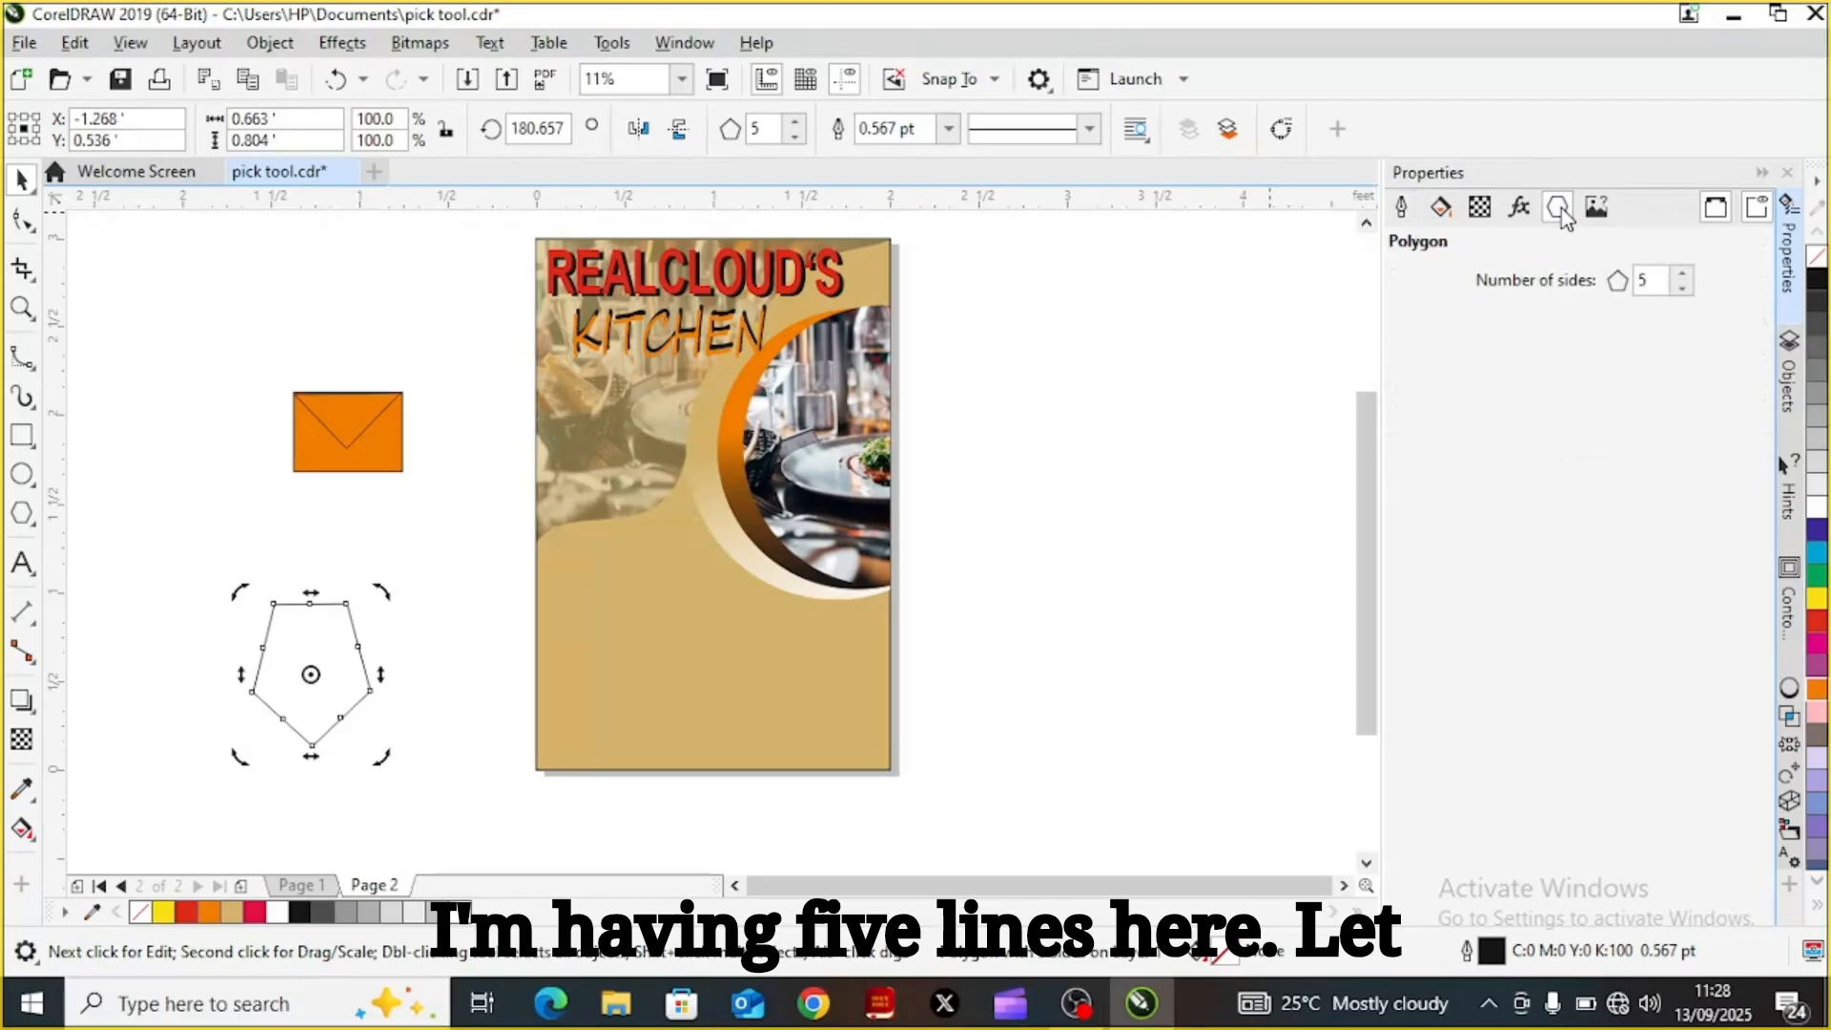
left_click(1684, 275)
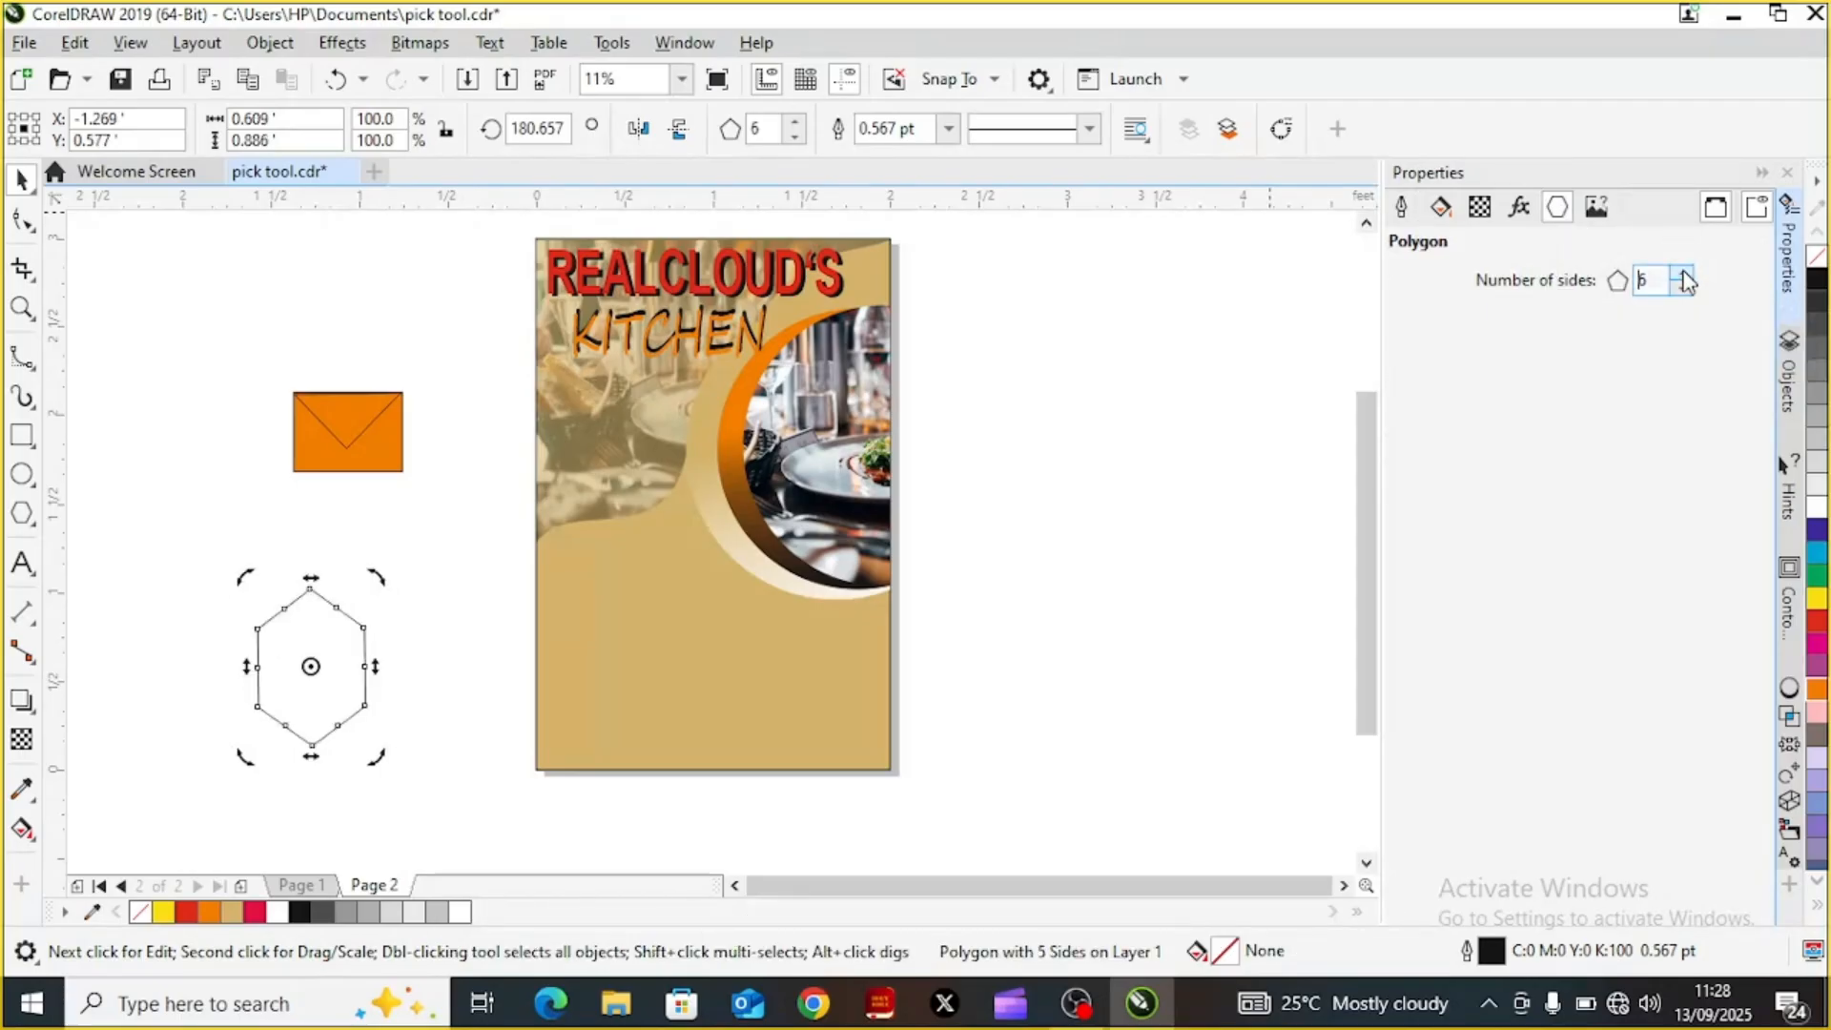
left_click(1684, 288)
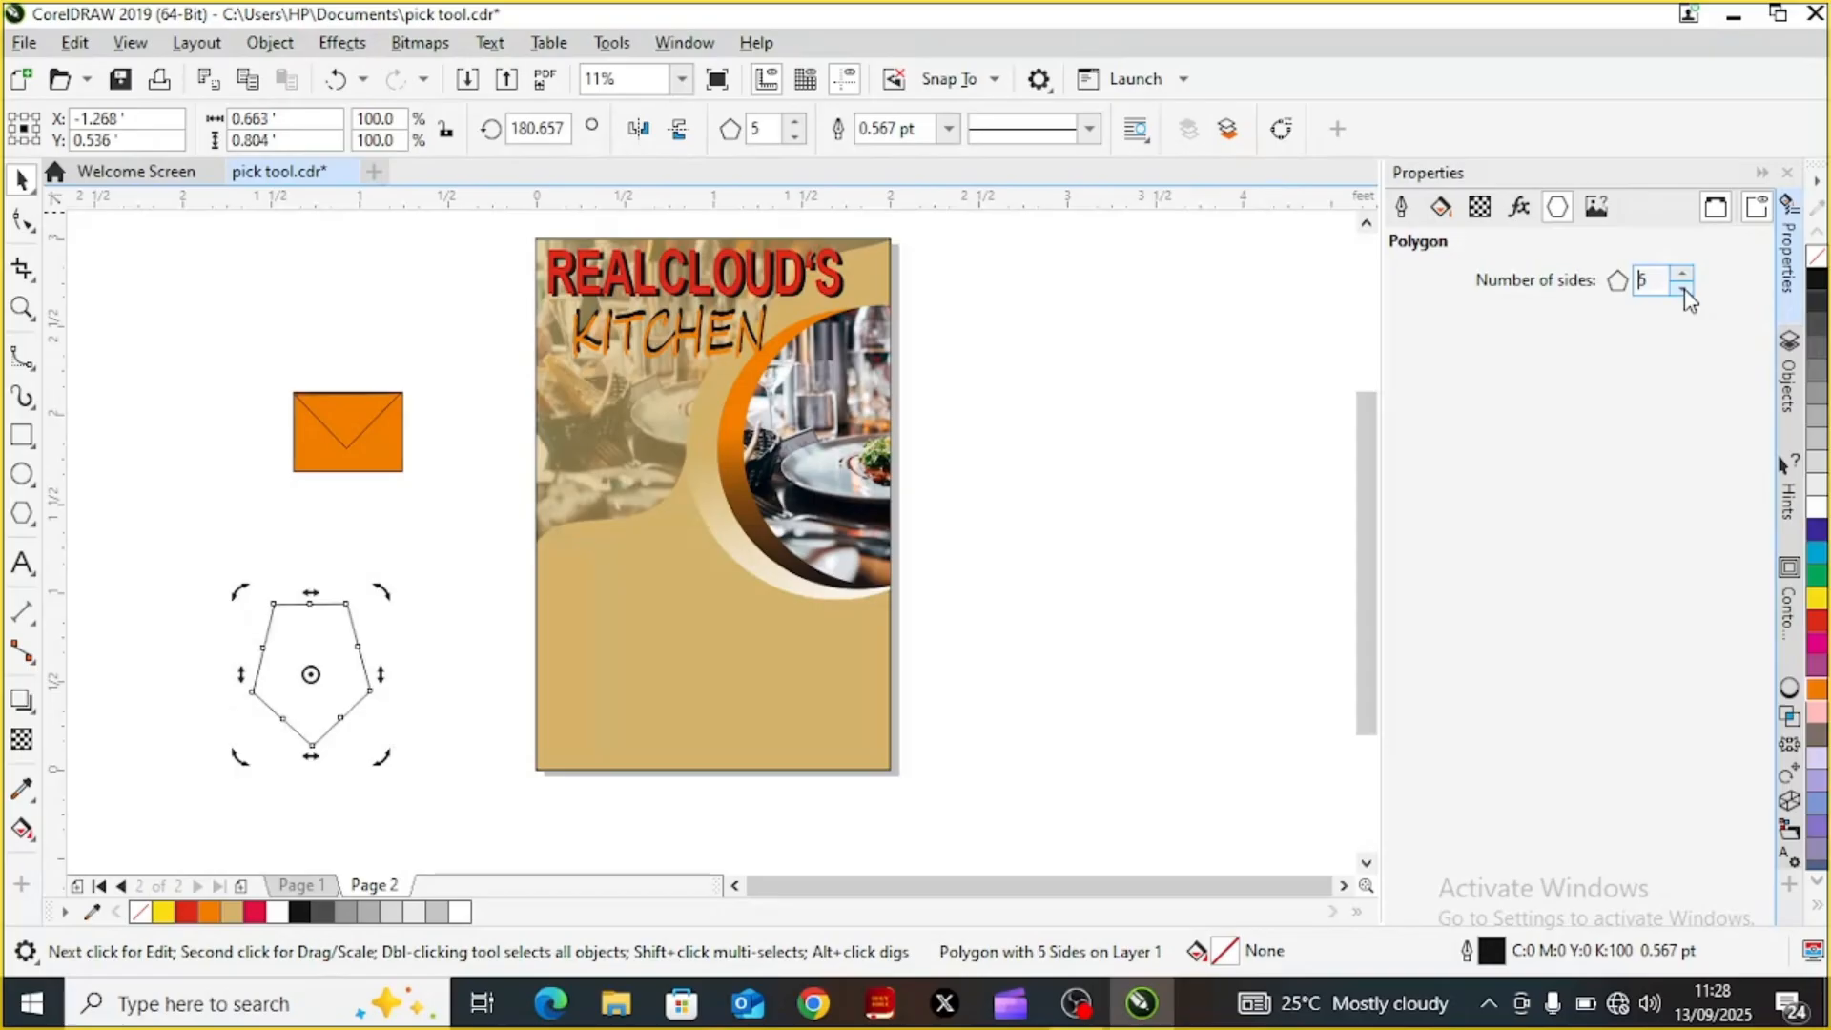
left_click(1685, 288)
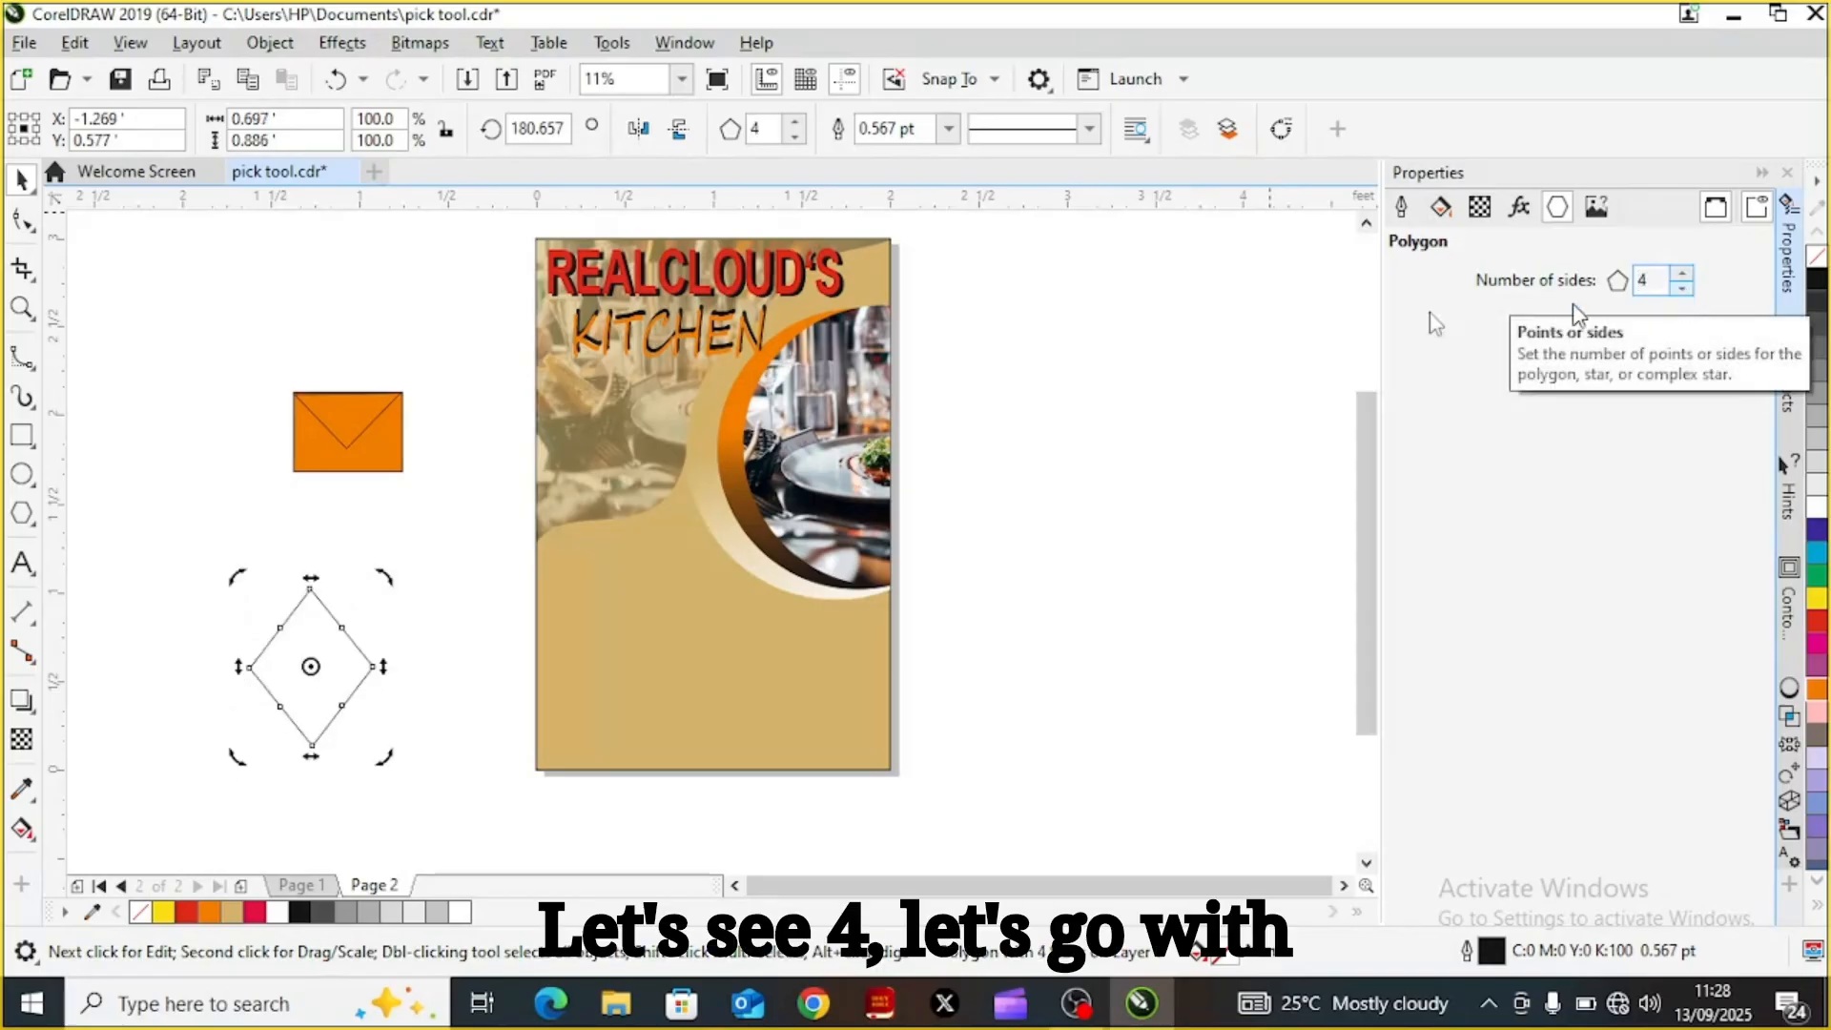
left_click(434, 630)
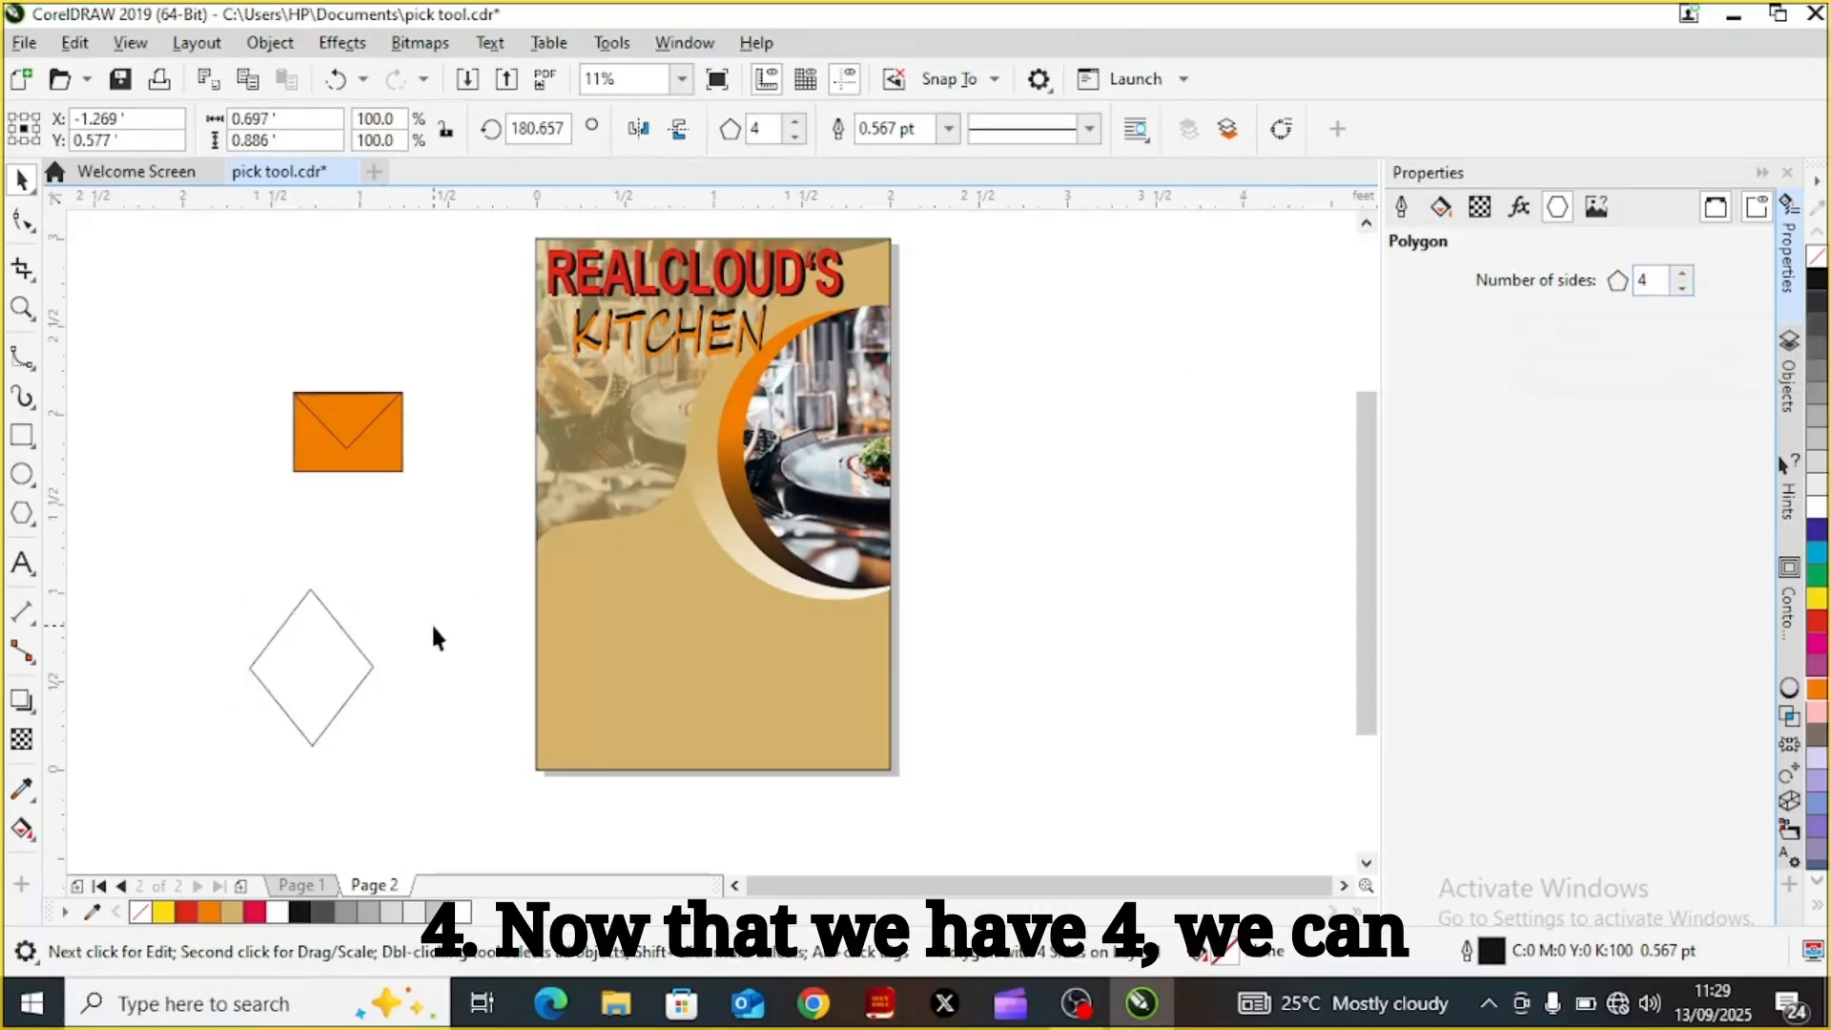
Convert the diamond to curves
right_click(301, 655)
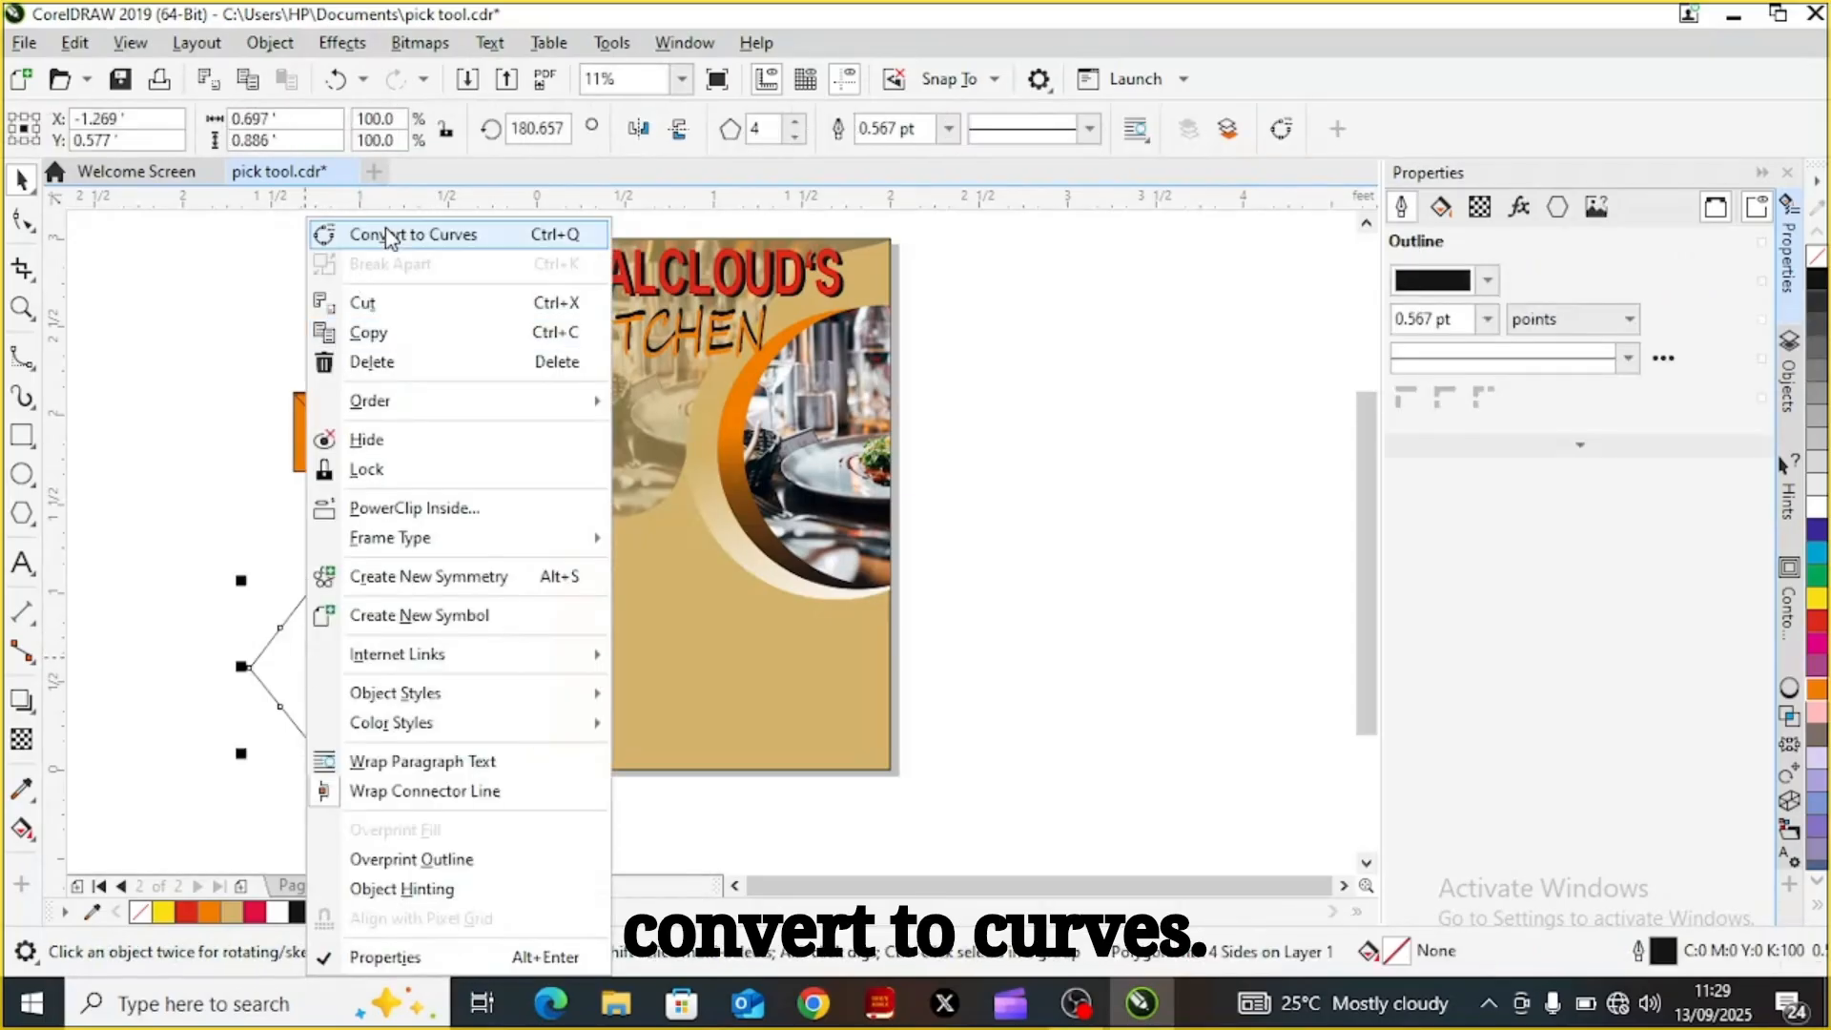
left_click(413, 240)
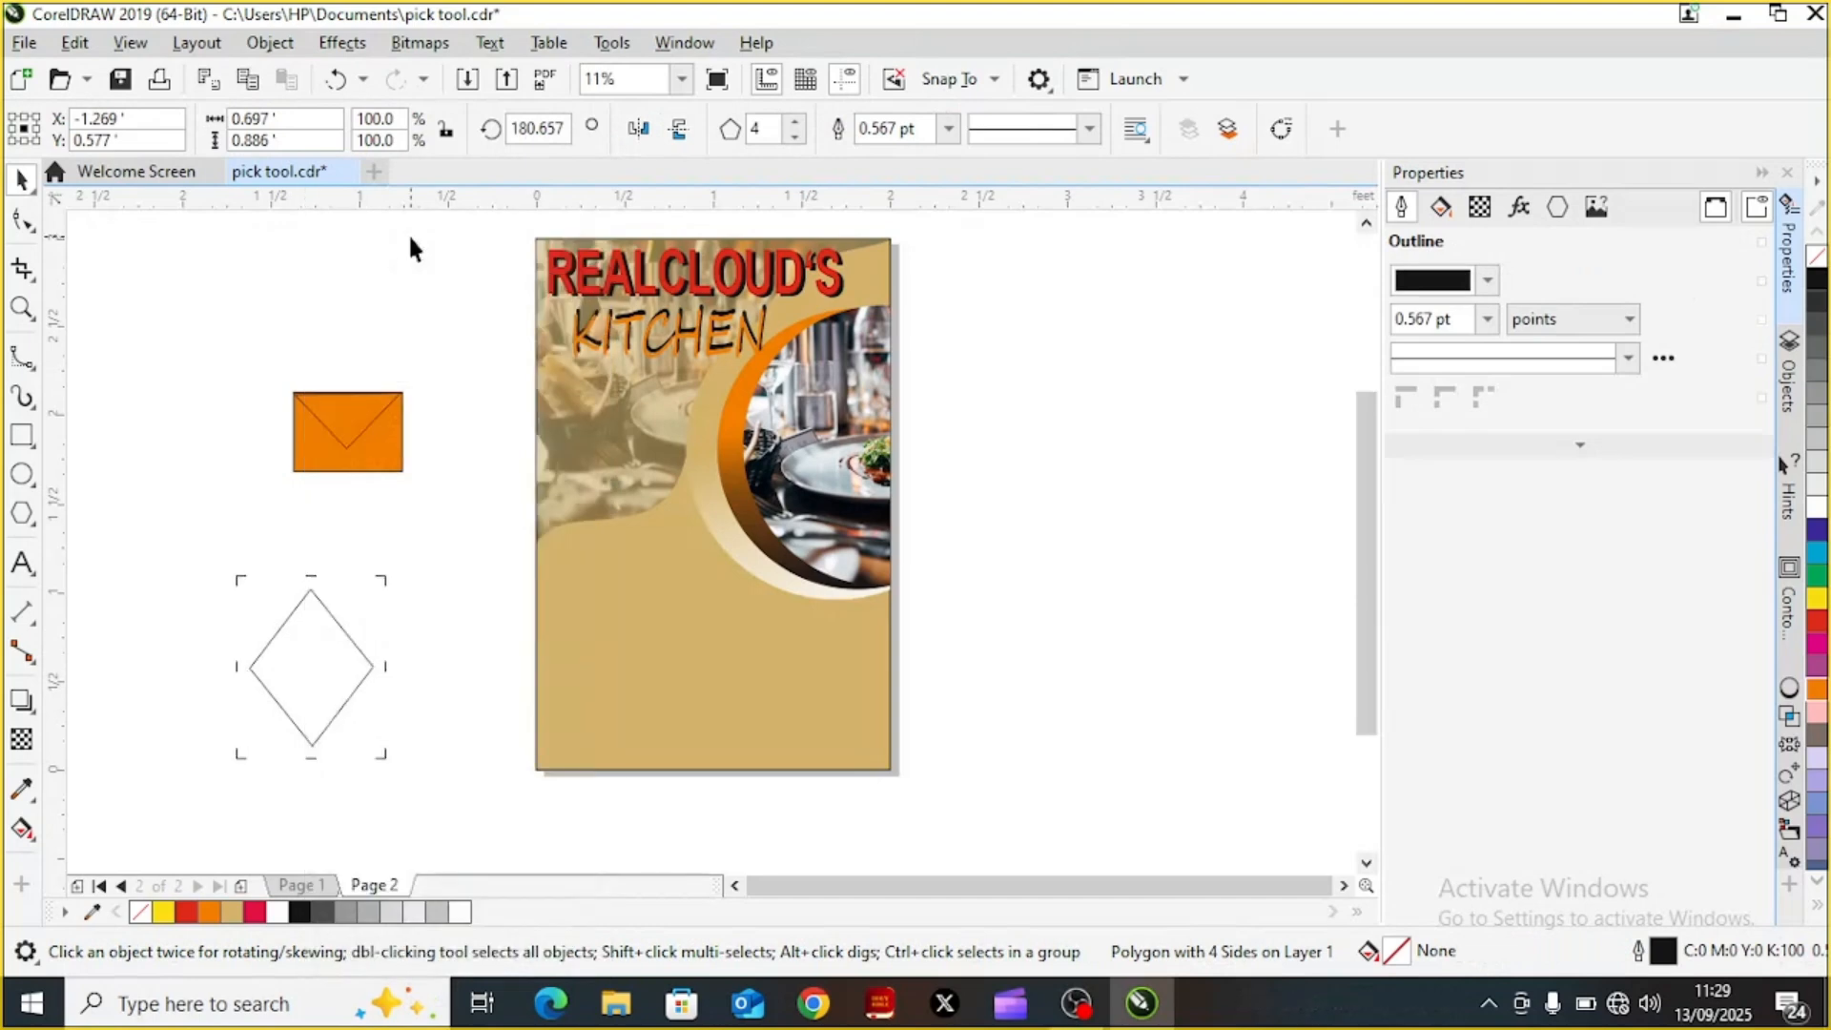
left_click(431, 639)
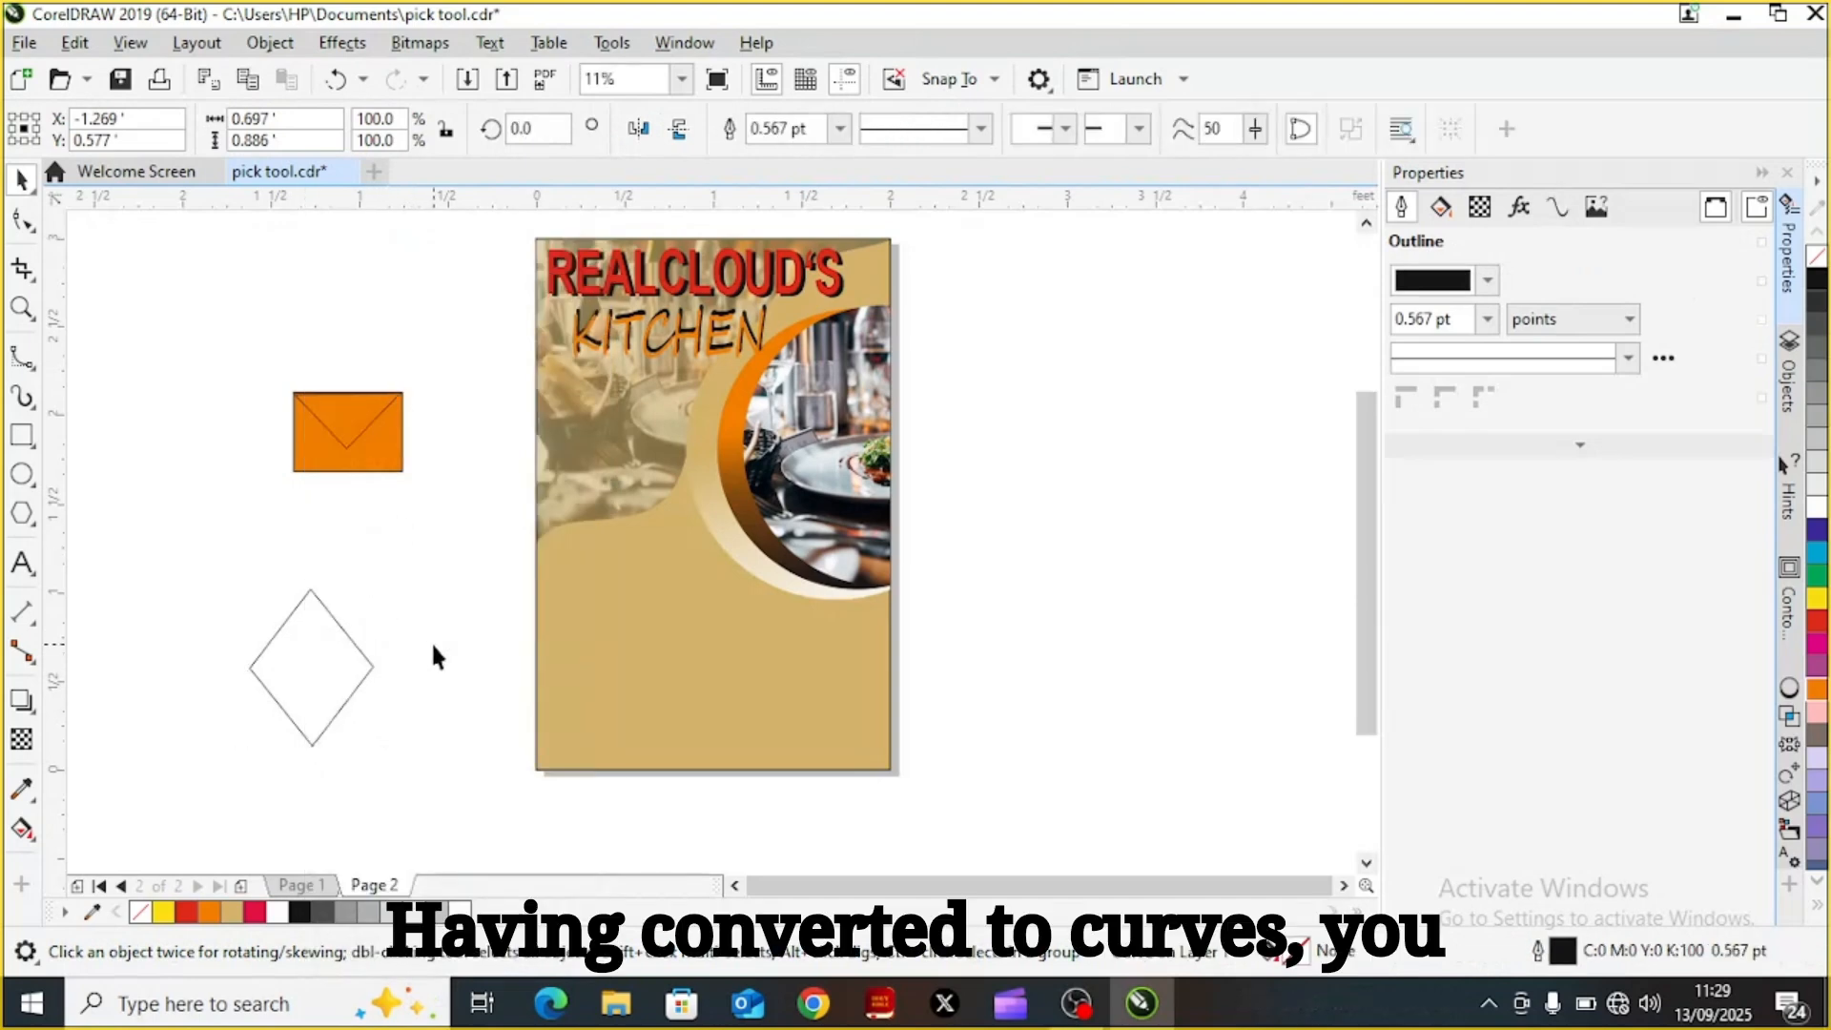
Pull the midpoint nodes of the diamond's two upper sides outward and up to form a broader, pin-like head
left_click(321, 670)
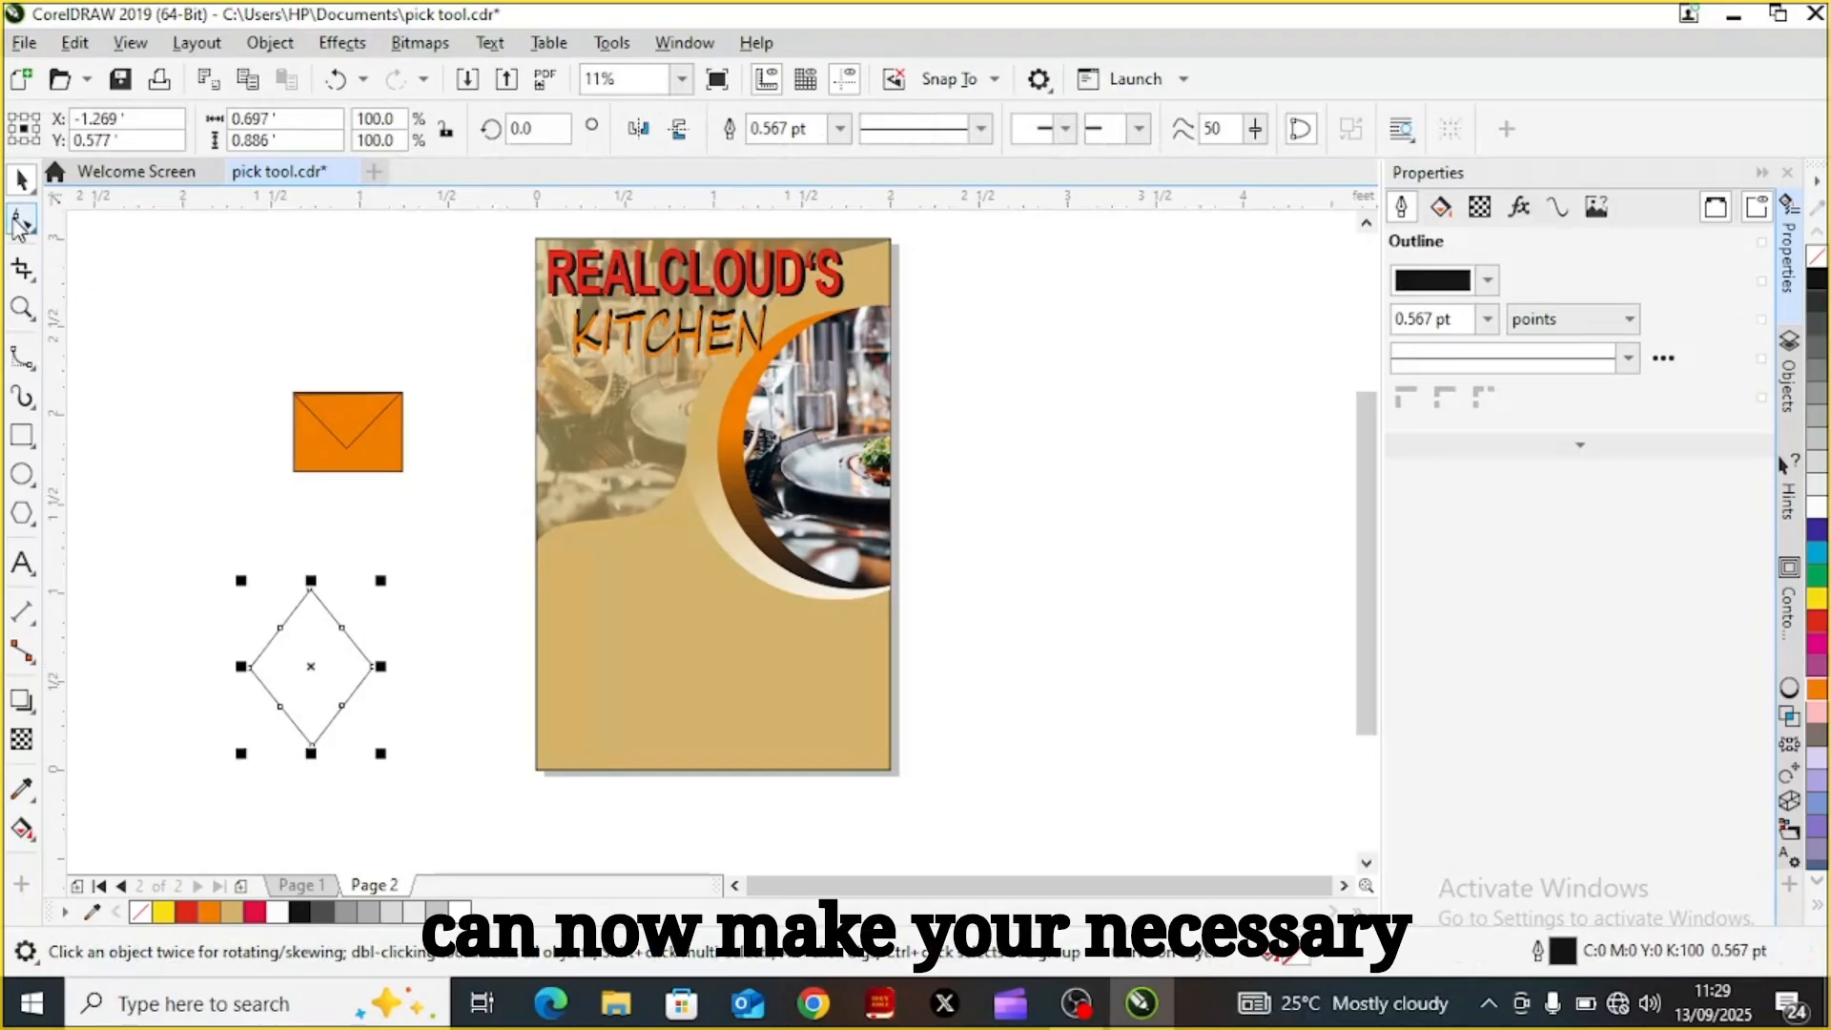
left_click(22, 222)
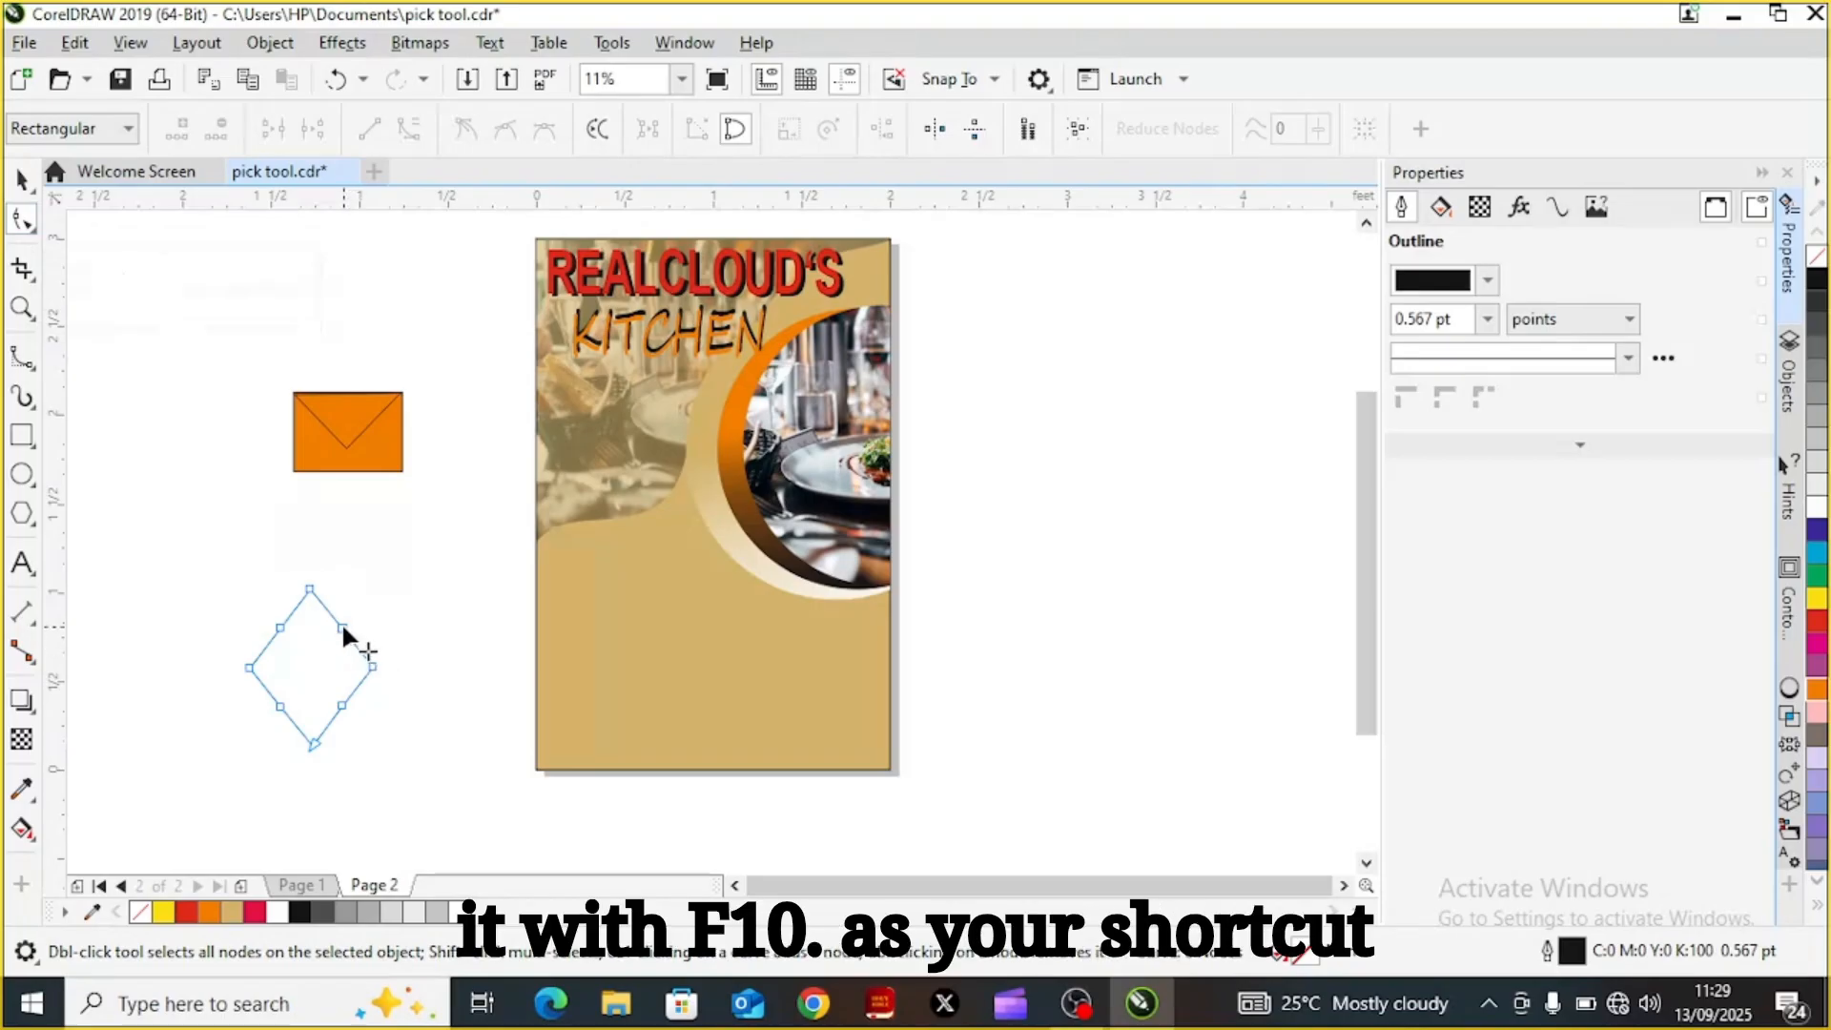
left_click_drag(342, 627, 359, 611)
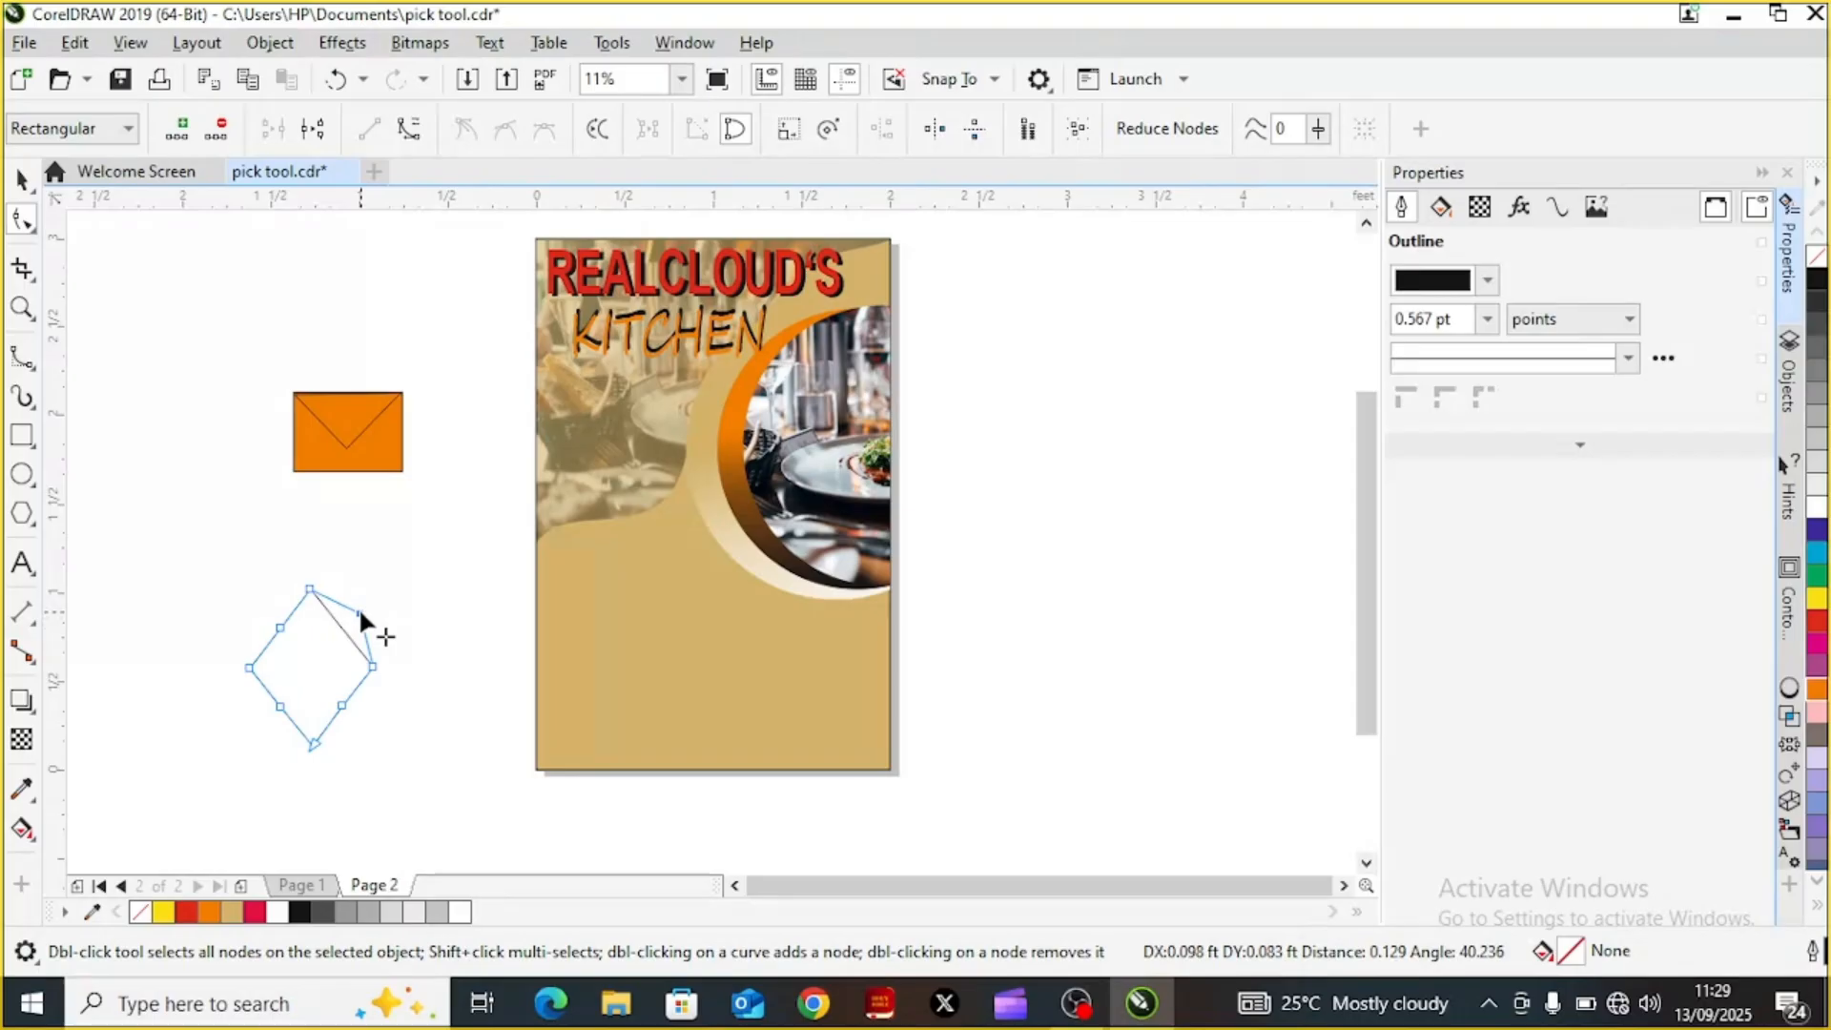
left_click_drag(355, 608, 360, 615)
left_click_drag(358, 612, 359, 613)
left_click_drag(281, 629, 259, 616)
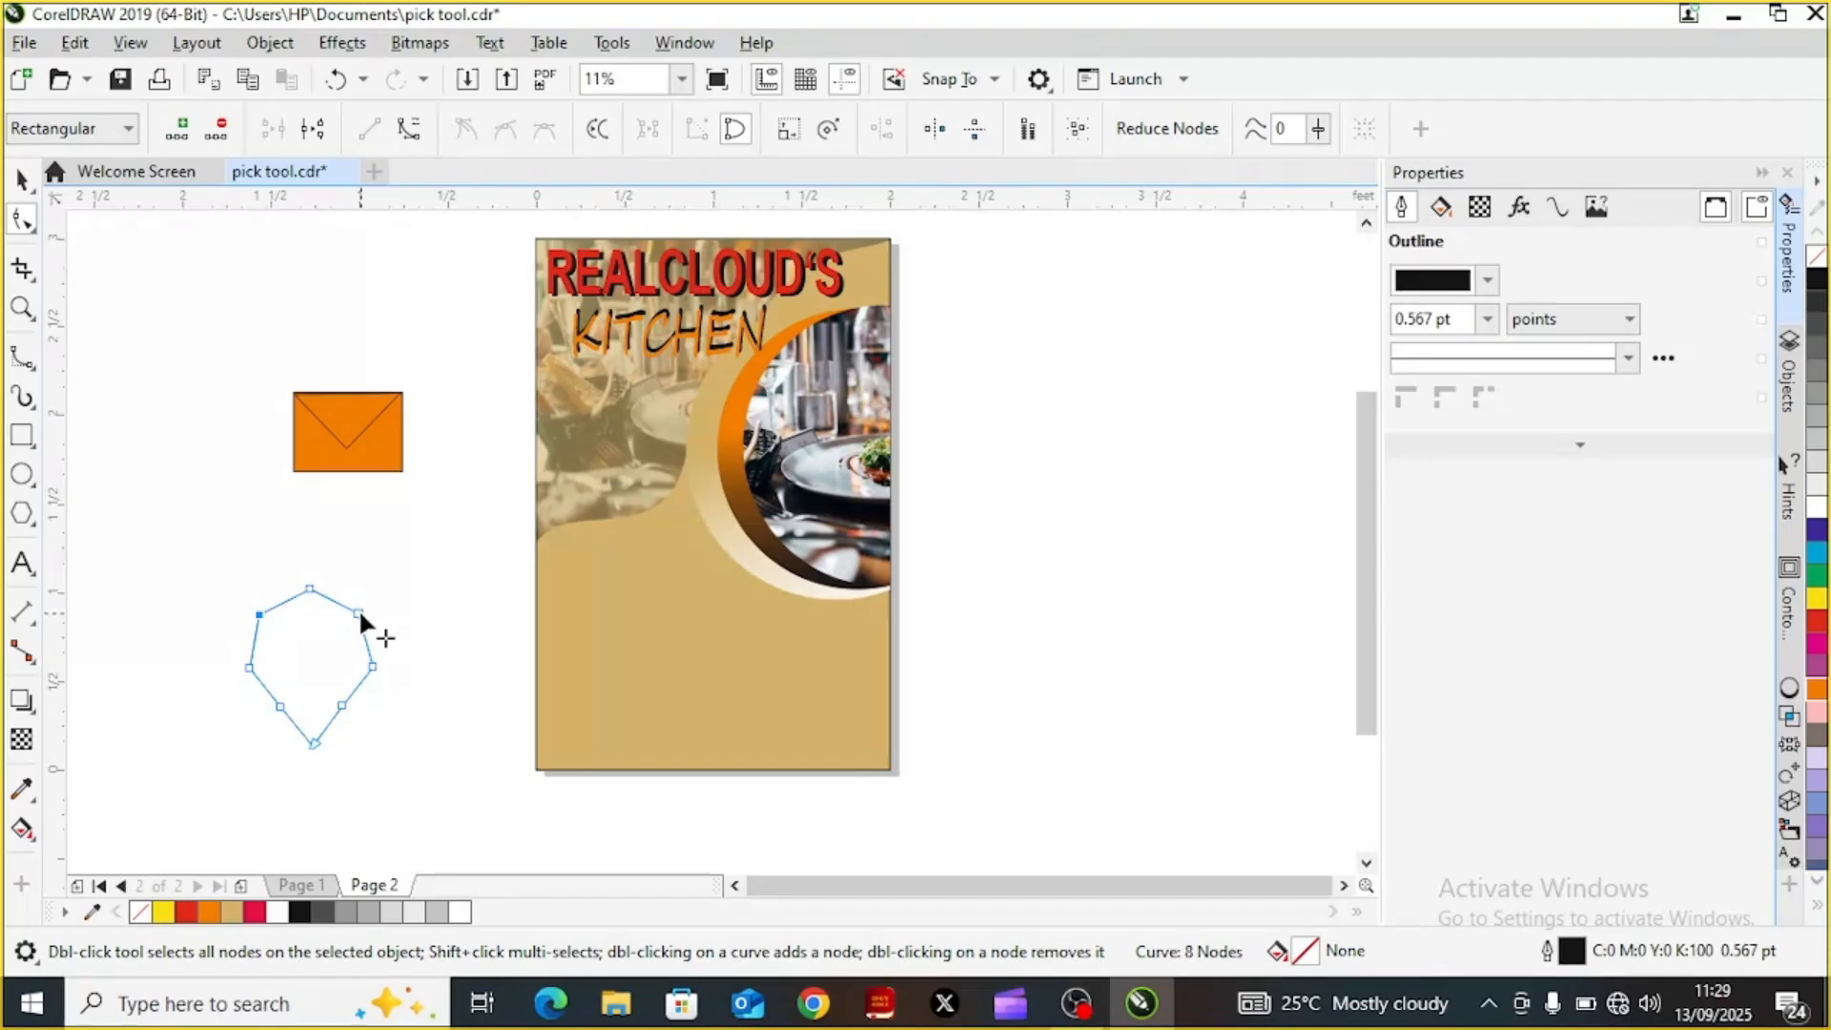
left_click(420, 569)
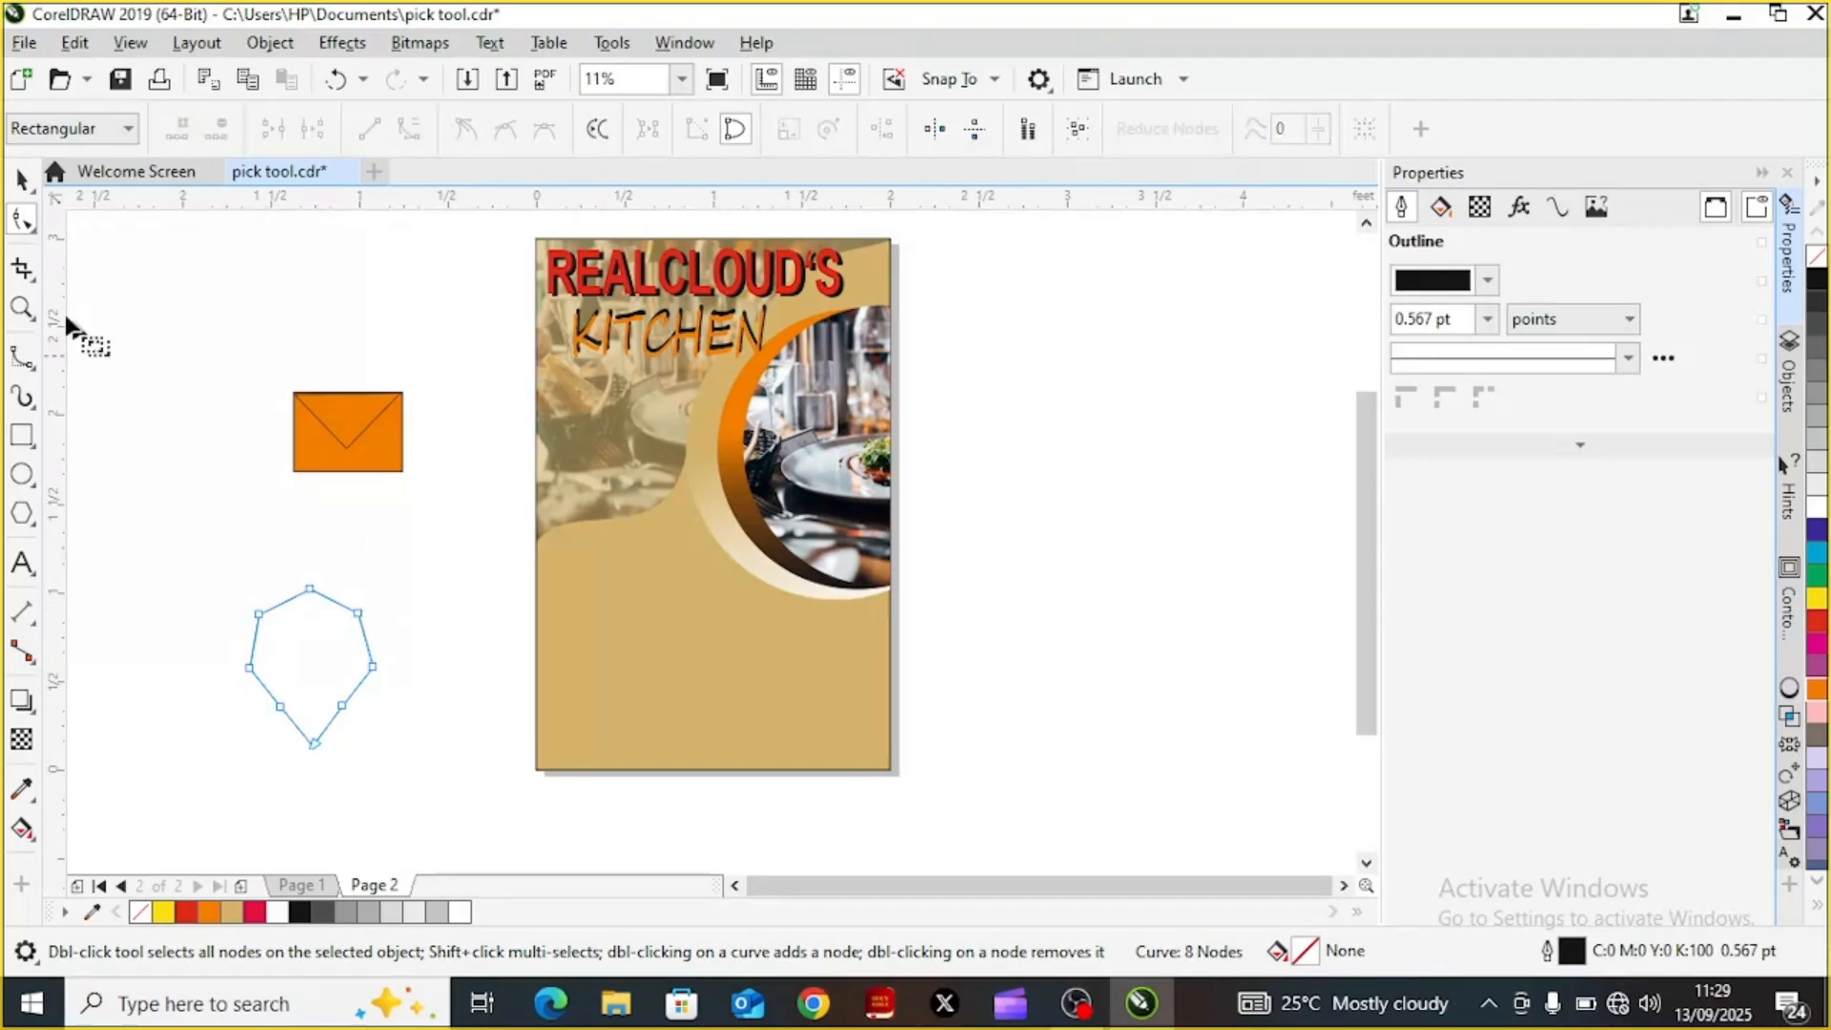
left_click(23, 178)
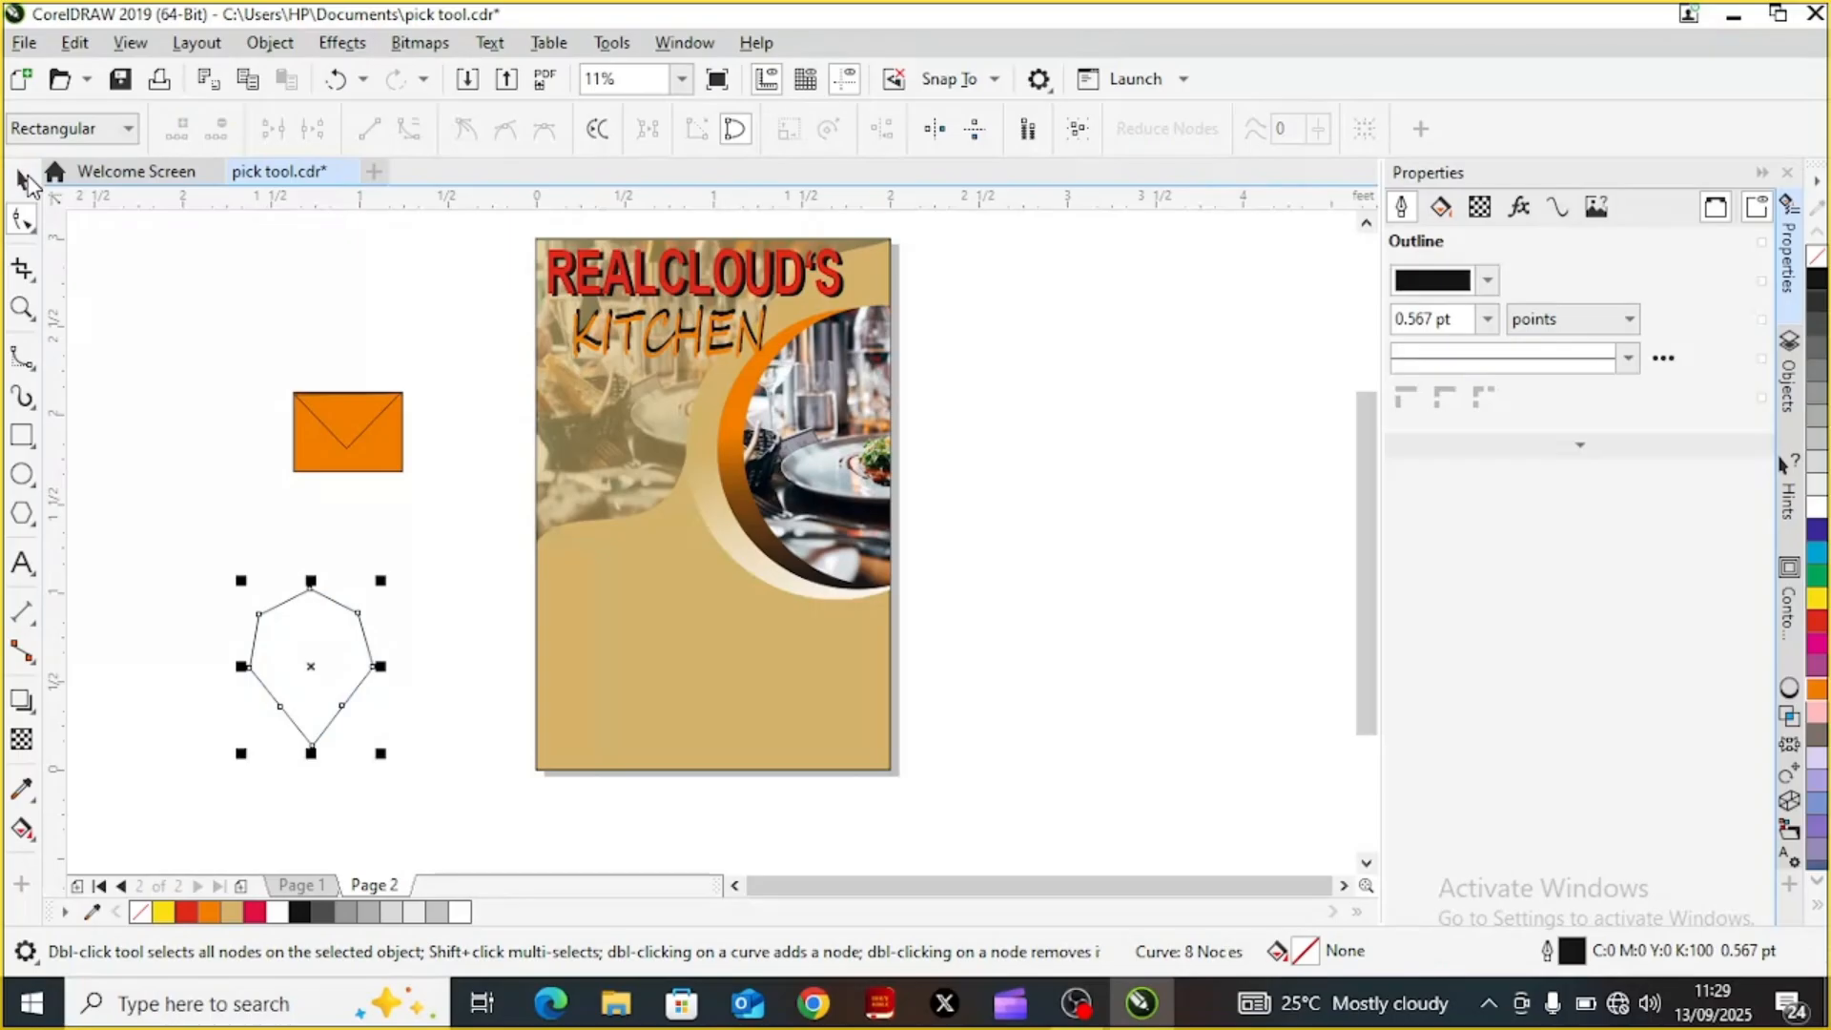
left_click(313, 671)
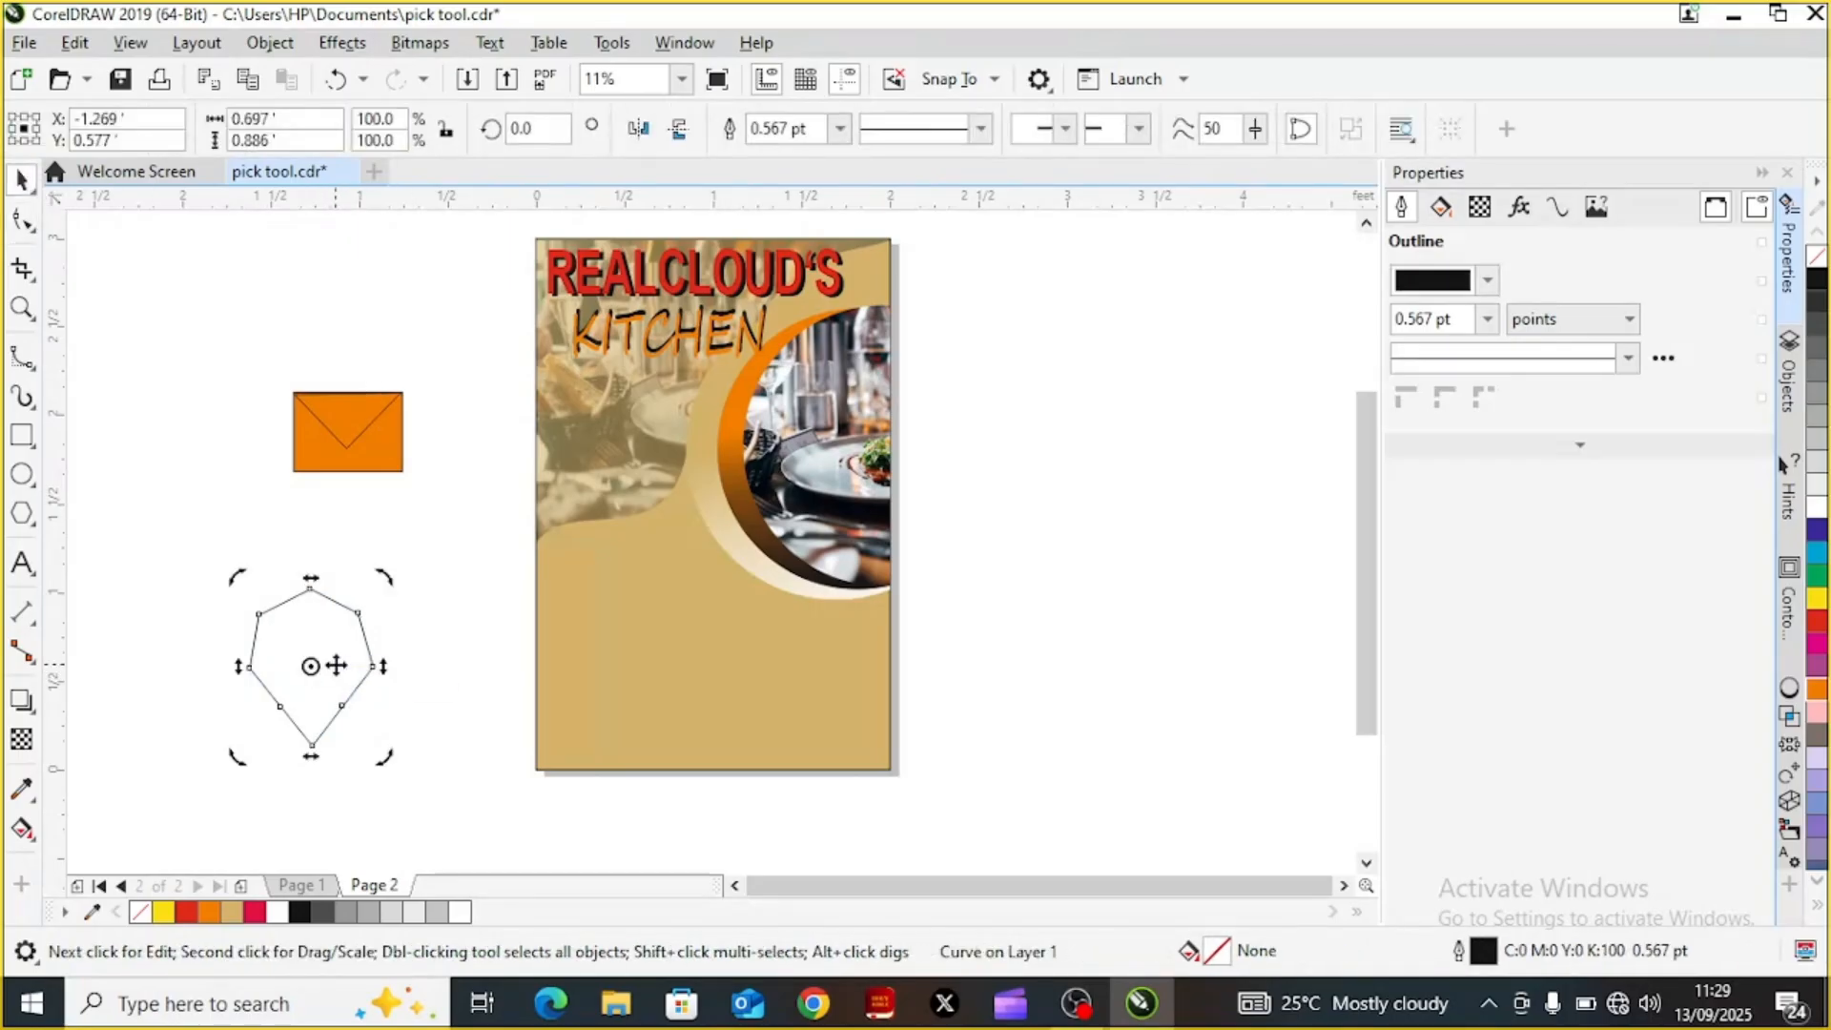
right_click(336, 665)
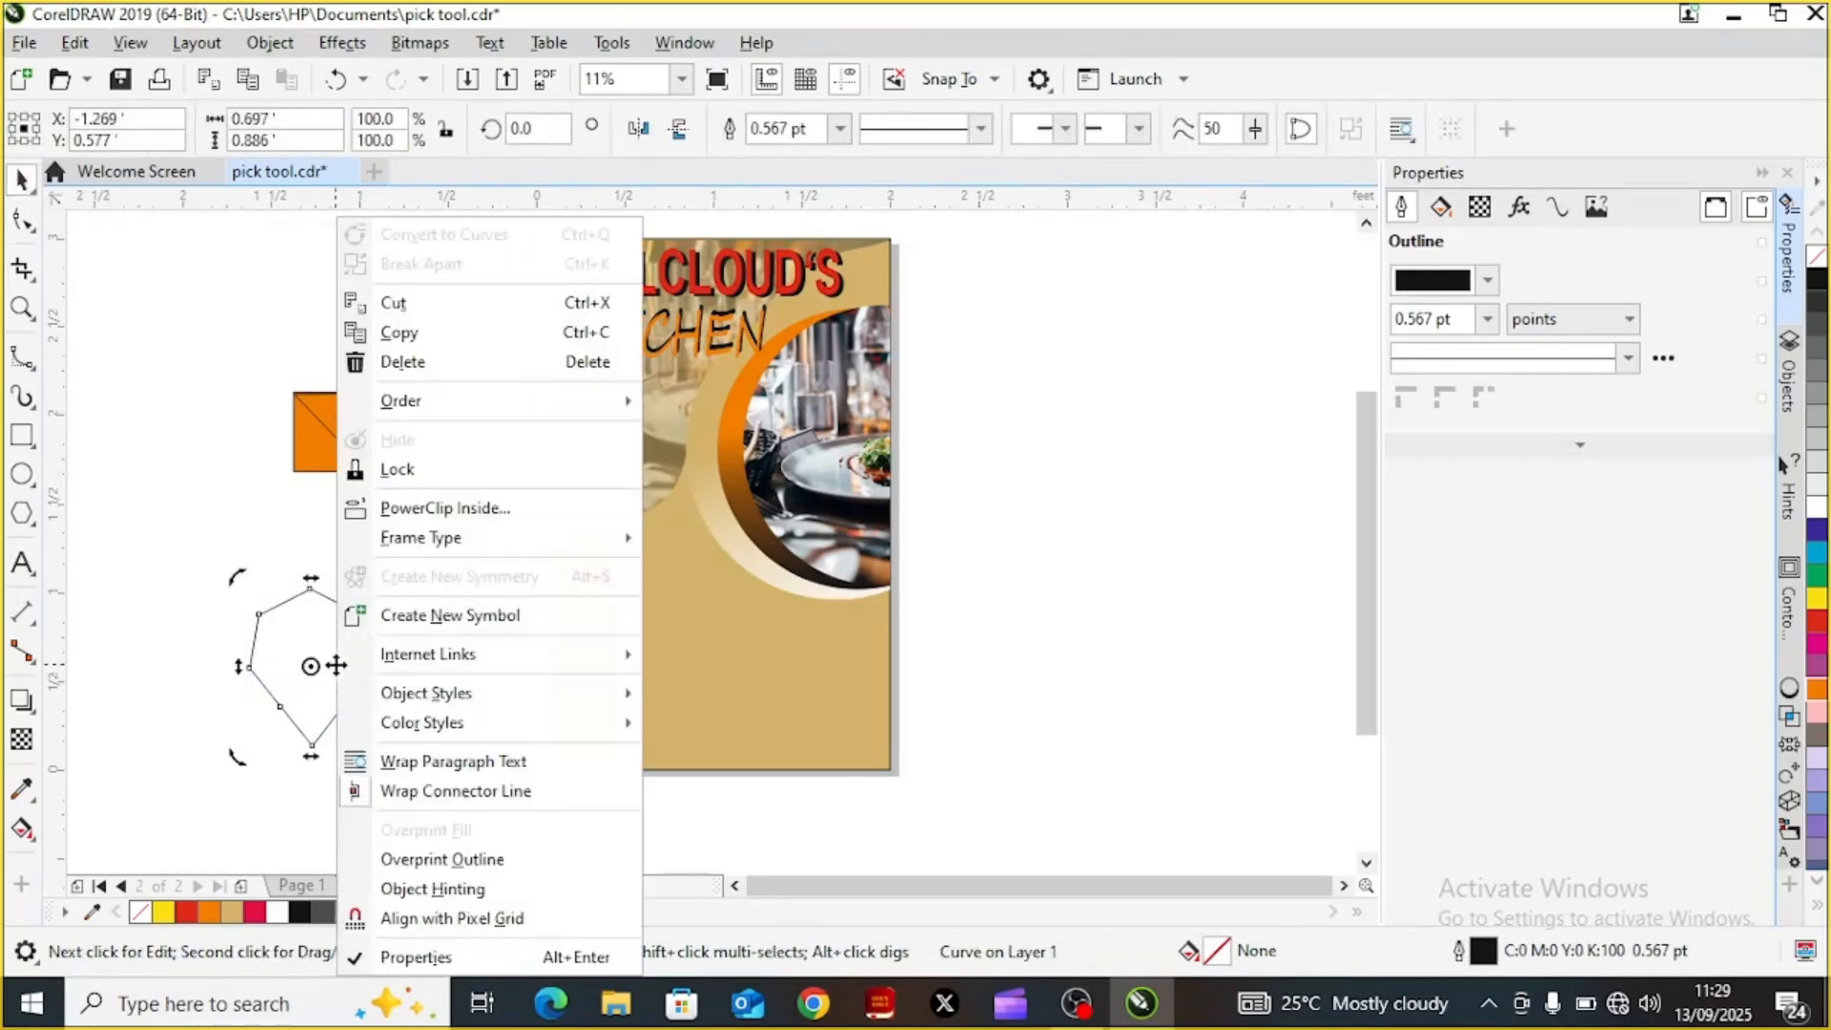
left_click(133, 325)
left_click(22, 222)
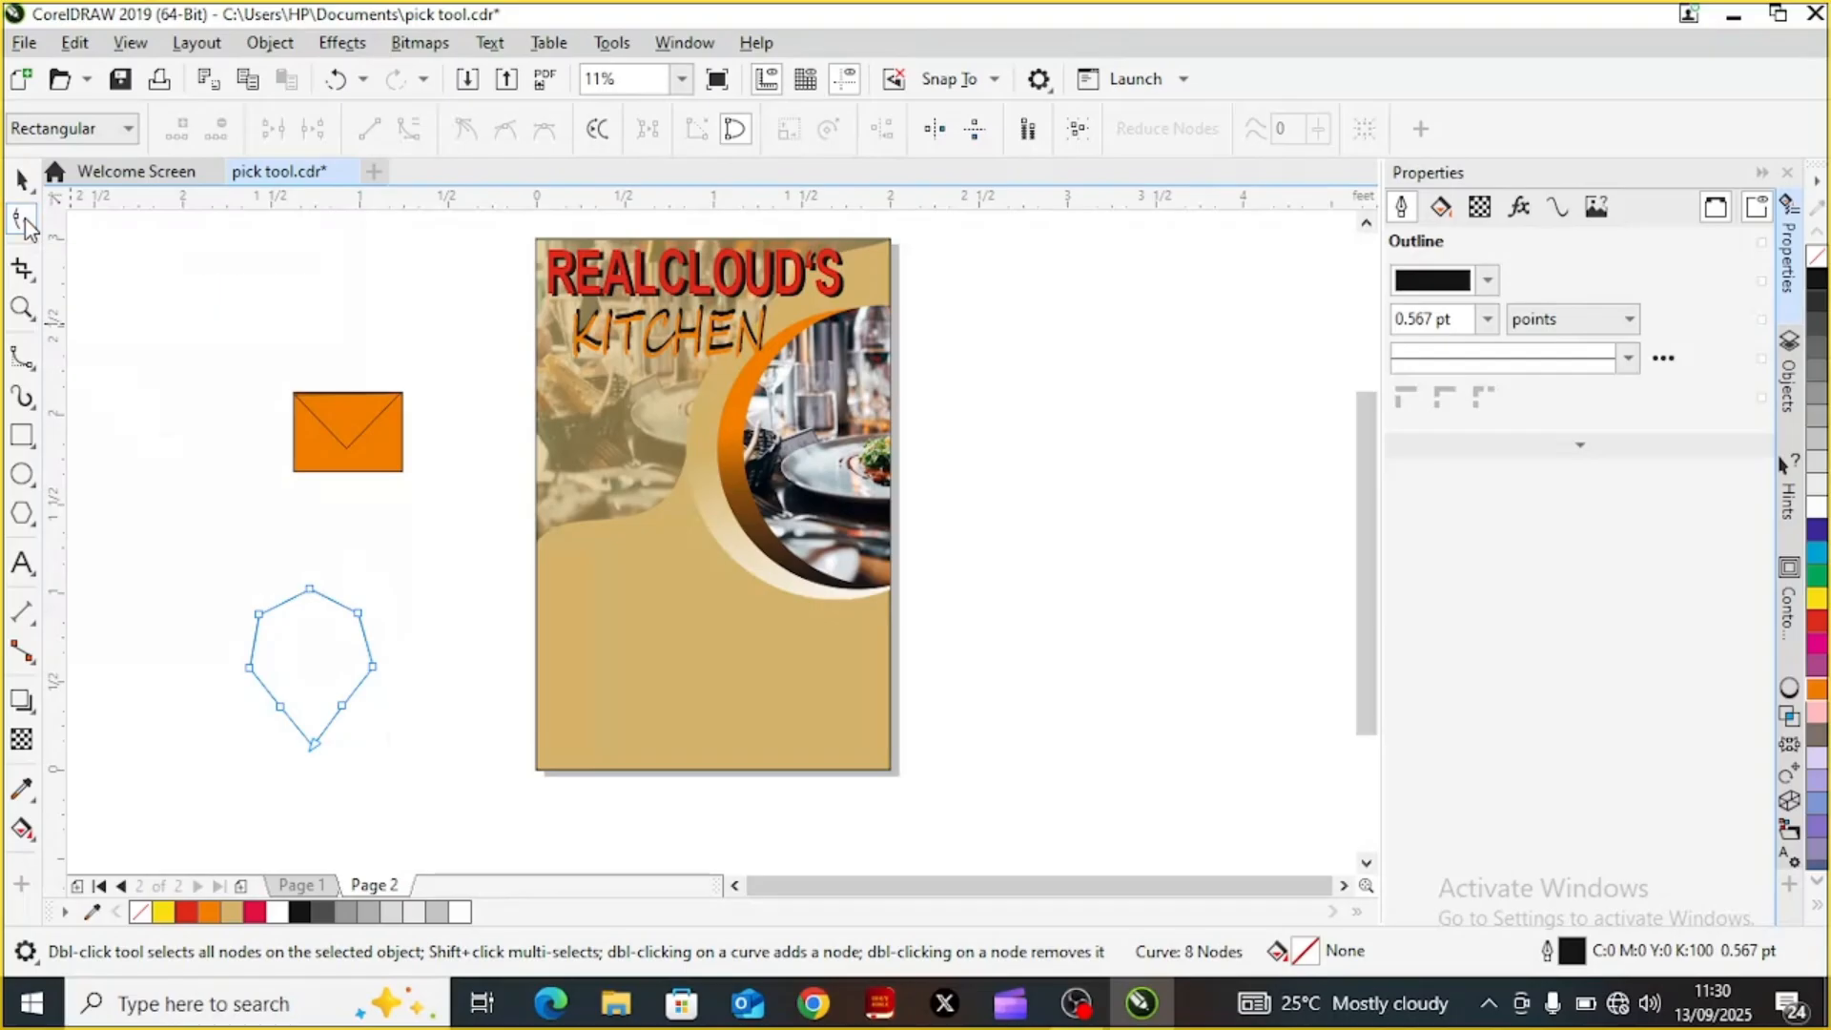
Stretch the pin shape downward to a height of about 1.09'
left_click(21, 179)
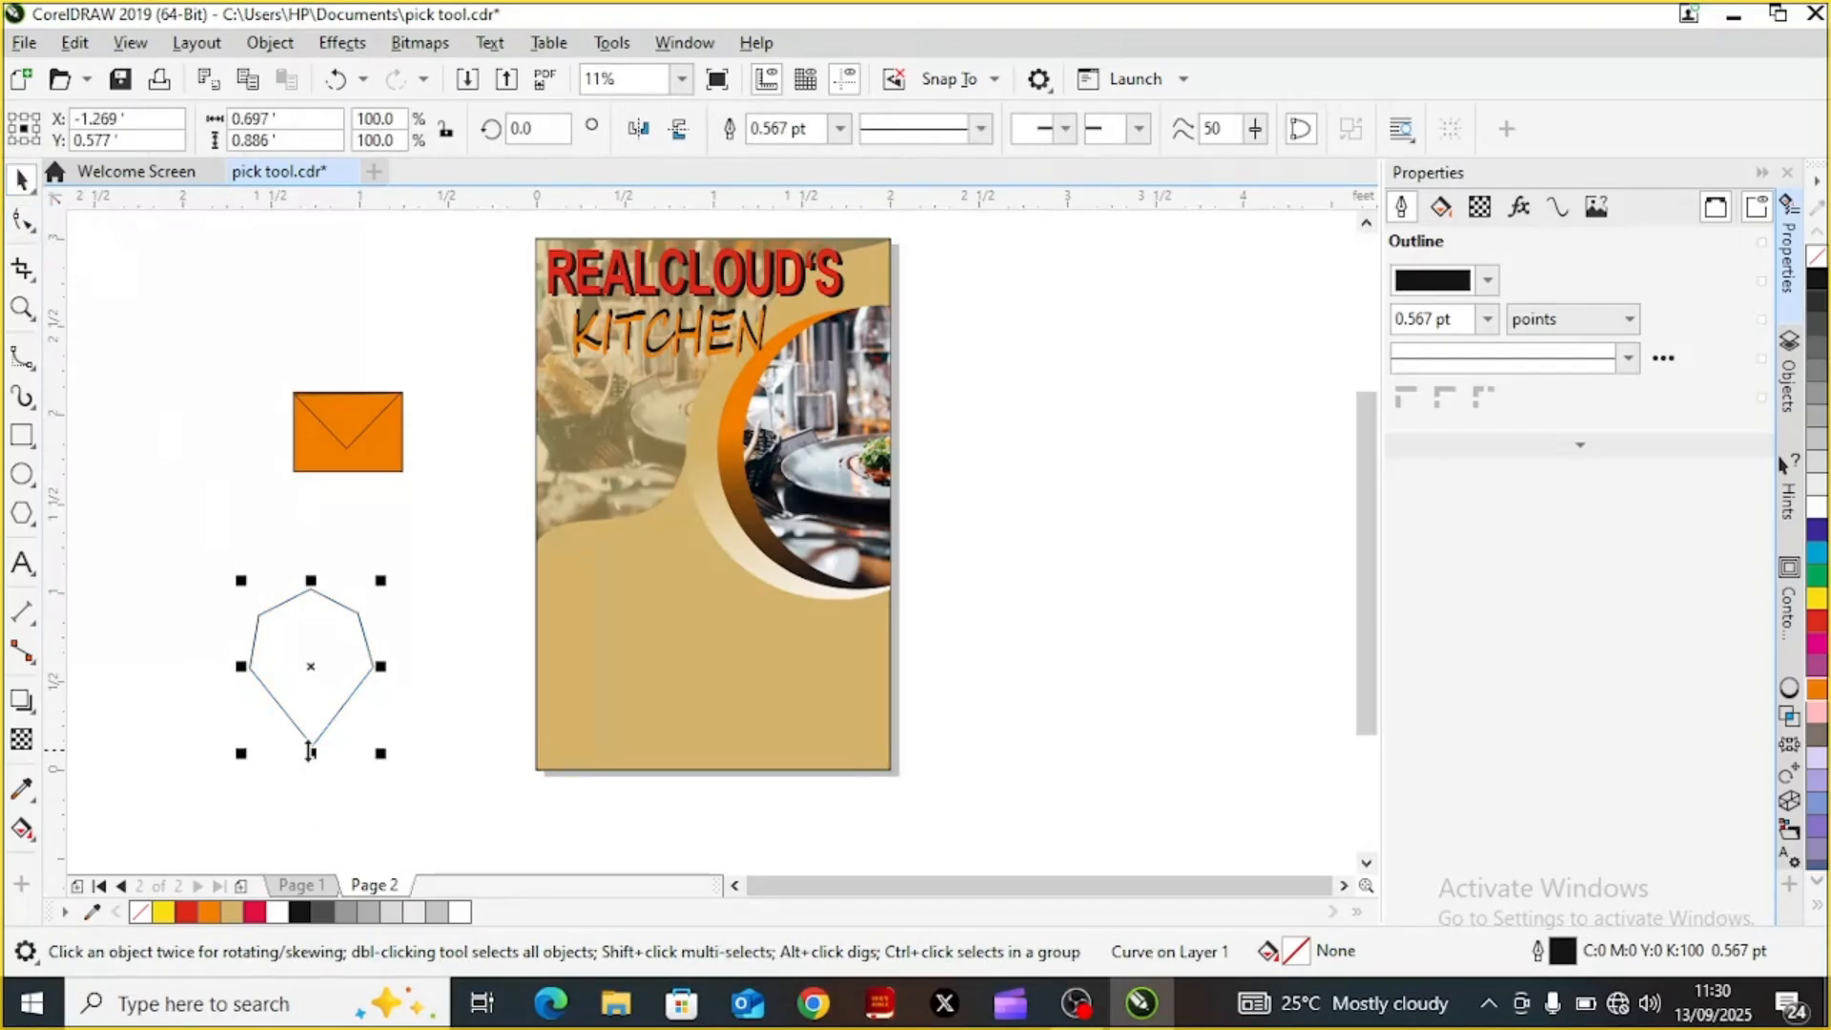
left_click_drag(310, 756, 311, 790)
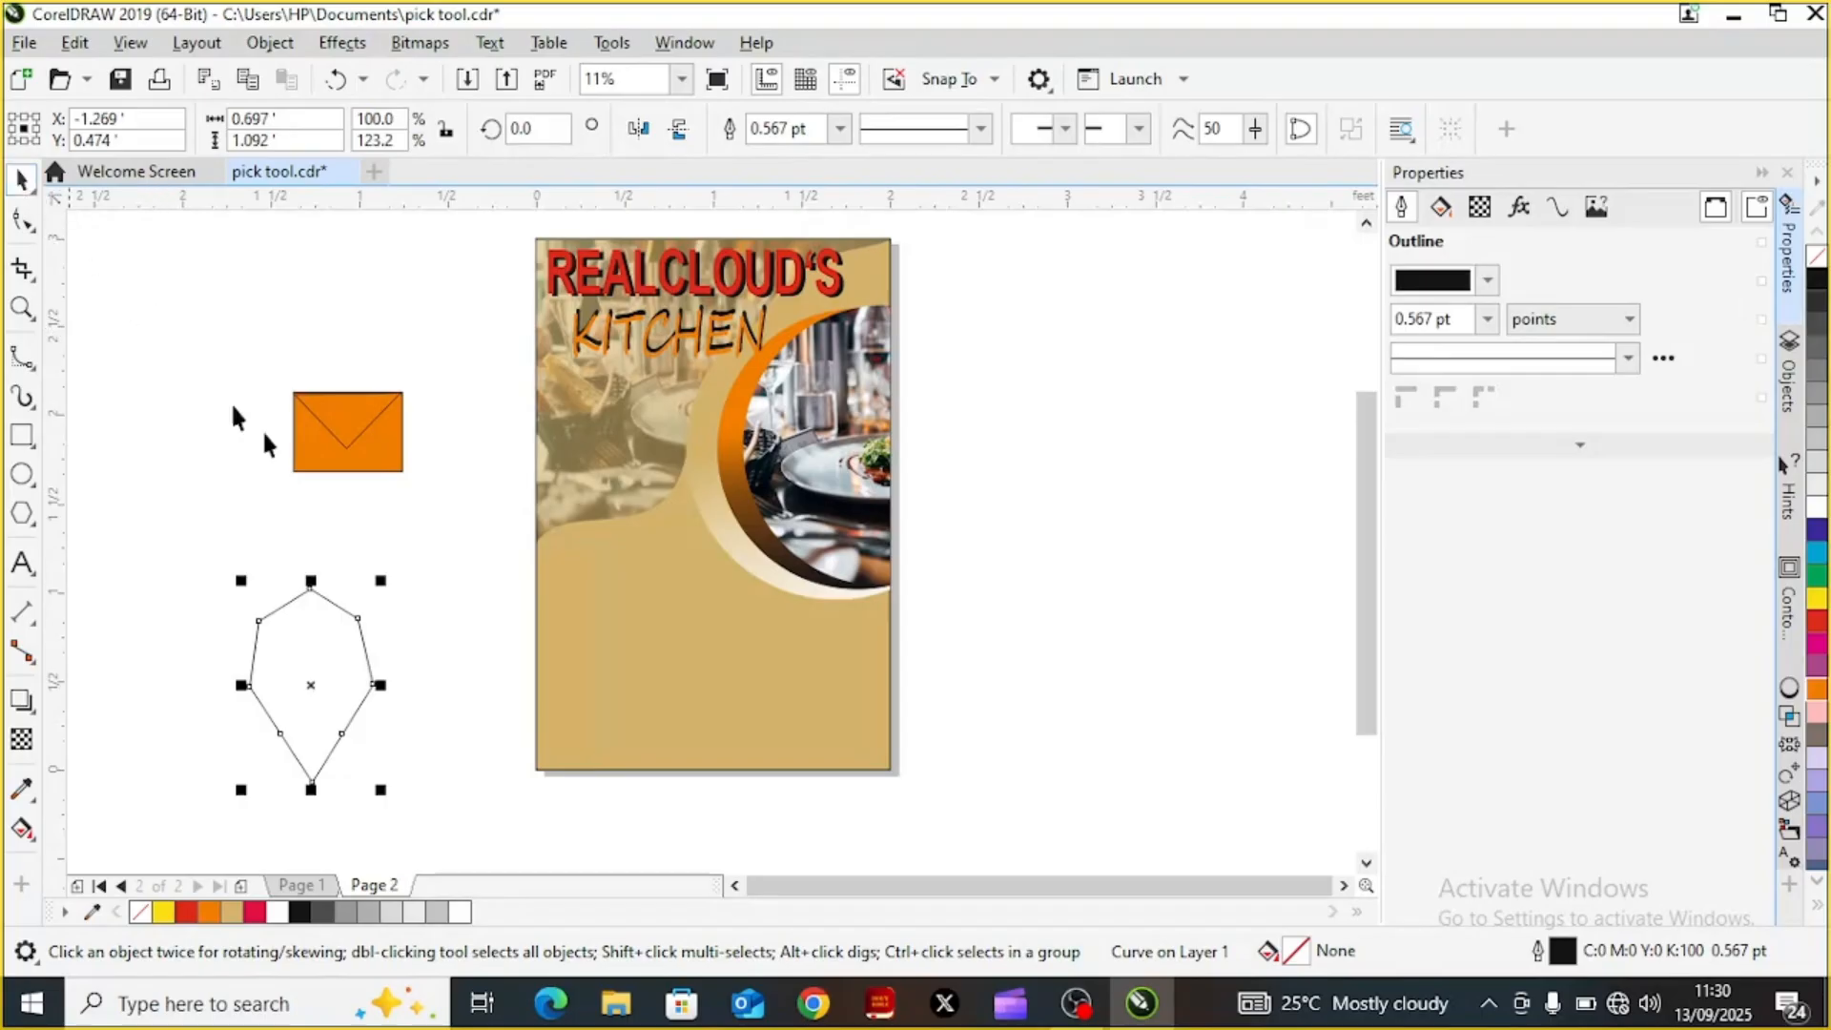
left_click(307, 667)
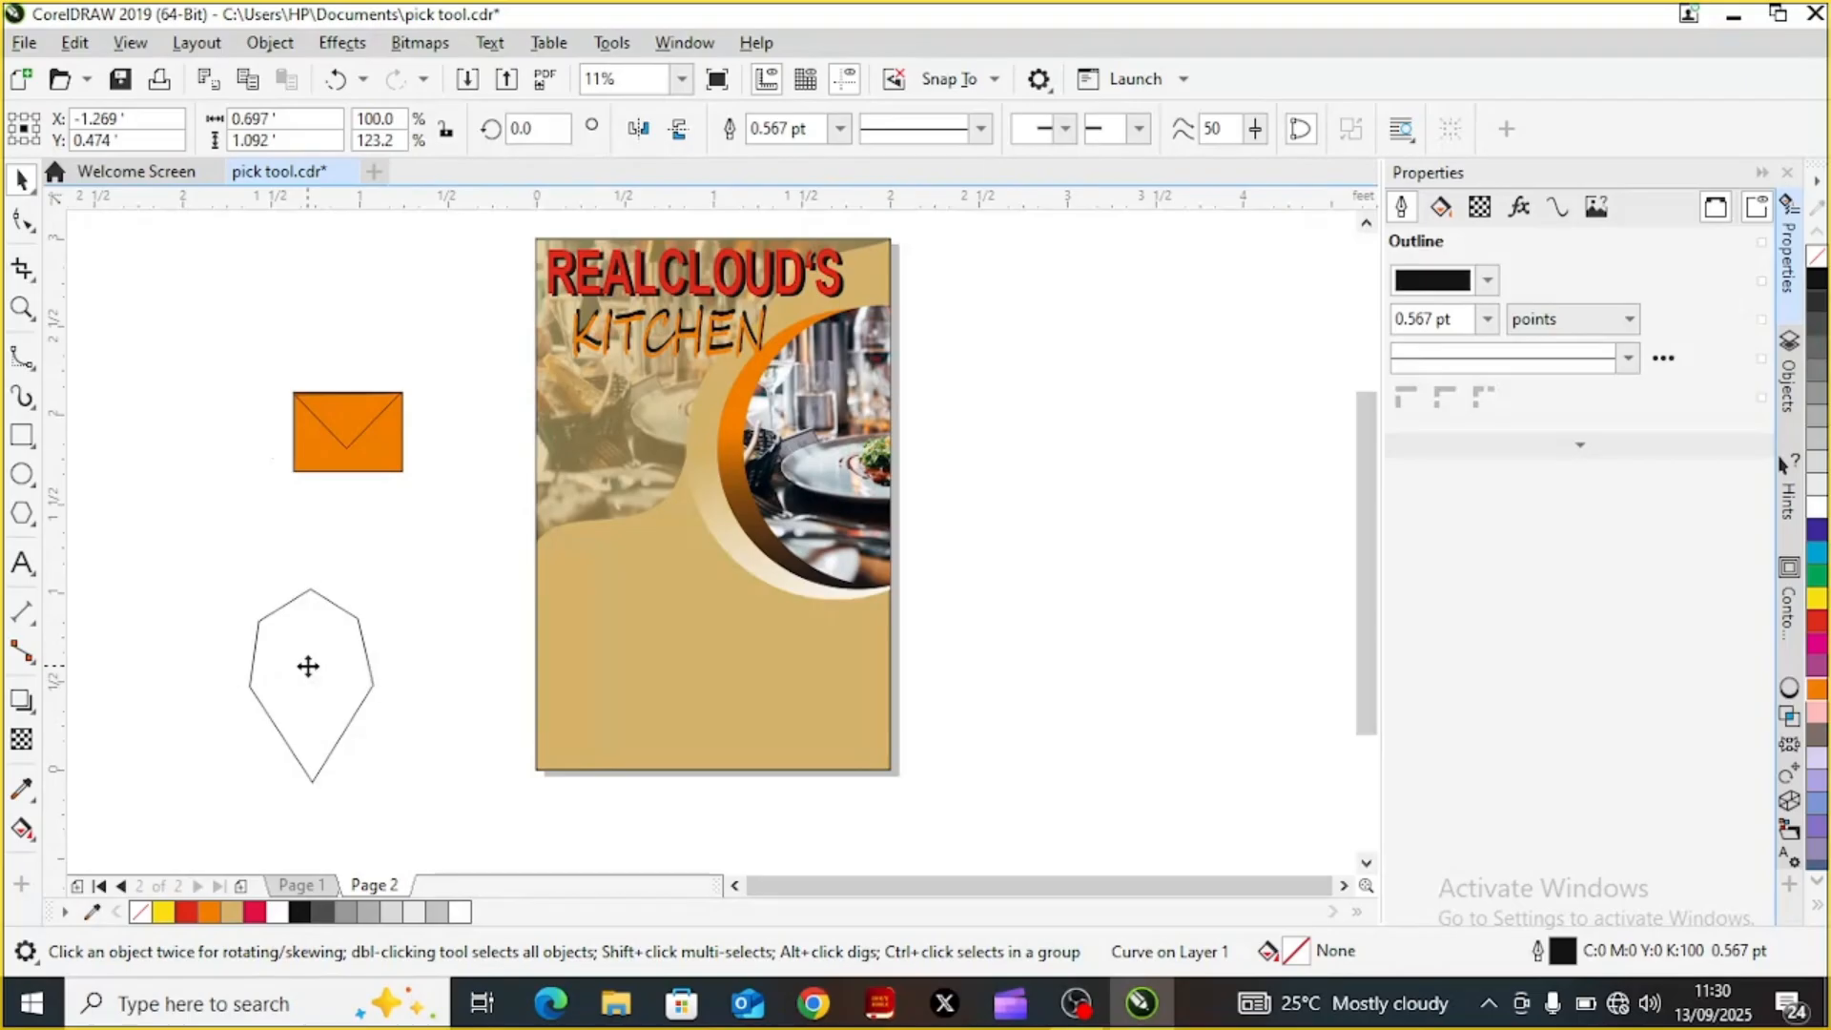
left_click(309, 674)
Draw a near-circular ellipse about 0.54' wide and 0.53' high and move it inside the head of the pin shape
left_click(24, 477)
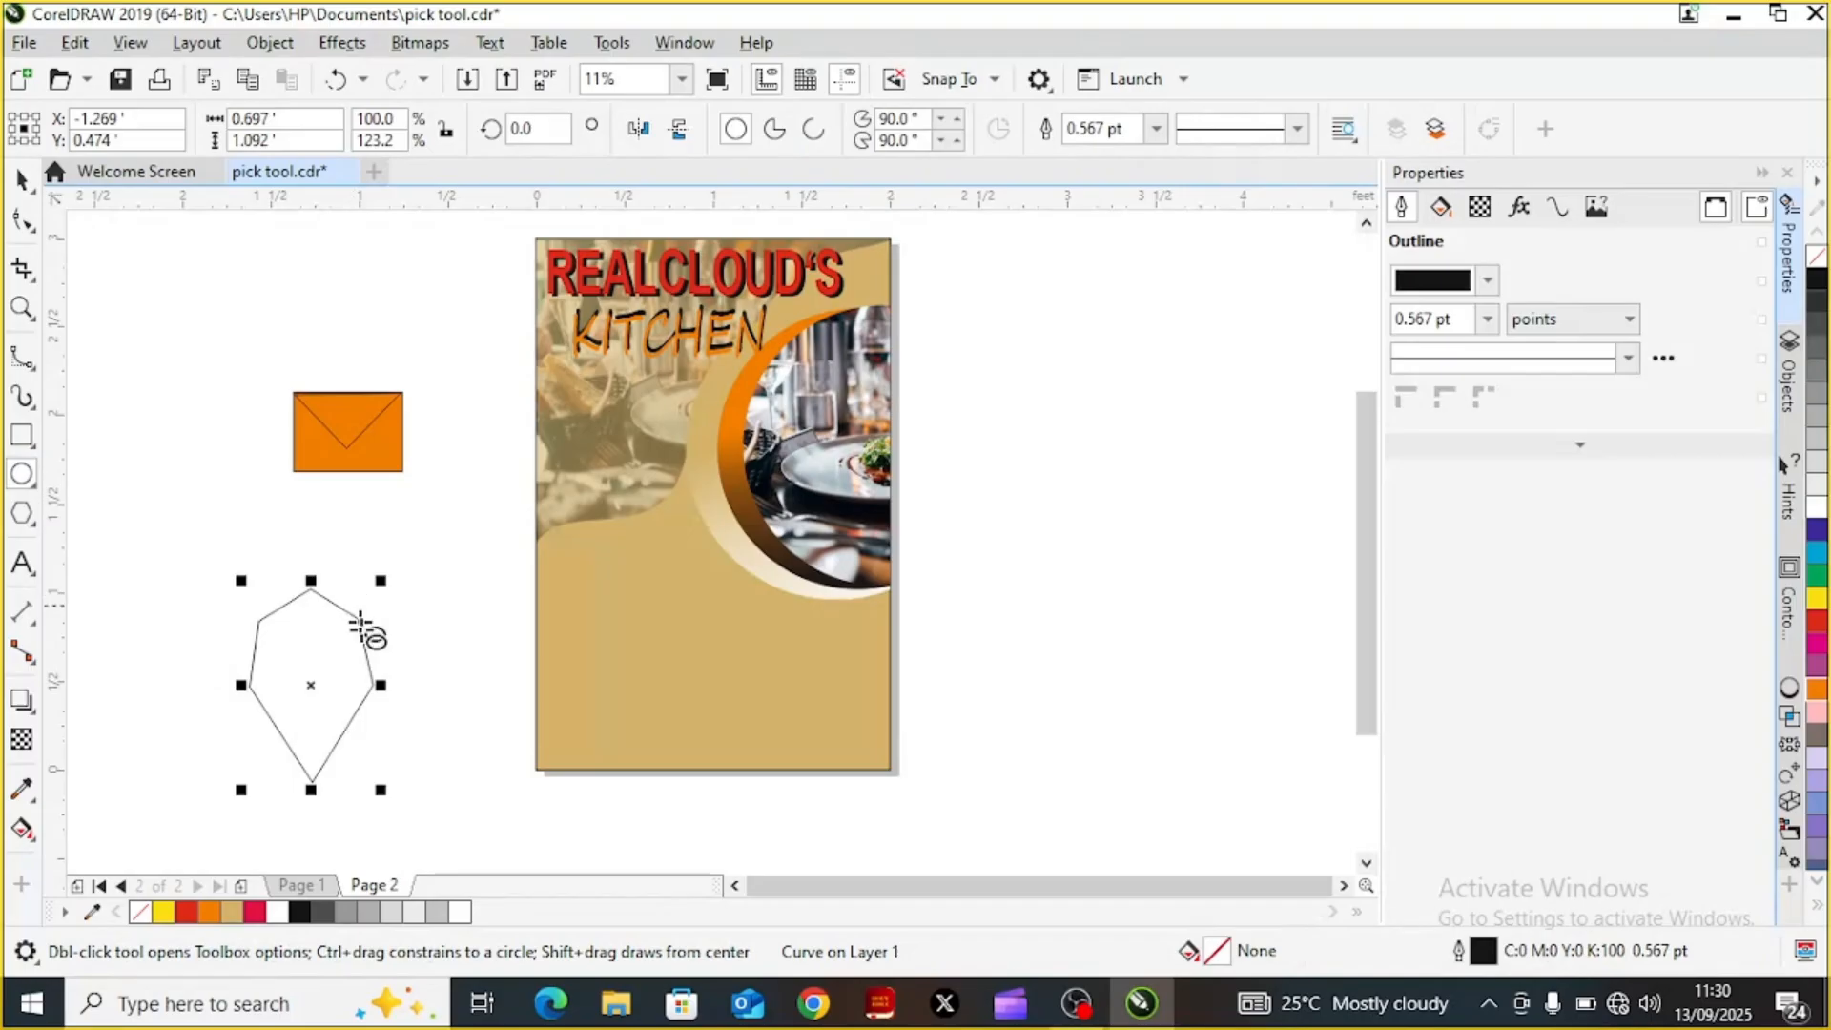
left_click_drag(160, 455, 261, 552)
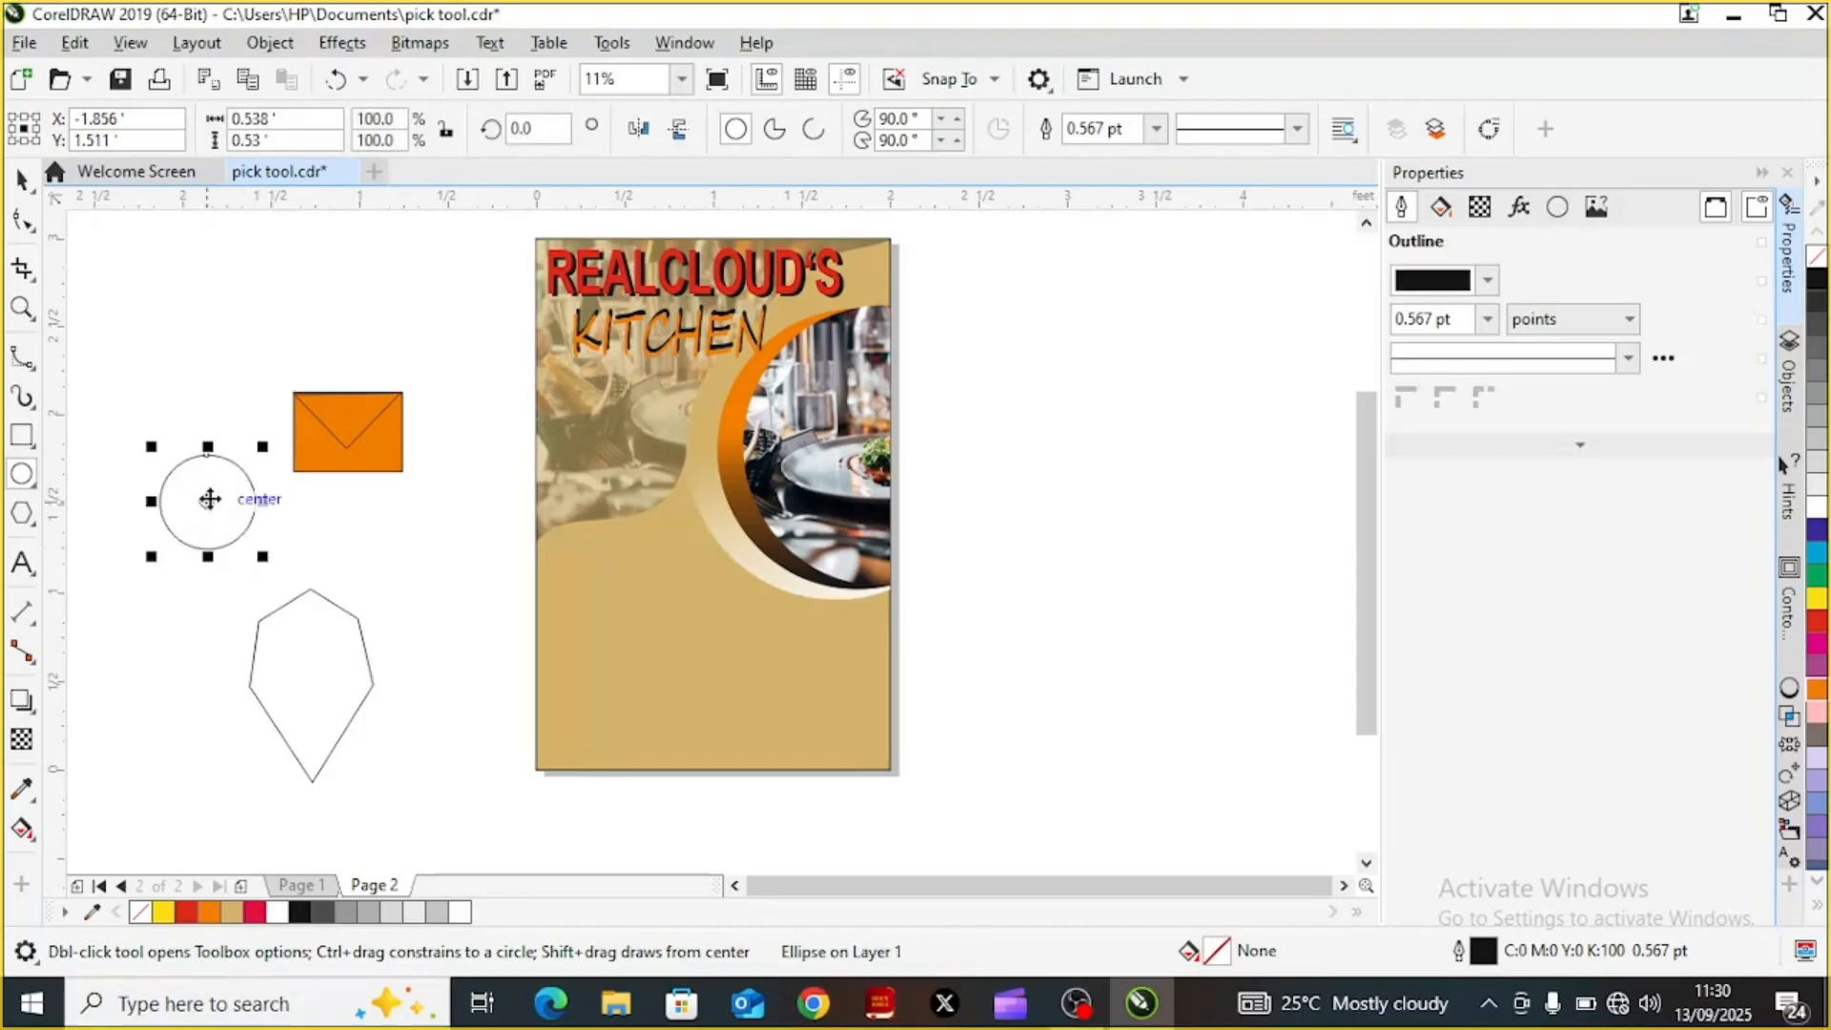
left_click(208, 498)
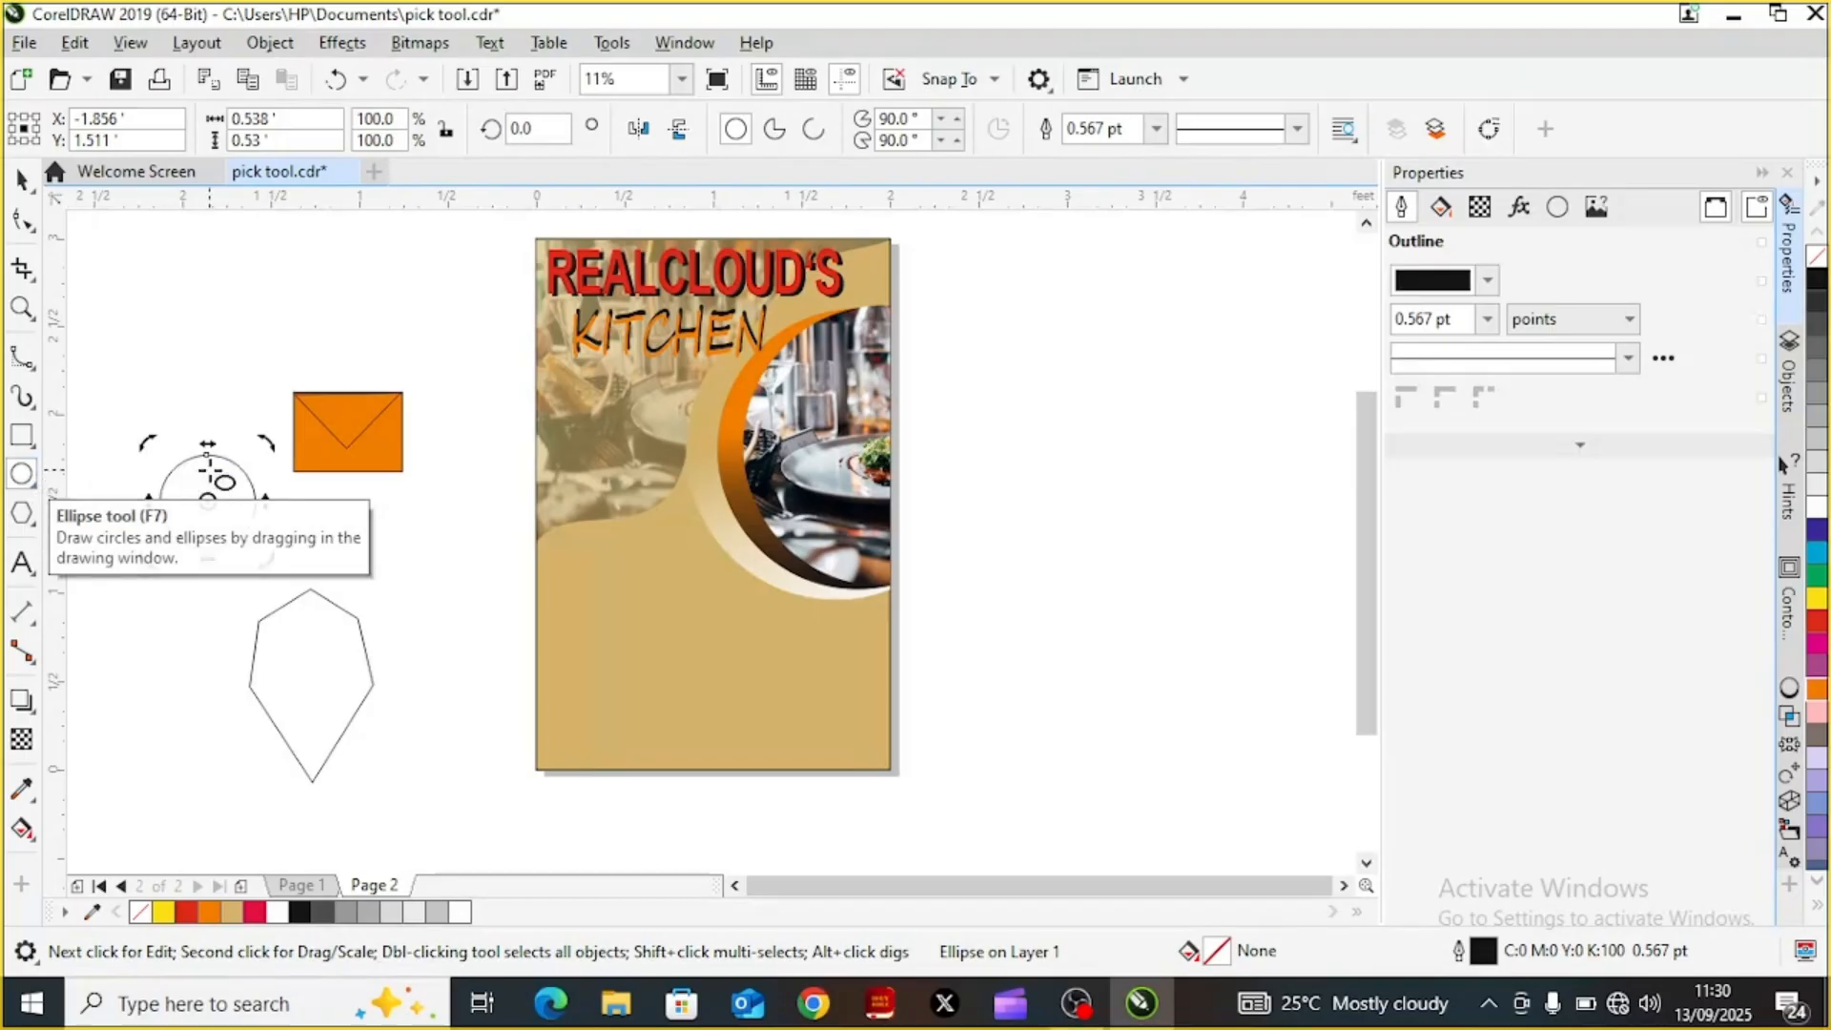
left_click(35, 475)
left_click(210, 471)
left_click_drag(213, 503, 309, 663)
left_click(152, 478)
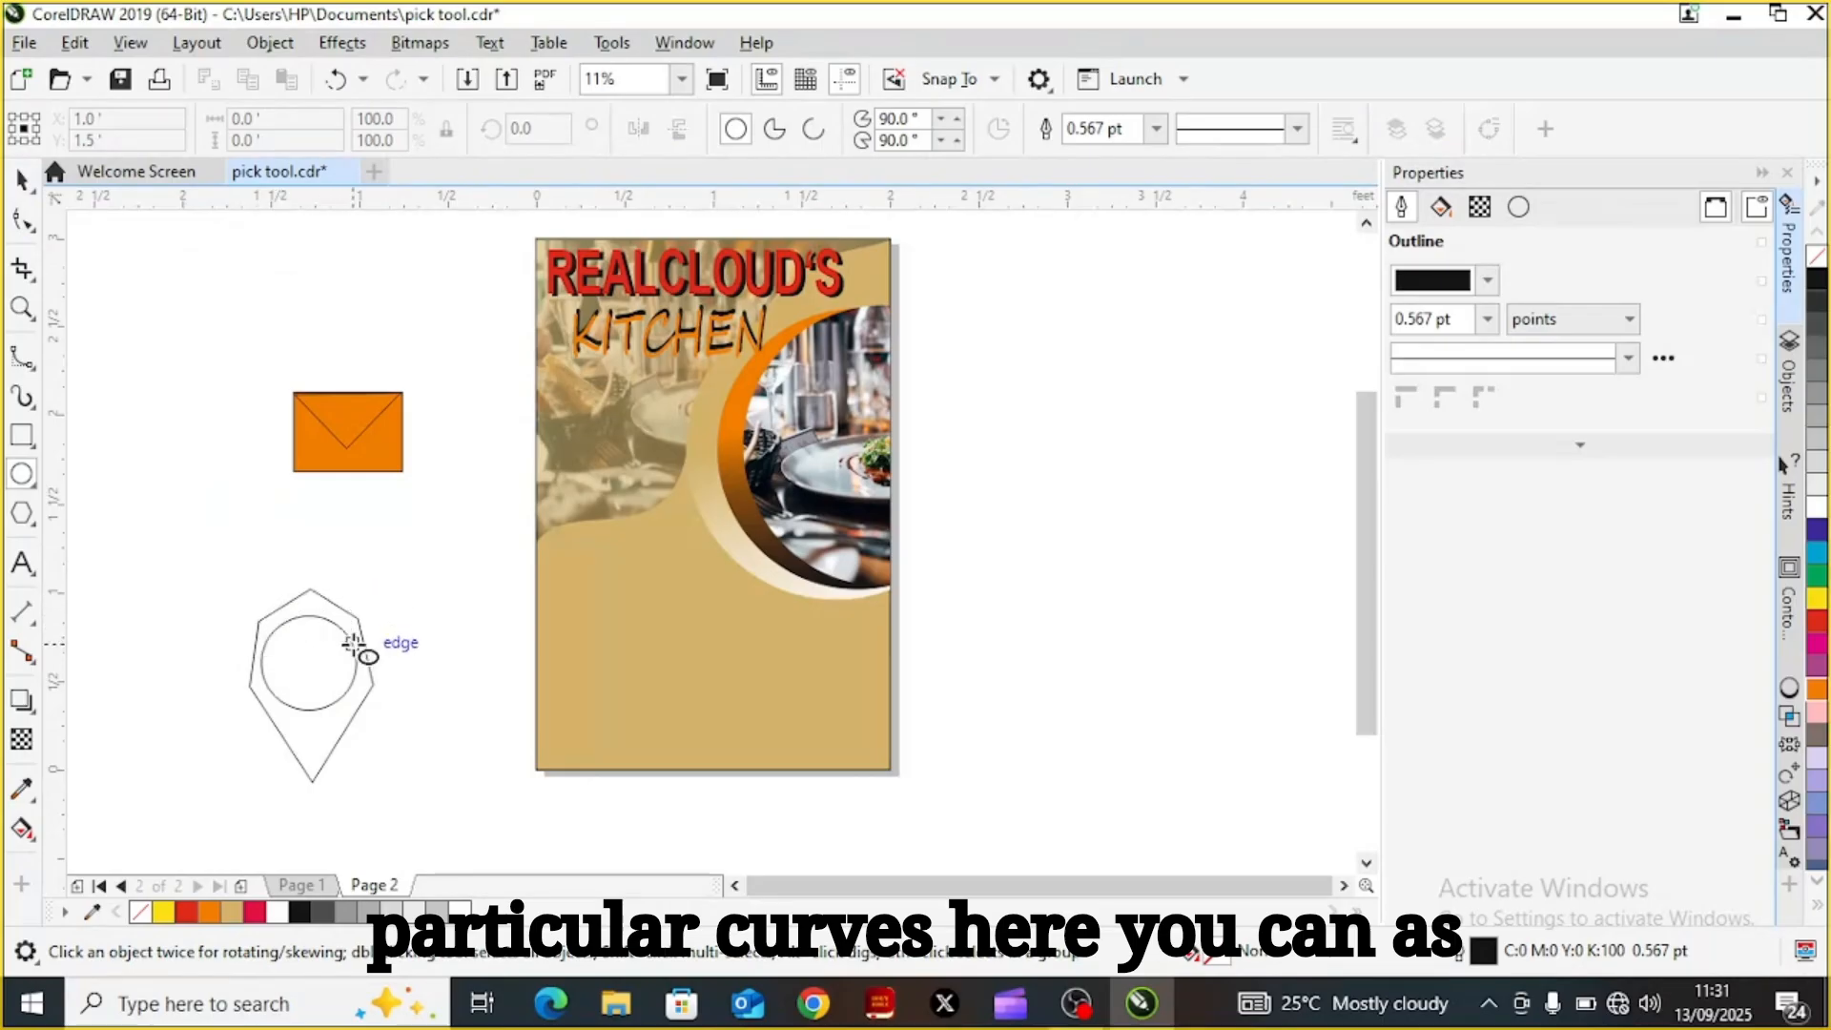
left_click(22, 179)
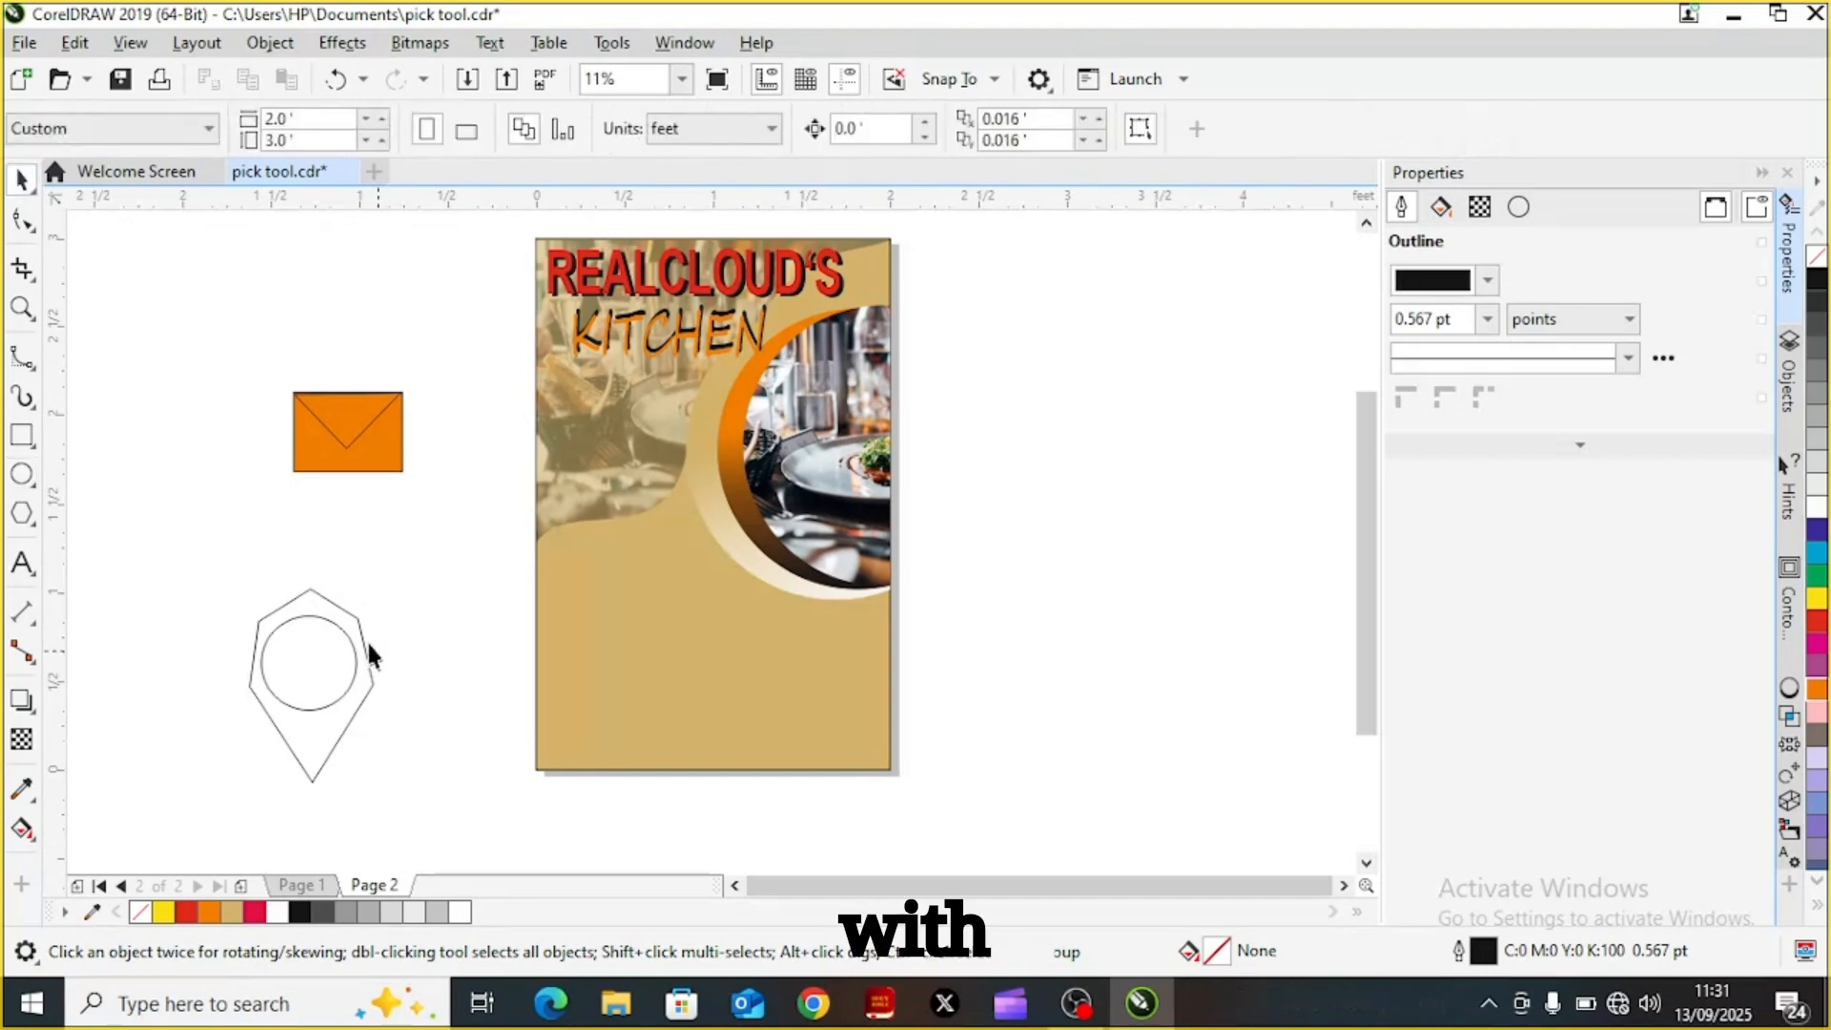
left_click(357, 616)
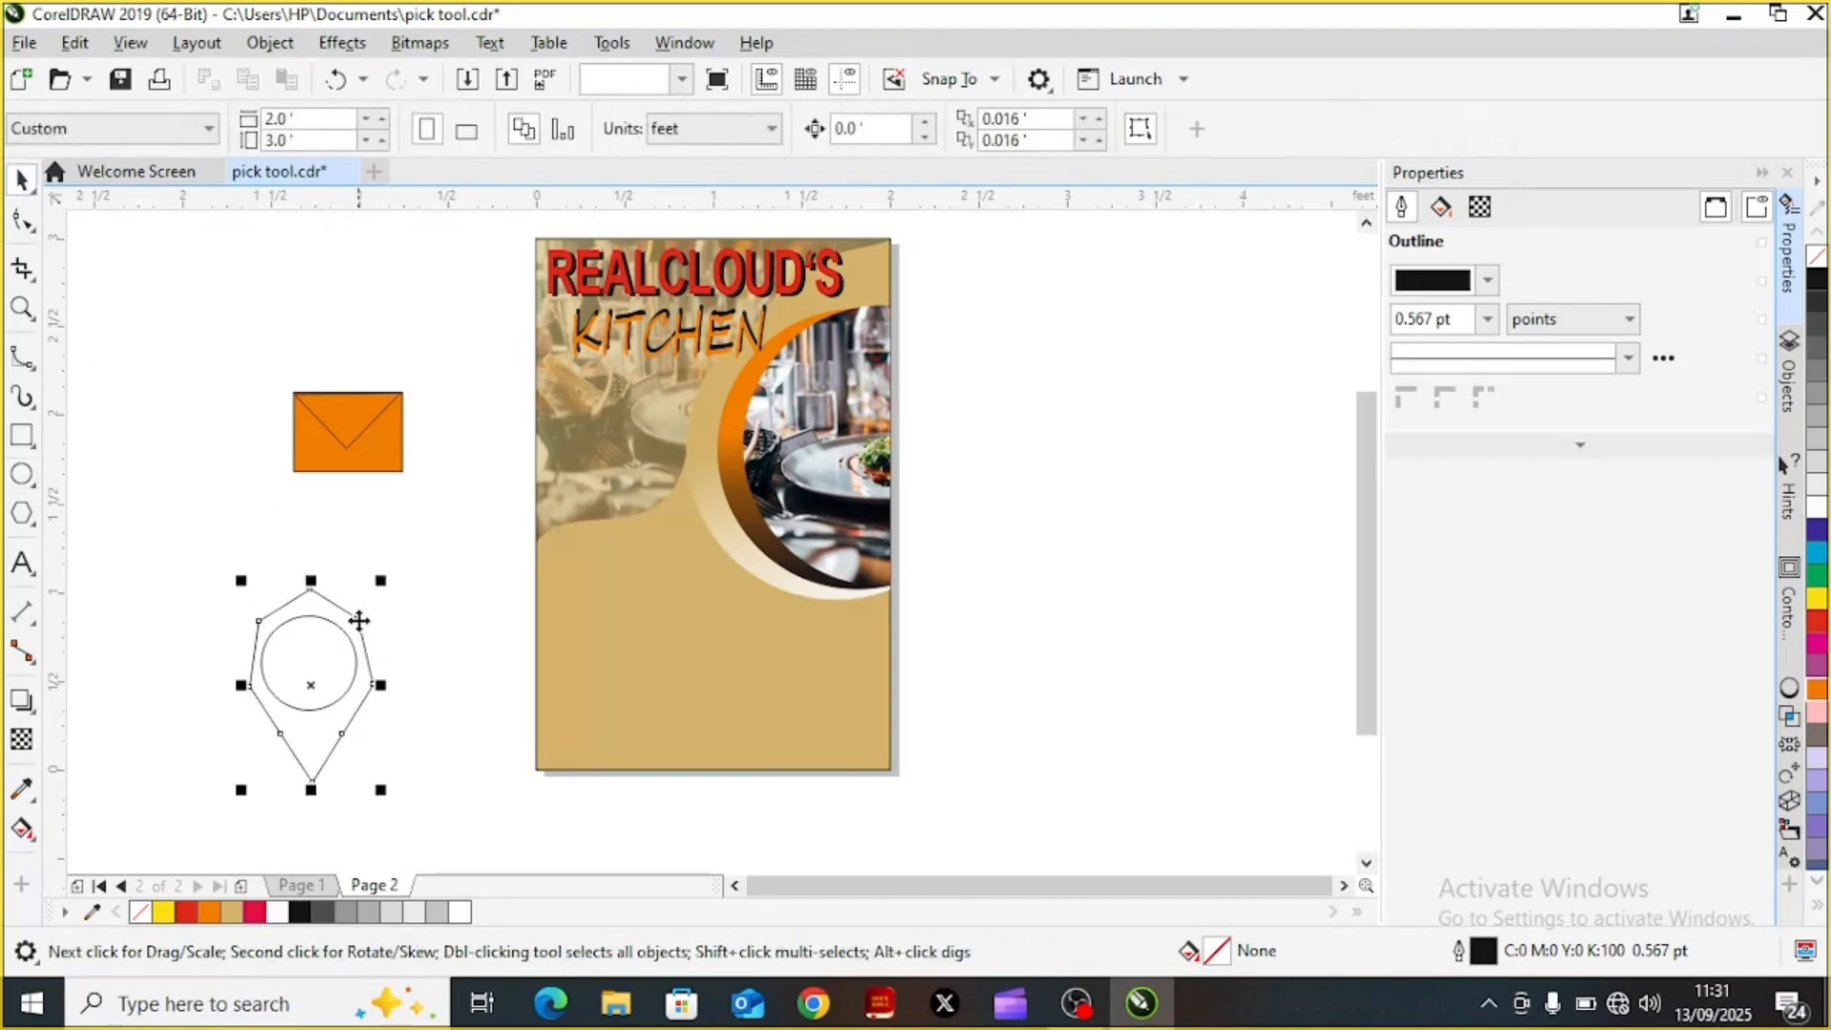
right_click(357, 616)
right_click(357, 618)
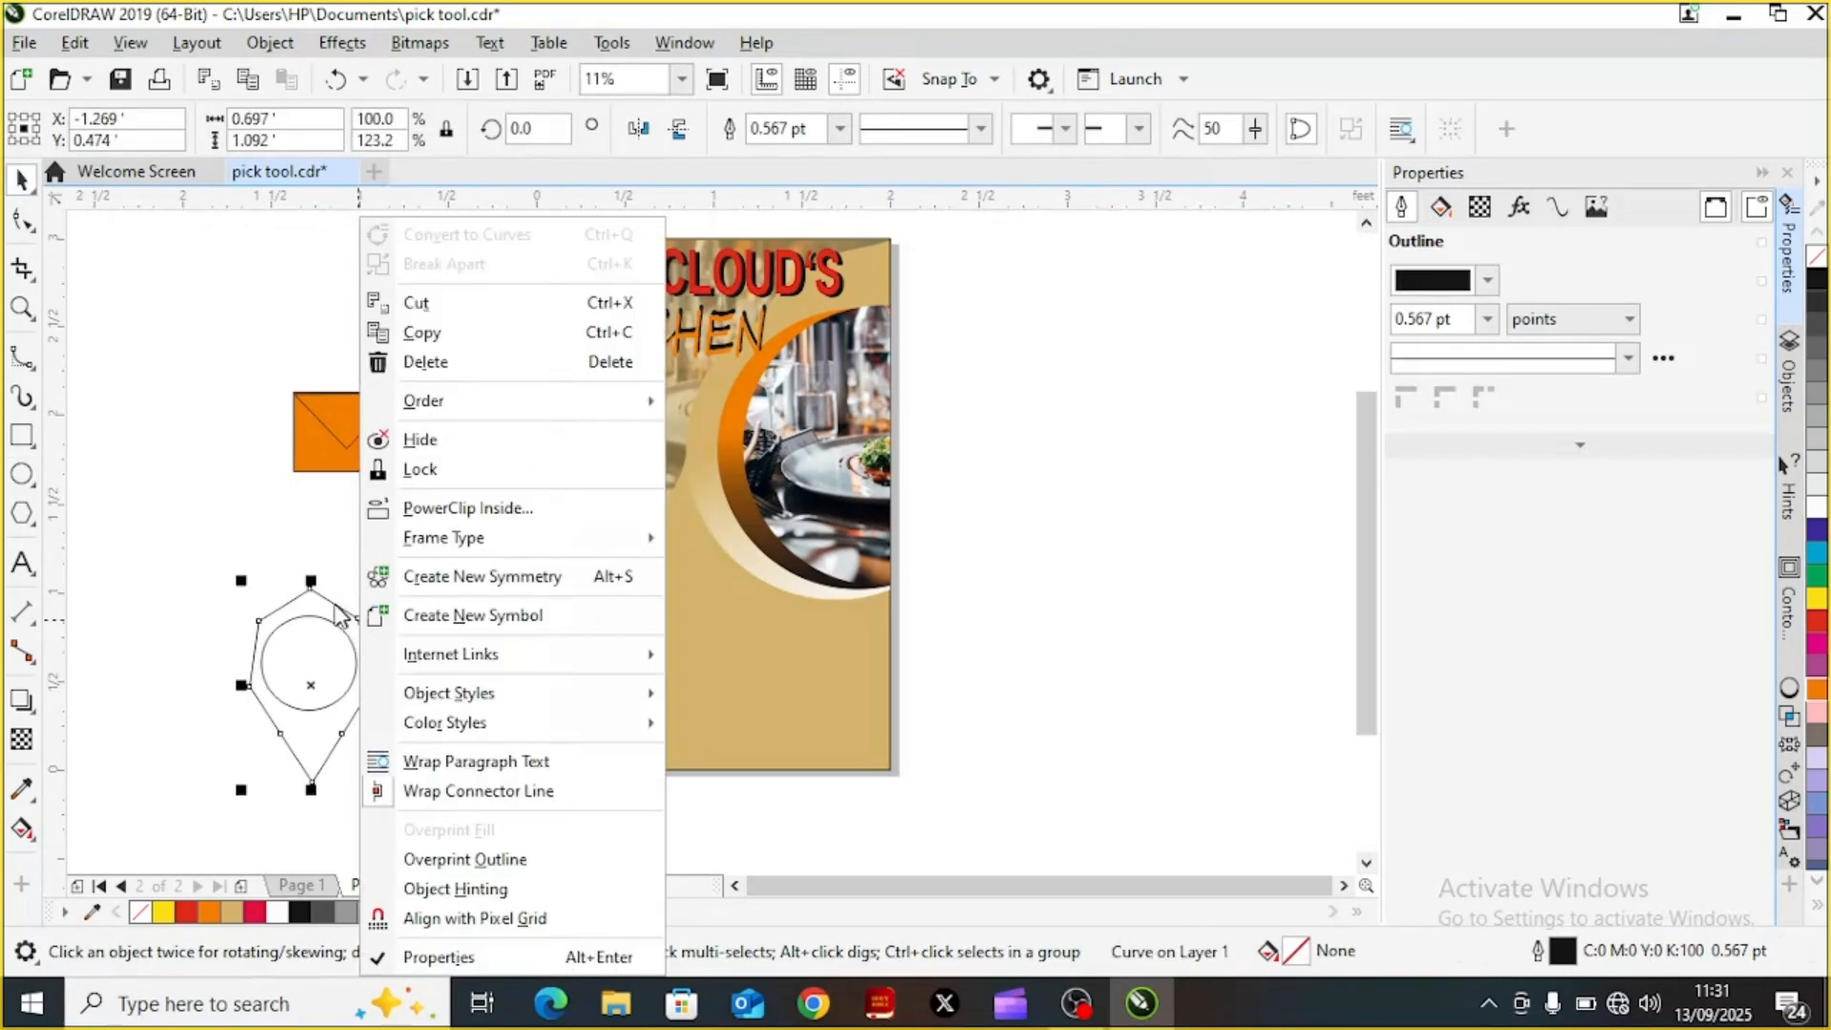
right_click(334, 602)
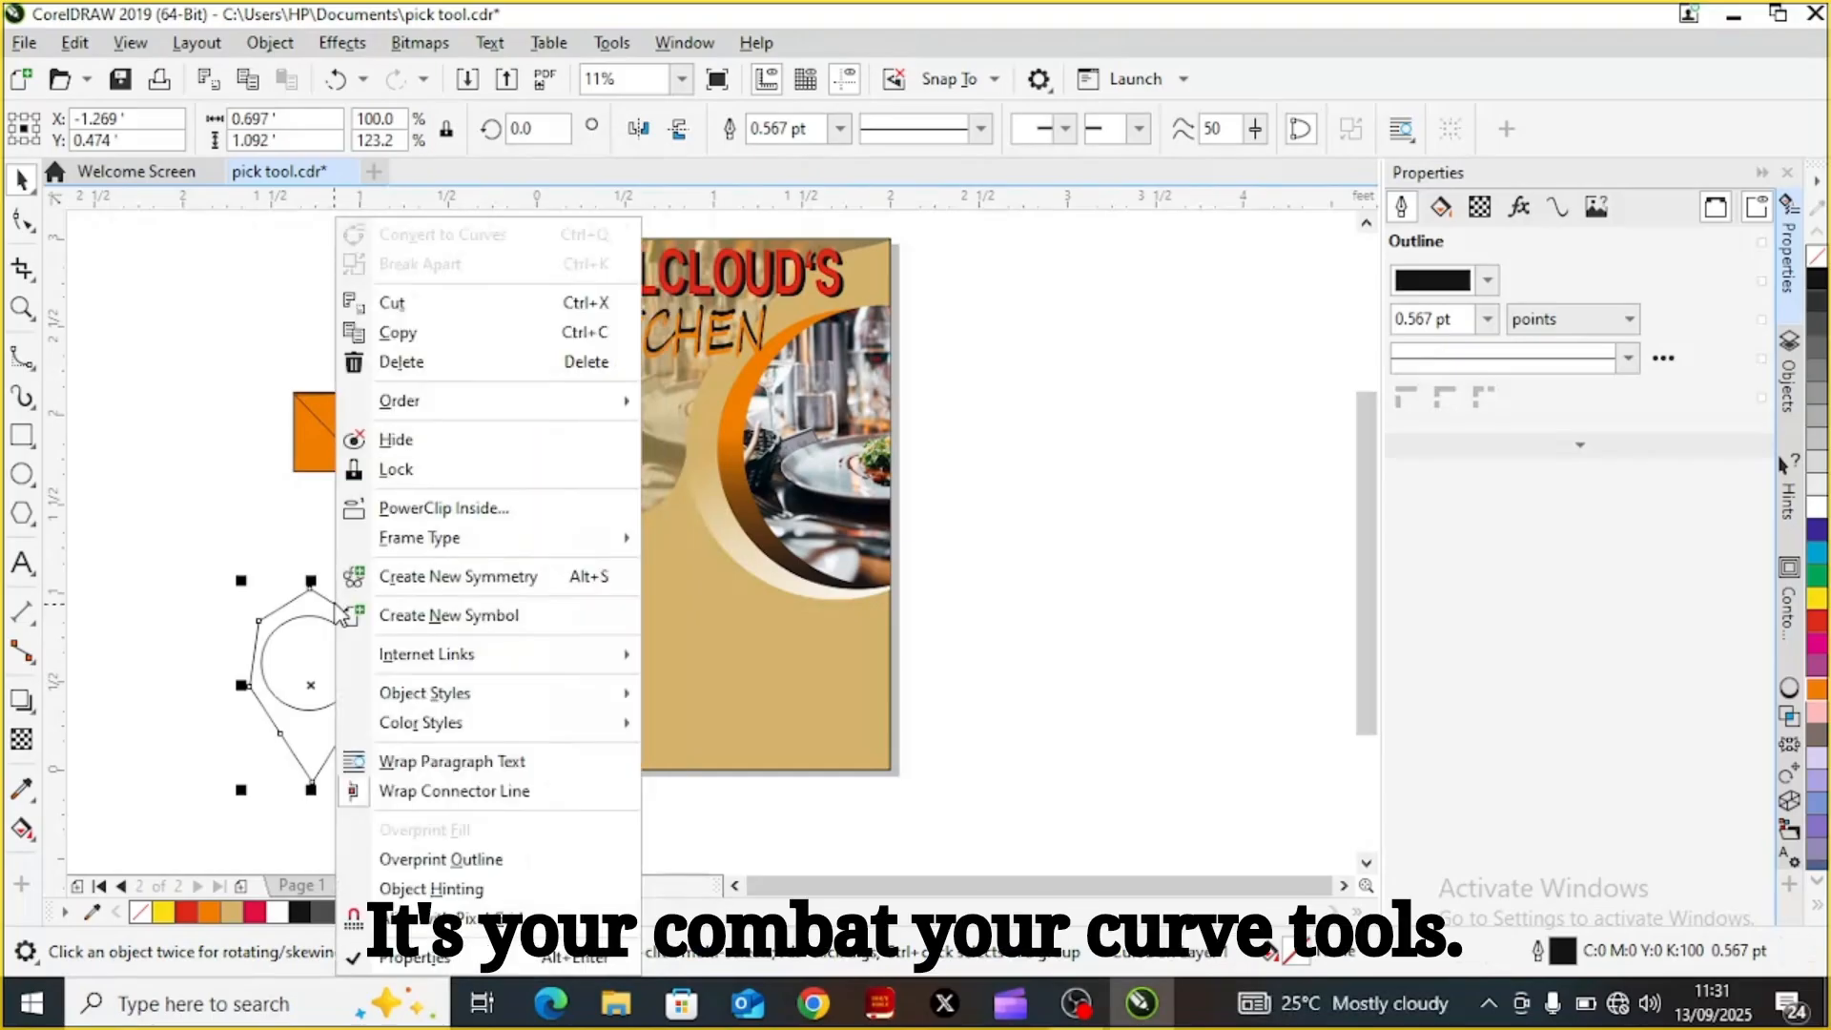
left_click(257, 515)
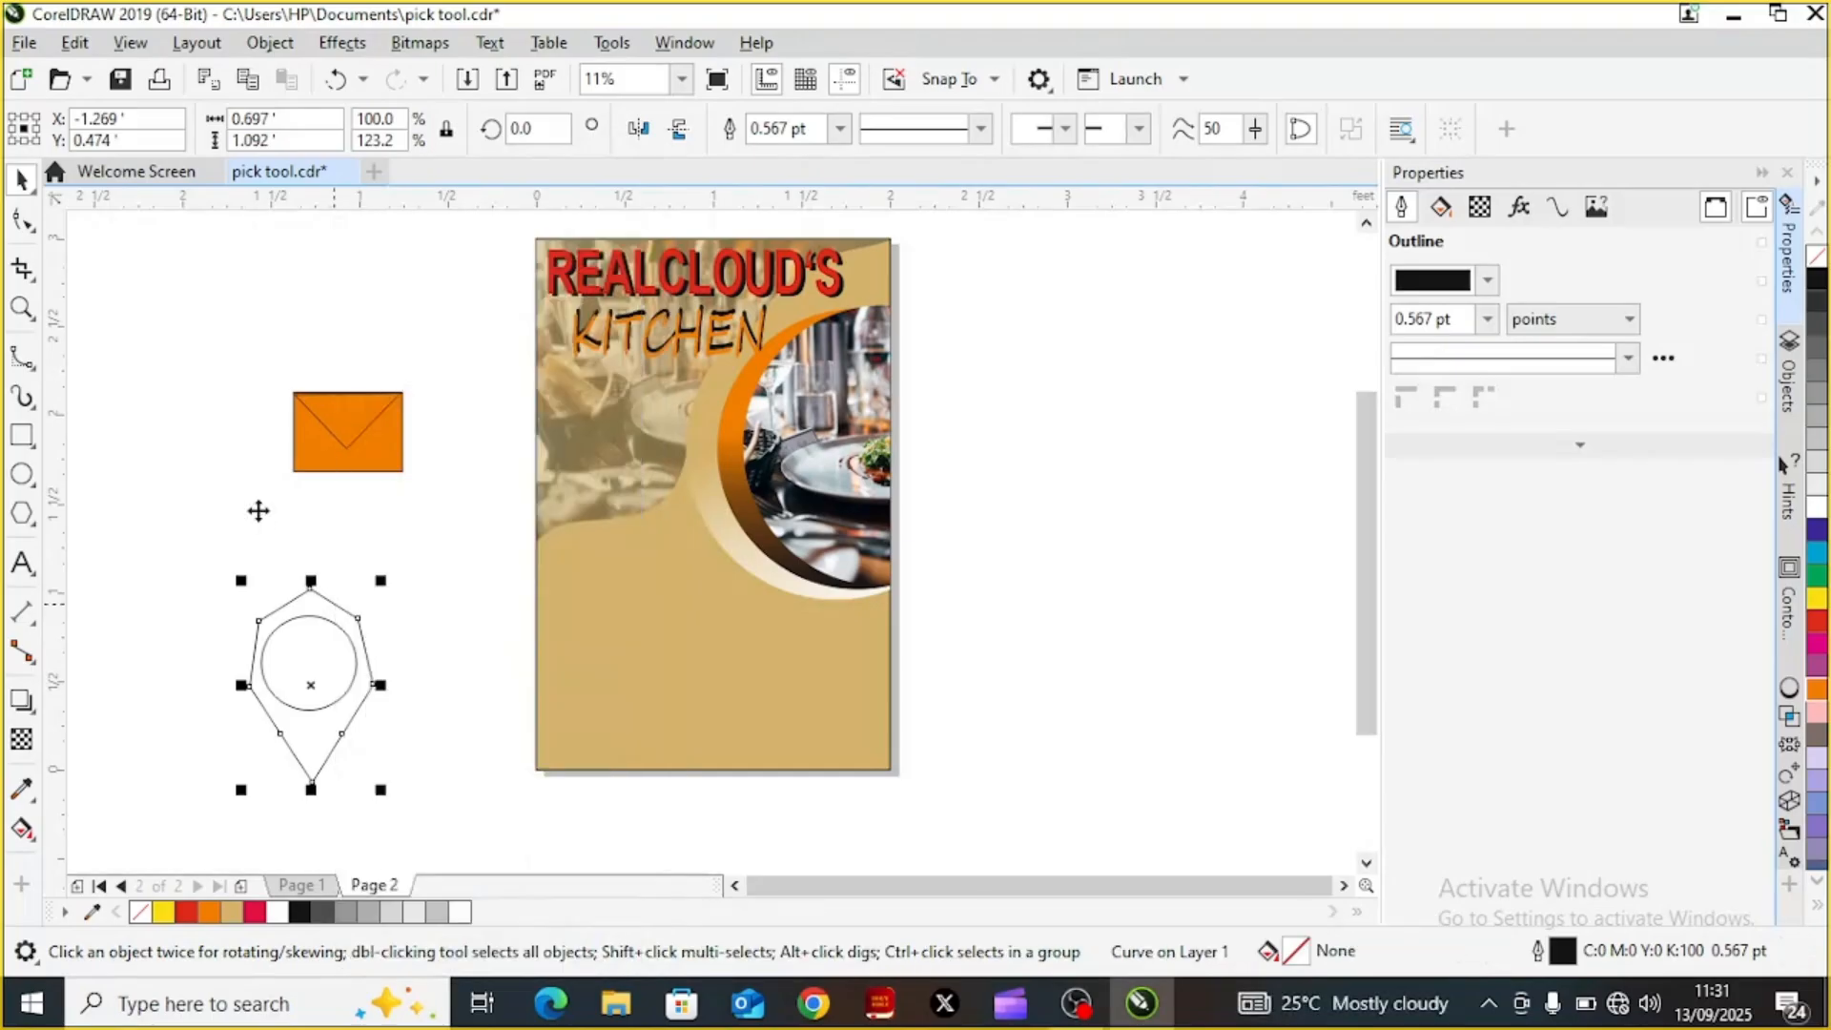
left_click(358, 620)
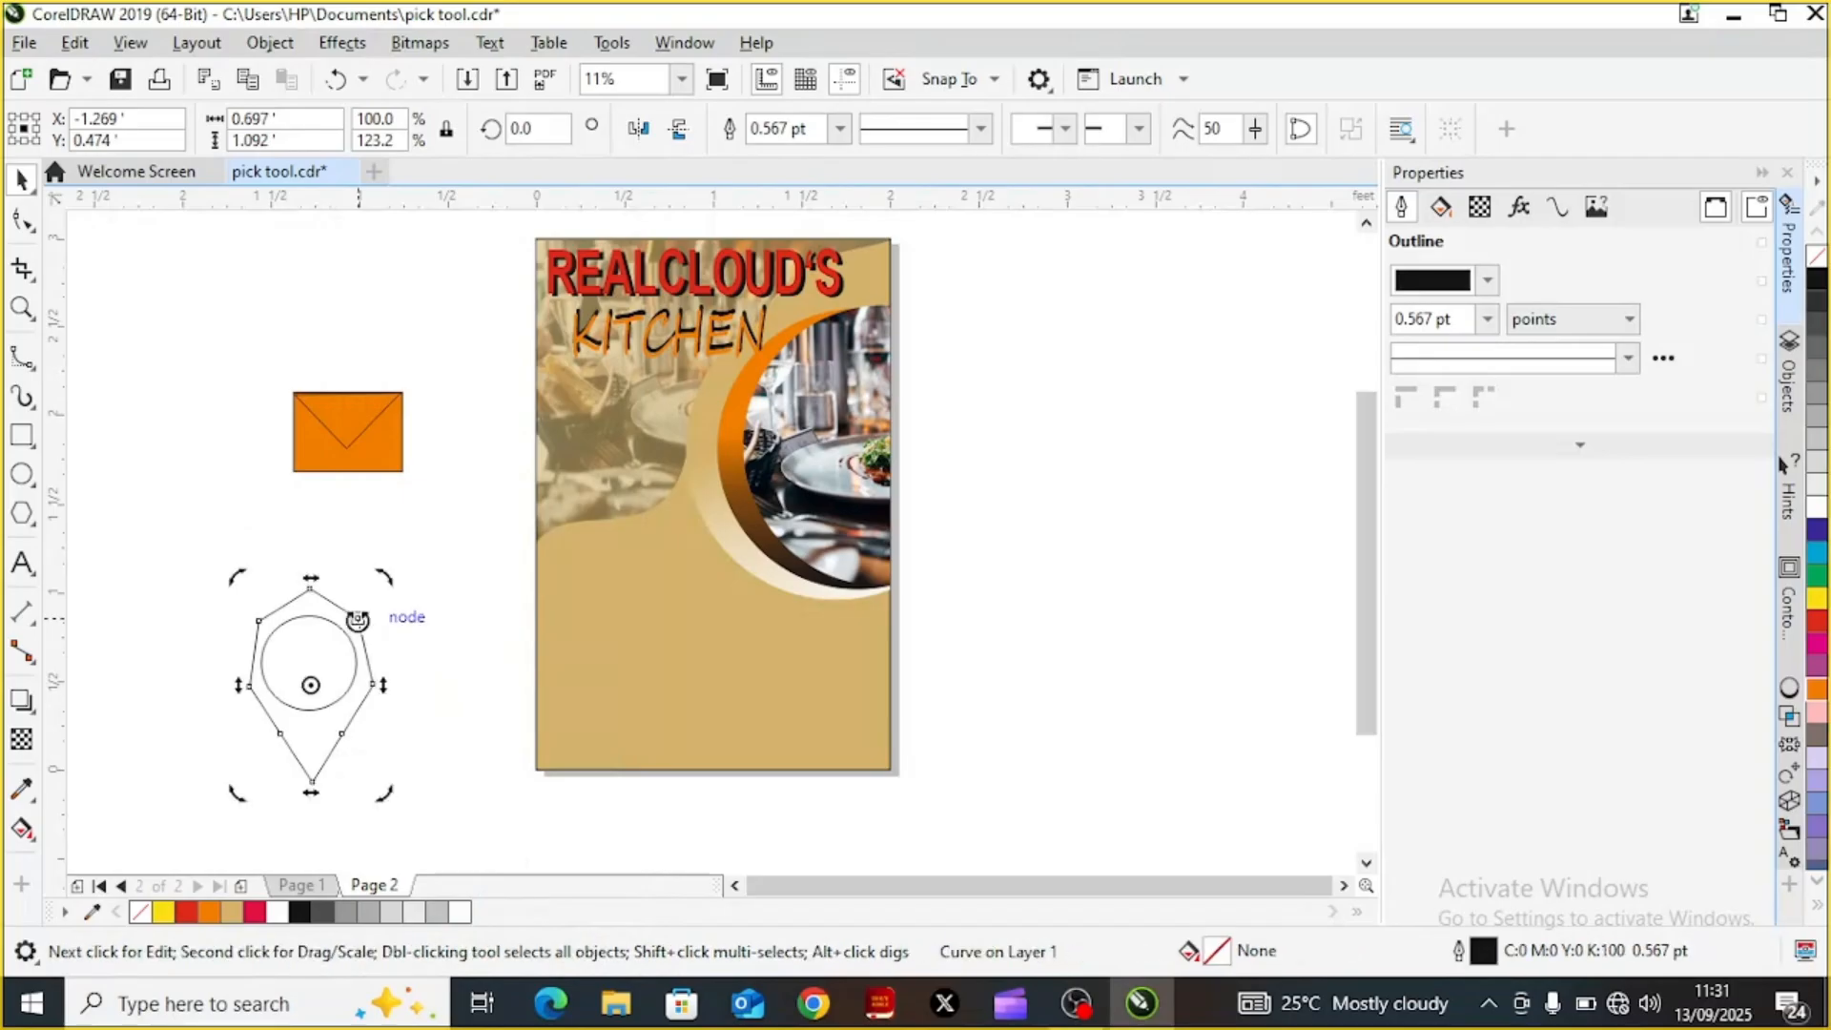
left_click(420, 662)
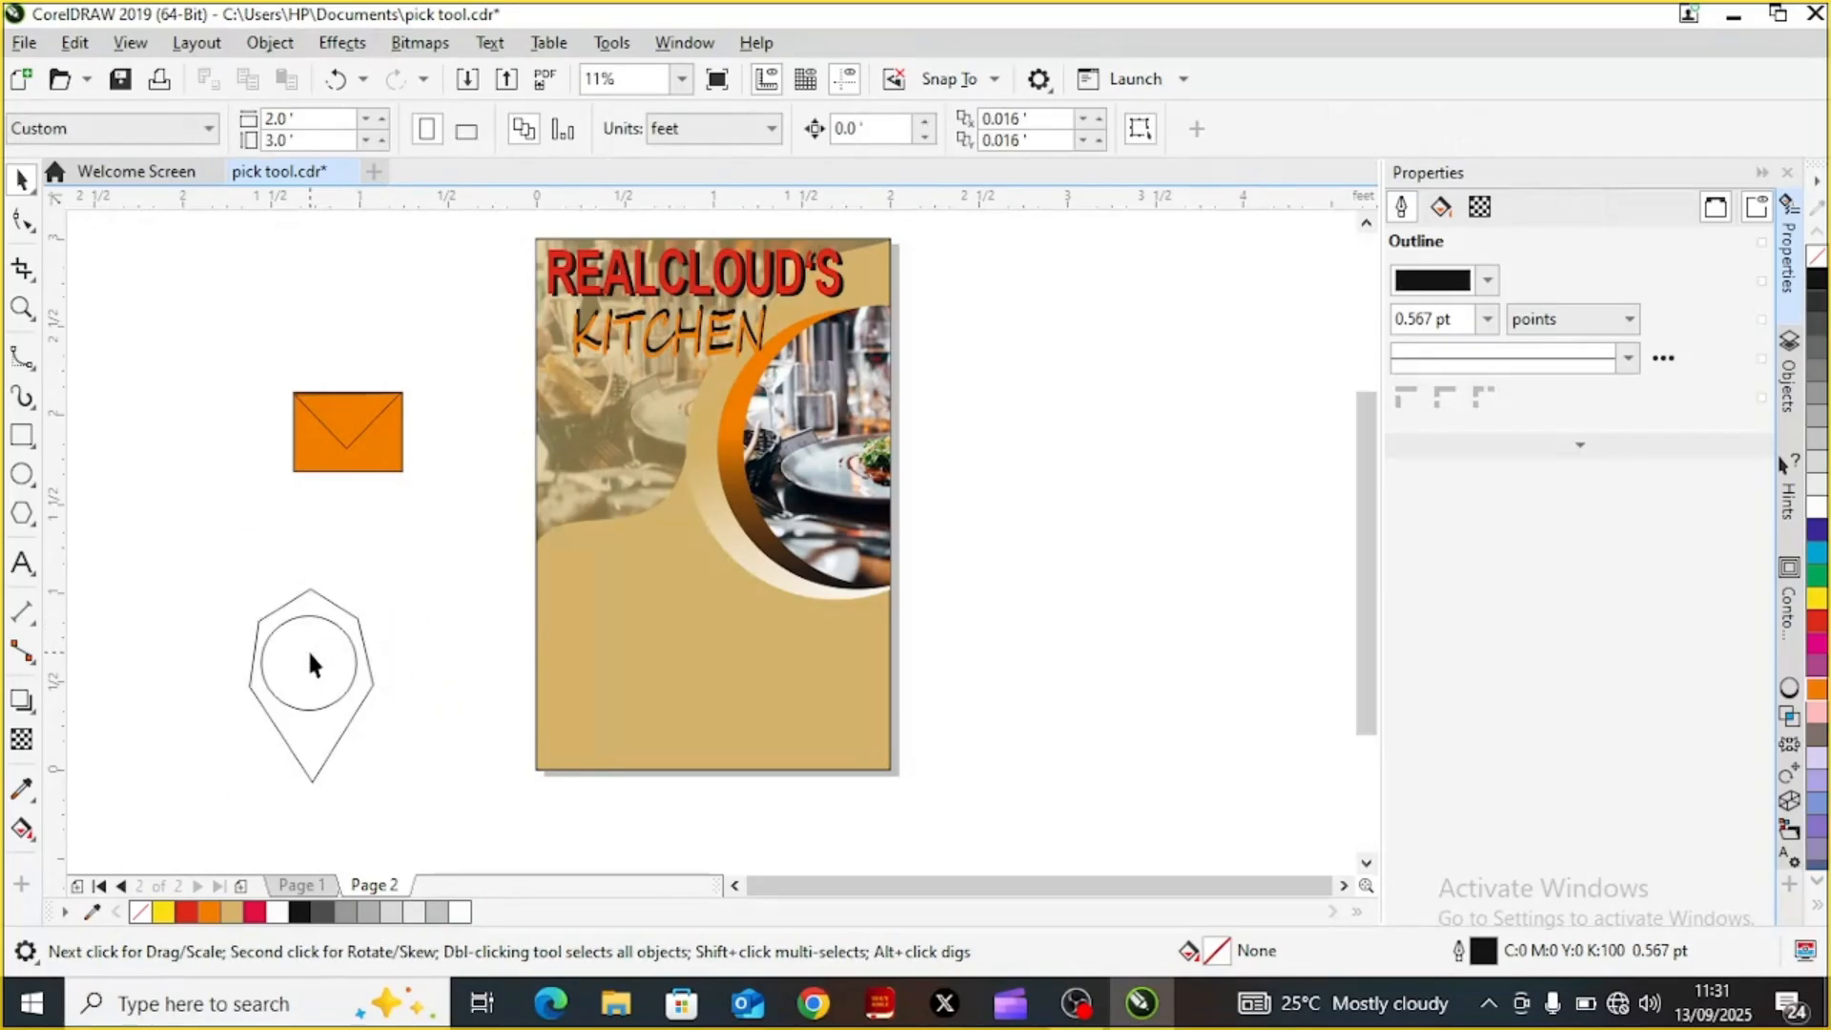
left_click(346, 611)
right_click(347, 613)
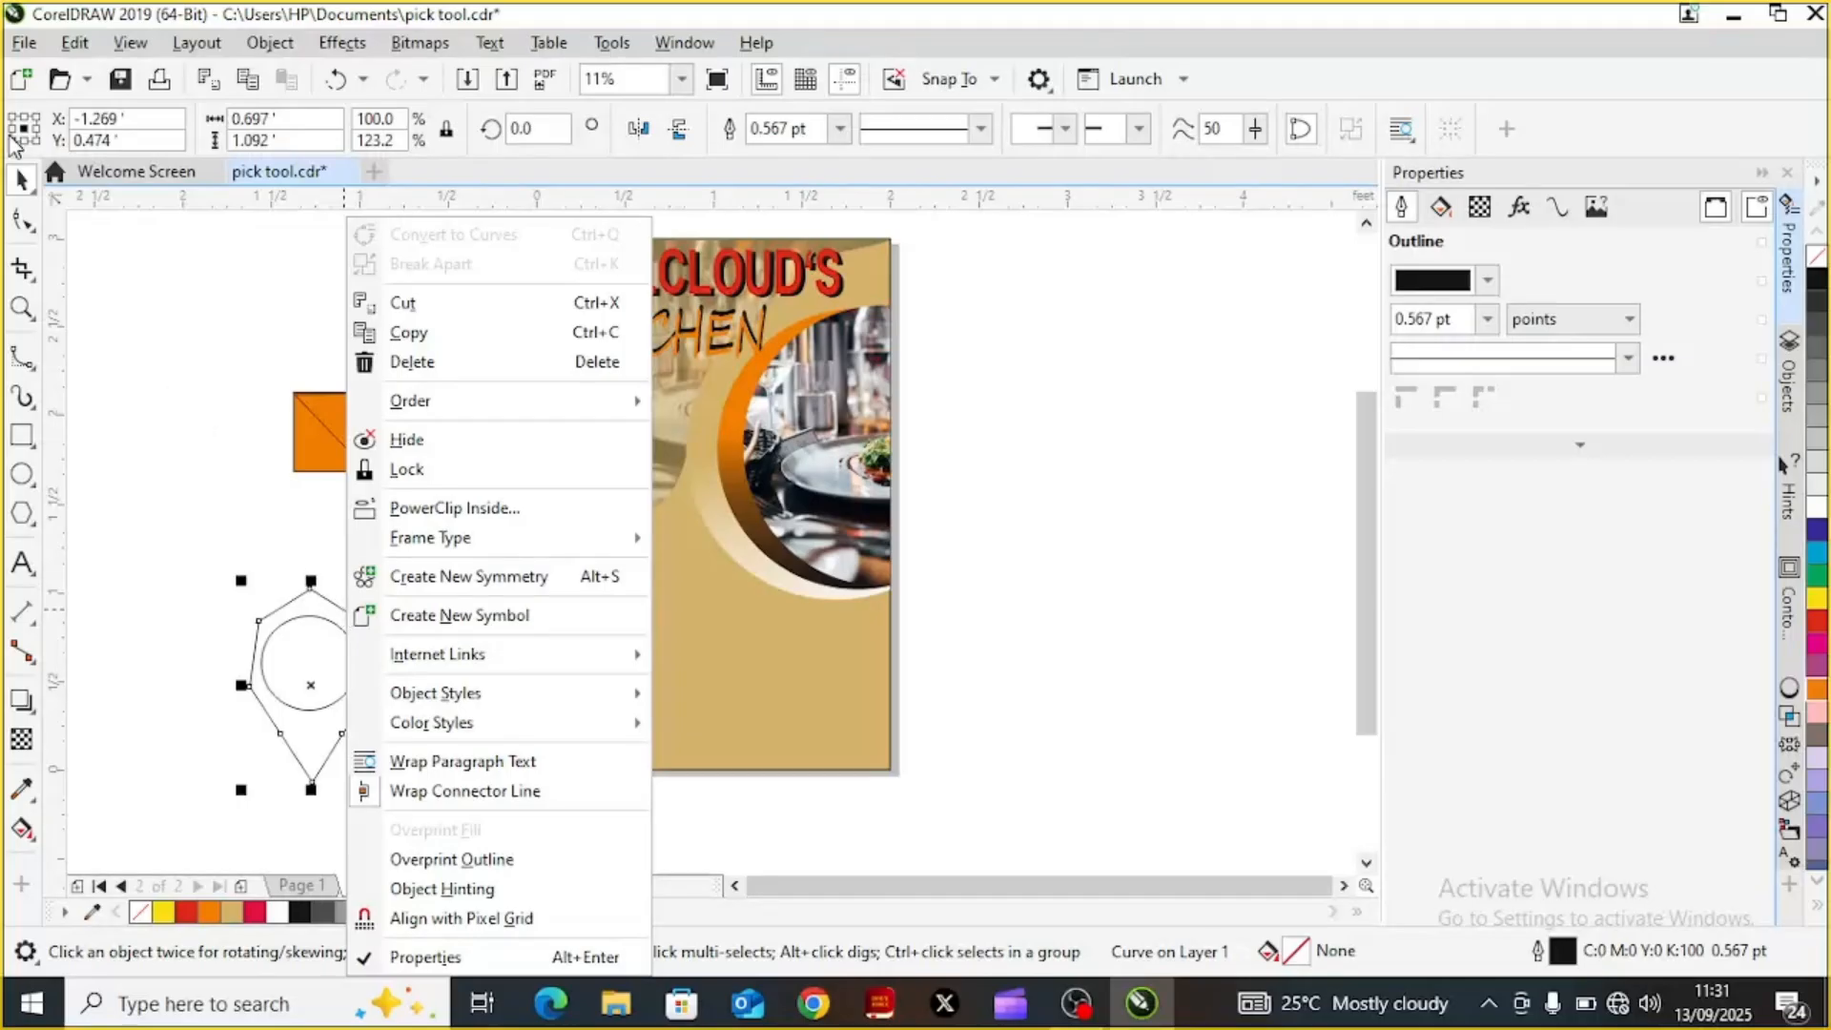
left_click(222, 518)
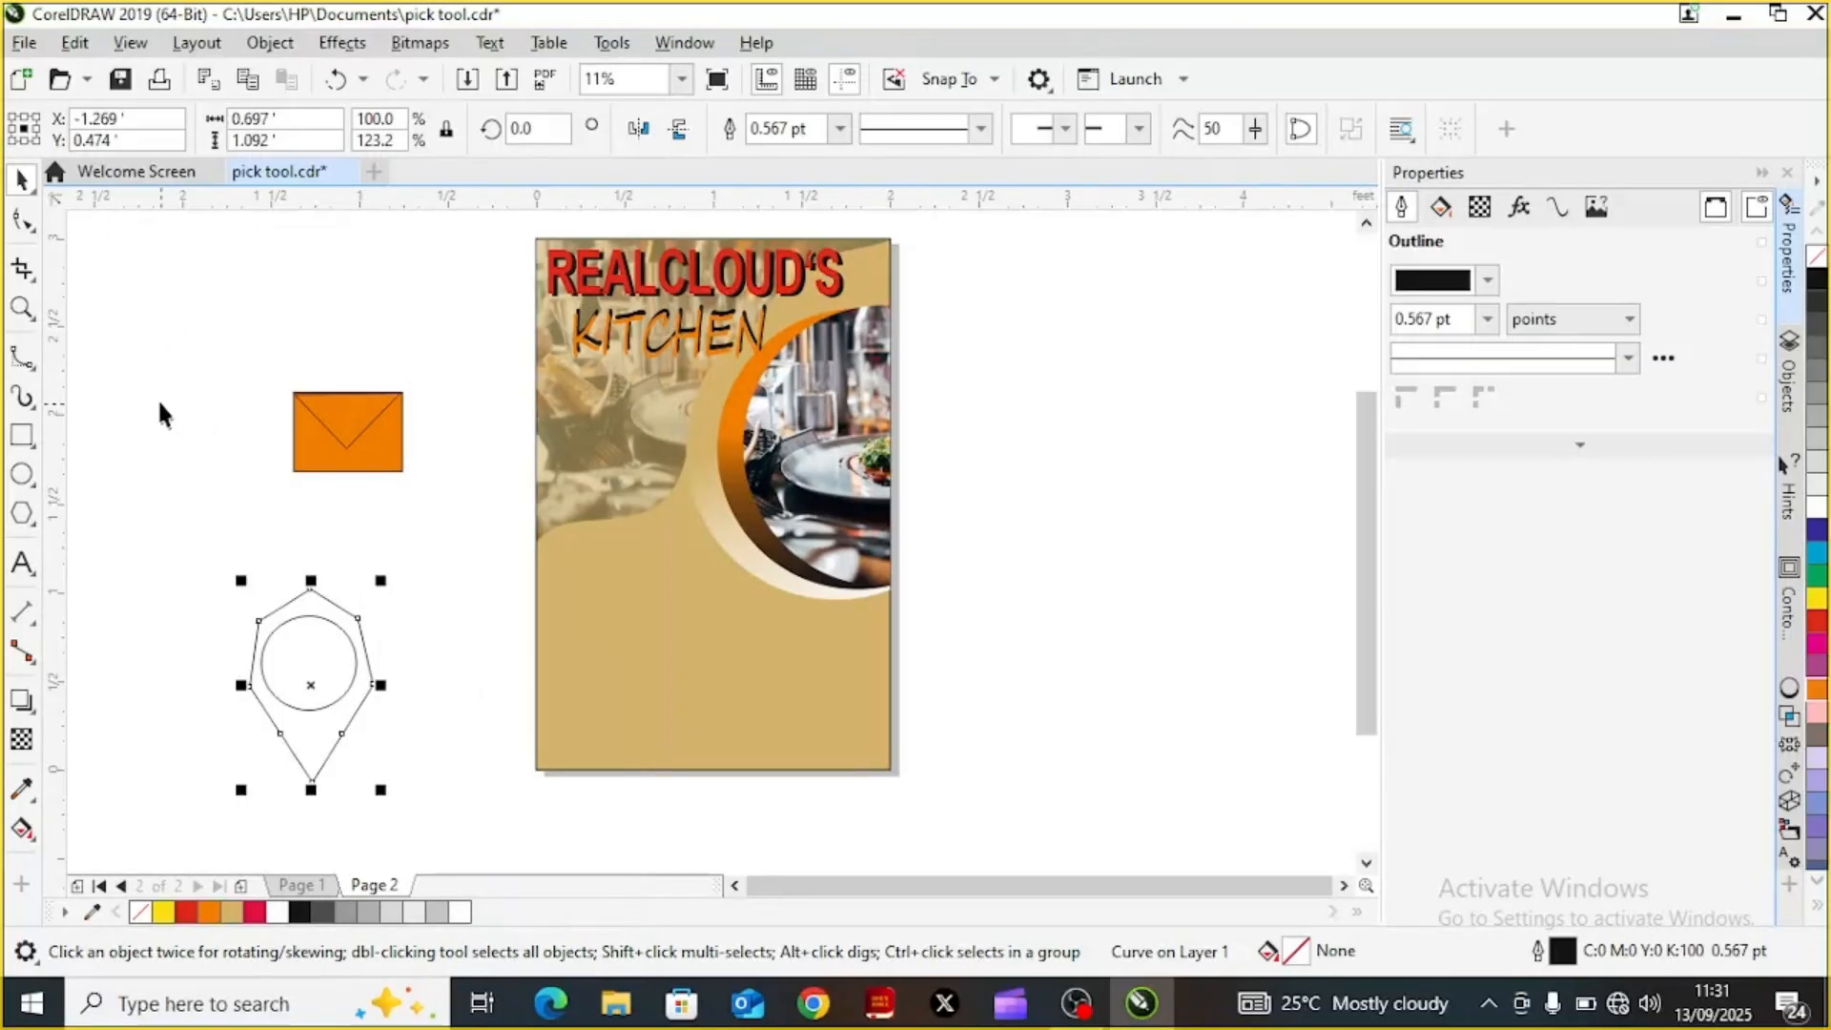
Convert the pin outline's upper-right segment to a curve and bow it outward to round that shoulder
left_click(23, 220)
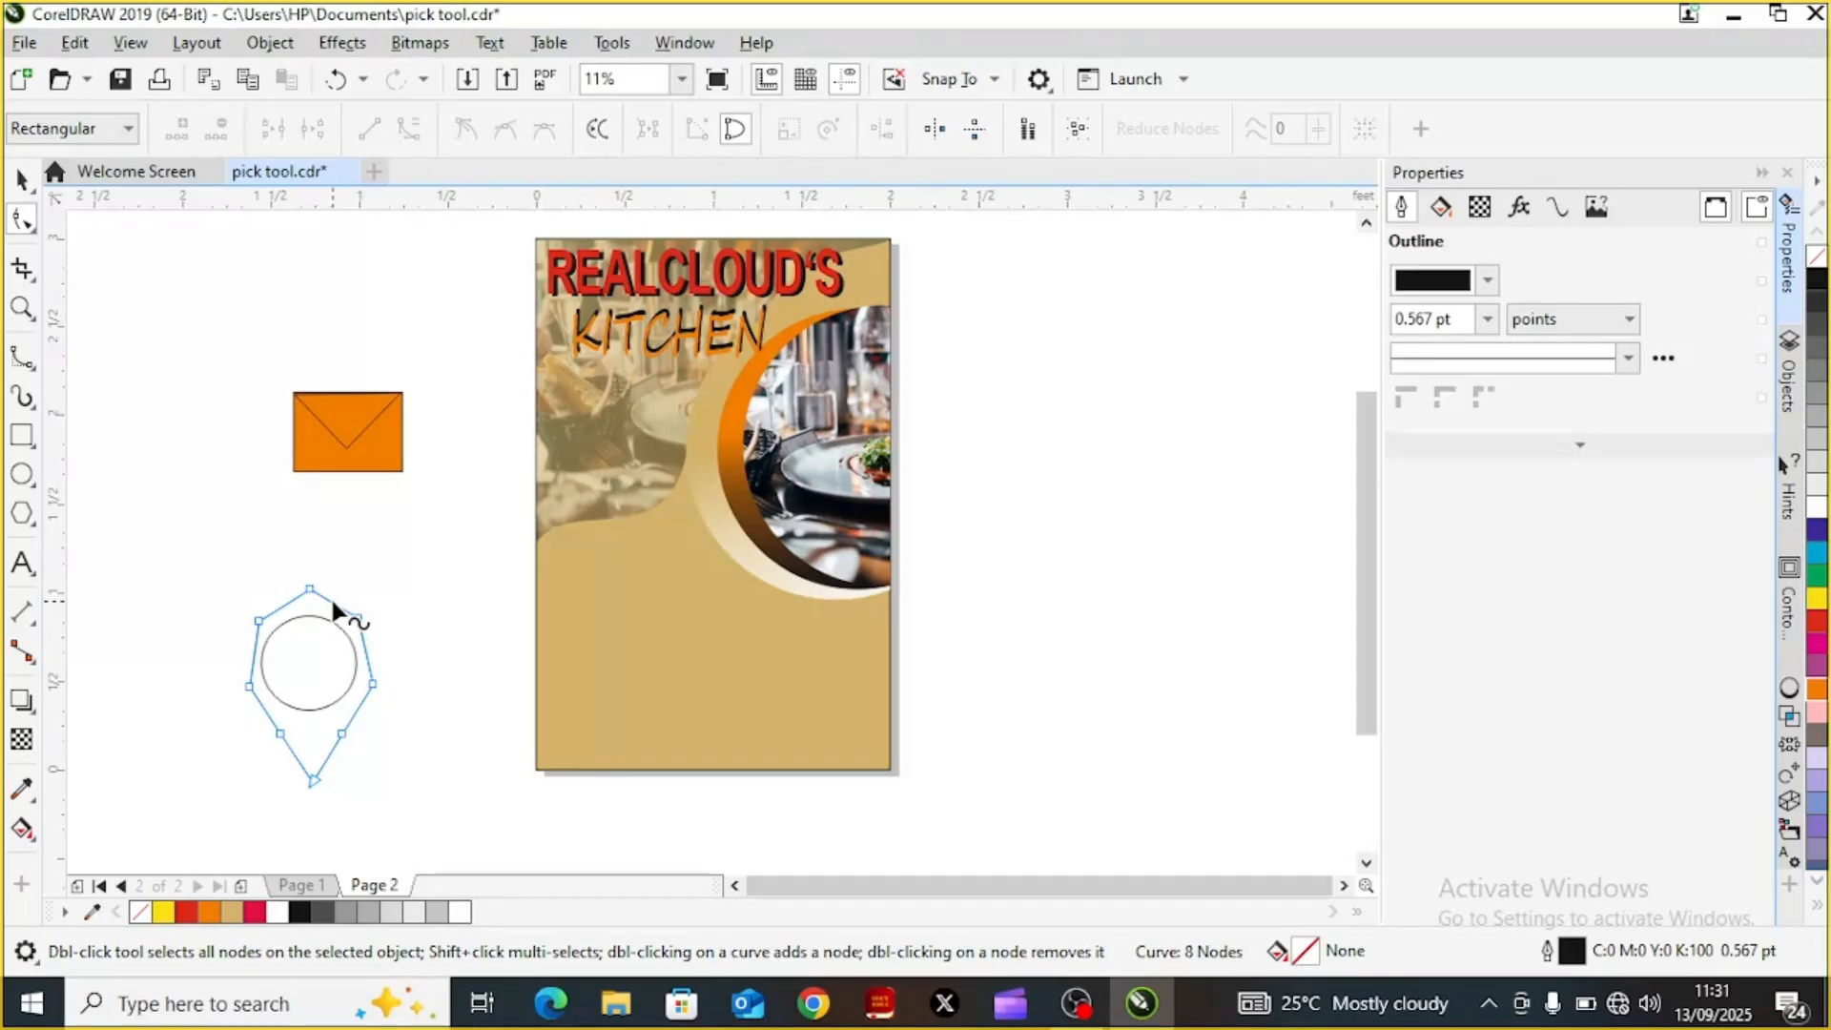
mouse_move(334, 608)
left_mouse_down()
mouse_move(330, 590)
mouse_move(341, 625)
mouse_move(340, 605)
left_mouse_up()
right_click(336, 605)
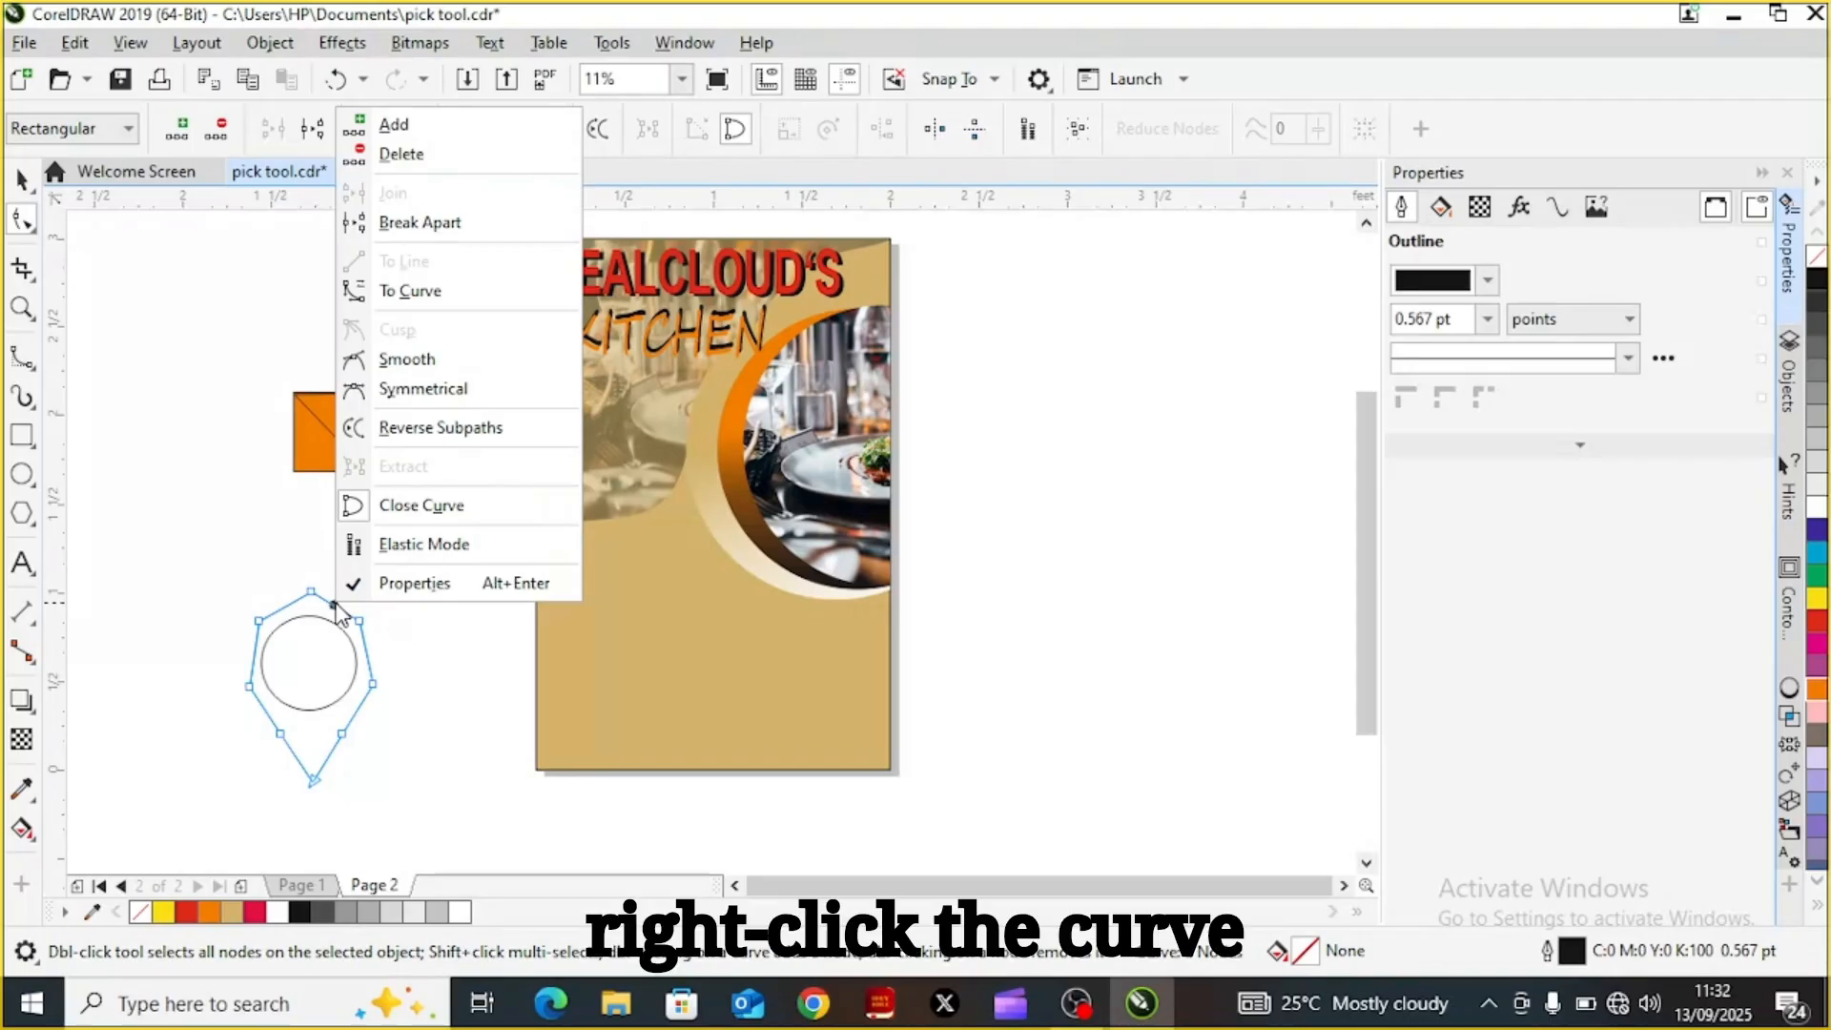
left_click(408, 292)
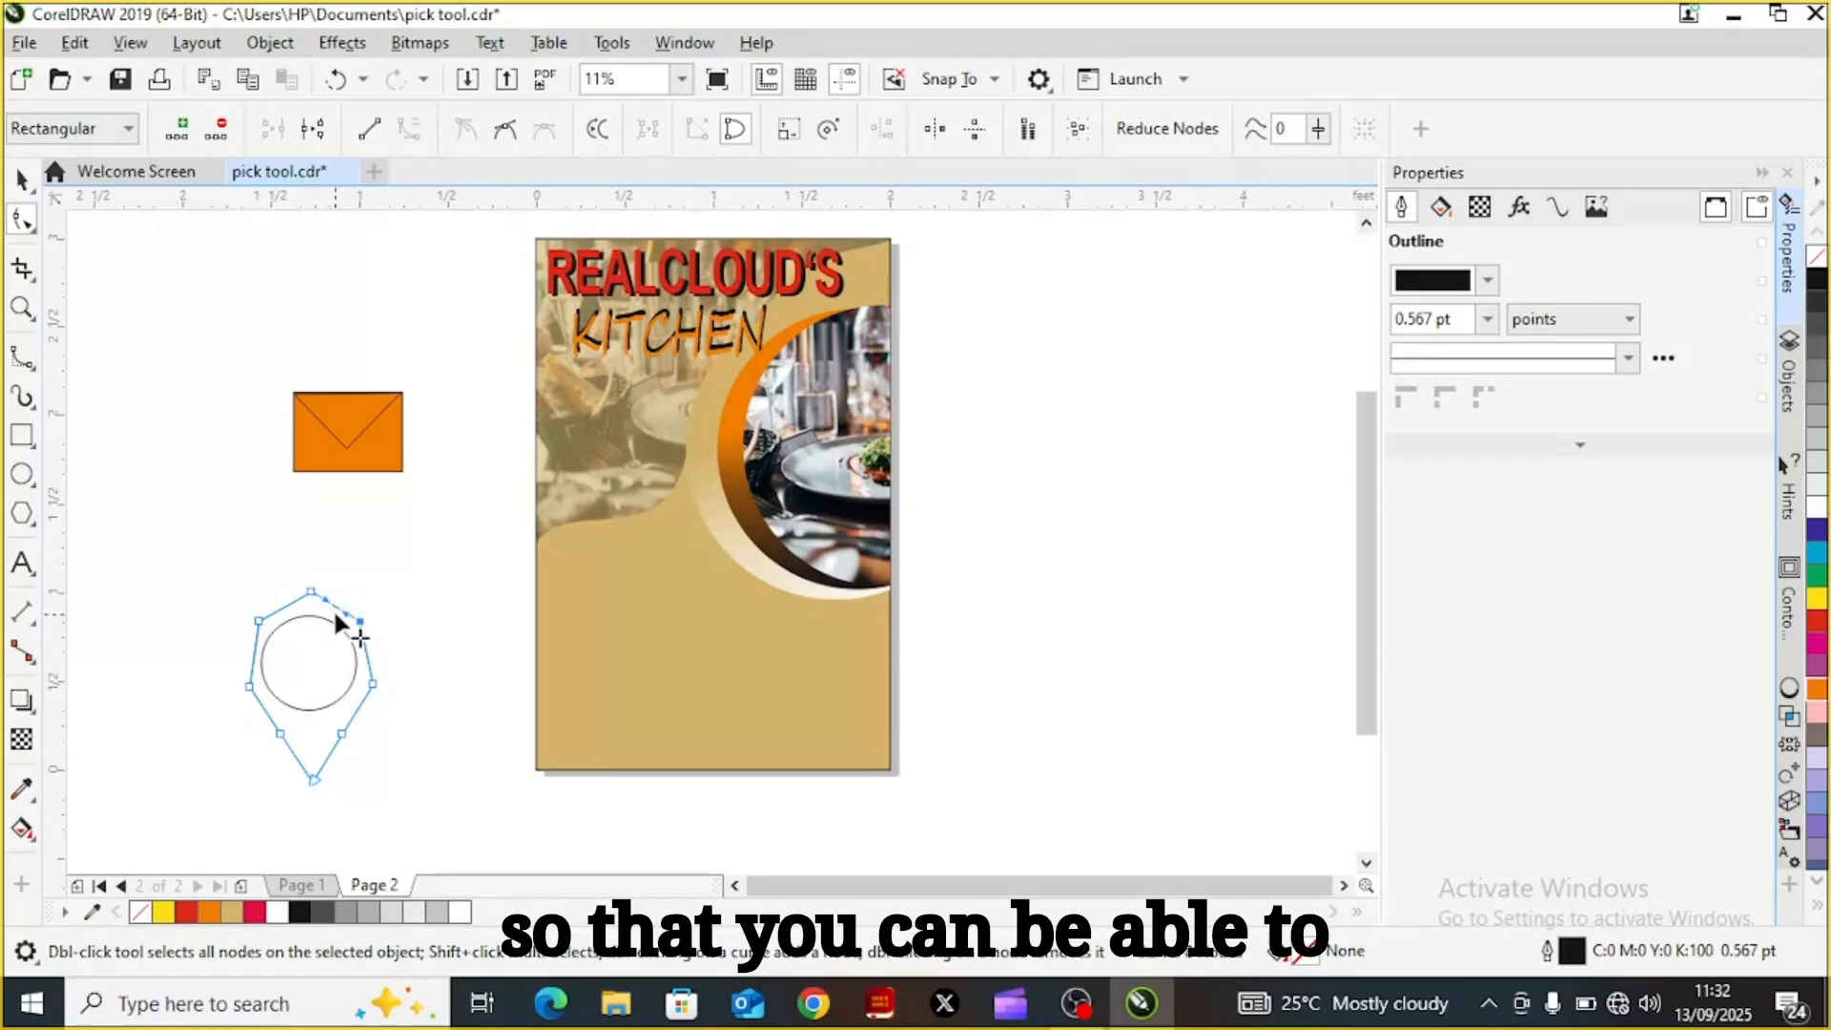
left_click_drag(335, 606, 333, 579)
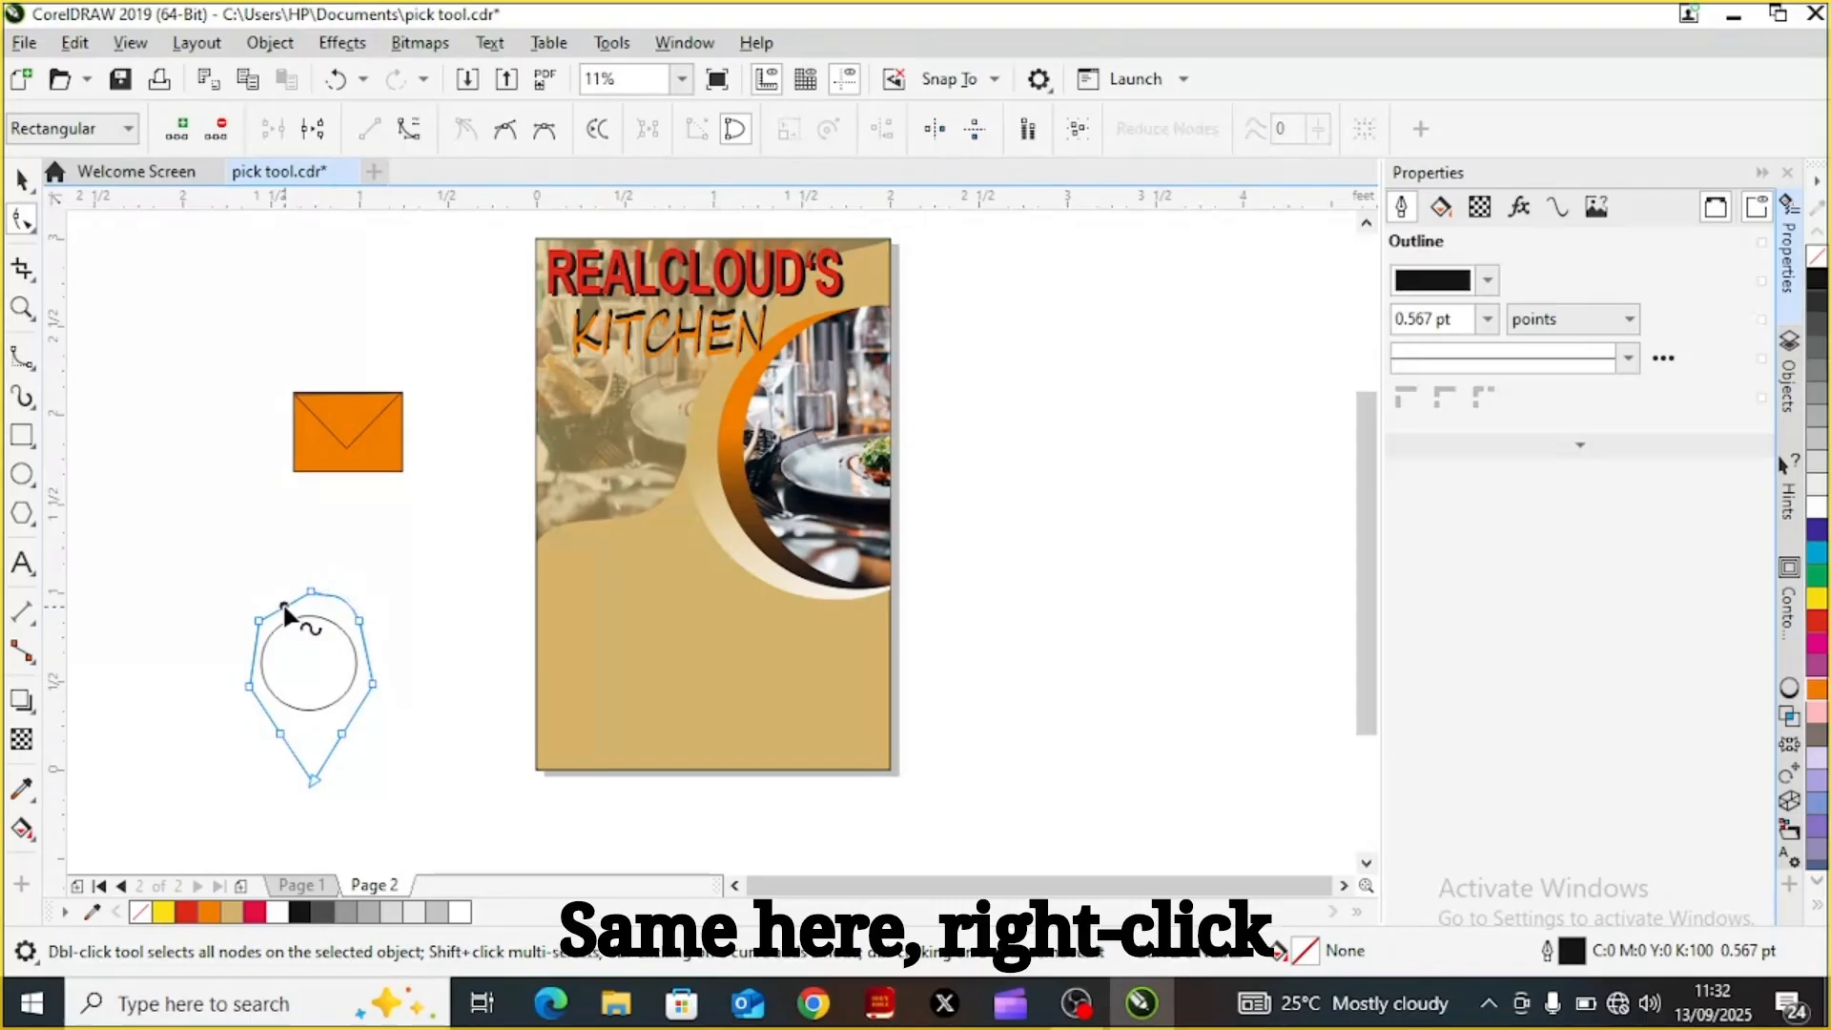
Convert the pin outline's upper-left segment to a curve, bow it outward, and fine-tune the top node to round the head
right_click(282, 607)
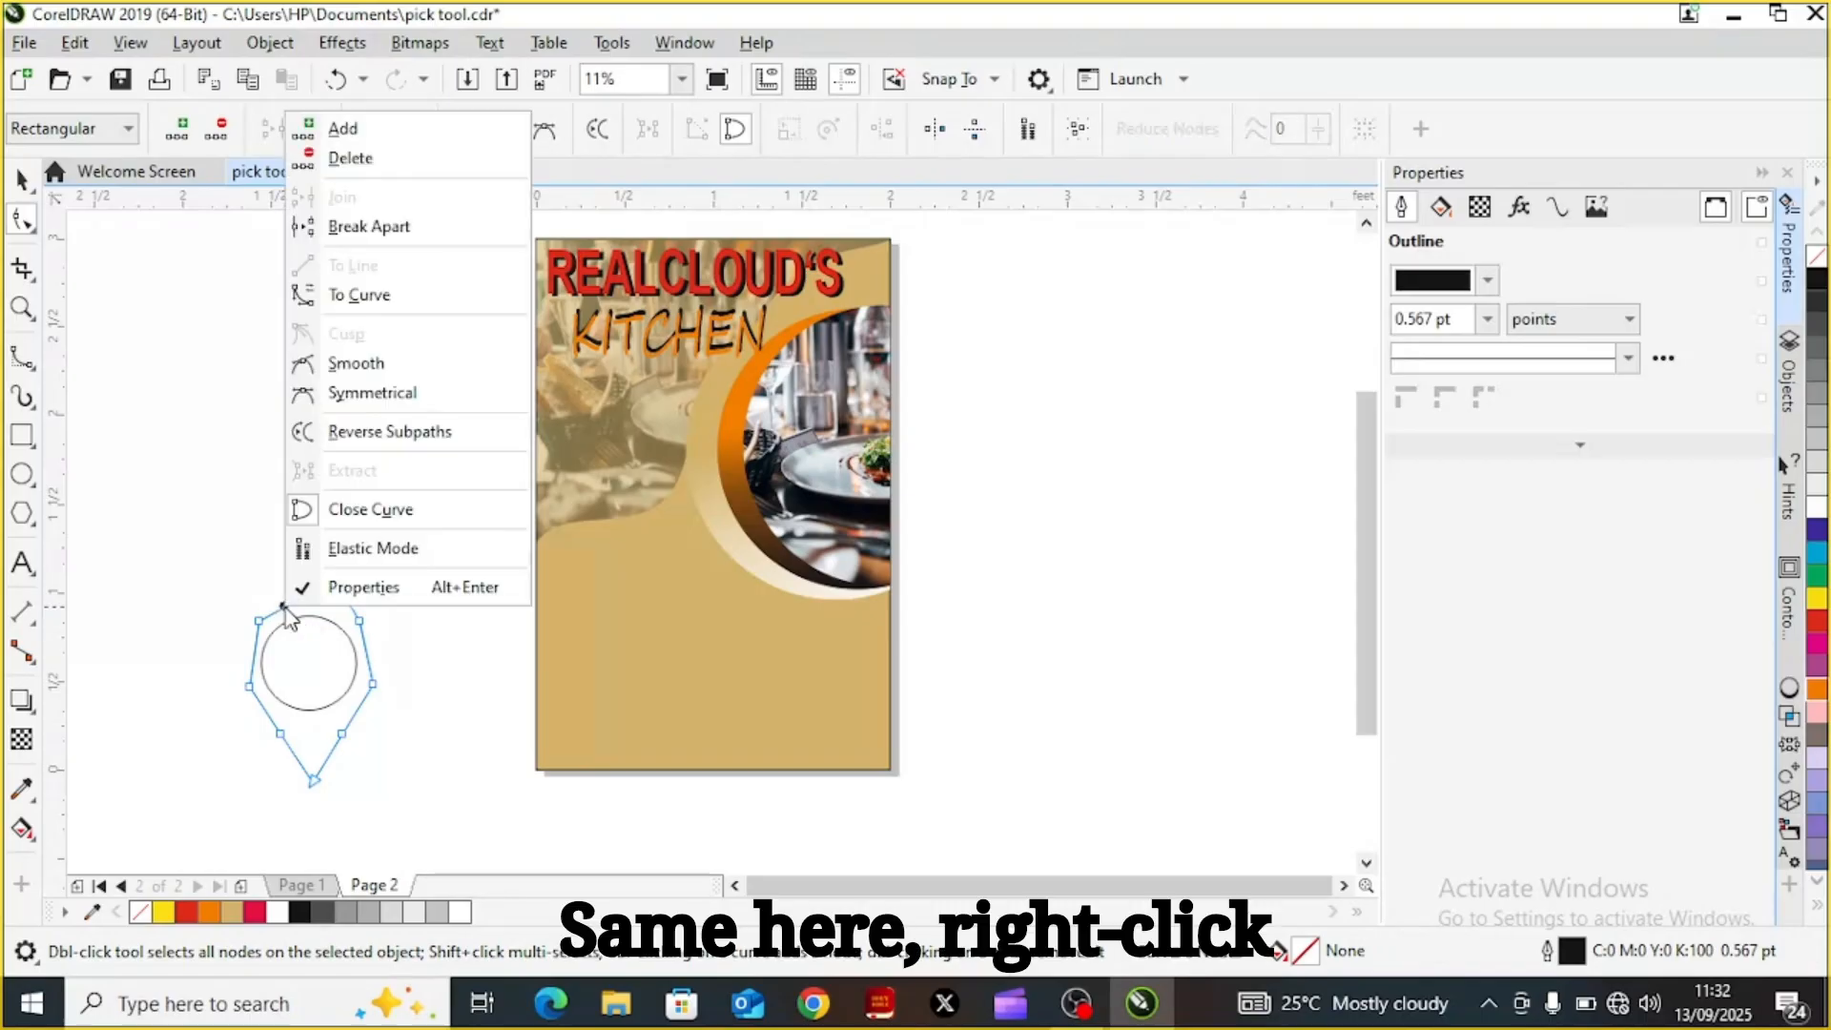
left_click(372, 298)
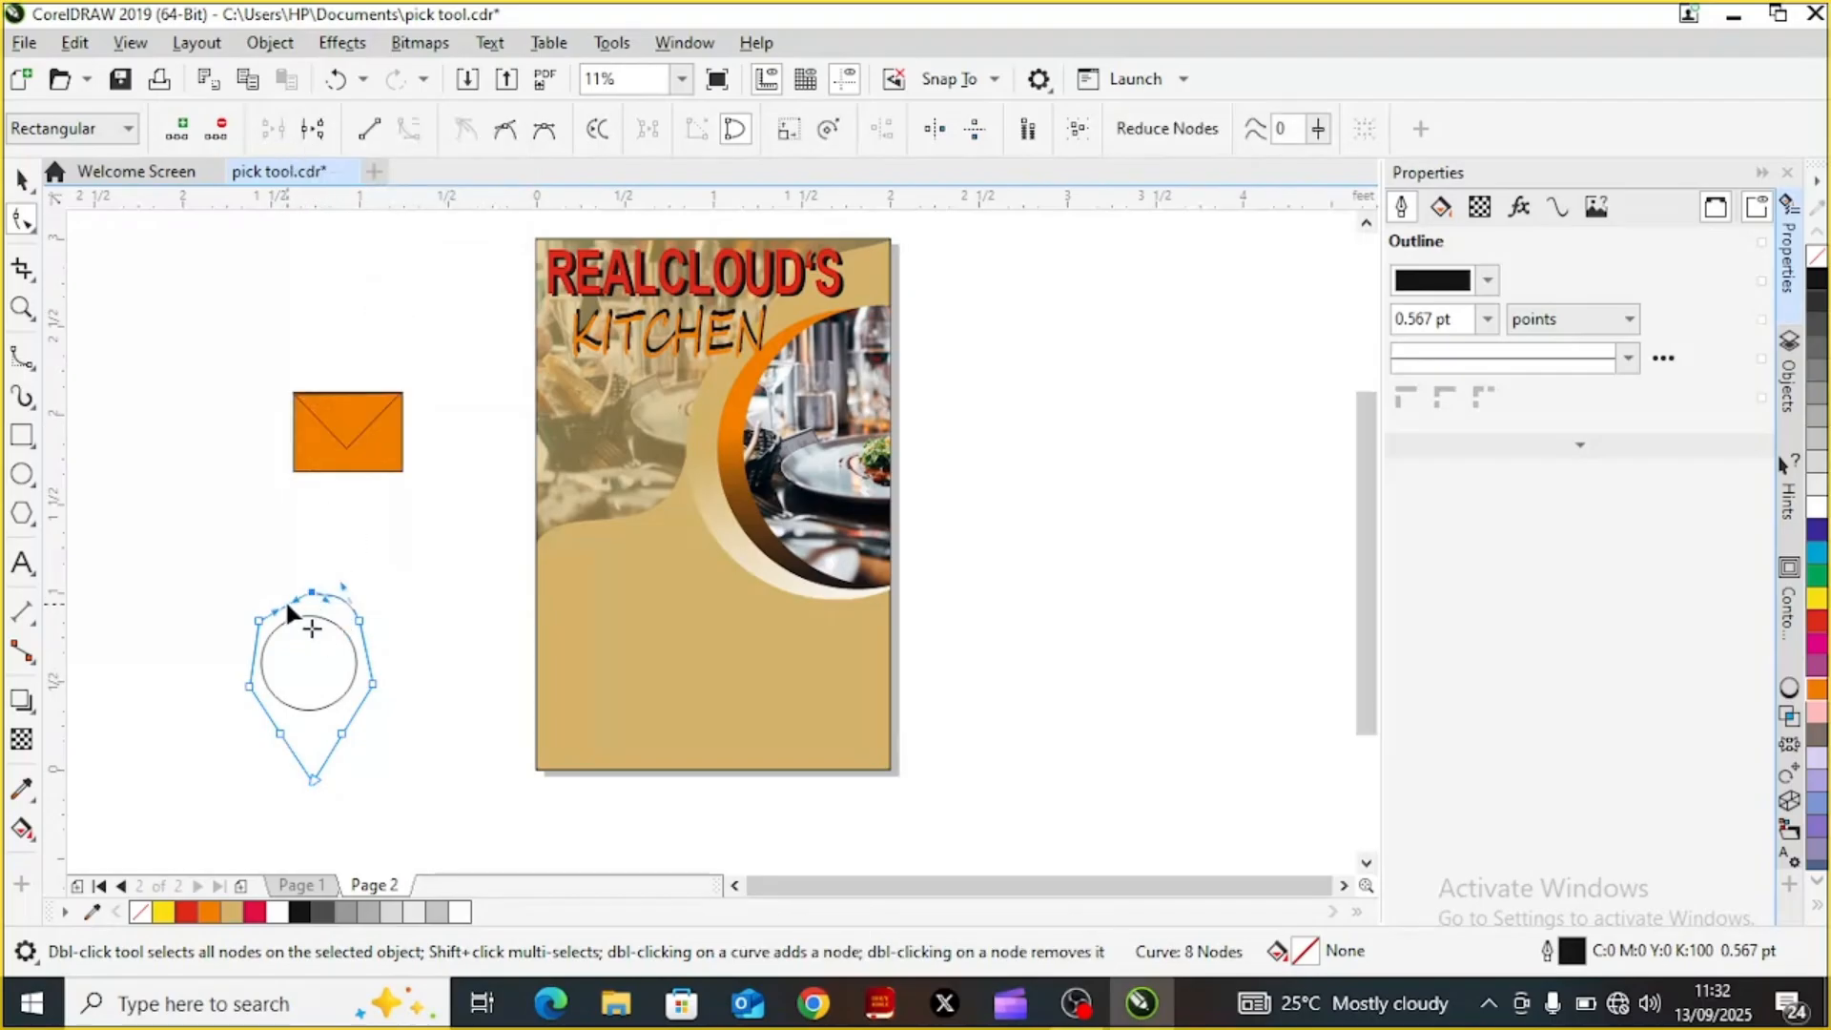
left_click_drag(283, 599, 253, 602)
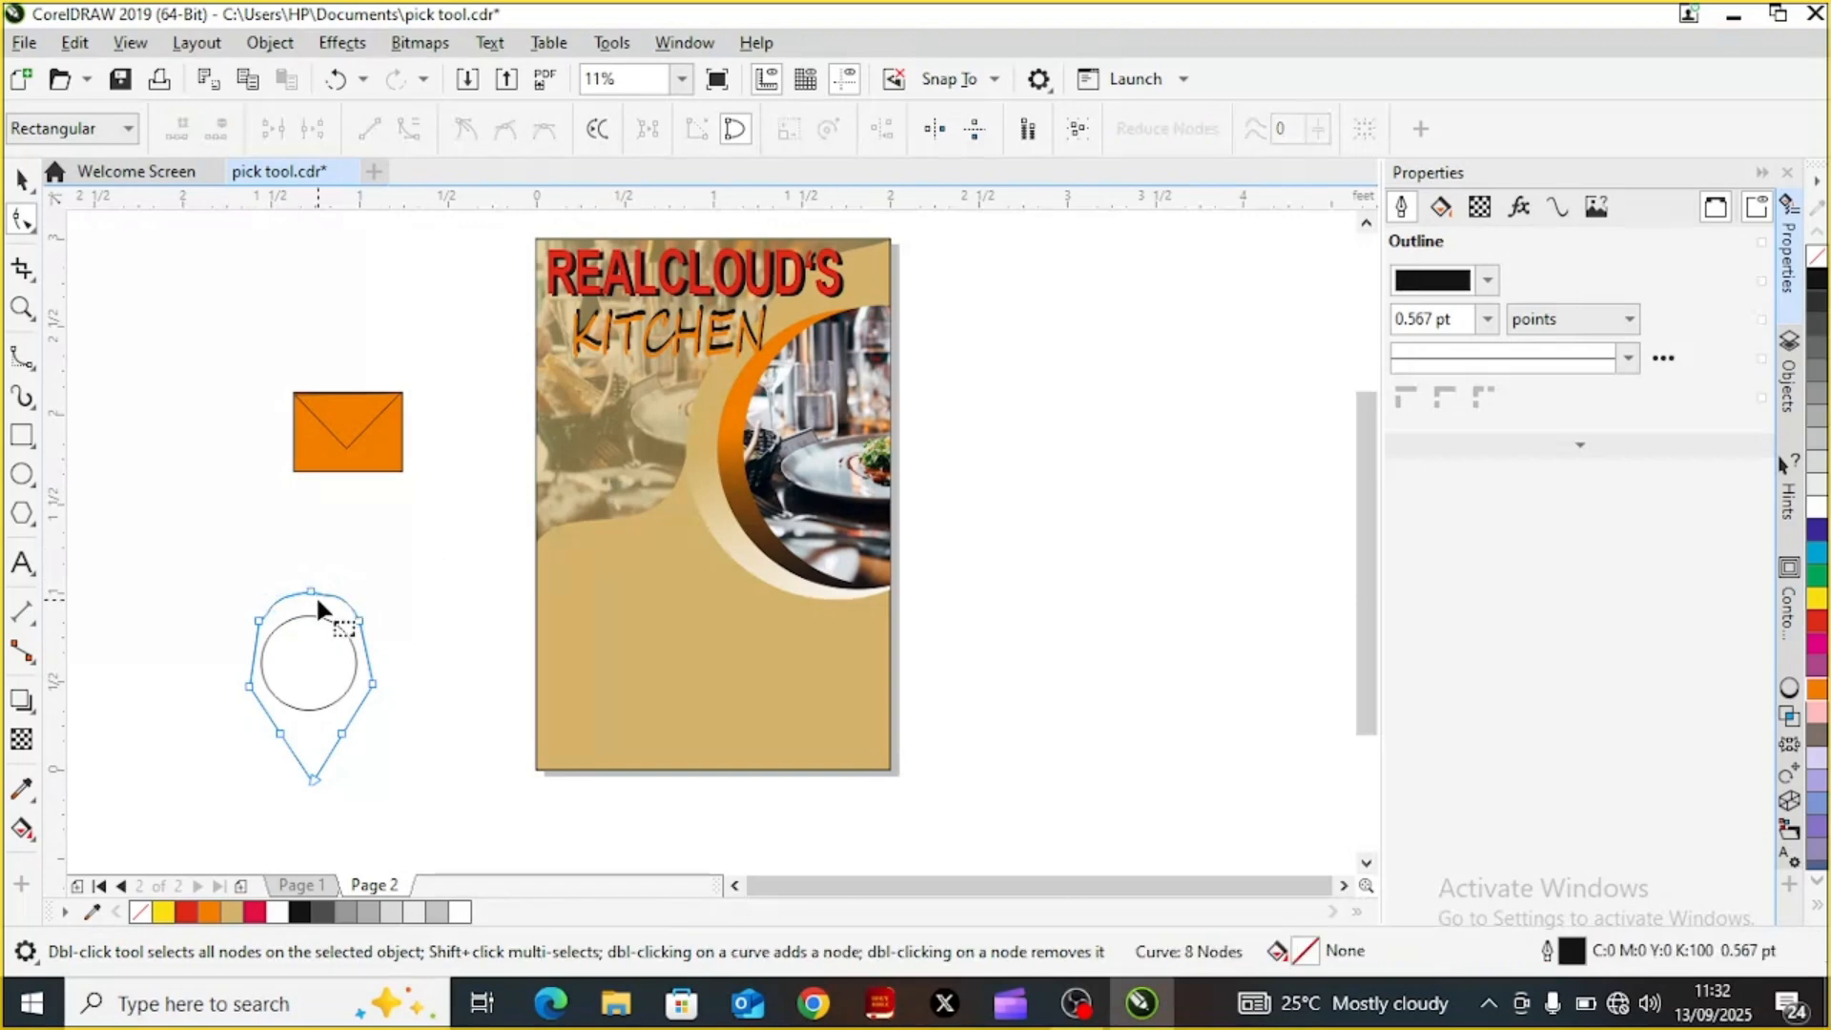
mouse_move(312, 592)
left_mouse_down()
mouse_move(324, 580)
mouse_move(312, 590)
left_mouse_up()
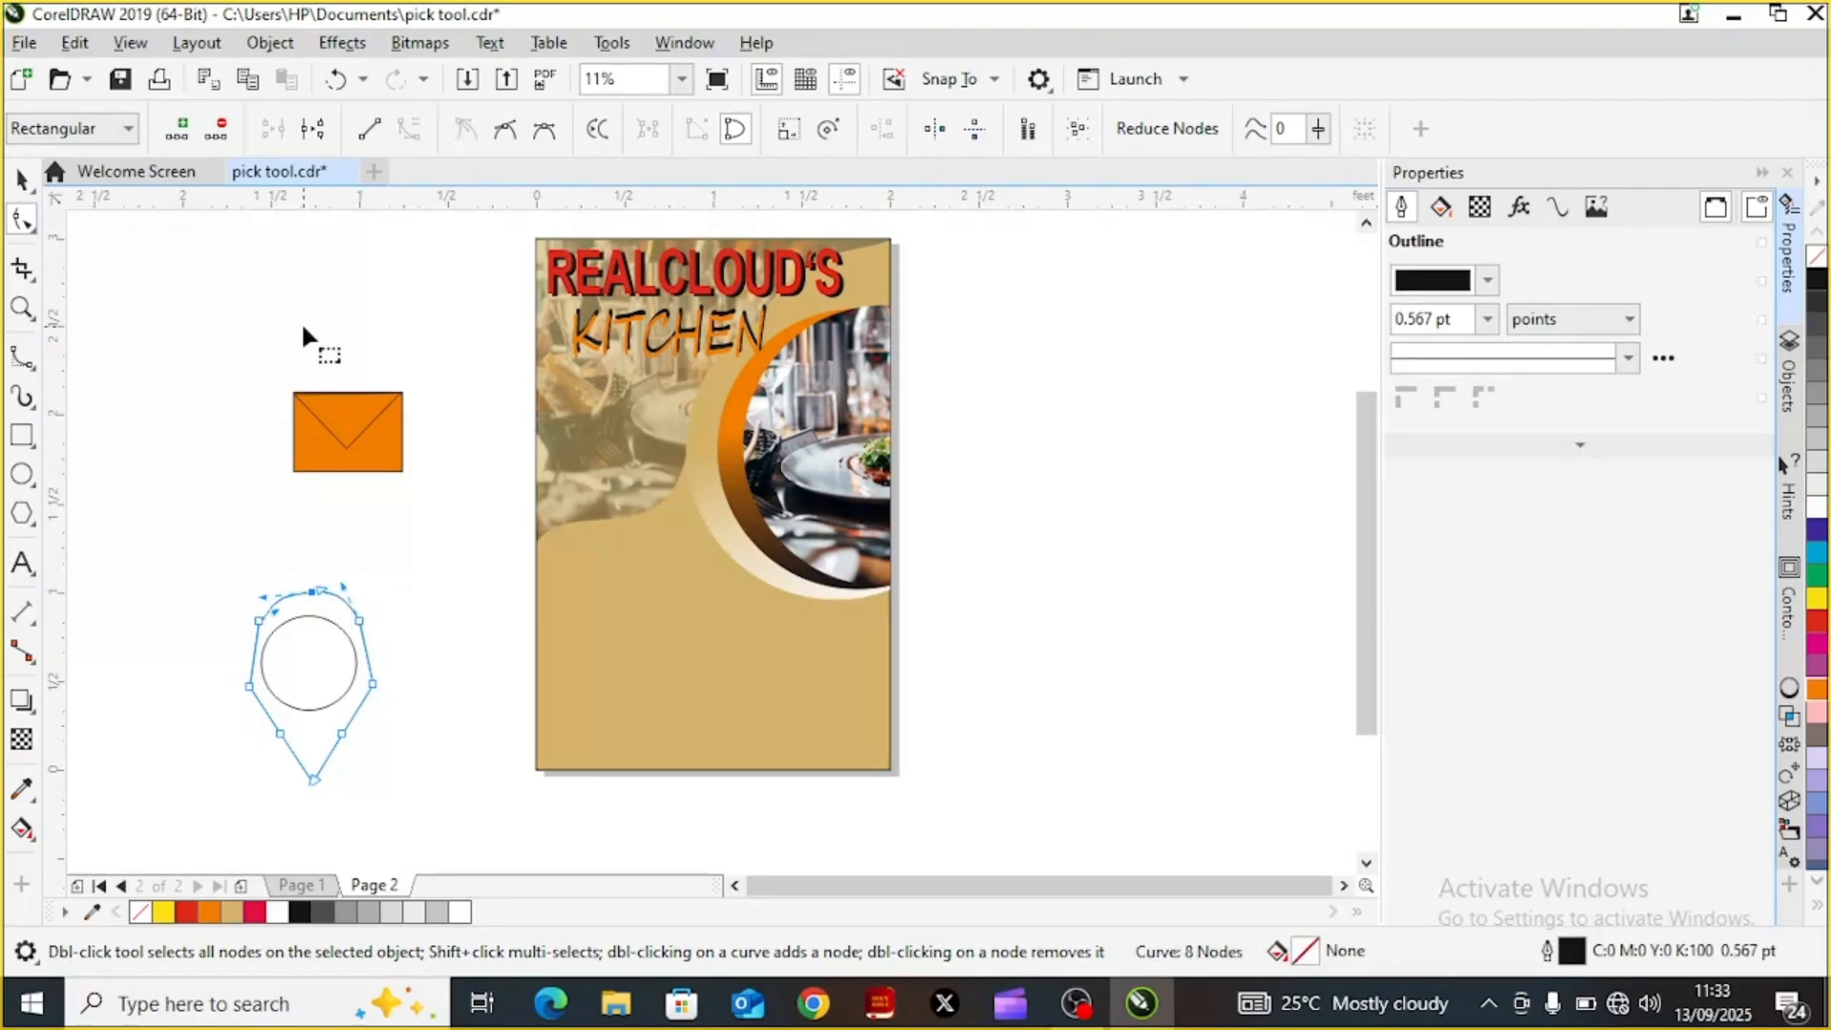
left_click(303, 332)
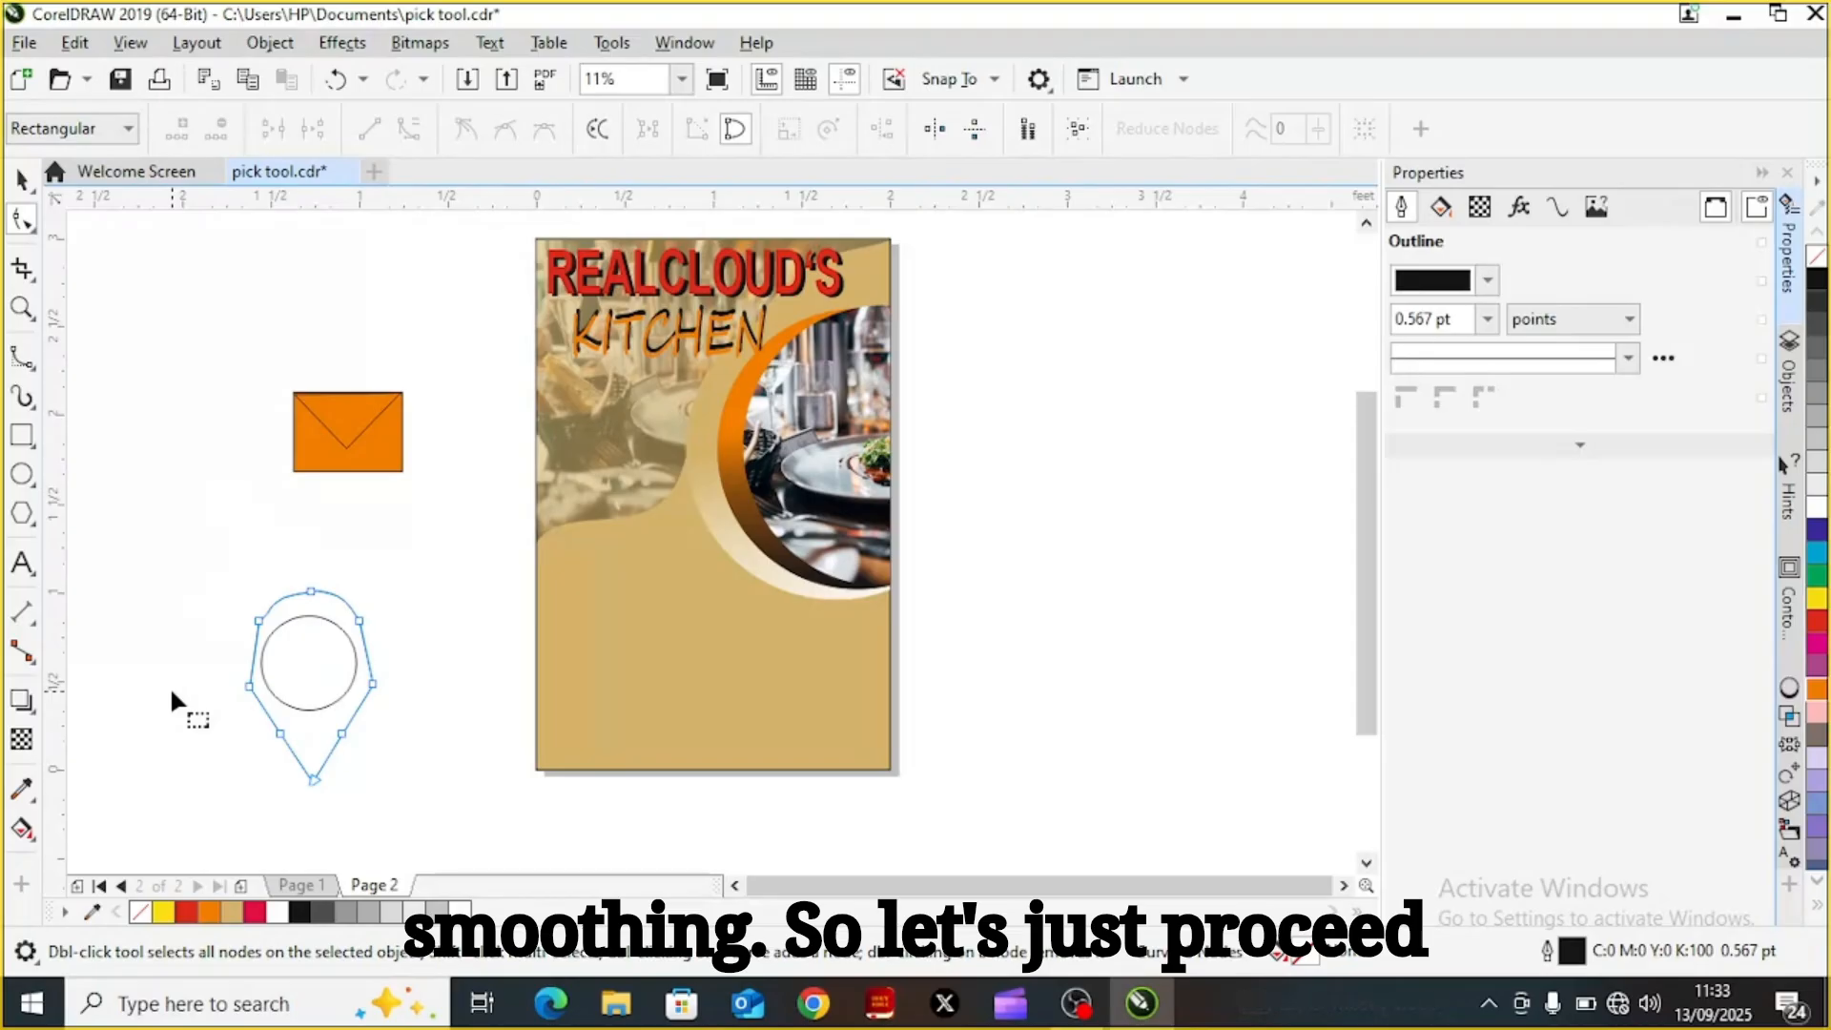
left_click(24, 180)
left_click(24, 180)
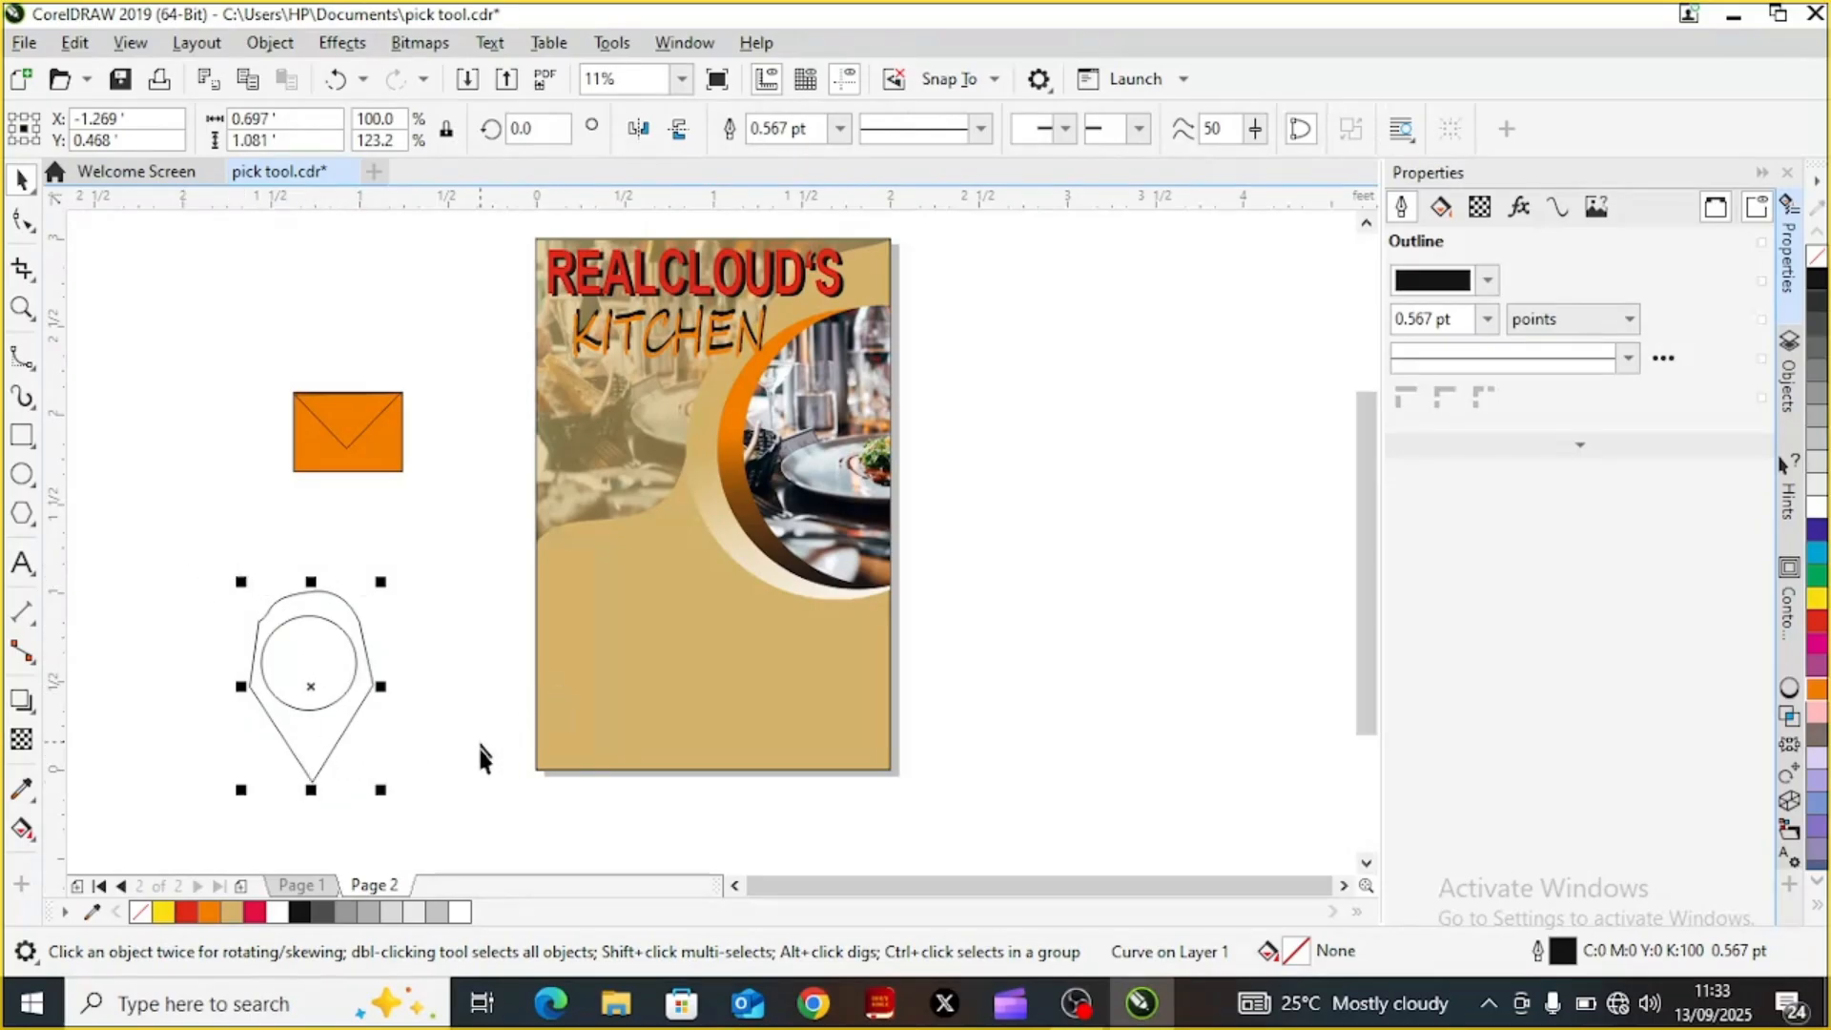
left_click(501, 824)
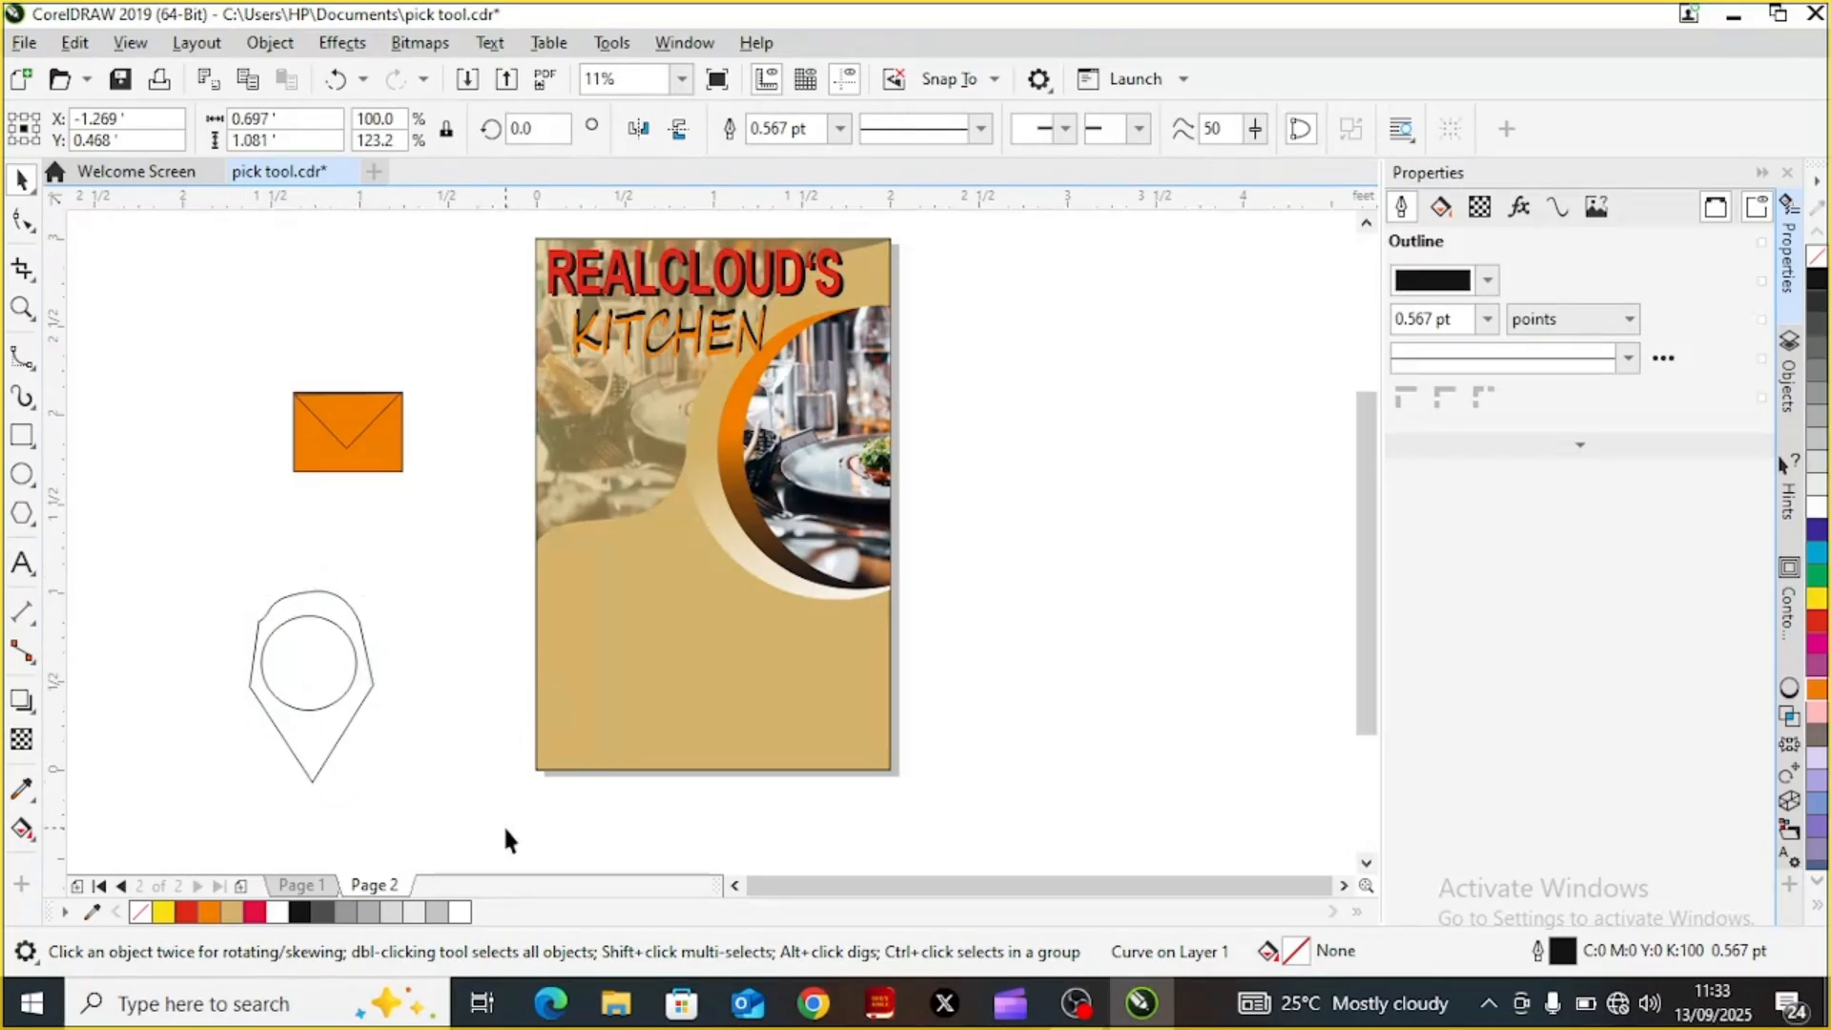
Pull the pin outline's bottom tip node down so the shape is about 1.22' high
left_click(286, 747)
right_click(287, 748)
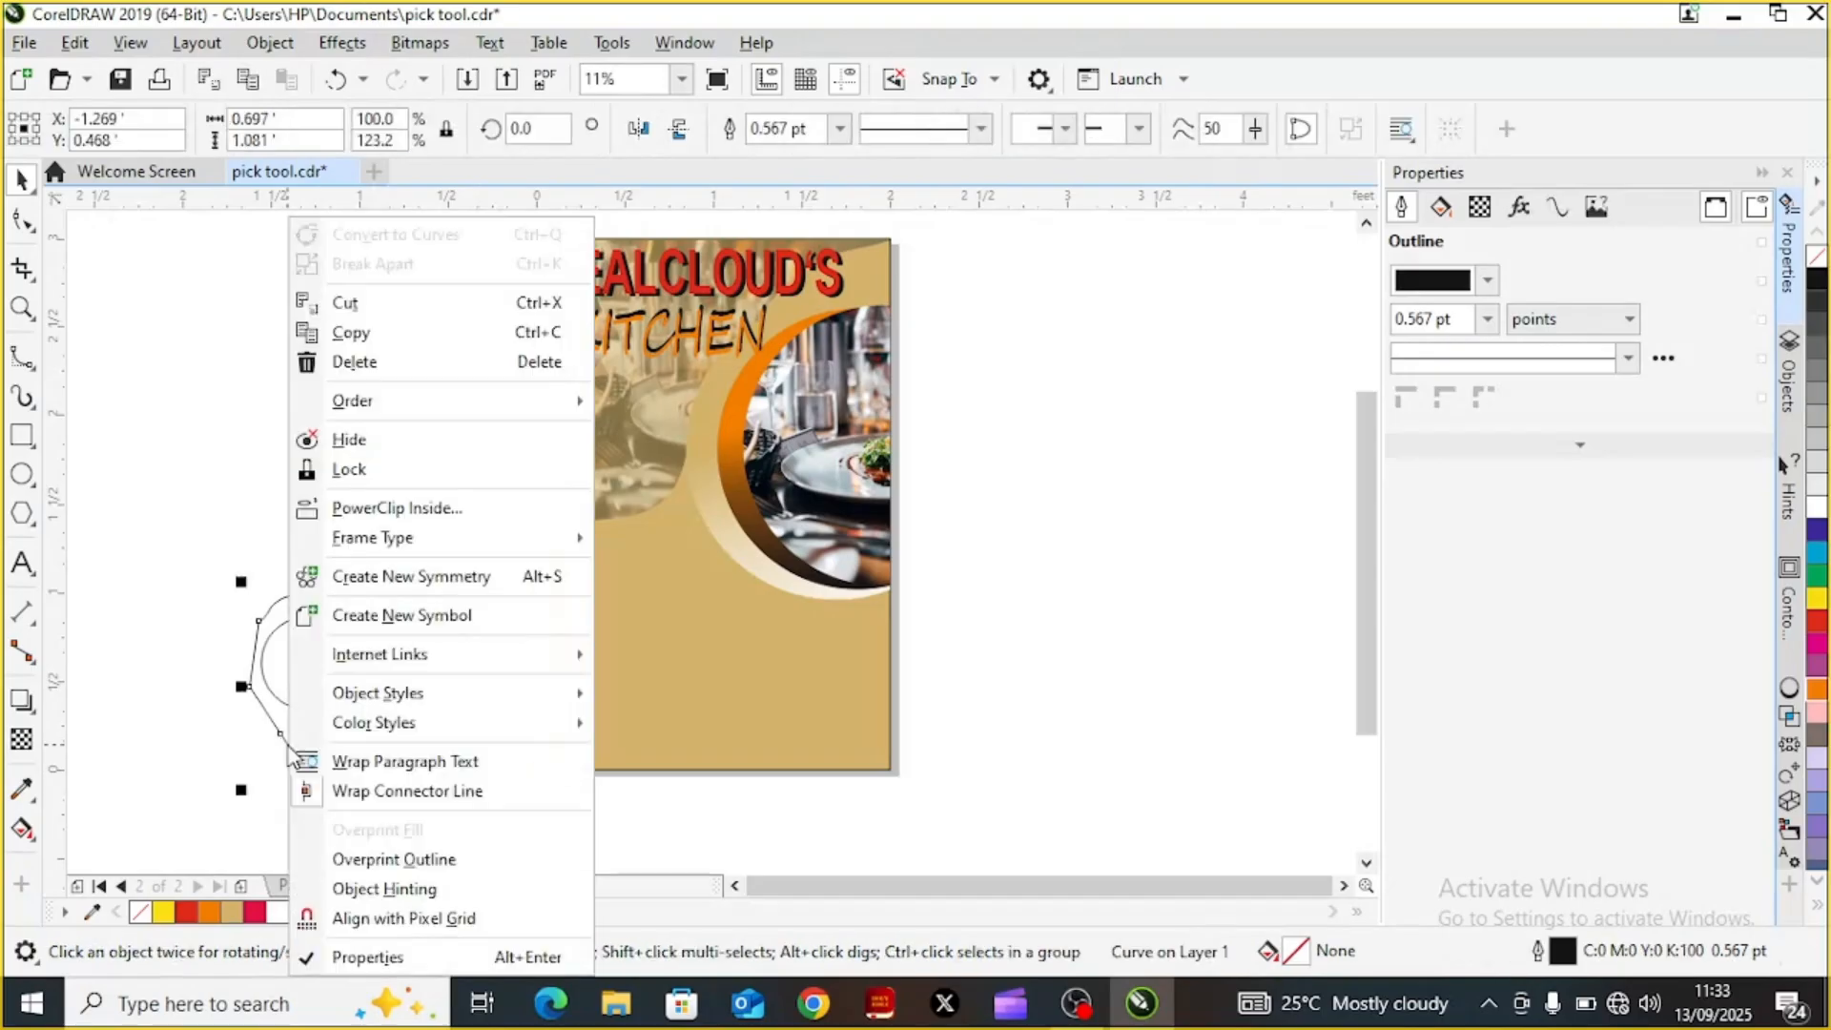
left_click(25, 215)
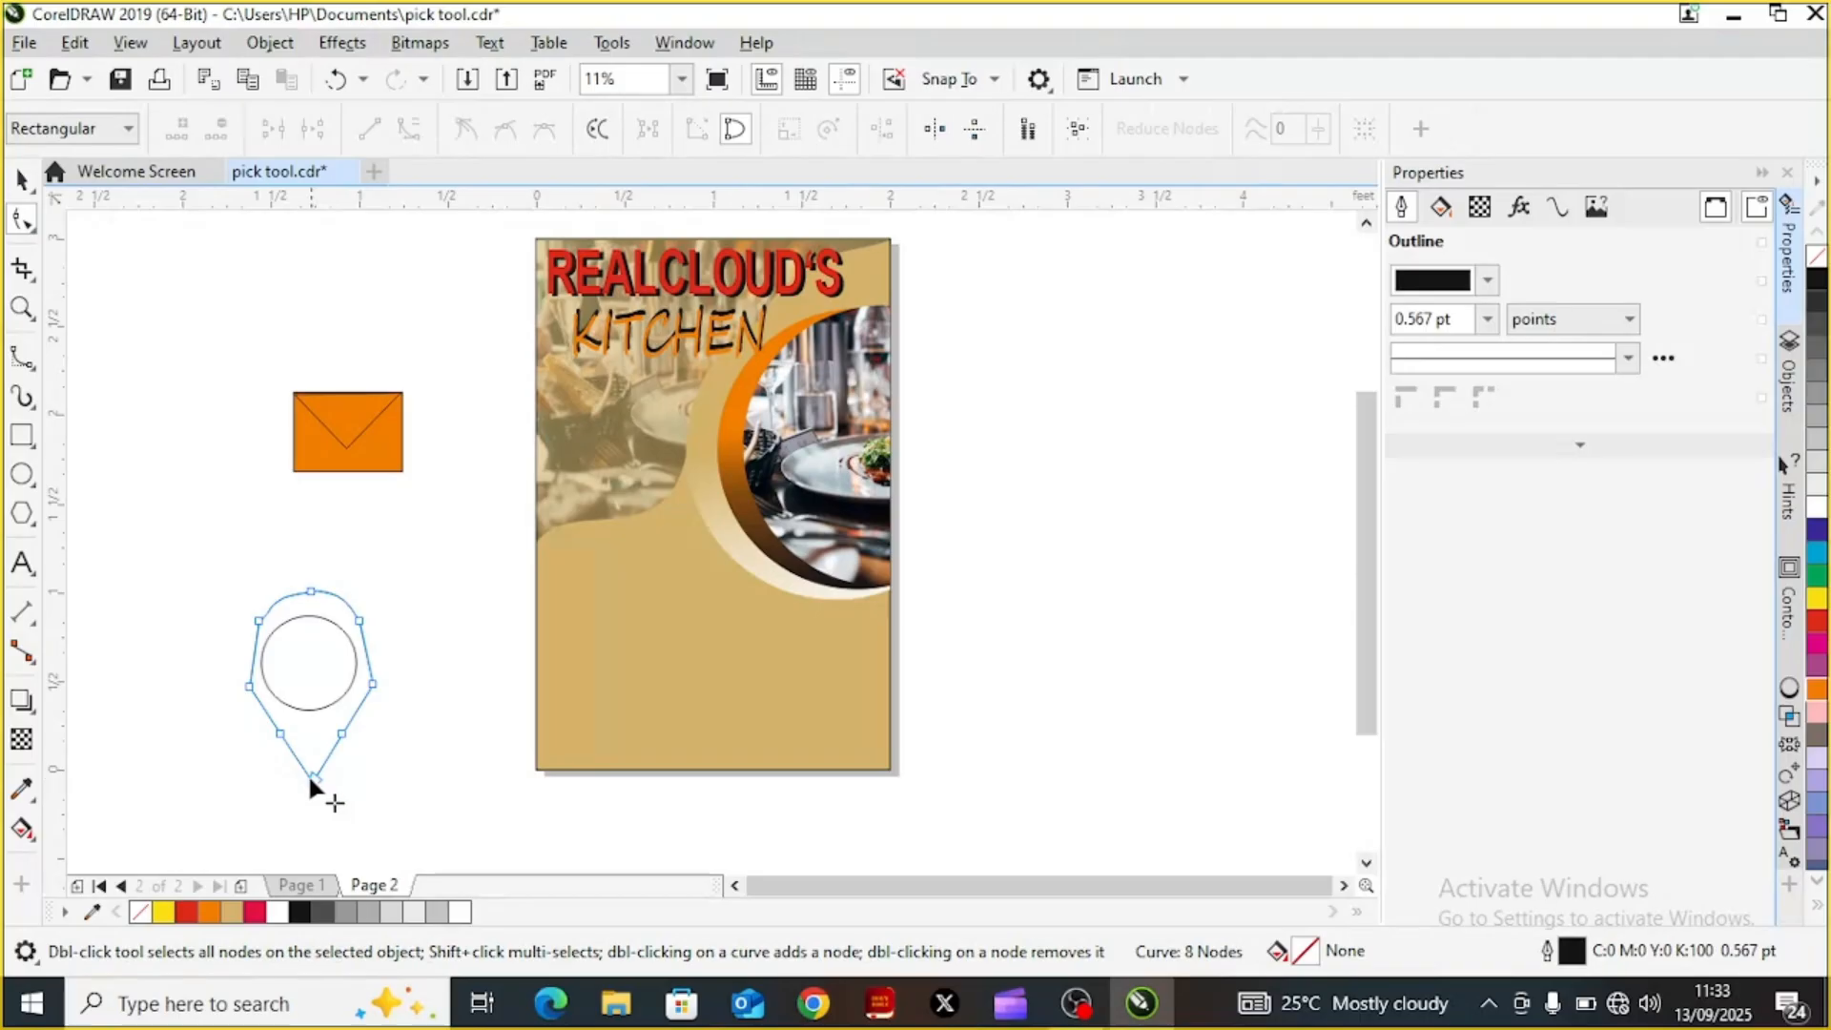
mouse_move(312, 775)
left_mouse_down()
mouse_move(312, 810)
mouse_move(309, 796)
left_mouse_up()
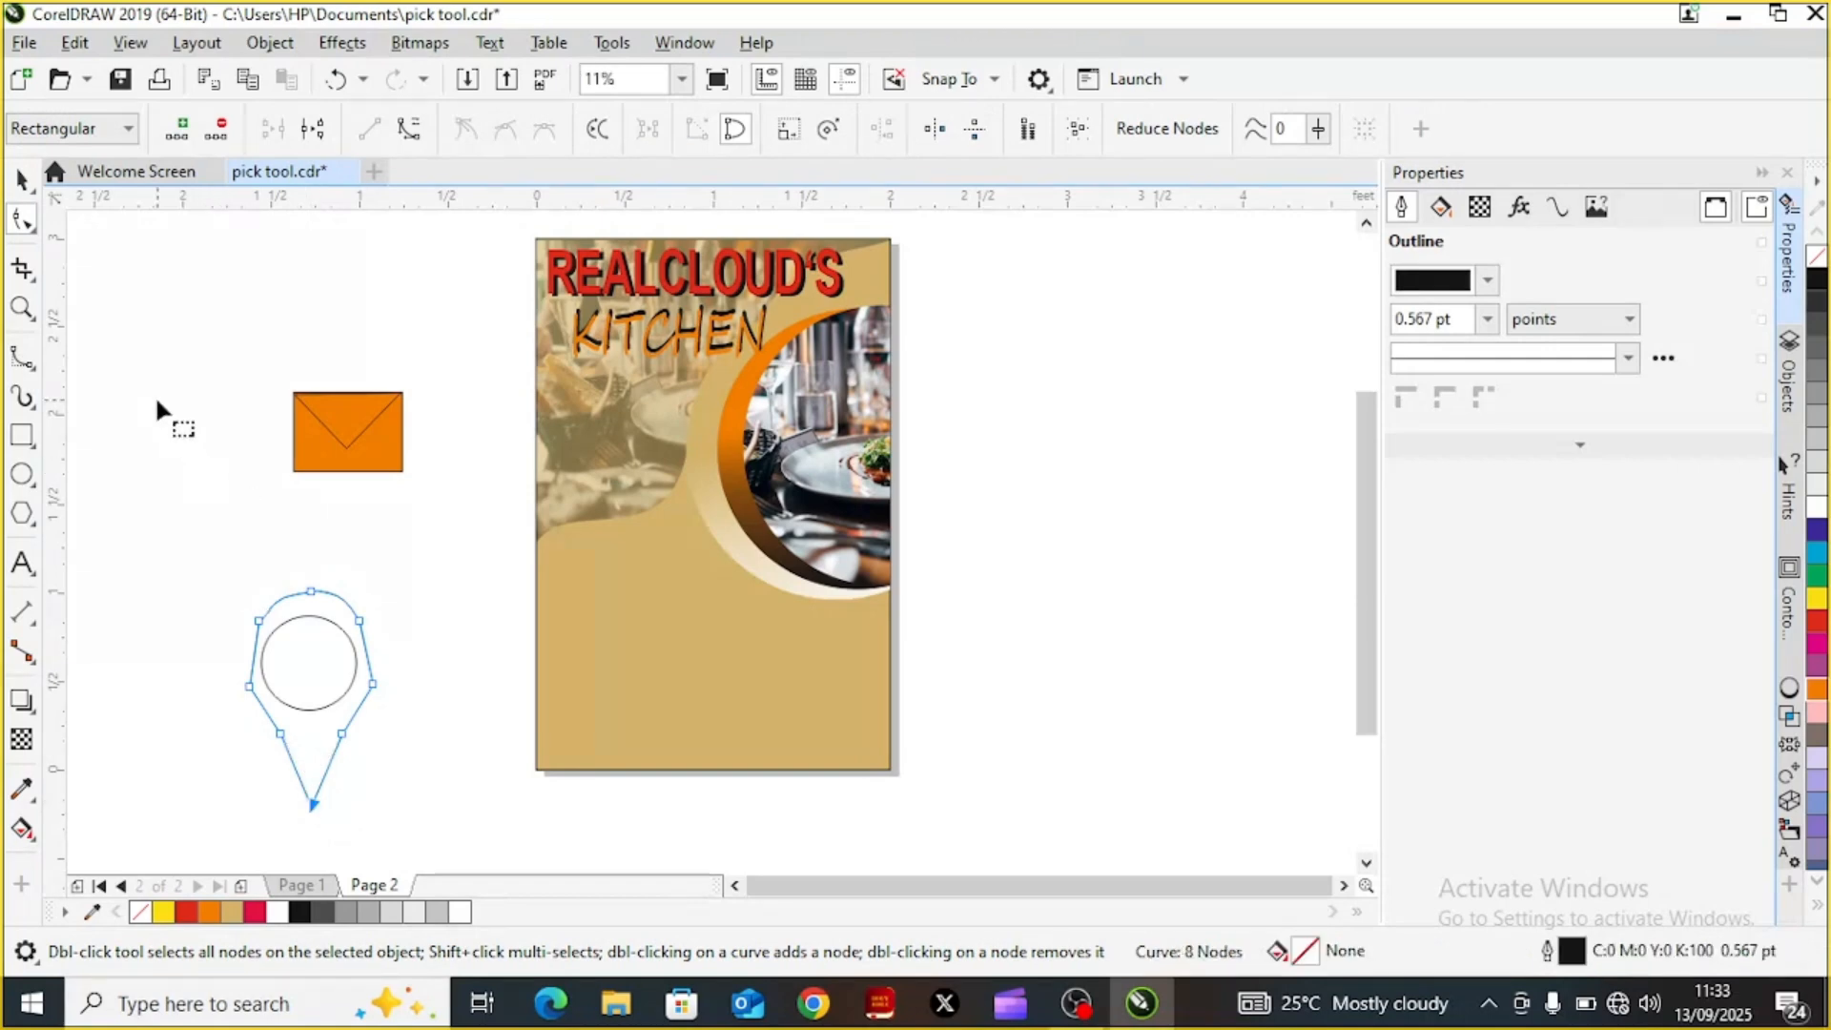
left_click(22, 181)
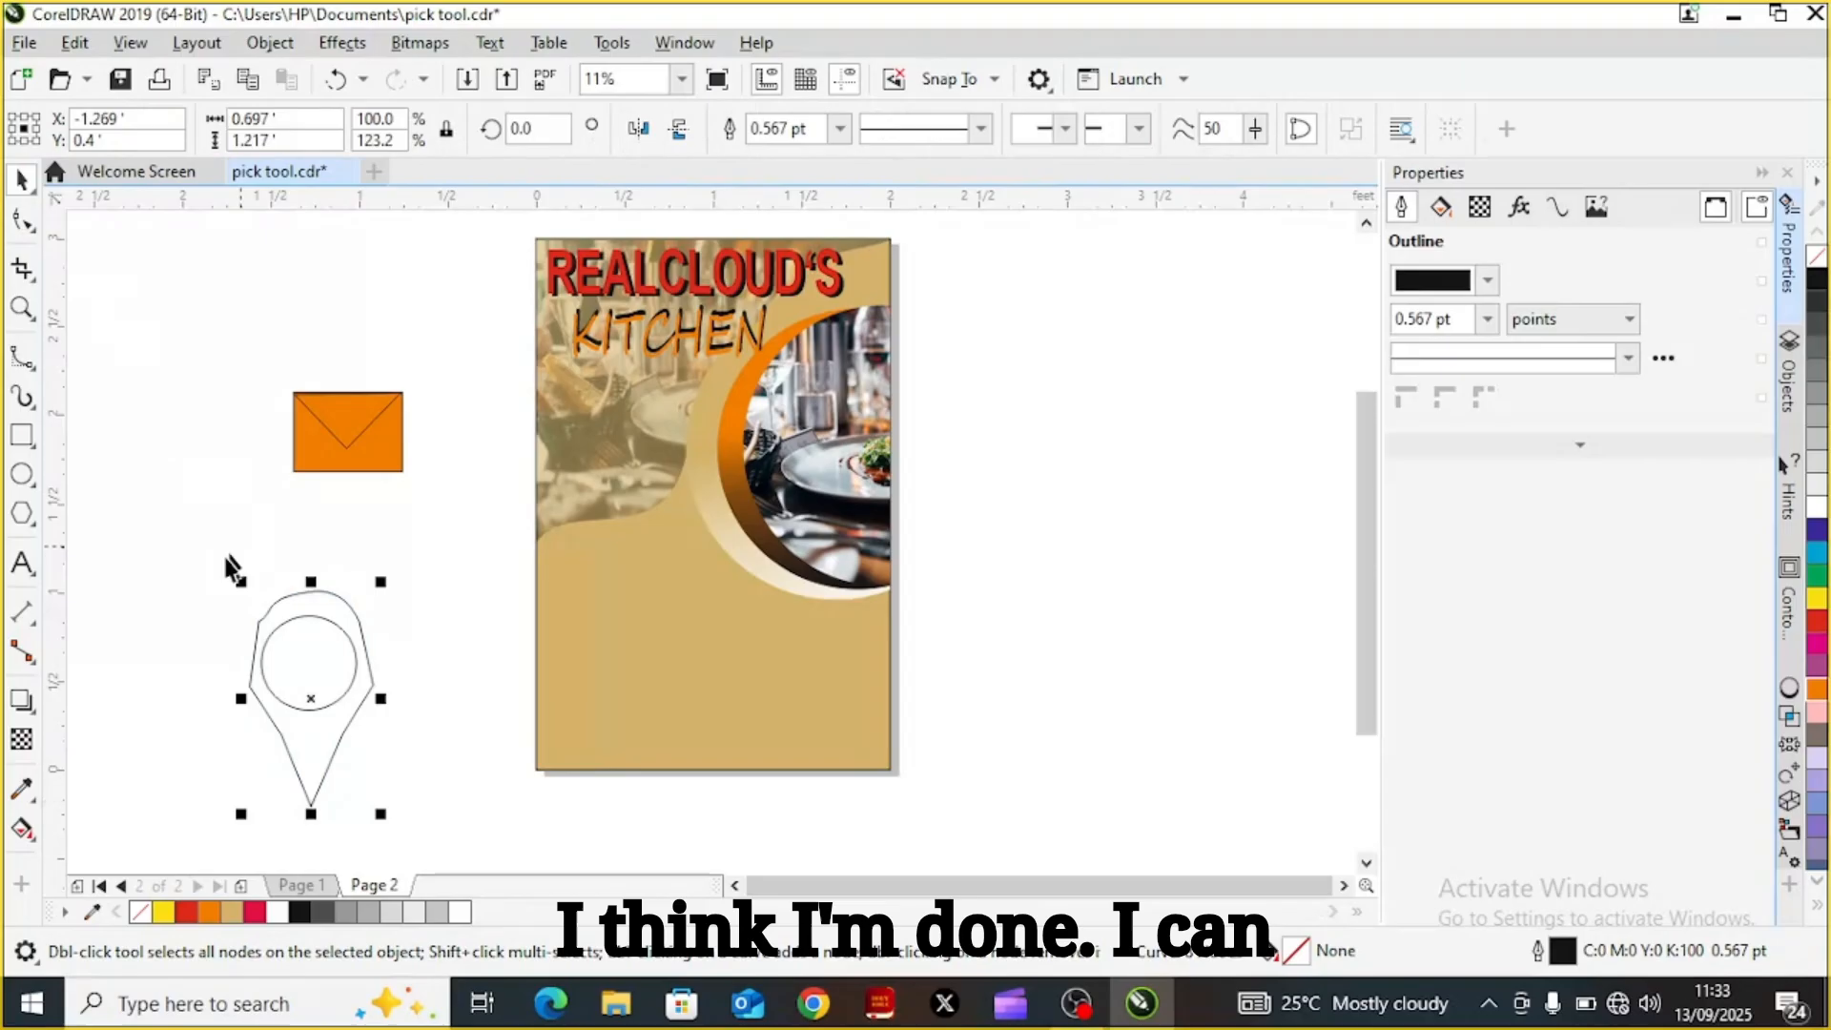
Group the pin outline with its inner circle and ungroup them again
left_click_drag(192, 557, 452, 778)
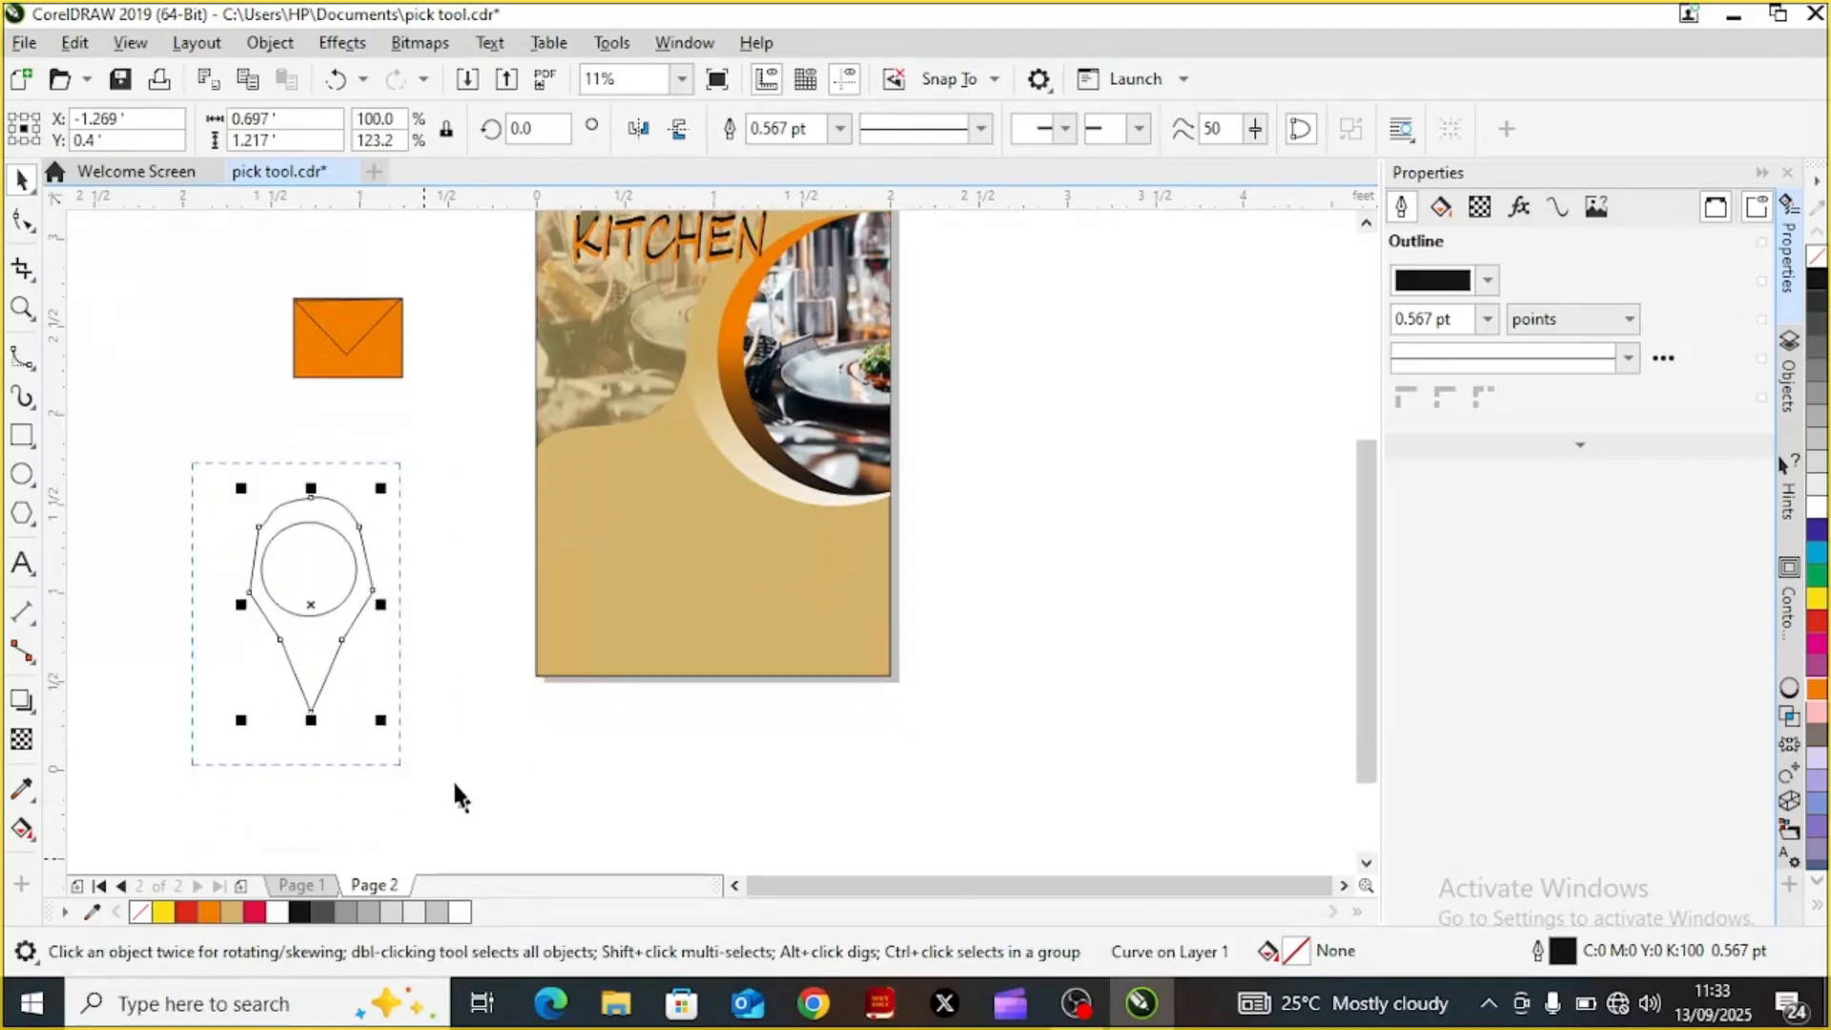
right_click(318, 593)
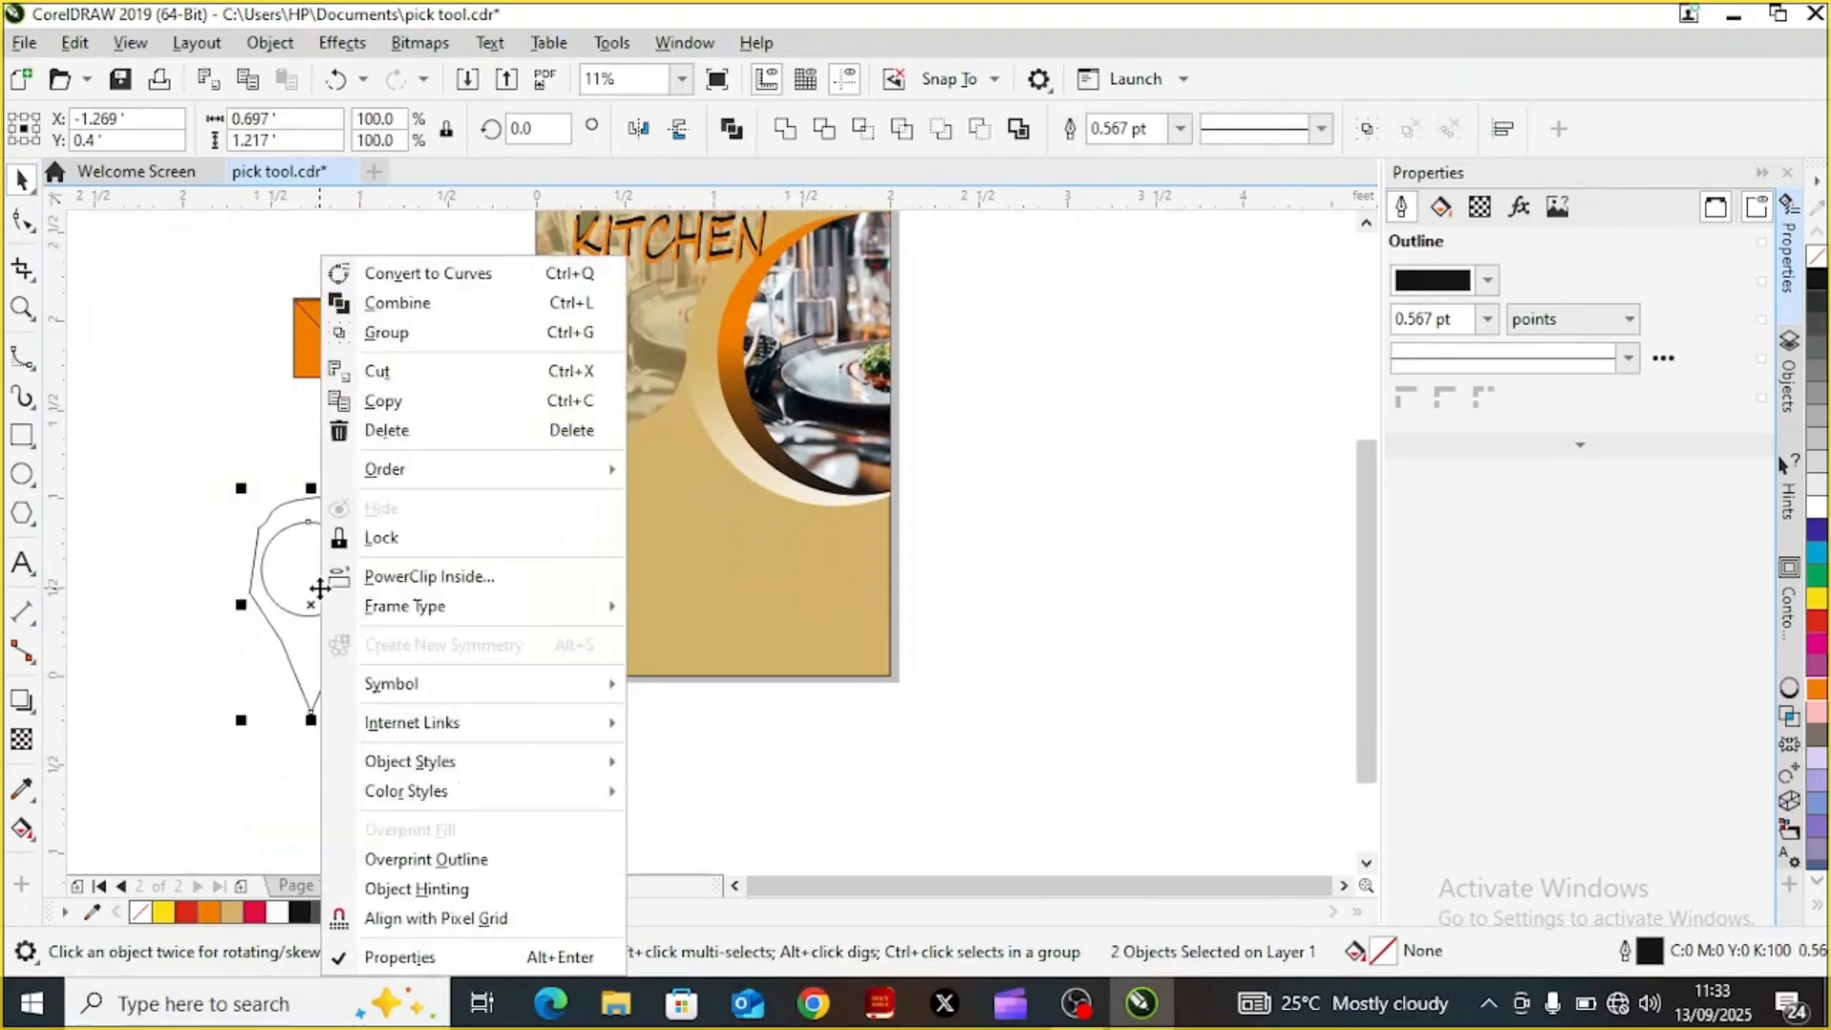
left_click(431, 334)
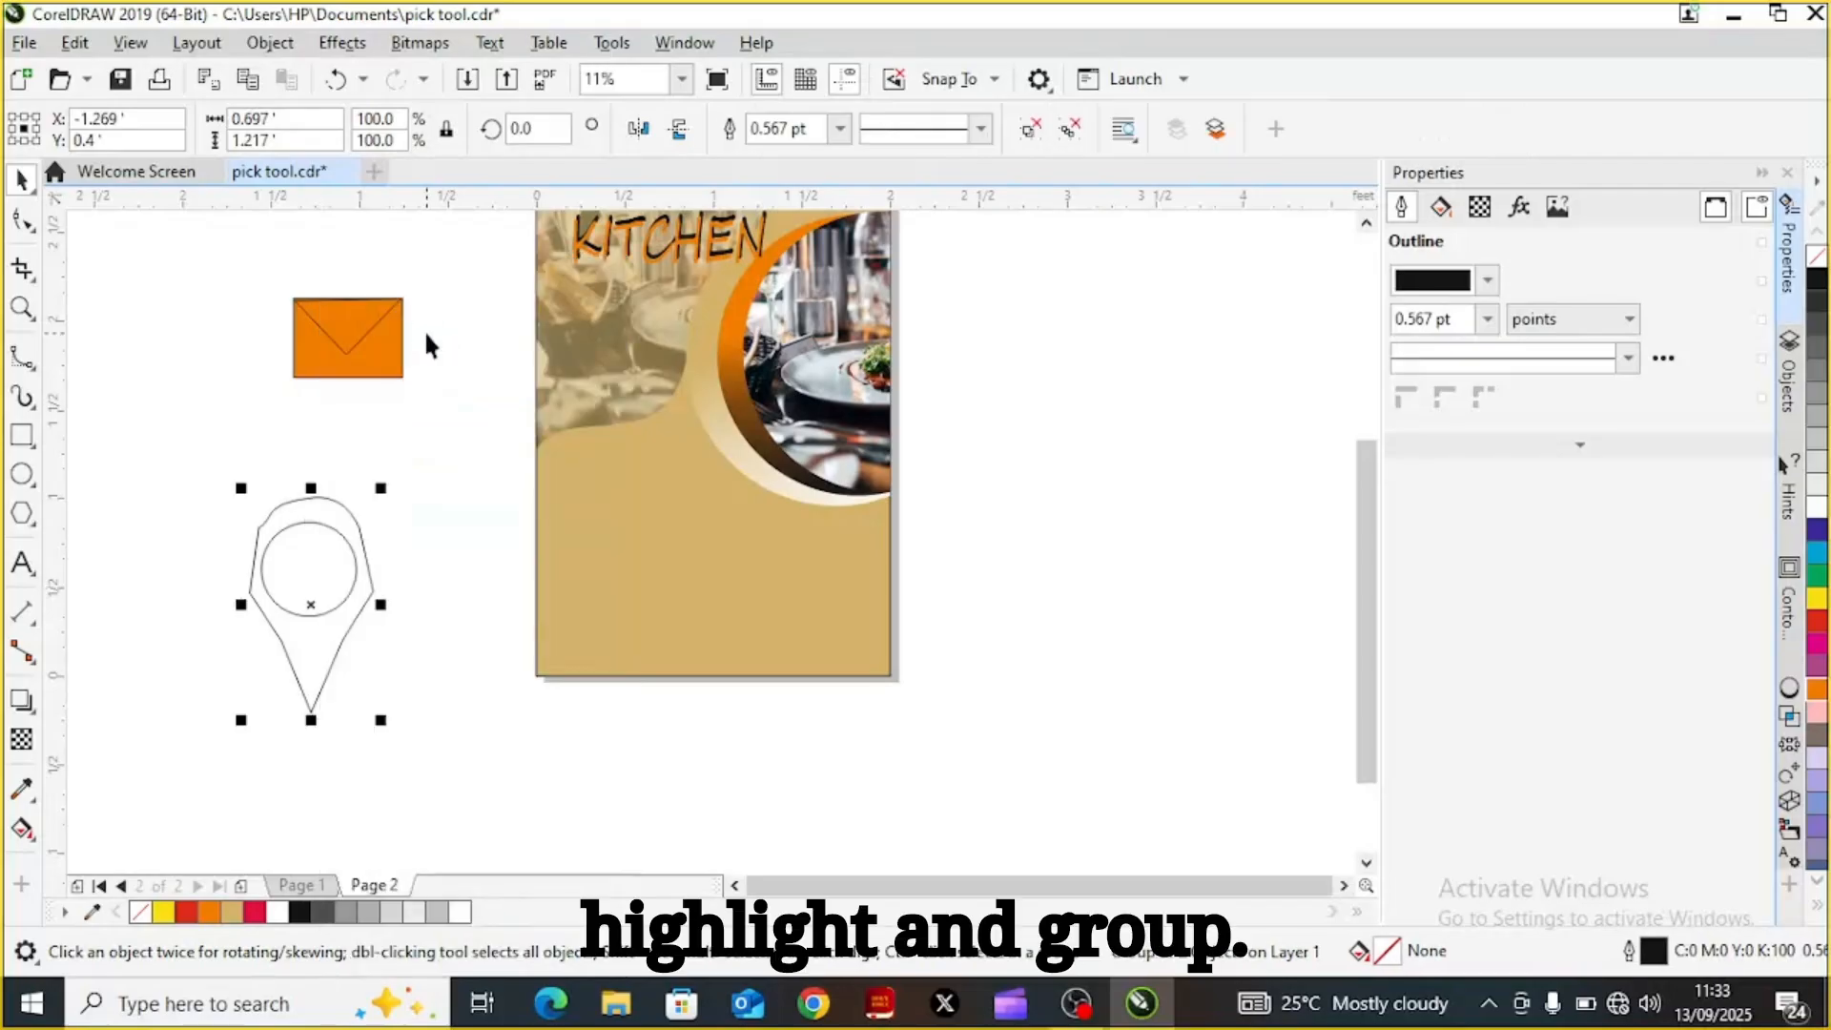
right_click(324, 616)
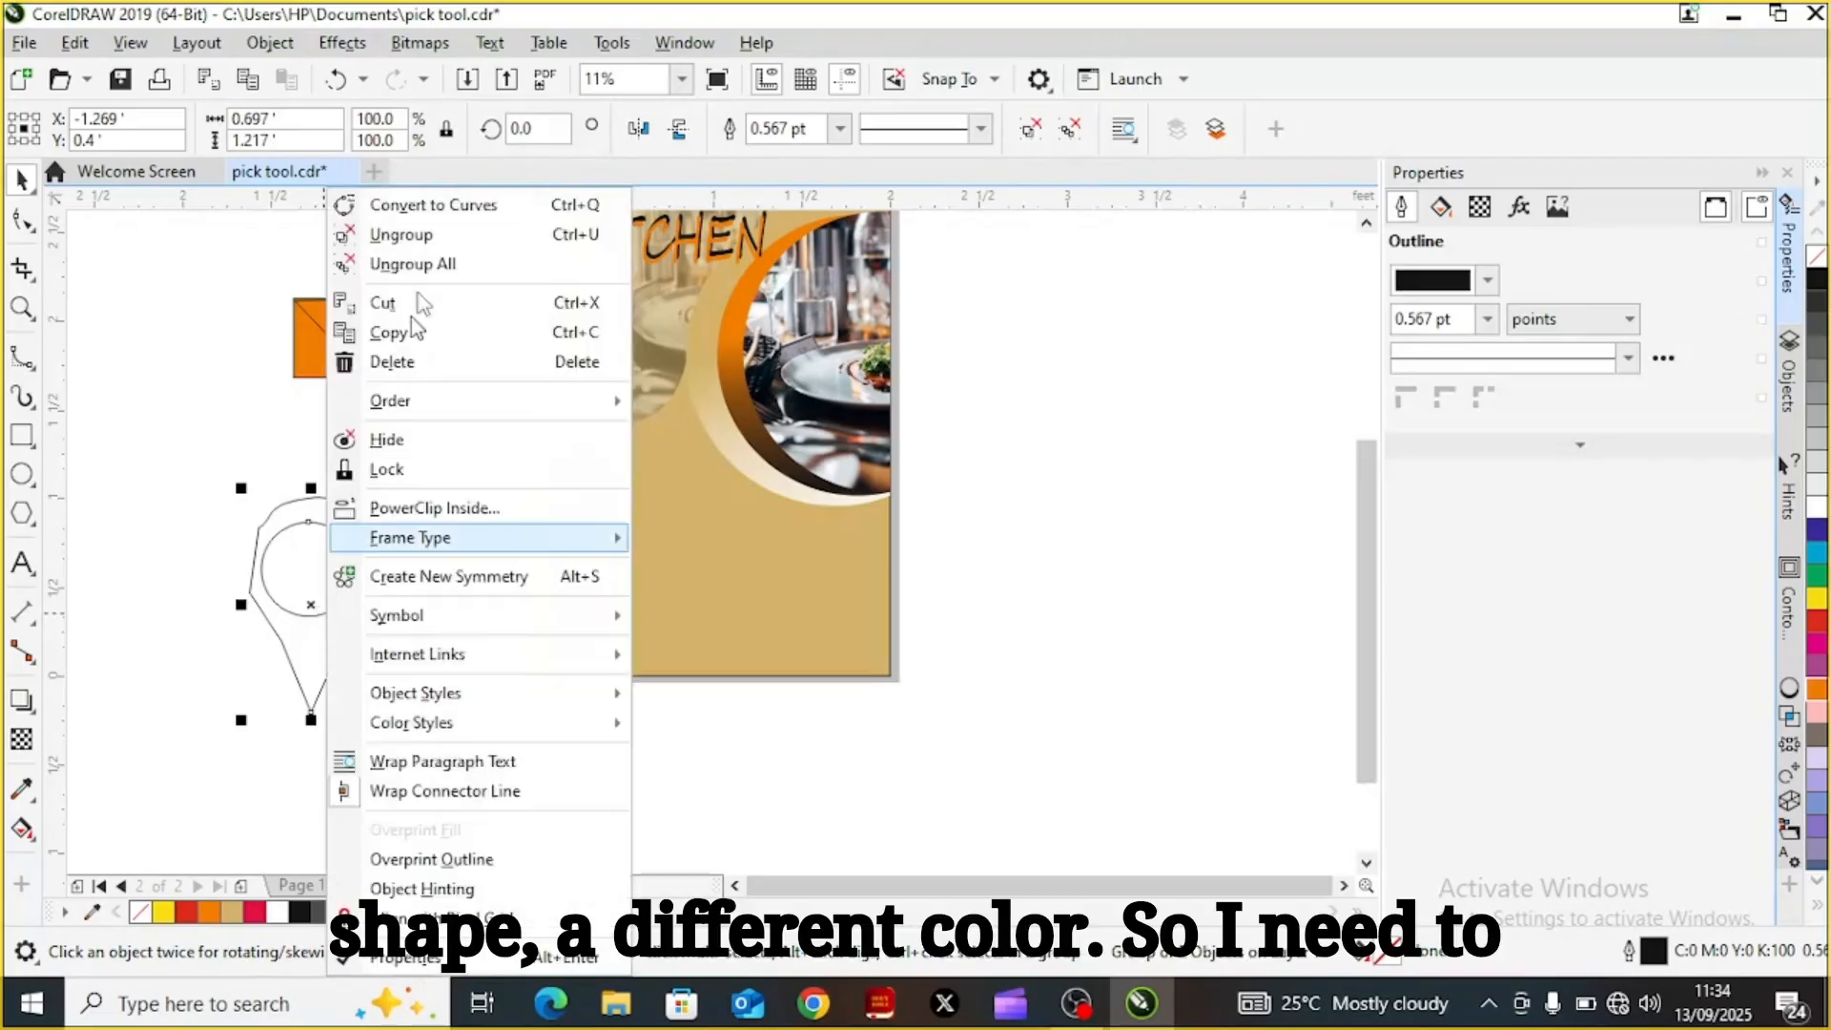
left_click(450, 262)
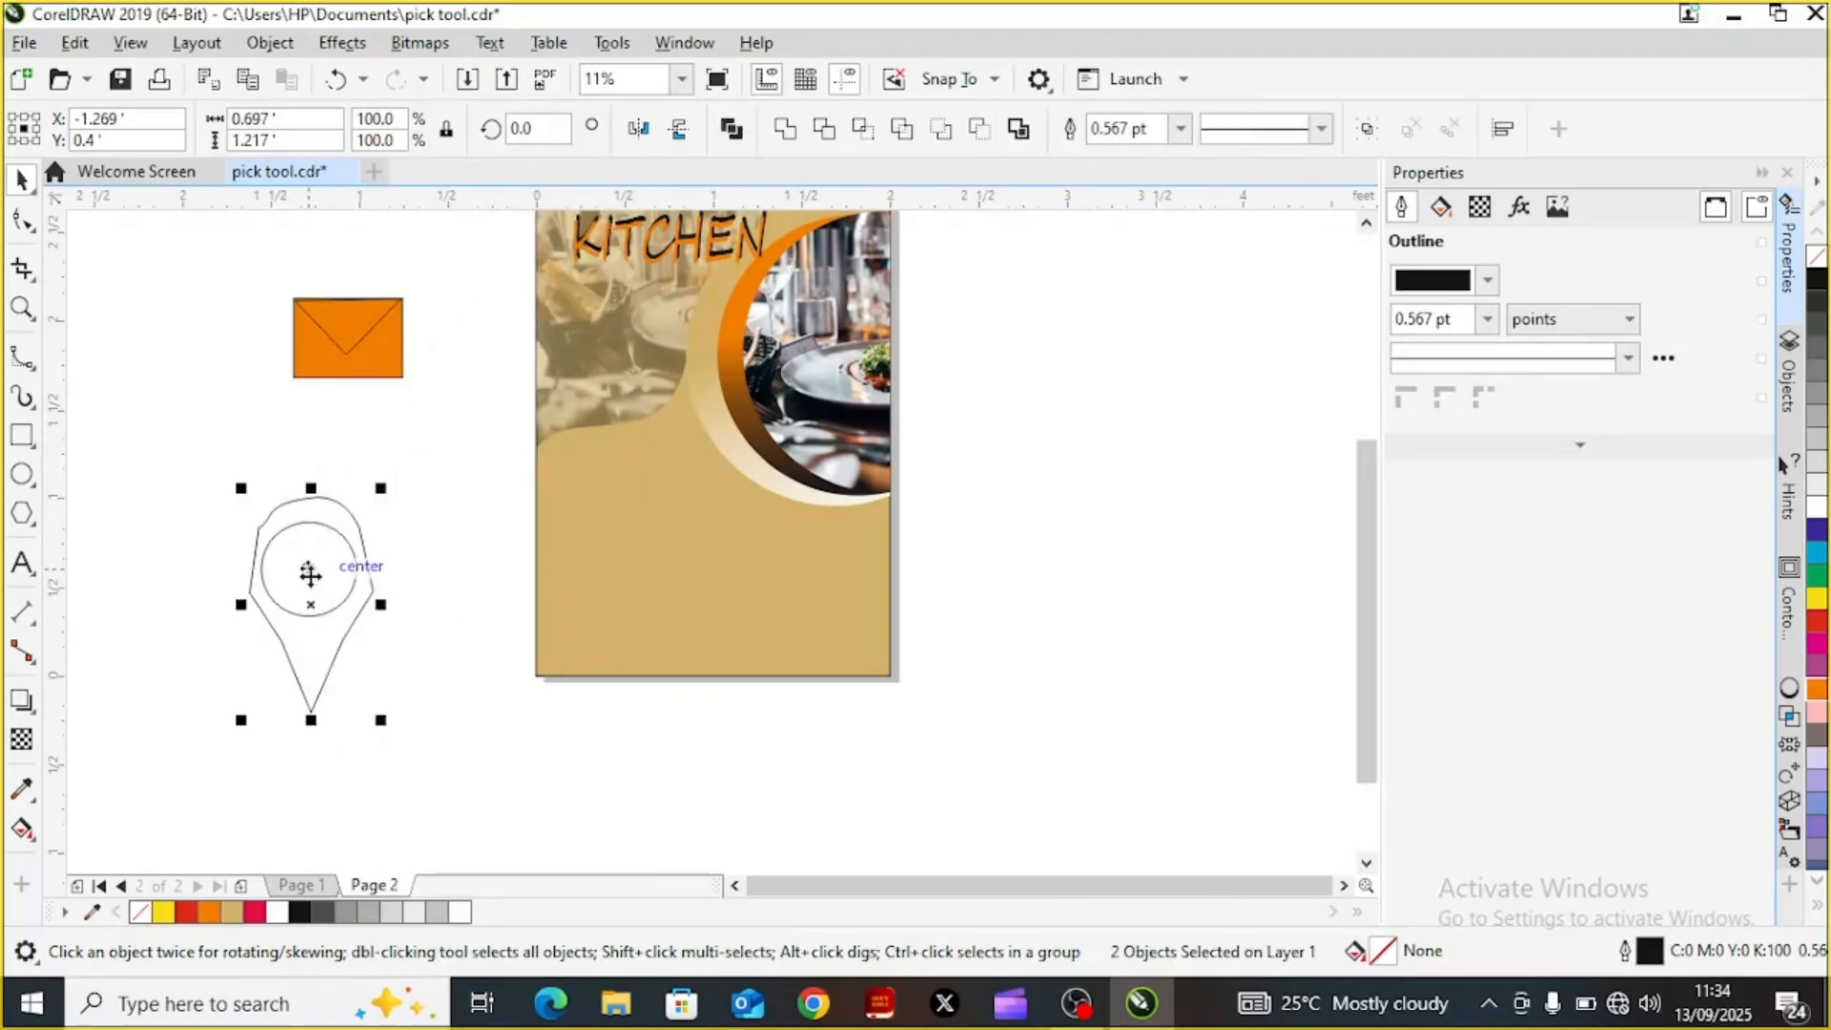
left_click(524, 824)
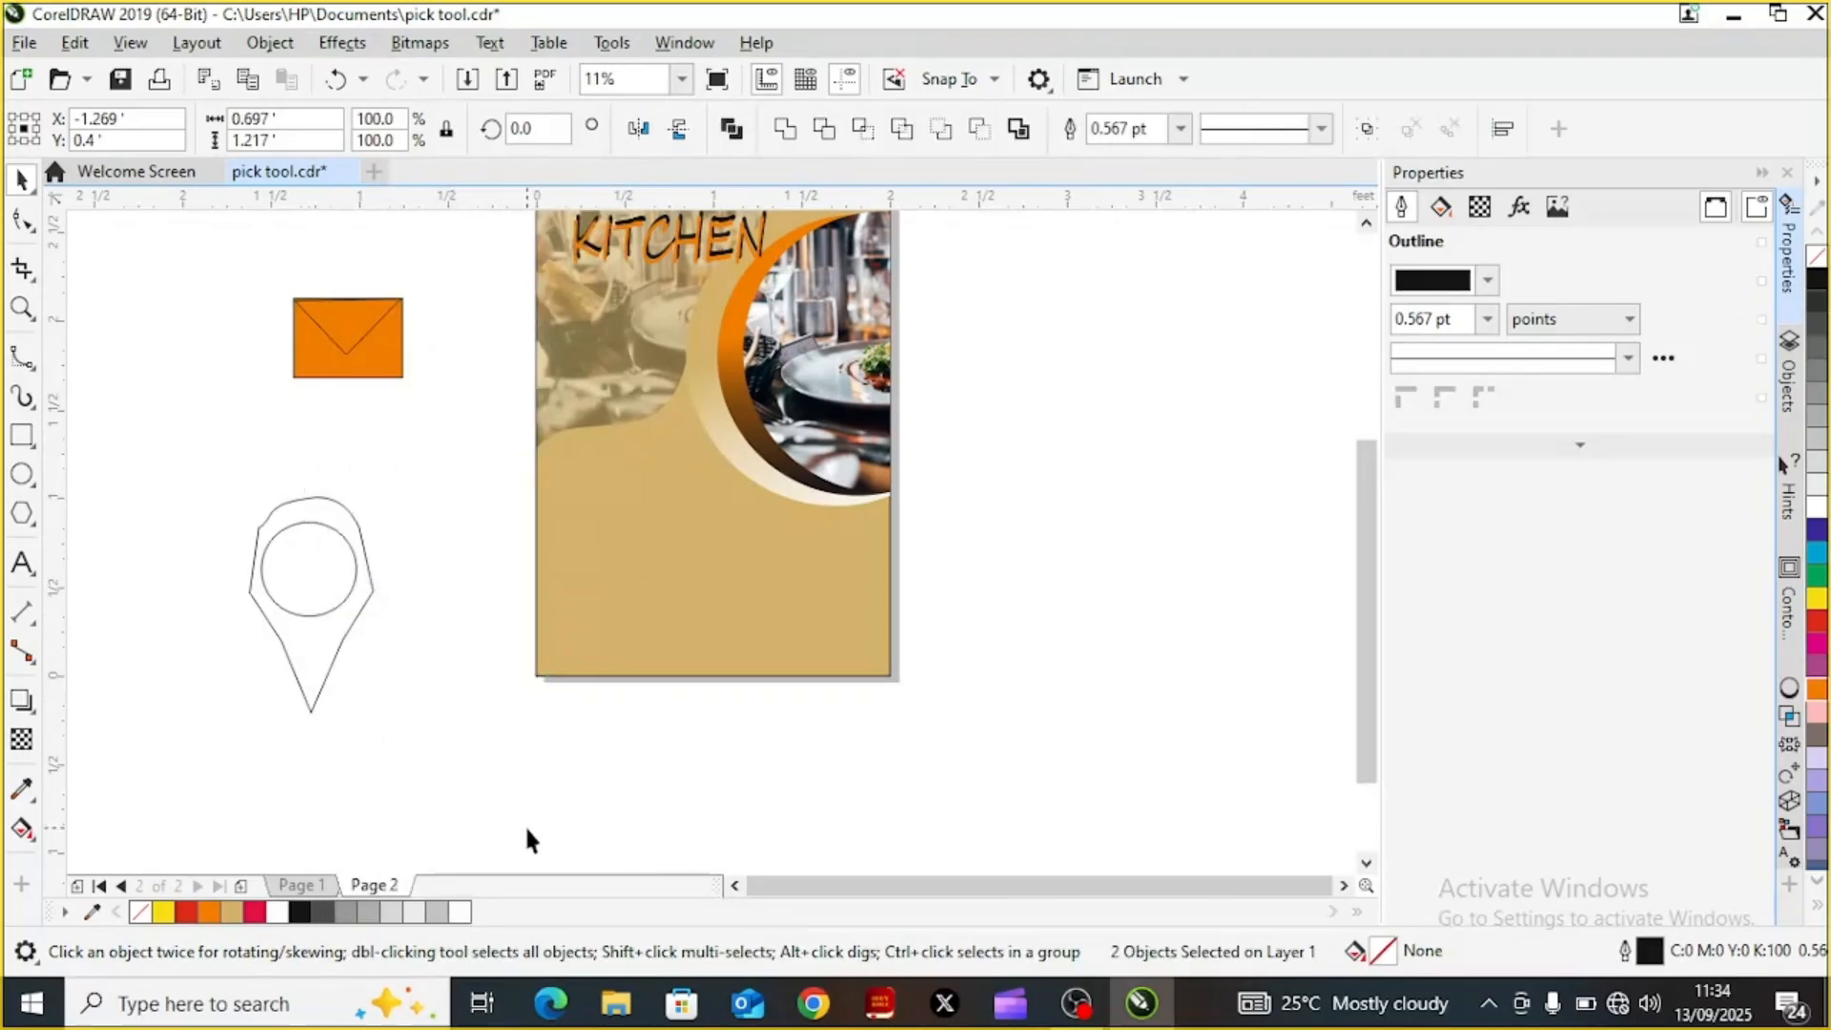
Fill the inner circle with Gold and the pin outline with orange
left_click(317, 577)
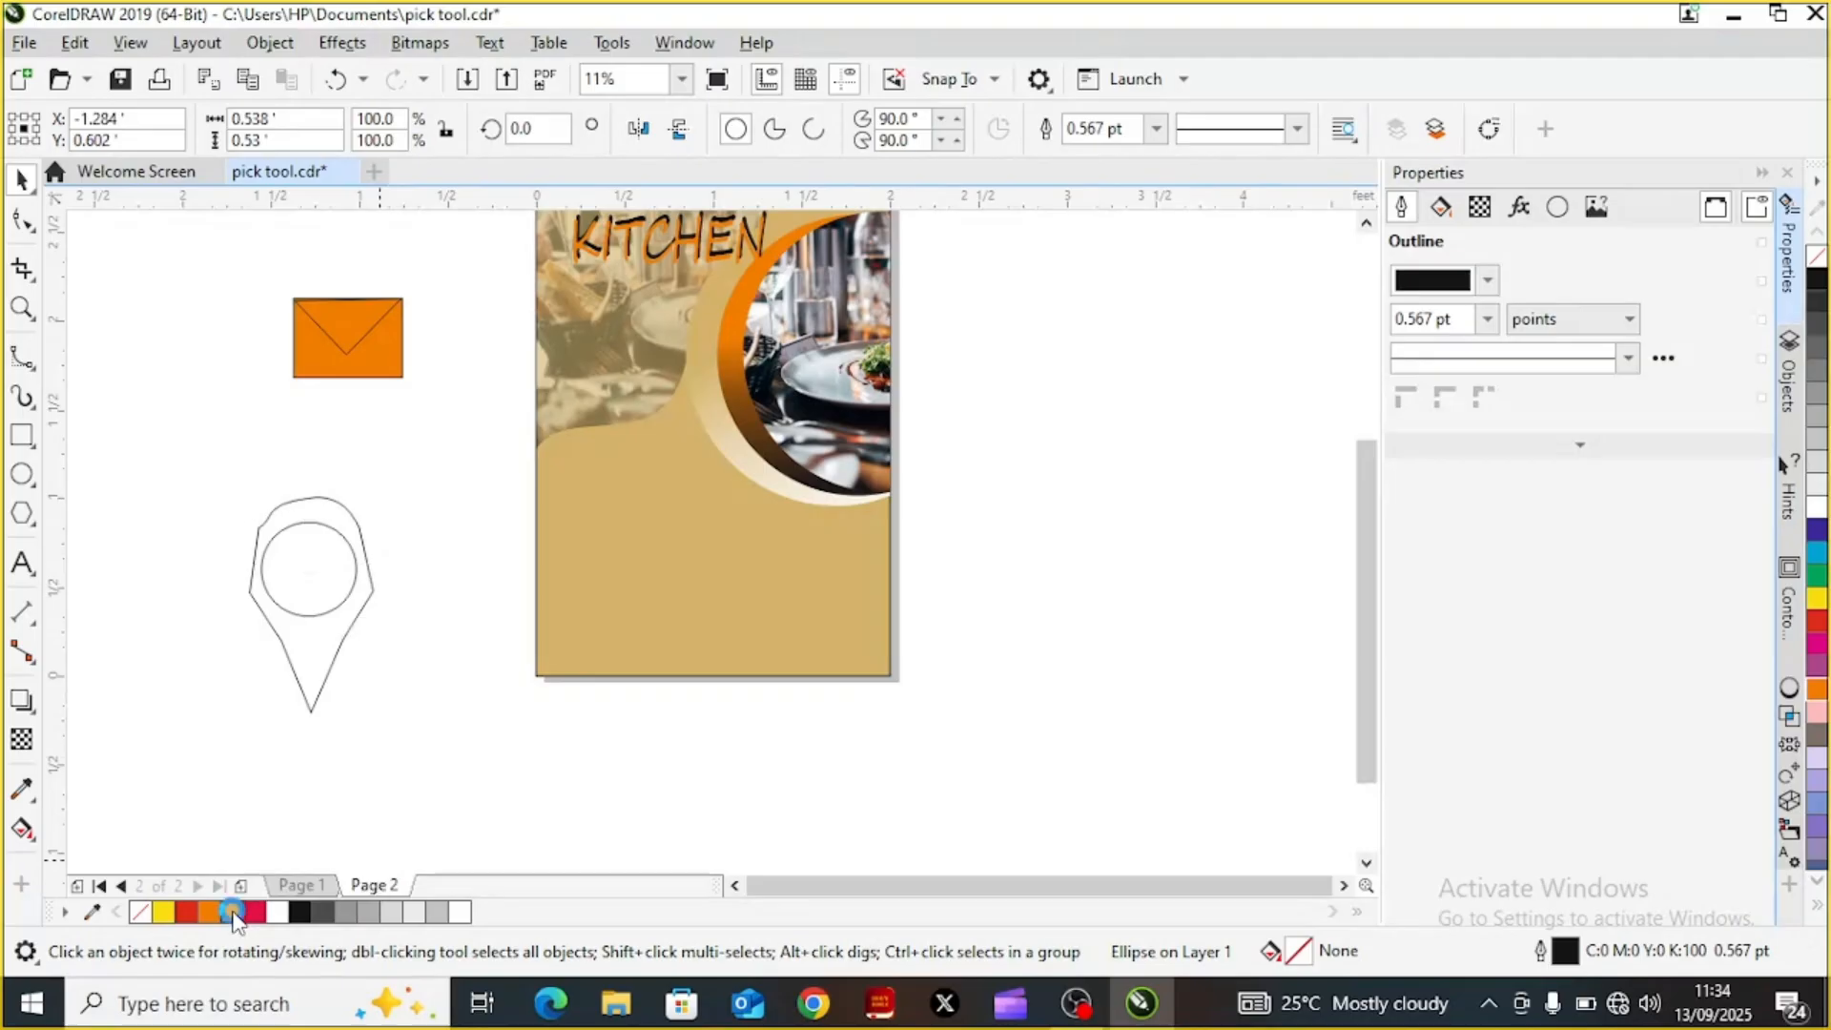
left_click(234, 913)
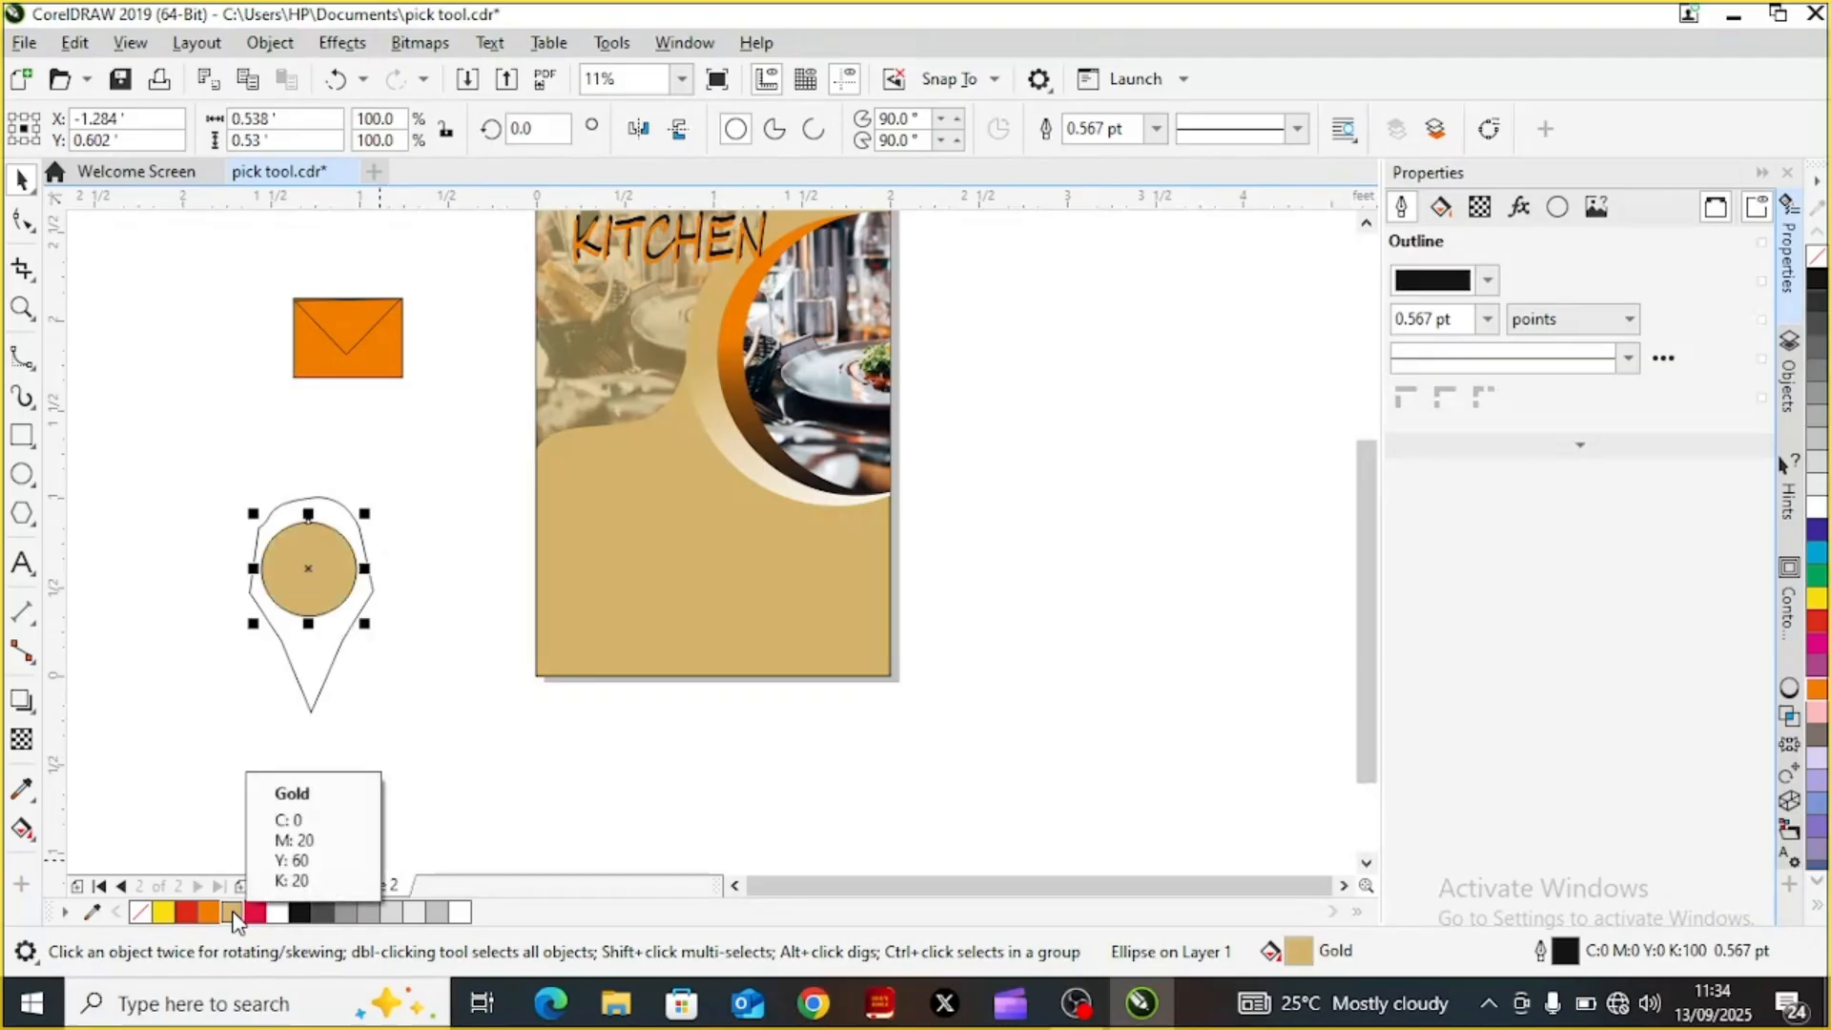
left_click(314, 672)
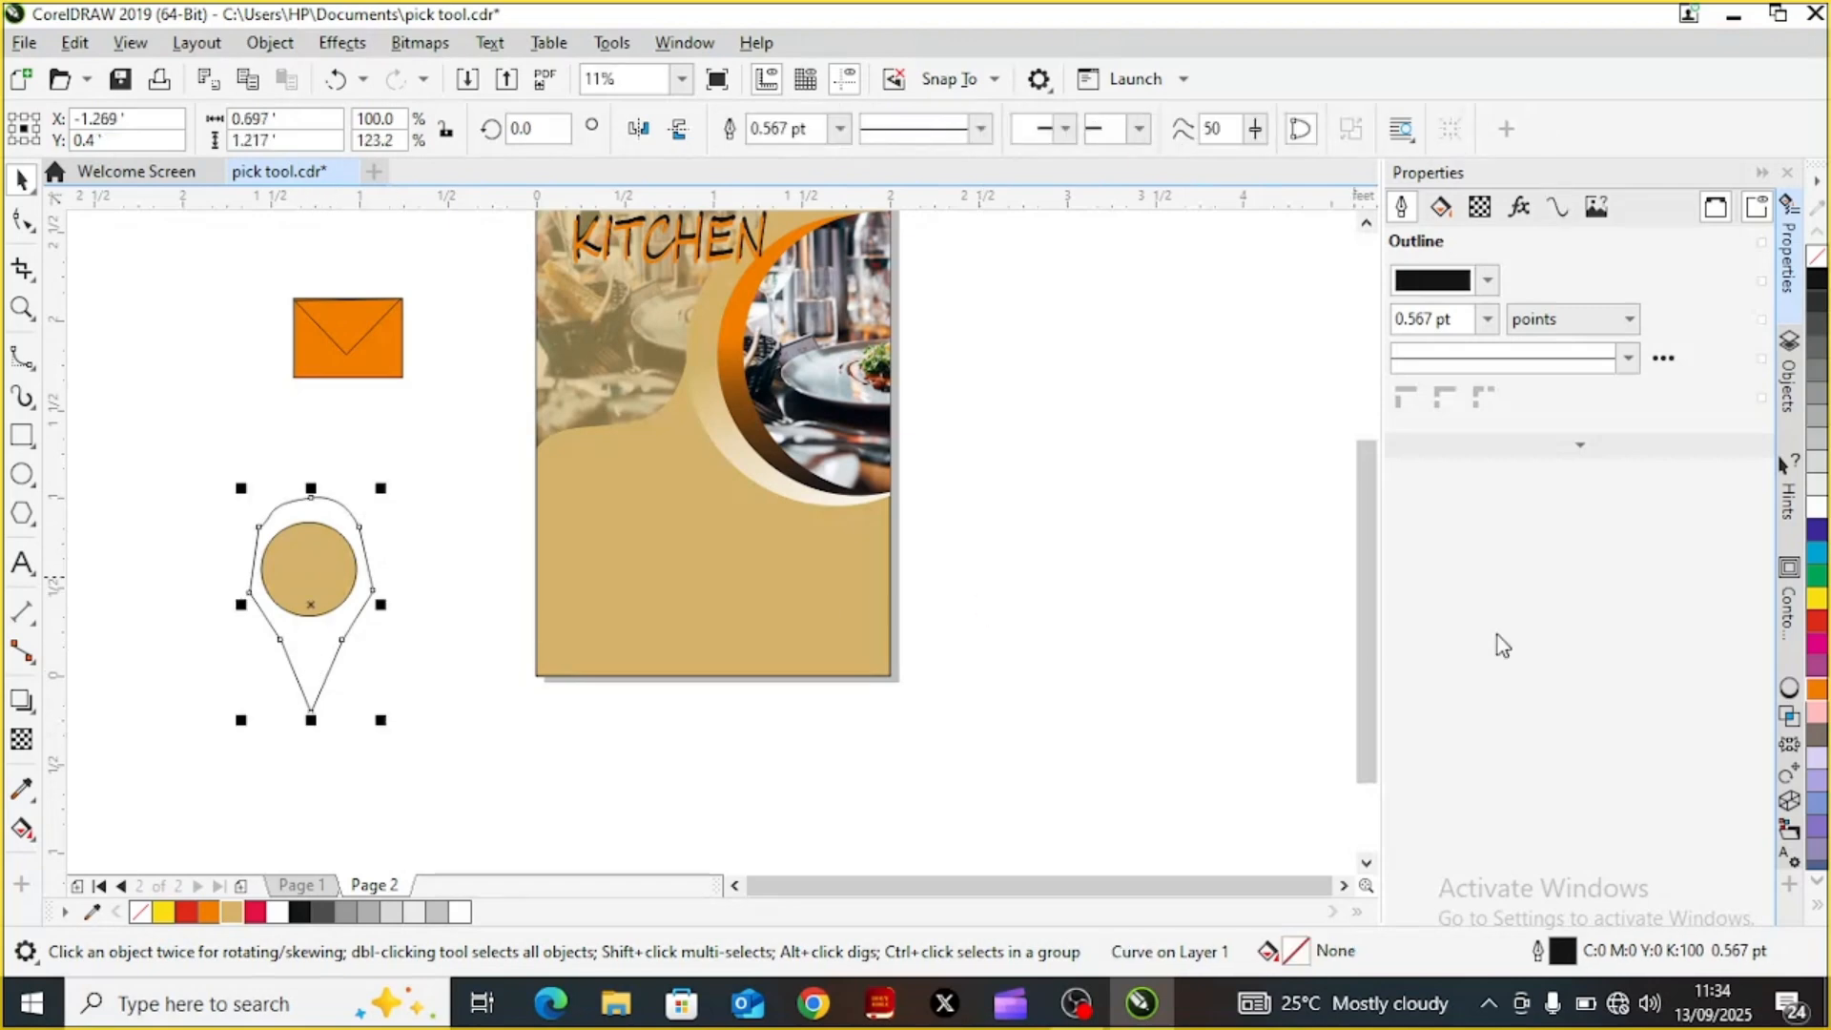
left_click(1819, 704)
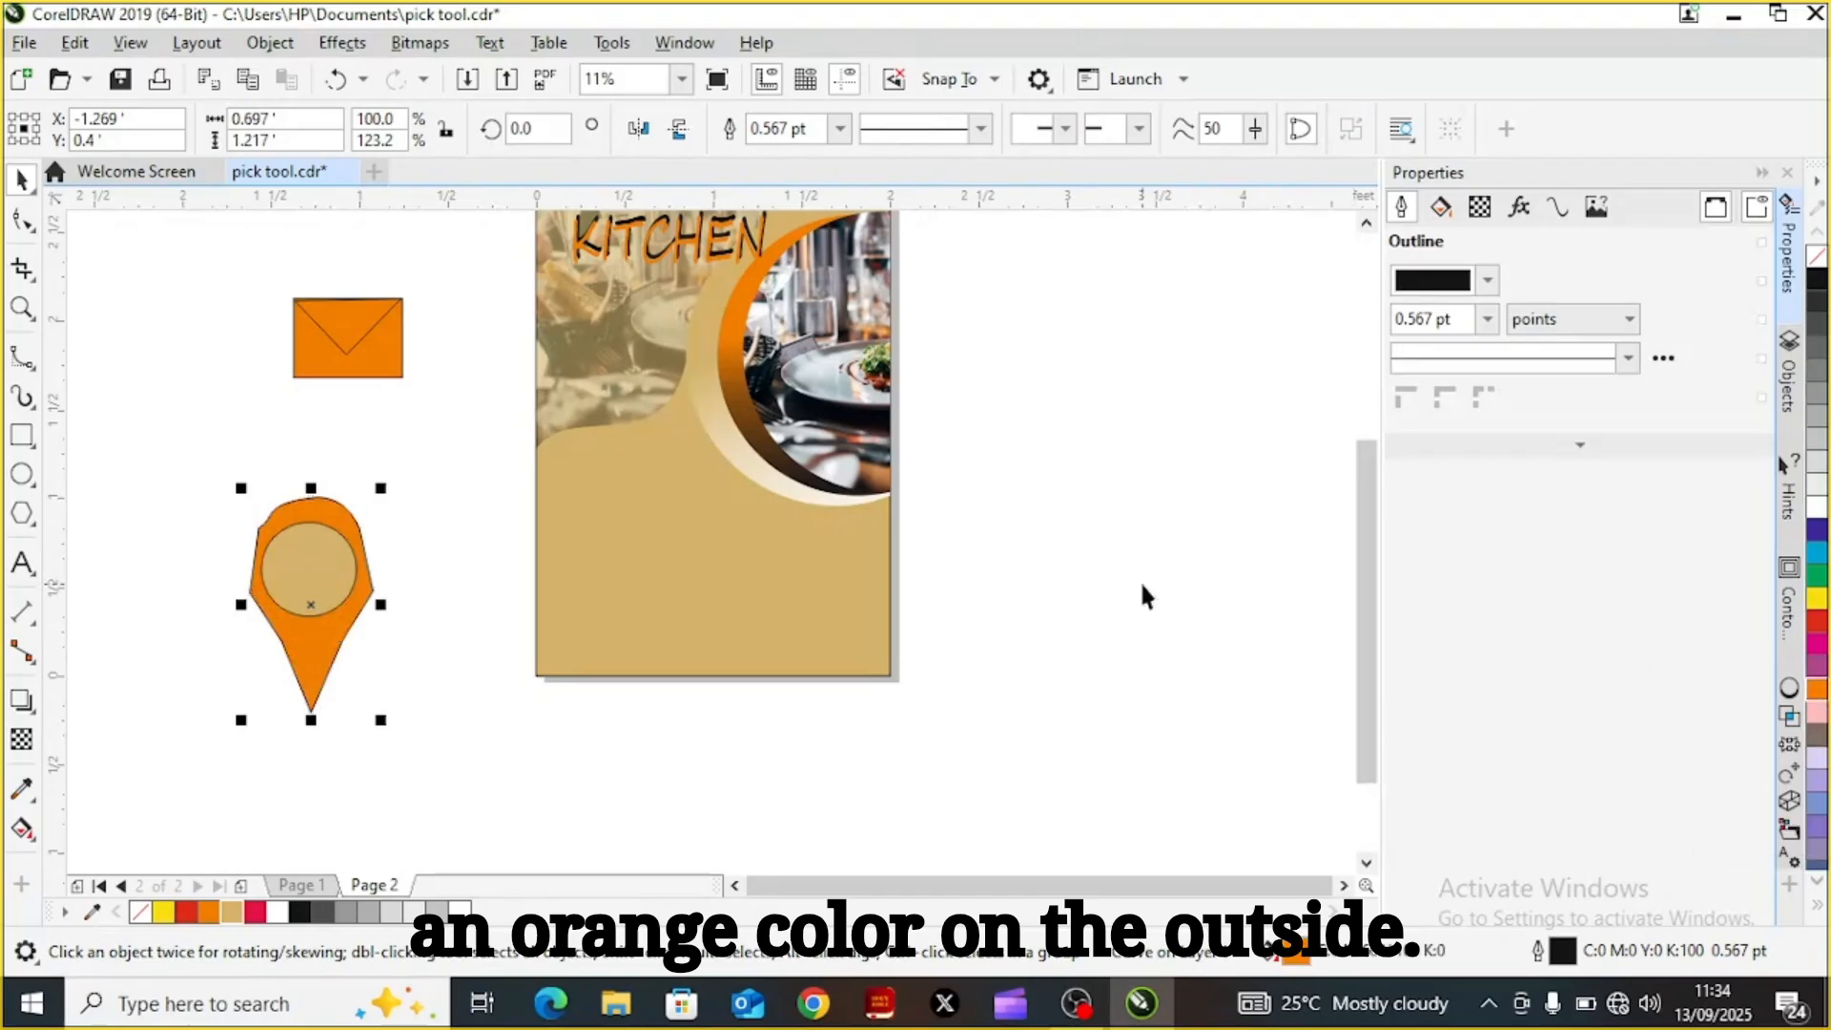
Group the orange pin shape with its gold circle
left_click_drag(182, 467, 446, 742)
left_click(291, 584, "shift")
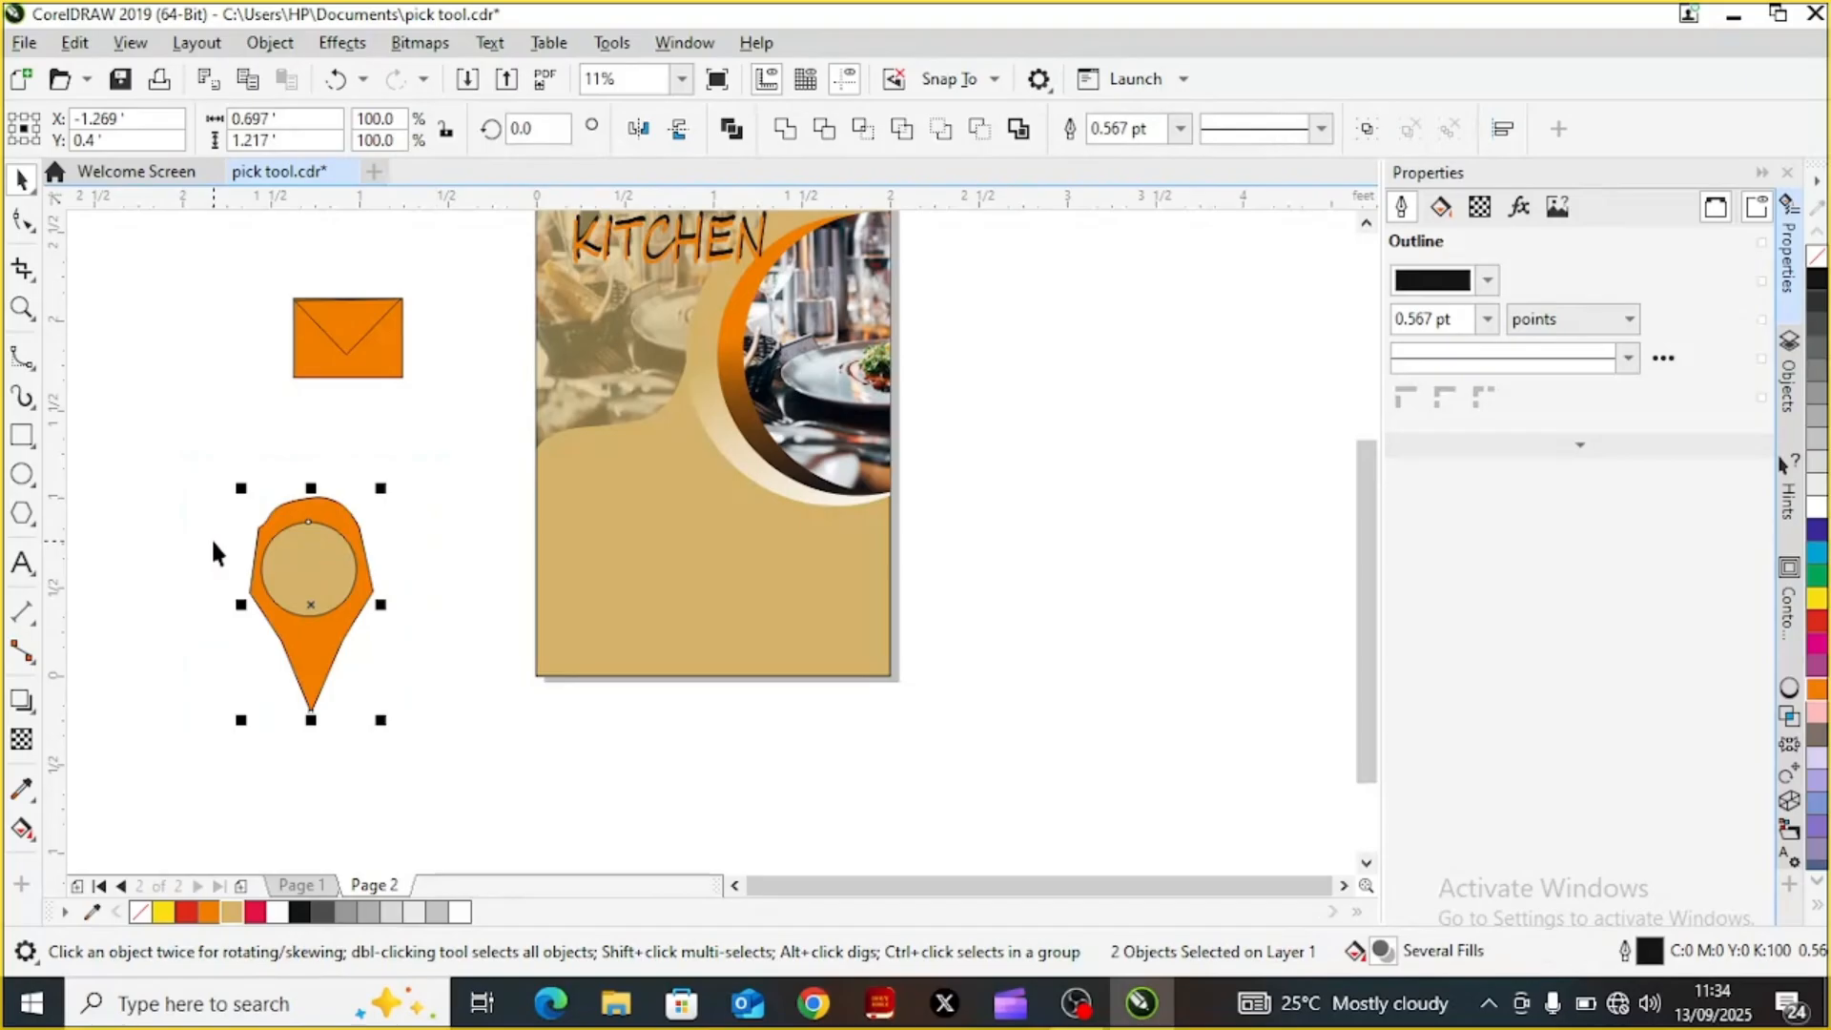
right_click(238, 566)
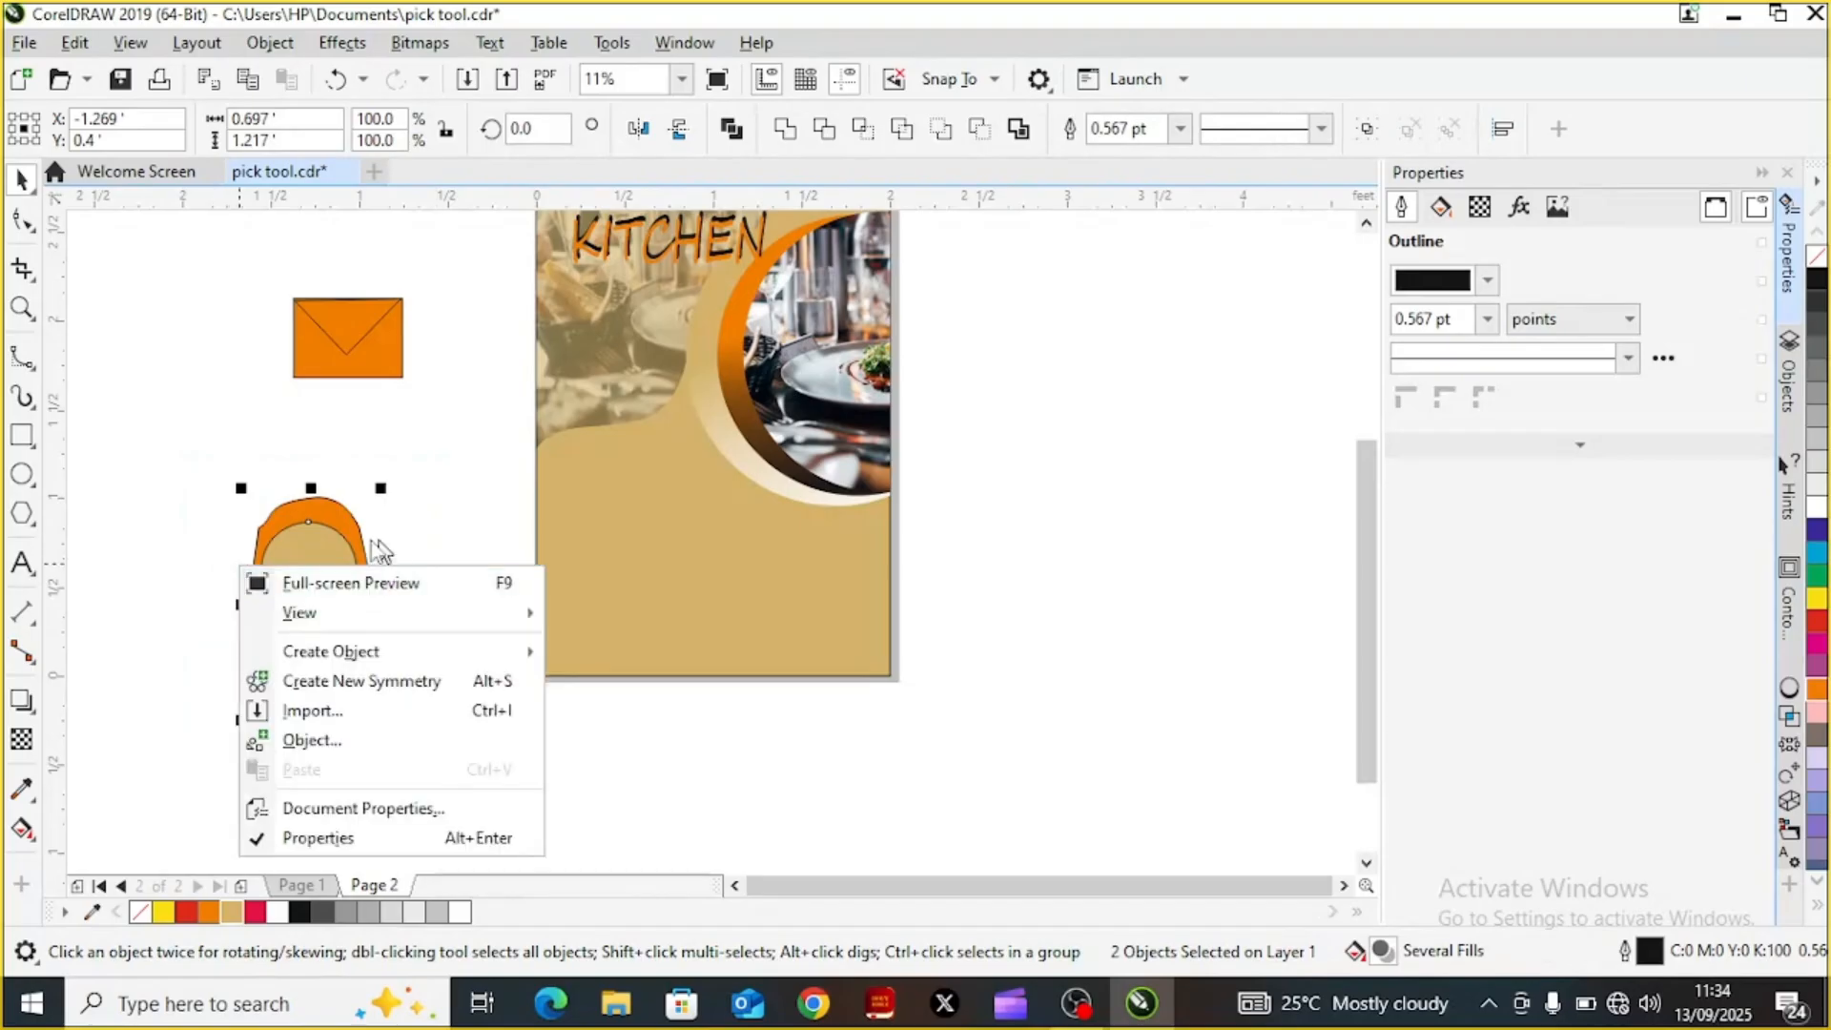
right_click(307, 537)
right_click(307, 535)
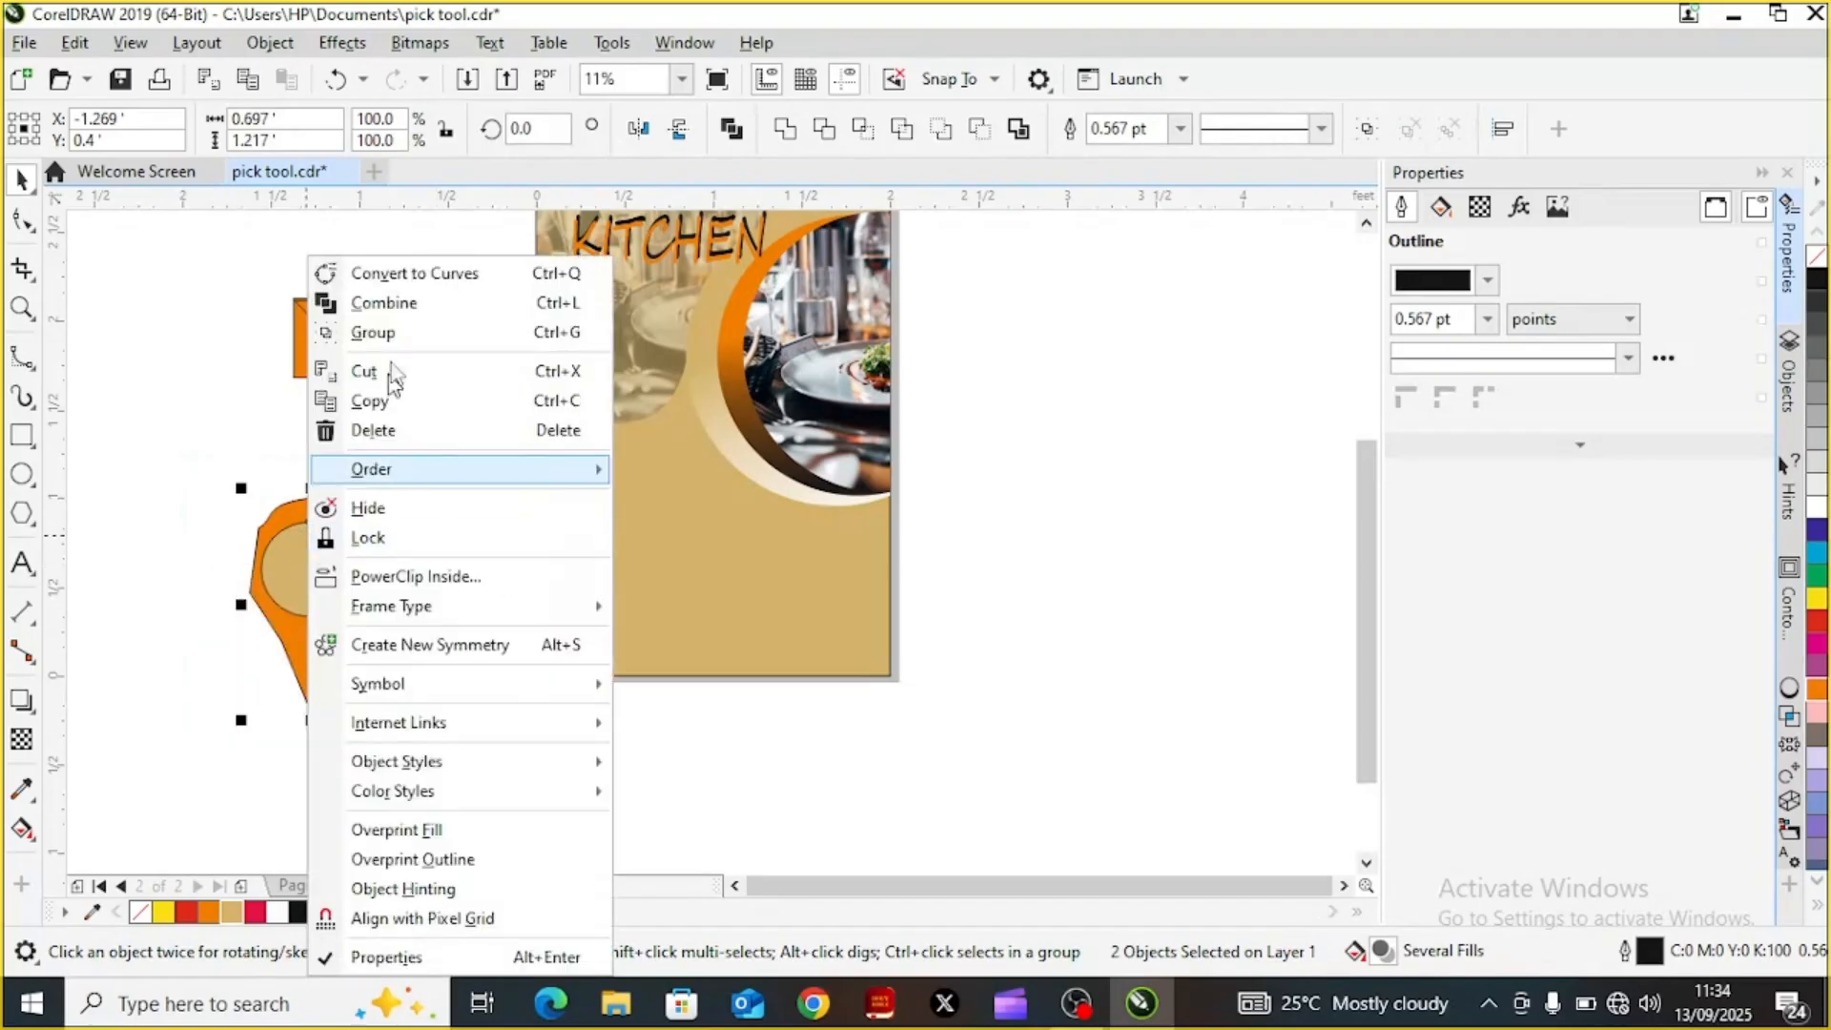
left_click(397, 334)
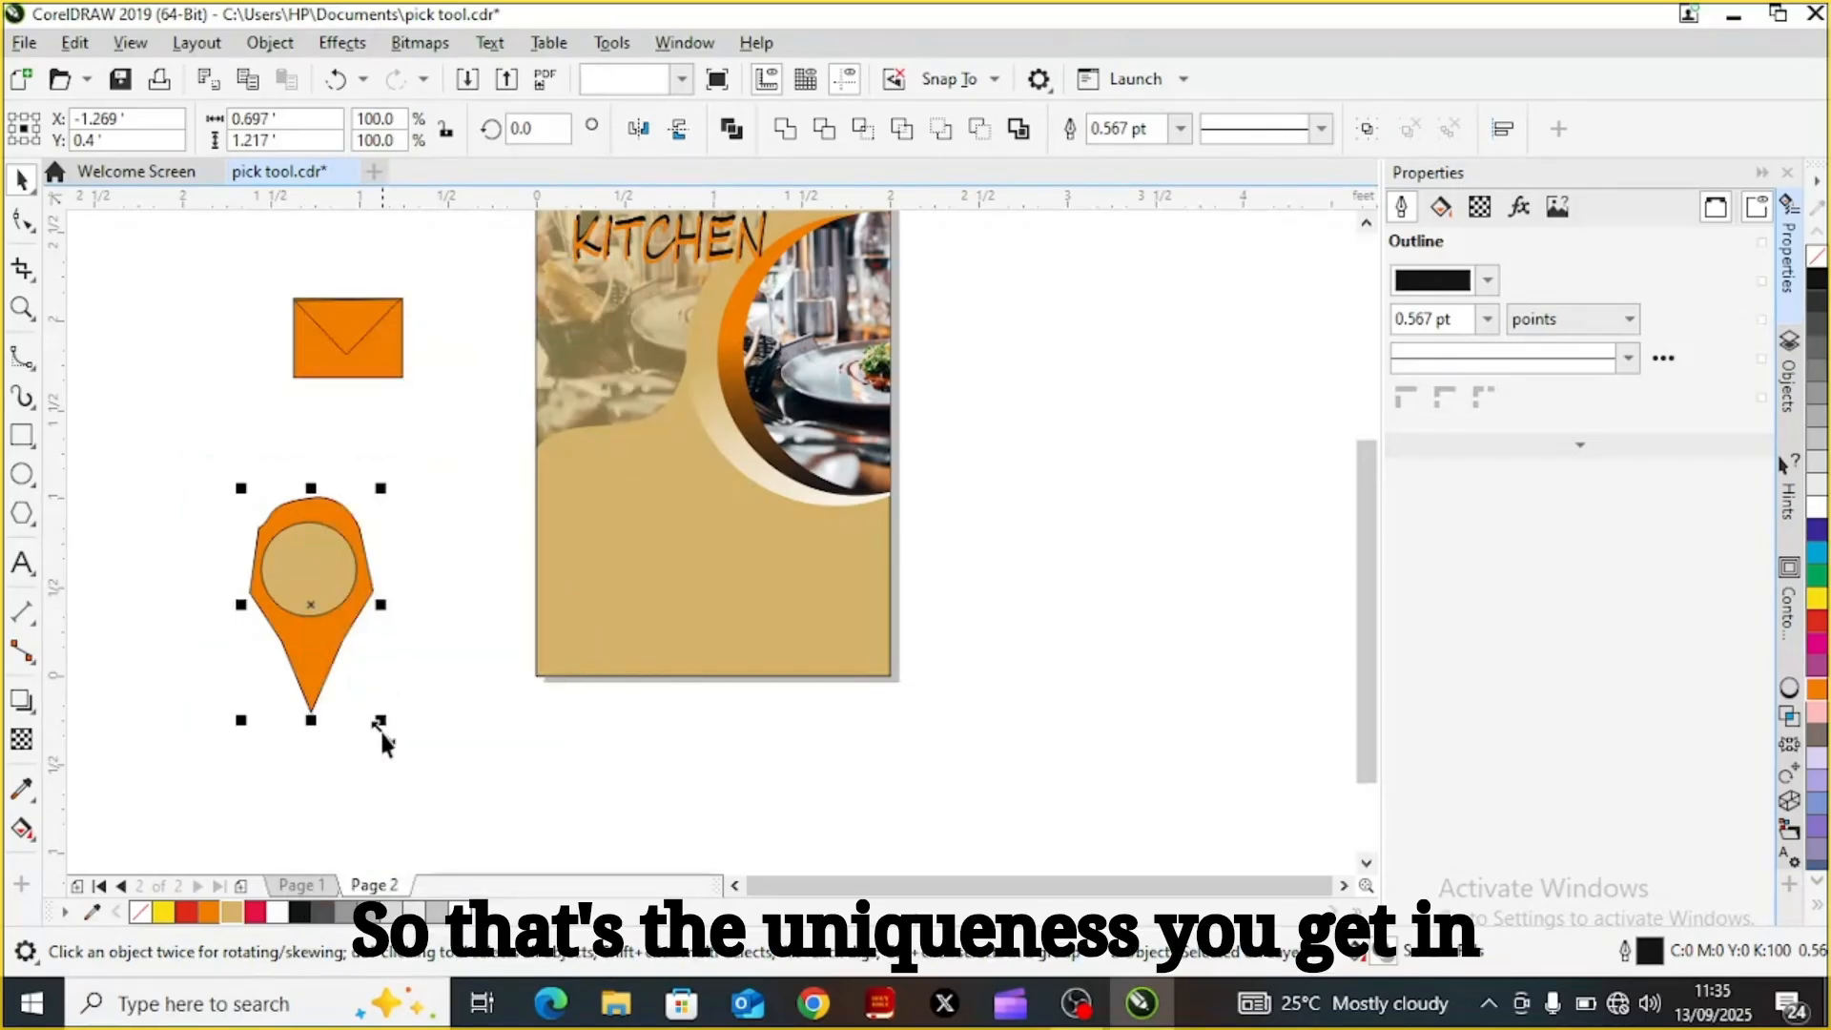
Scale the pin group to 44% and place it just below the envelope, and scale the envelope to 76%
left_click_drag(380, 721, 319, 605)
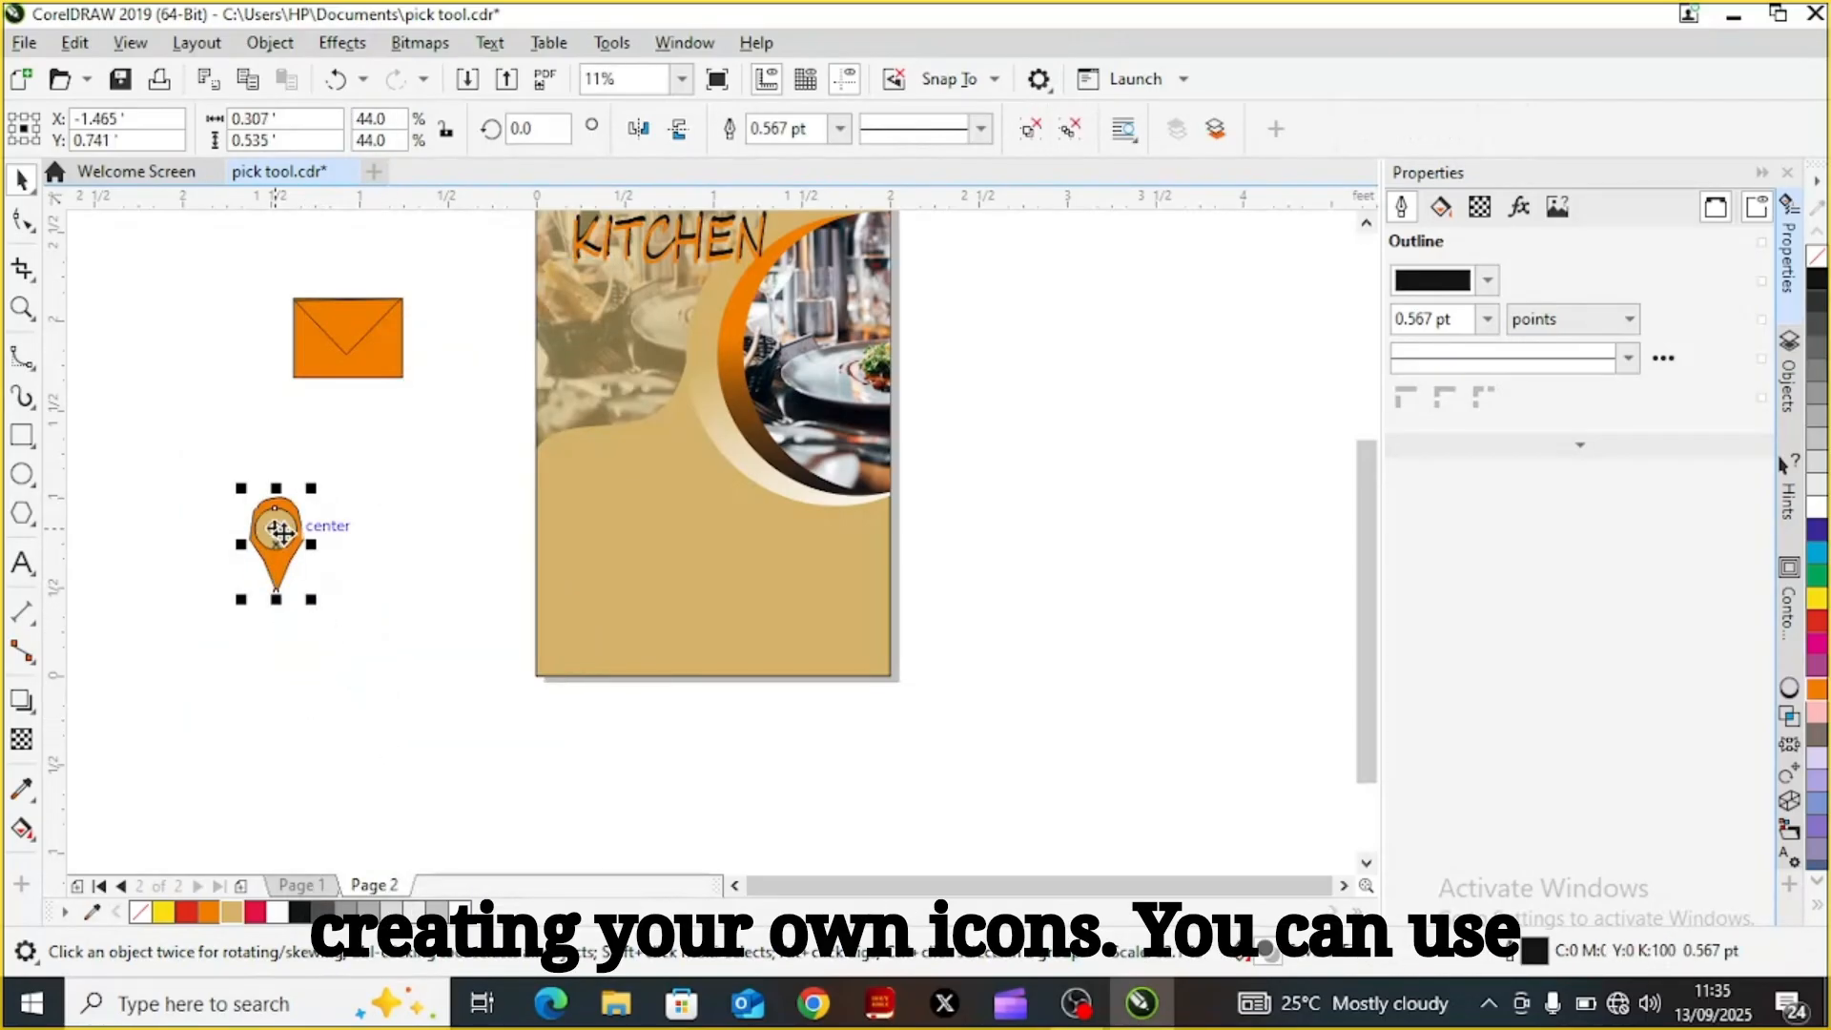
left_click_drag(313, 507, 360, 446)
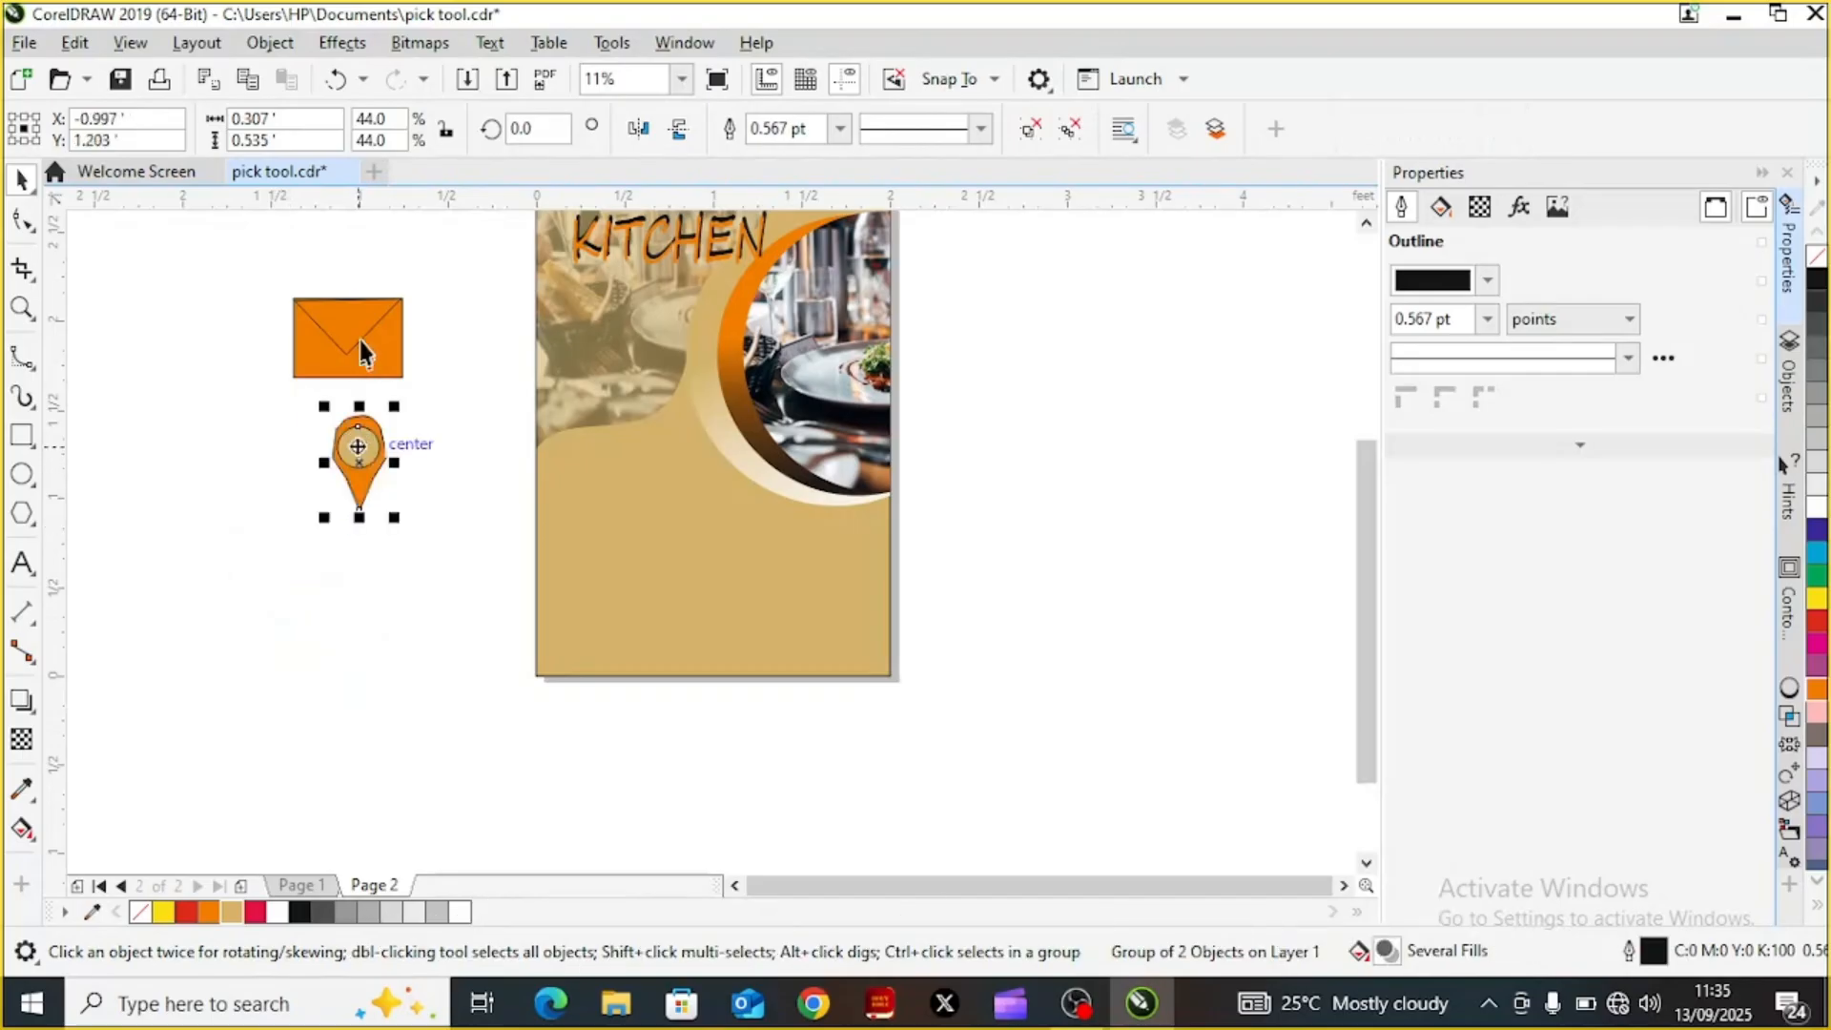
left_click(357, 334)
left_click_drag(405, 378, 361, 354)
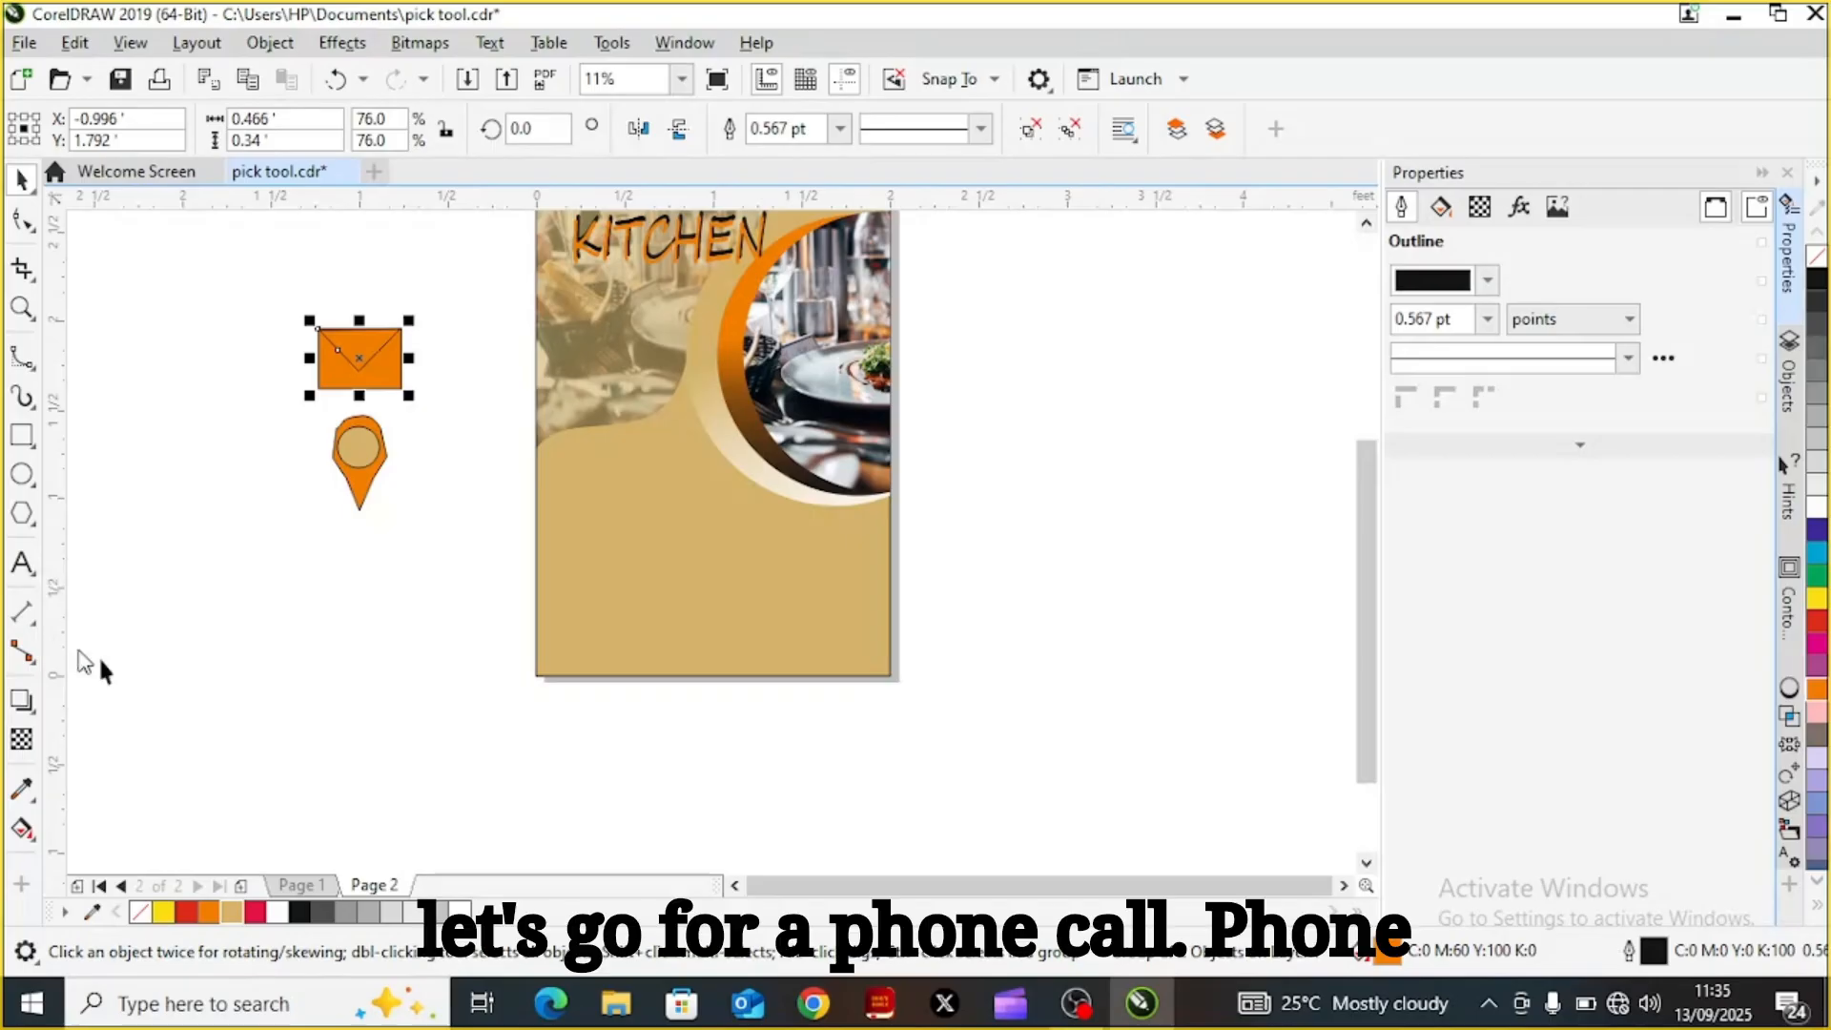
Draw a closed curved phone handset outline about 0.74 by 0.75 ft below the location pin with the B-Spline tool
left_click(32, 662)
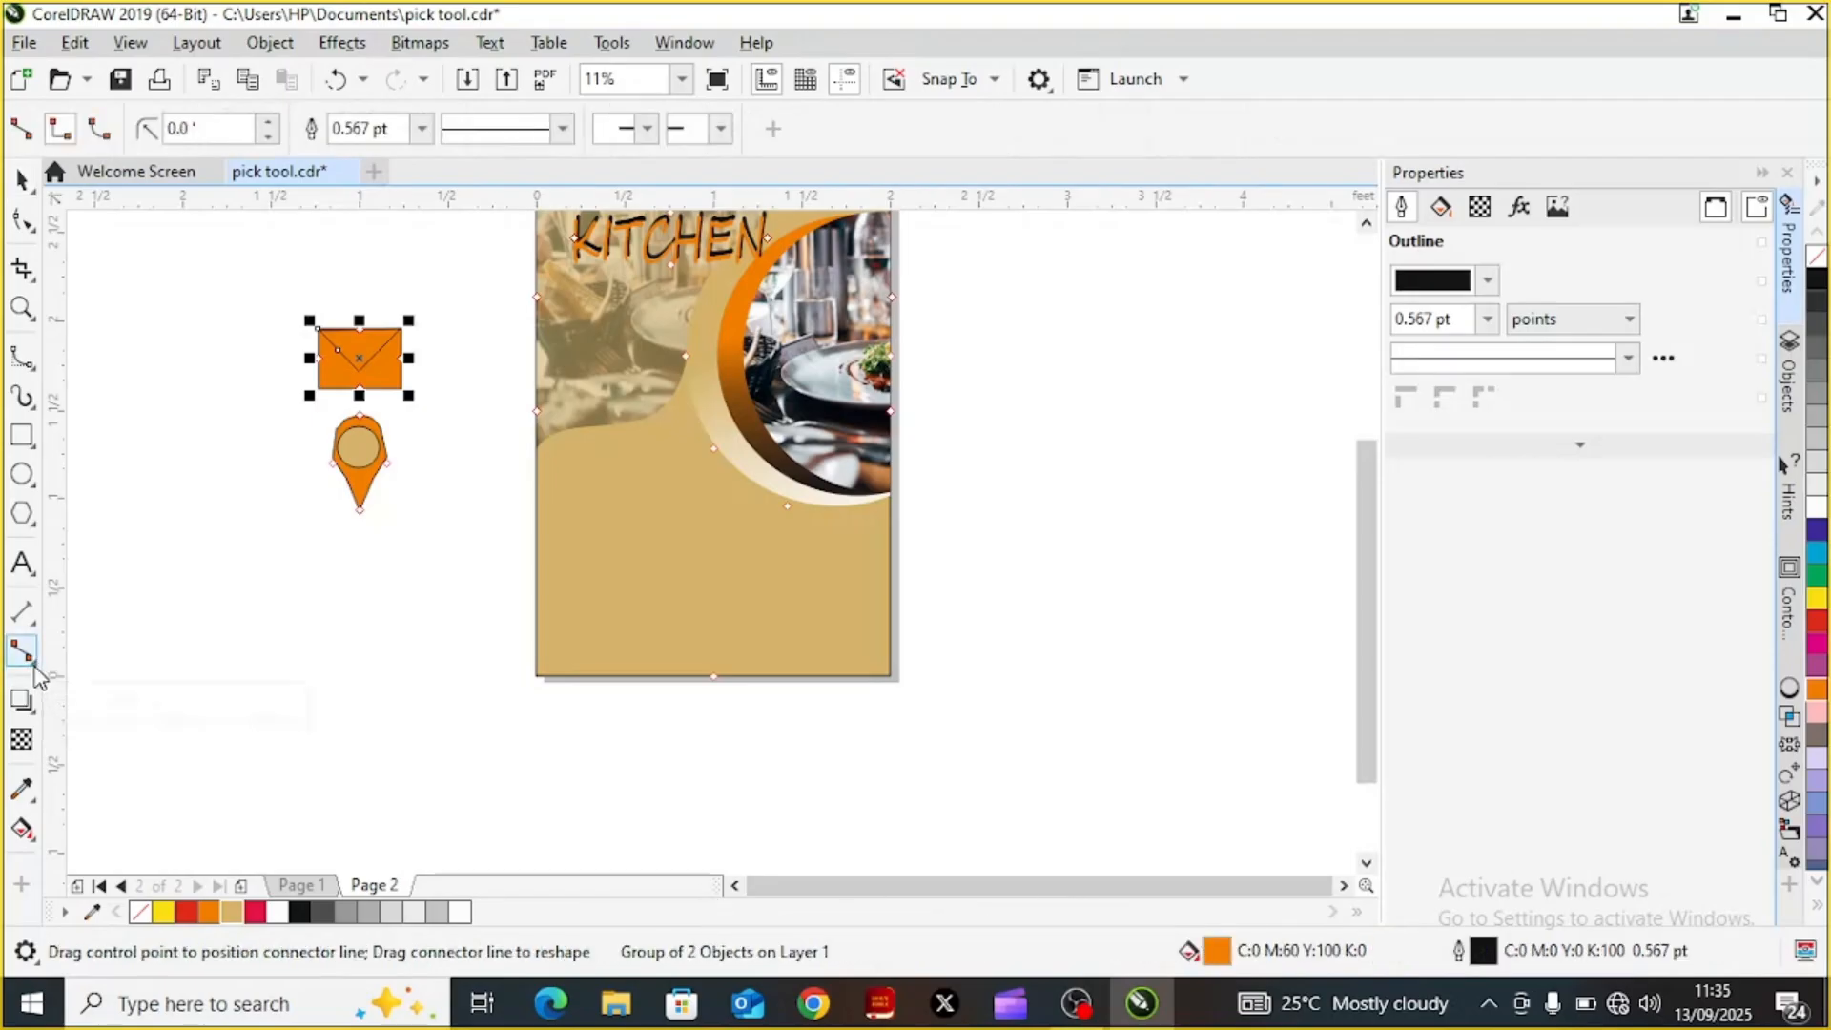
left_click(34, 666)
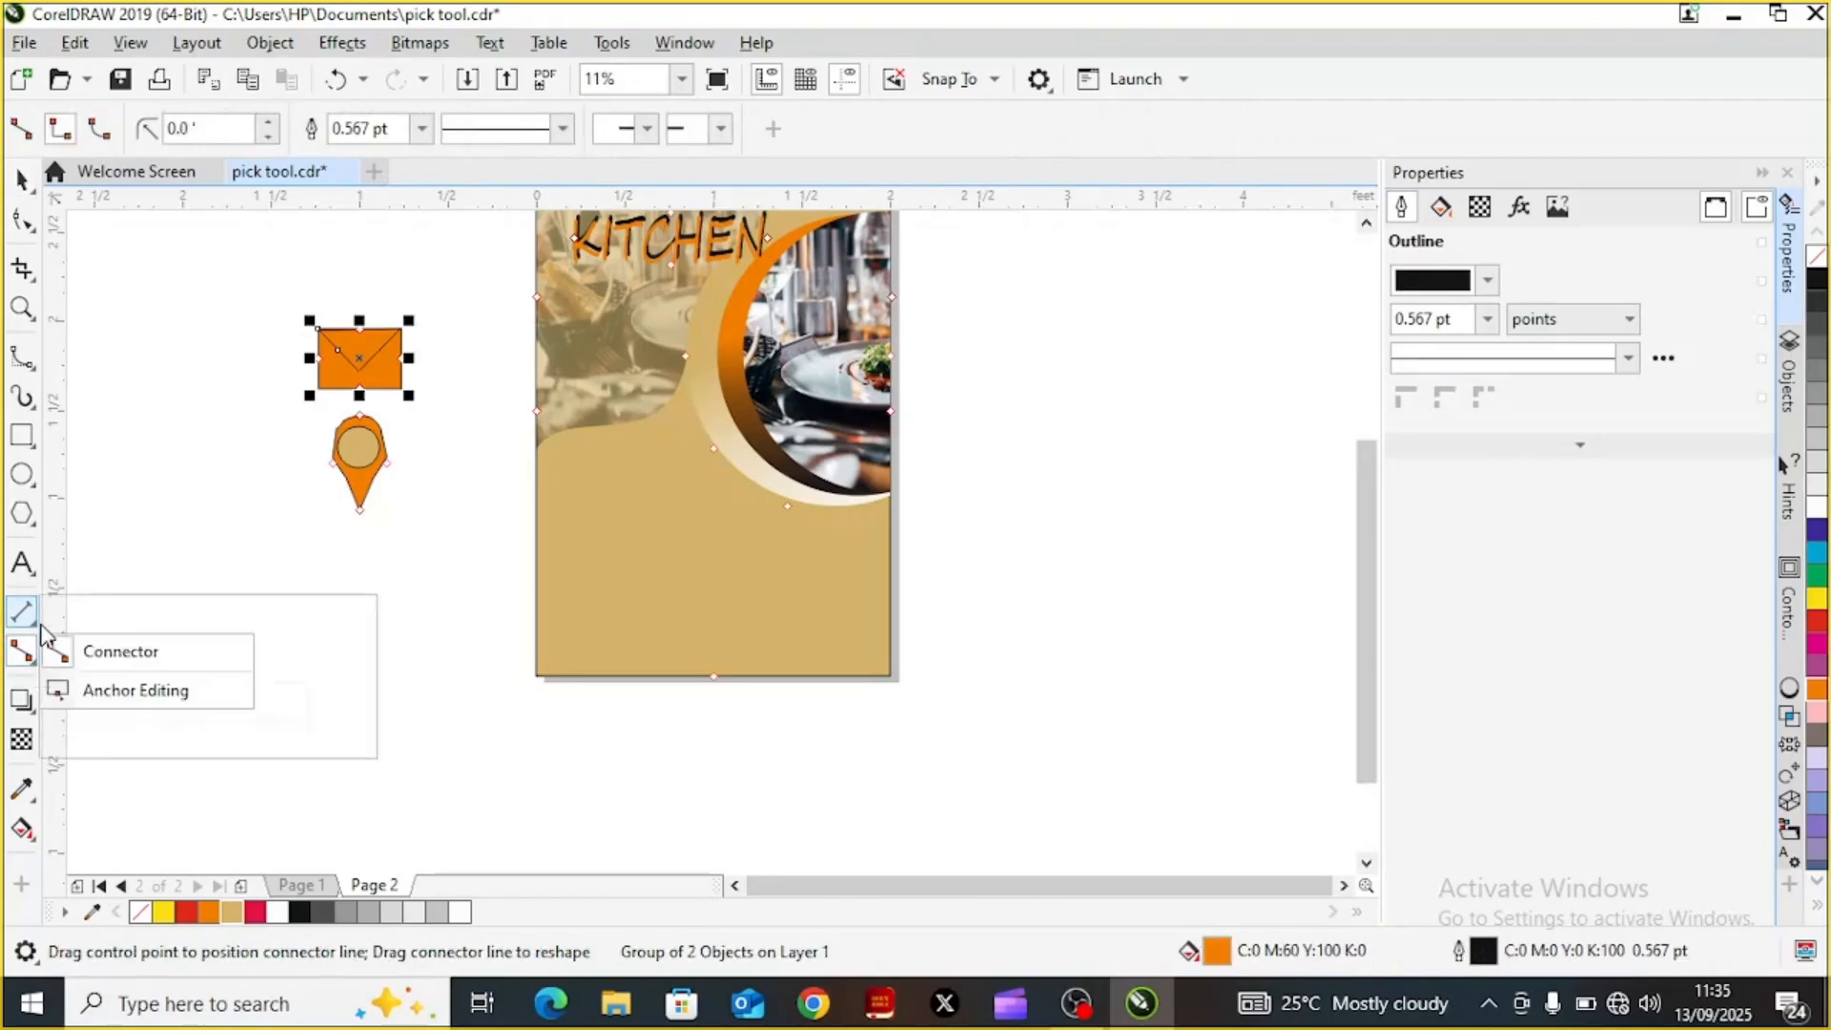
mouse_move(38, 372)
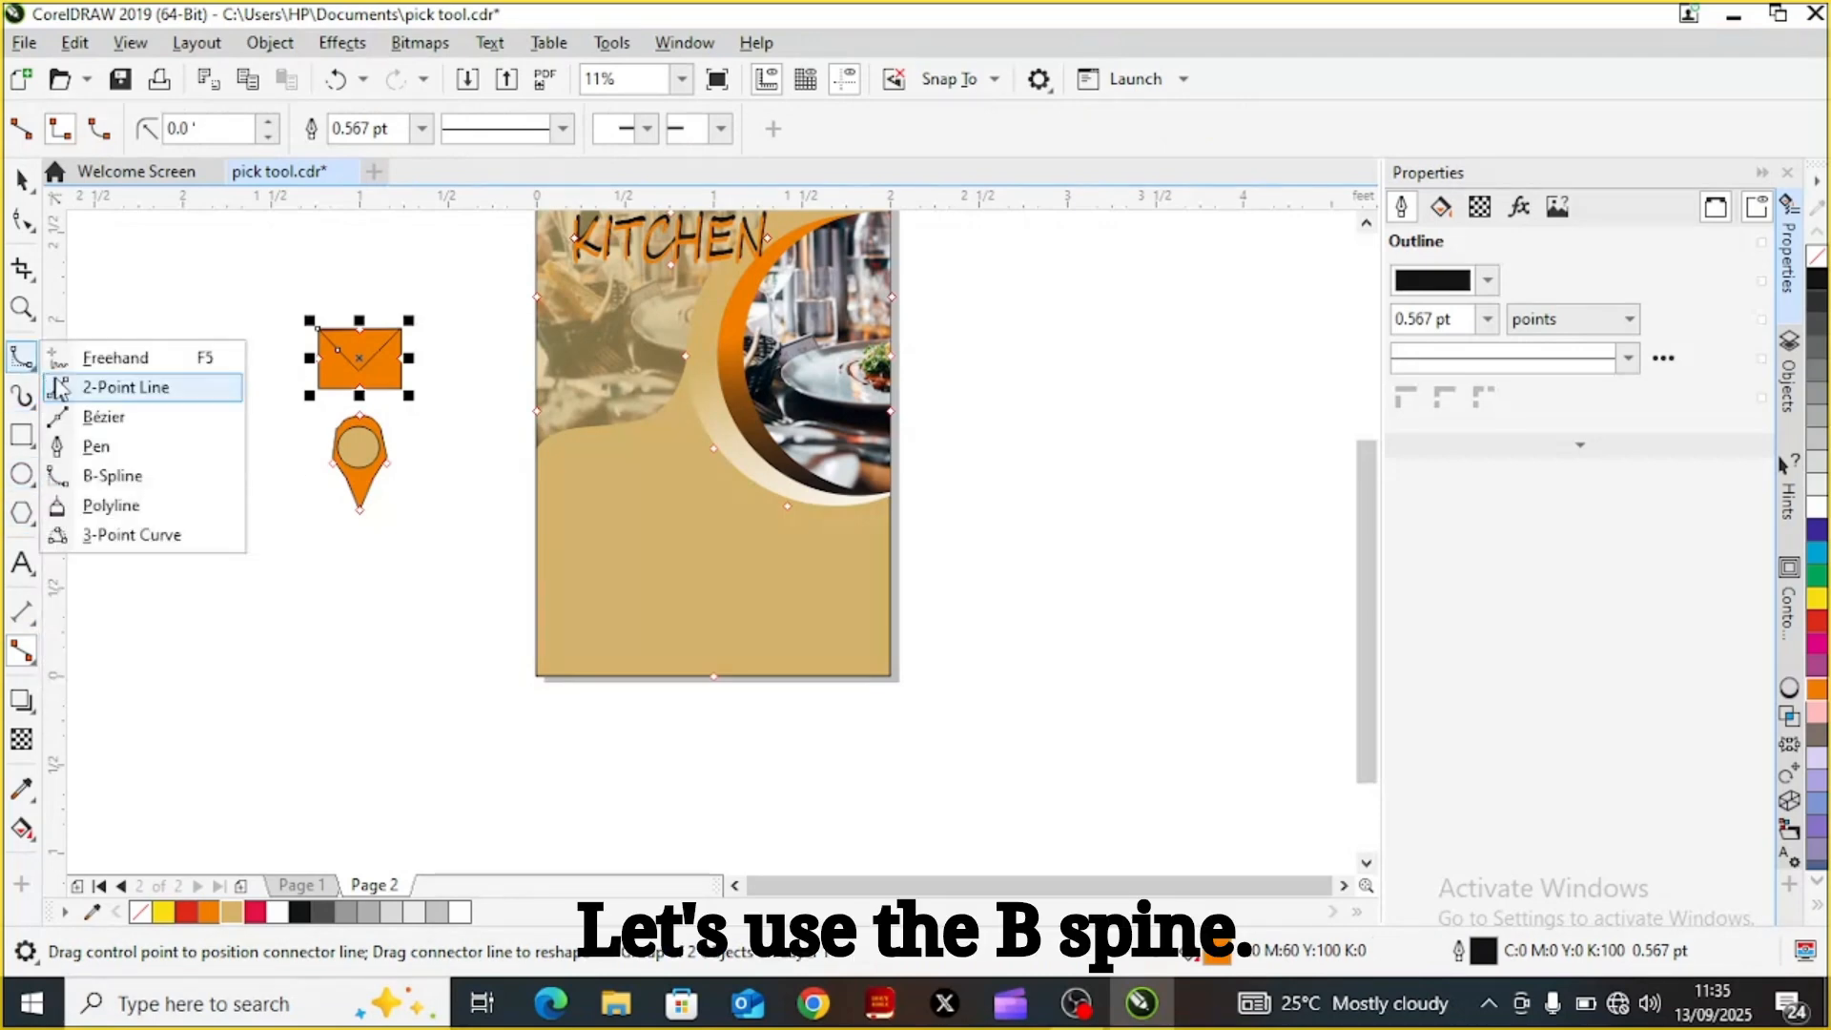
left_click(127, 485)
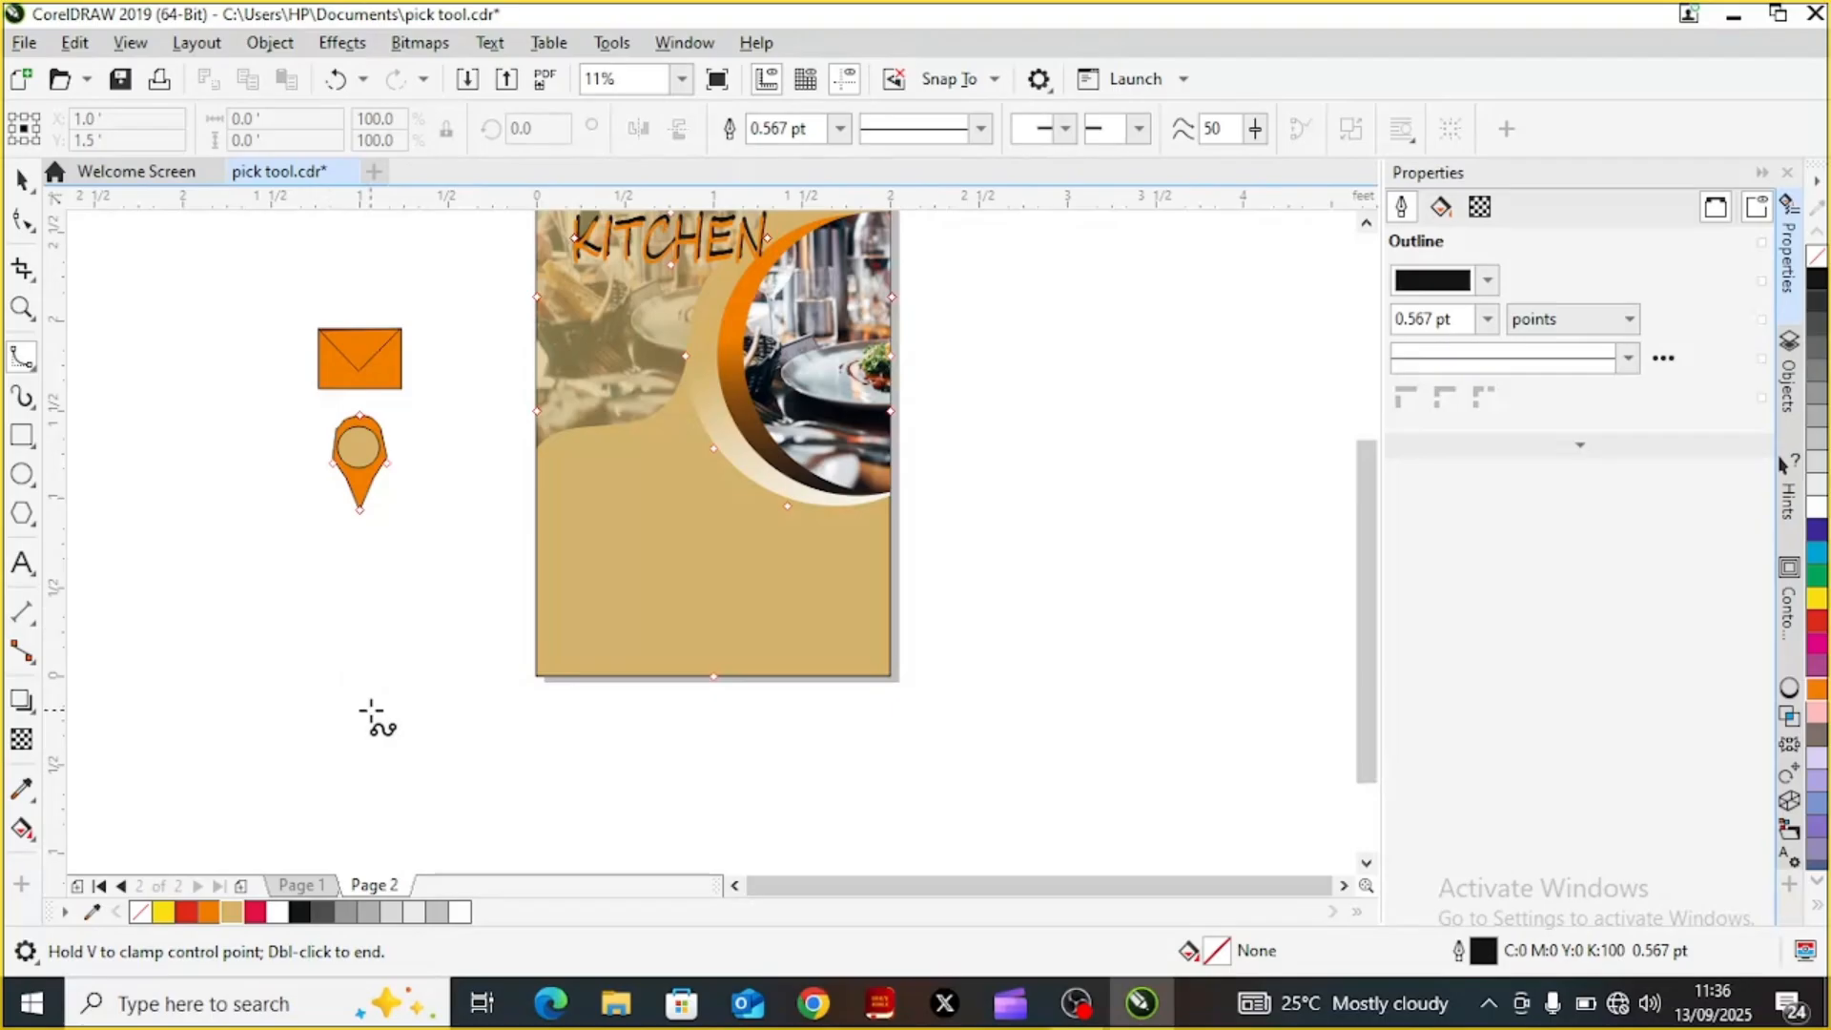
left_click(301, 618)
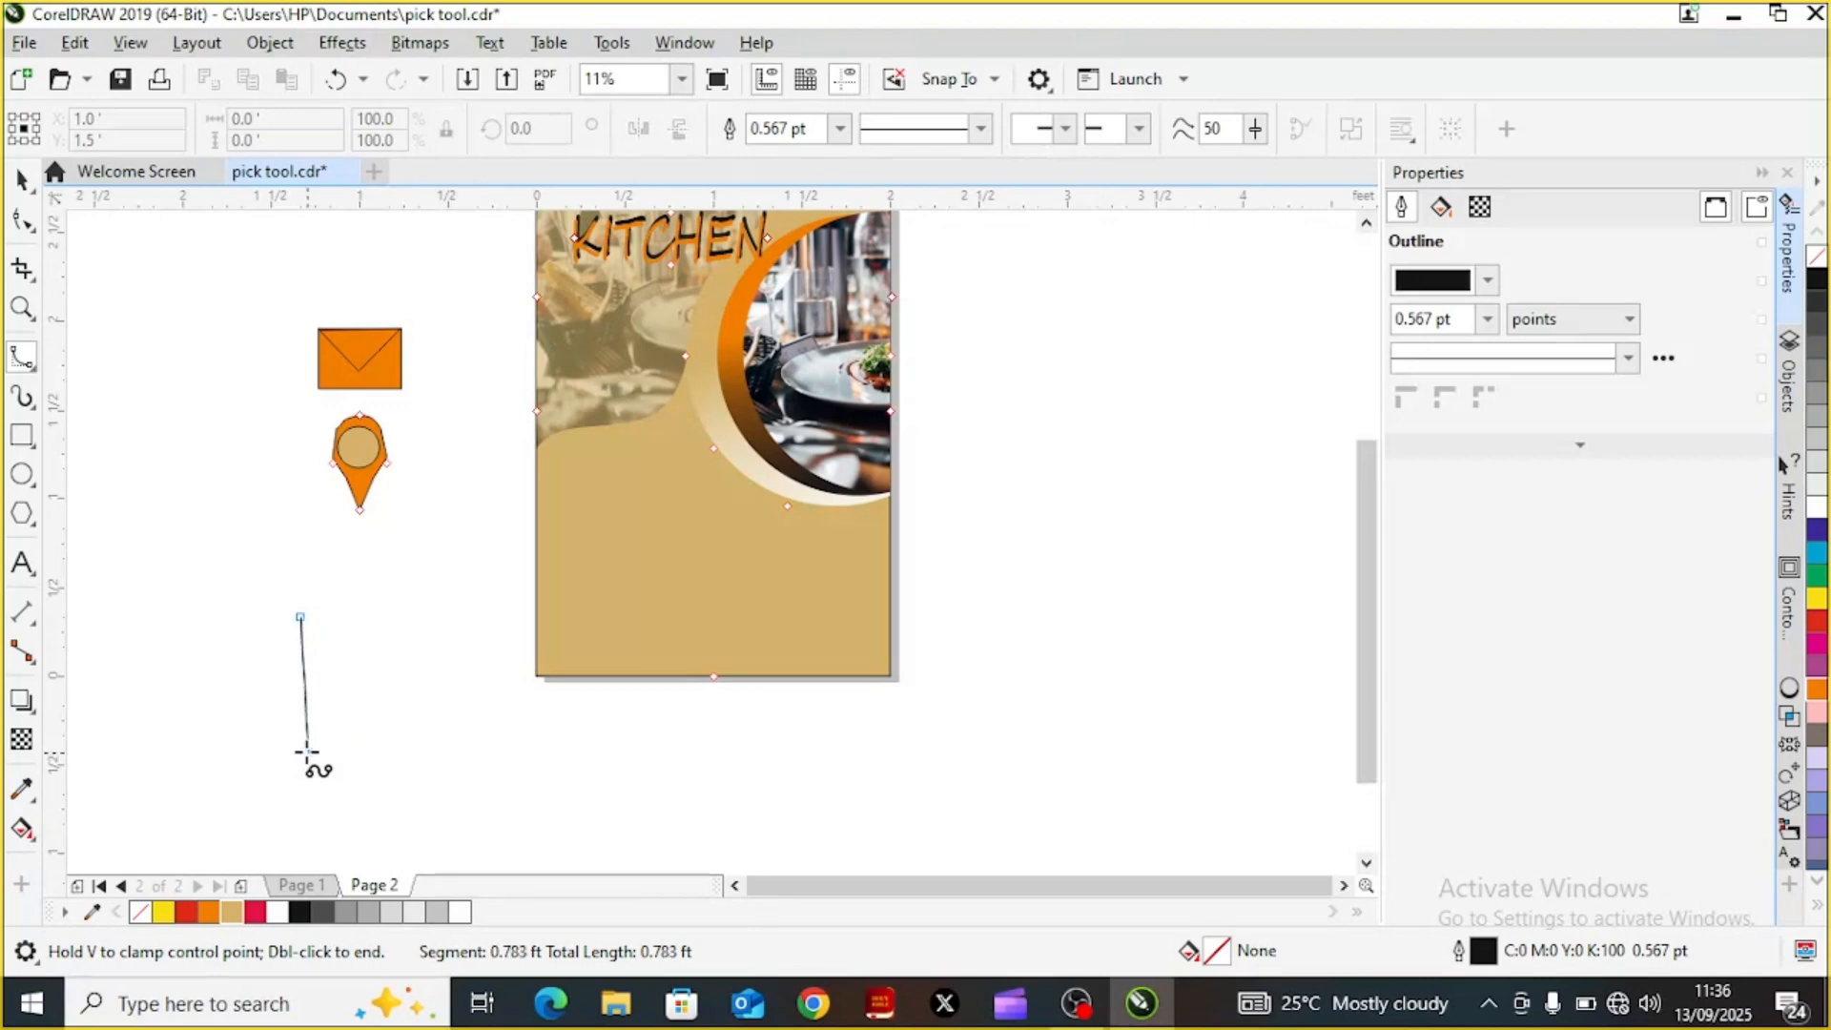
left_click(317, 753)
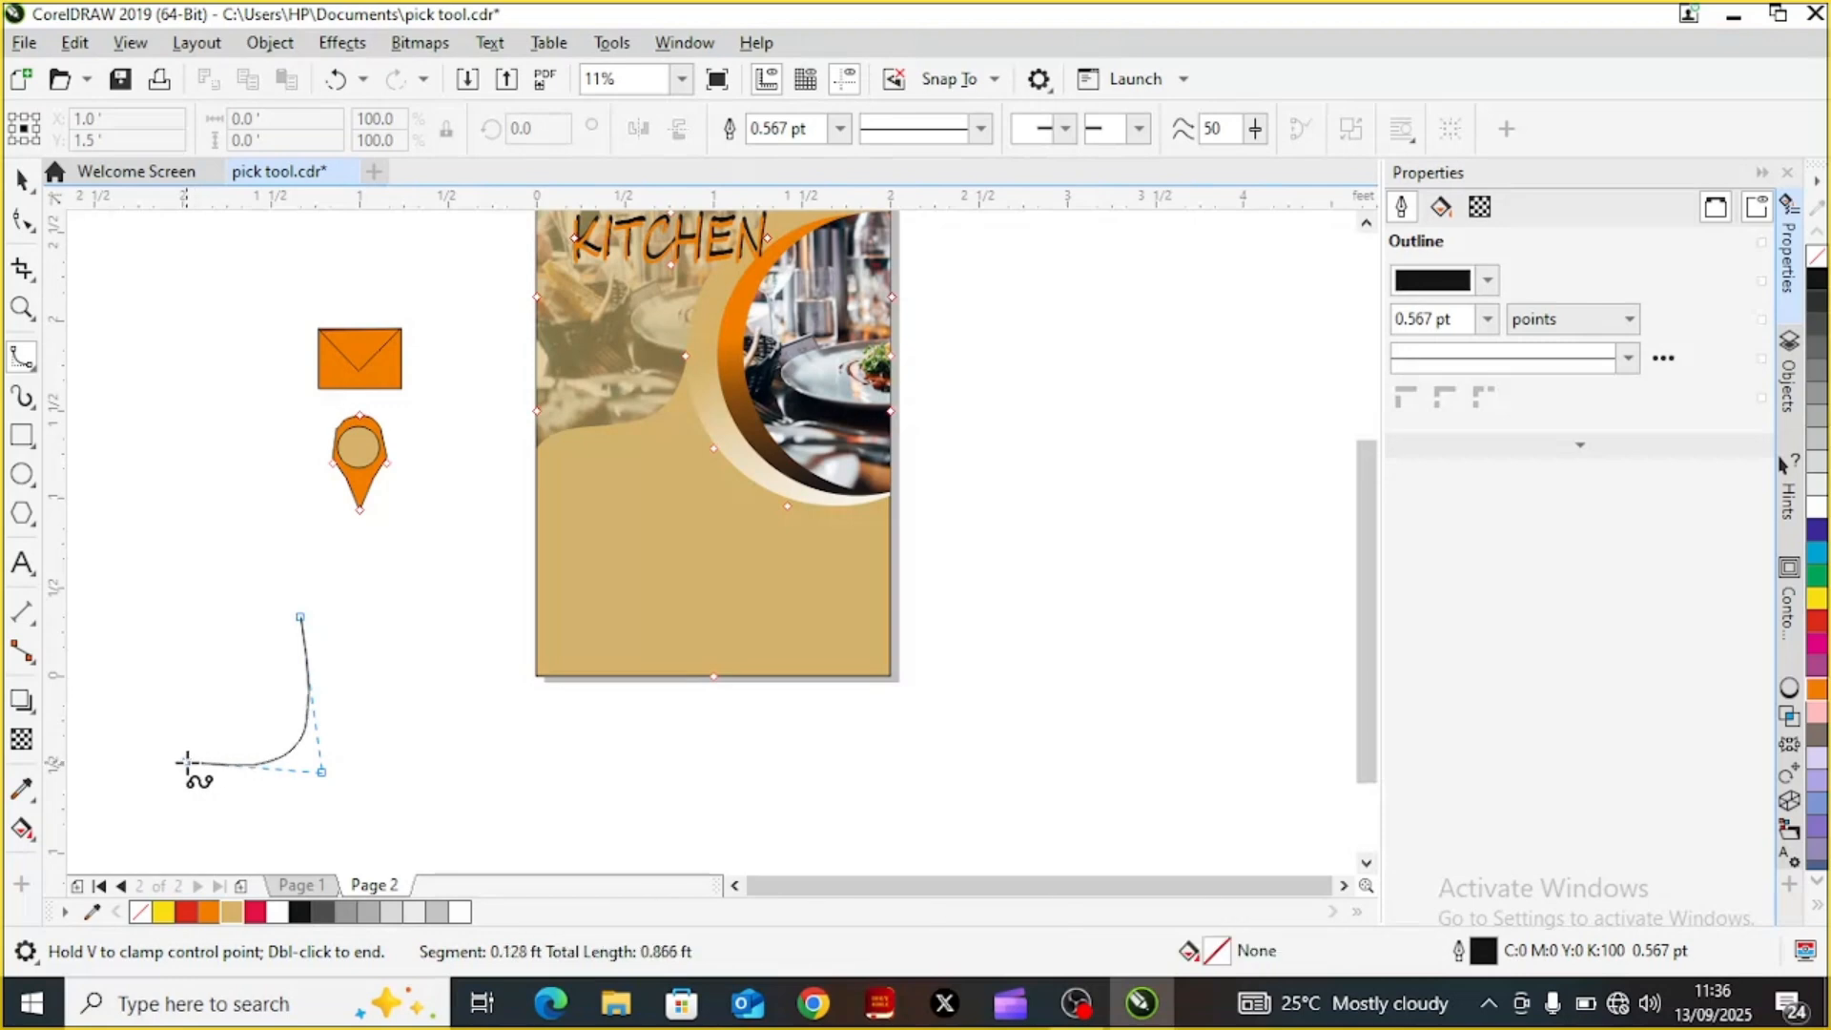
left_click(187, 761)
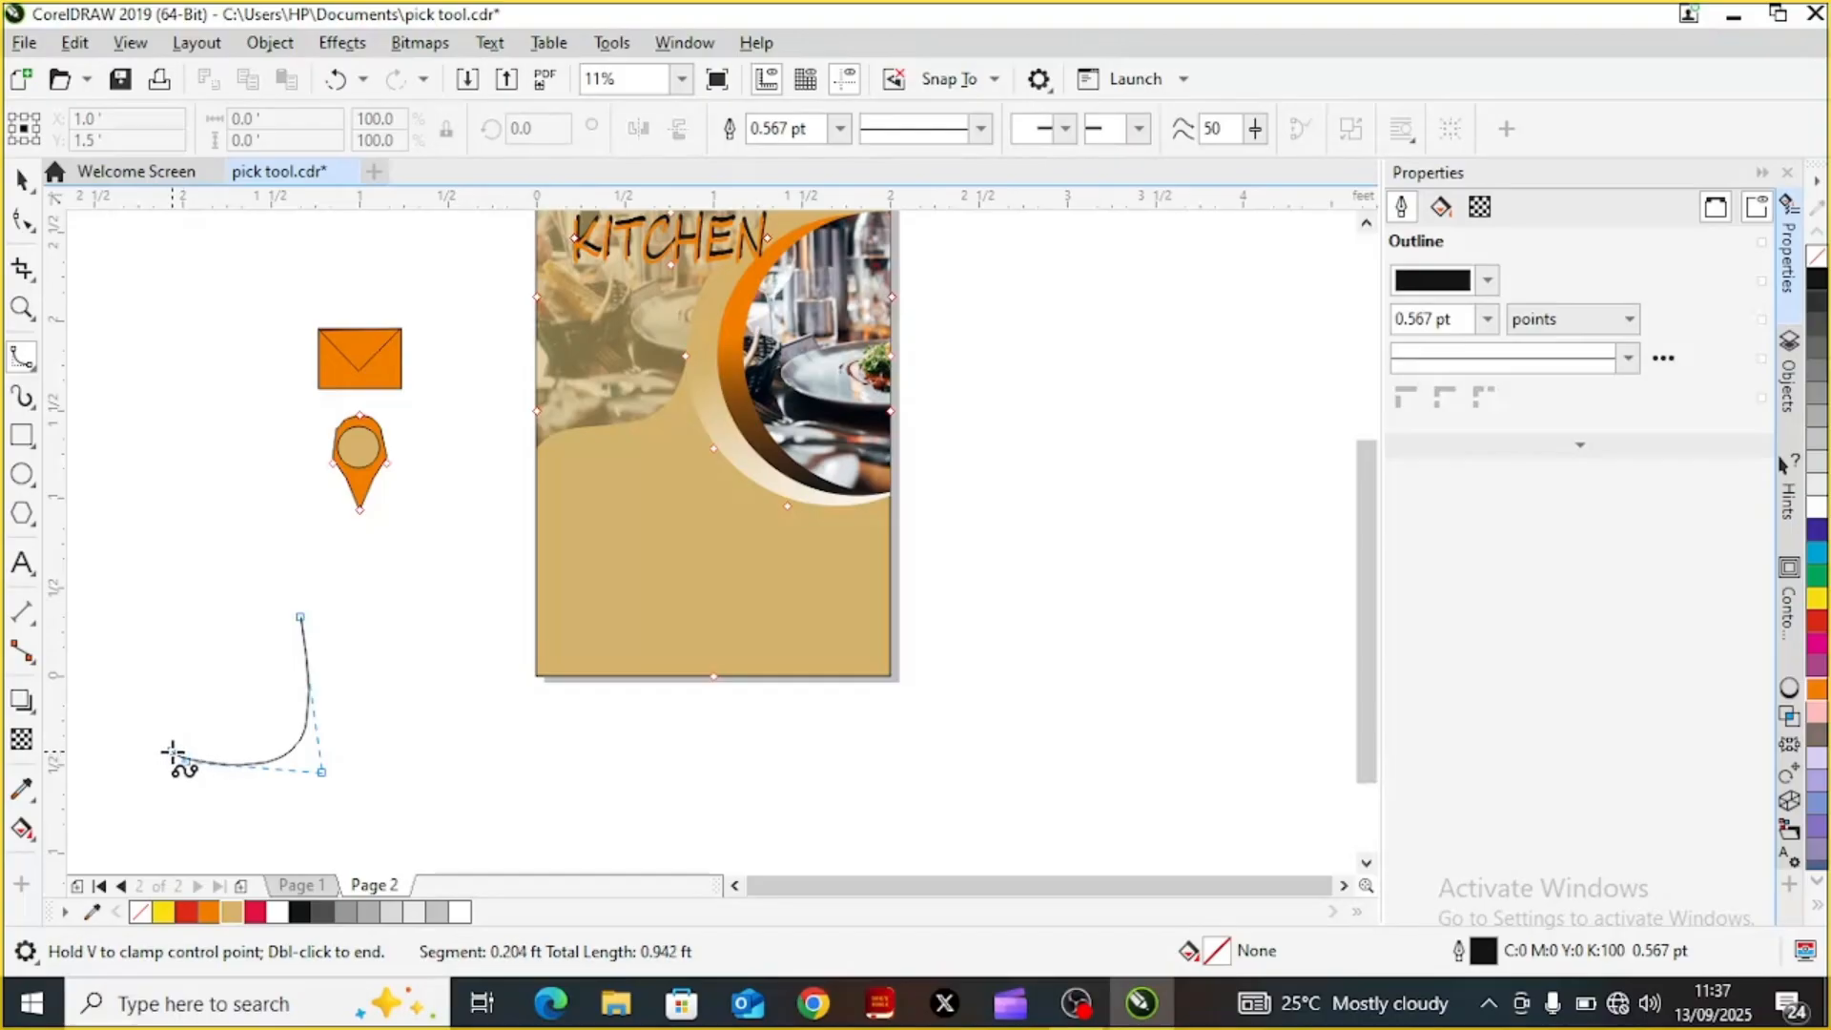
left_click(170, 754)
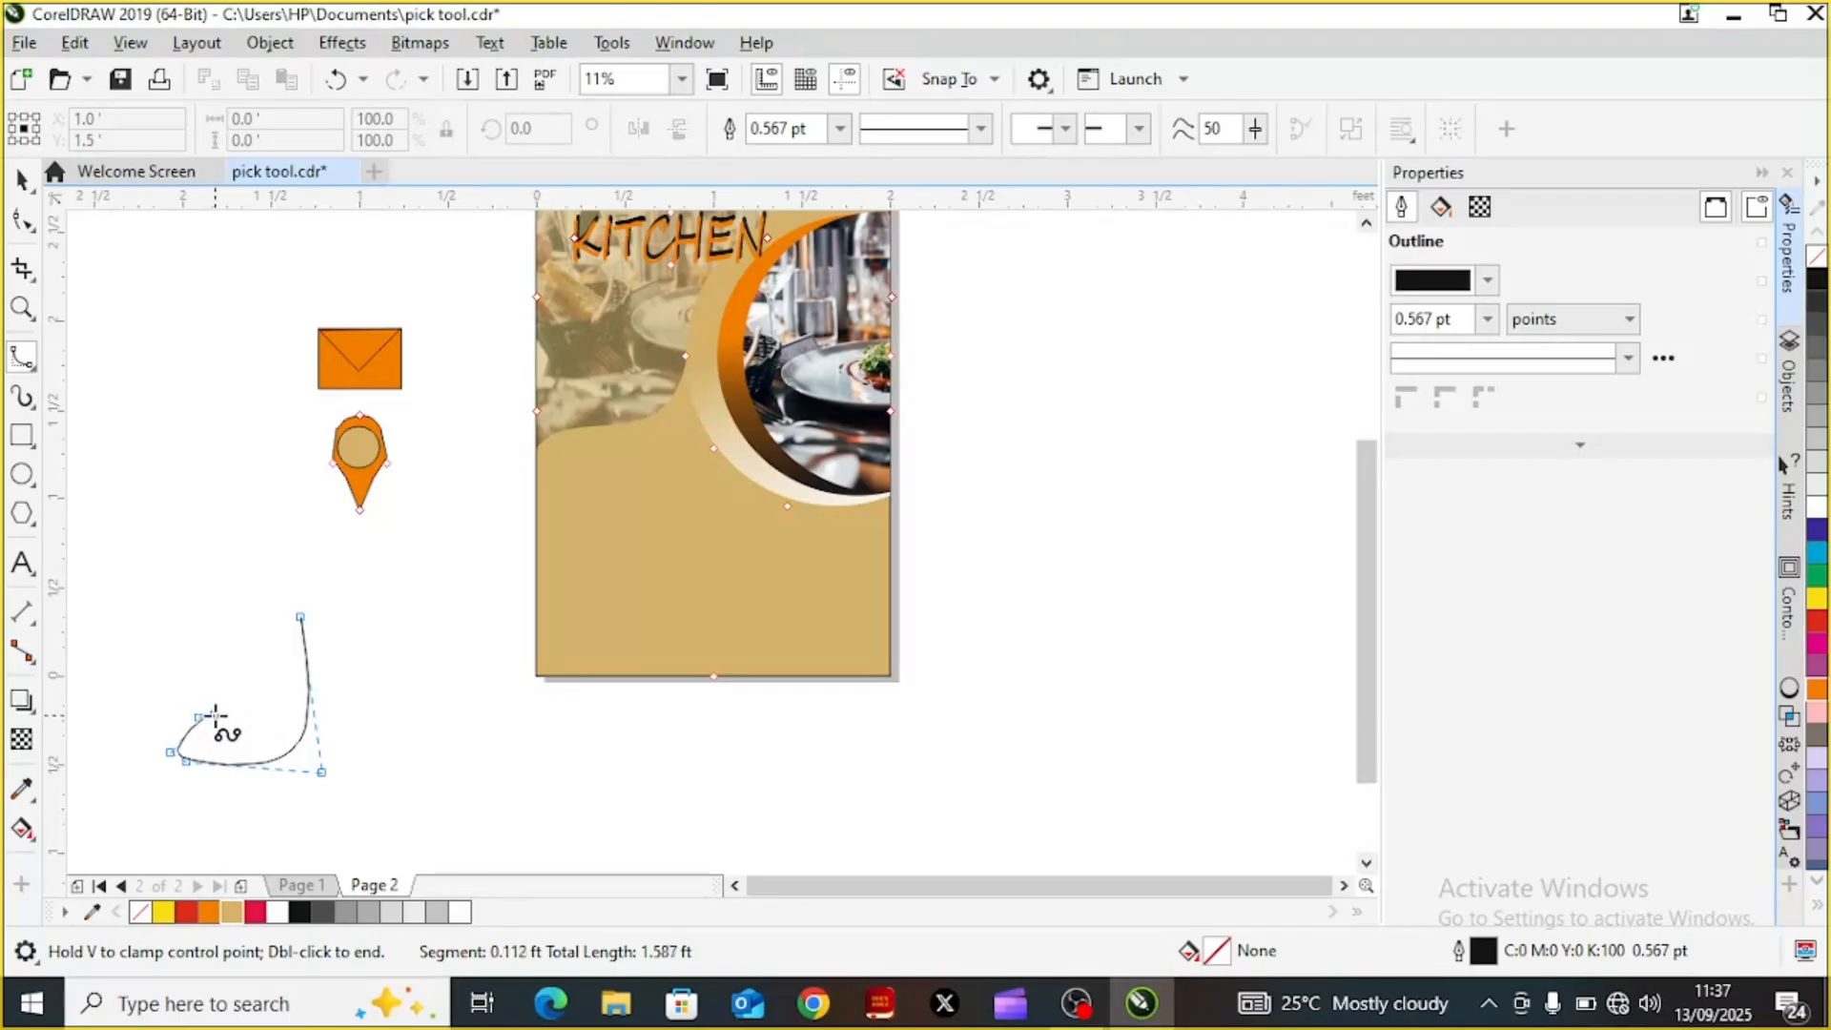
left_click(214, 715)
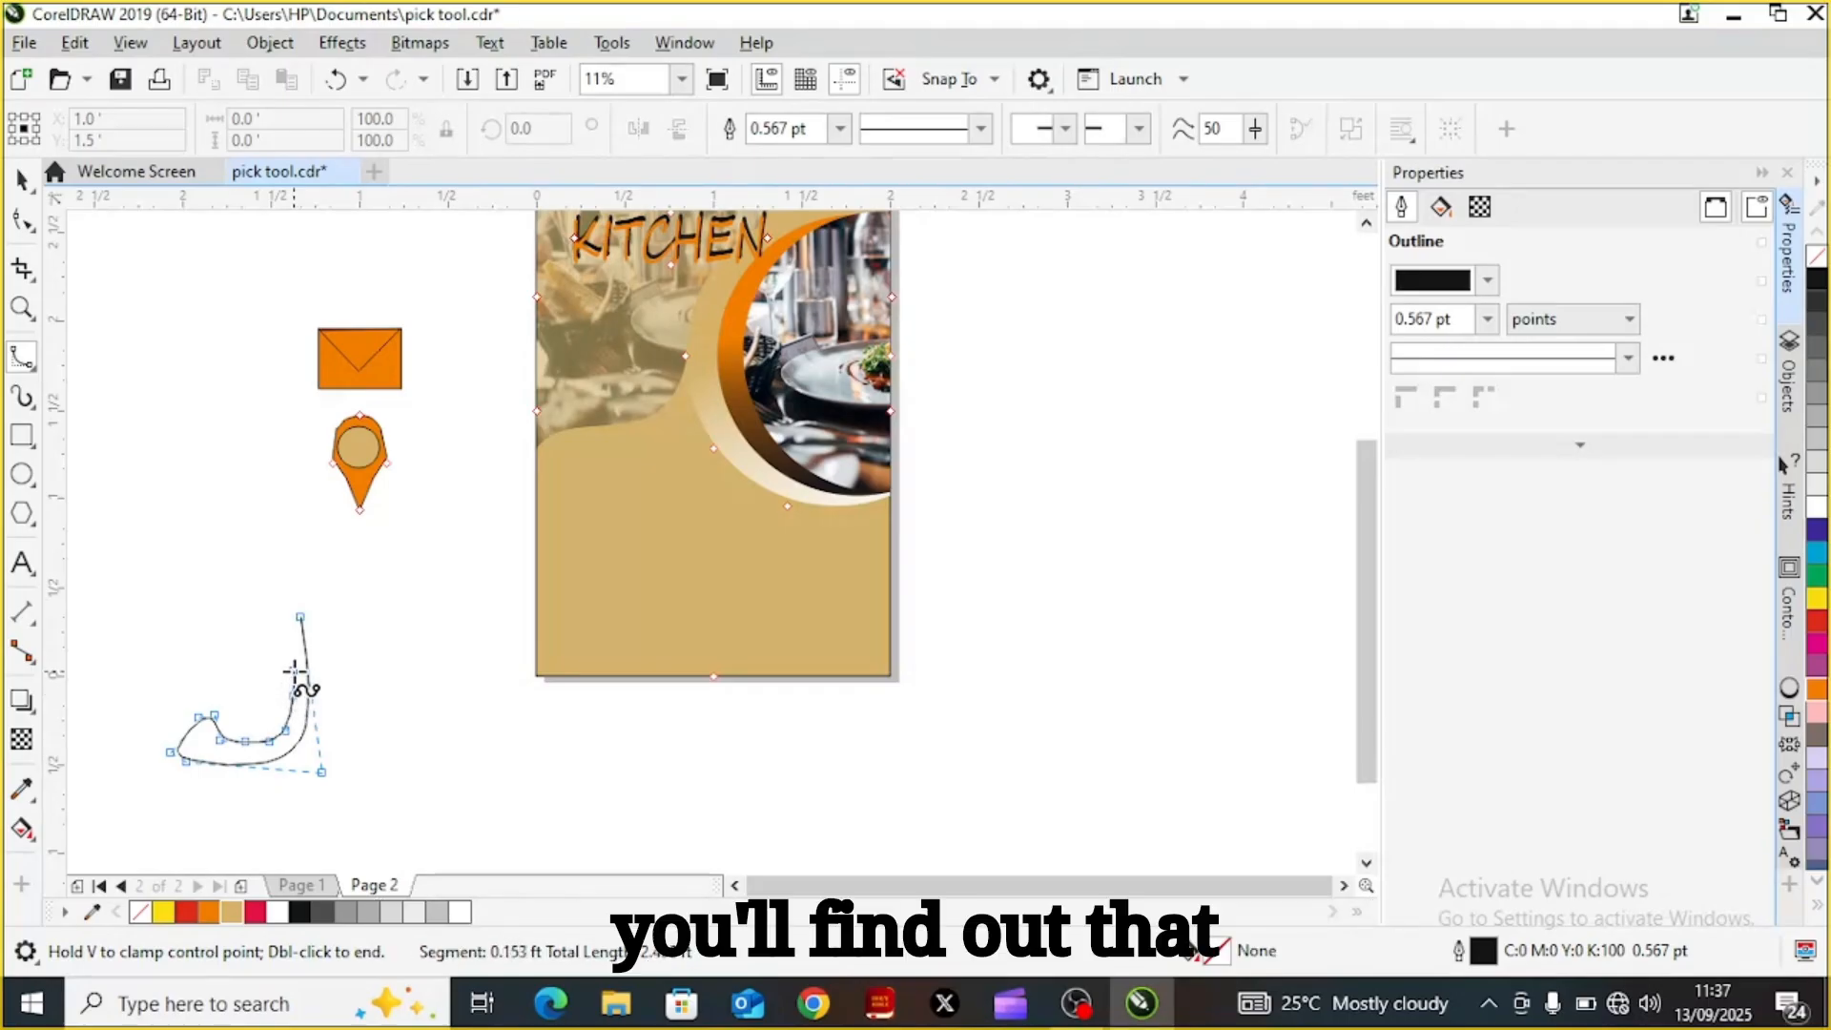
left_click(293, 658)
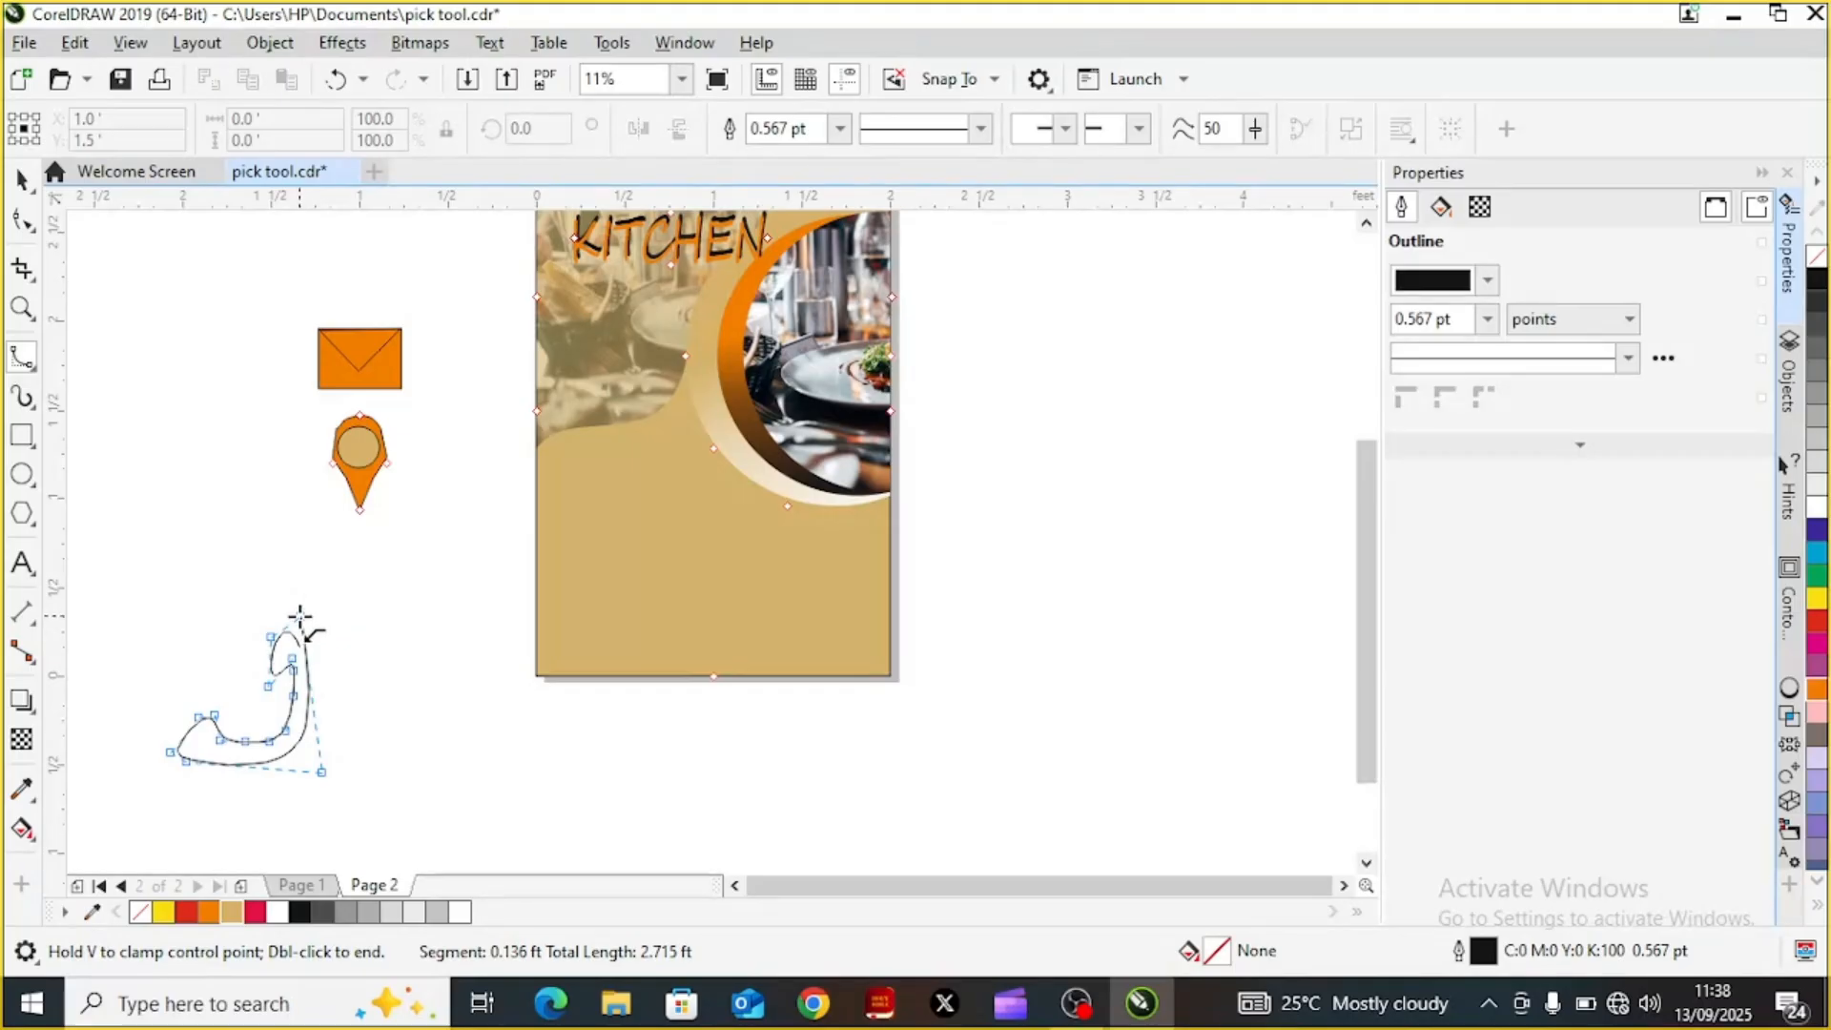
double_click(300, 618)
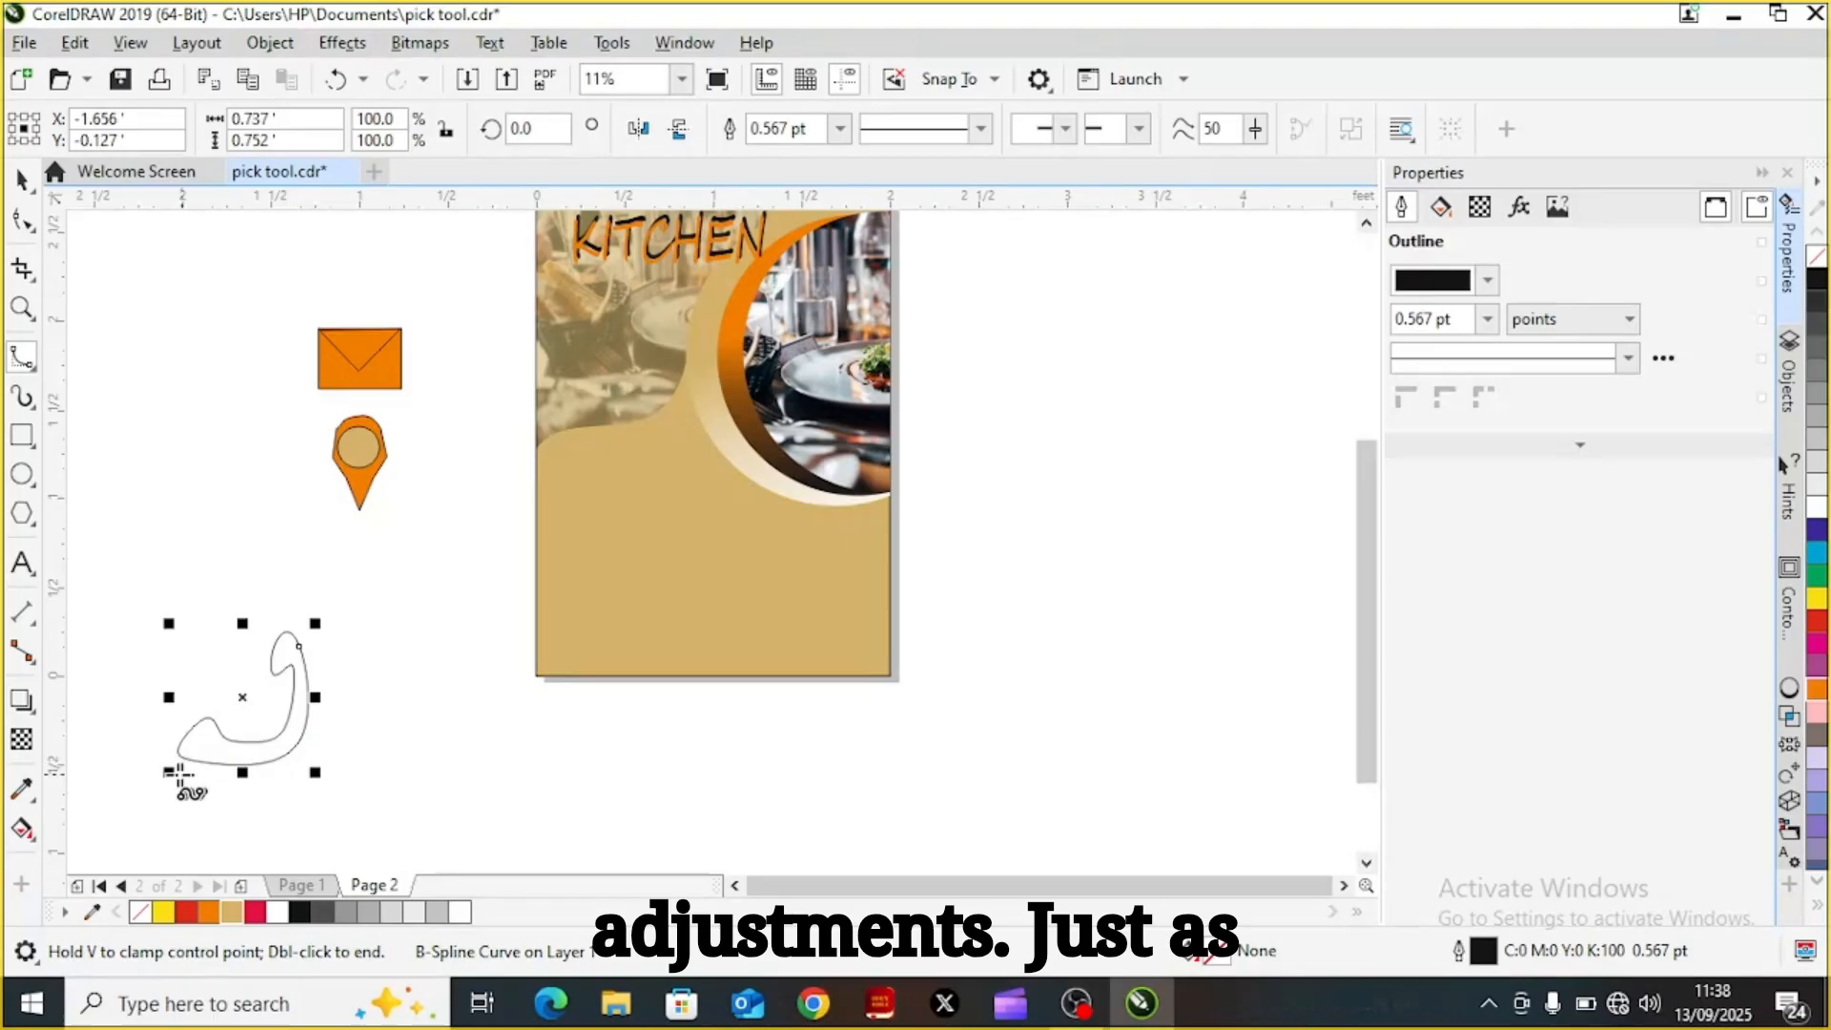
Scale the handset shape down to 34.7% and fill it with orange
left_click_drag(170, 770, 229, 755)
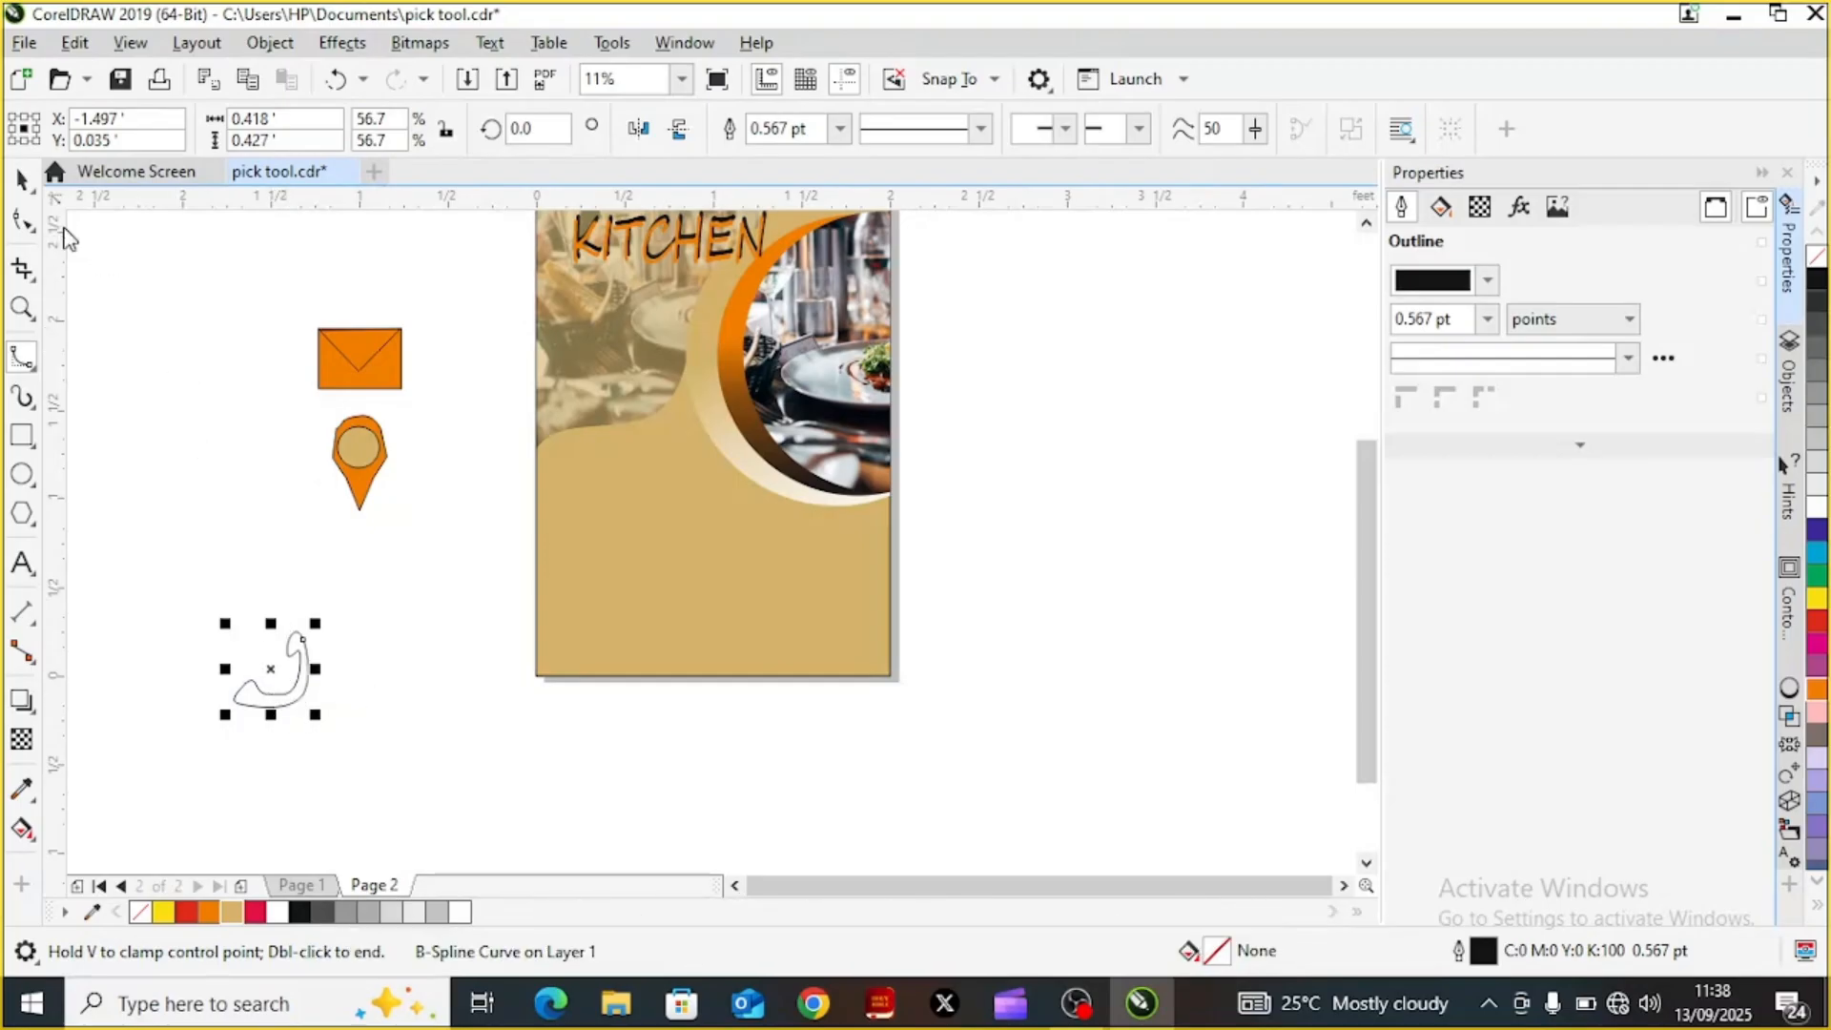
left_click_drag(314, 715, 301, 698)
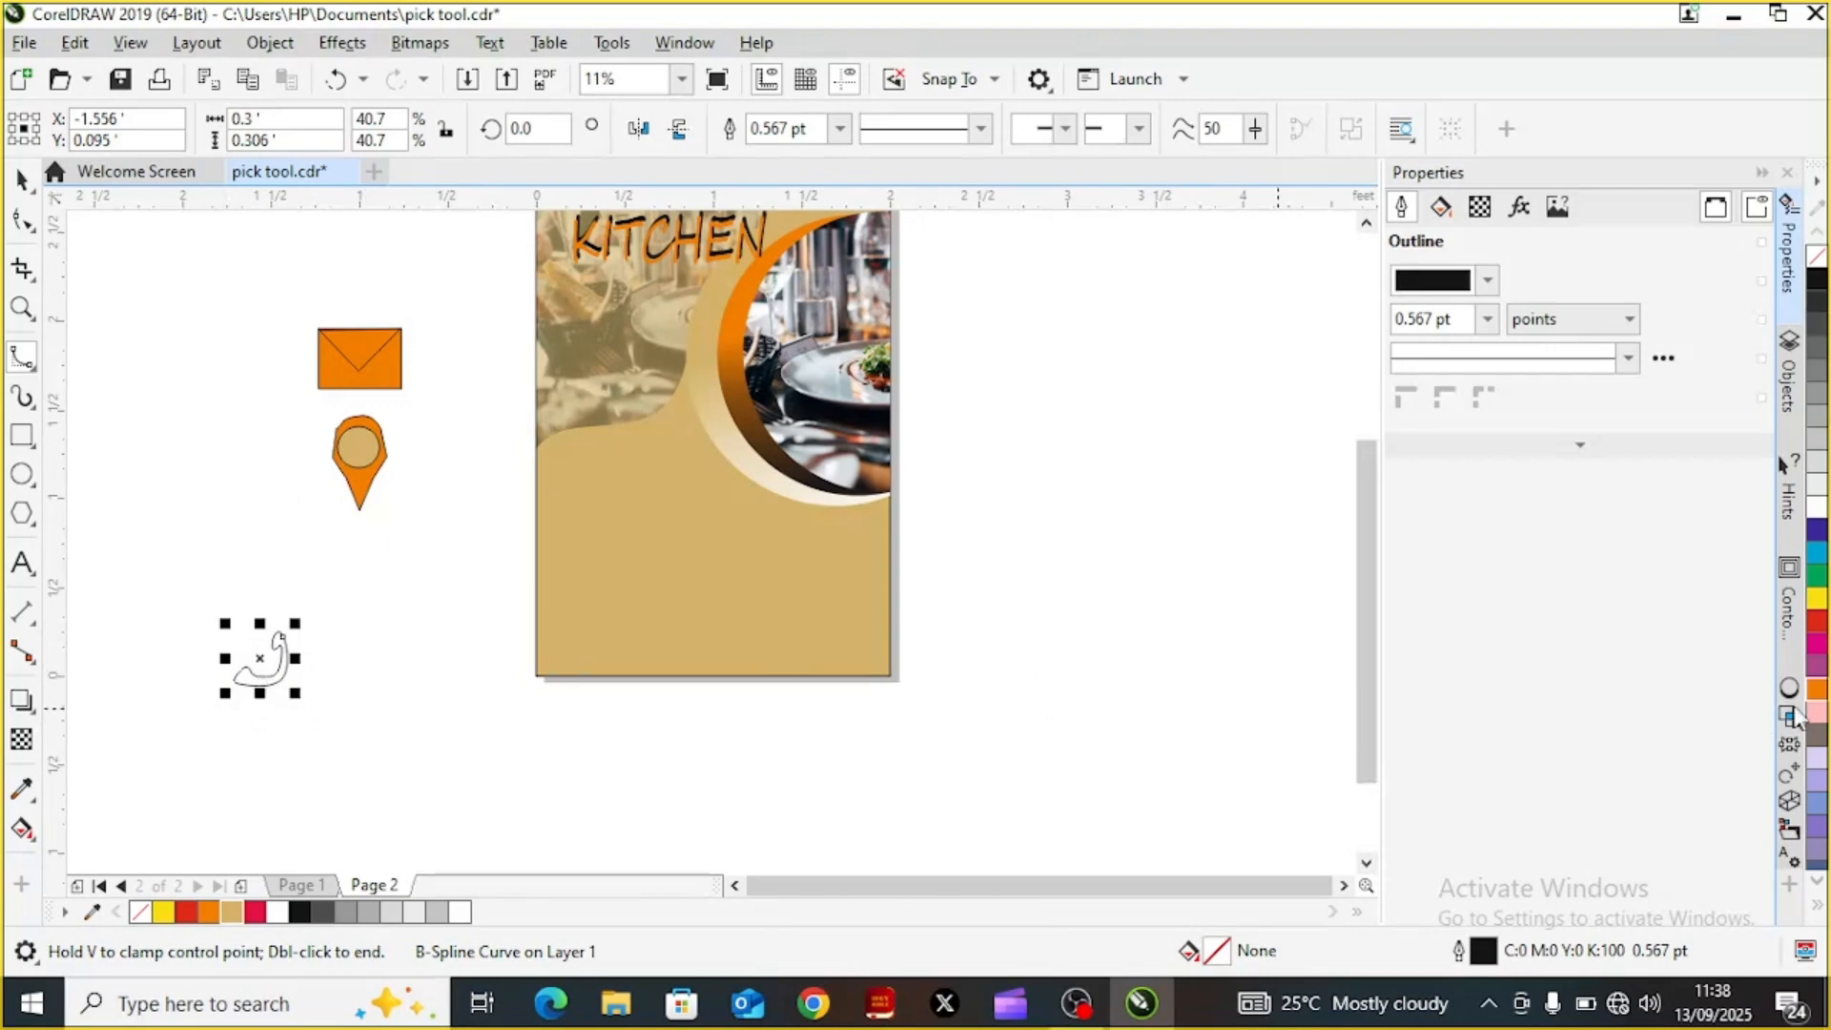
left_click(1817, 691)
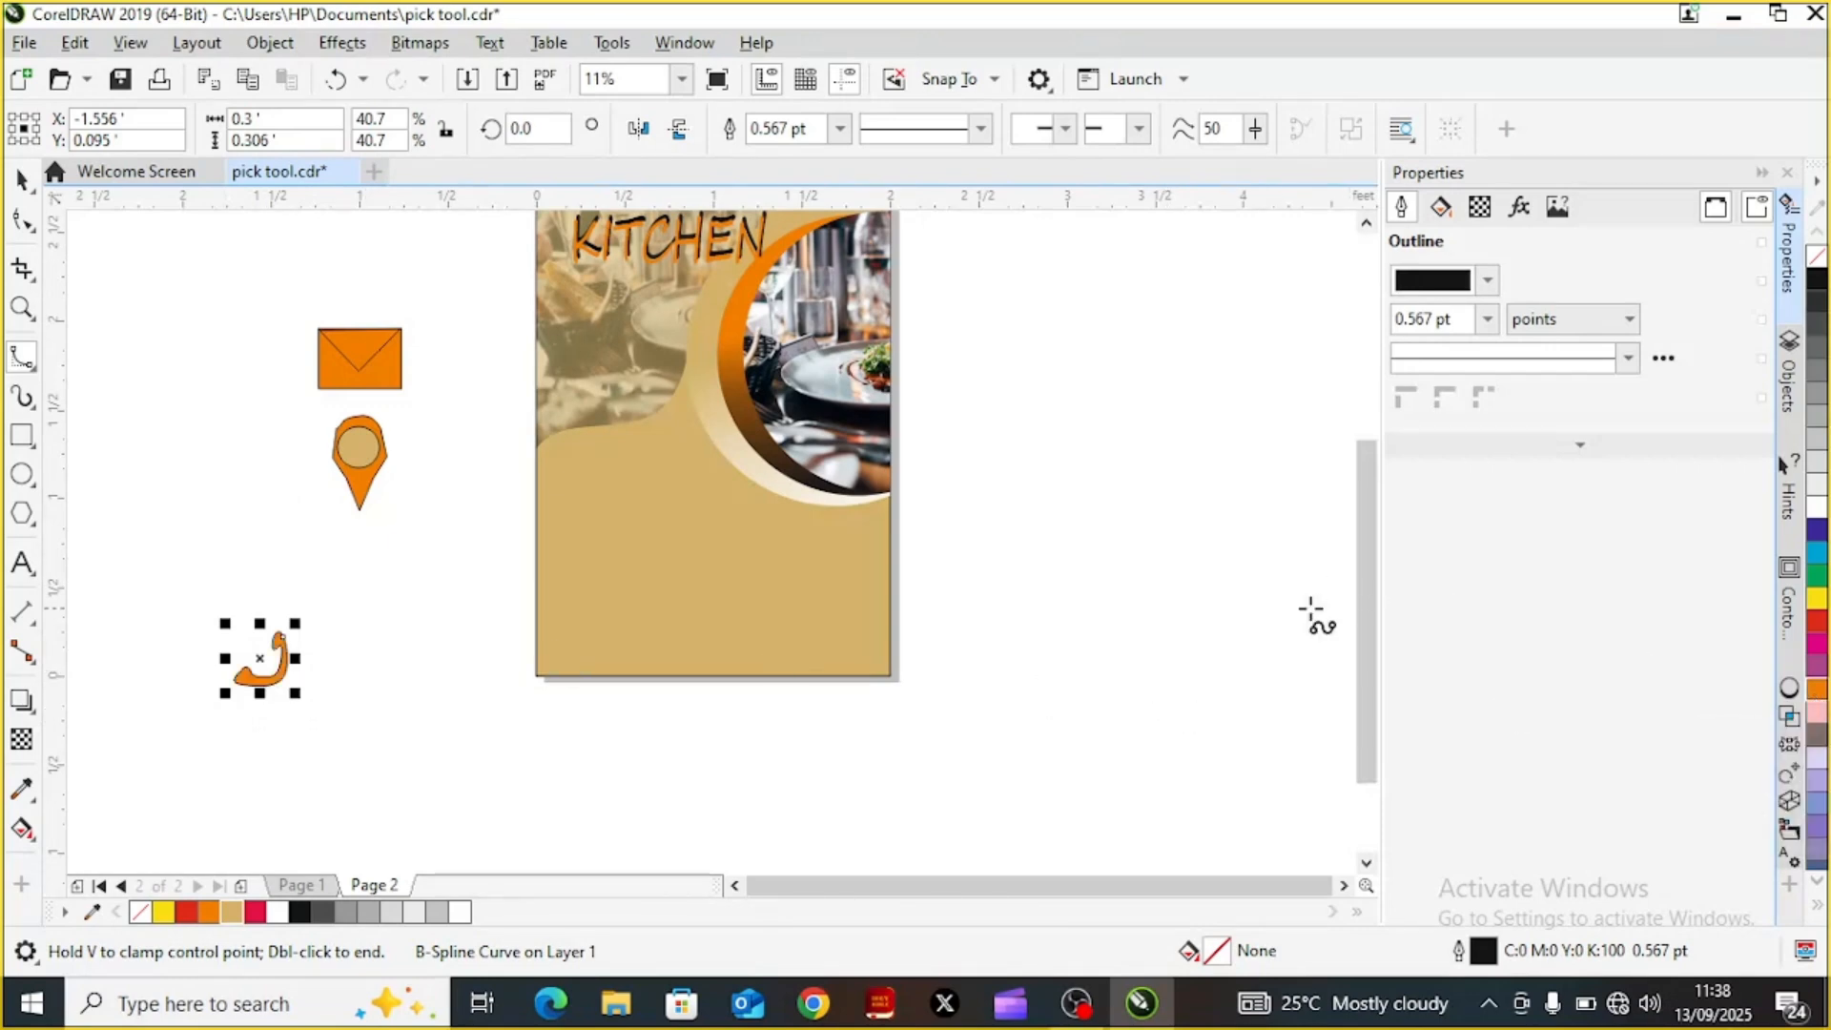
mouse_move(297, 701)
left_mouse_down()
mouse_move(272, 676)
mouse_move(286, 695)
left_mouse_up()
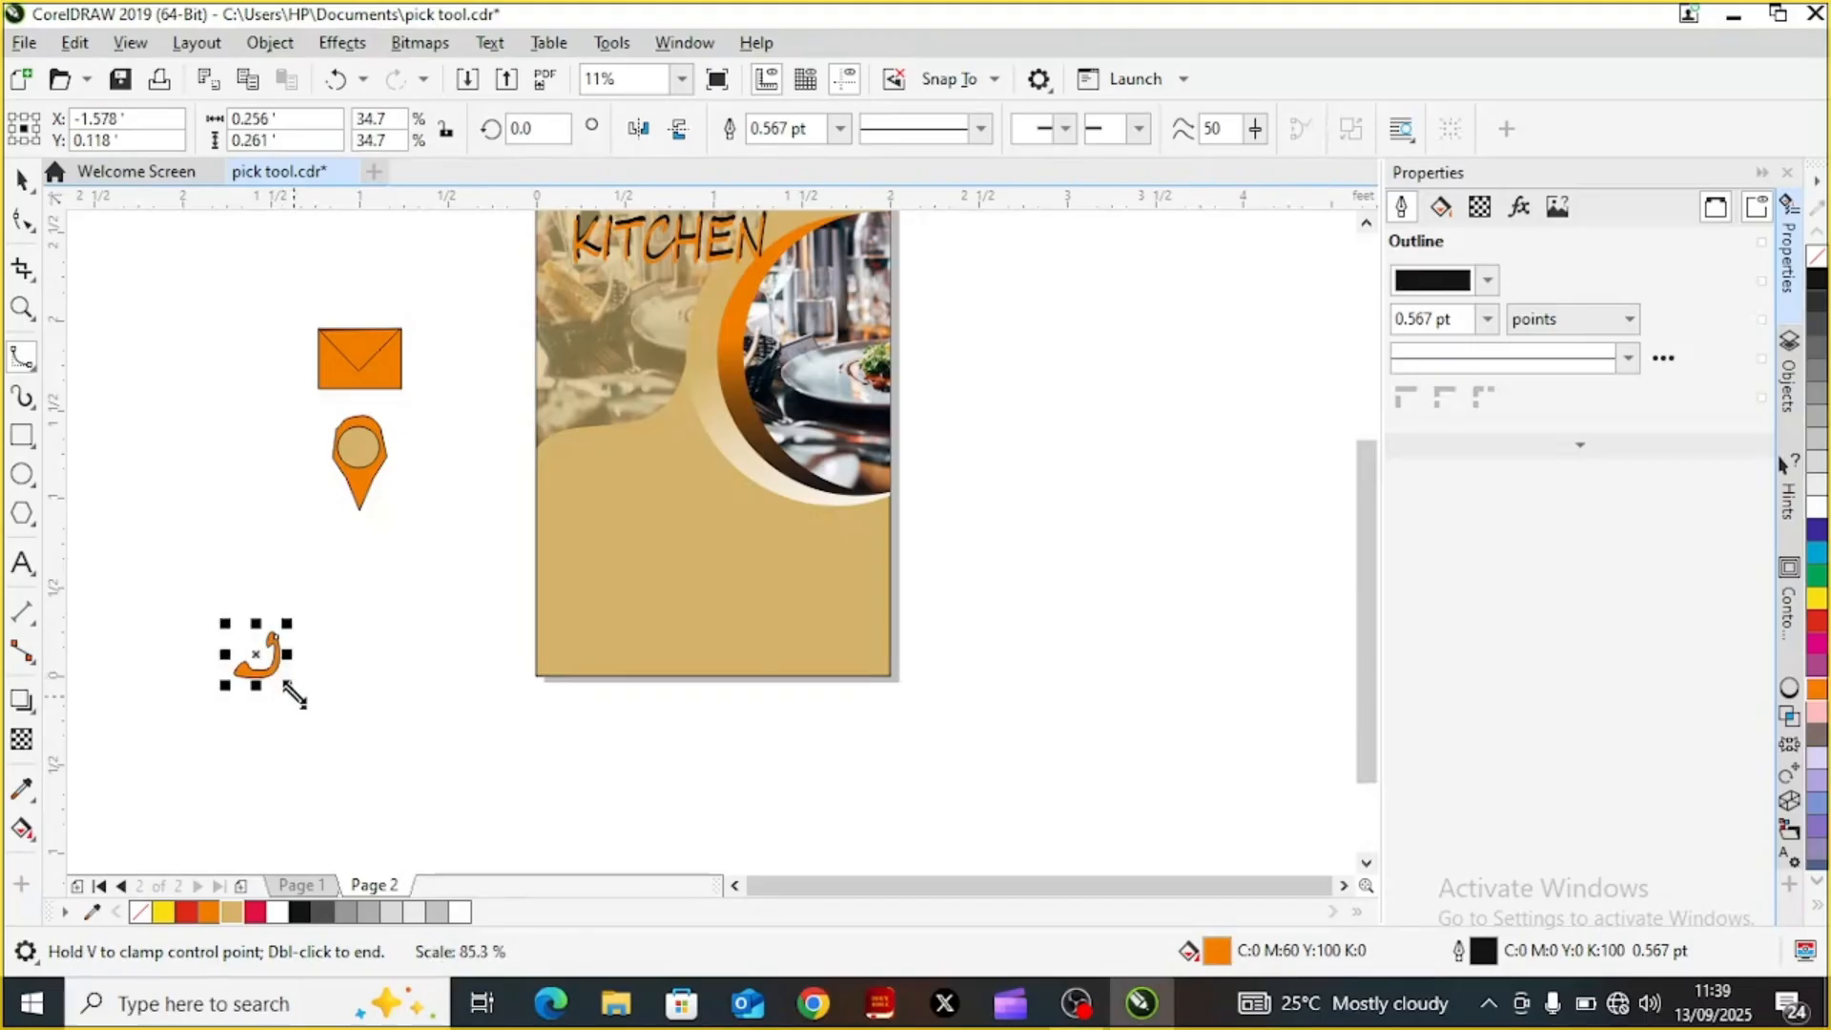
Rotate the orange phone icon to about 248.8° so that the handset stands upright
left_click(263, 656)
left_click_drag(291, 622, 261, 701)
left_click(259, 530)
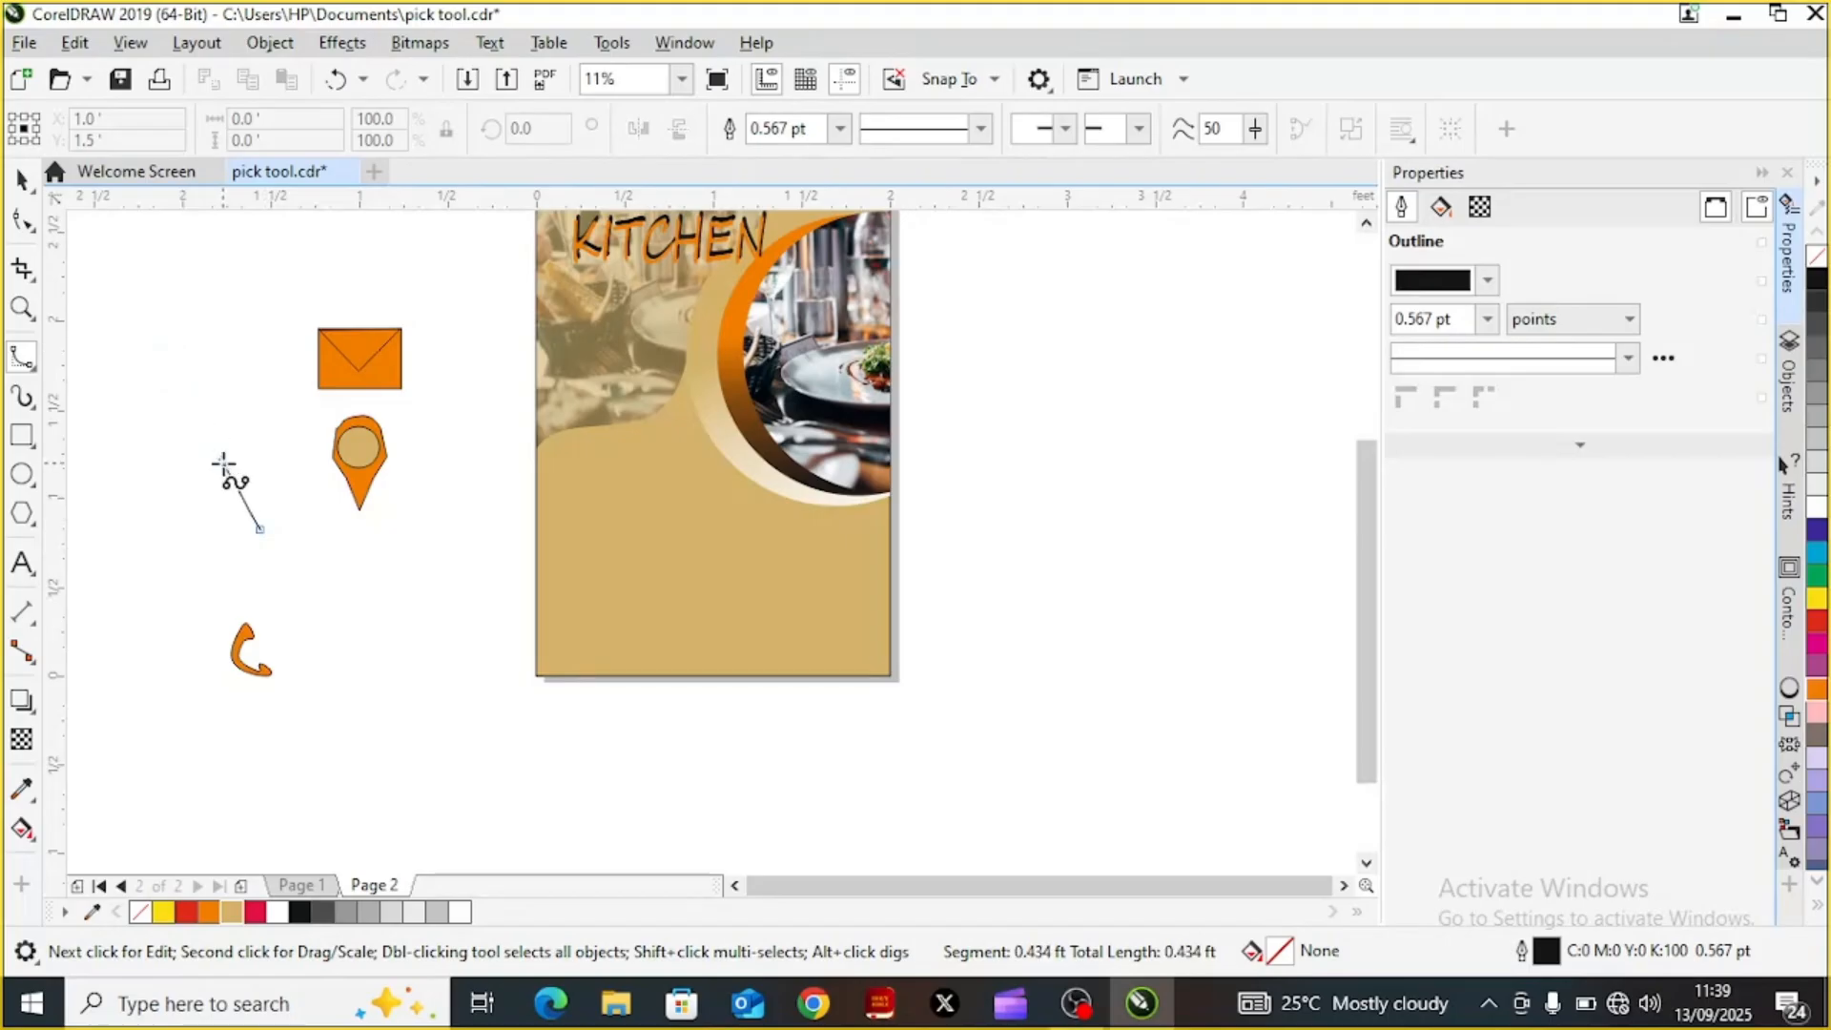
key("Escape")
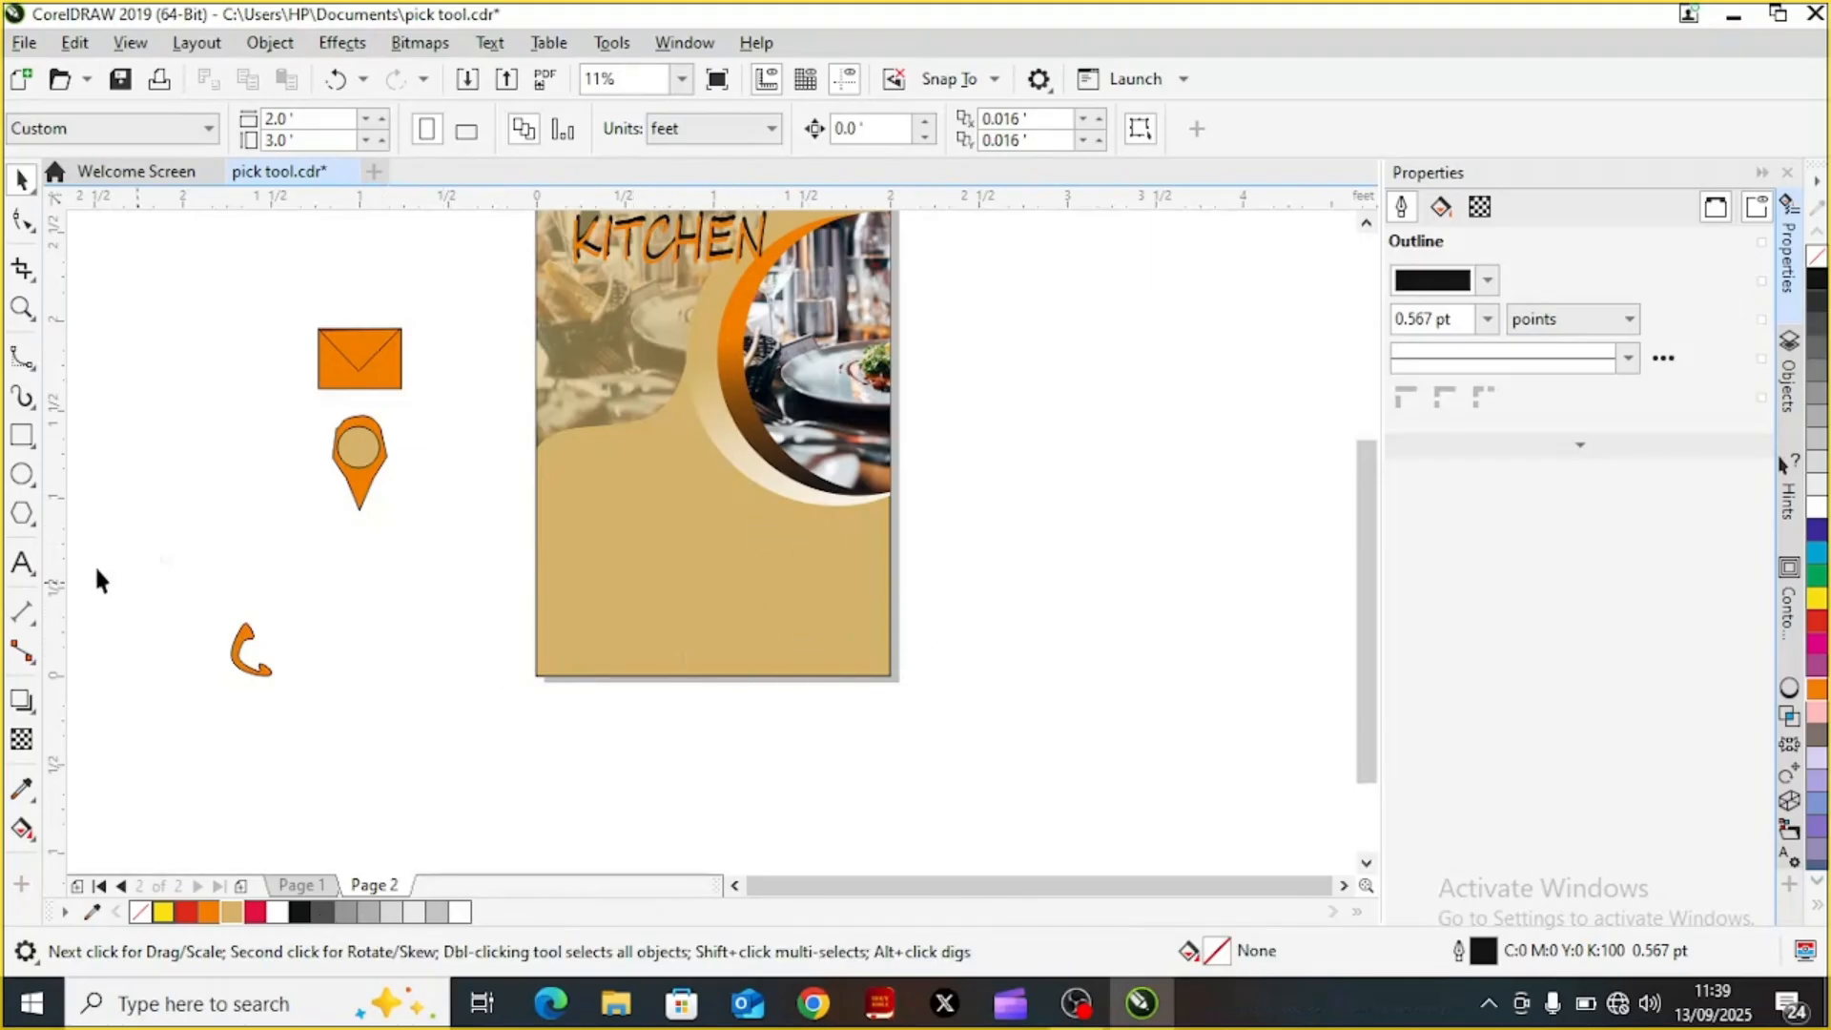
Draw a rectangle about 0.477 ft high across the flyer's bottom edge and narrow it to about 2.008 ft
left_click(23, 439)
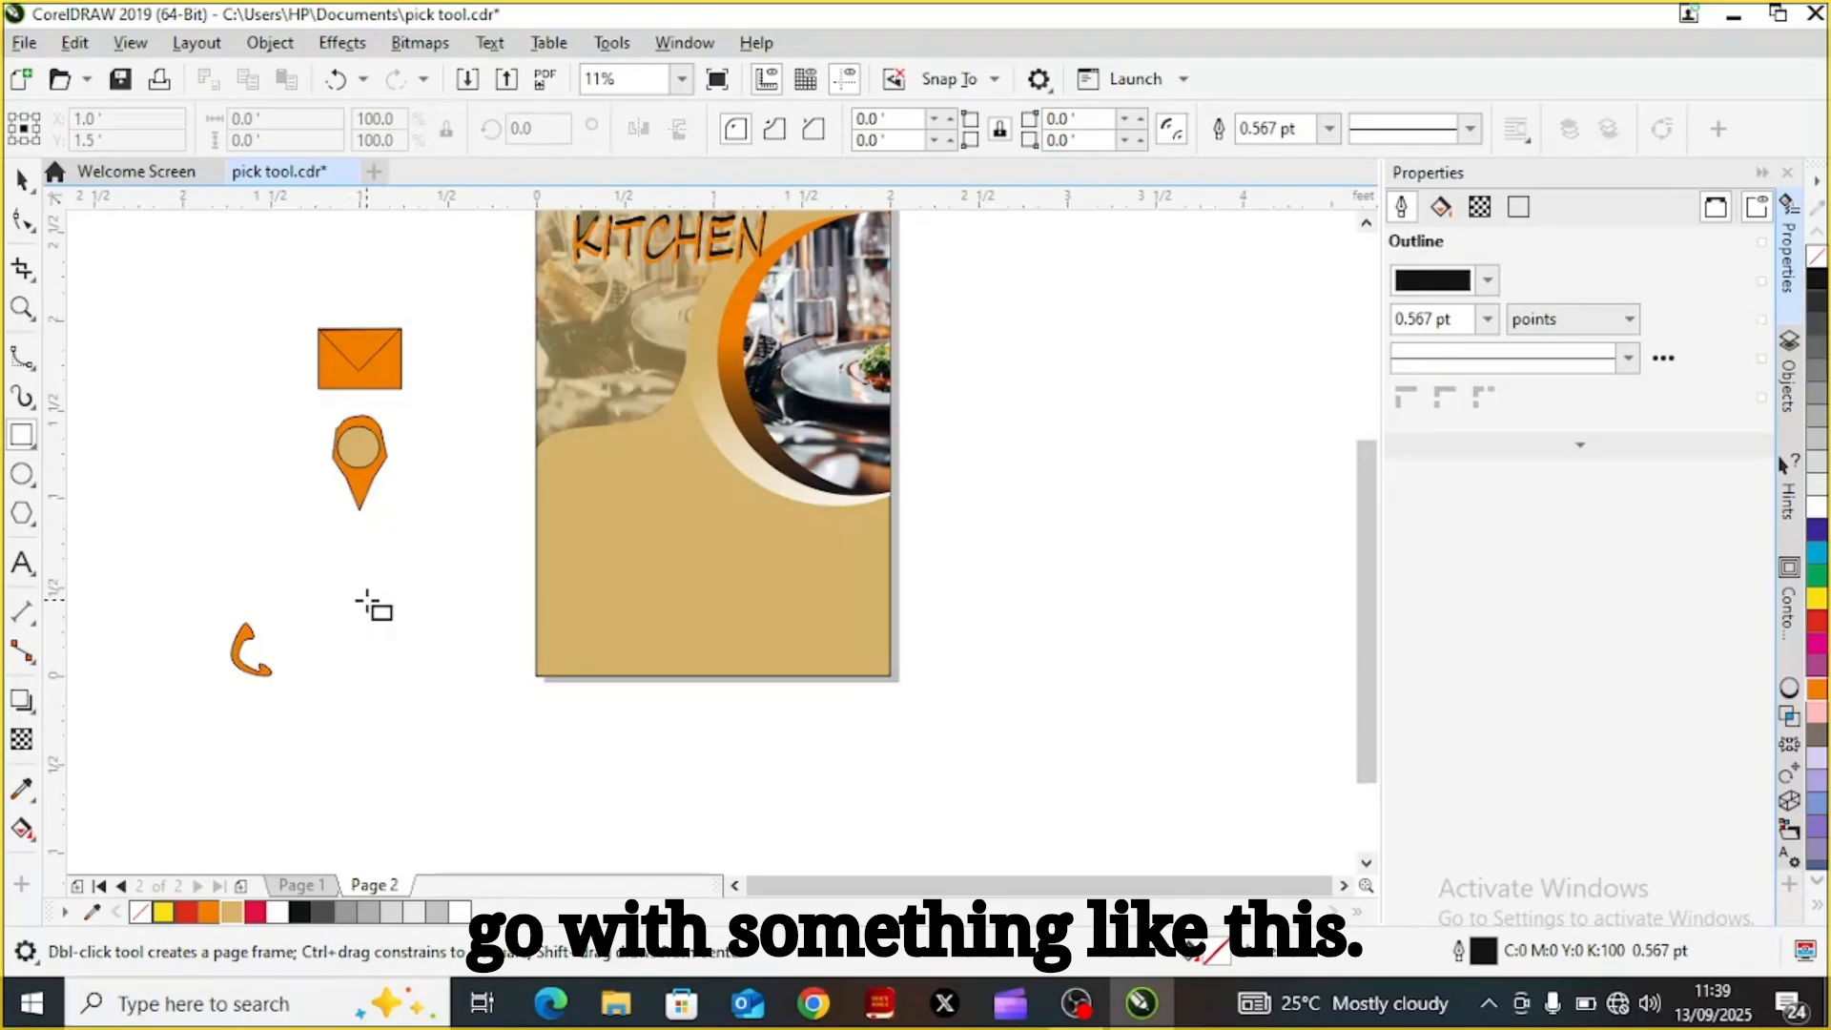
left_click_drag(385, 711, 779, 796)
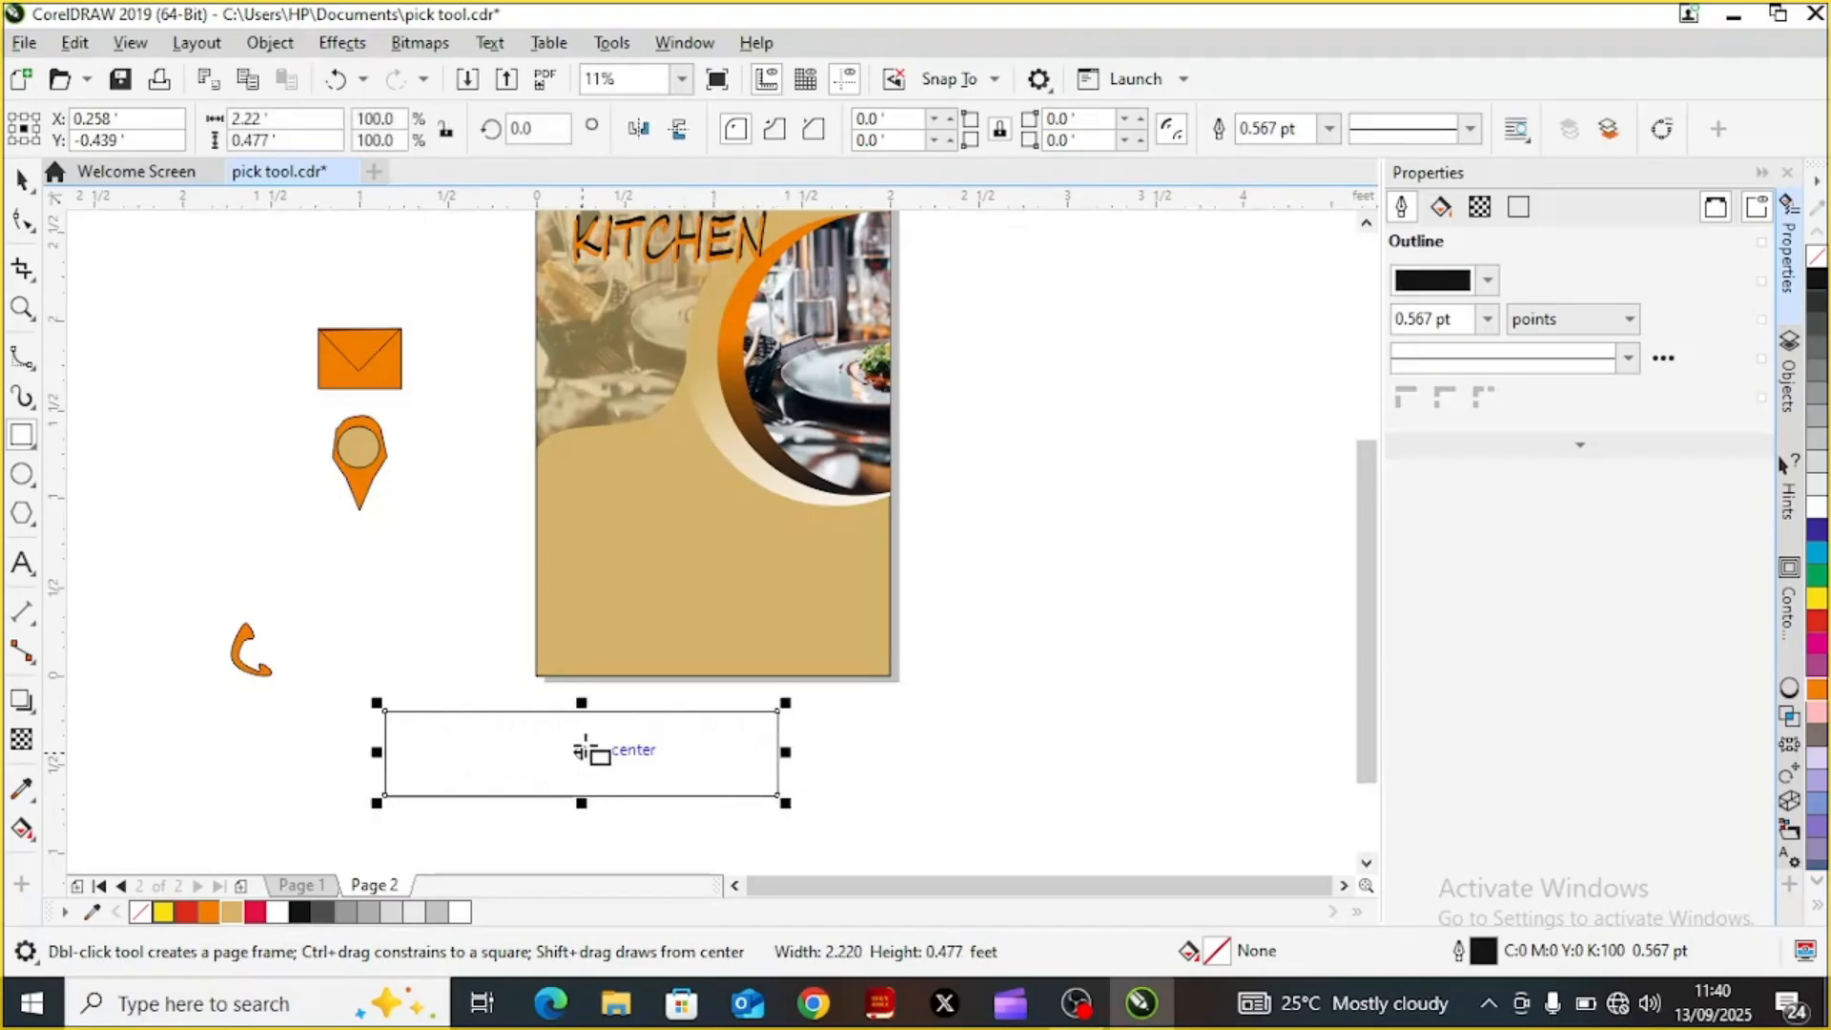
left_click_drag(582, 751, 730, 633)
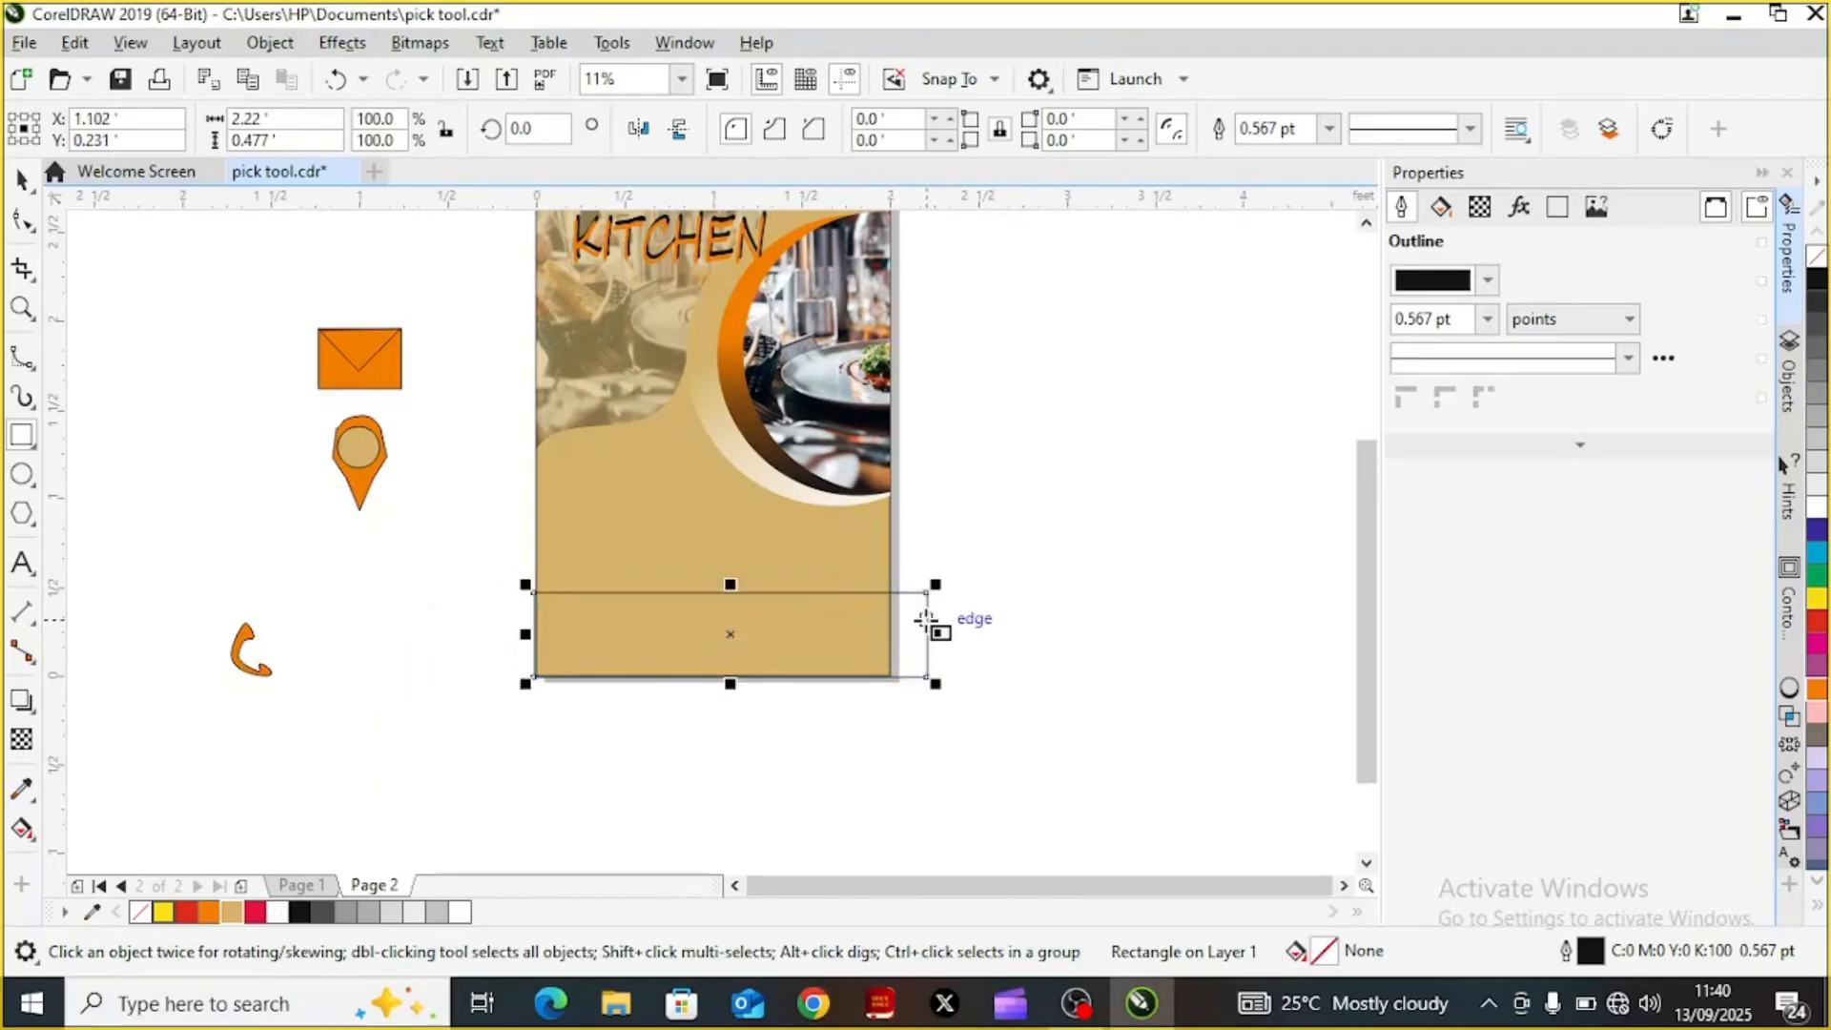
left_click_drag(934, 633, 892, 630)
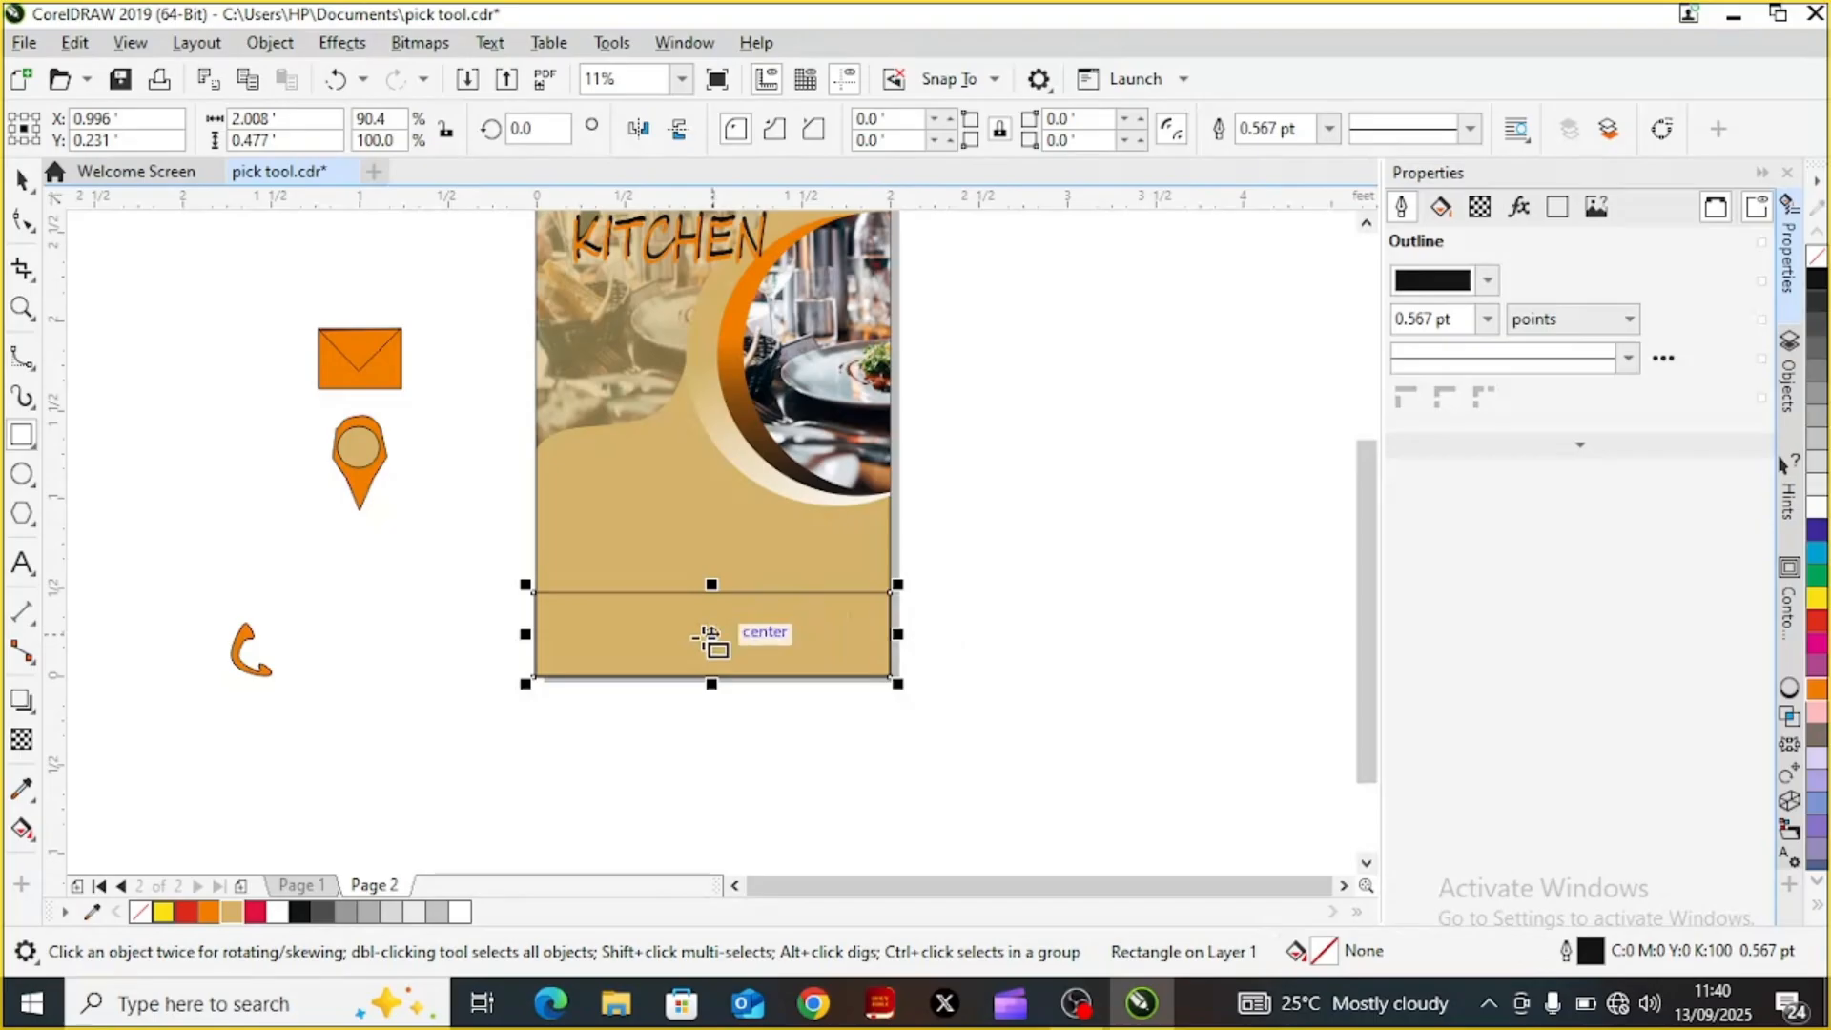
left_click_drag(709, 637, 694, 703)
key("ctrl+z")
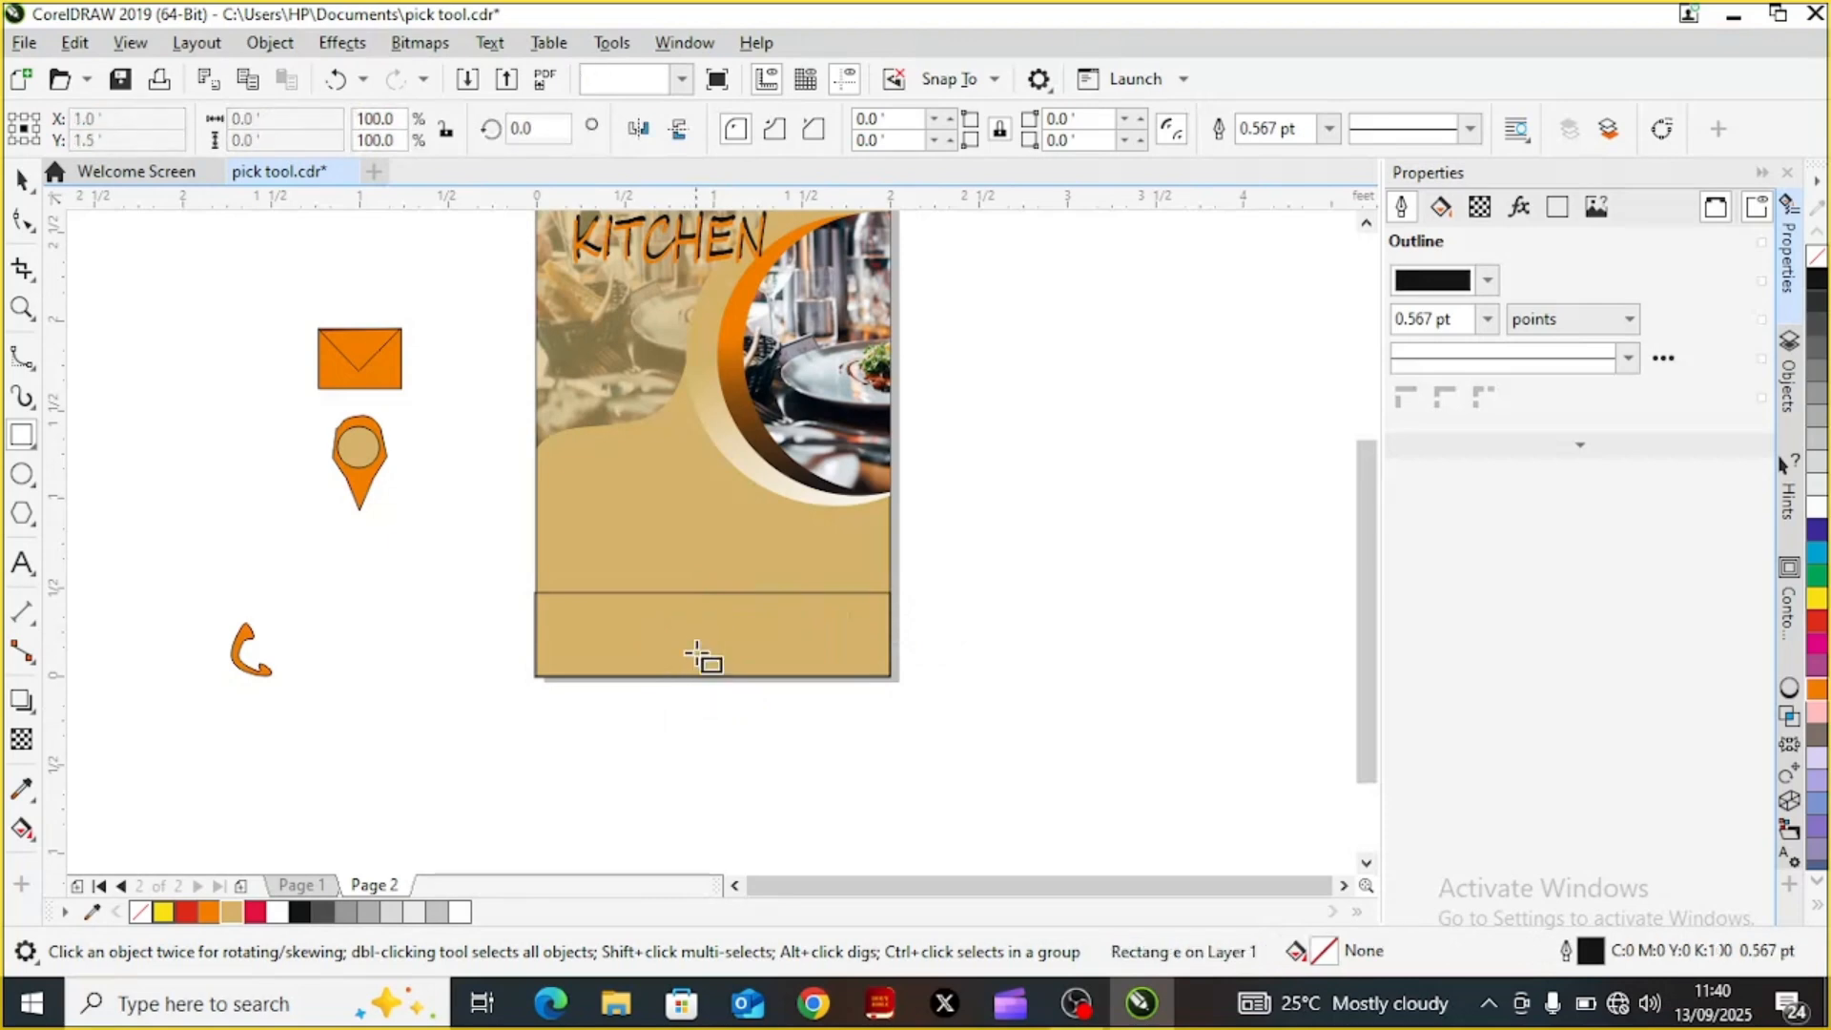
Move the rectangle off the flyer into the blank area below it
left_click(21, 181)
left_click(733, 638)
left_click_drag(732, 637, 483, 761)
Convert the rectangle to curves
right_click(482, 761)
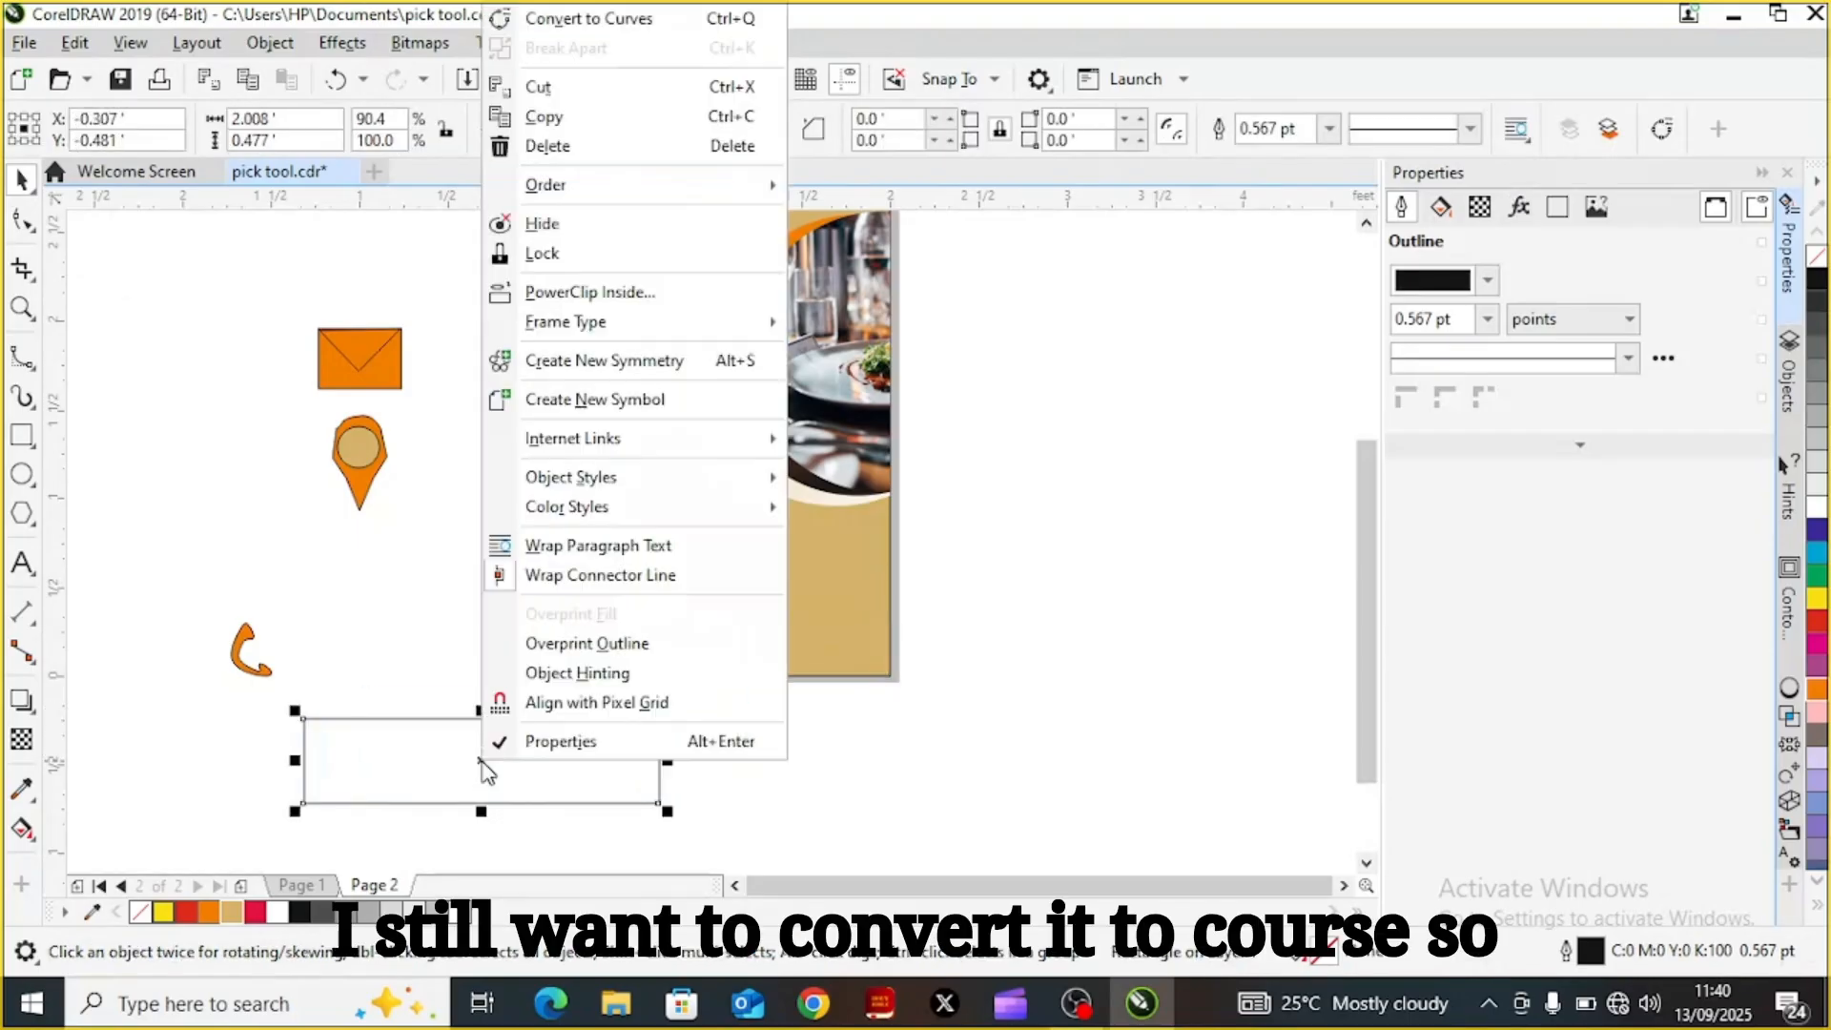
mouse_move(547, 176)
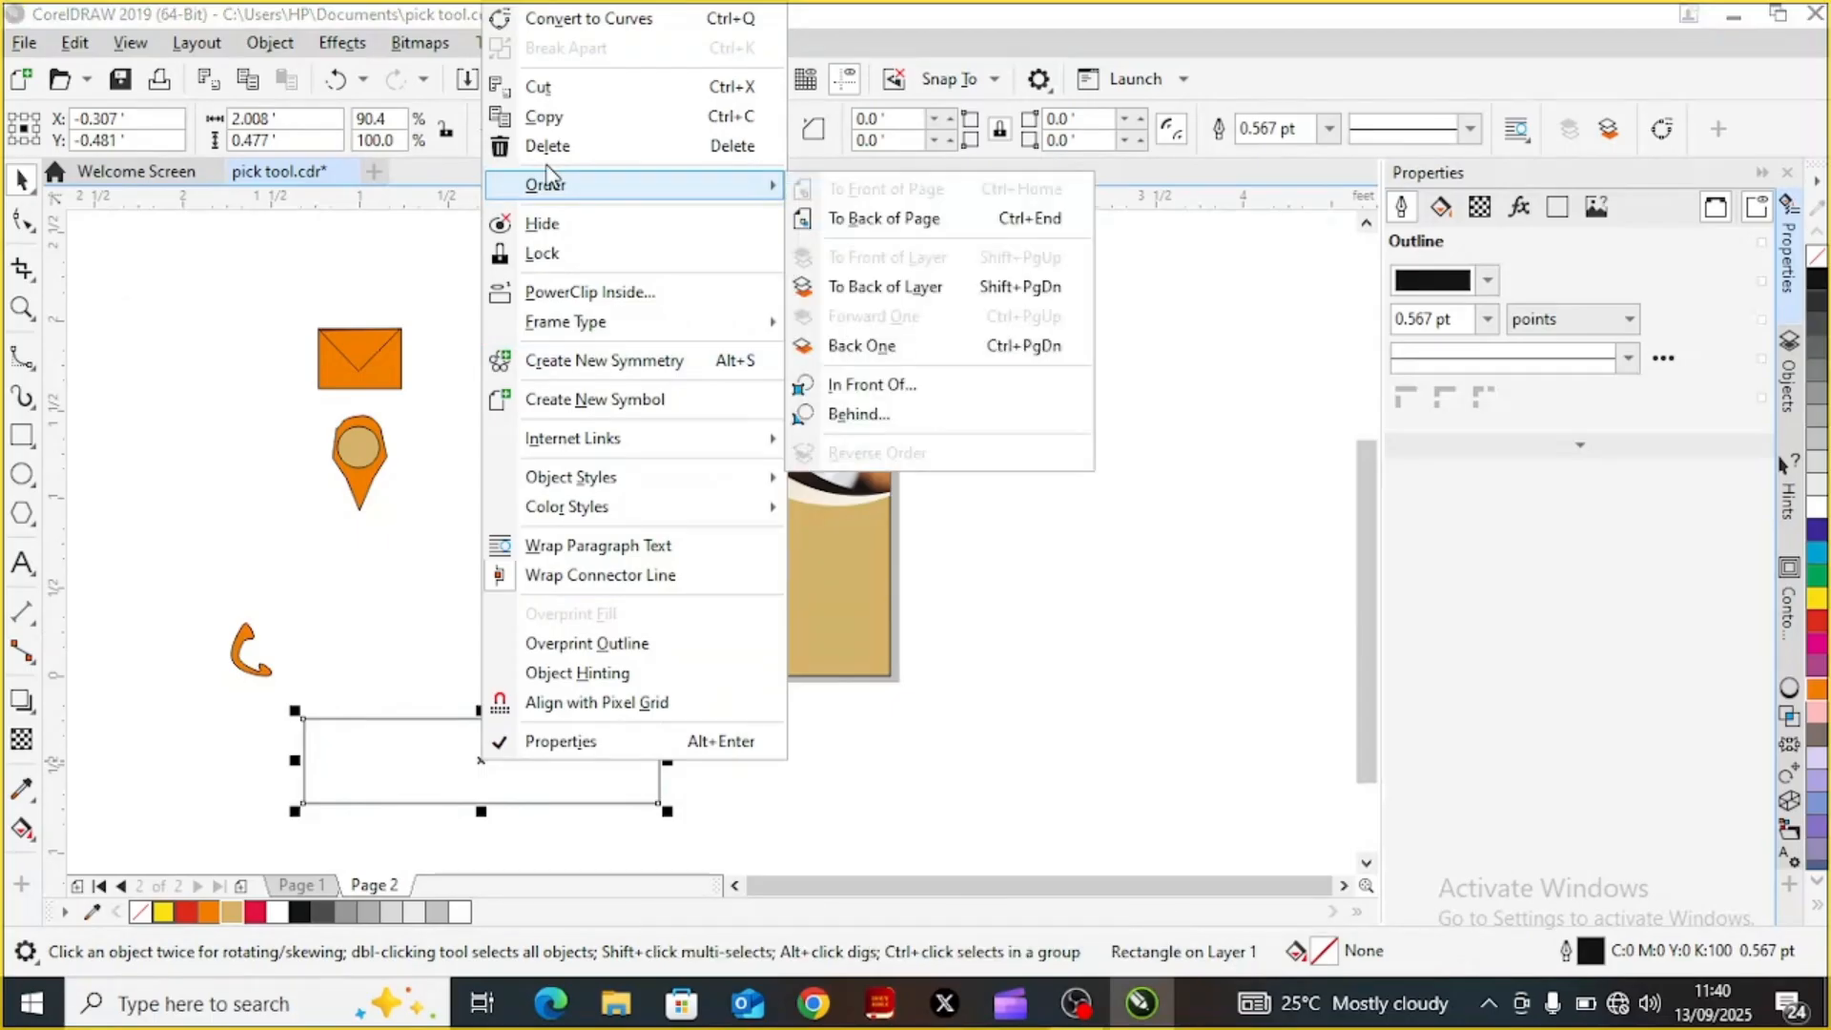
left_click(569, 19)
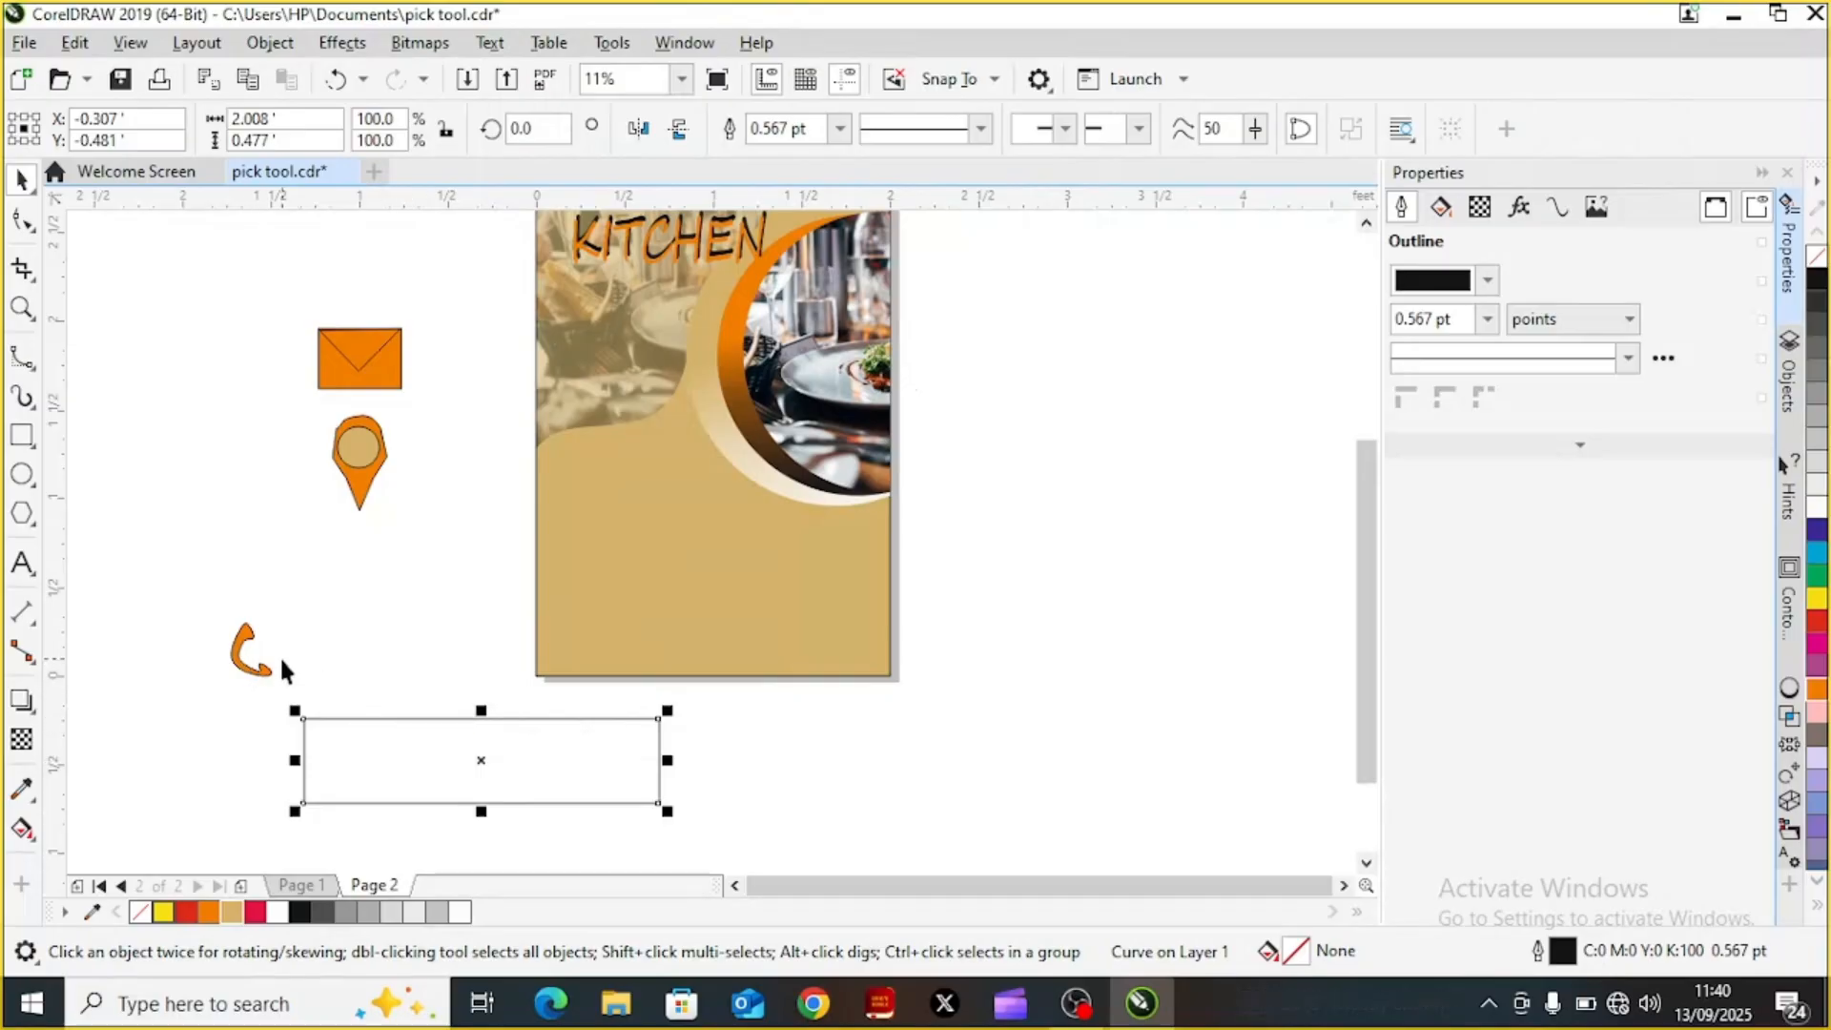
Try the phone icon below the location pin, and undo that move together with the rectangle's conversion to curves
left_click(254, 666)
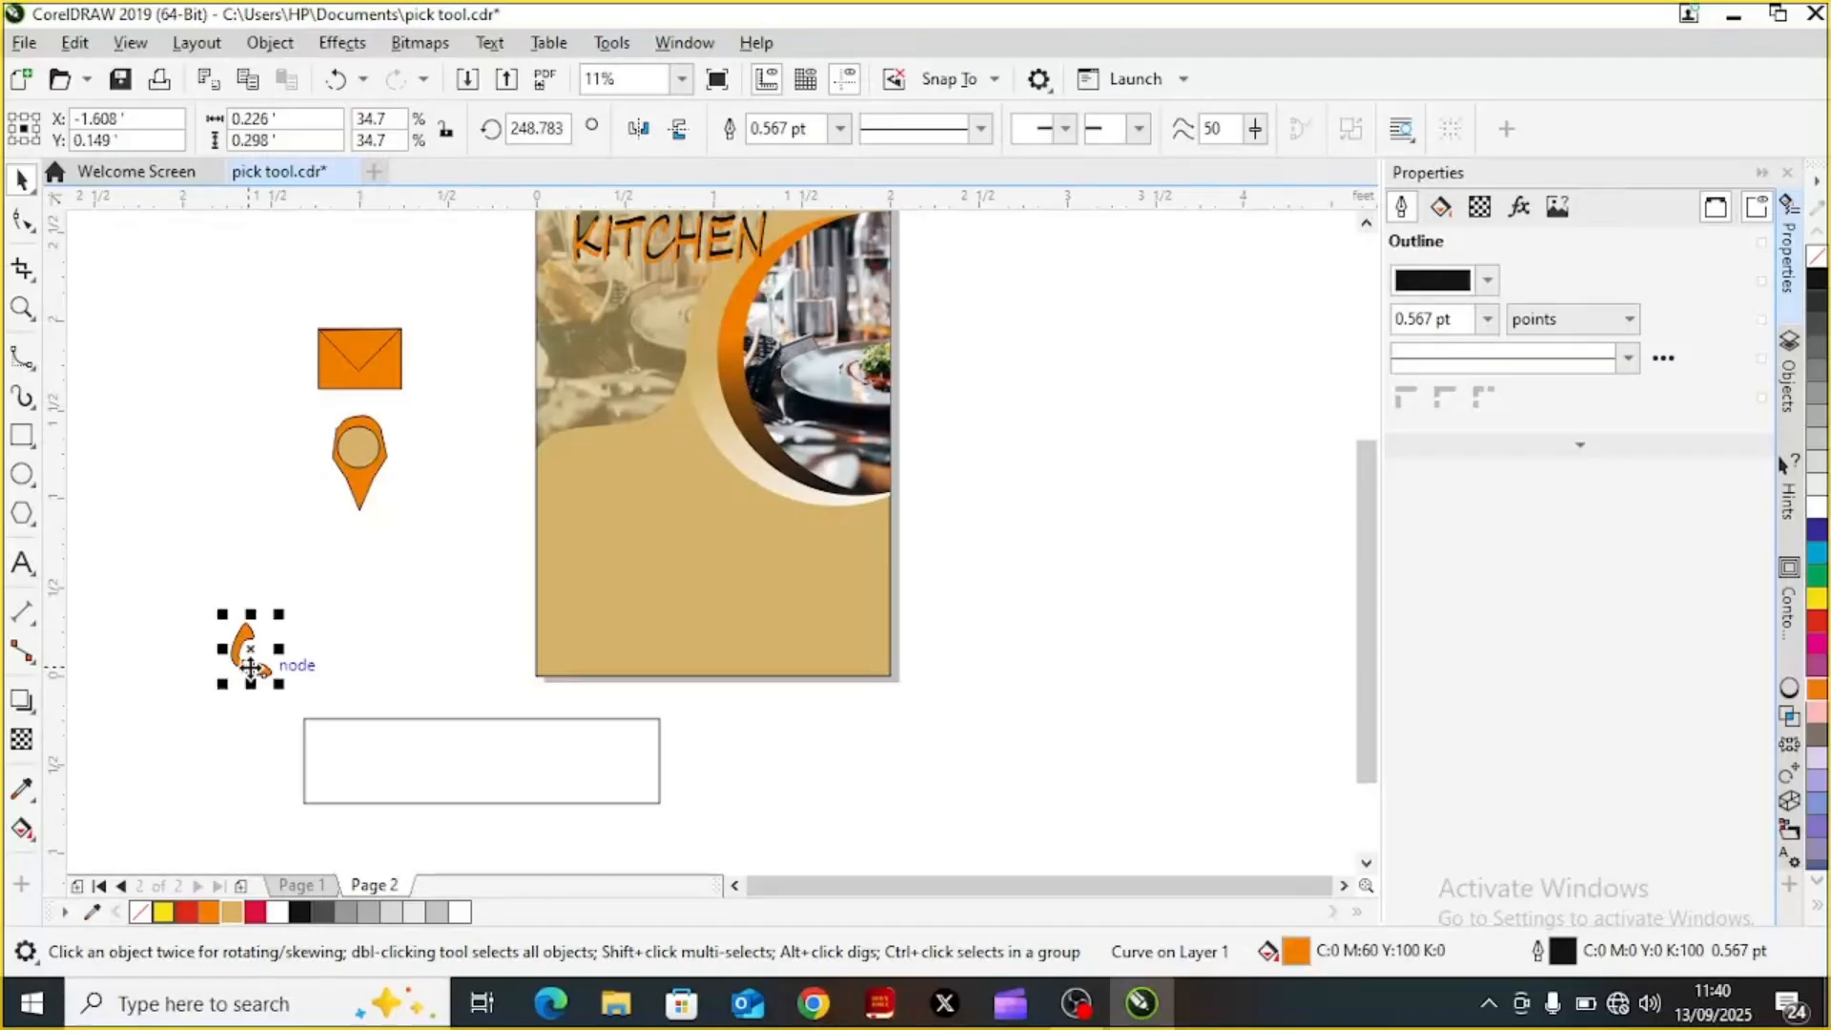
left_click_drag(249, 655, 365, 547)
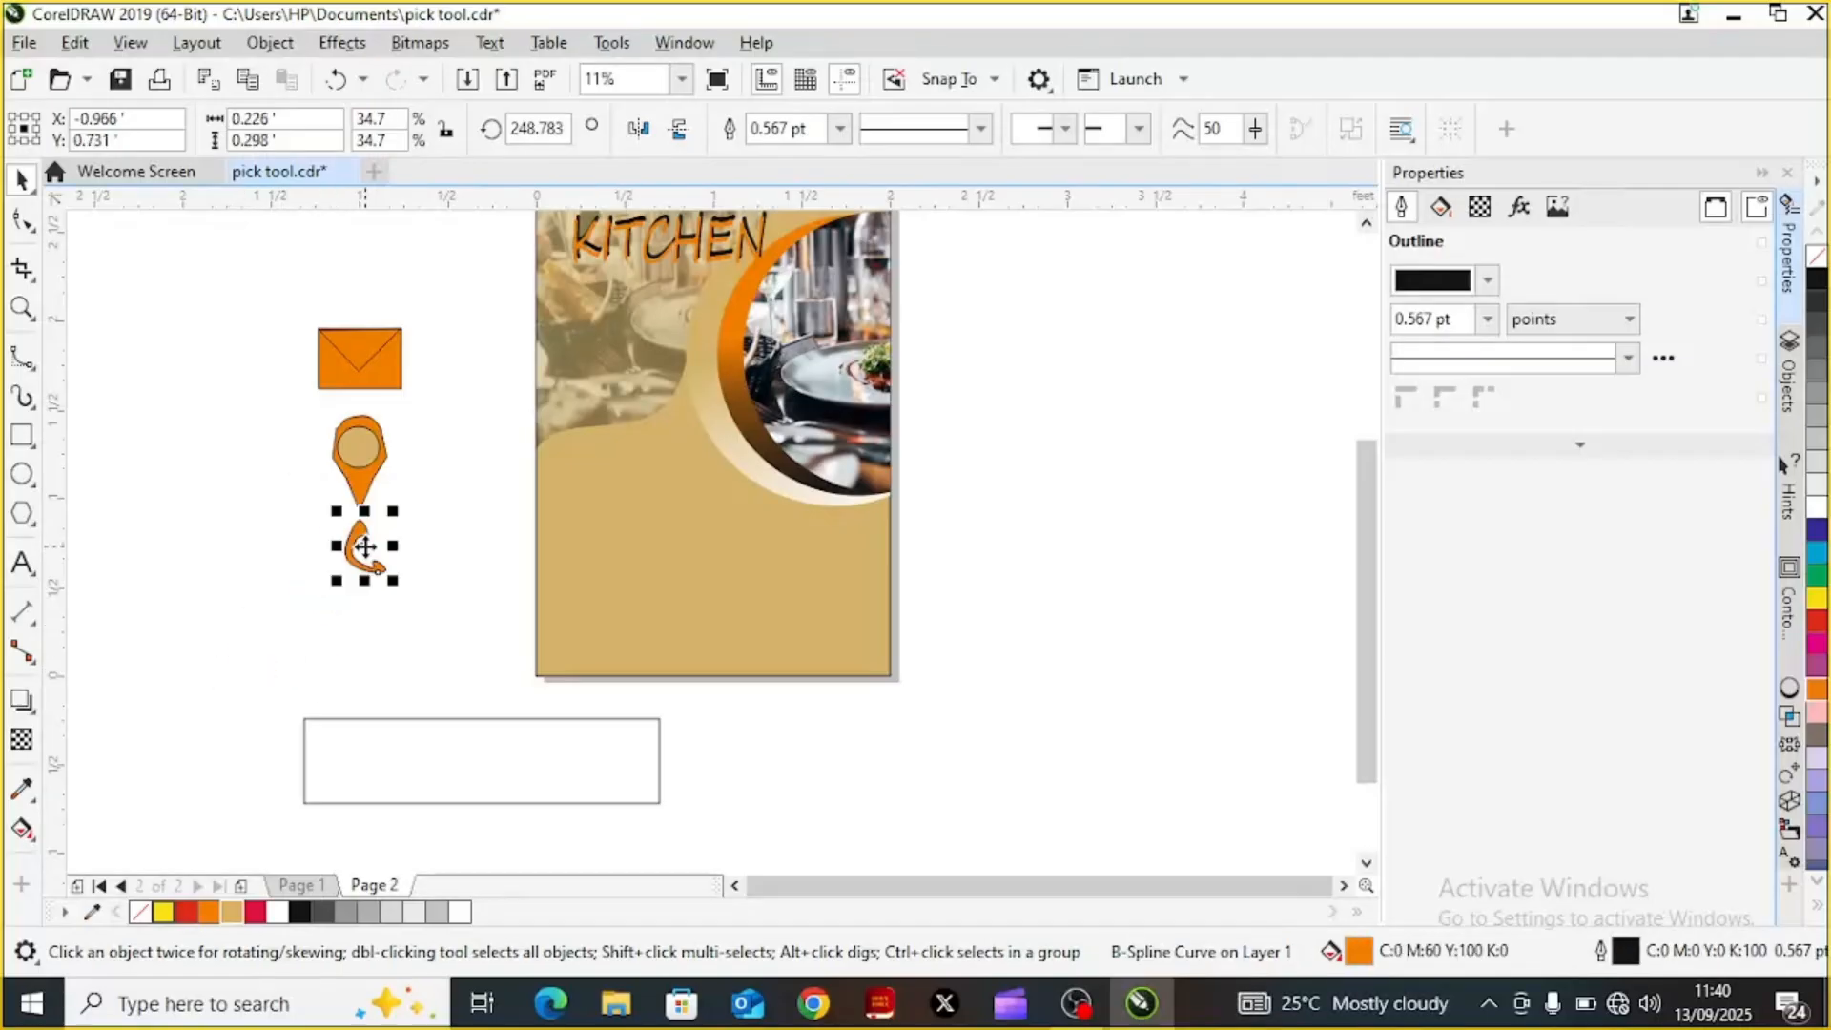
left_click(24, 234)
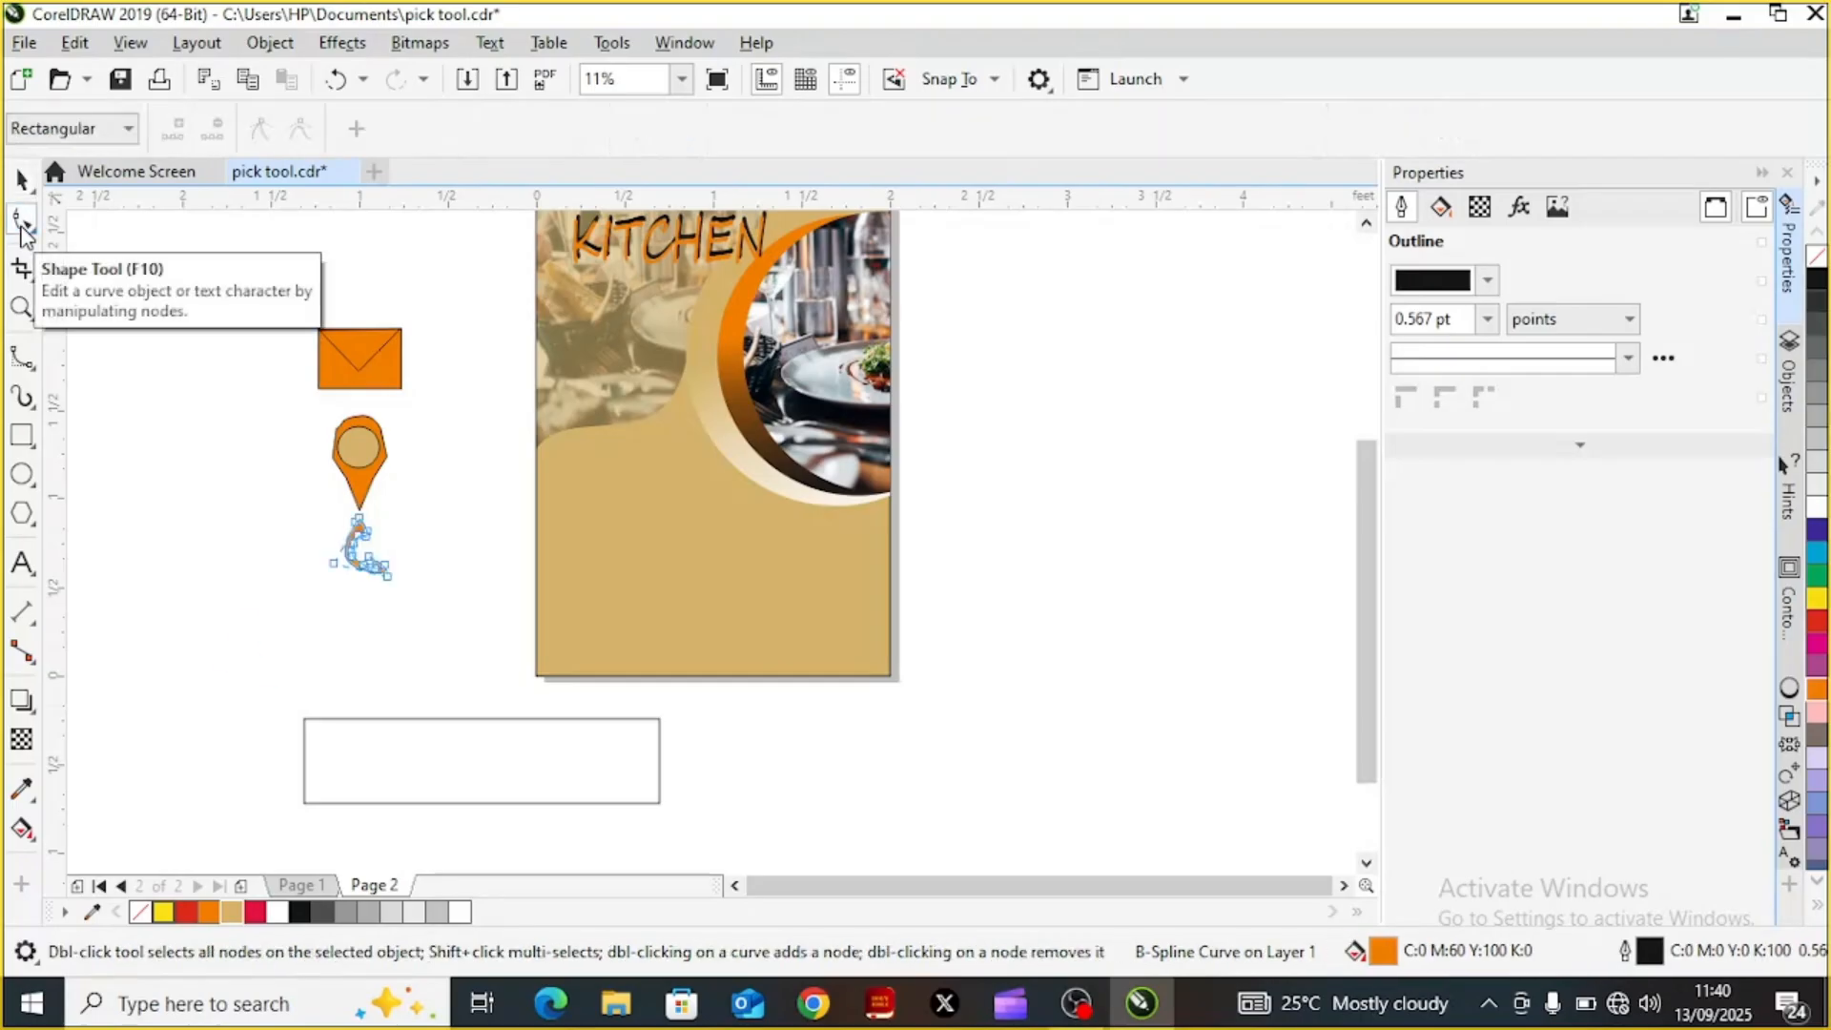
key("ctrl+z")
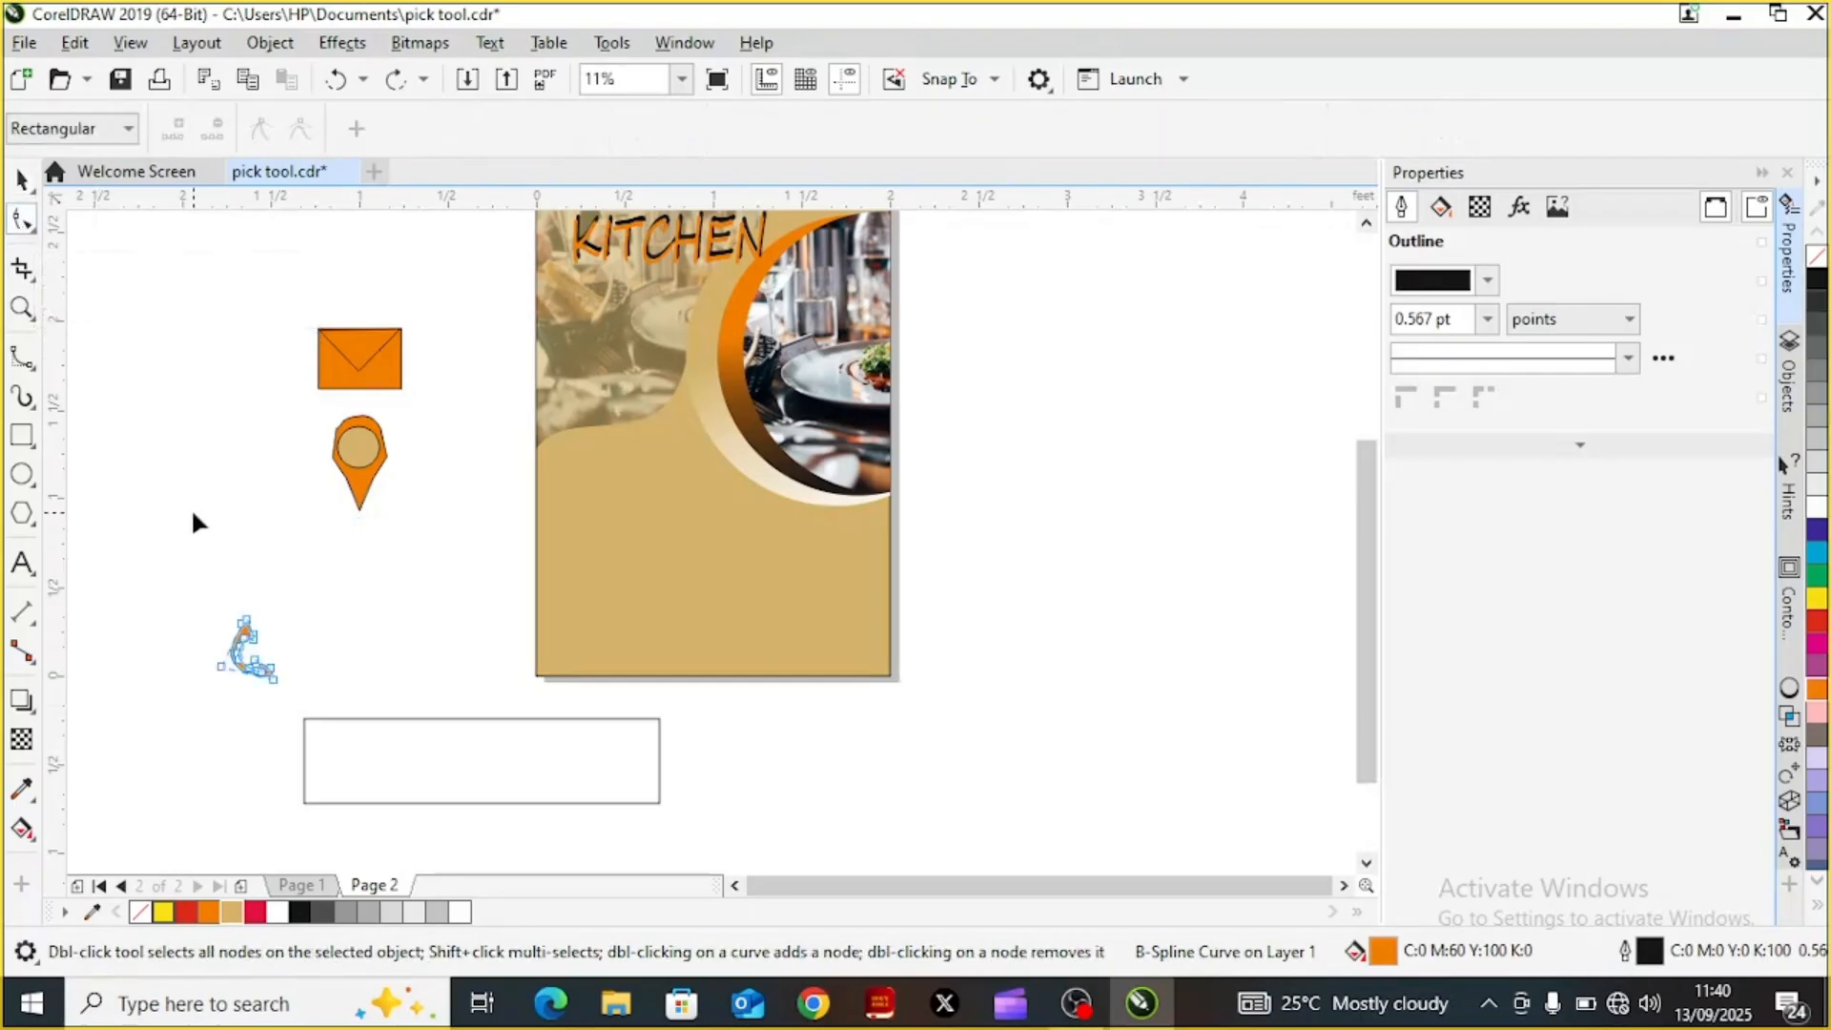
key("Tab")
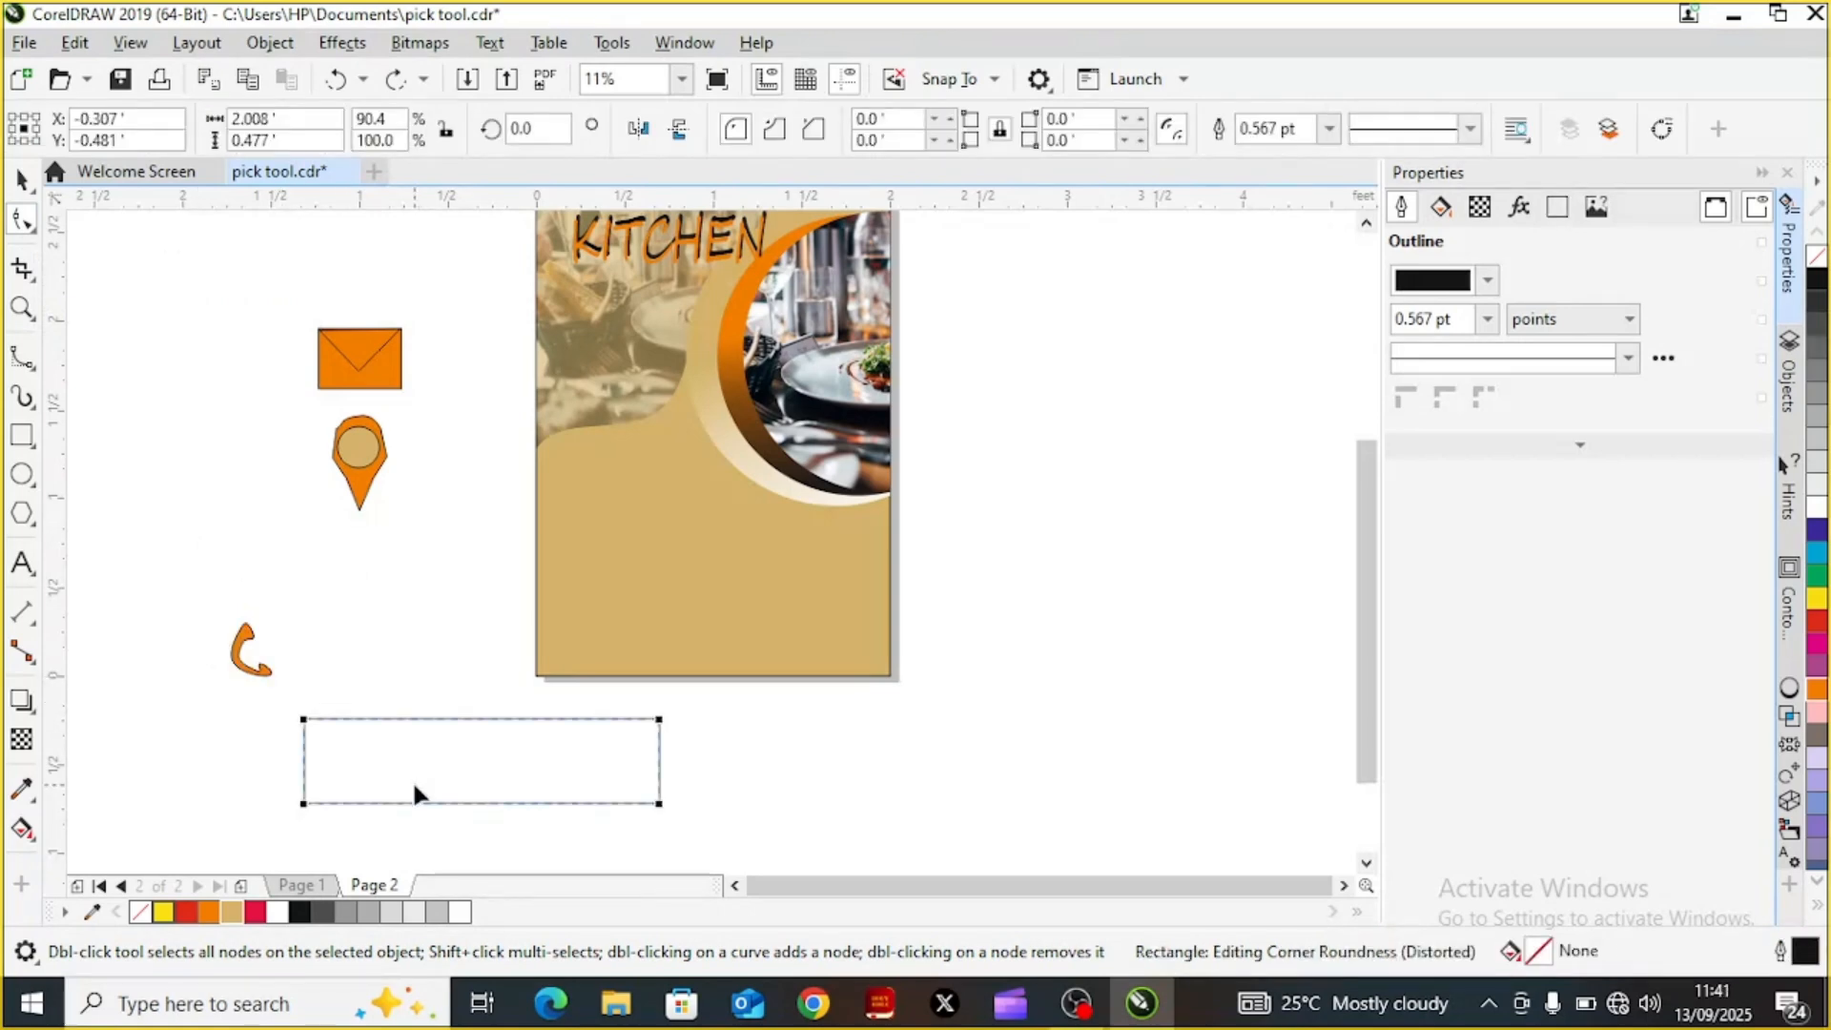
Place the phone icon directly below the location pin
left_click(242, 651)
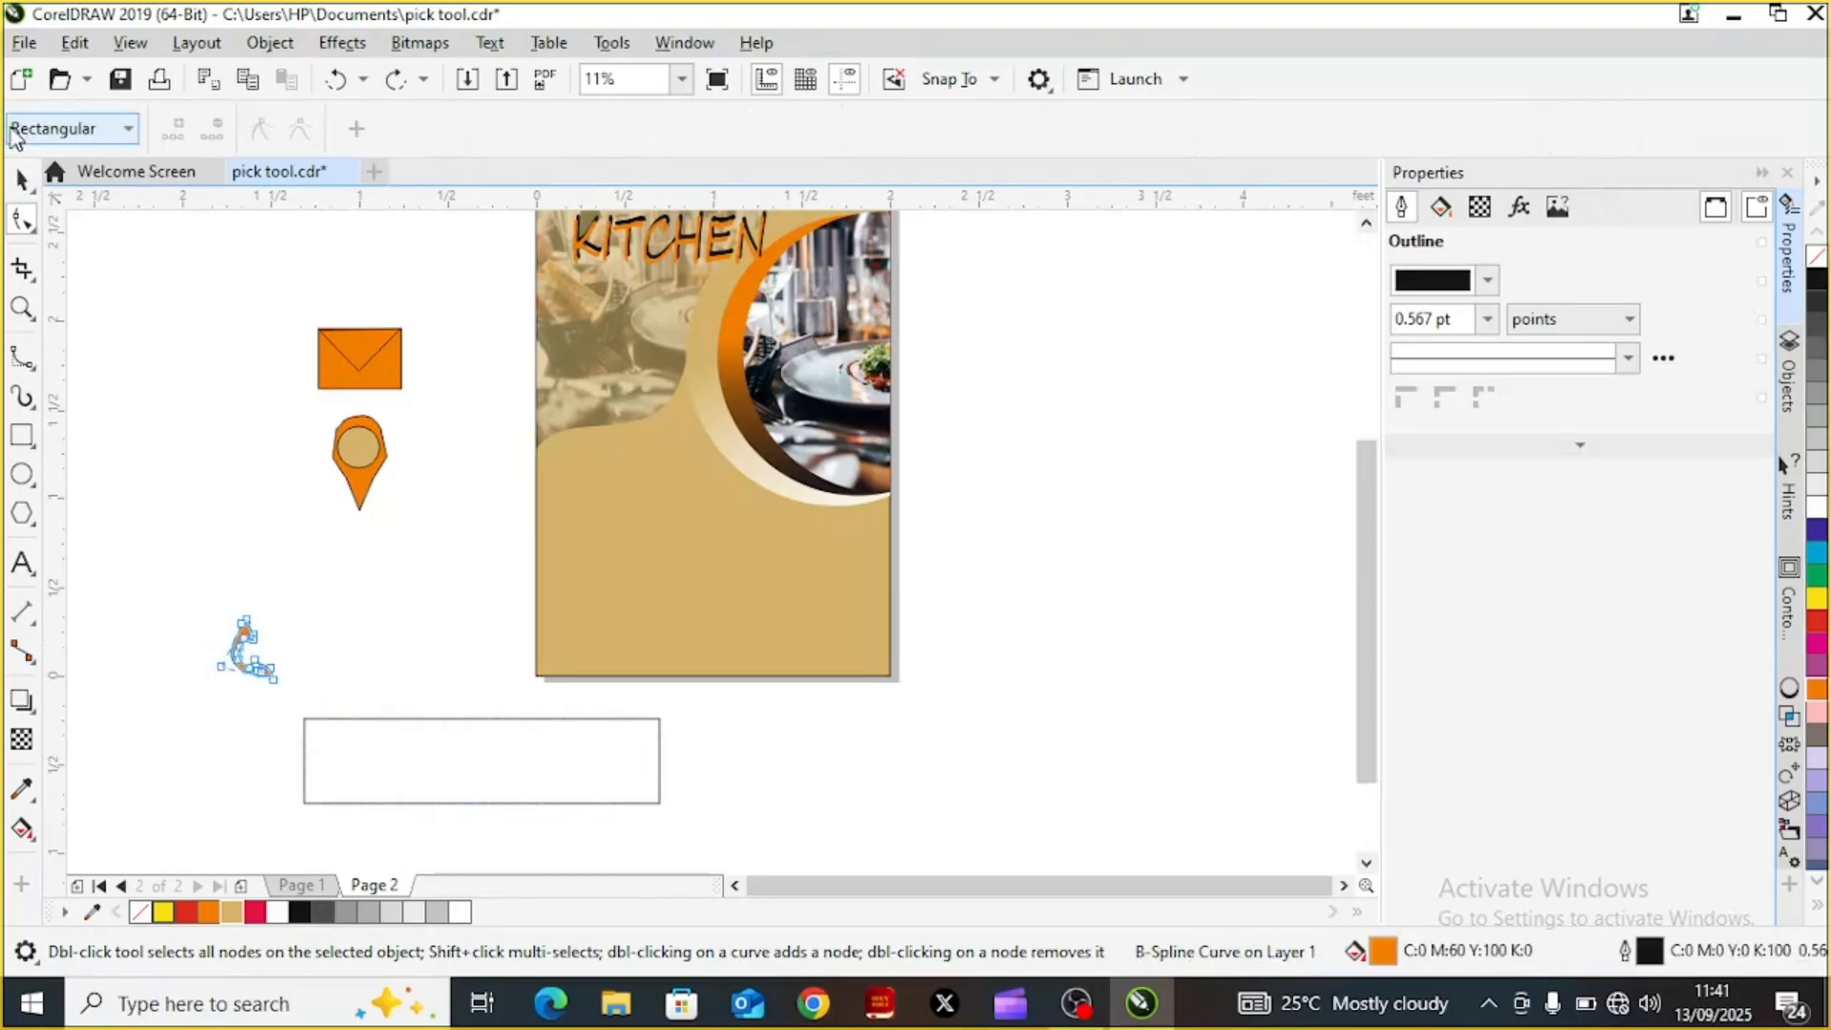
left_click(24, 181)
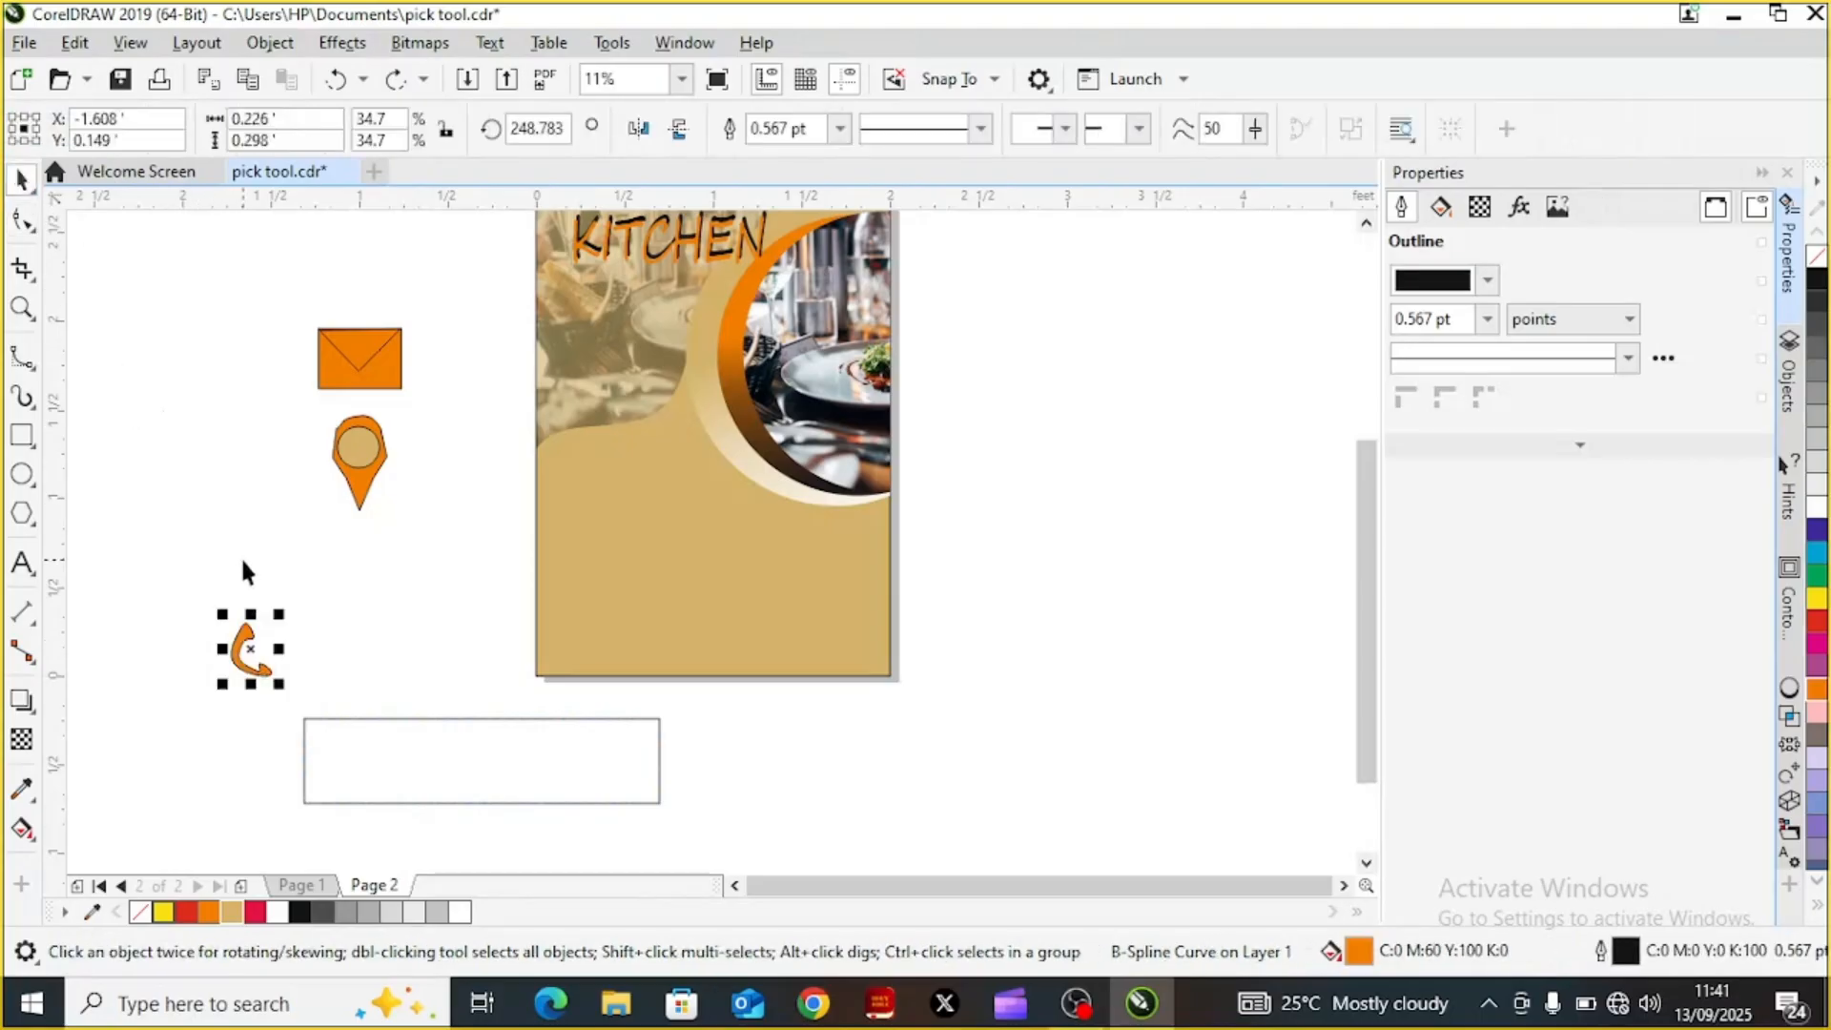
left_click_drag(251, 649, 368, 545)
Convert the blank rectangle below the flyer to curves
left_click(423, 786)
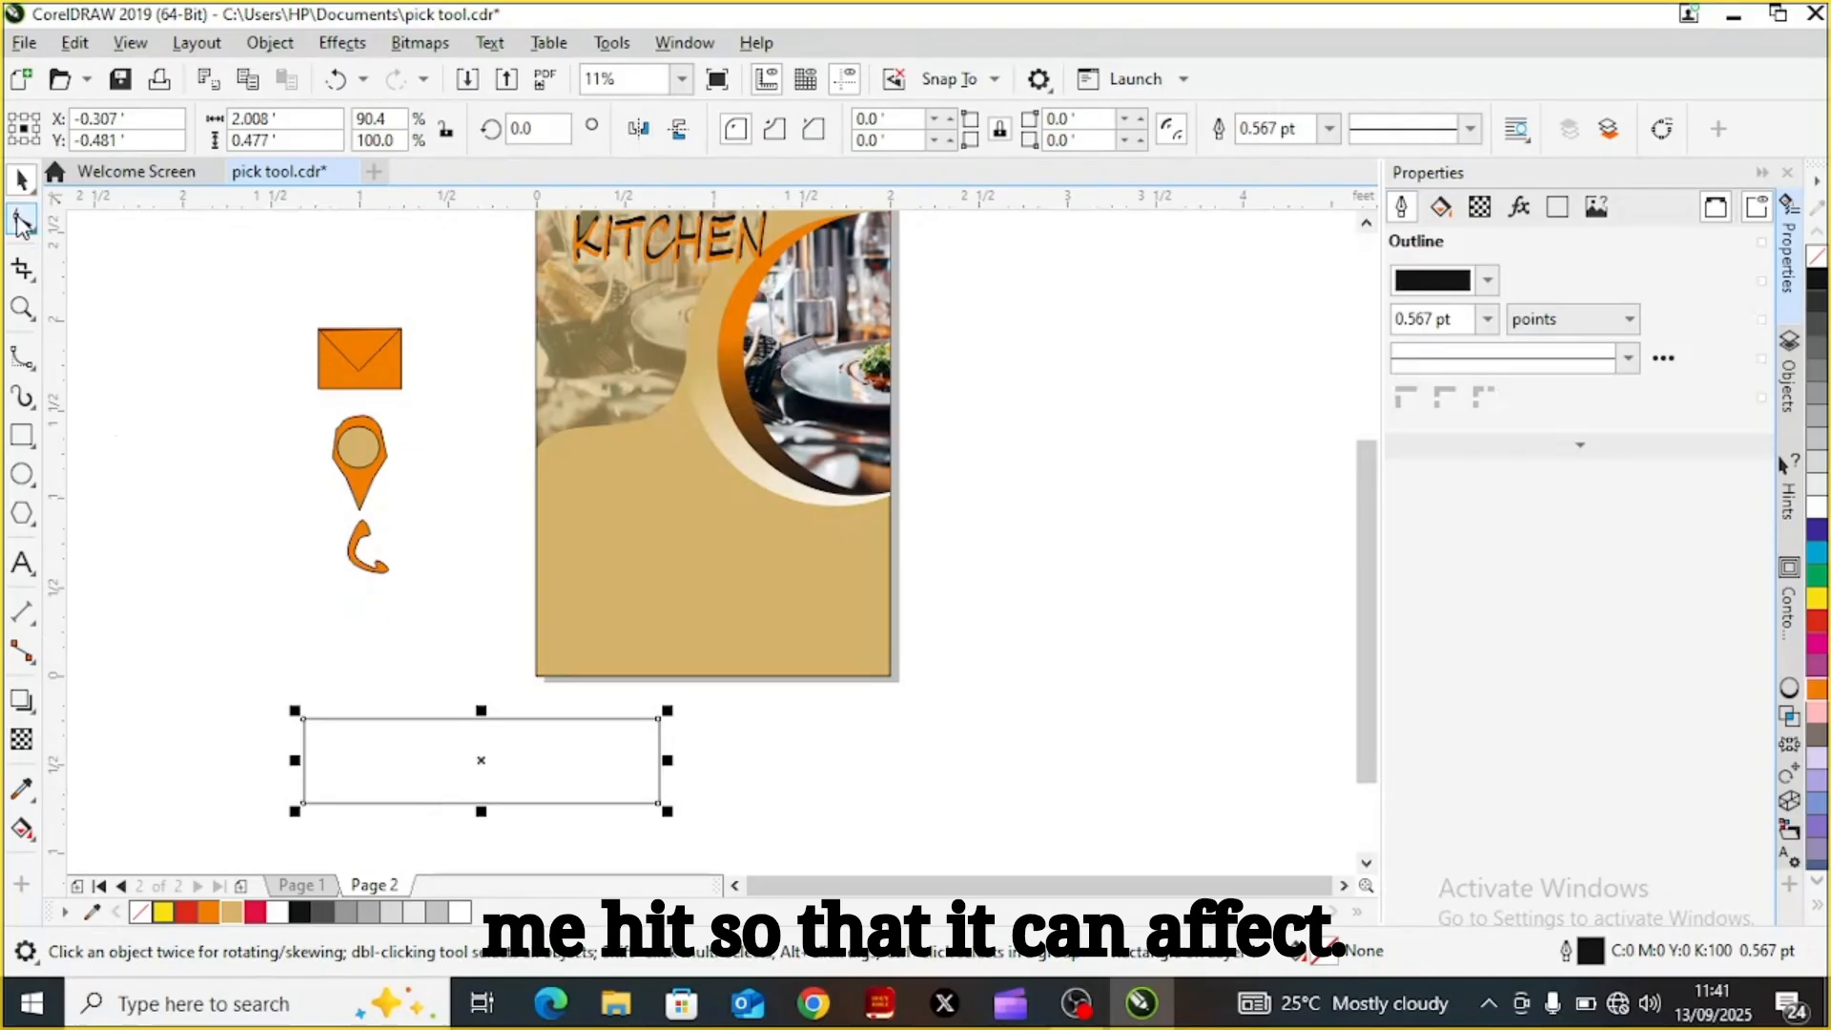
left_click(22, 220)
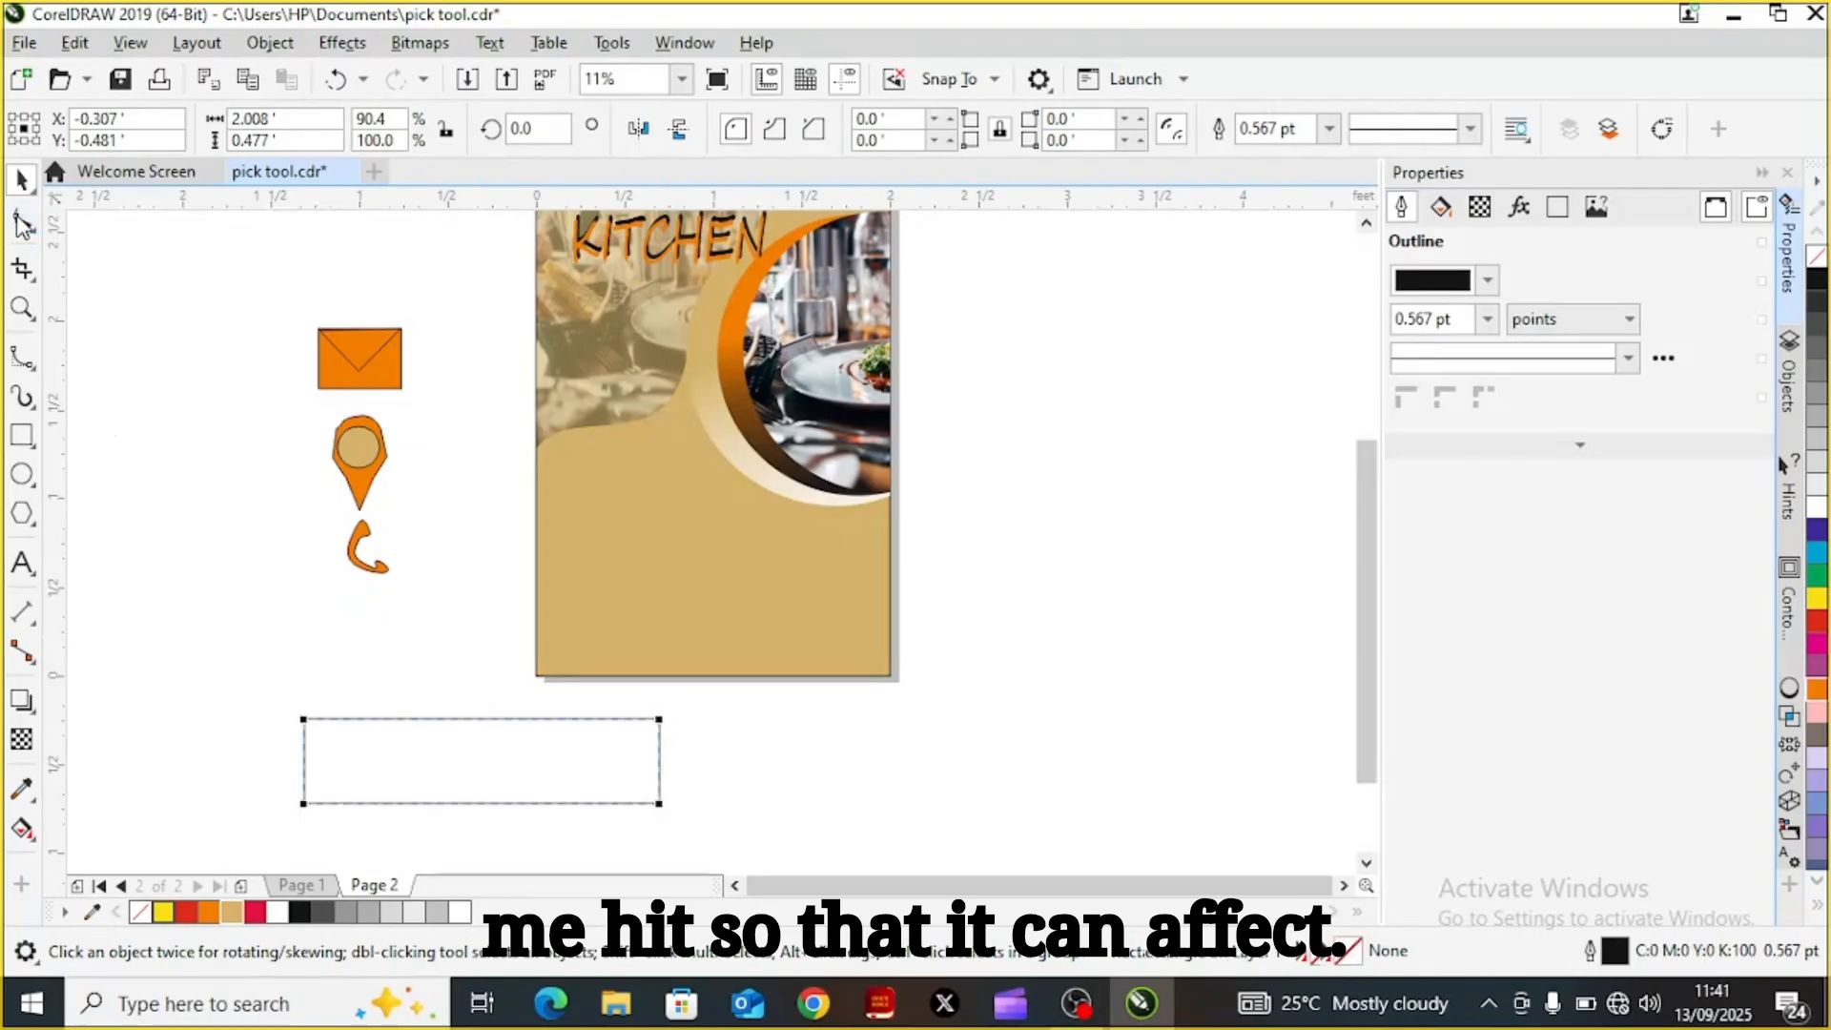
right_click(546, 751)
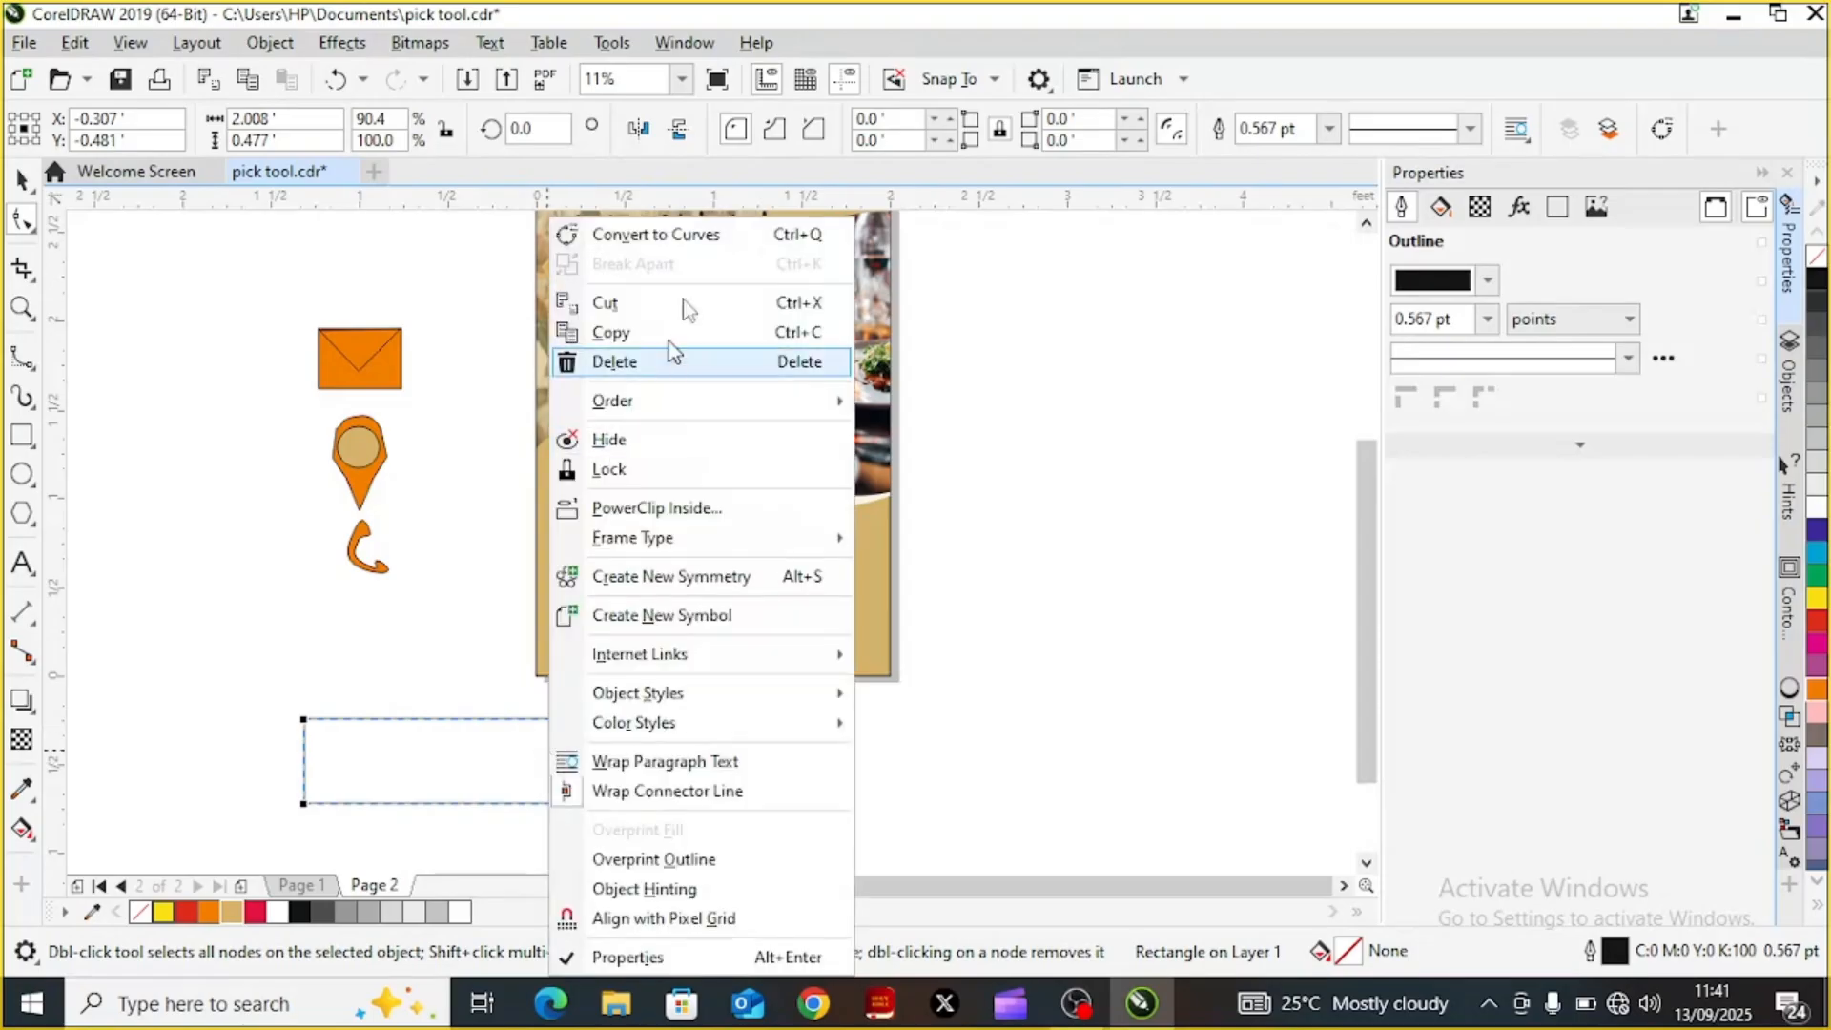
left_click(667, 235)
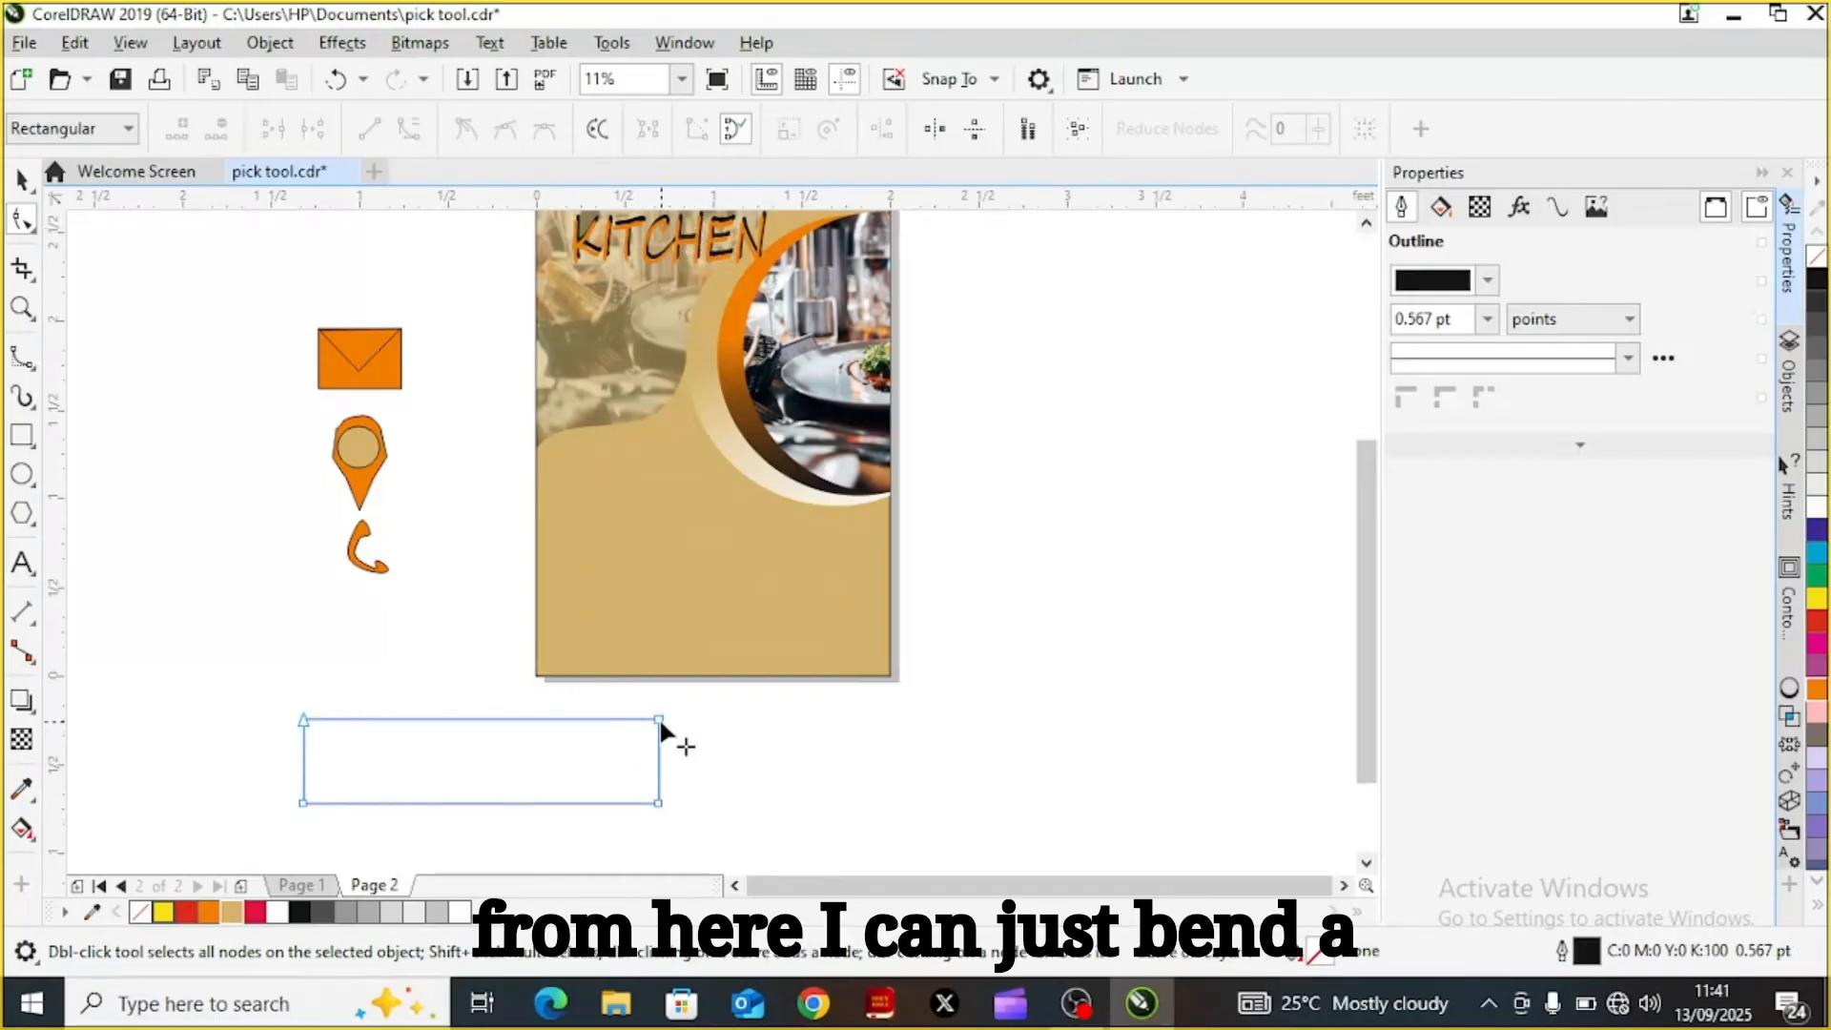
Slide the rectangle's upper-right node inward, convert the resulting slanted side to a curve, and bend it outward into a rounded corner
left_click_drag(660, 722, 568, 722)
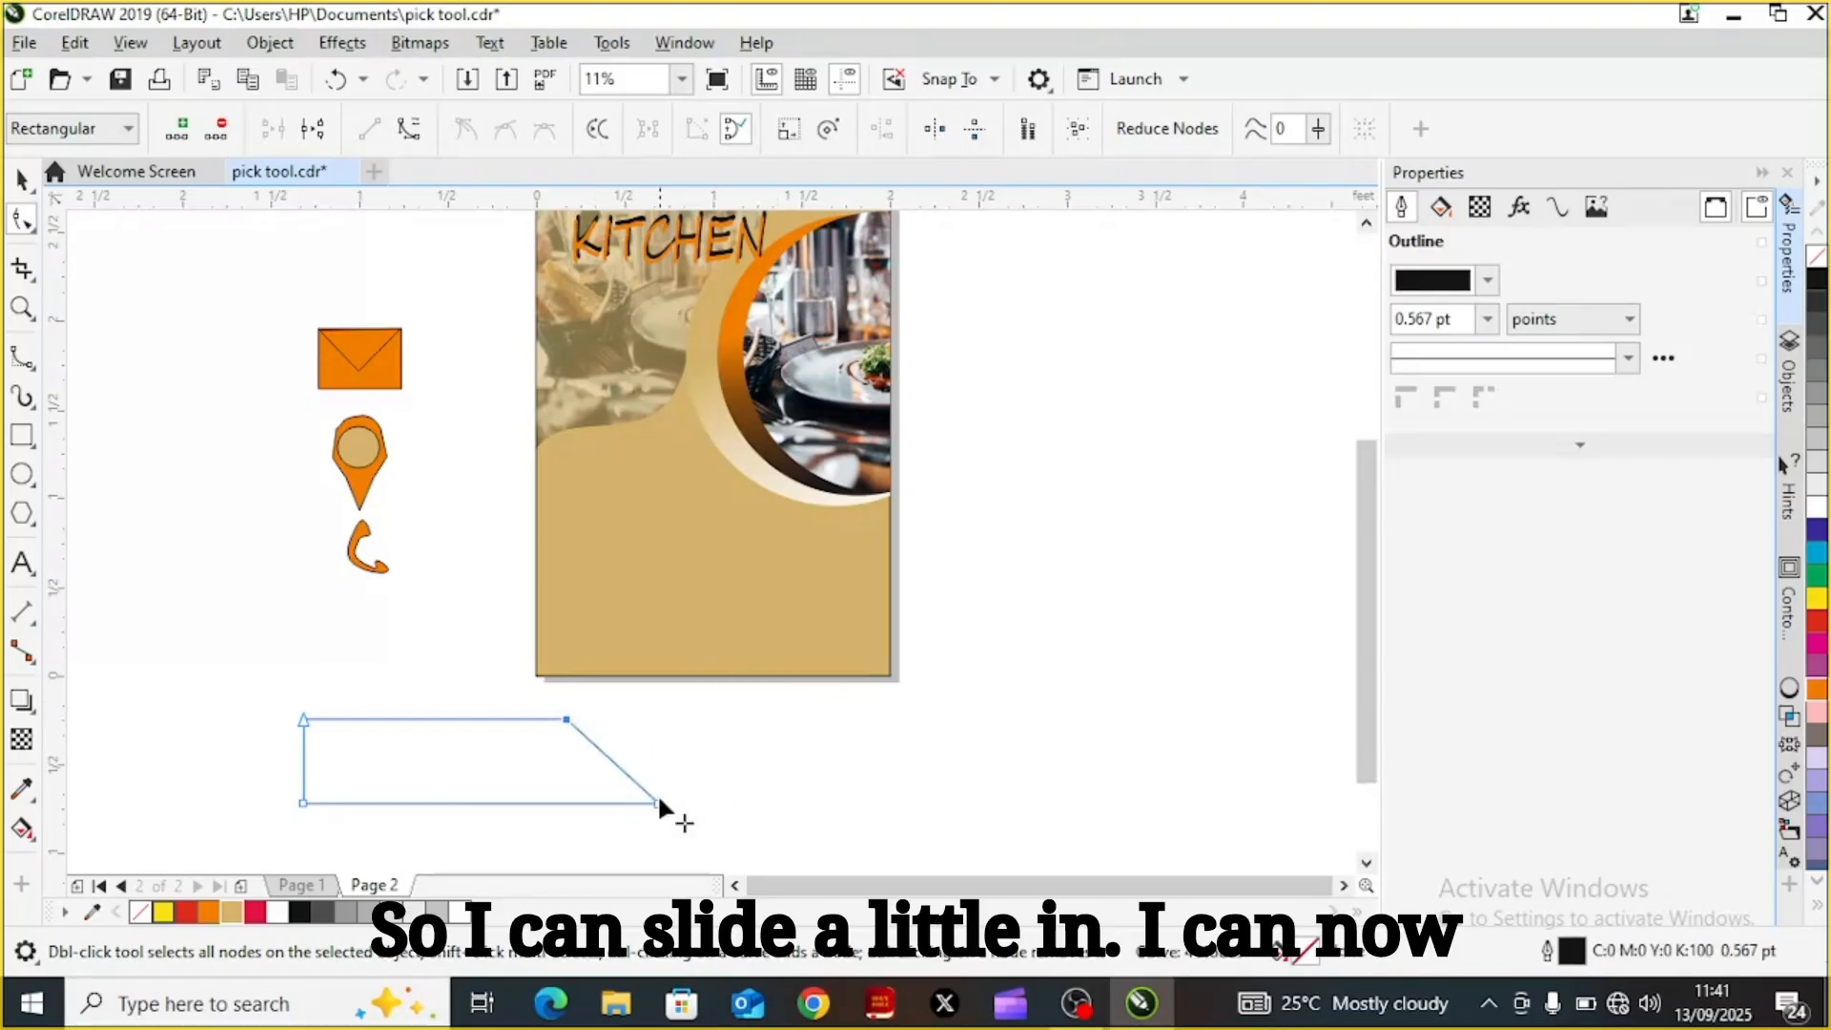
right_click(607, 756)
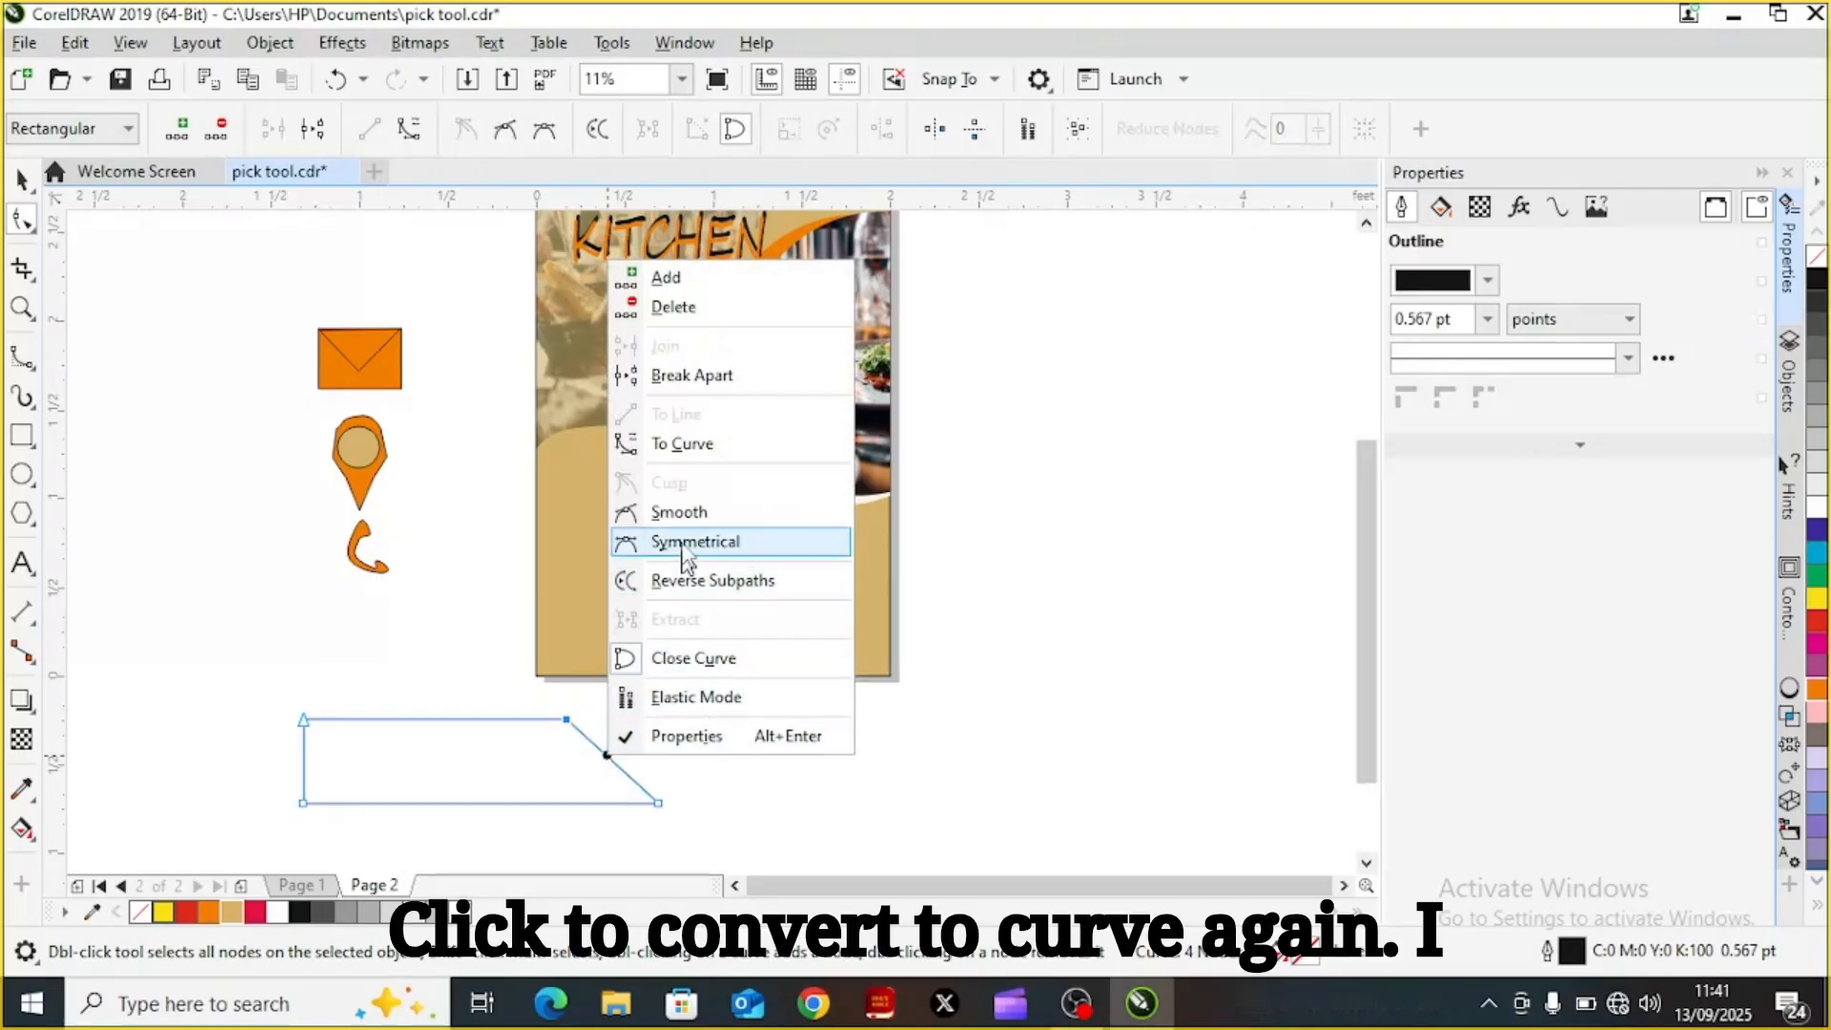
left_click(688, 446)
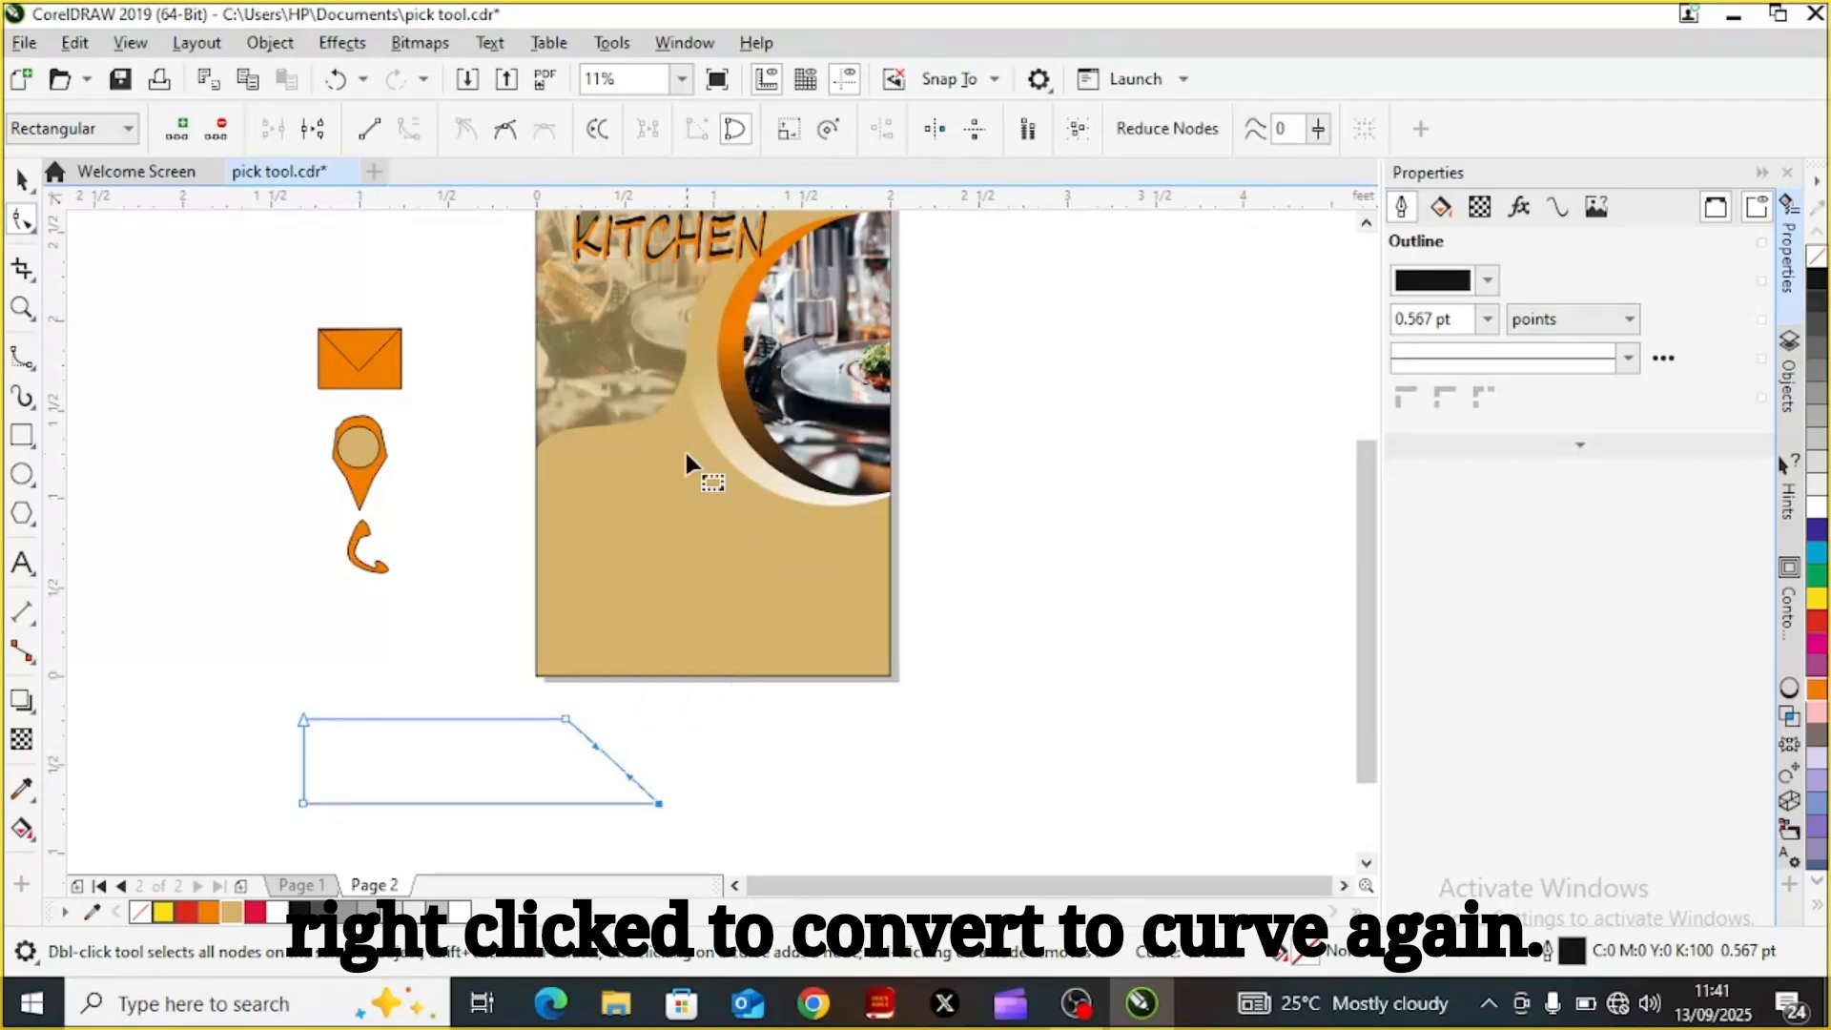
left_click_drag(608, 753, 629, 754)
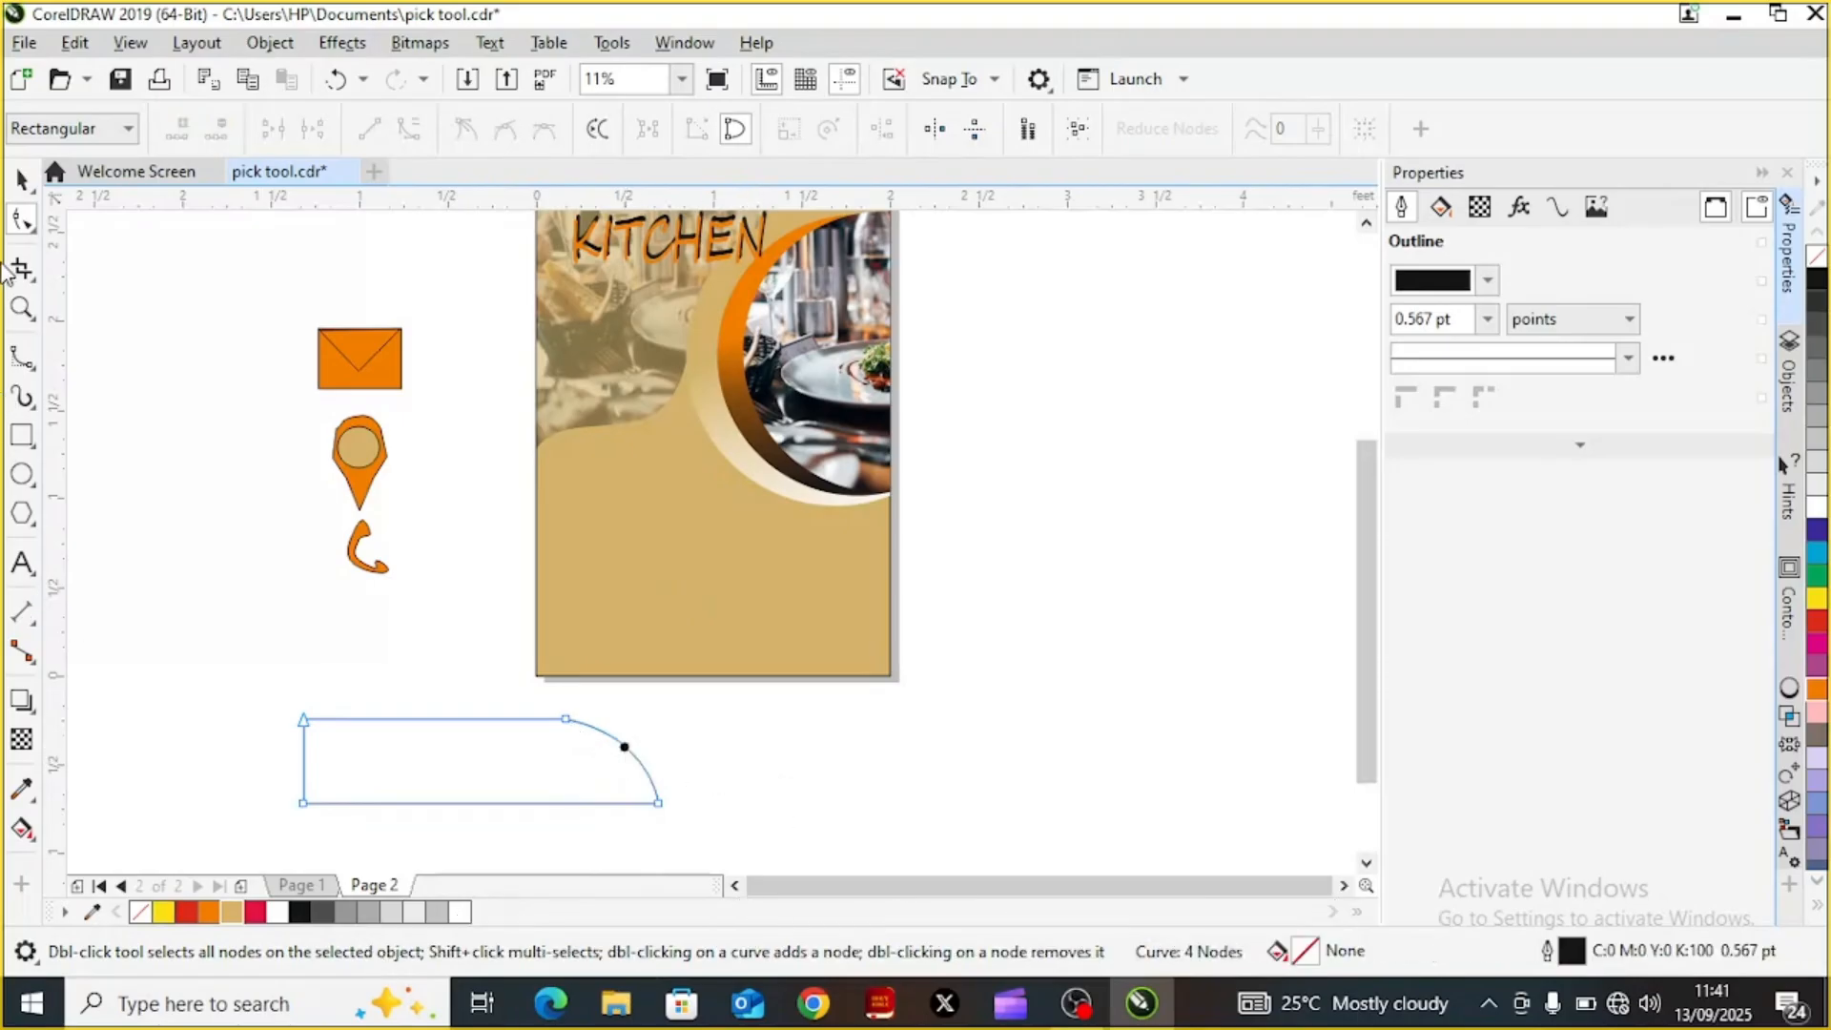
Place the rounded shape flush along the flyer's bottom edge and fill it with 50% black
left_click(21, 178)
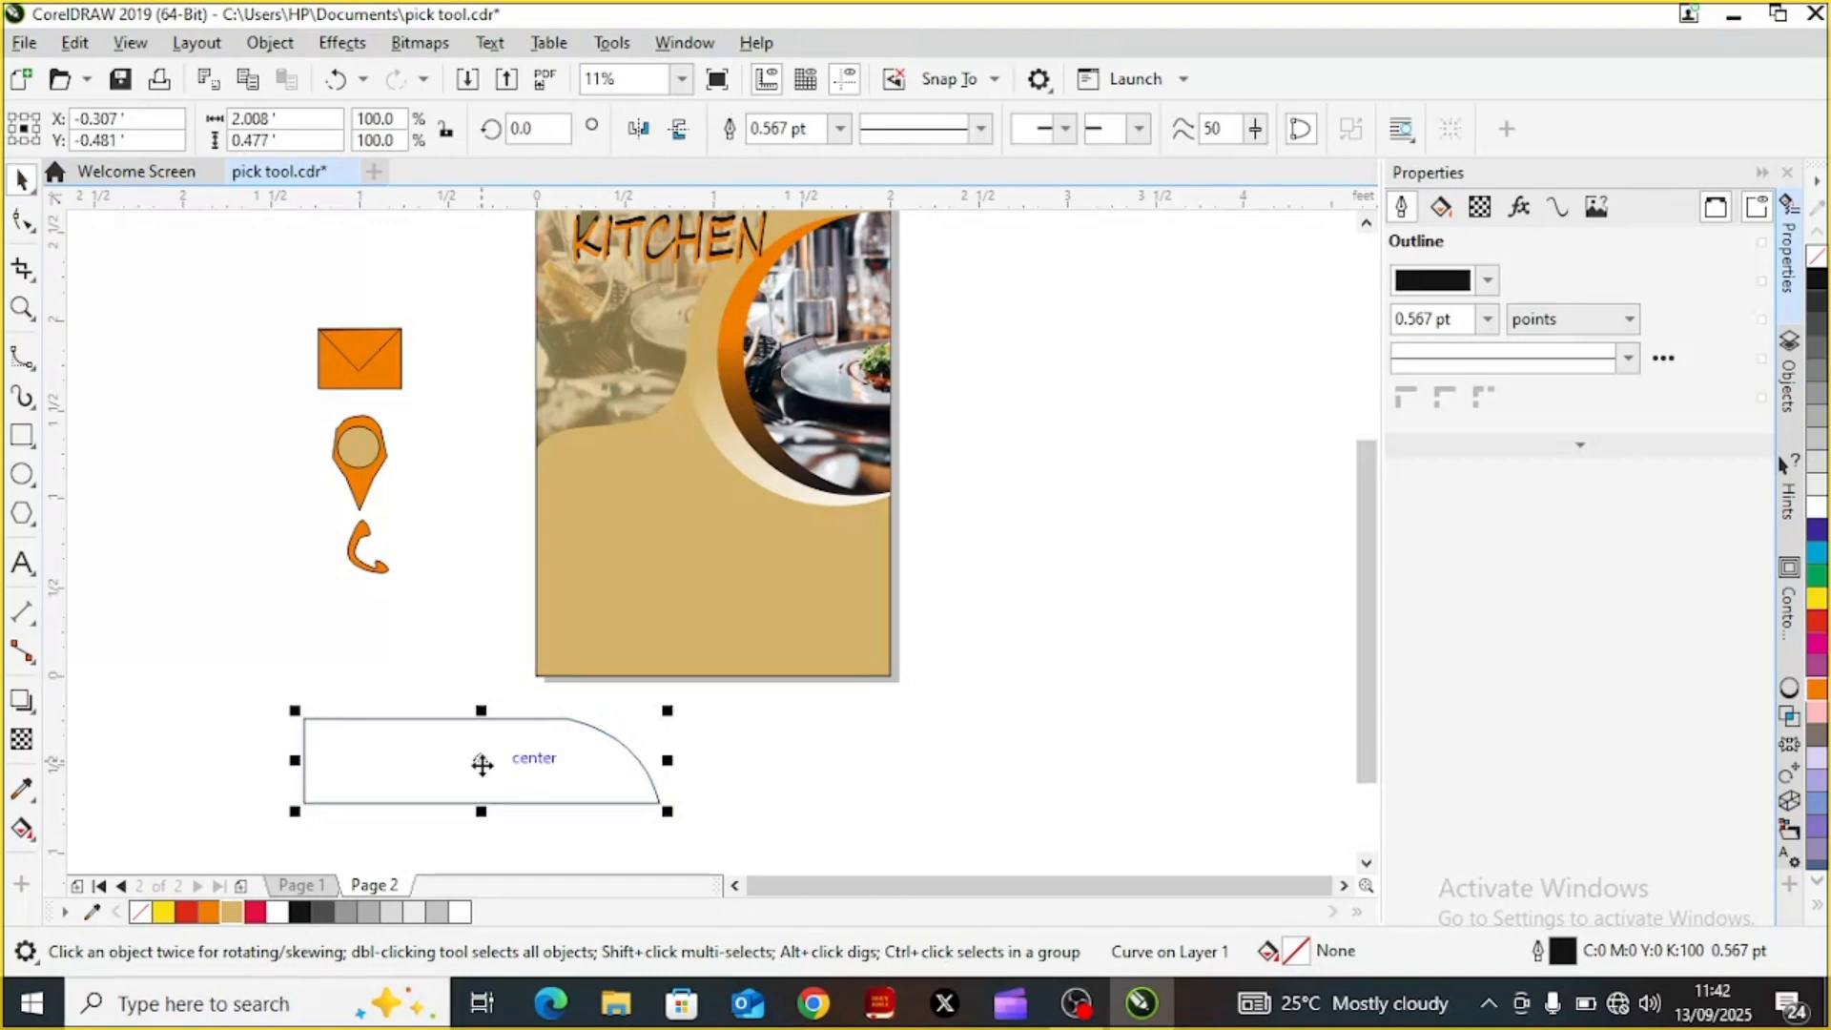
left_click_drag(482, 764, 716, 630)
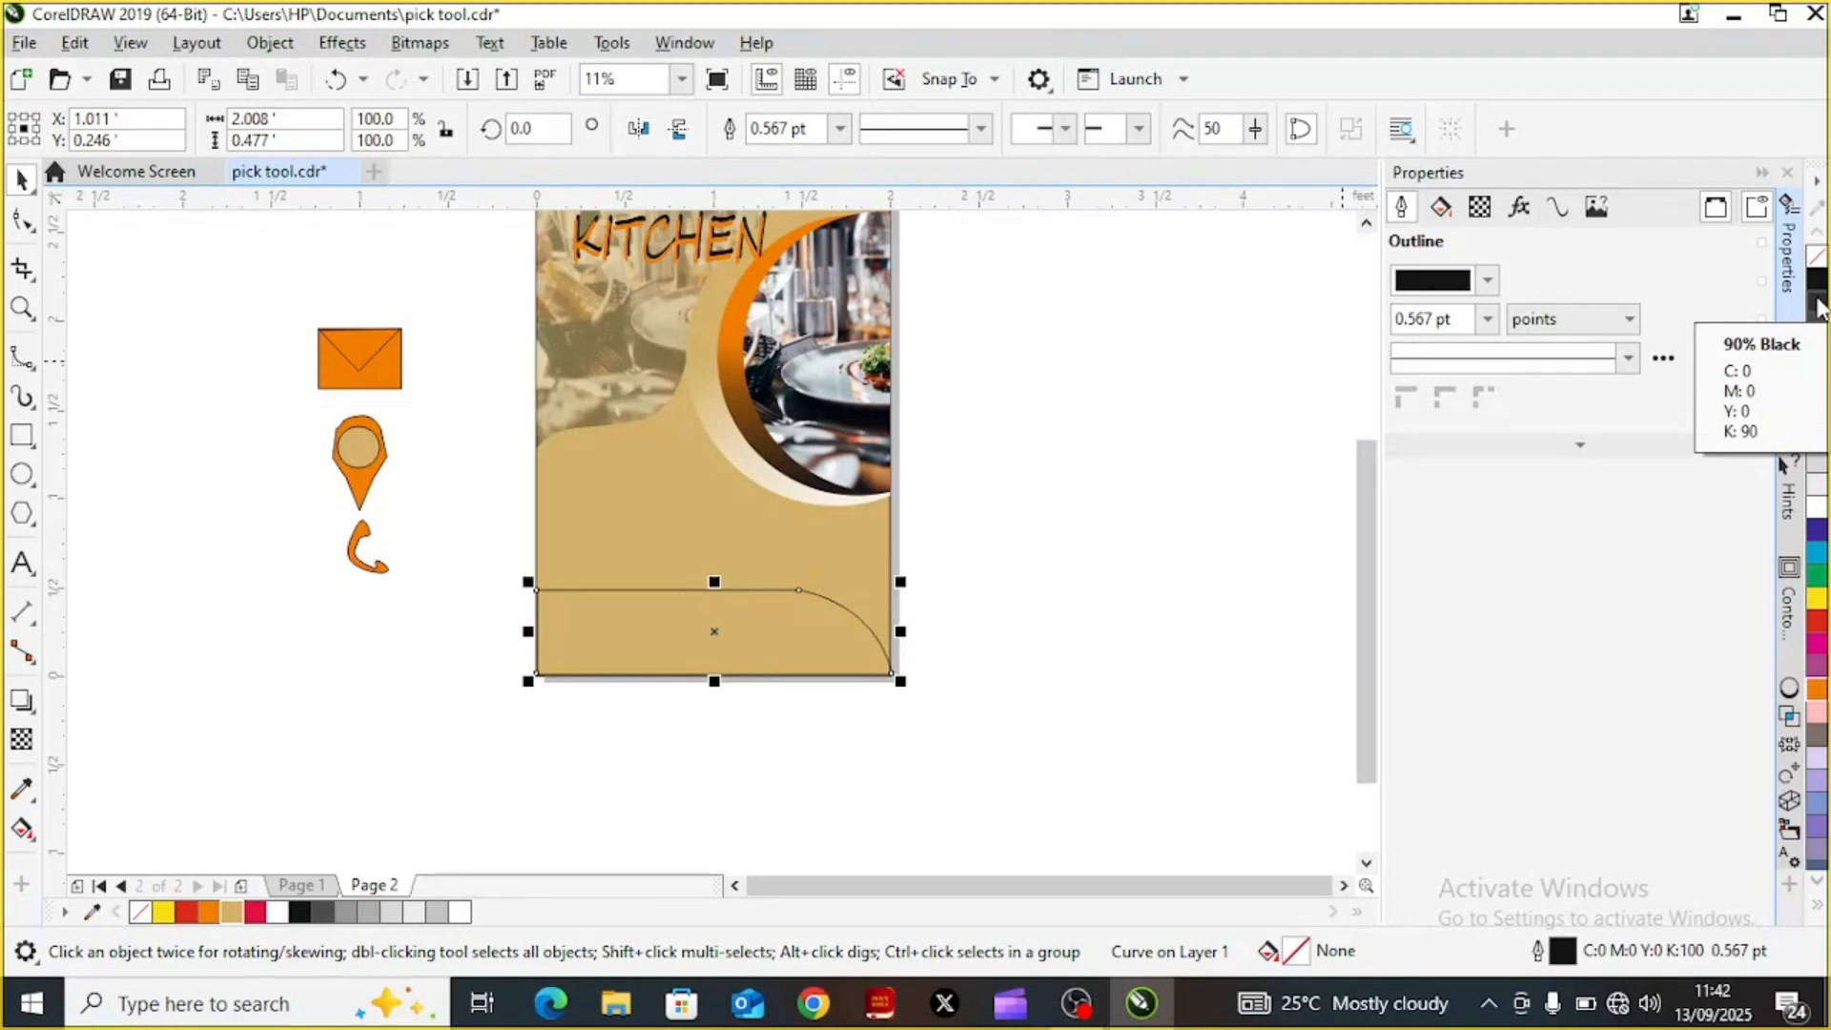
left_click(1816, 456)
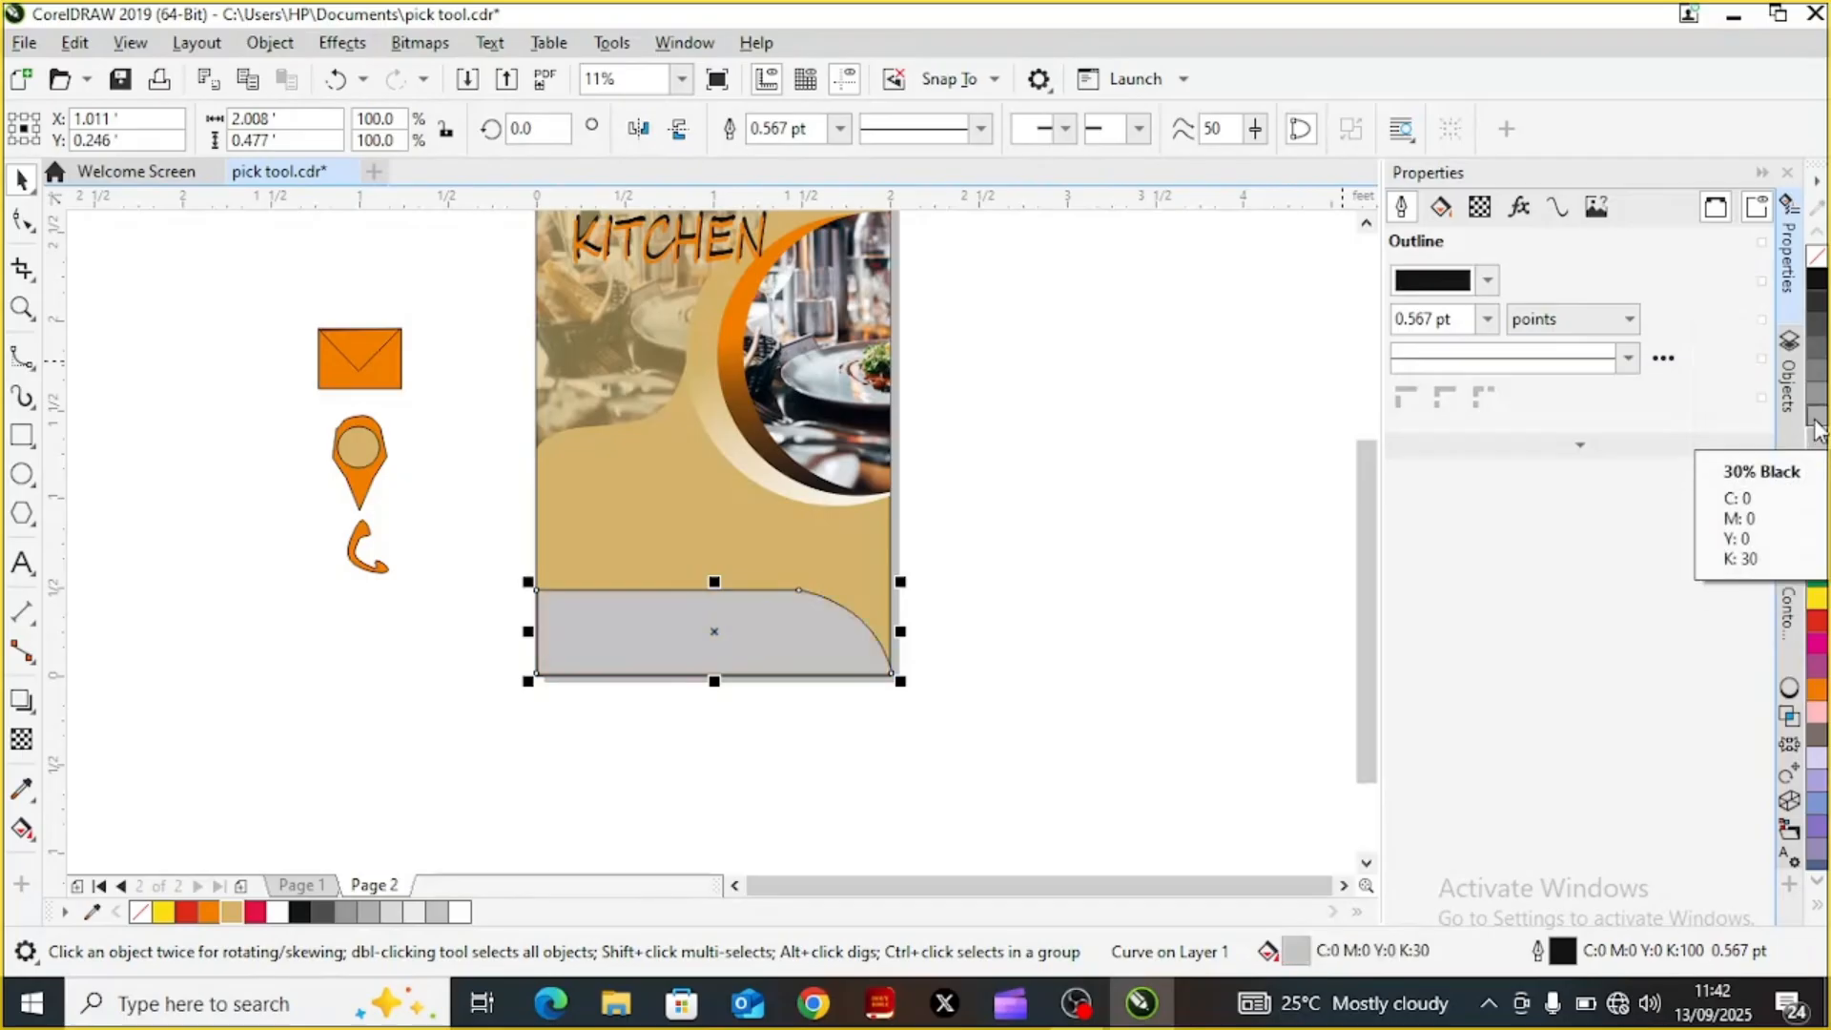
left_click(1816, 429)
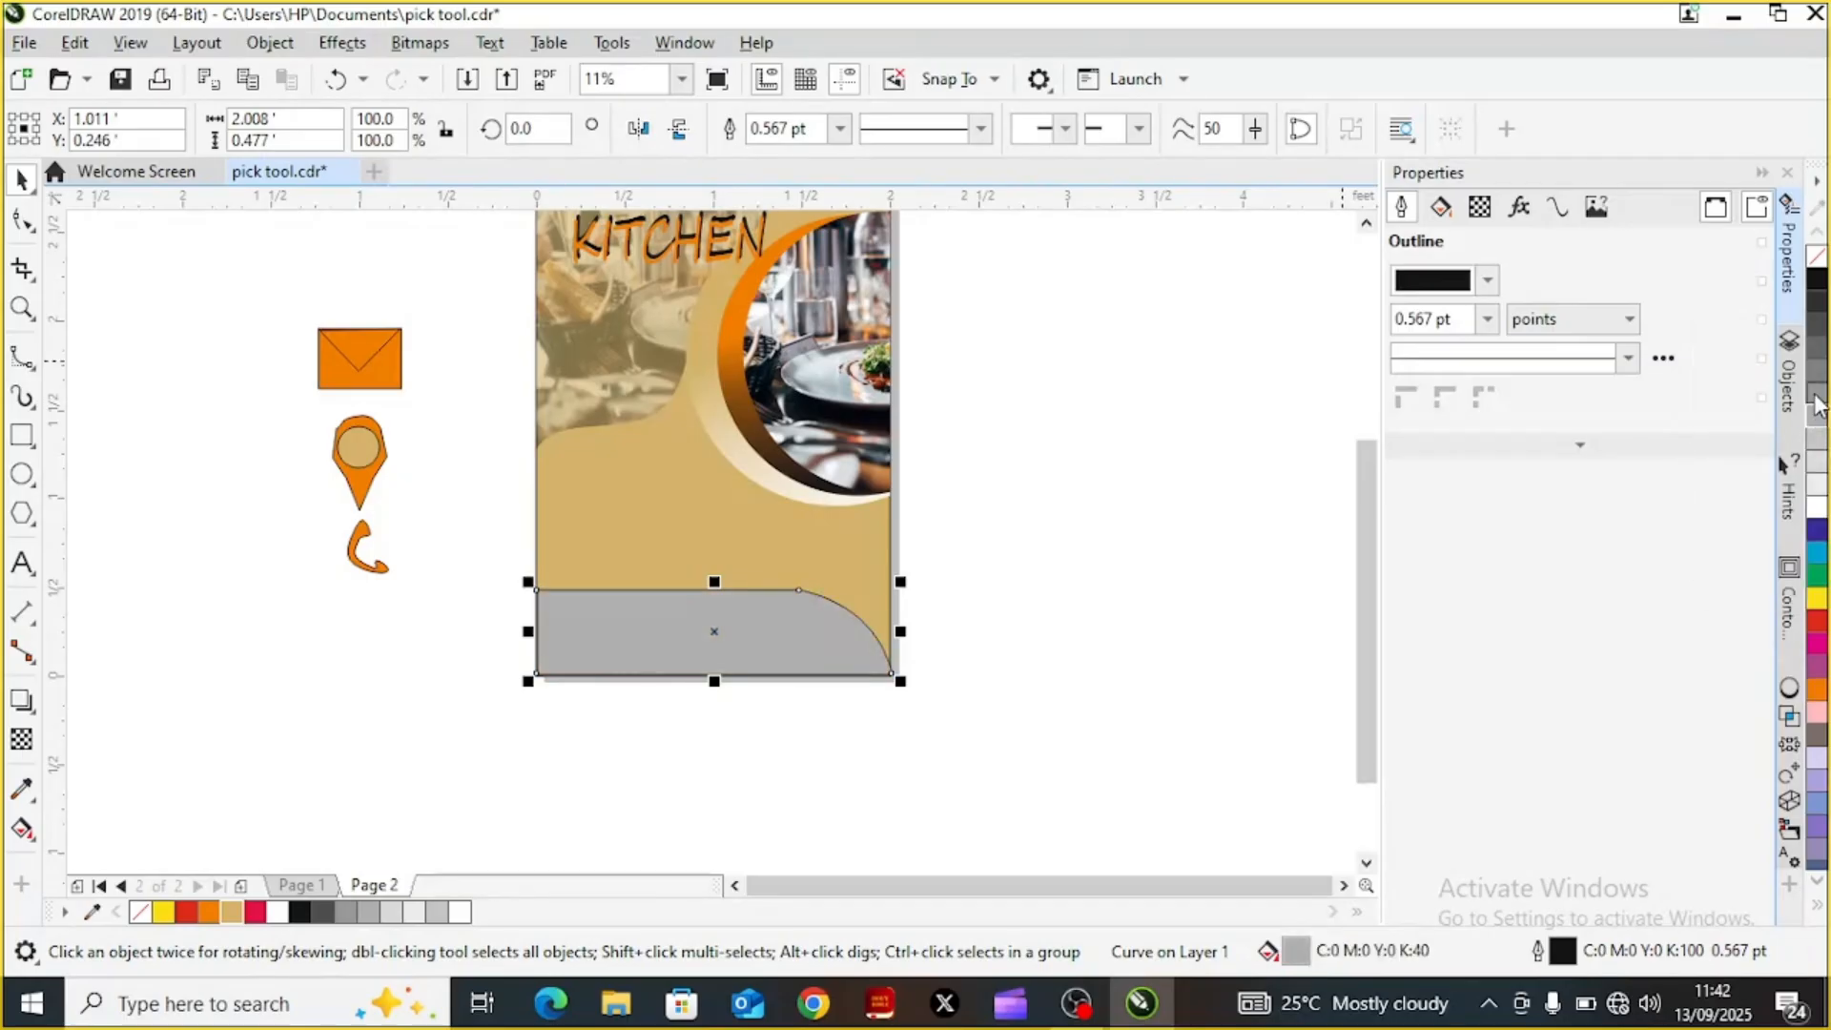
left_click(1817, 404)
left_click(1818, 378)
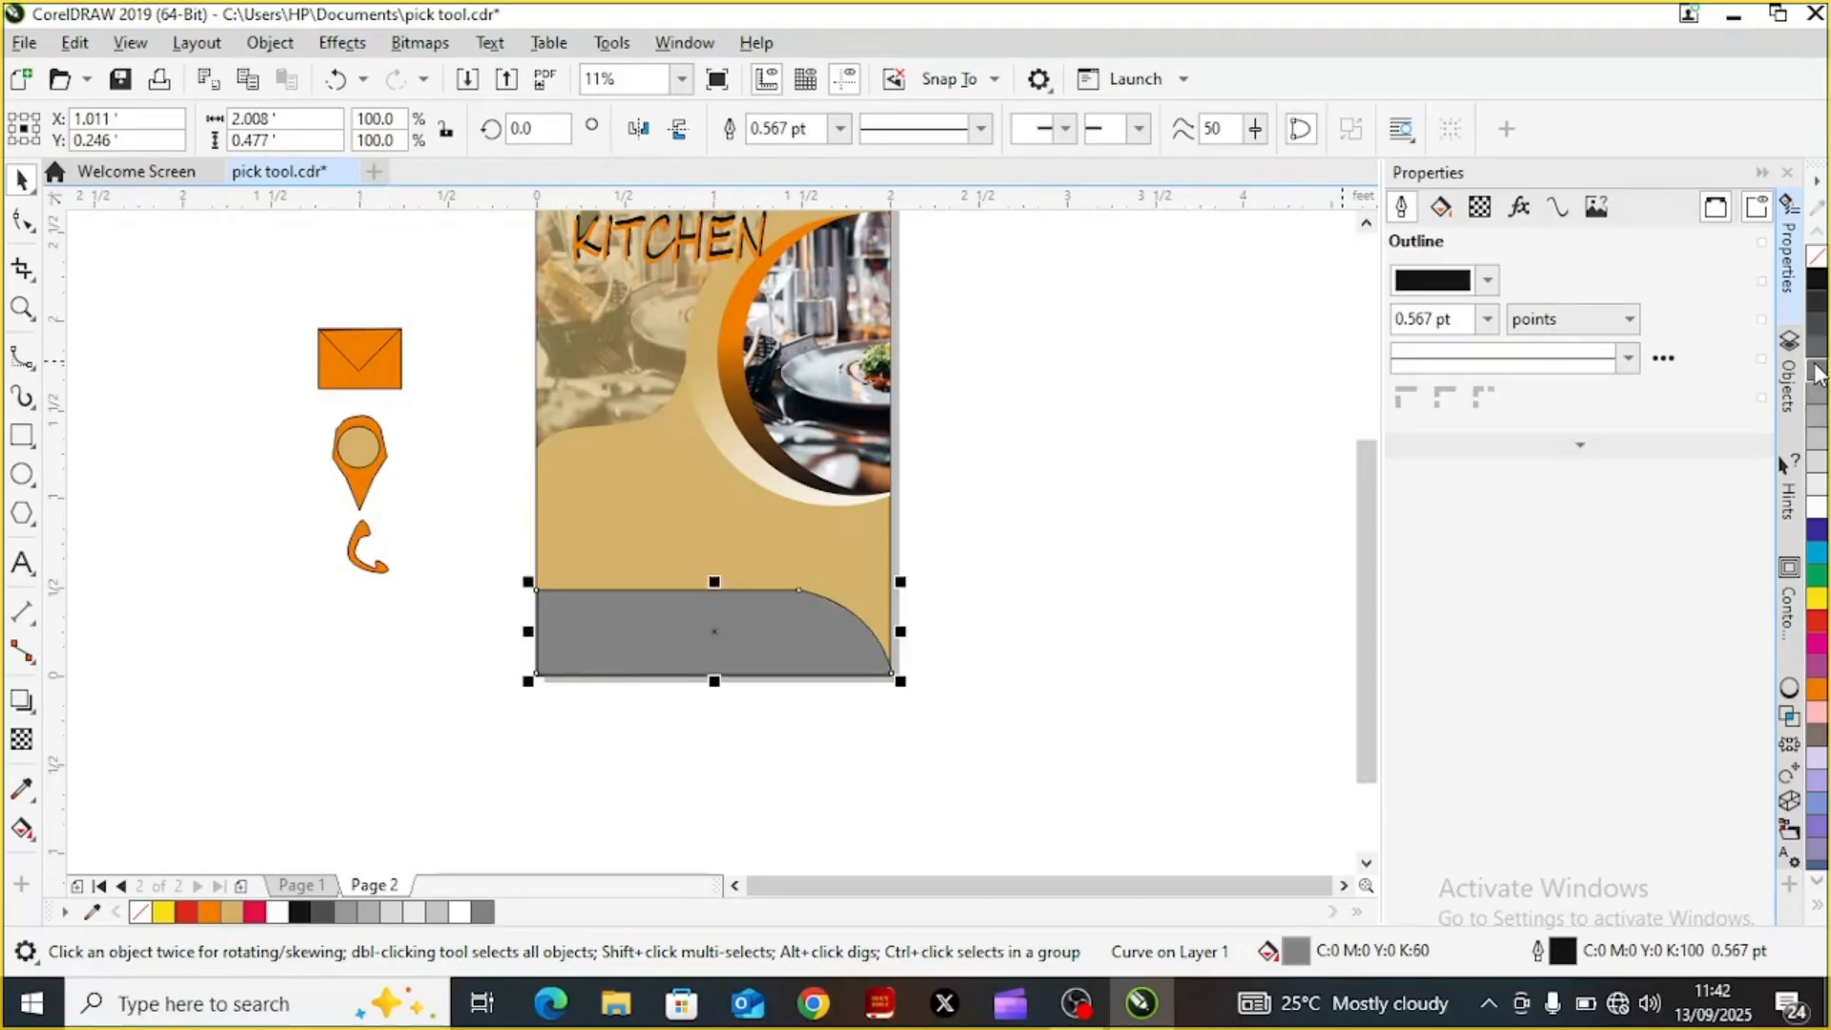
left_click(1817, 356)
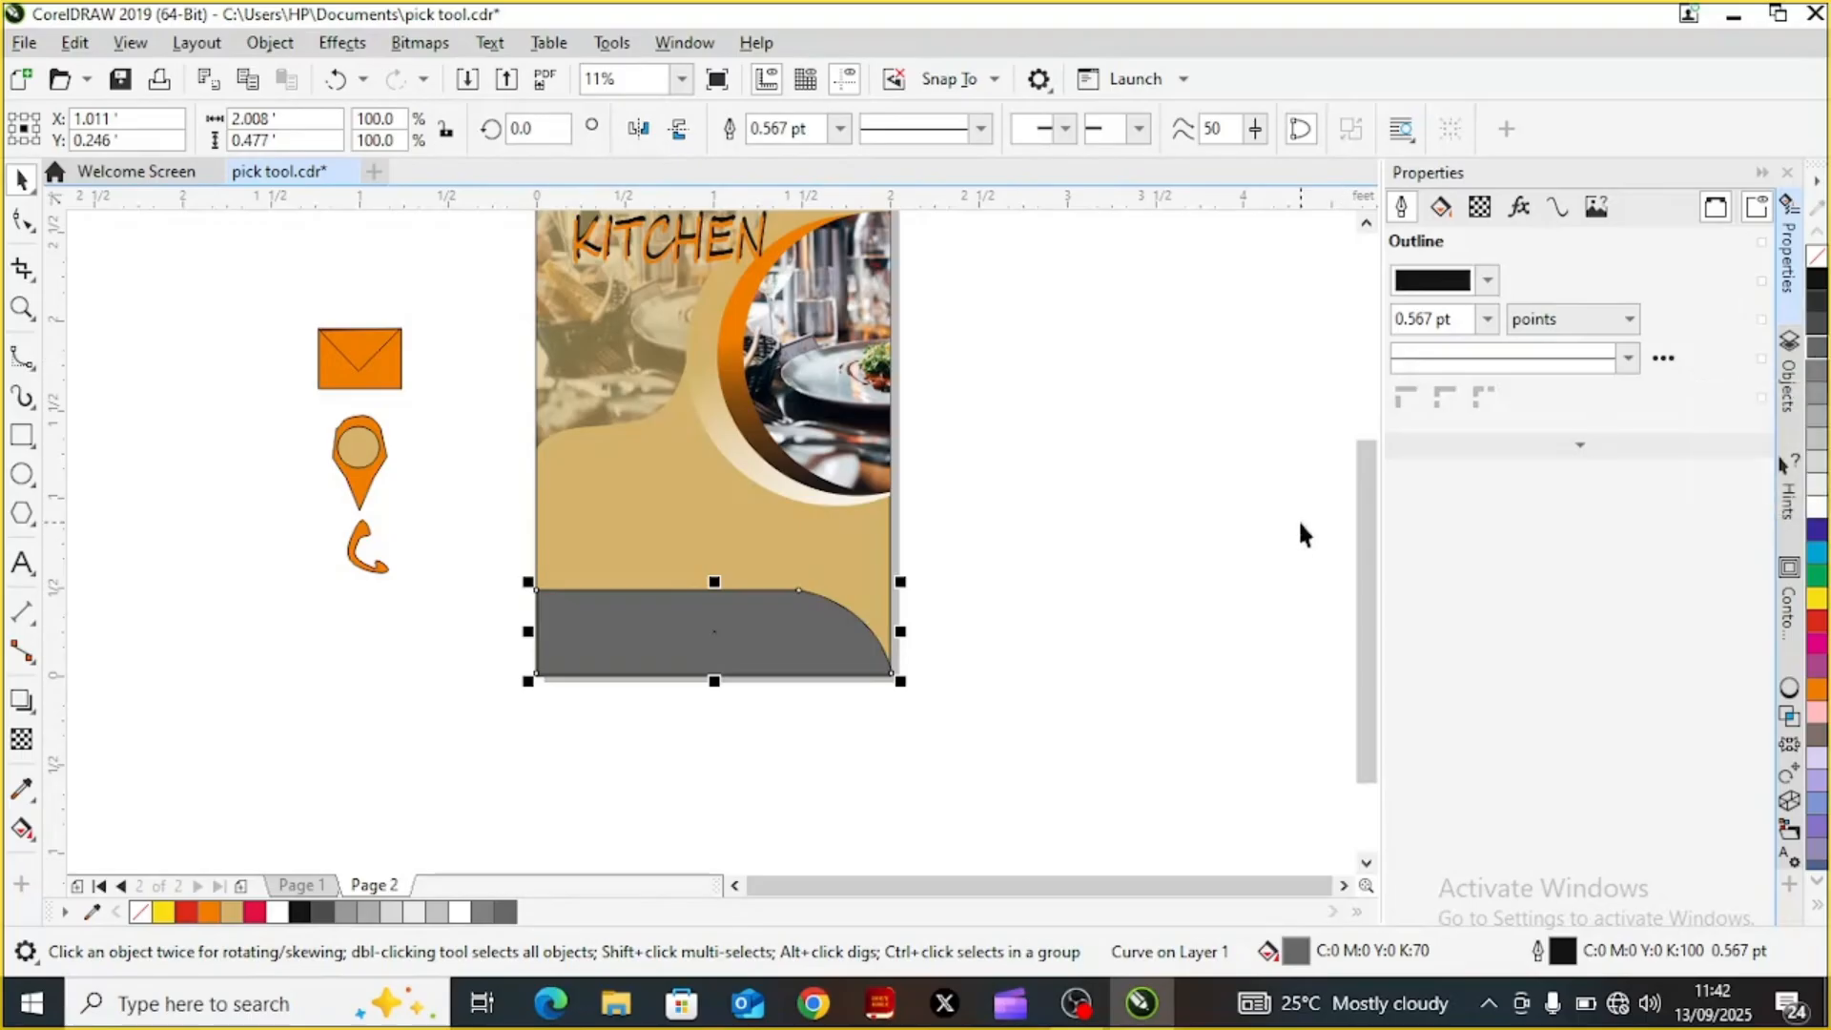
left_click_drag(1369, 605, 1371, 550)
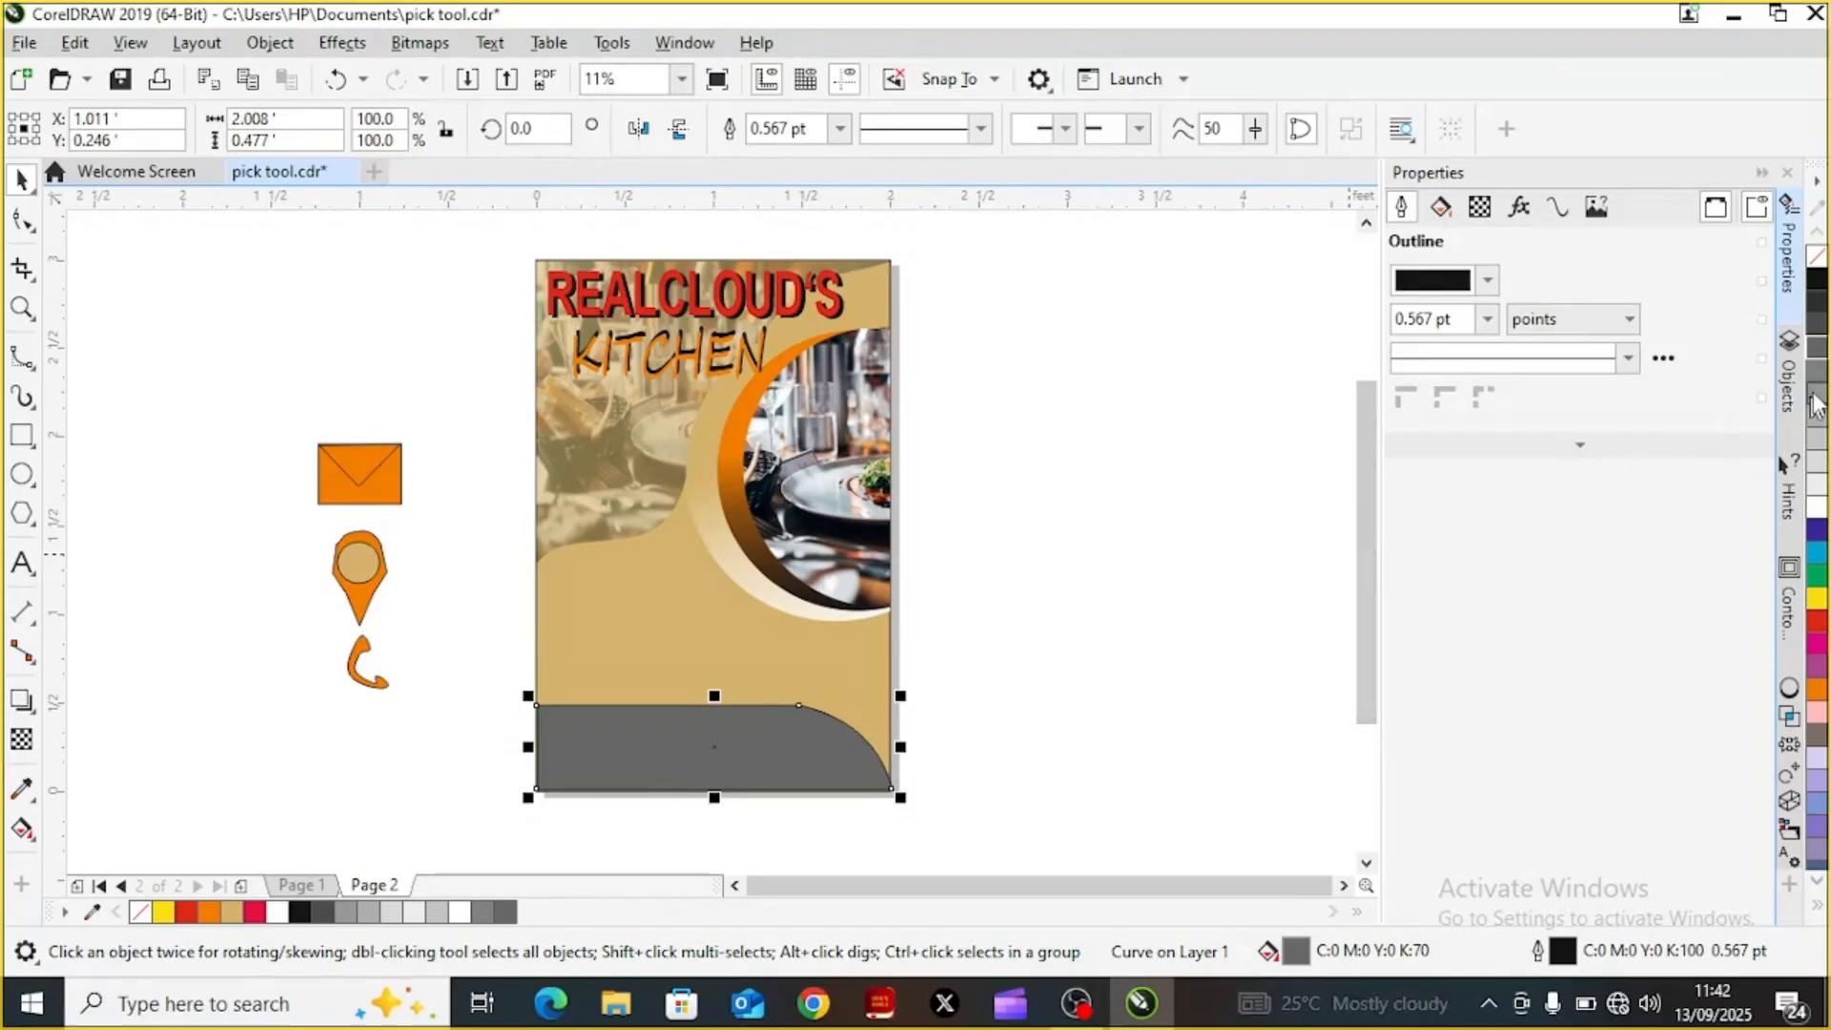
left_click(1815, 405)
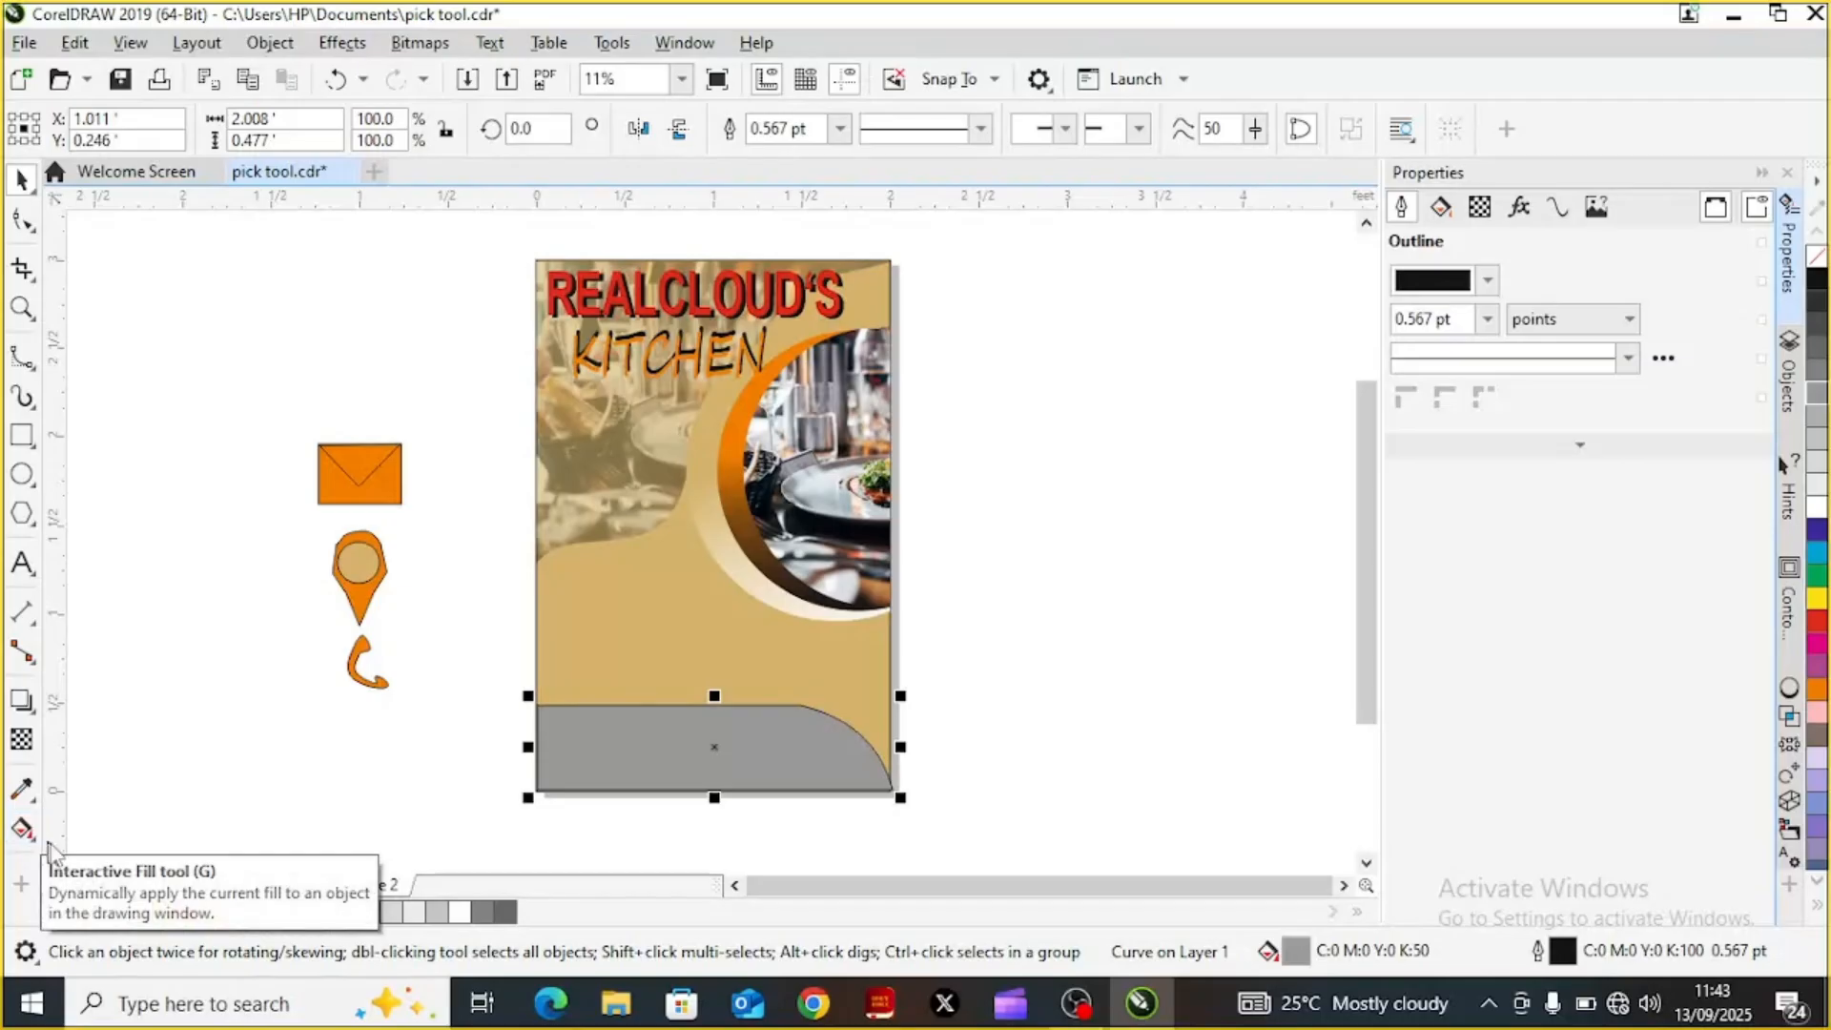
Apply a grey-to-white linear fountain fill to the bottom shape, fading to white at its lower-right corner
left_click(22, 828)
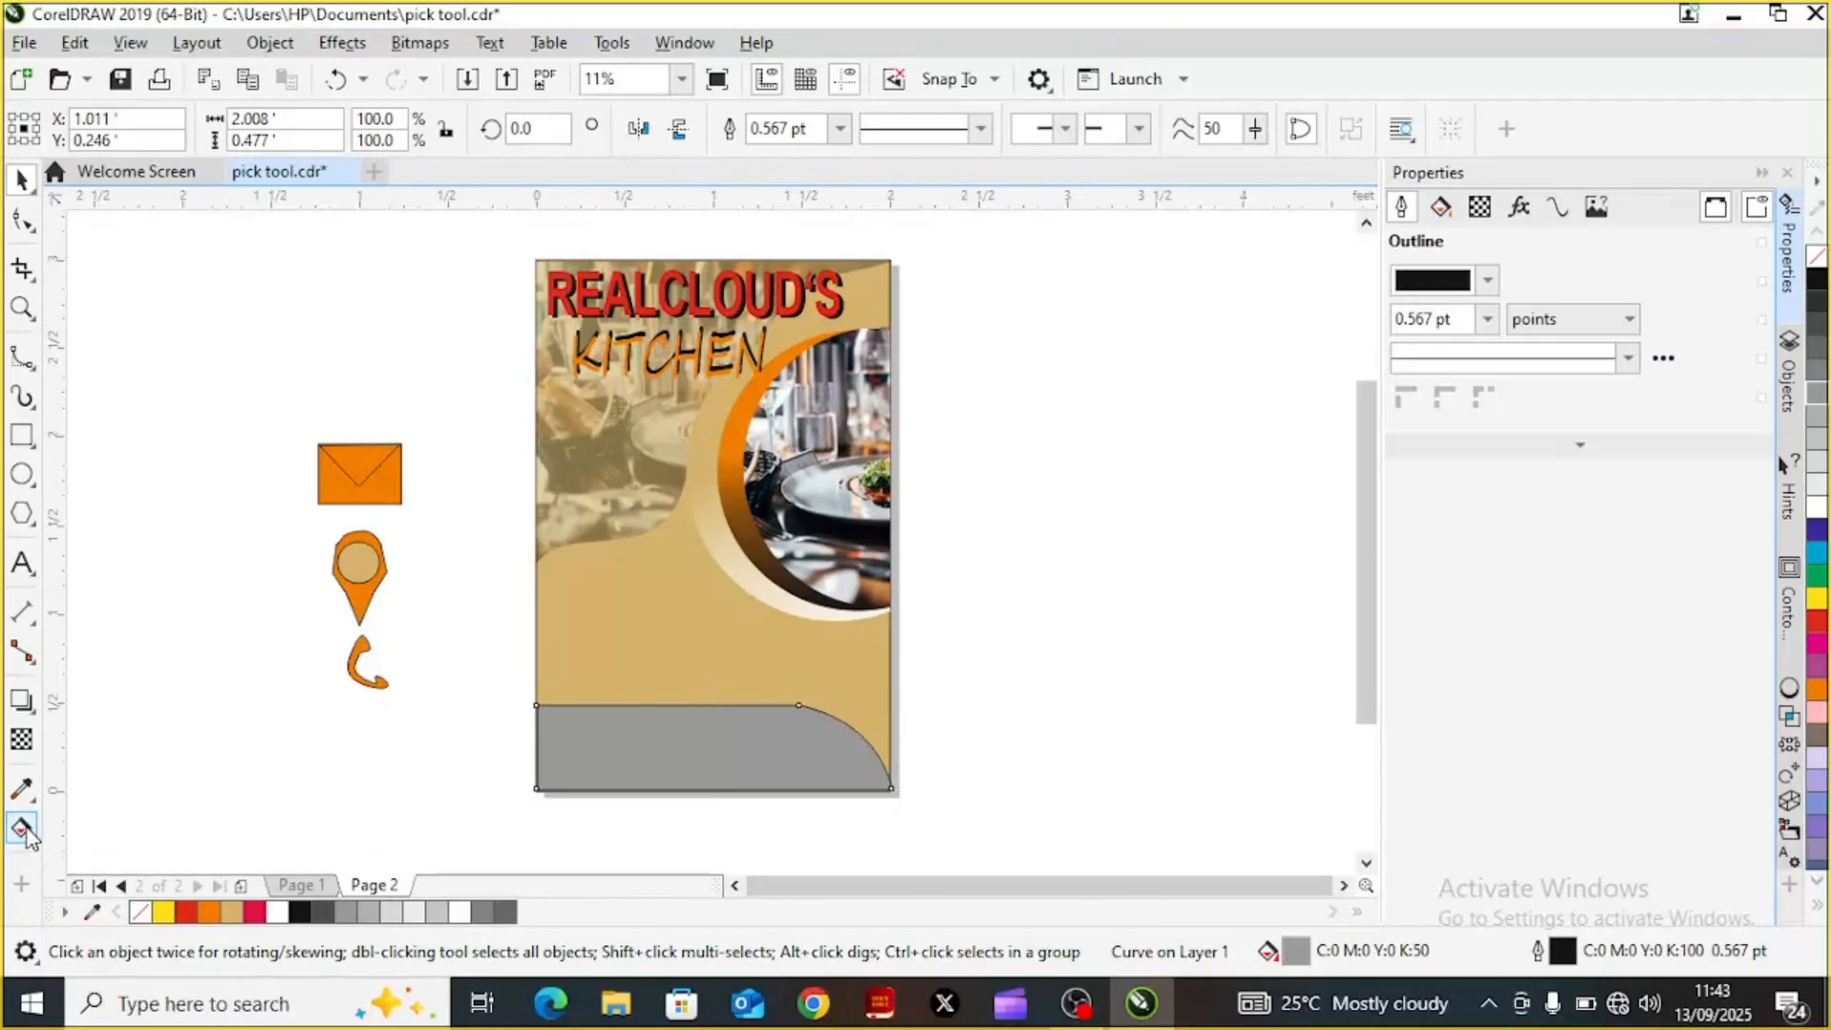
left_click_drag(672, 732, 813, 789)
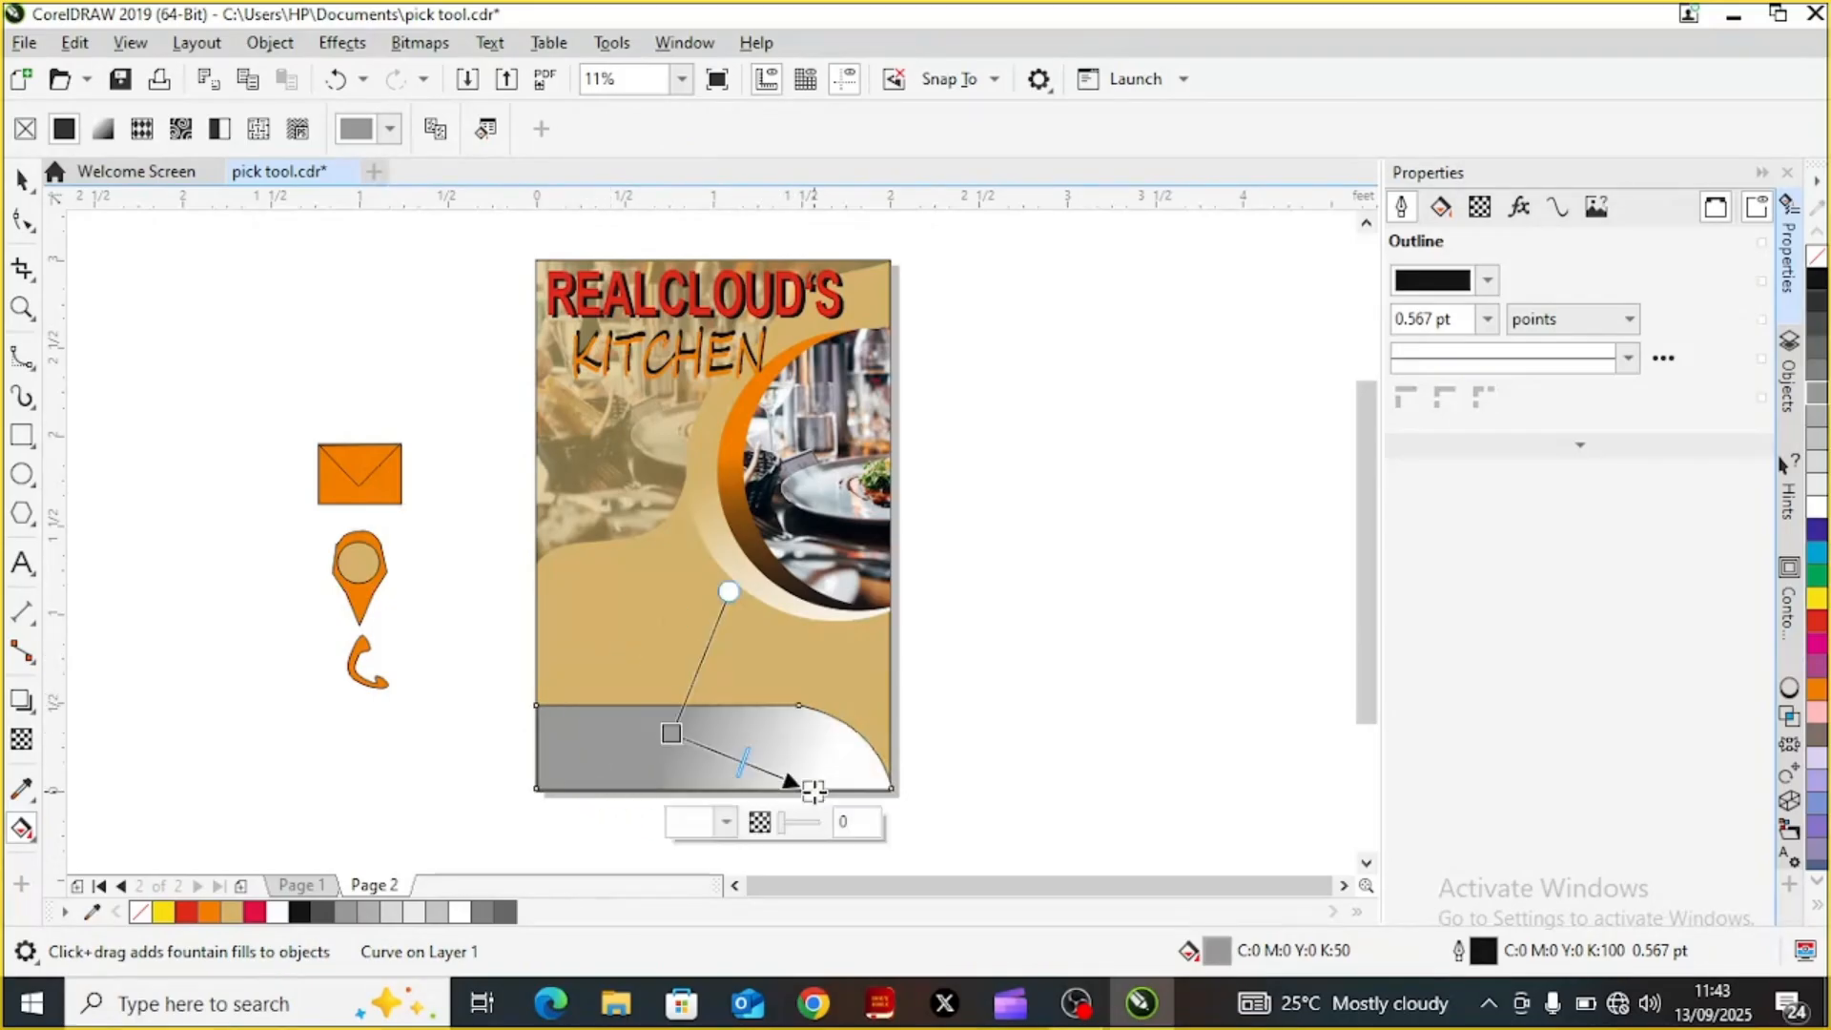
left_click_drag(665, 732, 573, 751)
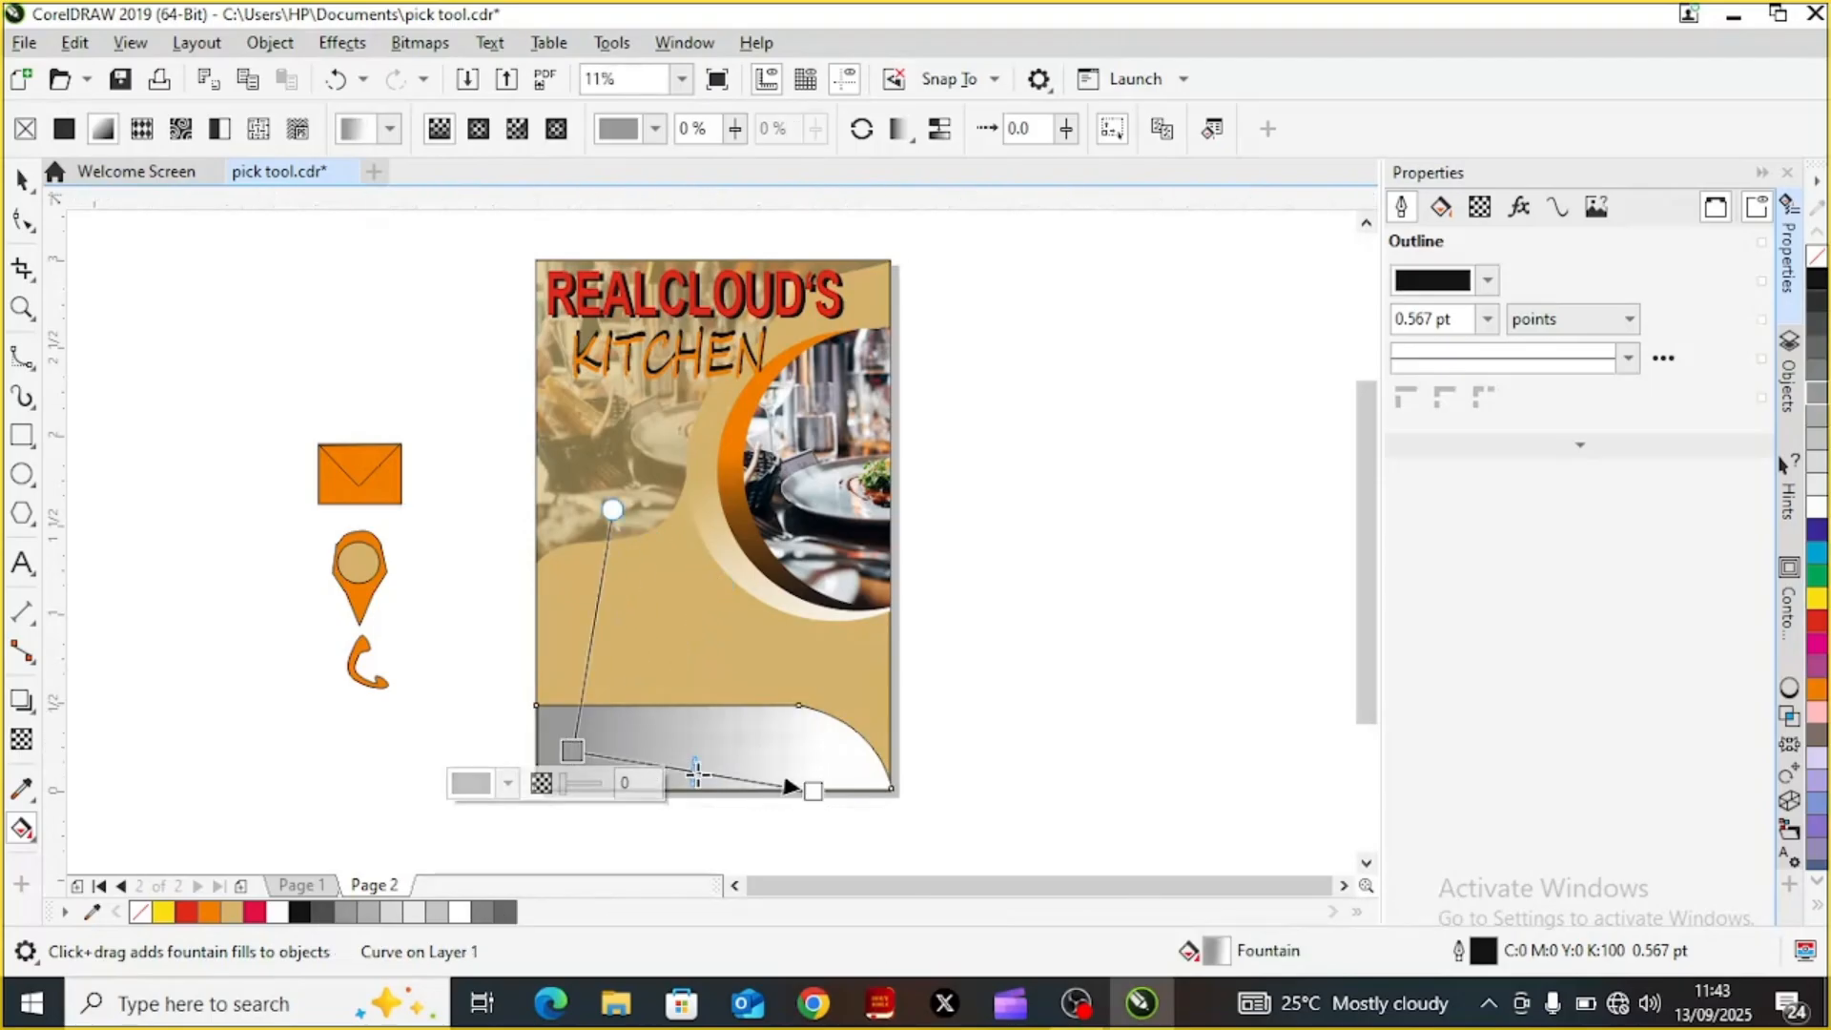
mouse_move(797, 774)
left_mouse_down()
mouse_move(823, 744)
mouse_move(857, 776)
mouse_move(812, 769)
left_mouse_up()
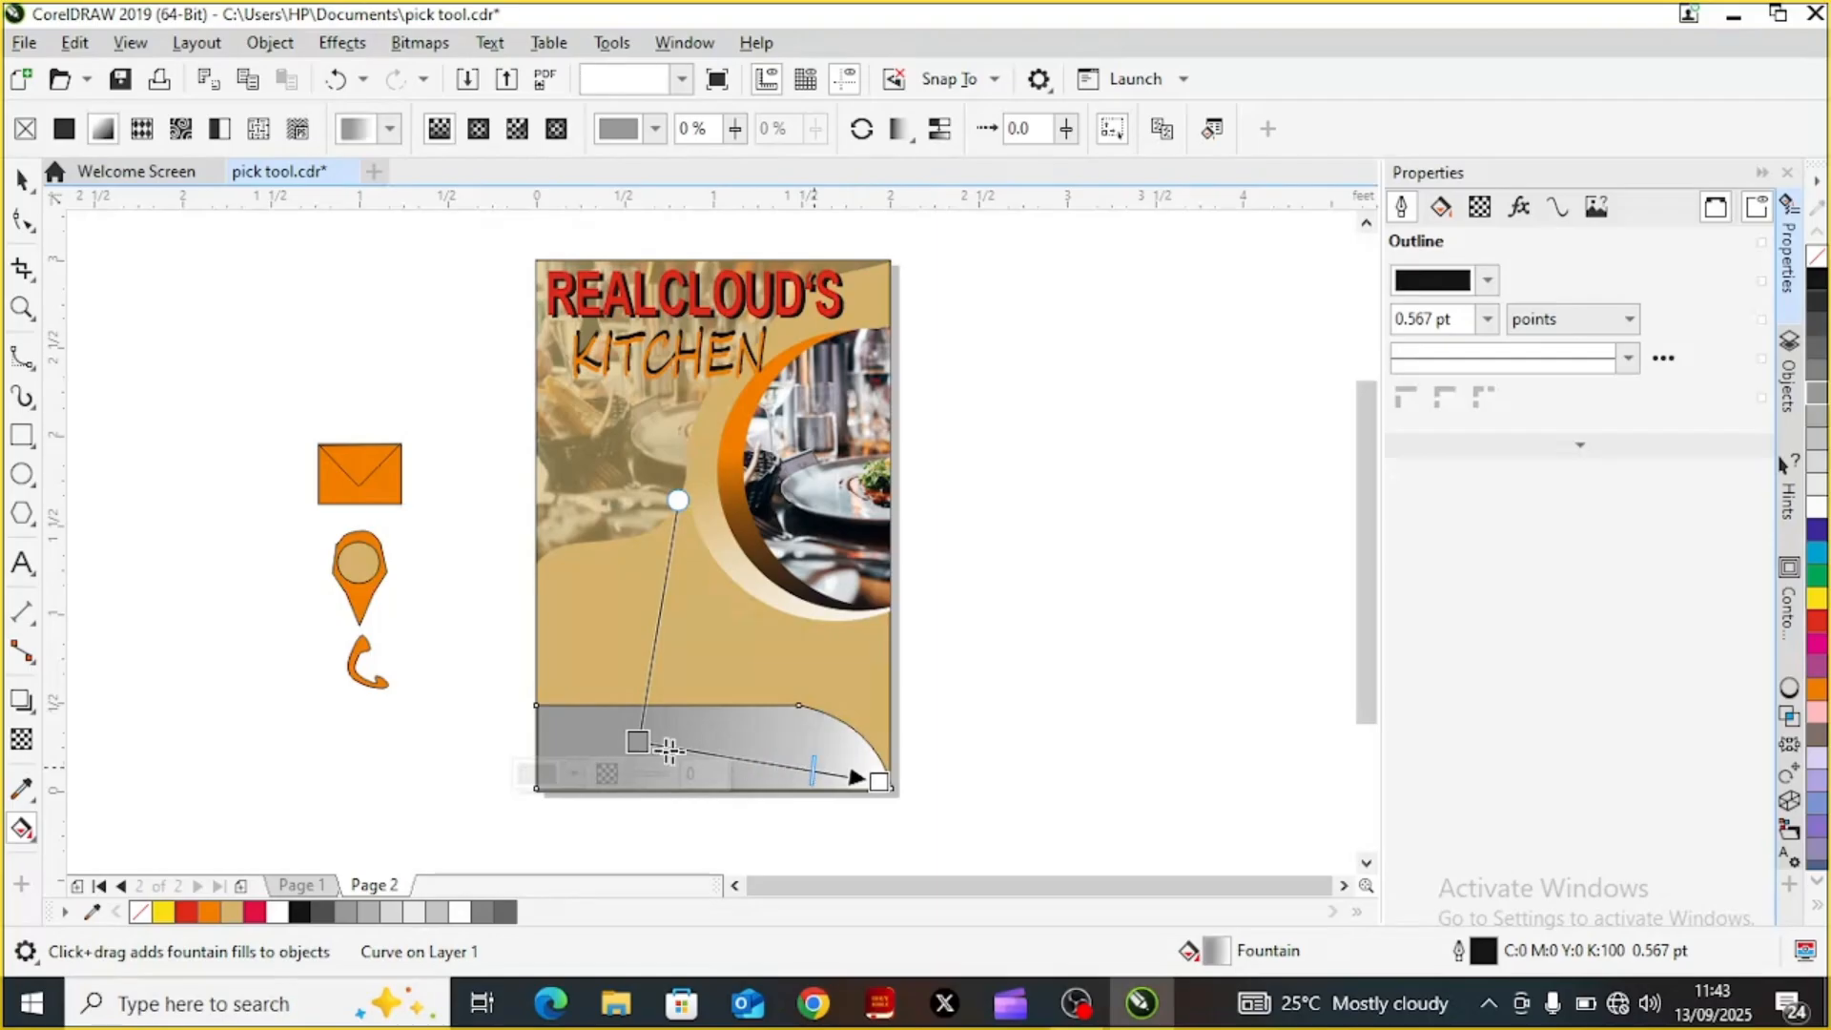
left_click(618, 741)
left_click_drag(634, 740, 675, 749)
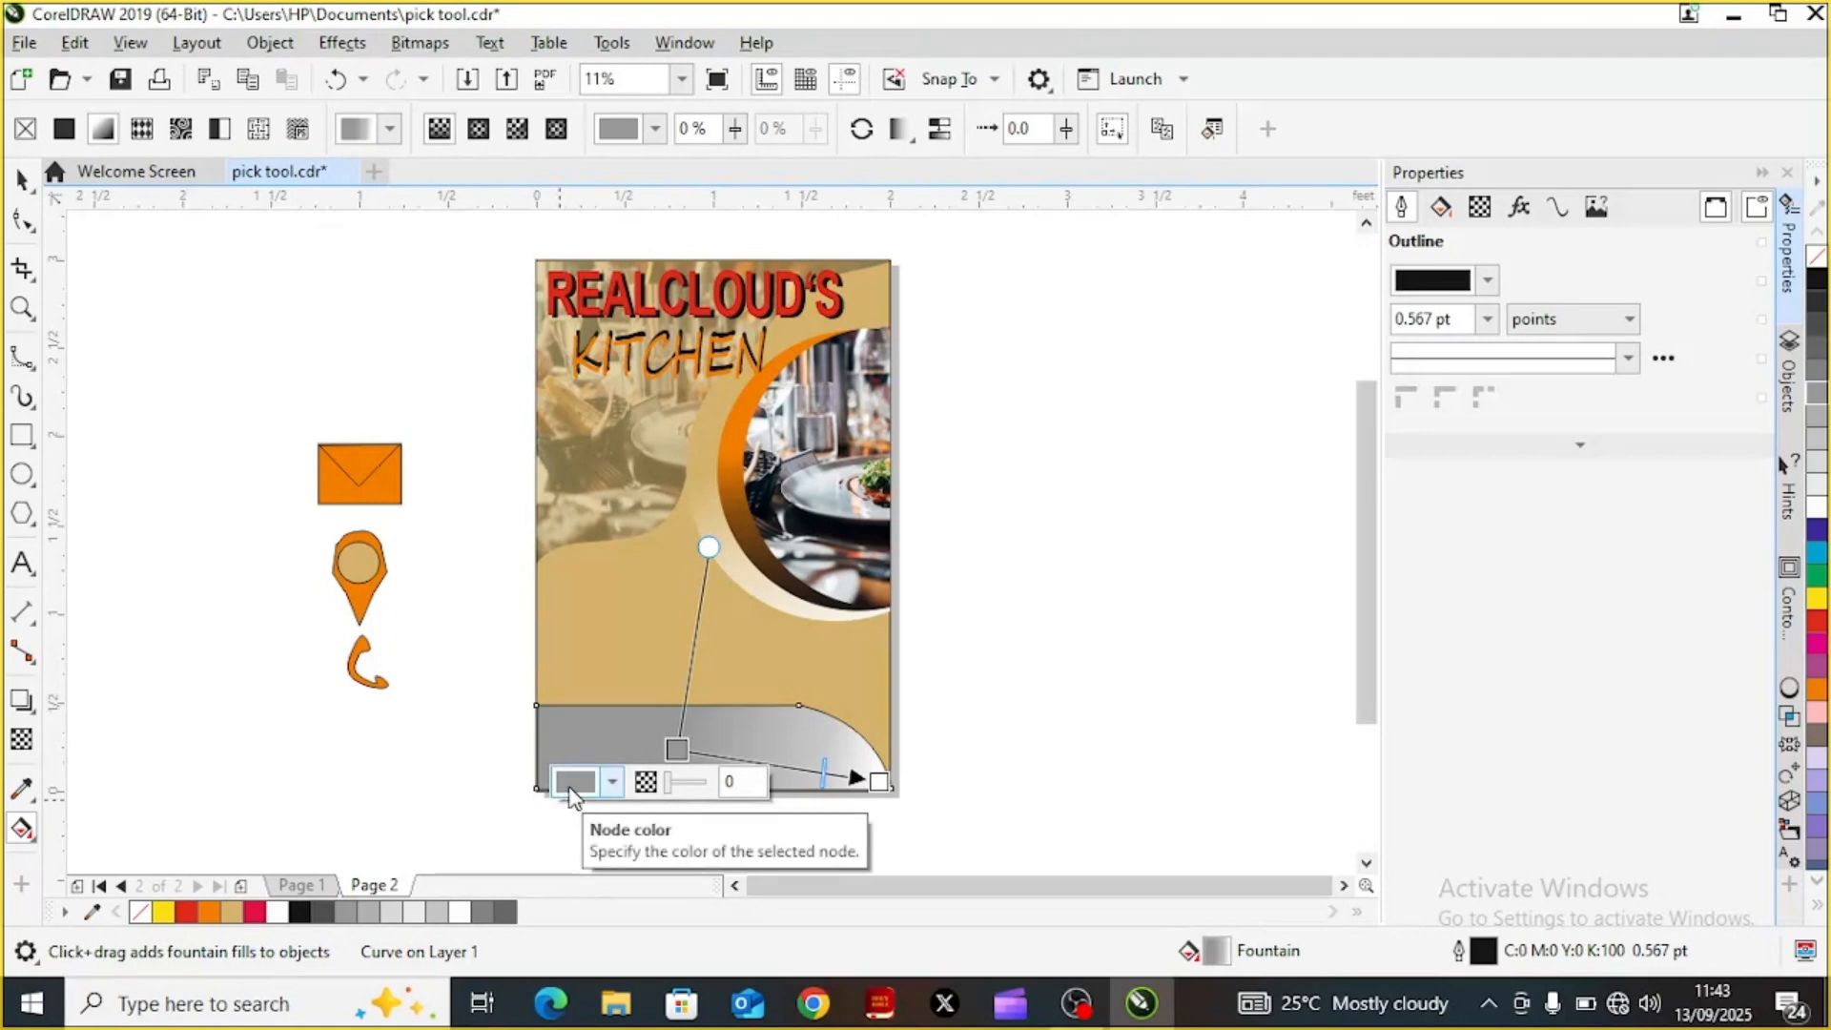
Try a dark charcoal as the start colour of the bottom shape's fountain fill
left_click(610, 782)
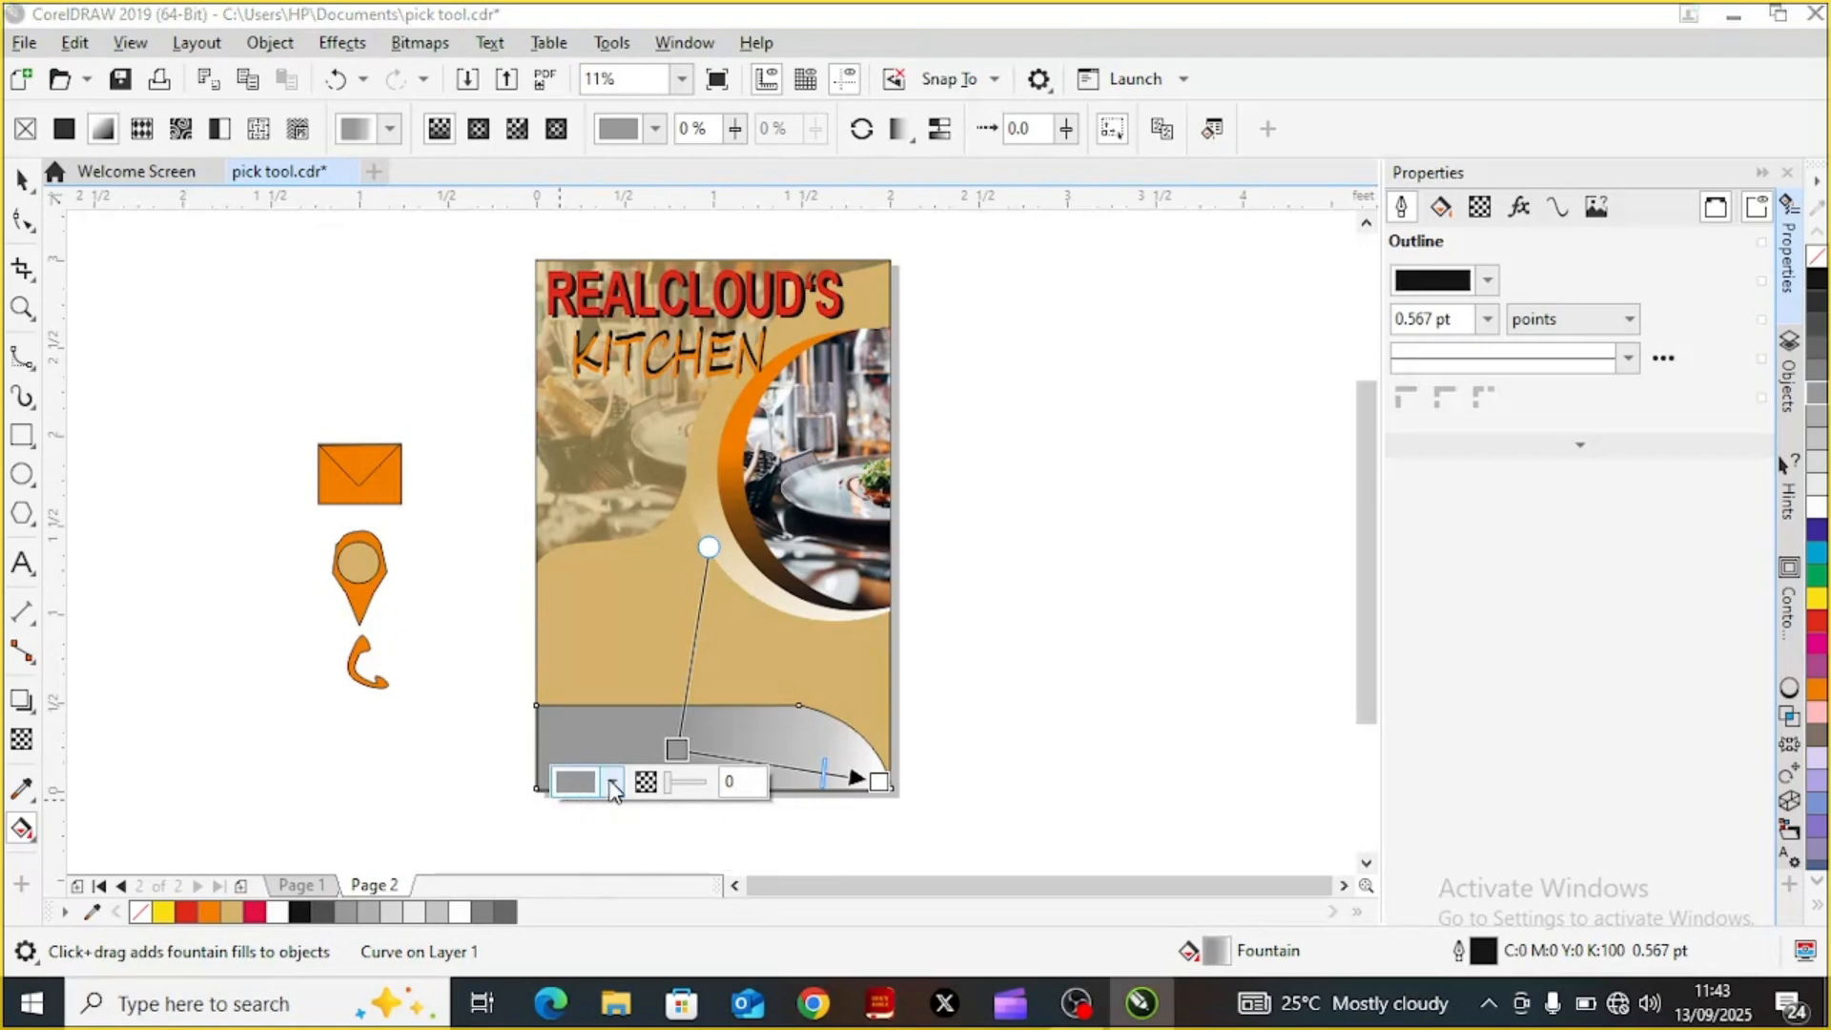
left_click(610, 782)
left_click(611, 782)
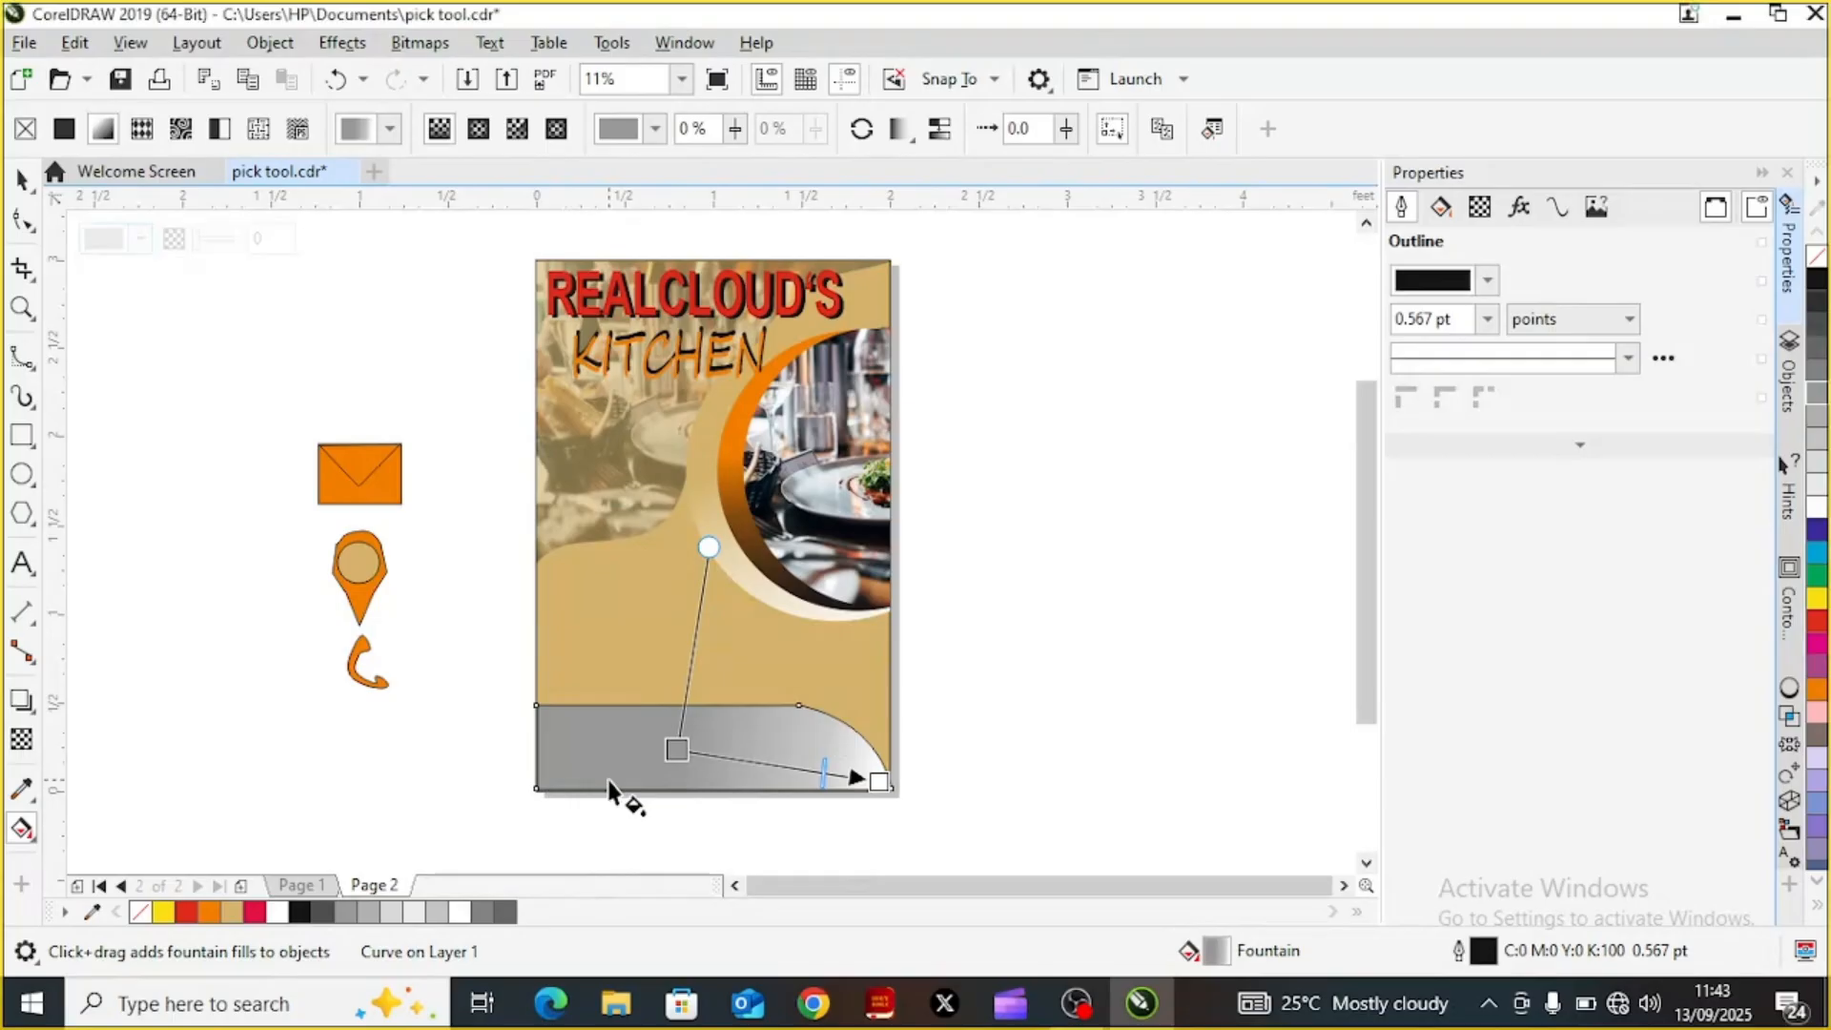
left_click(676, 750)
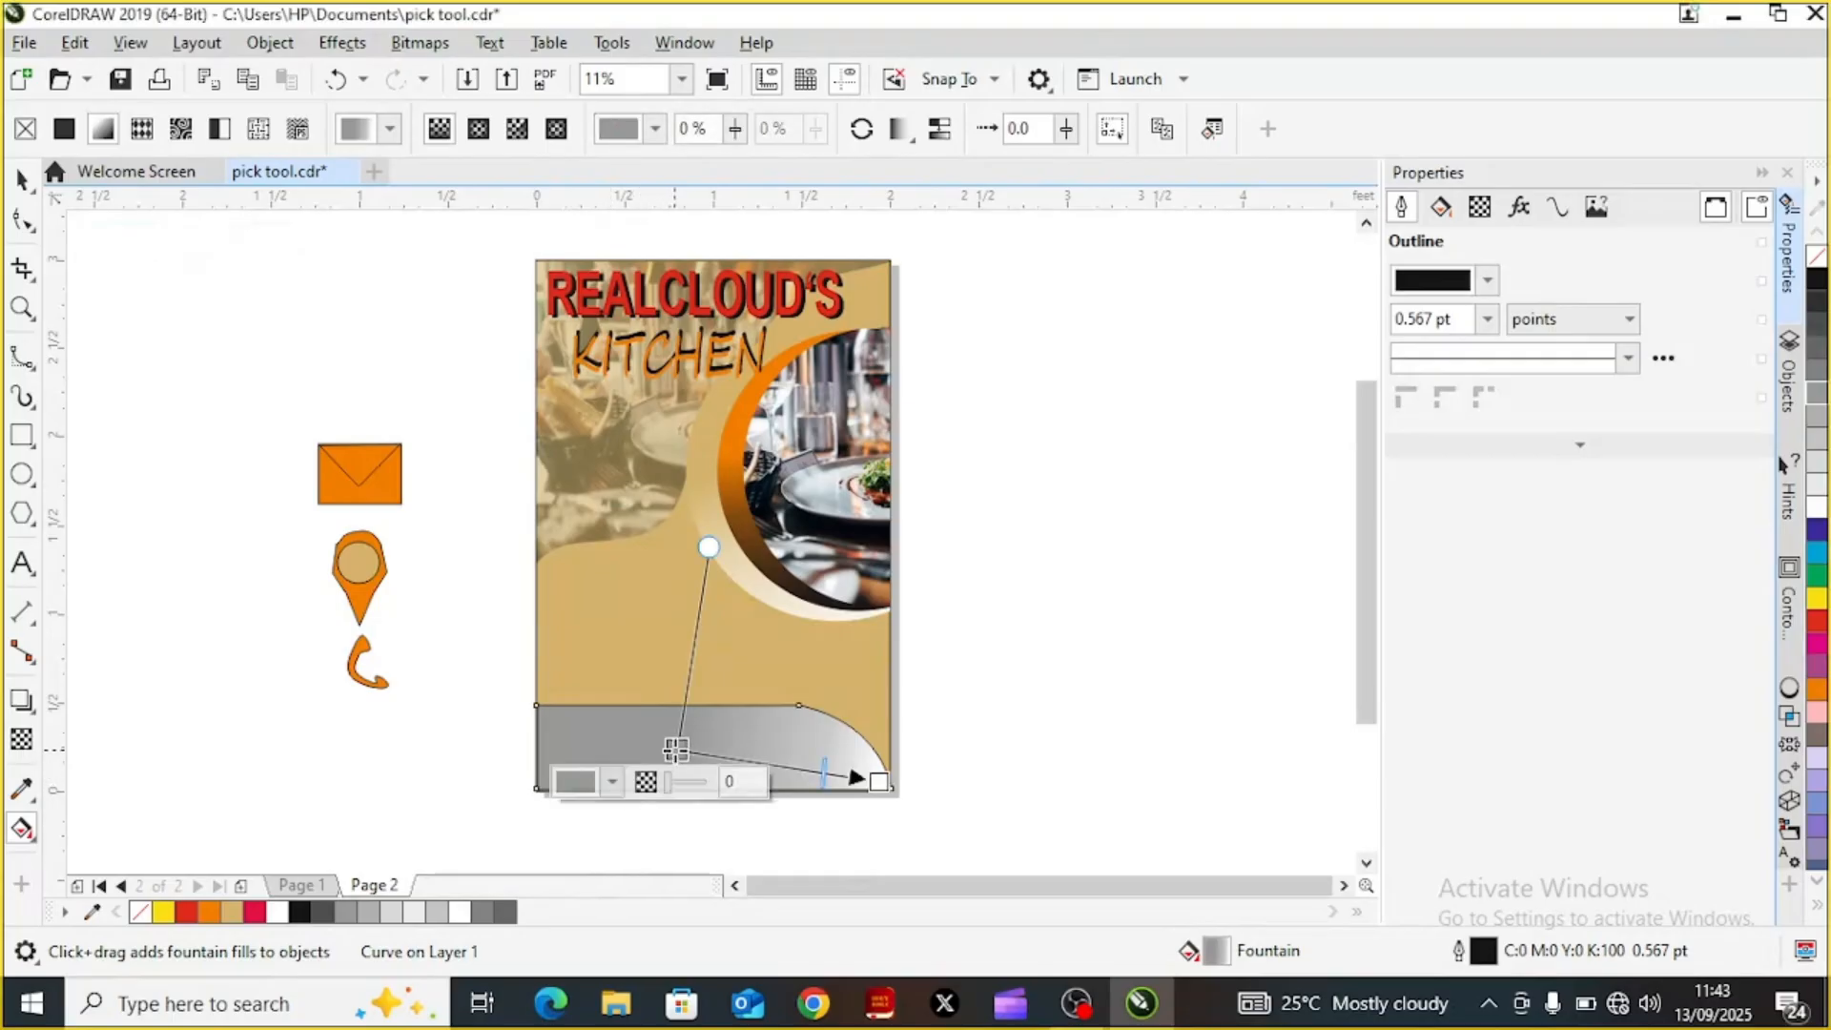
left_click(611, 784)
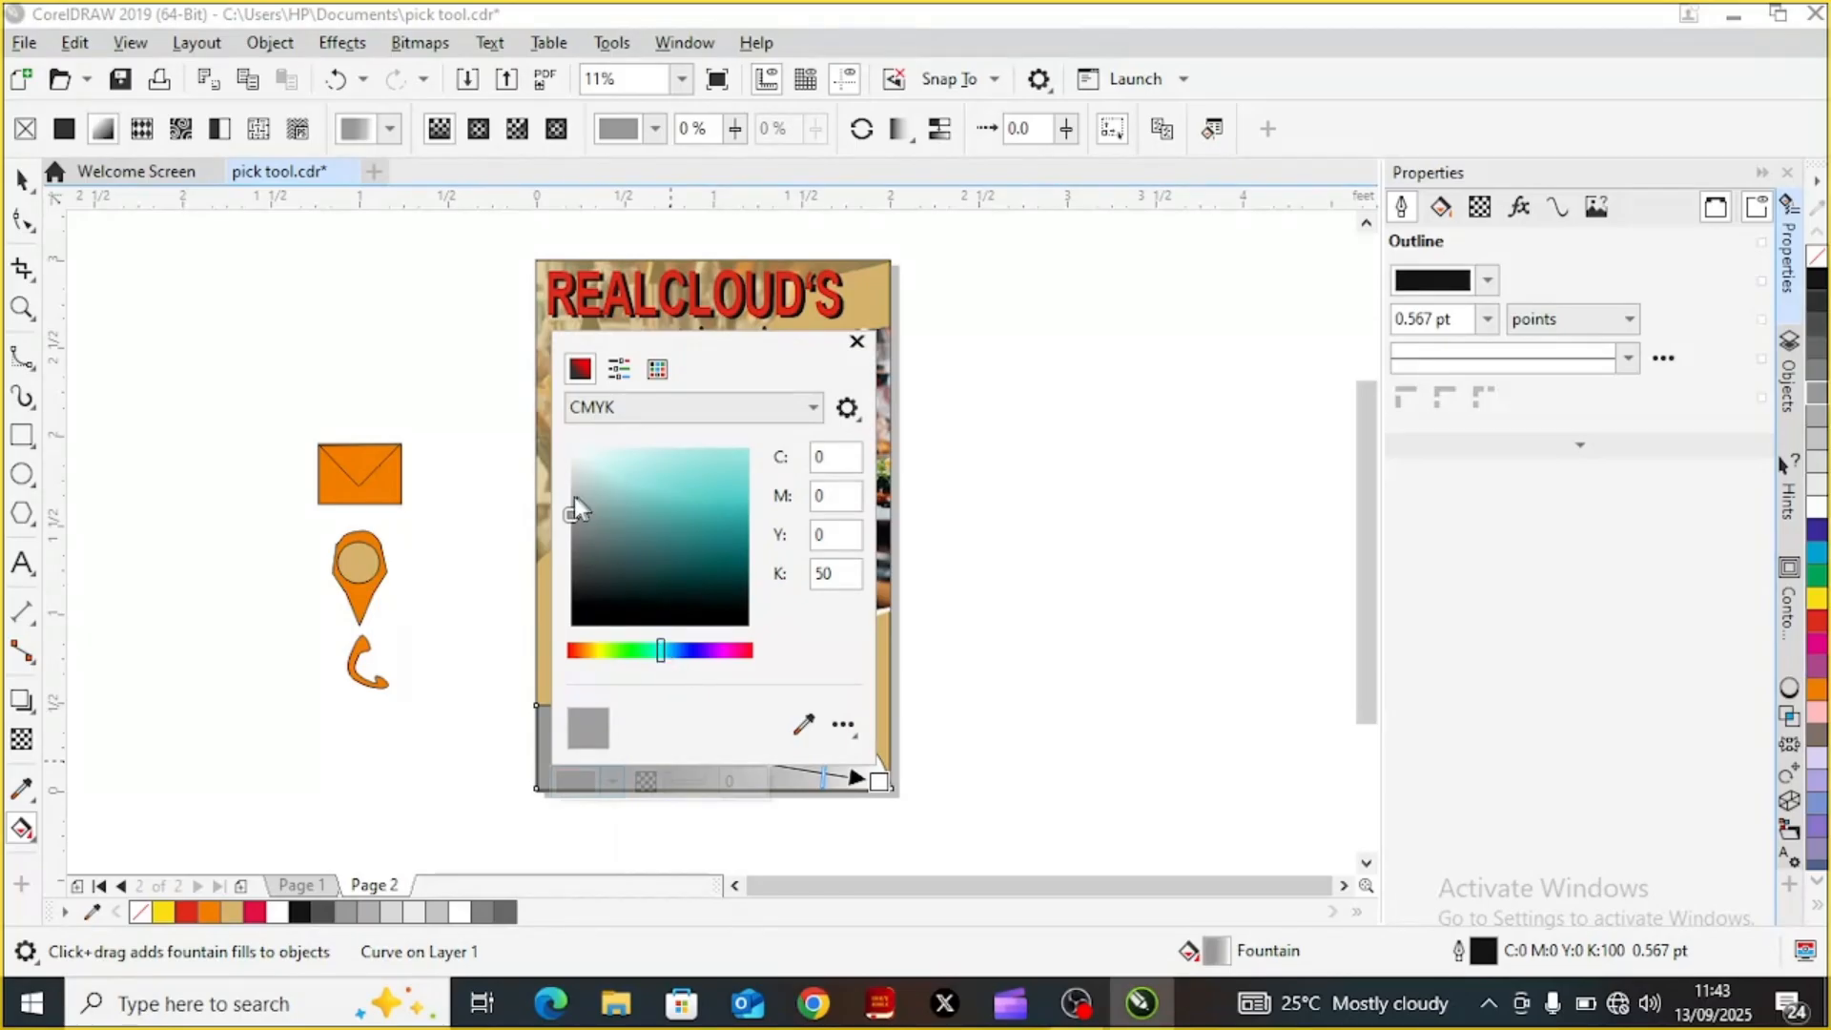
left_click_drag(570, 515, 585, 584)
left_click(1120, 521)
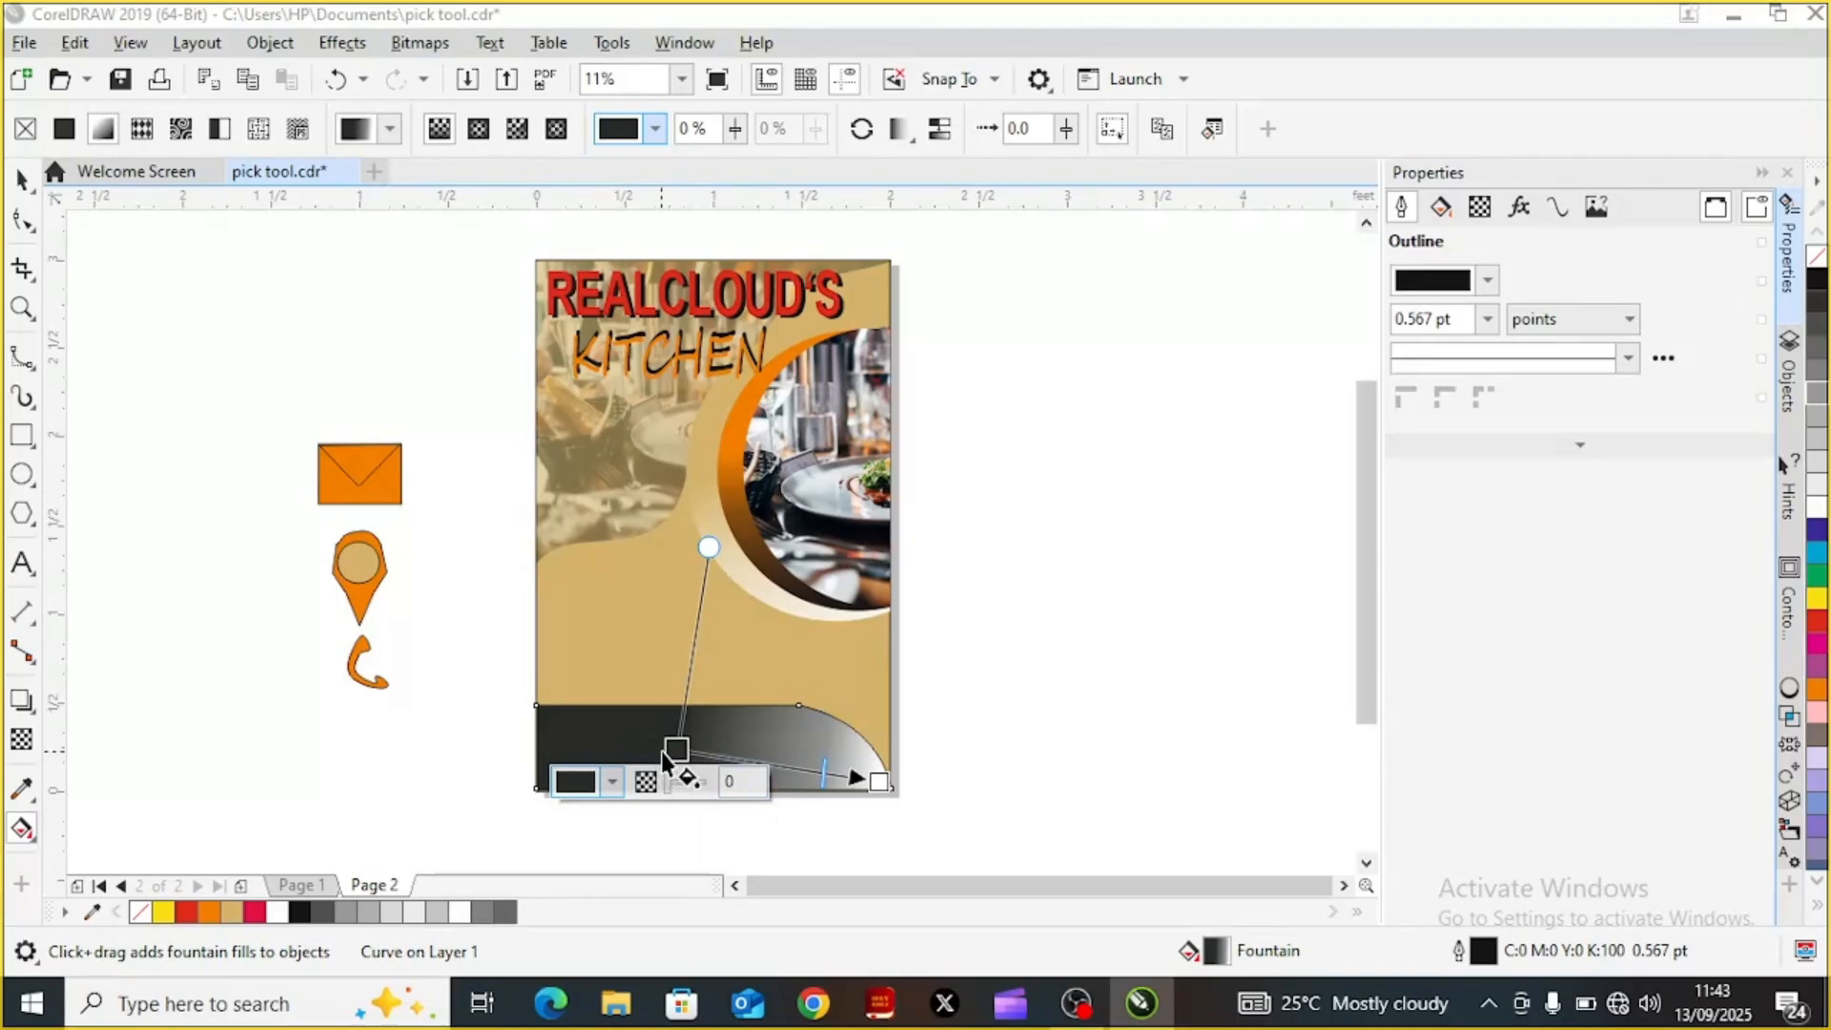
Move the fountain fill's start node toward the flyer's left edge and recolour it teal: C 84, M 23, Y 45, K 41
left_click_drag(676, 749, 598, 749)
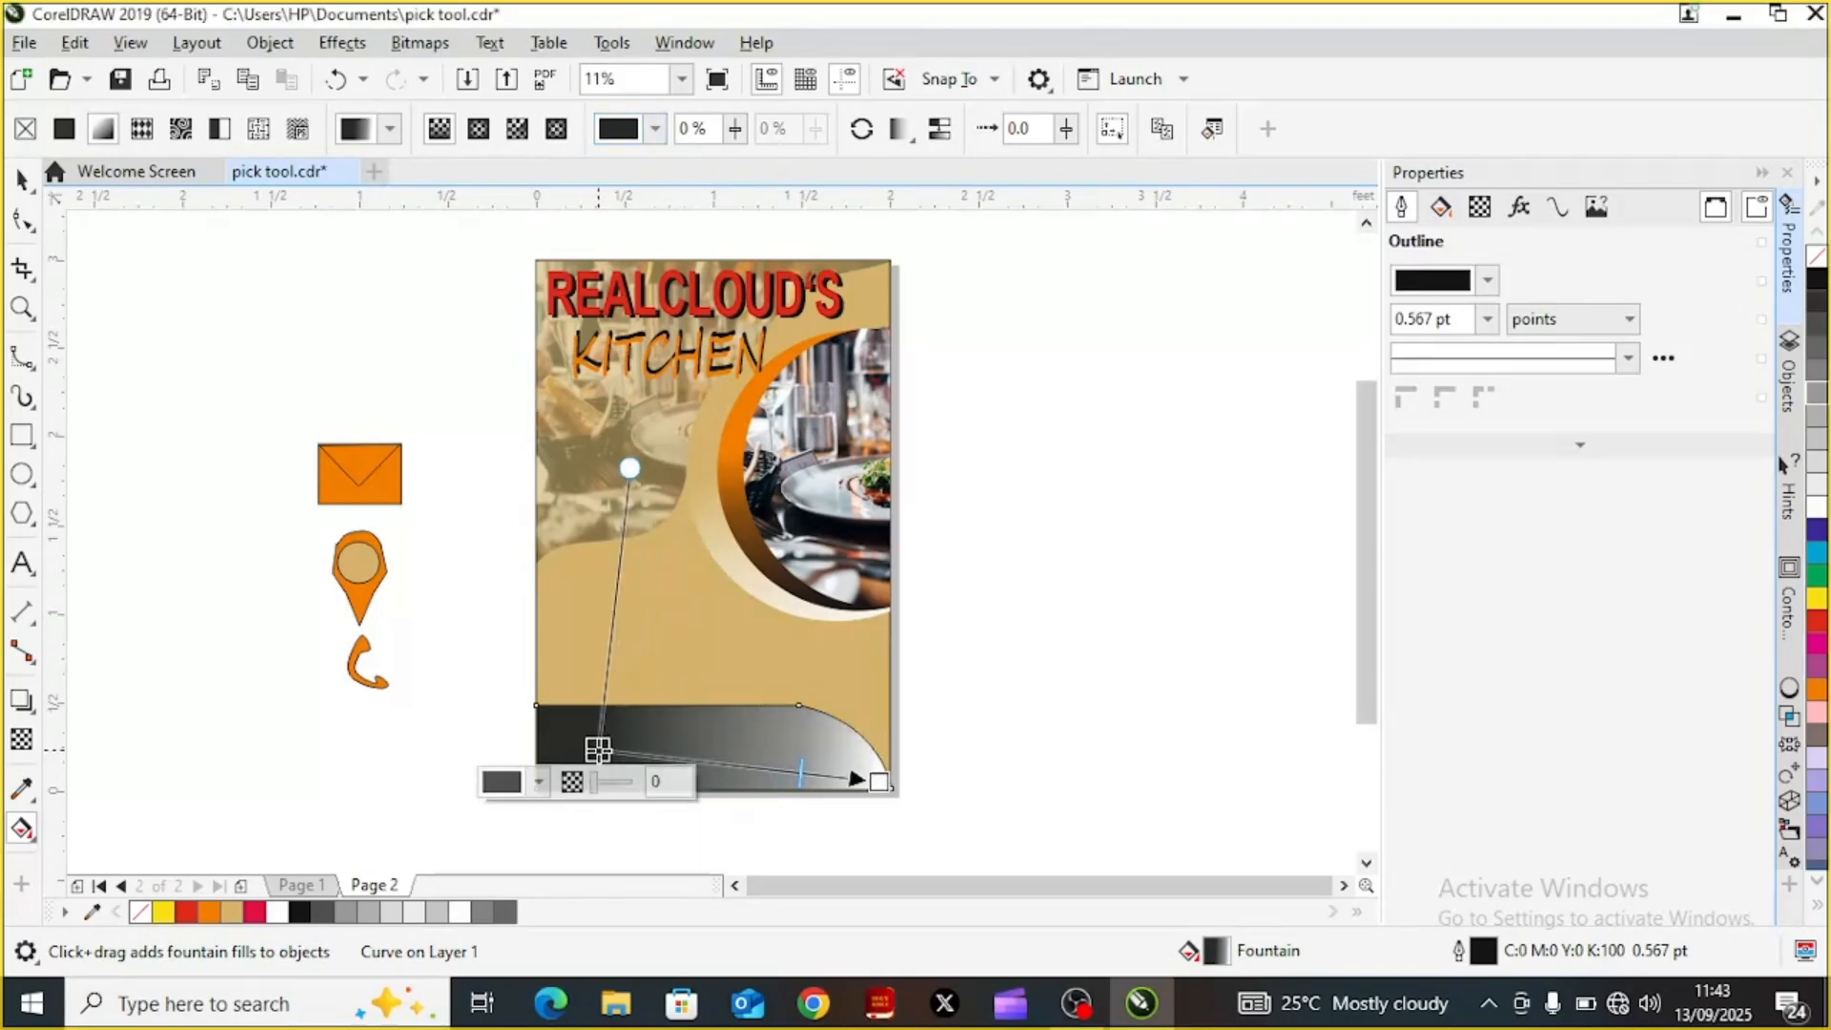
left_click(540, 784)
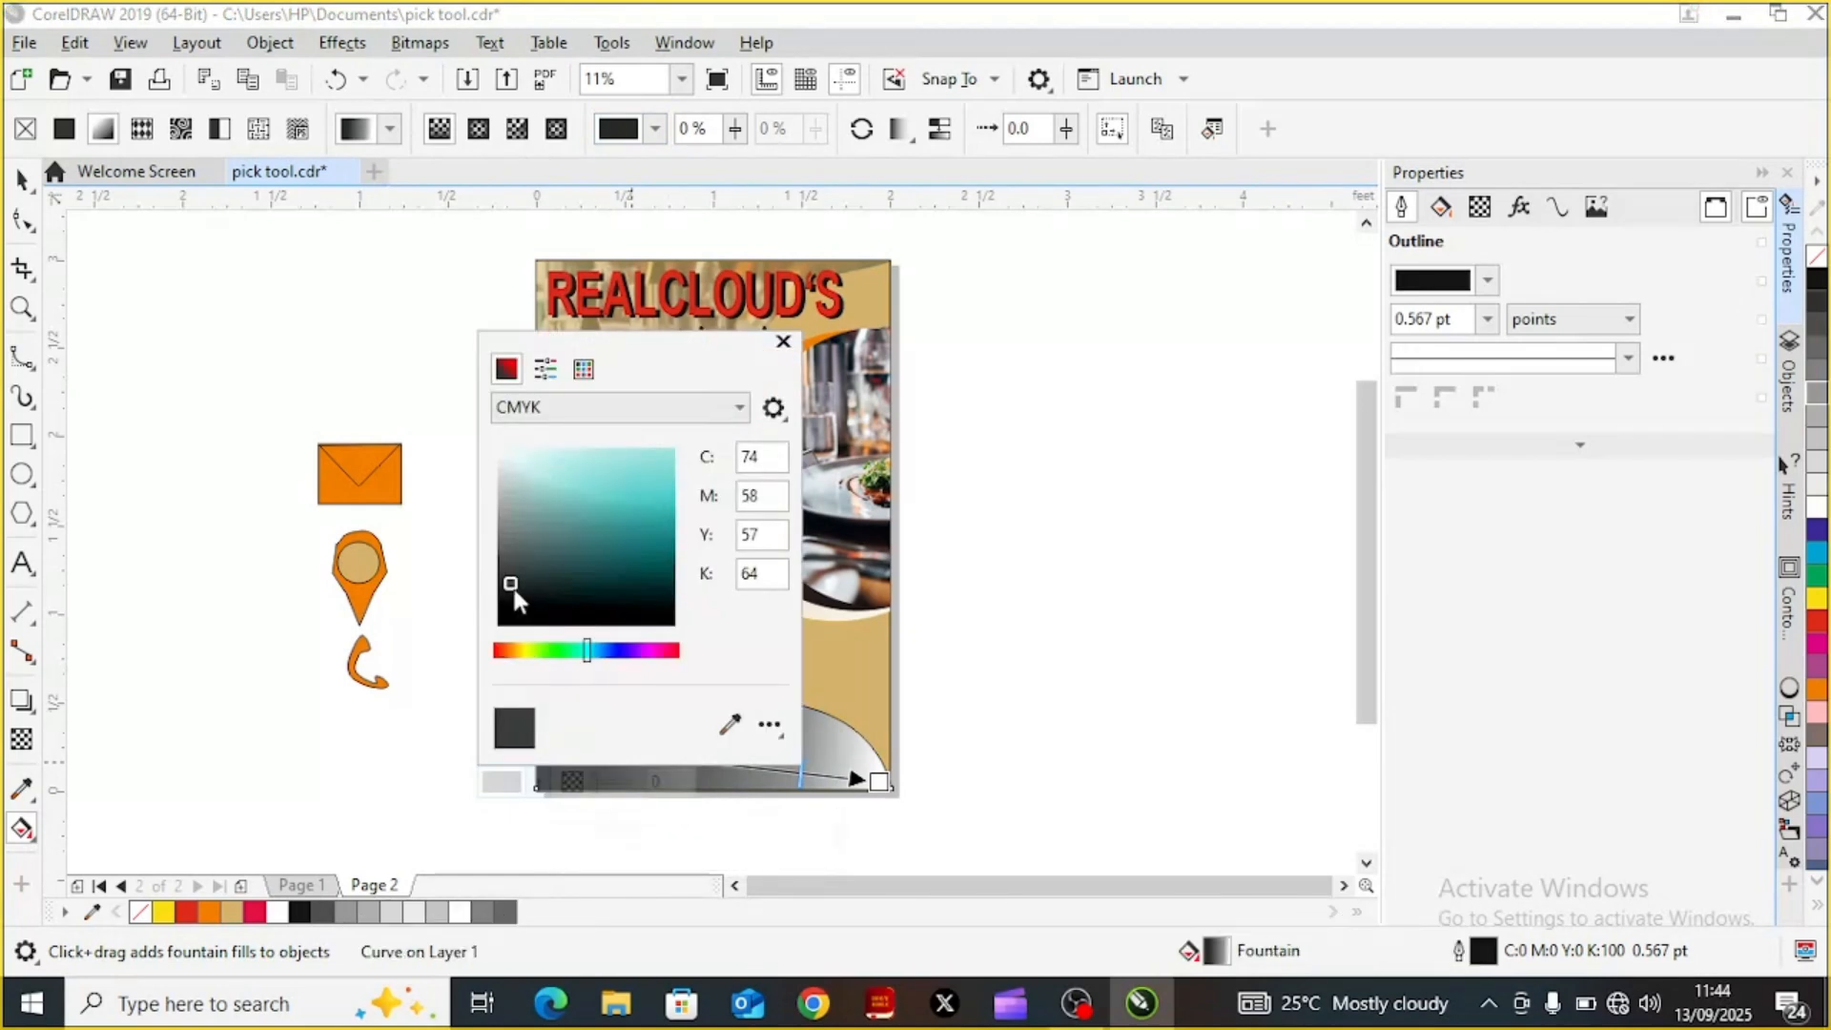
left_click_drag(510, 580, 644, 553)
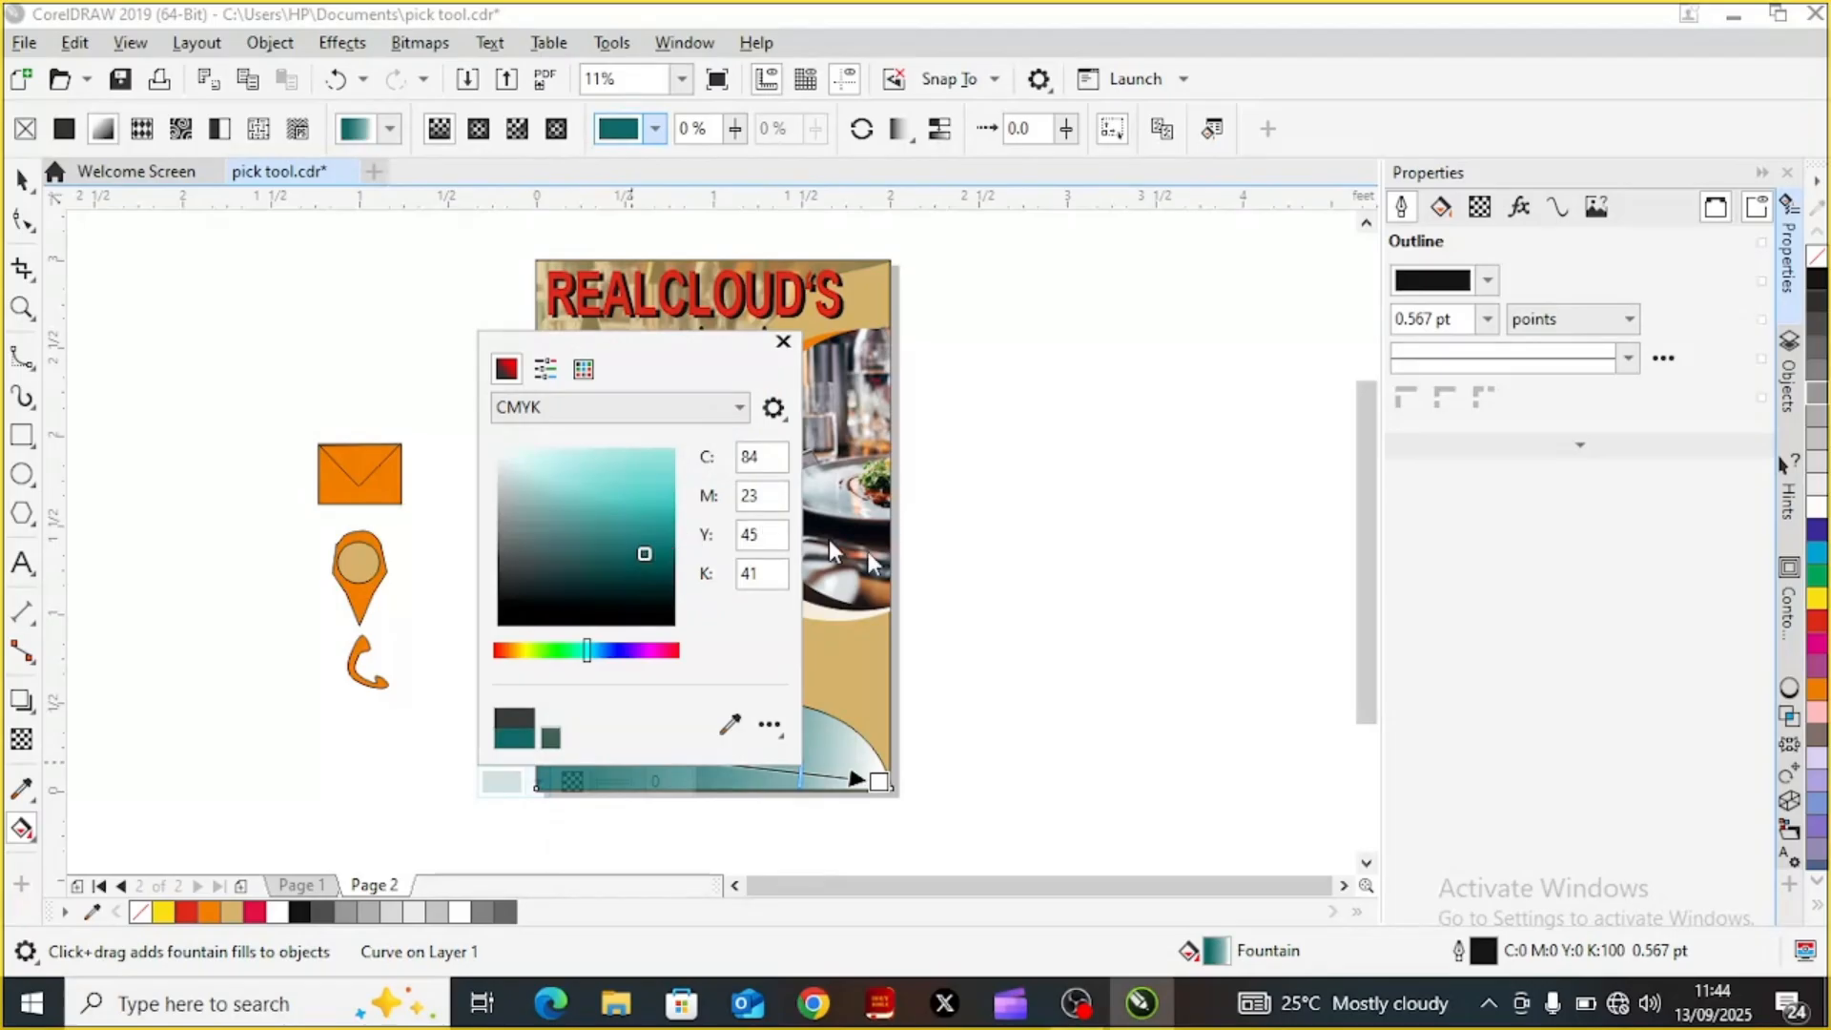
left_click(1067, 656)
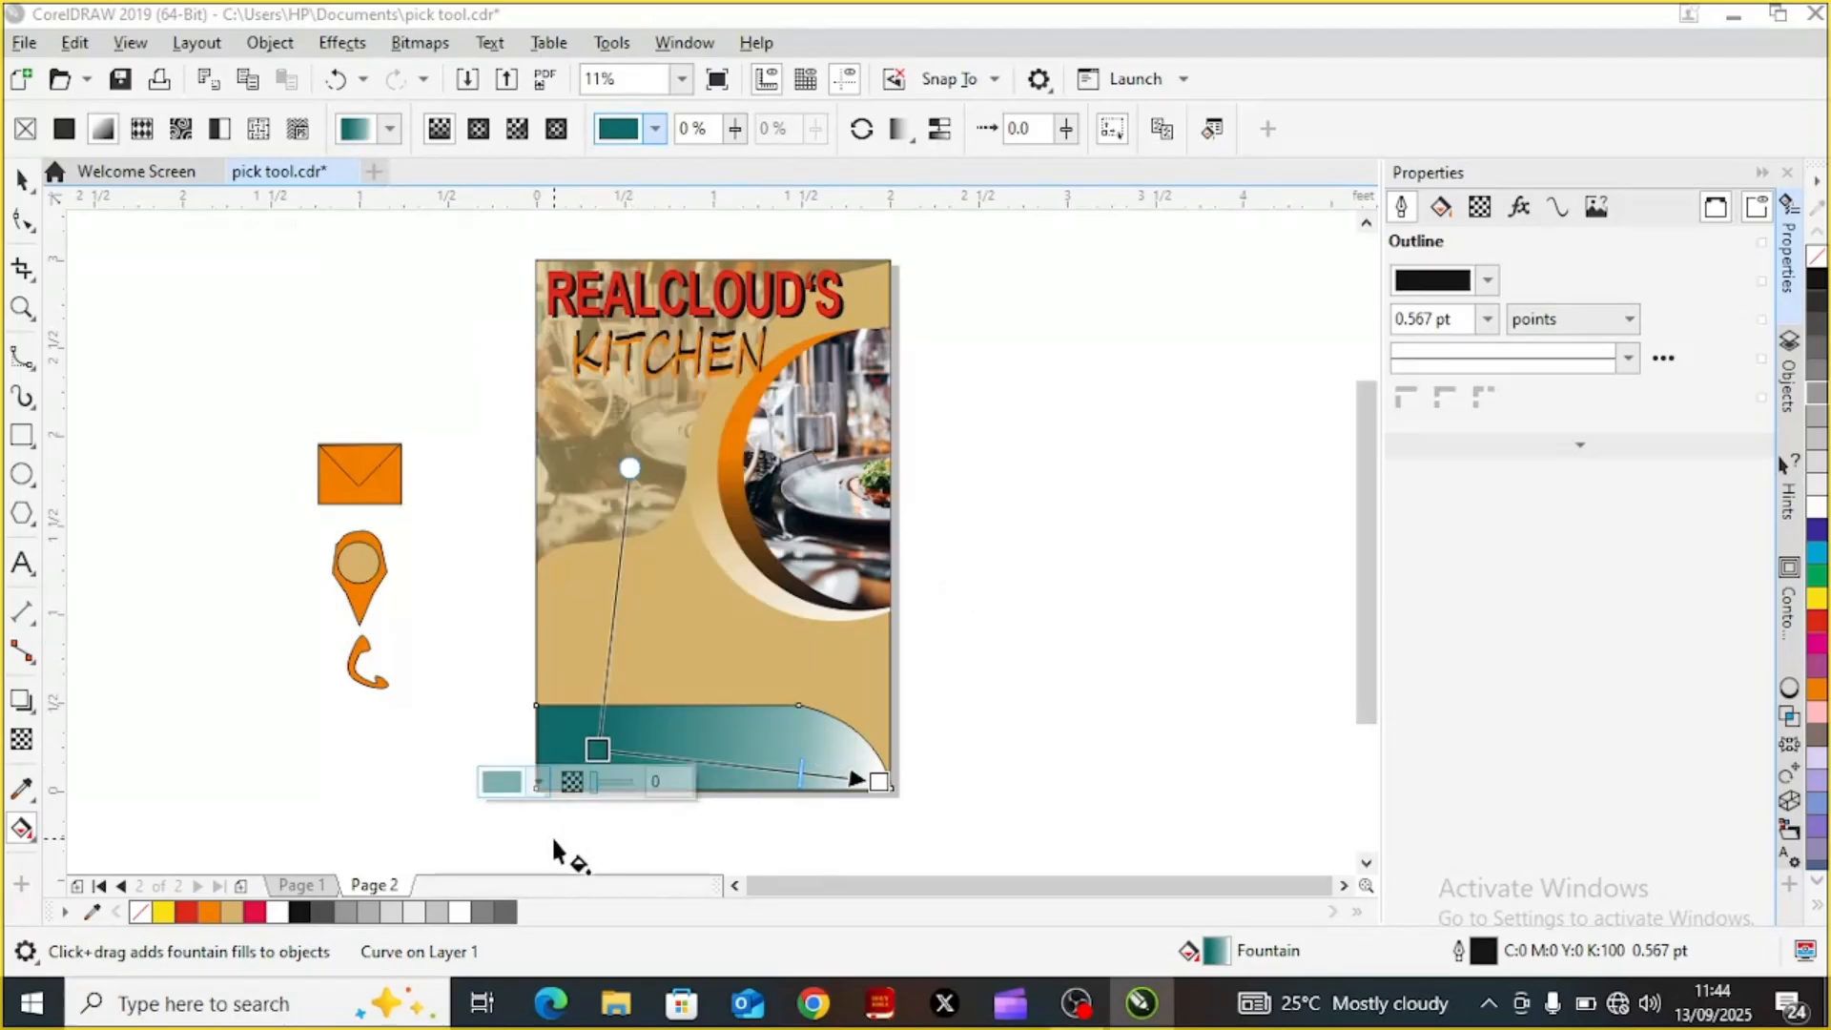
Shorten the fountain fill's side handle to just above the bottom shape and fine-tune the teal start node's position
left_click_drag(598, 748, 577, 760)
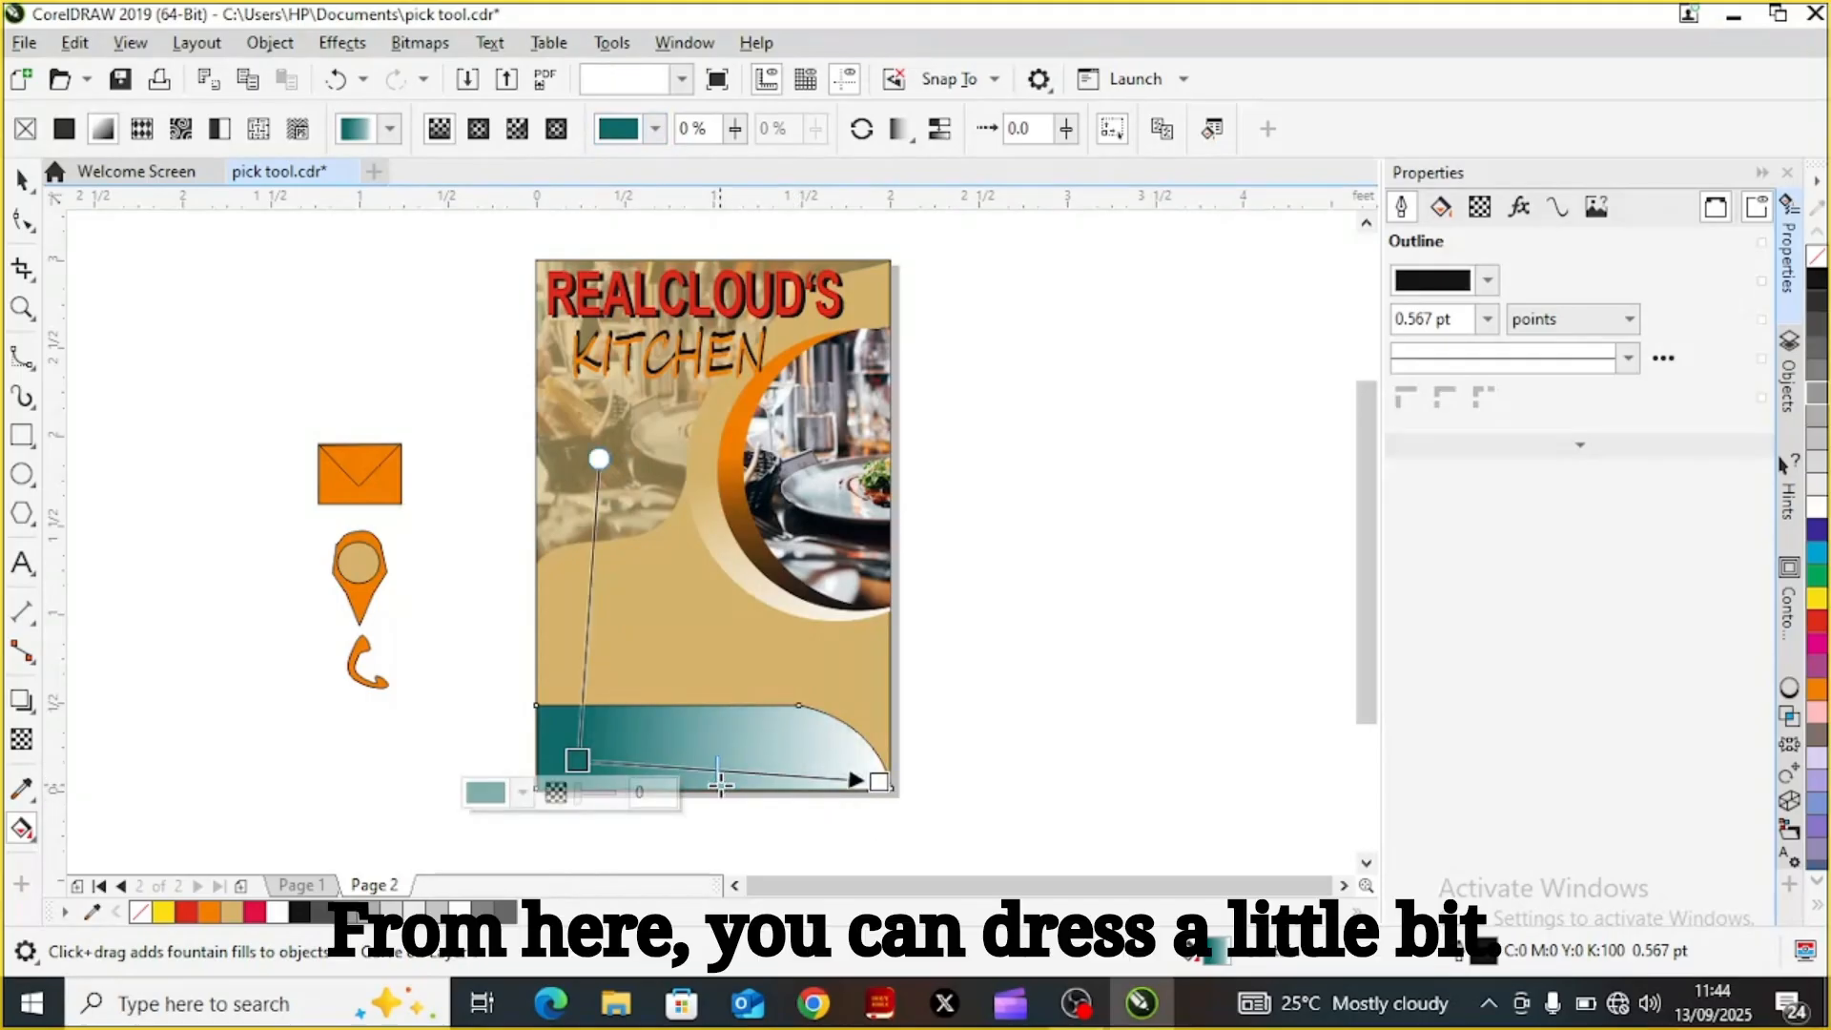
left_click_drag(600, 460, 611, 689)
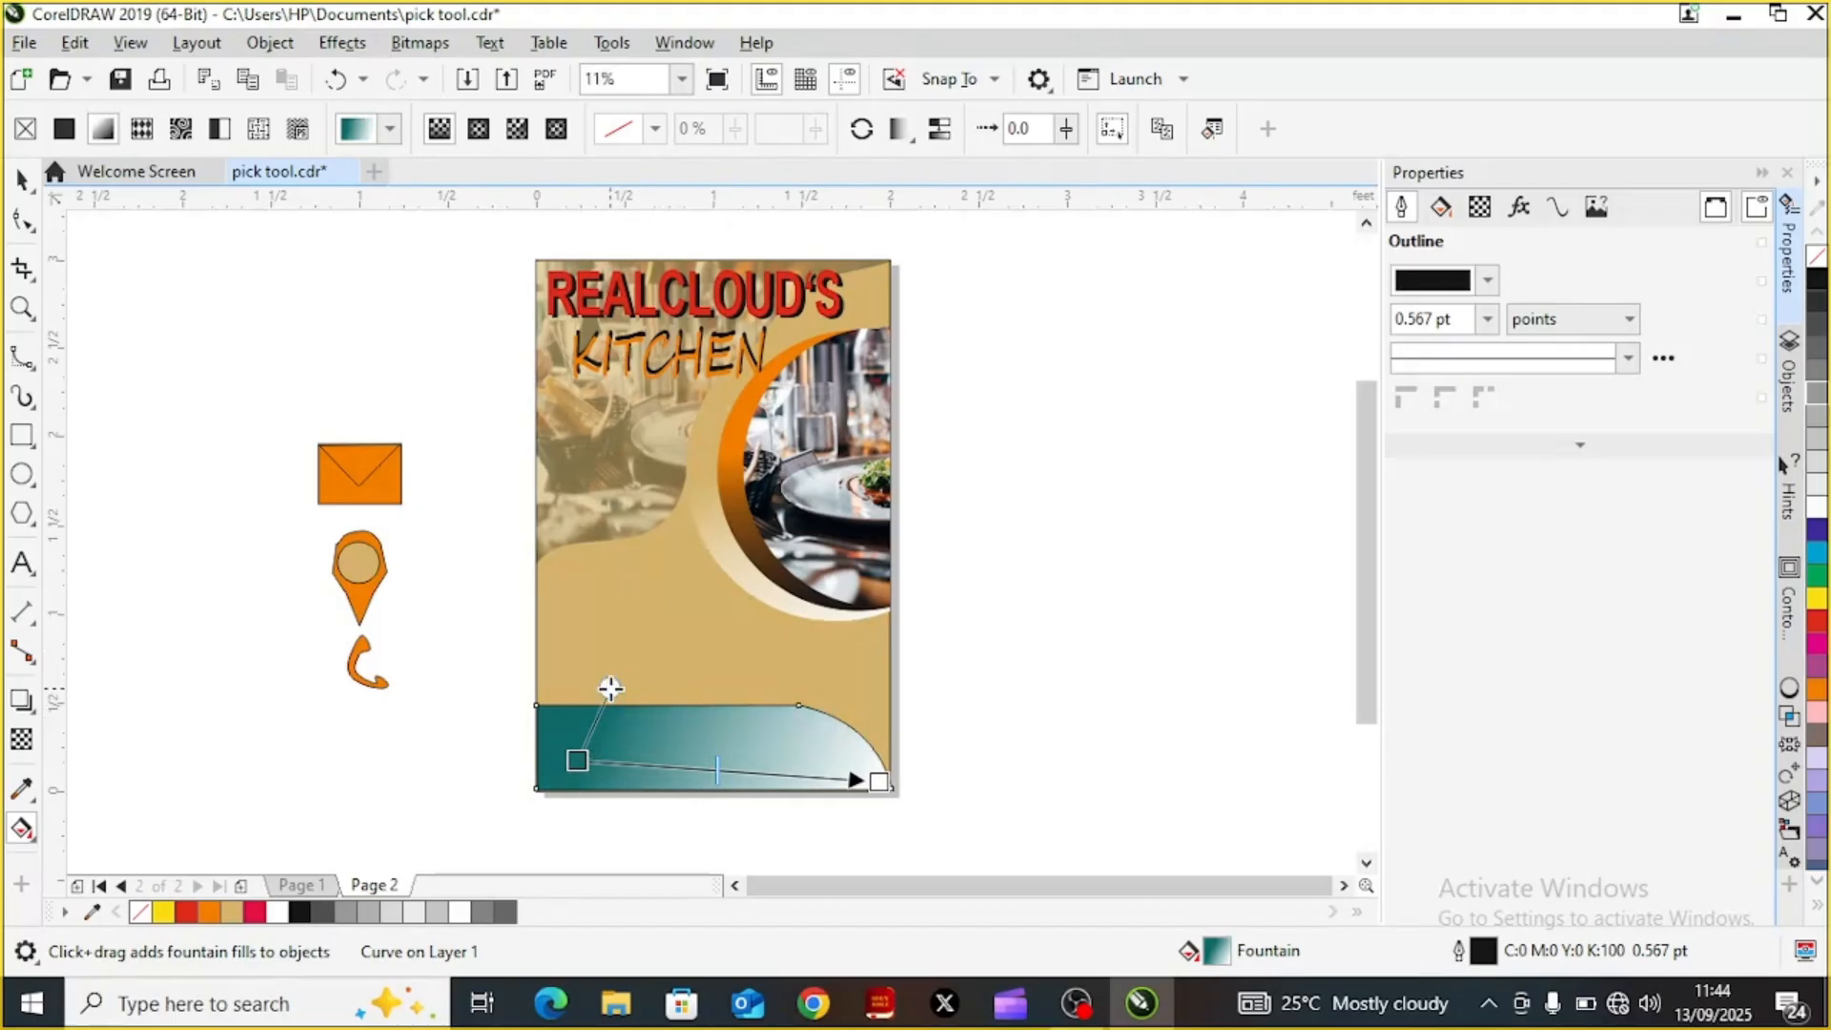
left_click_drag(577, 760, 604, 750)
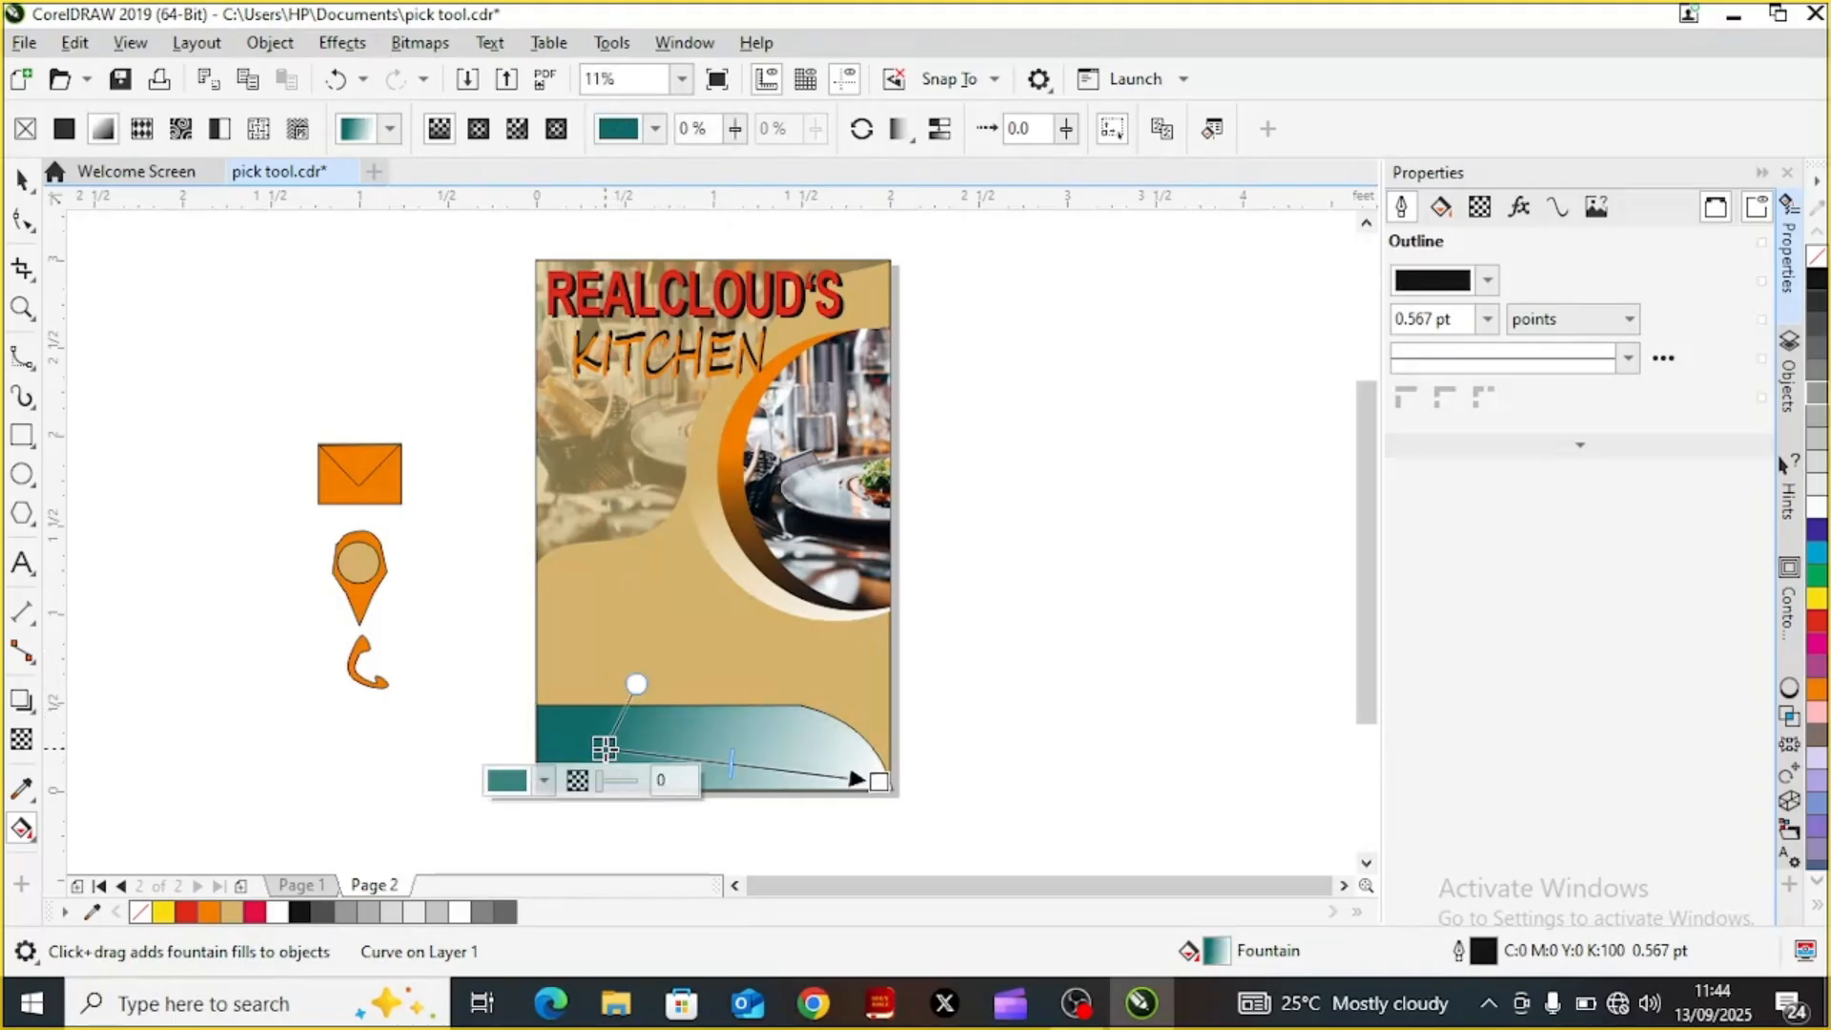
Recolour the start node of the bottom shape's fountain fill near-black: C 91, M 76, Y 64, K 93
left_click(546, 784)
left_click(545, 784)
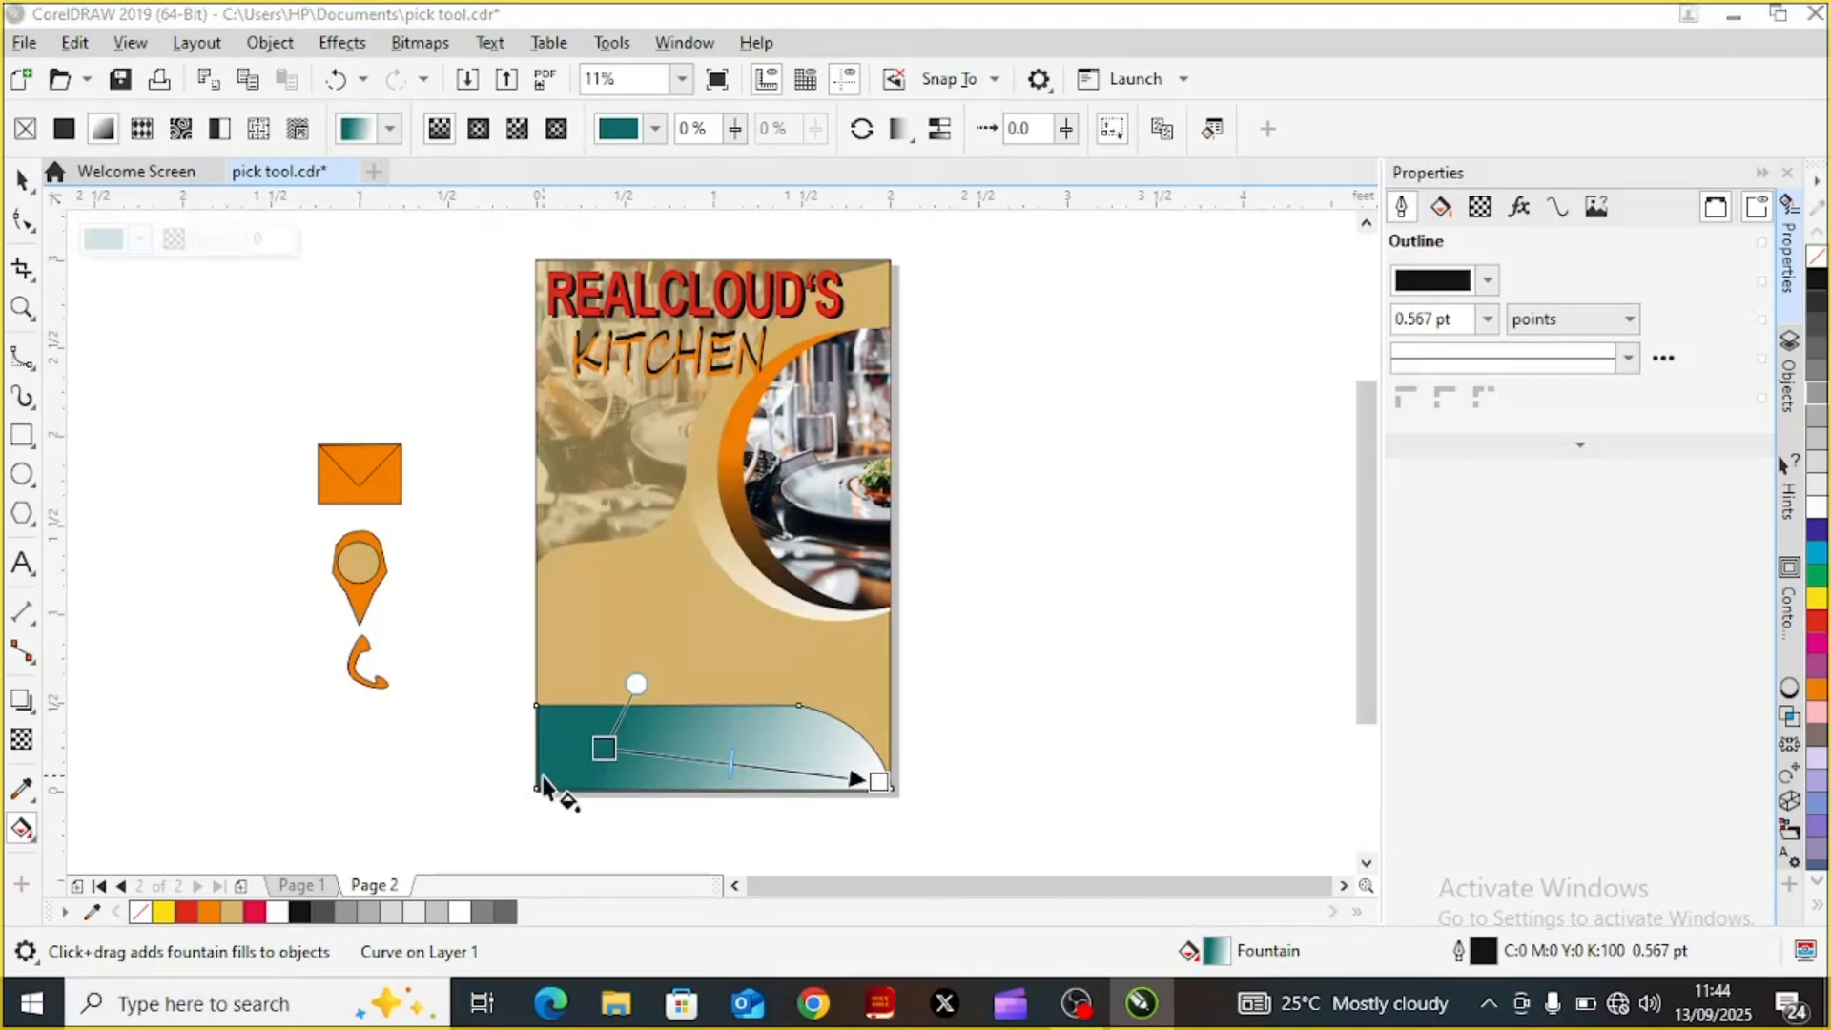
left_click(598, 747)
left_click(604, 749)
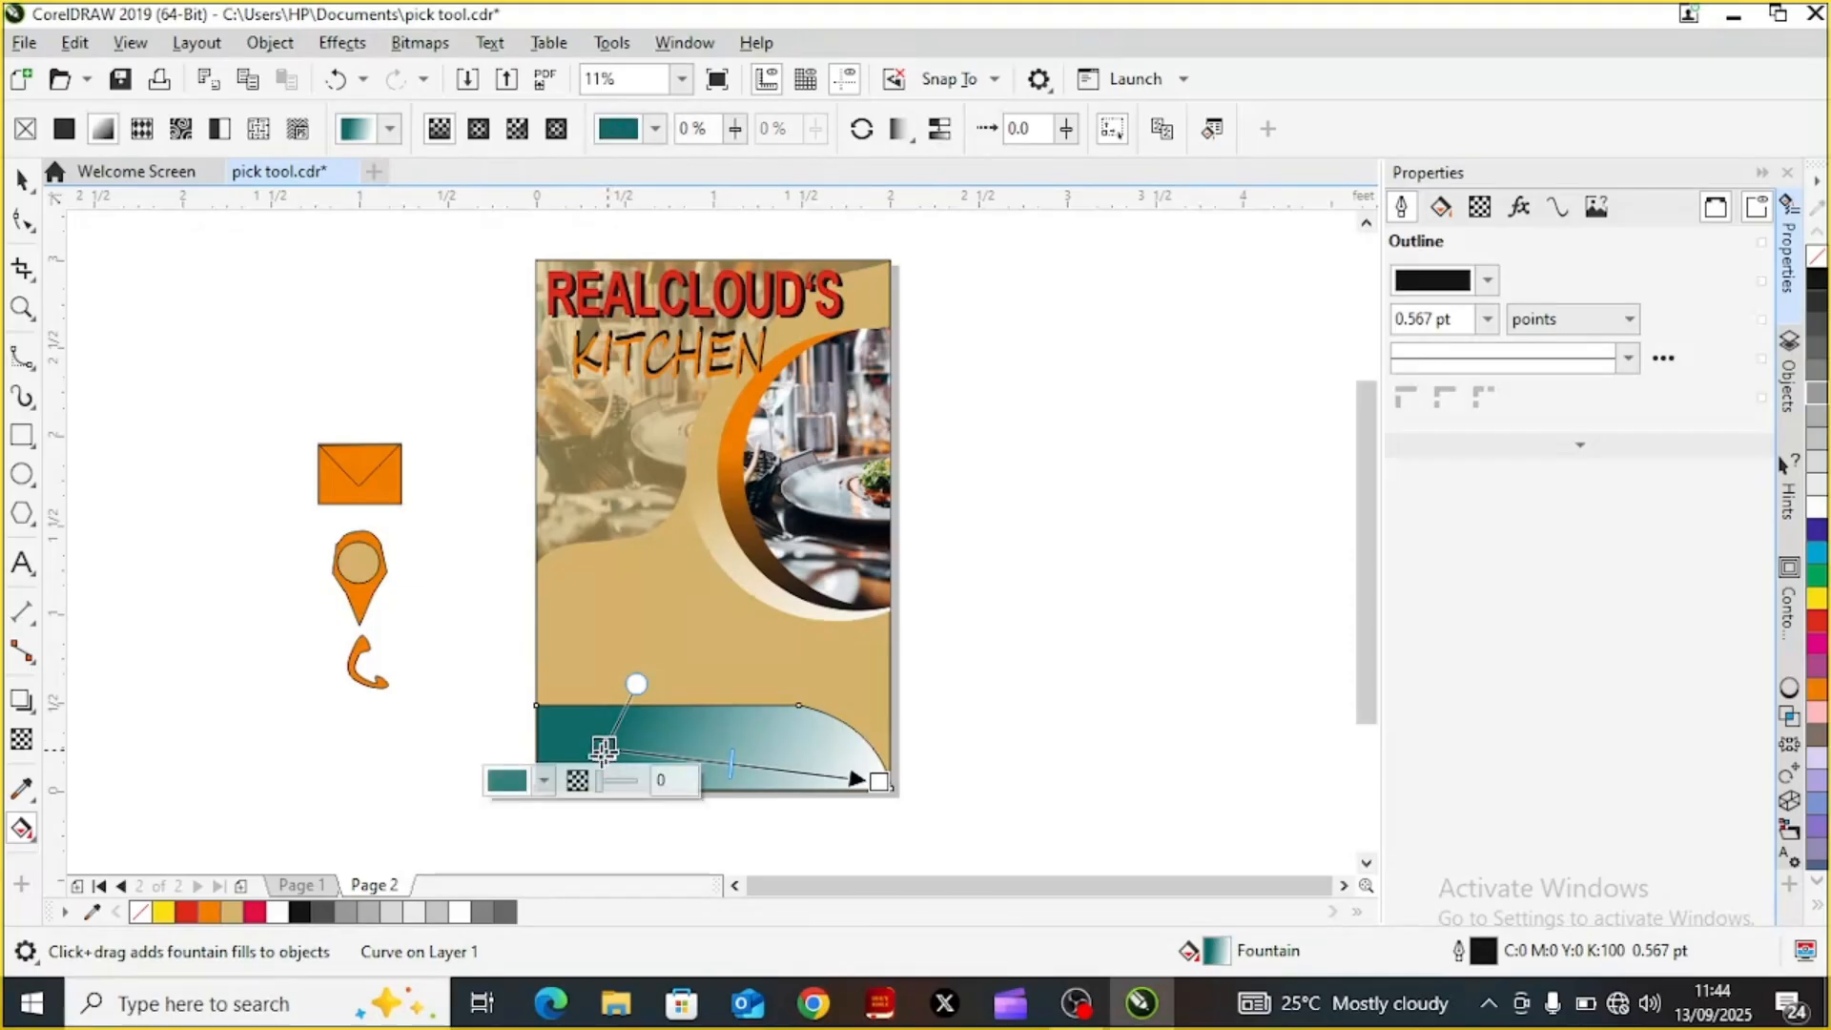
left_click(544, 784)
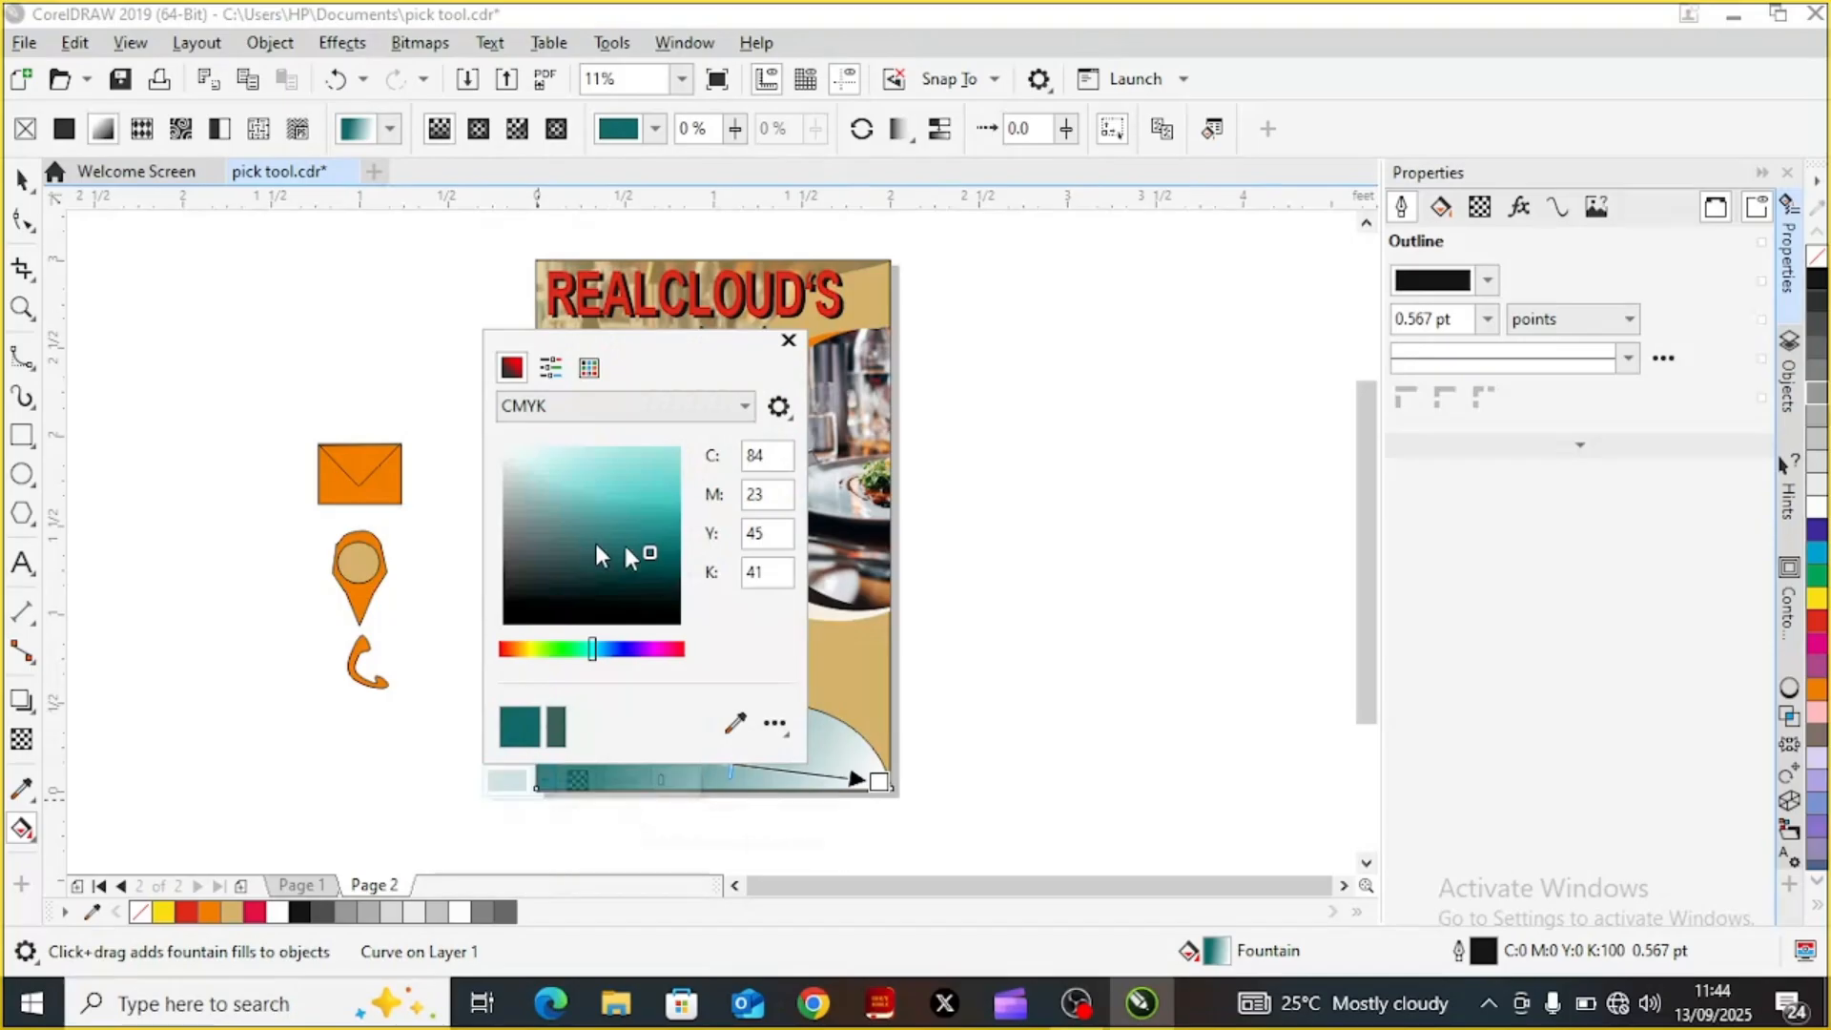
left_click(512, 593)
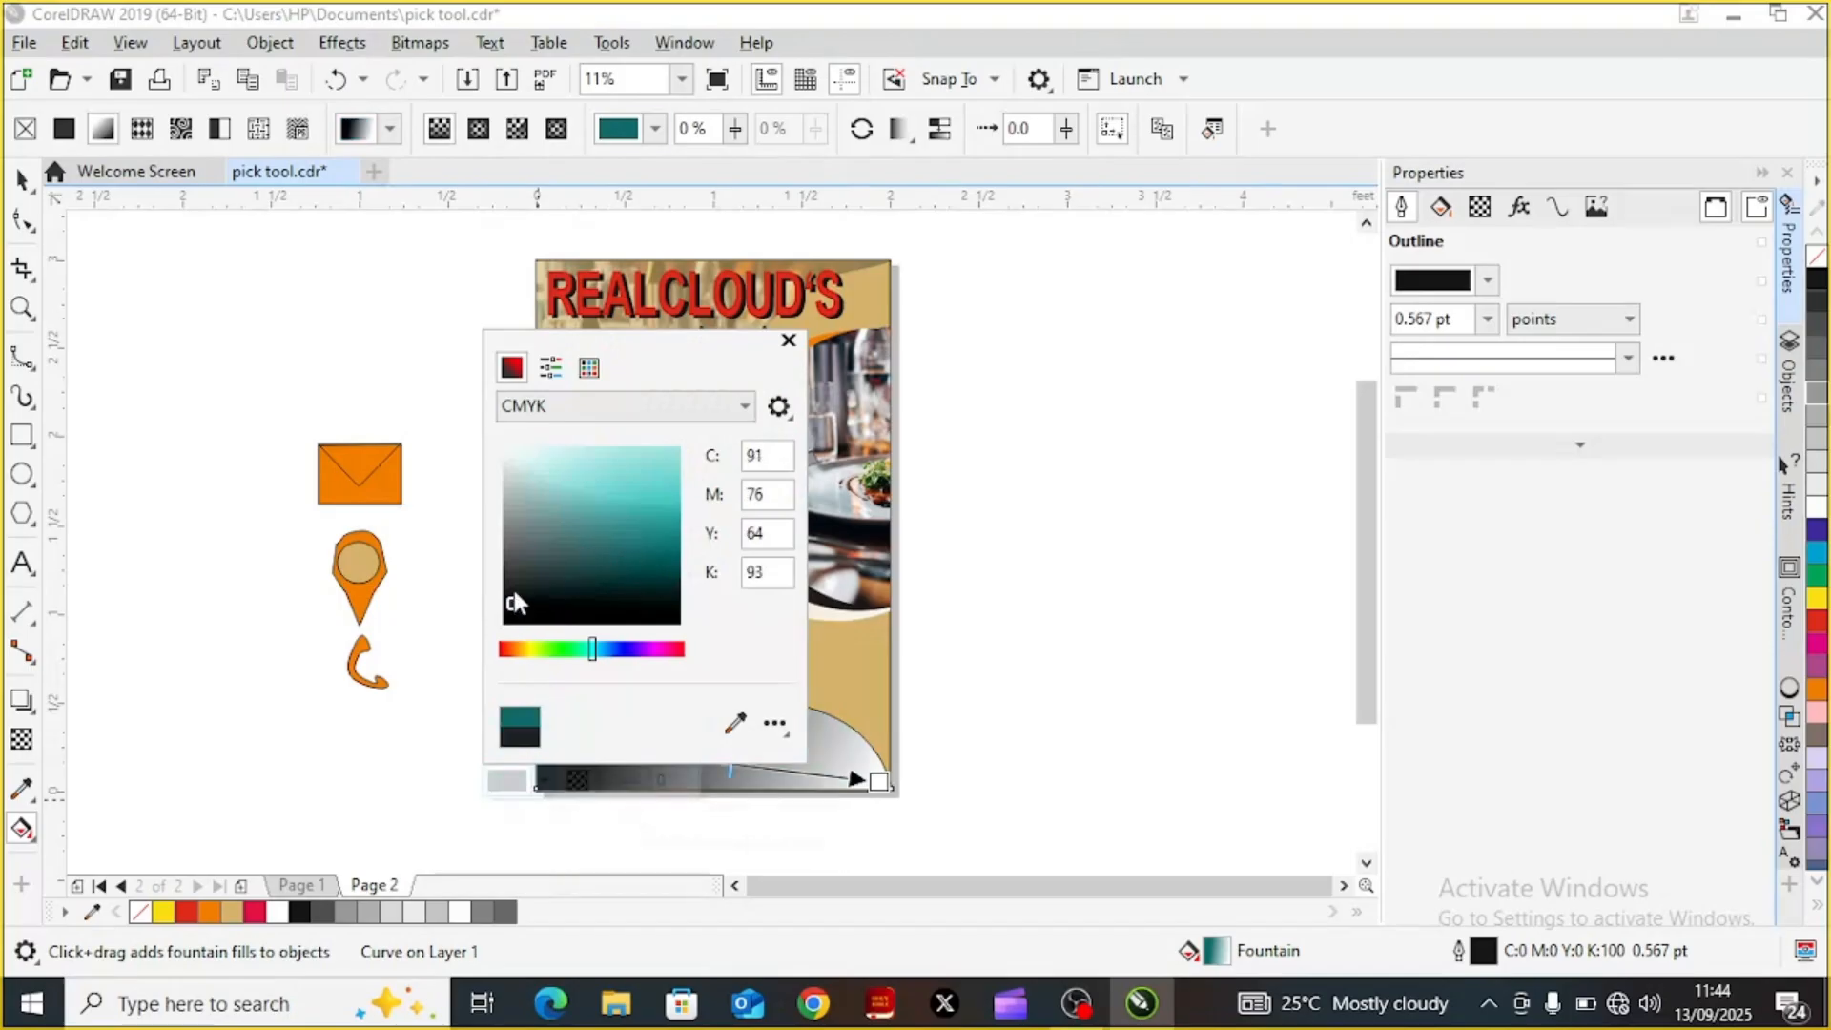
left_click(1068, 555)
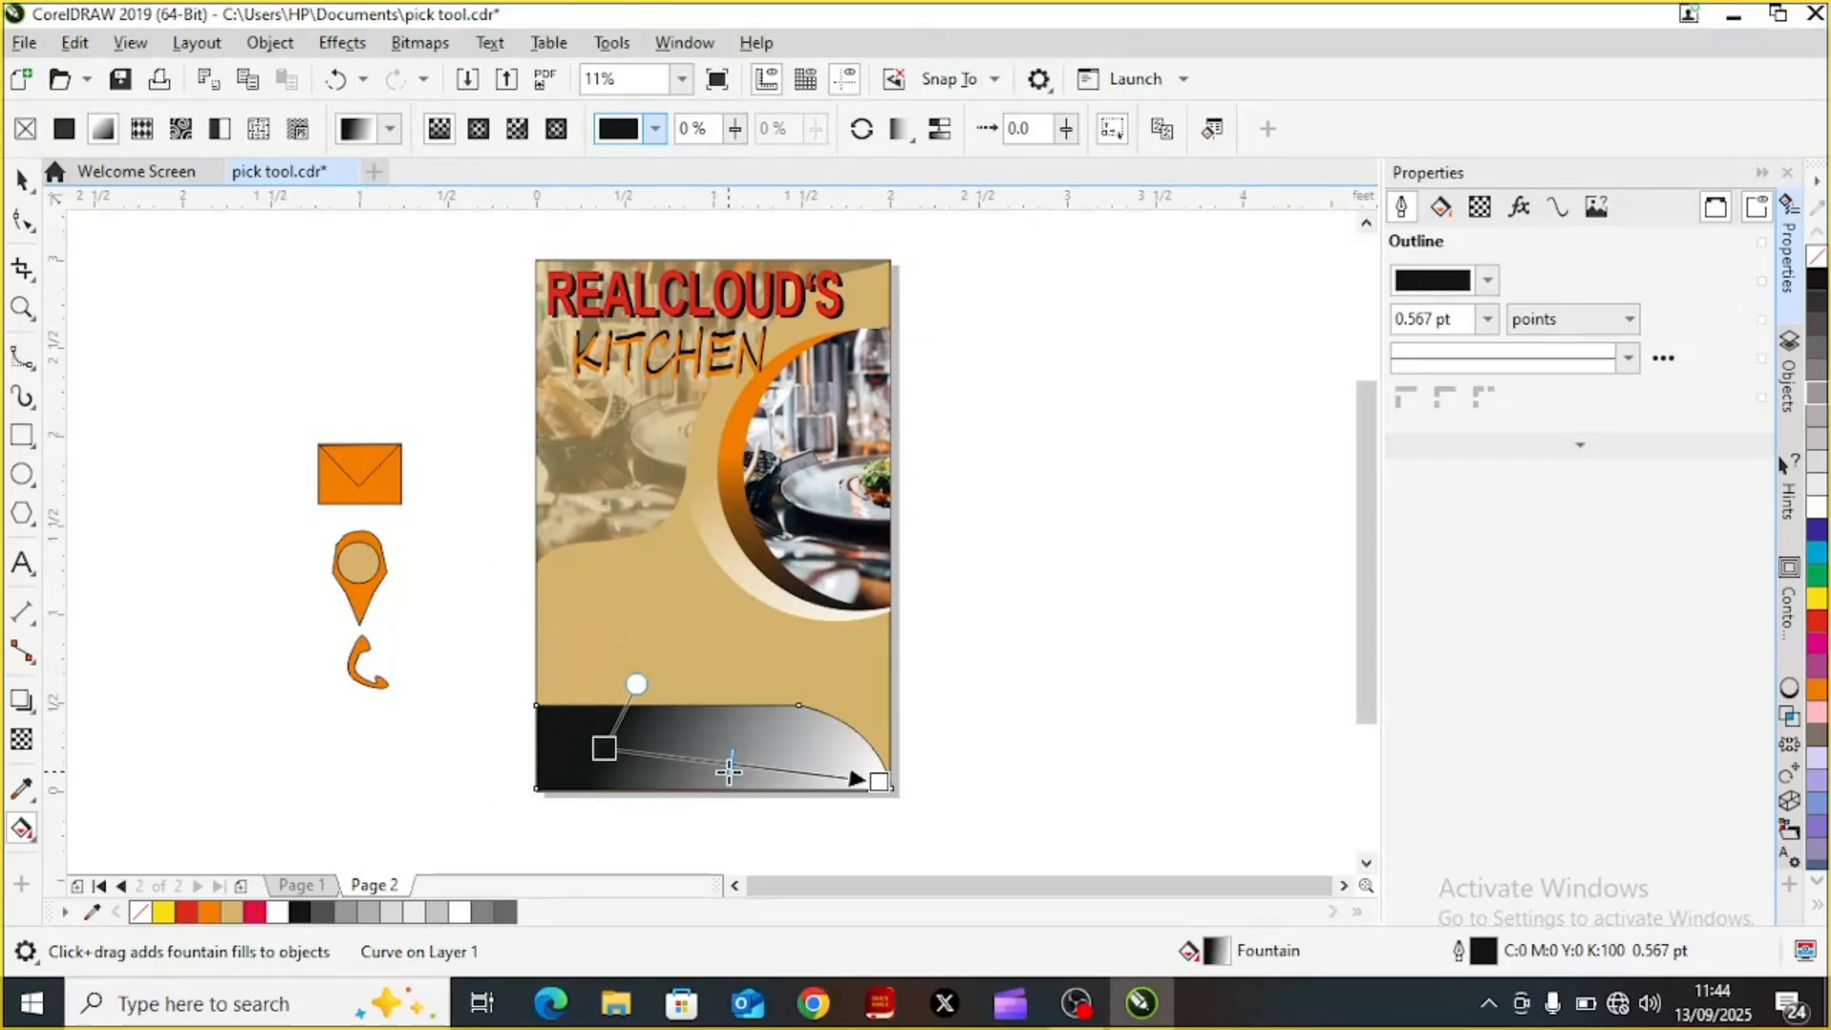
Shift the fountain fill's midpoint close to the white end and reduce the bottom shape's height to about 0.428'
left_click_drag(731, 769, 790, 770)
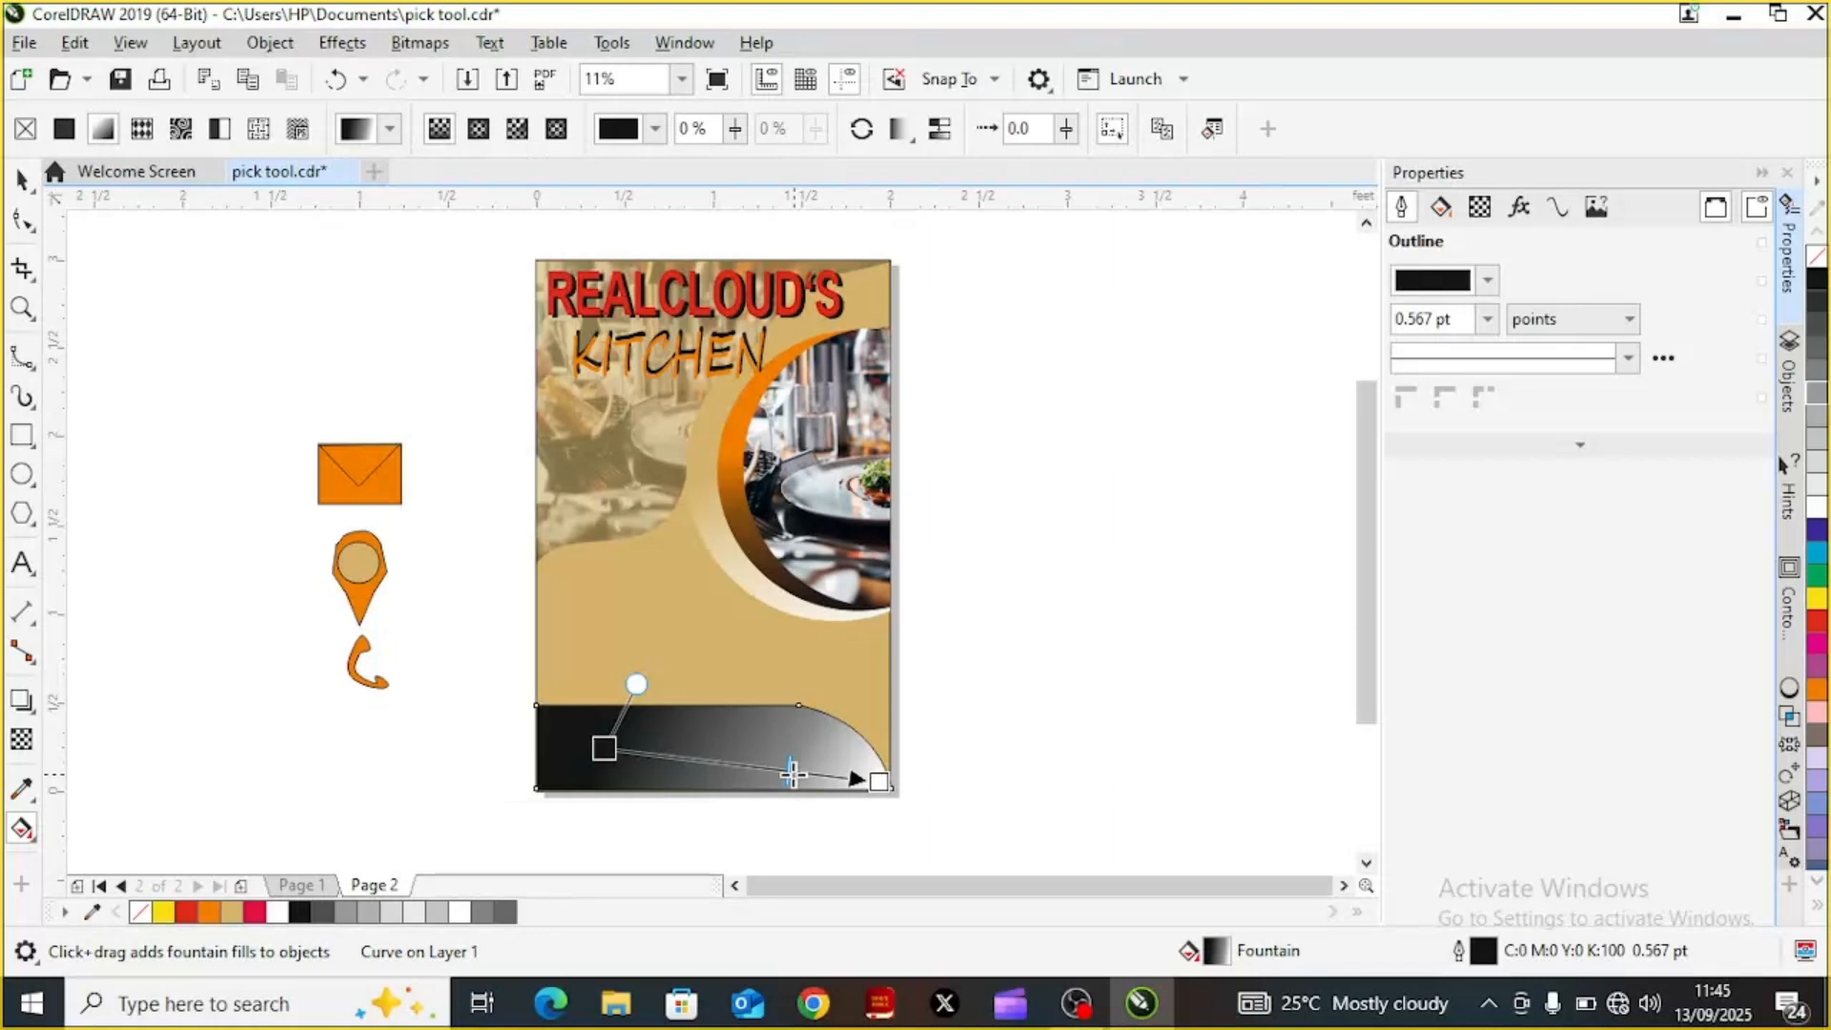
left_click_drag(818, 774, 820, 775)
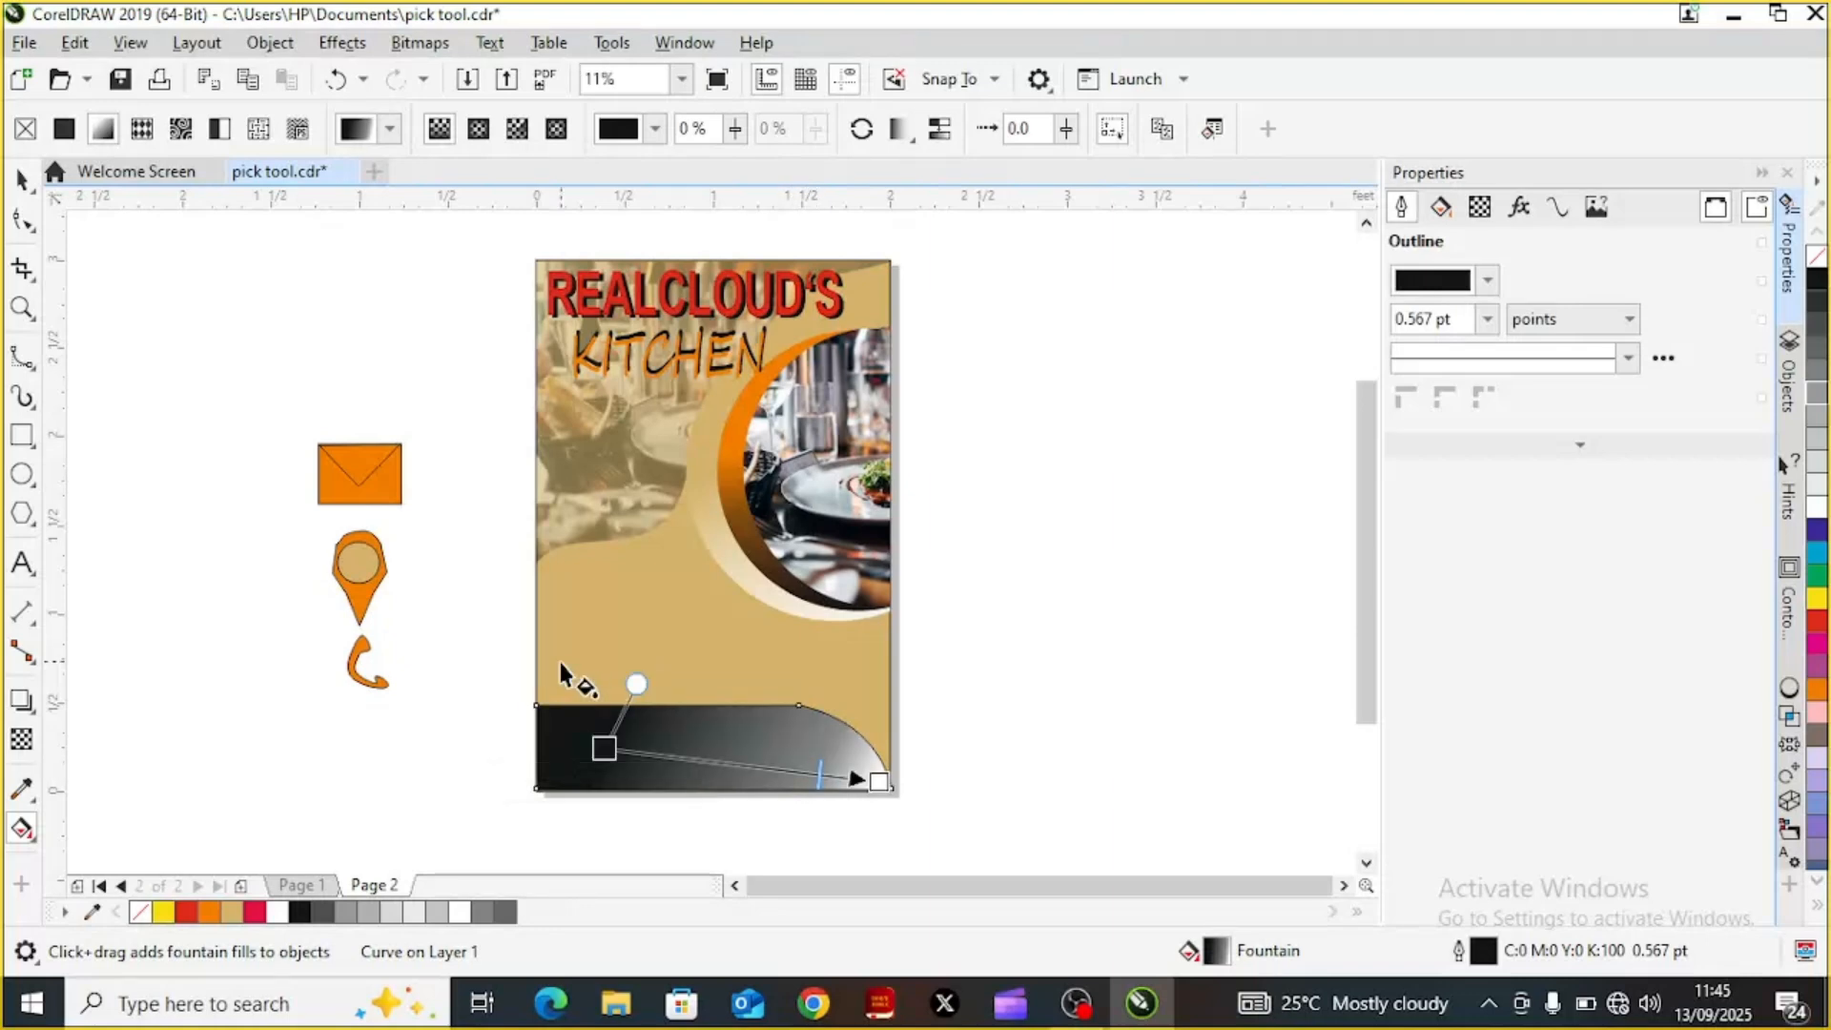
left_click(28, 178)
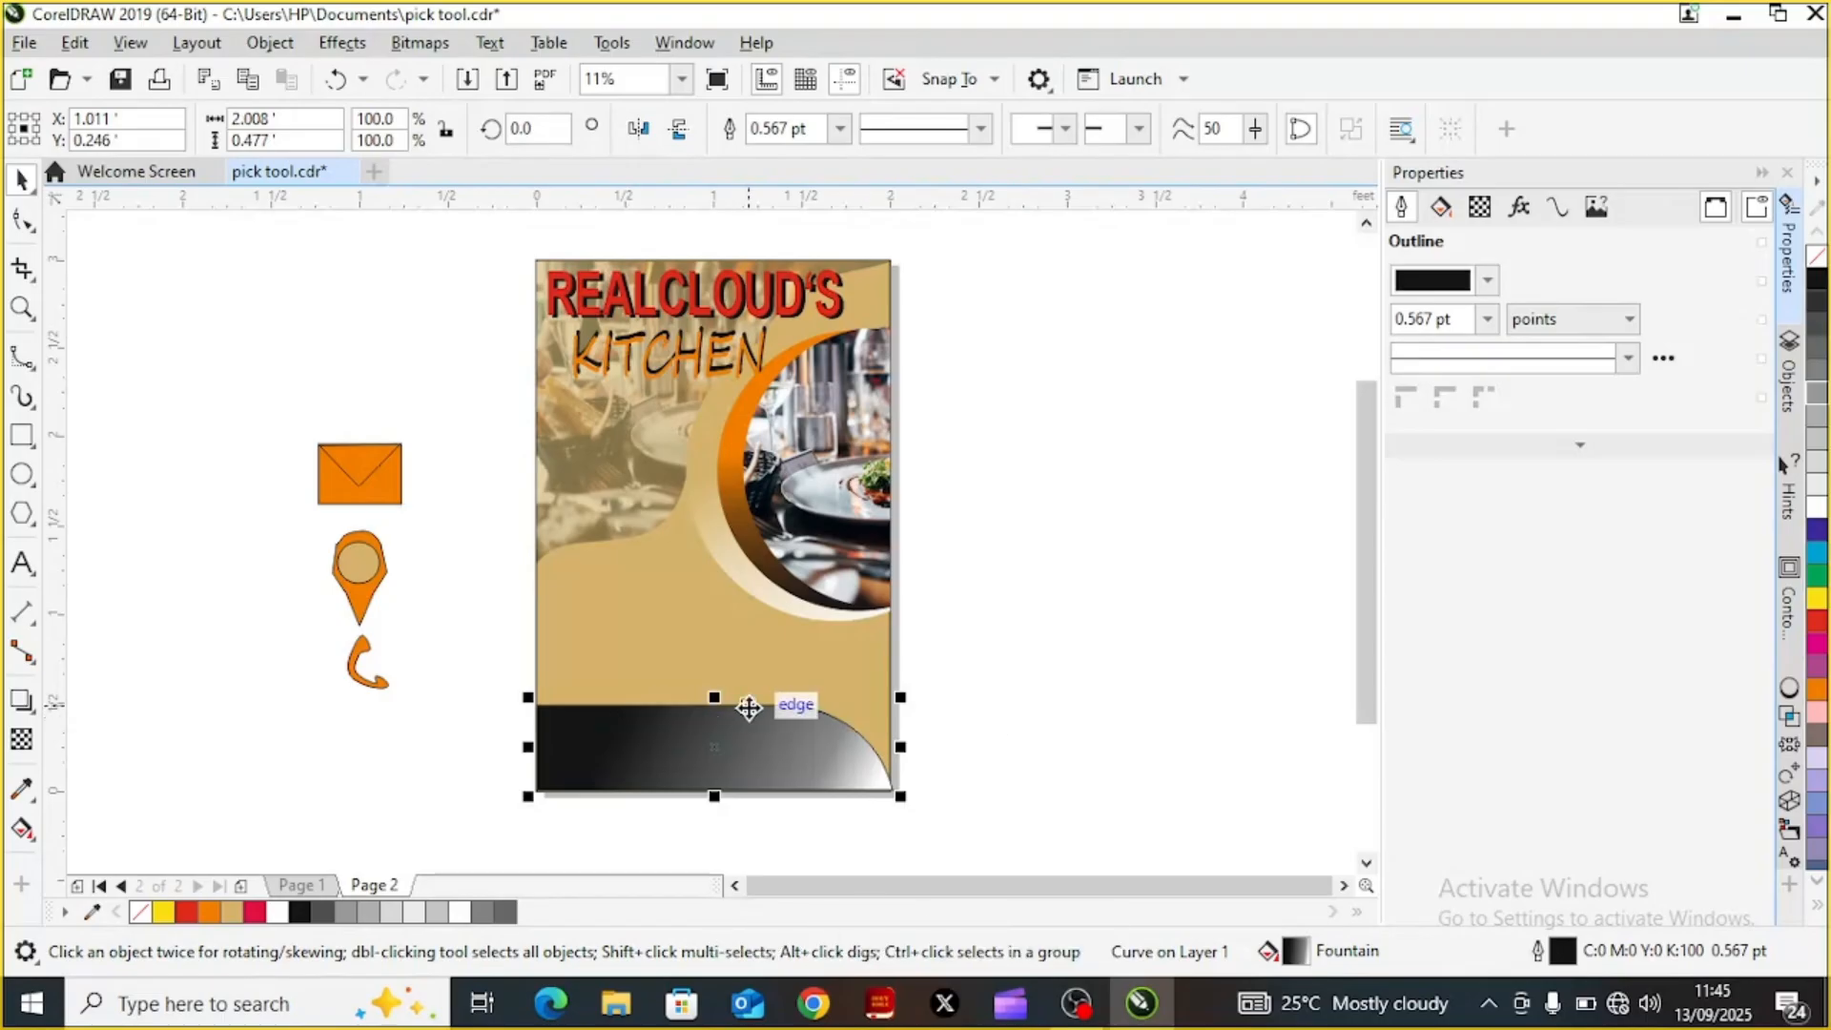
left_click_drag(714, 702, 718, 707)
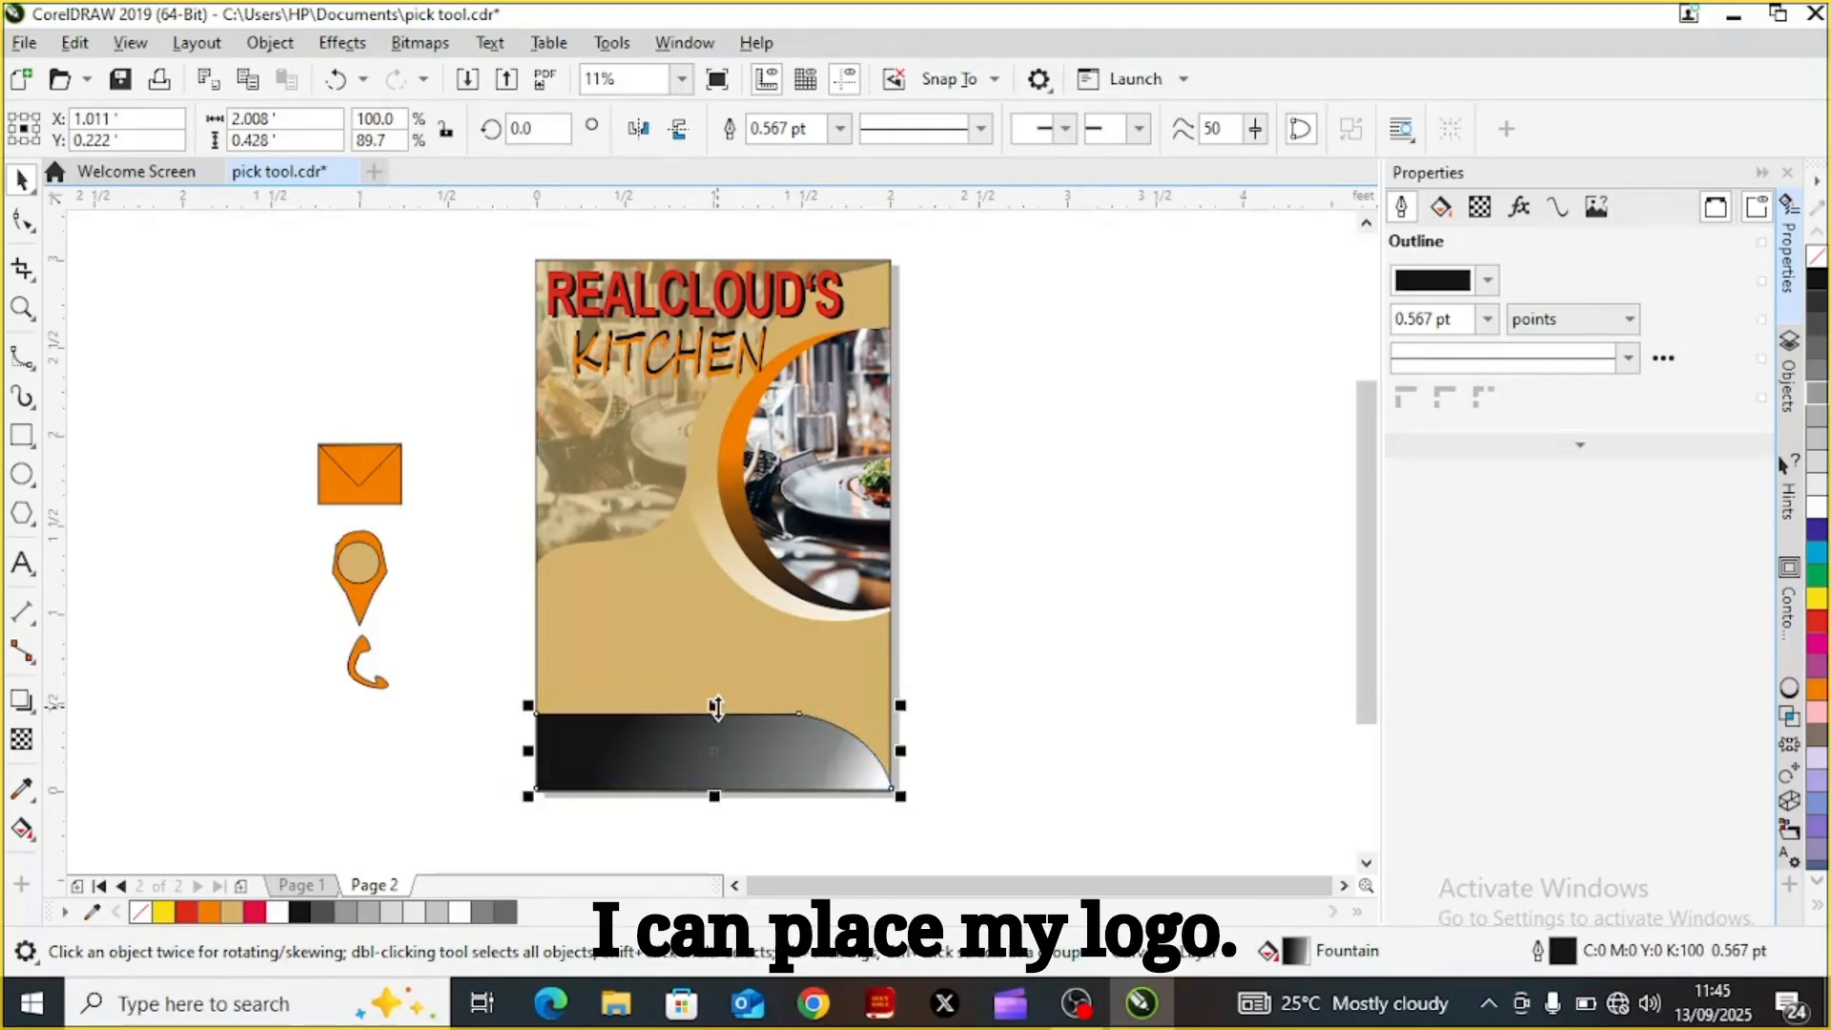
Scale the envelope icon down to about 0.327' by 0.238' and the phone icon to about 0.158' by 0.207'
left_click(350, 493)
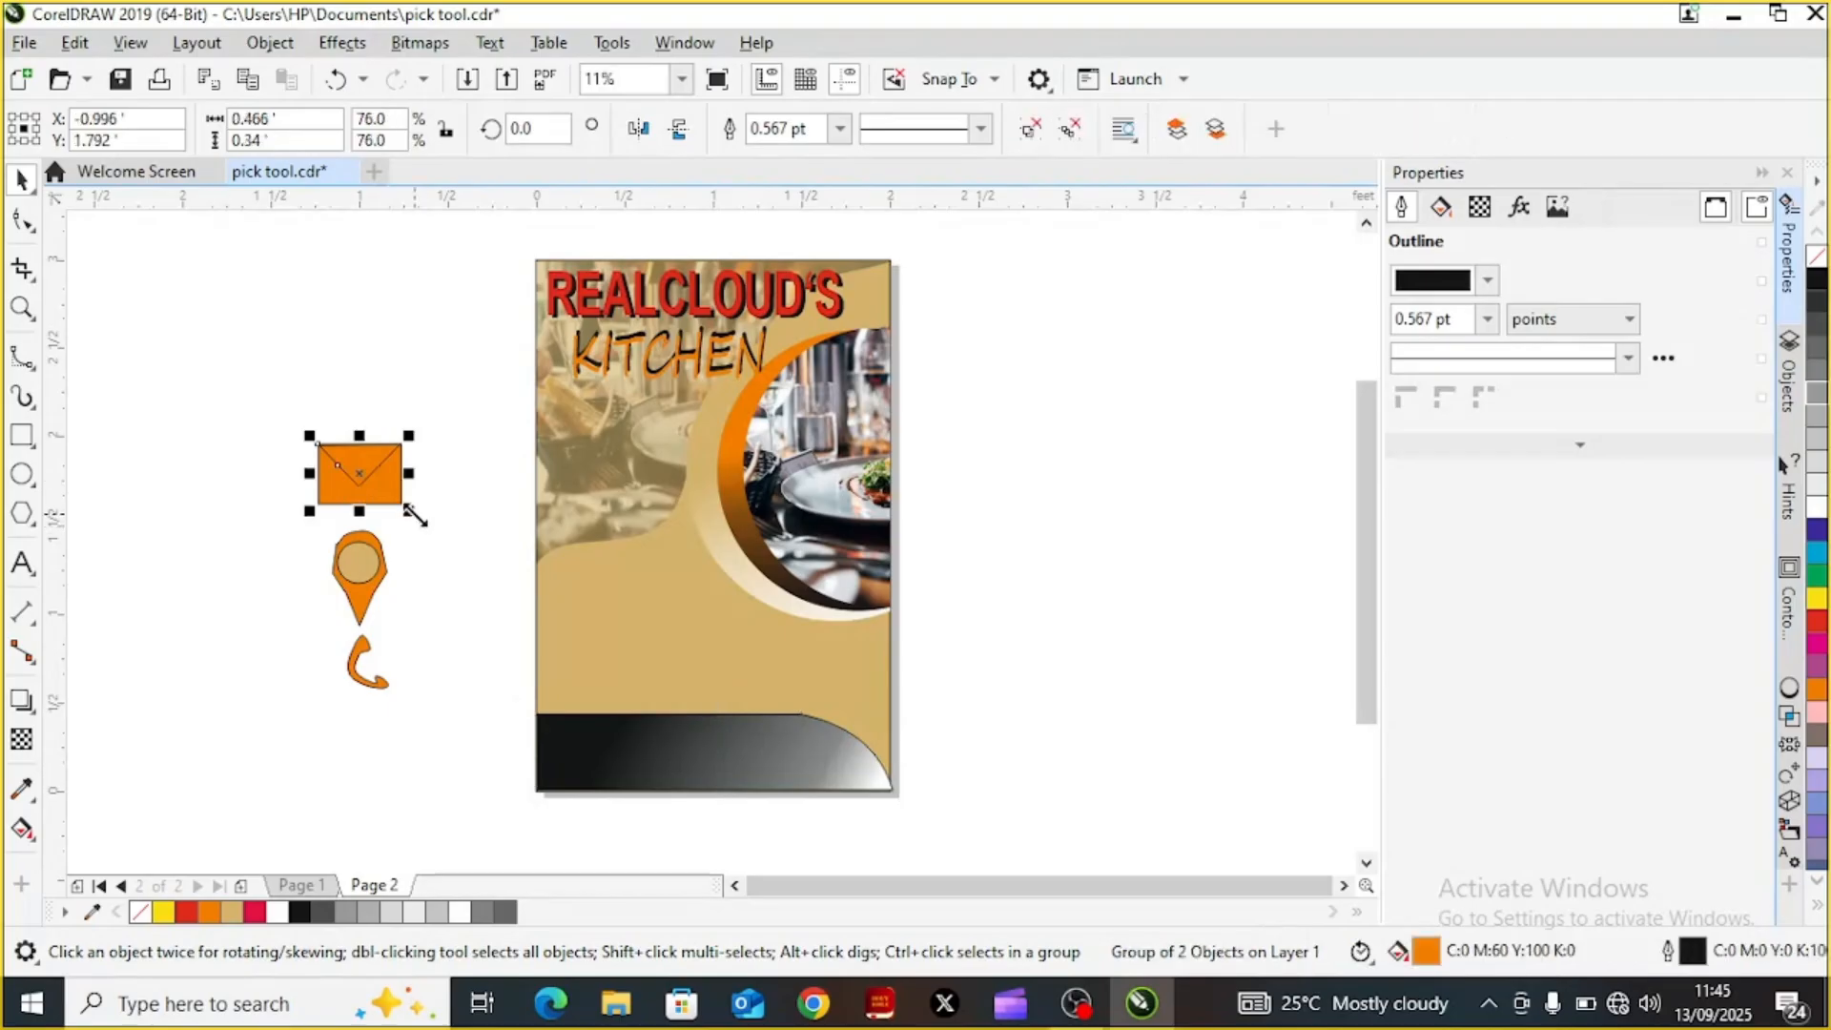
left_click_drag(412, 513, 380, 488)
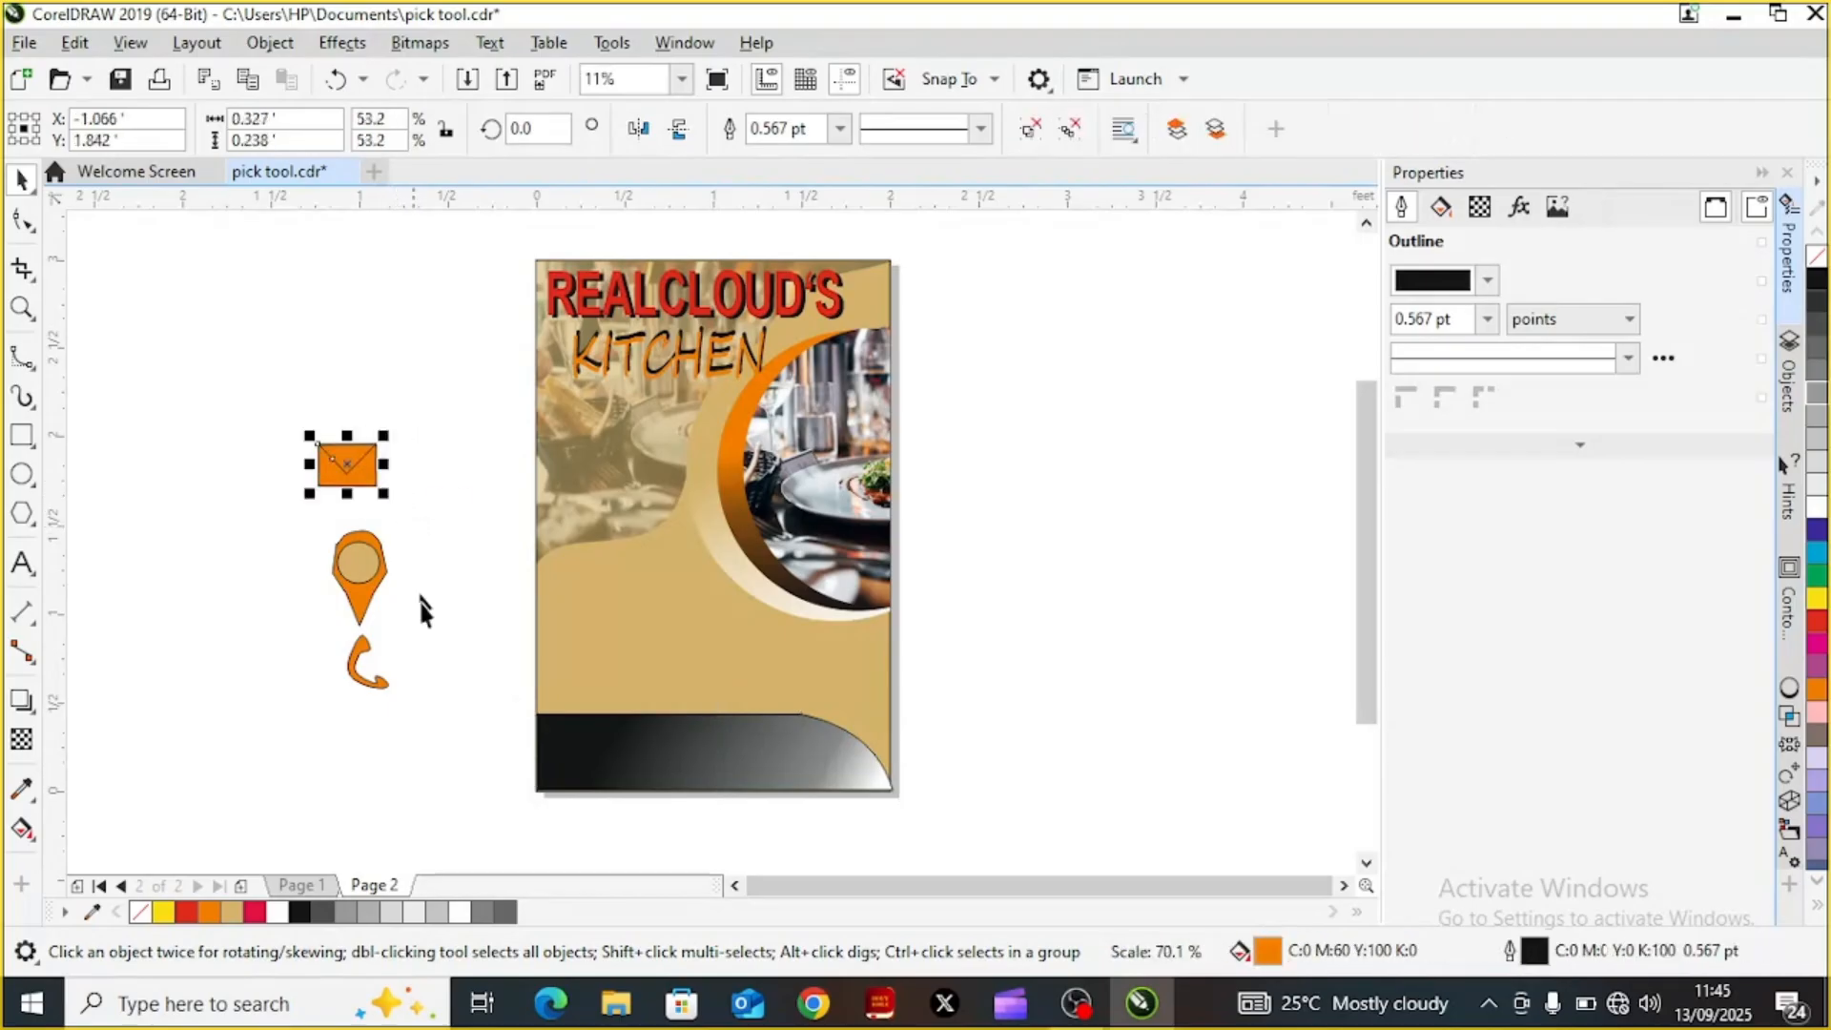
left_click(380, 684)
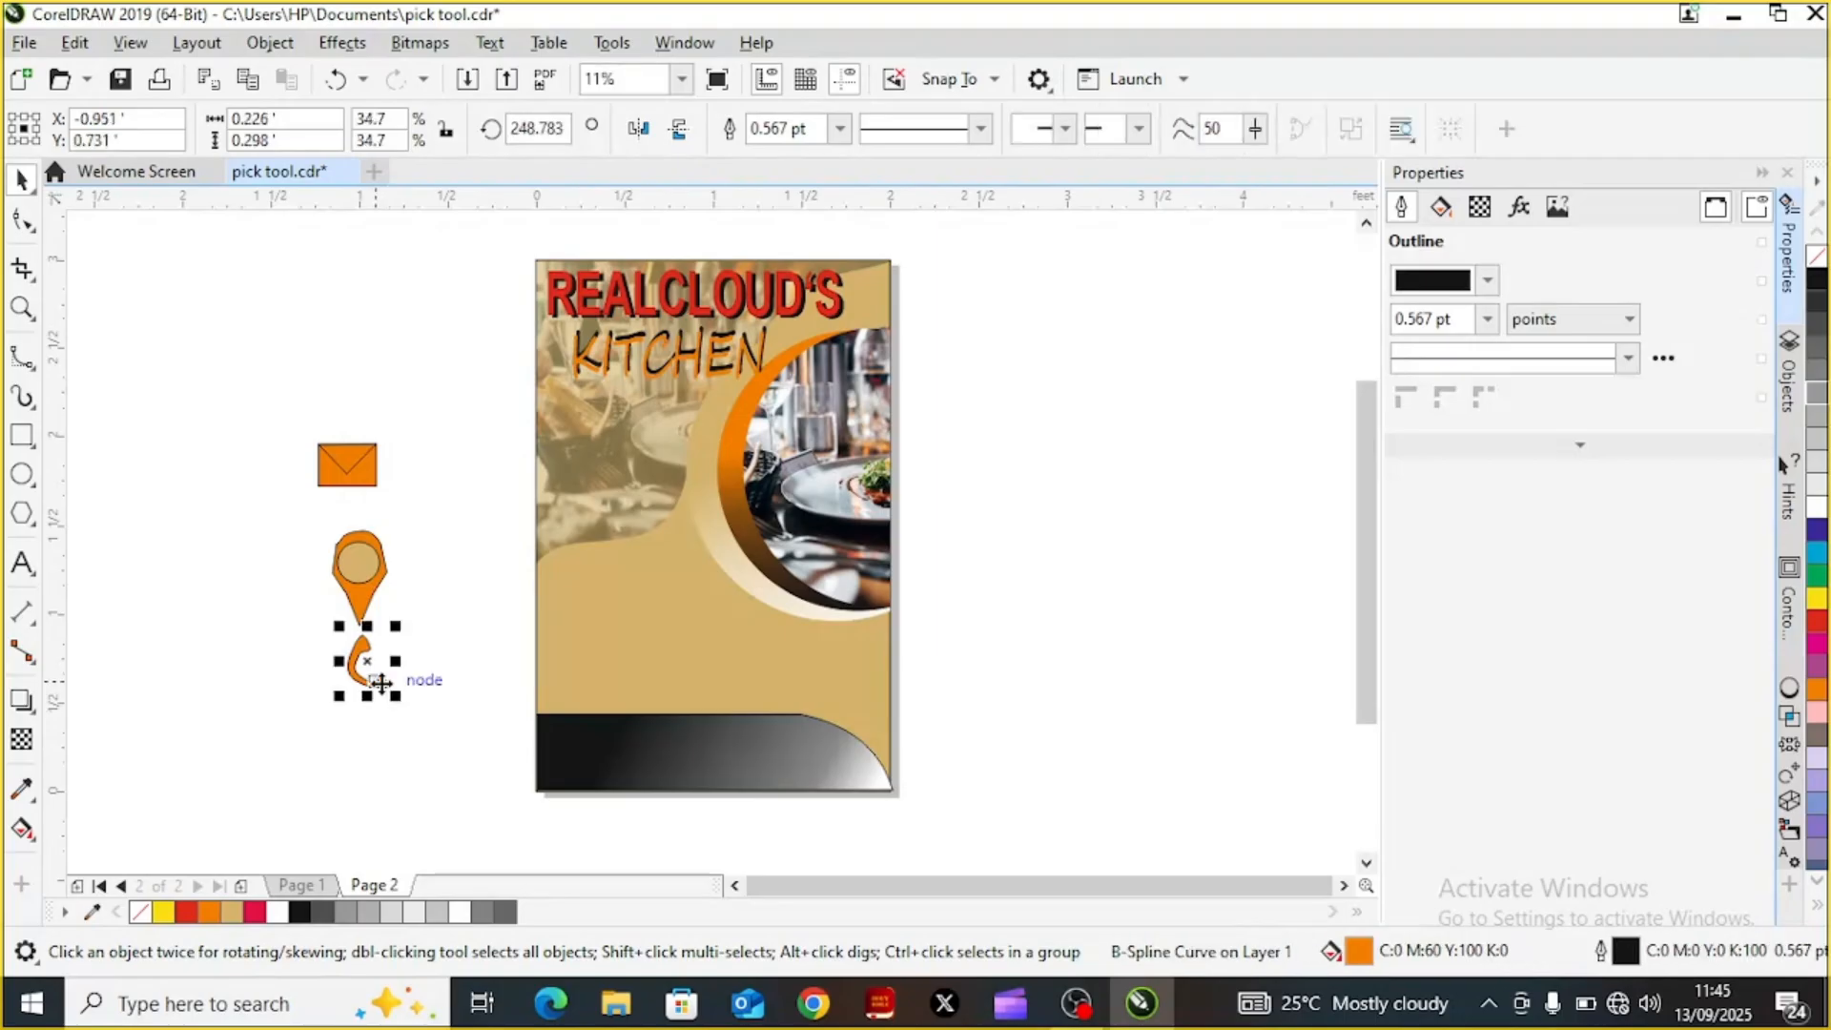
left_click_drag(395, 696, 361, 660)
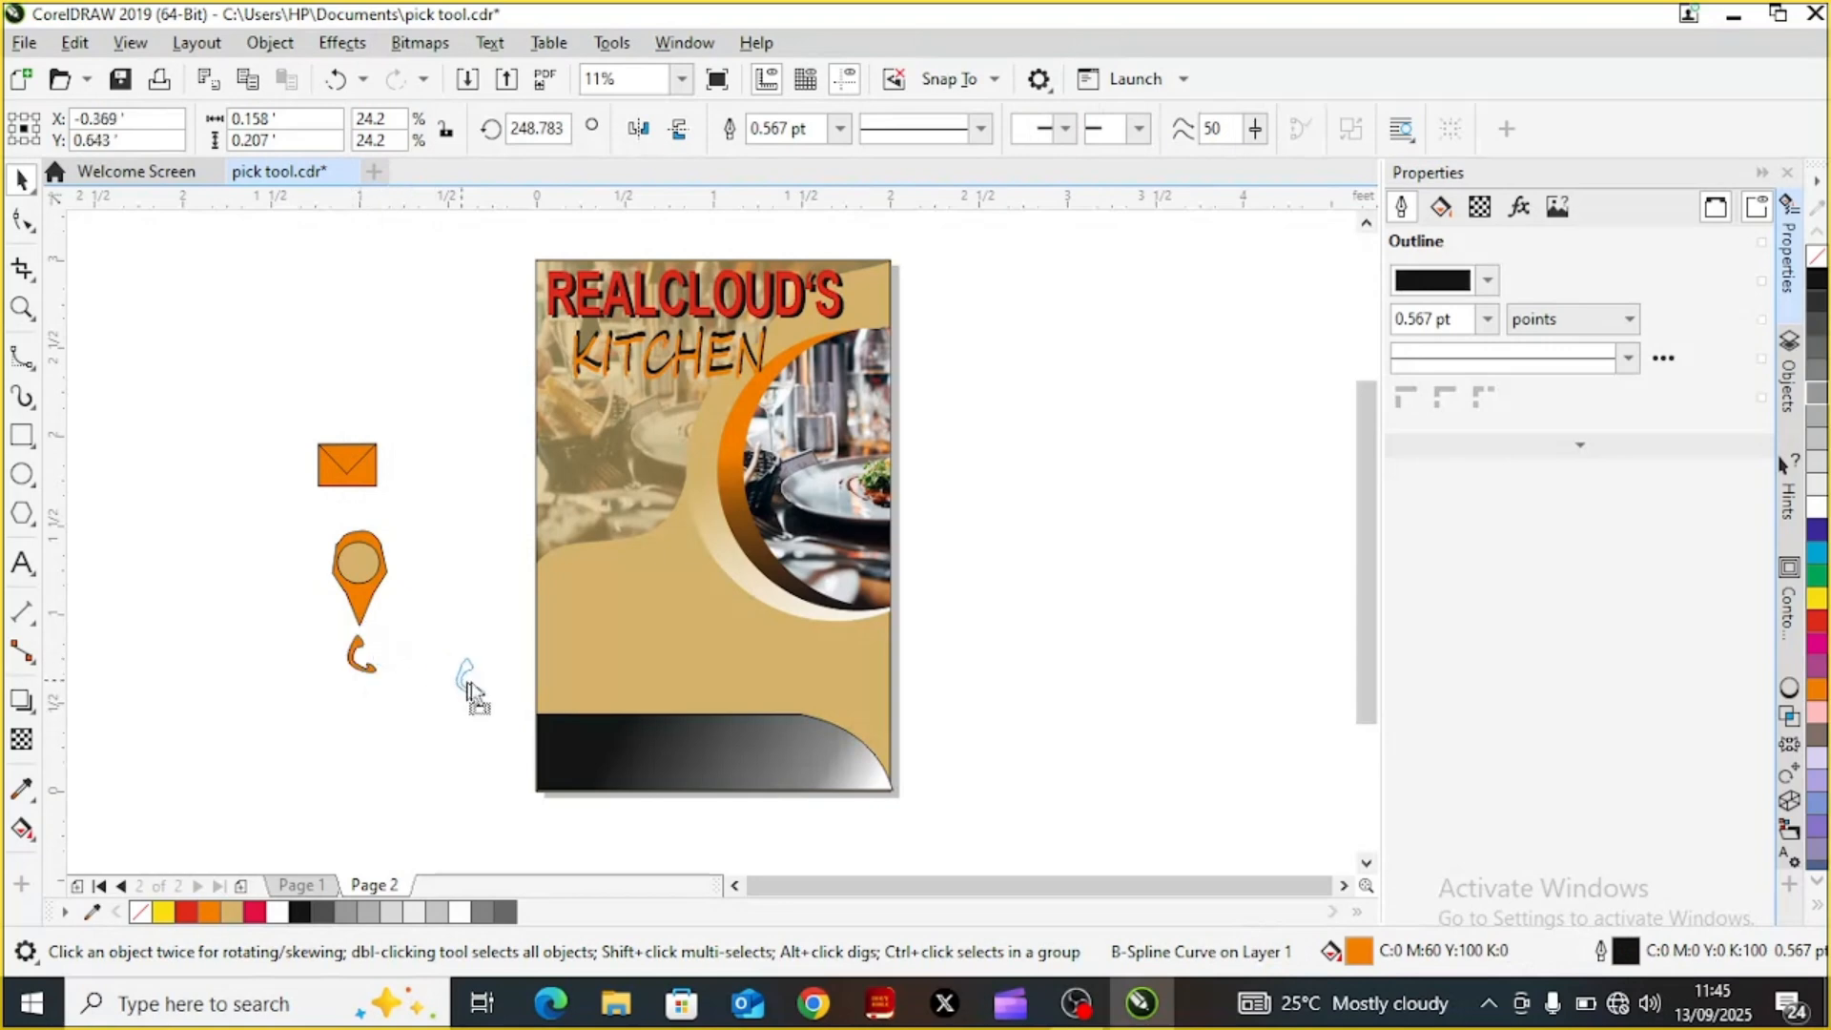
Place the phone icon in front of the bottom shape at its upper-left corner and shrink it to about 0.11' by 0.144'
left_click_drag(550, 717, 491, 727)
left_click(678, 753)
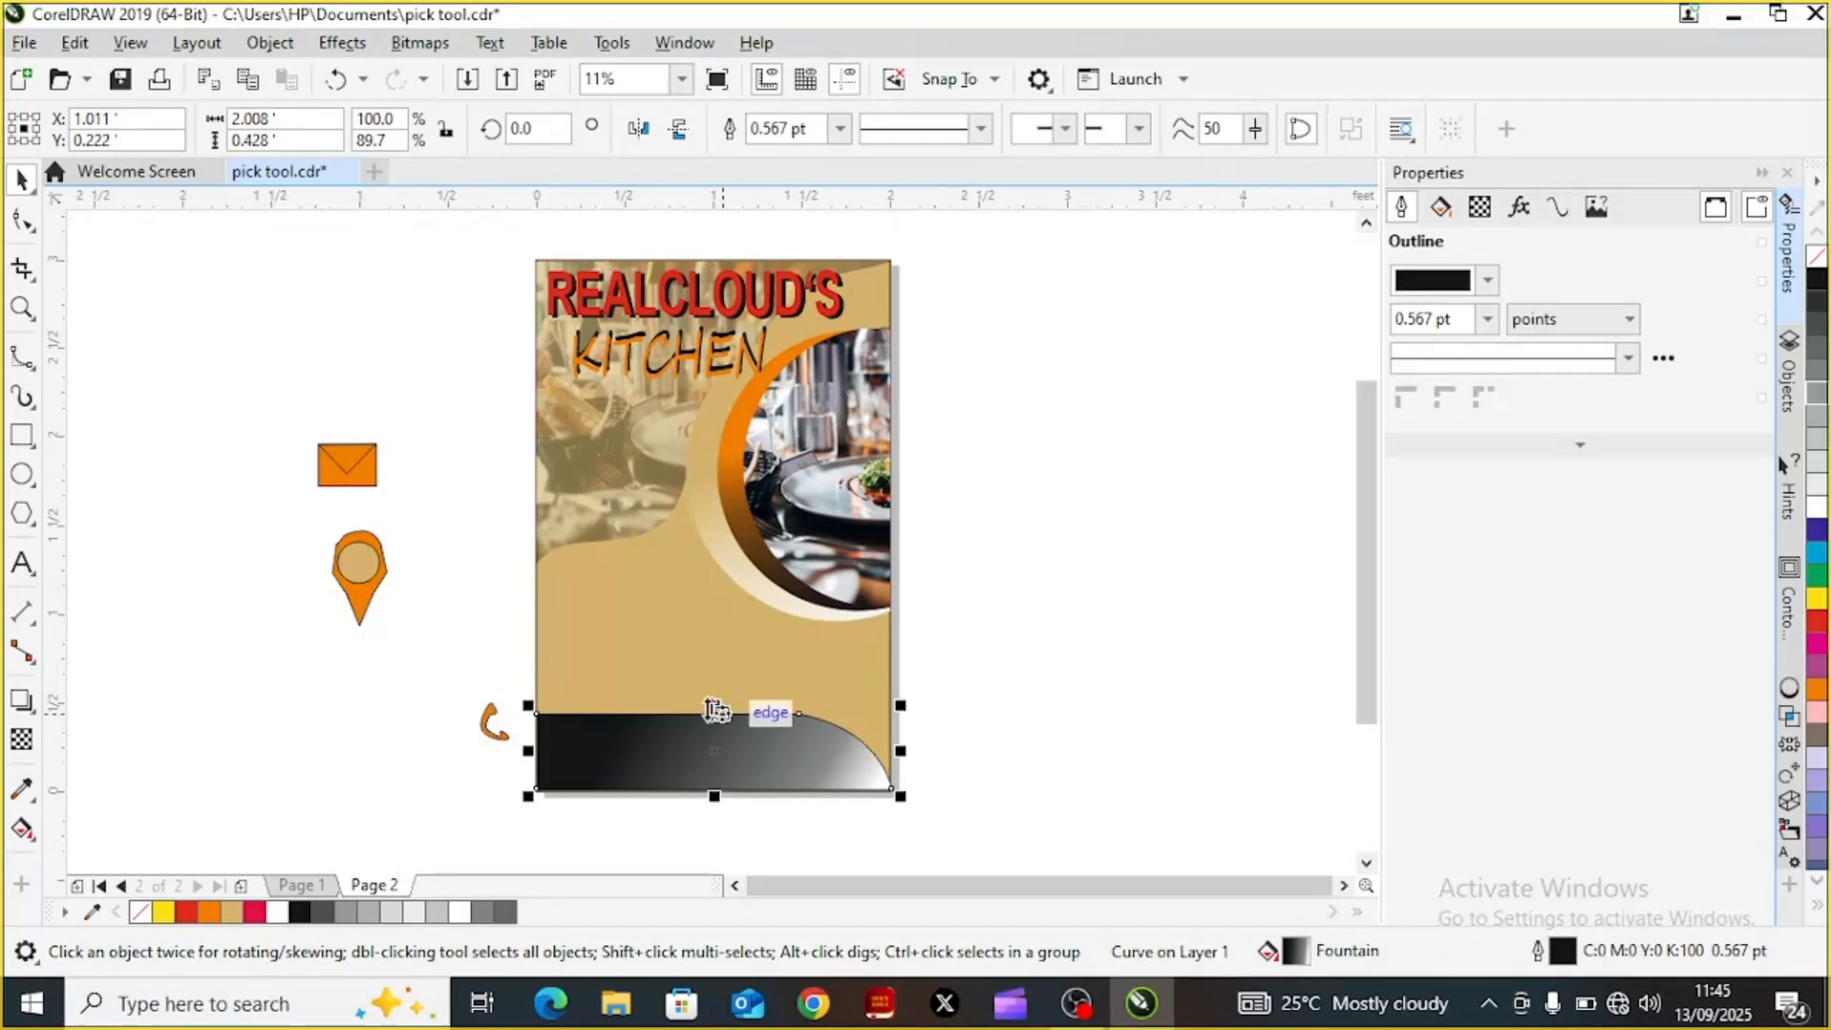
left_click(489, 733)
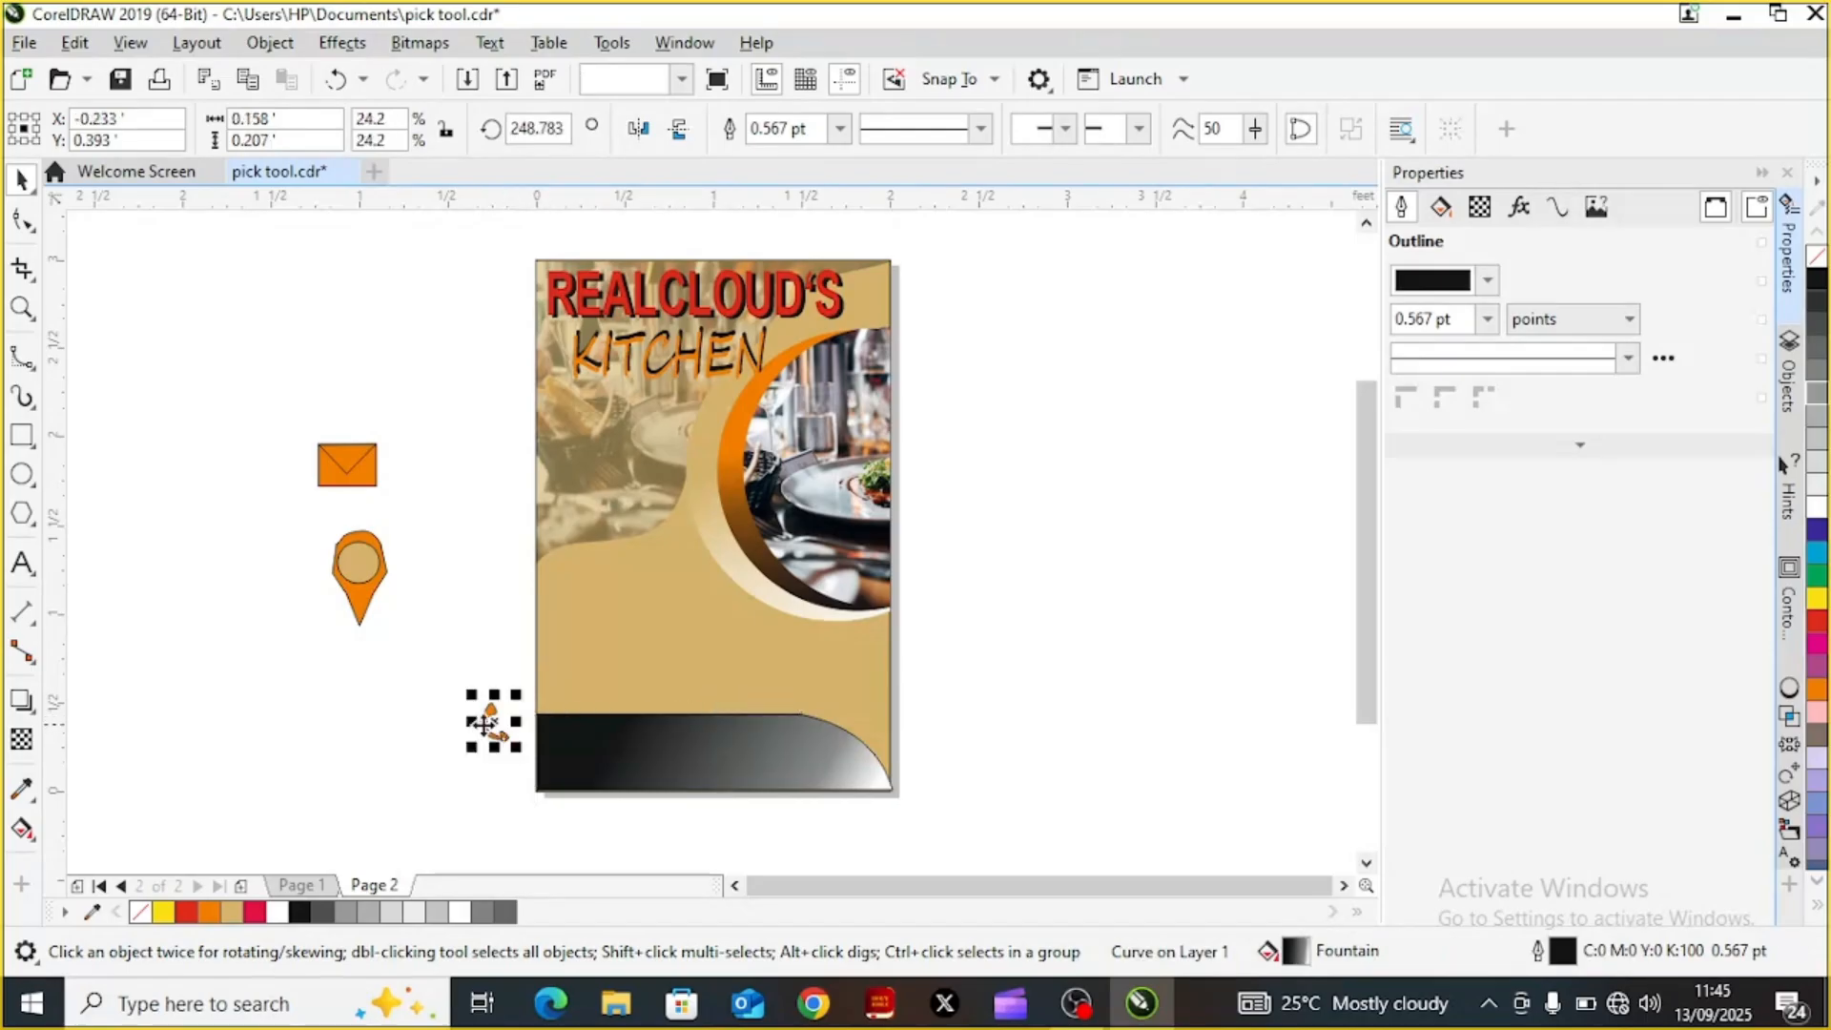
left_click_drag(500, 735, 555, 745)
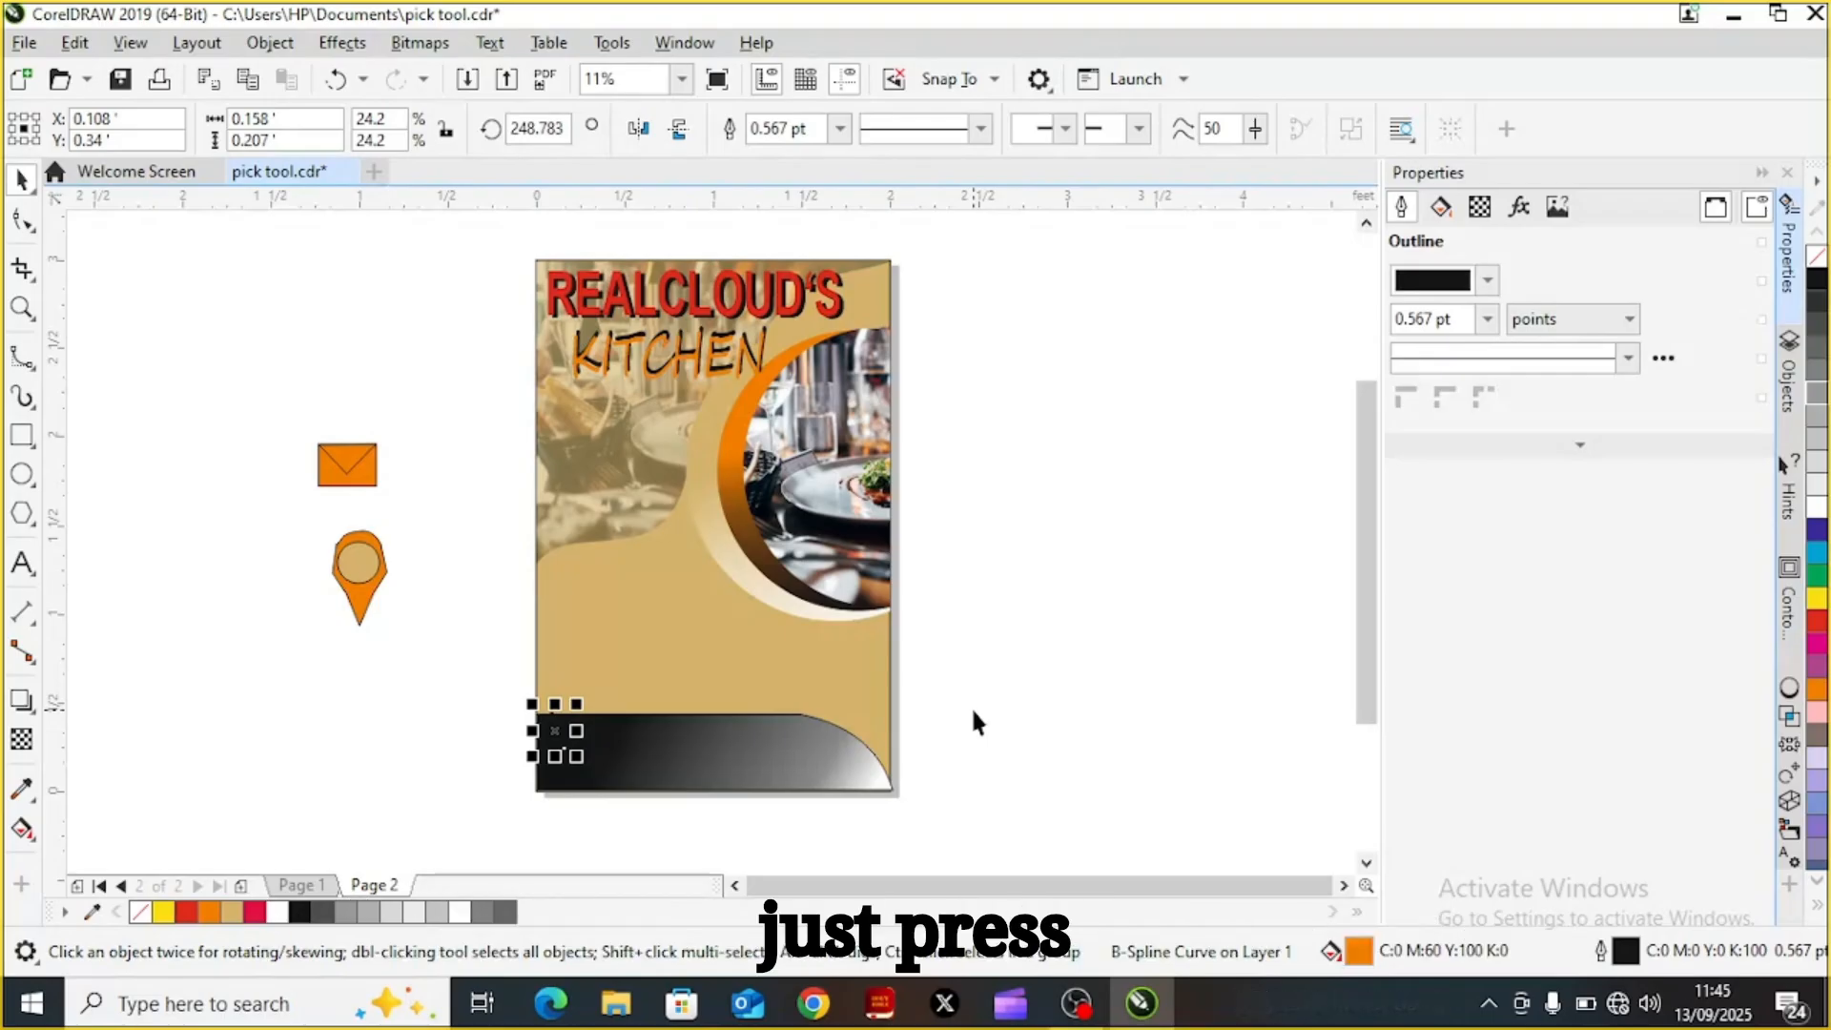
key("shift+Page_Up")
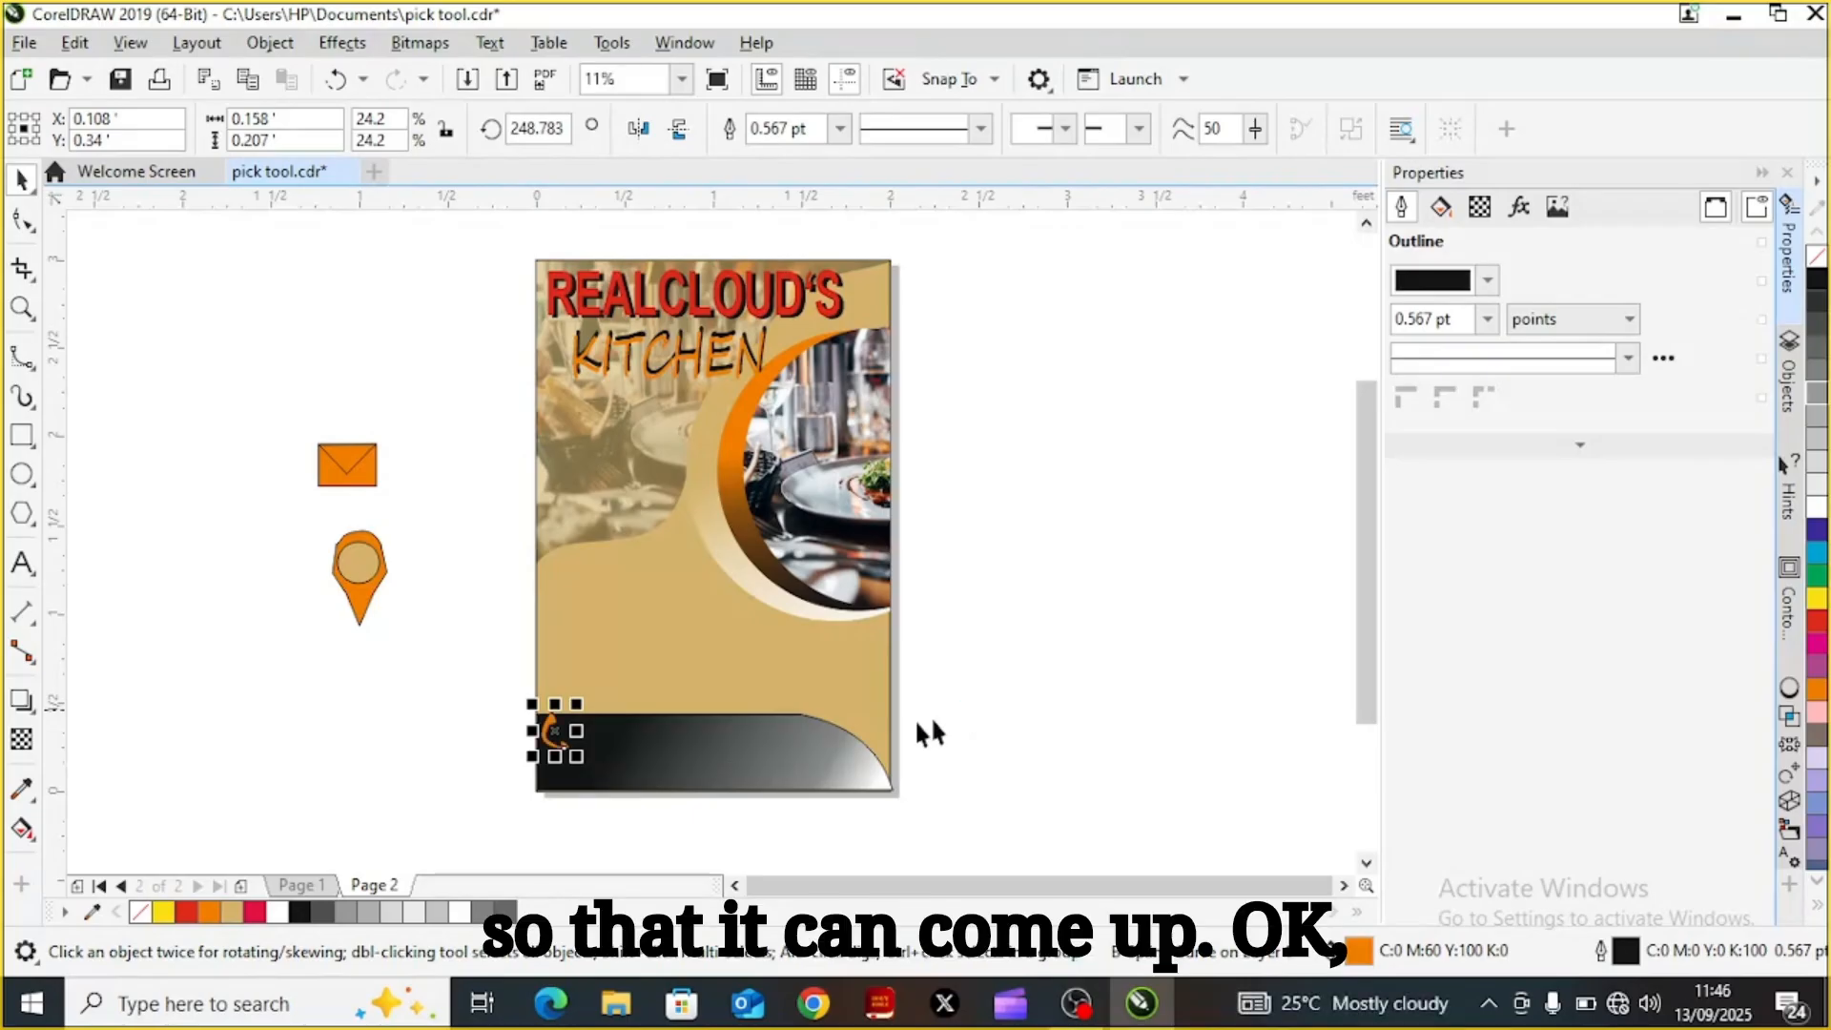
left_click_drag(576, 758, 569, 745)
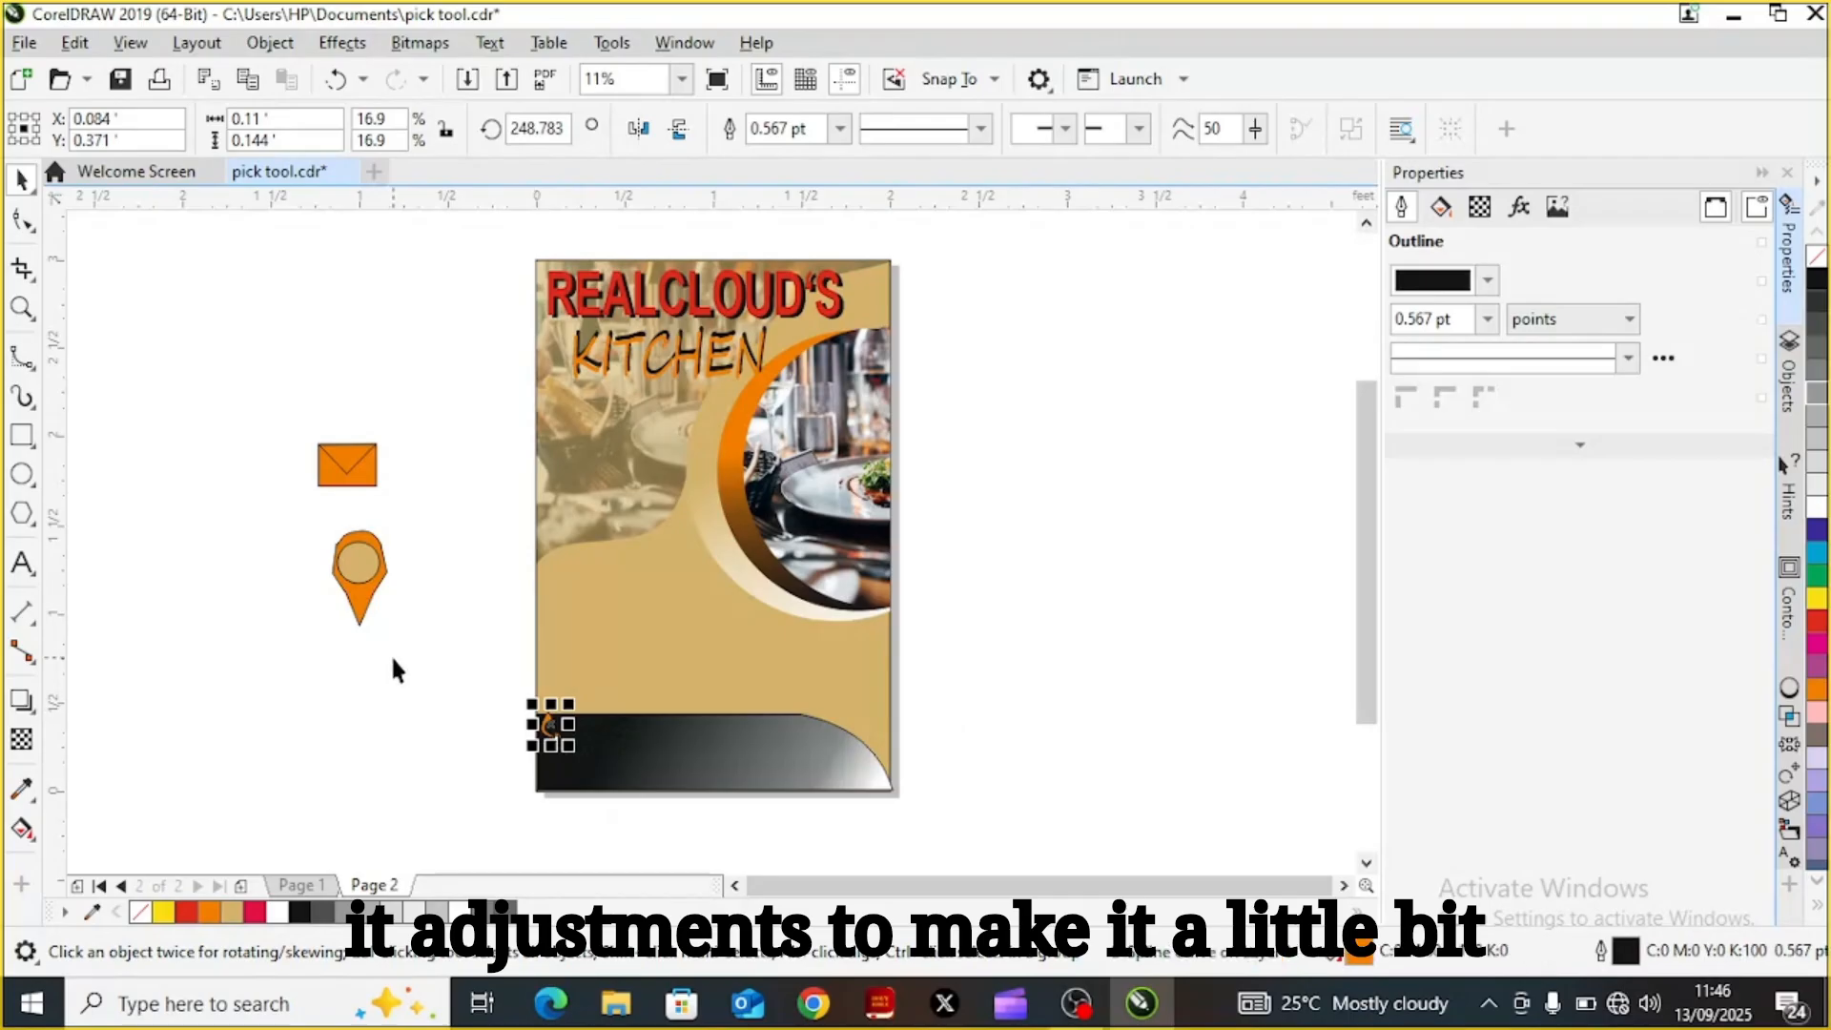
left_click(467, 734)
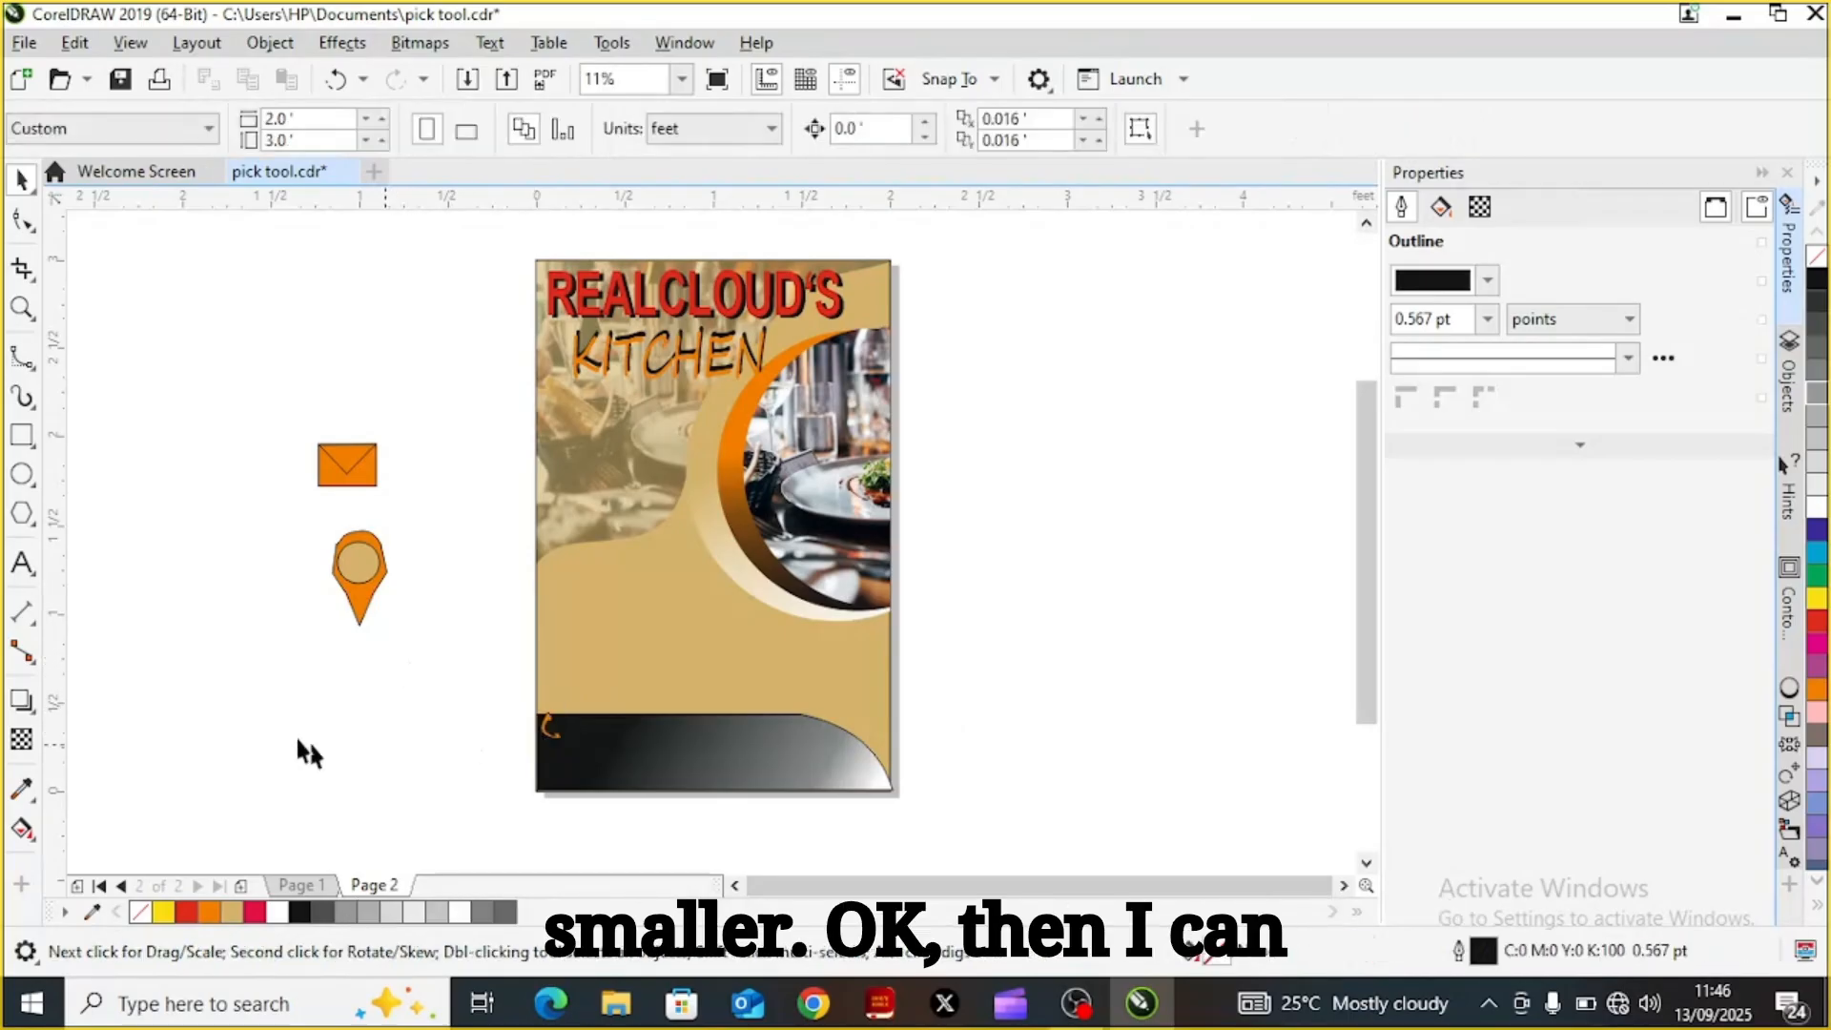
Add the contact phone number as Arial artistic text beside the flyer below the location pin, enlarged to about 132 pt
left_click(23, 563)
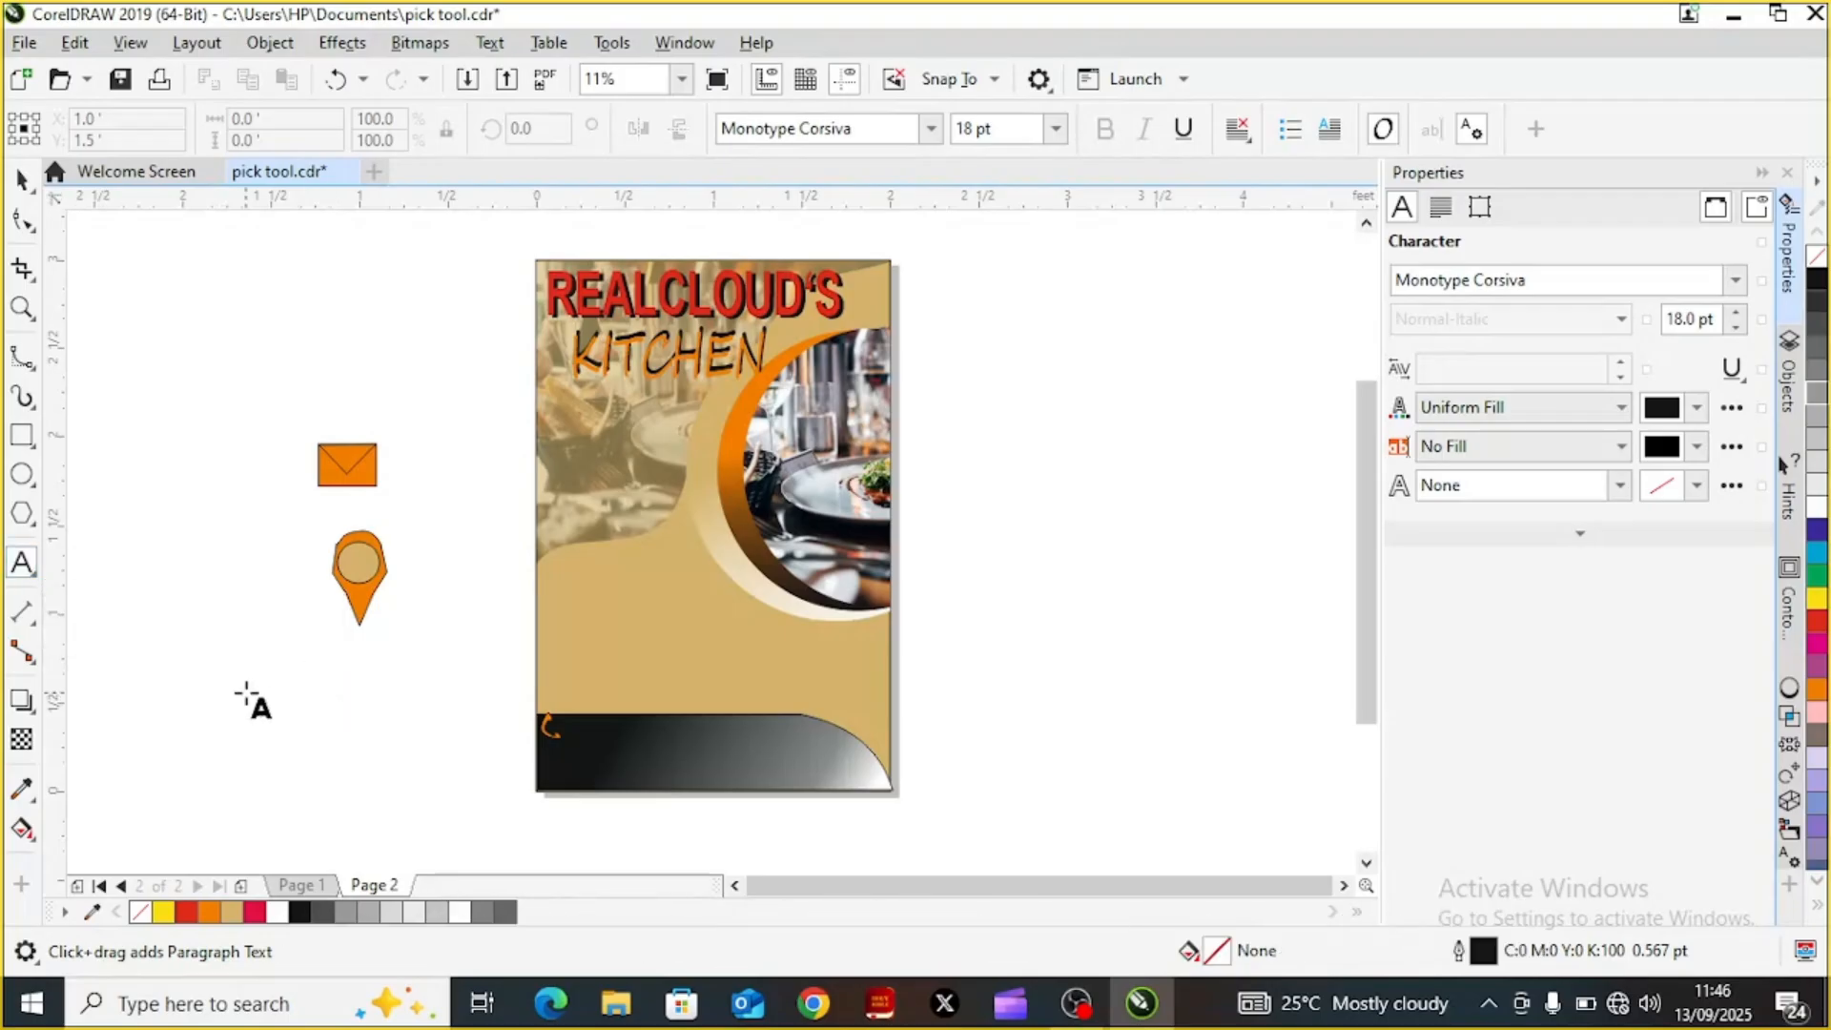
left_click(246, 696)
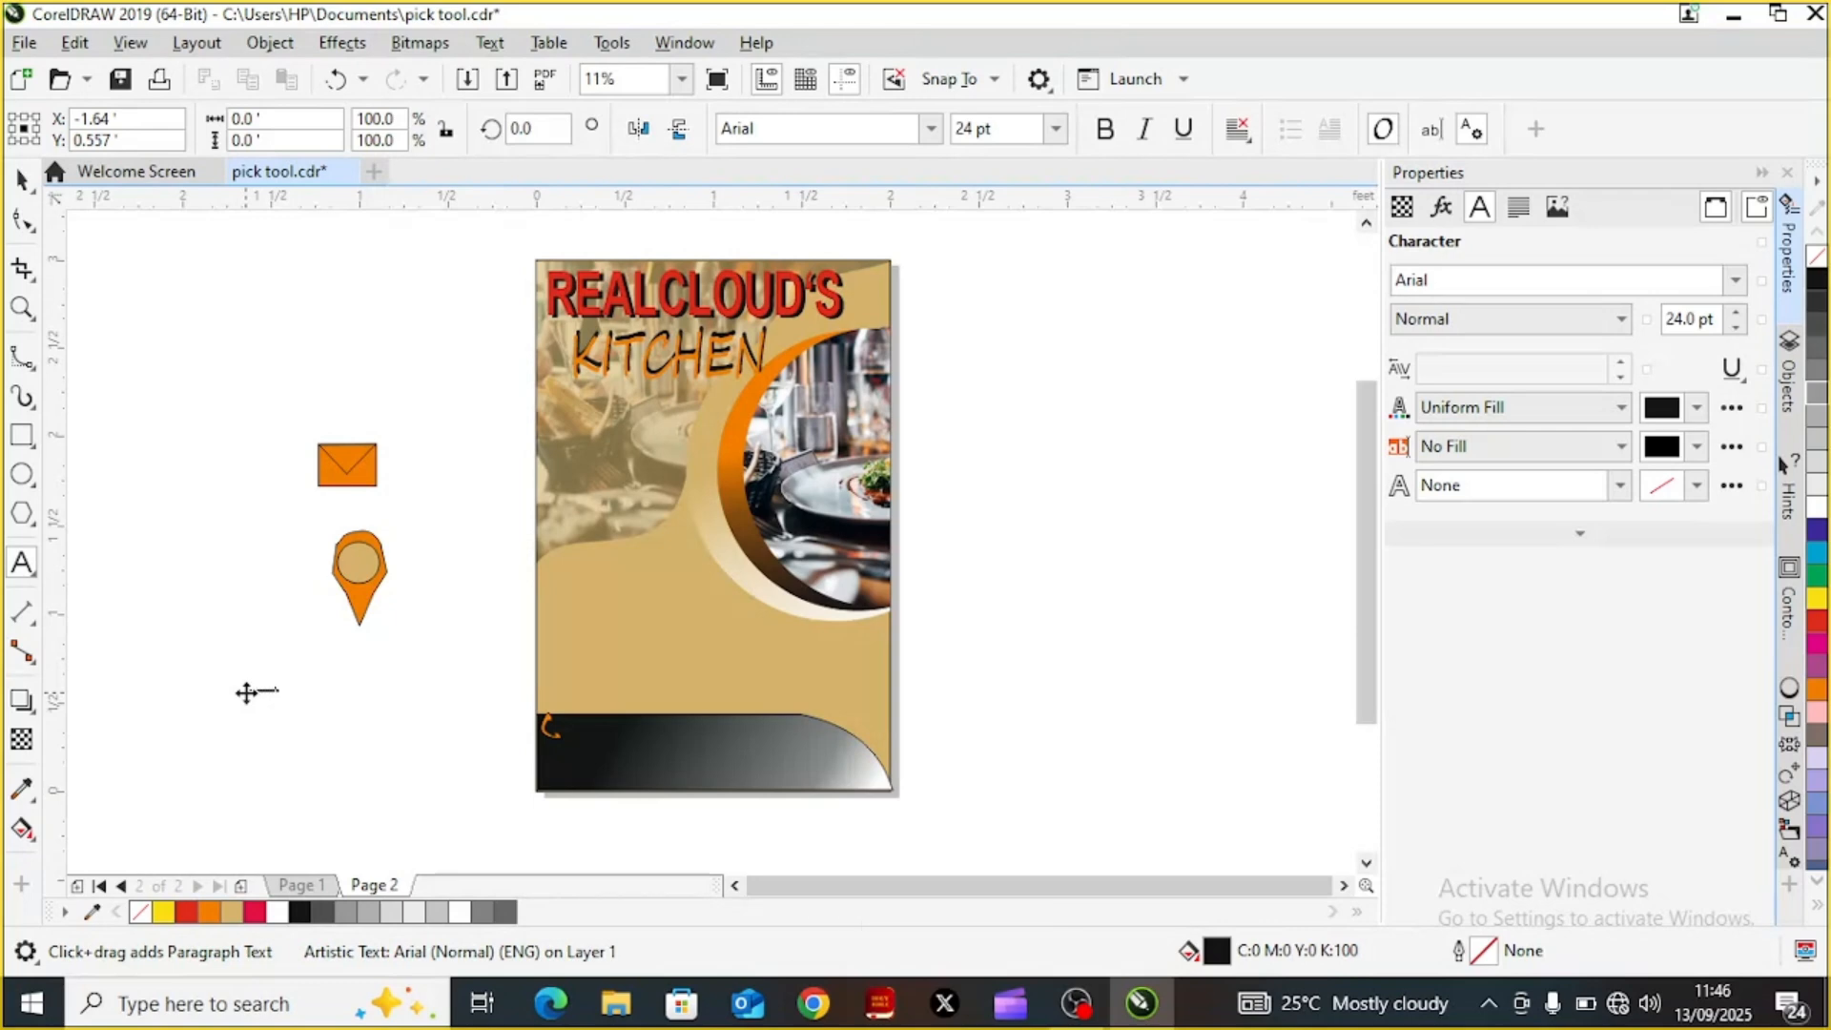
left_click(330, 738)
left_click_drag(291, 710, 427, 820)
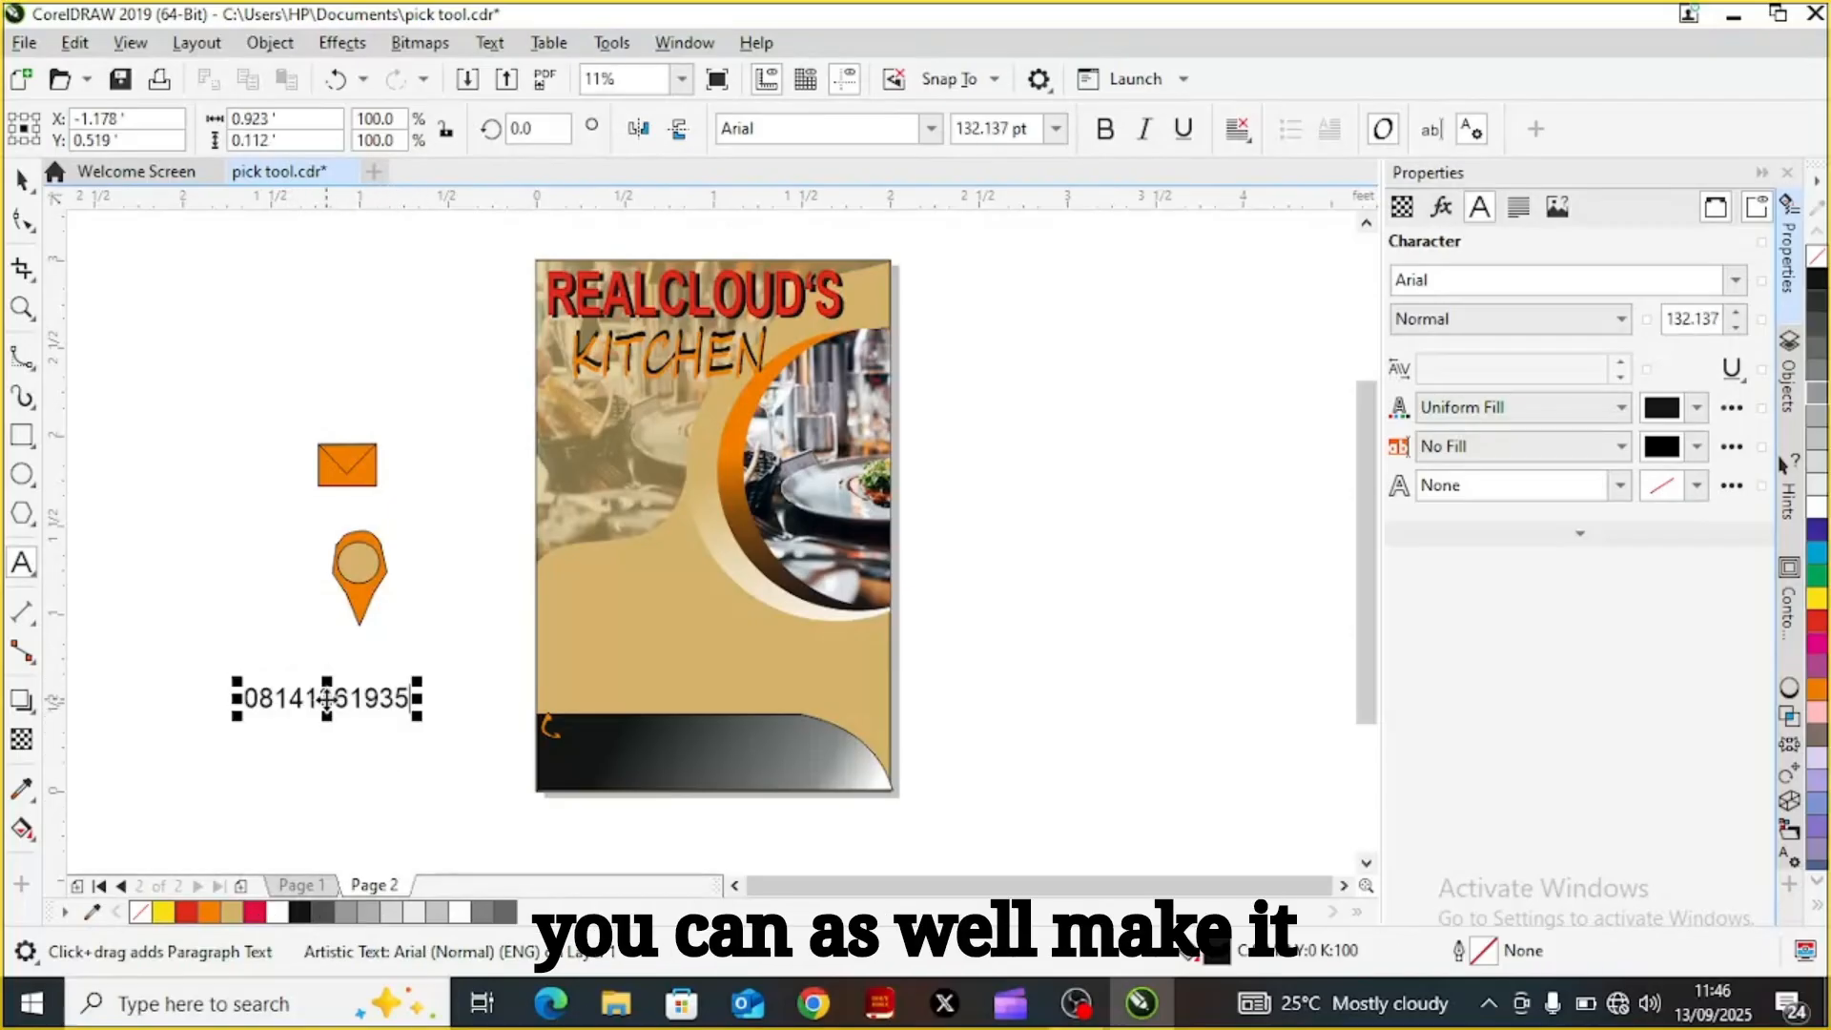
Make the phone number text bold and change its font to Impact
left_click(20, 181)
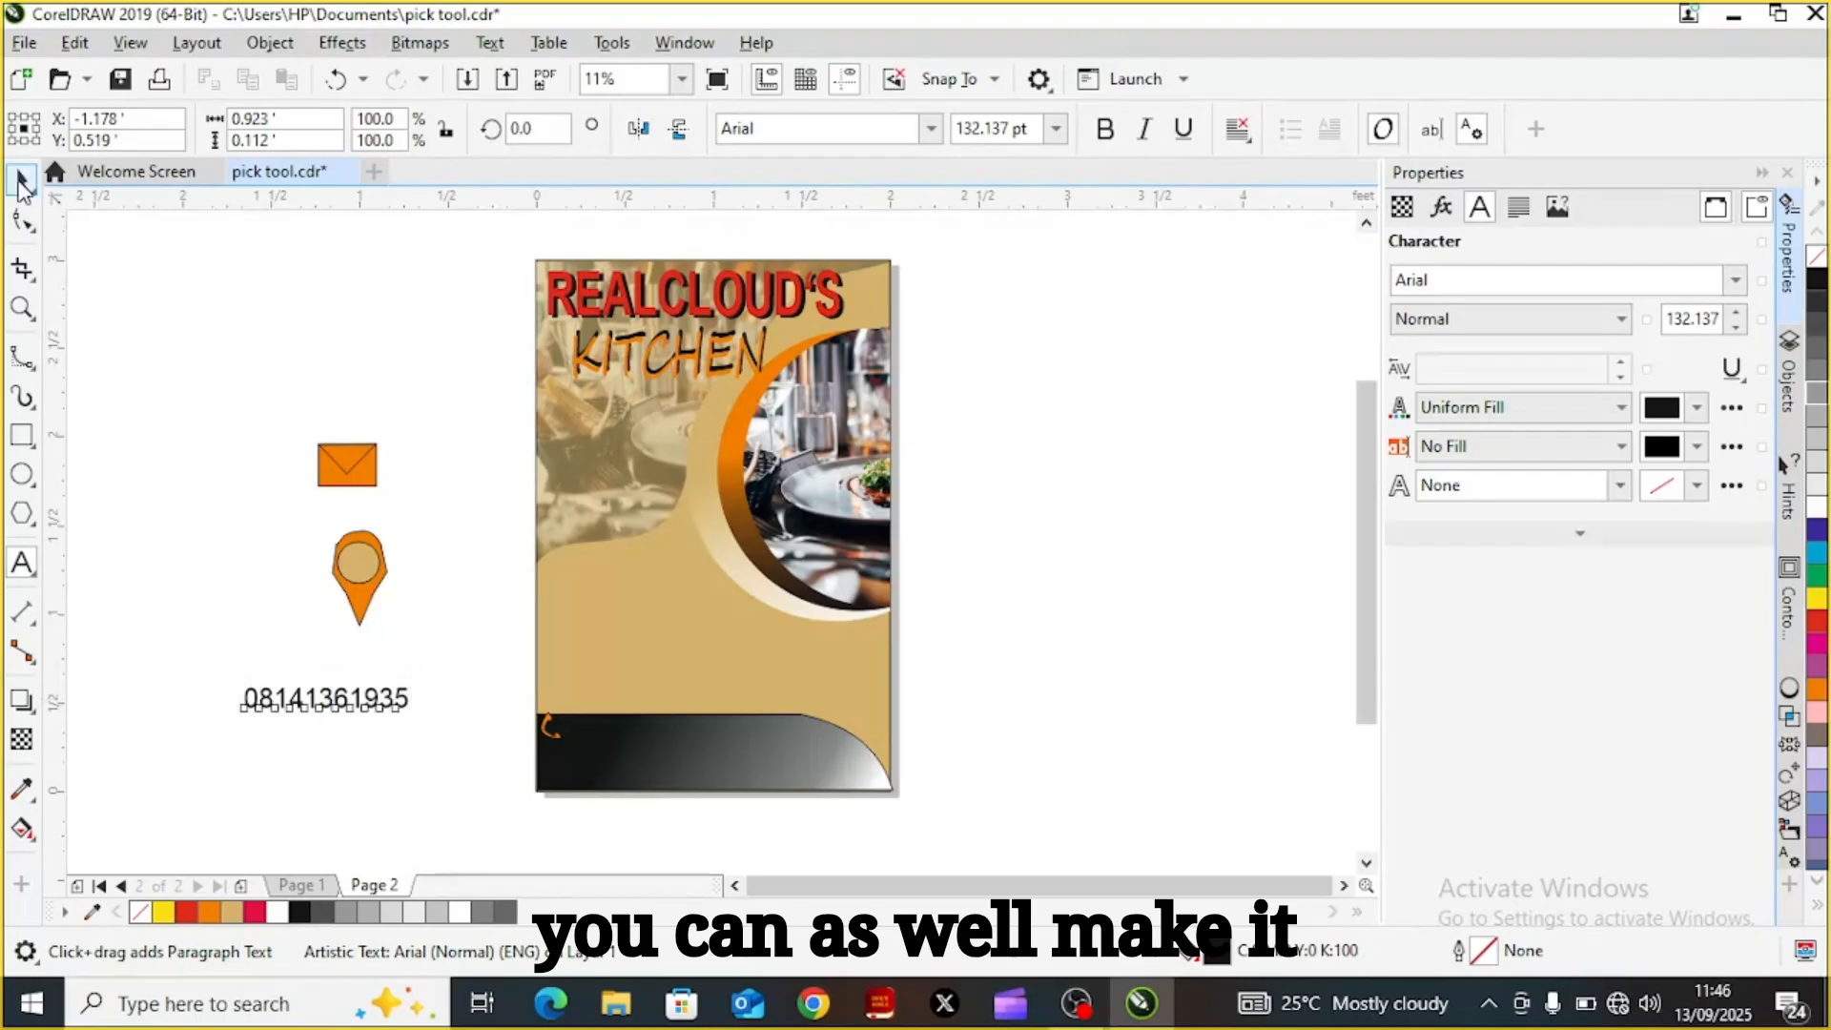
left_click(329, 710)
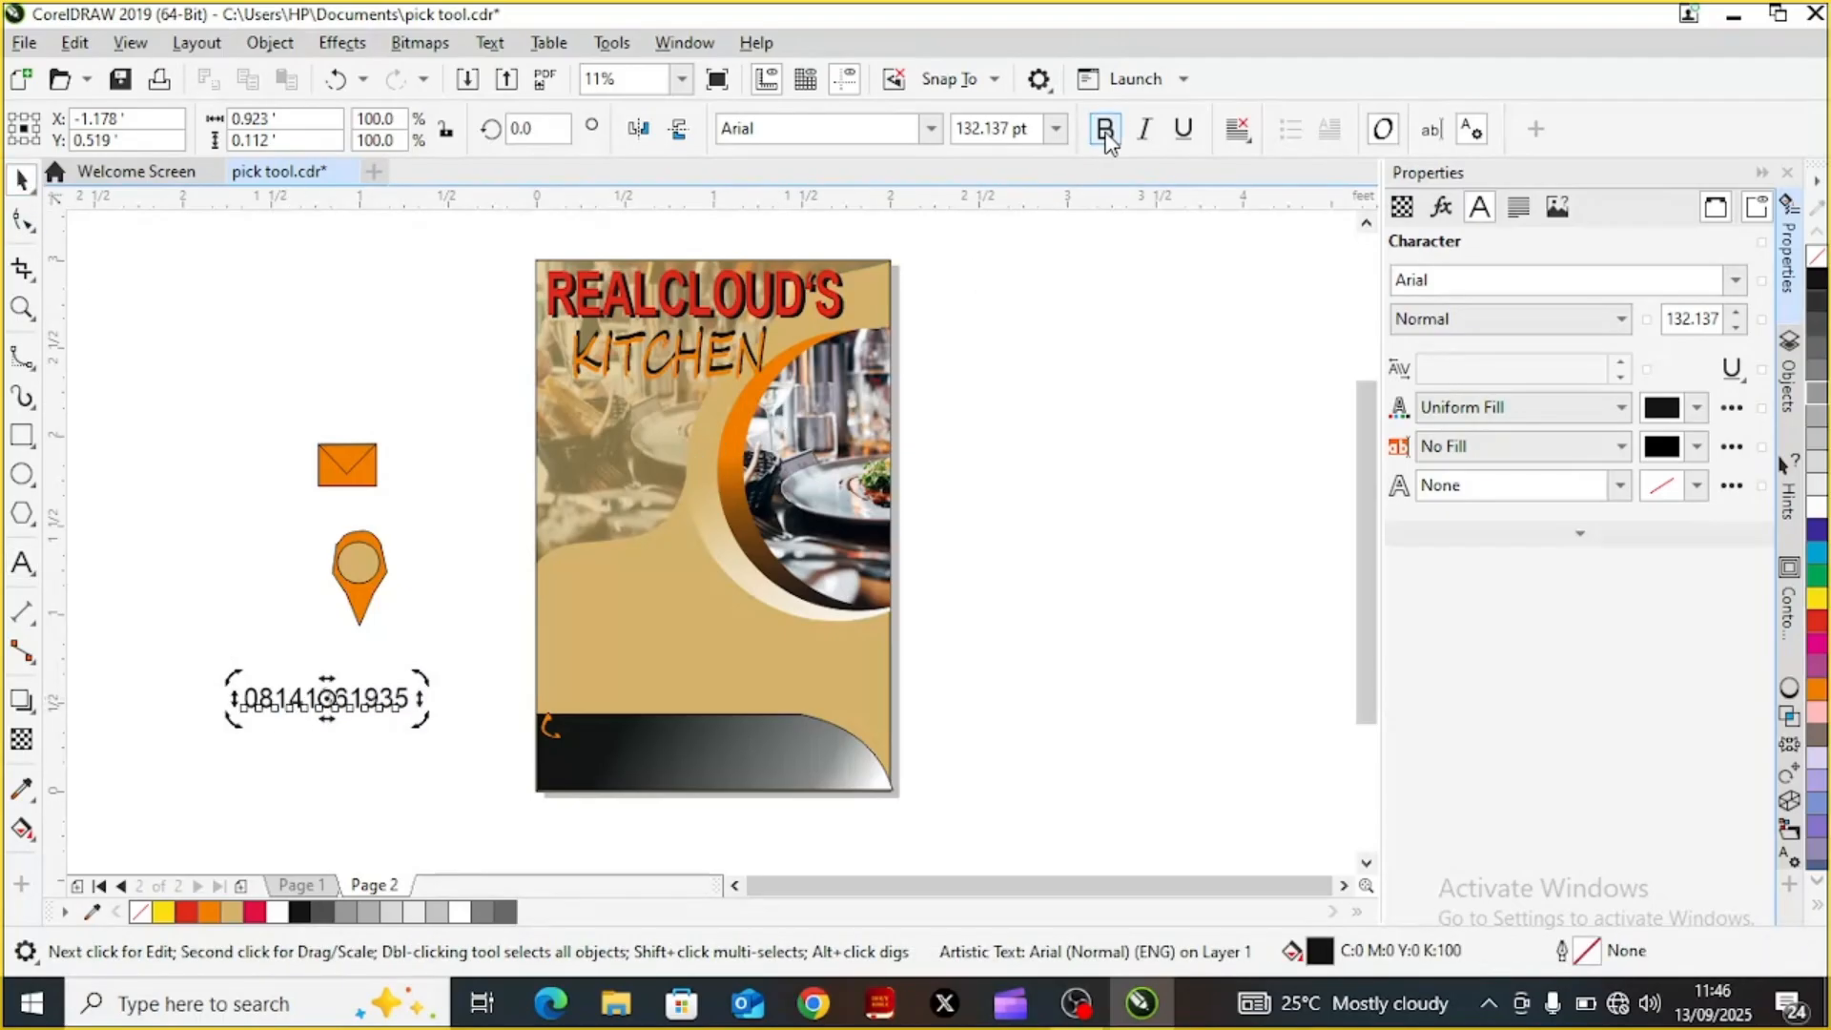
left_click(1103, 134)
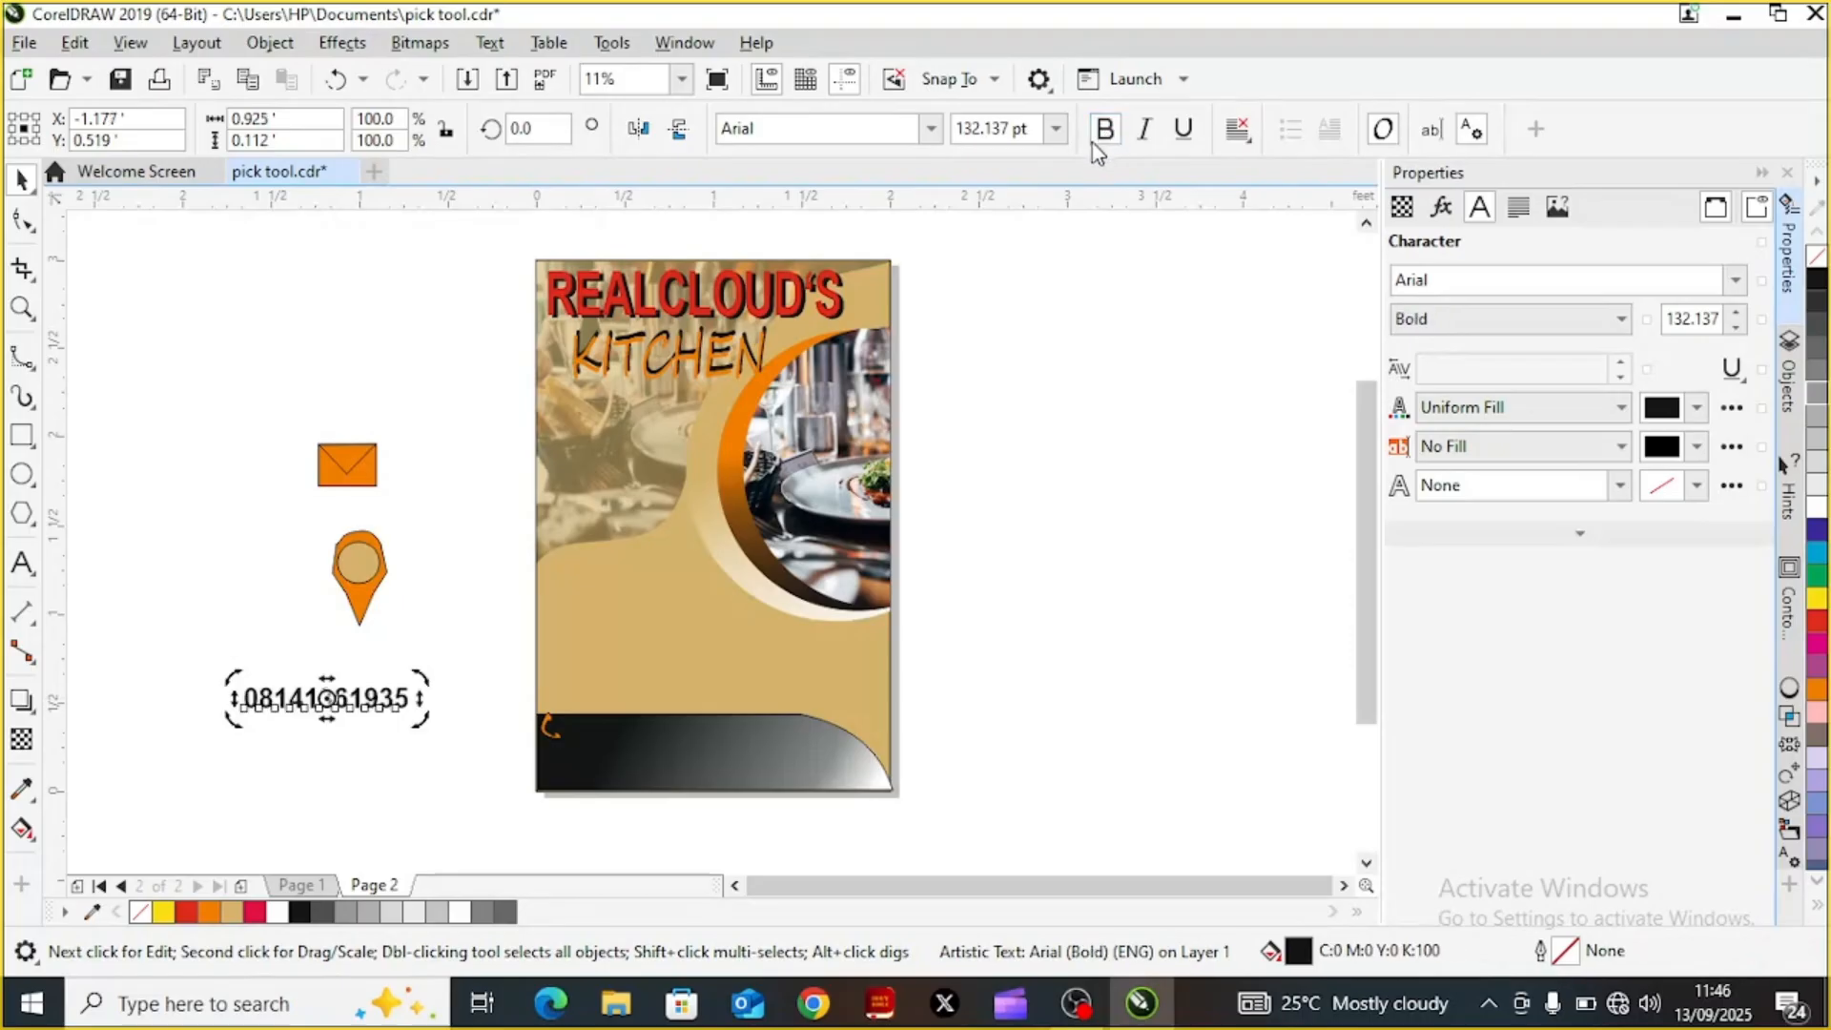
left_click(1056, 127)
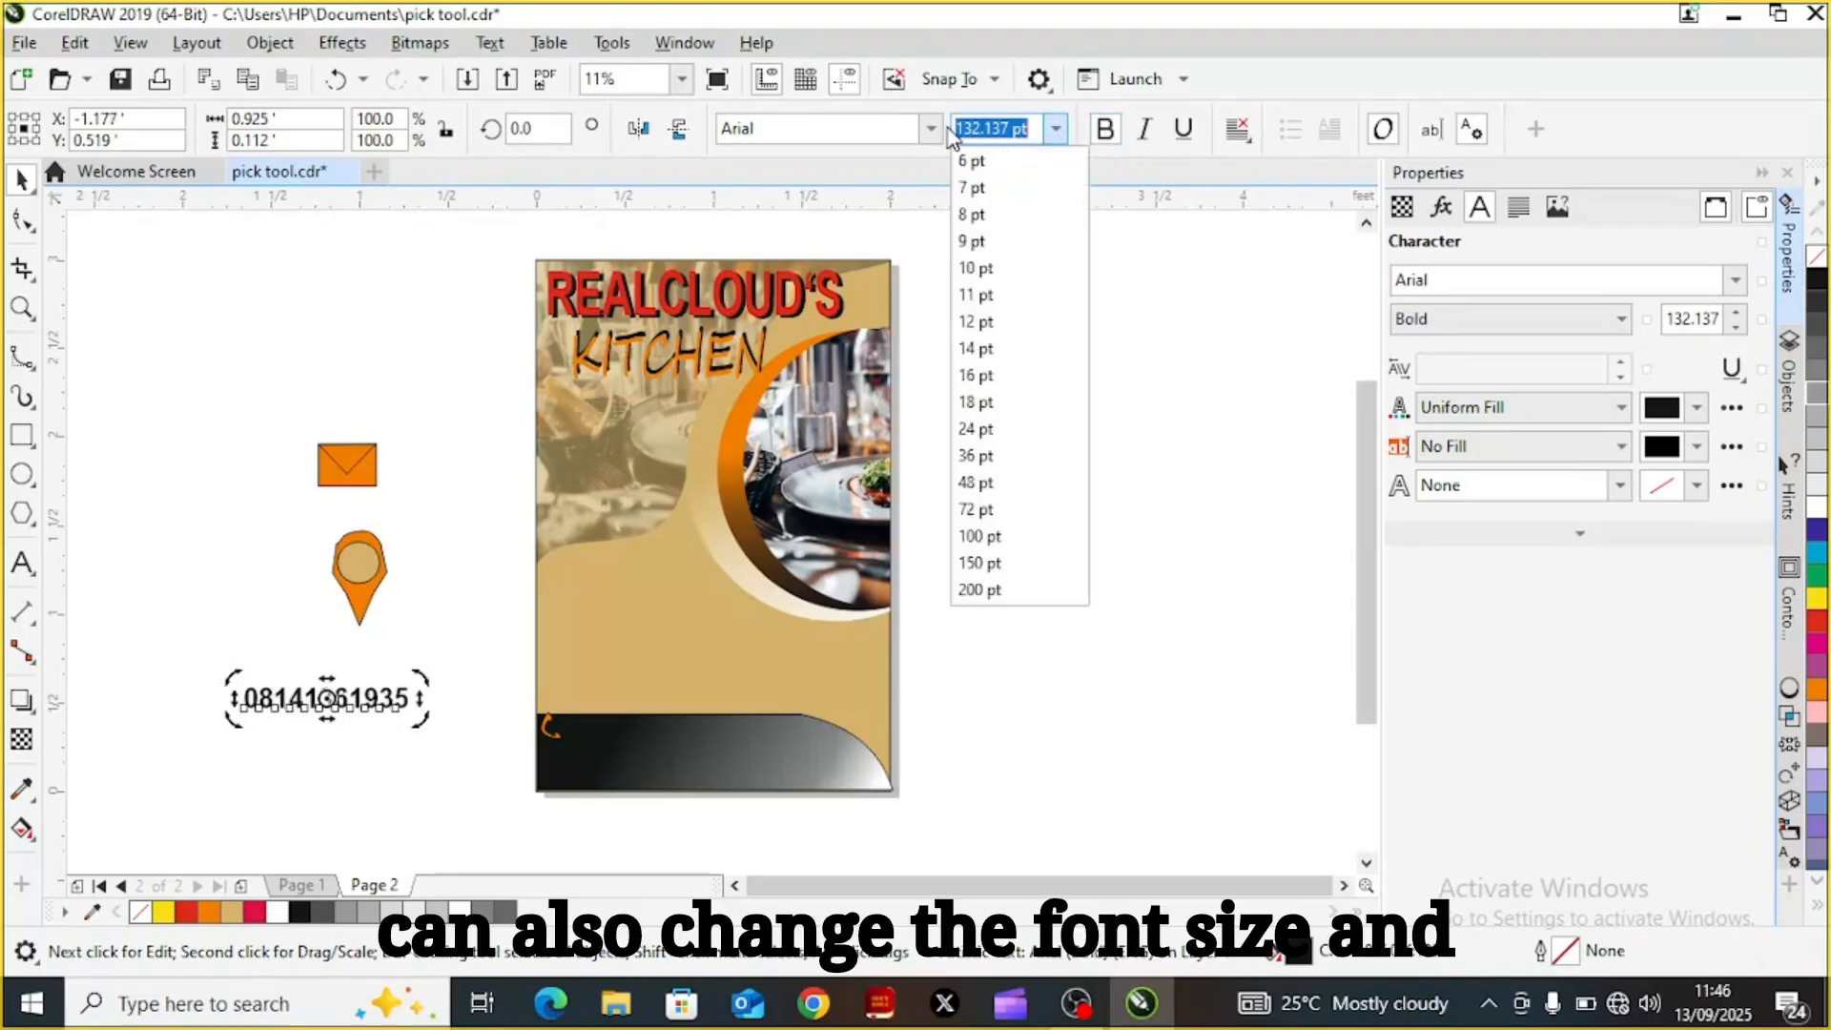
left_click(935, 130)
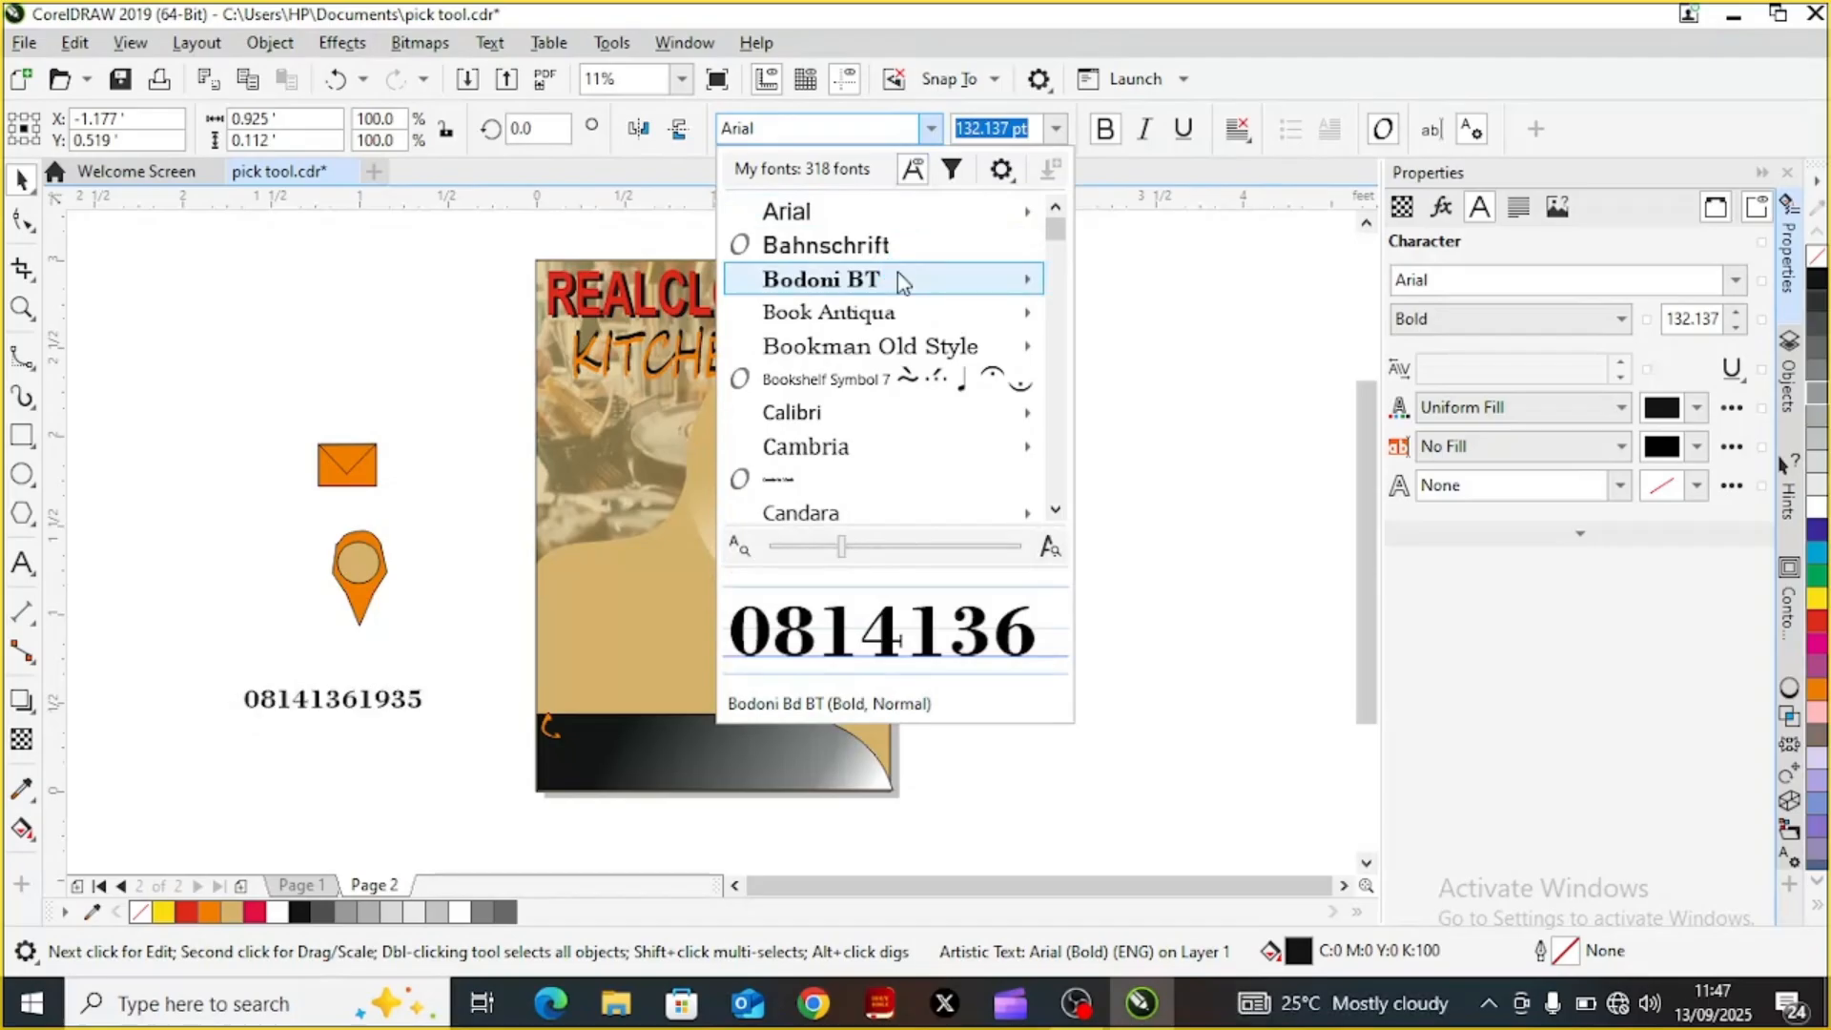
scroll(1054, 248, "down", 3)
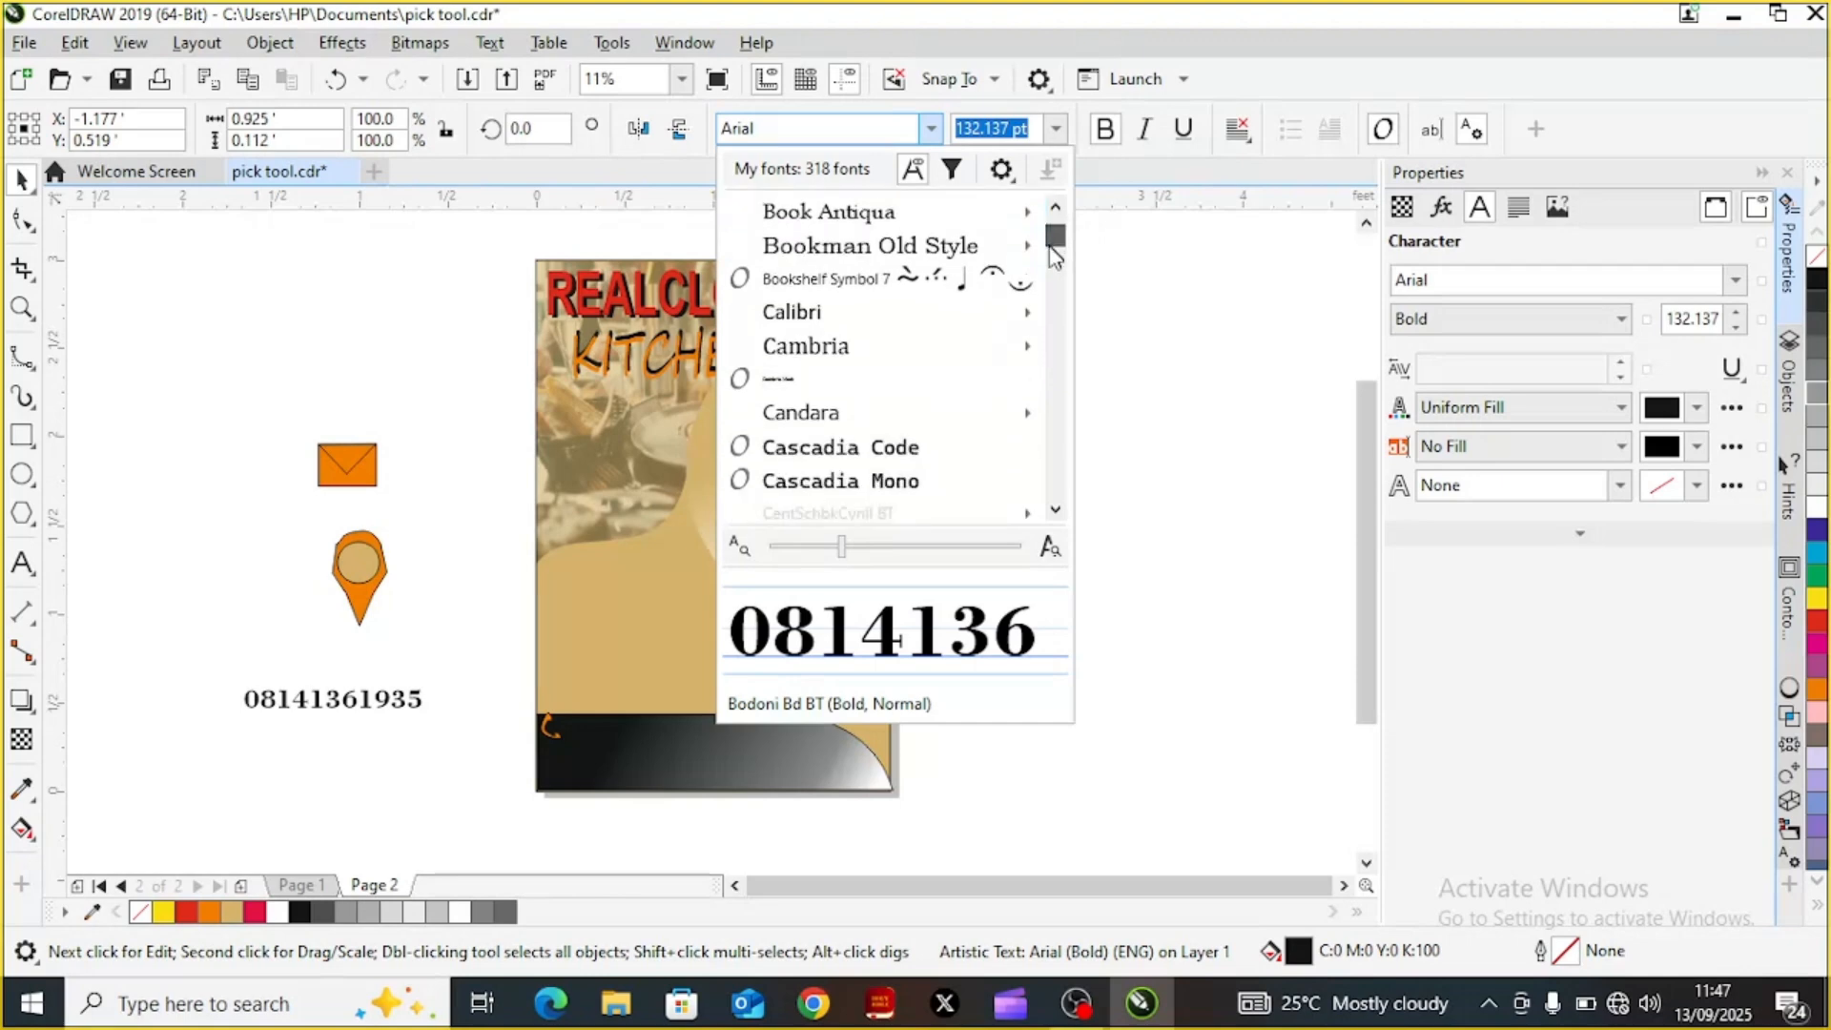
scroll(1049, 315, "down", 3)
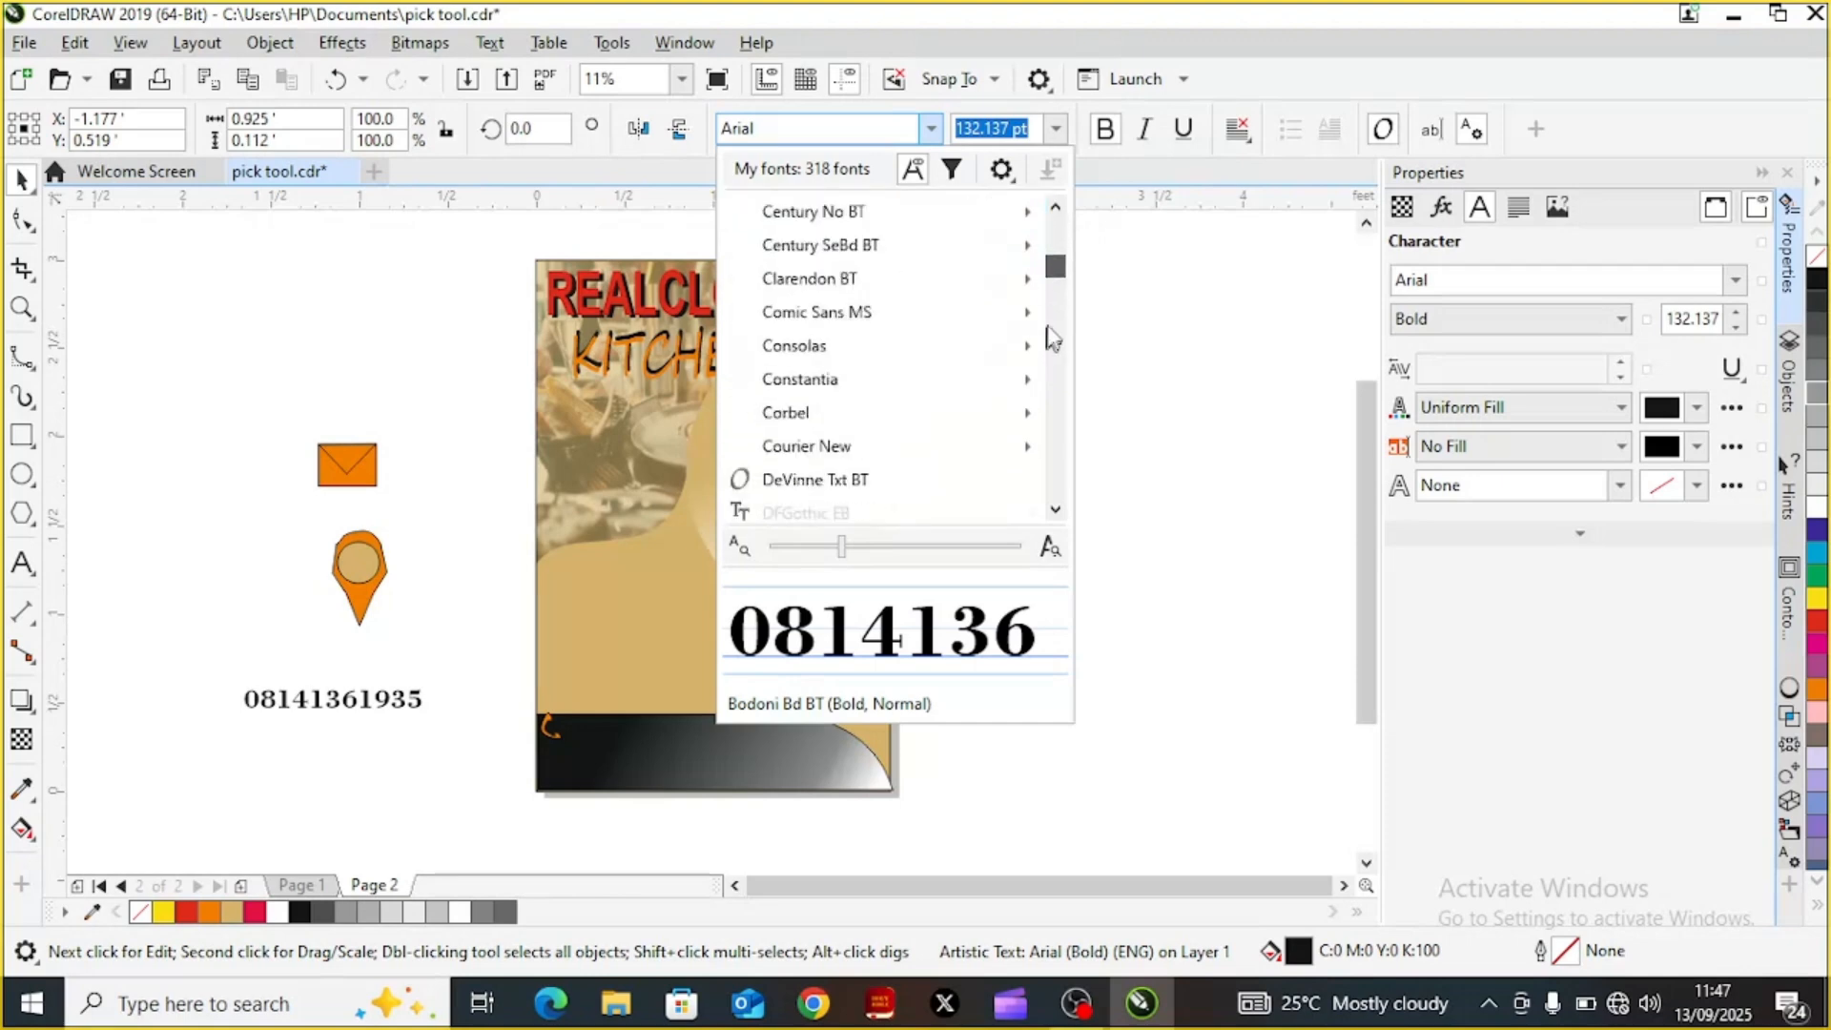
scroll(1046, 333, "down", 5)
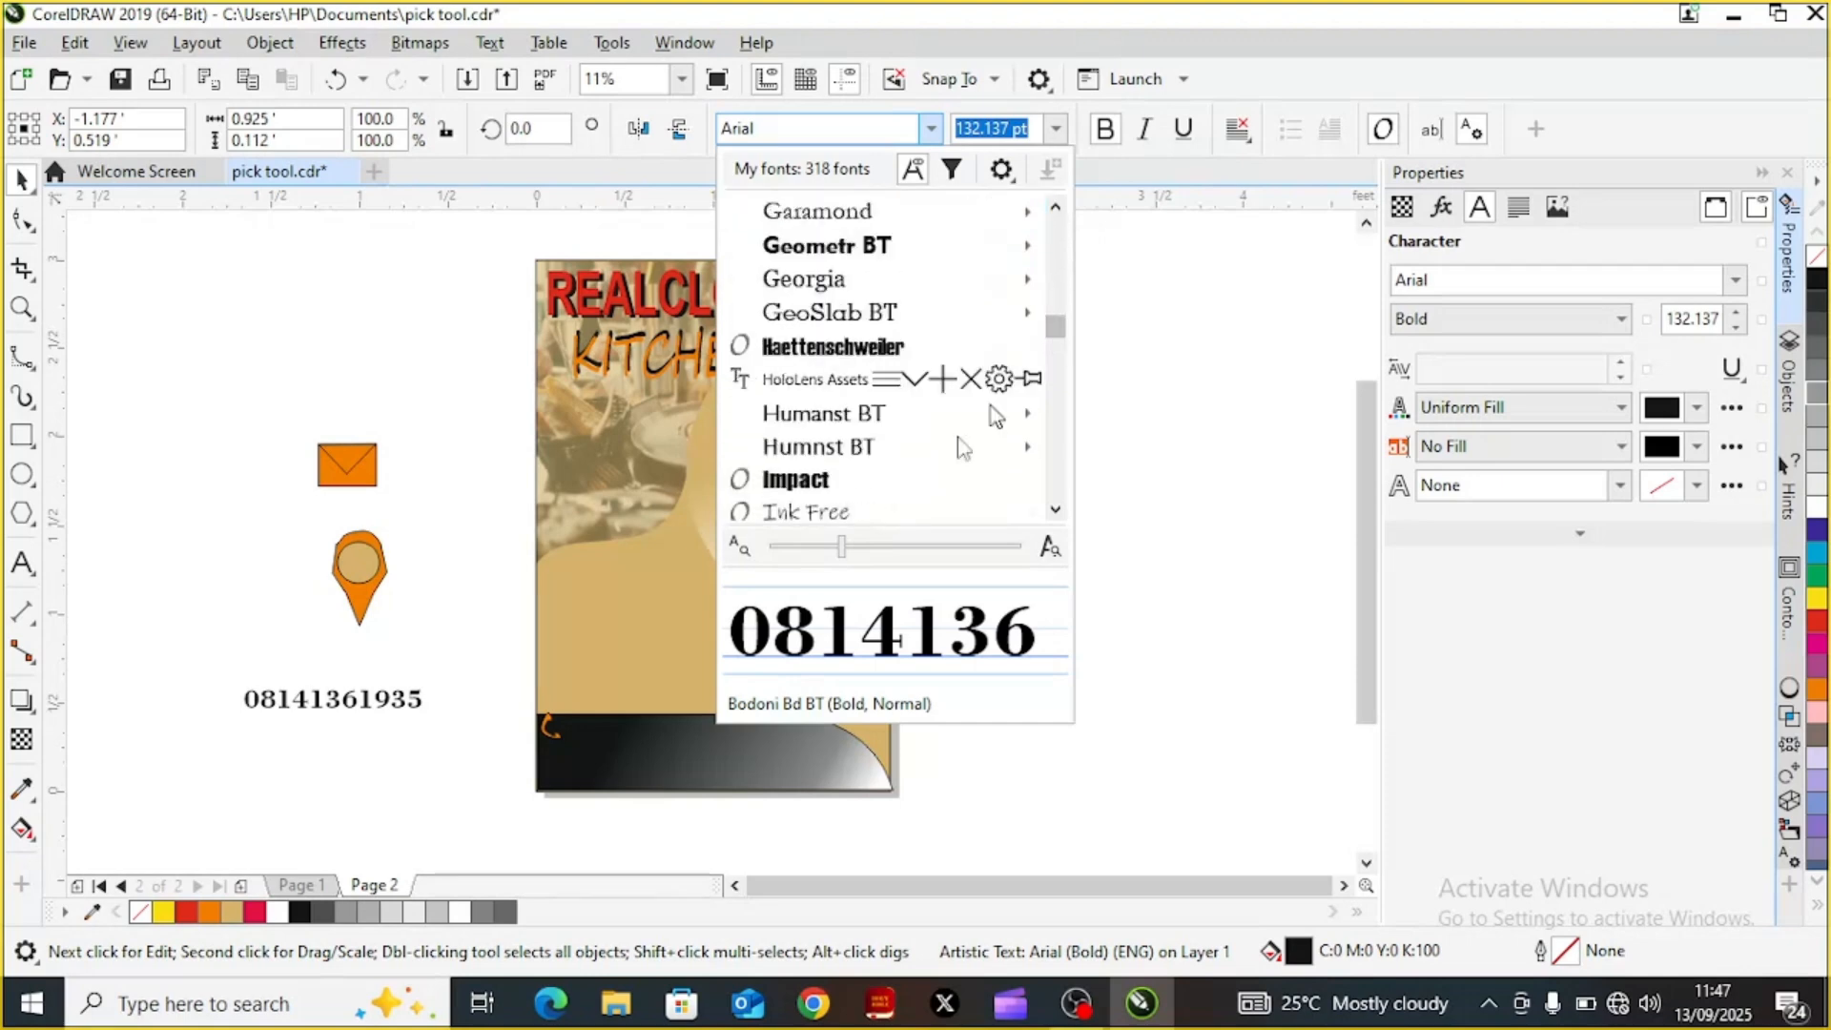
left_click(804, 483)
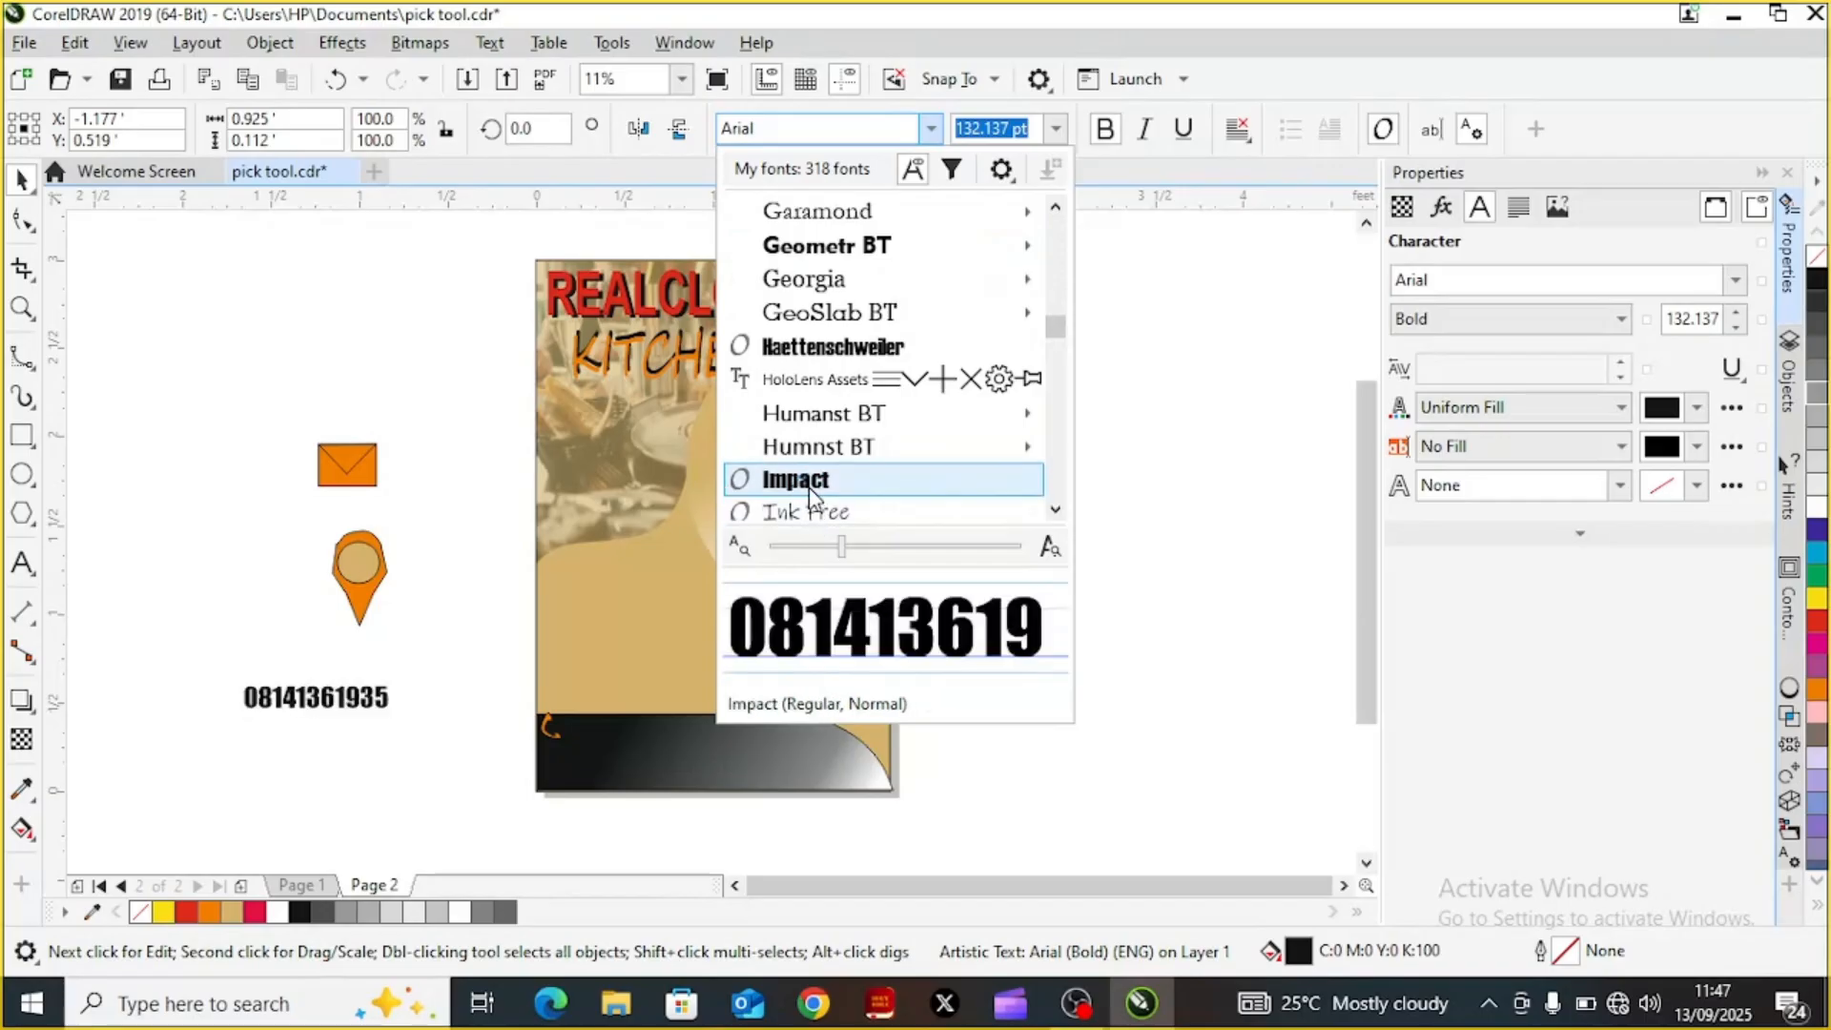
left_click(809, 485)
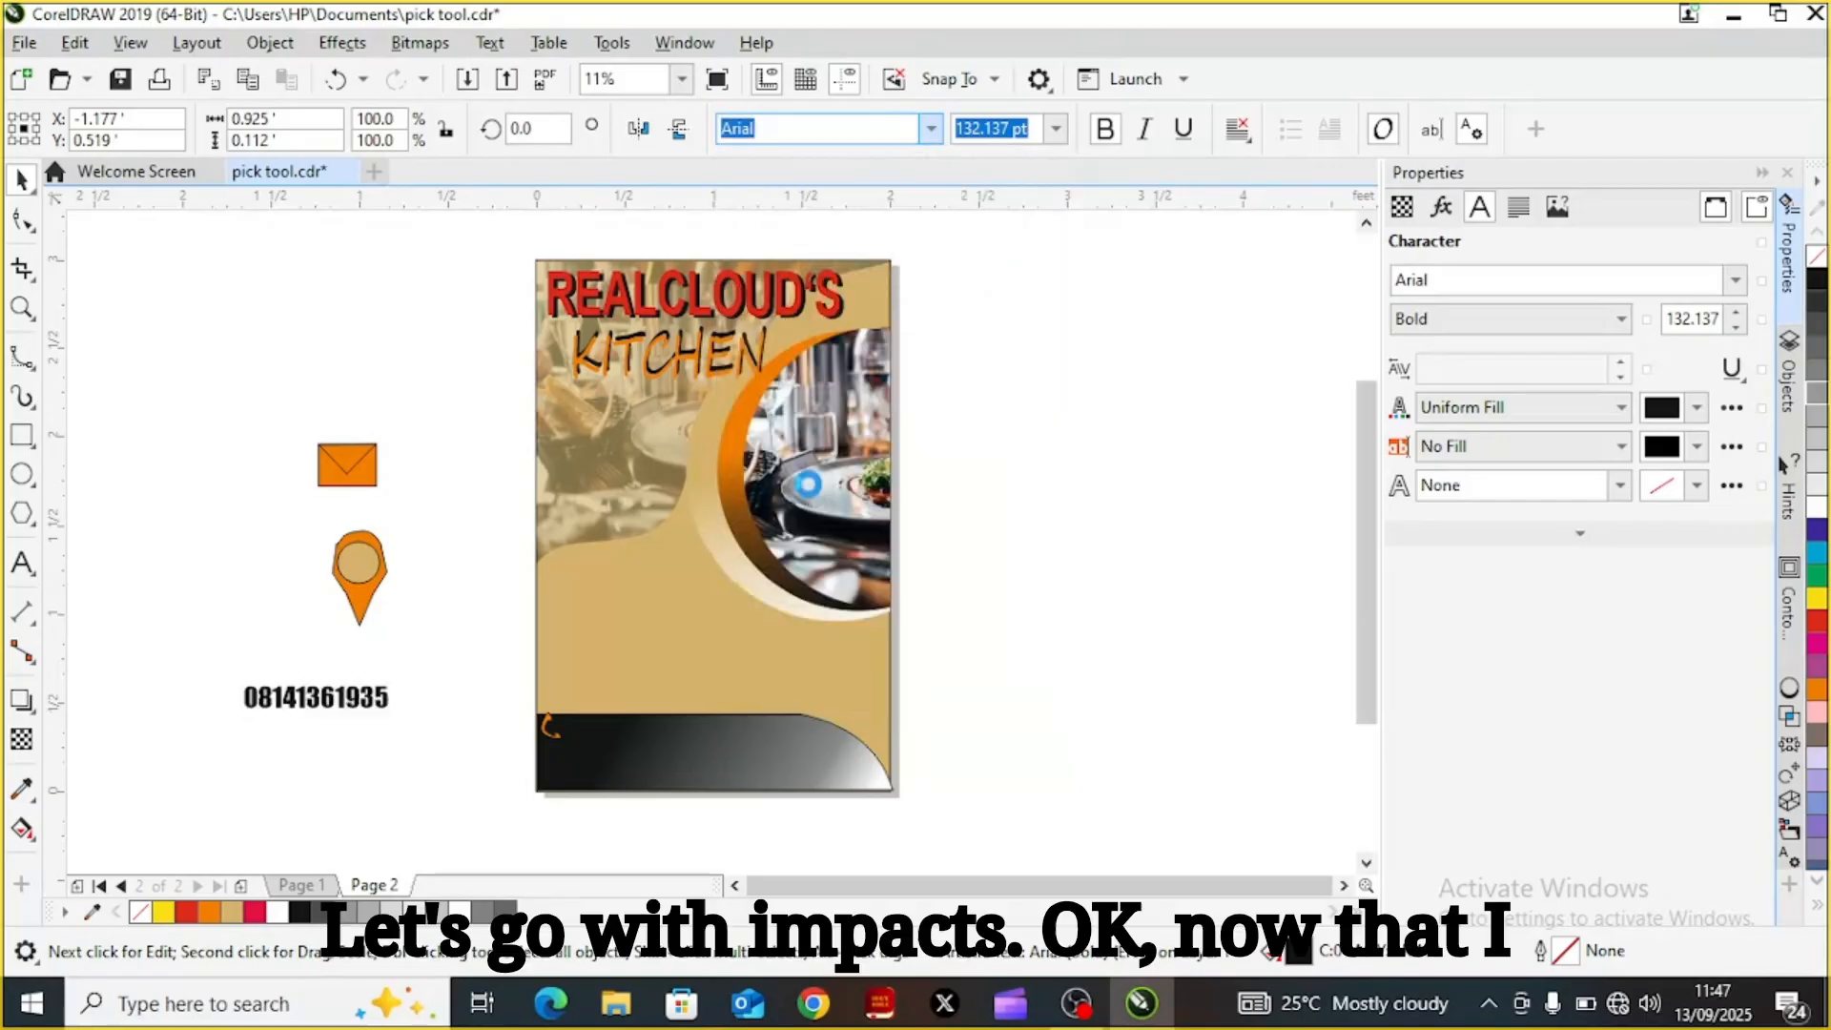
left_click(272, 745)
Move the phone number text onto the dark bottom shape, just to the right of the phone icon
left_click(317, 697)
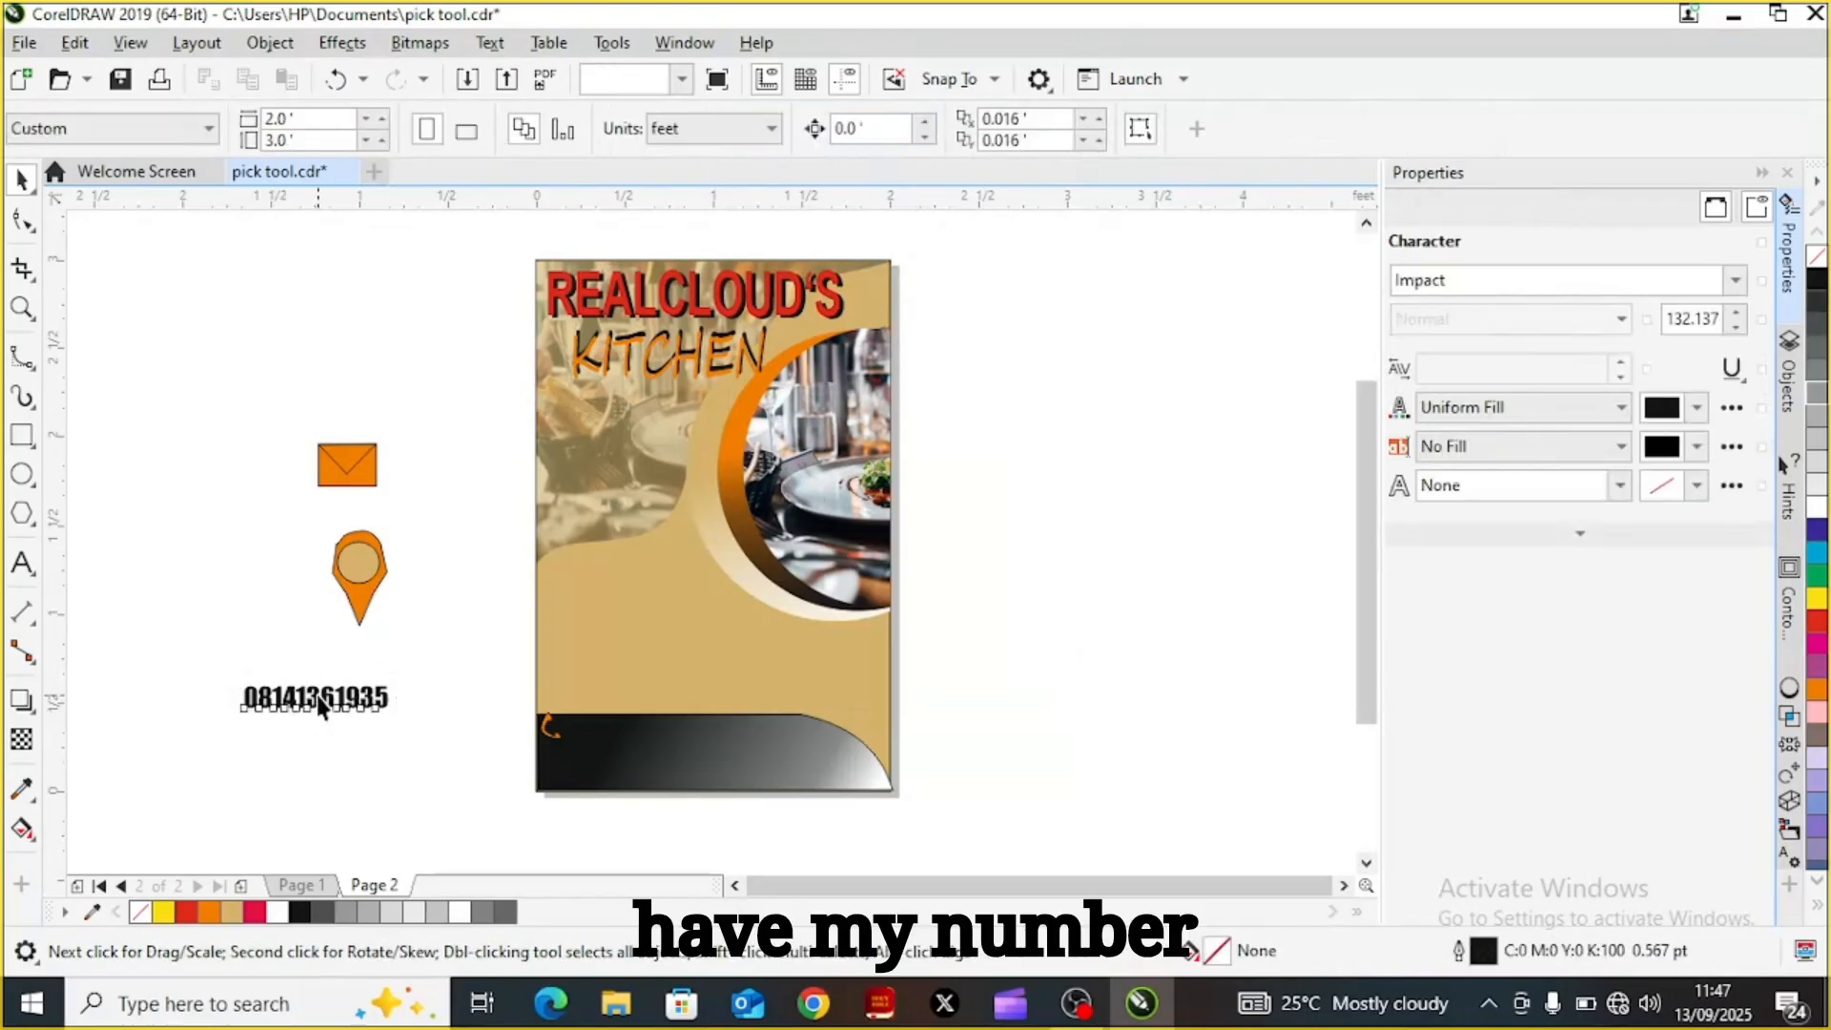
left_click_drag(313, 694, 651, 736)
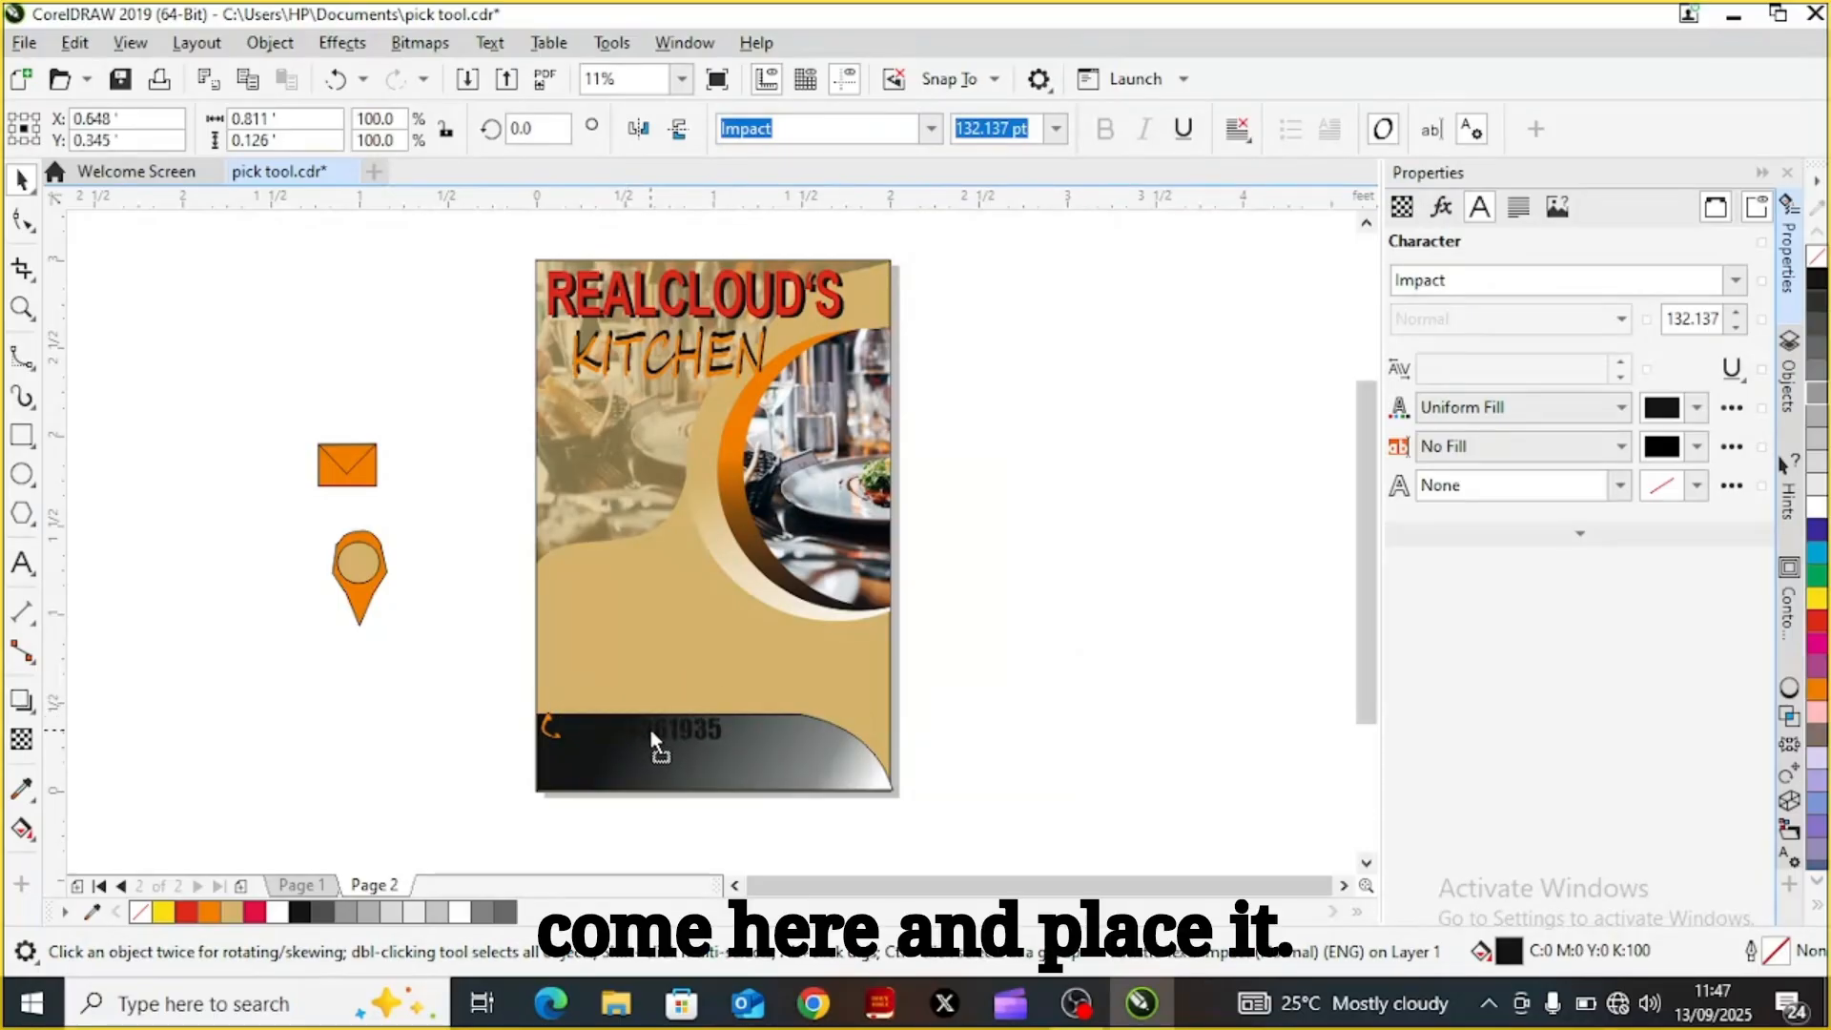
left_click(651, 729)
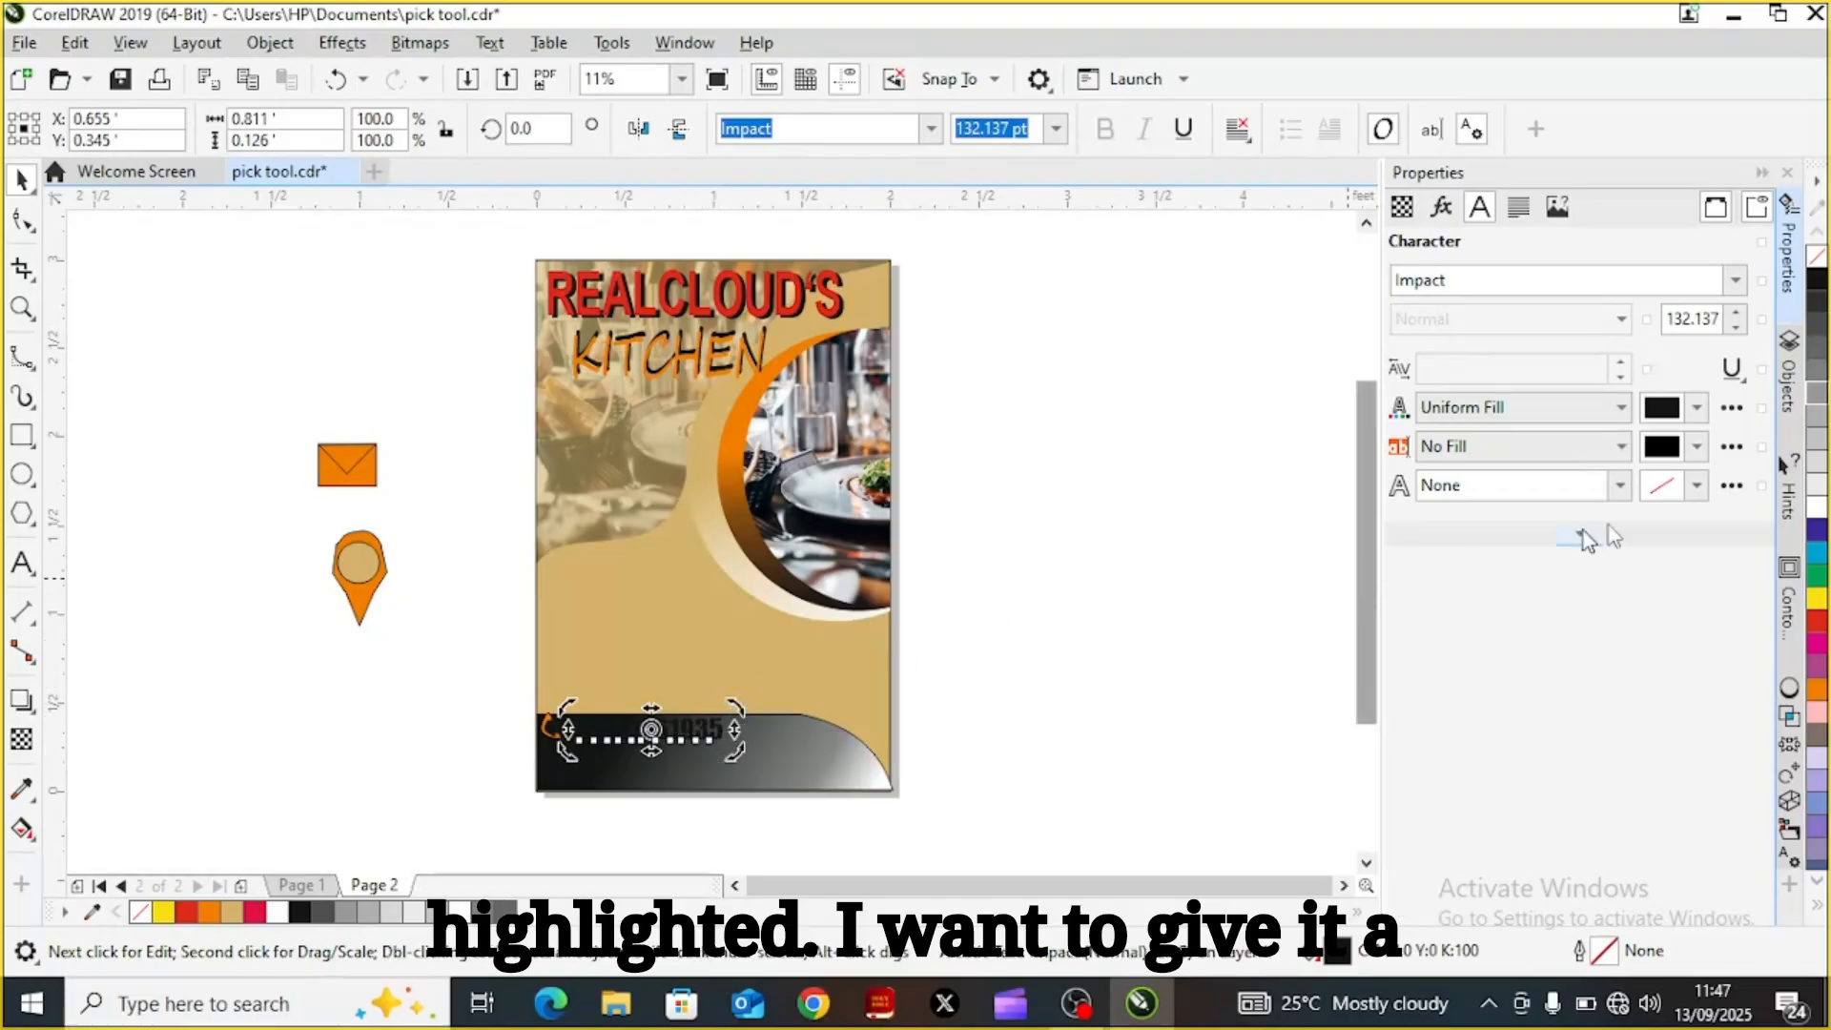
Fill the phone number text on the dark bottom shape with white
left_click(1817, 510)
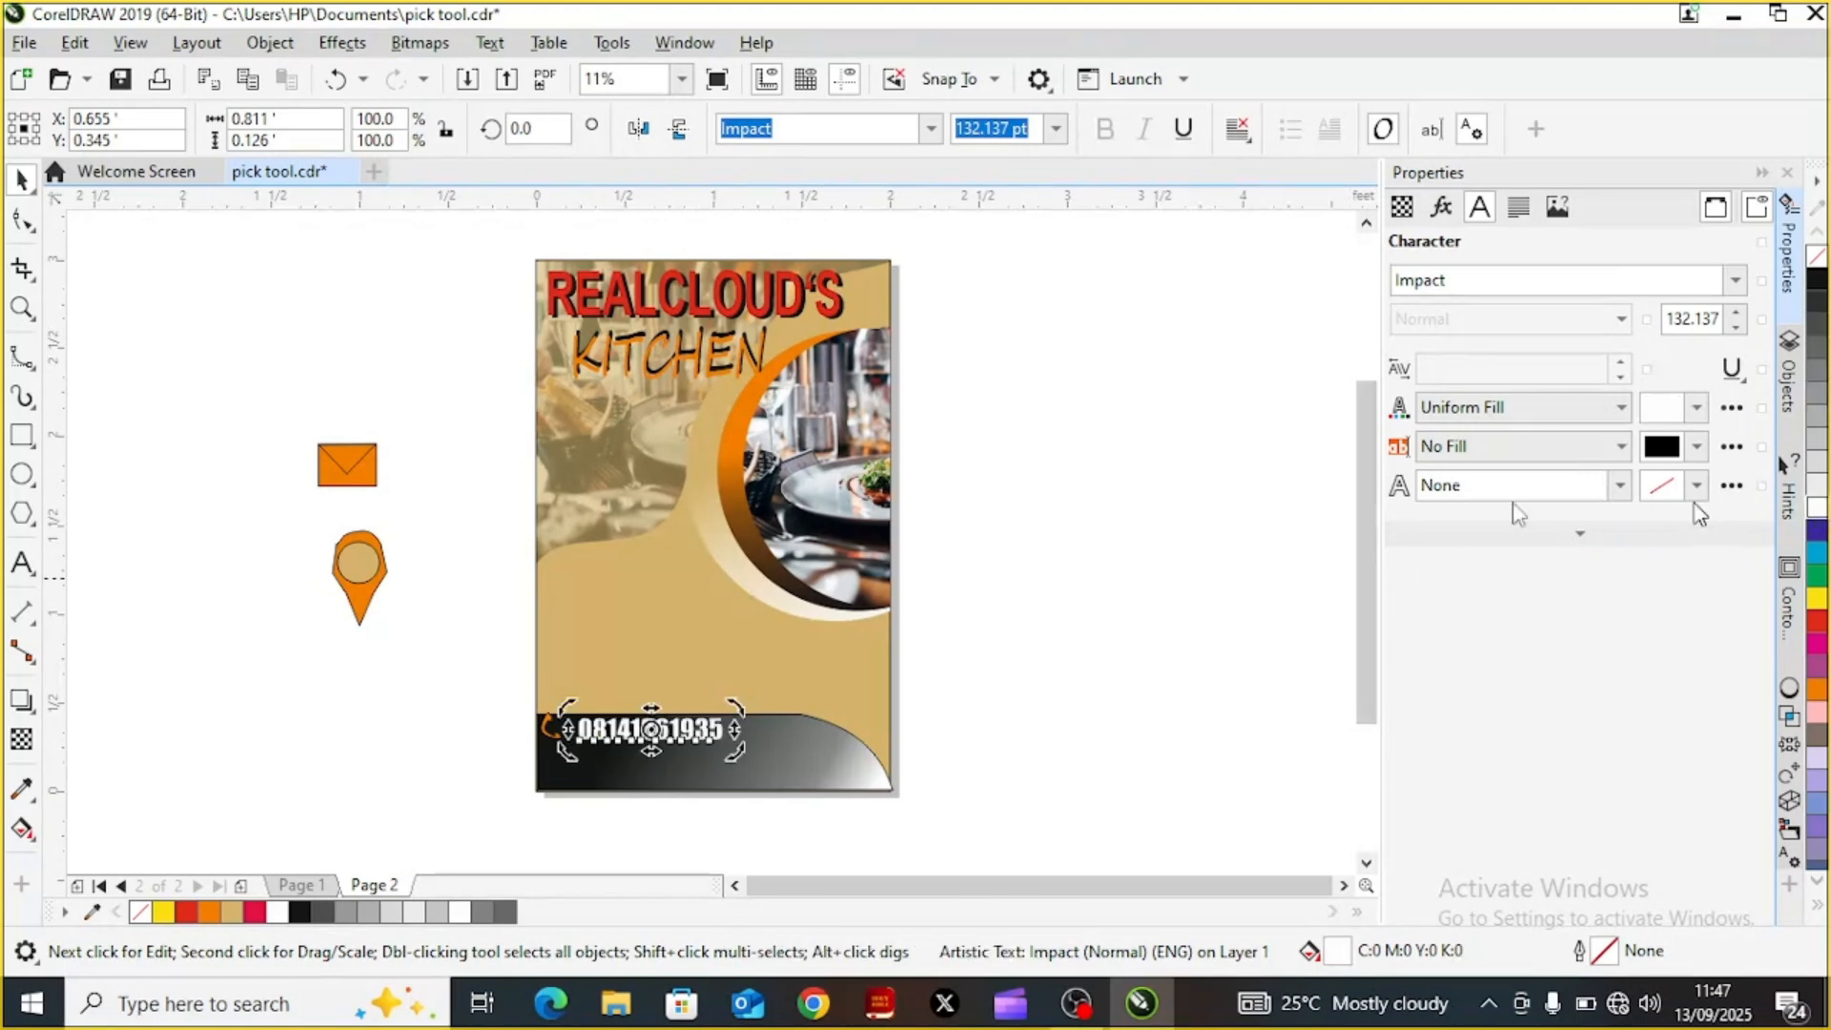
left_click(475, 720)
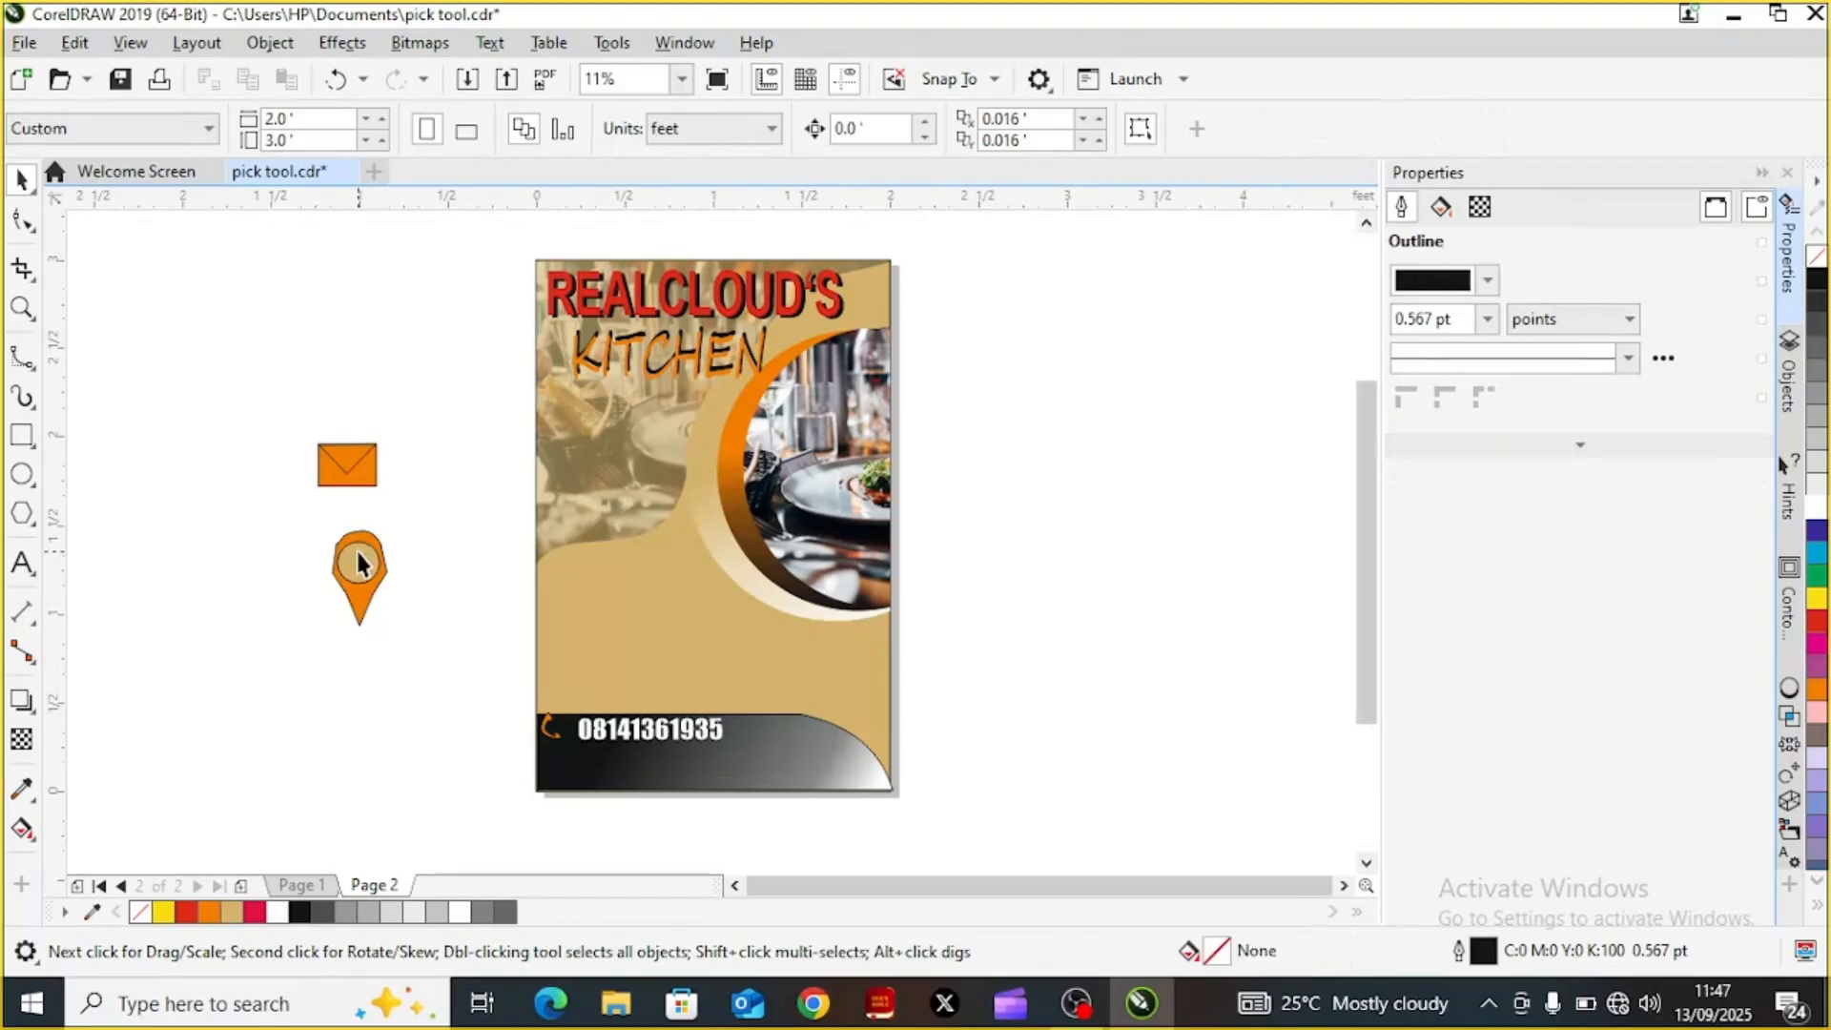
Place the envelope icon in front of the bottom shape, just below the phone icon, and shrink it to about 0.146' by 0.106'
left_click(340, 483)
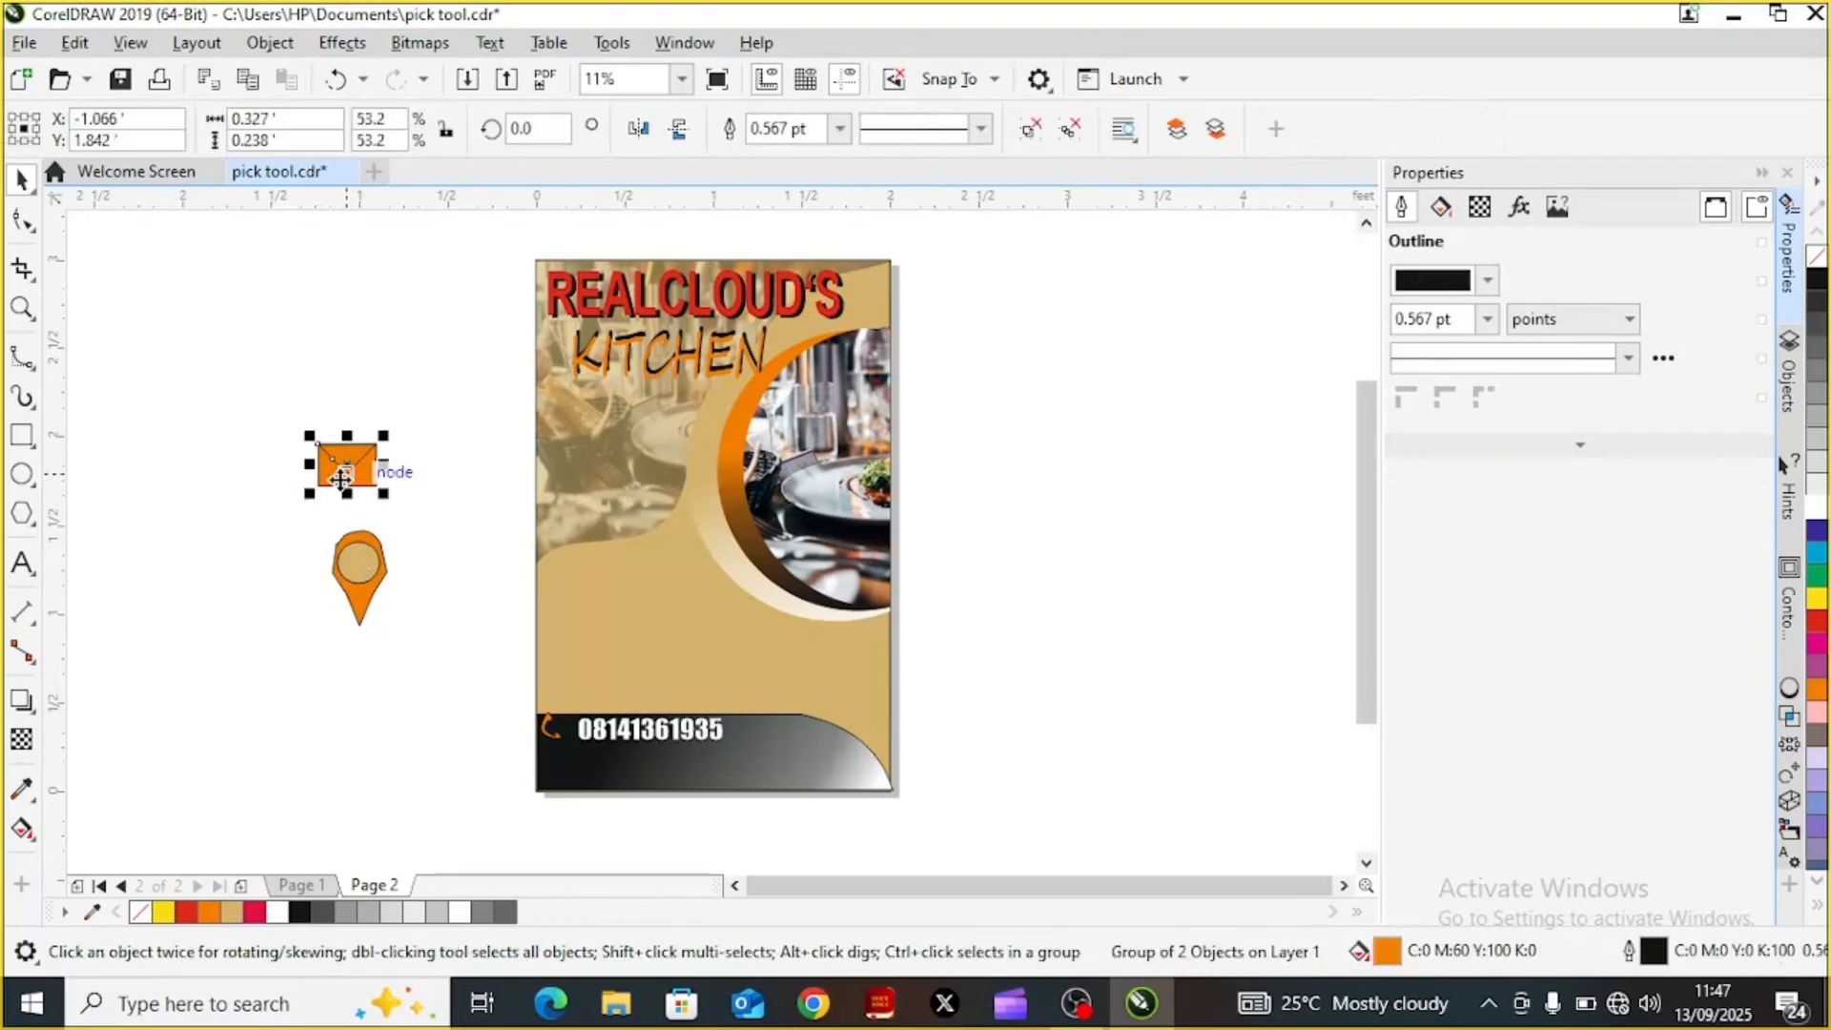
left_click_drag(383, 496, 352, 473)
left_click_drag(336, 456, 553, 759)
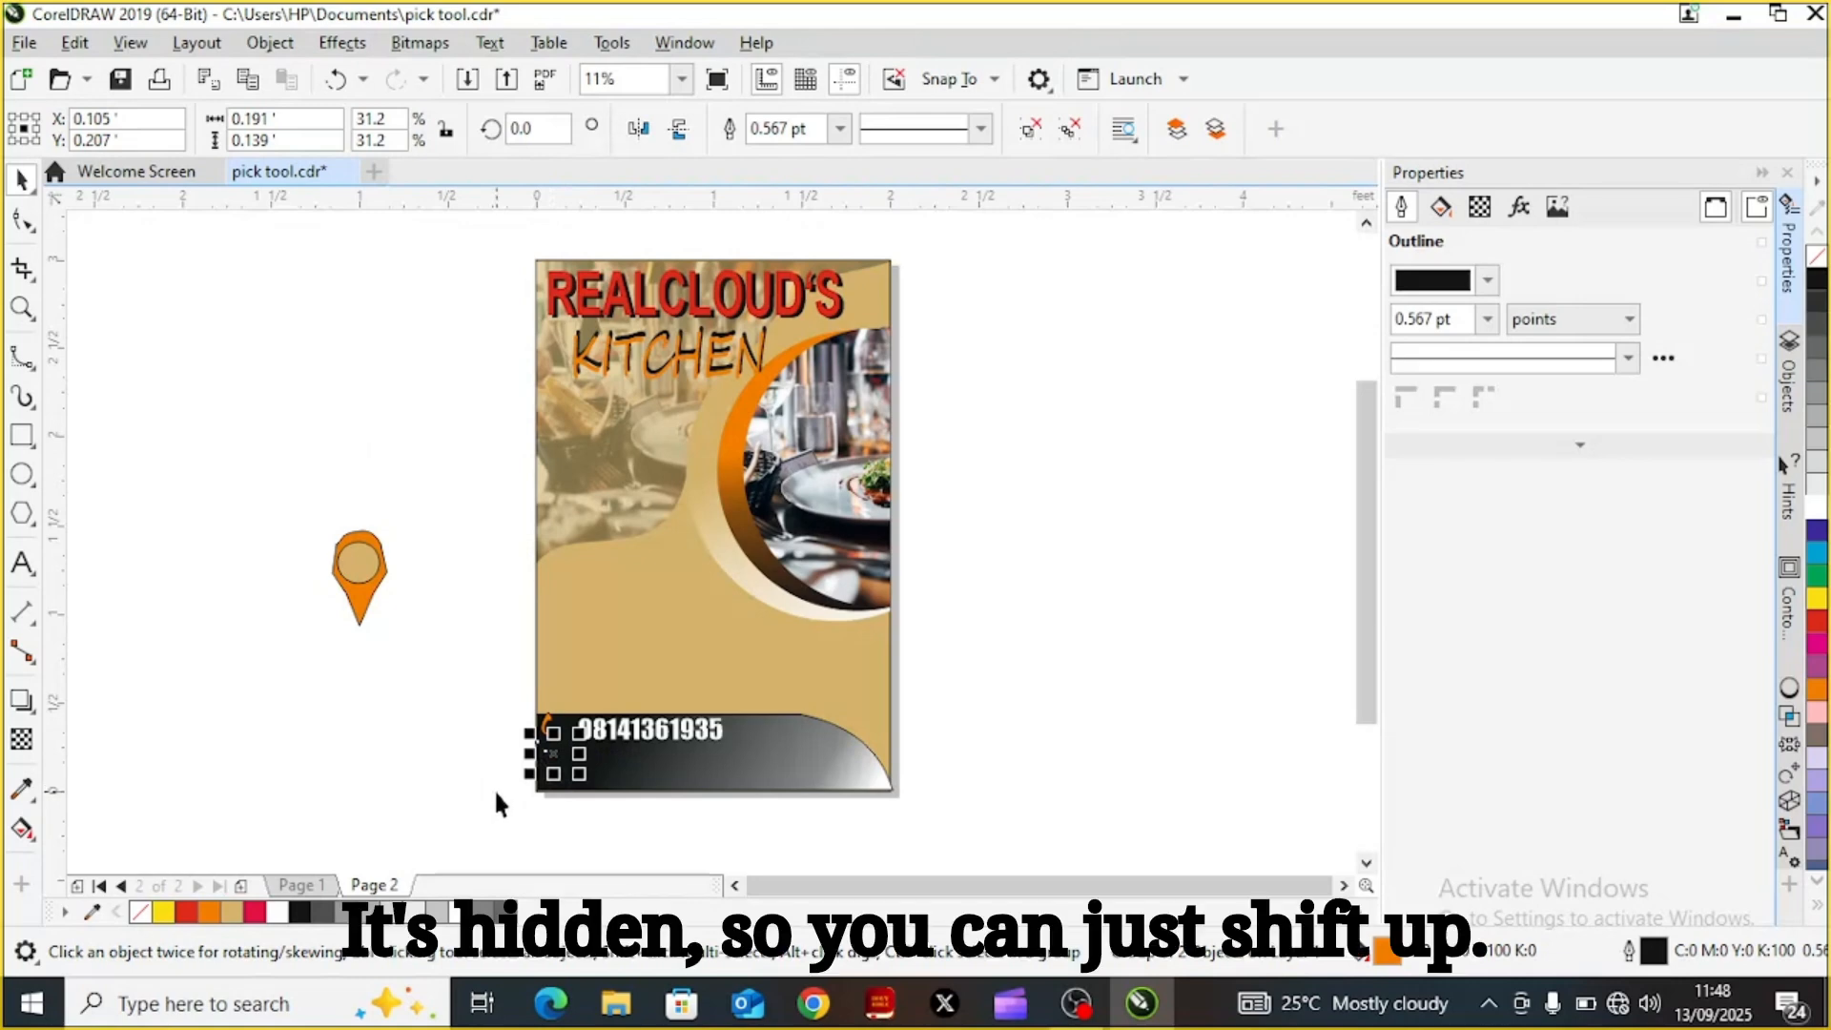
key("shift+Page_Up")
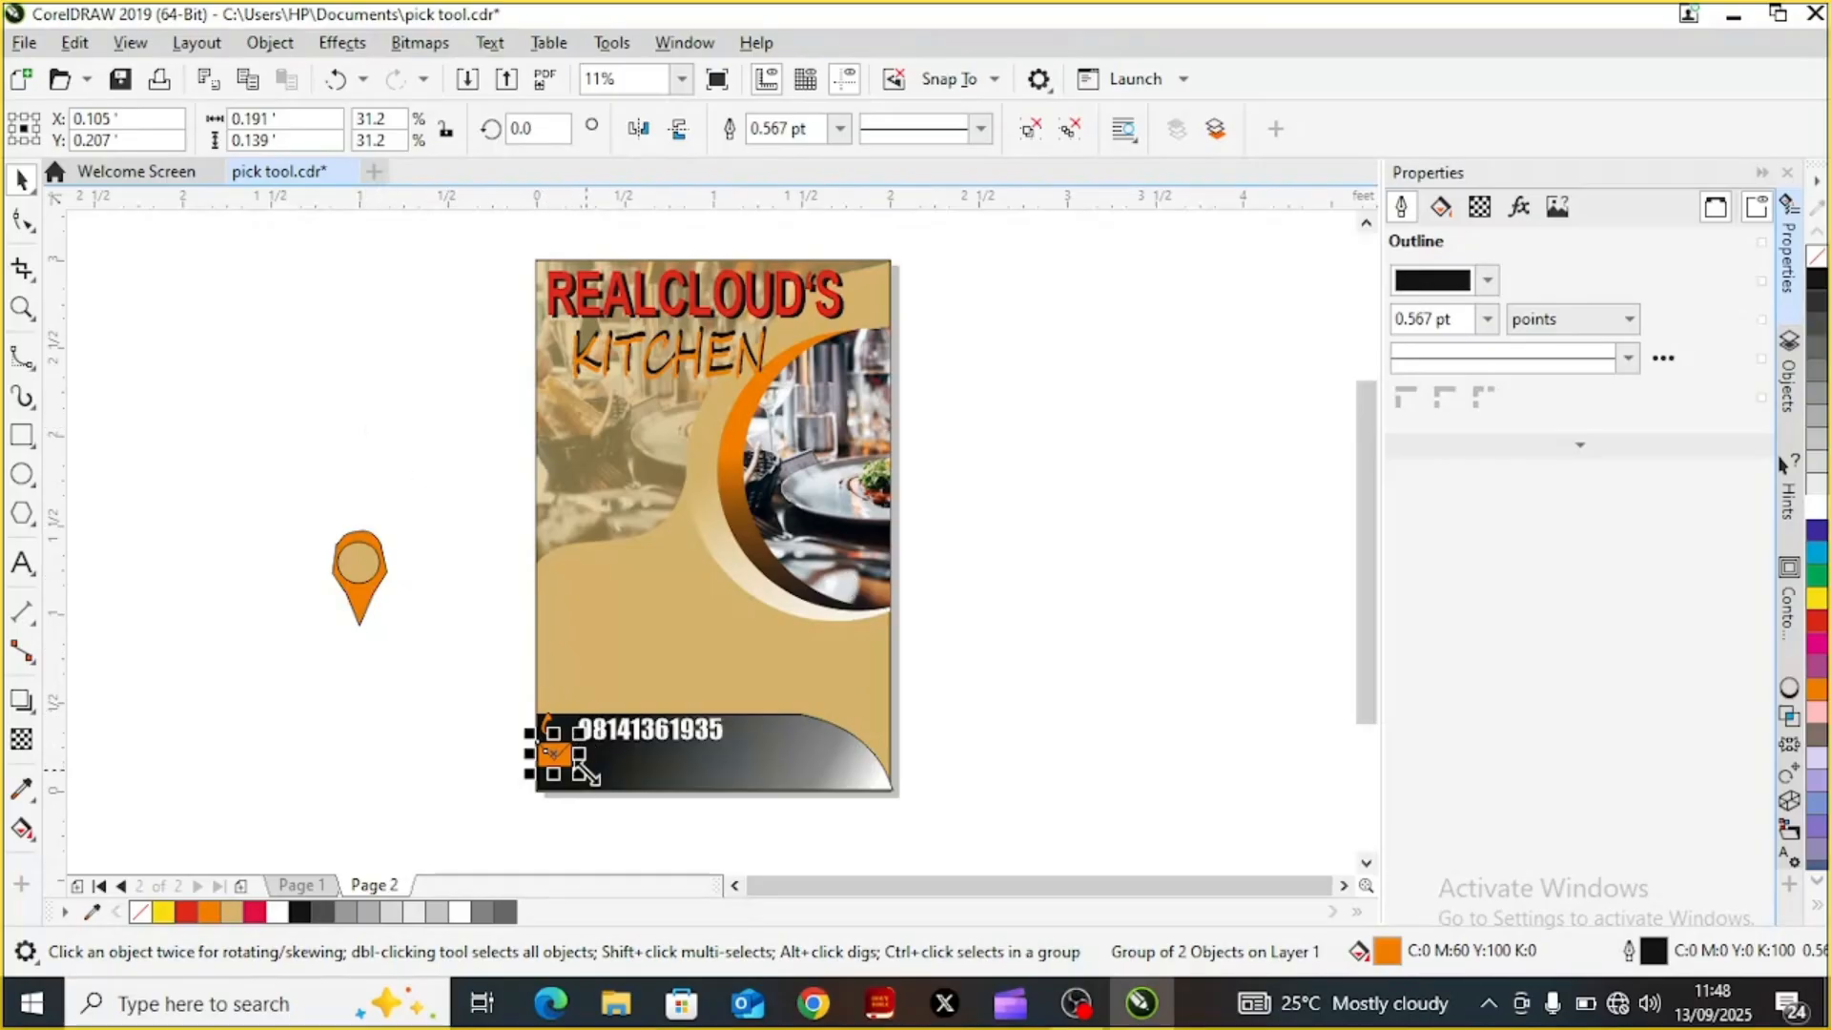
left_click_drag(586, 774, 573, 769)
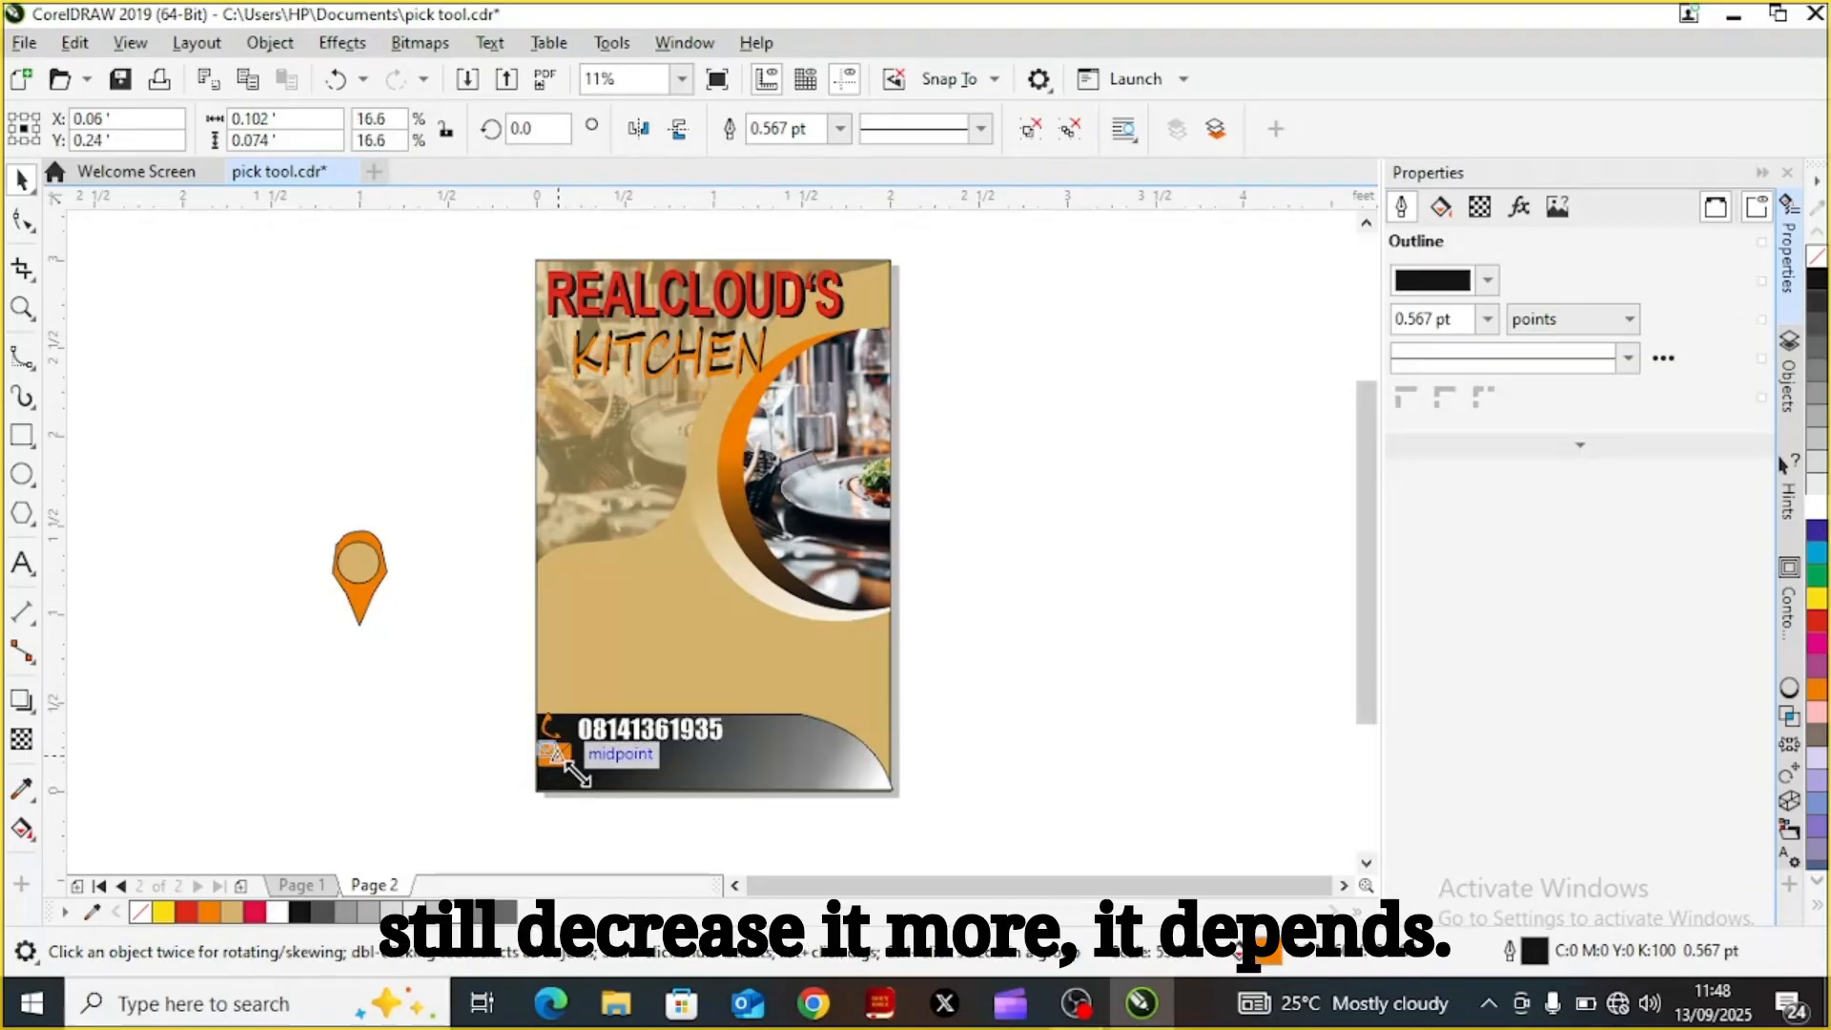
left_click_drag(576, 774, 577, 776)
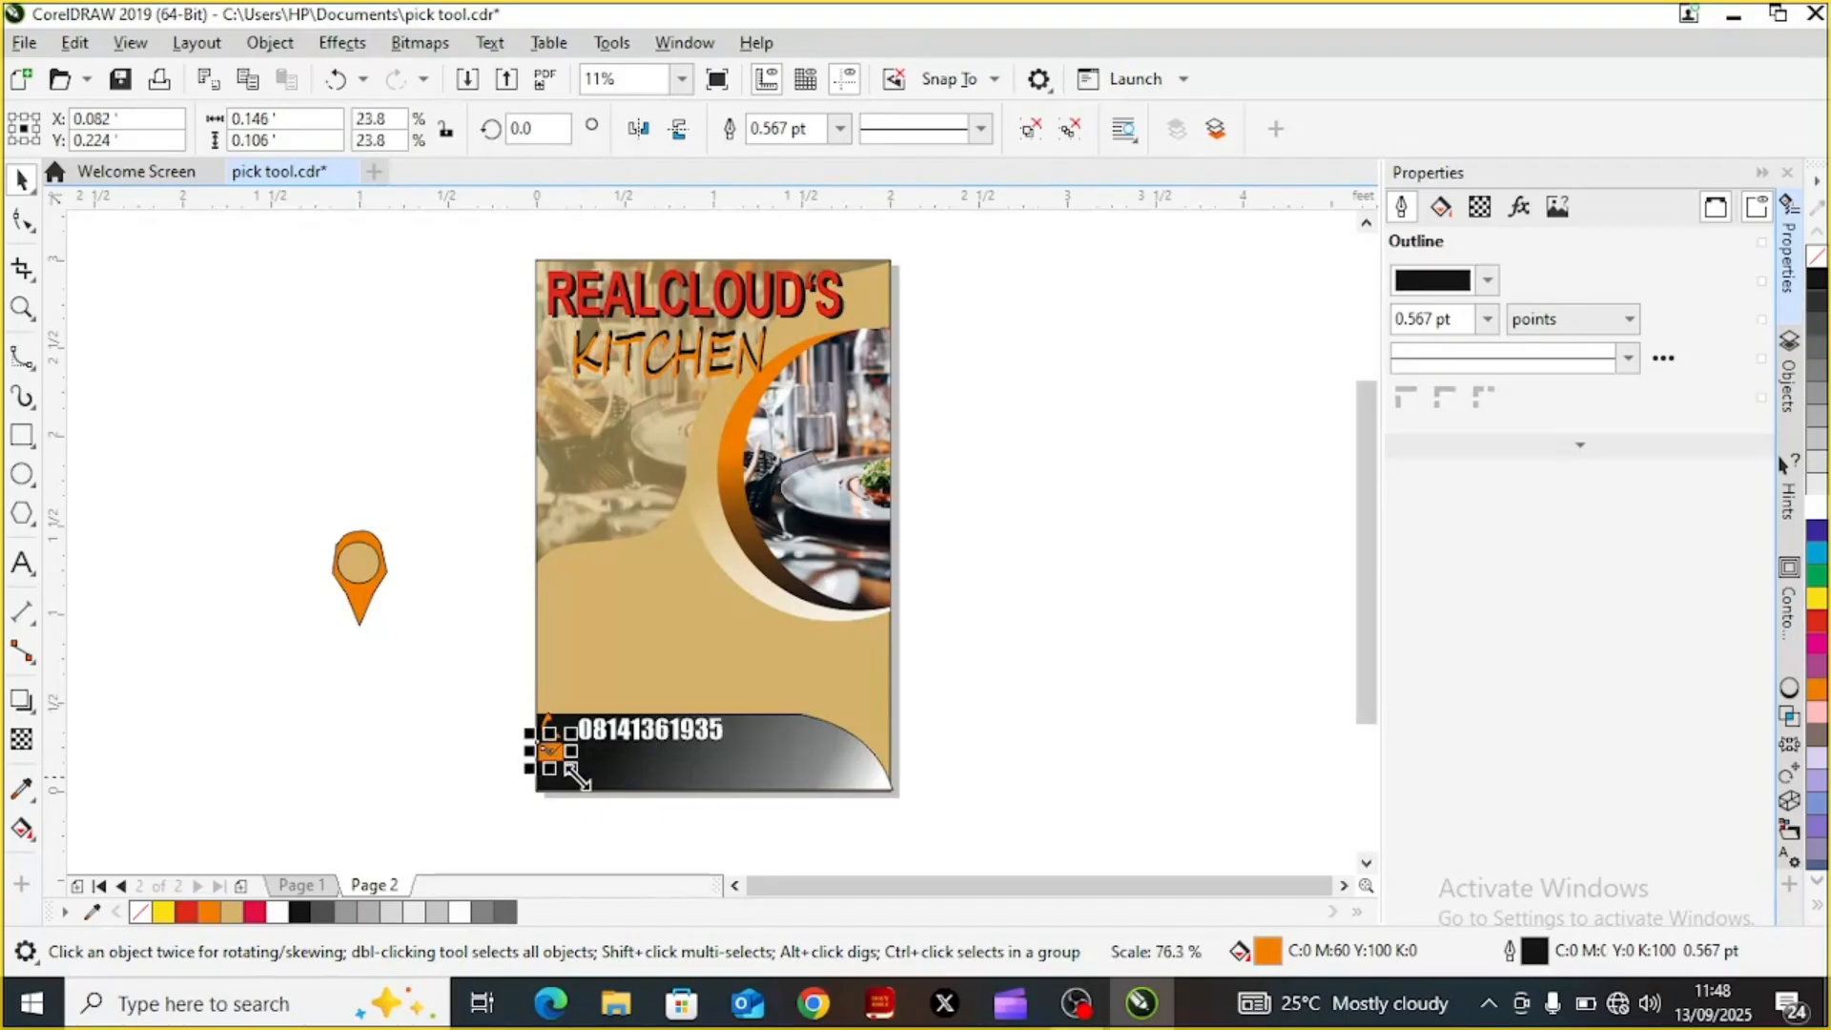
left_click(419, 503)
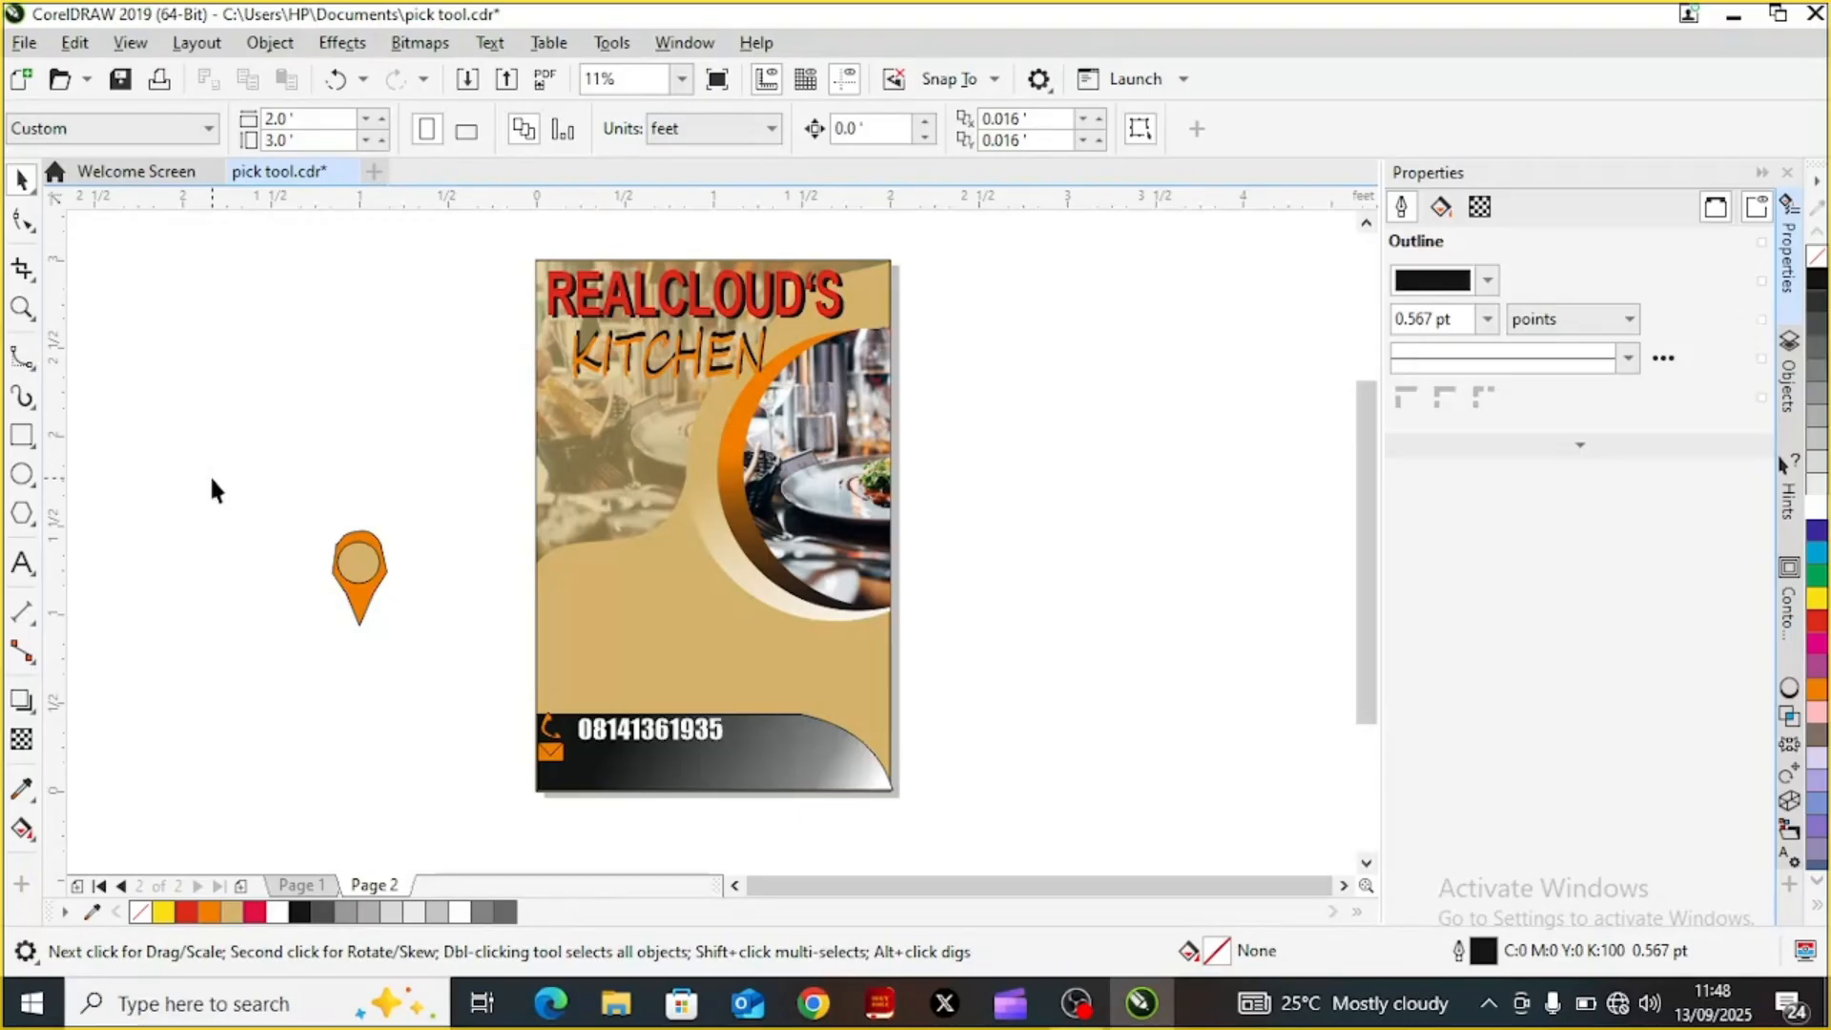
Add the contact e-mail address as Arial artistic text beside the flyer above the location pin, enlarged to about 99 pt
left_click(21, 565)
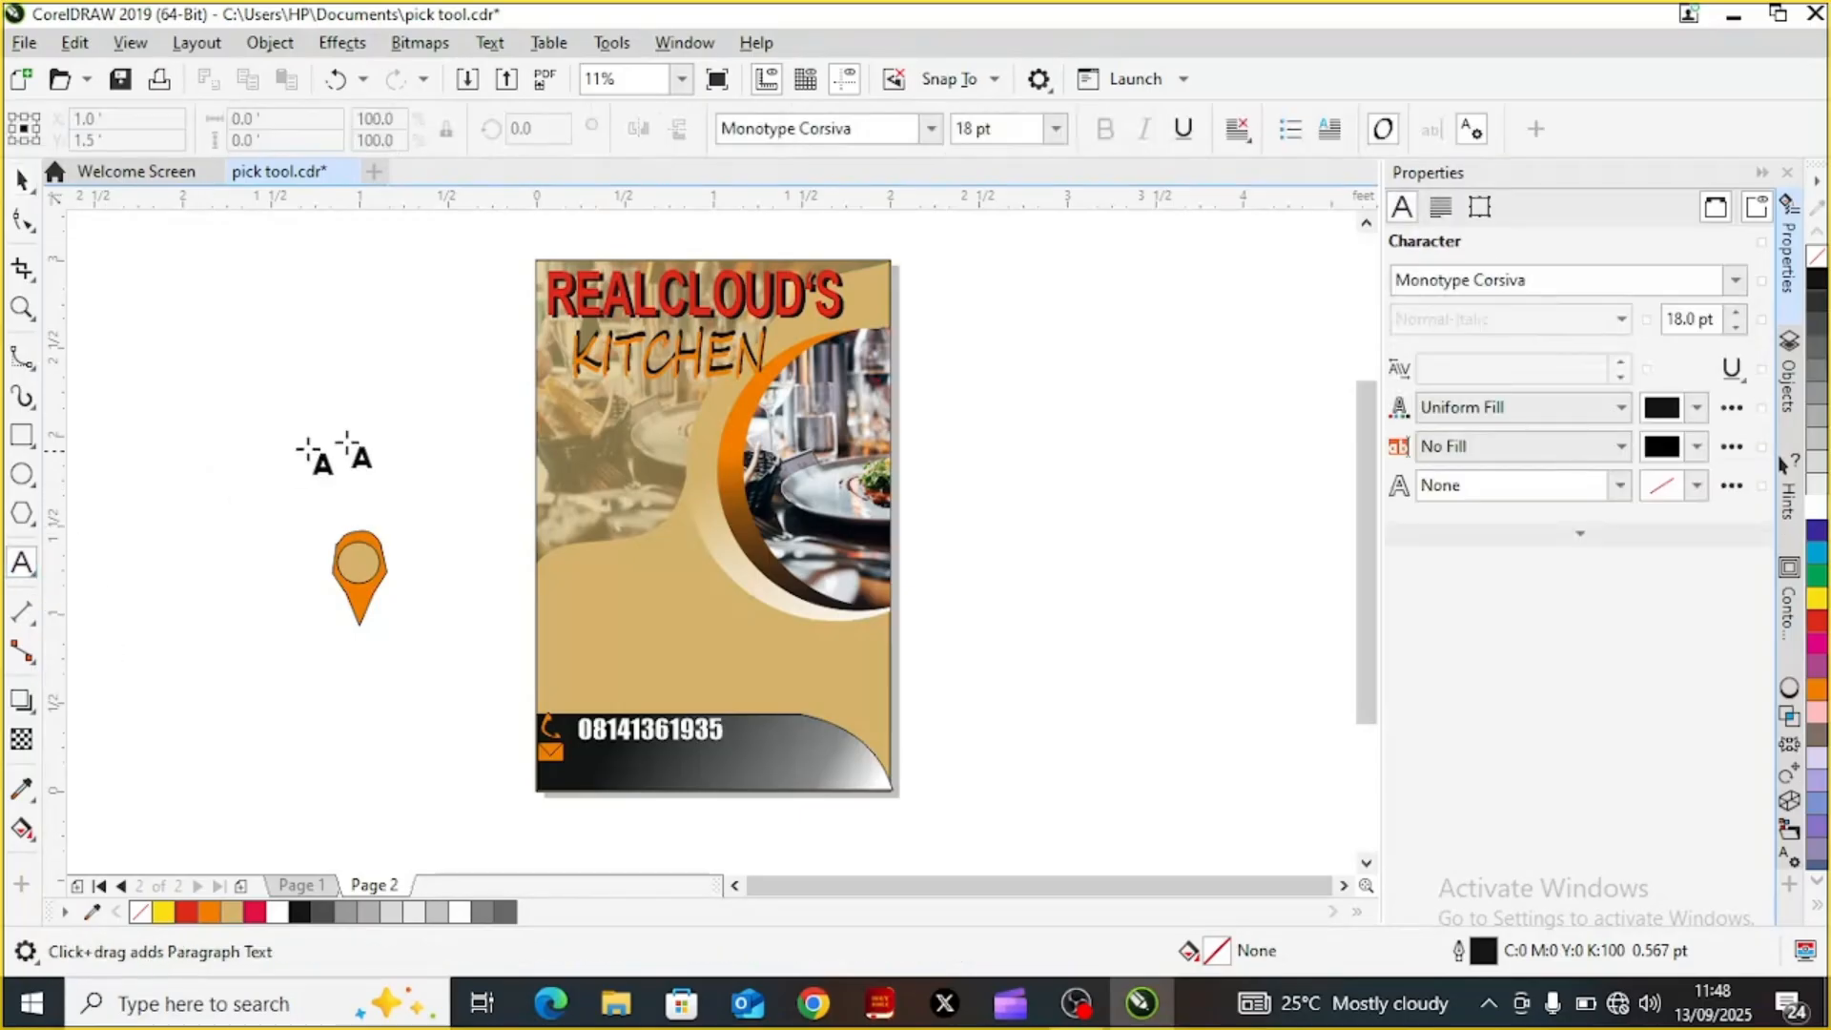
left_click(201, 421)
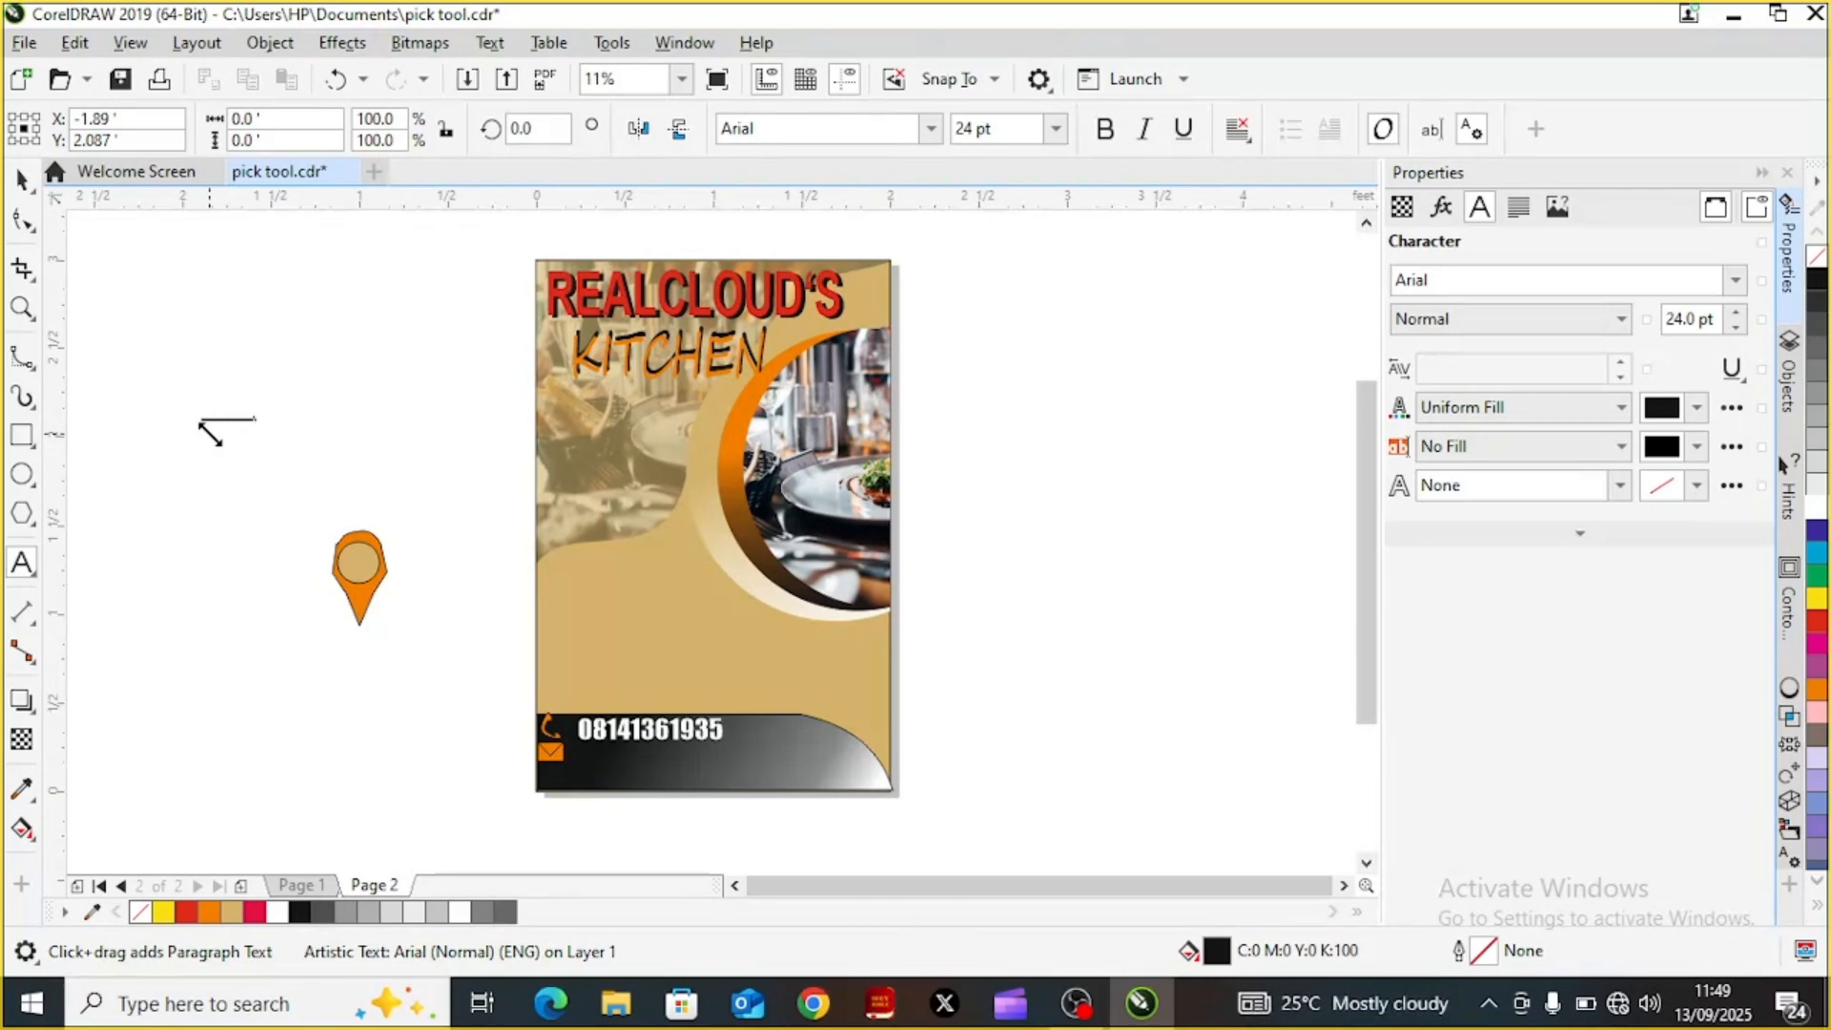
left_click_drag(200, 422, 203, 425)
key("ctrl+v")
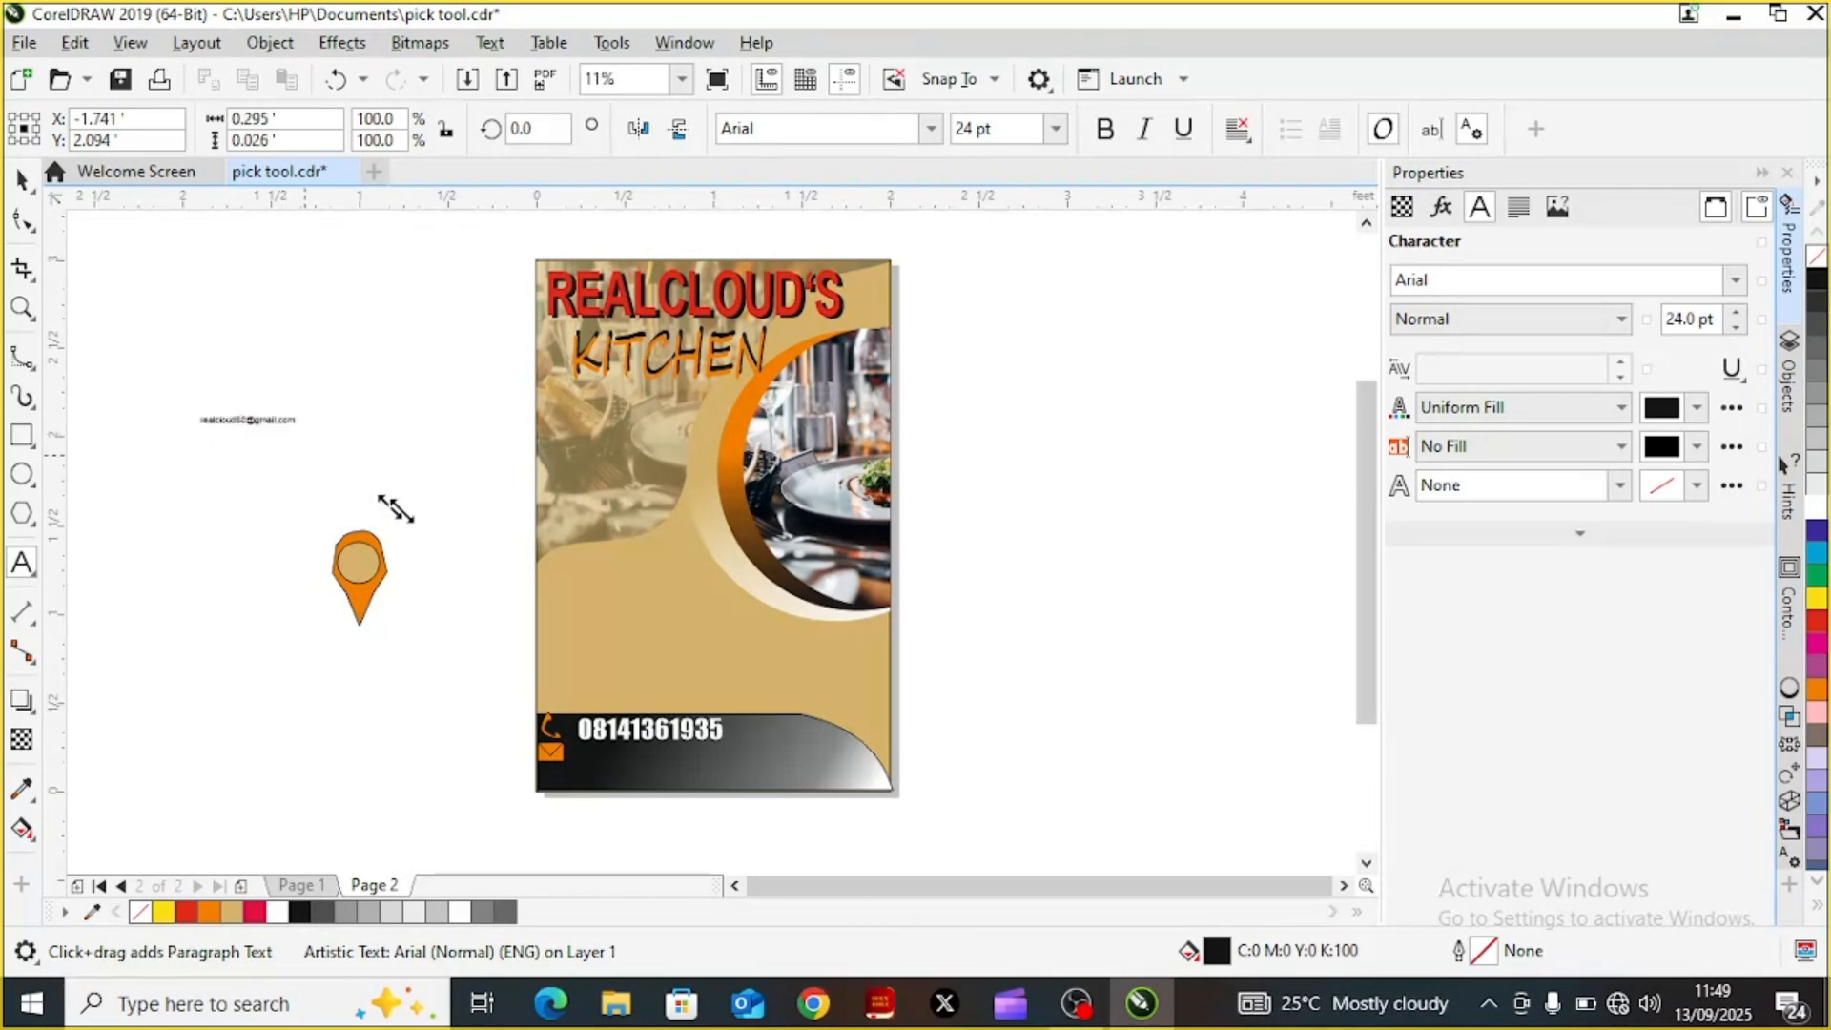
left_click(19, 183)
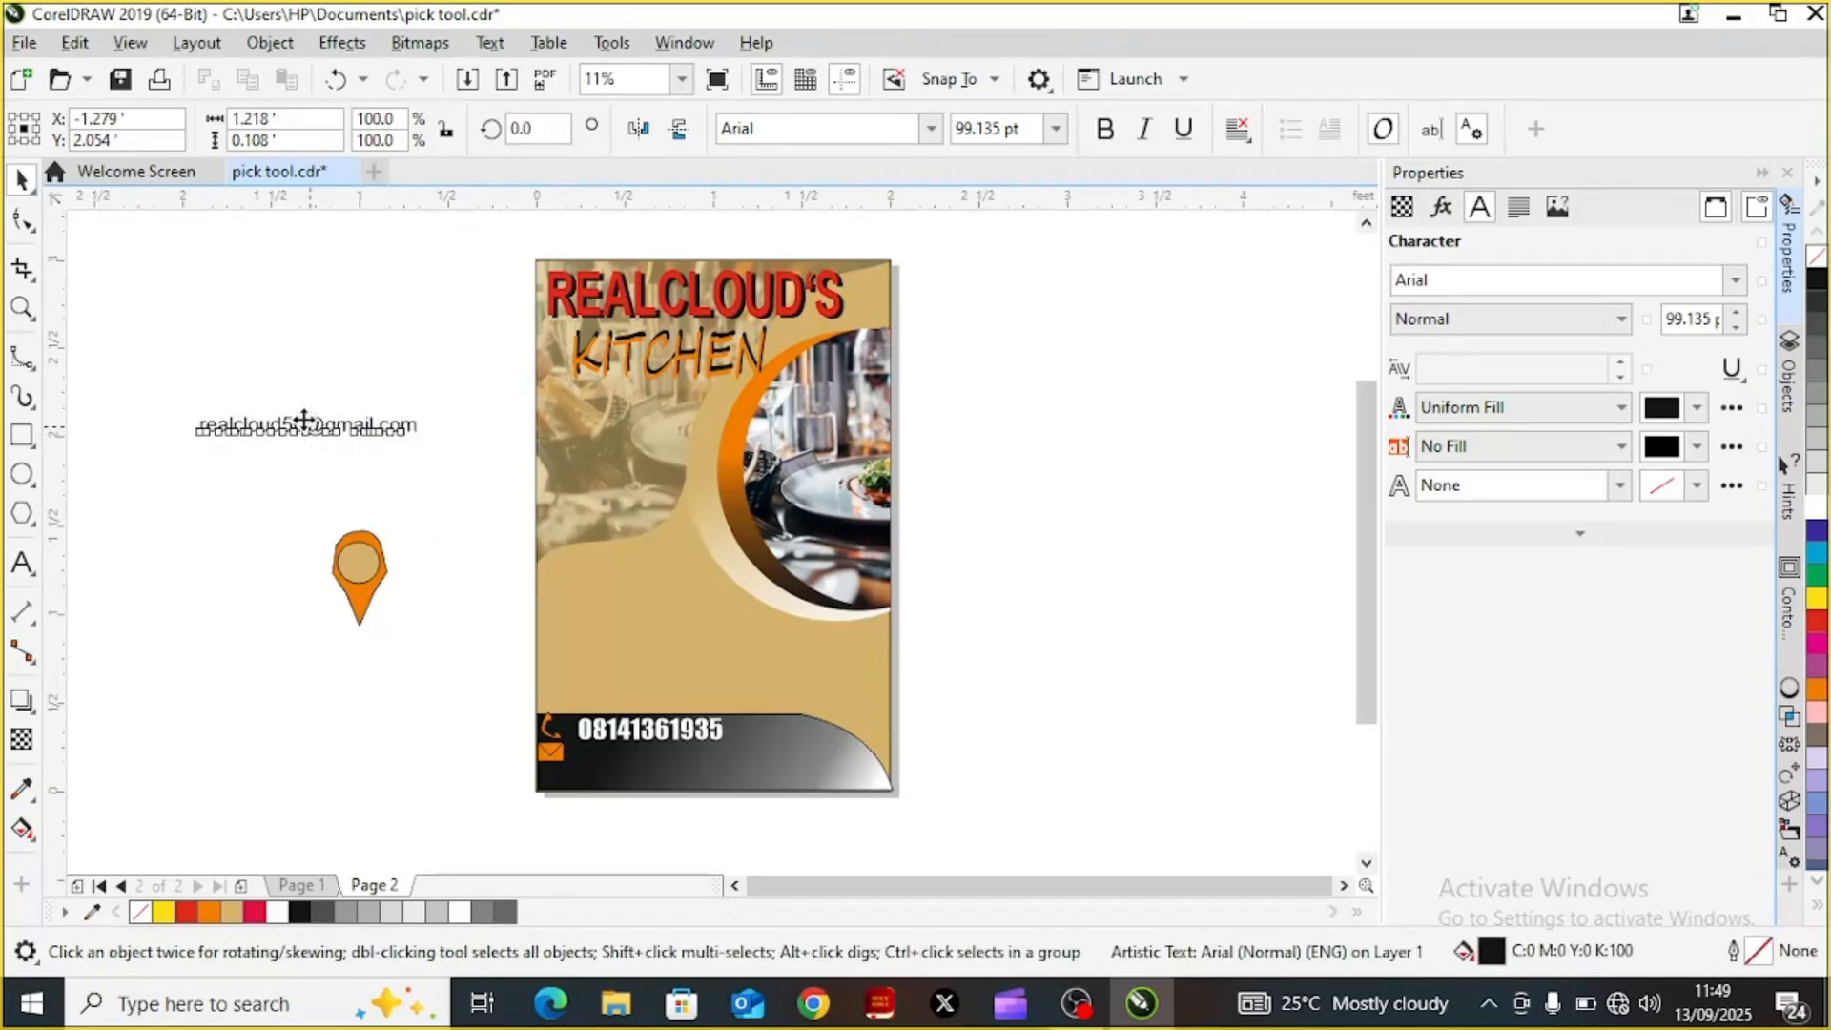
Move the e-mail text onto the dark bottom shape beneath the phone number and make it white and bold
left_click_drag(492, 591, 687, 760)
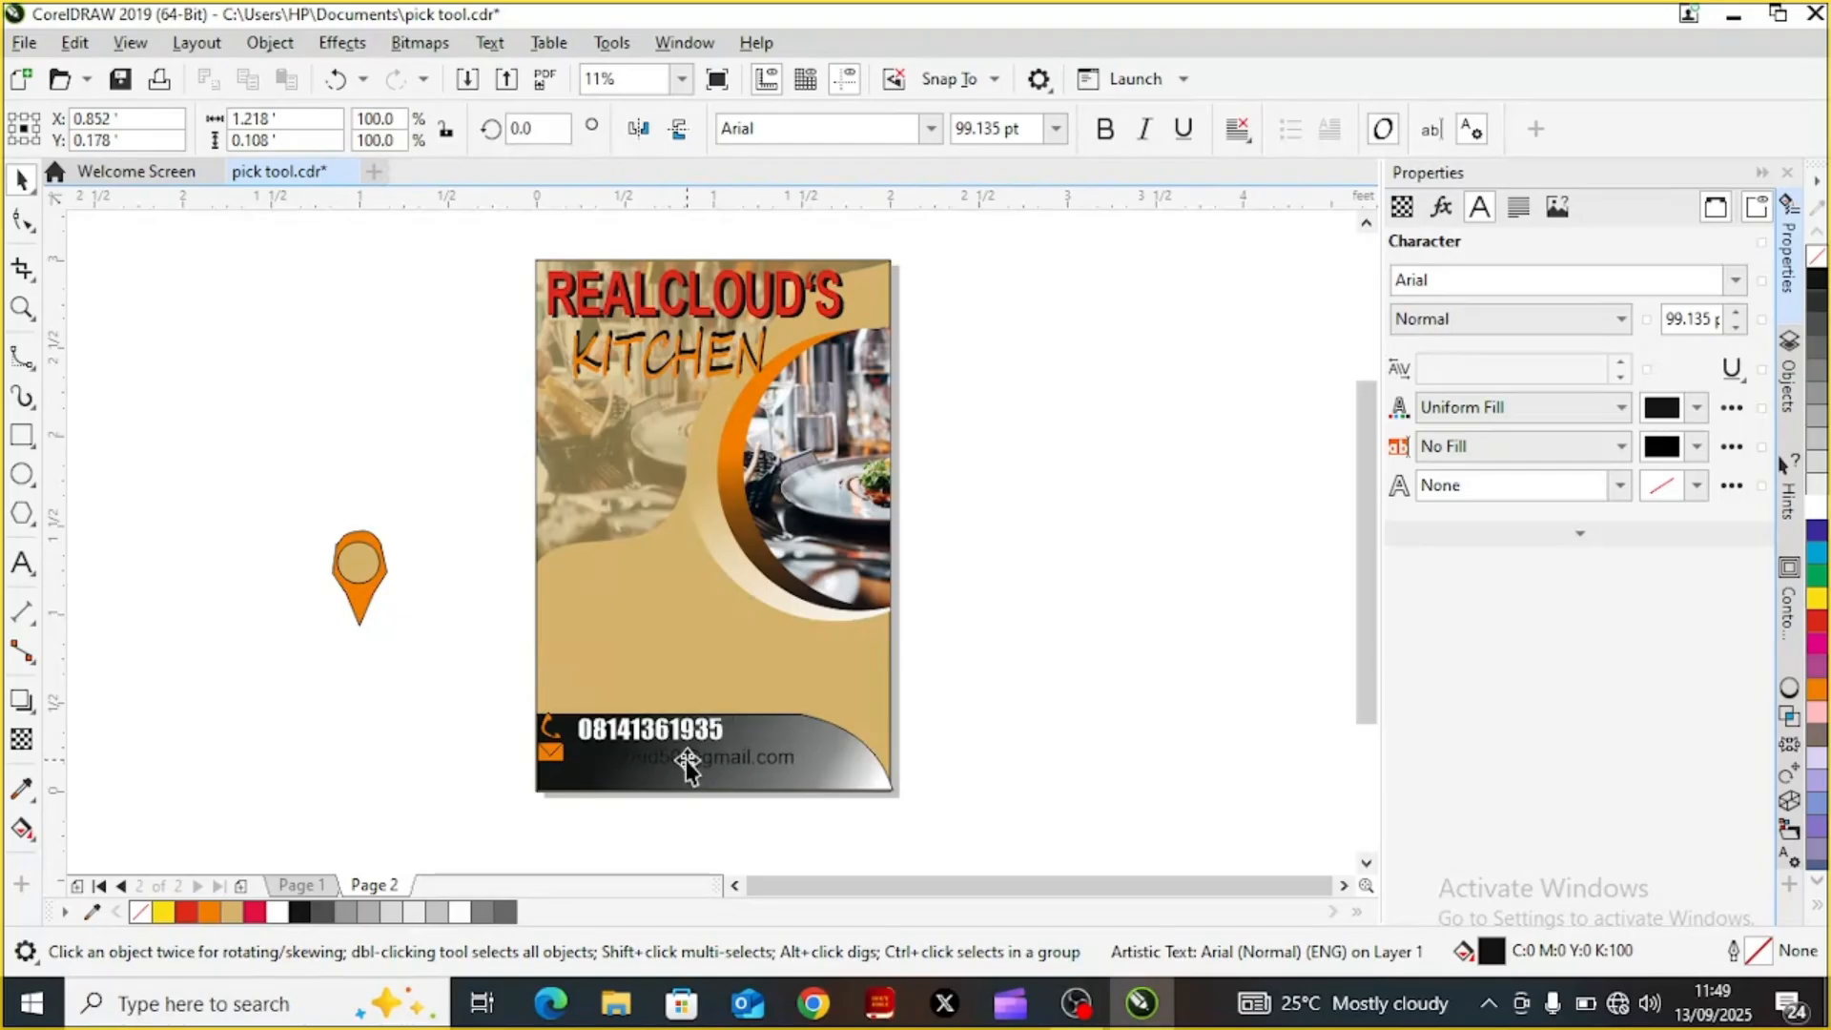
left_click(687, 759)
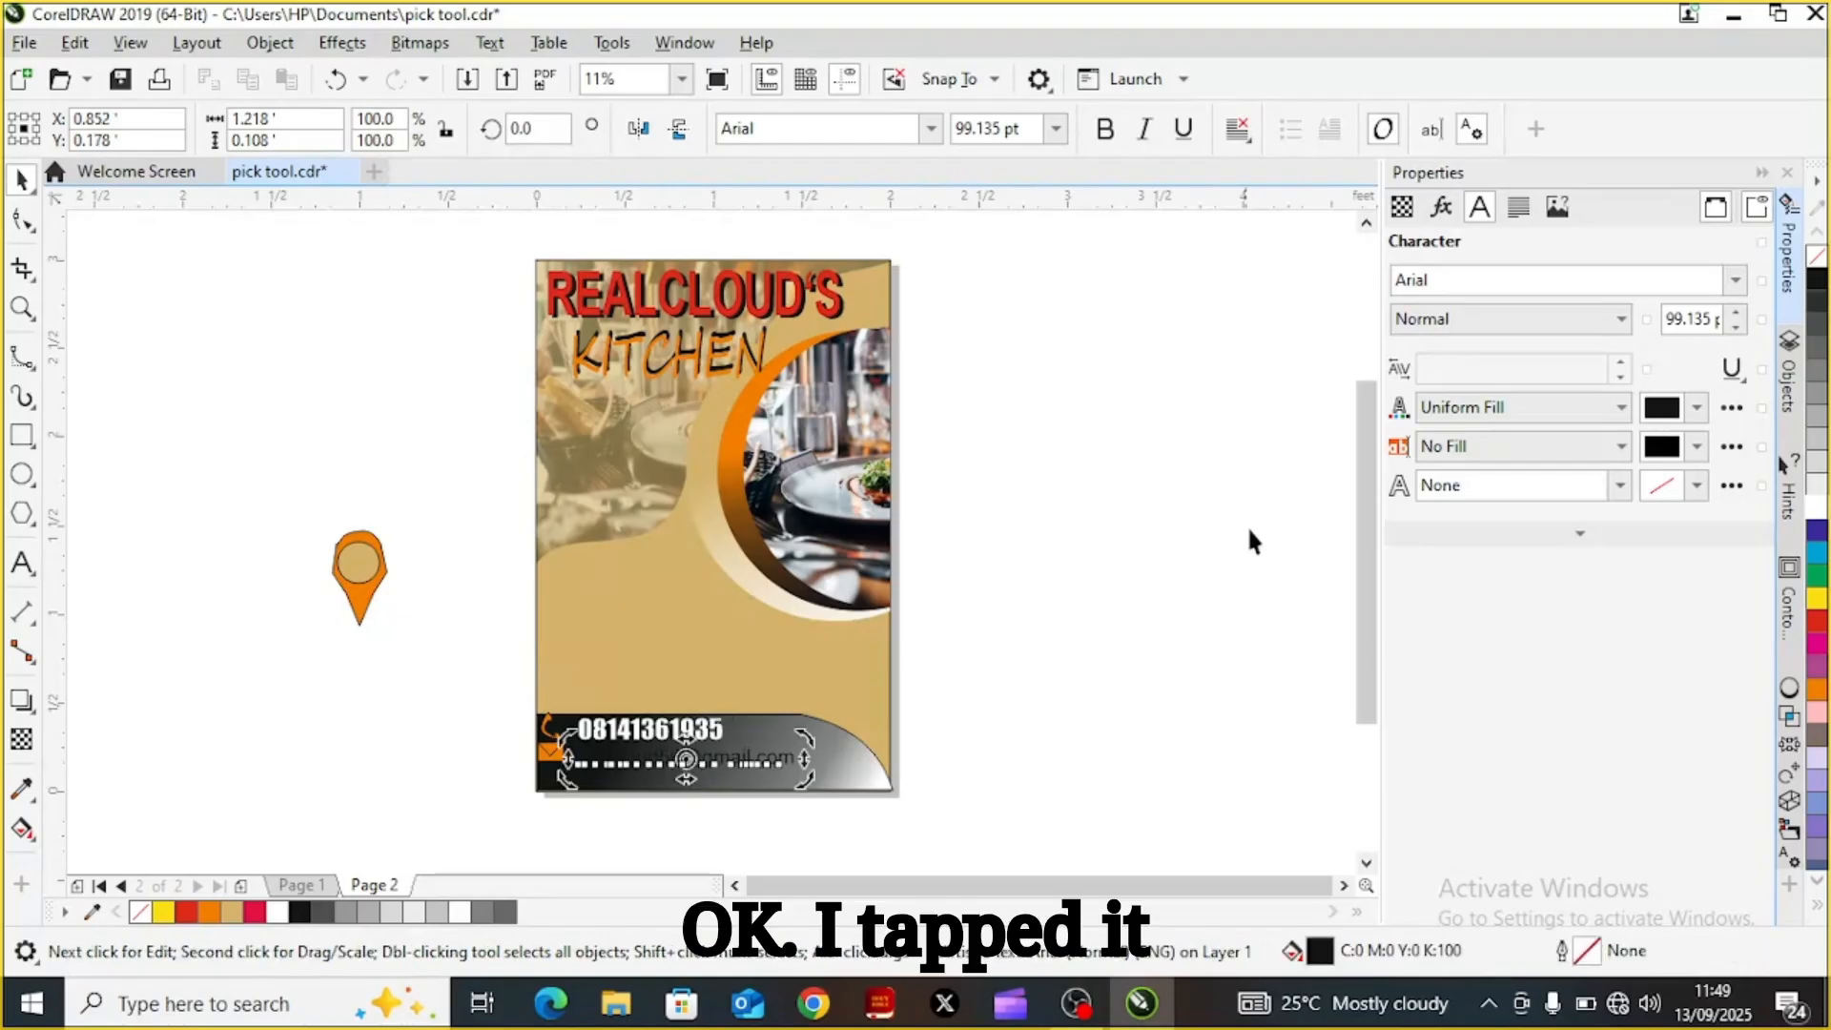
left_click(1819, 515)
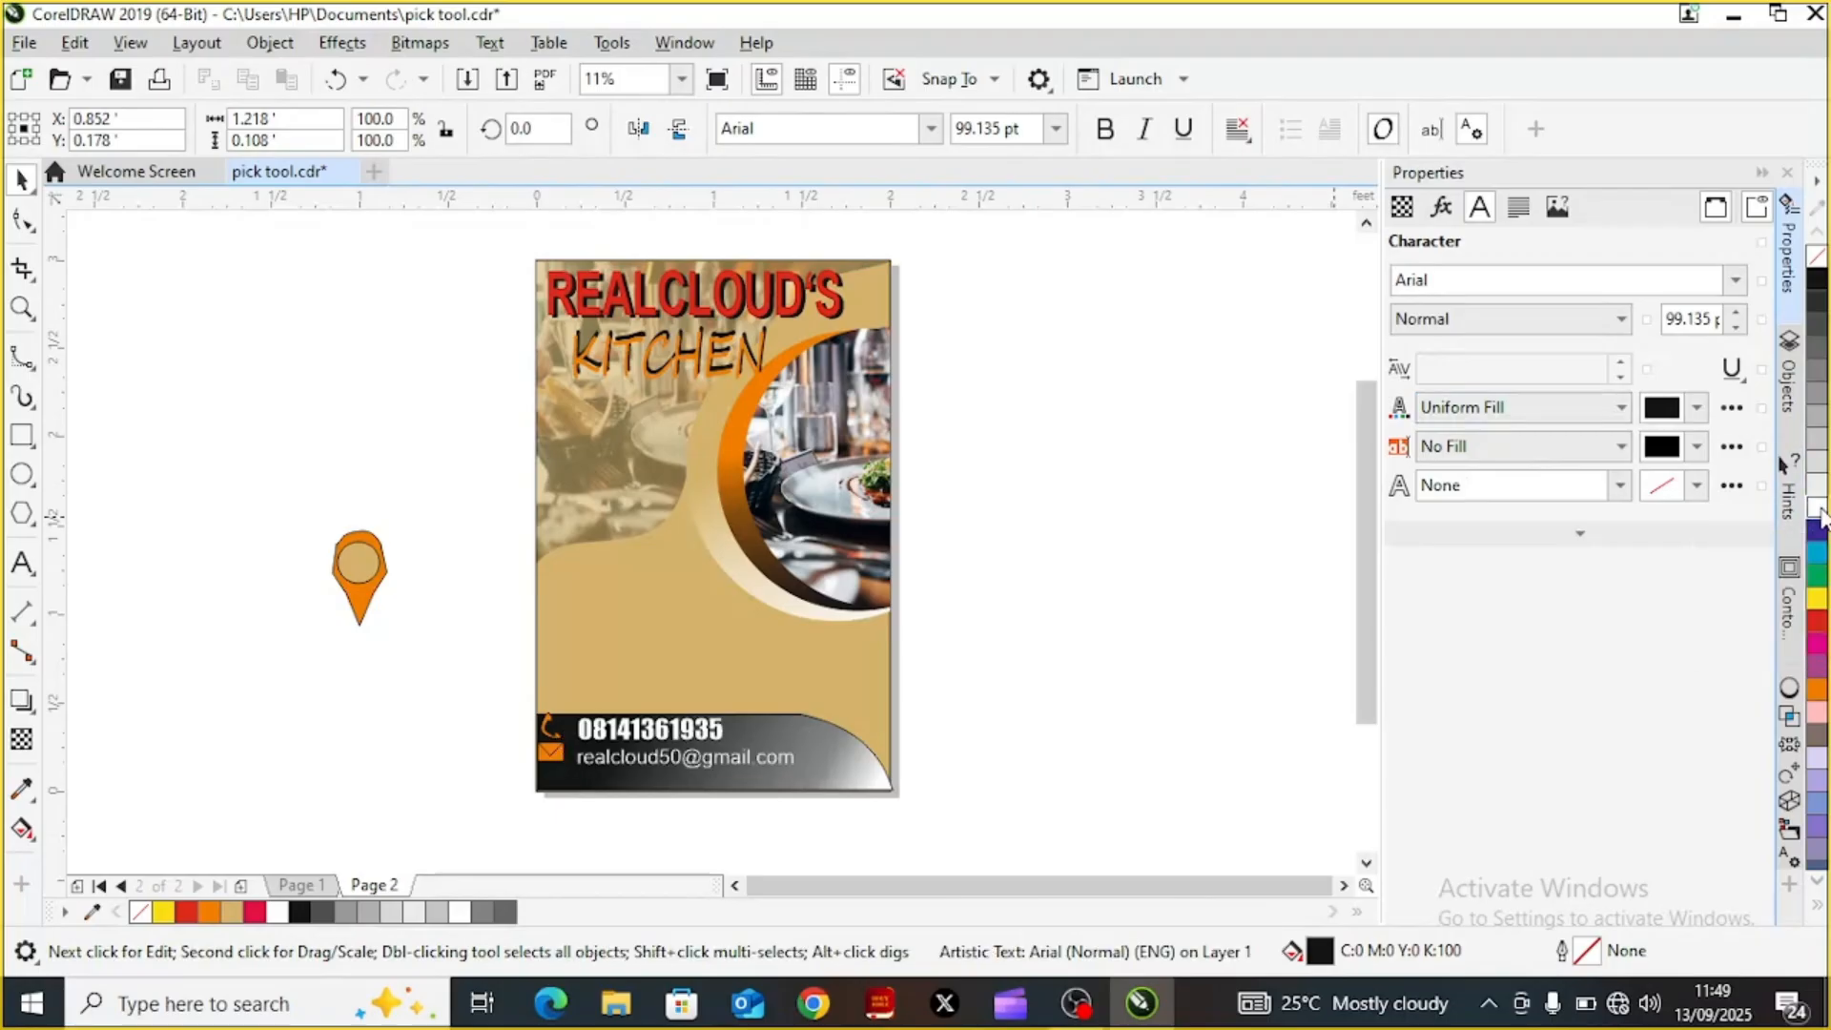
left_click(1106, 132)
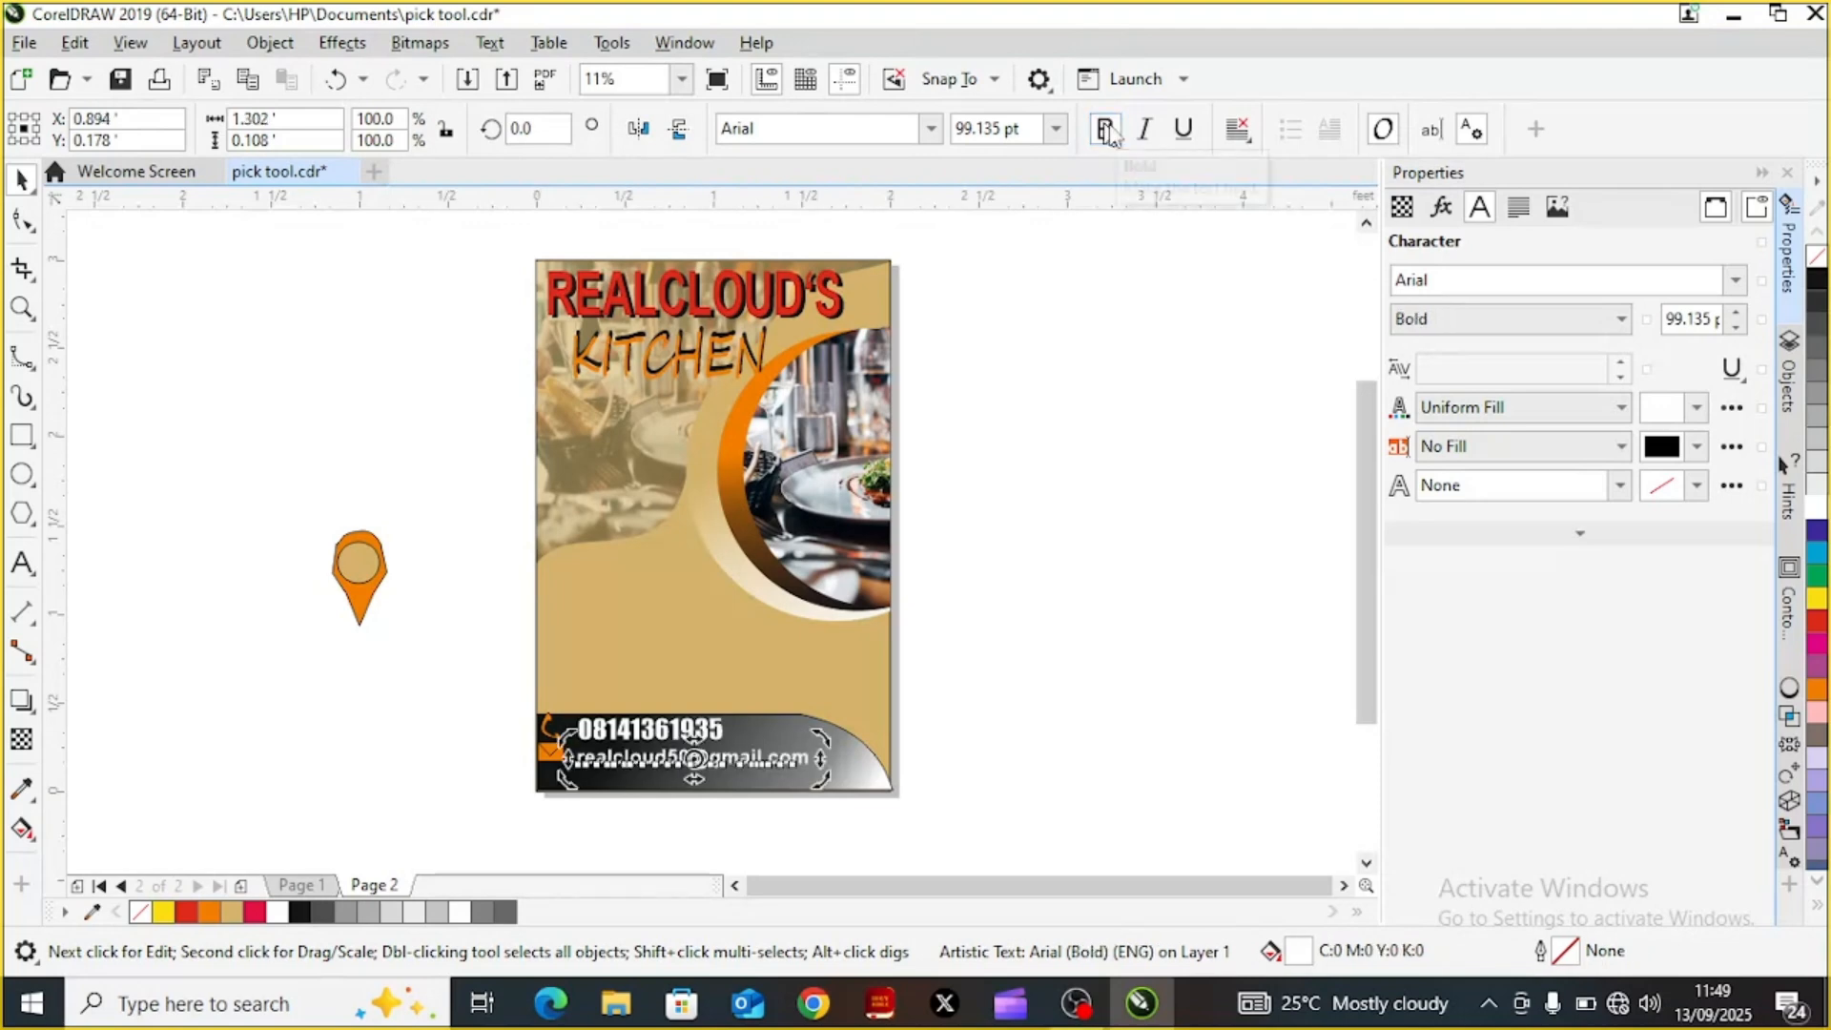
left_click(1063, 336)
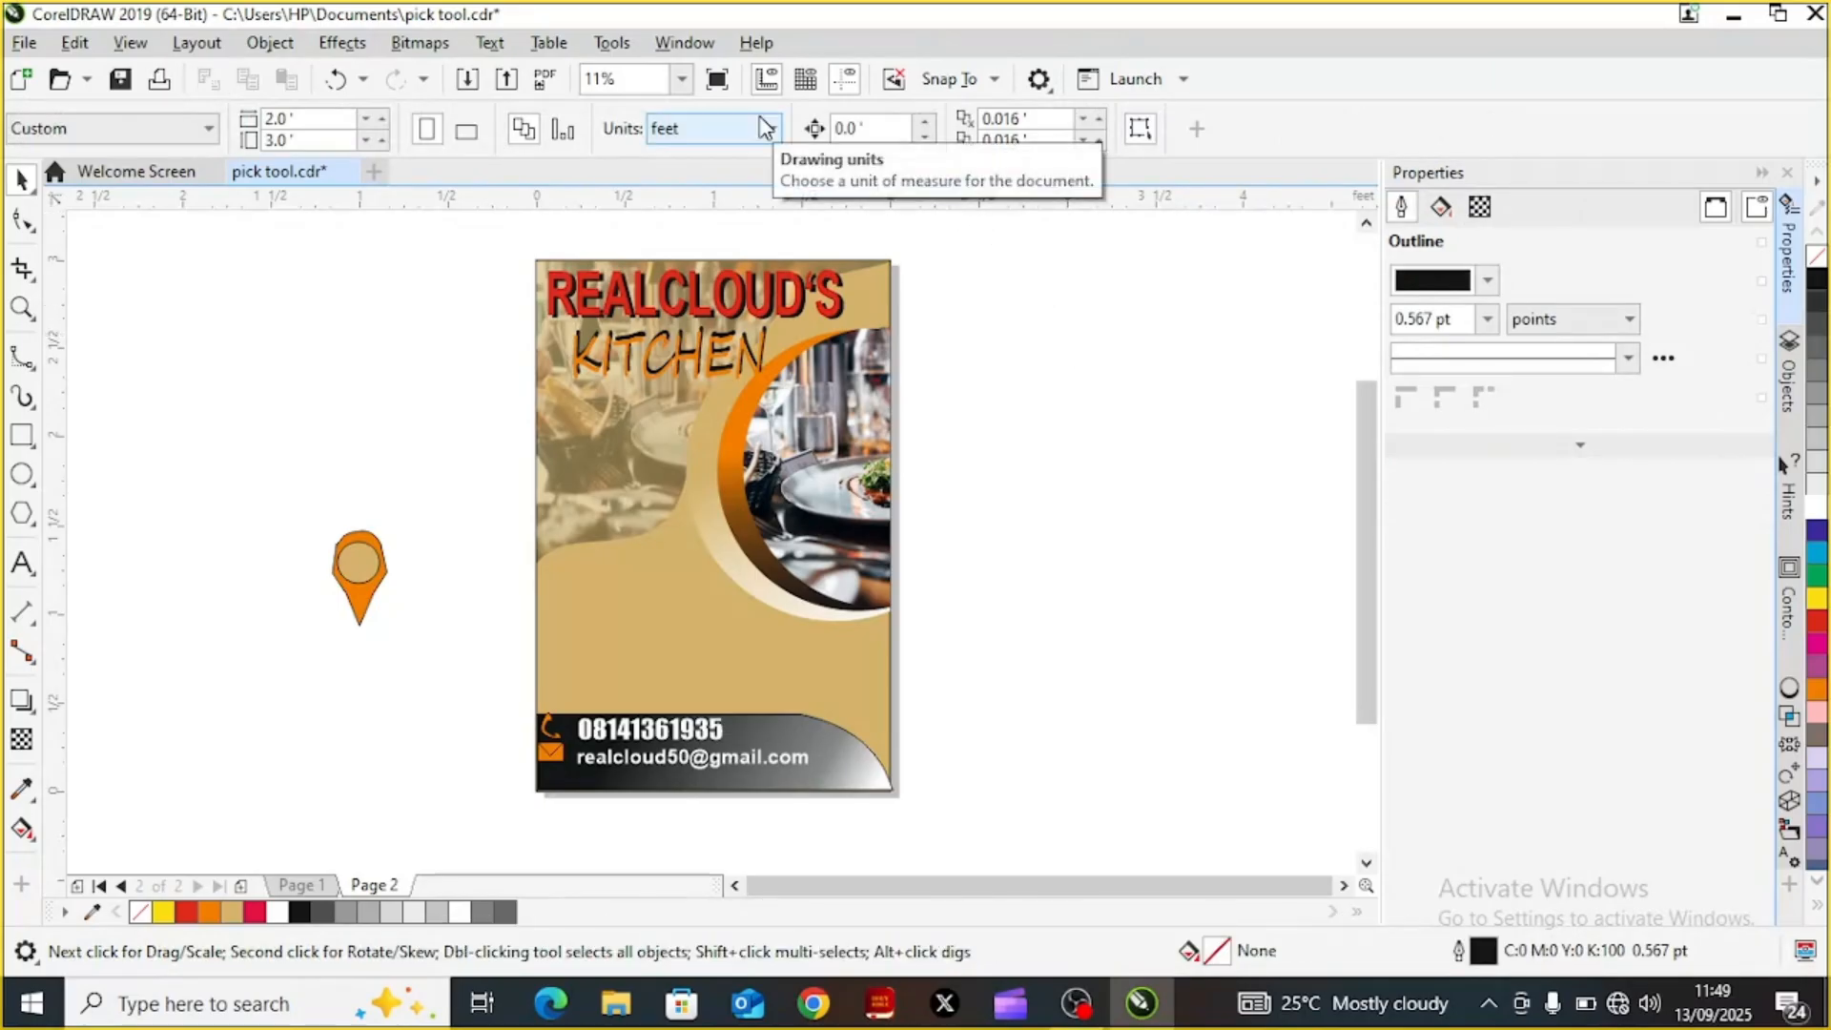
Shift the e-mail text slightly upward so it sits level with the envelope icon
left_click(660, 774)
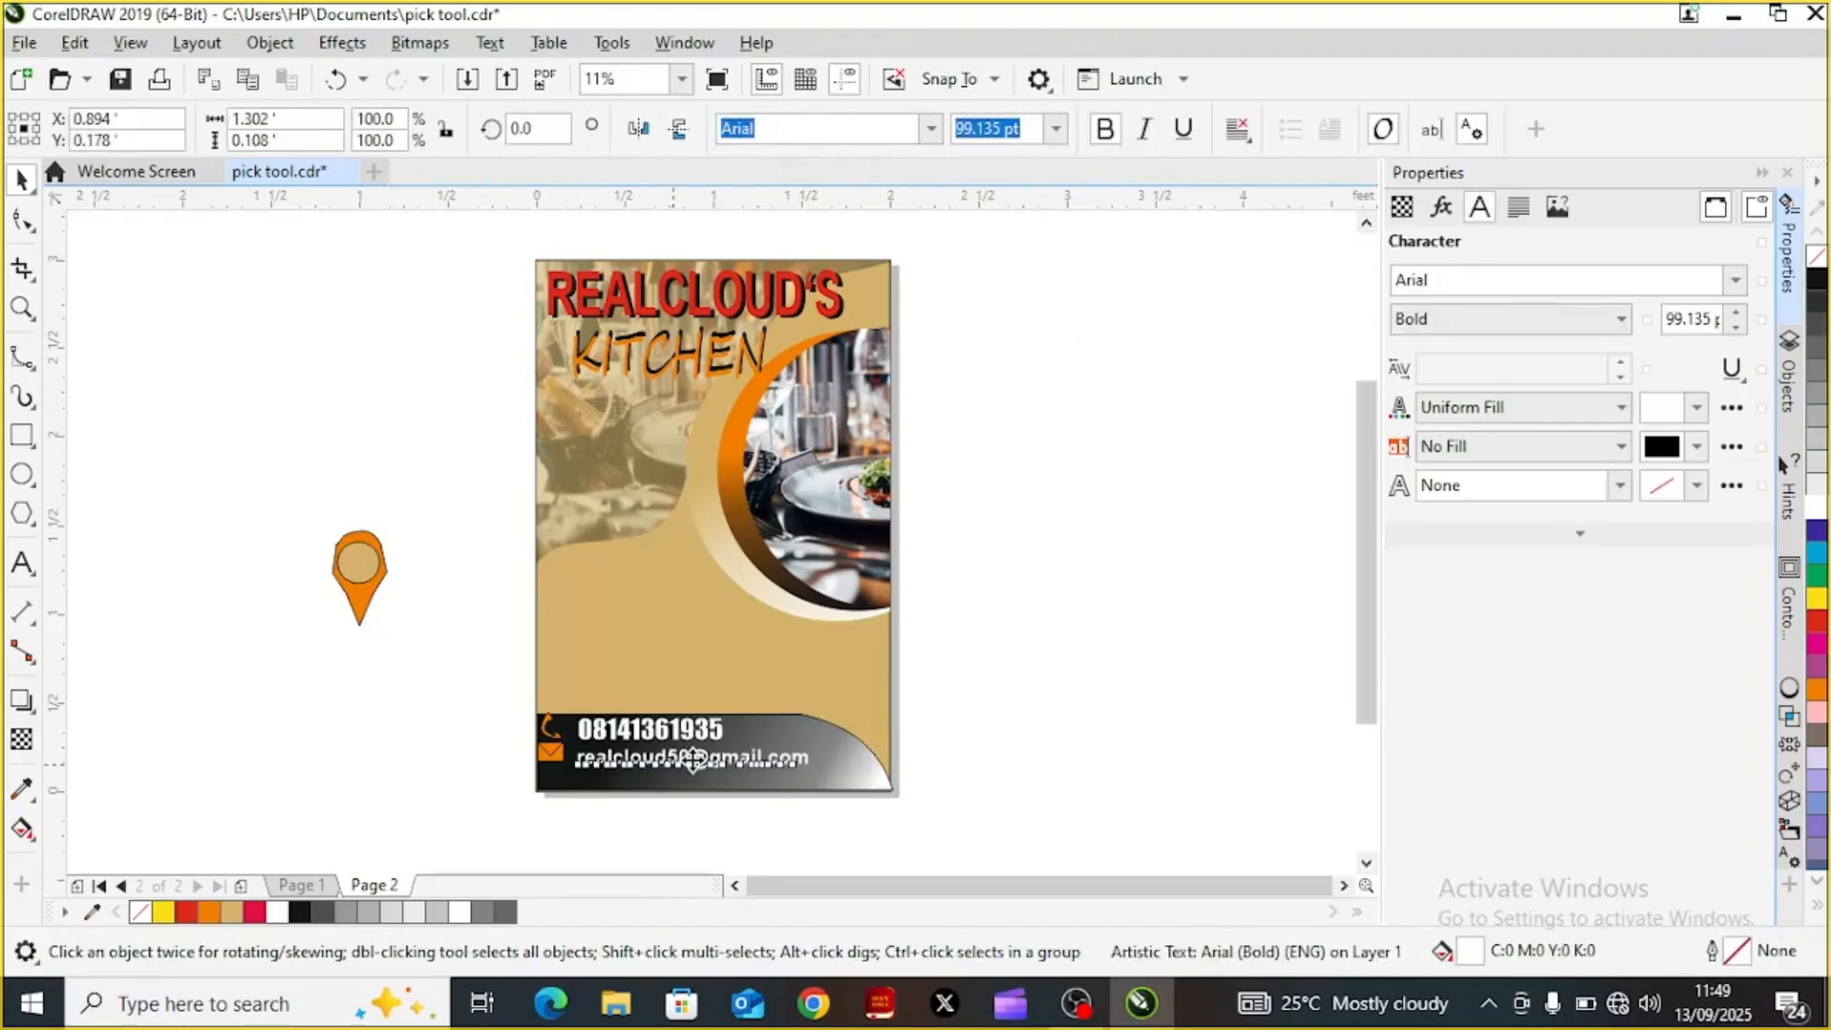
left_click_drag(692, 758, 697, 751)
left_click(319, 651)
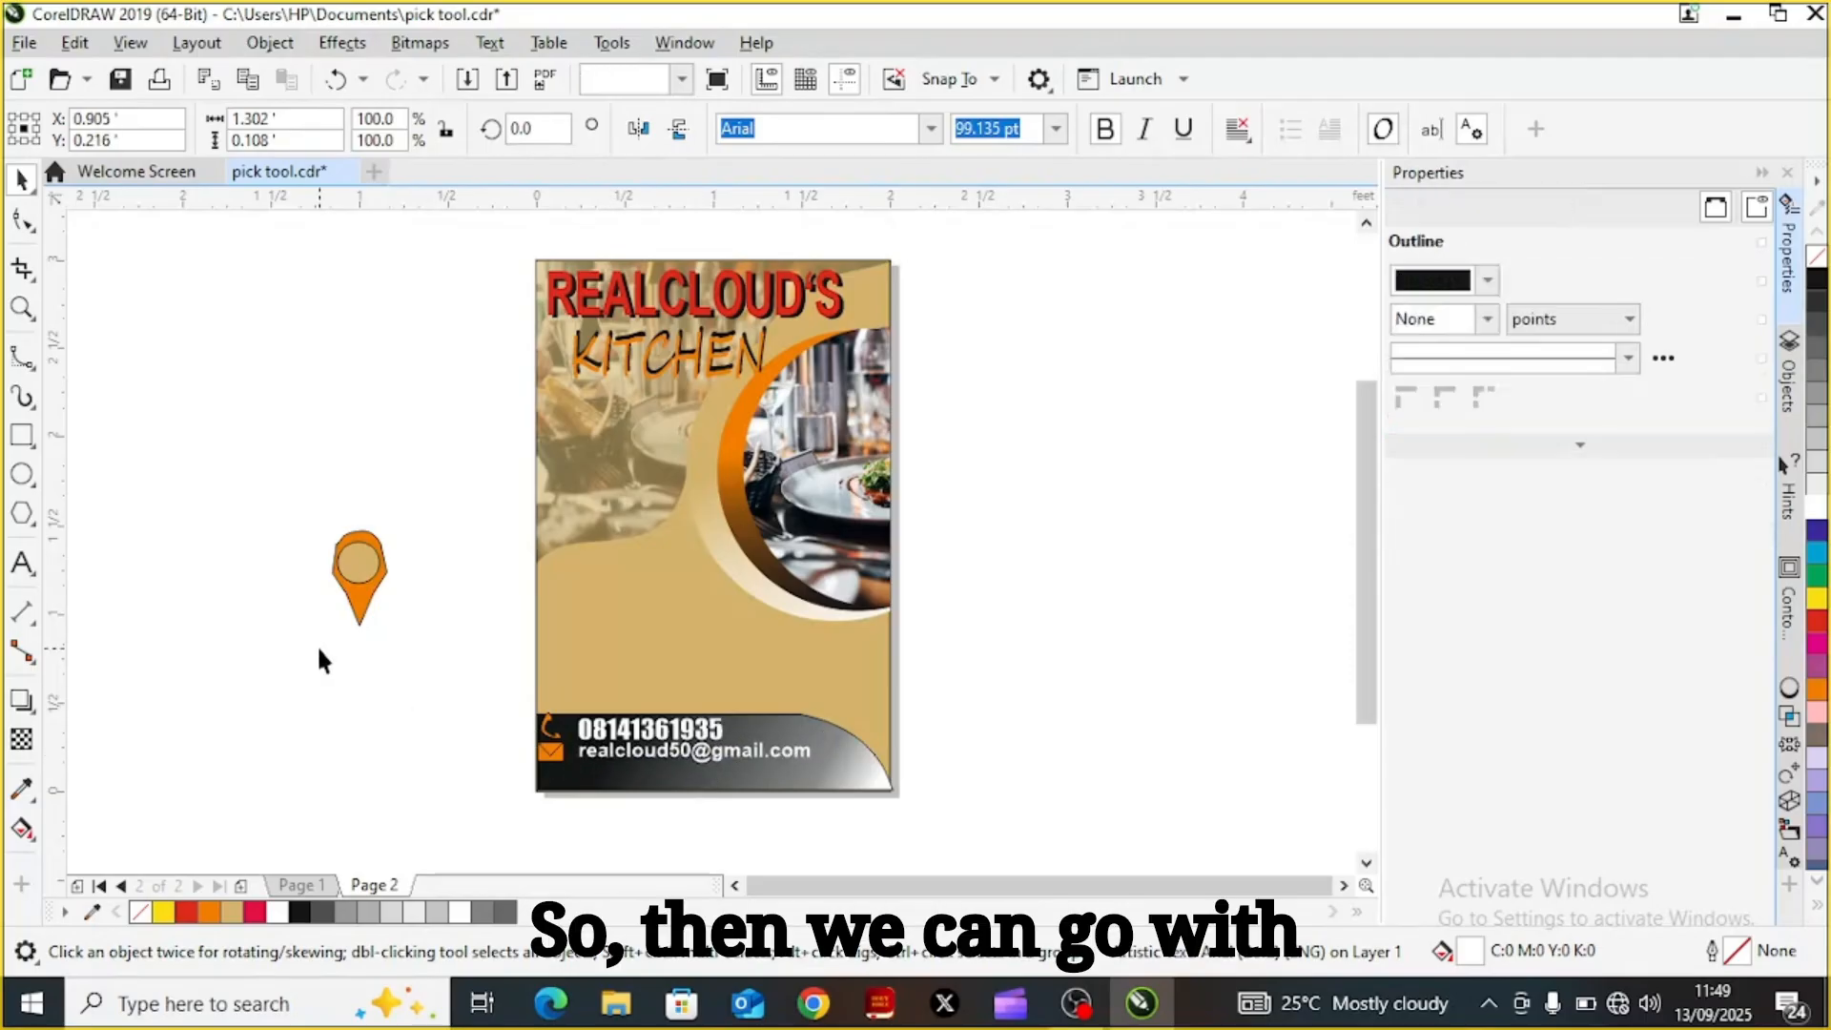
Shrink the location pin to about 0.079' by 0.138' and place it in front of the bottom shape below the envelope icon
left_click(364, 560)
left_click_drag(395, 632, 551, 783)
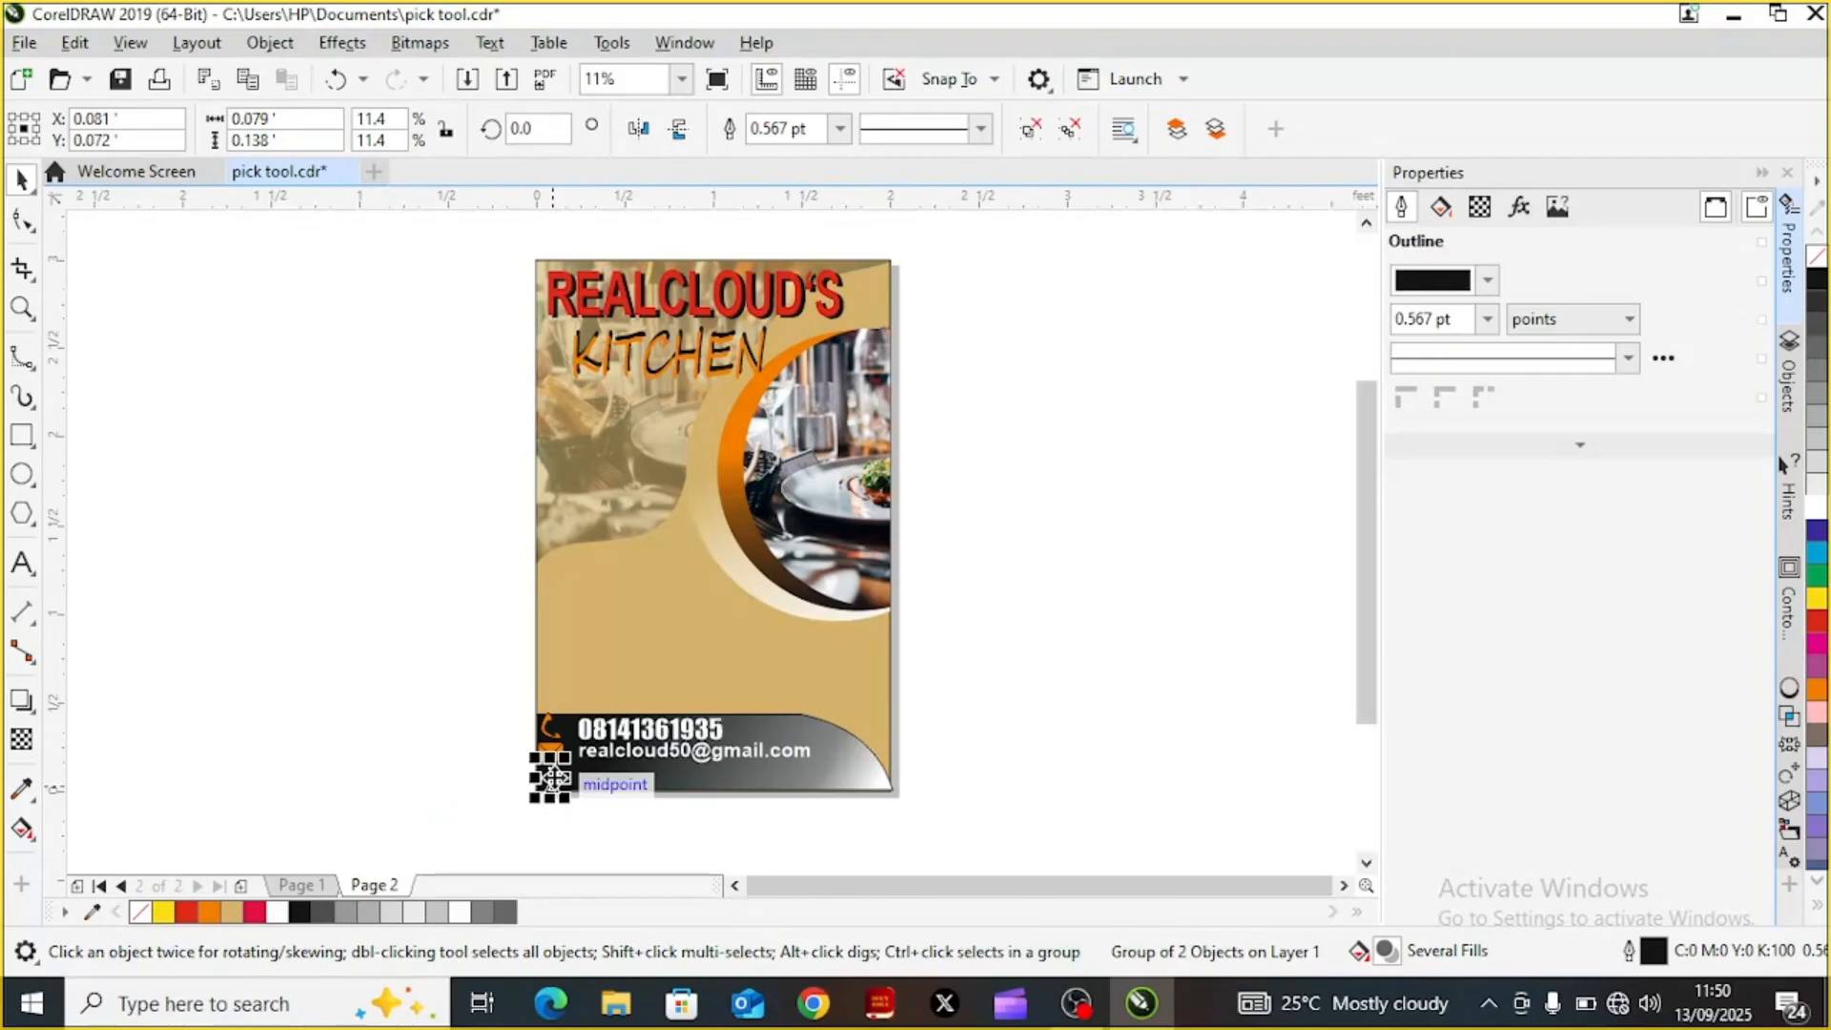
key("shift+Page_Up")
left_click(413, 725)
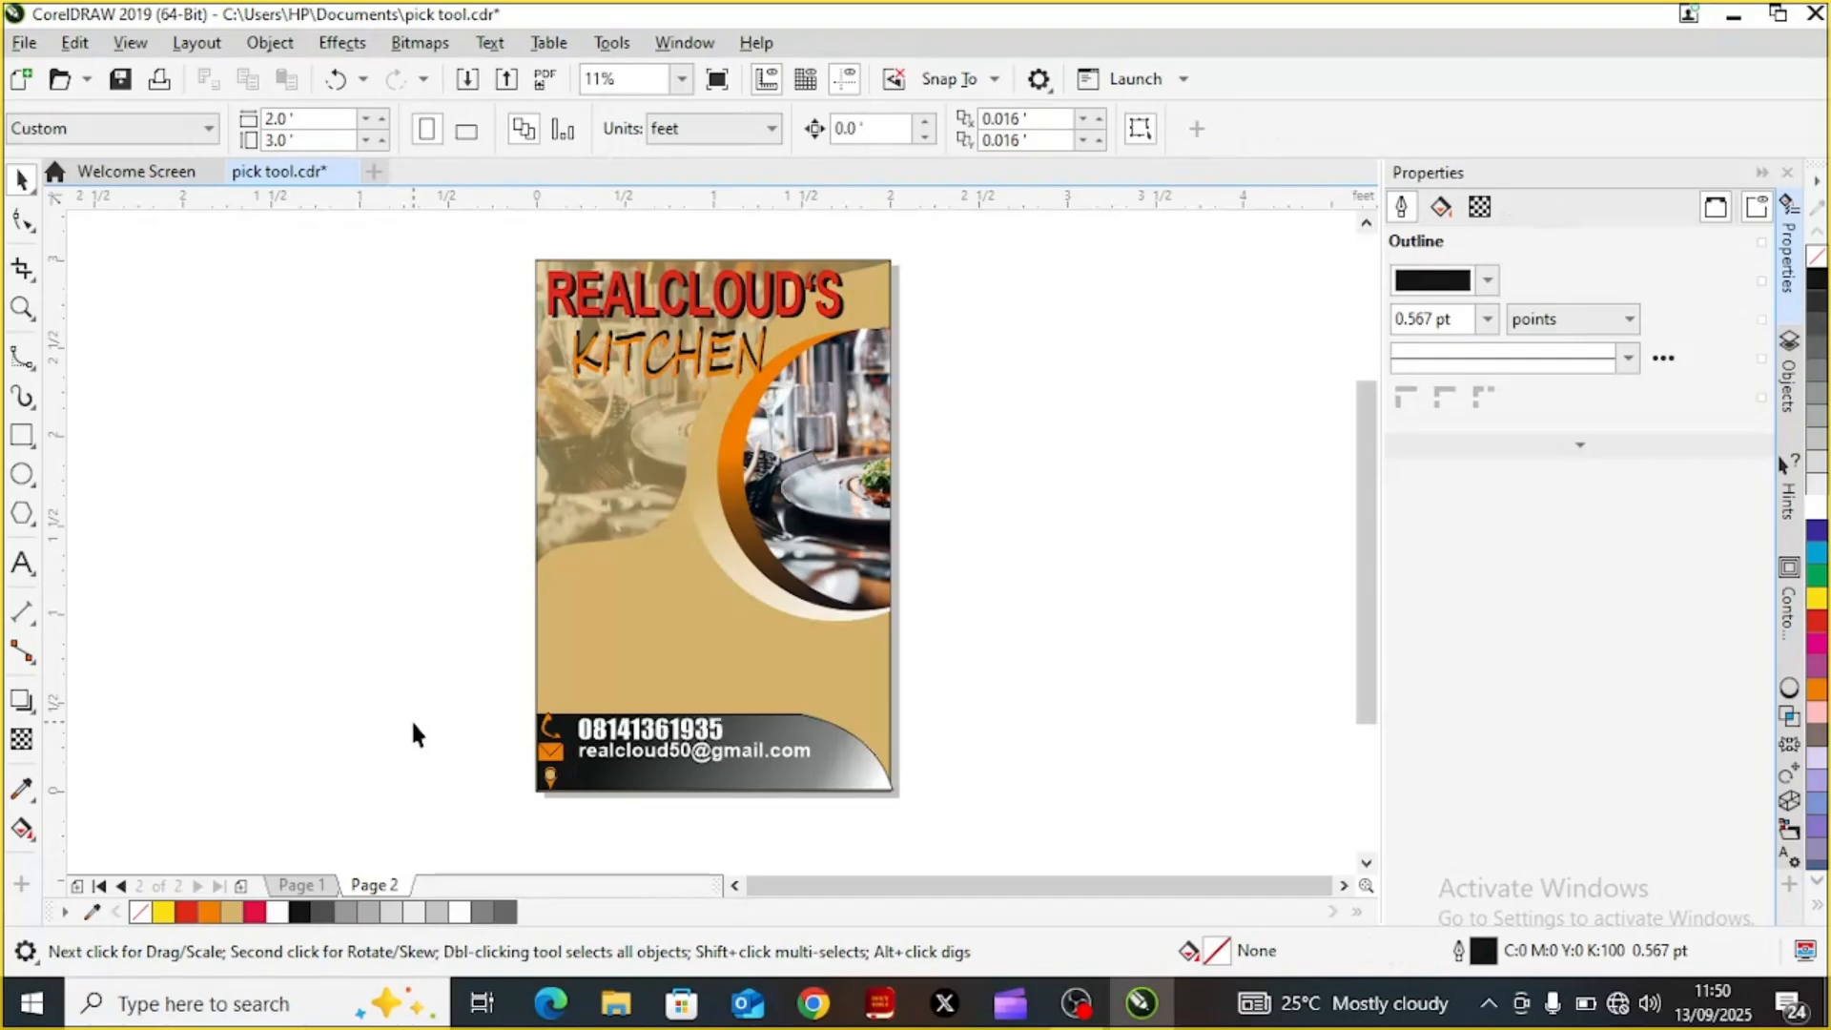
Widen the location pin on the bottom shape to about 0.159', keeping its height
left_click(553, 783)
left_click_drag(569, 778, 584, 781)
left_click(346, 730)
Reposition the widened location pin slightly higher beneath the envelope icon, centred at about X 0.113', Y 0.093'
left_click(555, 776)
left_click_drag(557, 777, 555, 778)
left_click_drag(555, 783, 554, 775)
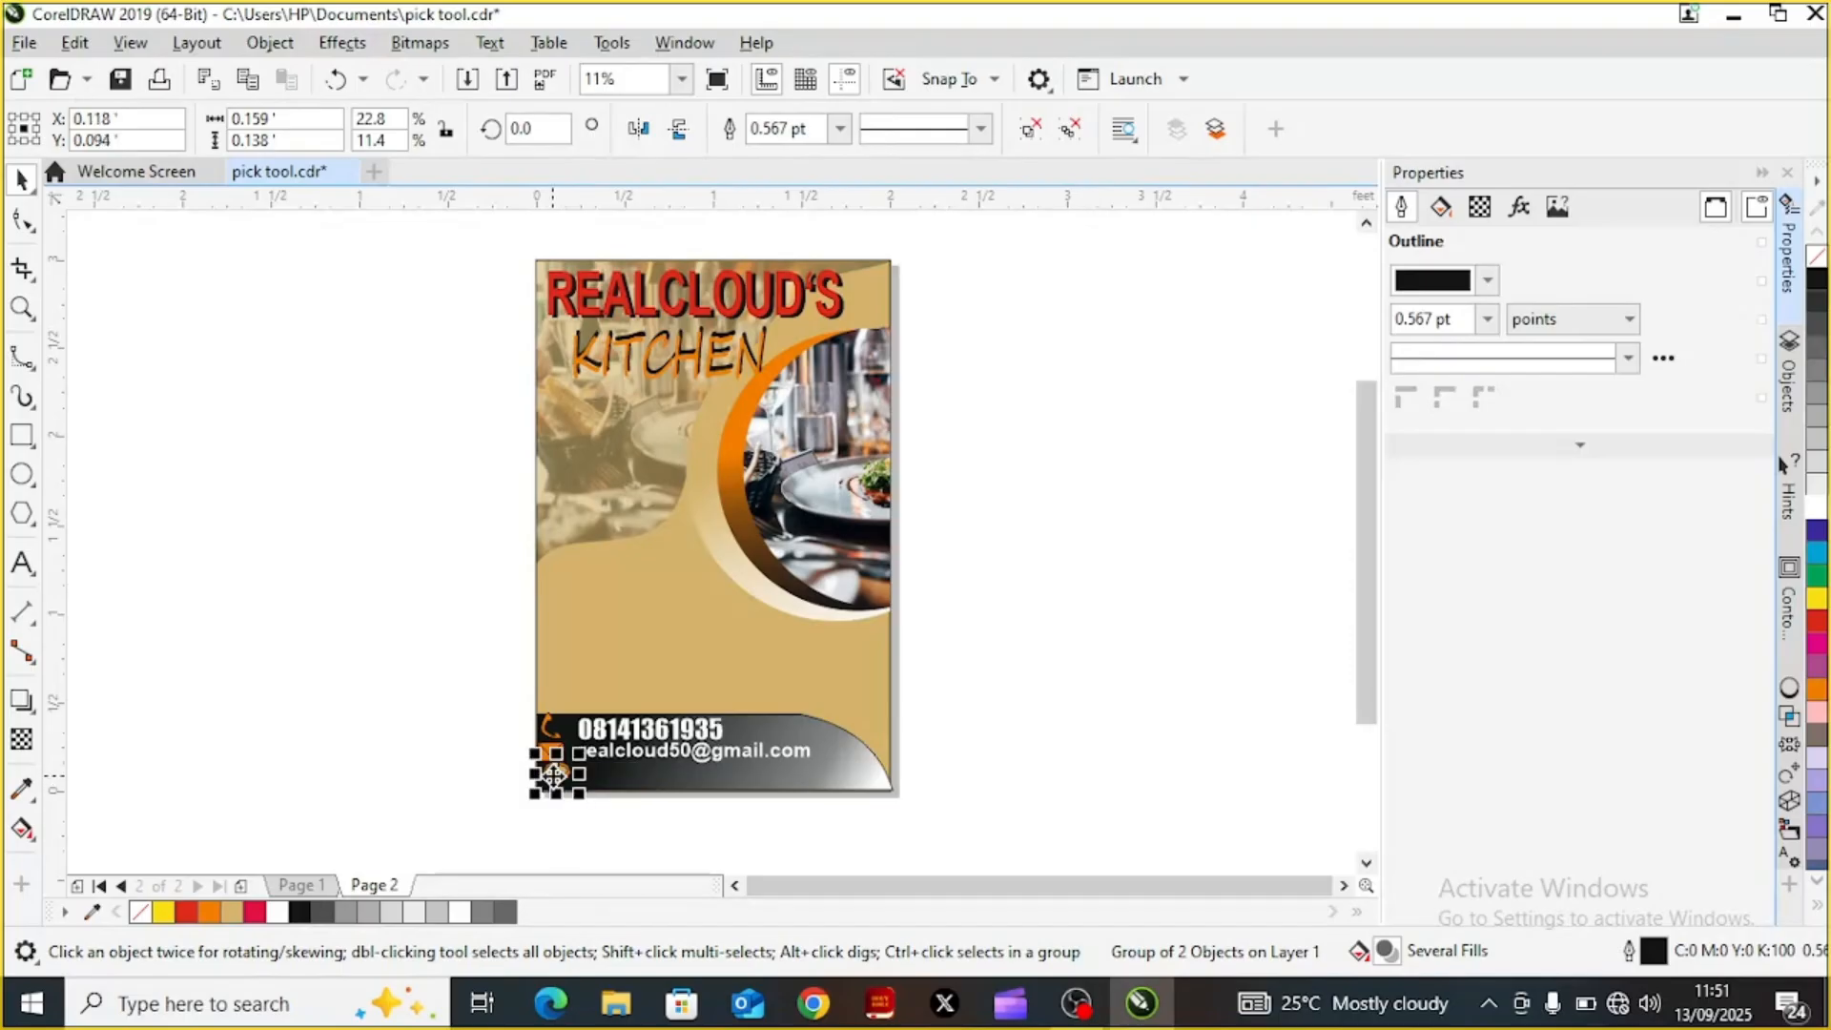
left_click_drag(553, 776, 553, 776)
key("Left")
key("Left")
key("Left")
key("Down")
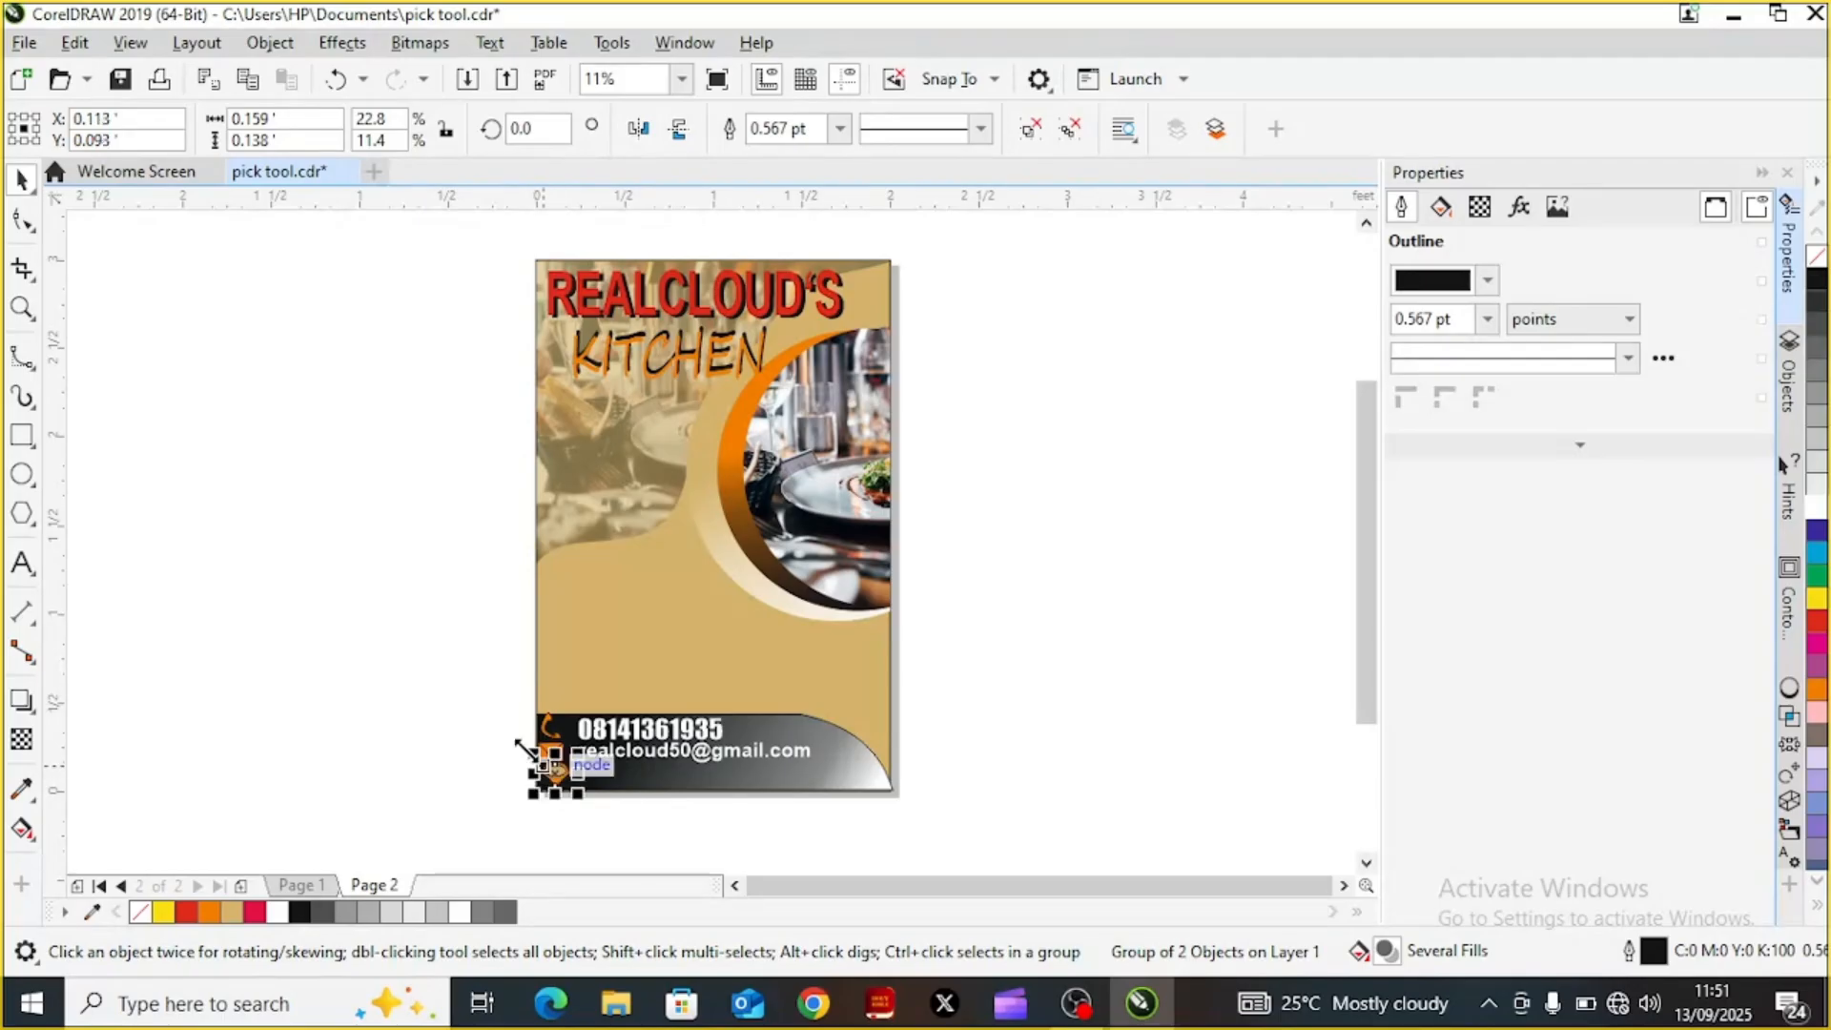
left_click(476, 735)
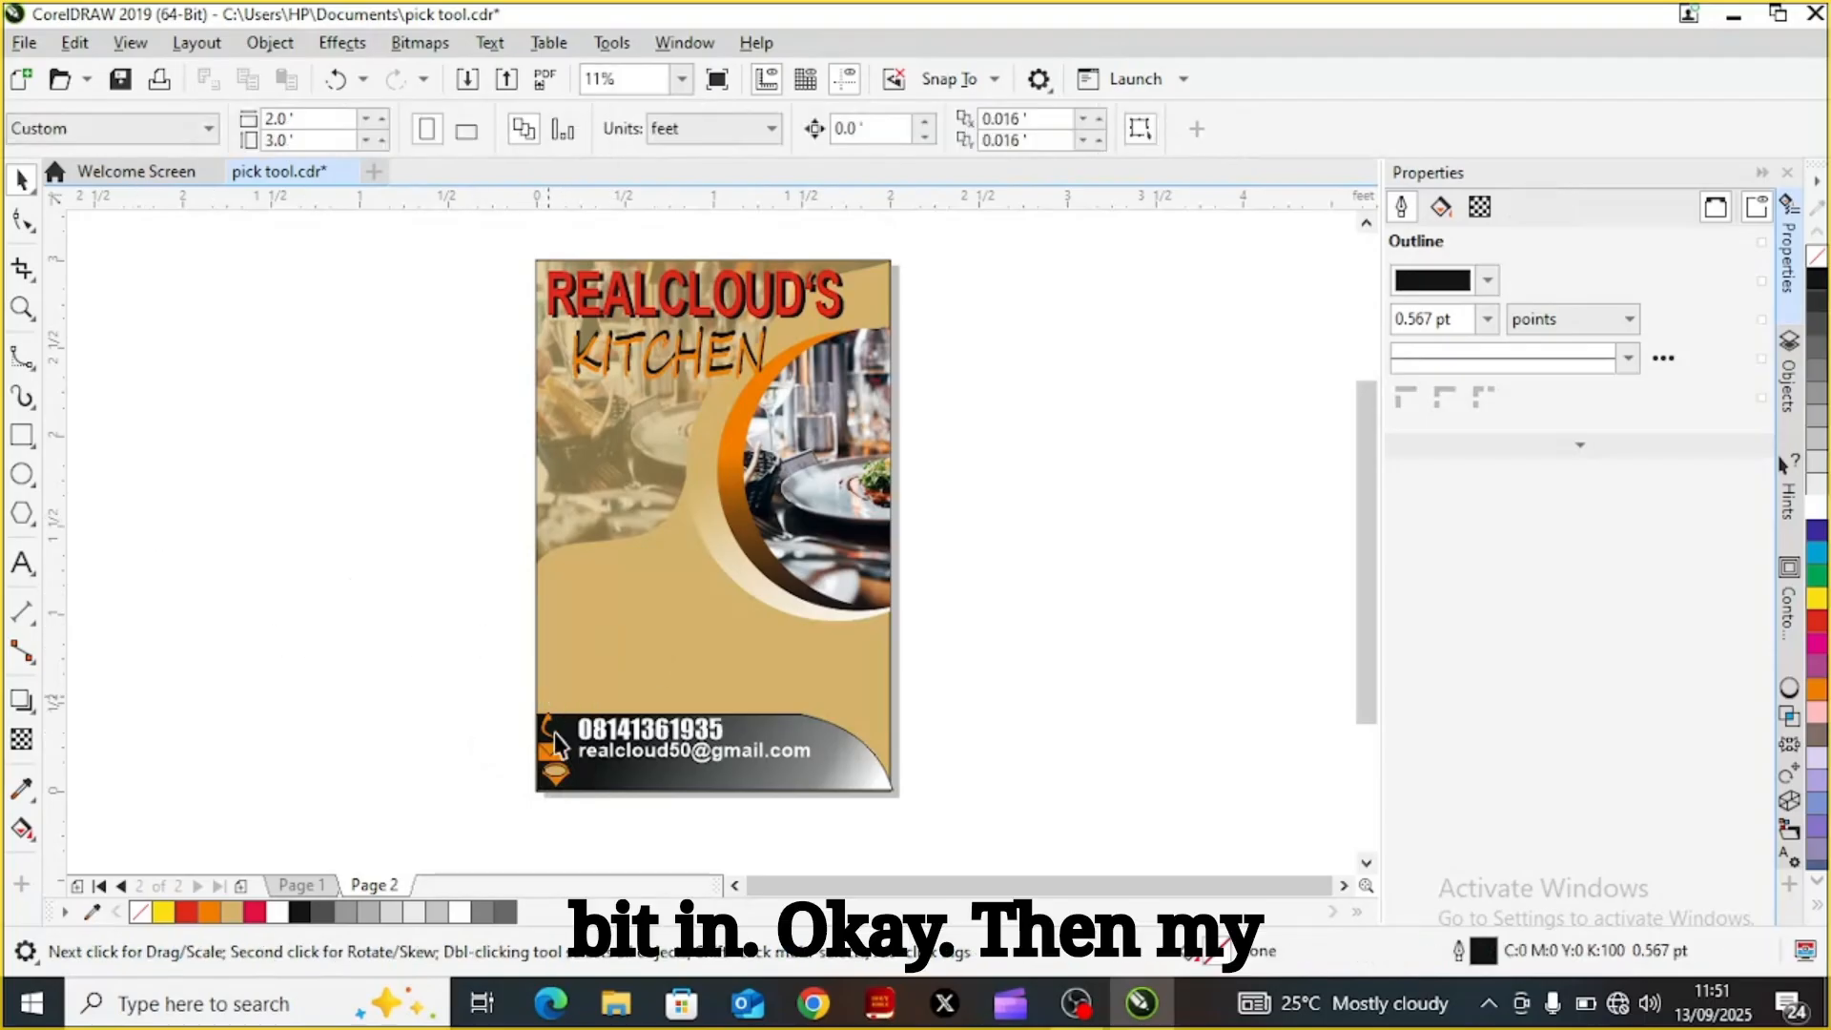
Nudge the location pin left to about X 0.09' so it lines up under the envelope and phone icons
left_click(557, 780)
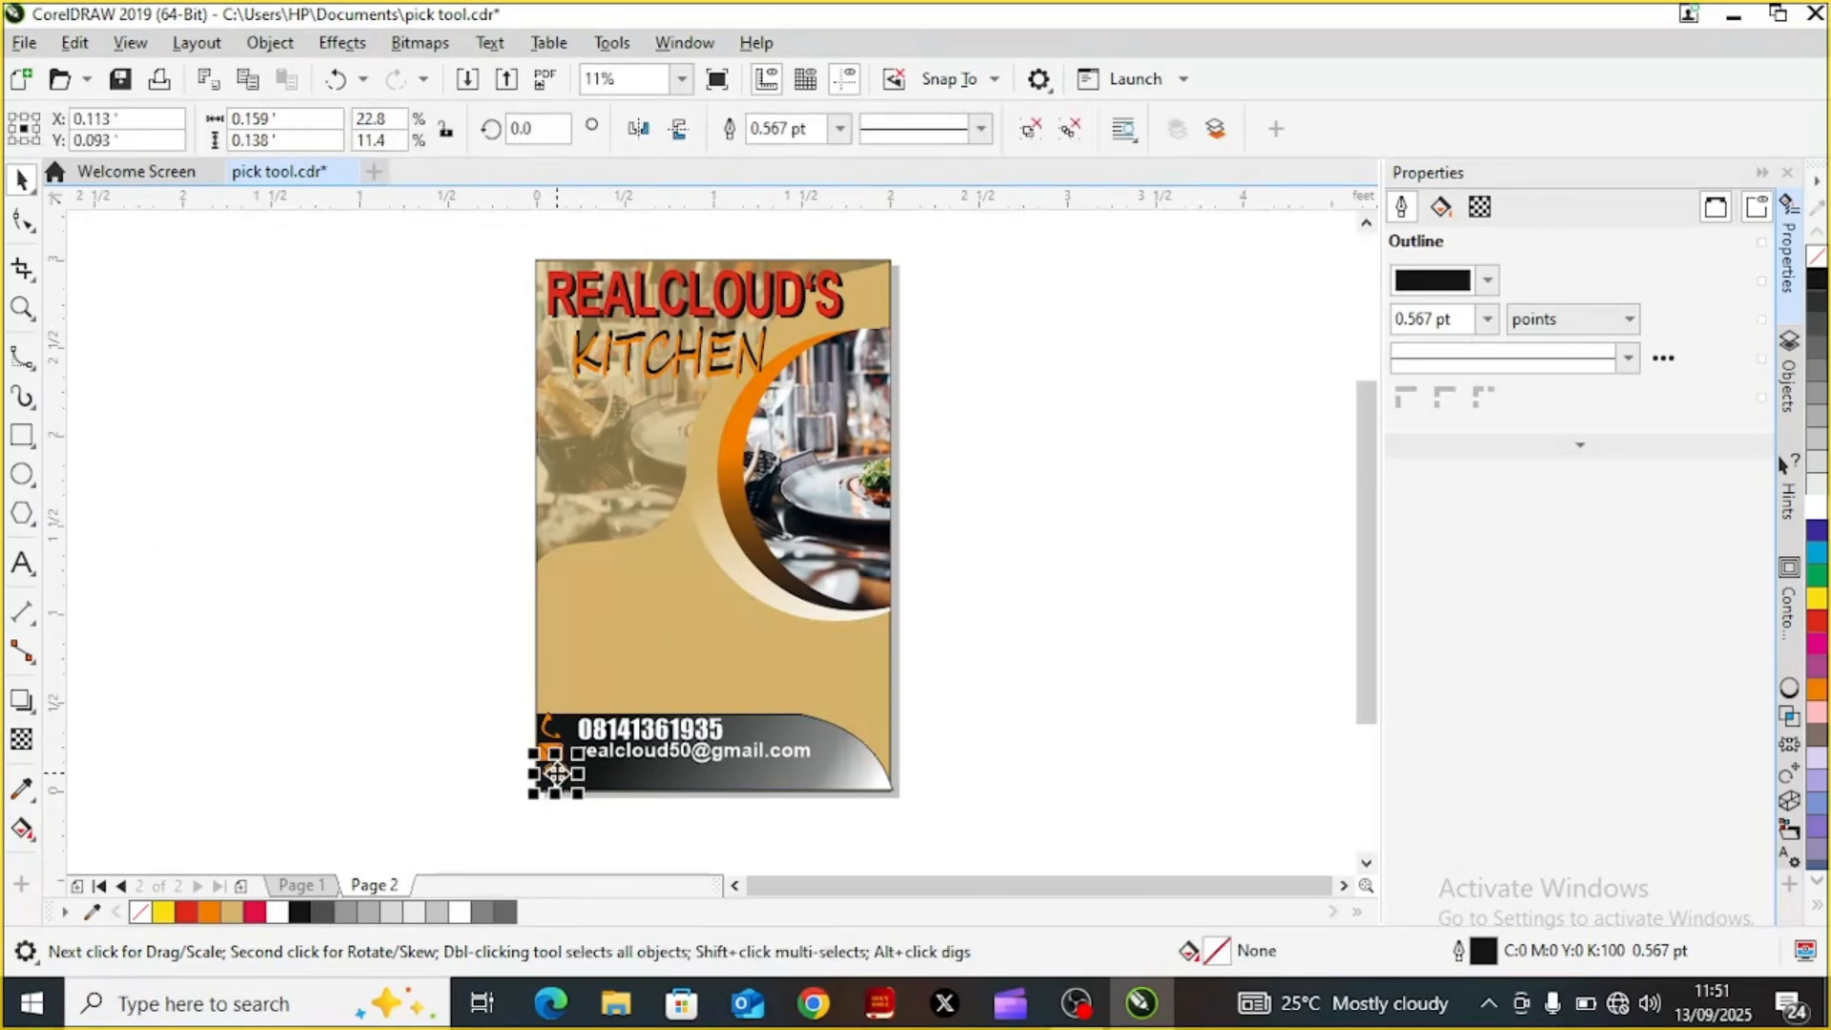
key("Left")
key("Left")
key("Left")
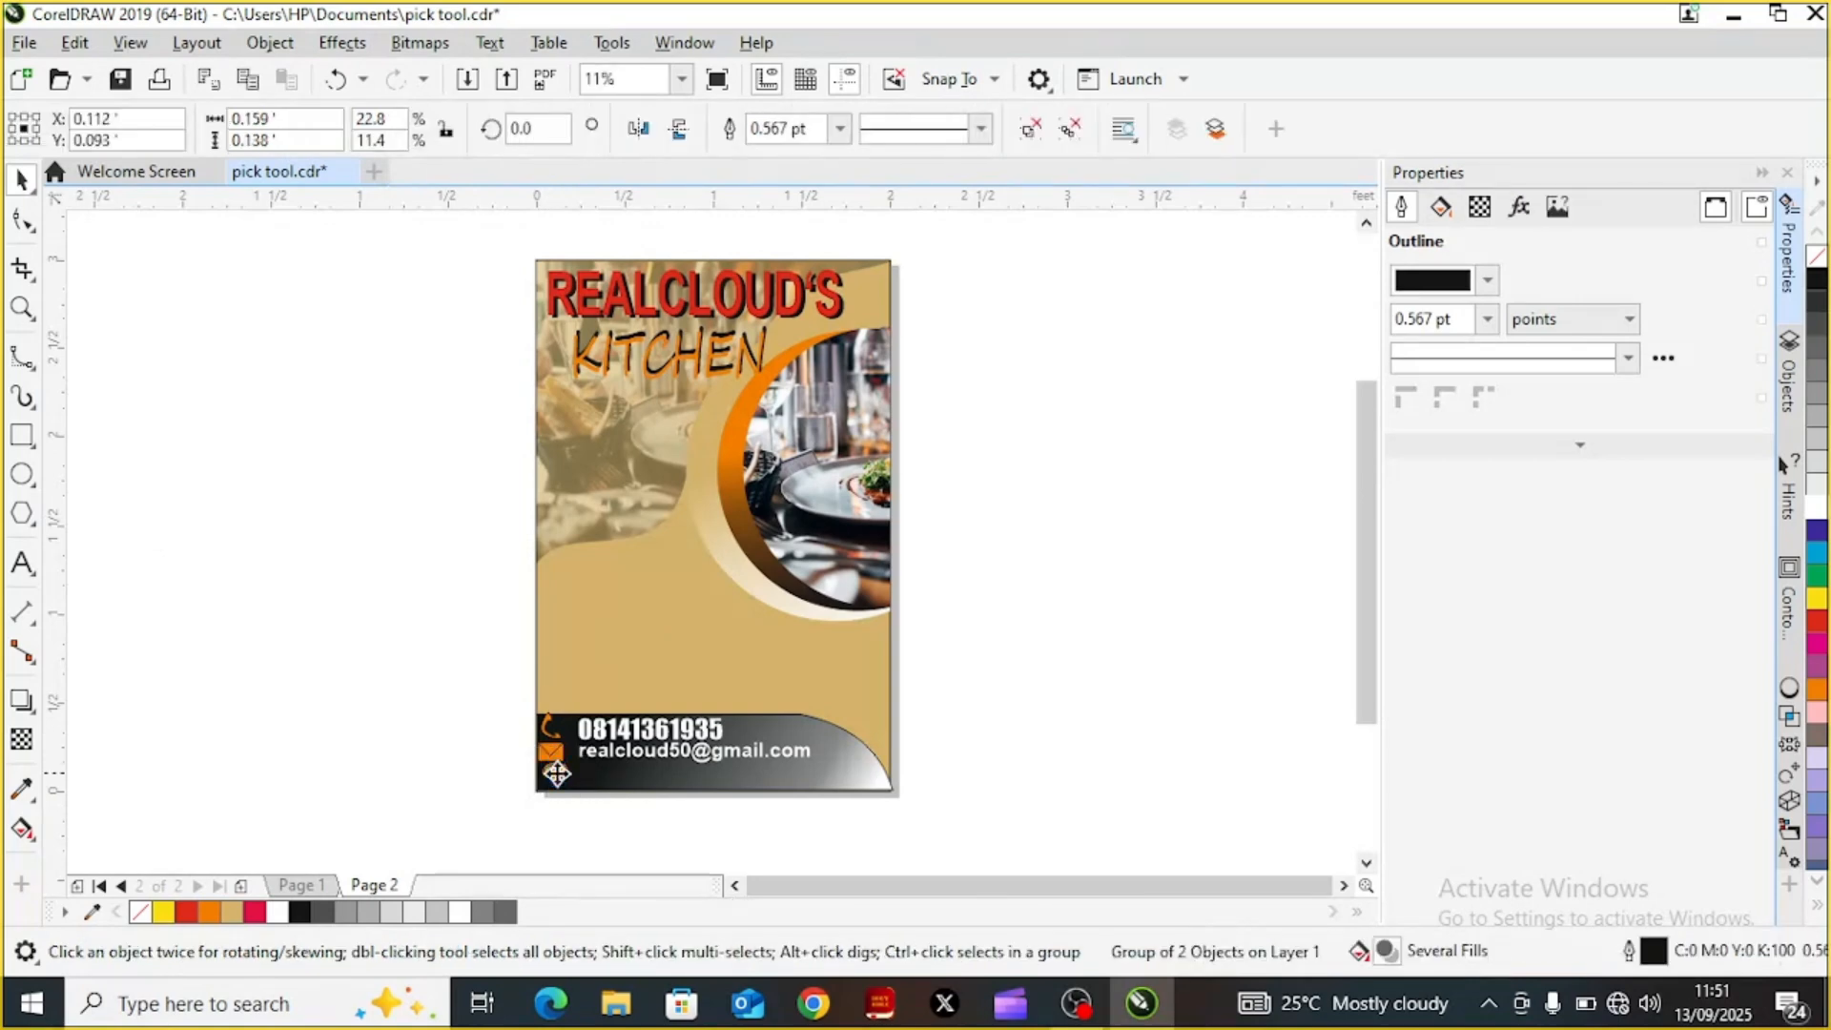
key("Left")
key("Left")
key("Left")
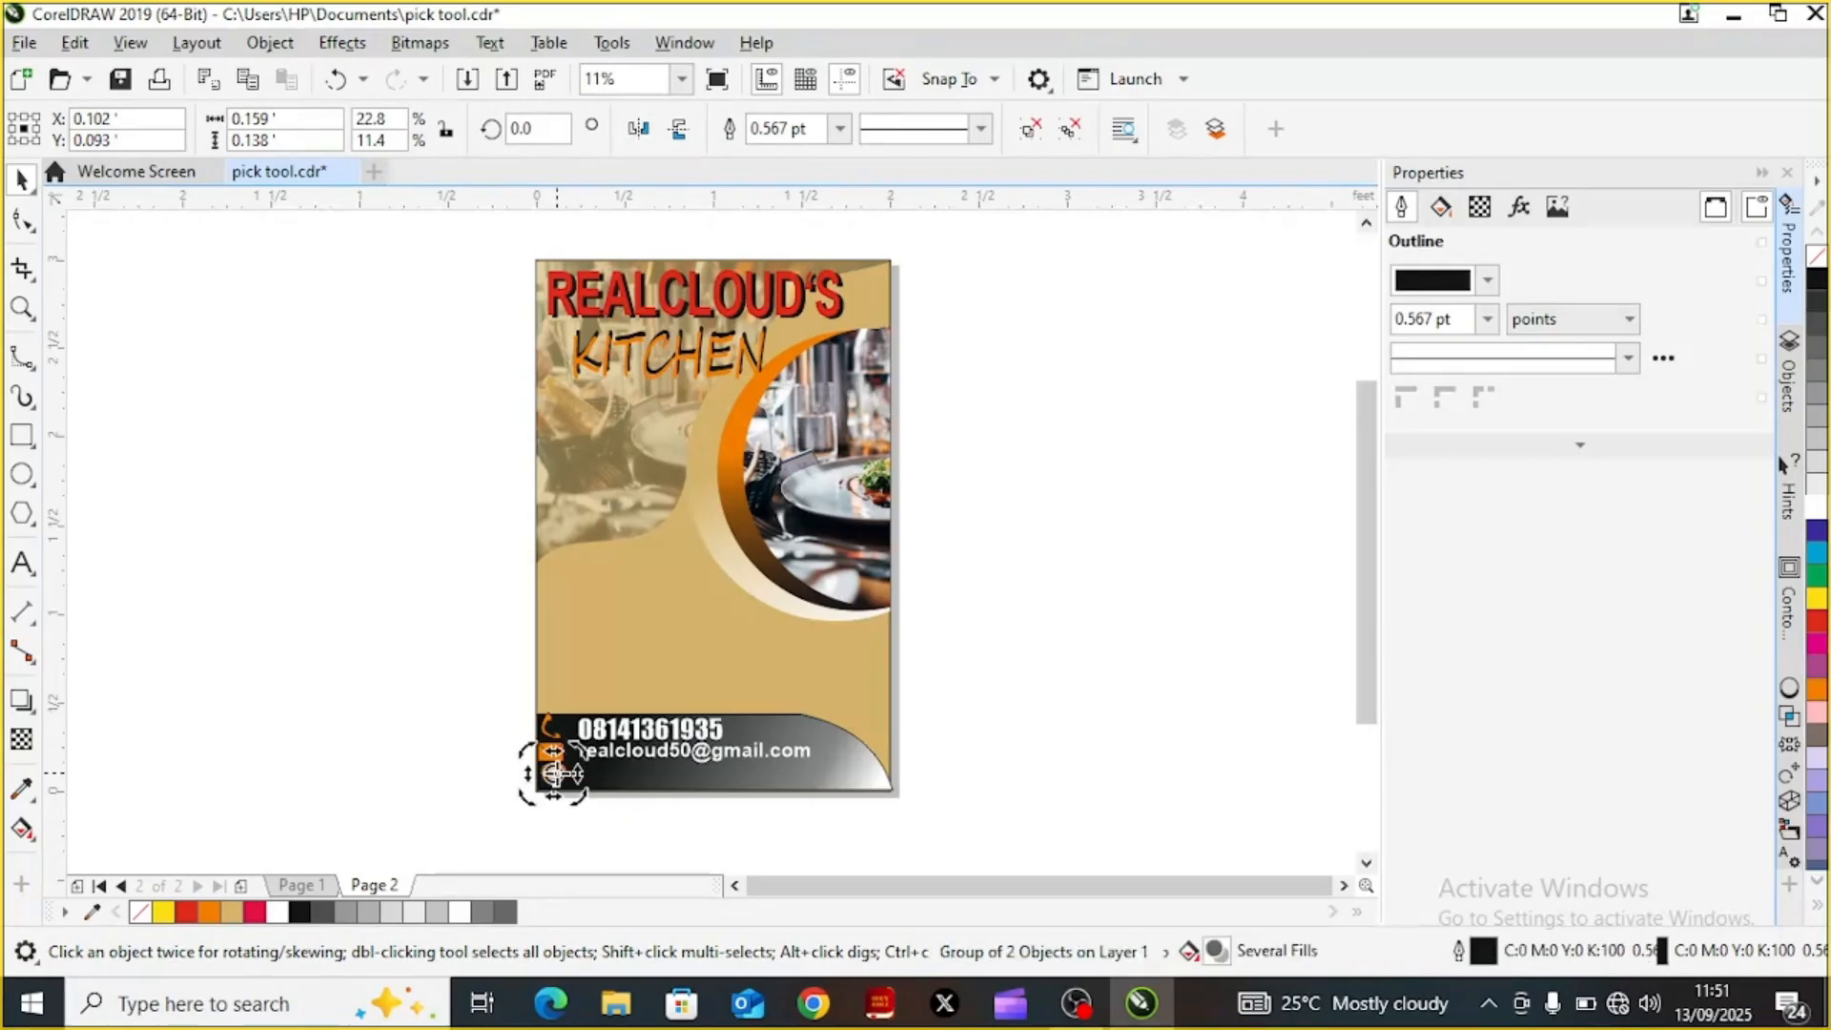
key("Left")
key("Left")
key("Left")
key("Left")
key("Left")
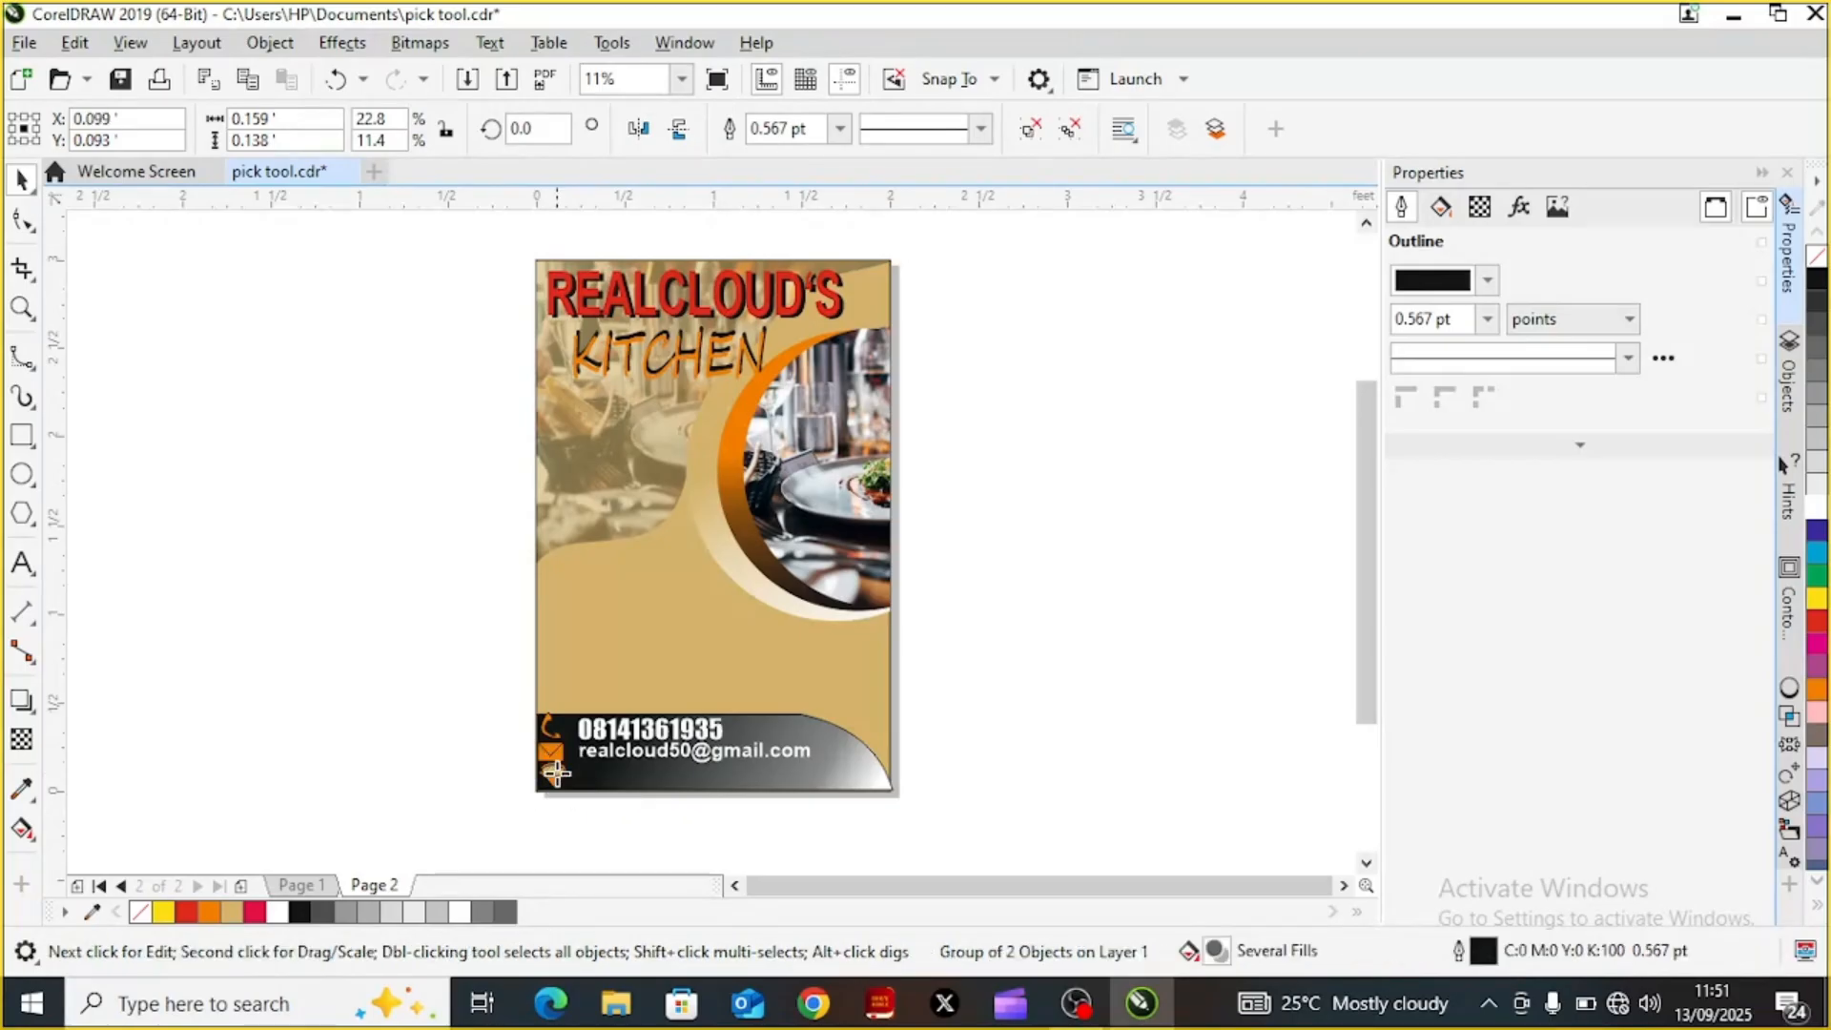
key("Left")
key("Left")
key("Left")
key("Left")
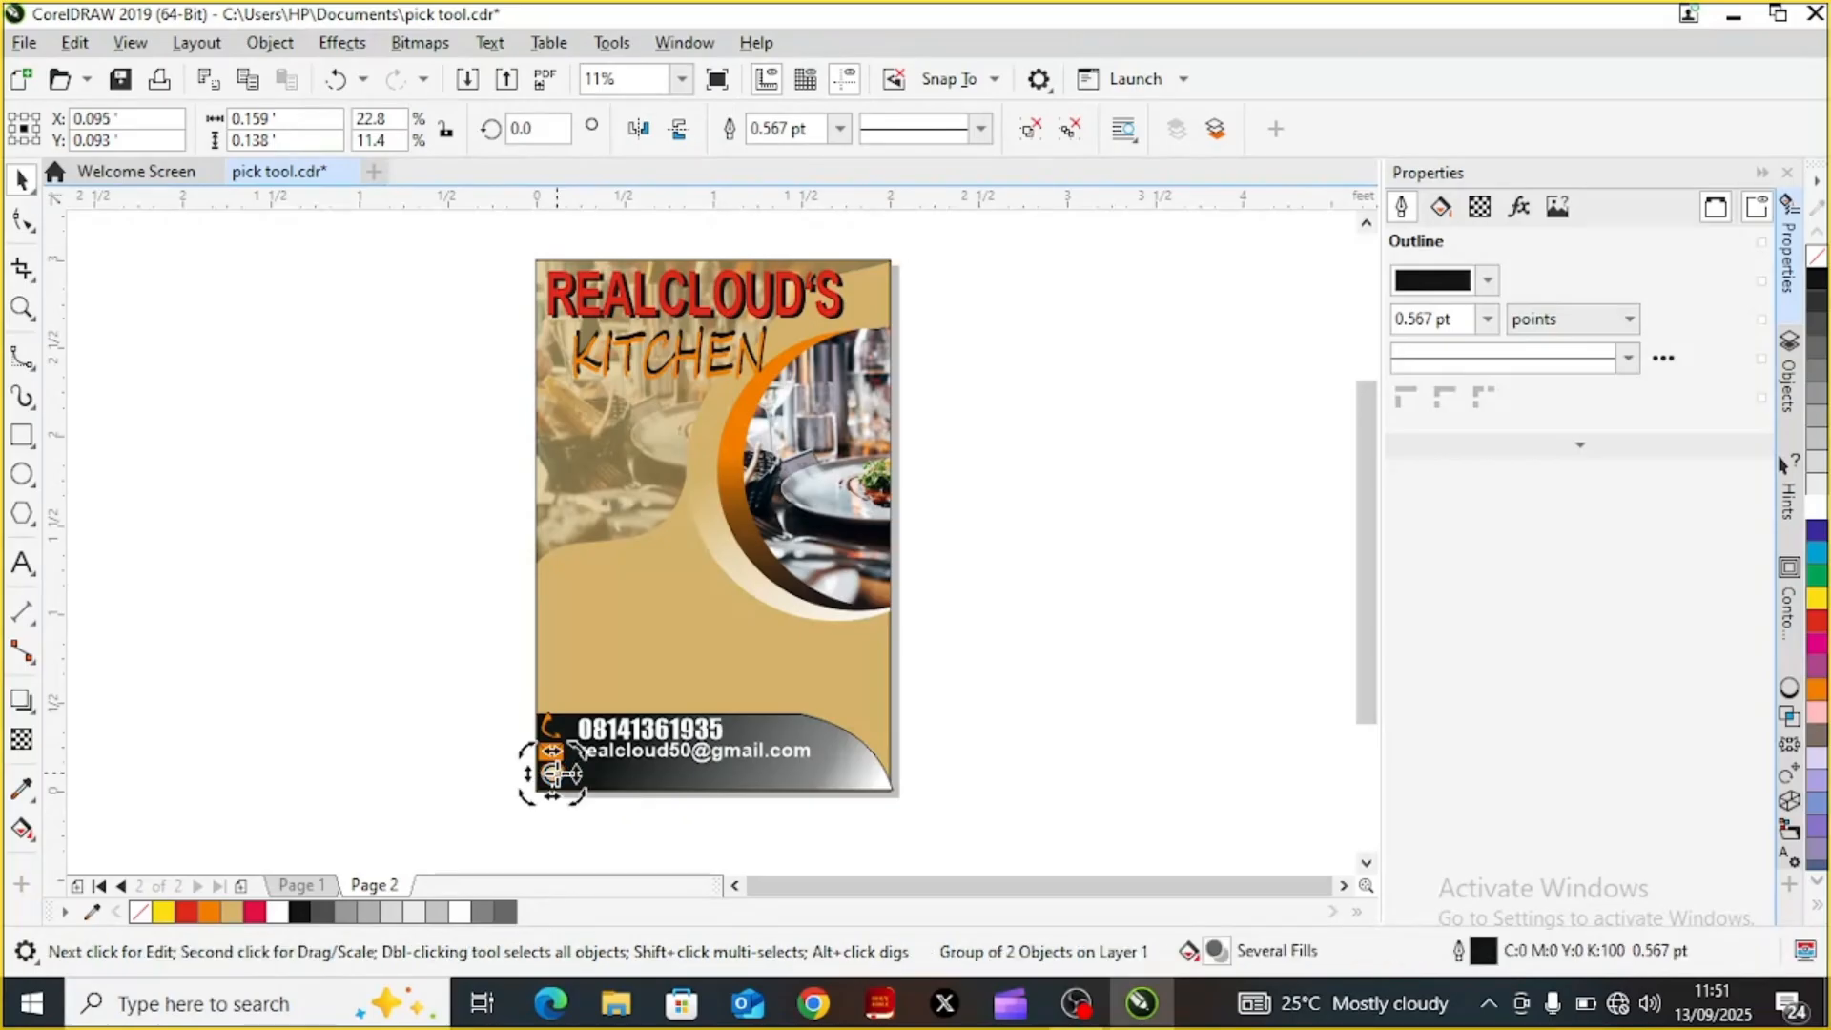
key("Left")
left_click(556, 774)
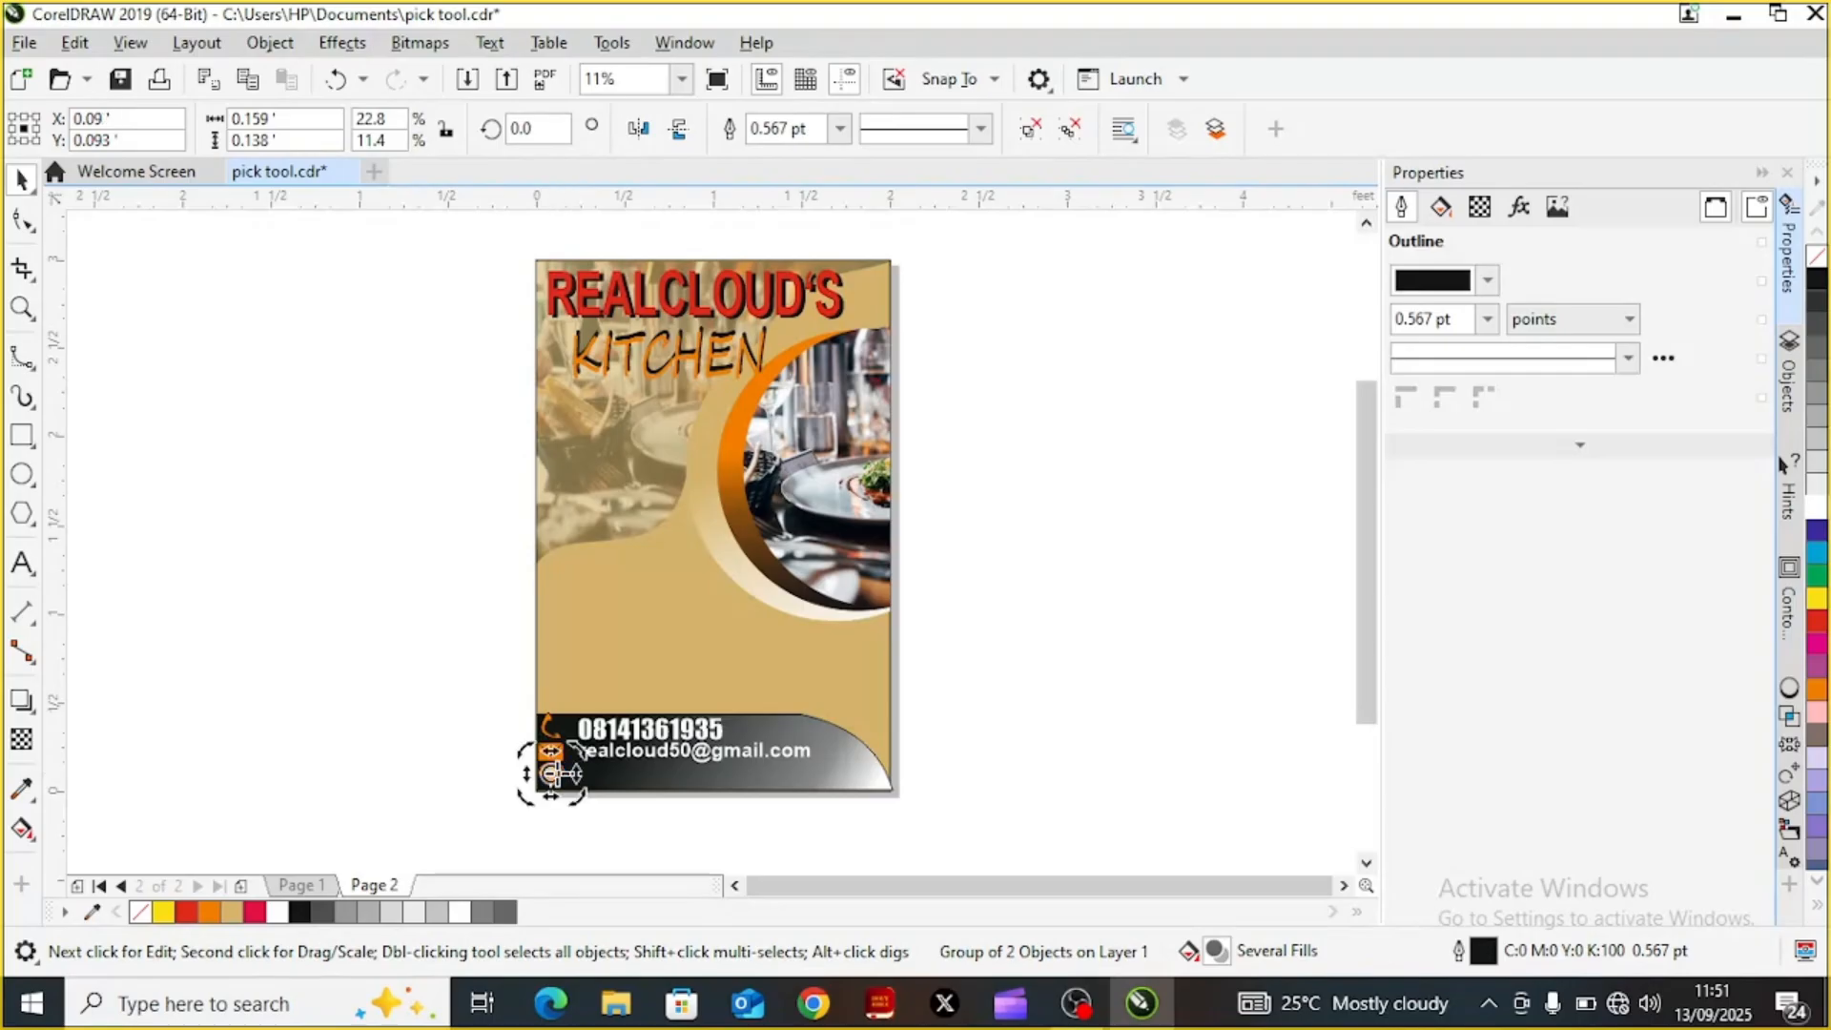
left_click(384, 717)
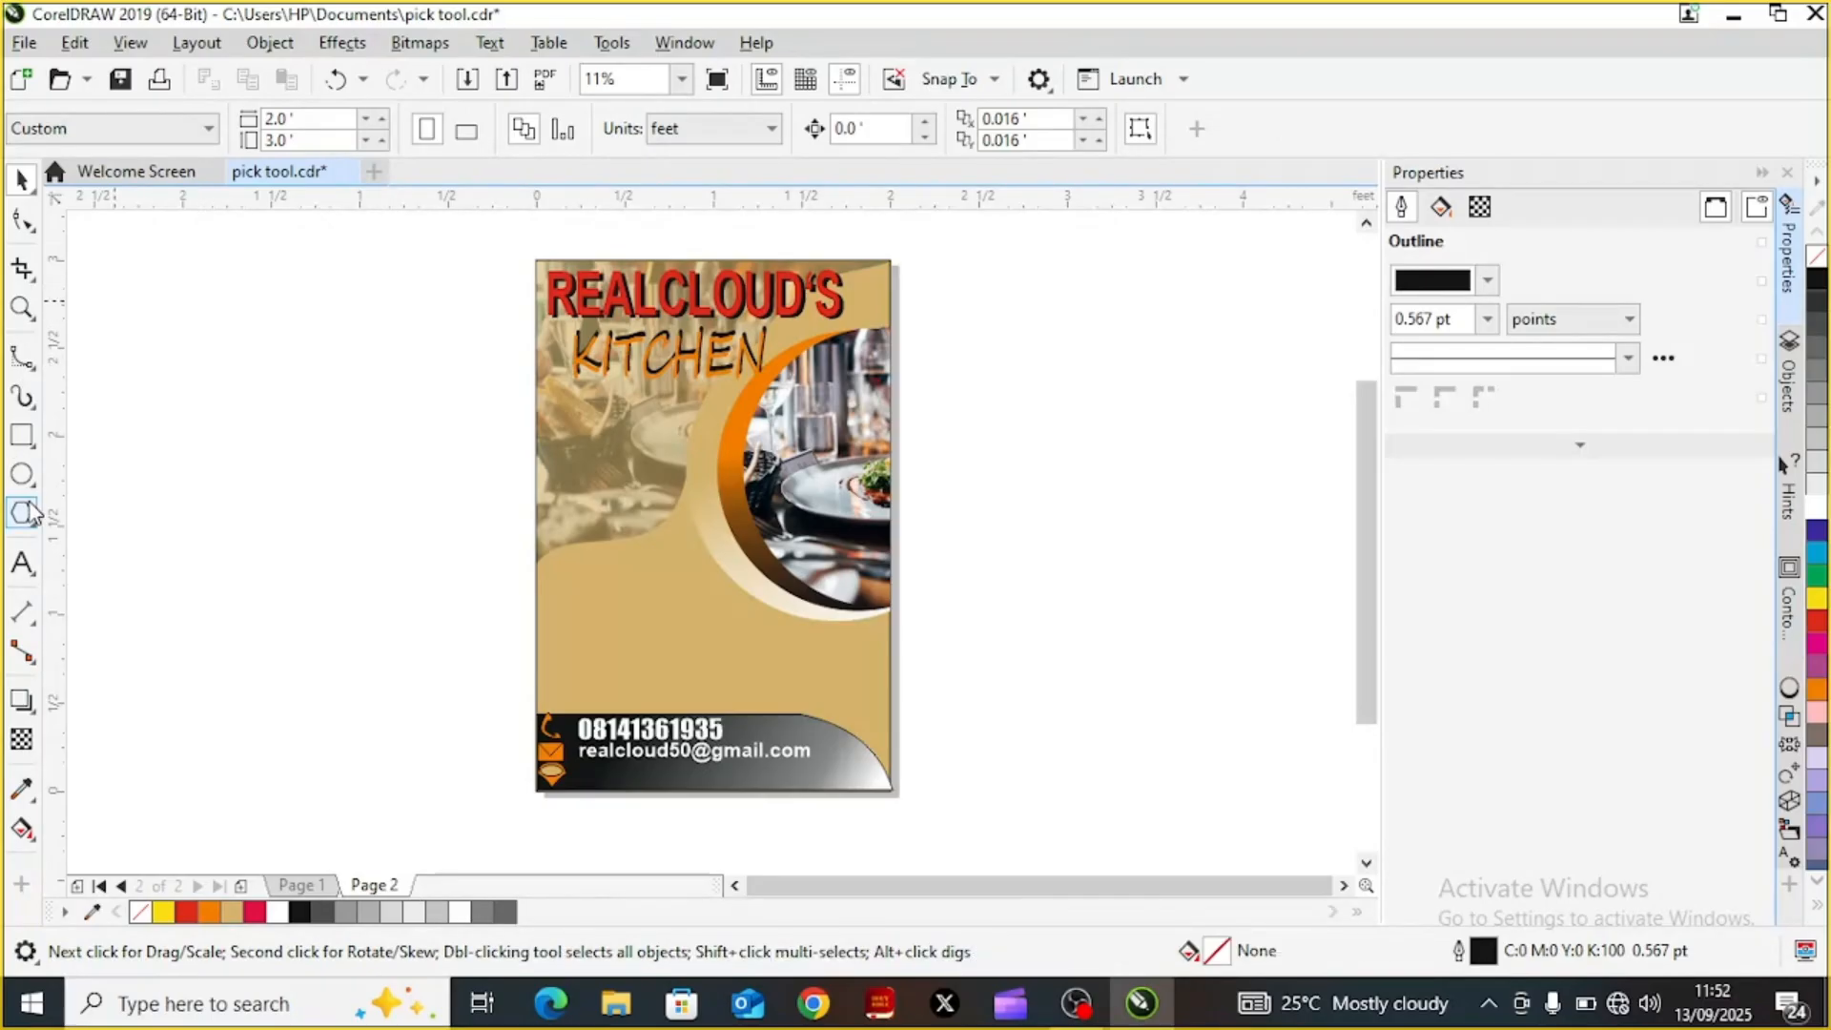
Set the document's default font size for paragraph text to 150 pt with the Text tool
left_click(22, 565)
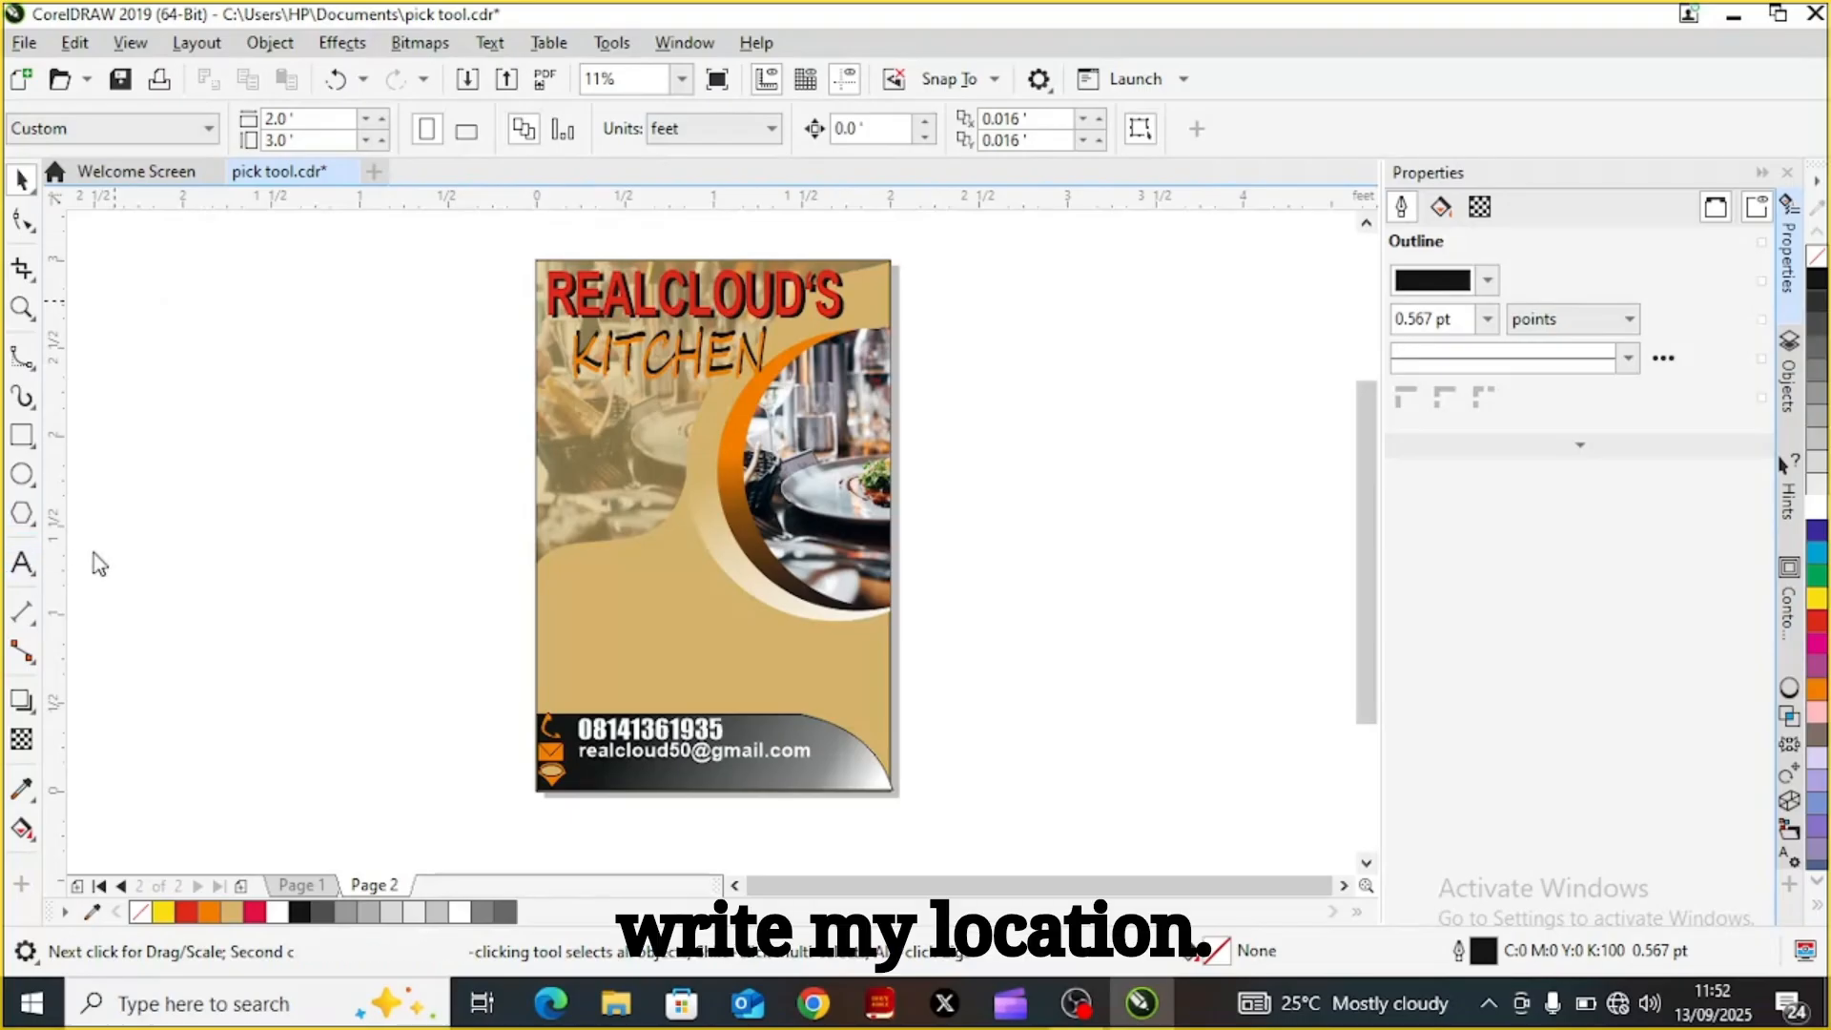
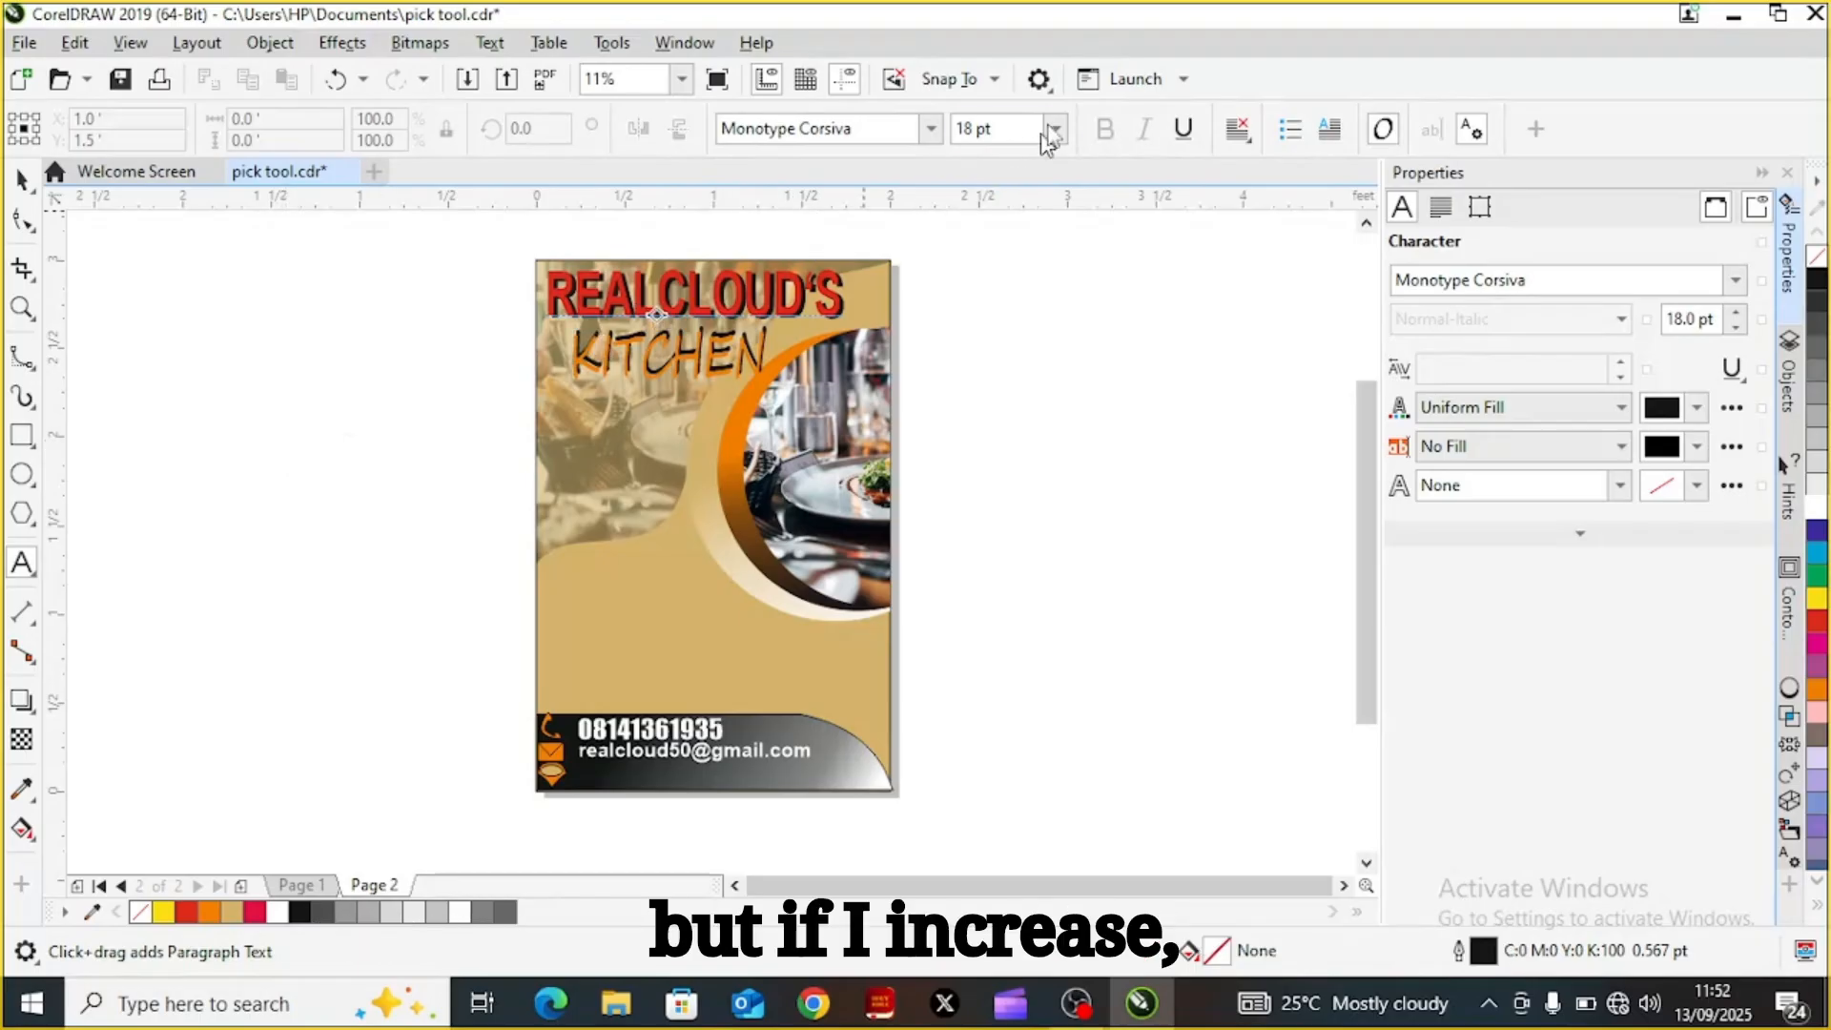
left_click(1056, 131)
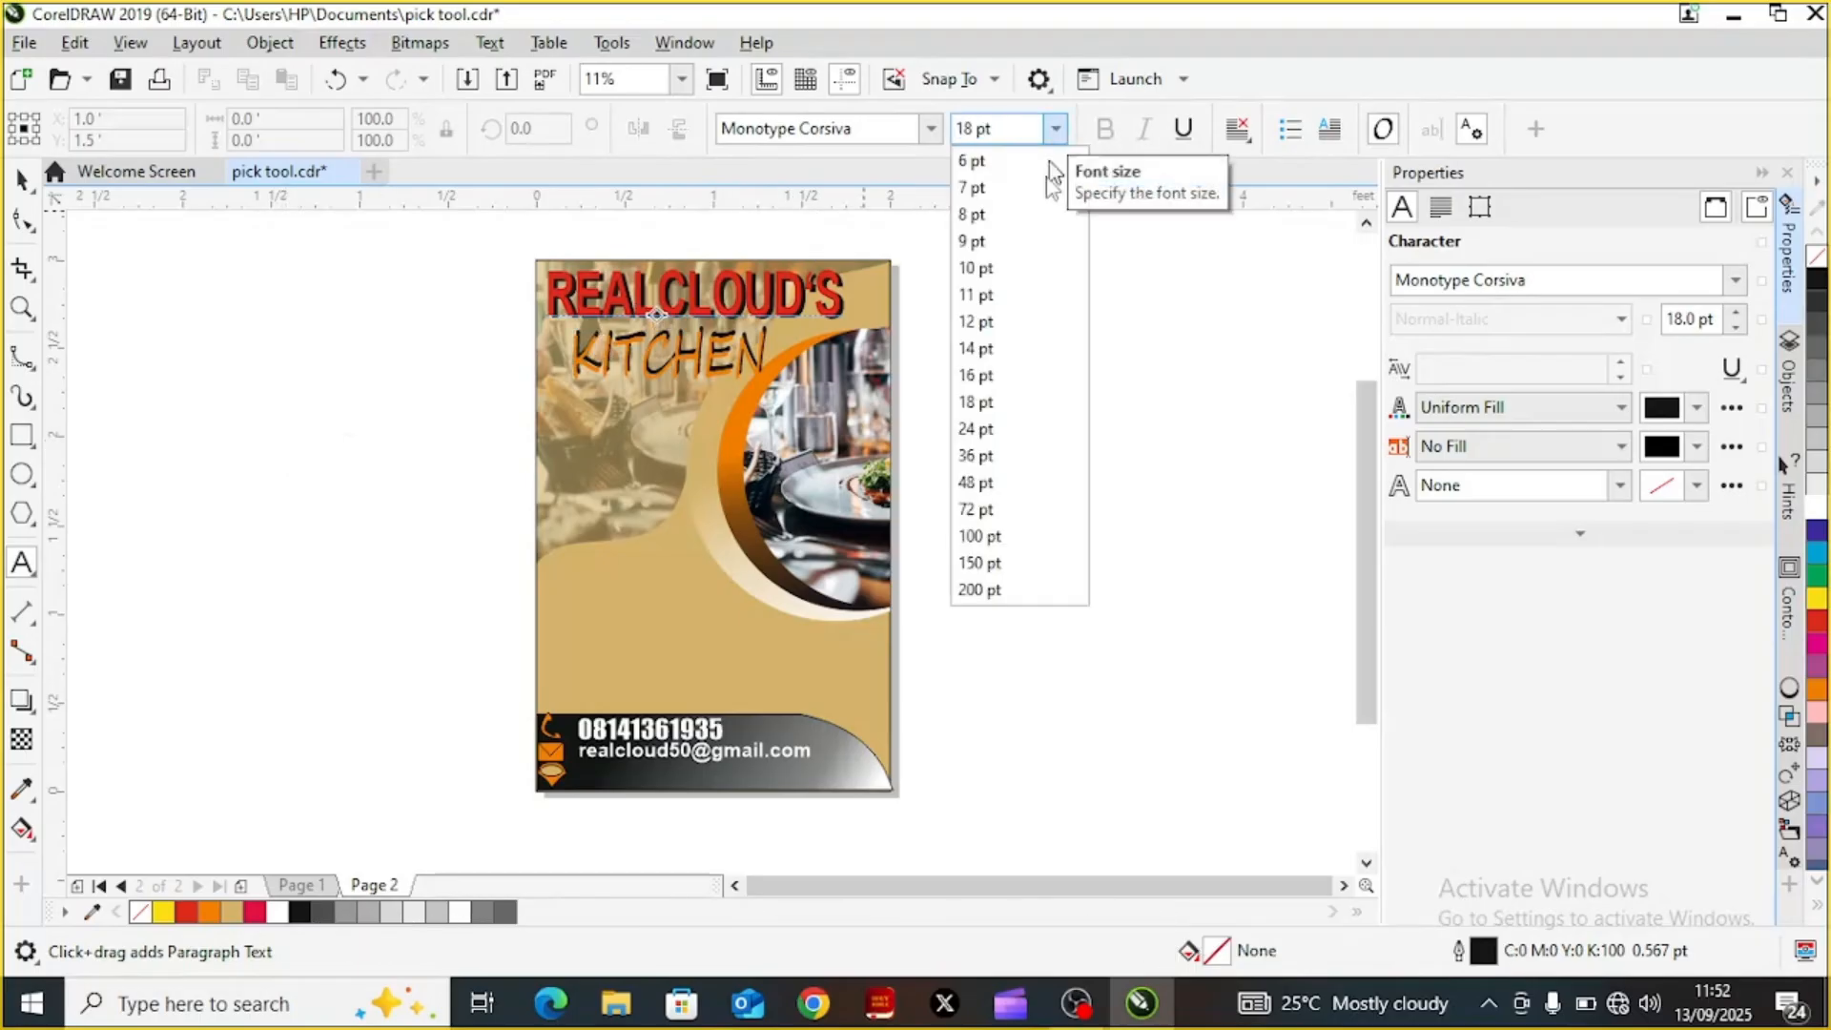
left_click(987, 565)
left_click(967, 629)
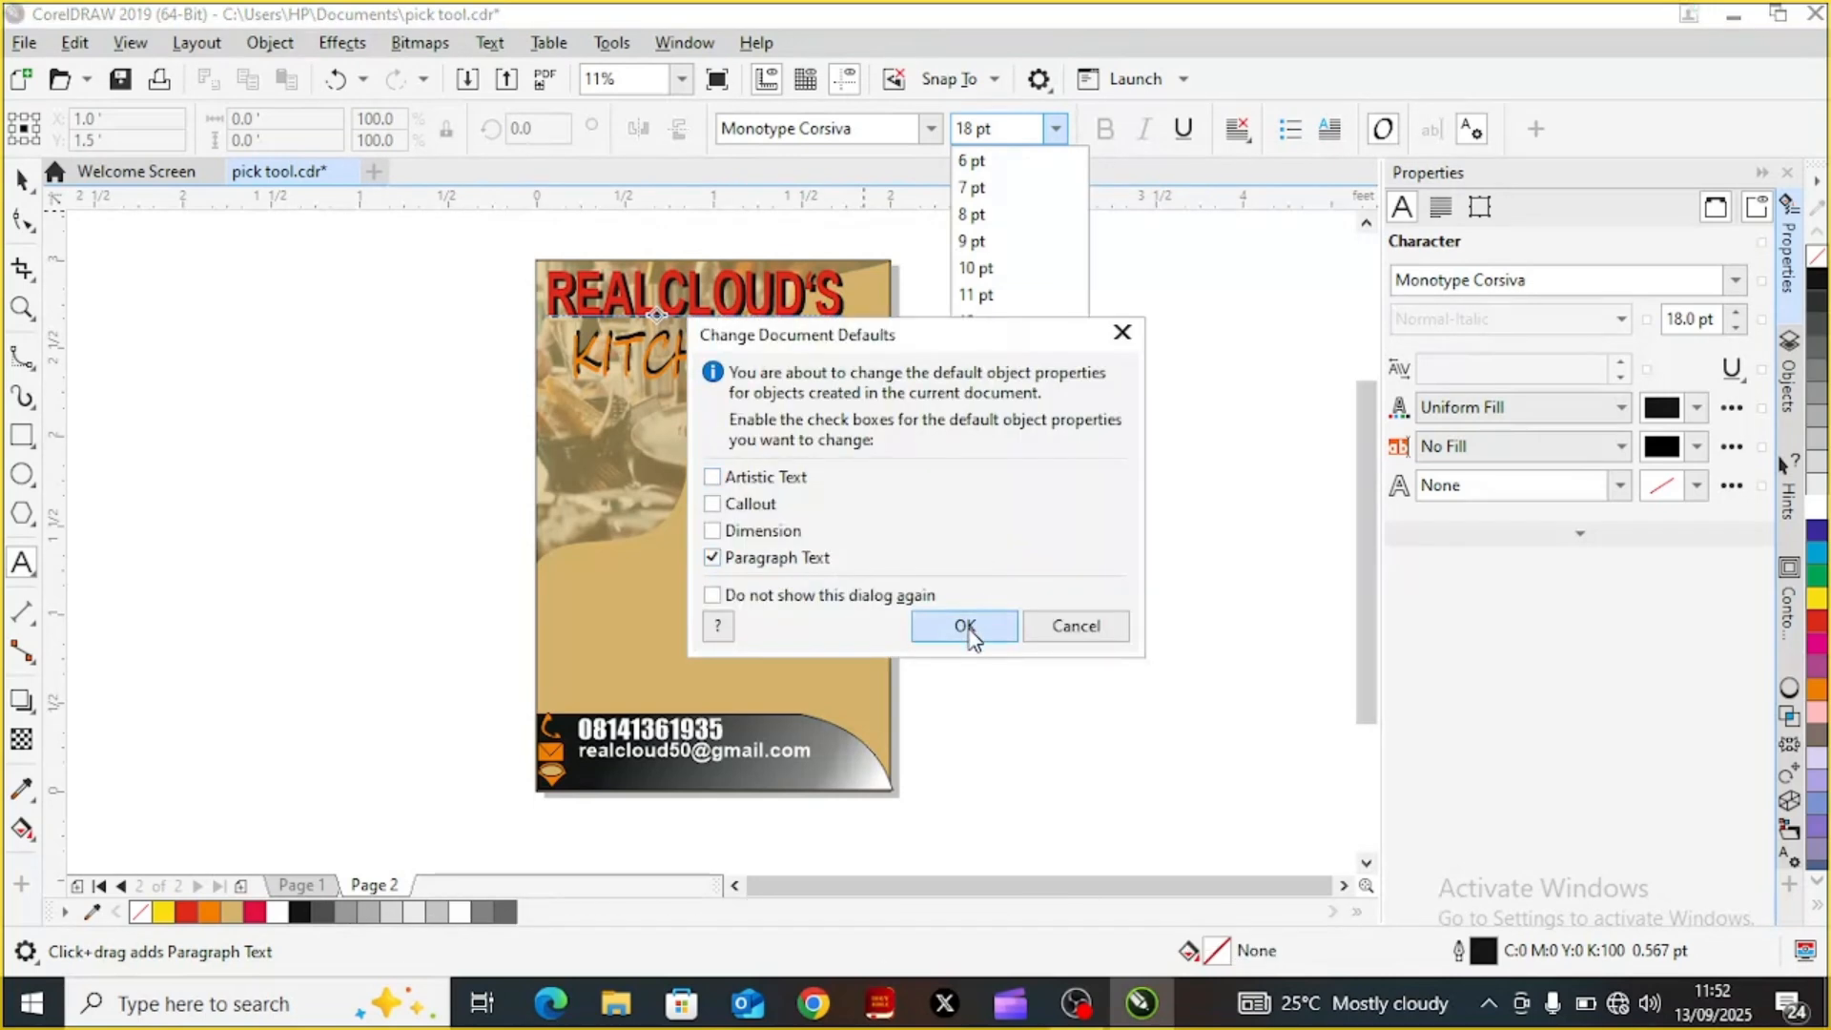
left_click(269, 438)
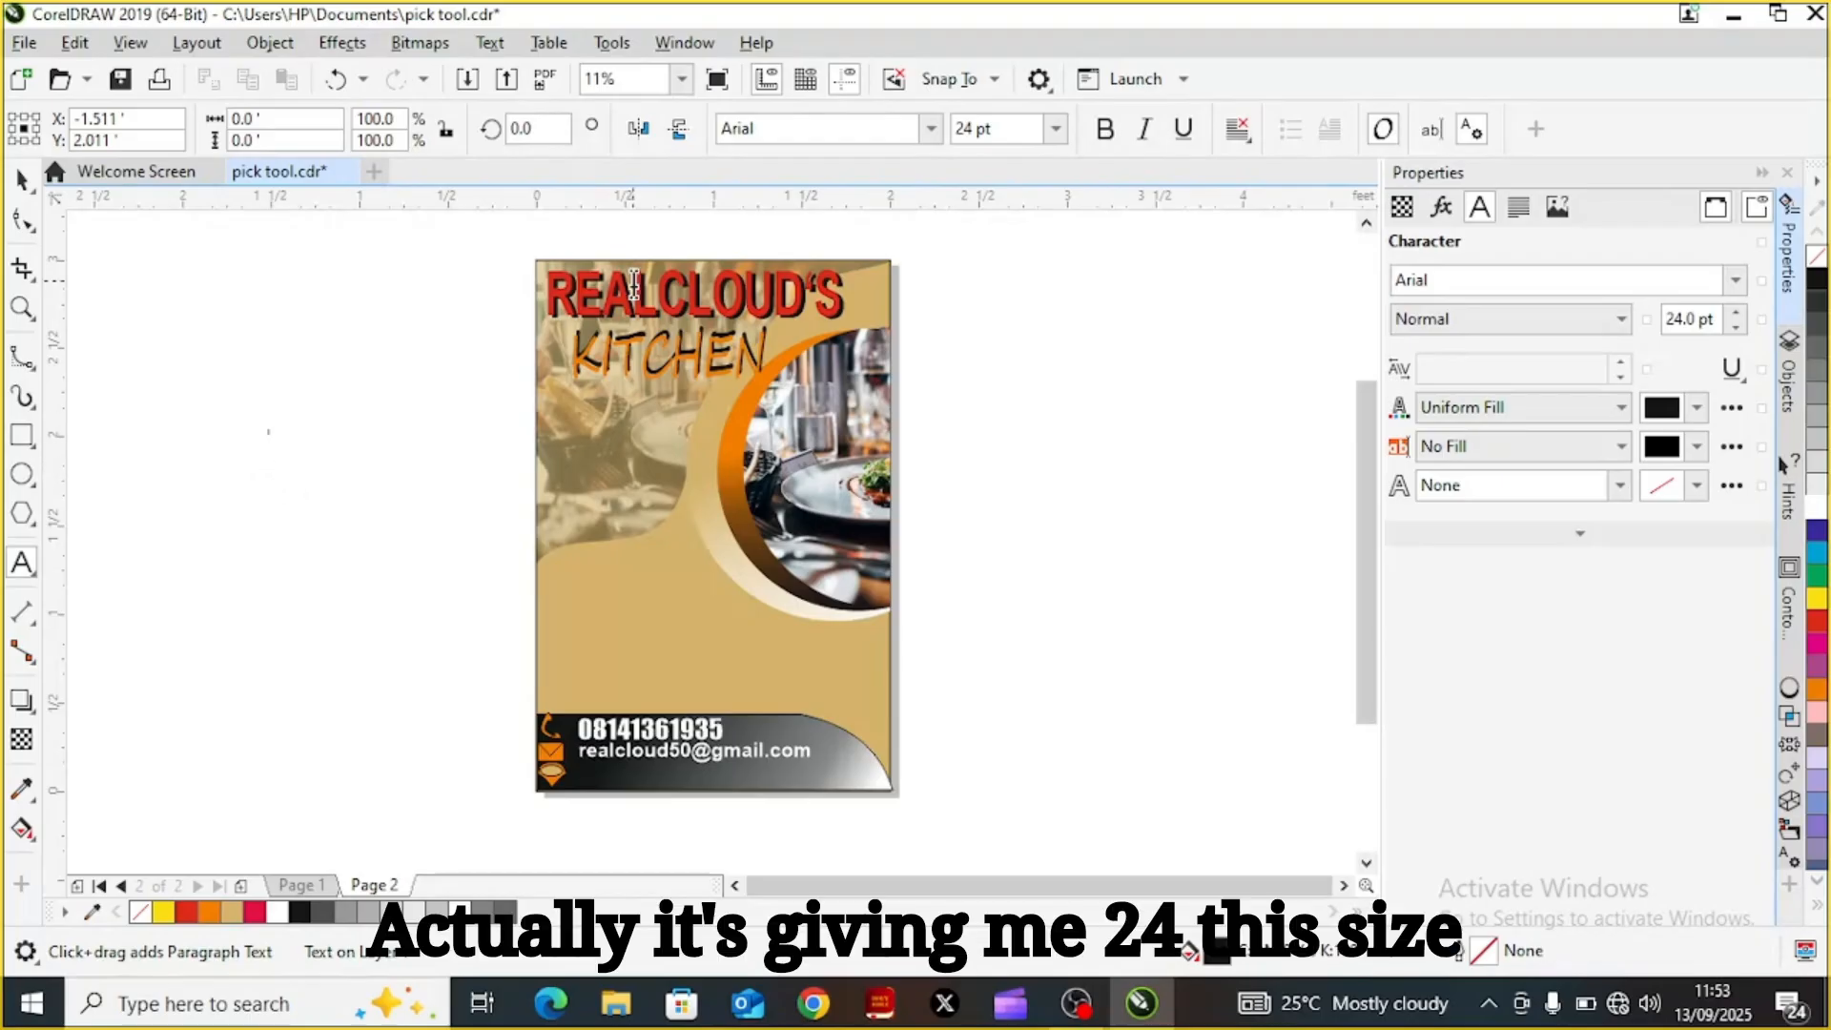
left_click(985, 129)
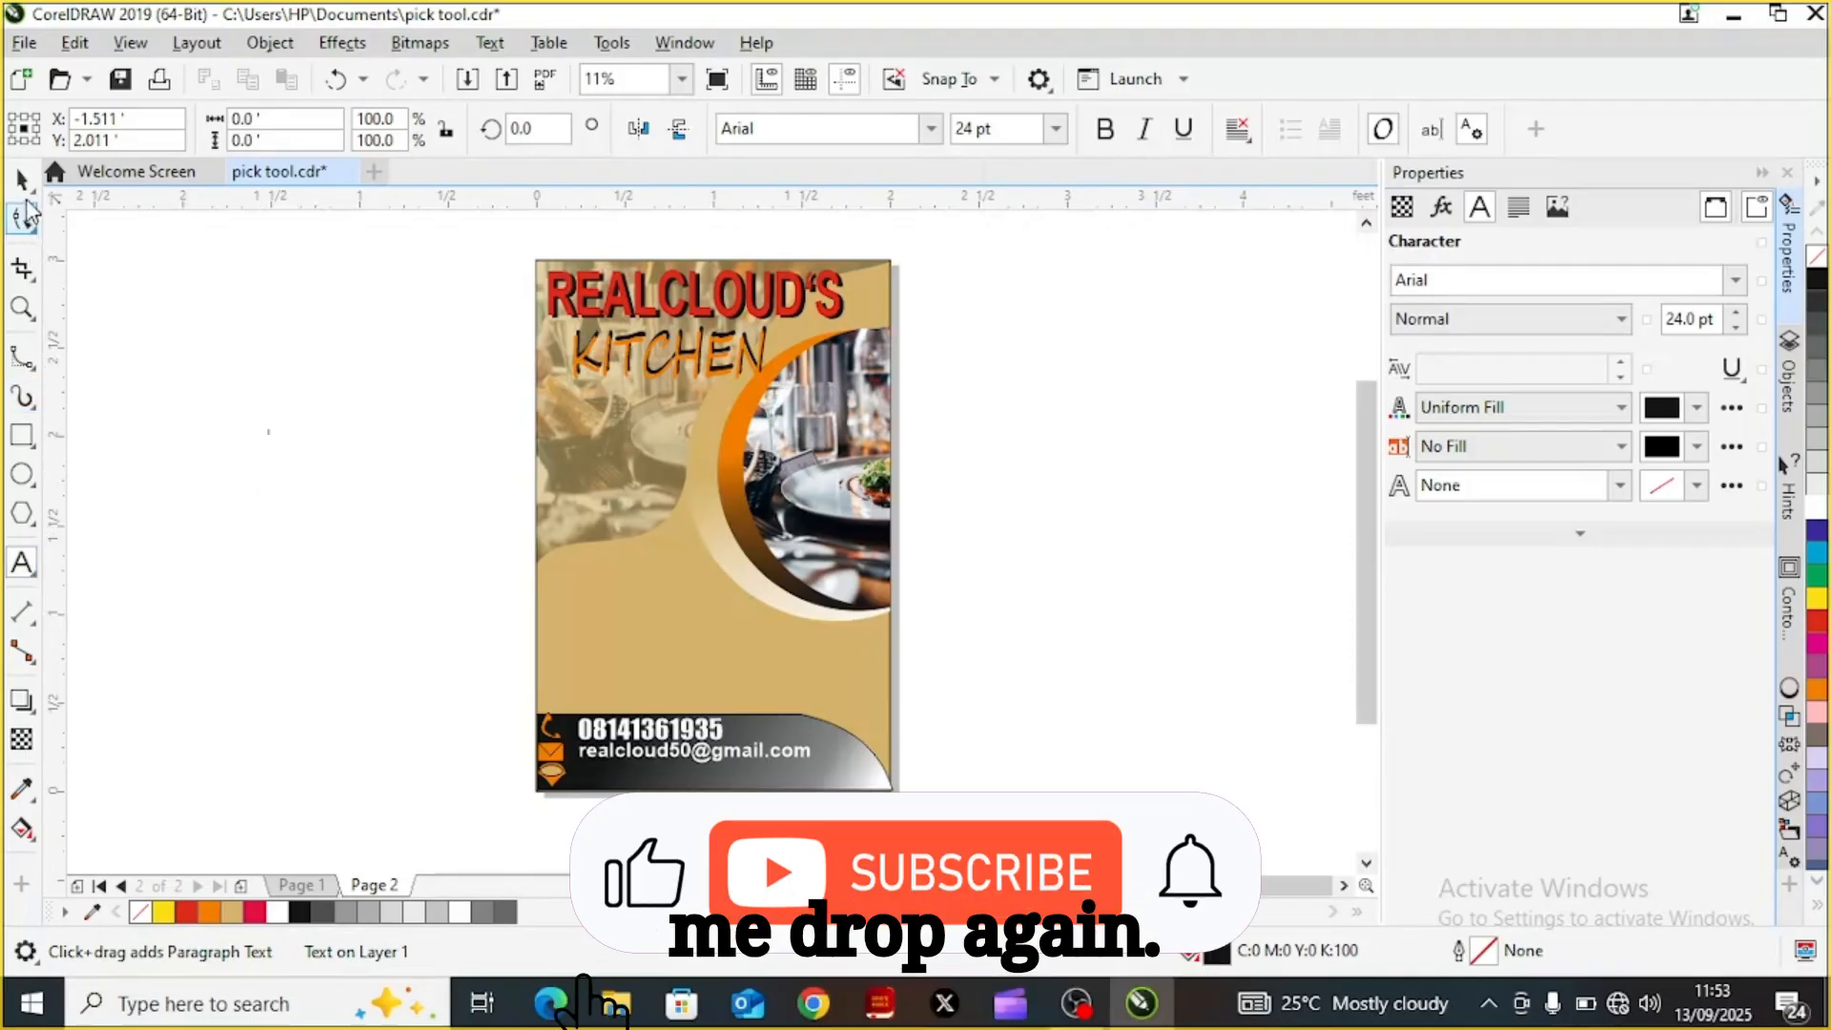
left_click(23, 179)
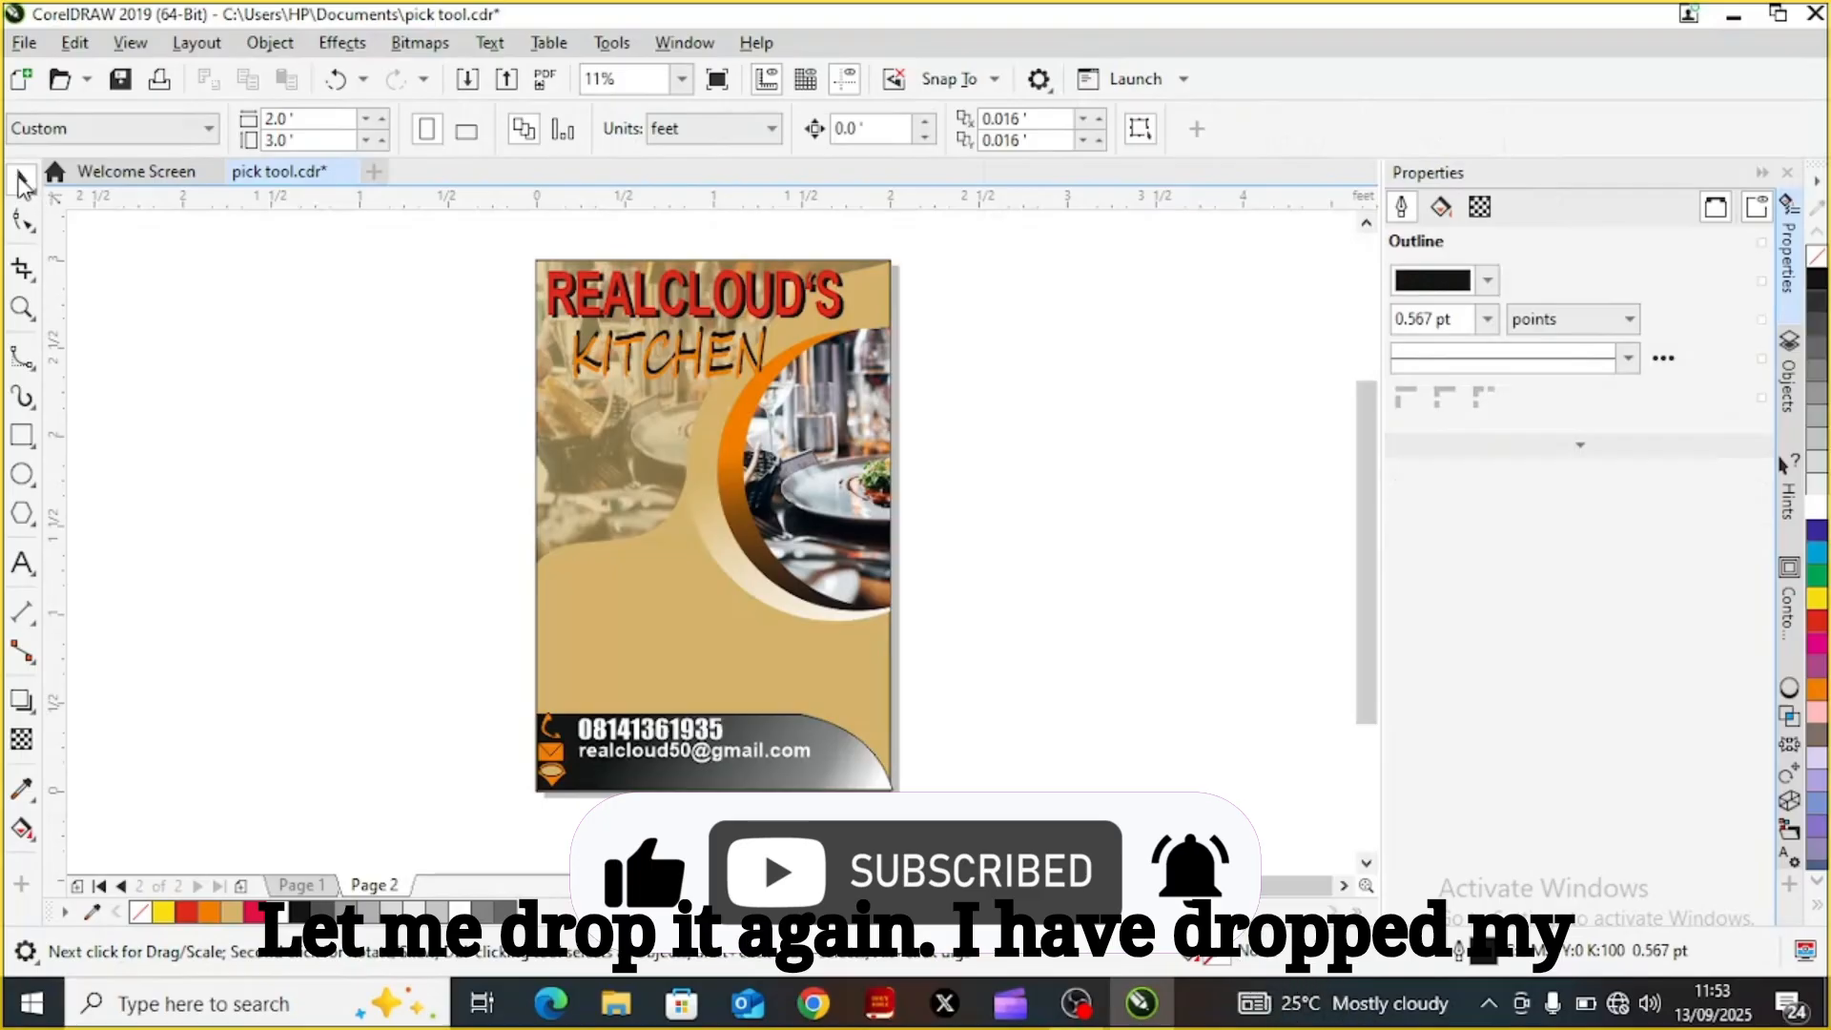
Add the artistic text "Teaching Hospital" in the empty area beside the flyer, enlarged to about 96 pt
left_click(22, 565)
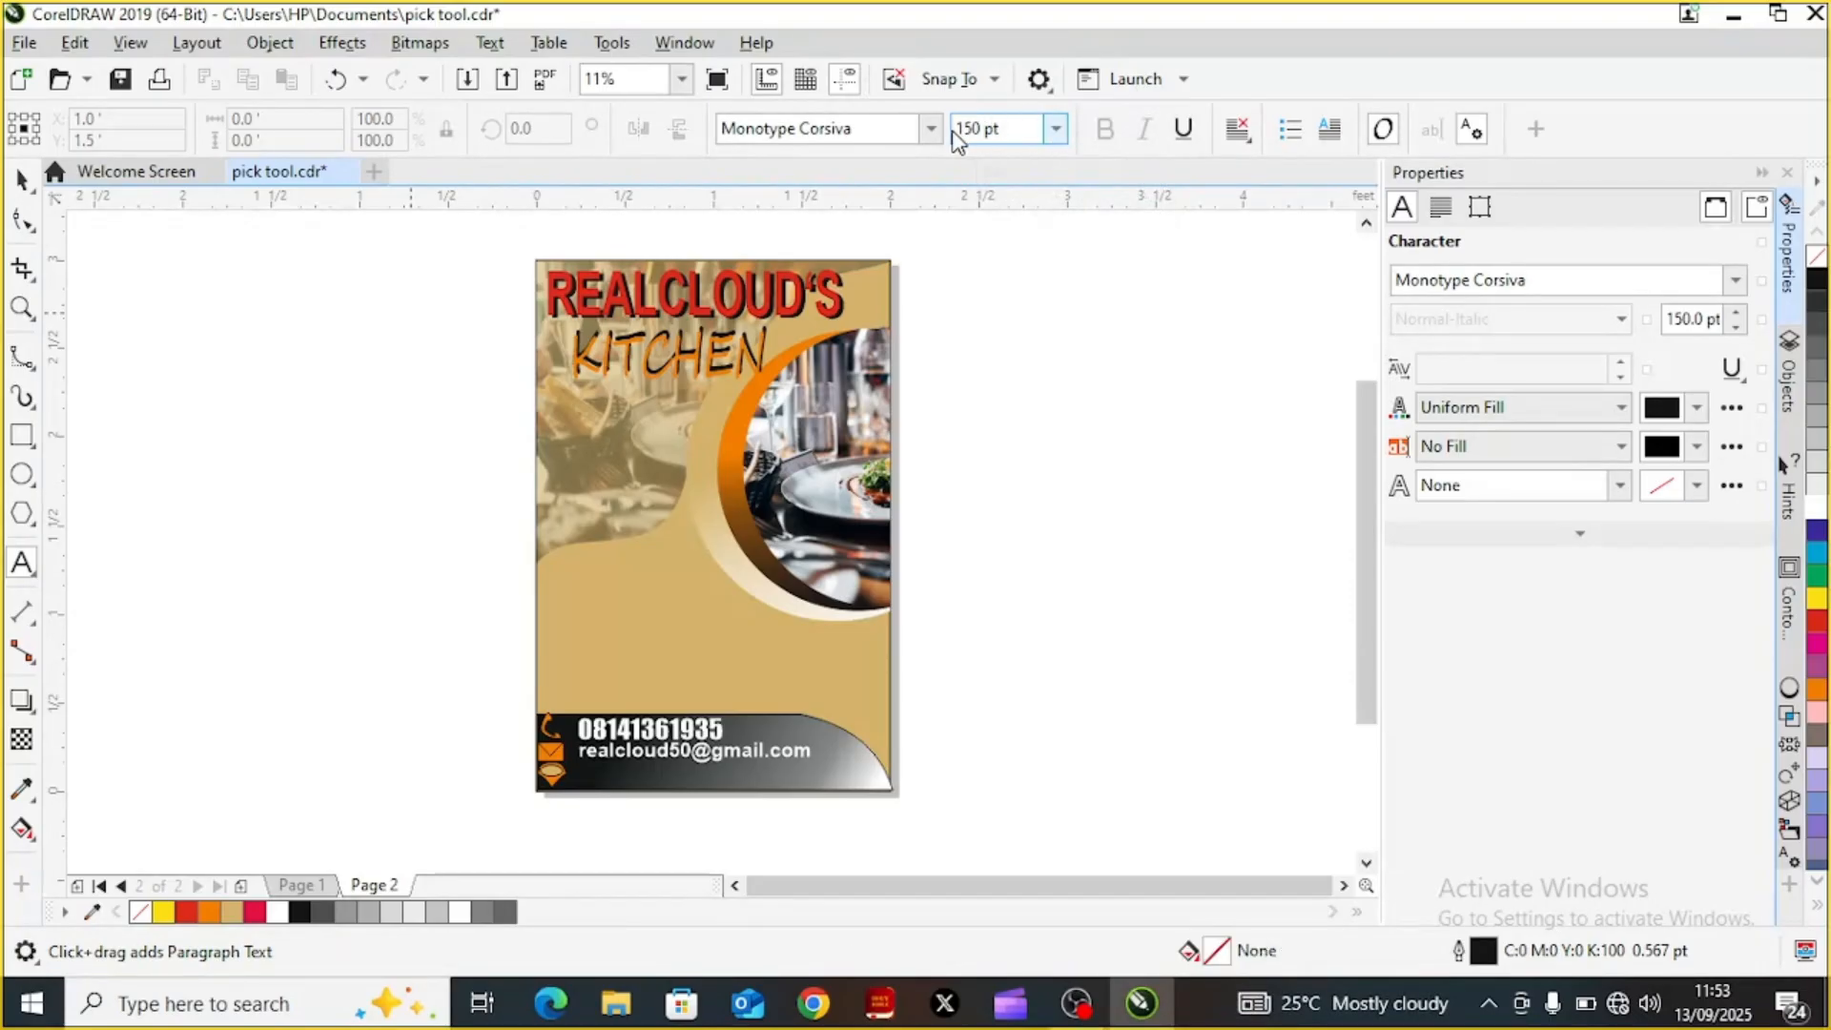
left_click(279, 349)
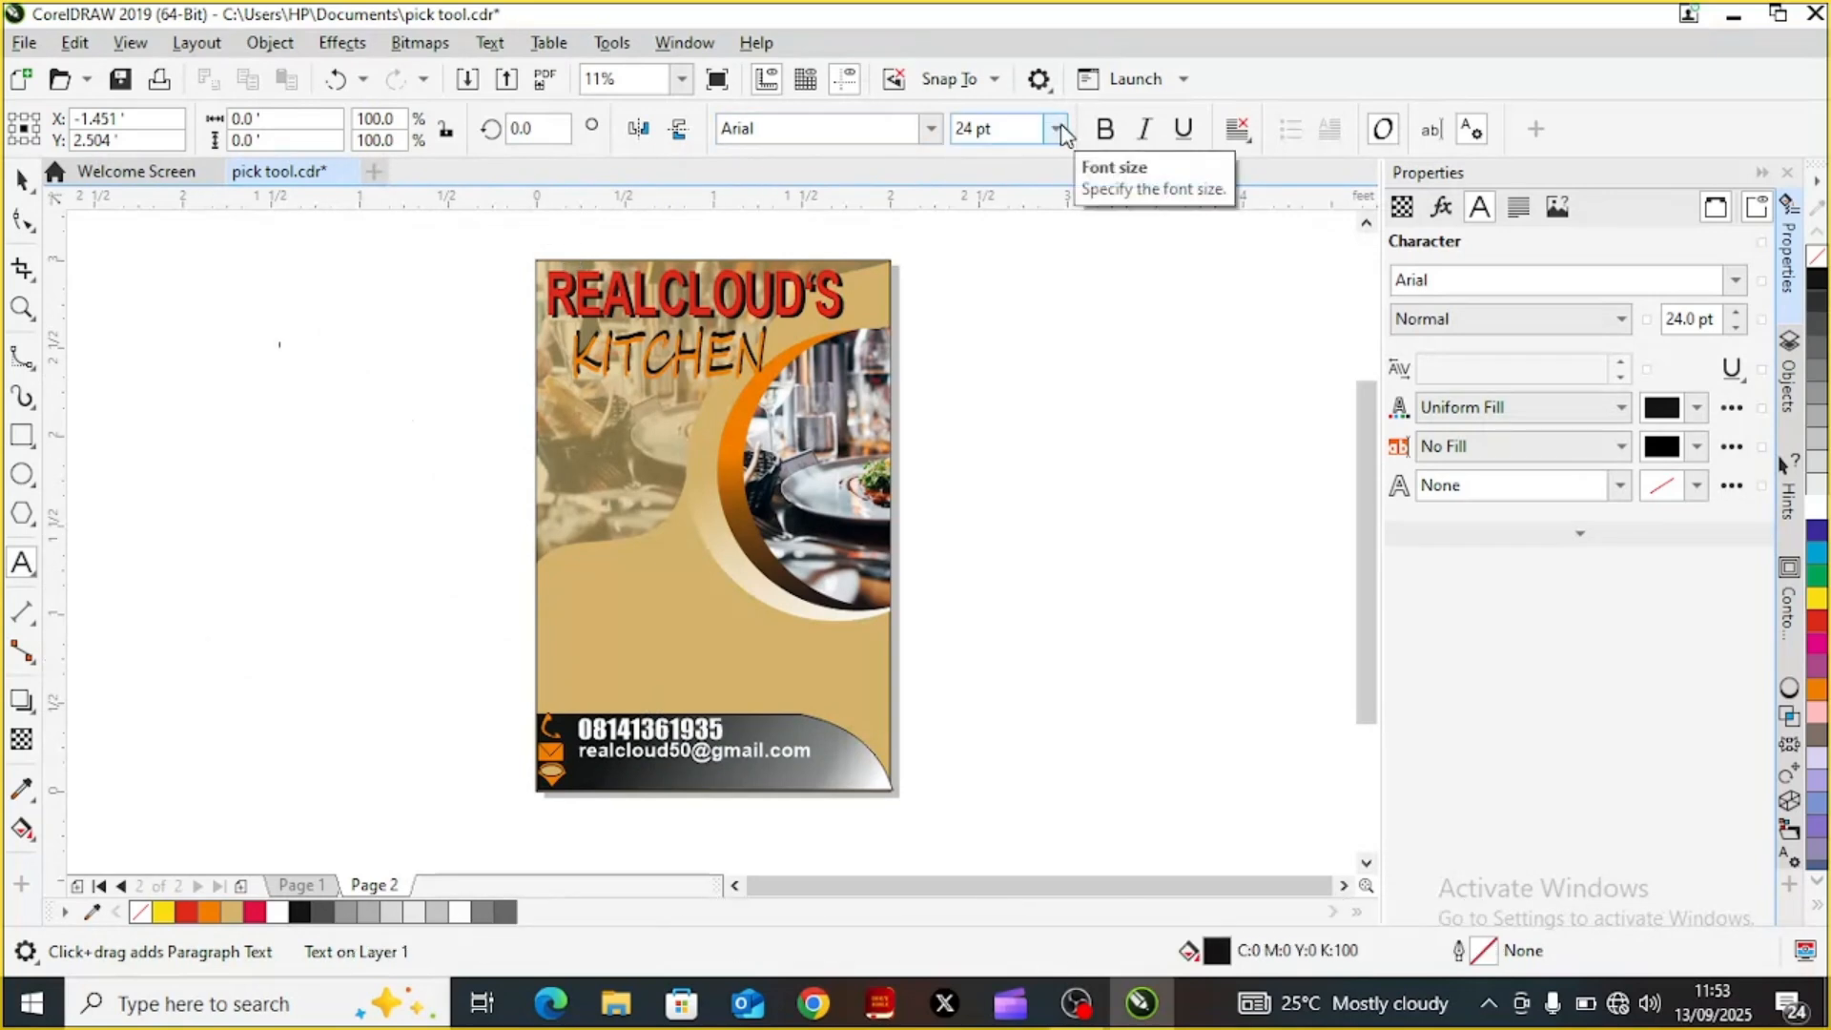
left_click(286, 379)
type("r")
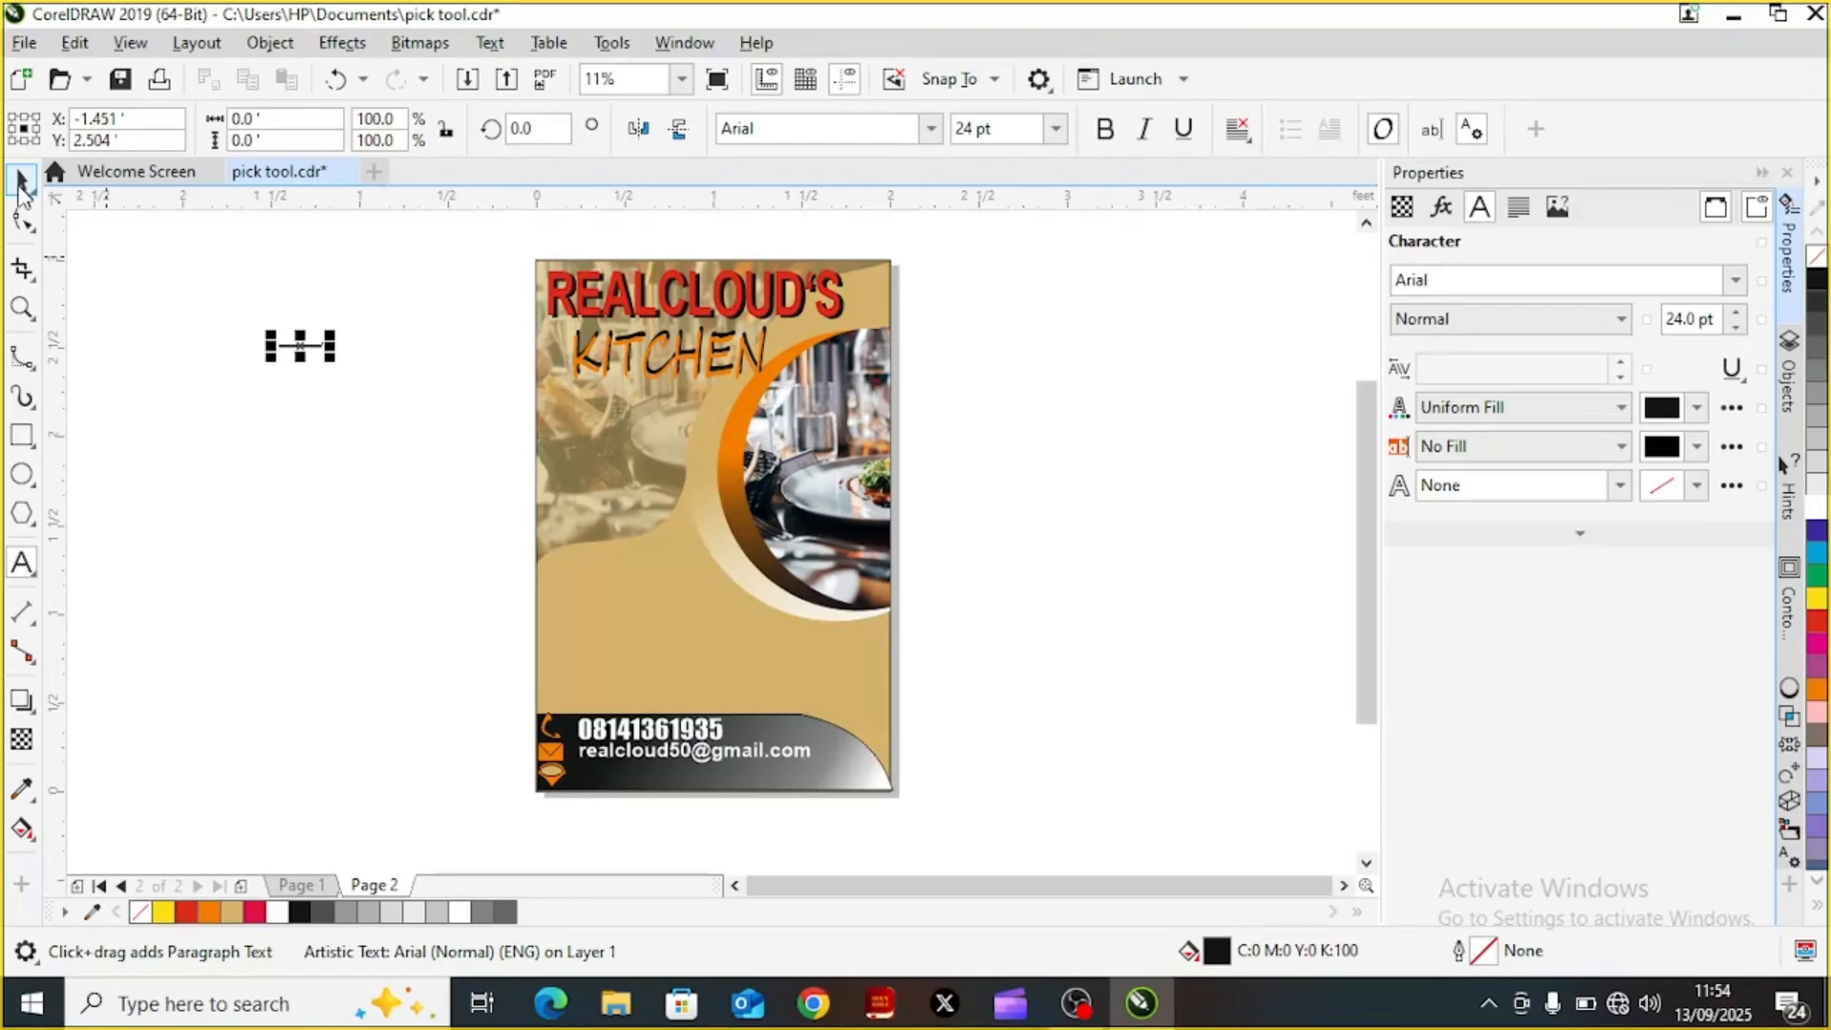
type("Teaching Hospoital")
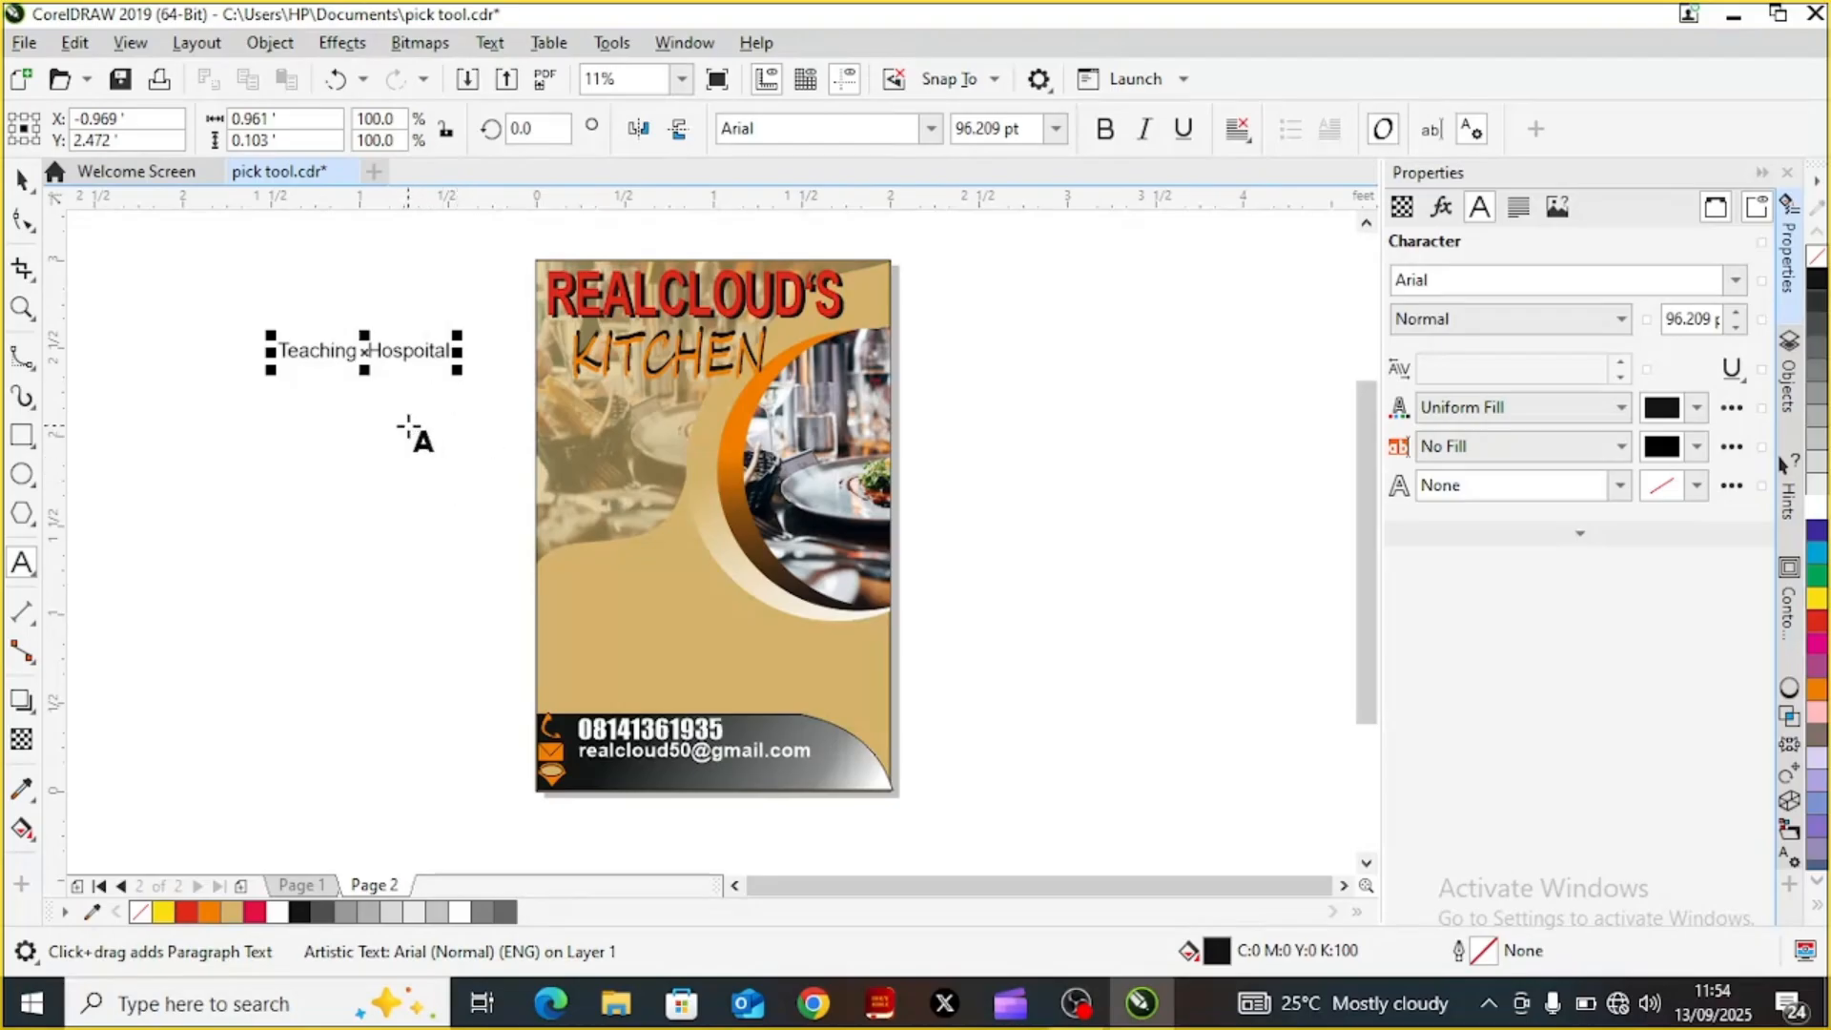
key("Left")
key("Left")
key("Left")
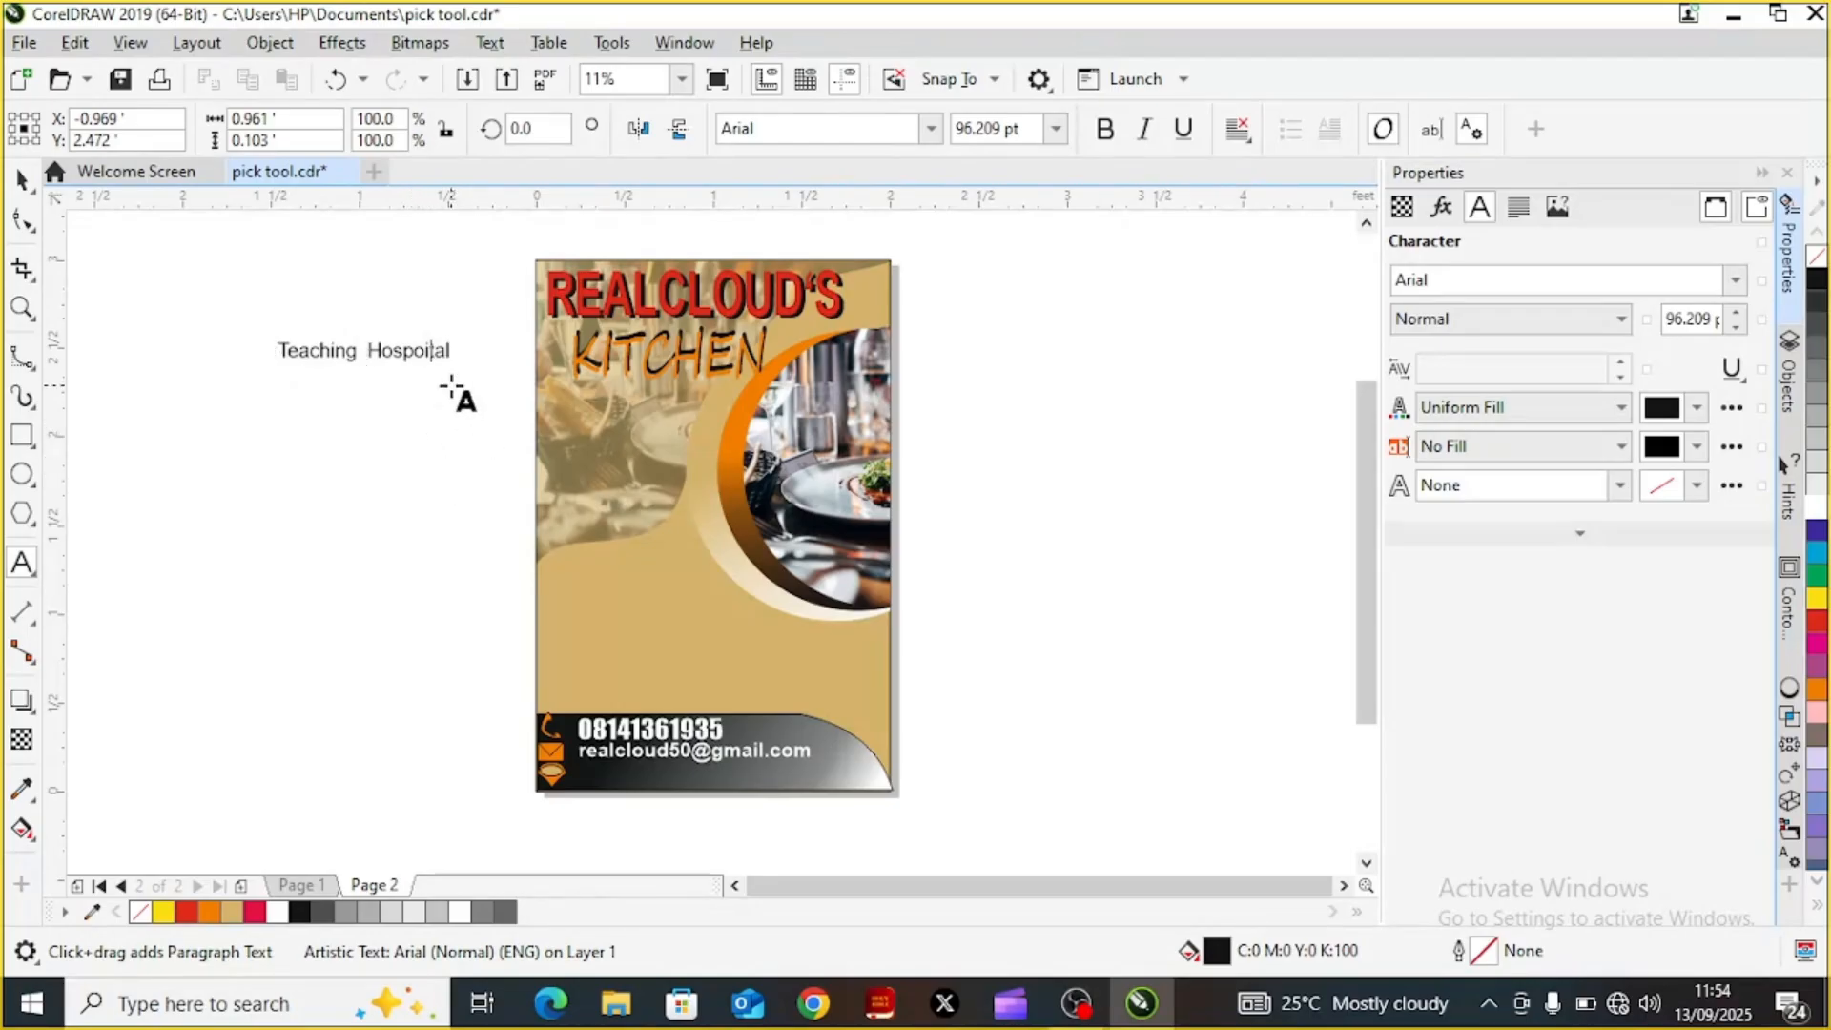
key("BackSpace")
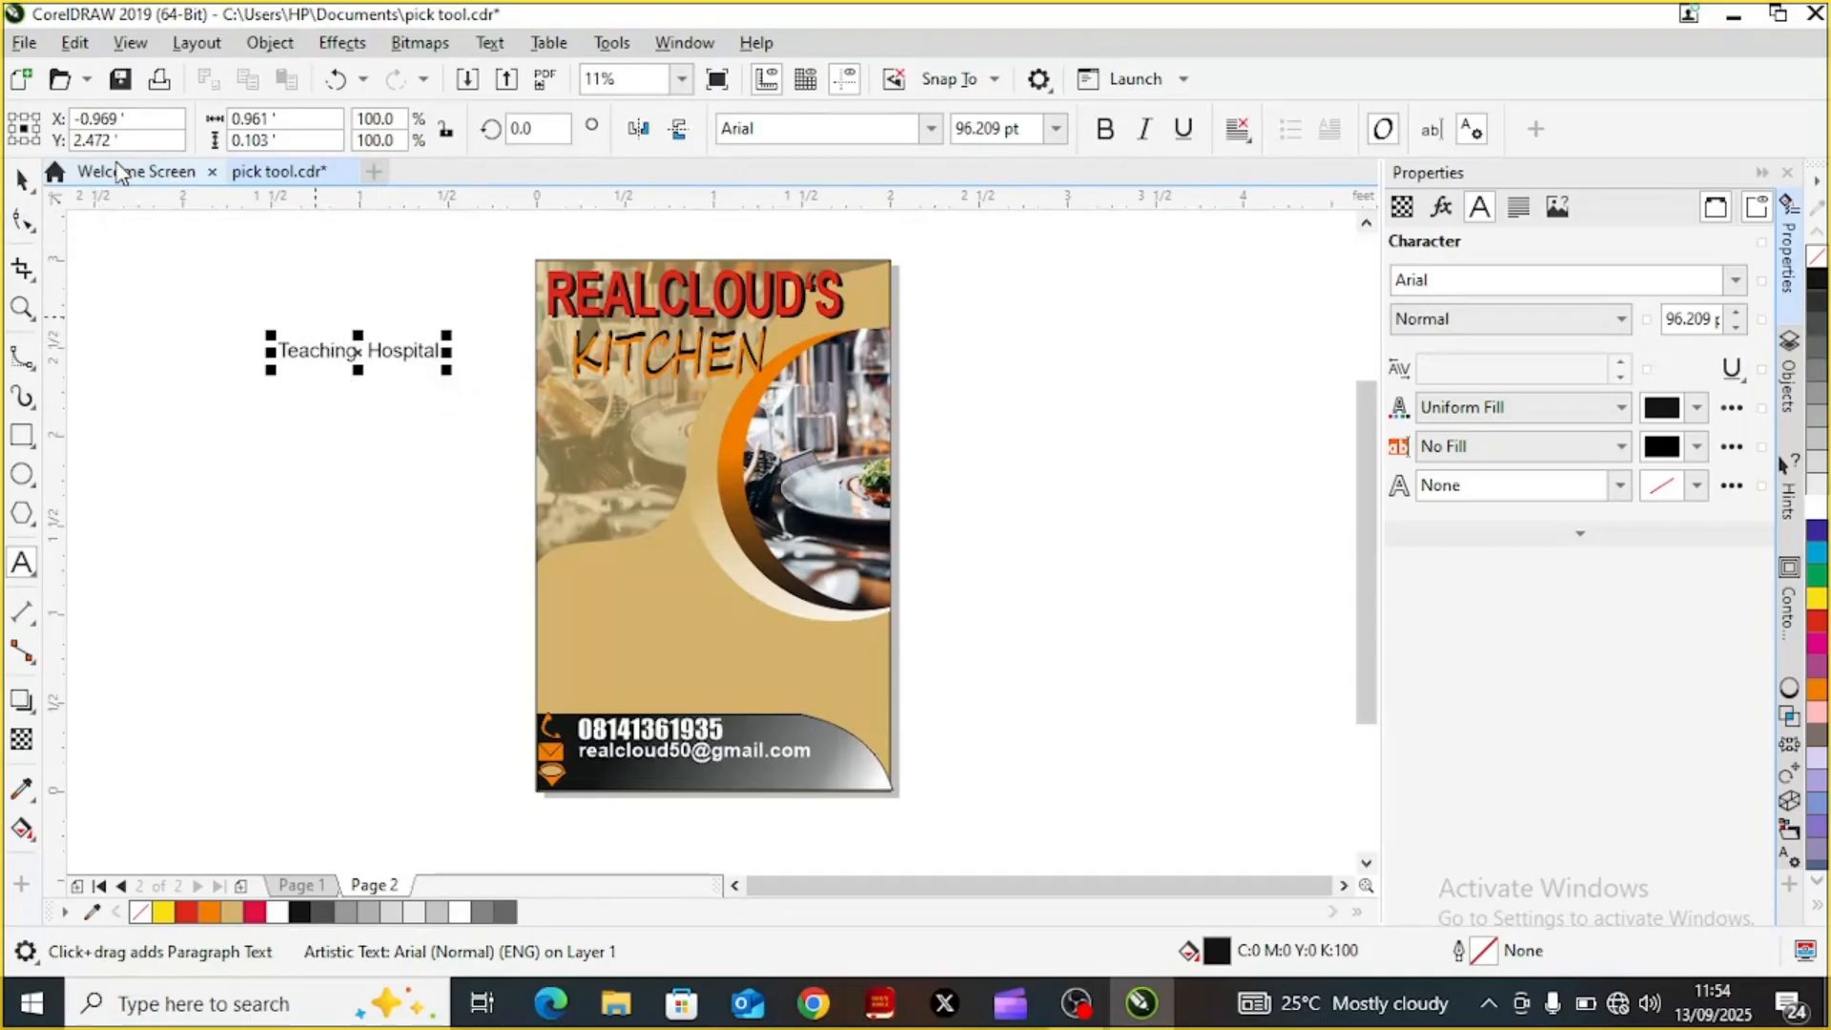
Move the Teaching Hospital text onto the flyer's dark footer, below the e-mail line
left_click(23, 179)
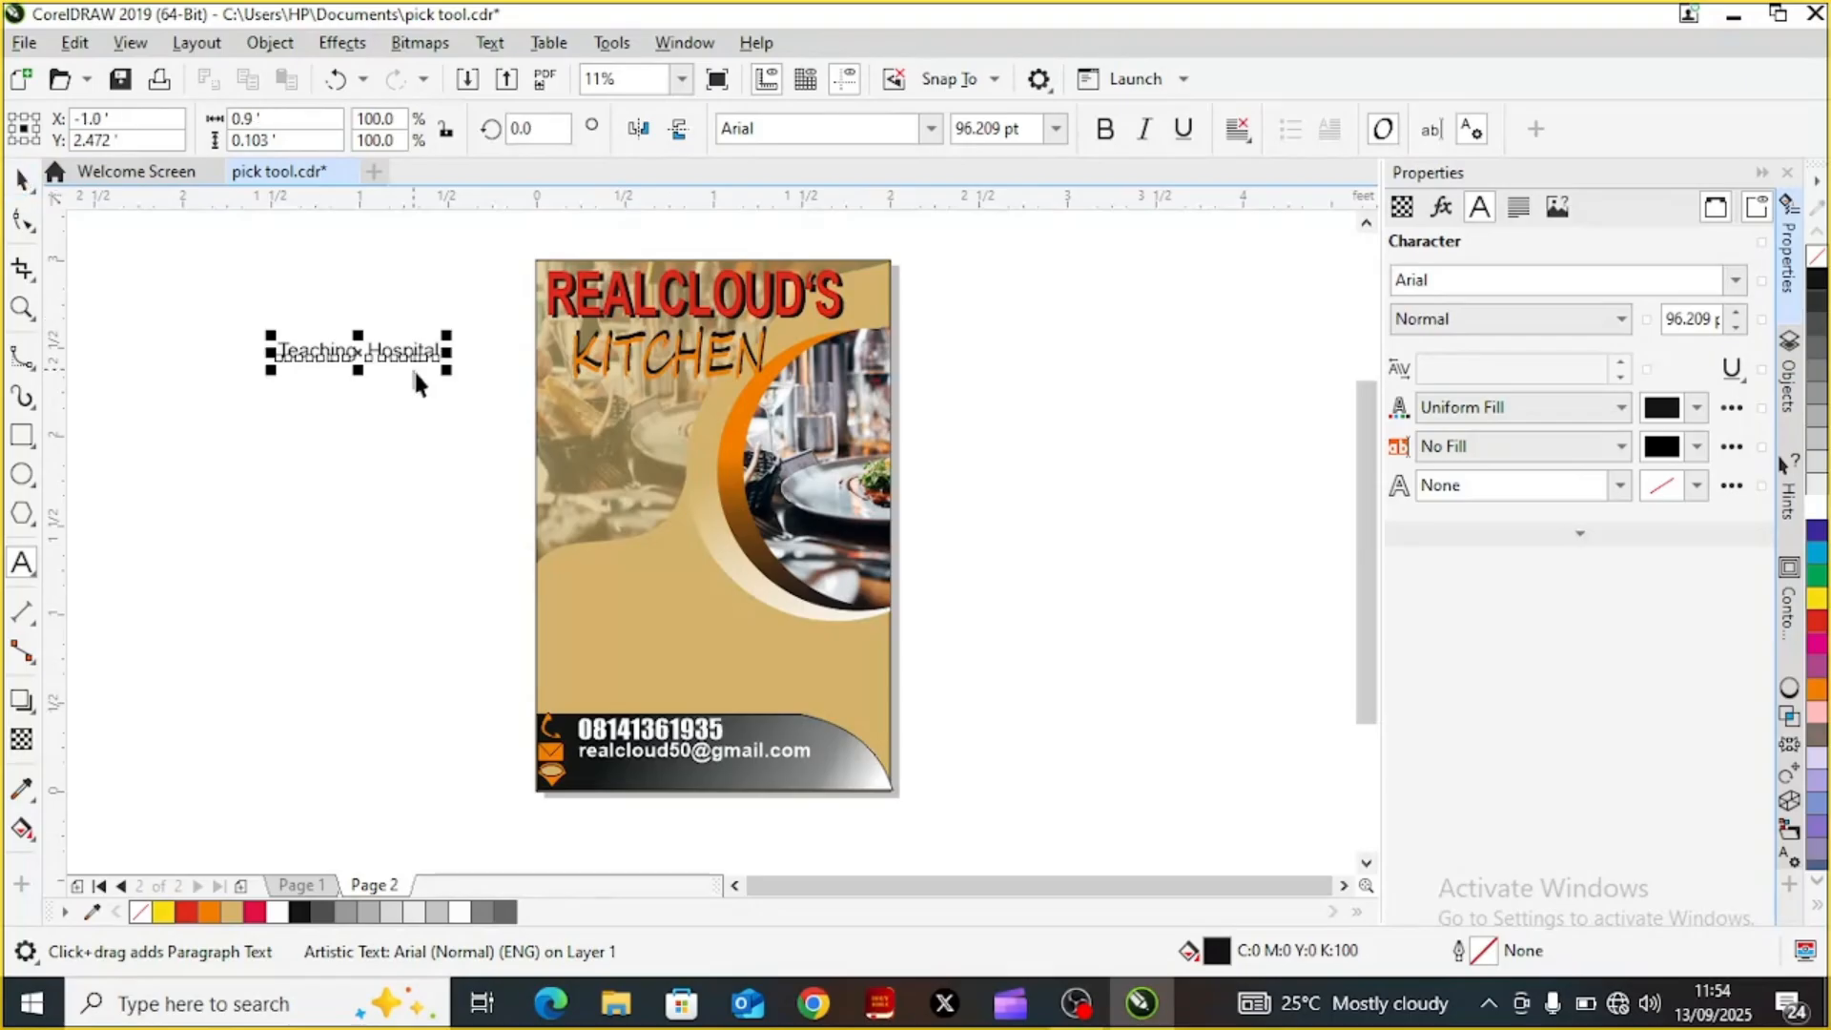
left_click_drag(364, 351, 645, 777)
left_click(645, 774)
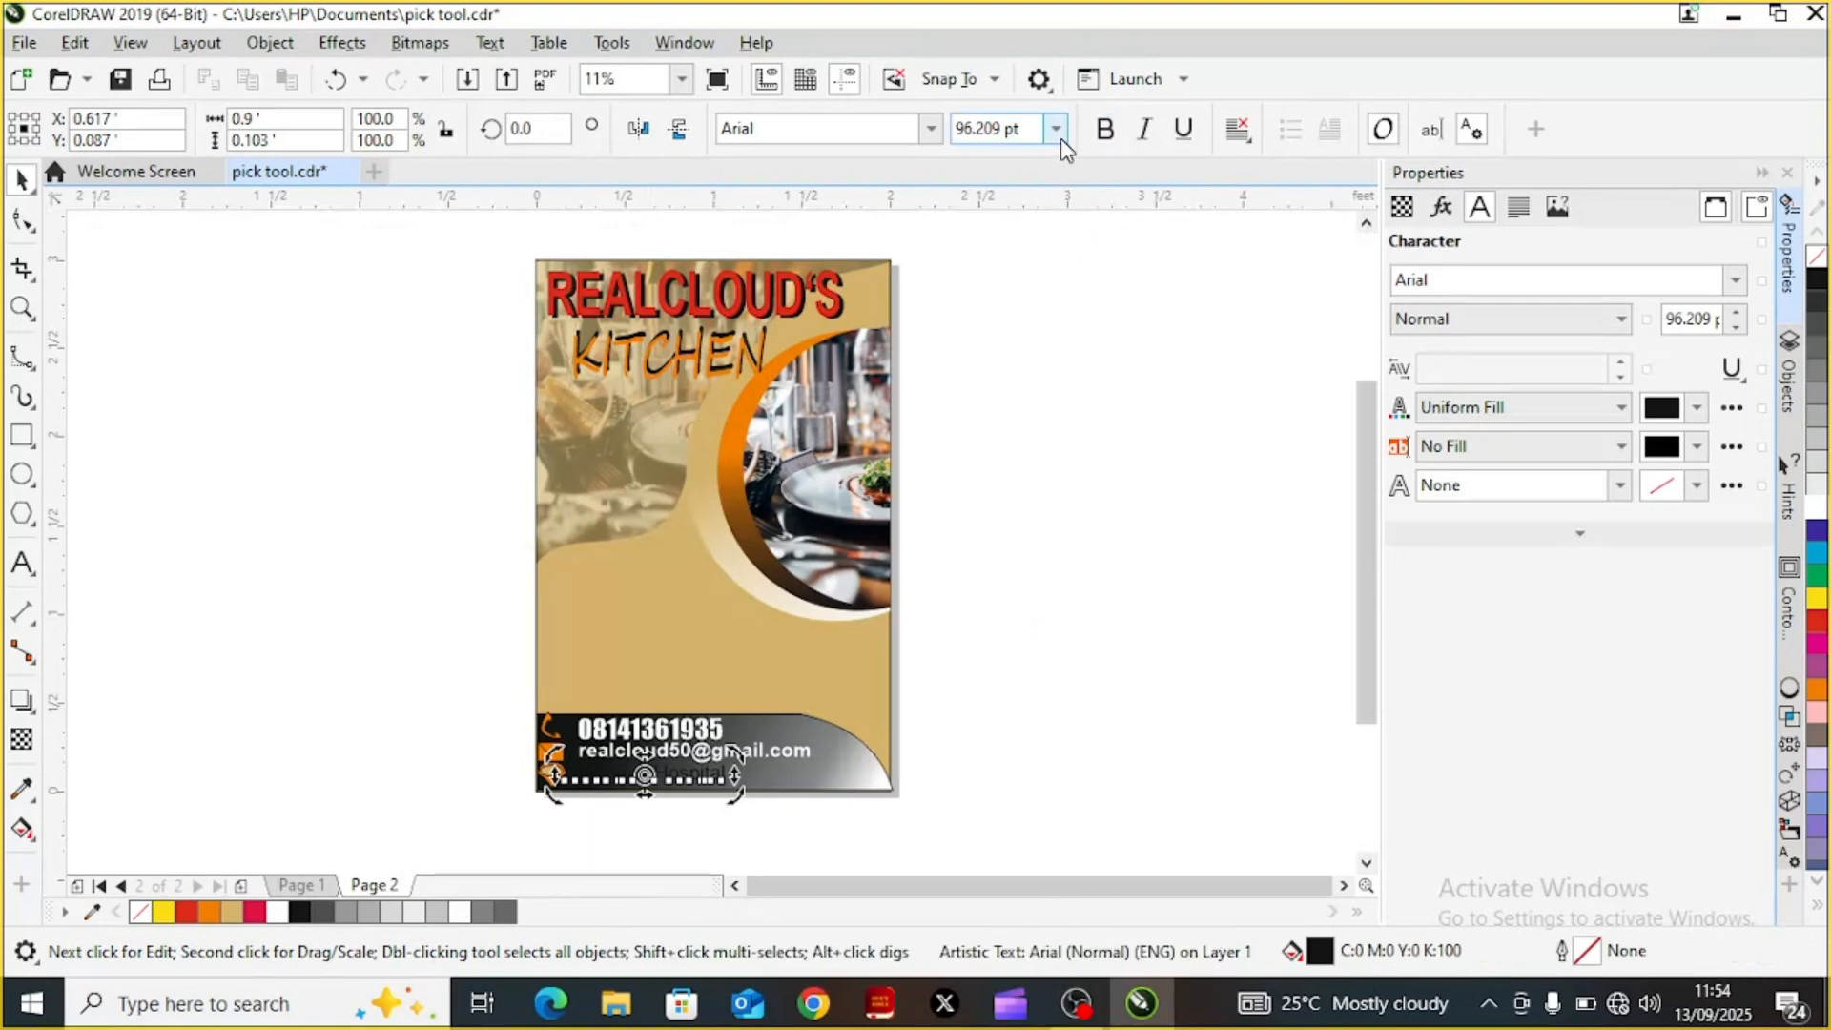
Set the Teaching Hospital text in the Impact font with a white fill
left_click(1100, 131)
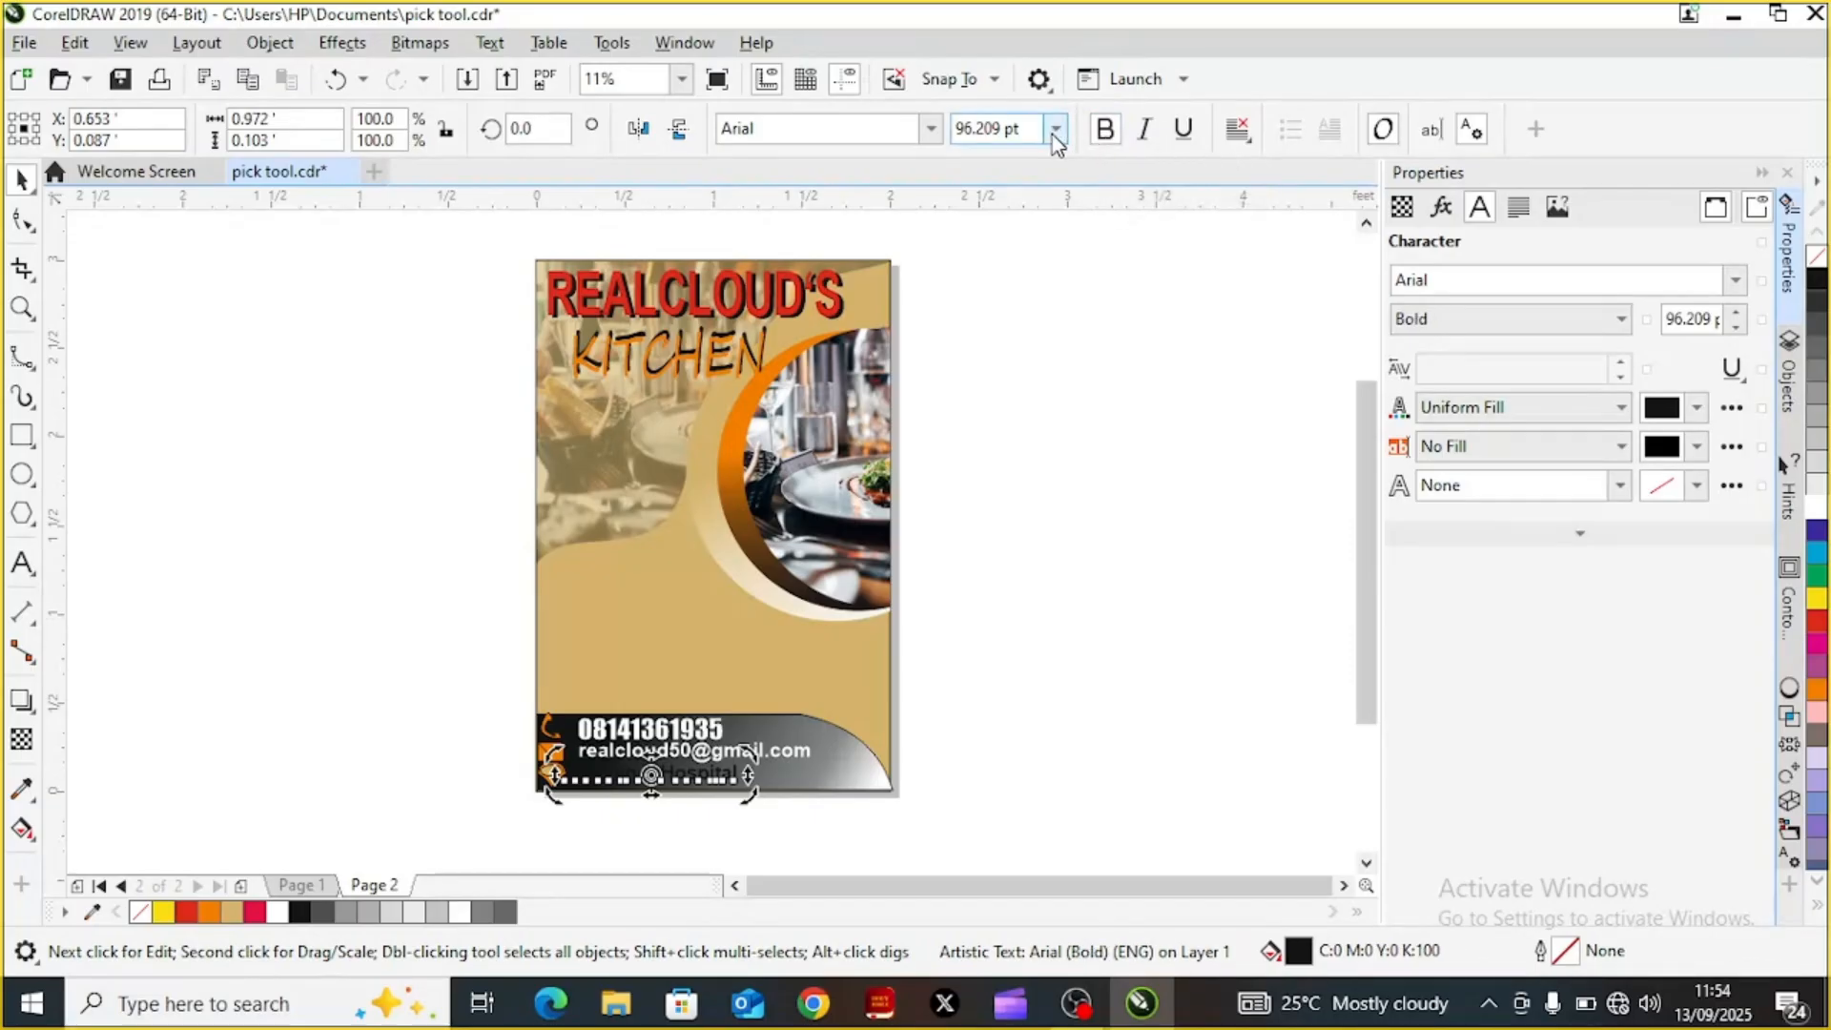
left_click(1056, 131)
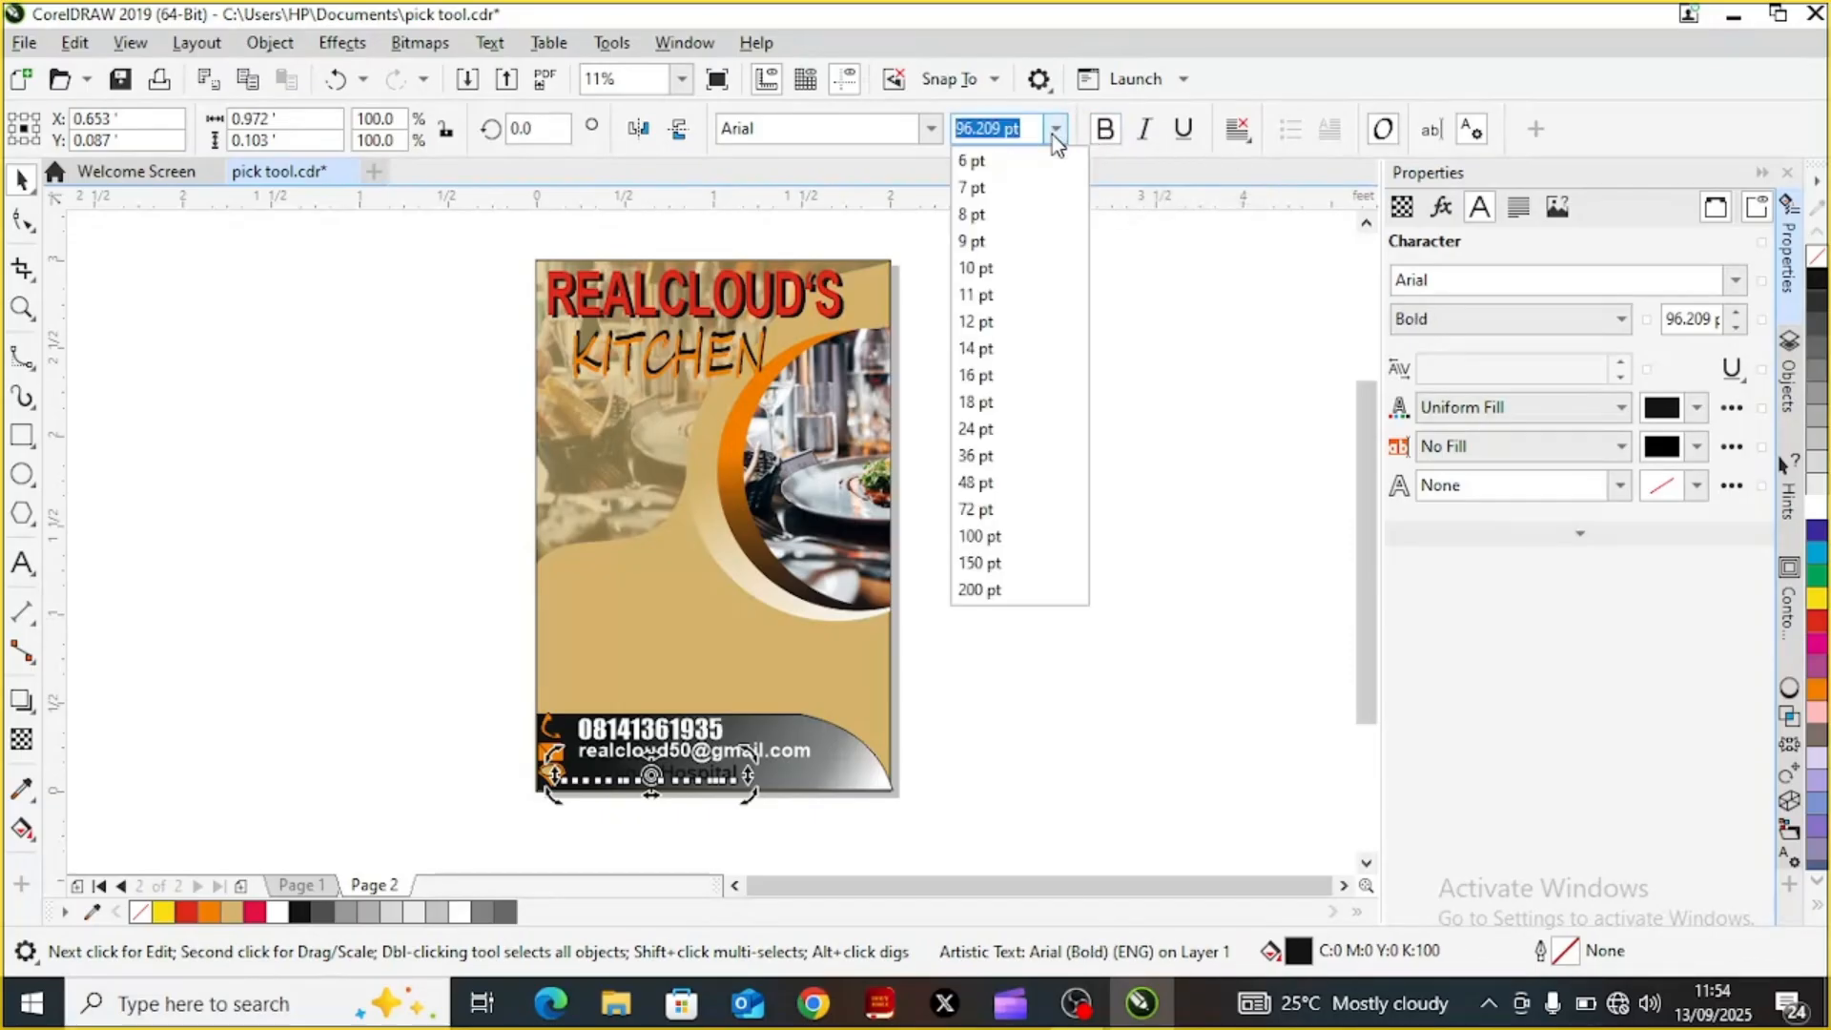
left_click(932, 133)
left_click(932, 135)
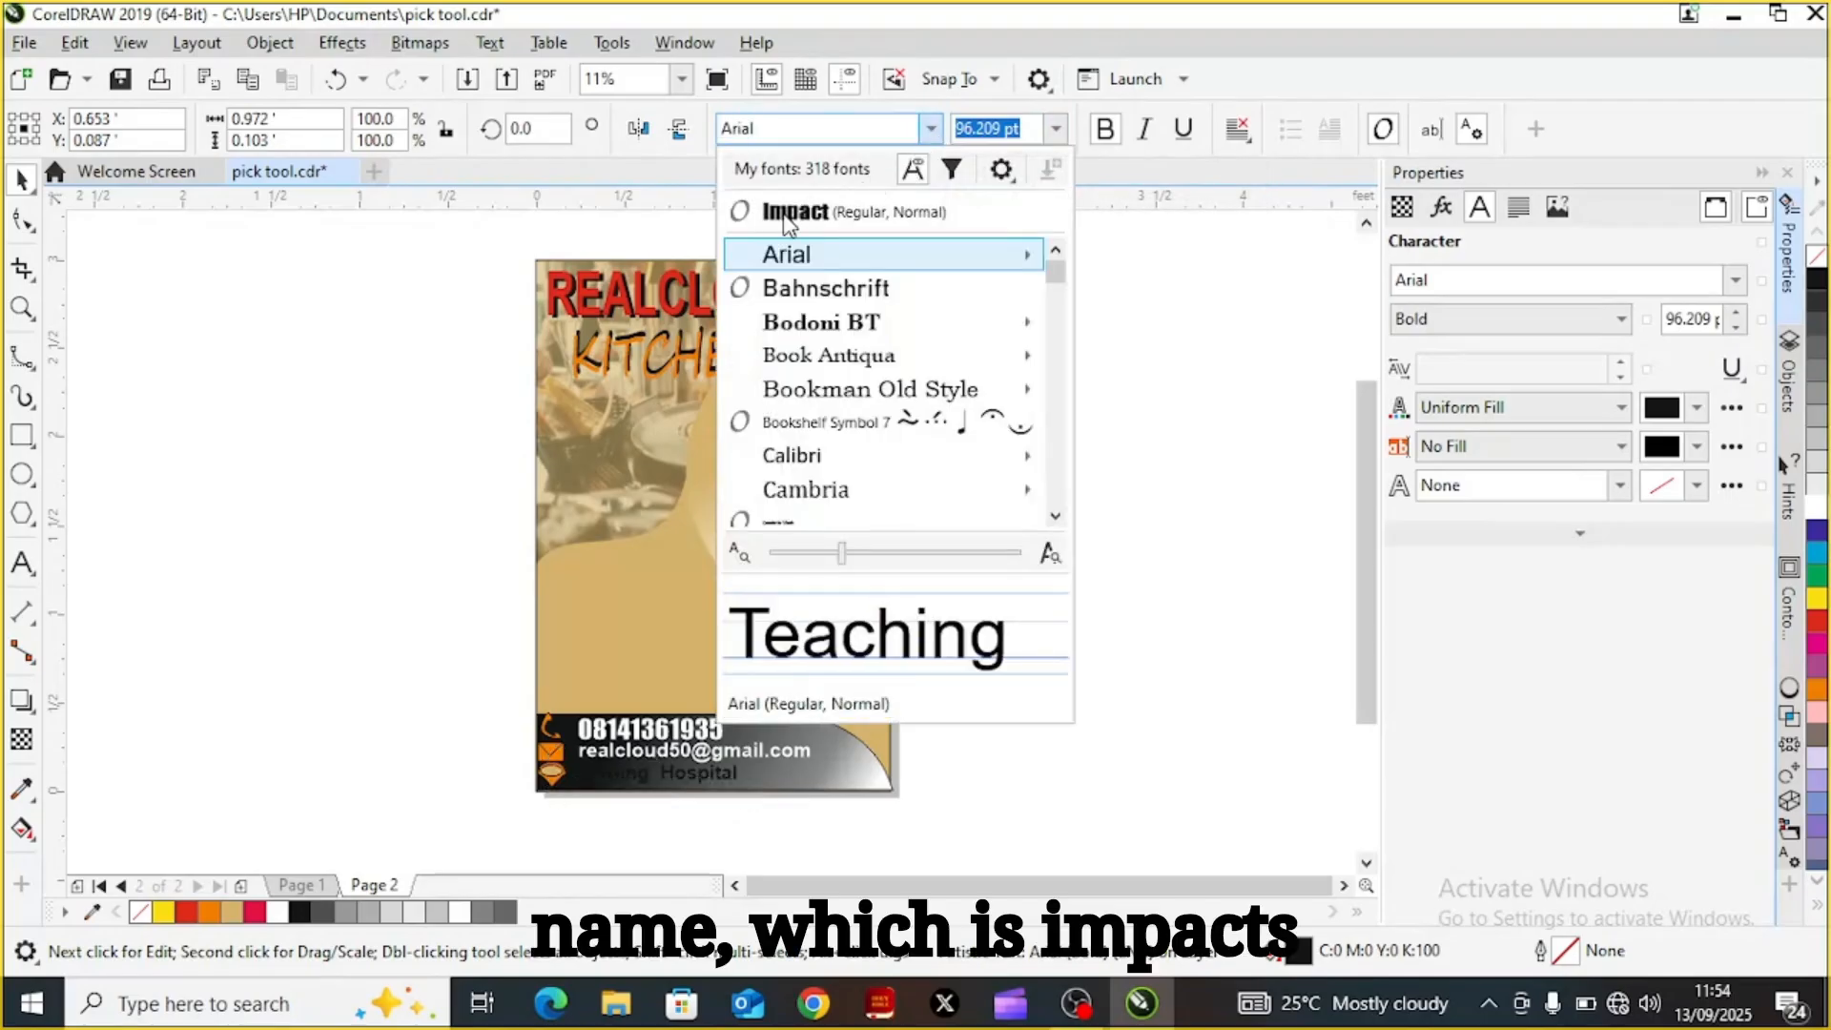
left_click(784, 214)
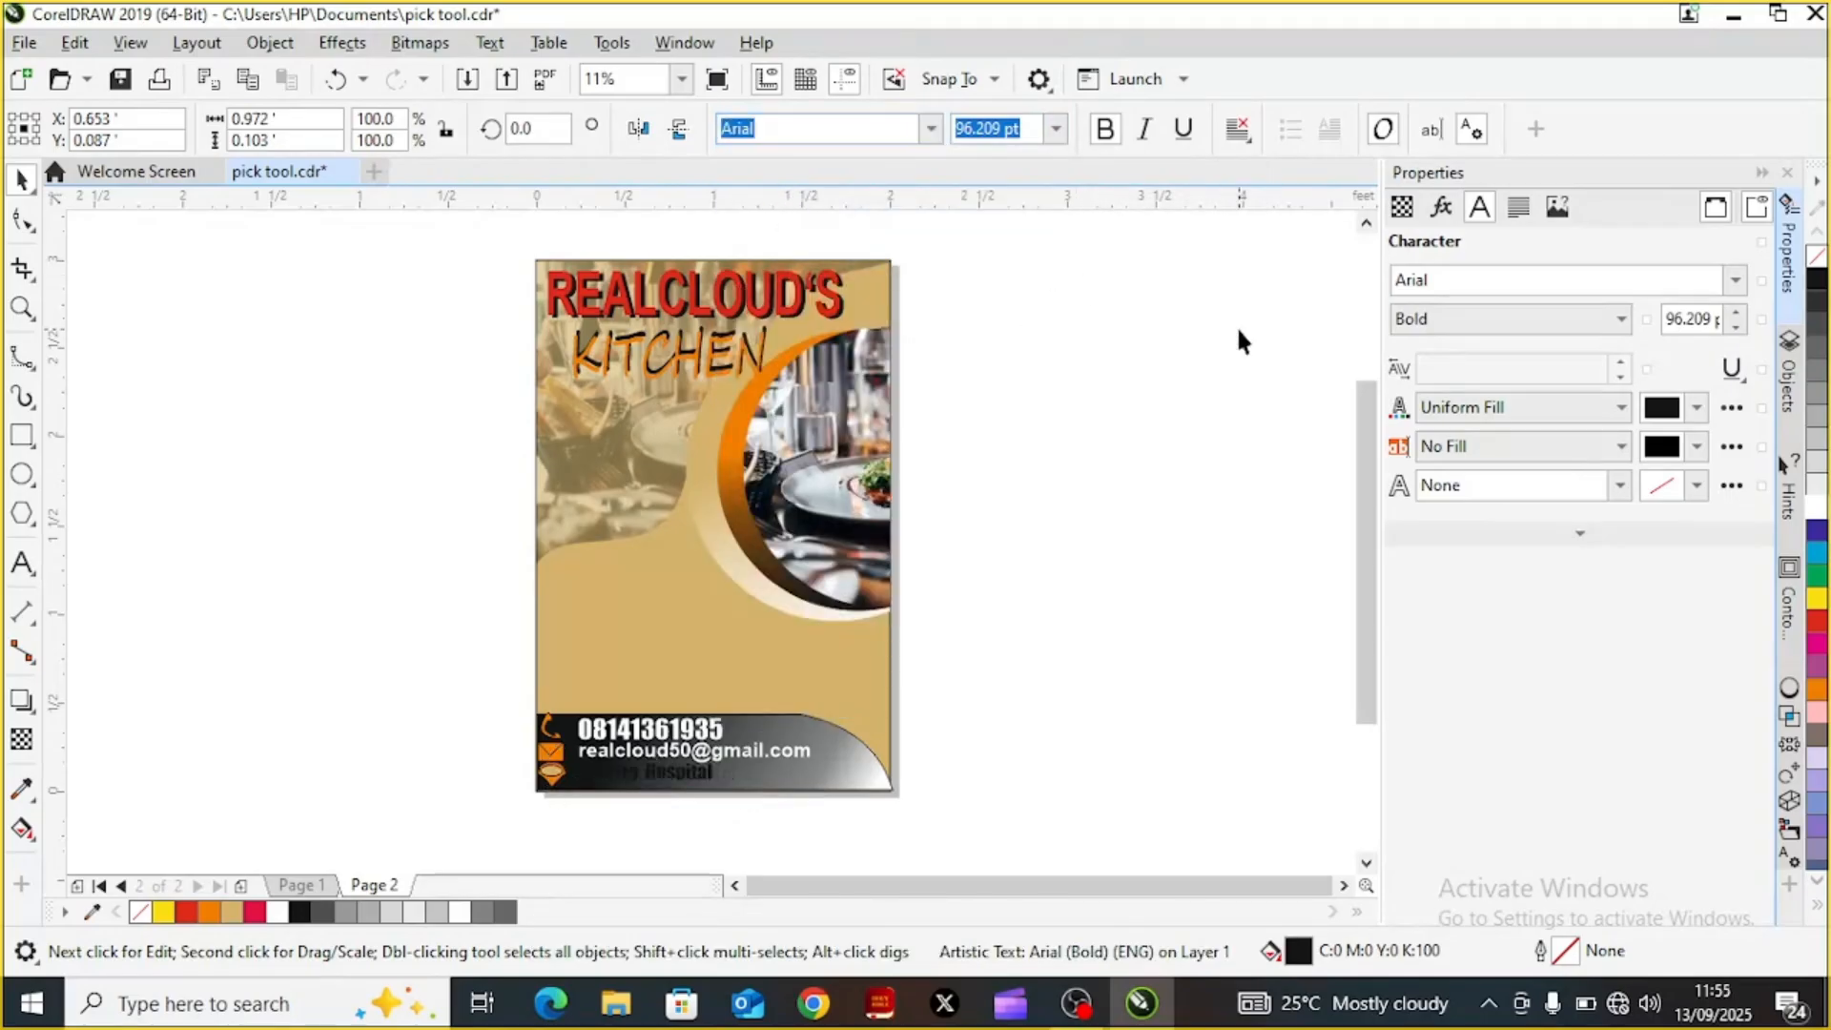
left_click(1817, 513)
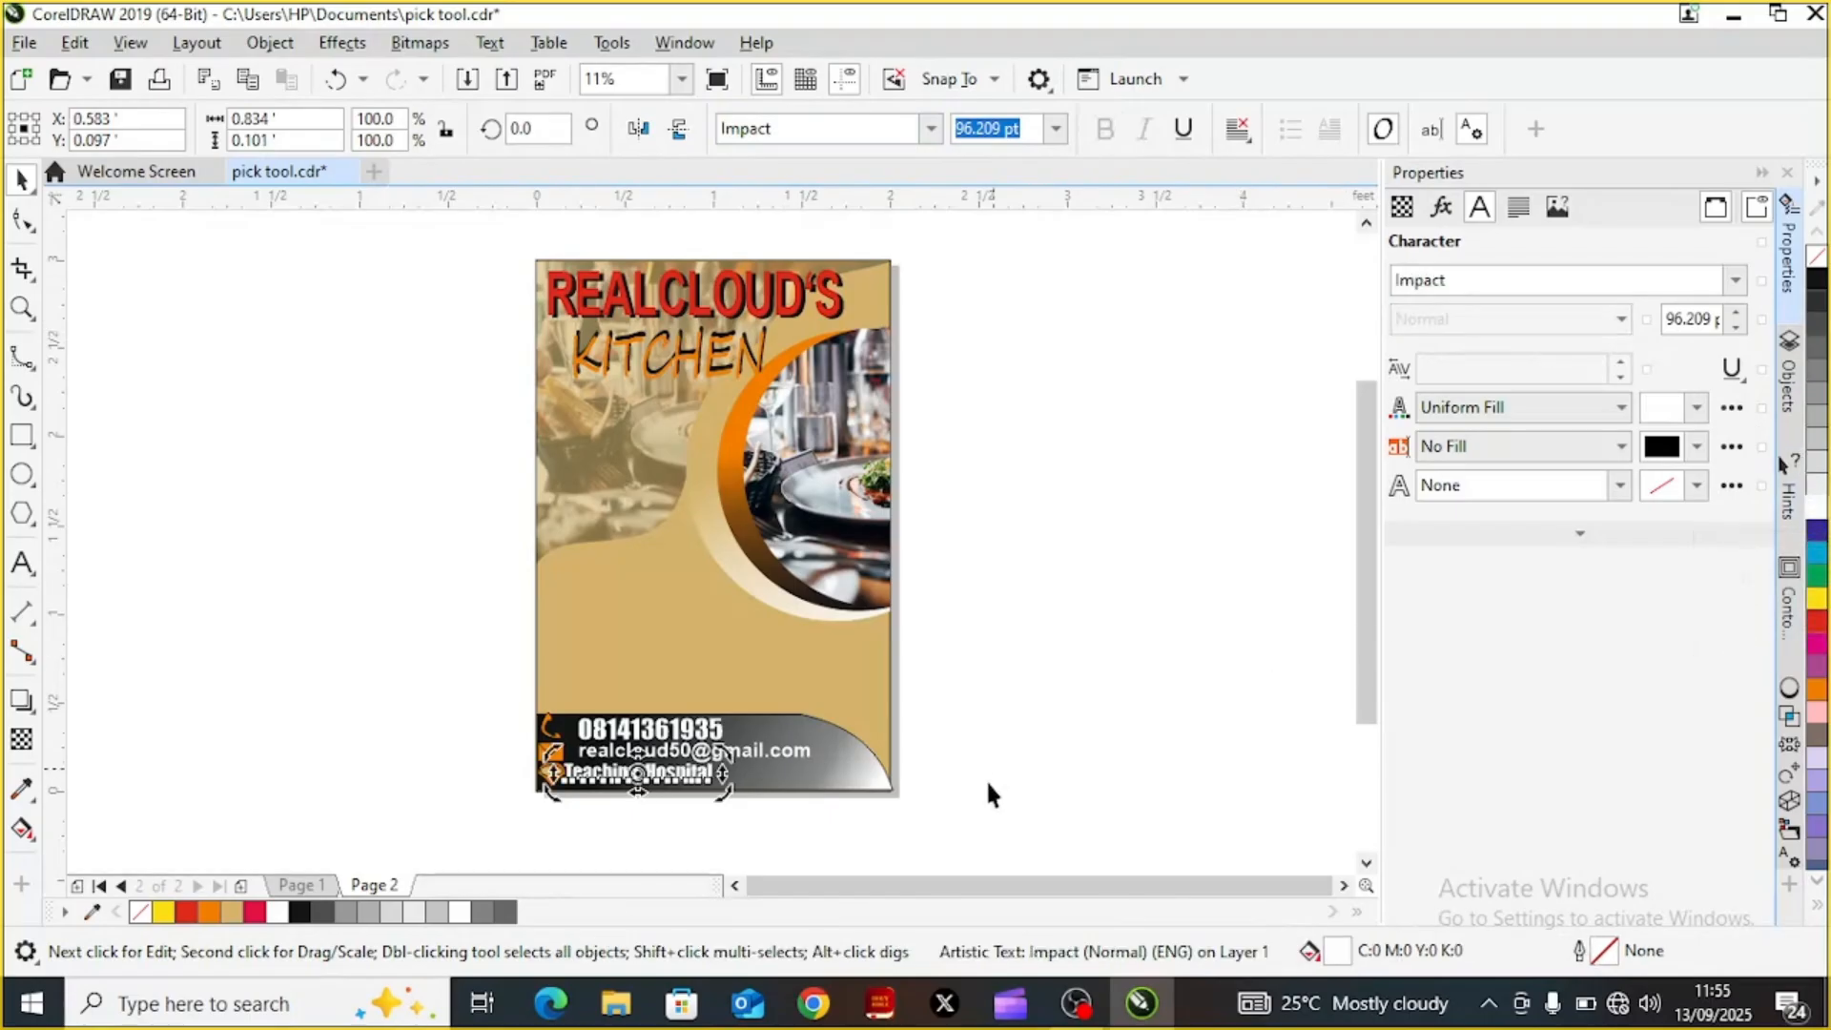
Shift the Teaching Hospital text slightly so it clears the footer icon and lines up with the contact lines above
left_click(650, 839)
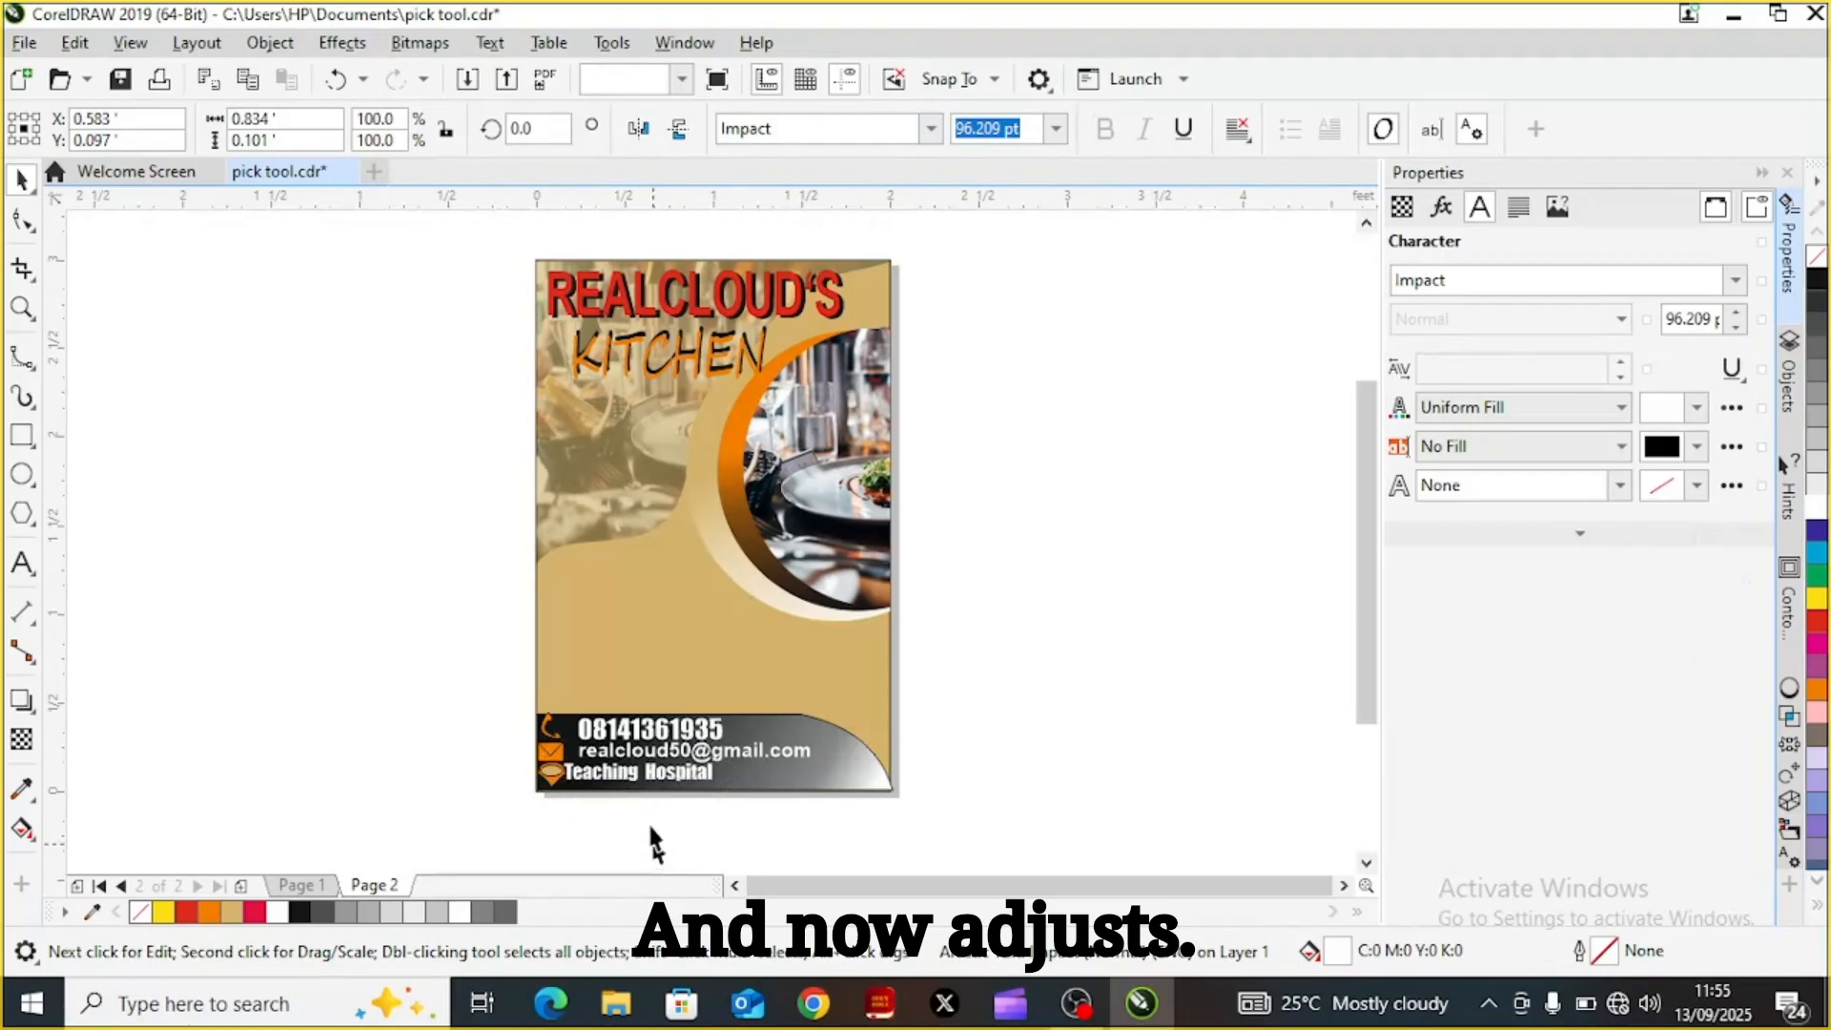
left_click(613, 780)
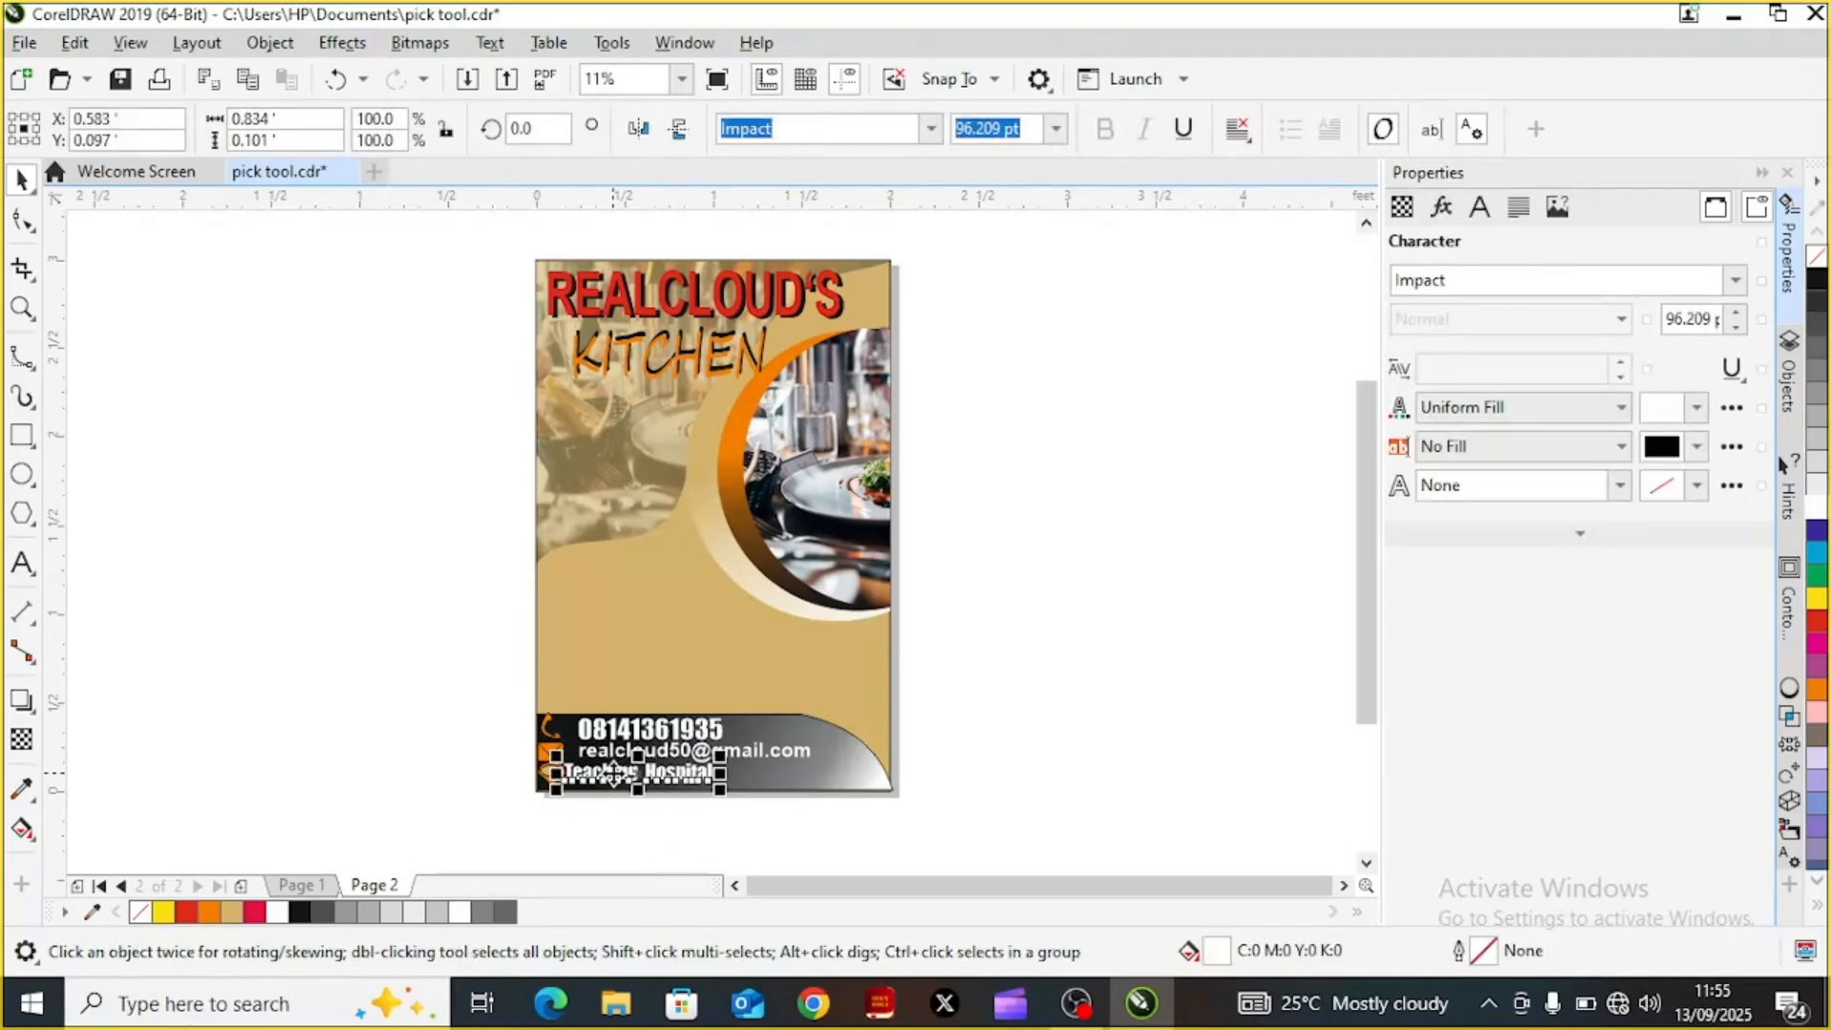
mouse_move(634, 773)
left_mouse_down()
mouse_move(663, 799)
mouse_move(654, 780)
left_mouse_up()
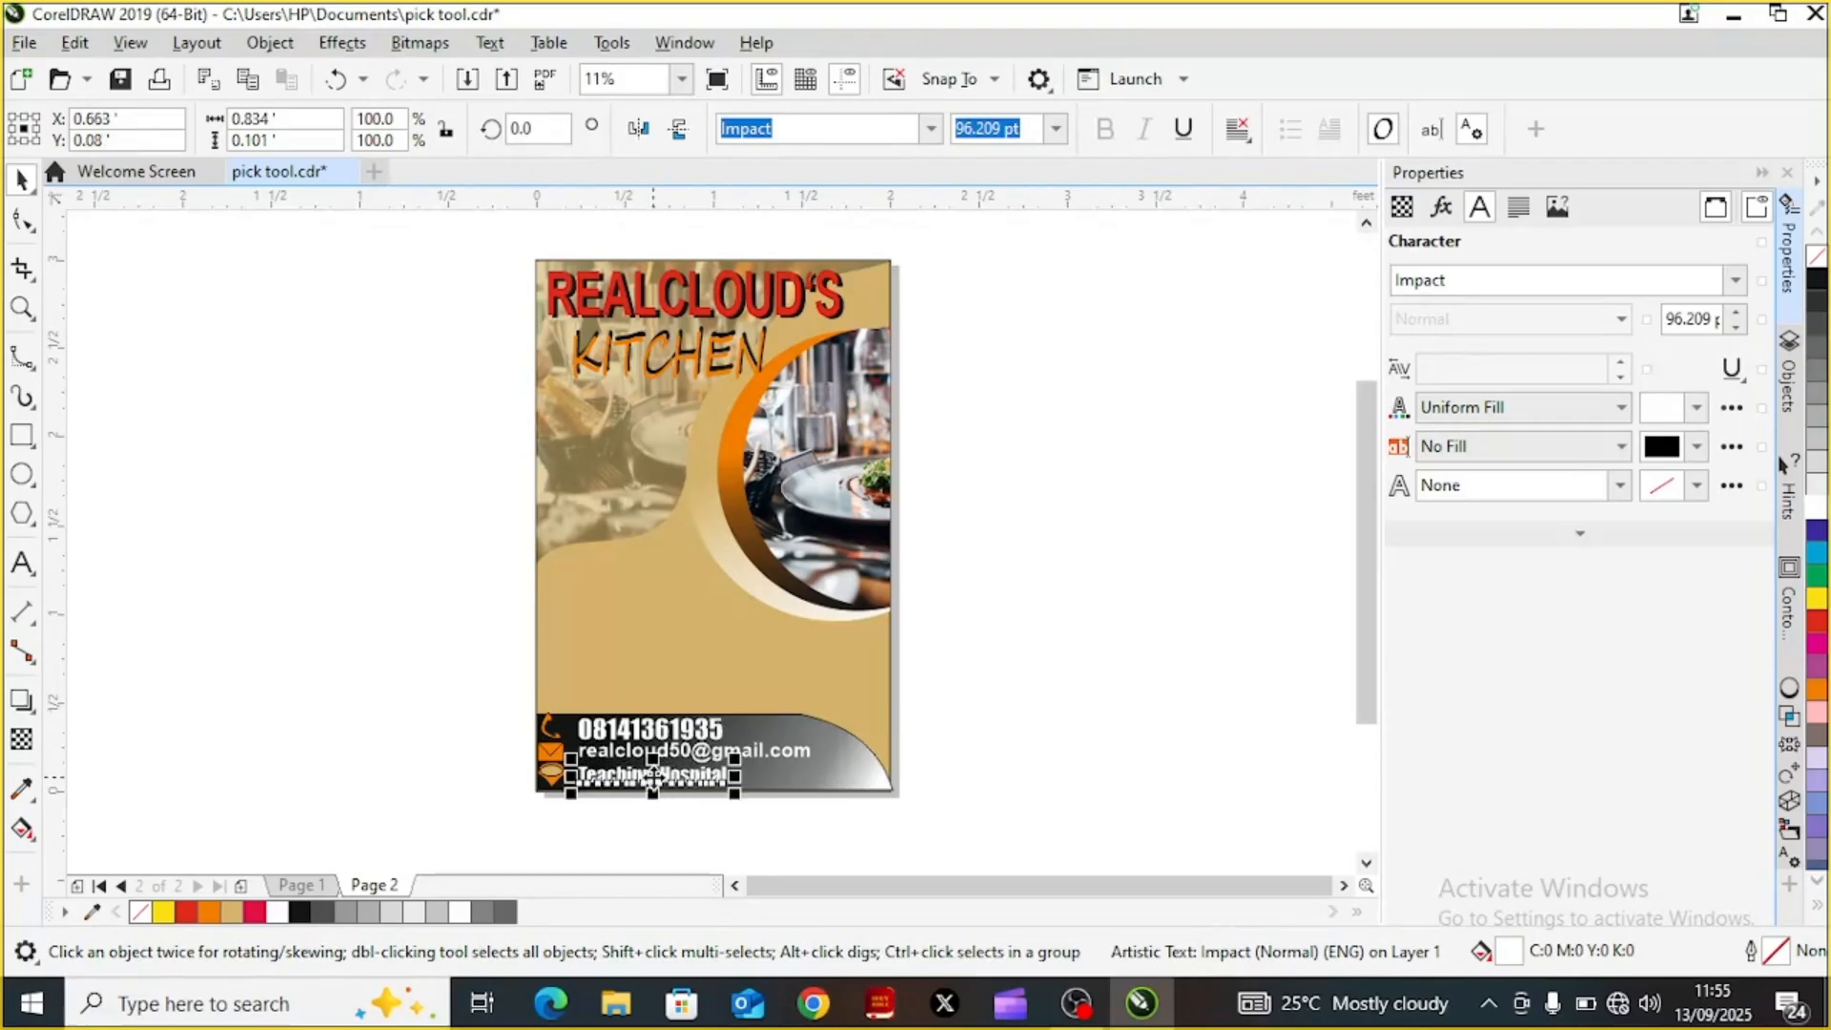
left_click(387, 681)
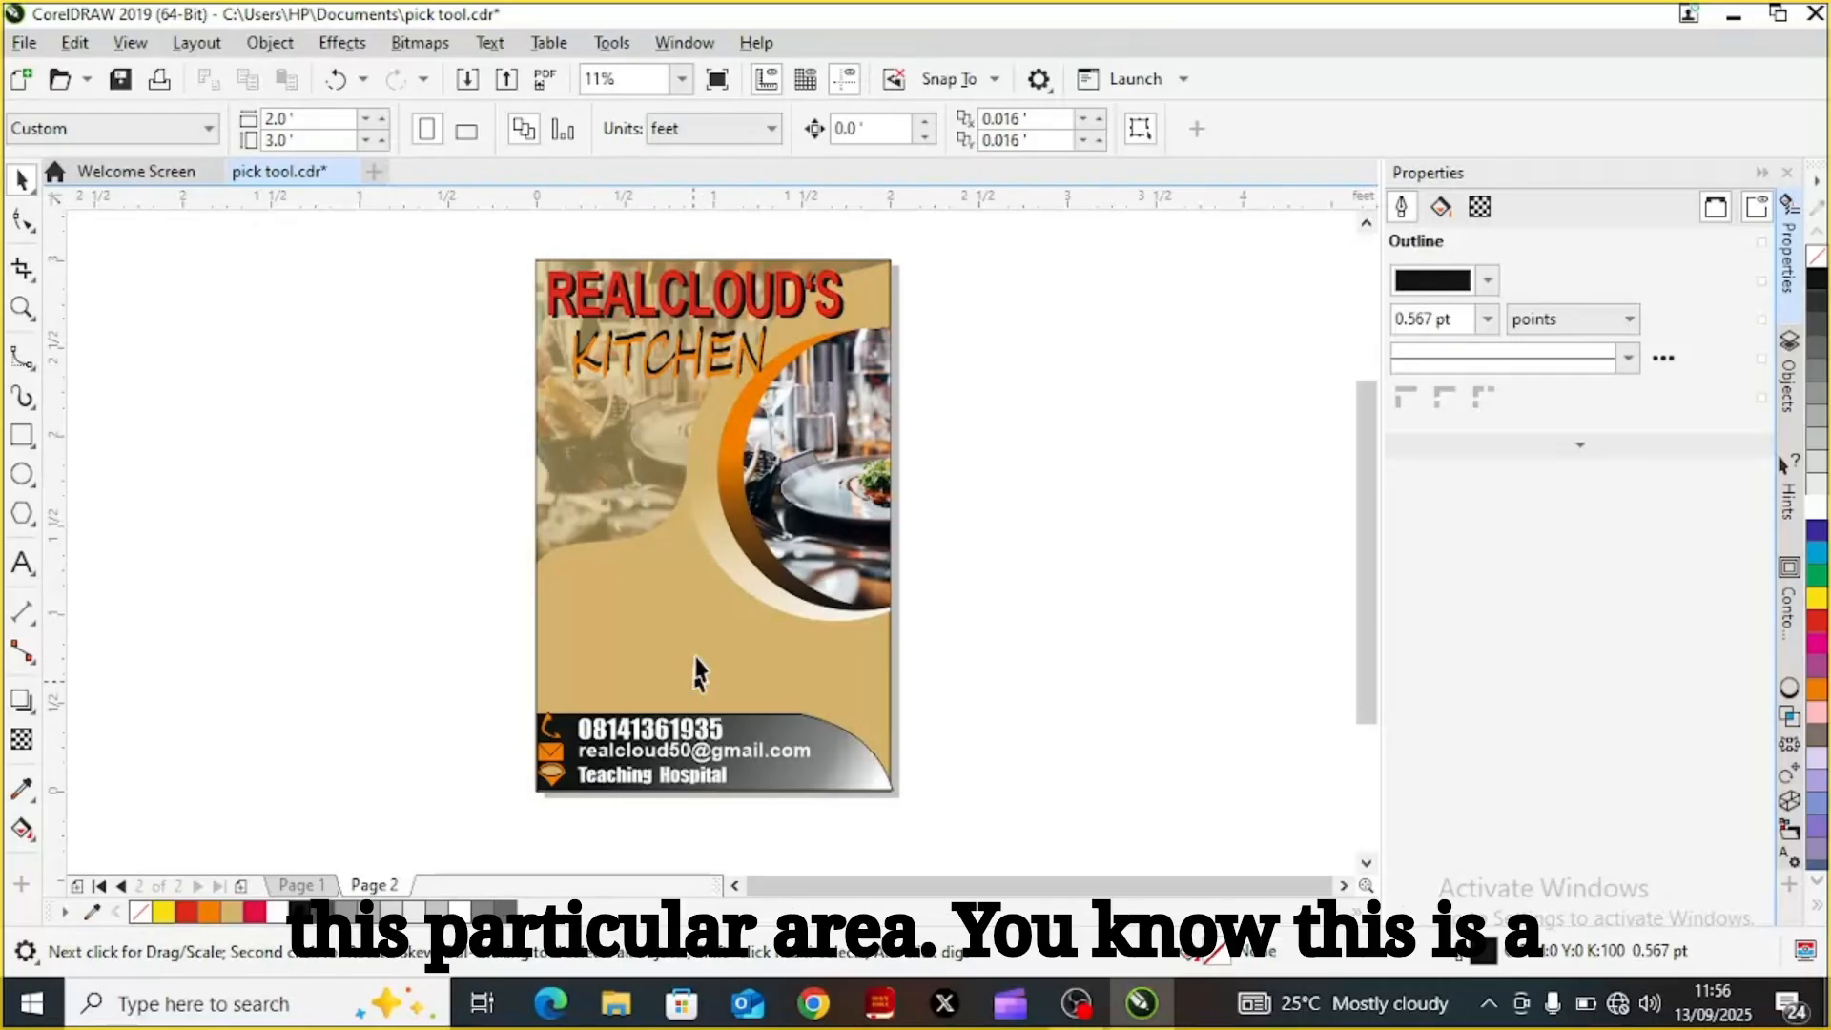
Add the artistic text "MENU" in the empty area beside the flyer and enlarge it to about 309 pt
left_click(21, 565)
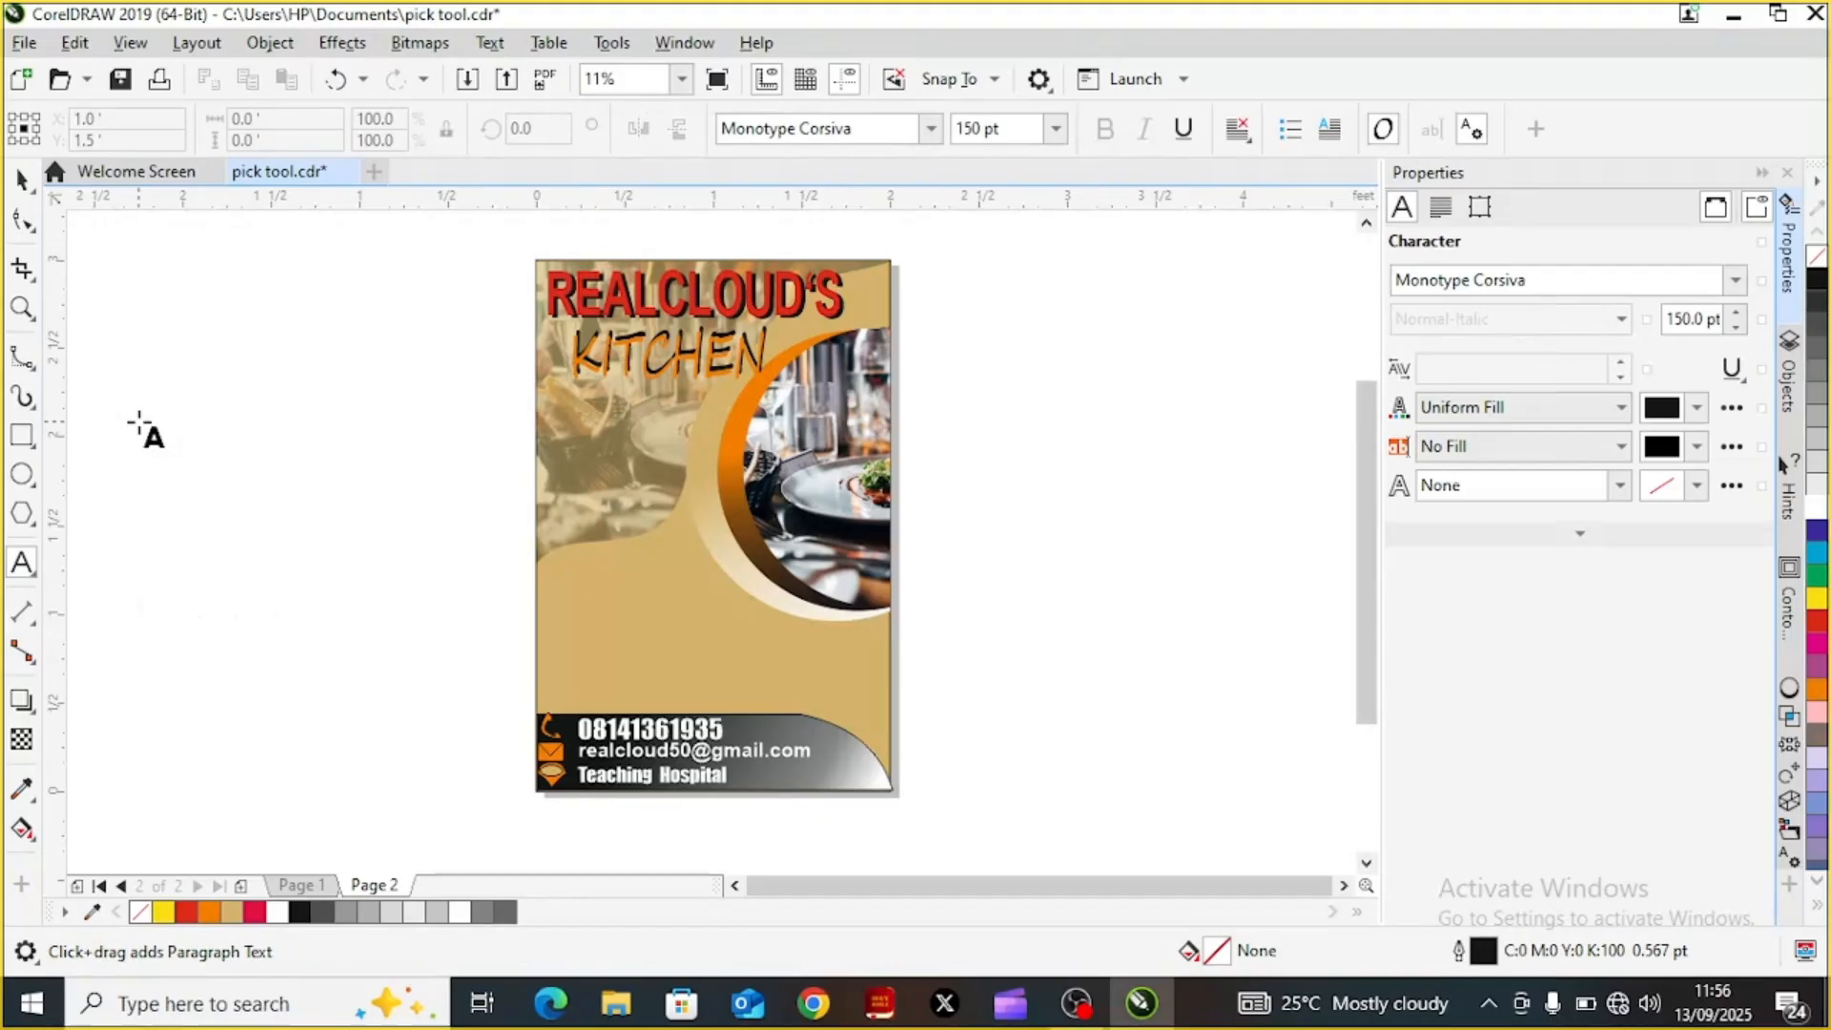
key("m")
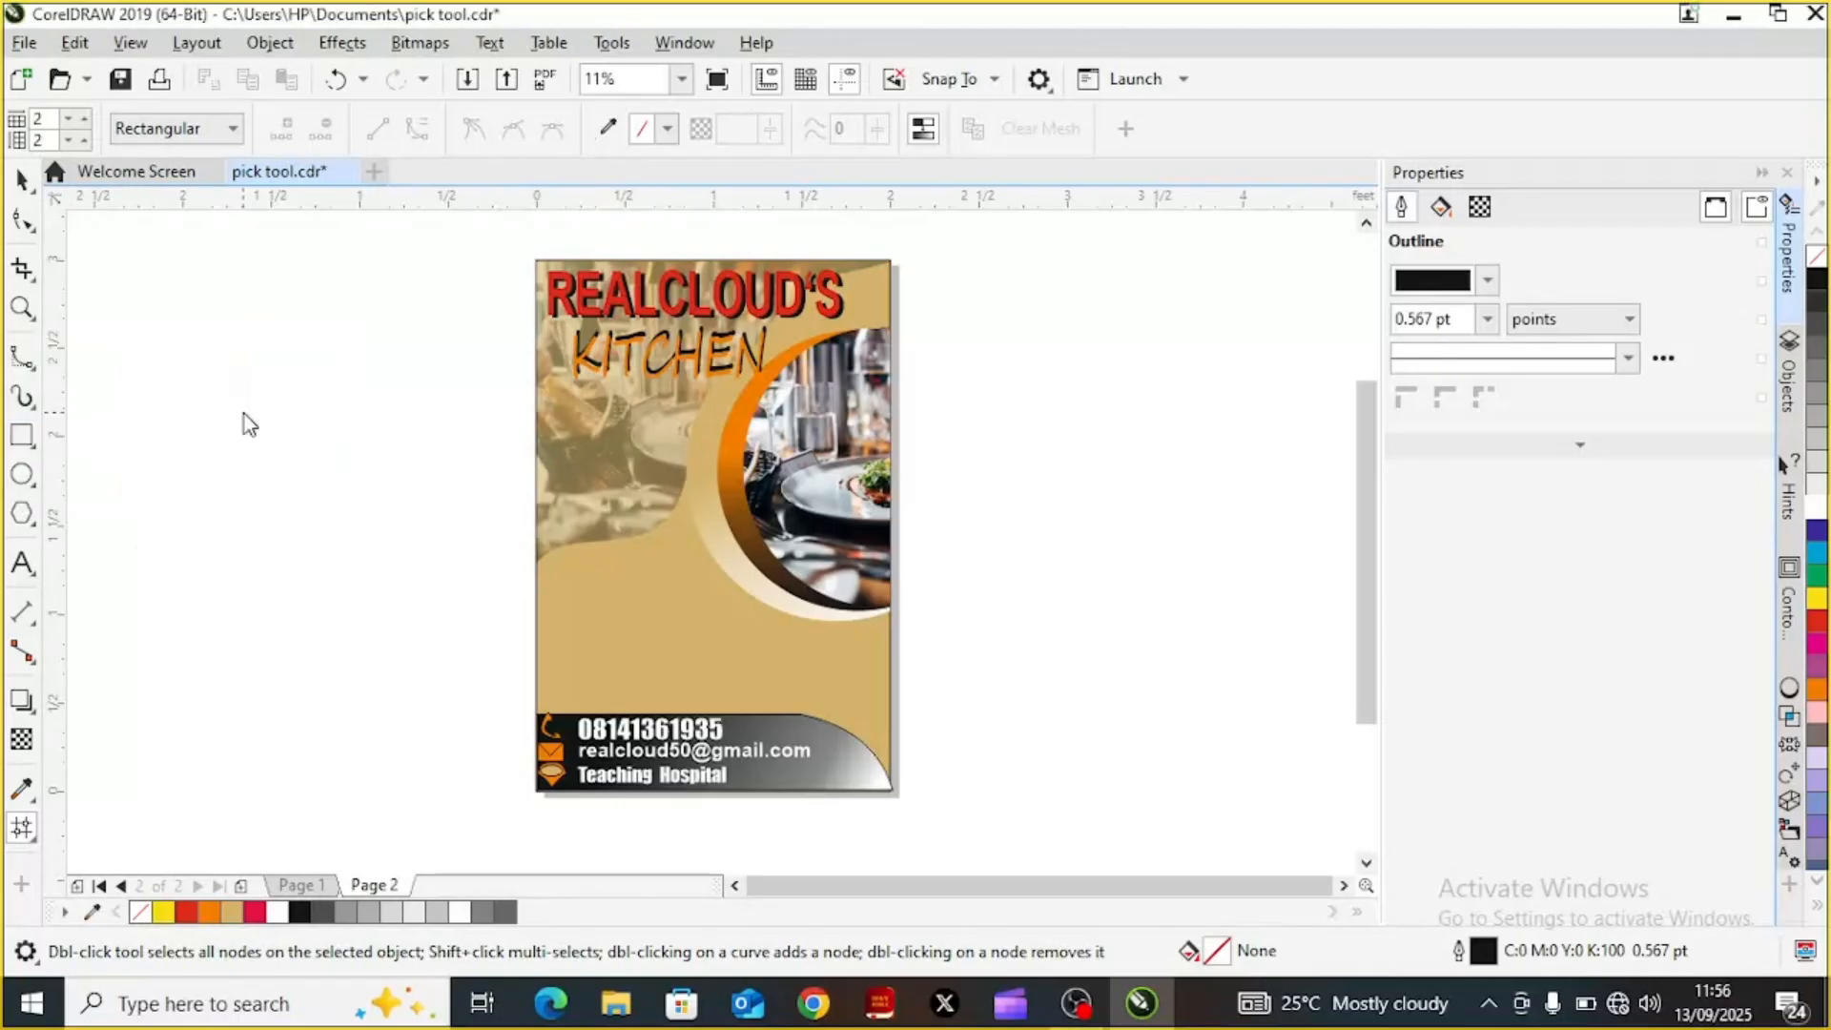
left_click(21, 565)
left_click(229, 460)
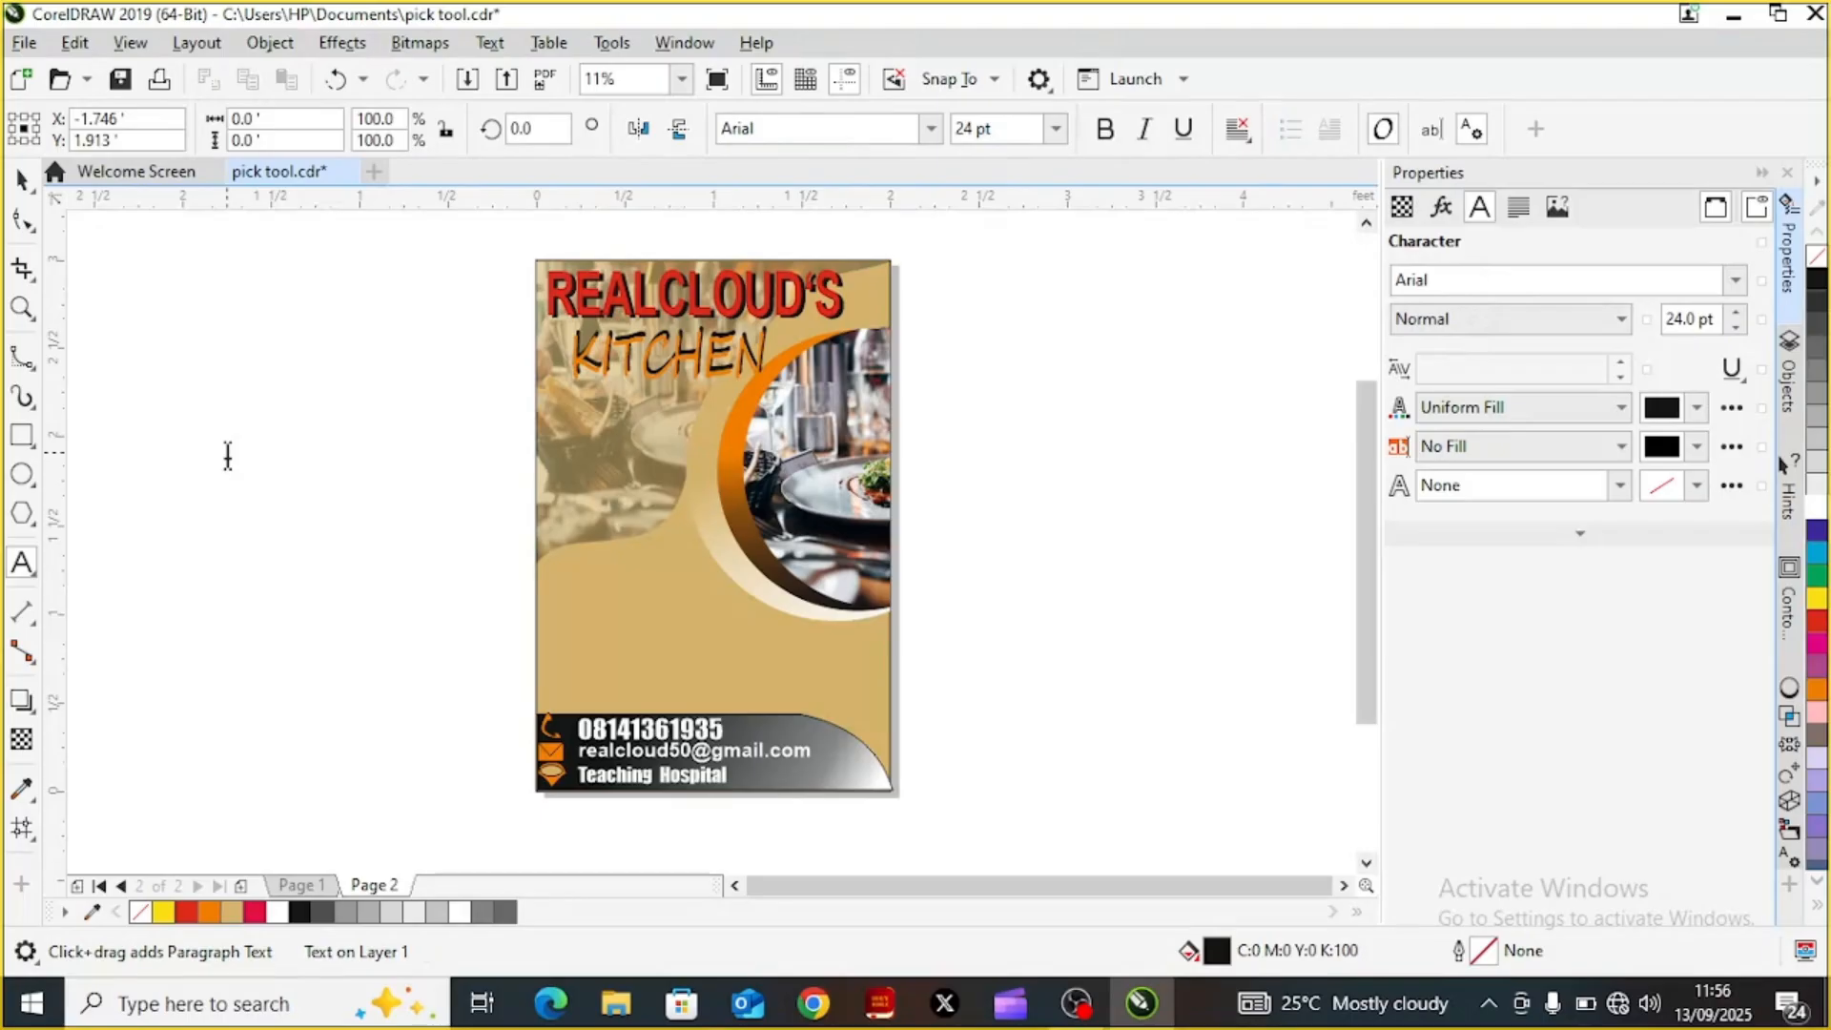
type("Our")
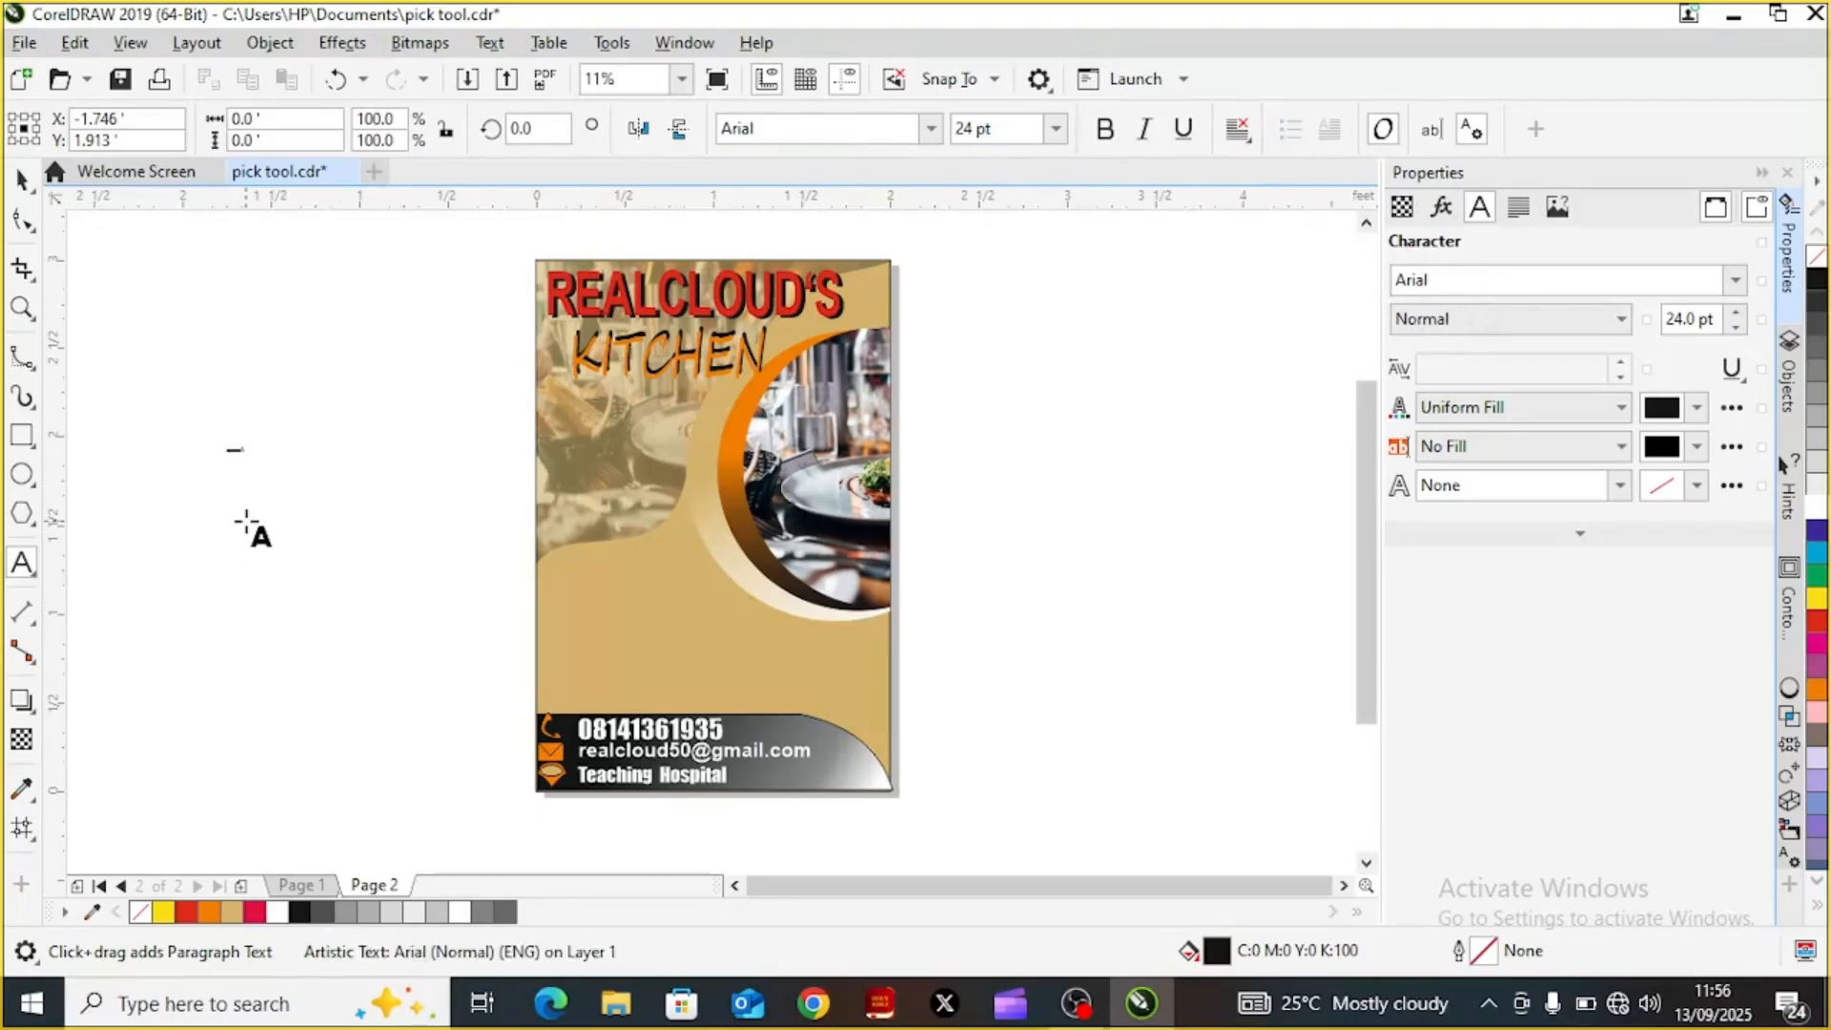
left_click_drag(253, 464, 410, 641)
left_click(316, 471)
right_click(313, 468)
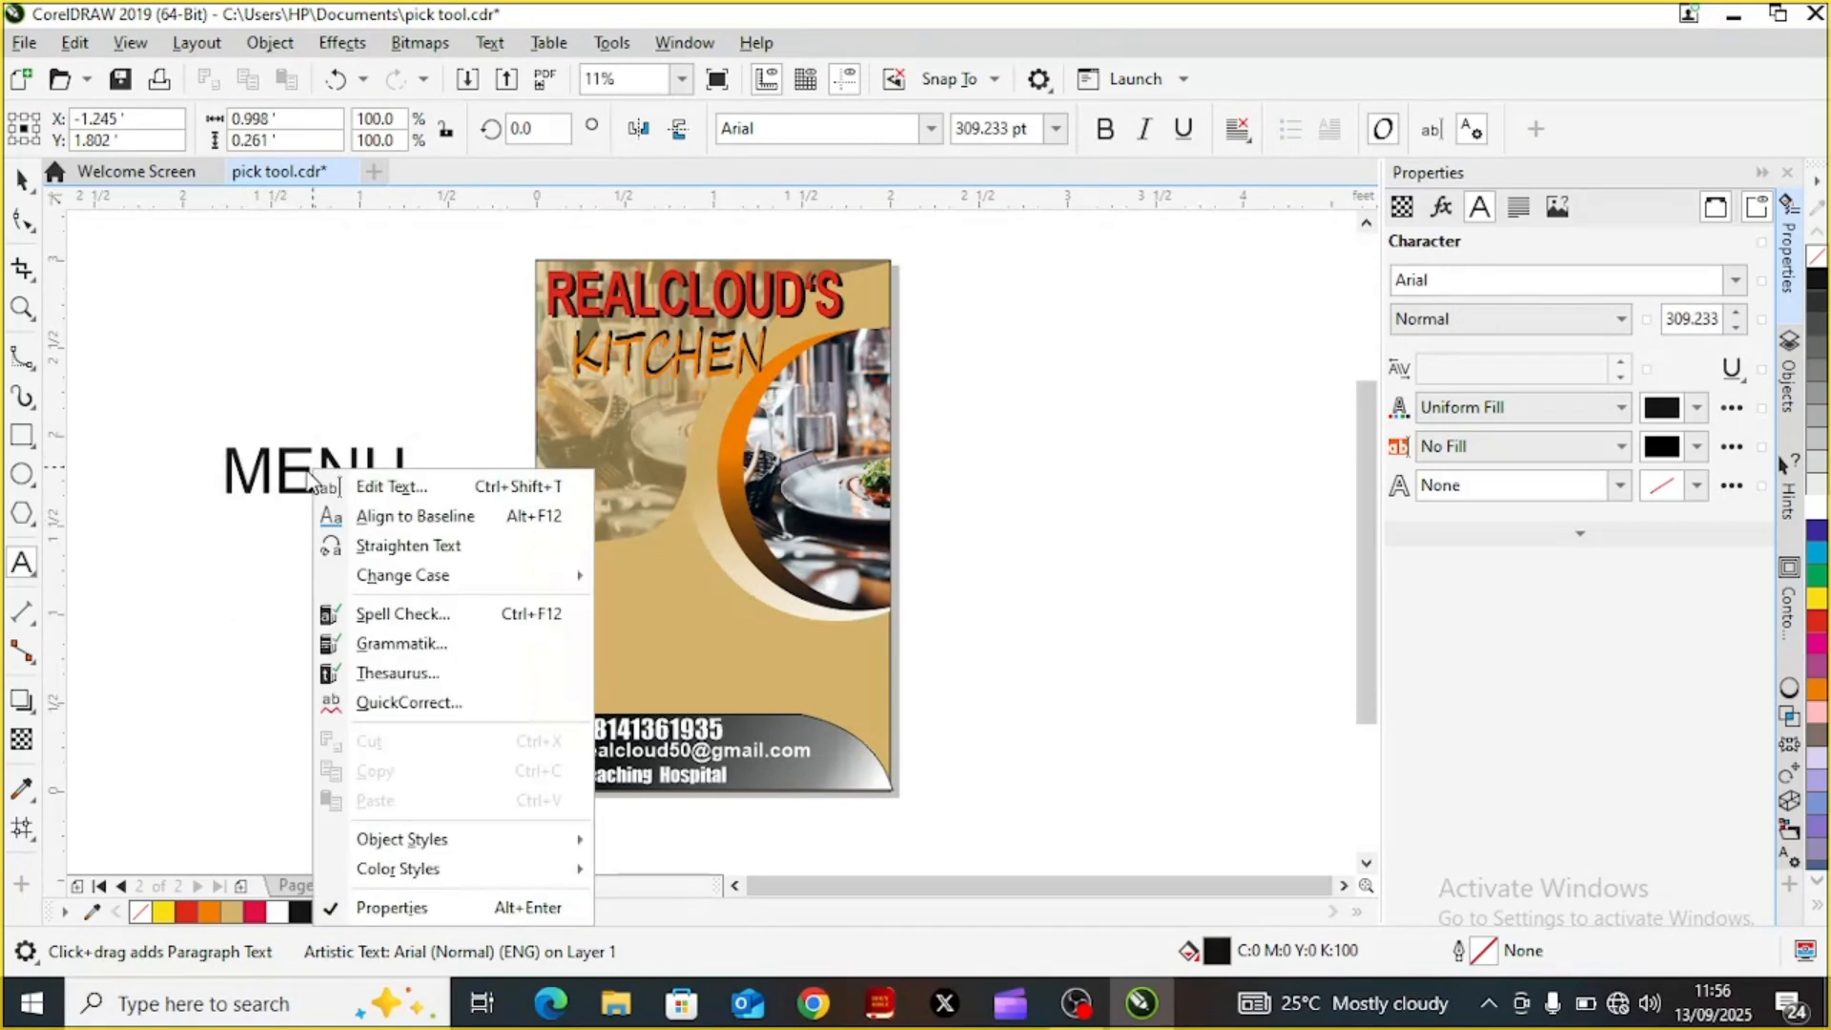
left_click(306, 472)
left_click(315, 471)
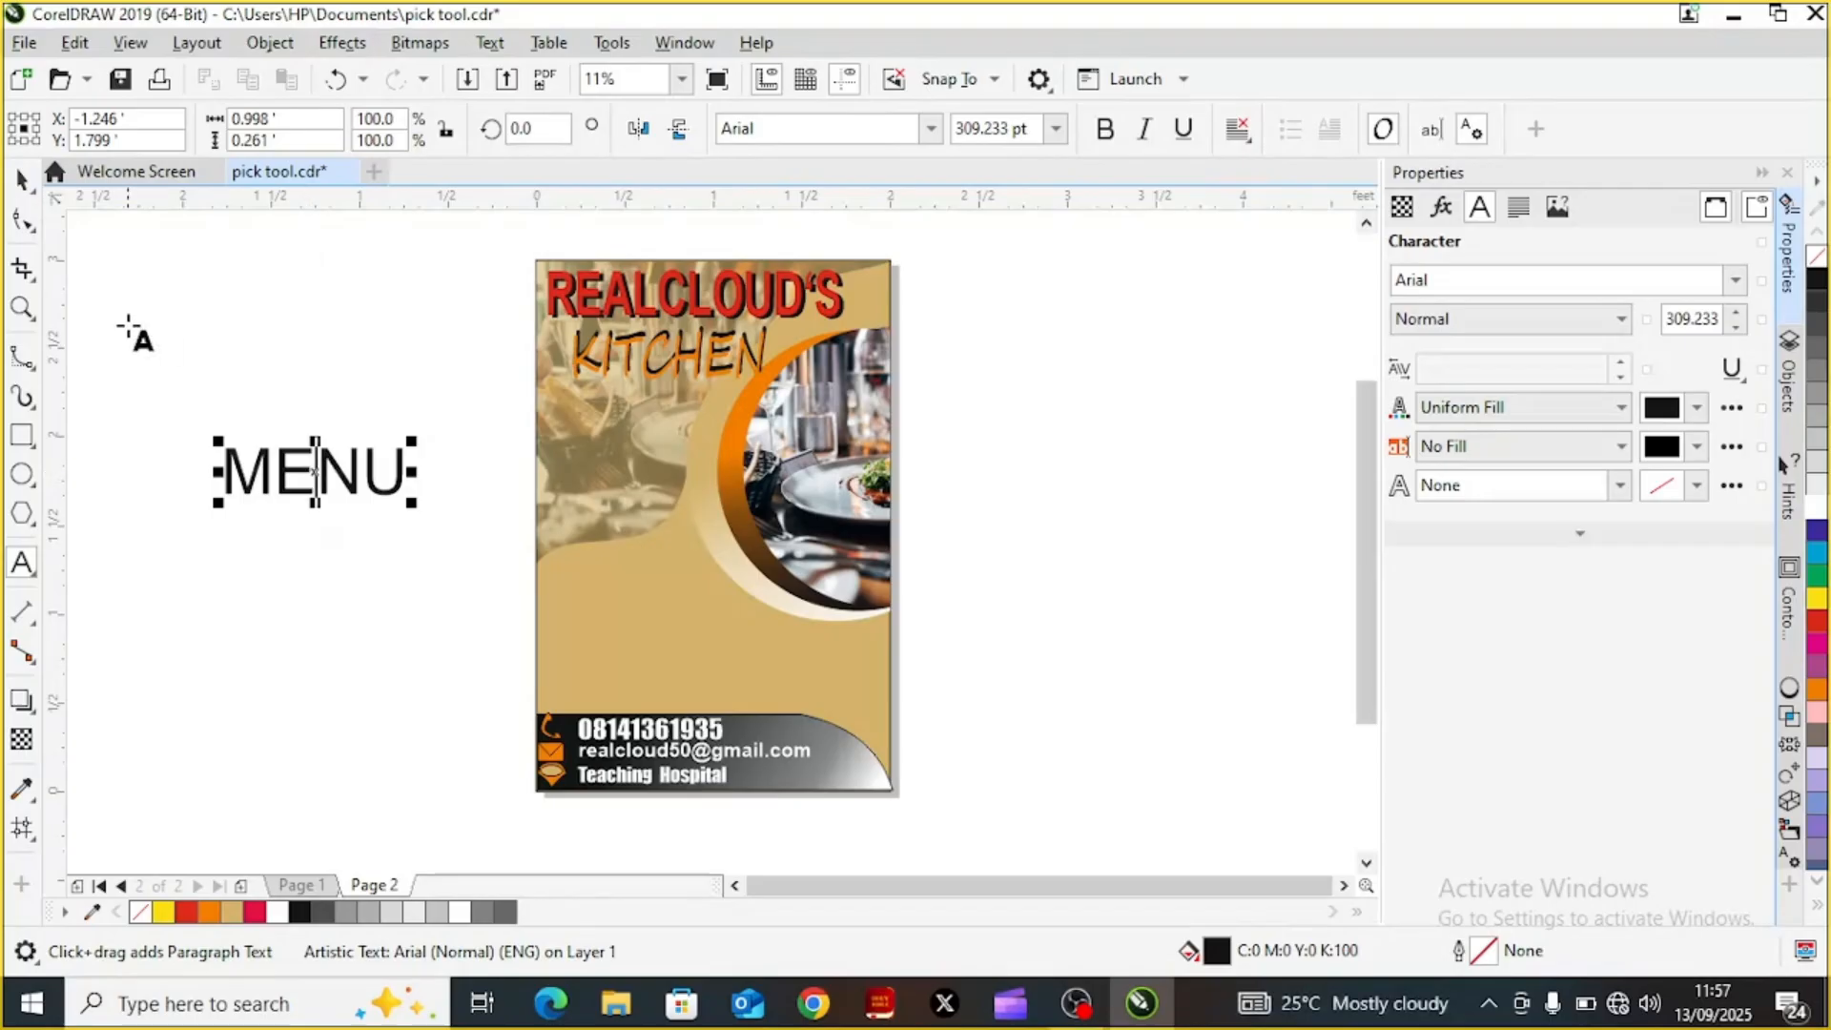
Change the font of the MENU text to Impact
left_click(23, 181)
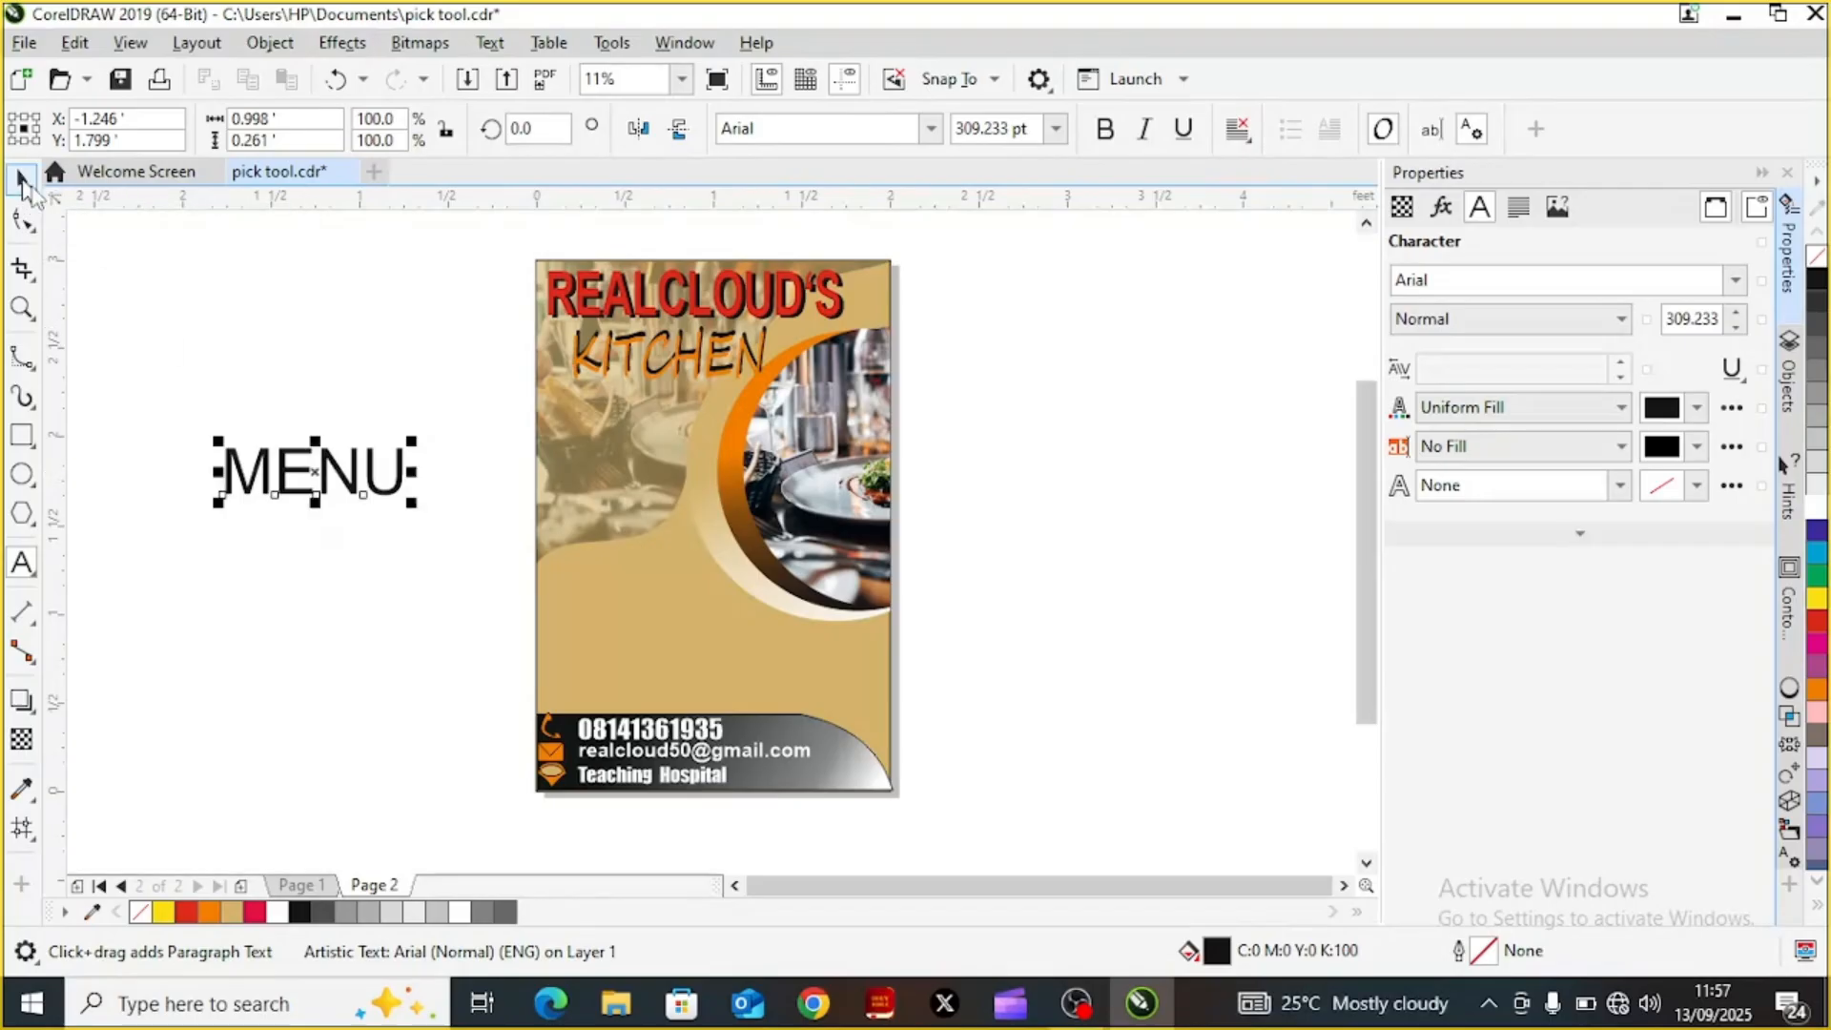
left_click(318, 471)
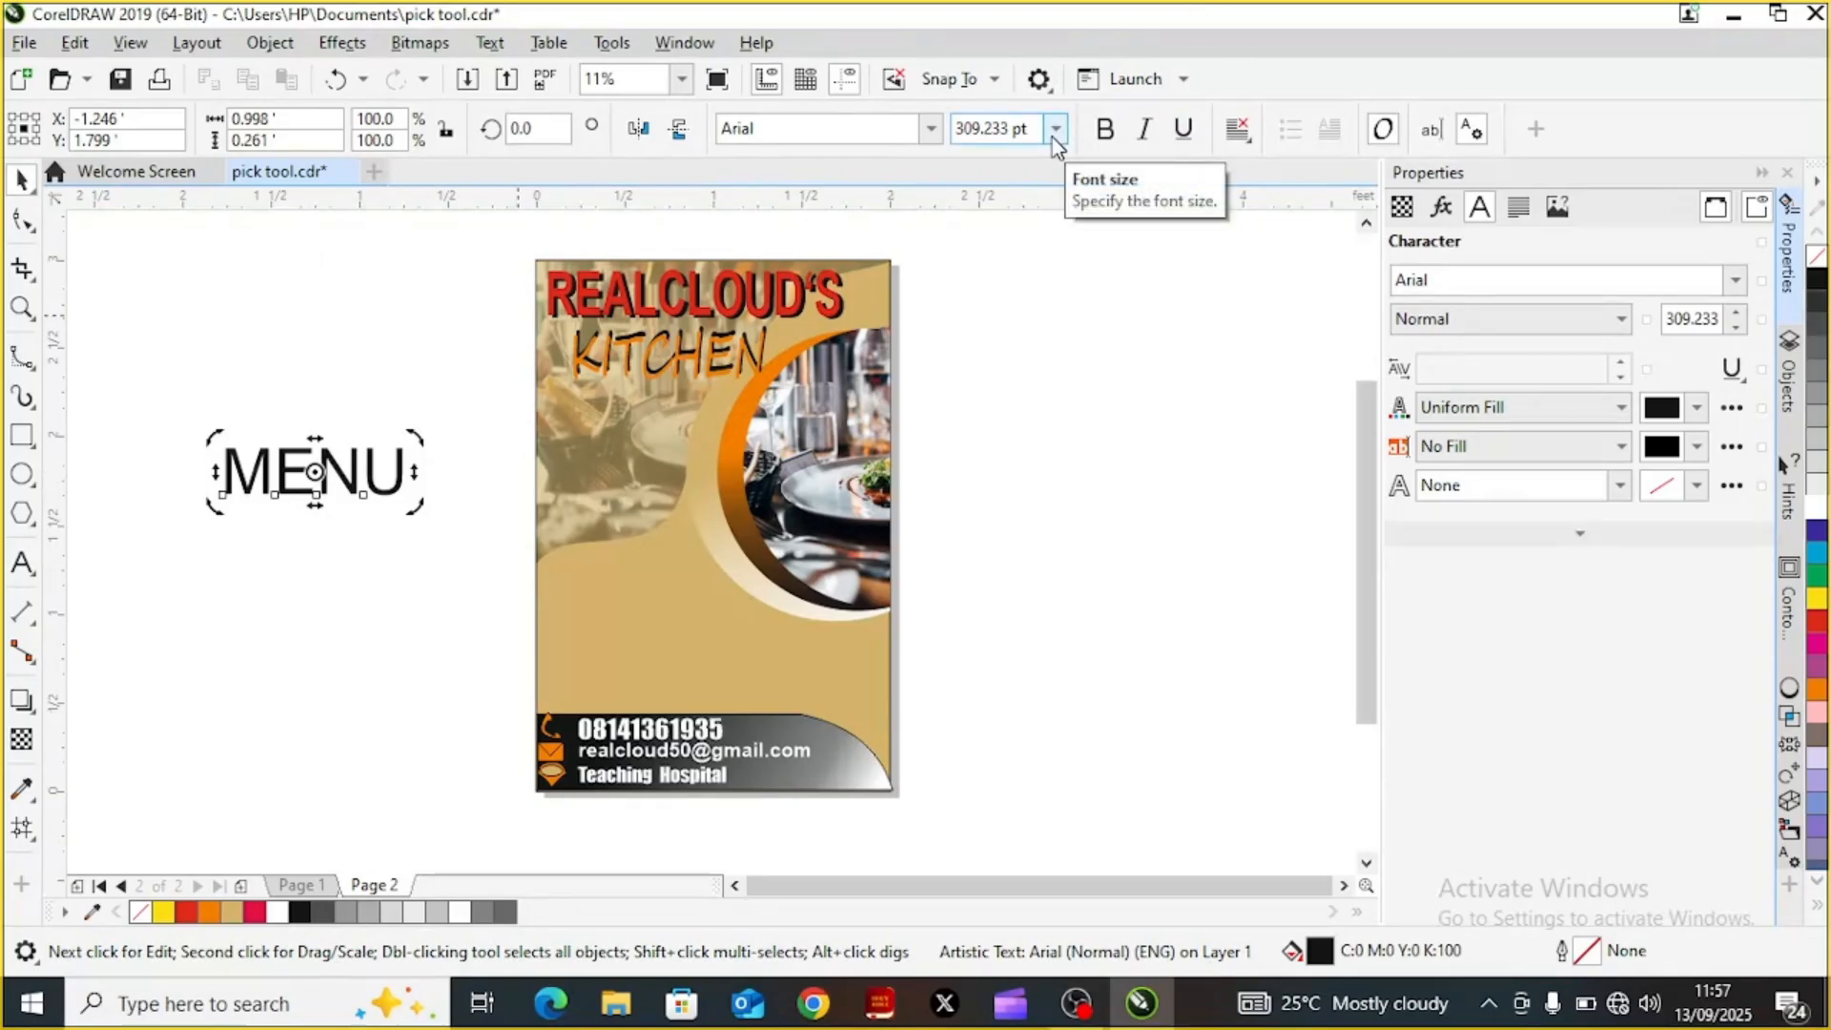
left_click(930, 132)
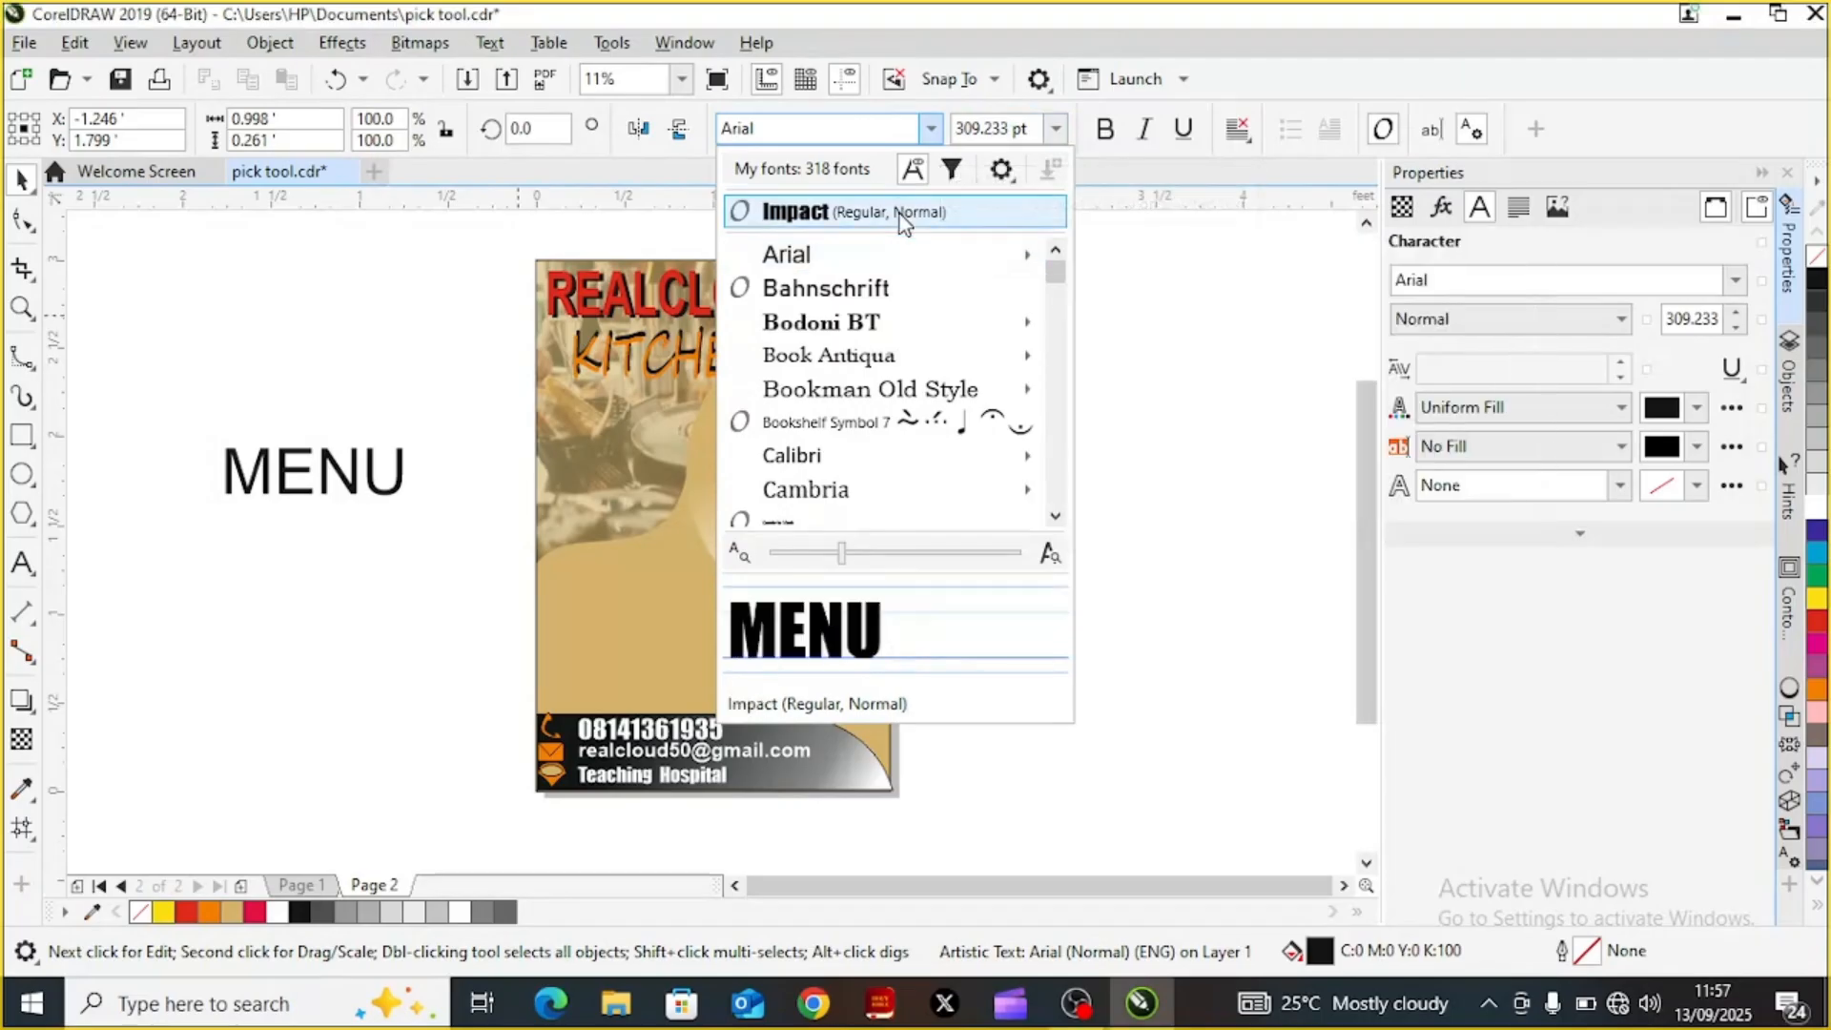
left_click(852, 222)
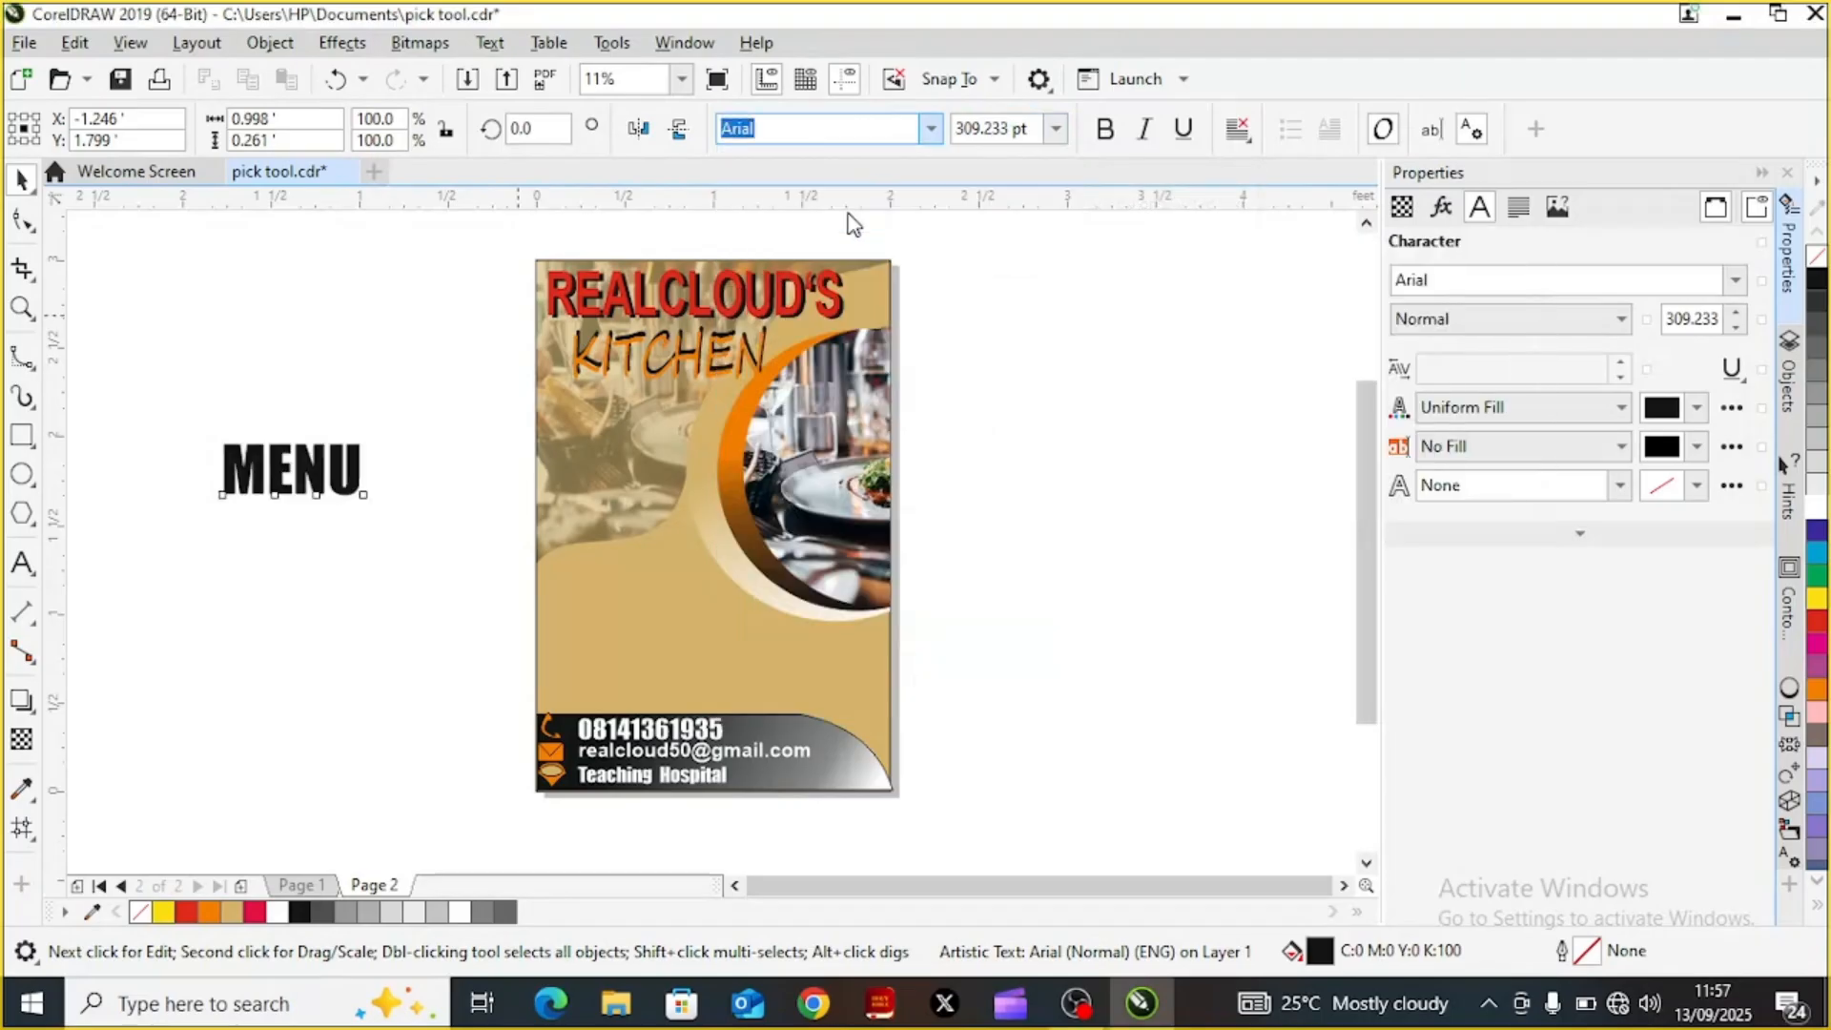
Place a slightly offset, orange-filled copy of the MENU text behind the black original
left_click(307, 482)
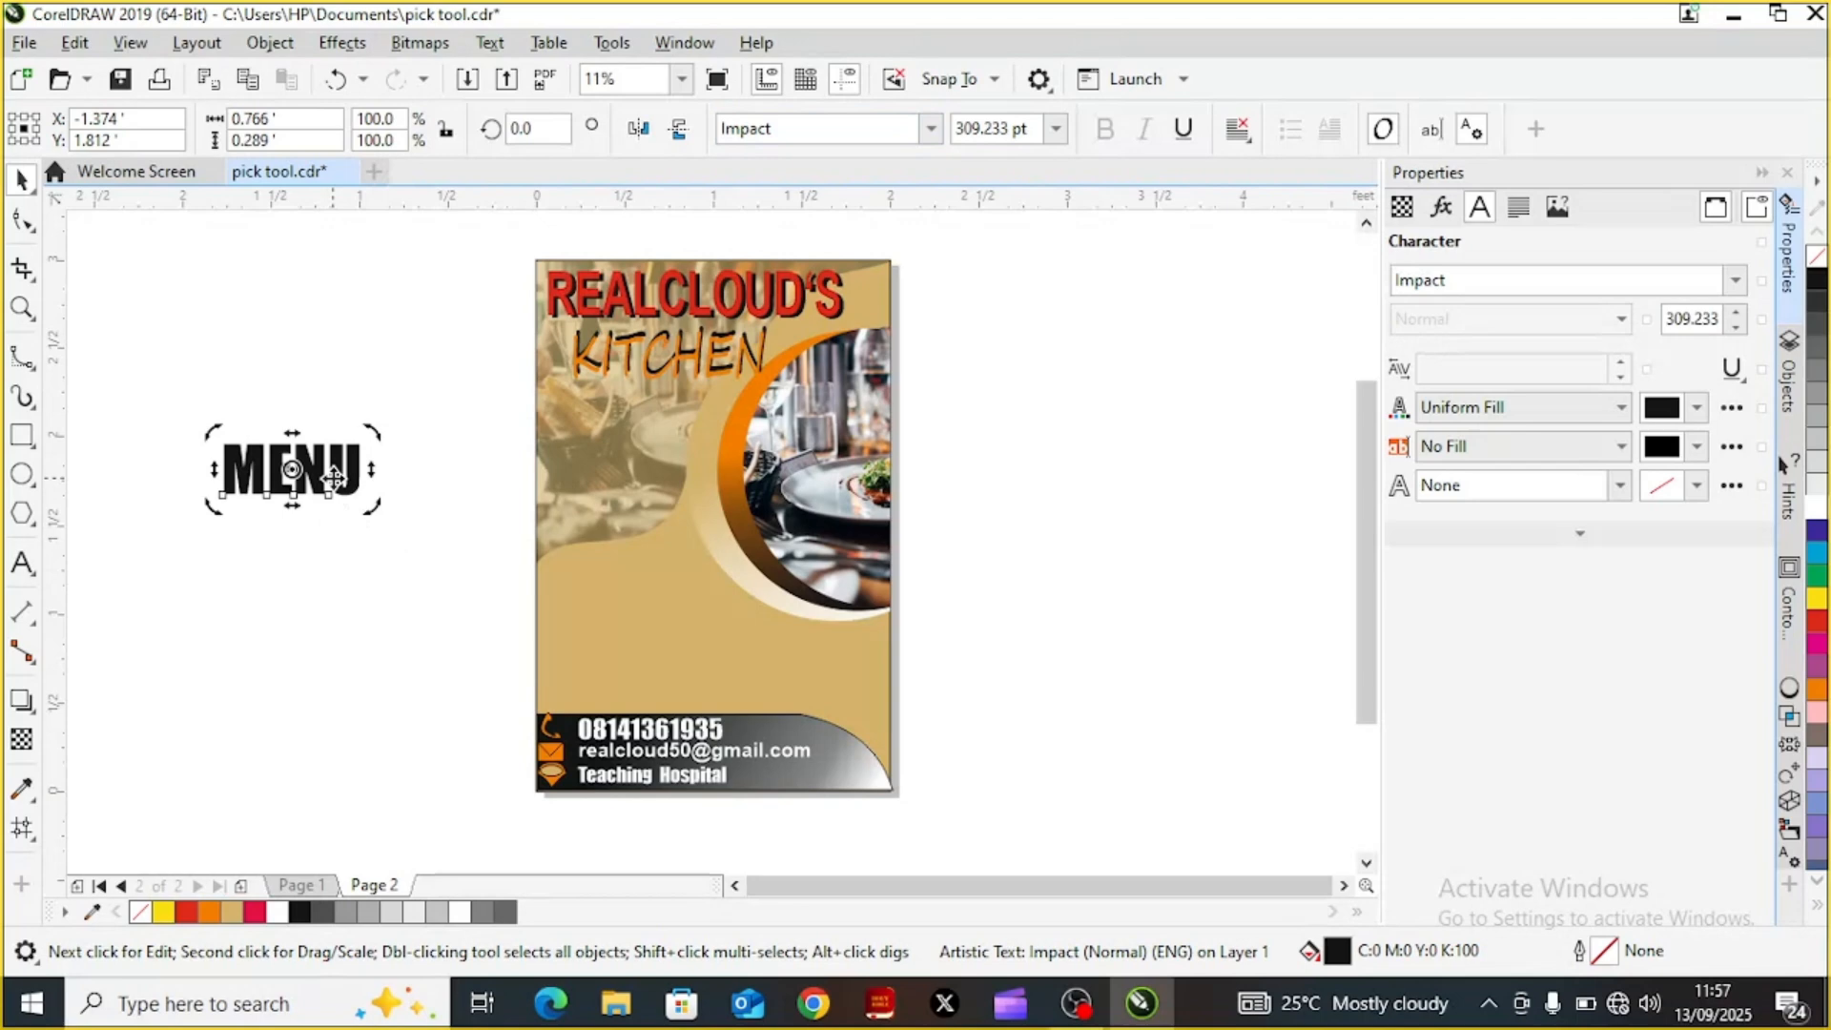
left_click_drag(332, 480, 334, 479)
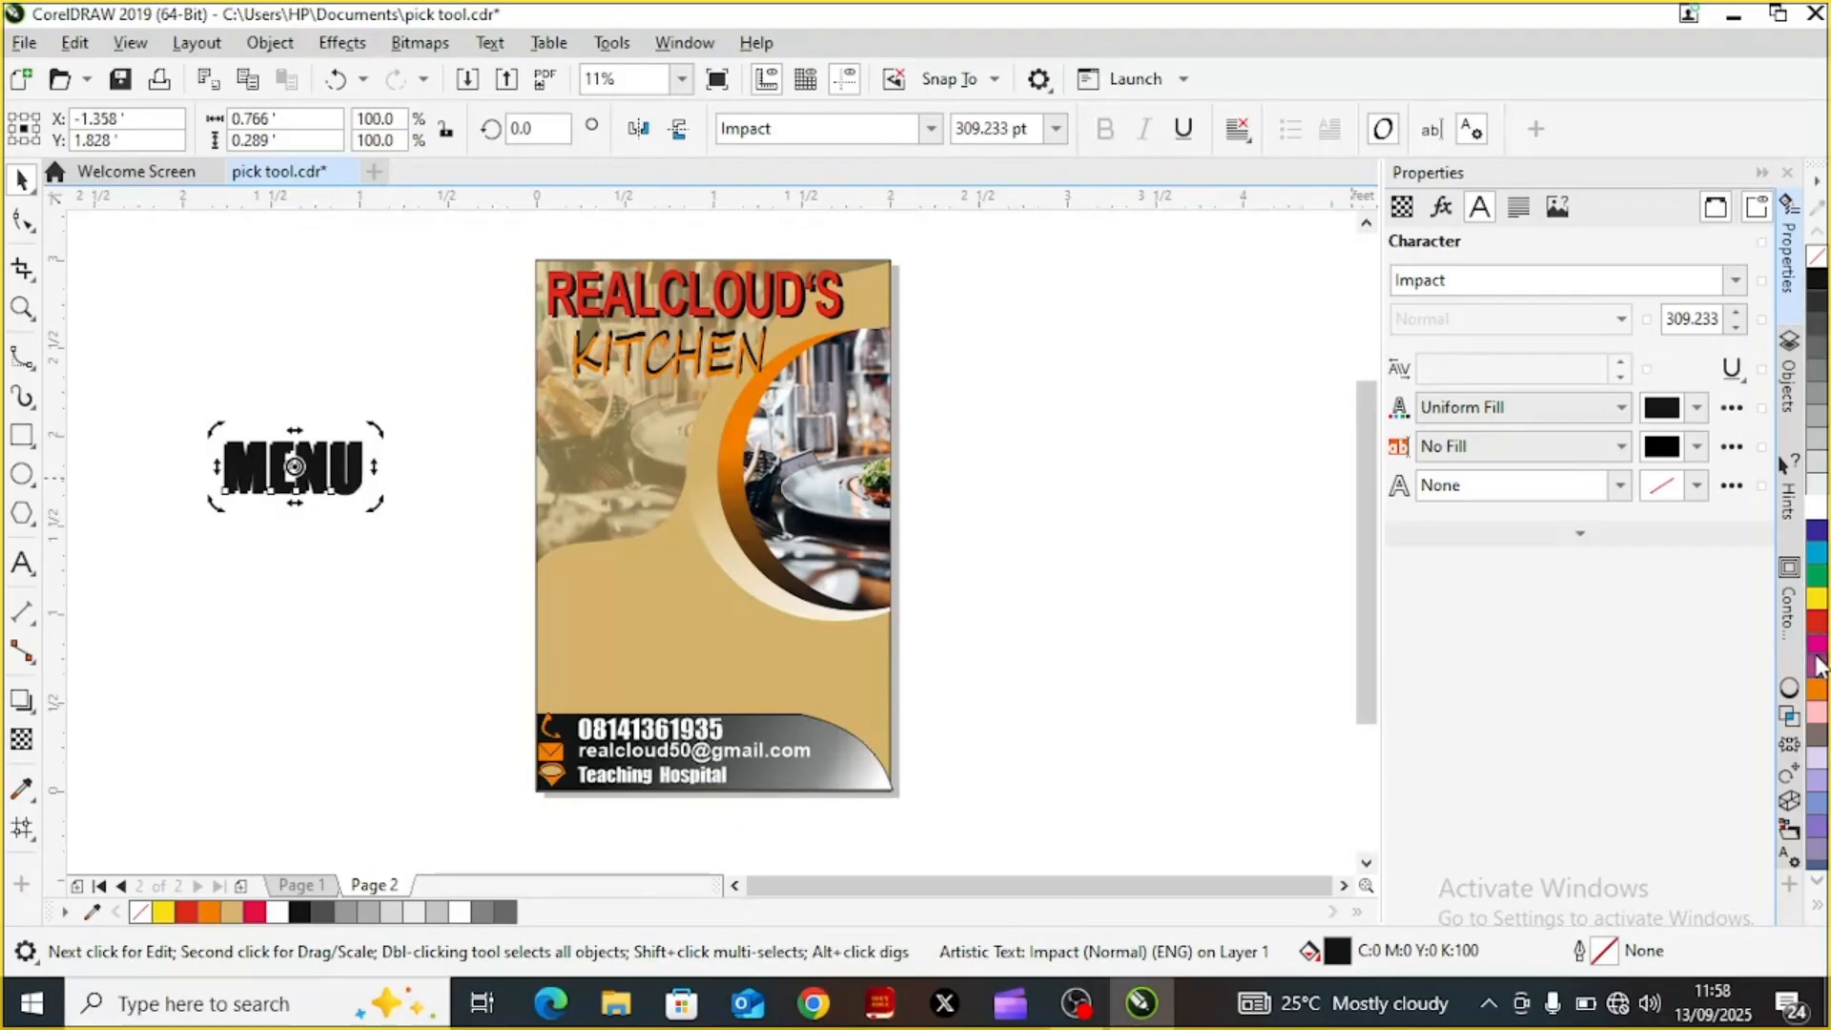
left_click(1818, 603)
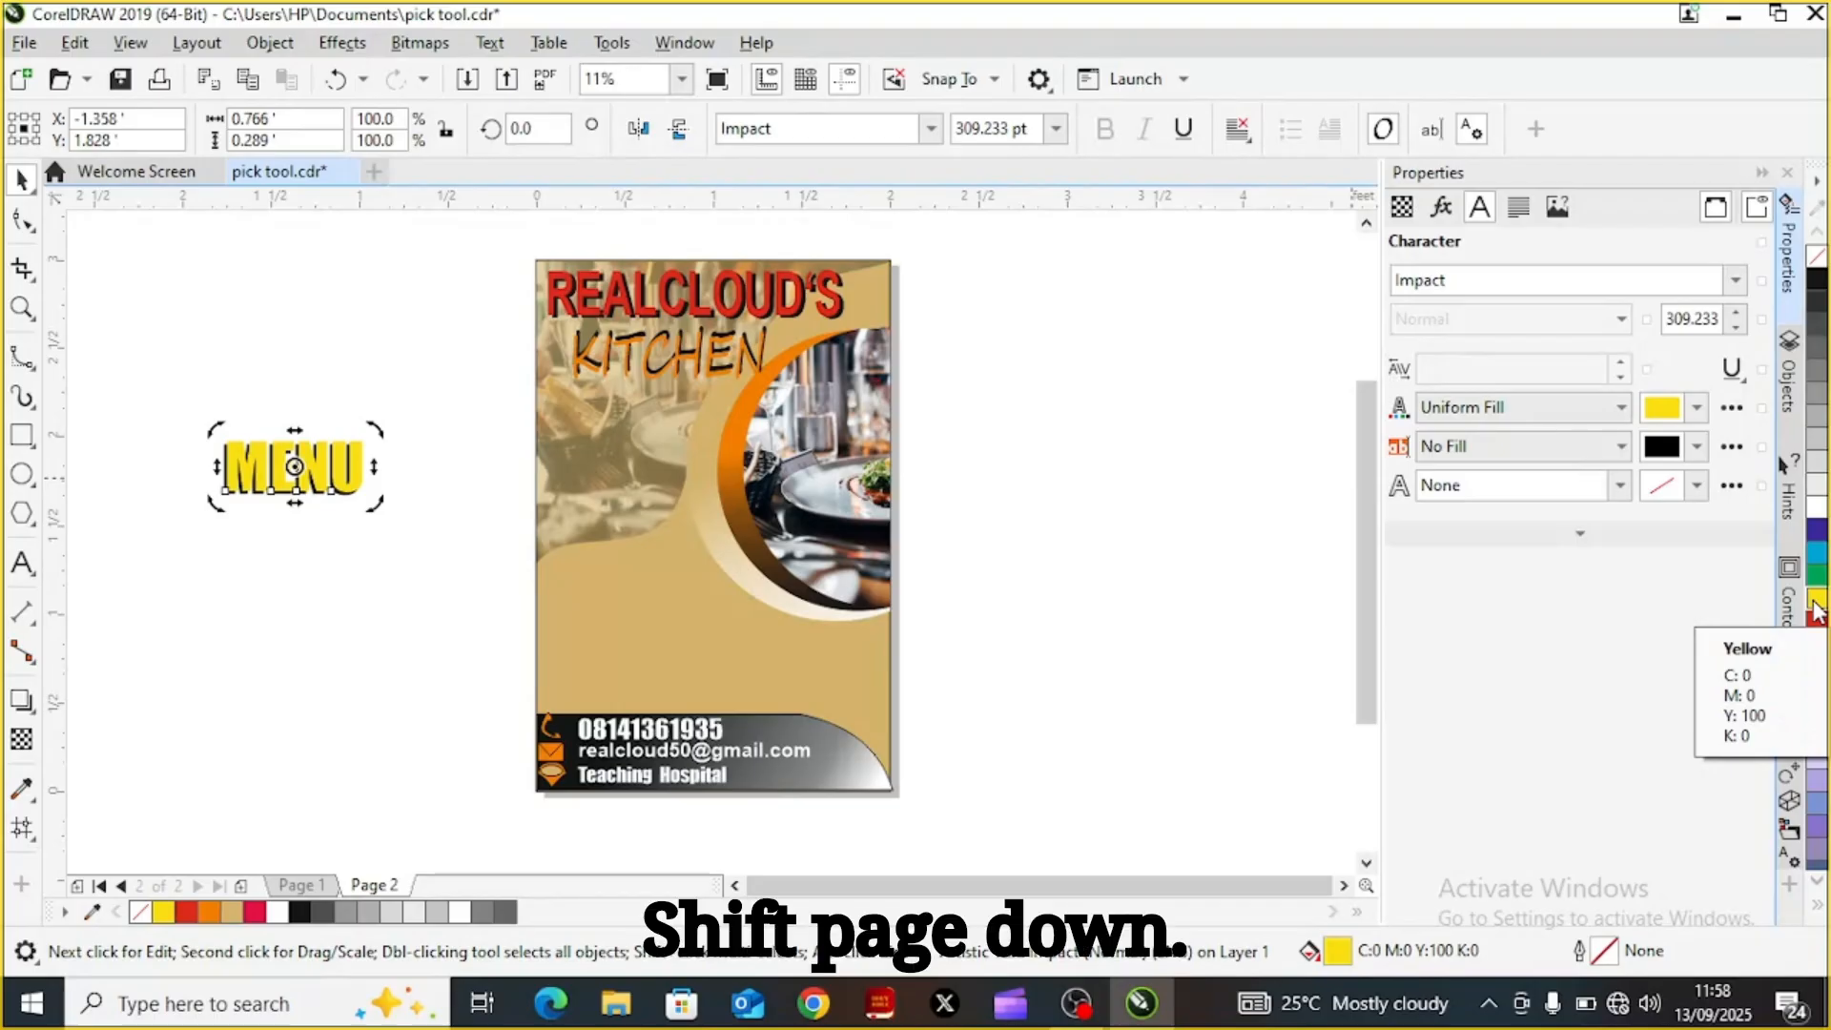
key("shift+Page_Down")
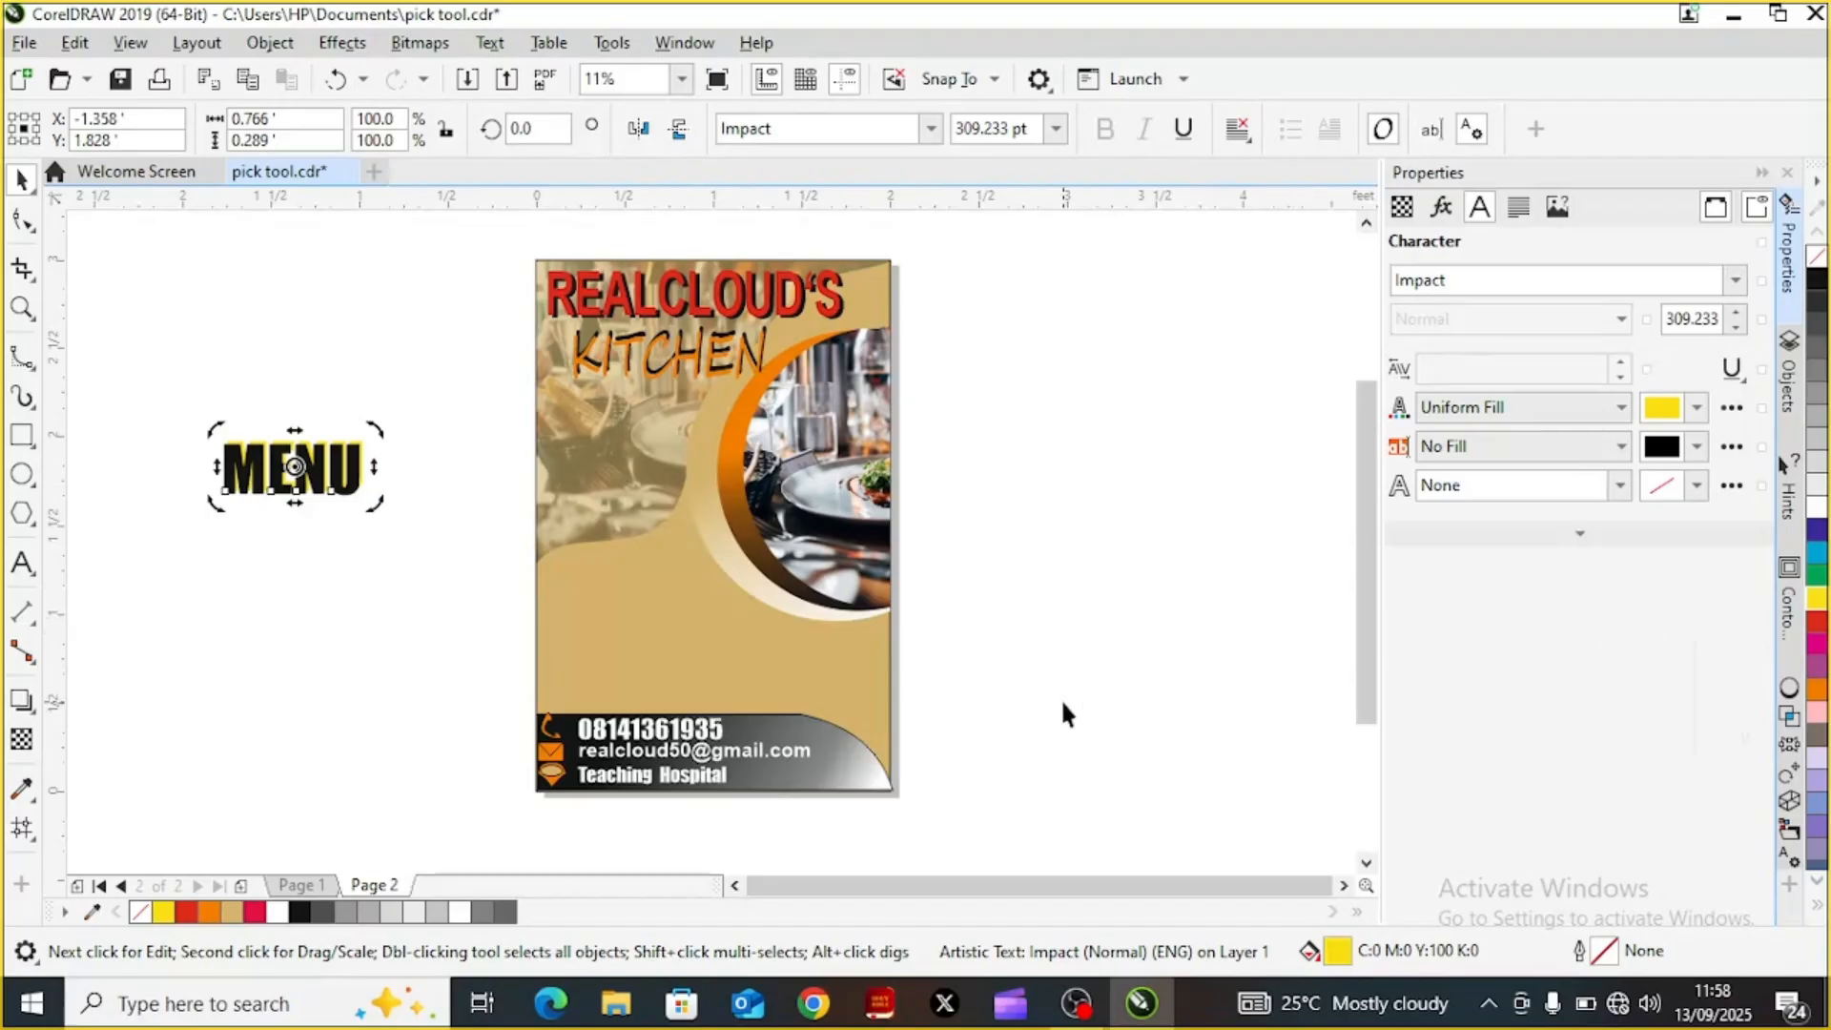
left_click(210, 914)
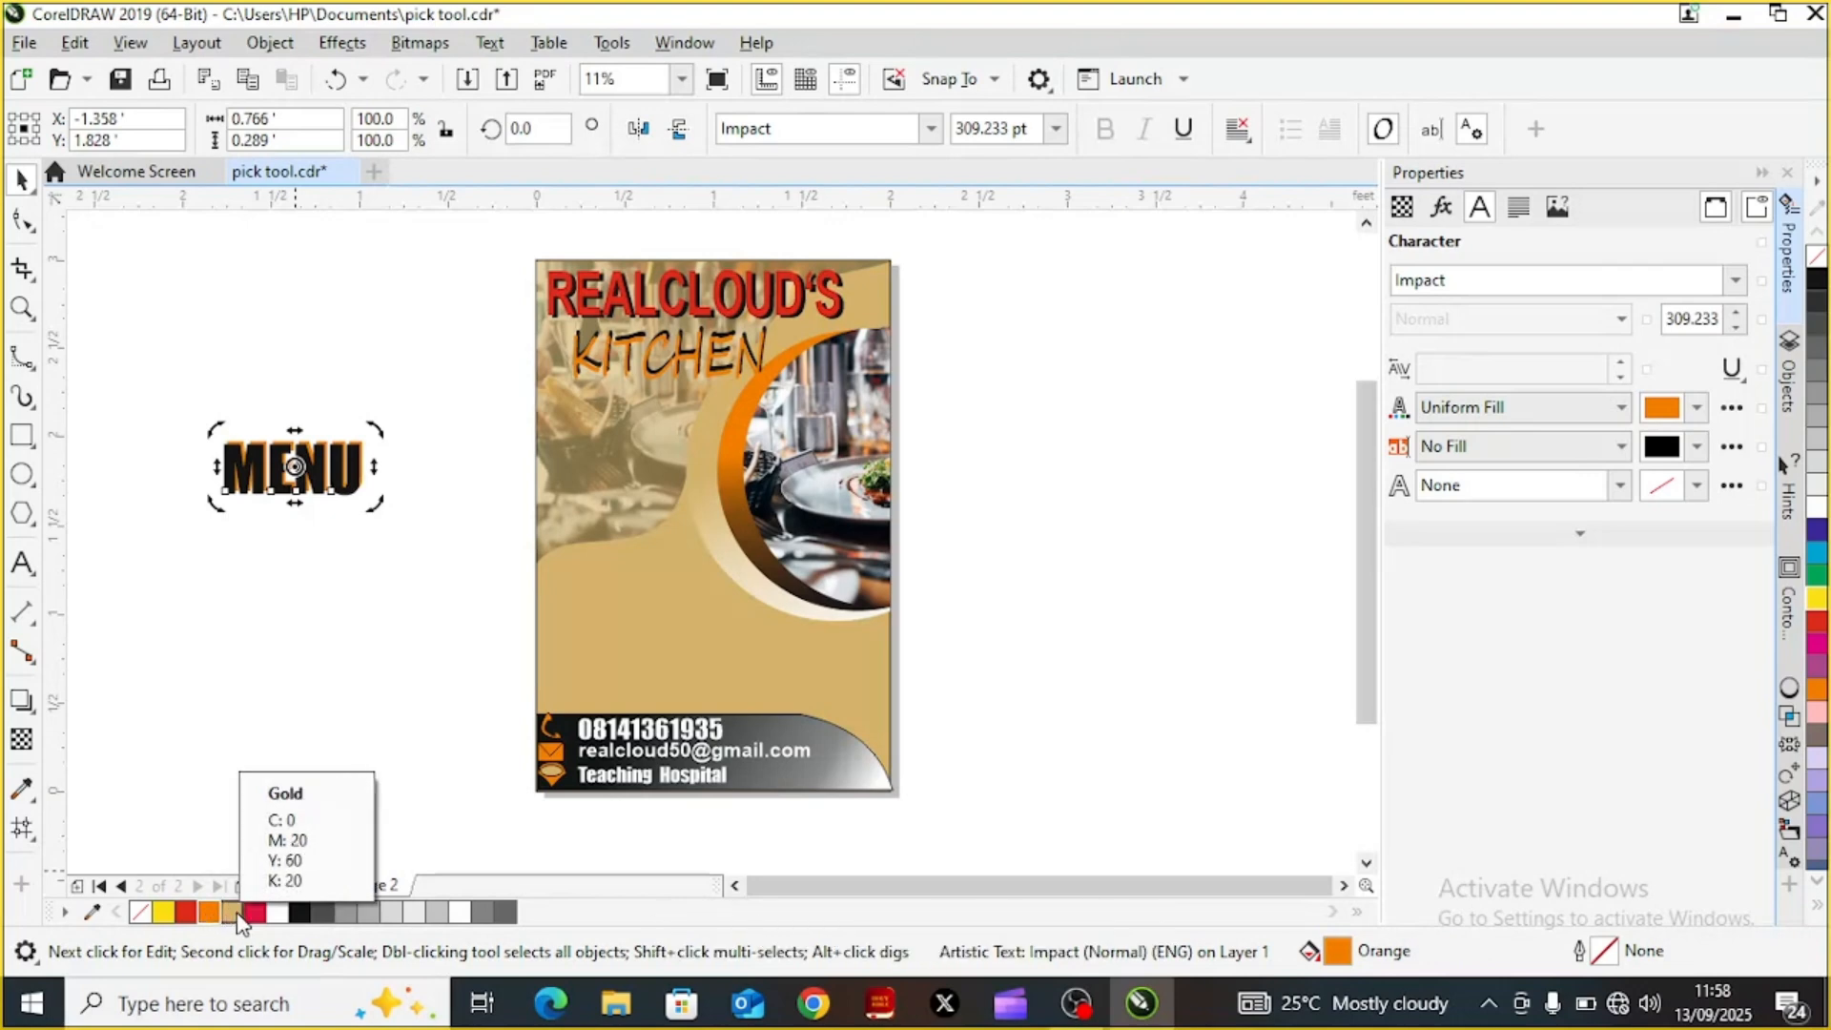
Try a gold fill on the offset MENU copy, then return its fill to orange
left_click(233, 912)
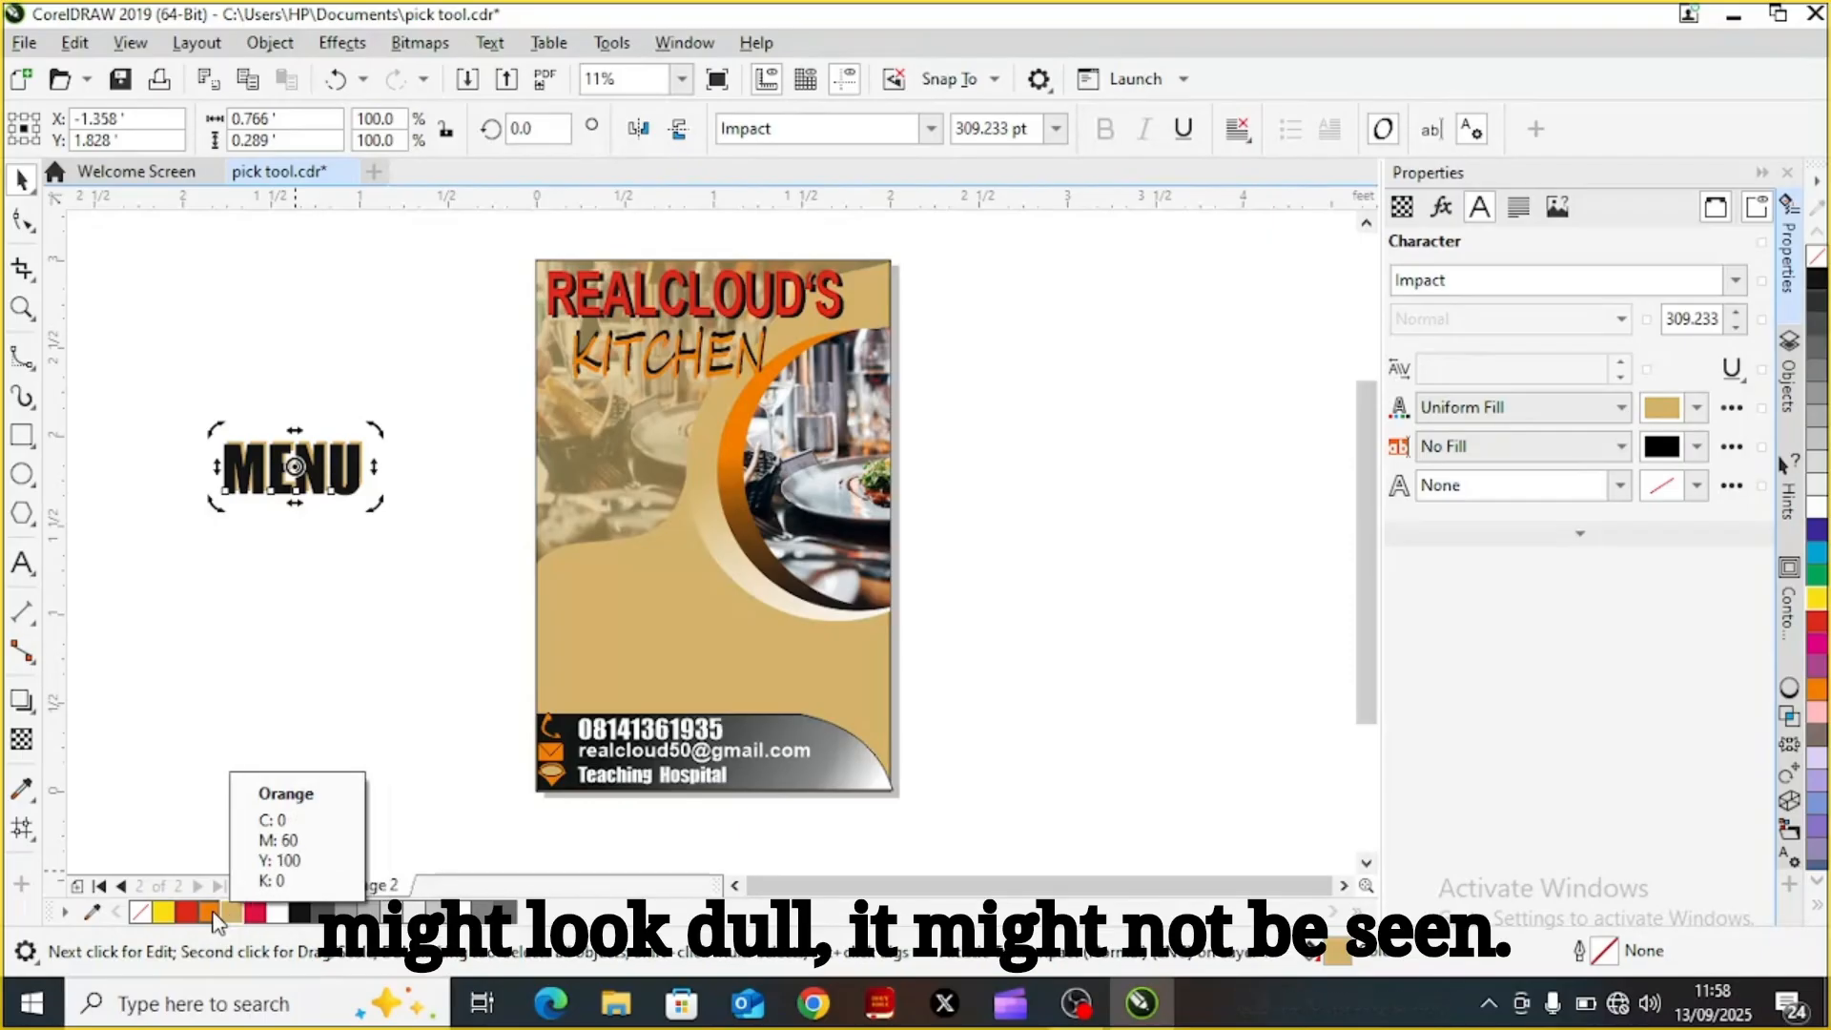
left_click(209, 913)
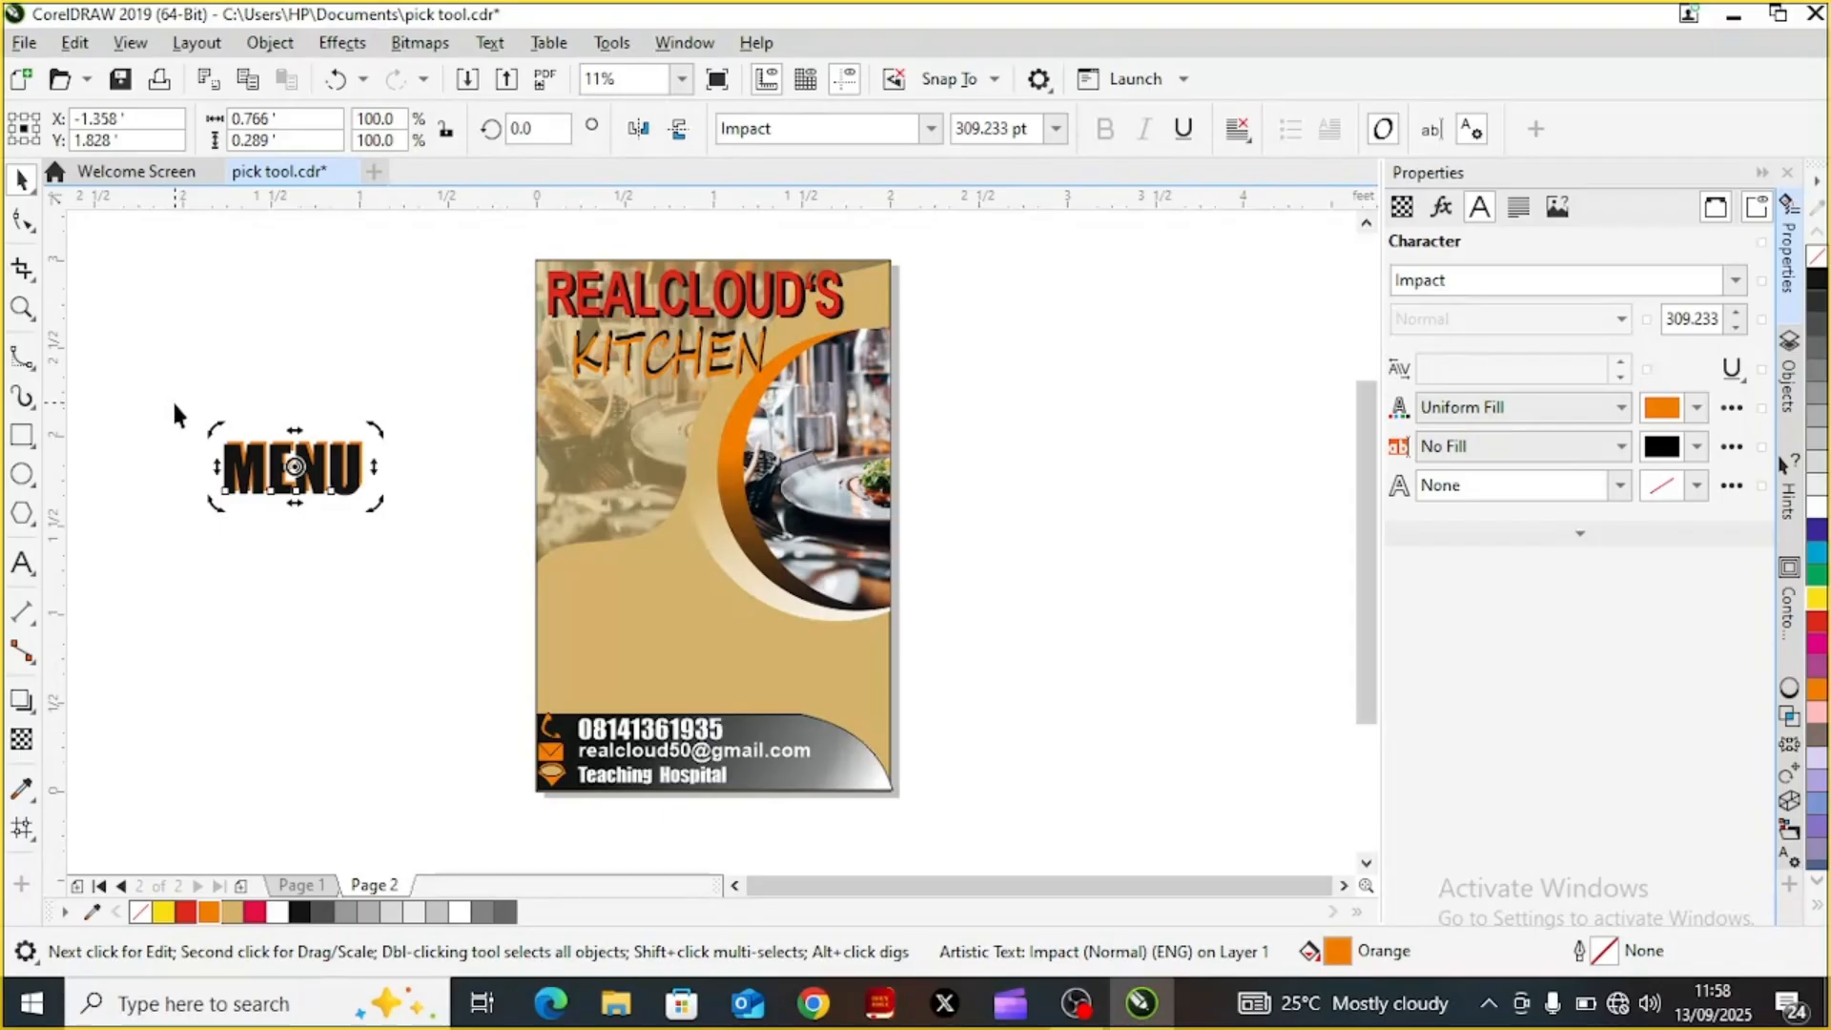
Group the black and orange MENU texts and place the group on the flyer below KITCHEN, near the page's left edge
left_click_drag(179, 402, 404, 523)
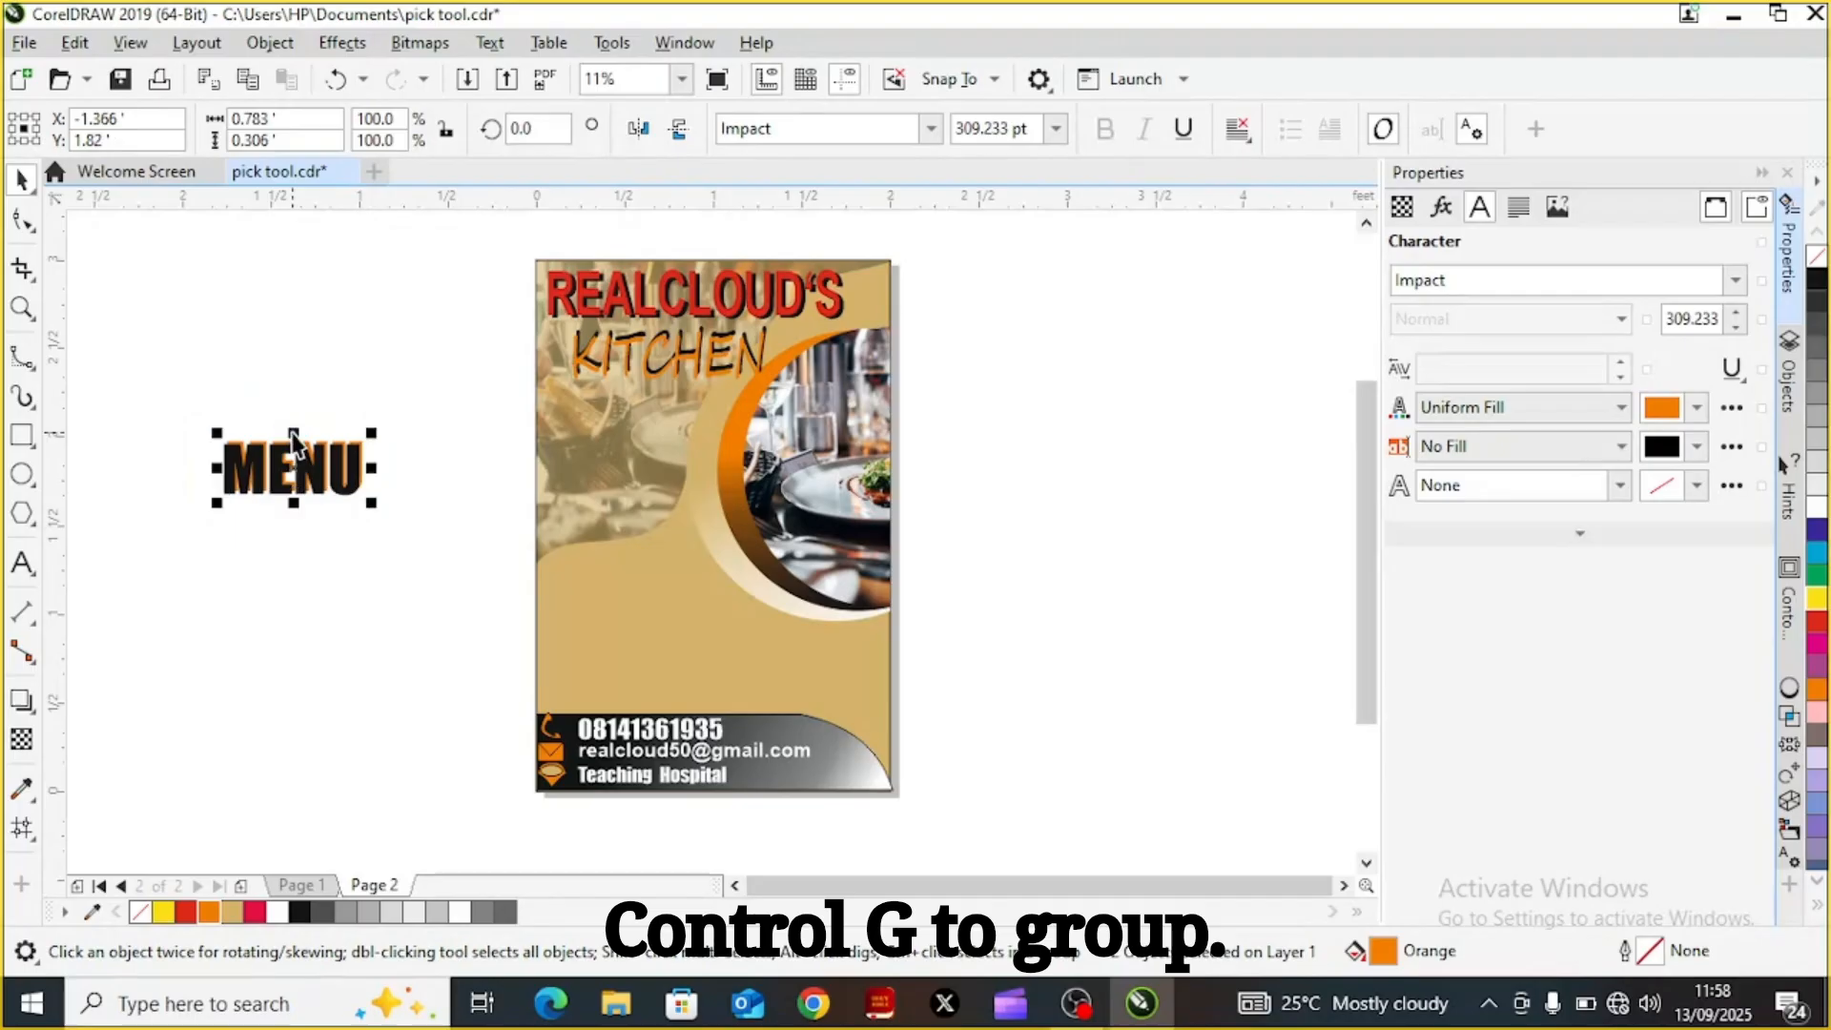
key("ctrl+g")
left_click_drag(295, 473, 615, 456)
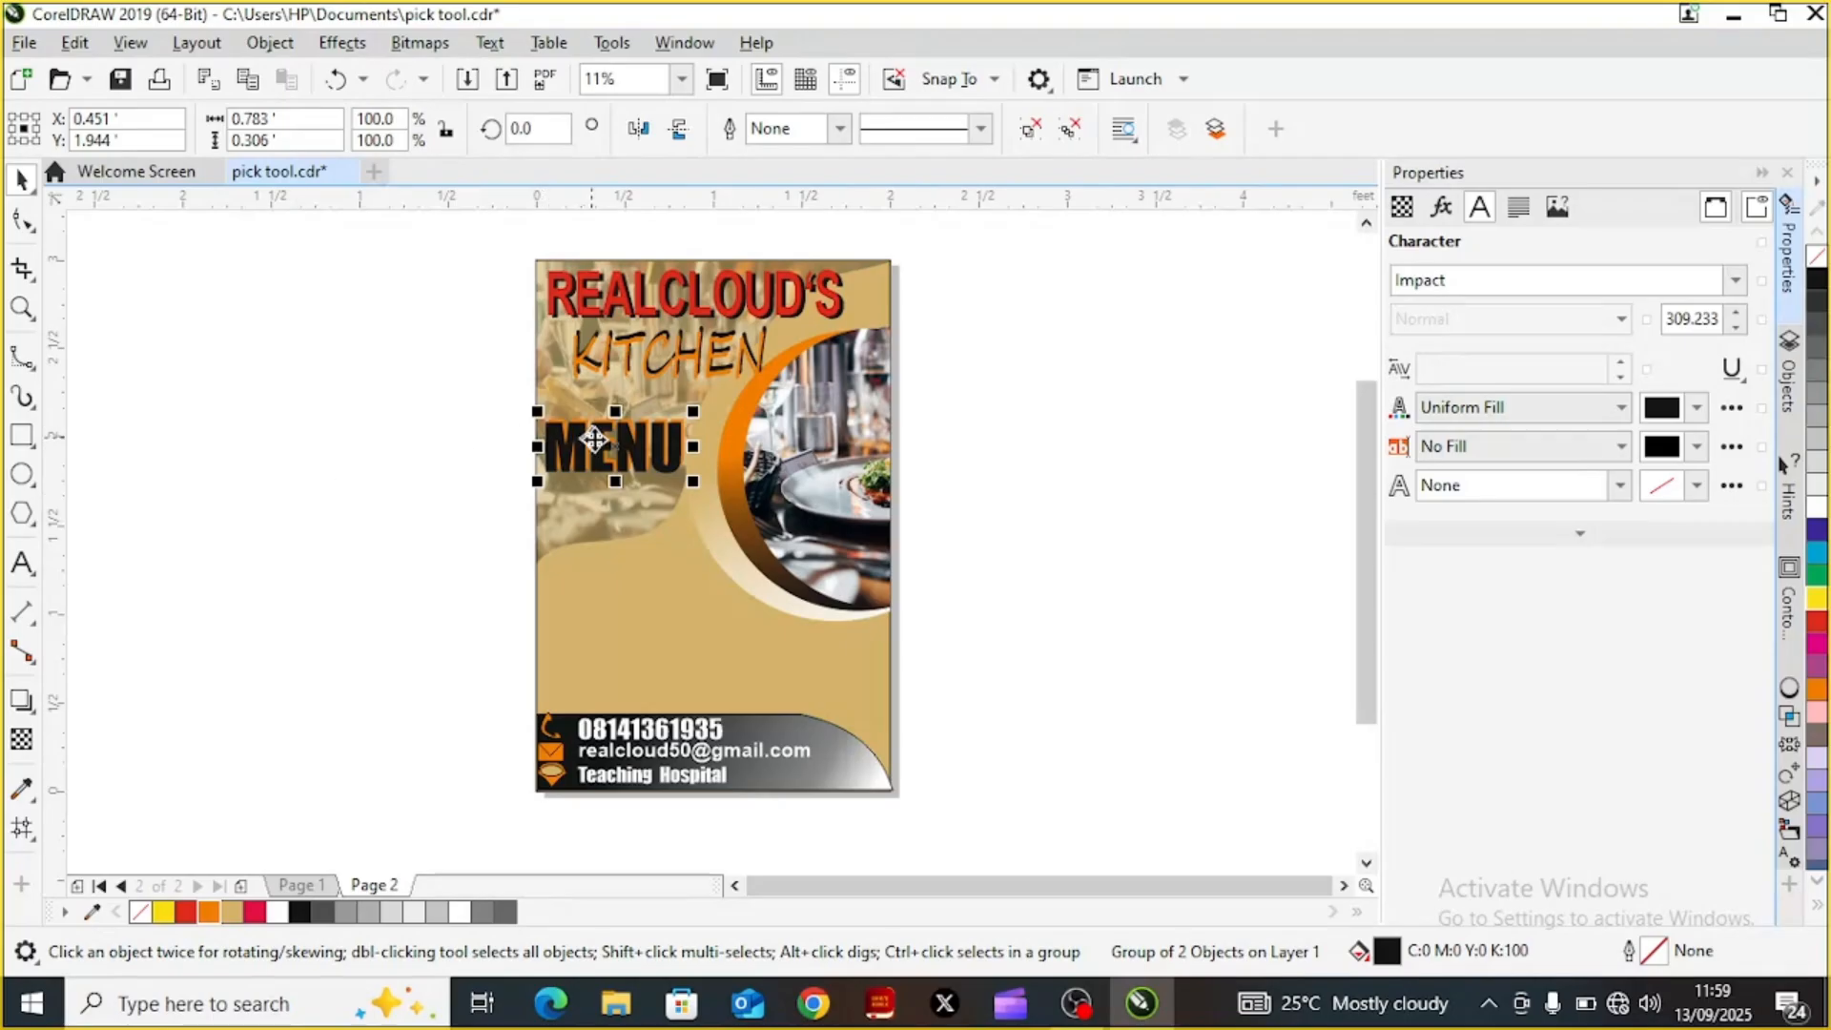
left_click(353, 491)
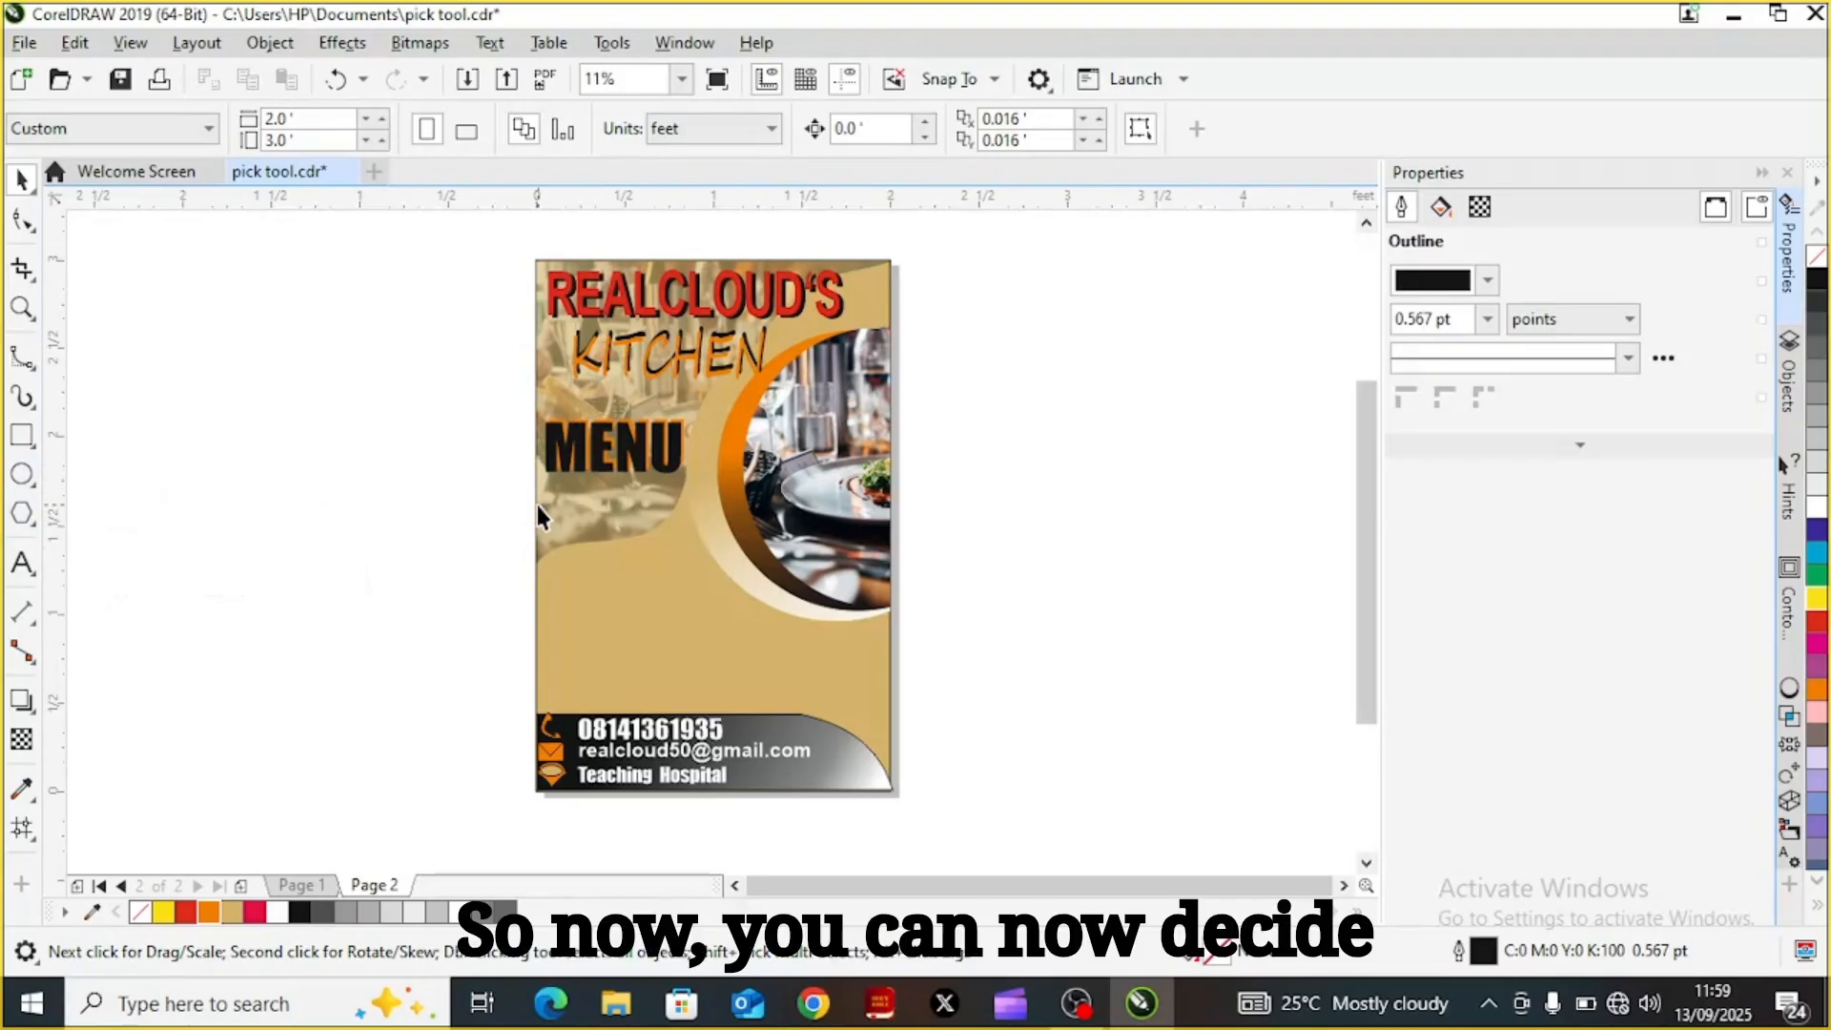
Draw a small five-pointed star about 0.115 by 0.123 ft in the empty area beside the flyer and fill it orange
left_click(35, 531)
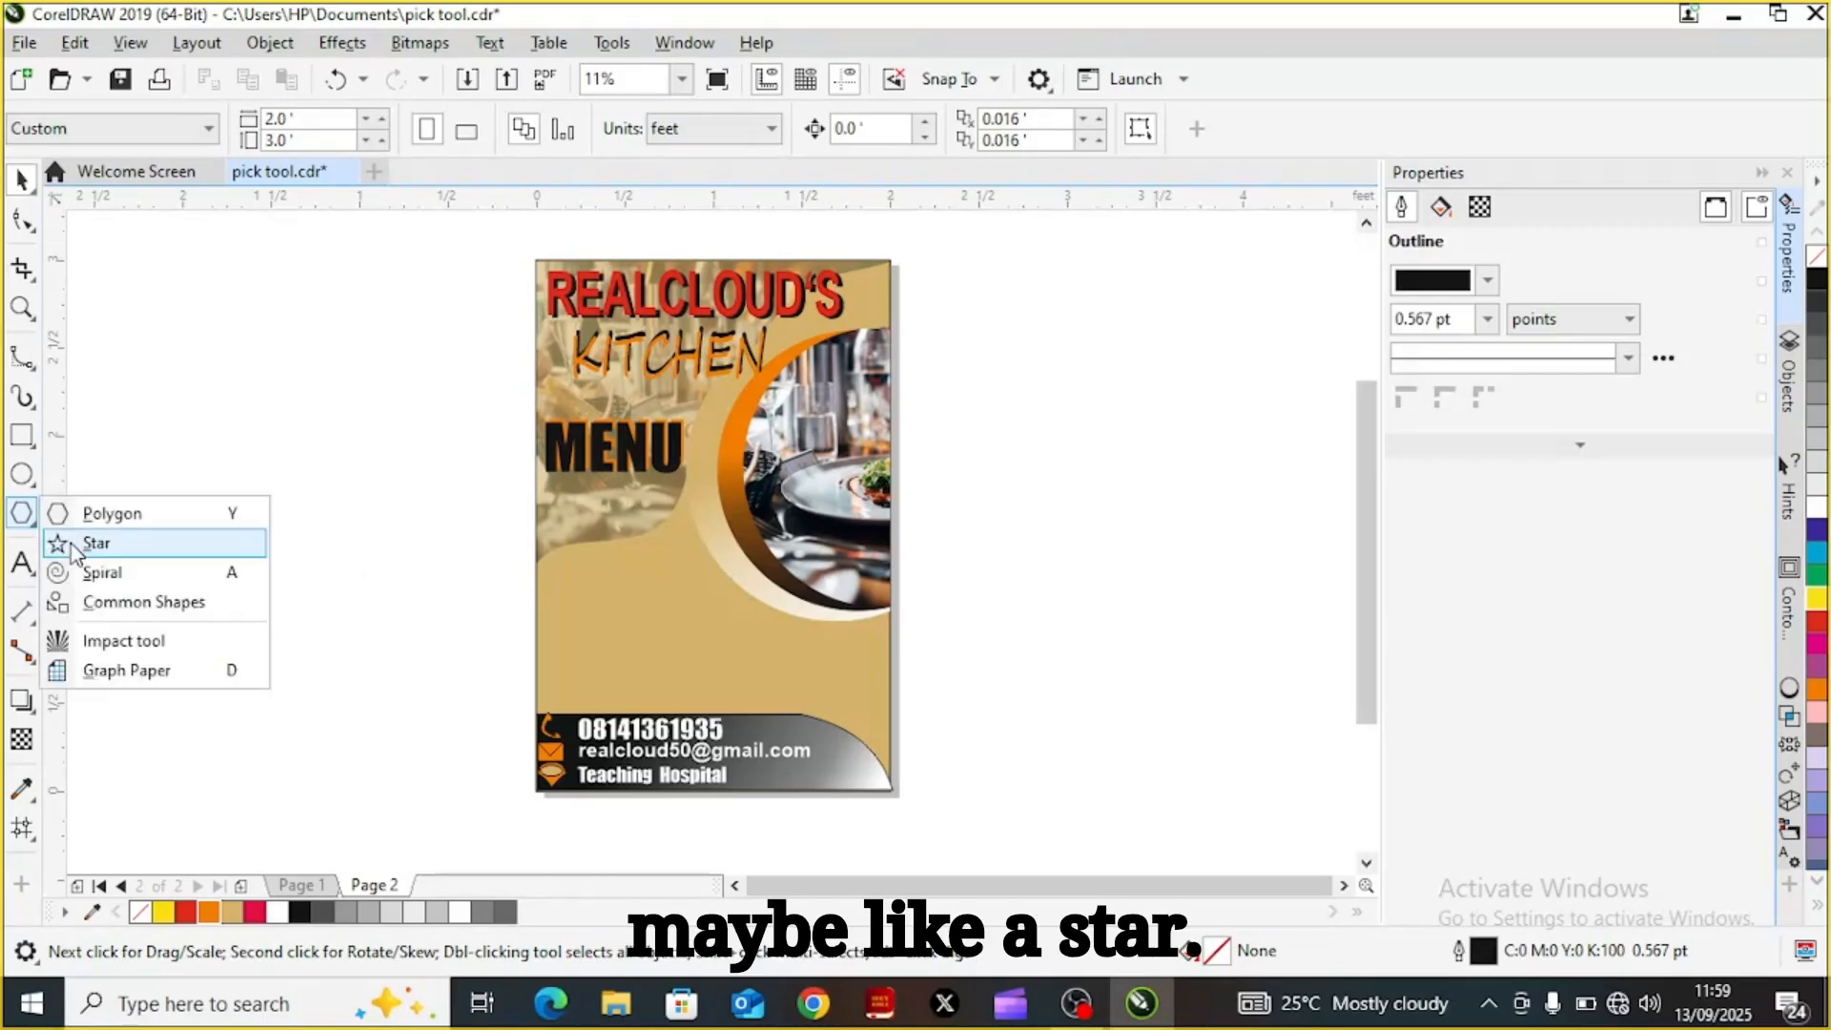
left_click(72, 542)
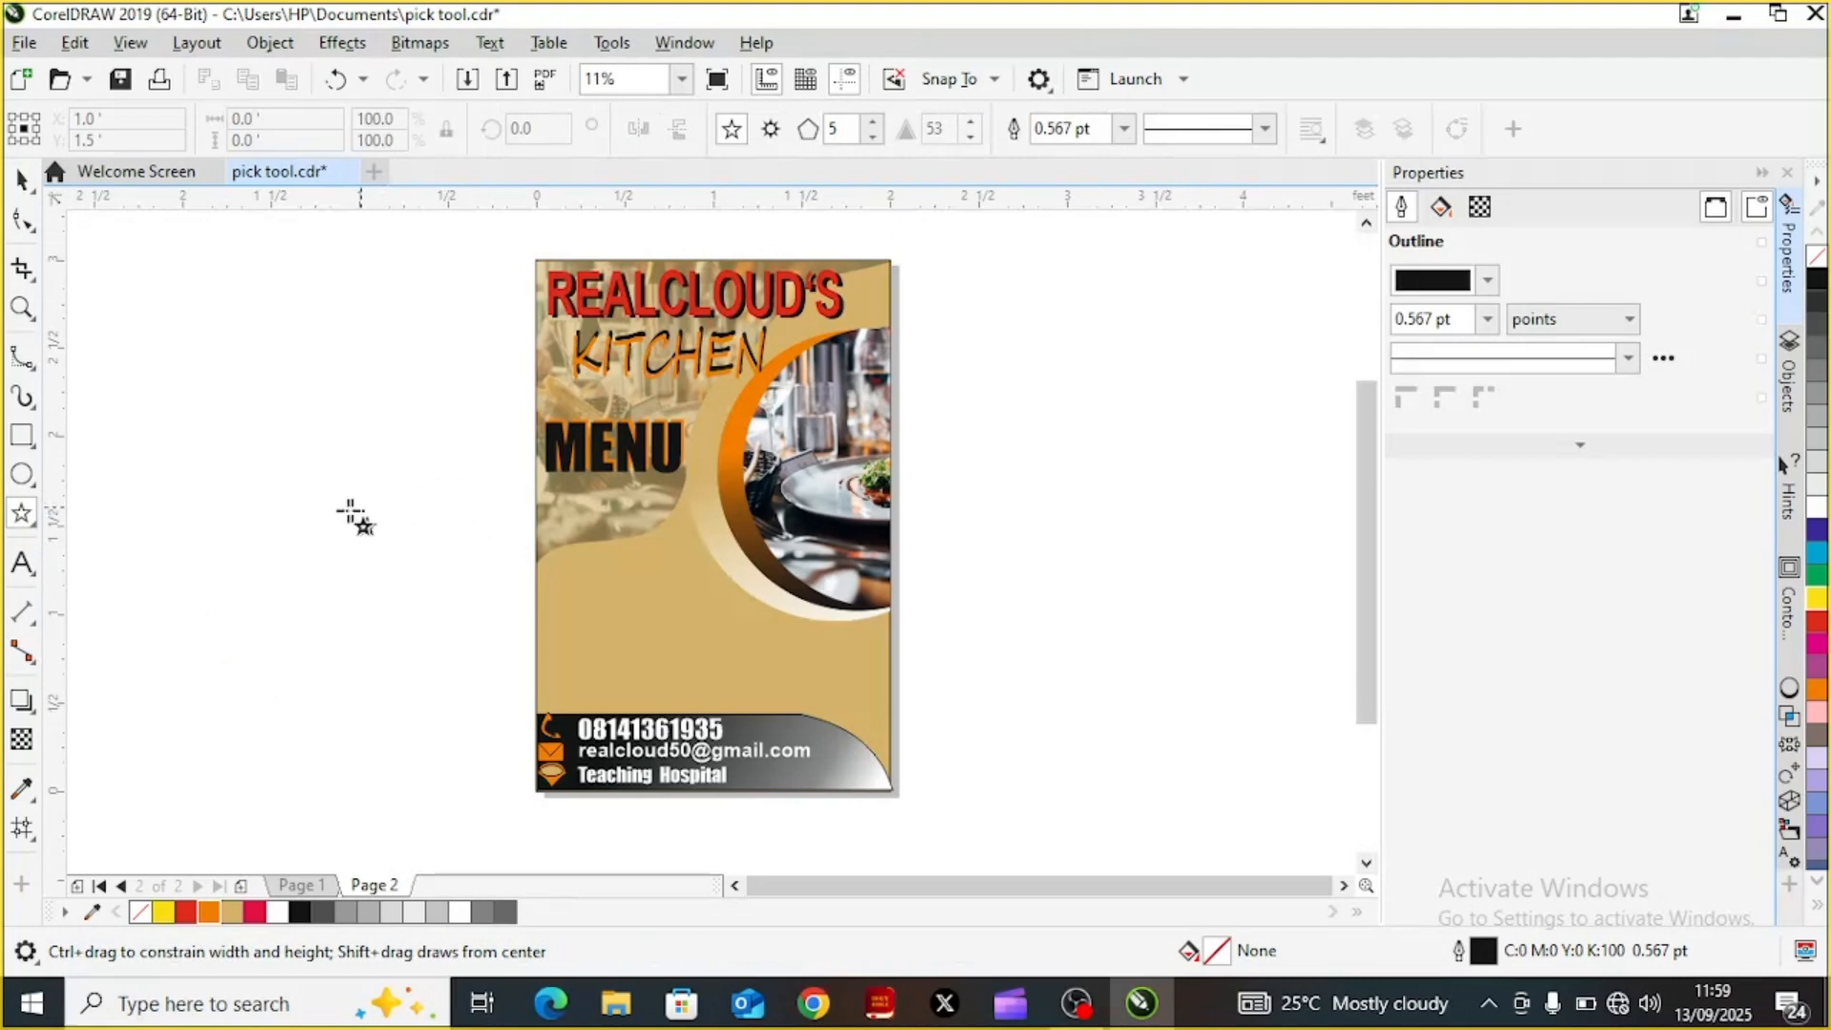
left_click_drag(311, 519, 338, 544)
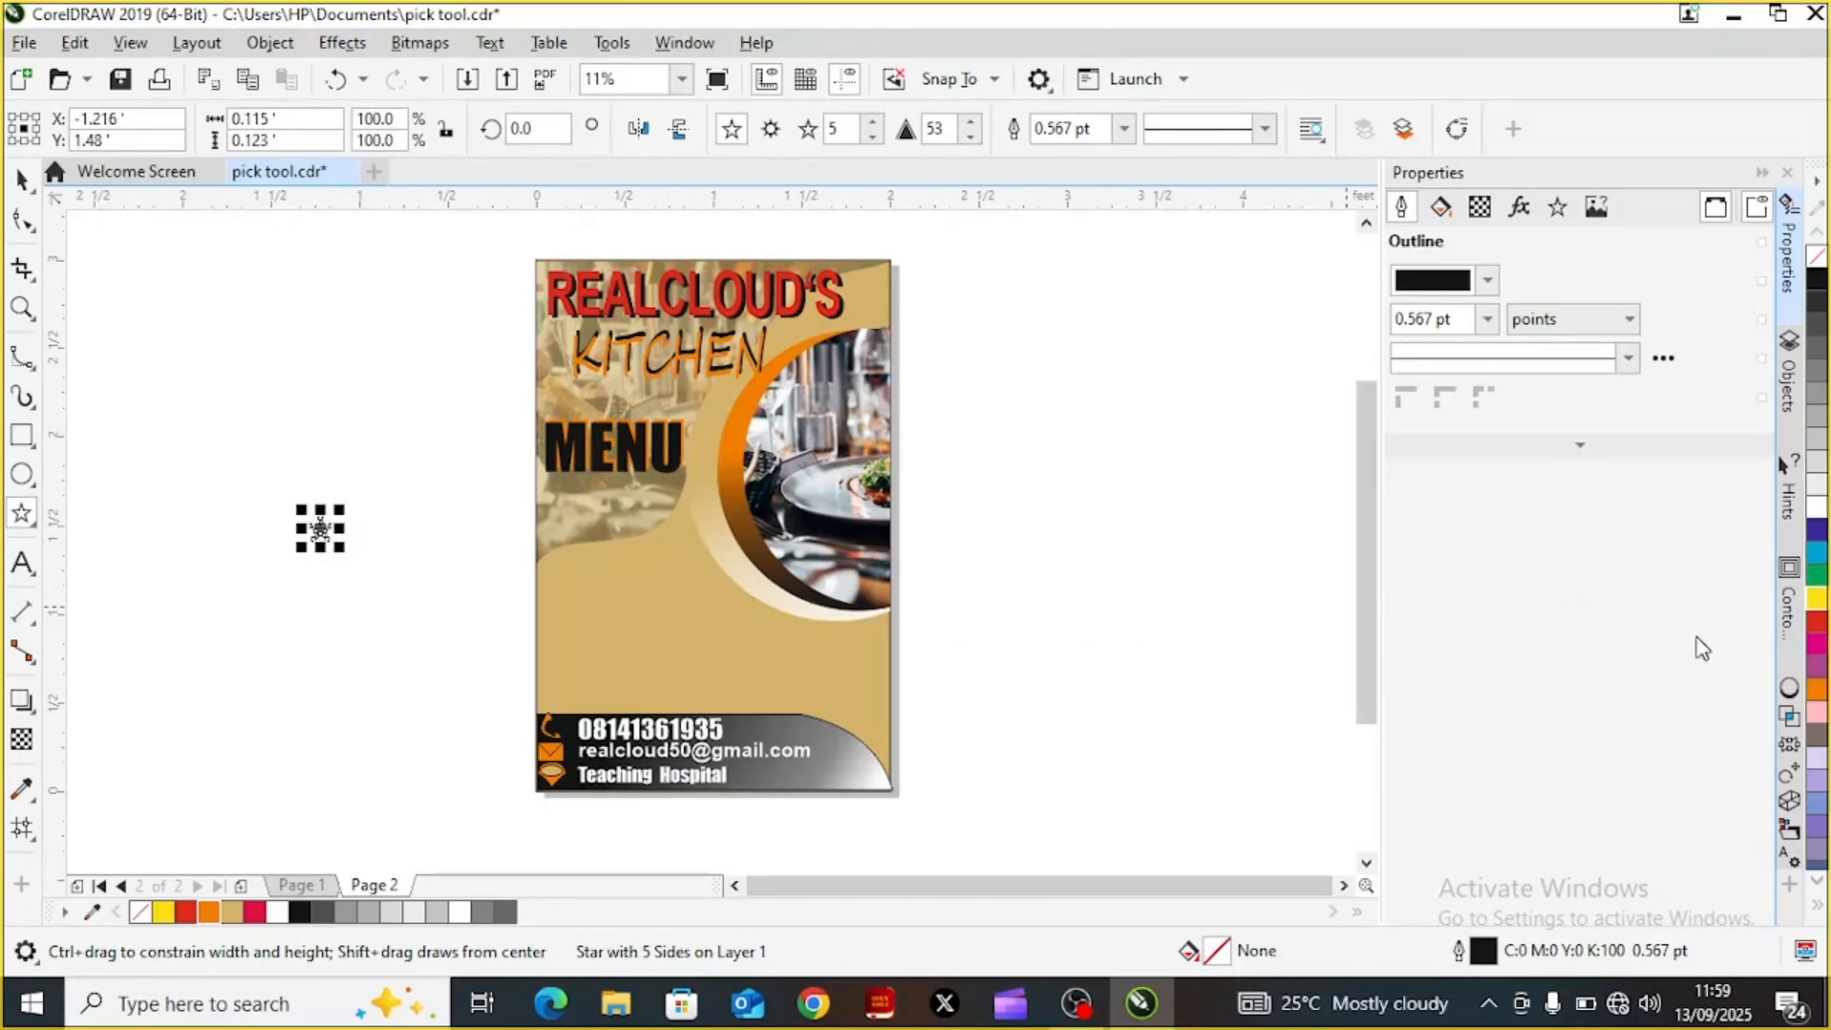
left_click(1818, 696)
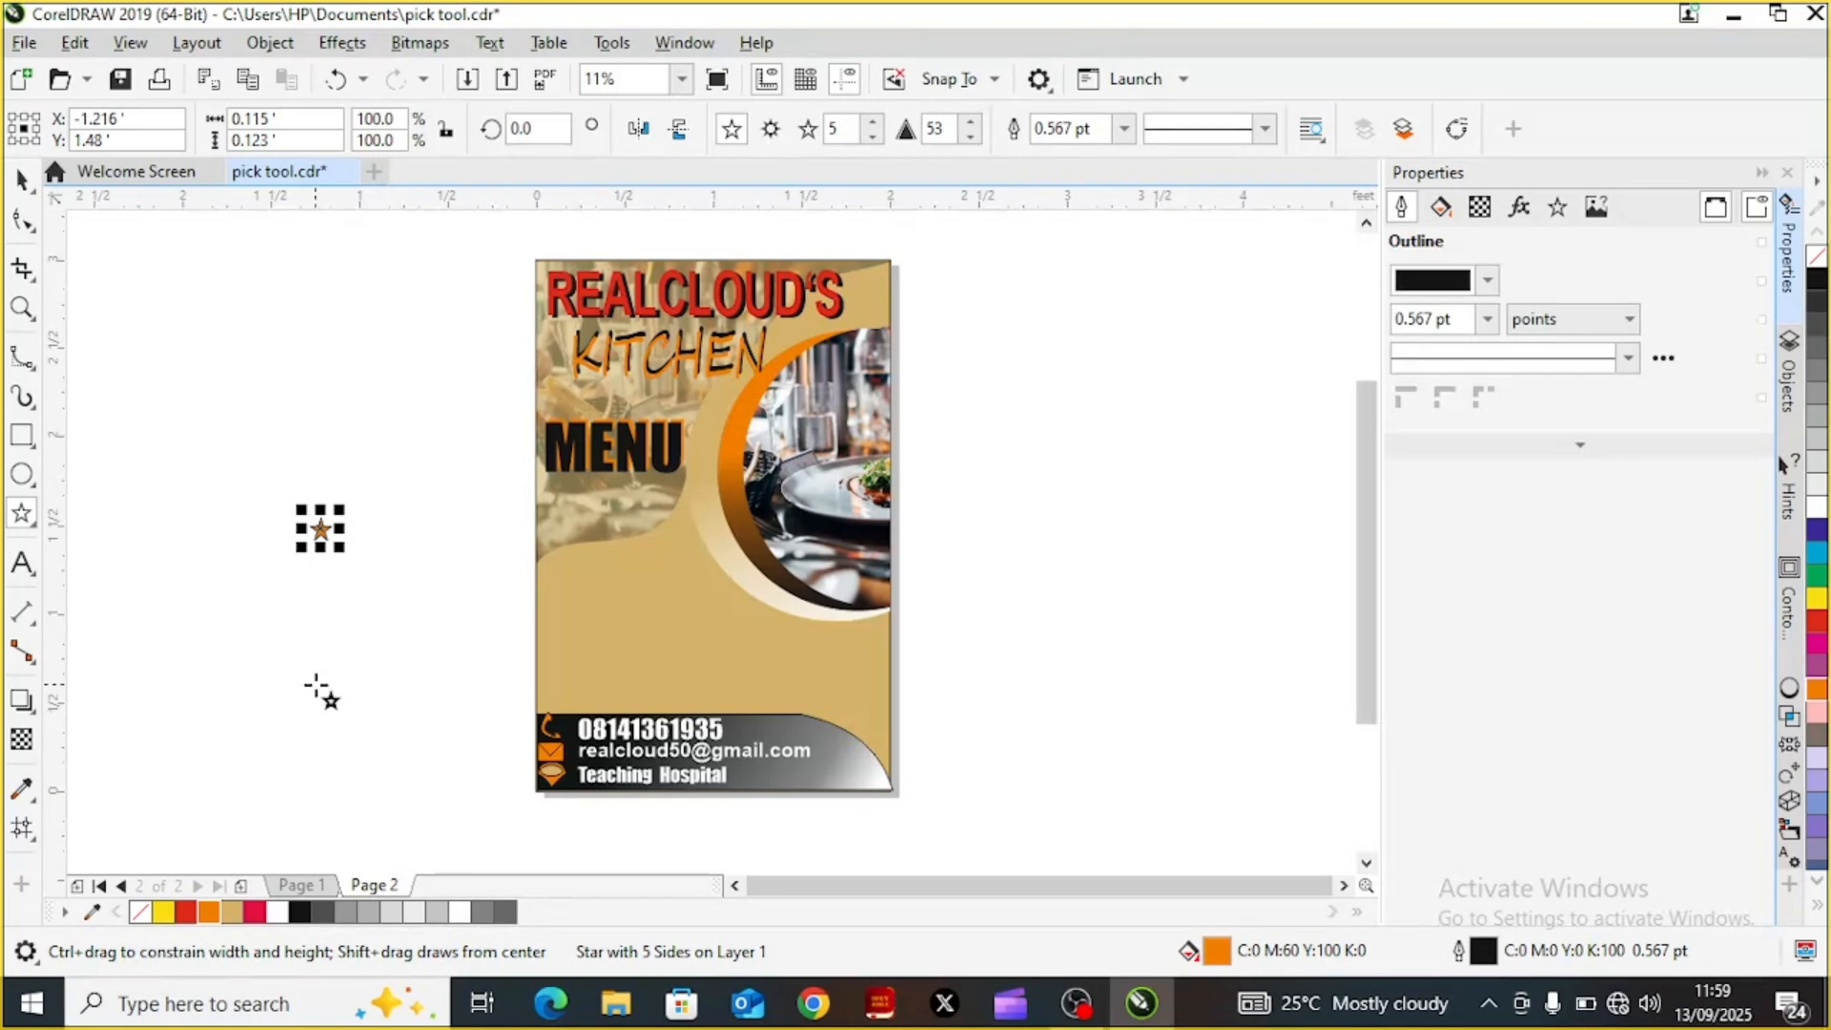
Duplicate the orange star straight downward at equal spacing of about 0.18 ft until there is a vertical column of seven stars
left_click_drag(319, 532, 319, 563)
key("ctrl+d")
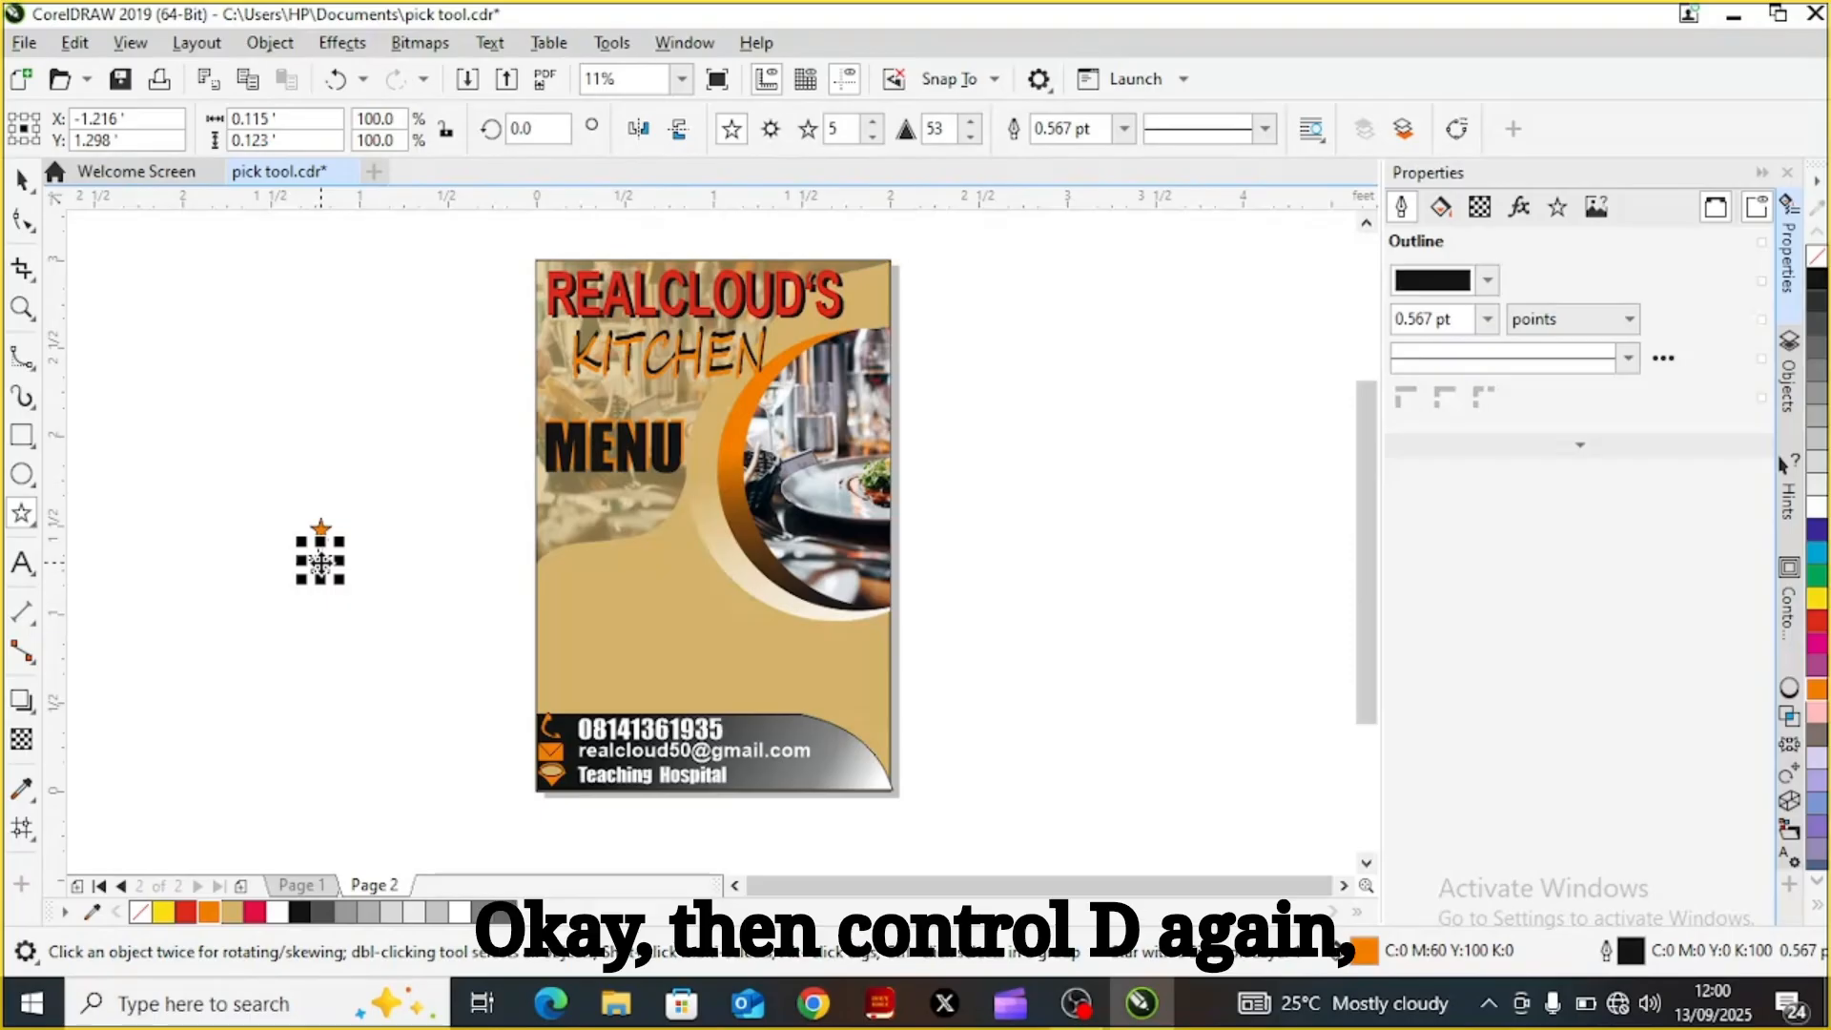
key("ctrl+d")
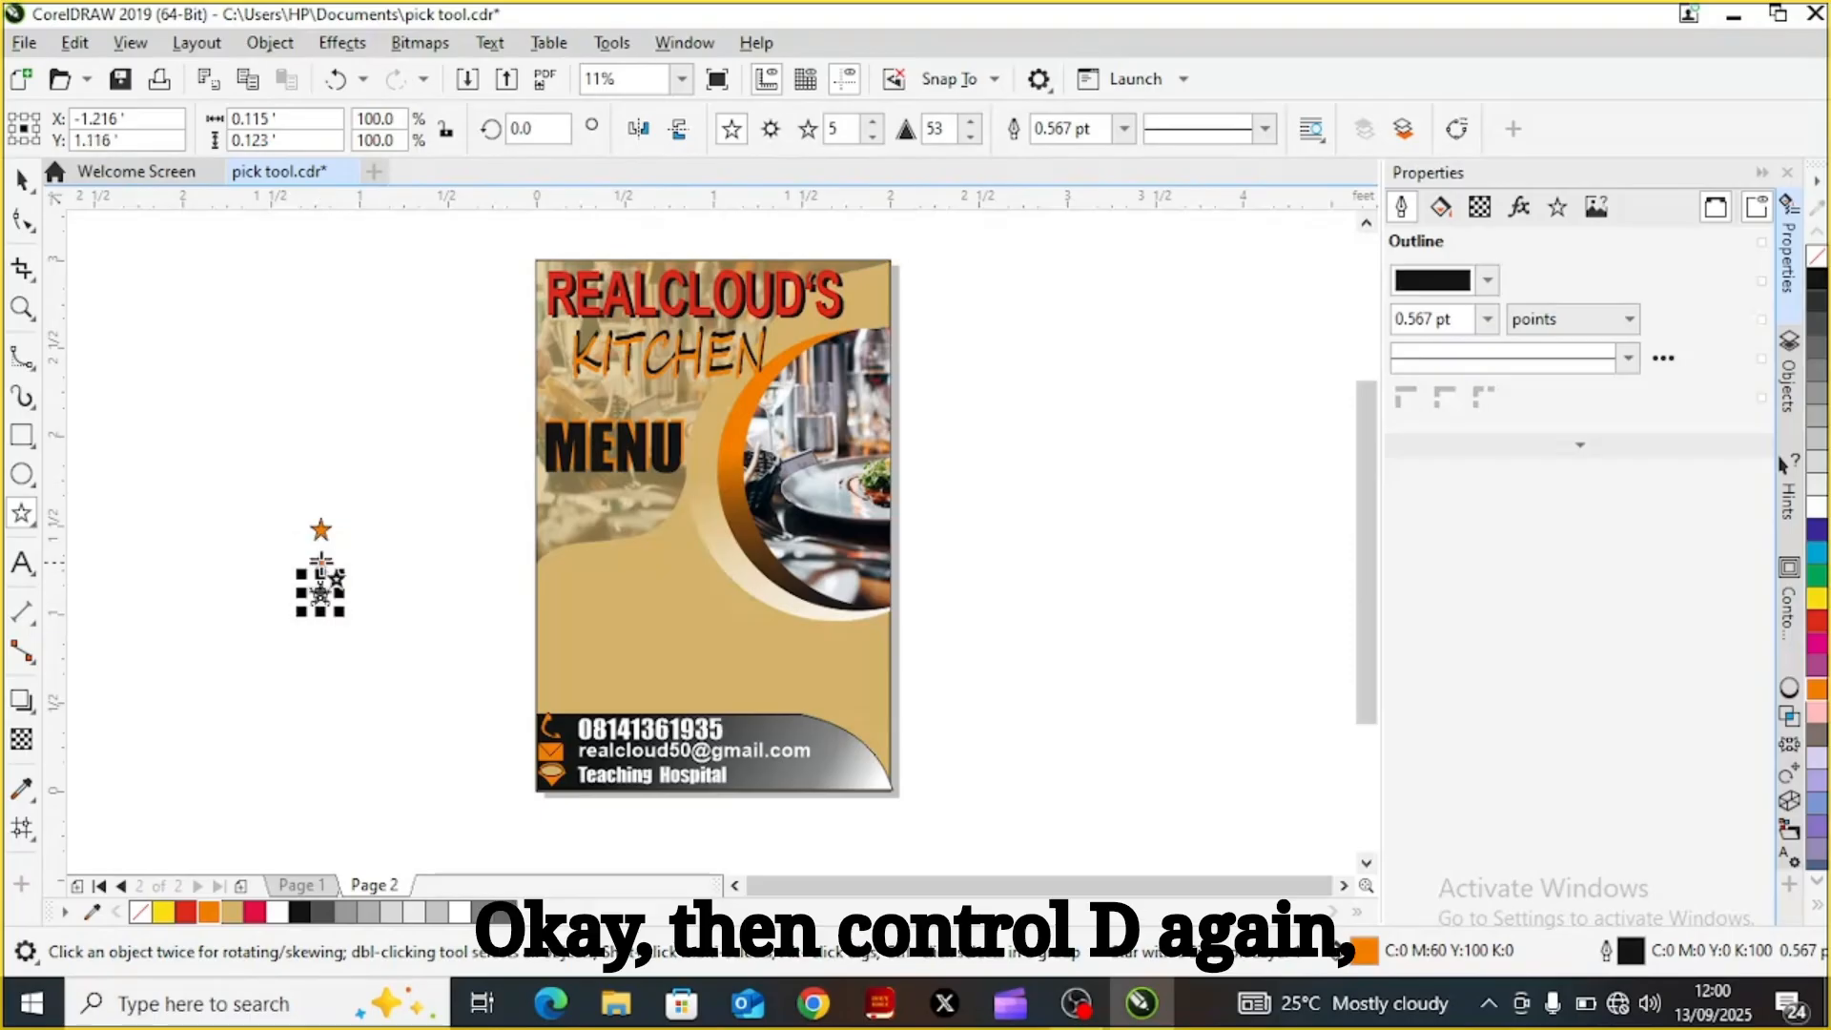
key("ctrl+d")
key("ctrl+d")
key("ctrl+d")
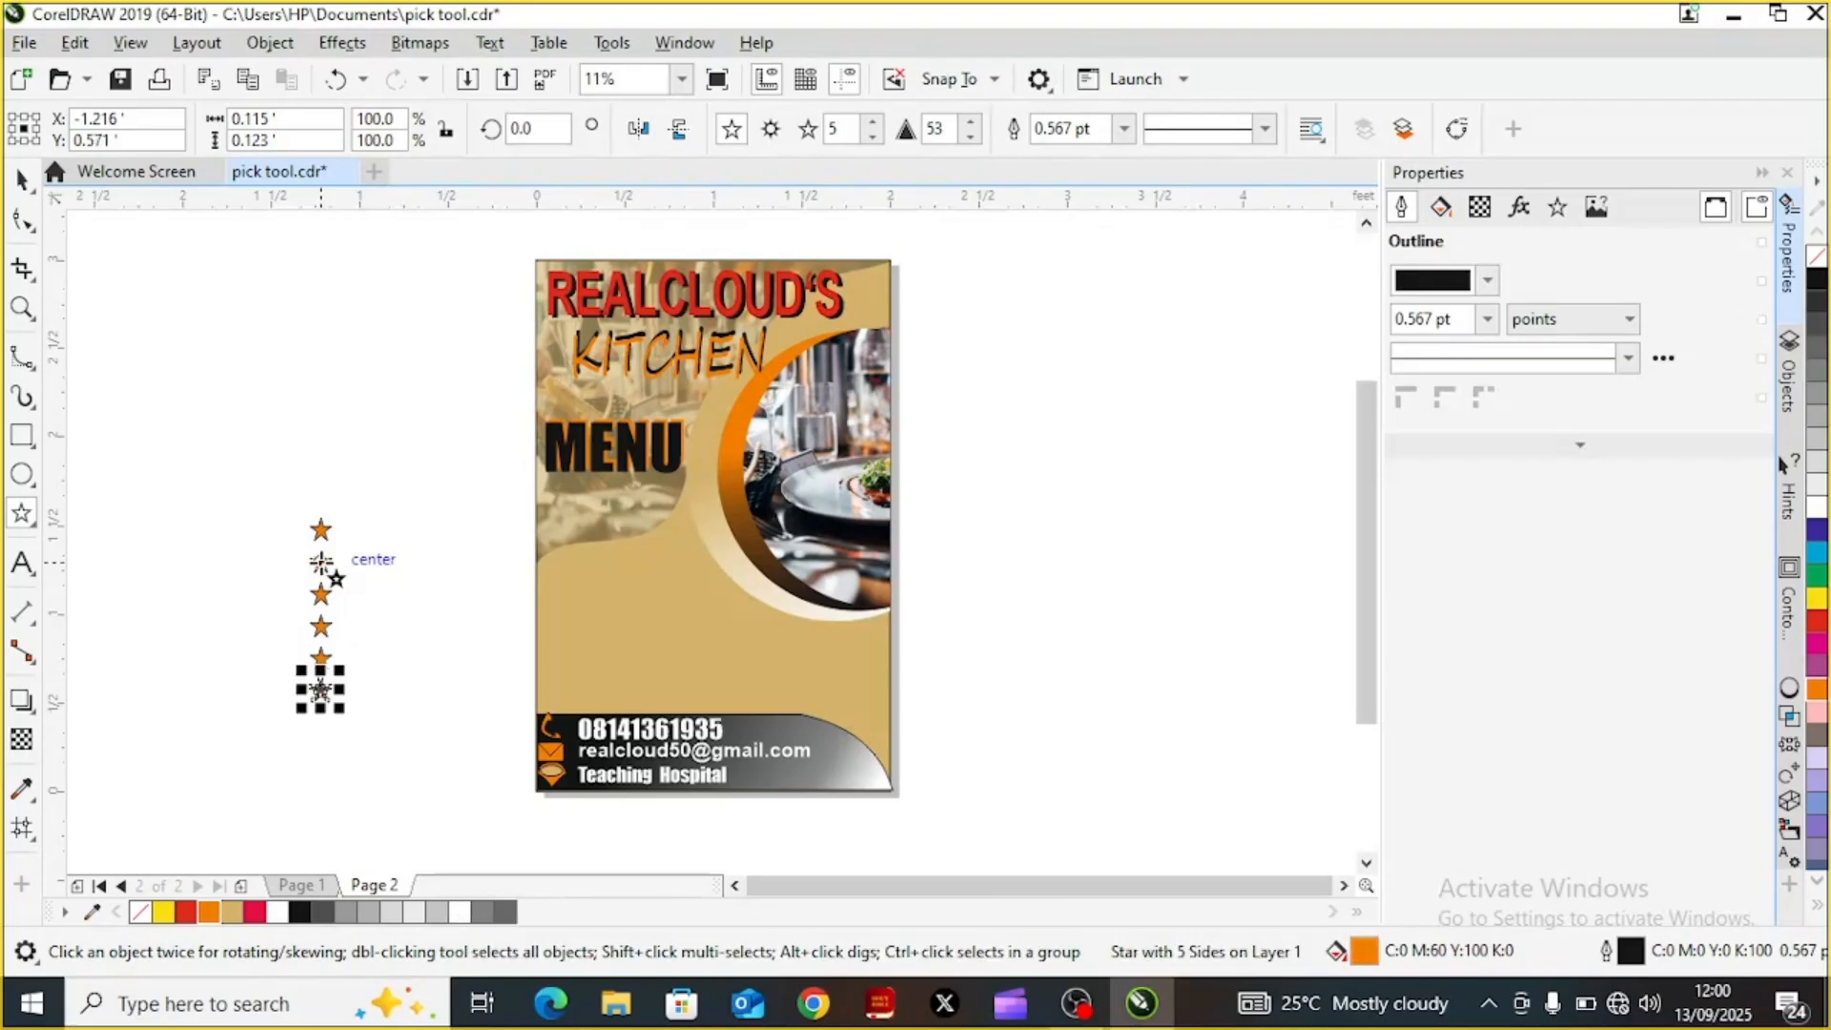
key("ctrl+d")
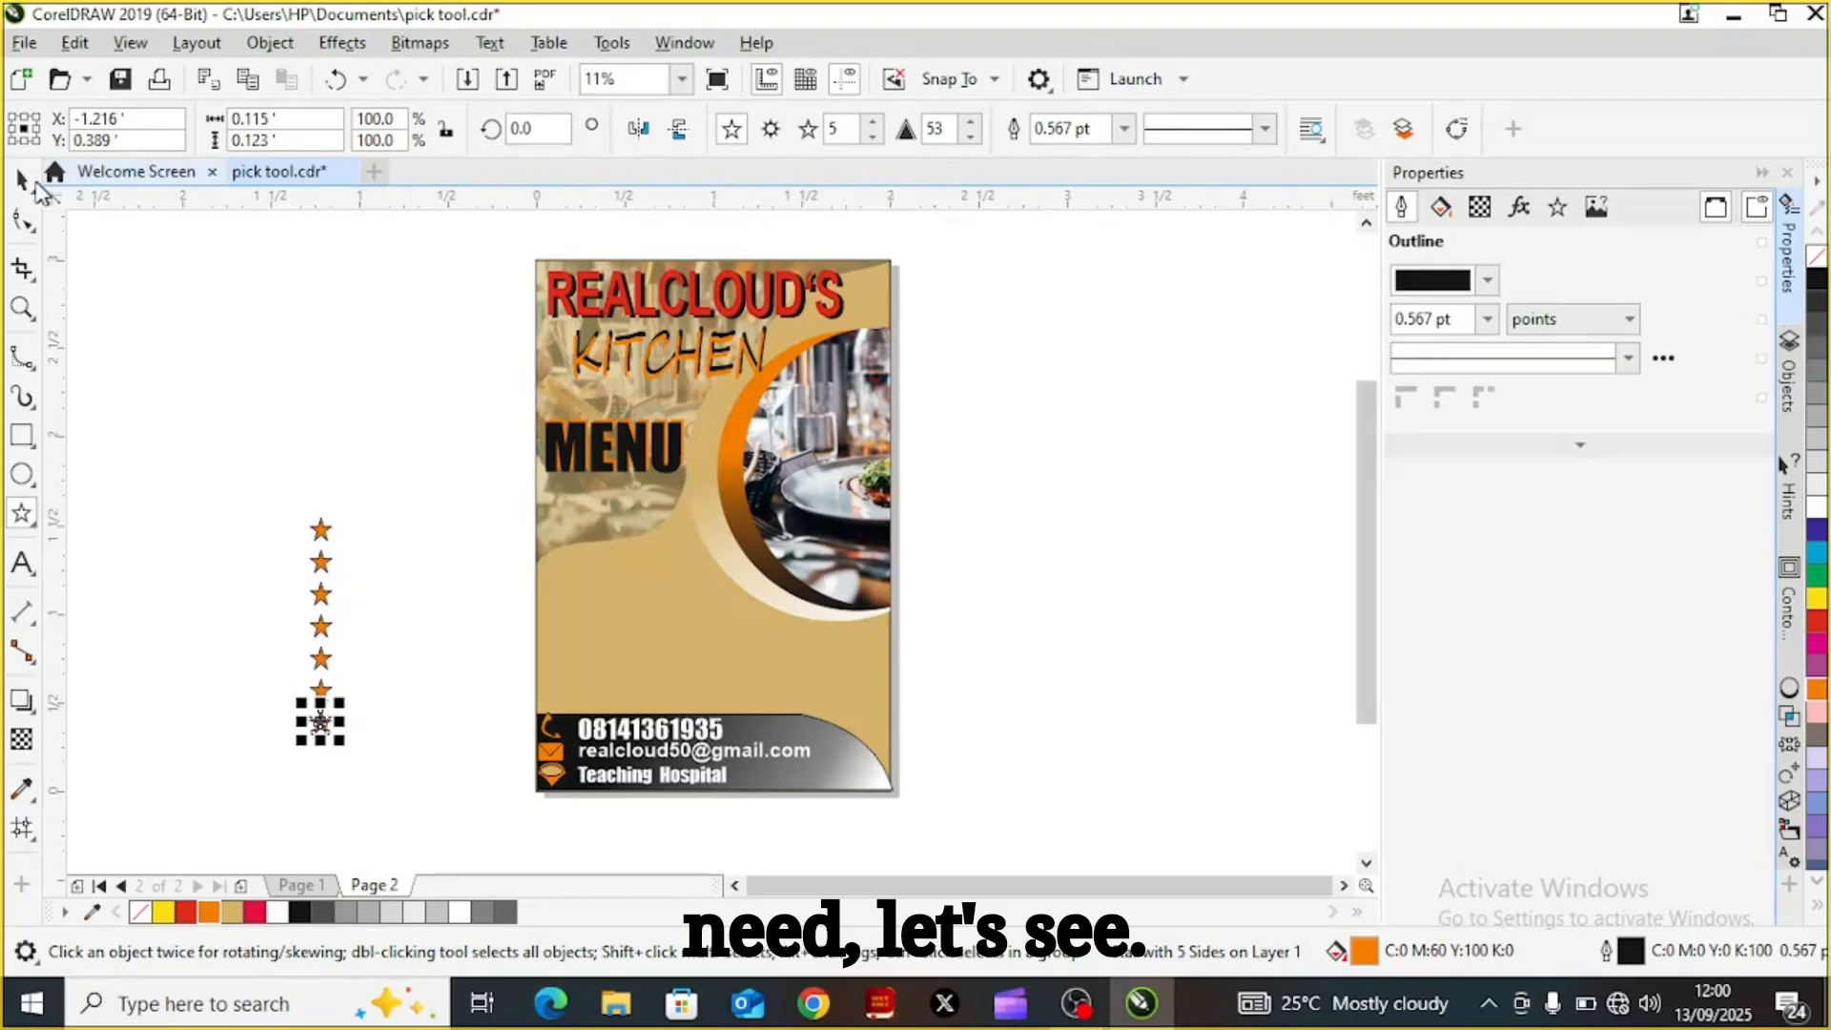
Group the seven stars and place the column under the MENU heading along the flyer's left edge
left_click(21, 181)
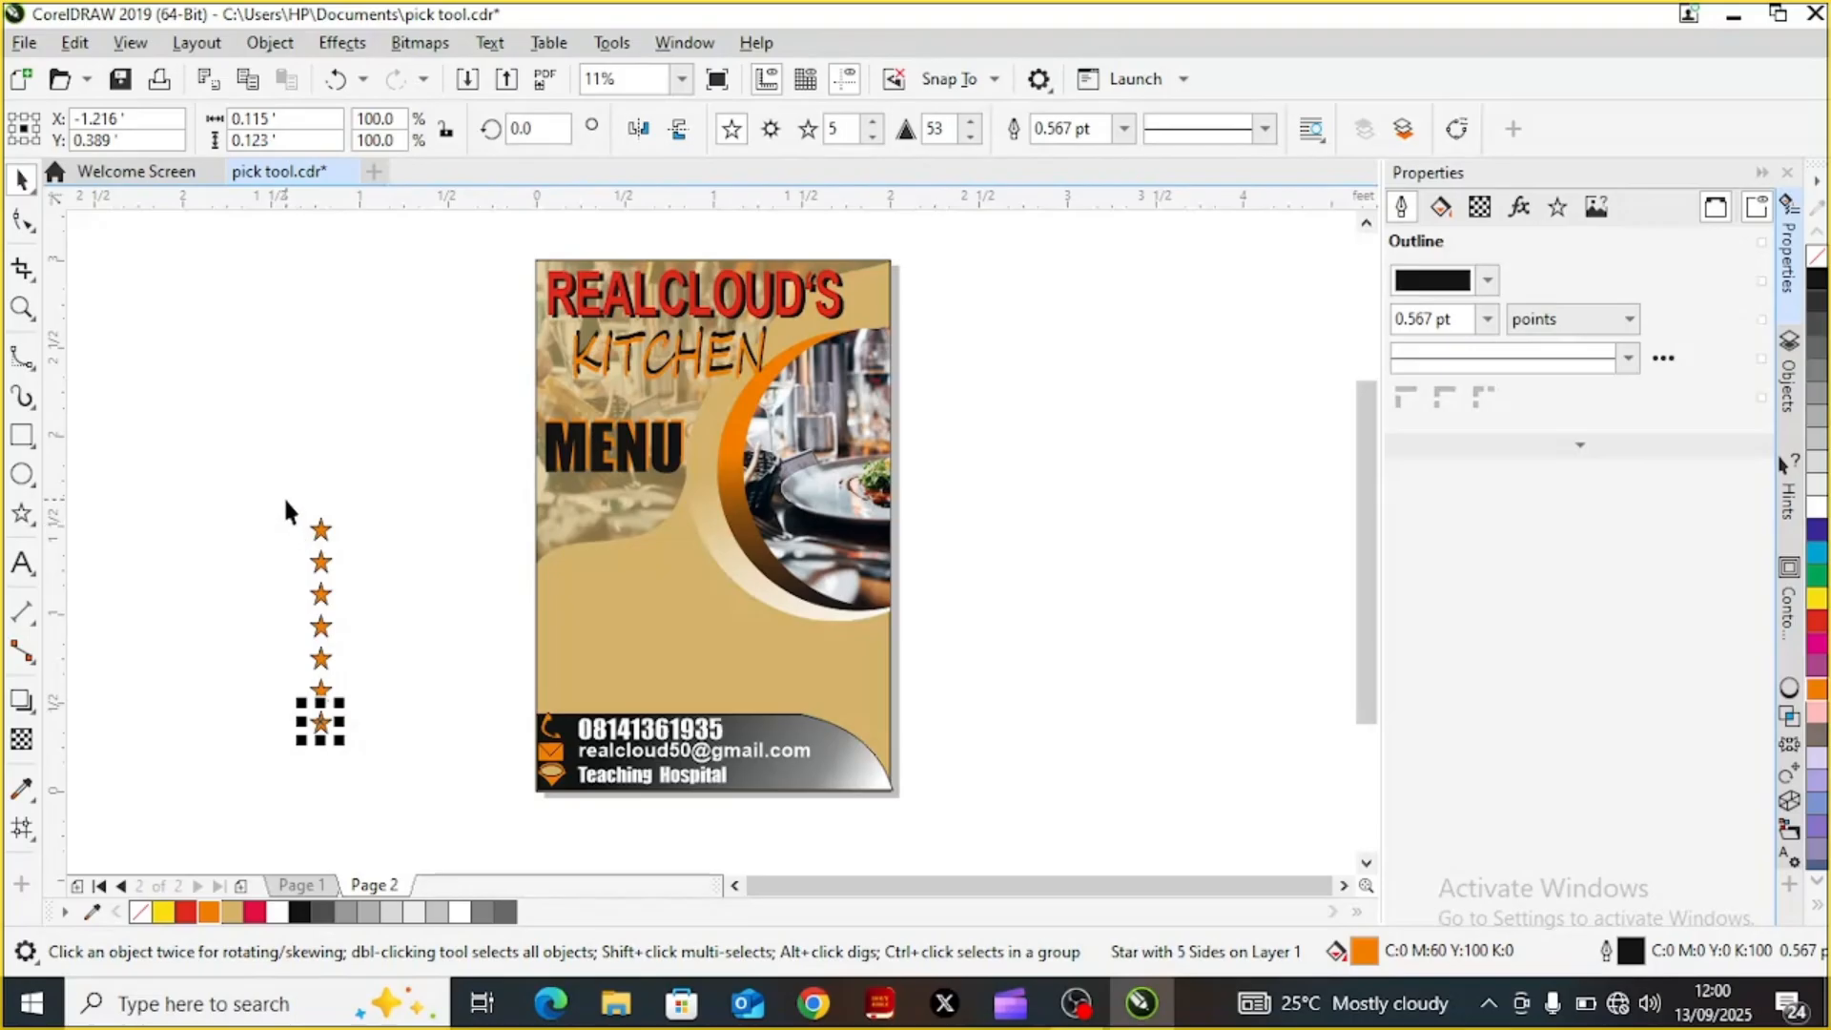
left_click_drag(284, 500, 370, 760)
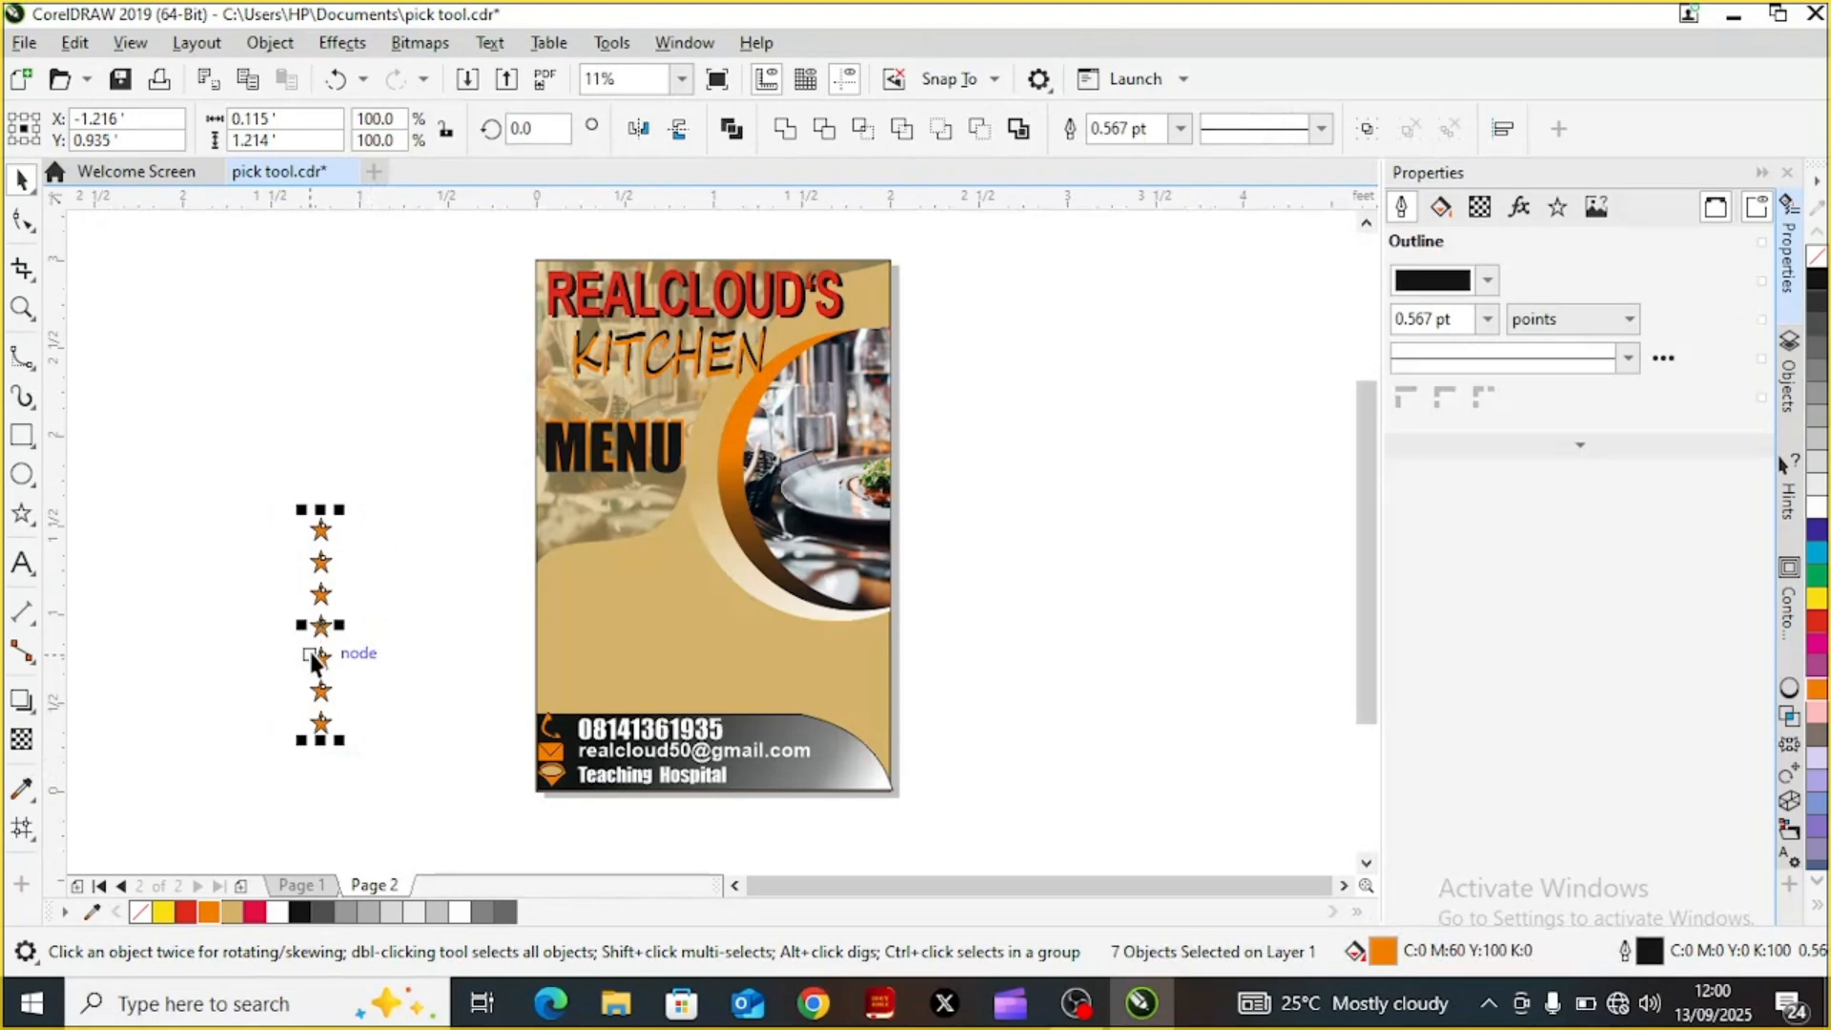
key("ctrl+g")
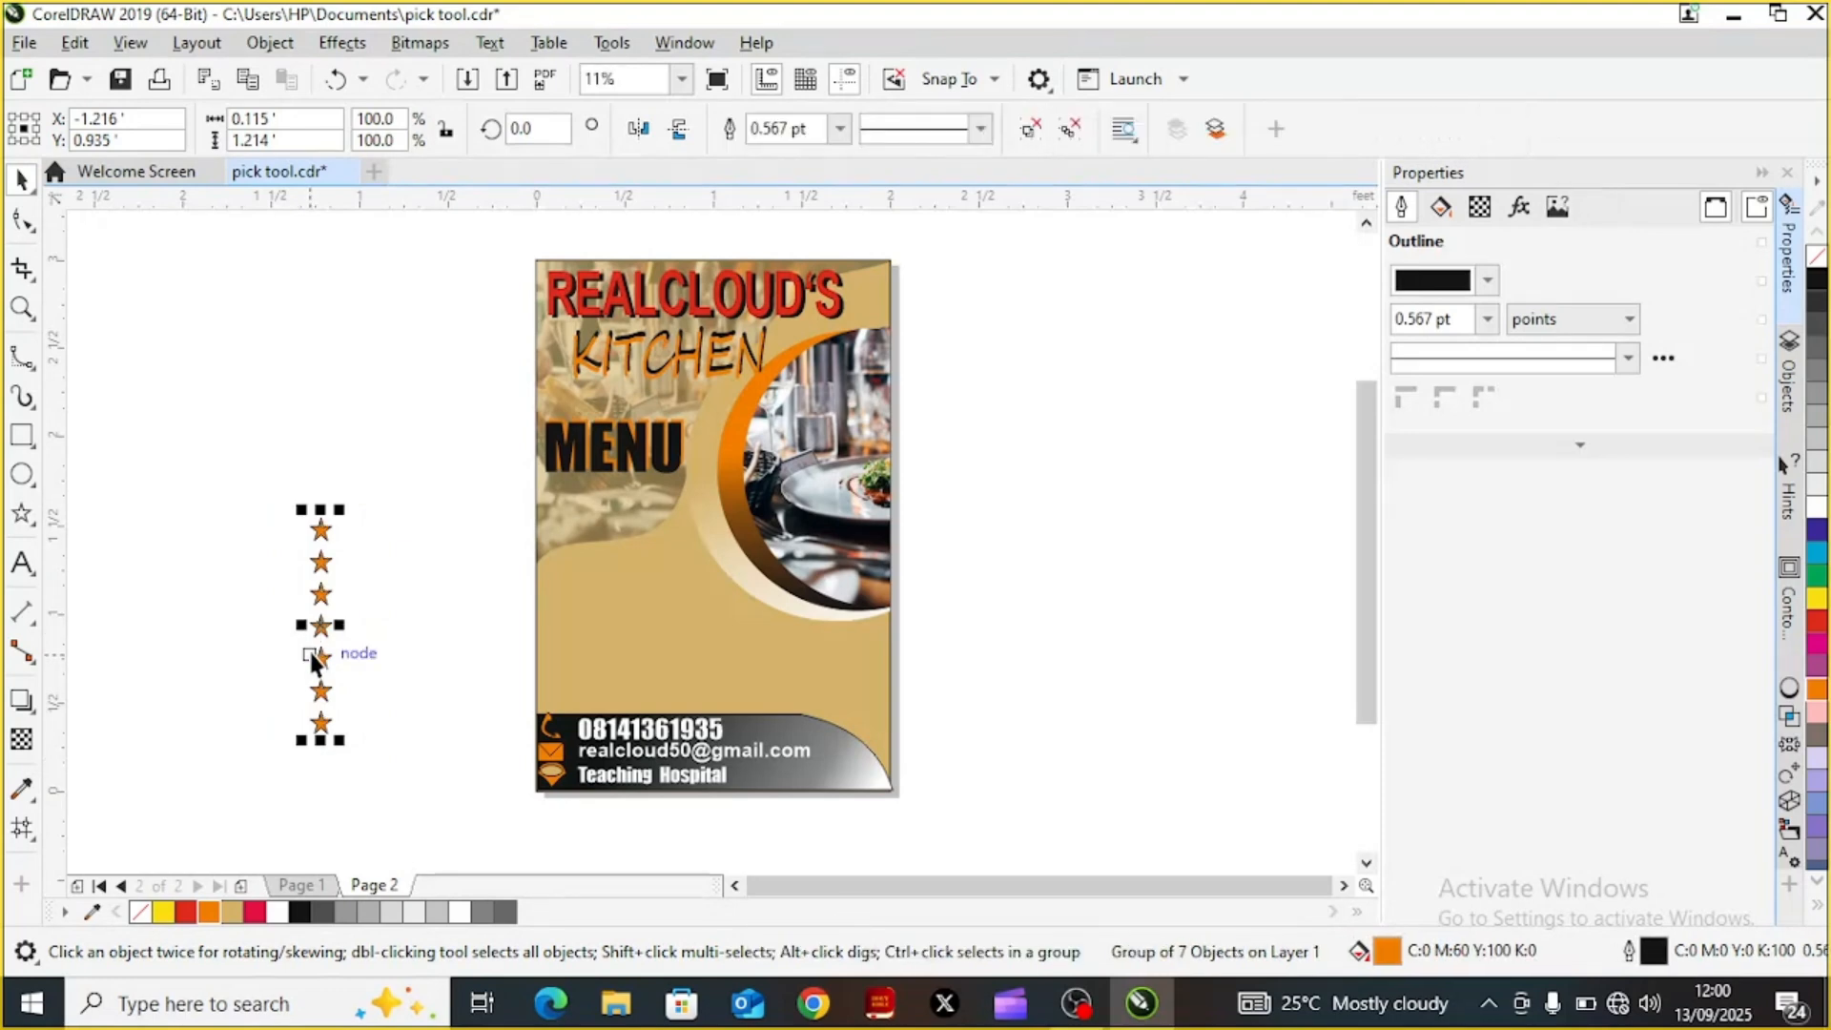
left_click_drag(318, 625, 554, 583)
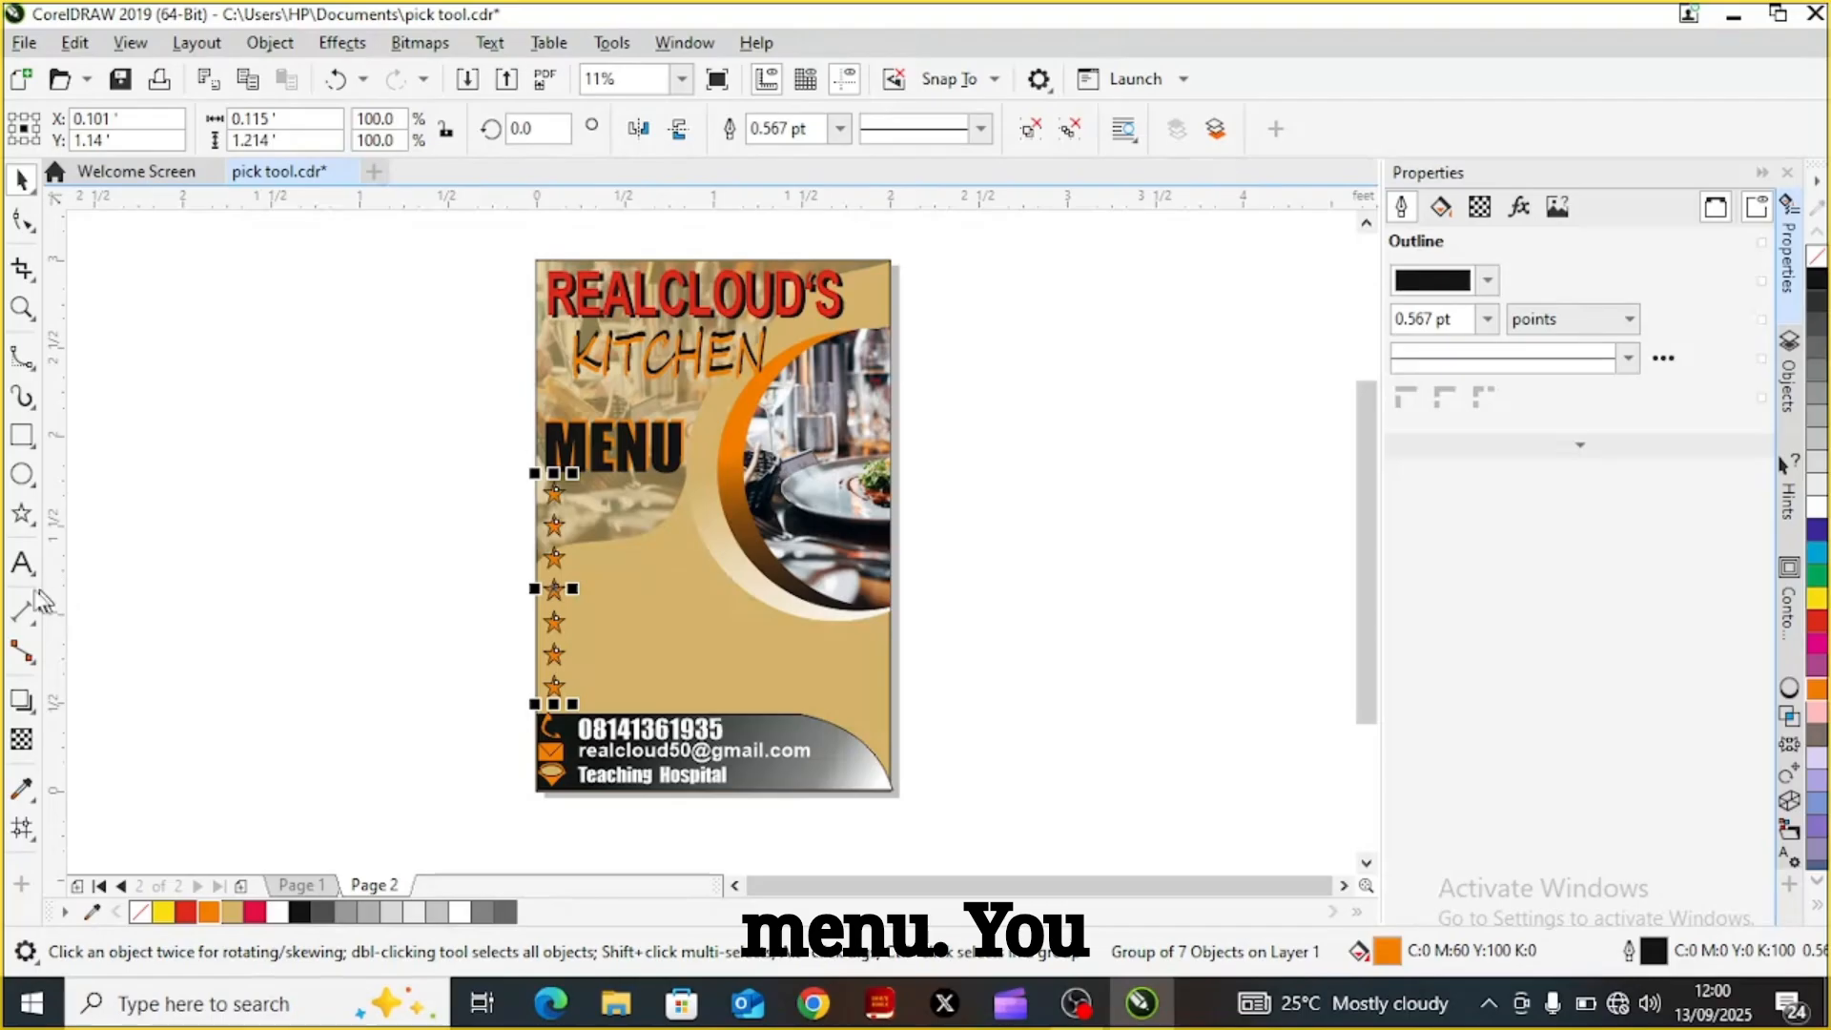
left_click(23, 564)
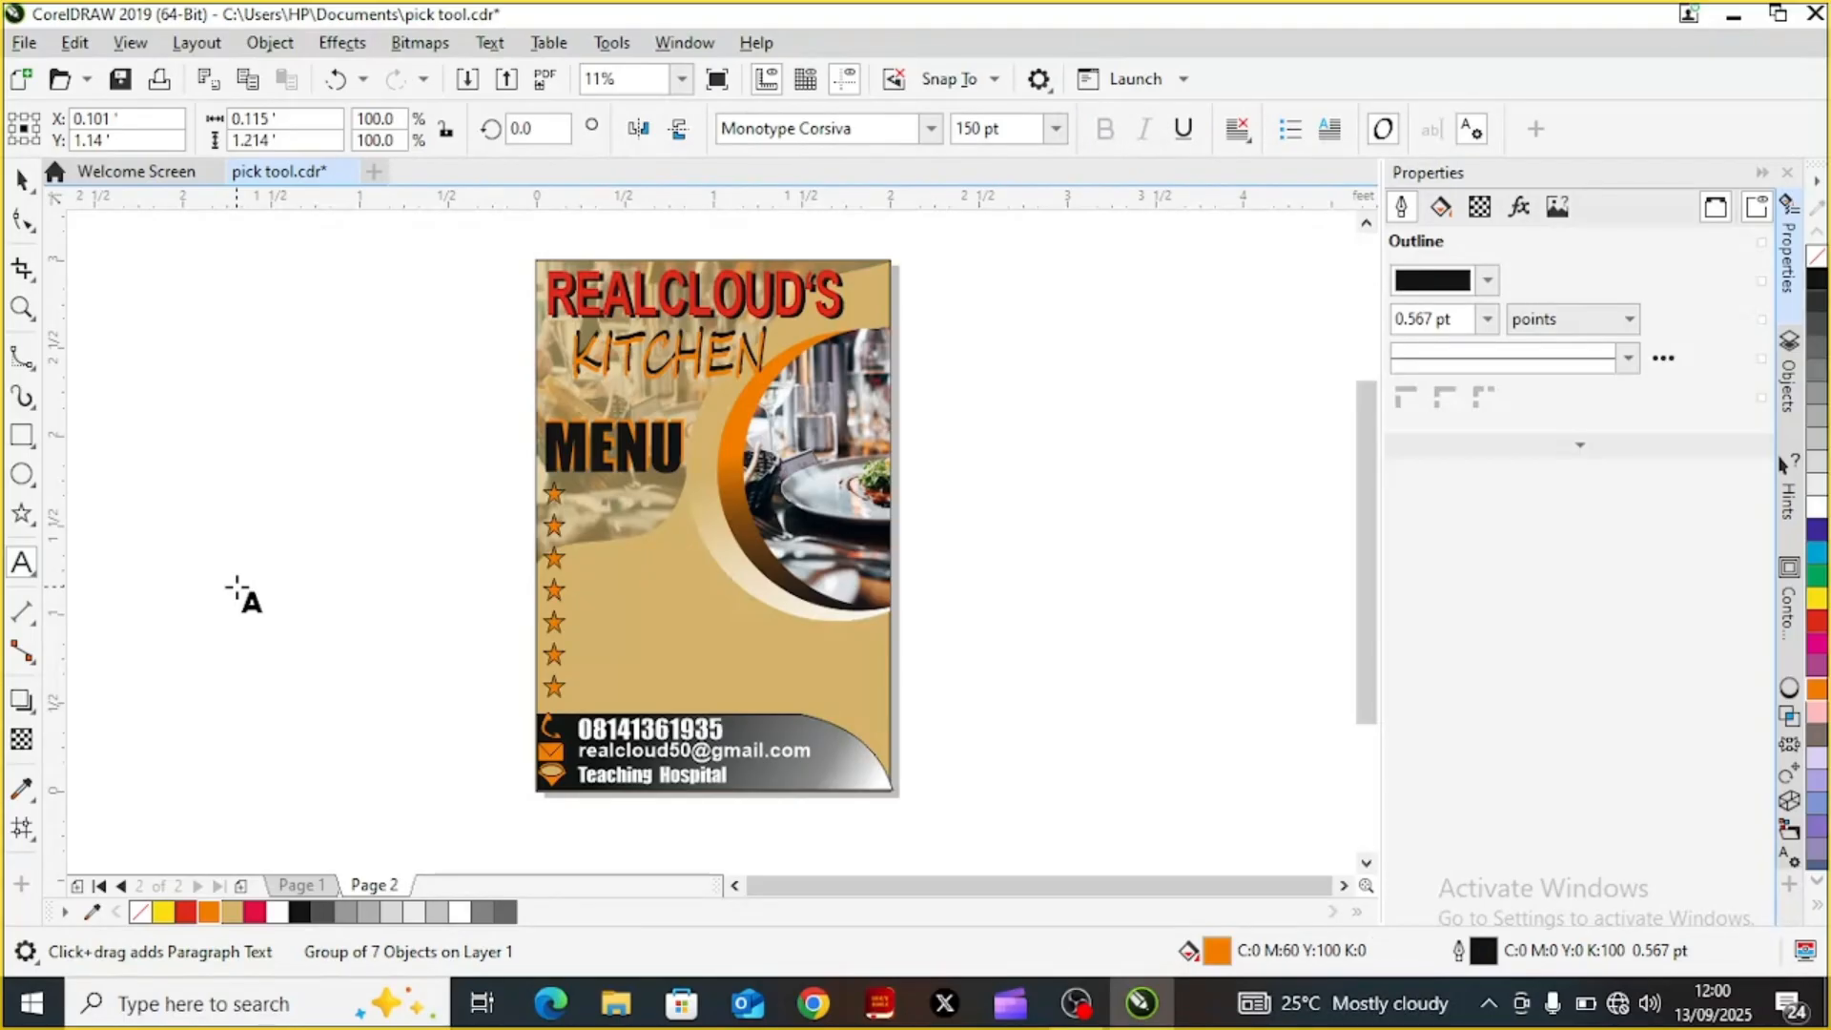
key("g")
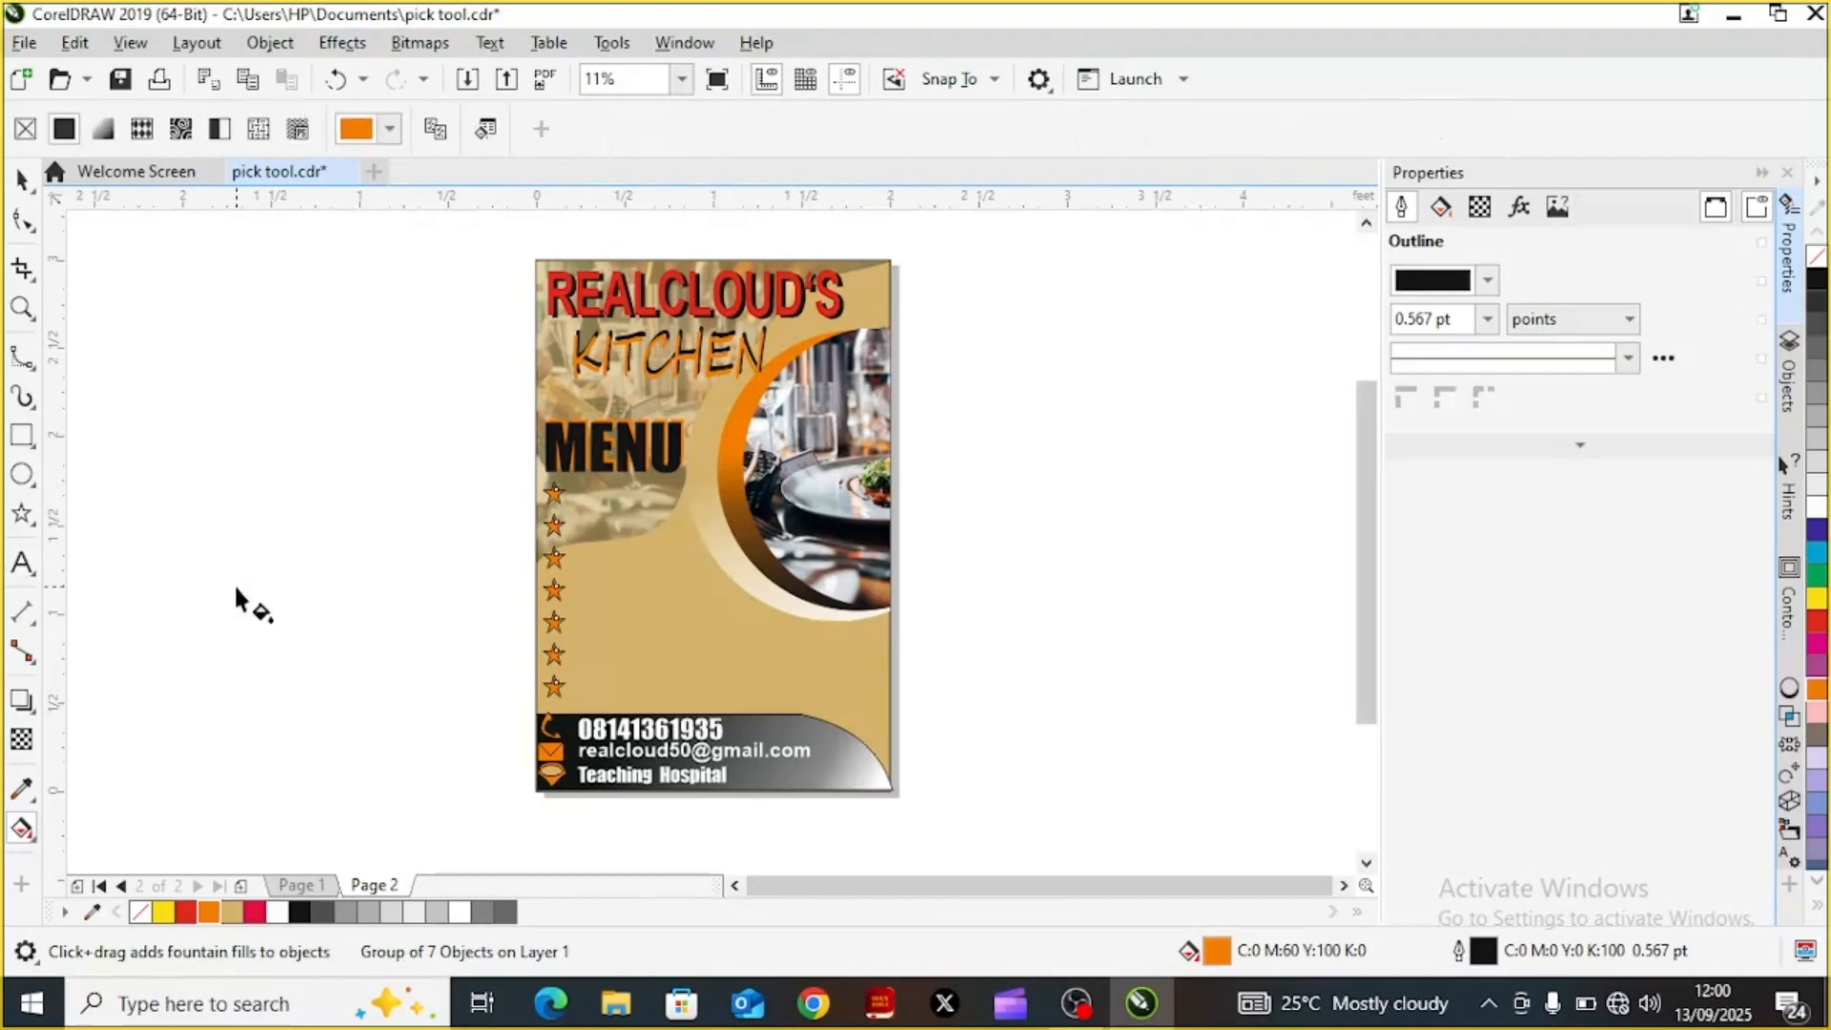
key("s")
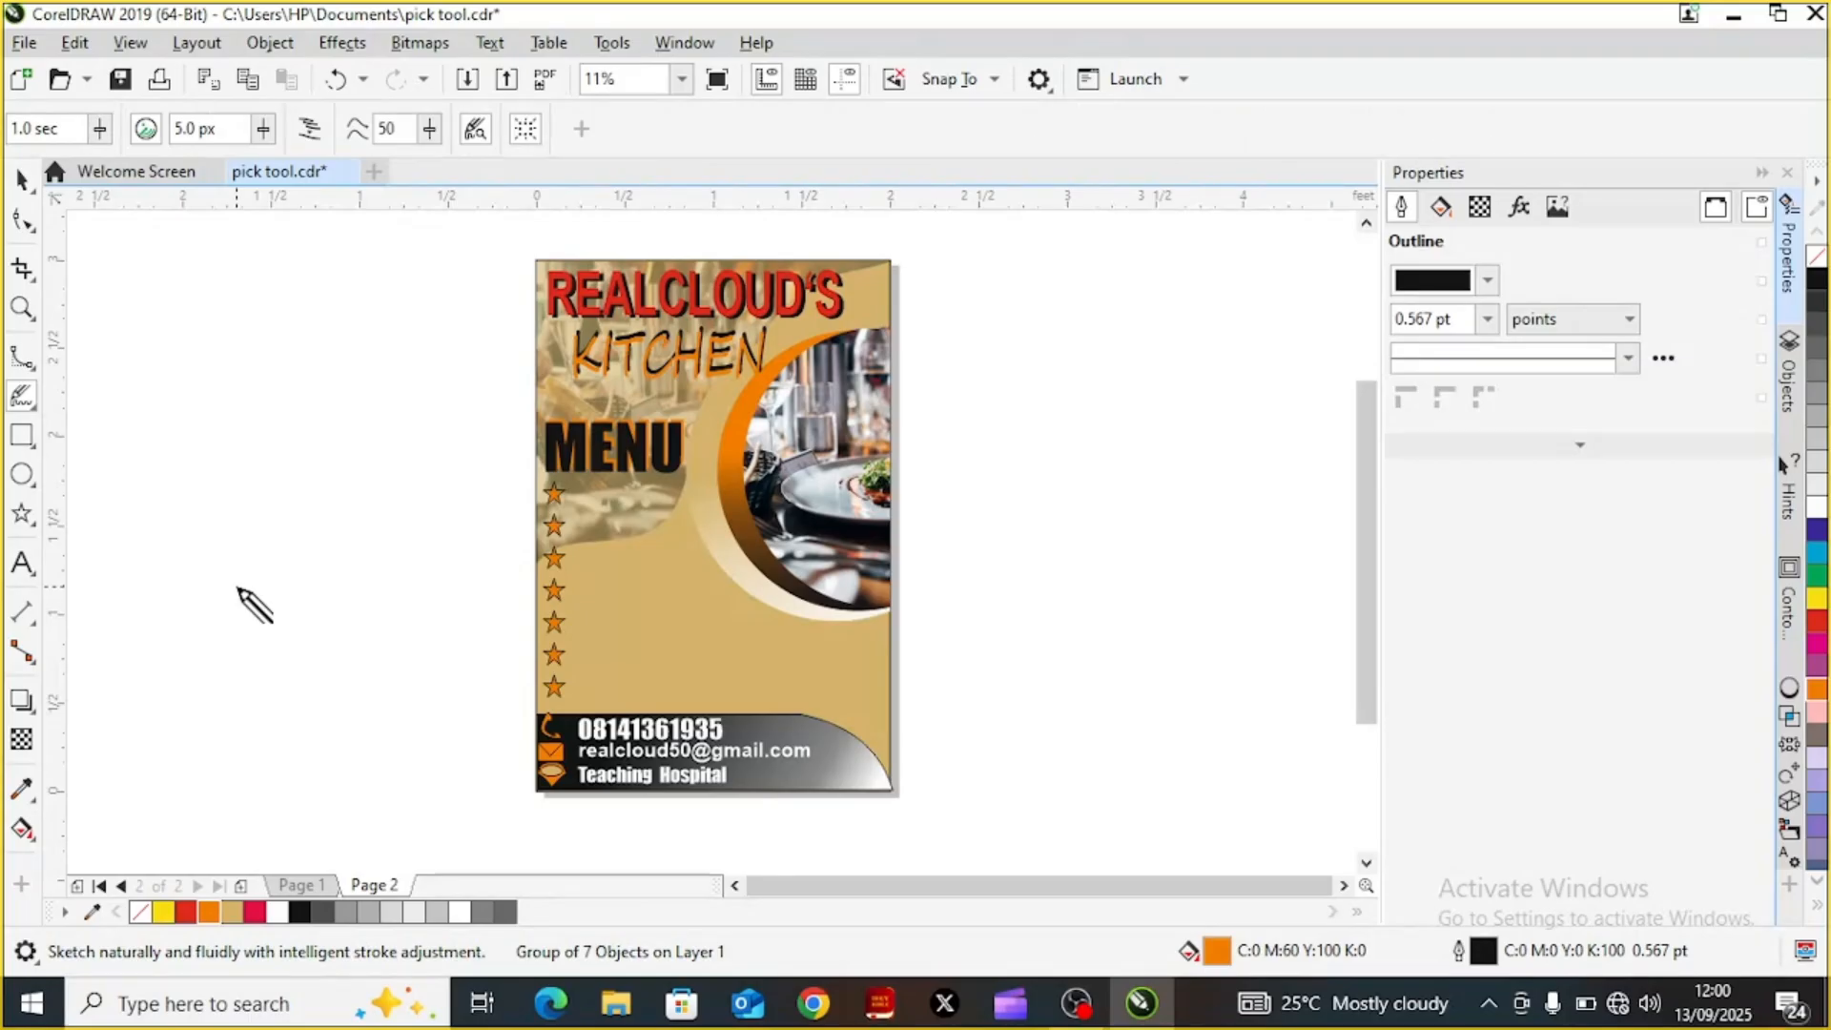
left_click(21, 178)
left_click(202, 505)
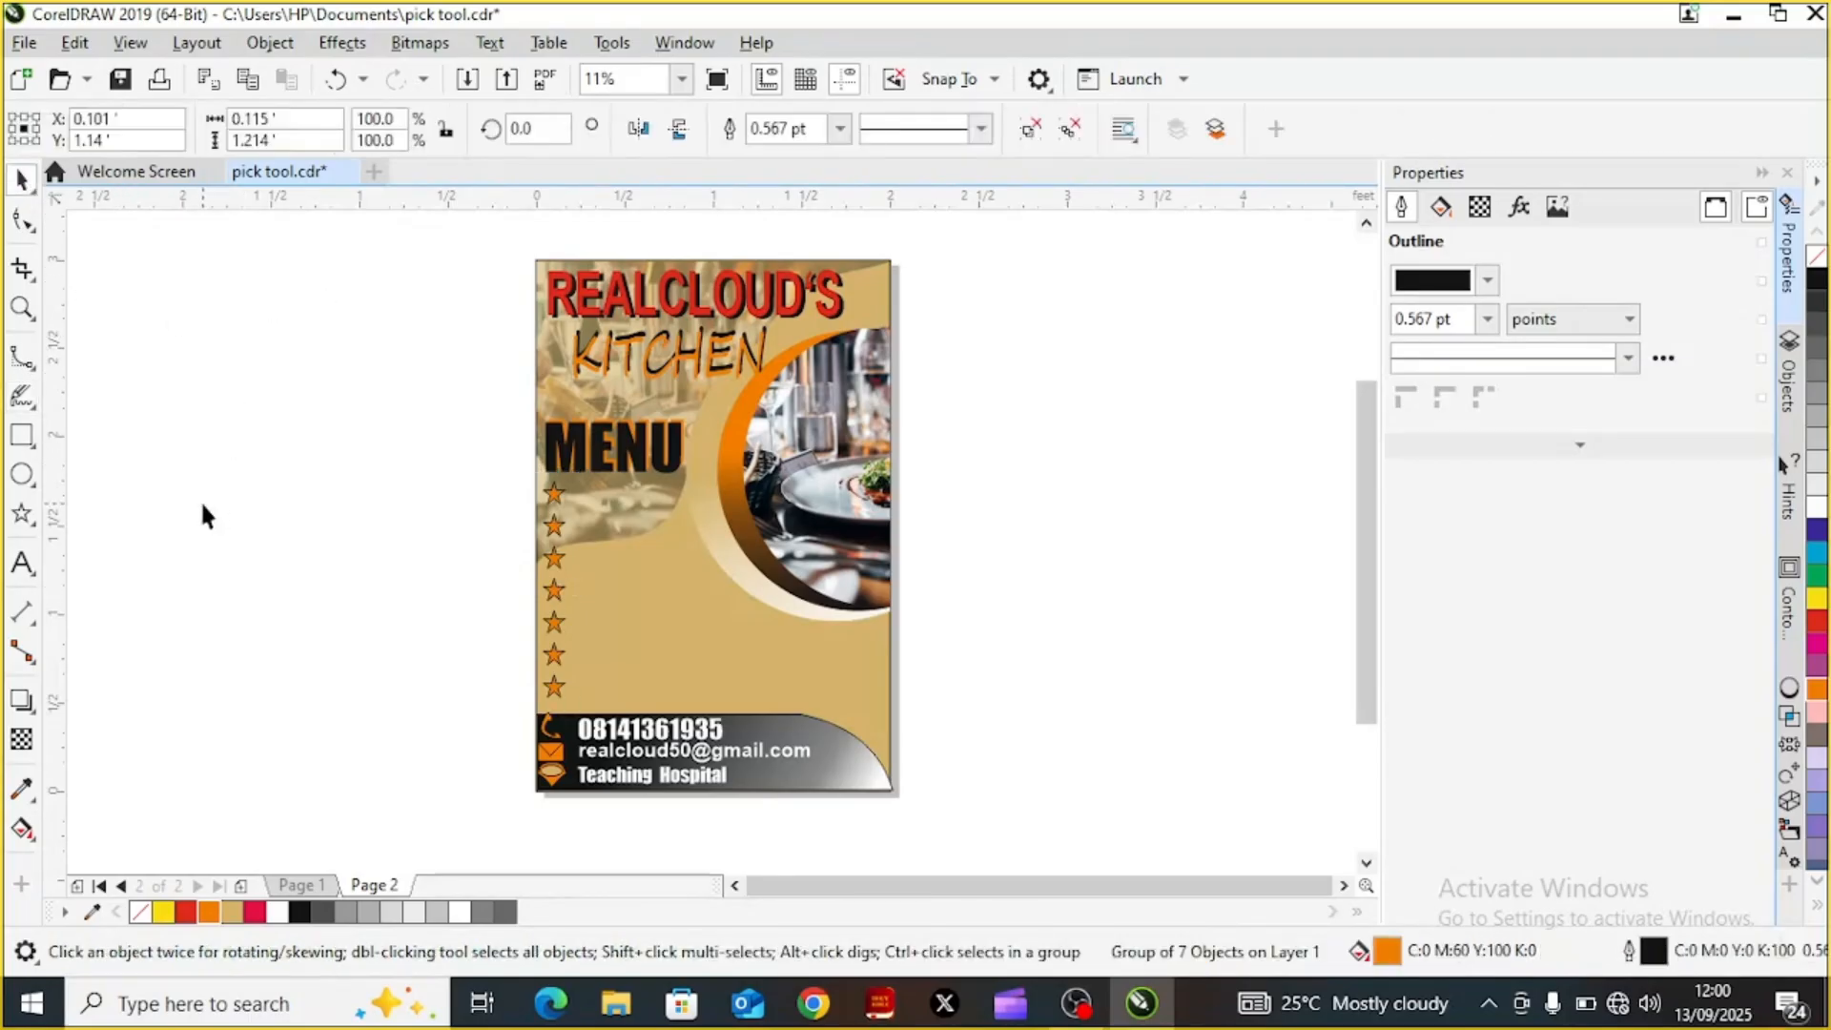
Add the artistic text "EGUISI SOUP", enlarge it to about 95 pt and place it beside the first star under MENU
key("F8")
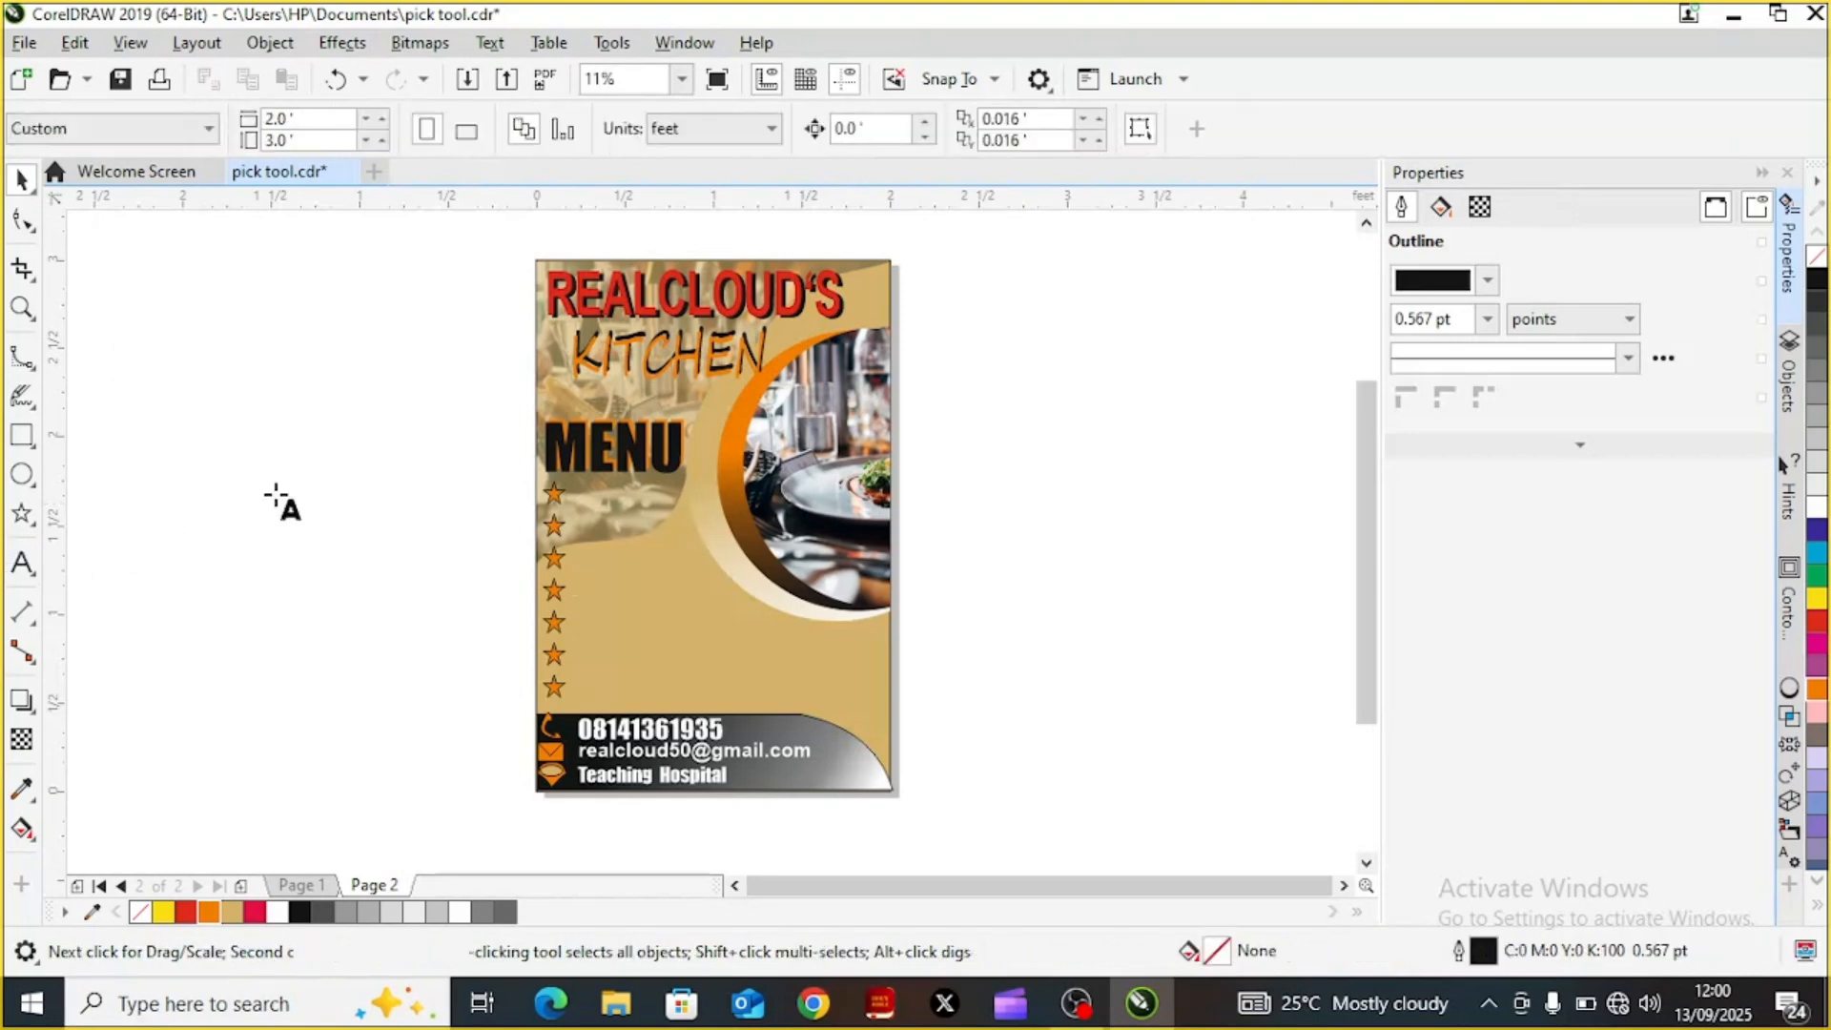
left_click(274, 493)
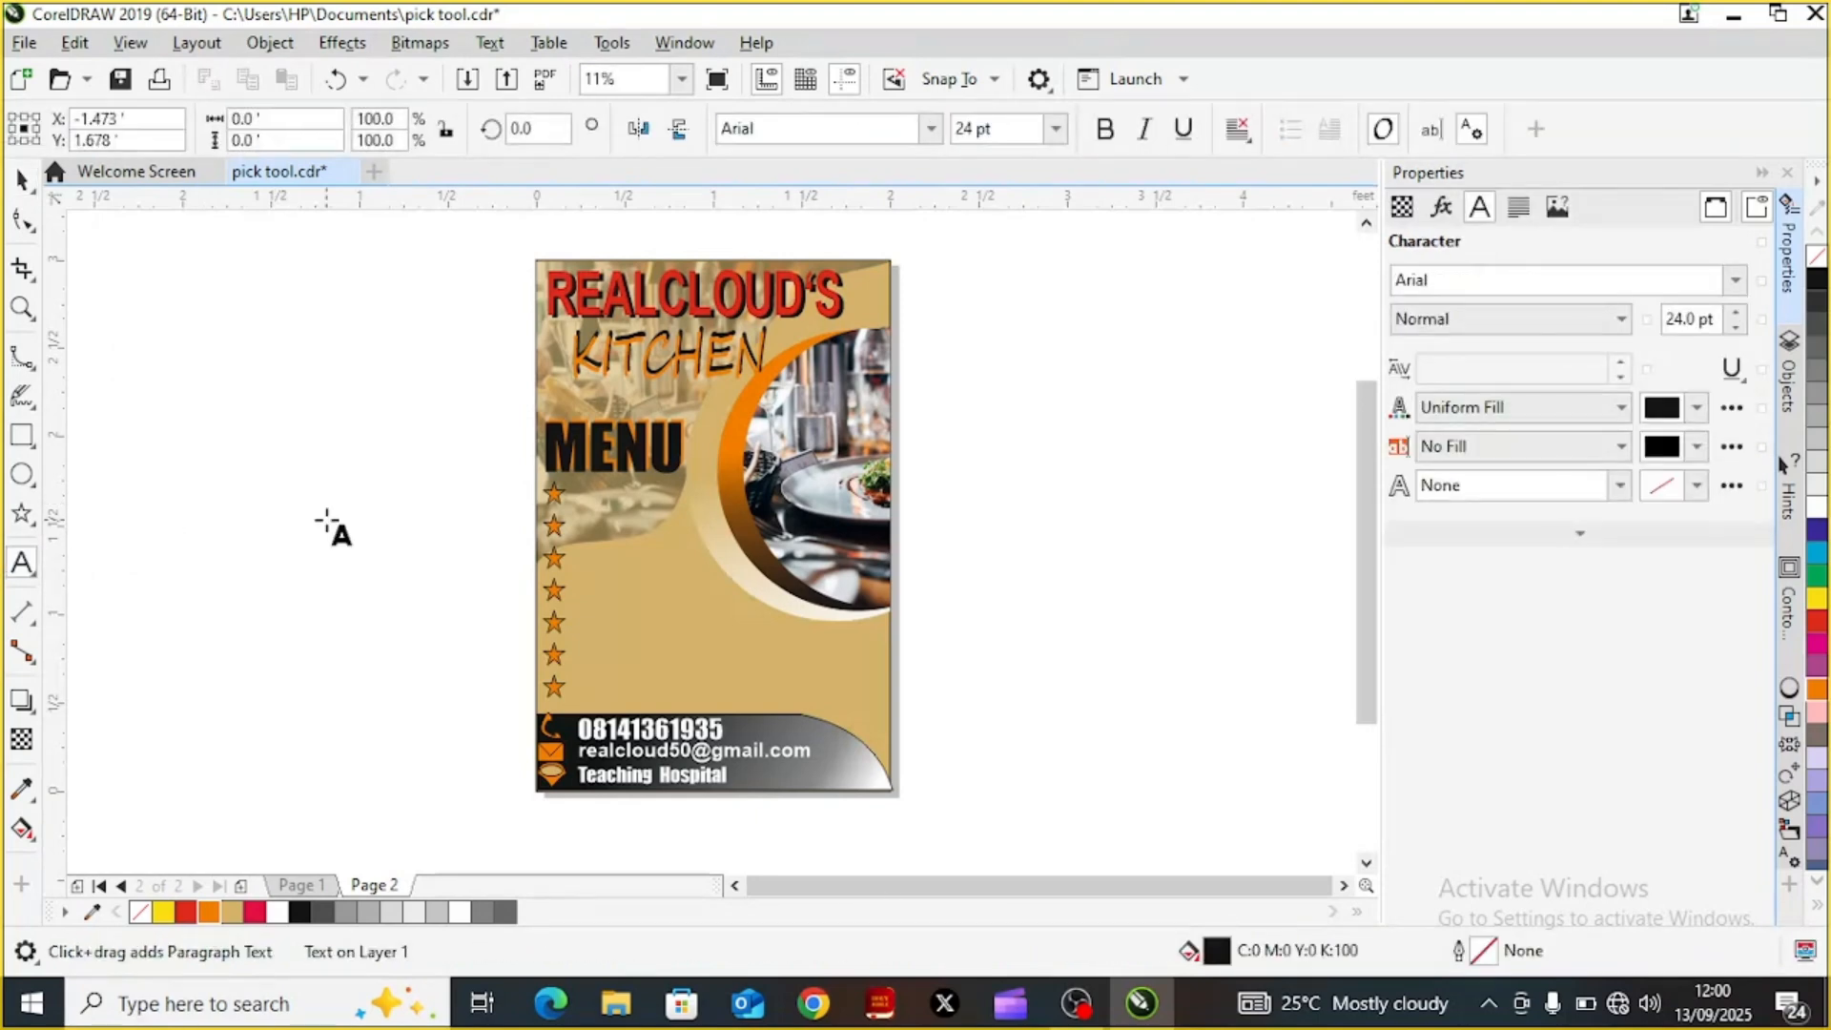
type("RICE")
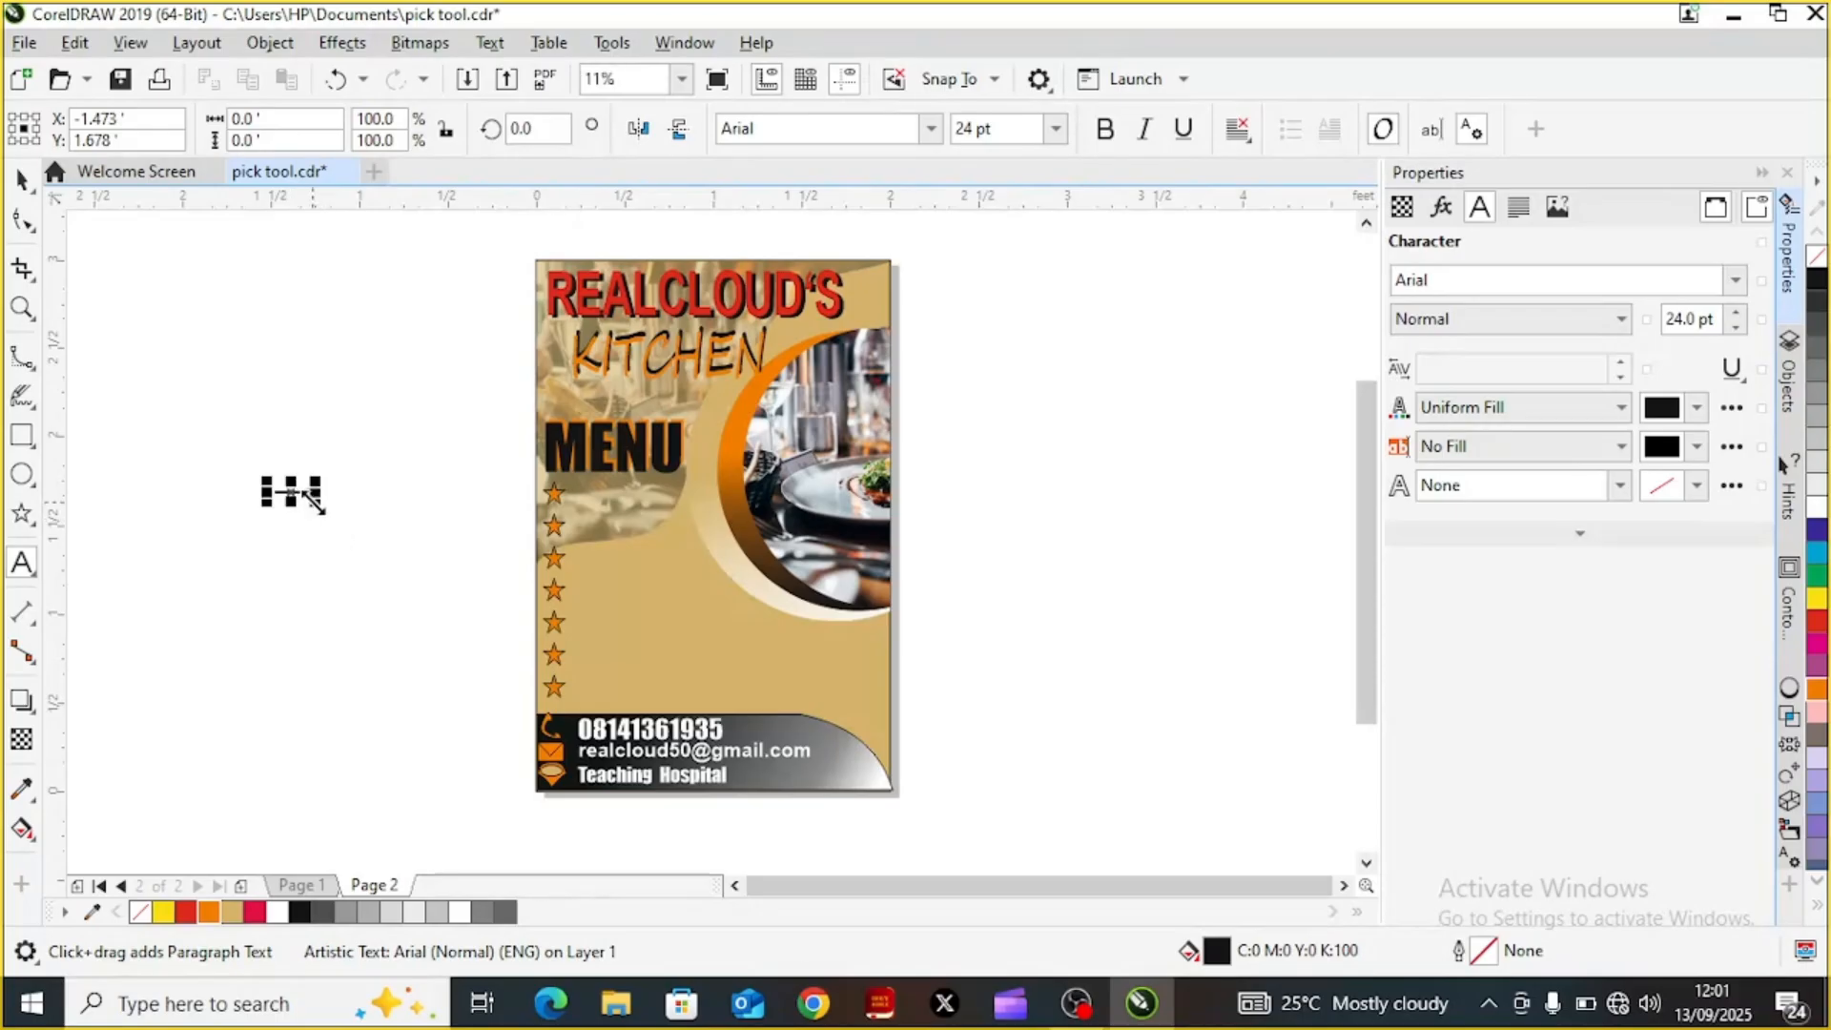
type("EGUISI SOUP")
left_click_drag(406, 575, 405, 575)
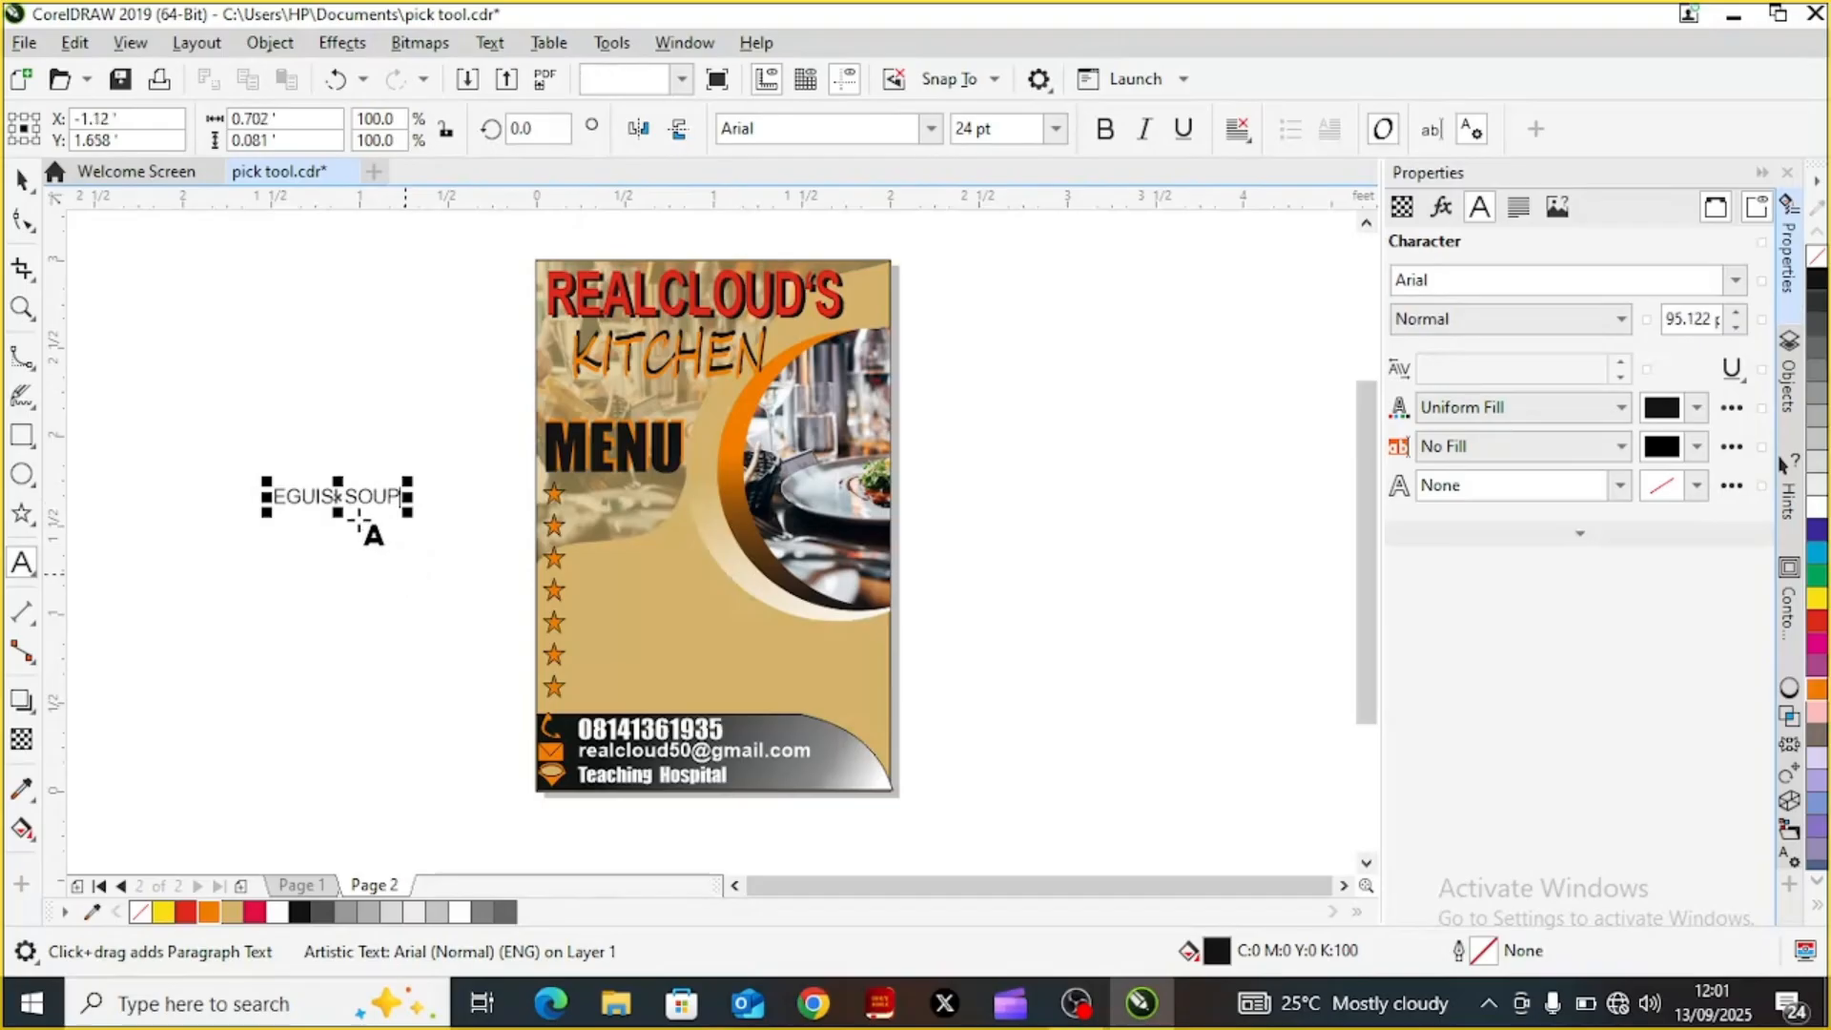
left_click_drag(335, 497, 634, 497)
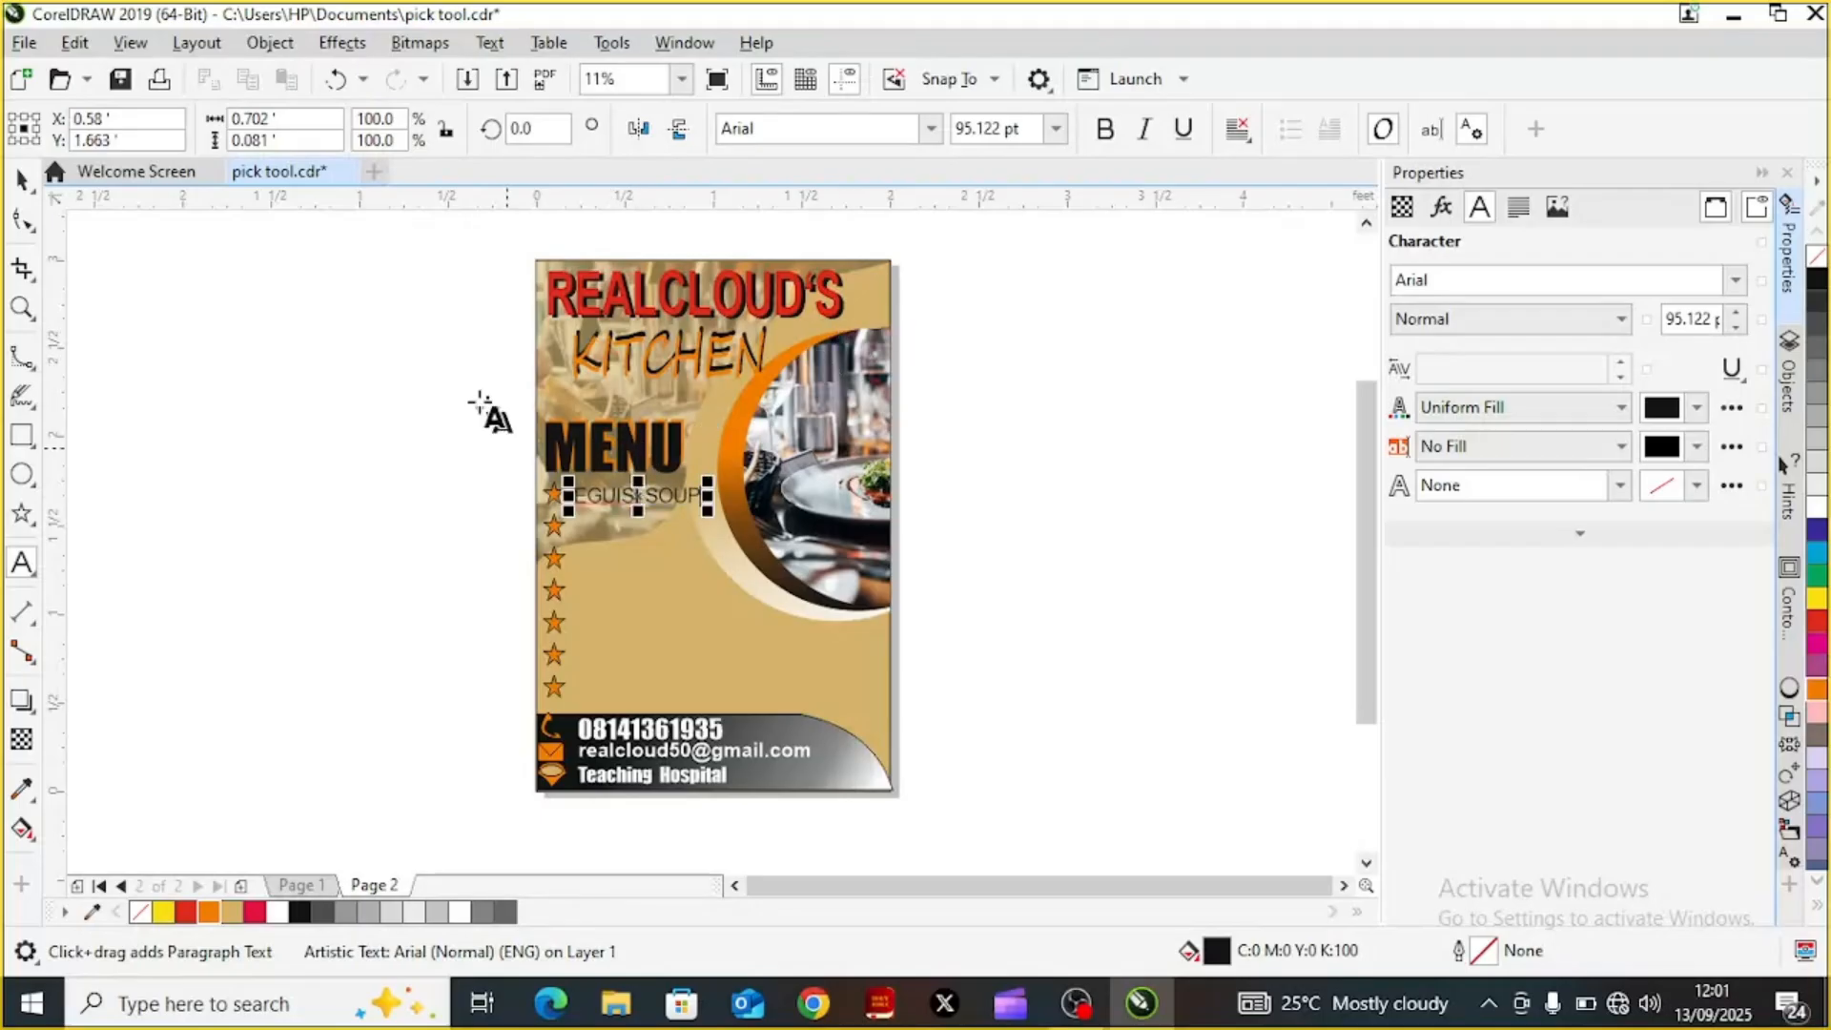
Change the font of the EGUISI SOUP text to MV Boli
left_click(21, 181)
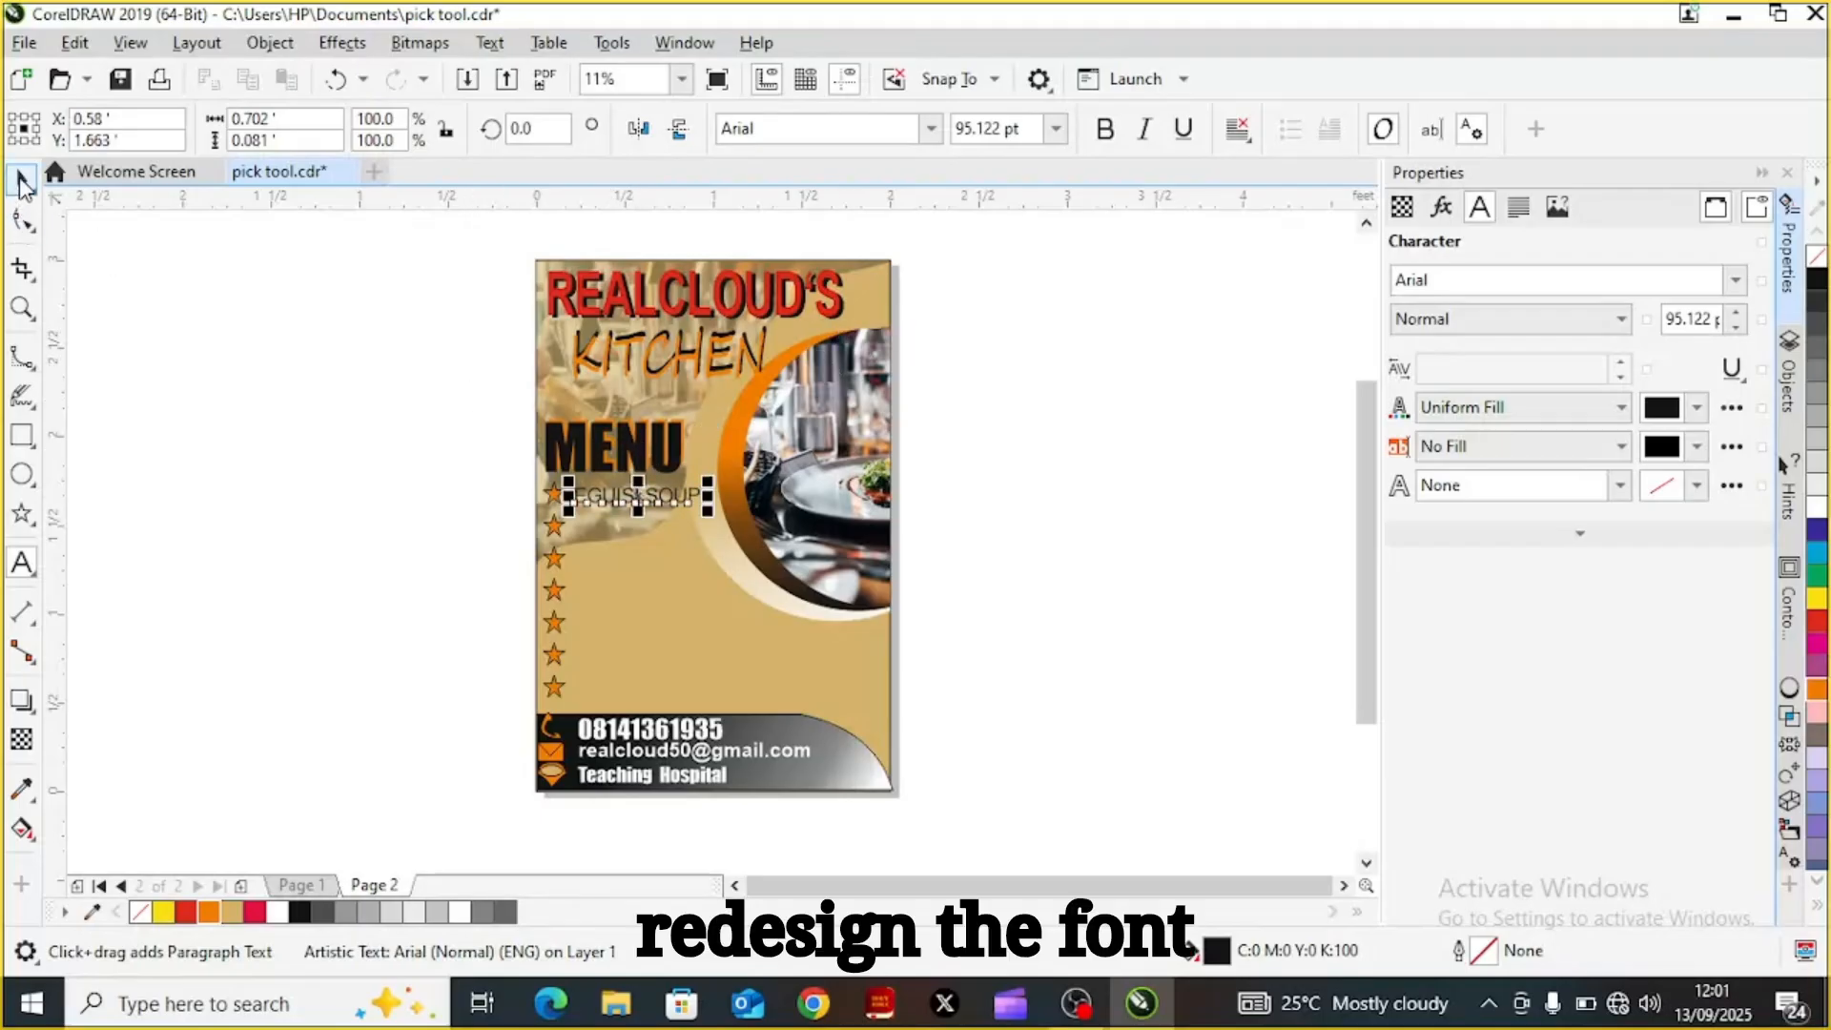
left_click(629, 495)
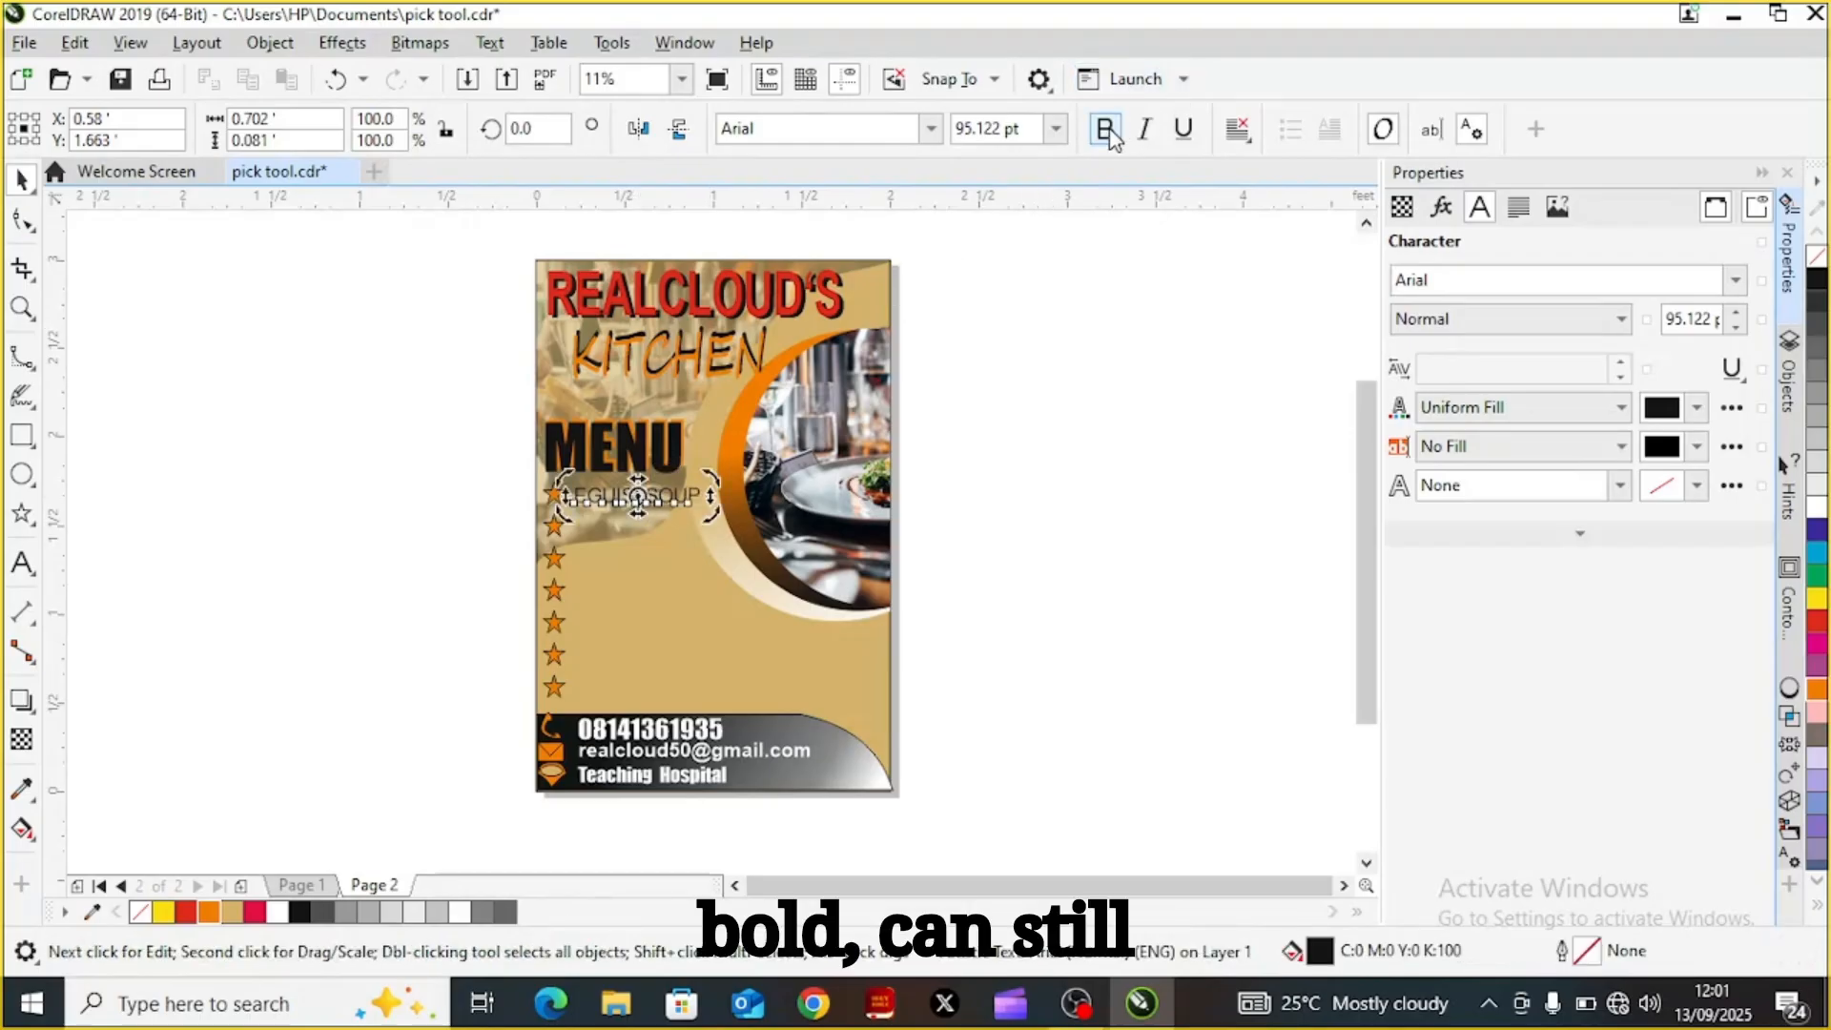
left_click(933, 133)
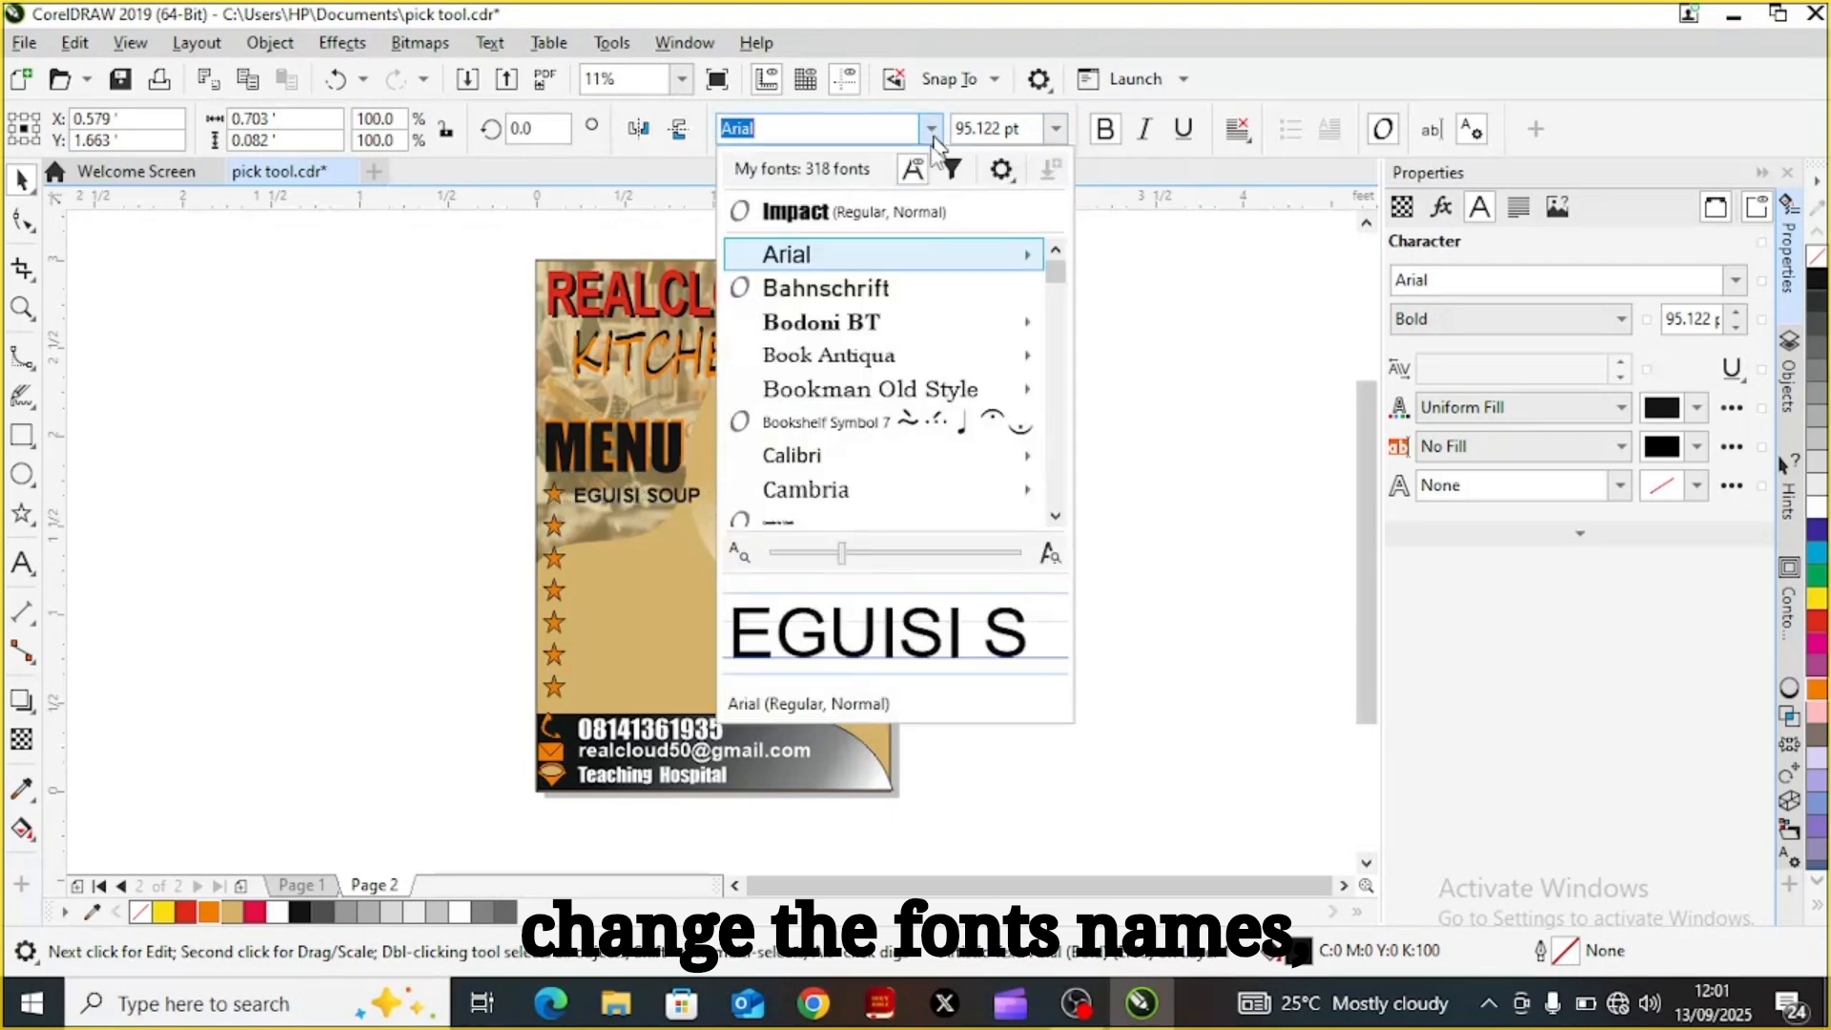
mouse_move(1026, 456)
left_click_drag(1055, 271, 1068, 429)
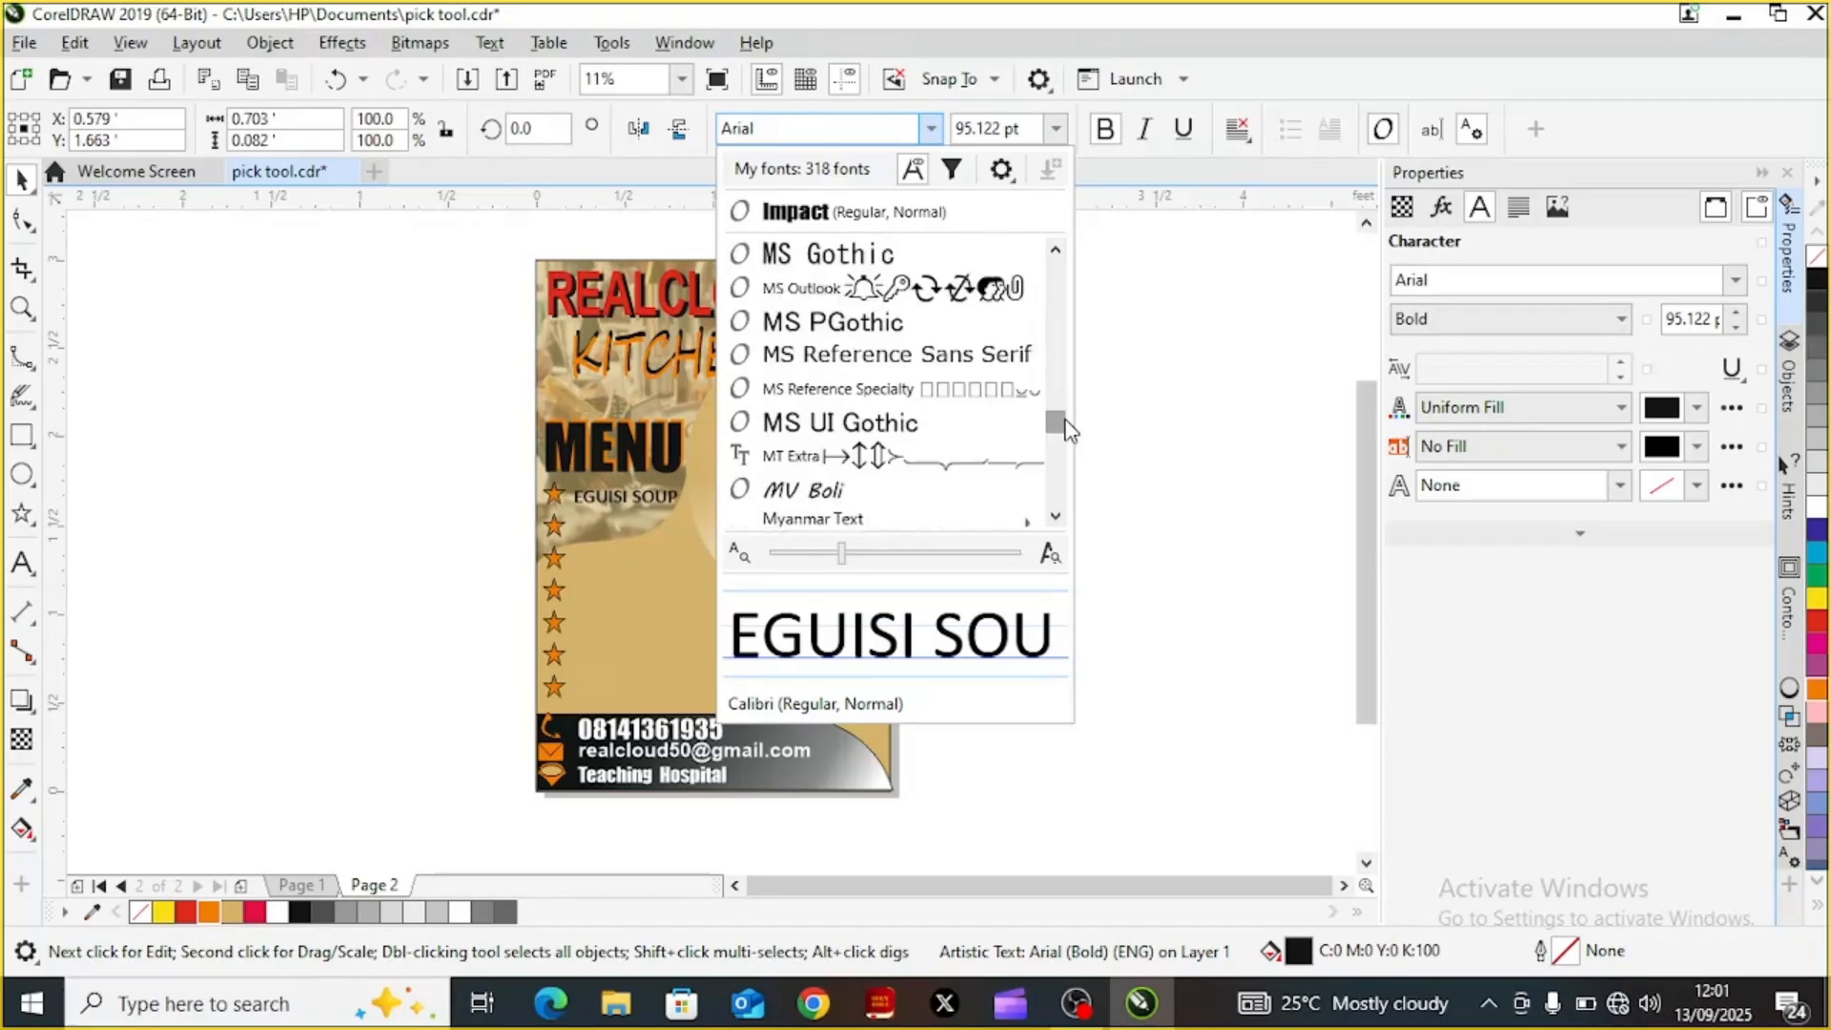
left_click(830, 490)
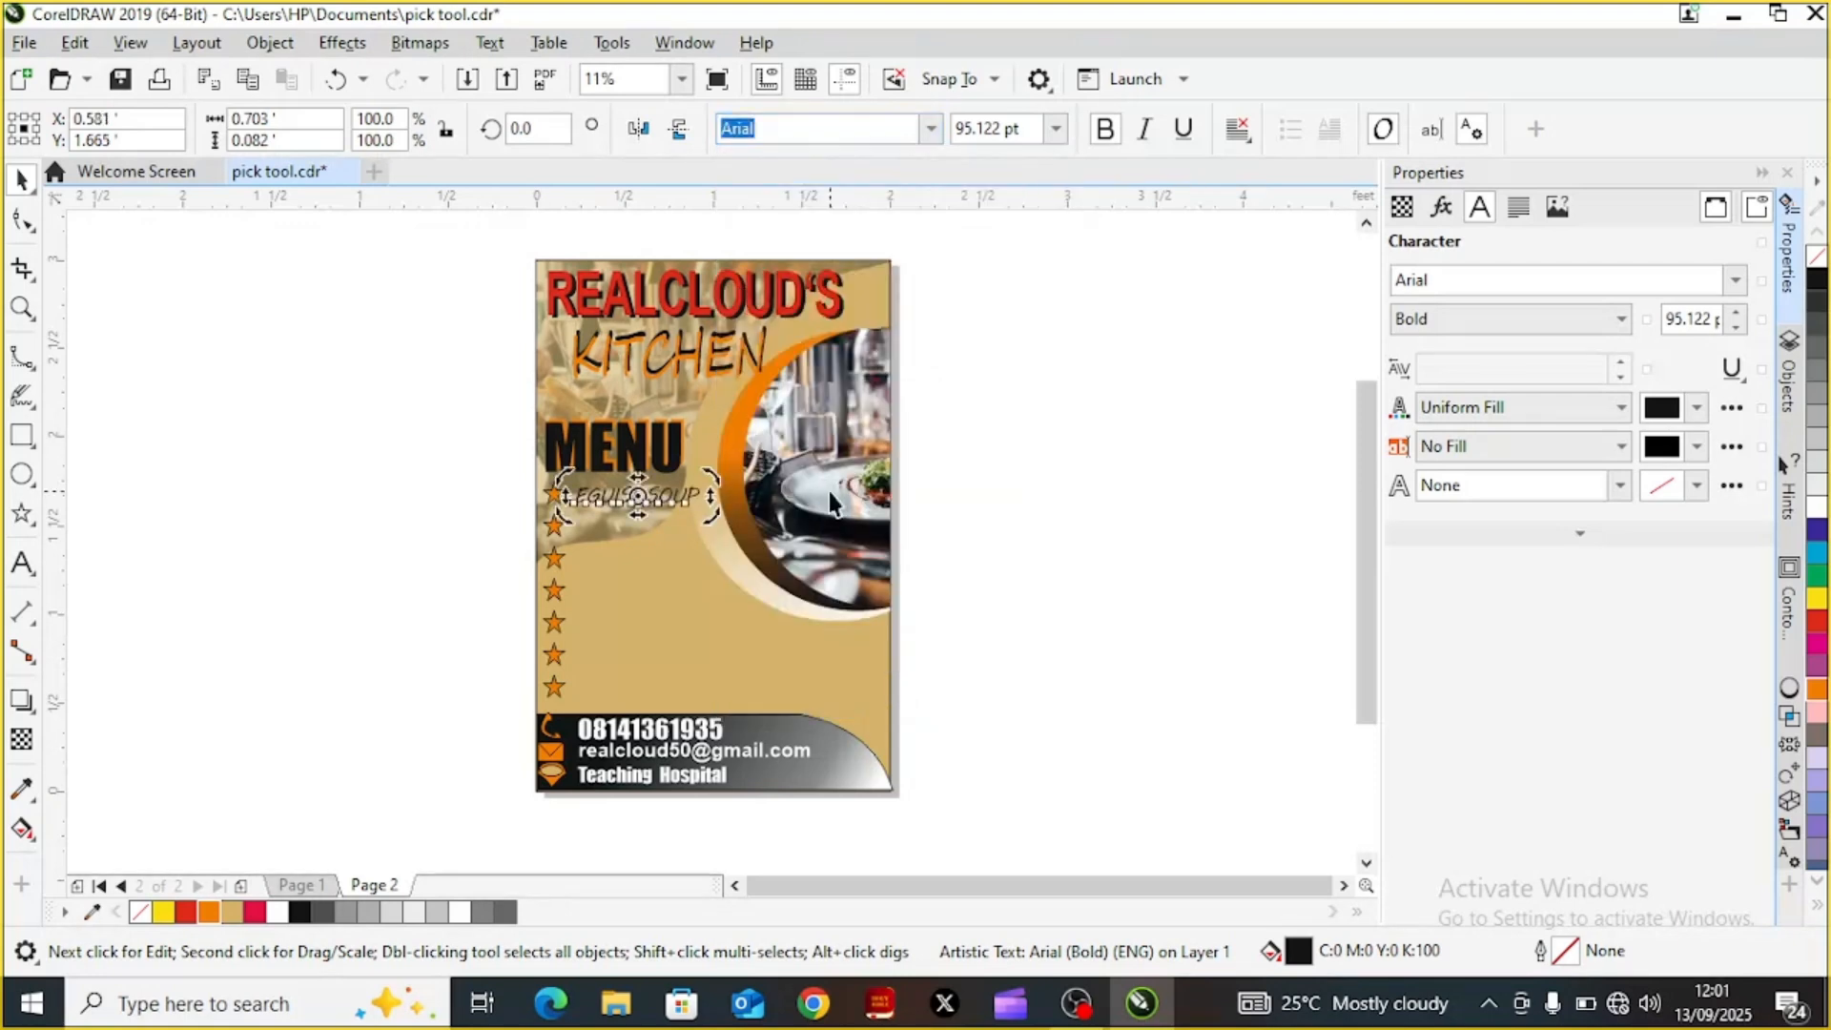
left_click(310, 474)
Set the font size of the EGUISI SOUP text to 100 pt
left_click(637, 494)
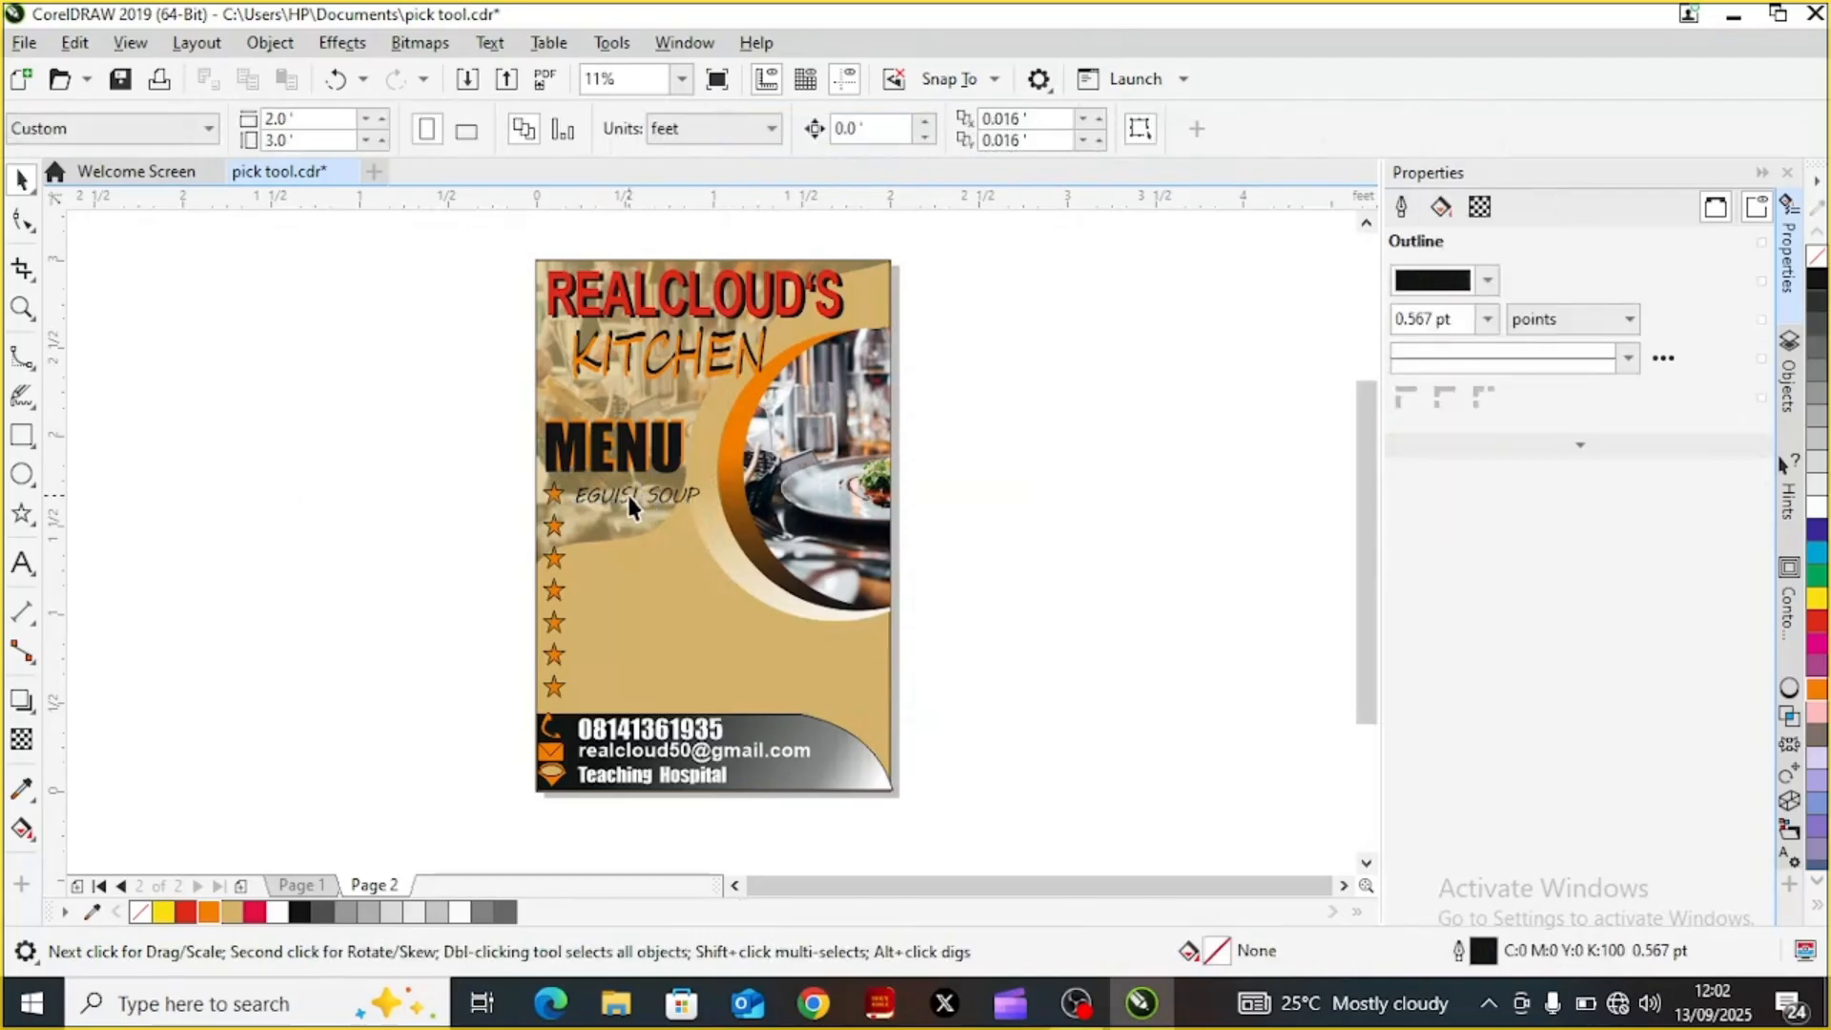
left_click(637, 494)
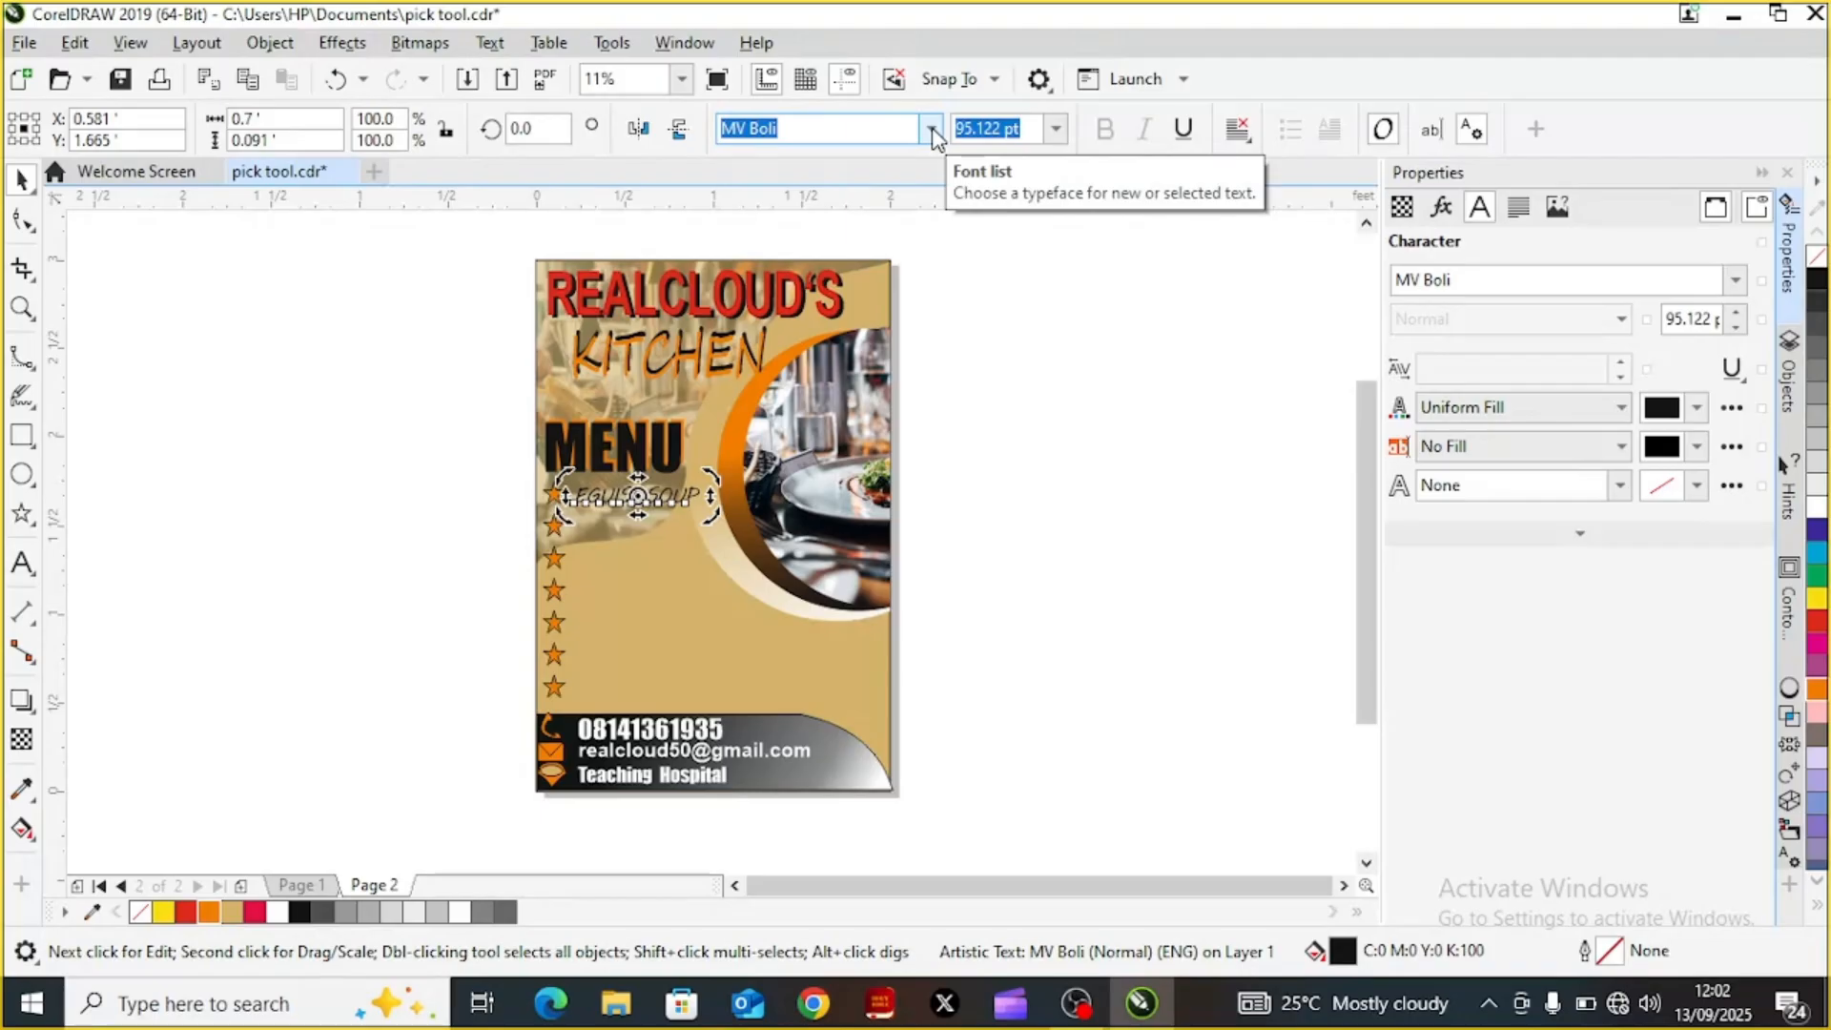
left_click(1055, 130)
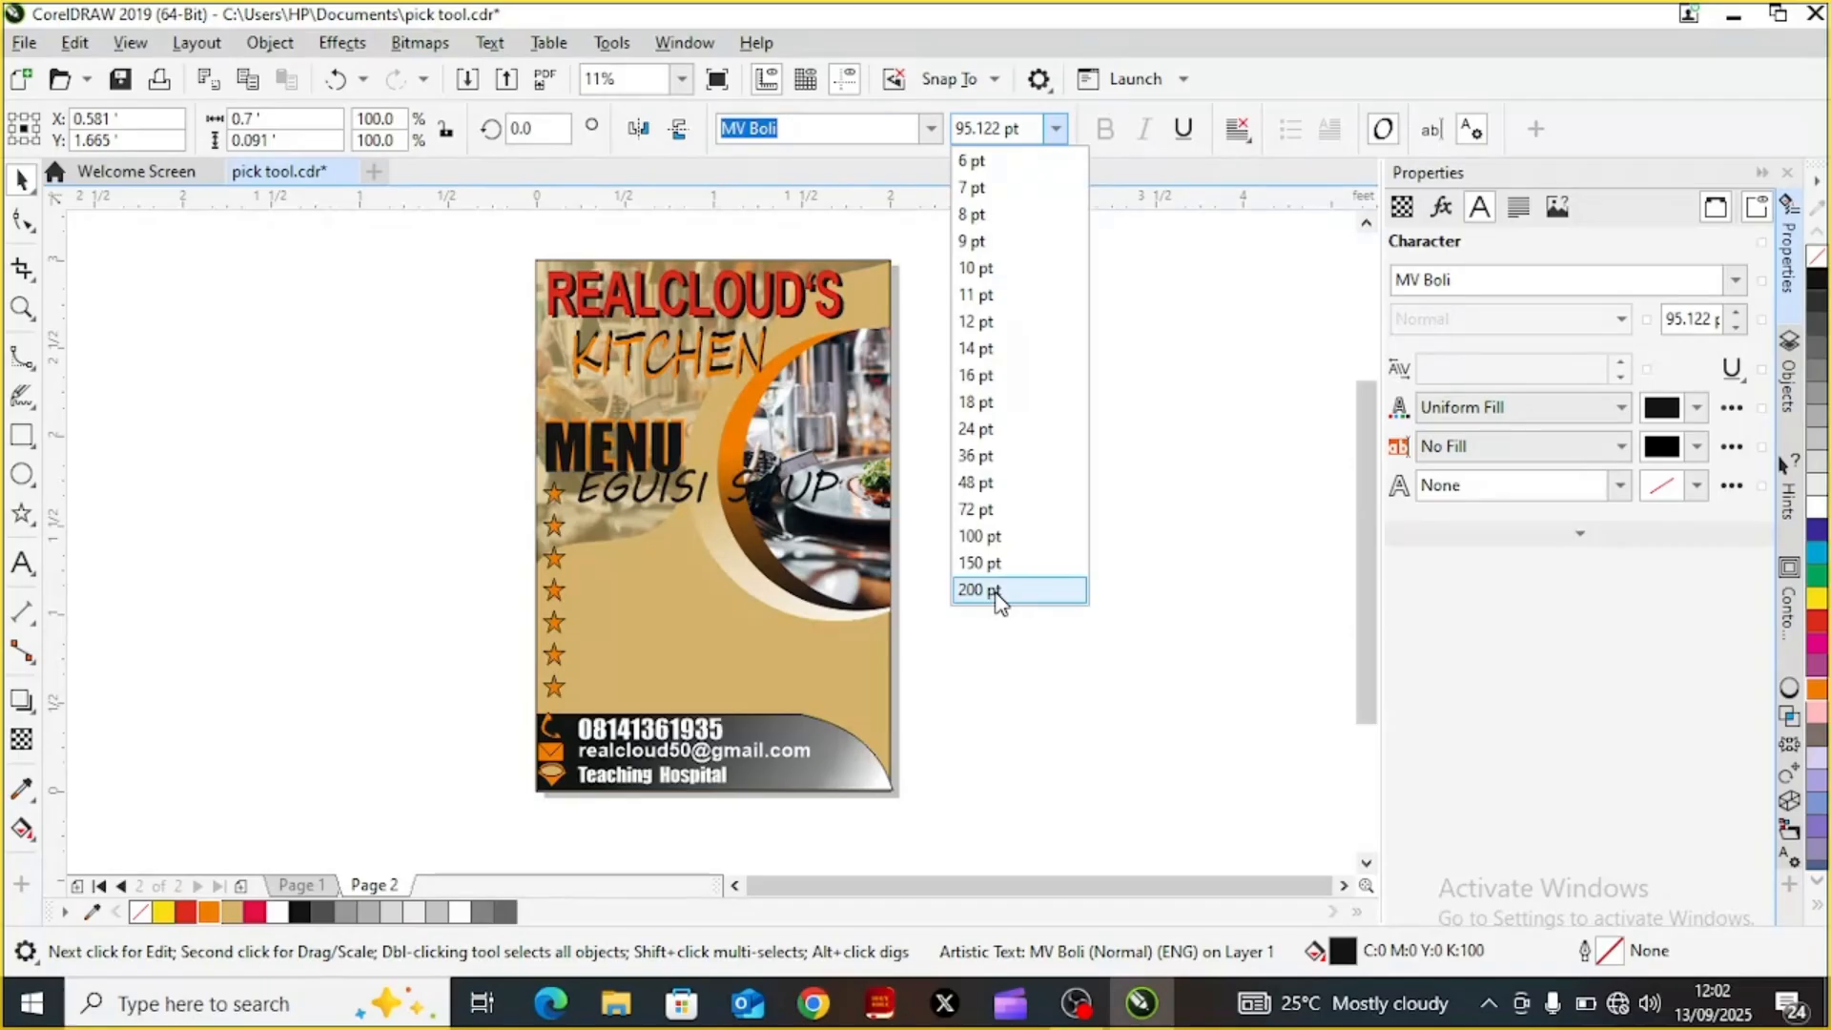
left_click(984, 537)
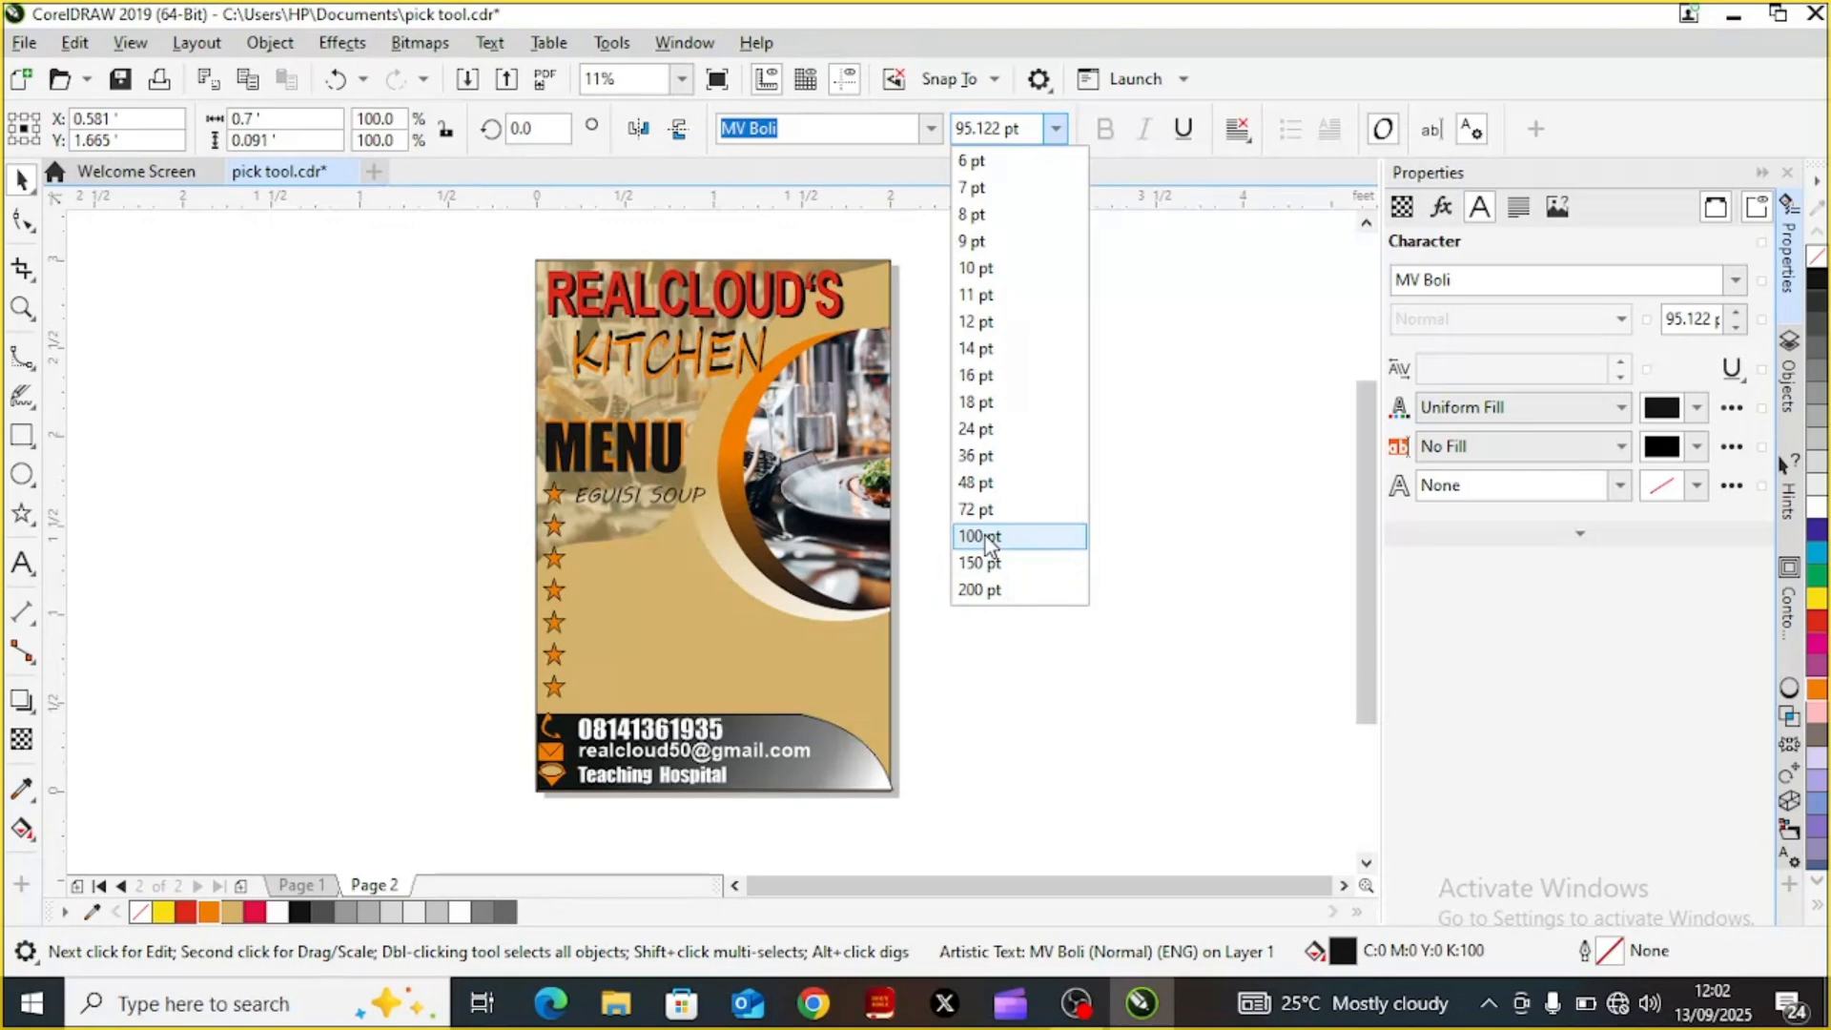
Enlarge the EGUISI SOUP text to about 116 pt and reposition it beside the first star under MENU
left_click(984, 537)
left_click(660, 504)
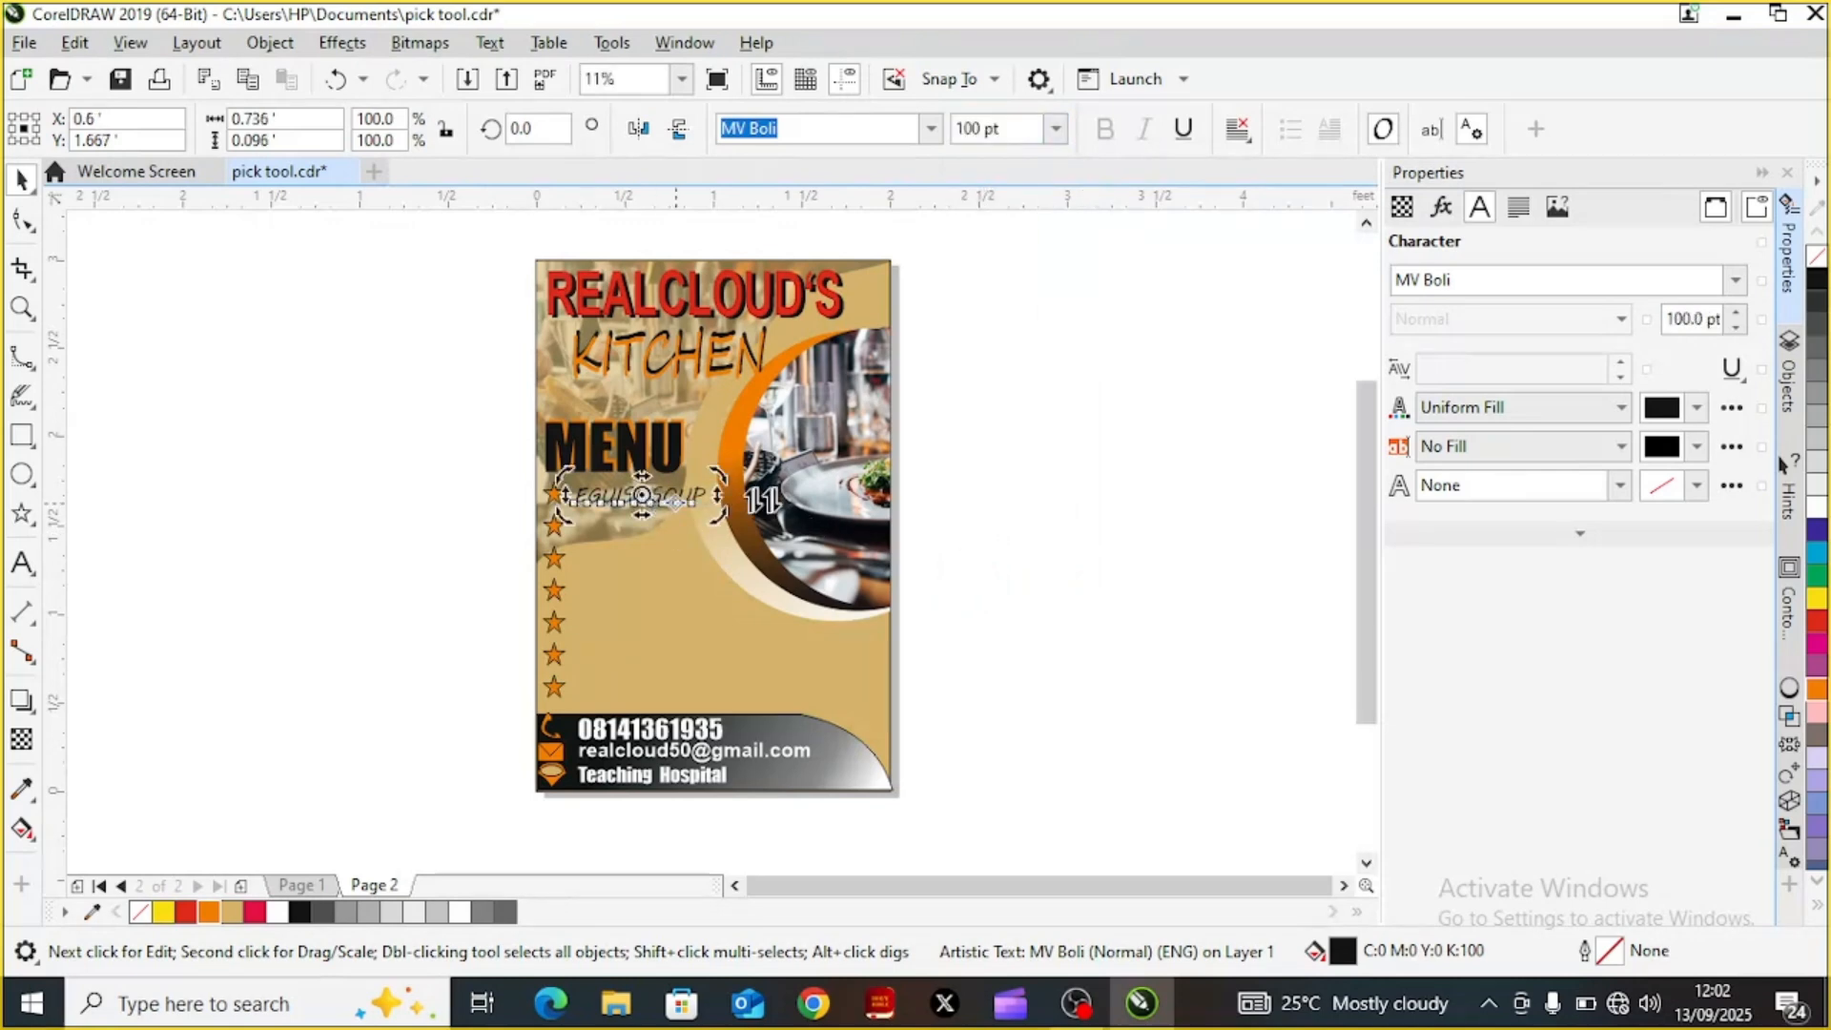
left_click(1024, 429)
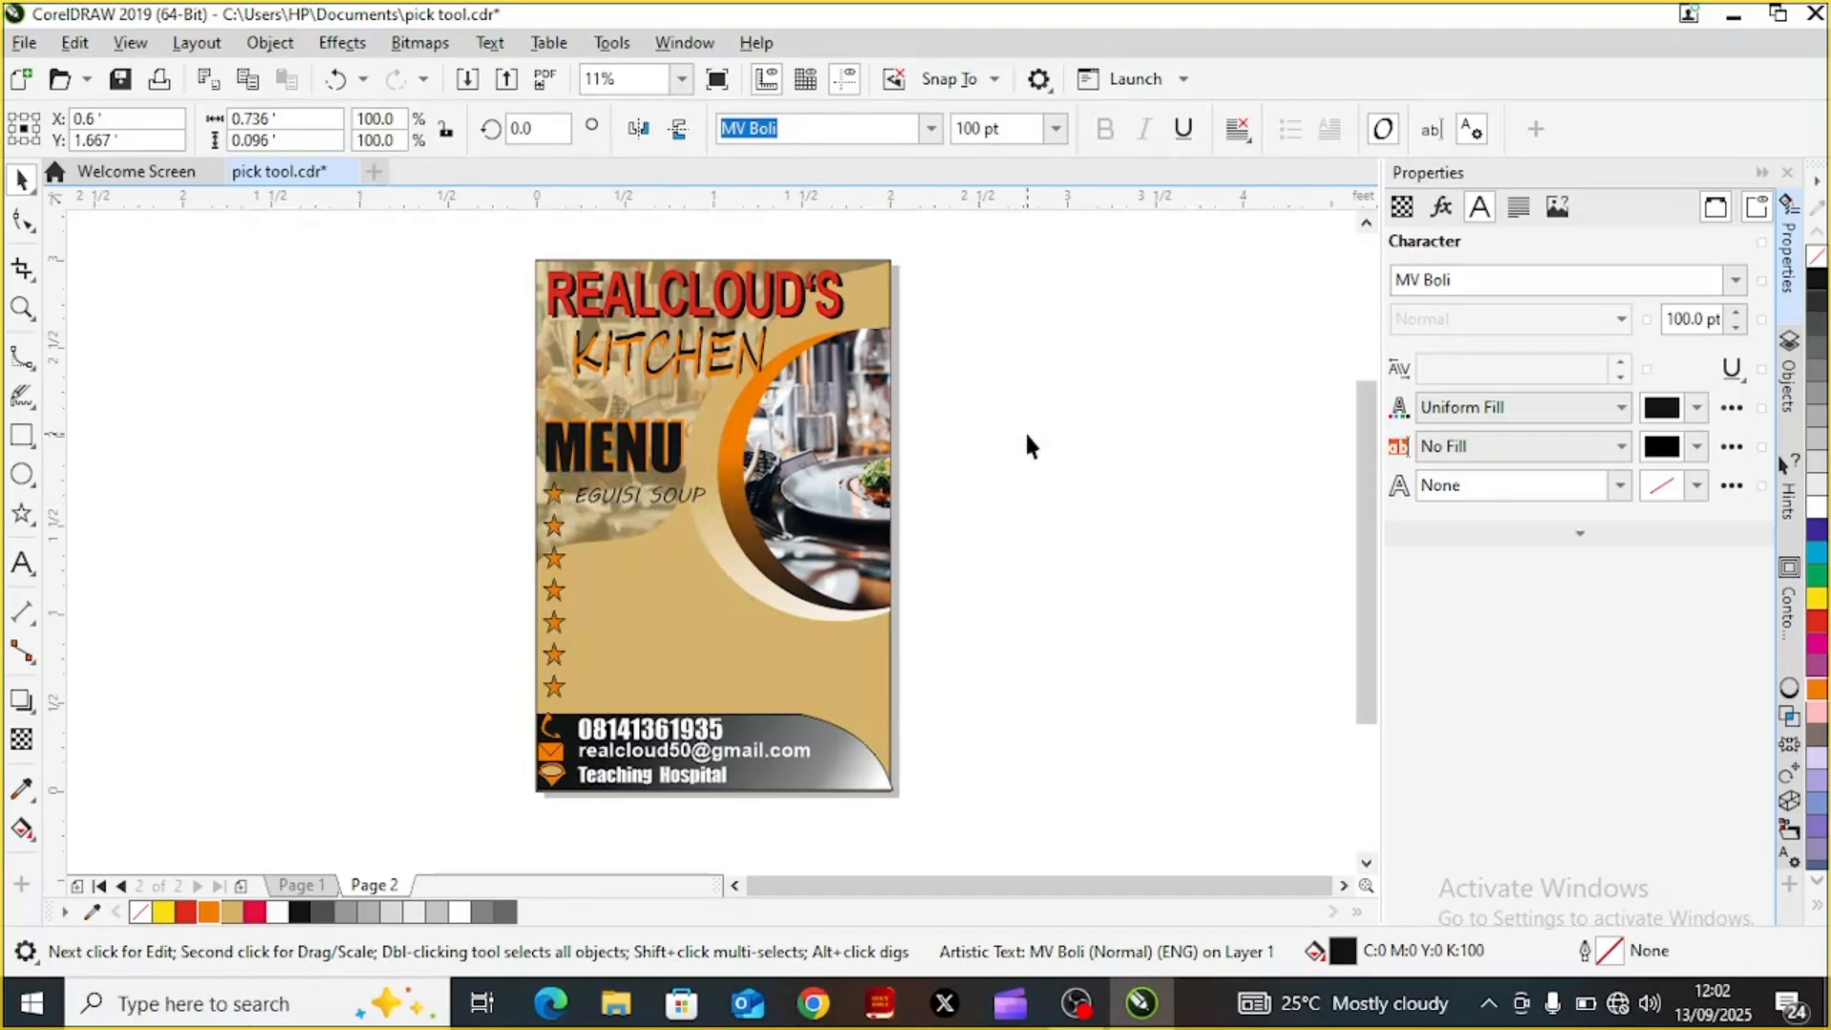
left_click(679, 495)
left_click_drag(723, 523, 750, 533)
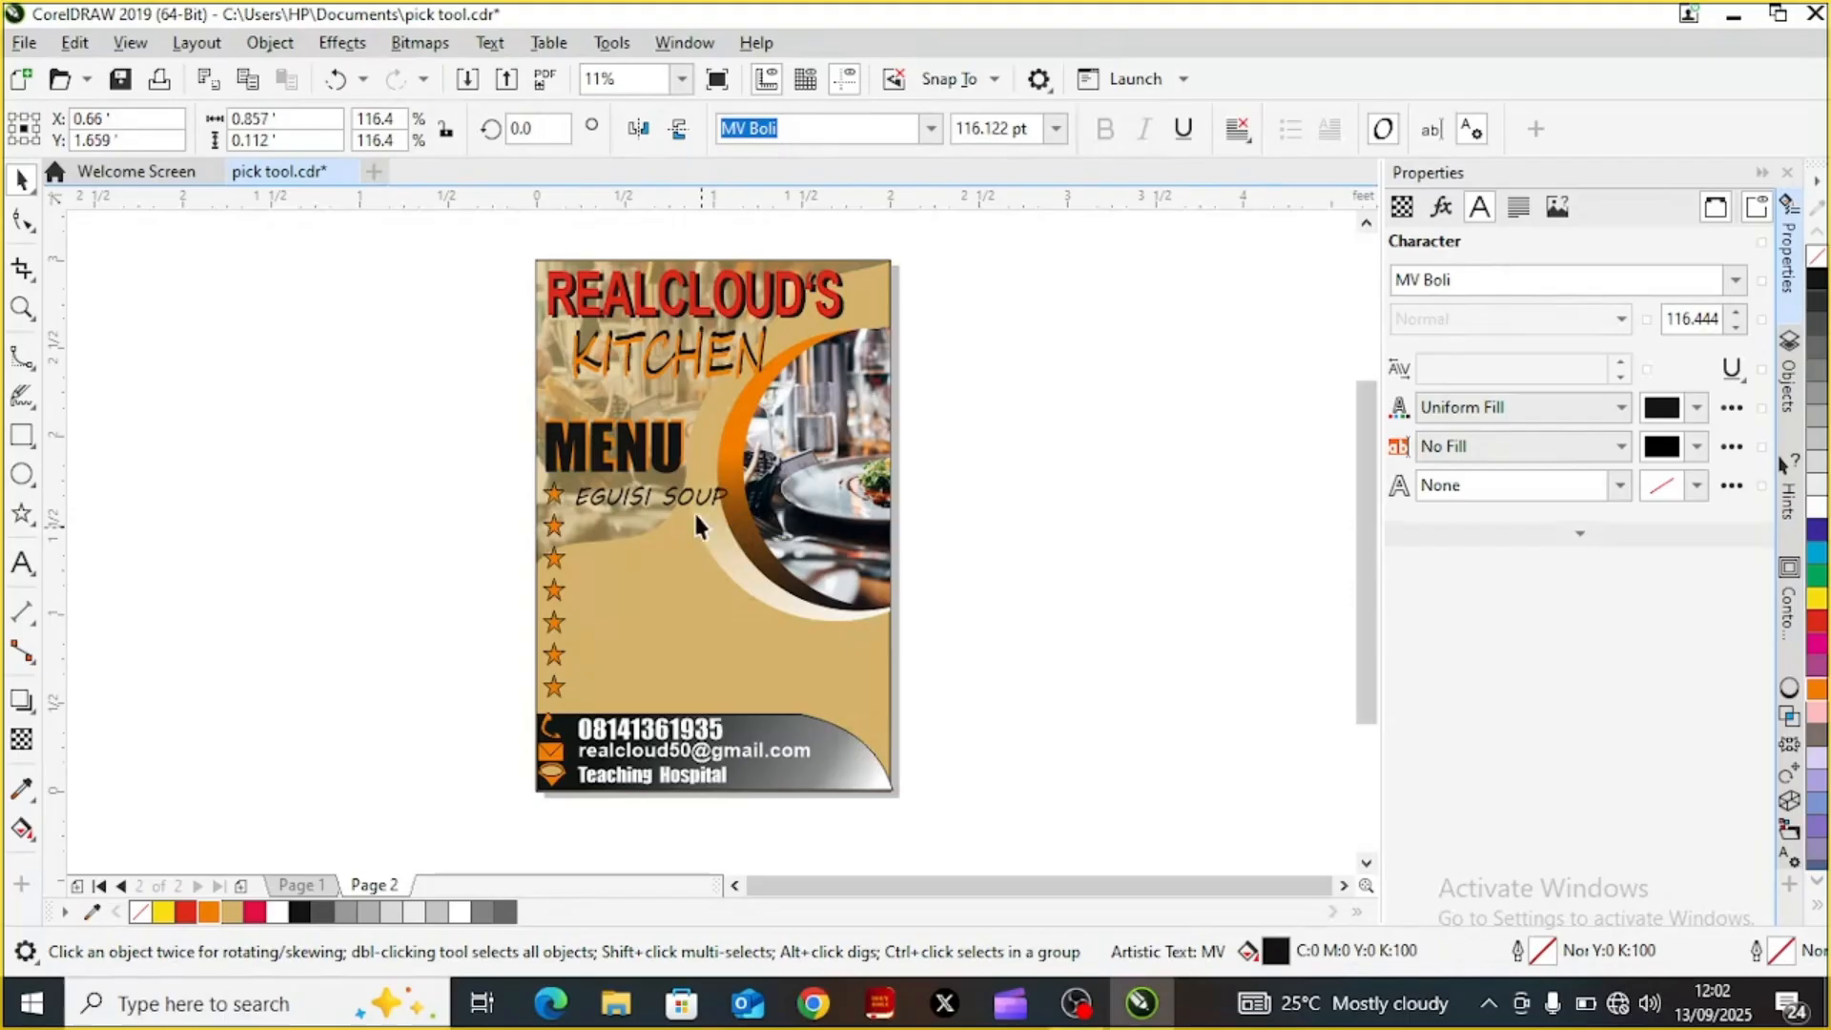
left_click(653, 496)
left_click(653, 494)
left_click_drag(651, 492, 647, 496)
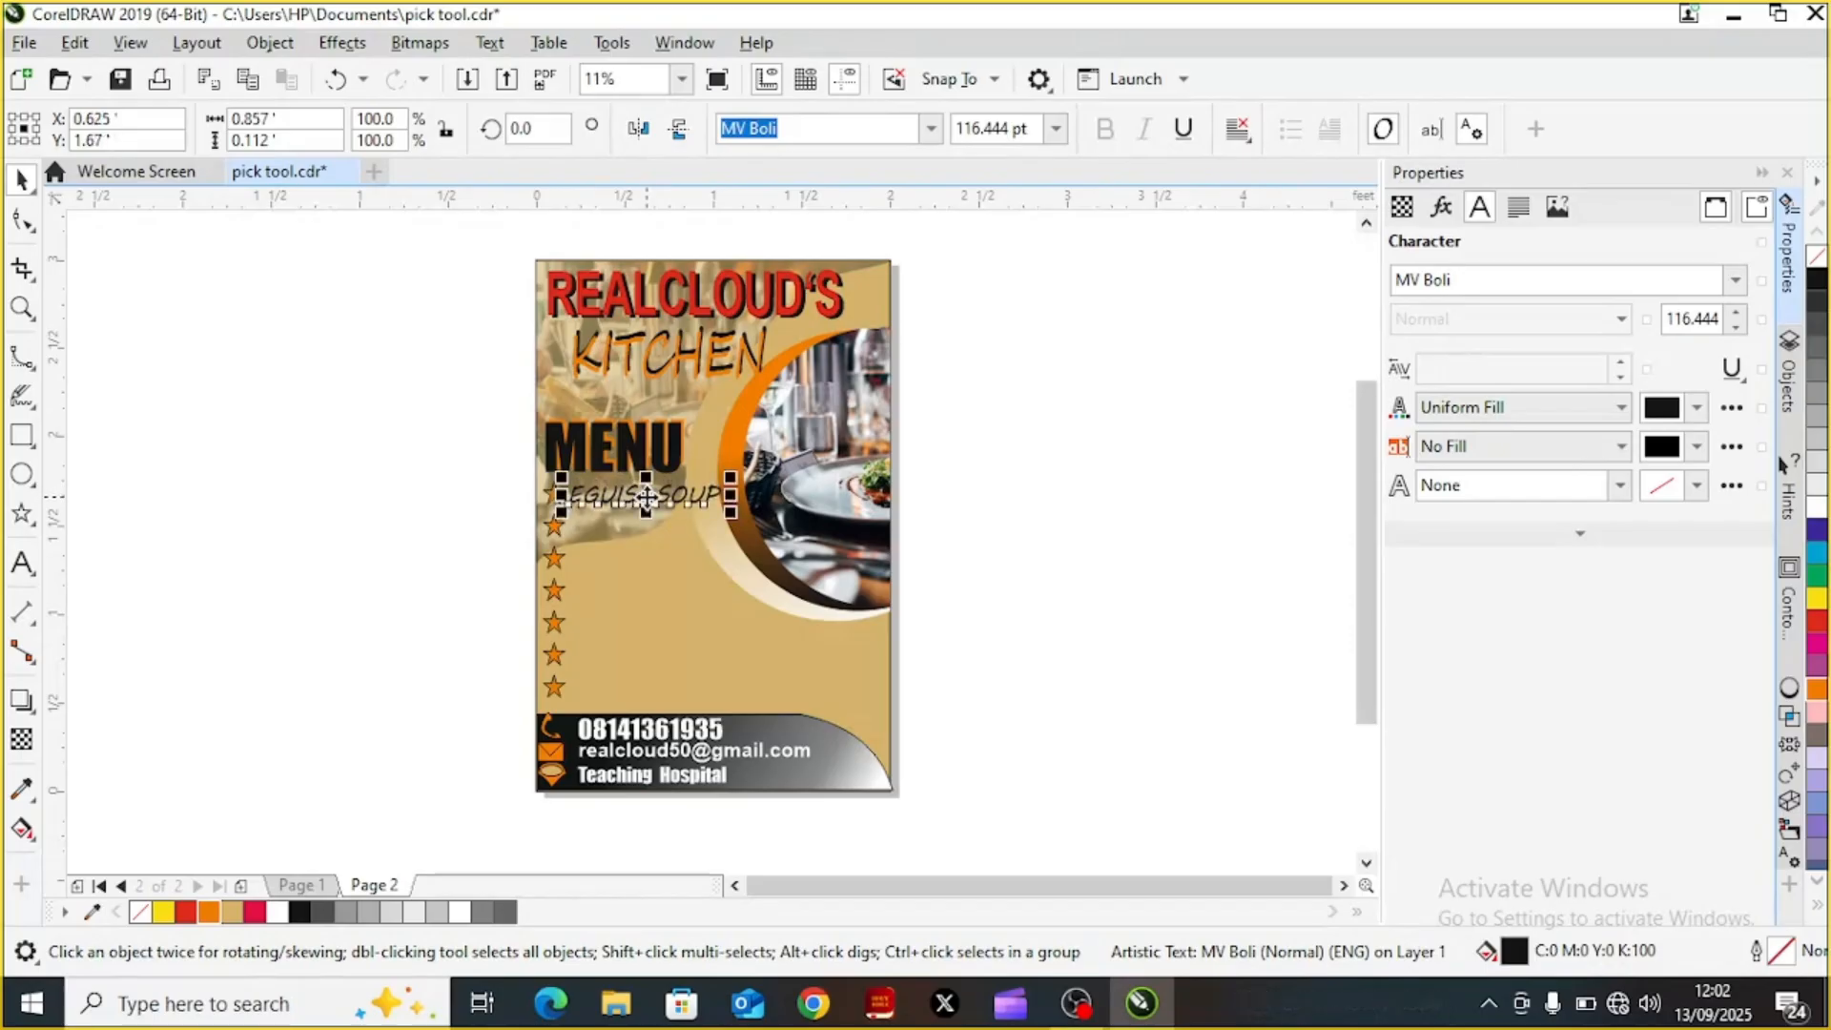
left_click(646, 496)
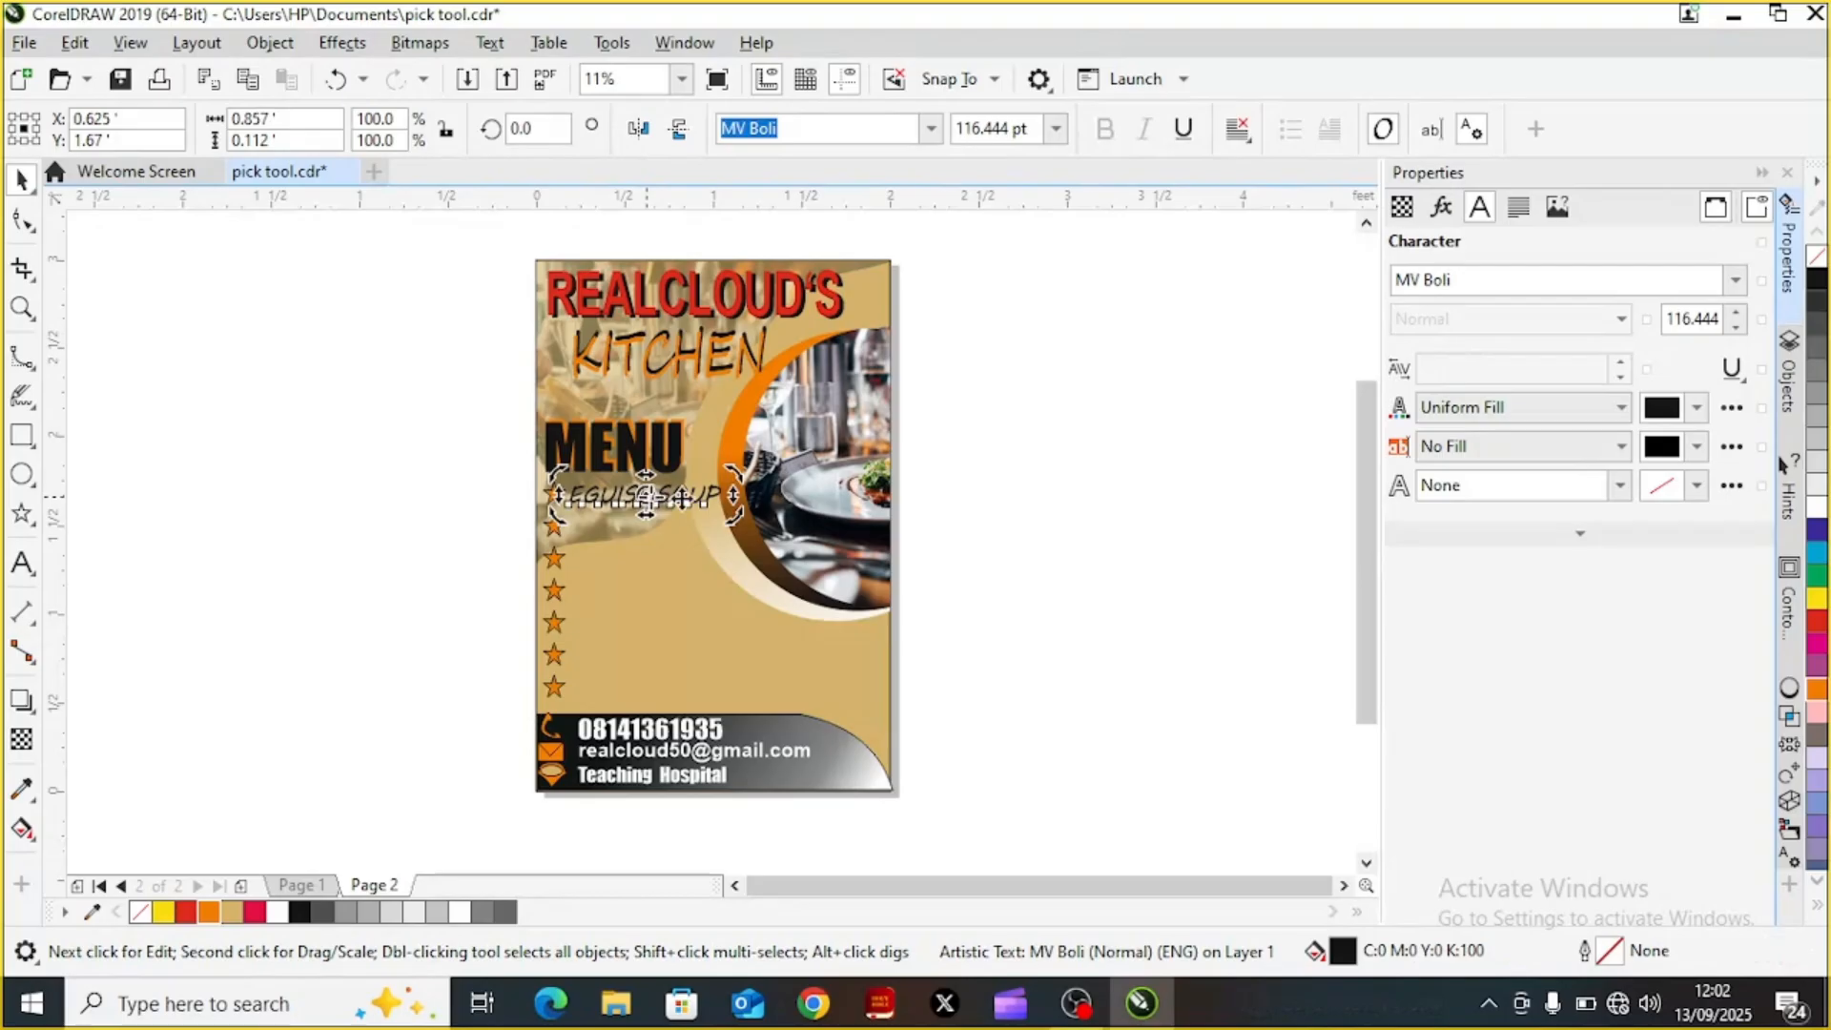
Try white, orange and red fills on the EGUISI SOUP text and return it to black
left_click(1818, 508)
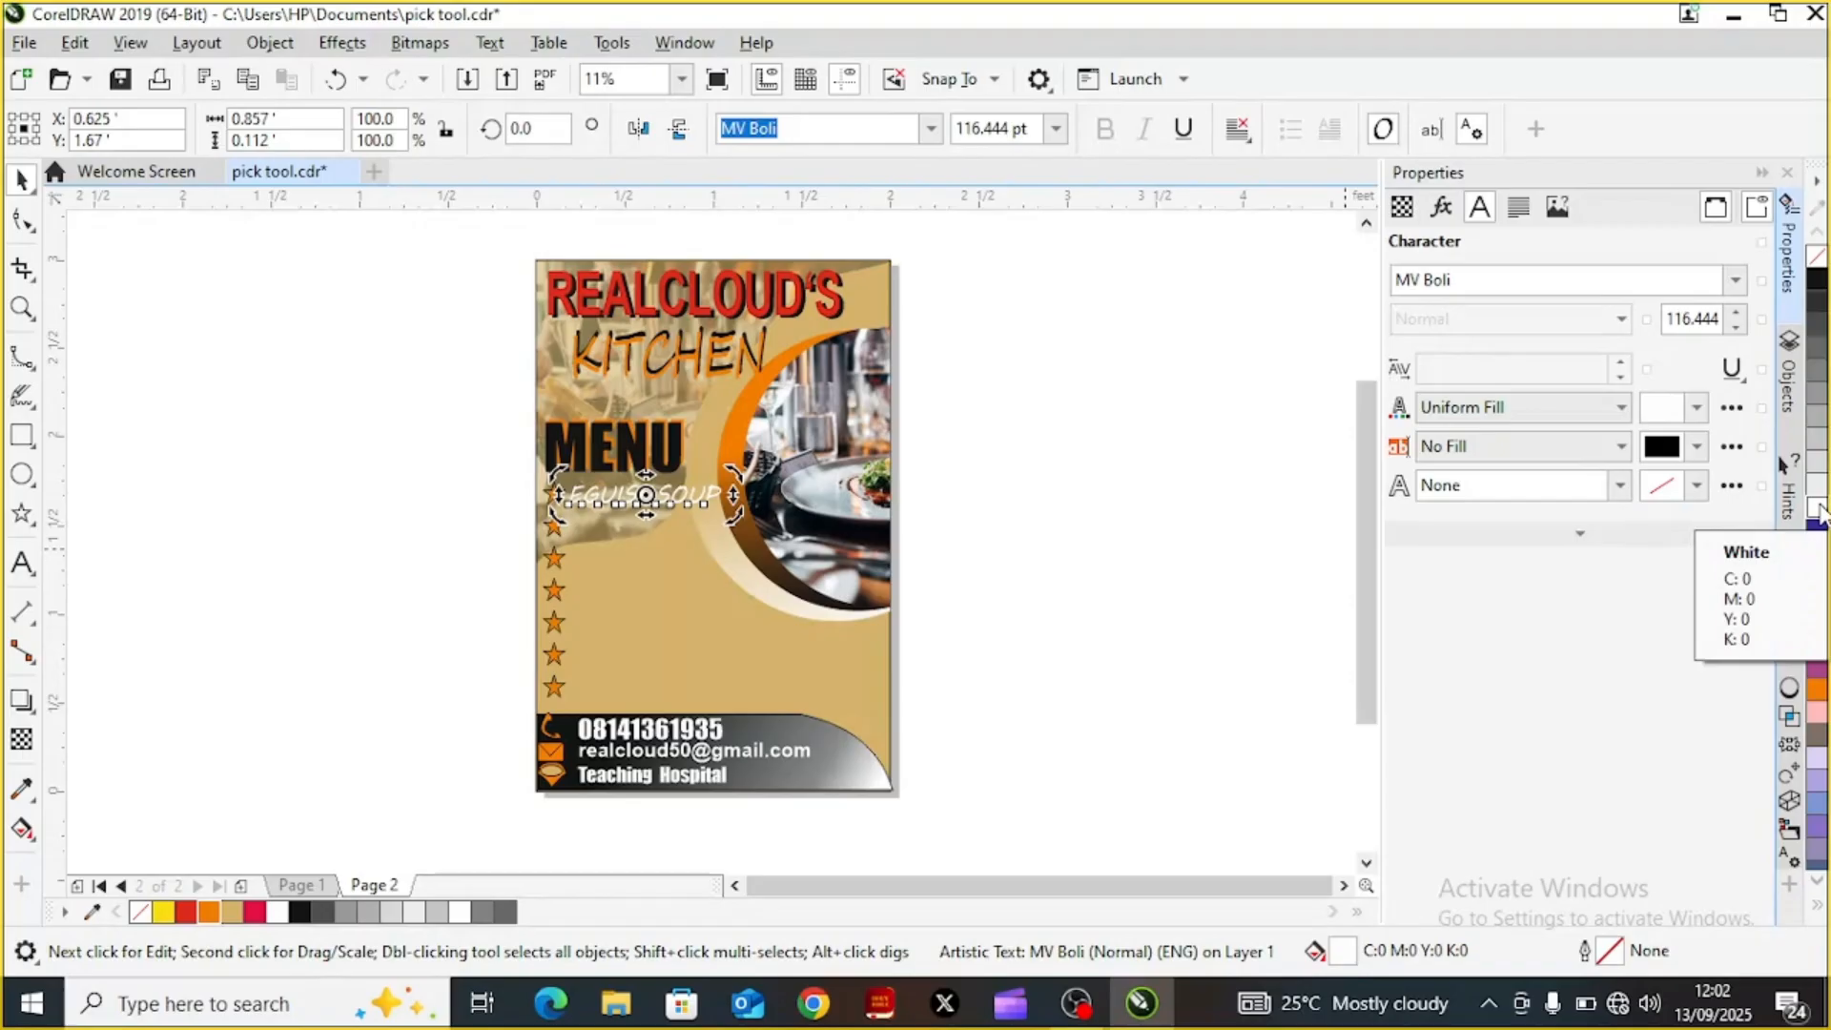
left_click(1820, 705)
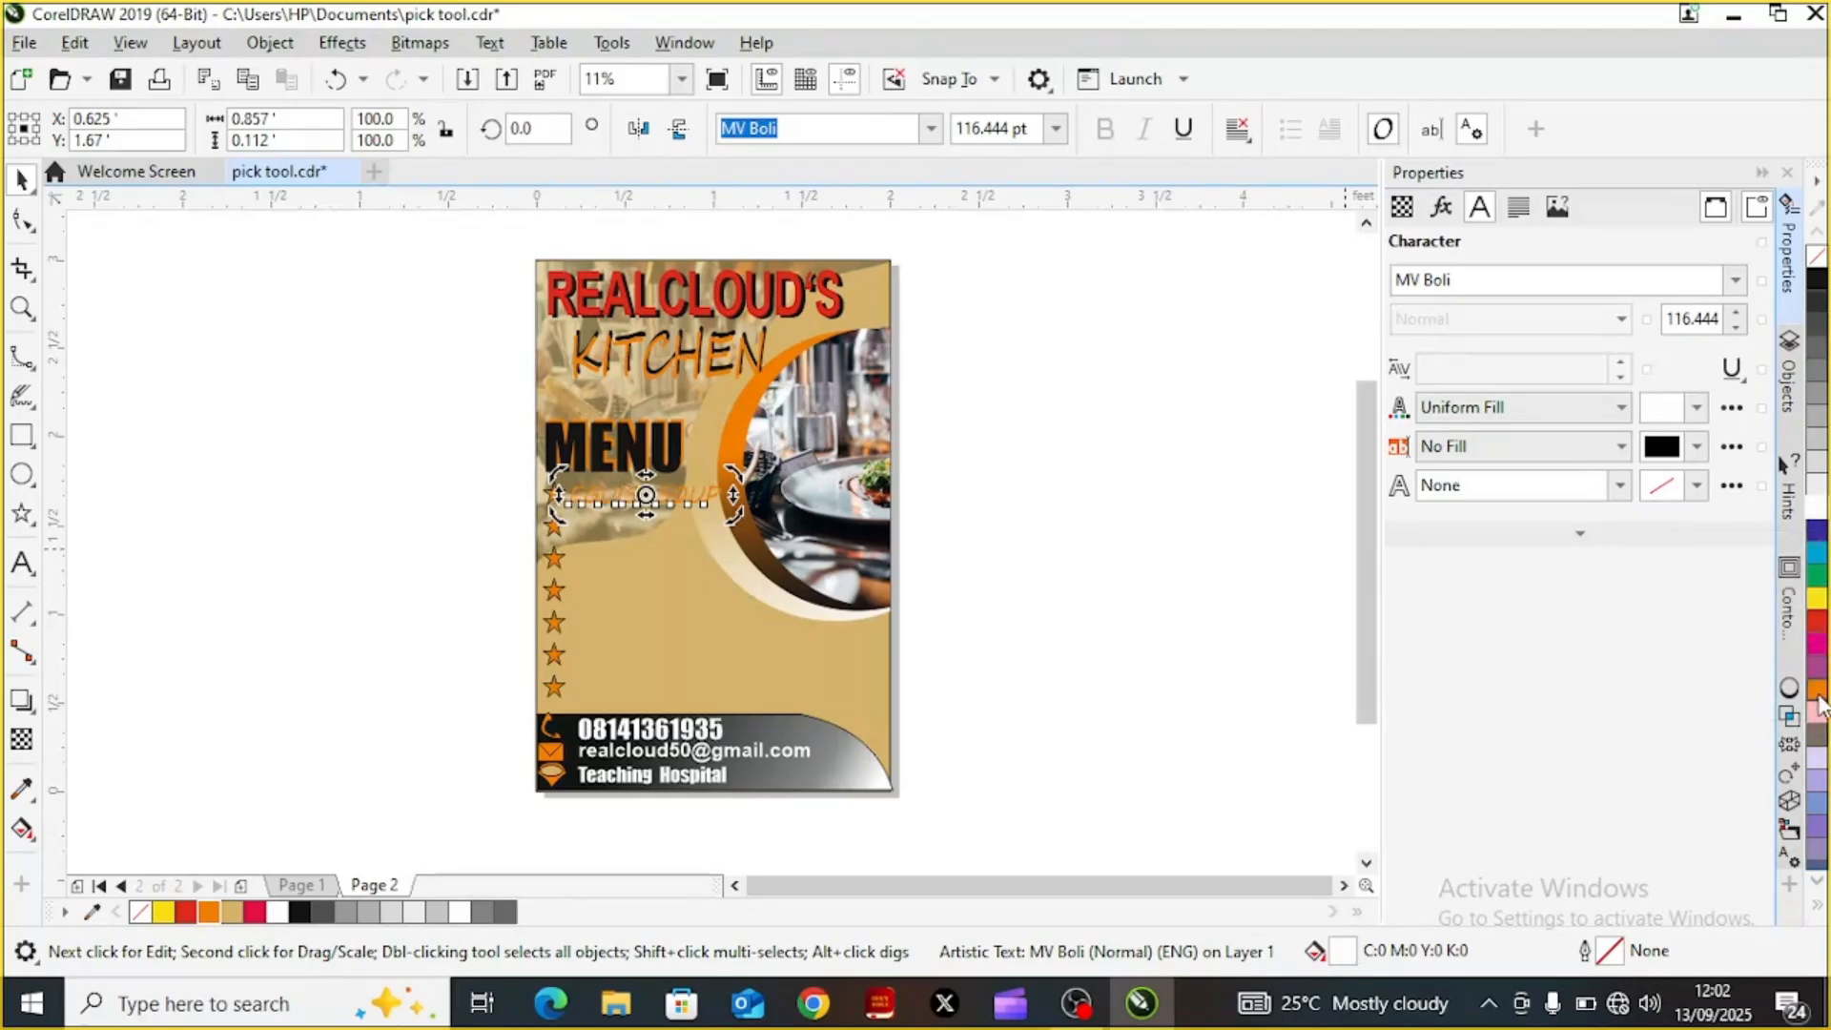
left_click(1819, 626)
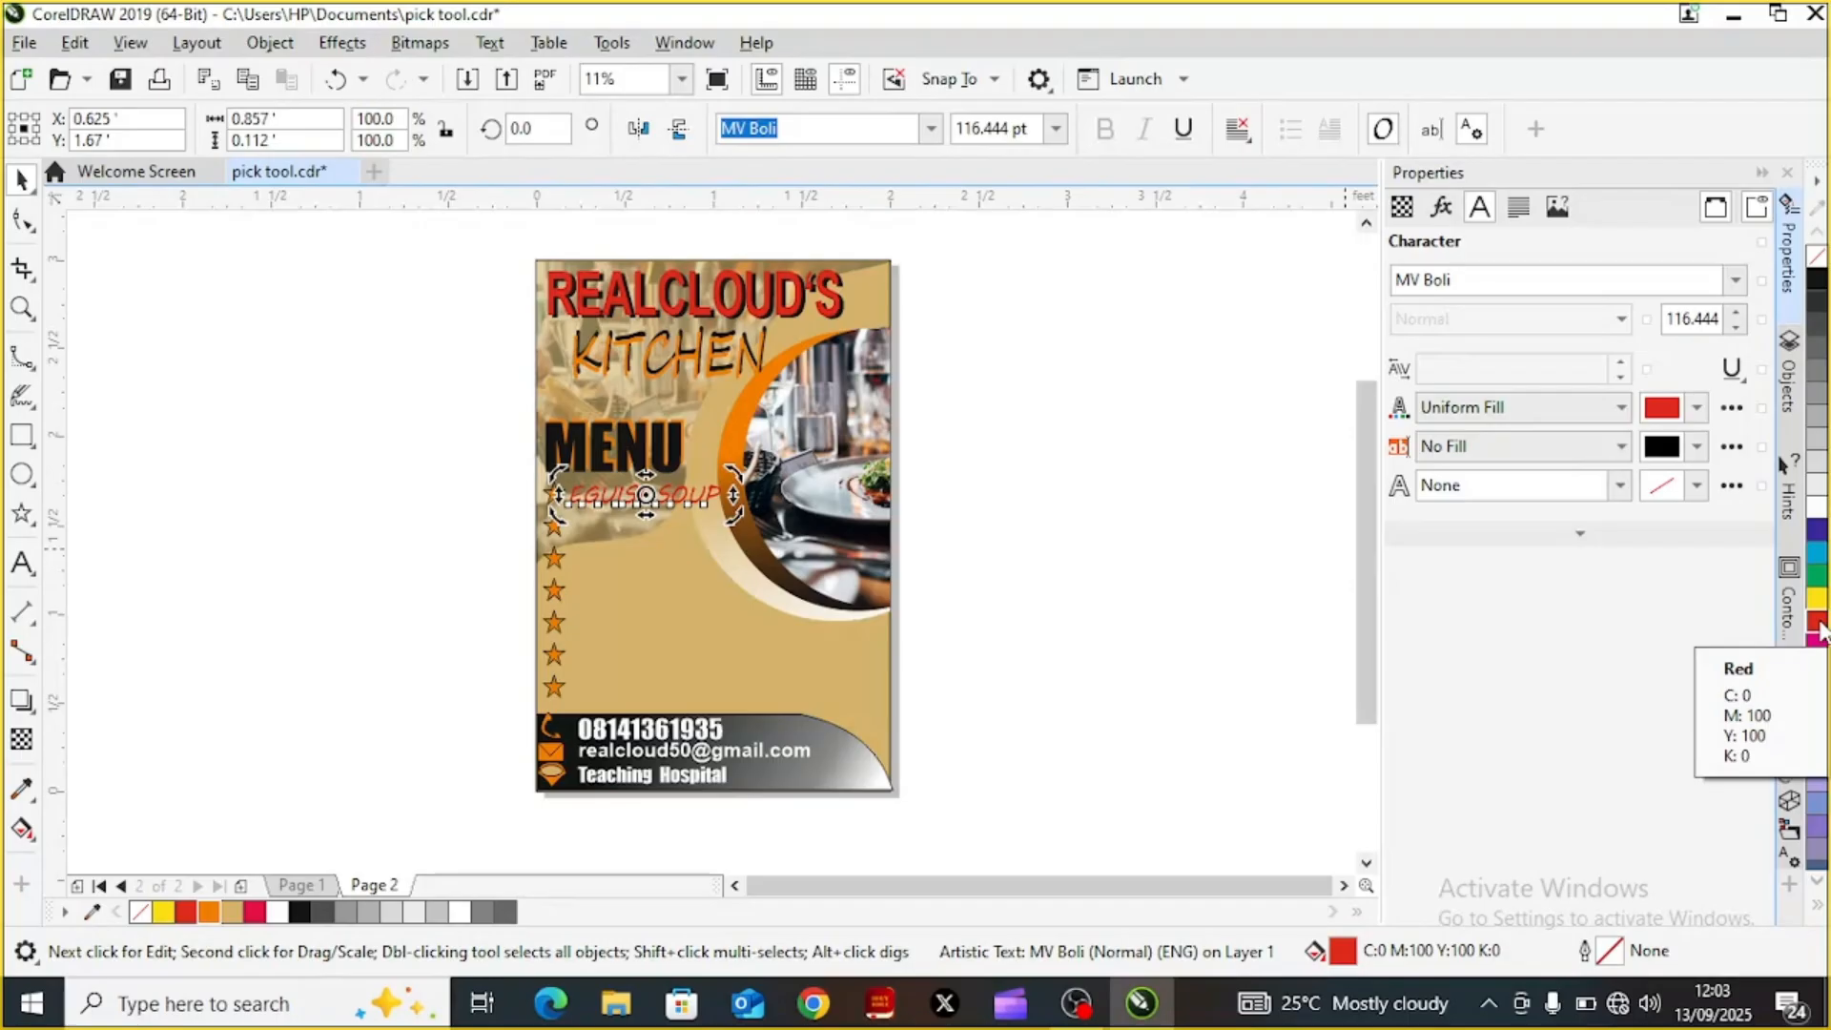
left_click(328, 614)
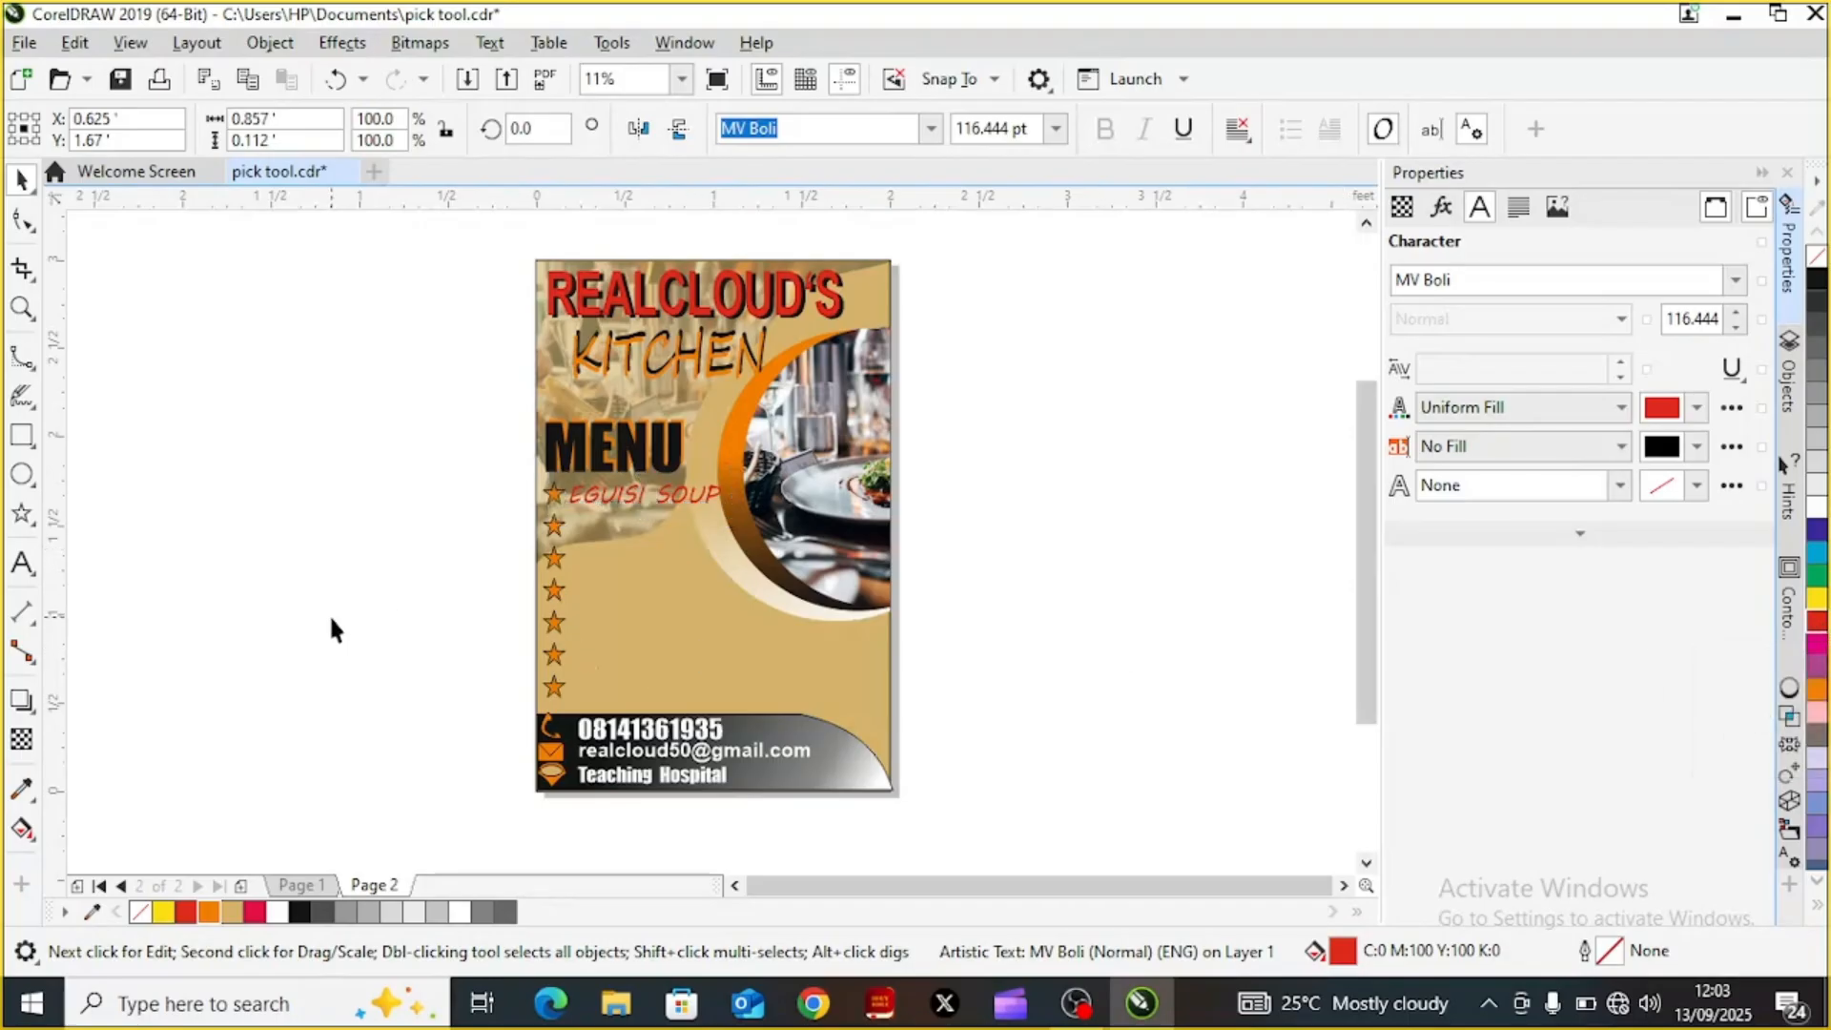
left_click(632, 511)
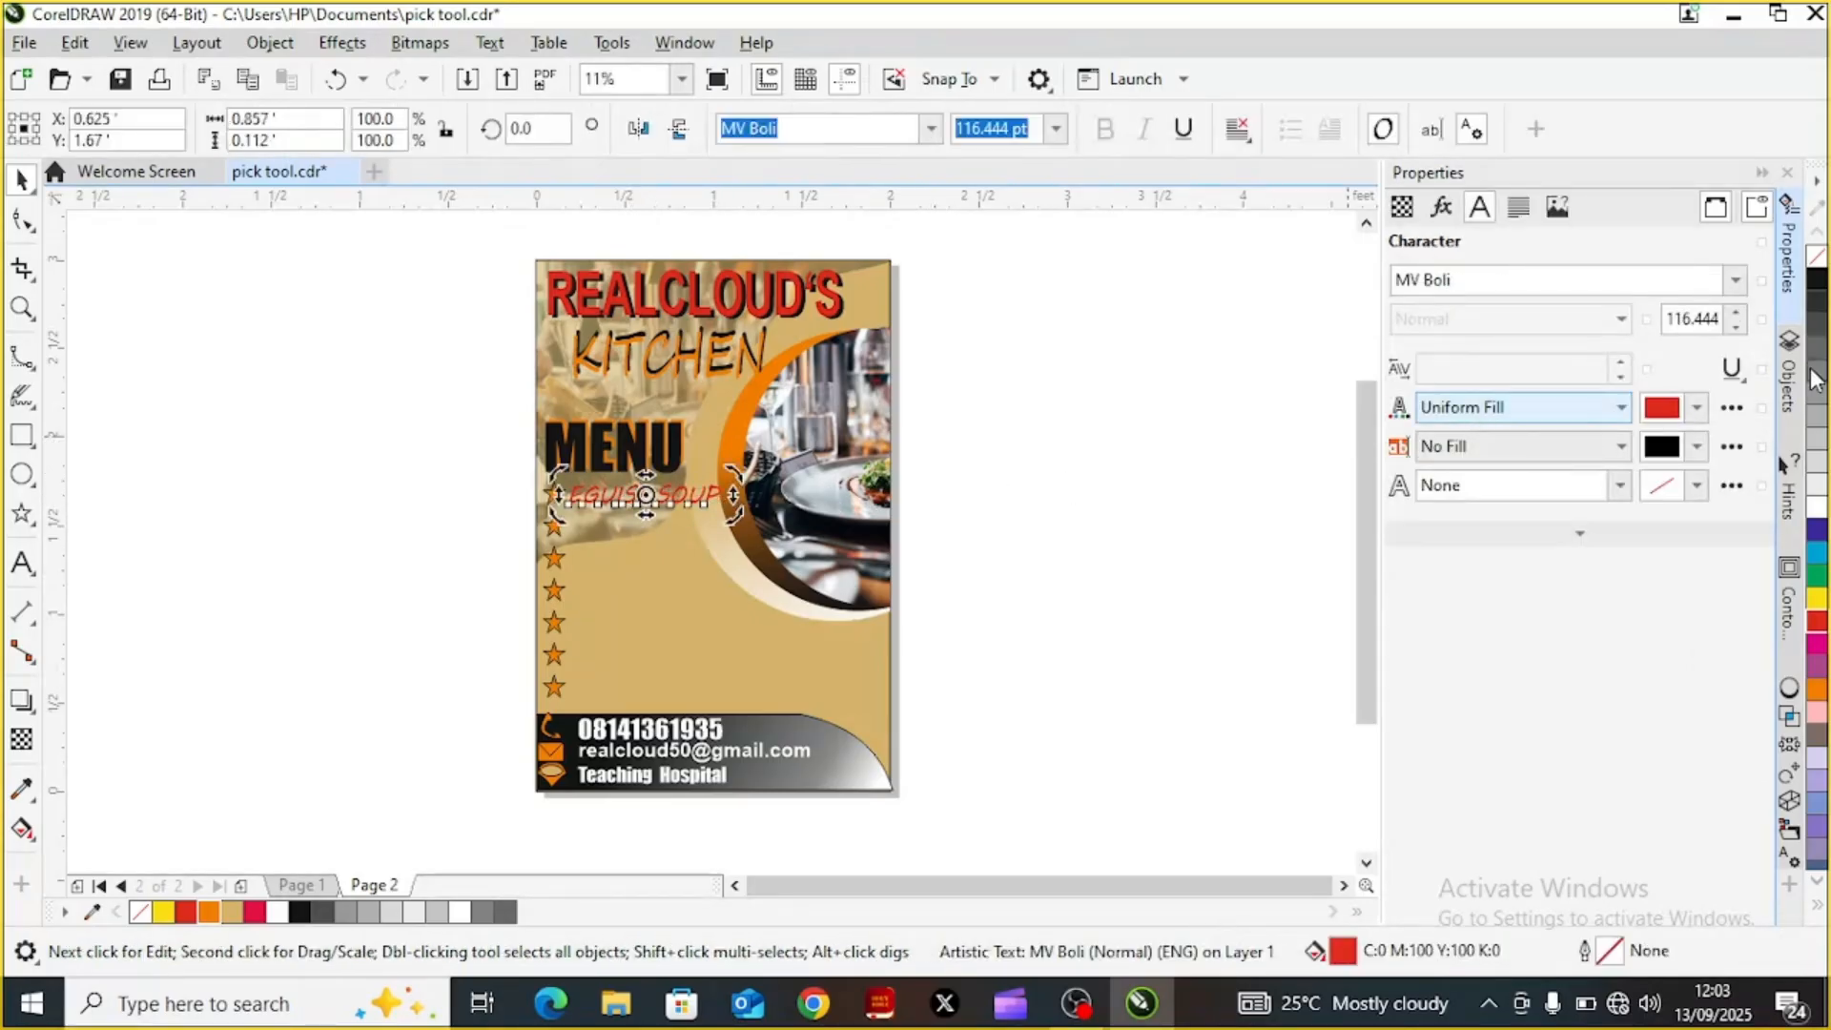
left_click(1812, 290)
left_click(1815, 276)
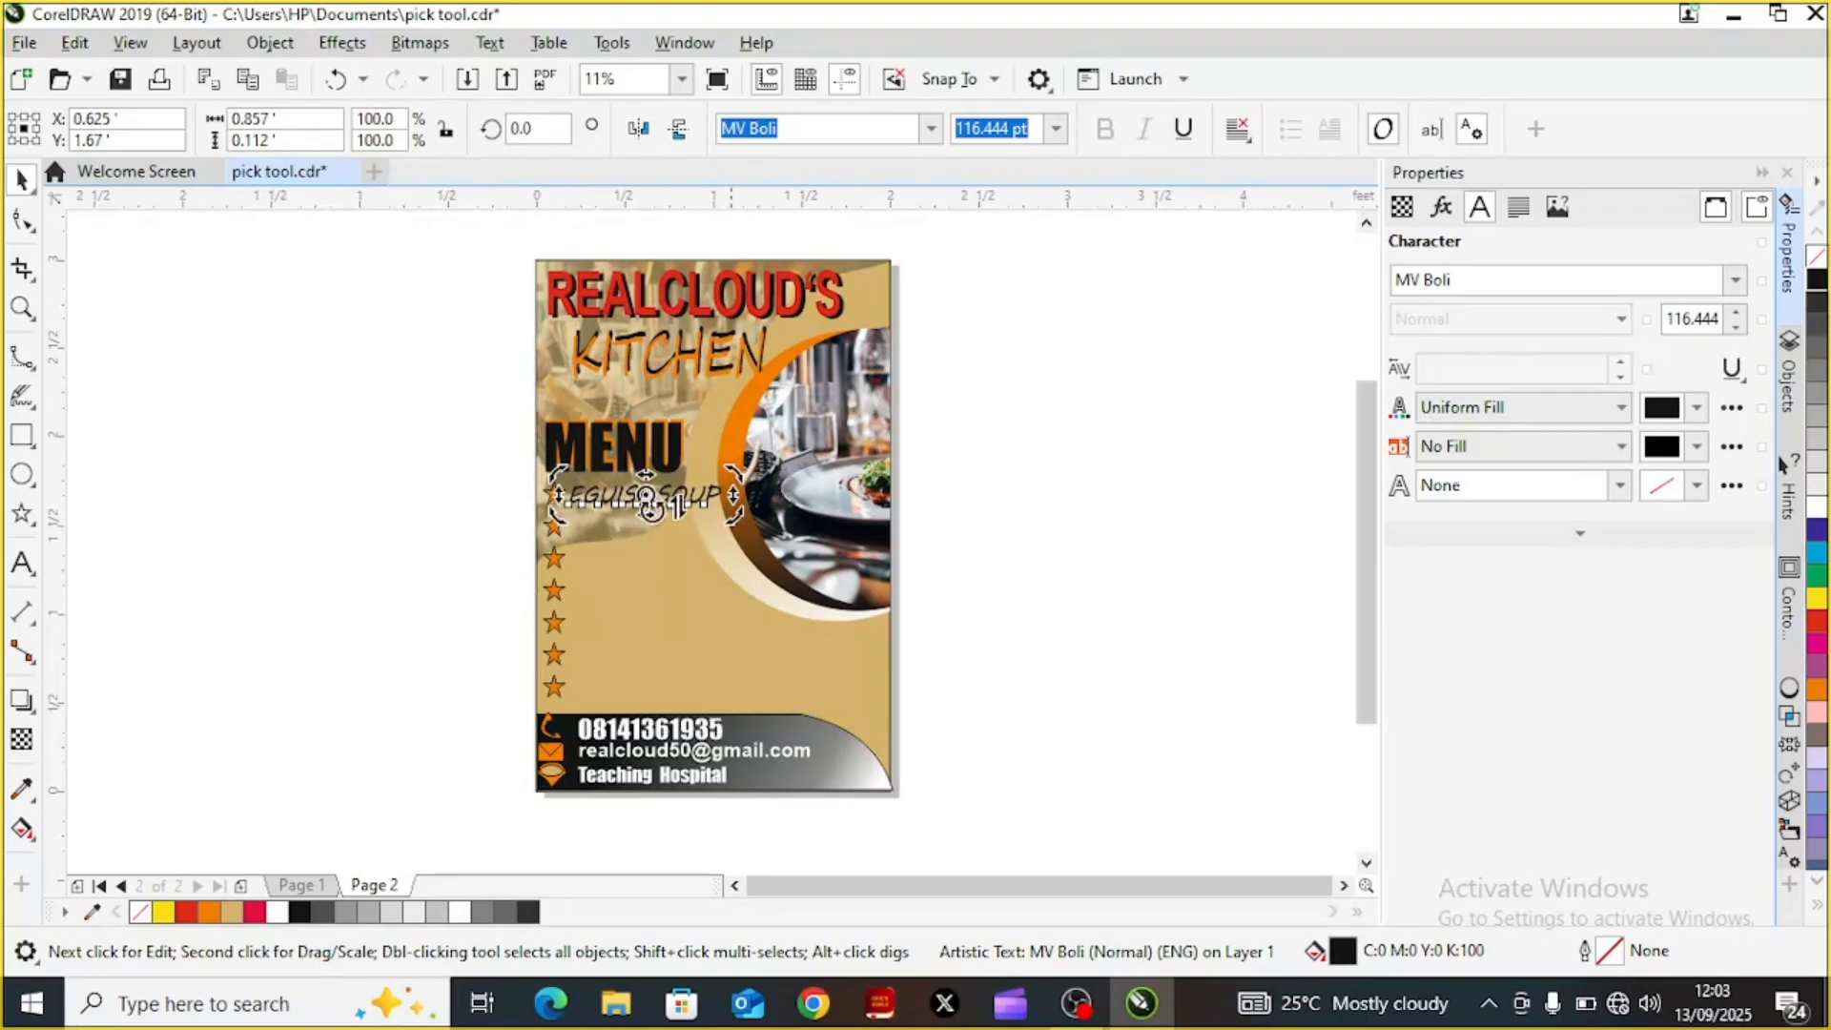
Nudge the EGUISI SOUP text slightly up and to the right beside the first star
left_click(626, 498)
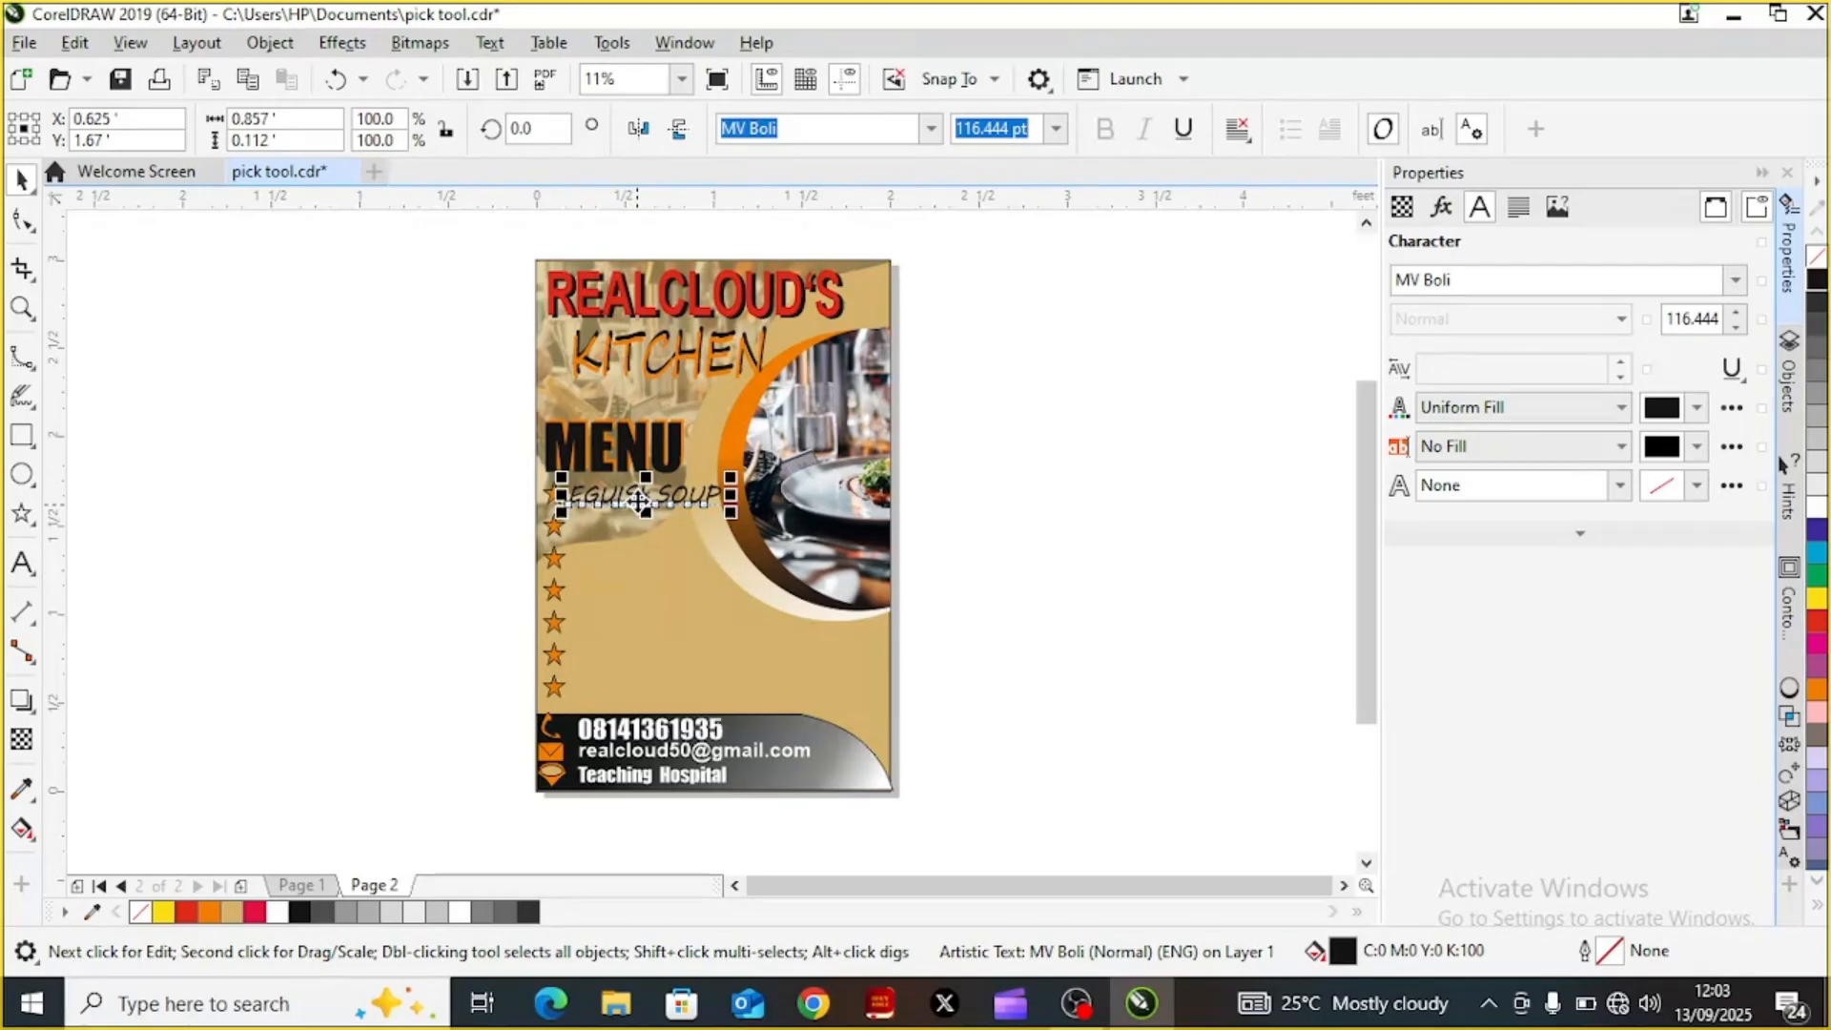
left_click_drag(638, 498, 641, 502)
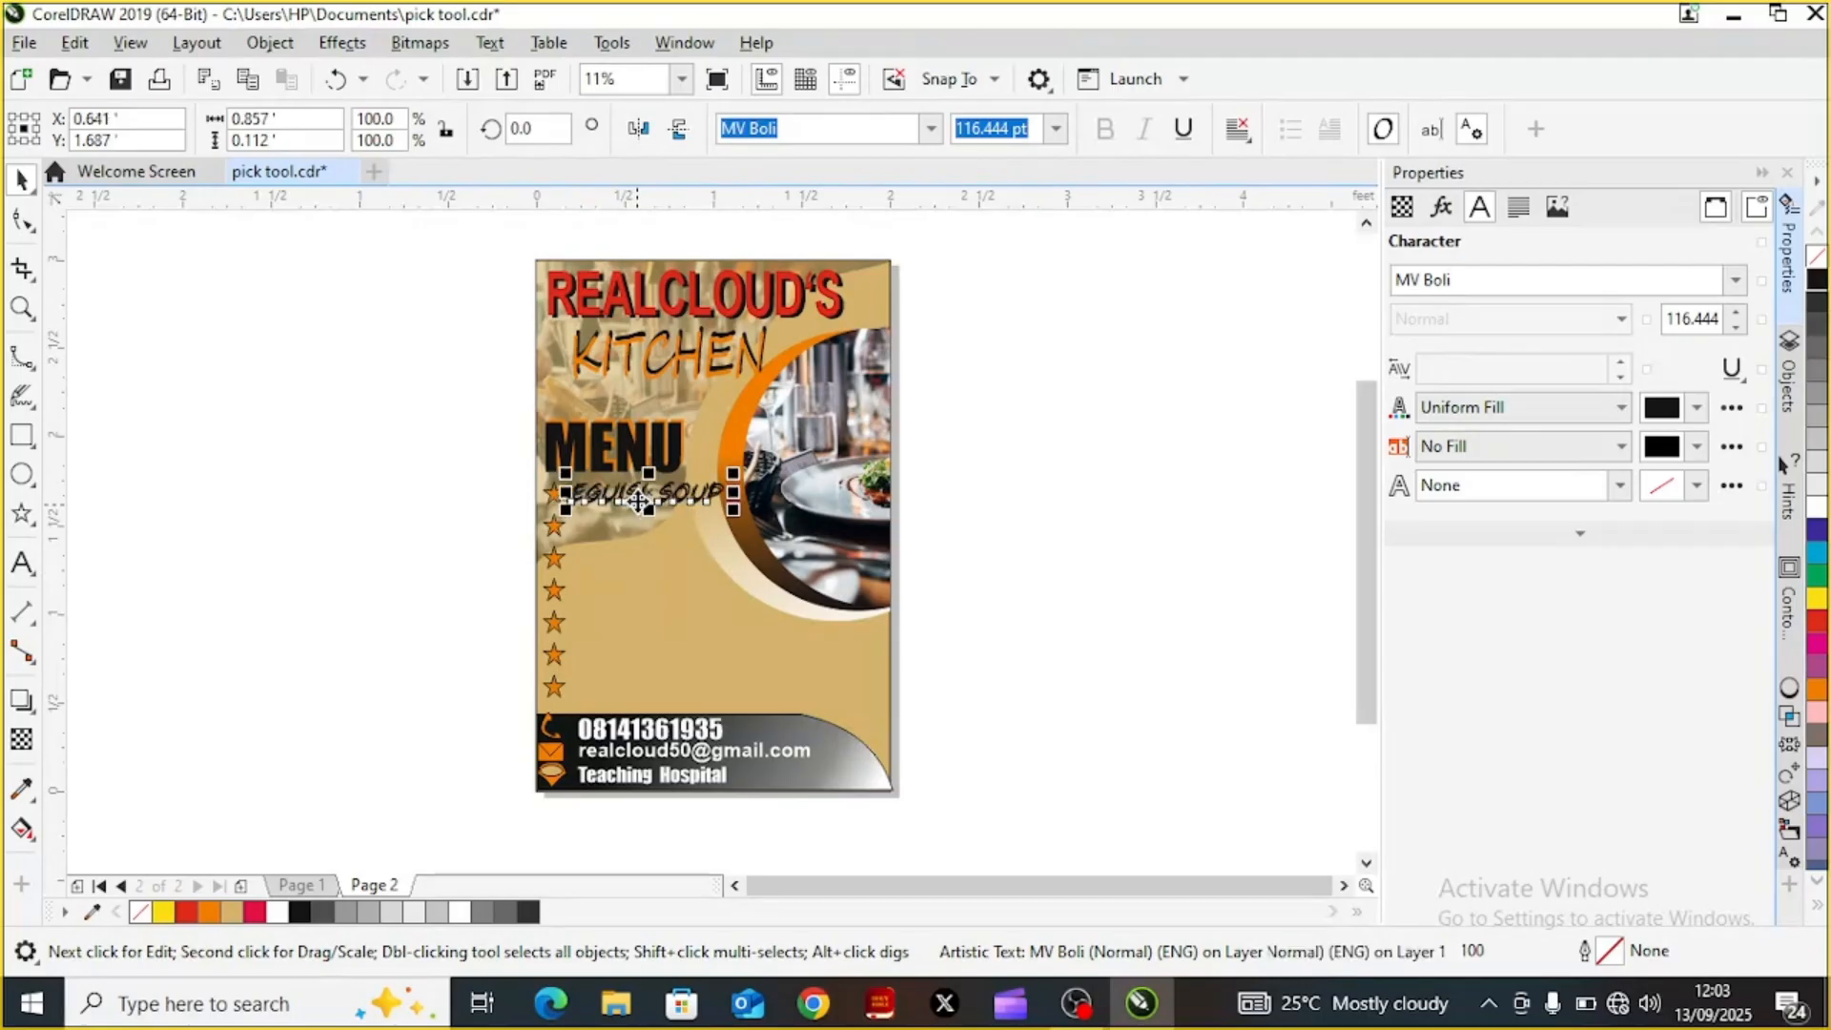
left_click(1145, 453)
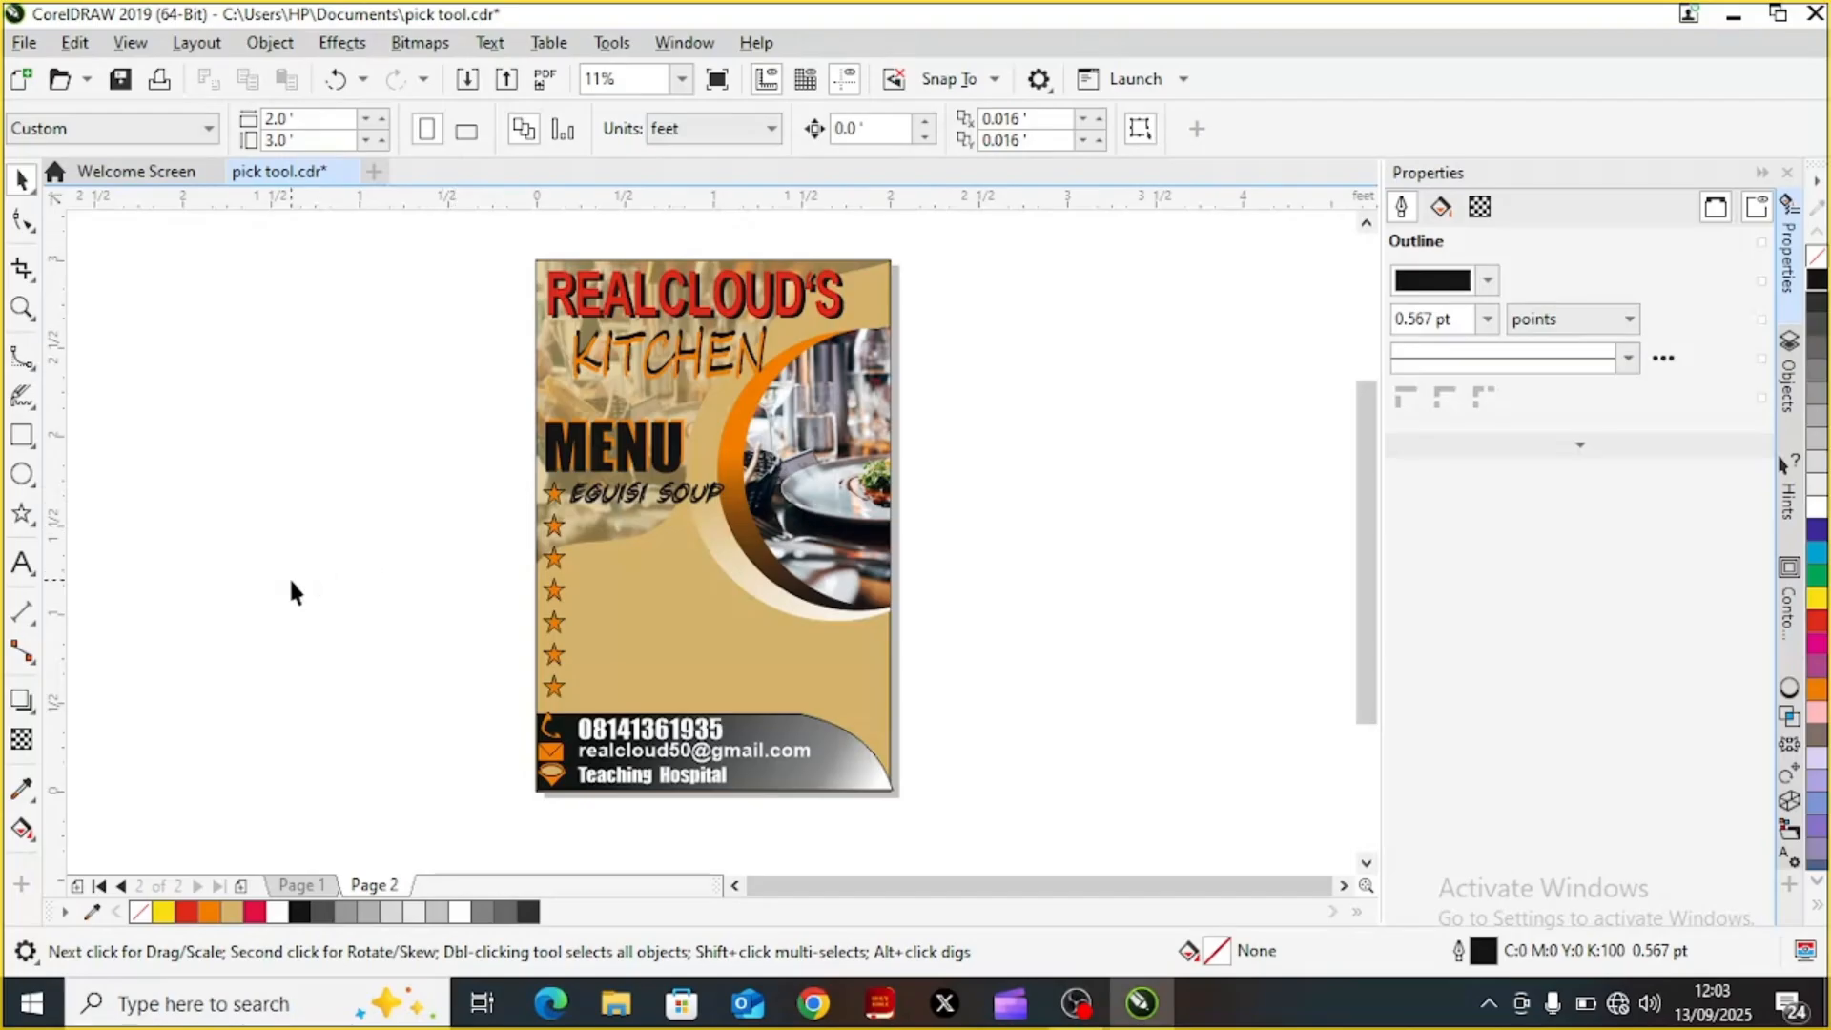
Duplicate the EGUISI SOUP text, change the copy's wording to AMALA and place it beside the second star
left_click(654, 493)
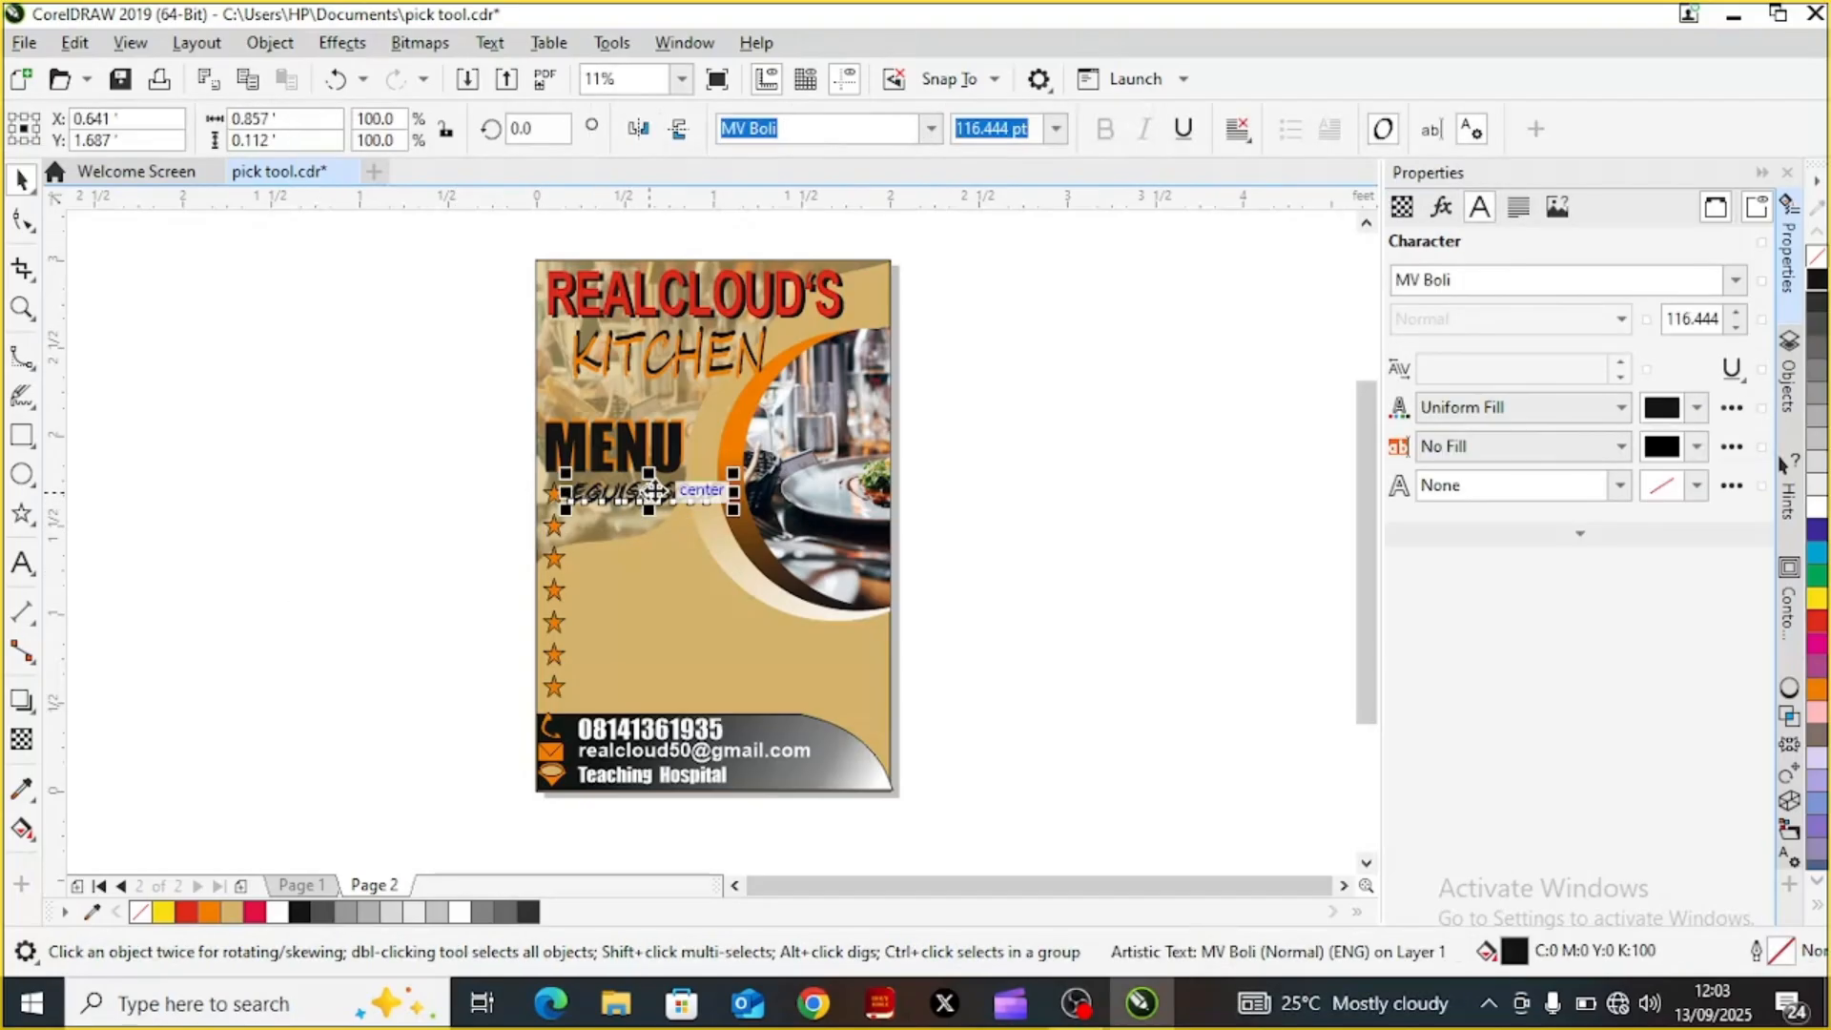
left_click_drag(654, 491, 234, 515)
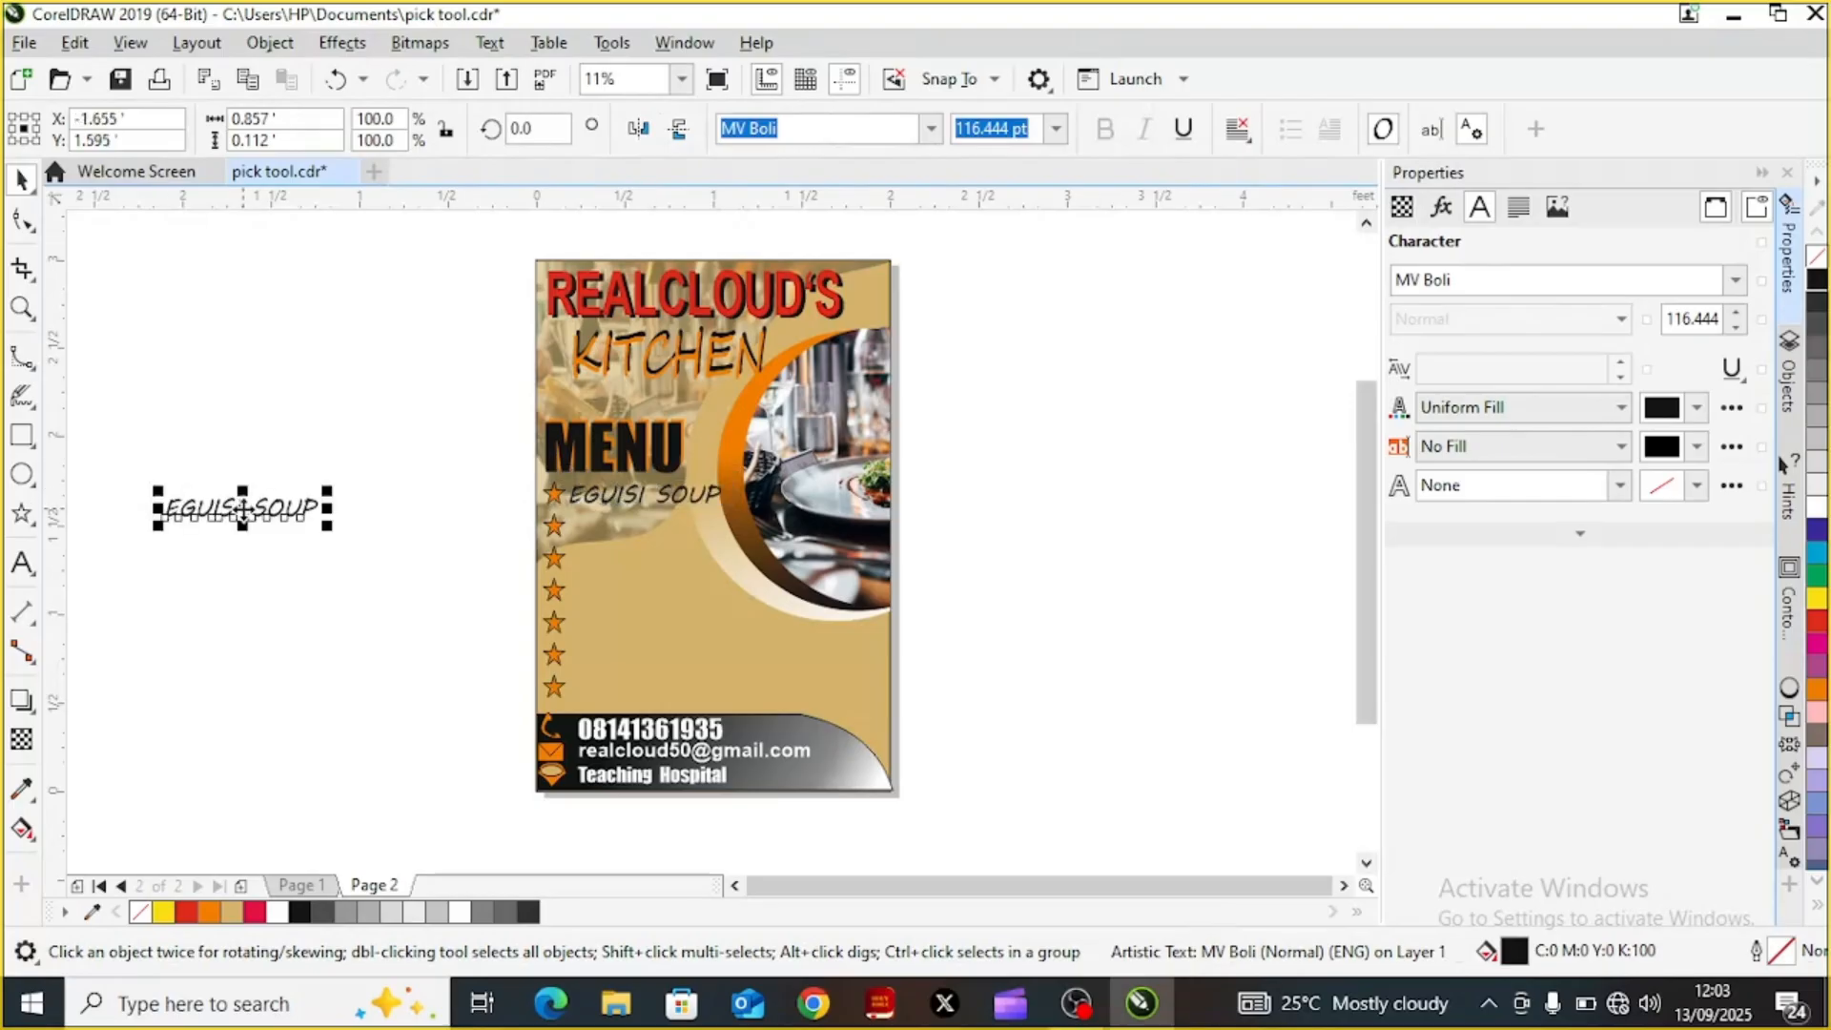
left_click(314, 515)
double_click(315, 515)
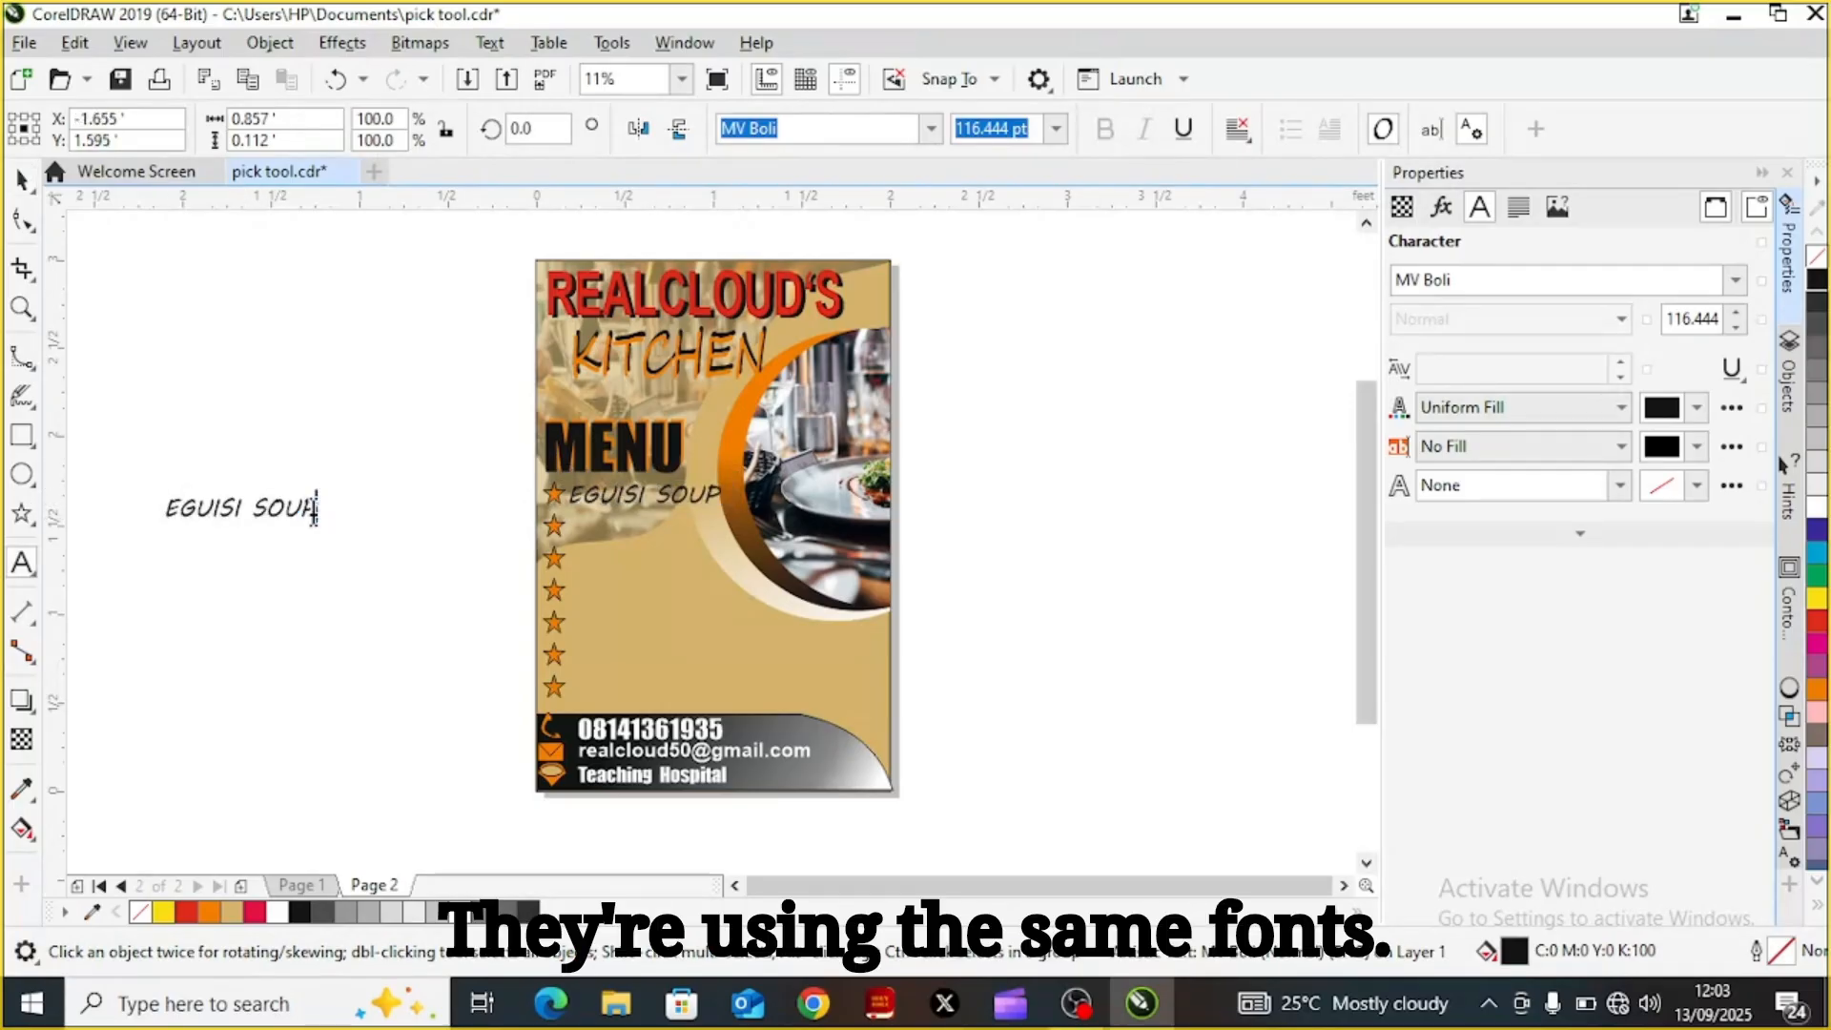
key("BackSpace")
key("BackSpace")
key("BackSpace")
key("BackSpace")
key("BackSpace")
key("BackSpace")
key("BackSpace")
key("BackSpace")
key("BackSpace")
key("BackSpace")
key("BackSpace")
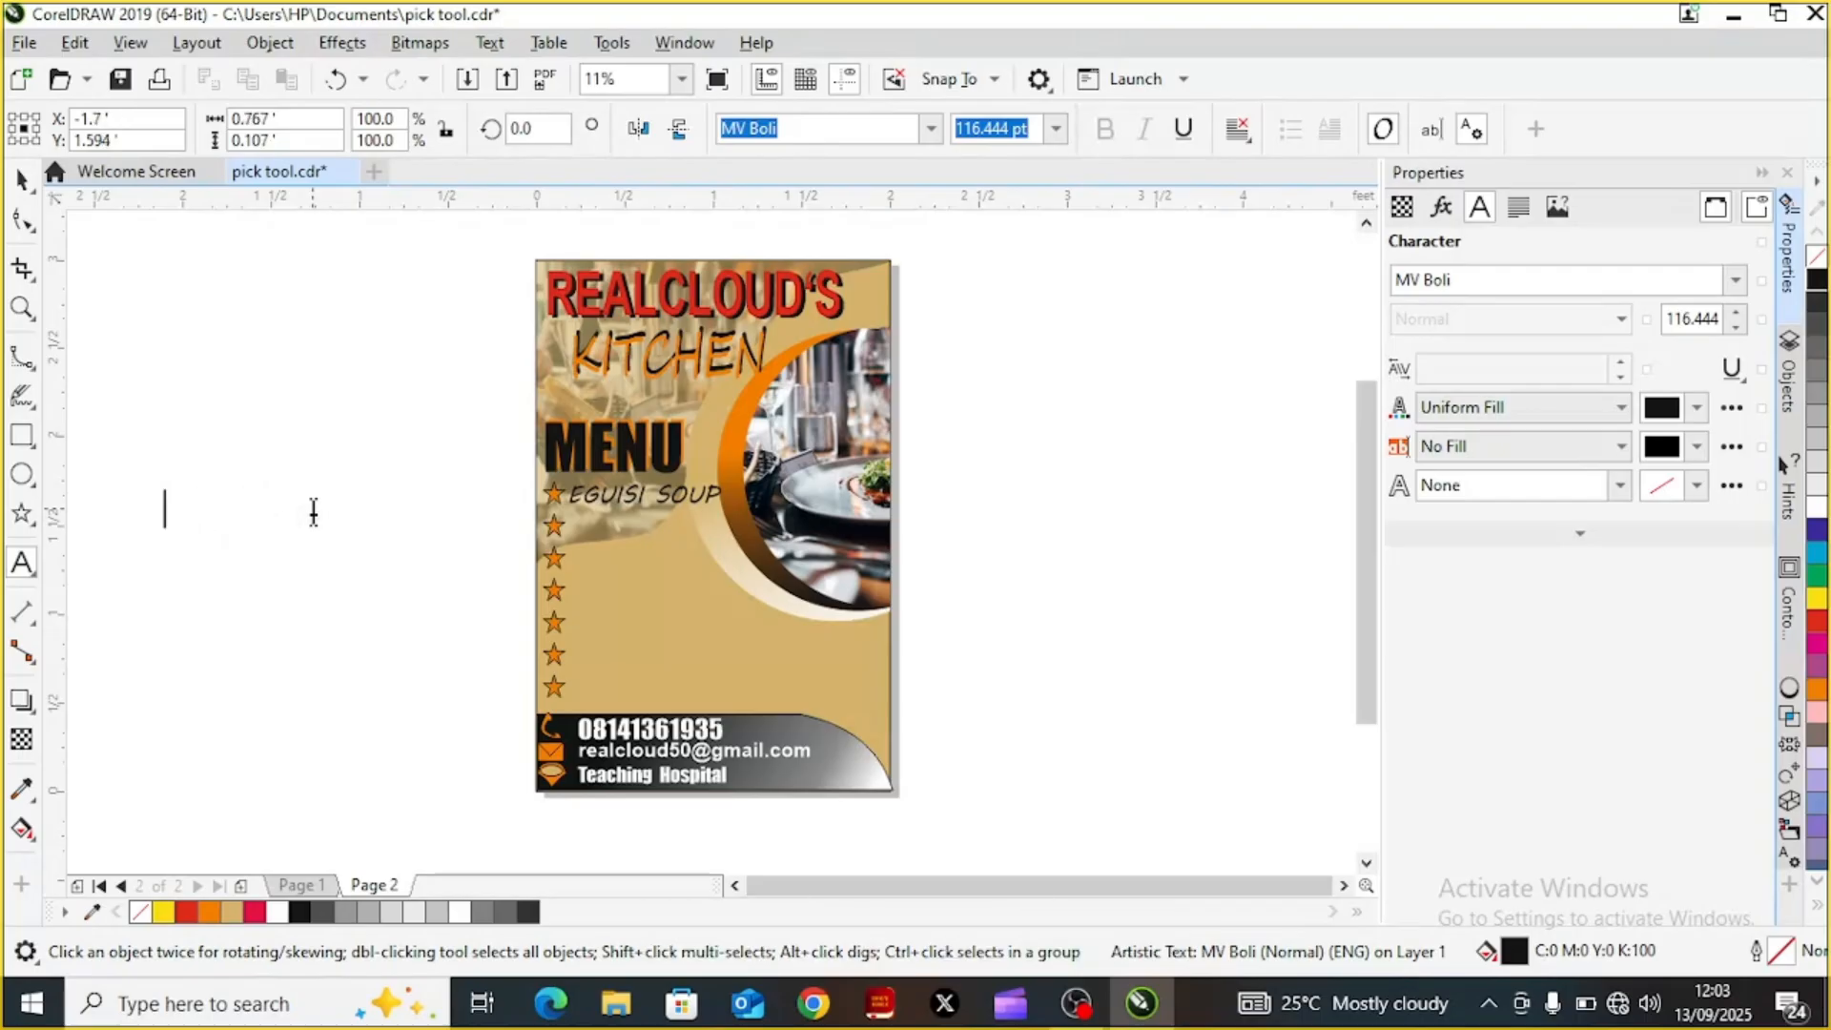
type("AMALA")
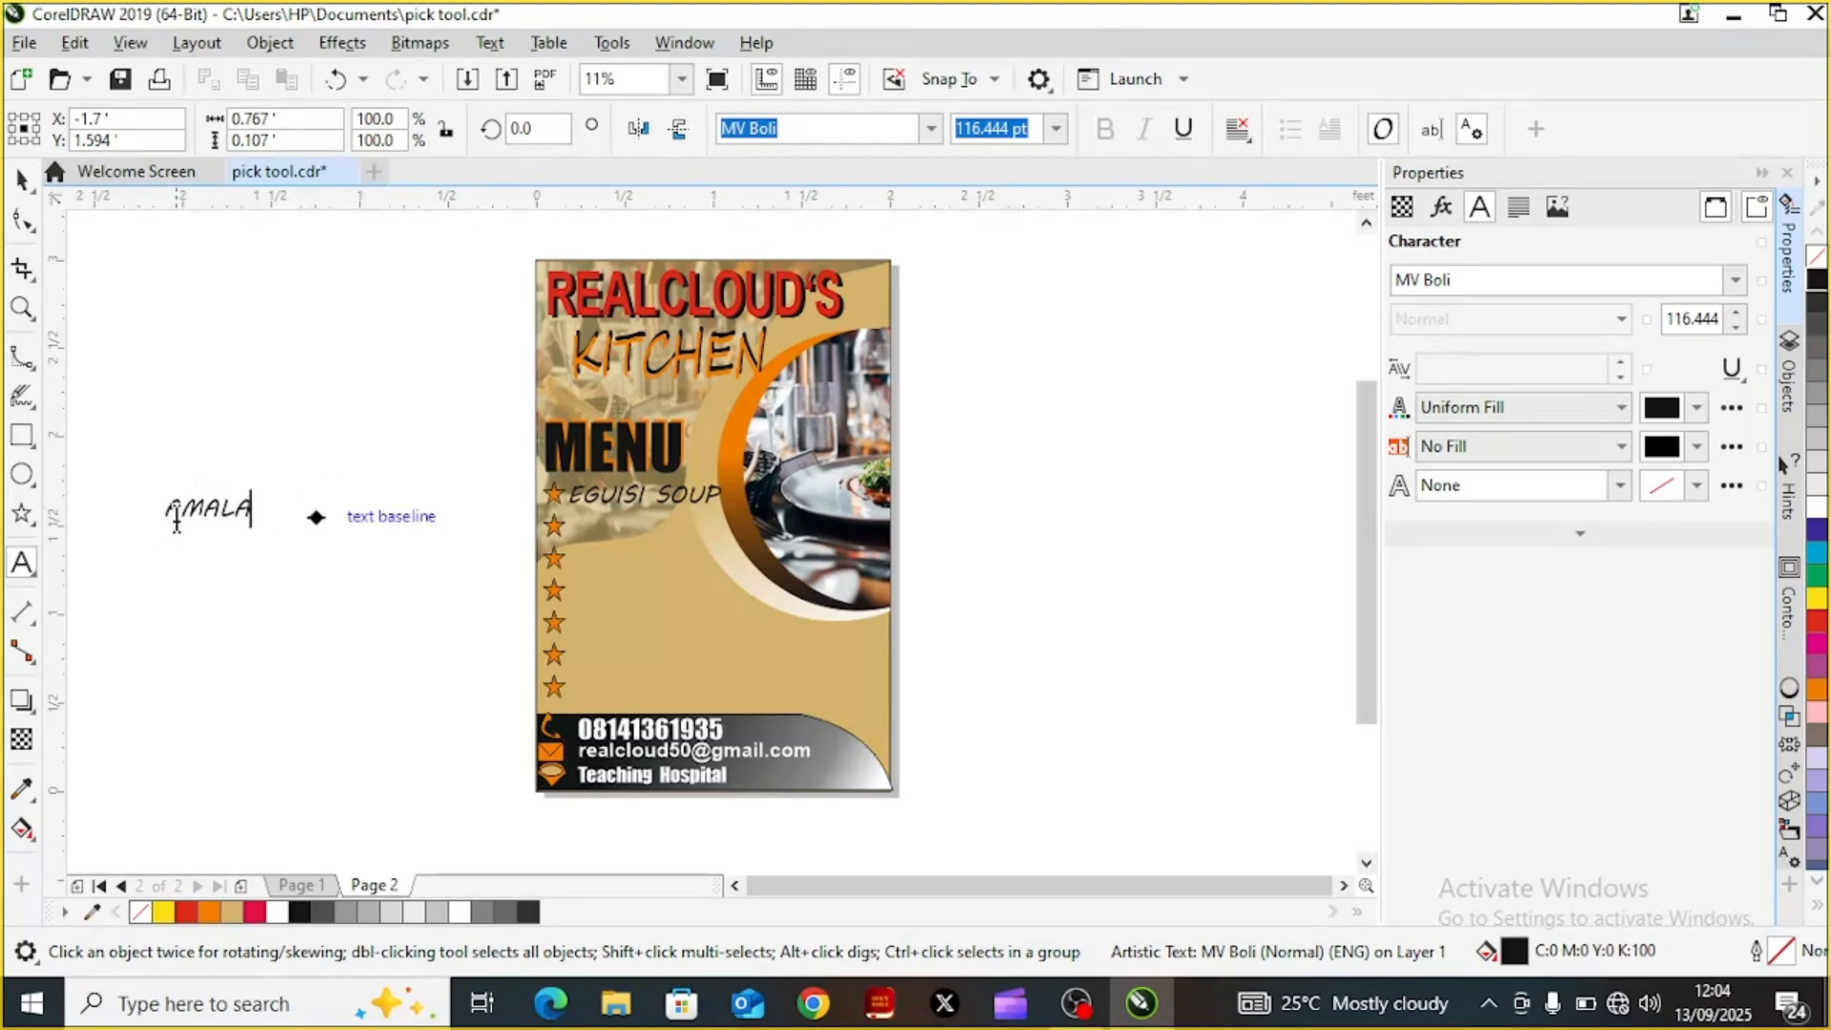
key("ctrl+space")
left_click_drag(211, 502, 625, 523)
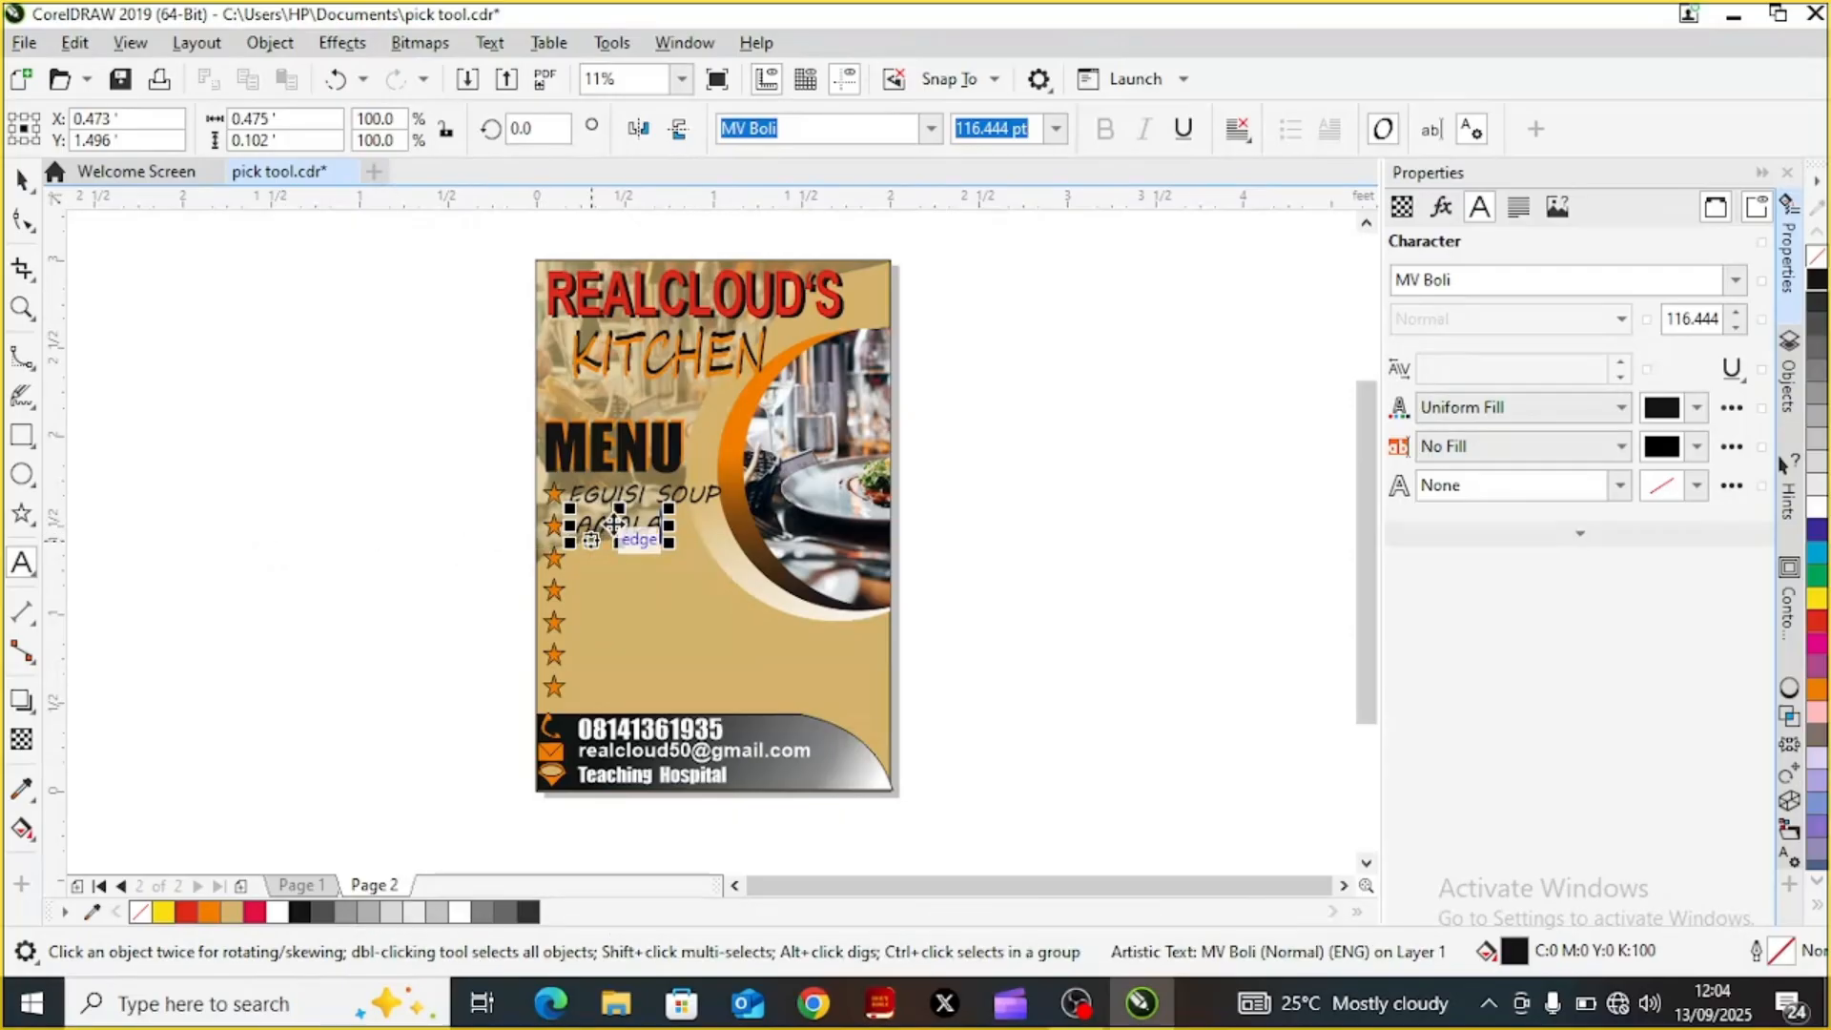
Duplicate the AMALA text, change the copy's wording to RICE and place it beside the third star
left_click_drag(614, 523, 320, 537)
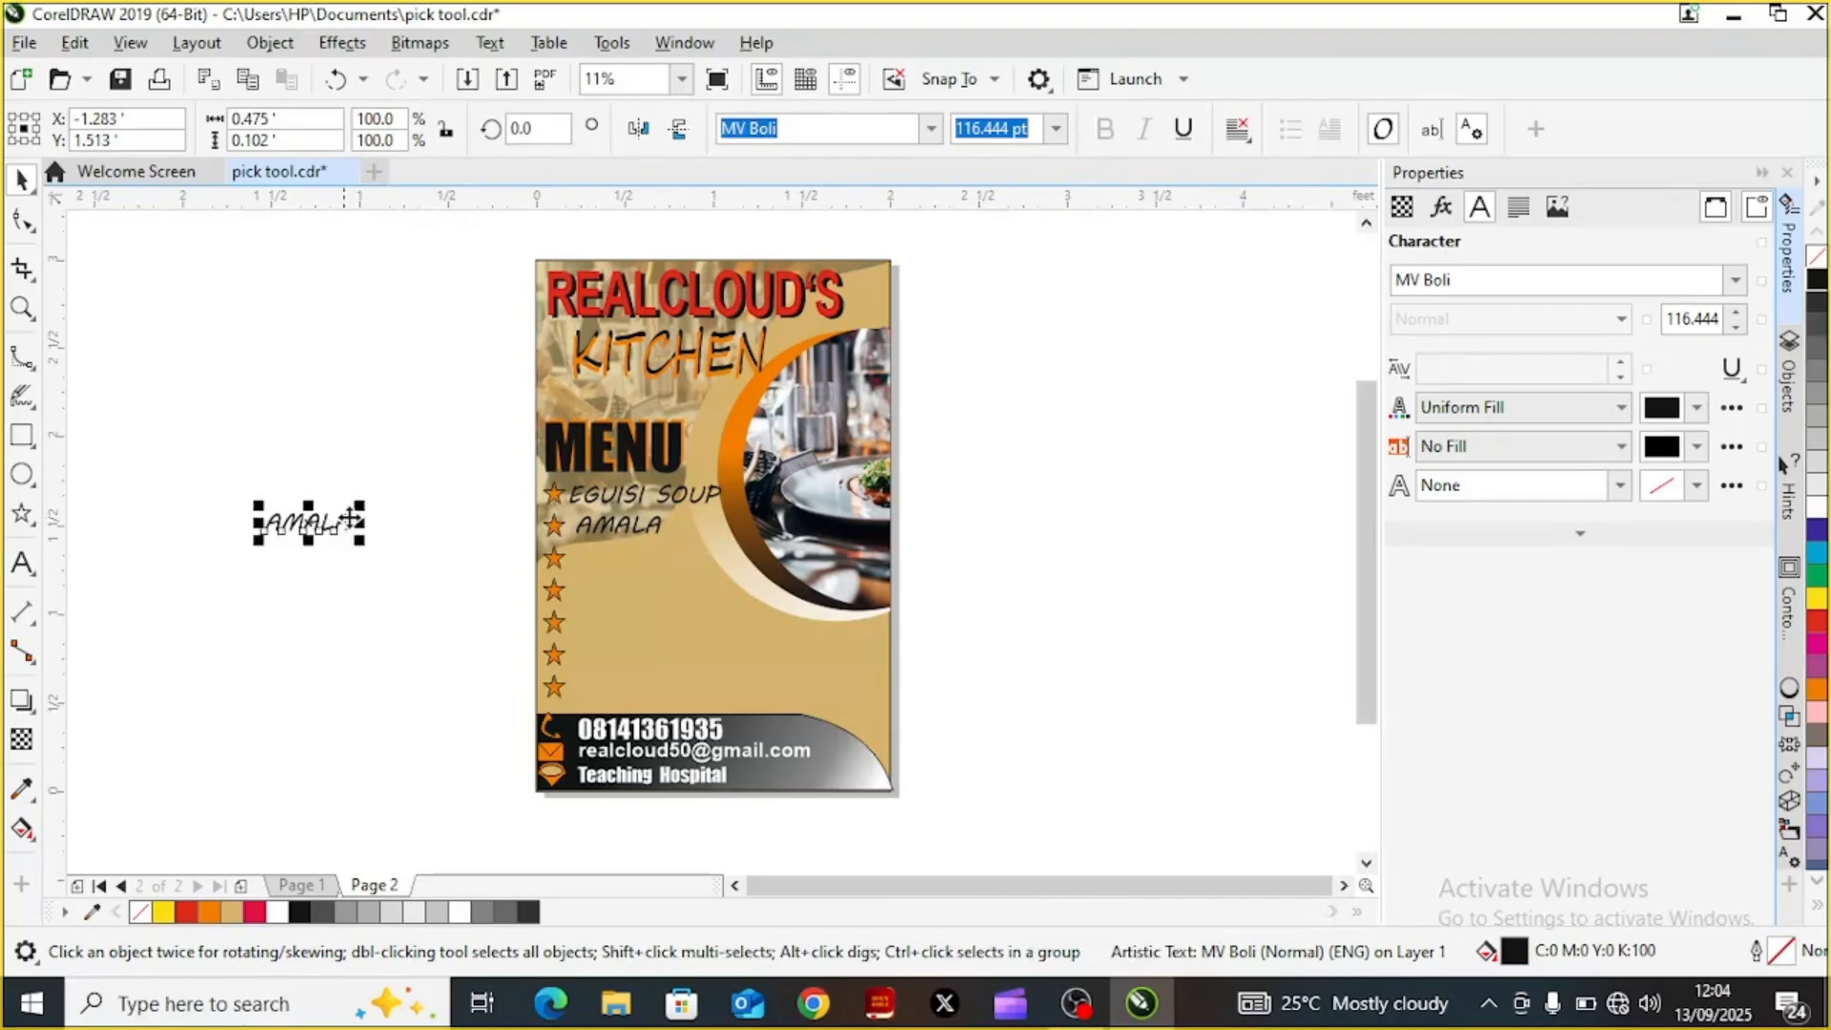
double_click(347, 526)
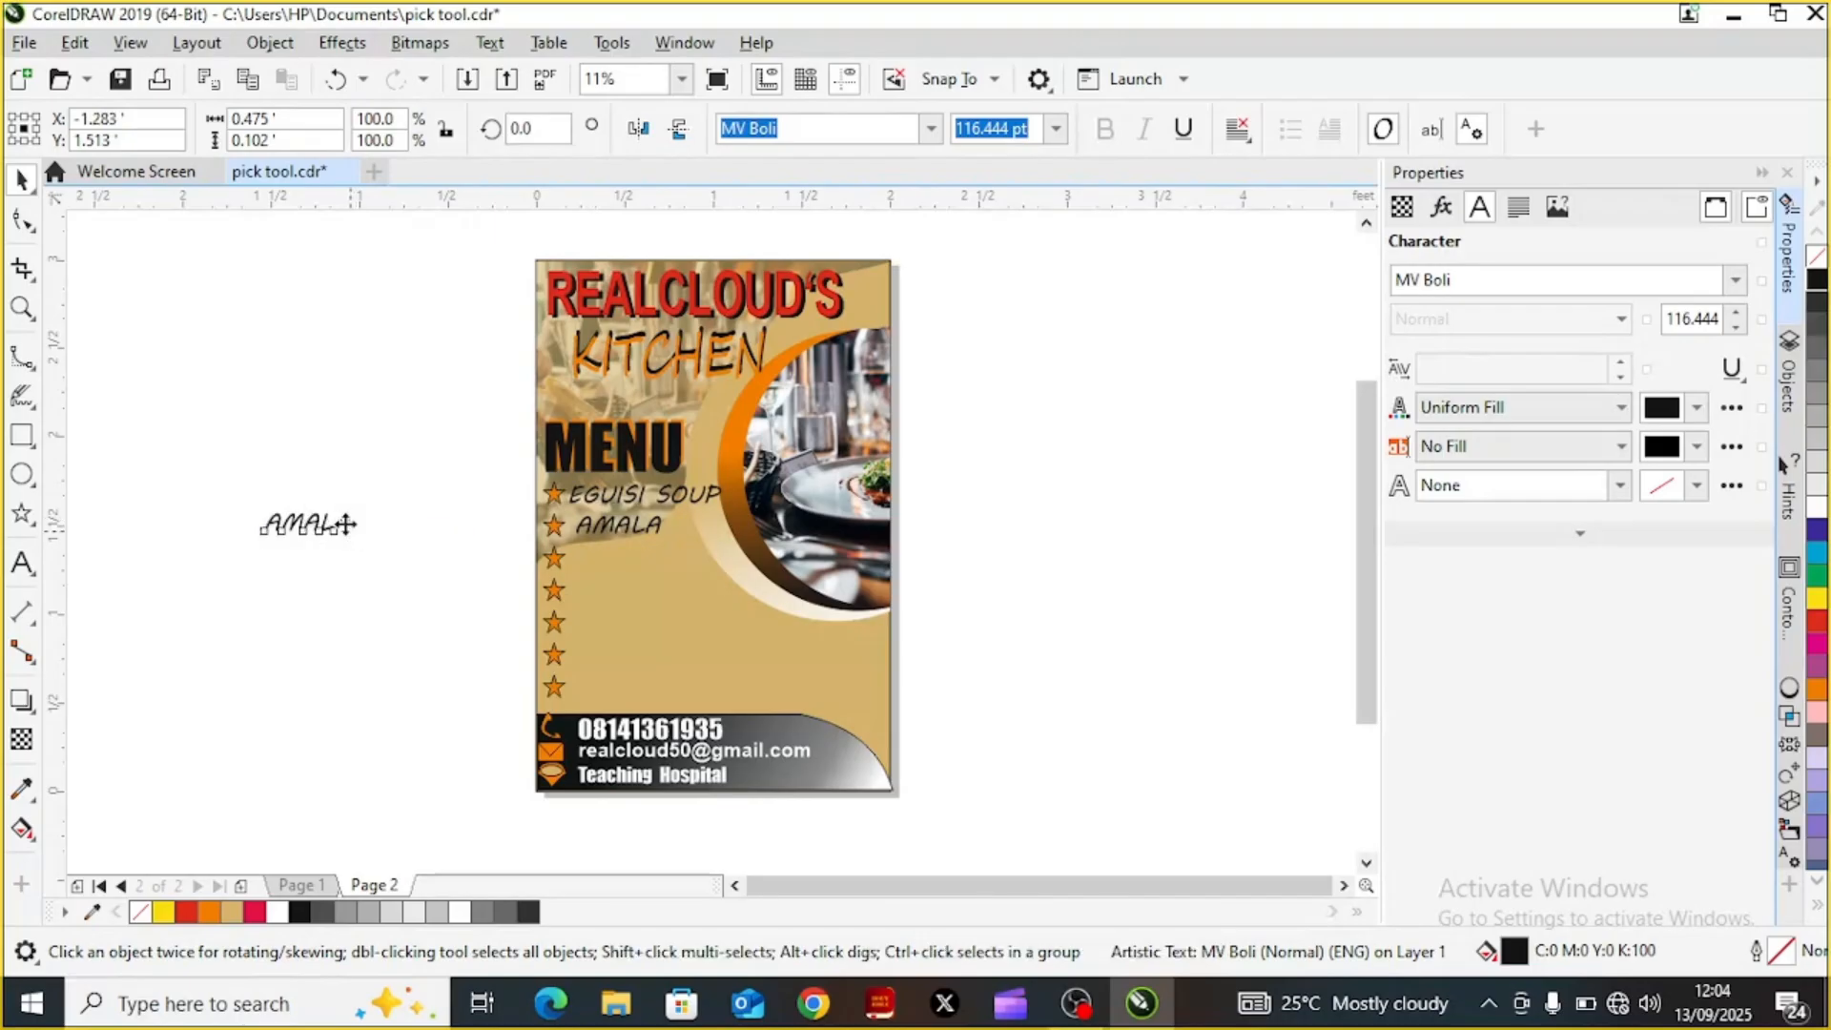
key("BackSpace")
key("BackSpace")
key("BackSpace")
key("BackSpace")
key("BackSpace")
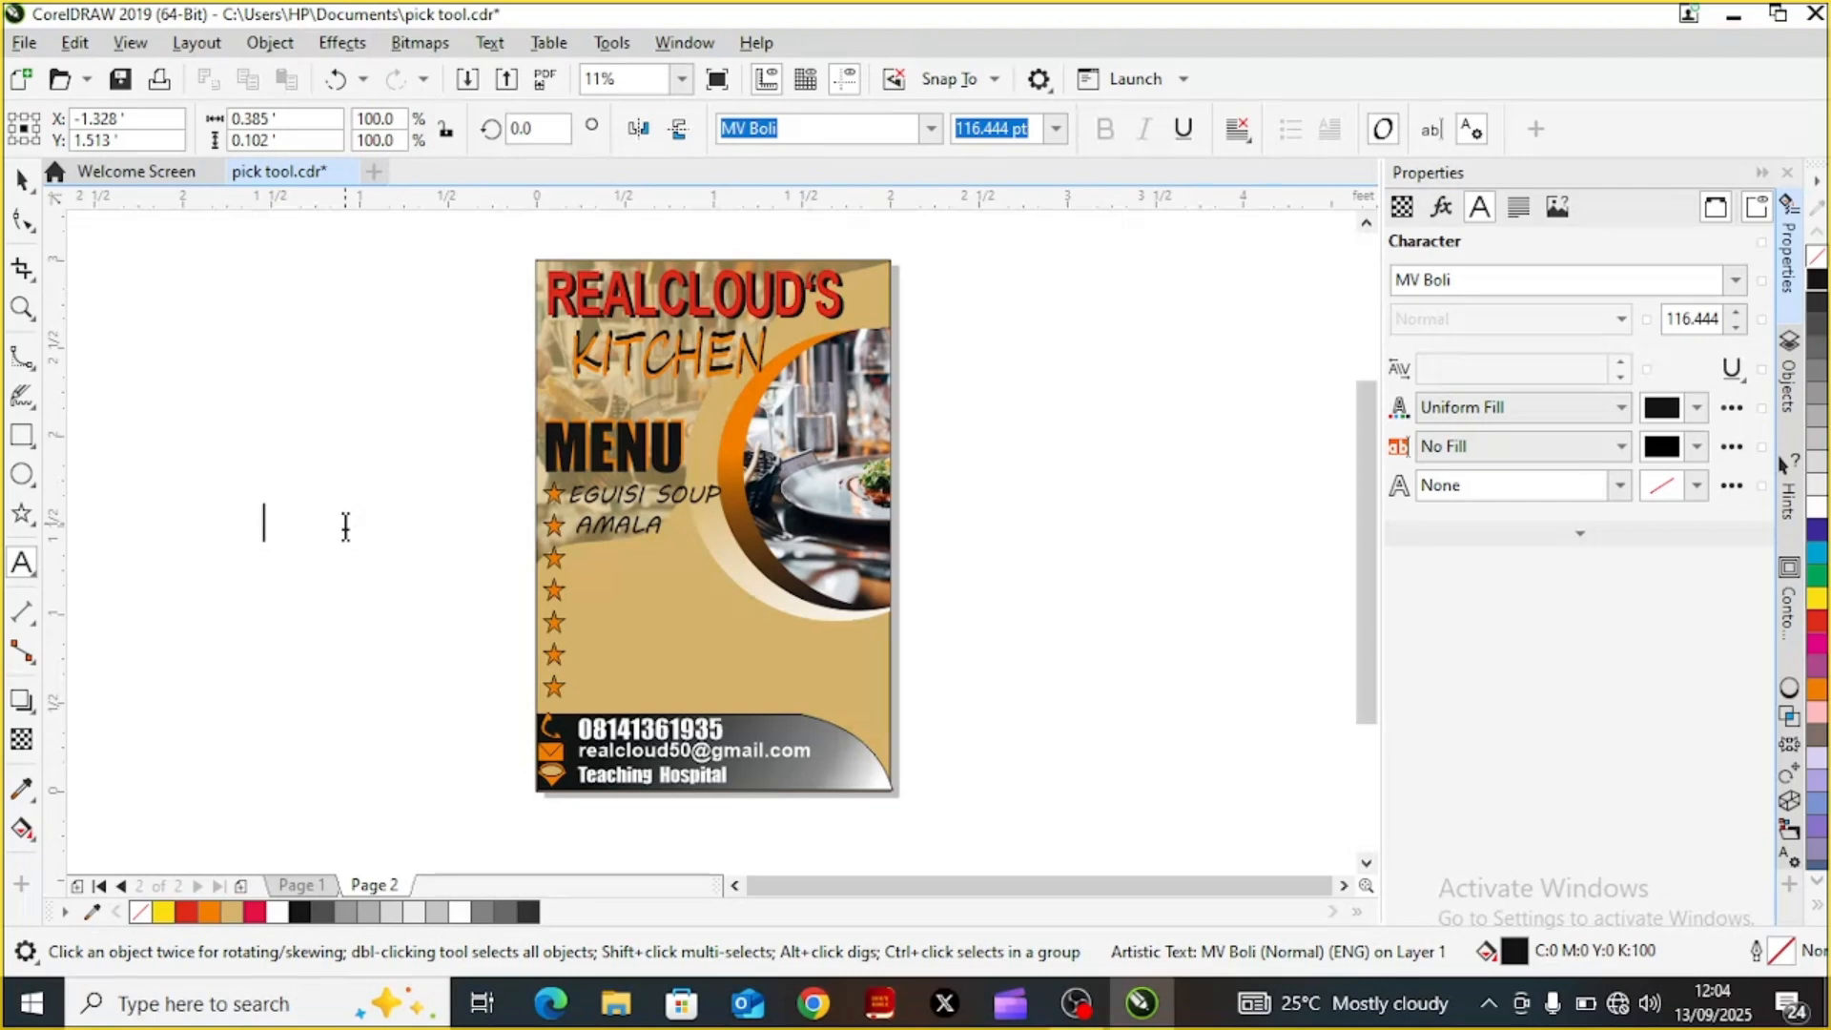
type("A")
key("BackSpace")
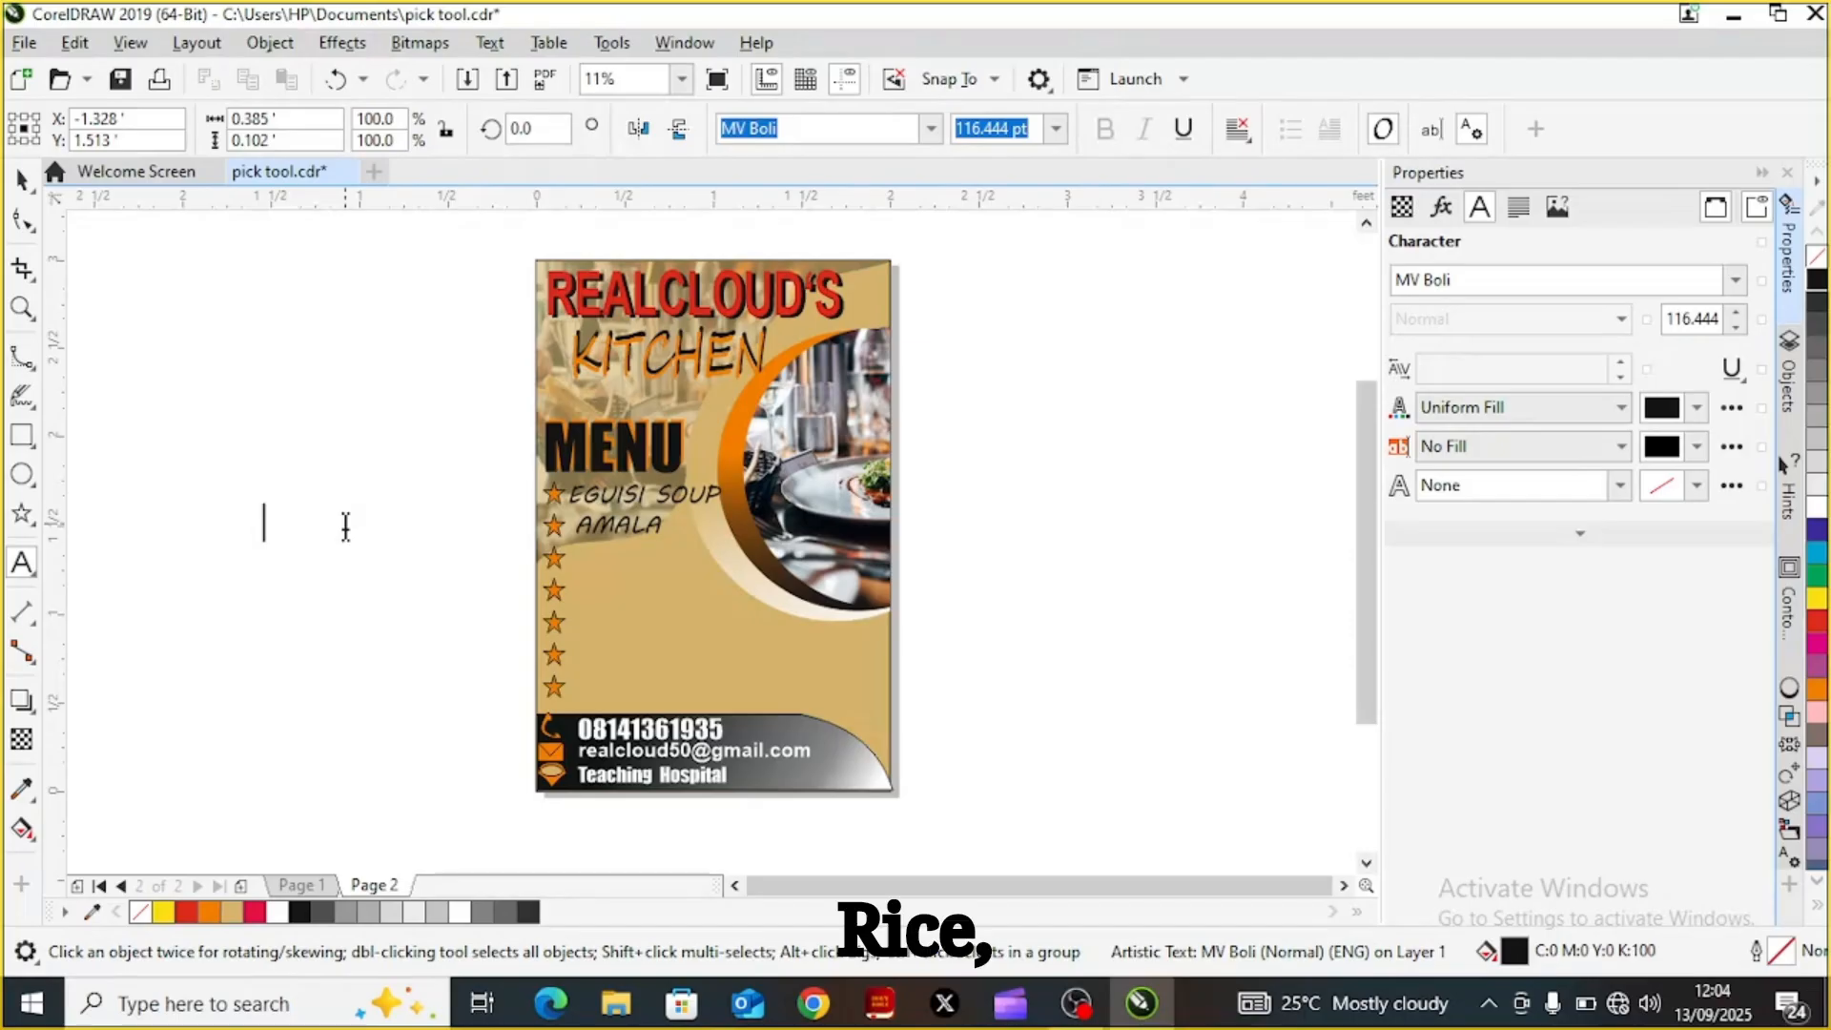
type("RICE")
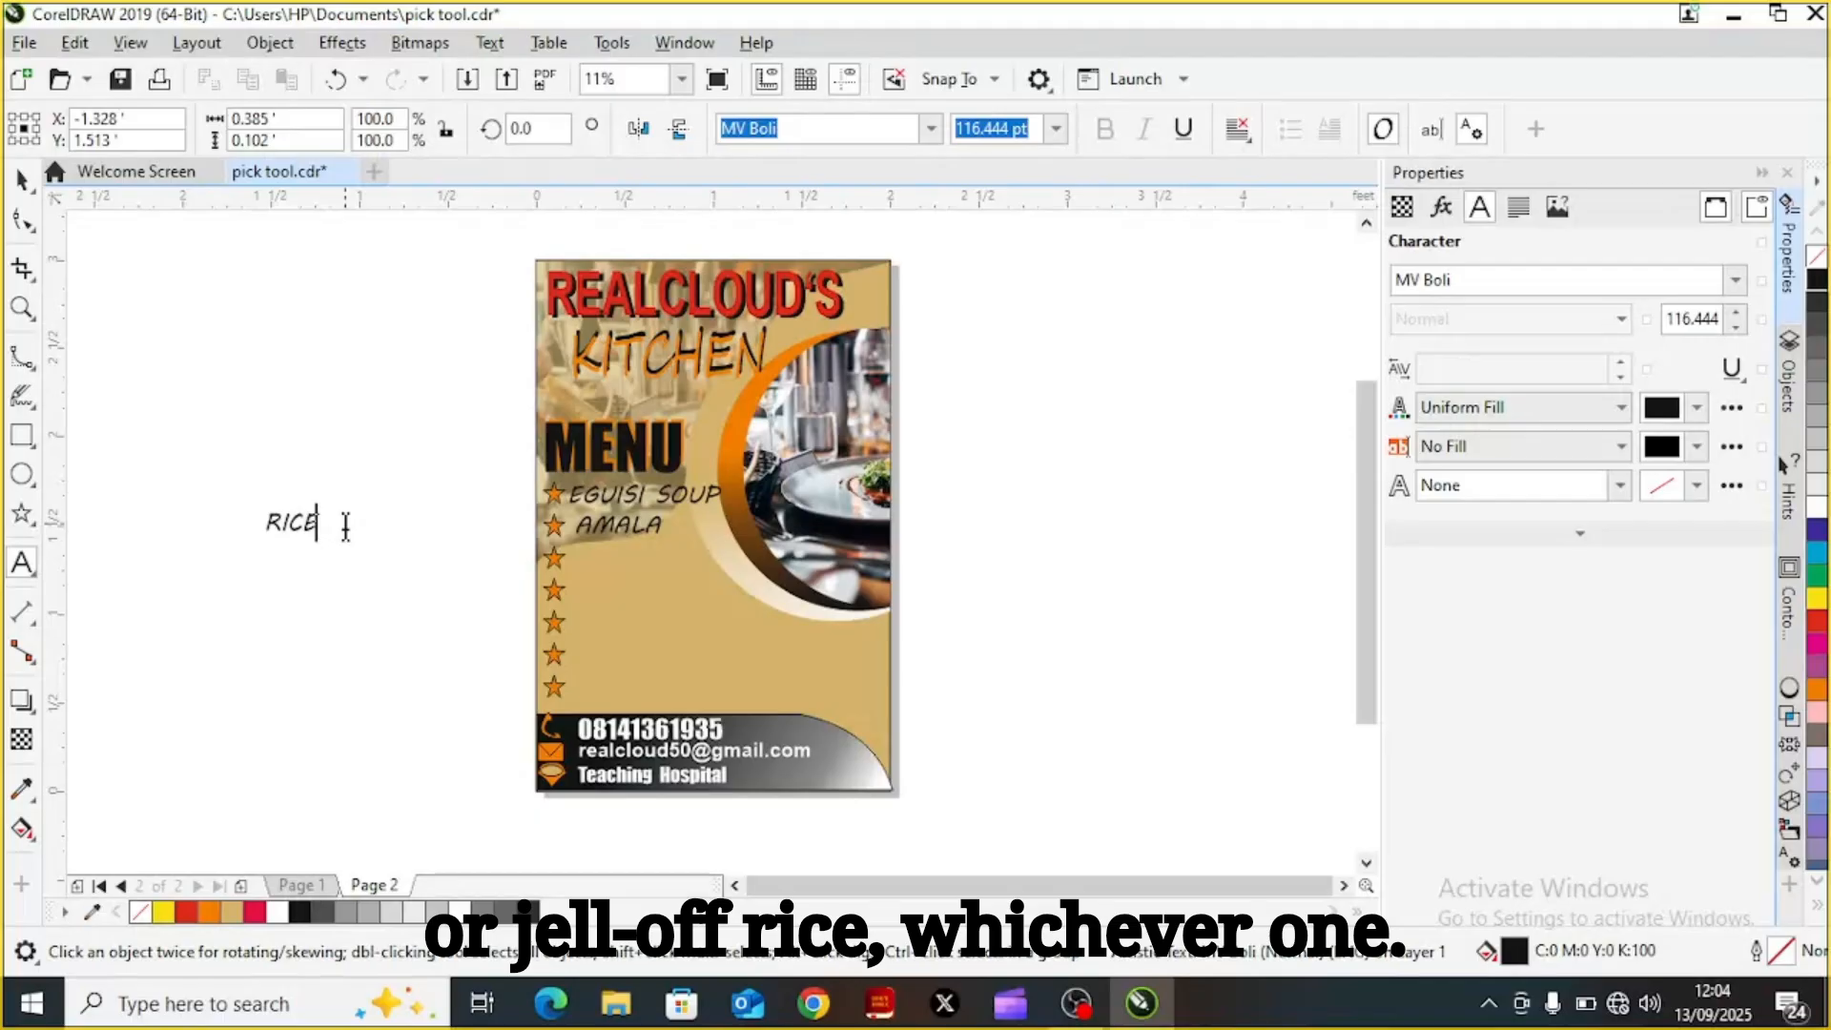
key("ctrl+space")
left_click_drag(328, 523, 603, 560)
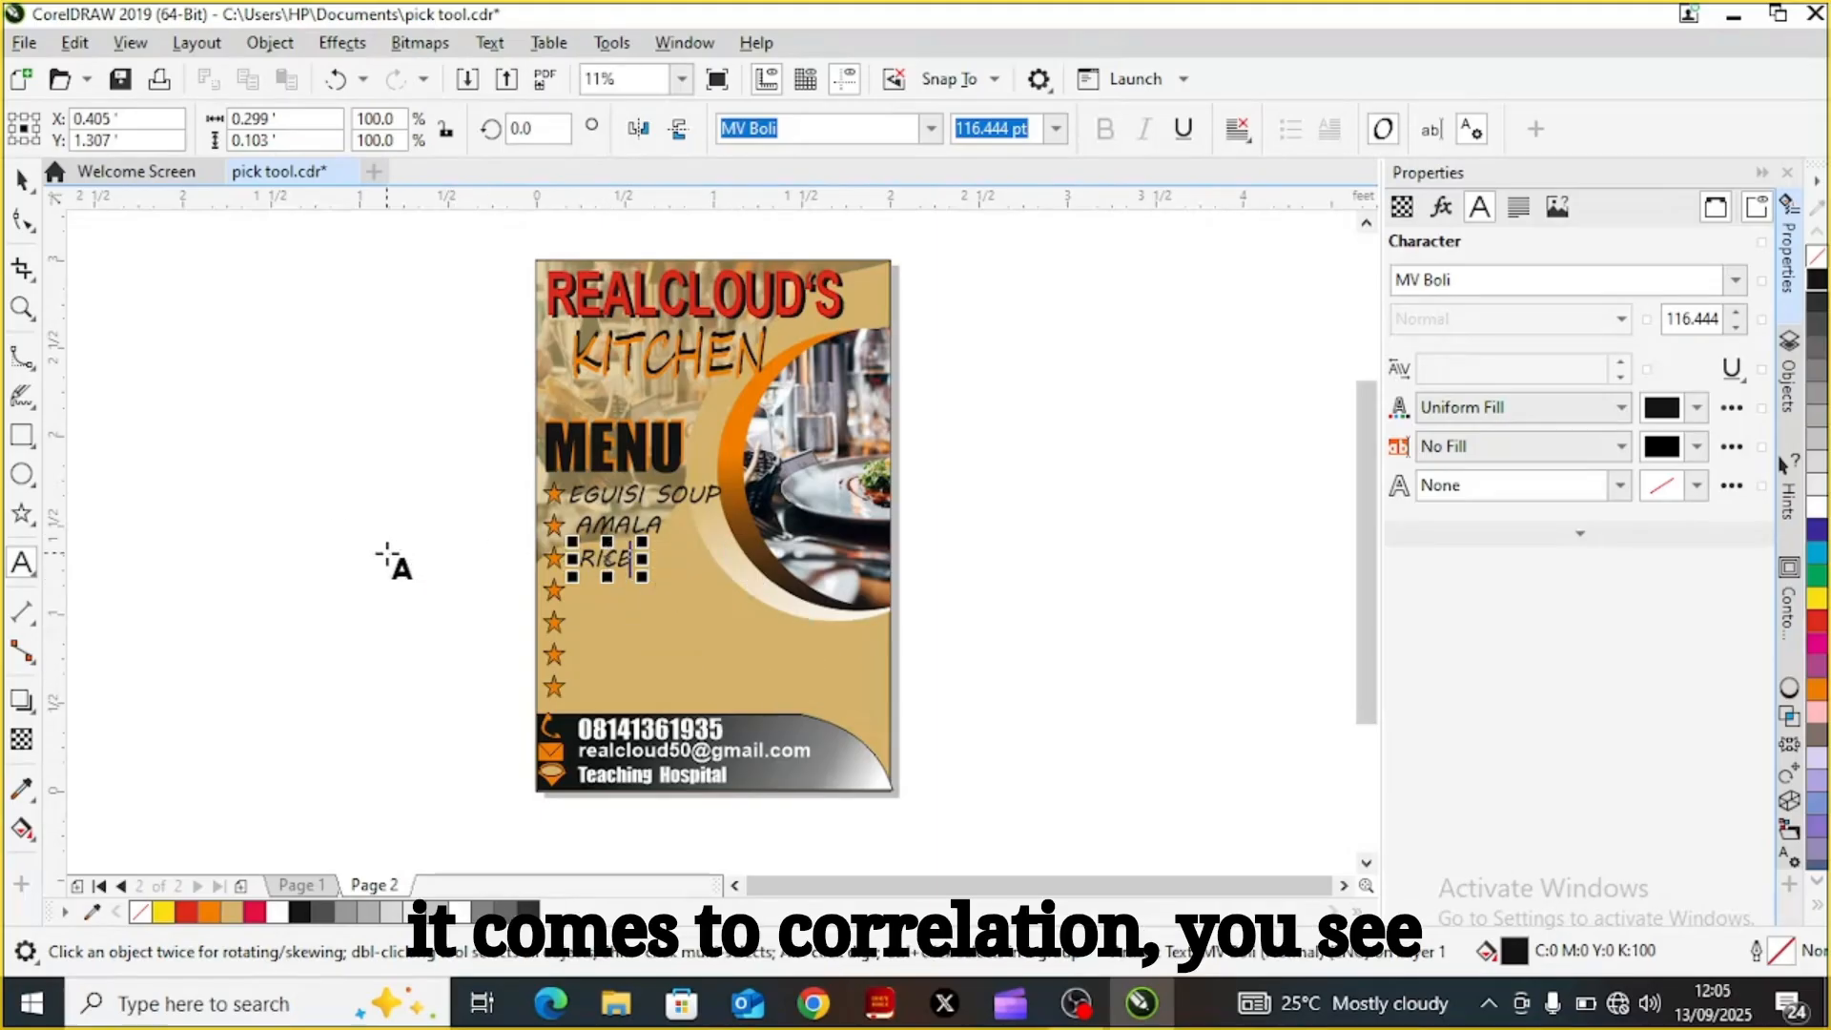
left_click(21, 179)
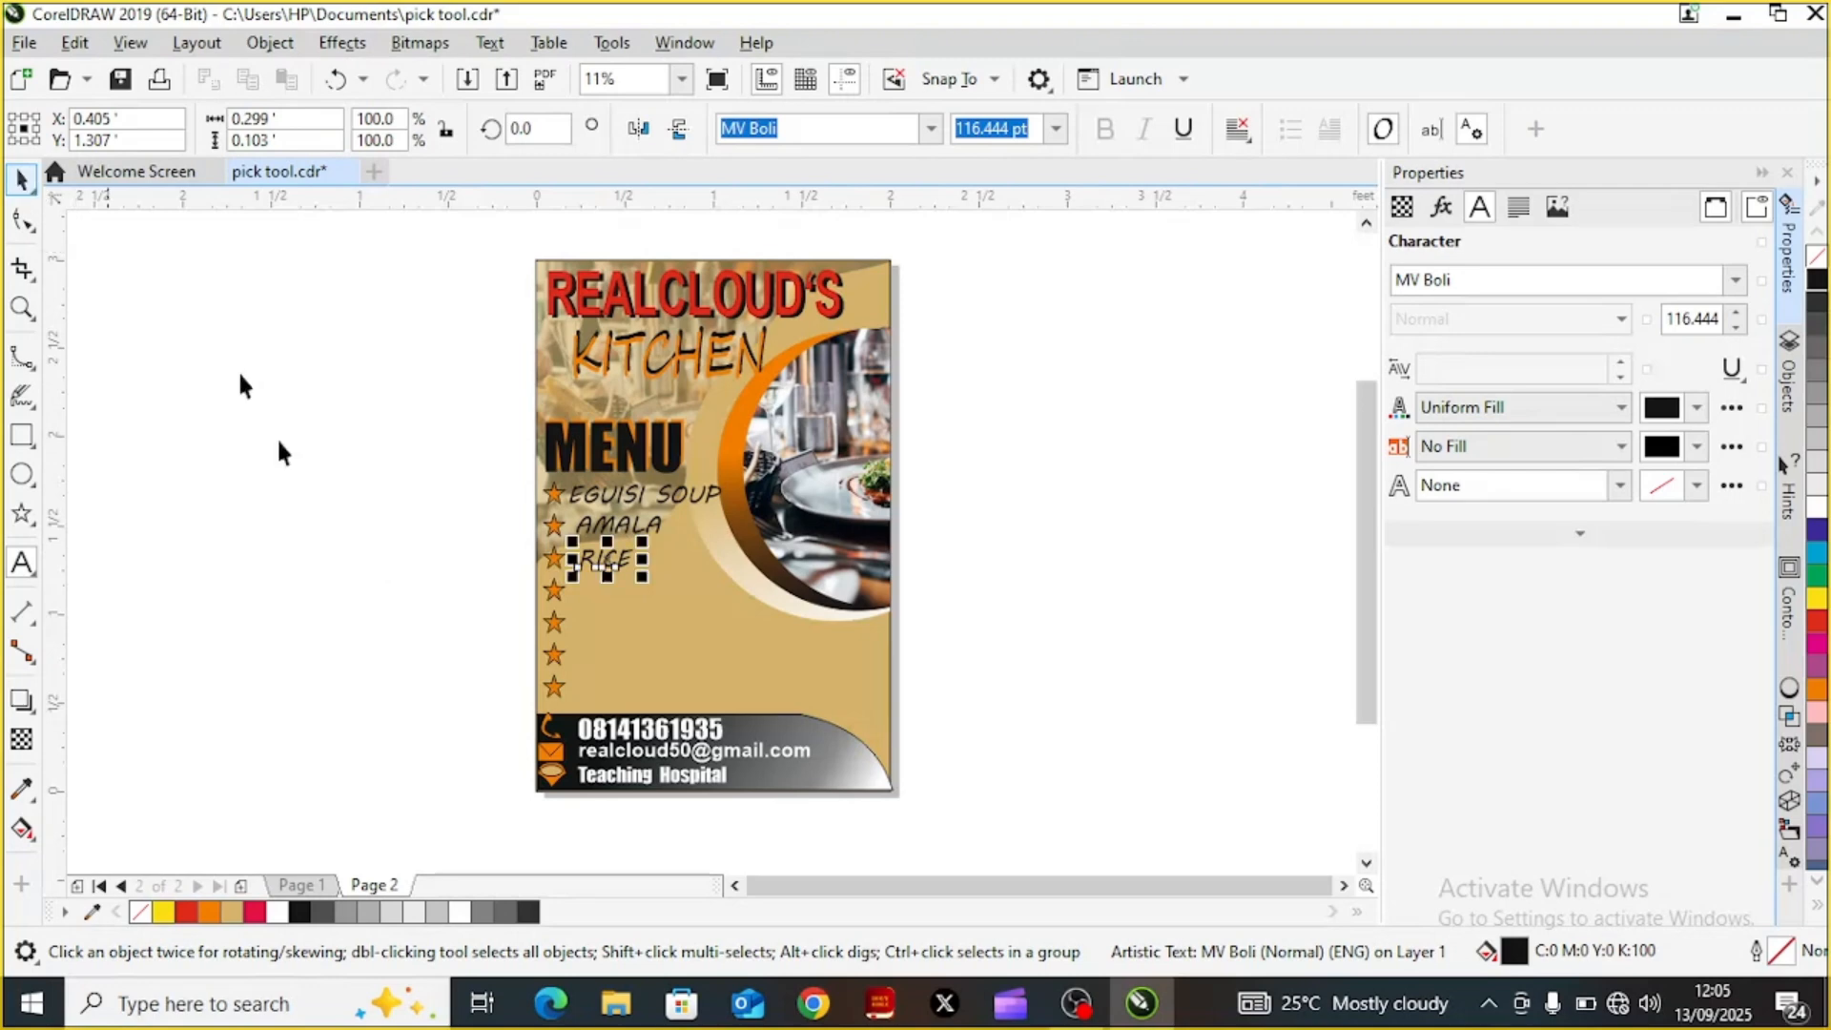
left_click(350, 488)
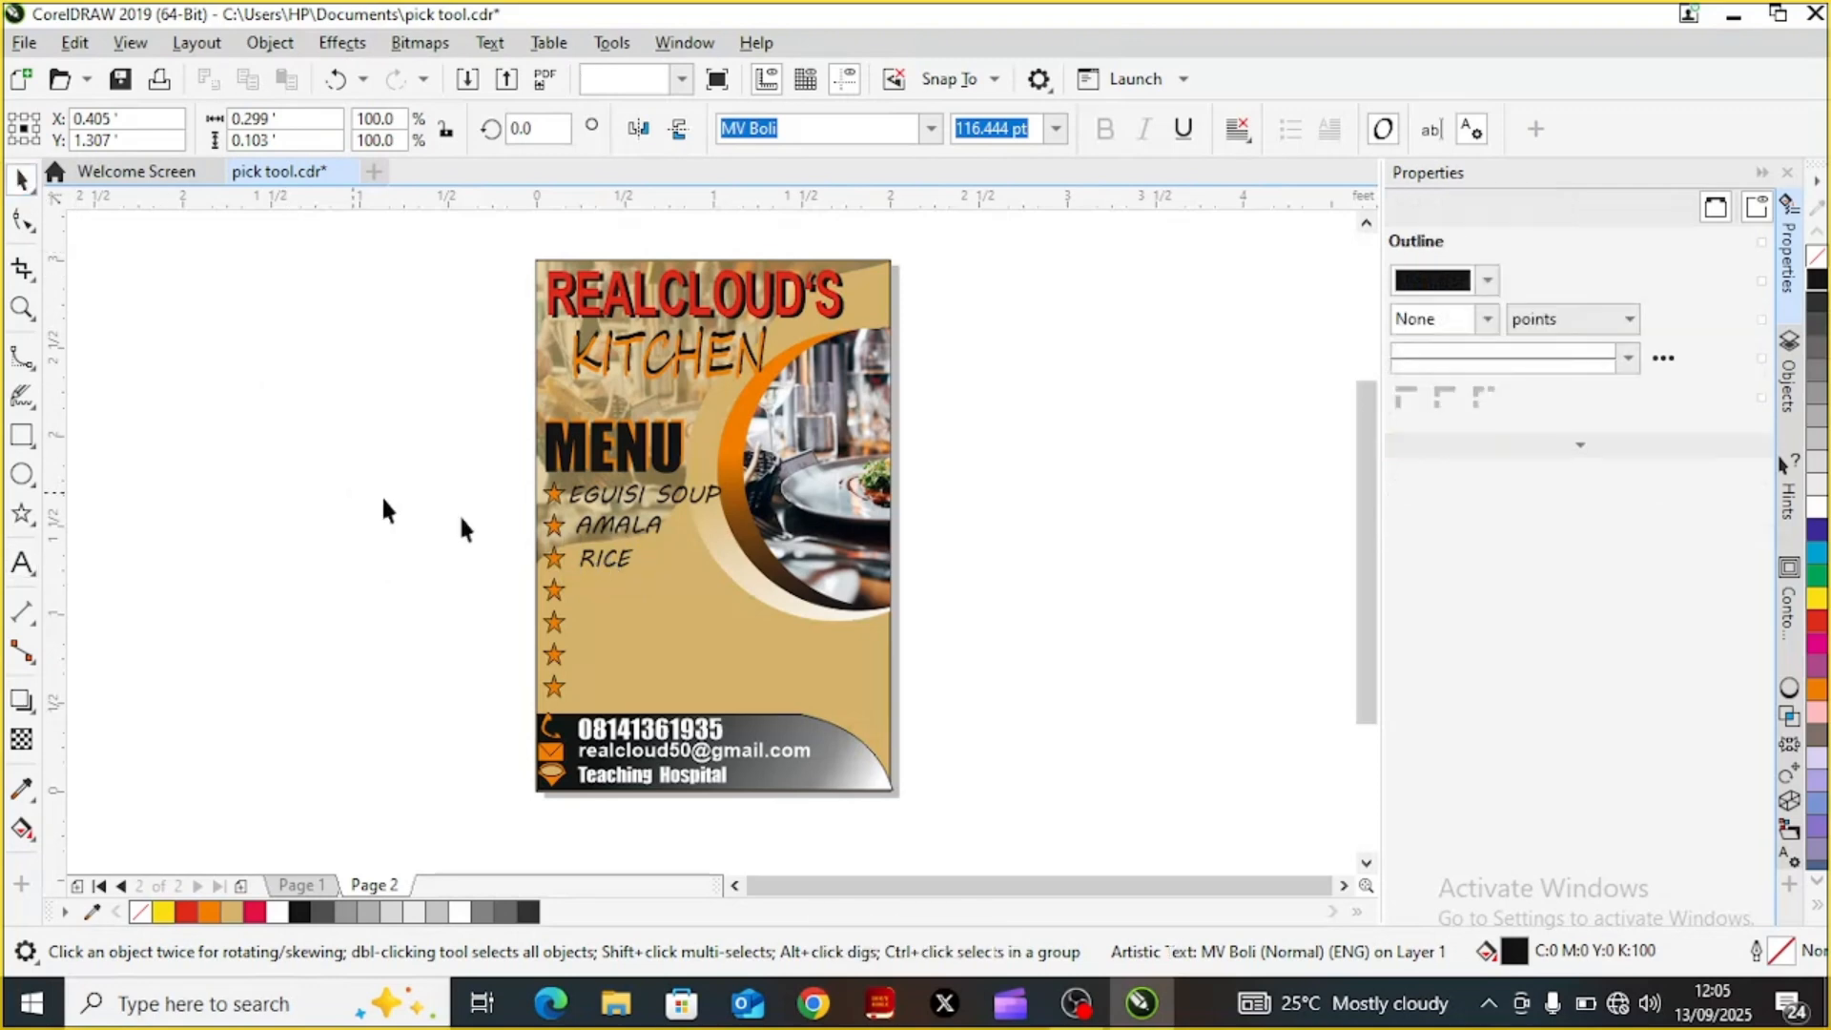
Change the font of the RICE text beside the third star to Impact
left_click(603, 560)
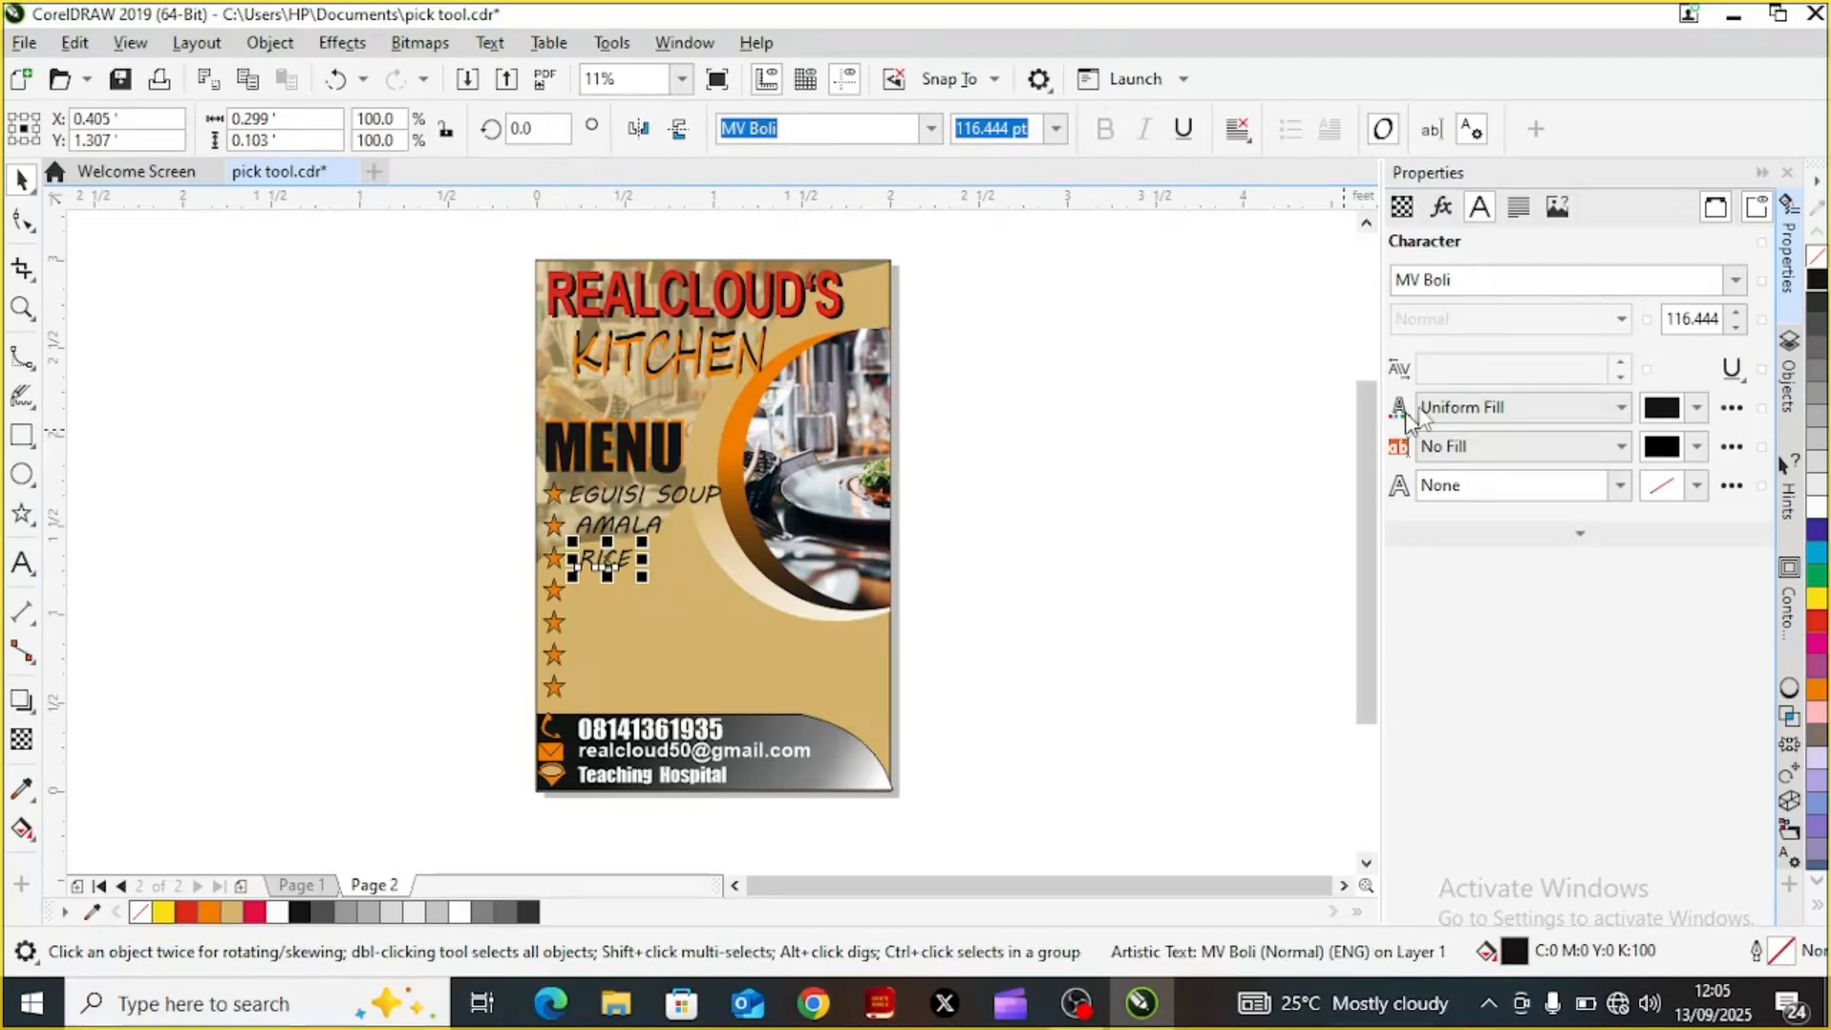
left_click(1735, 282)
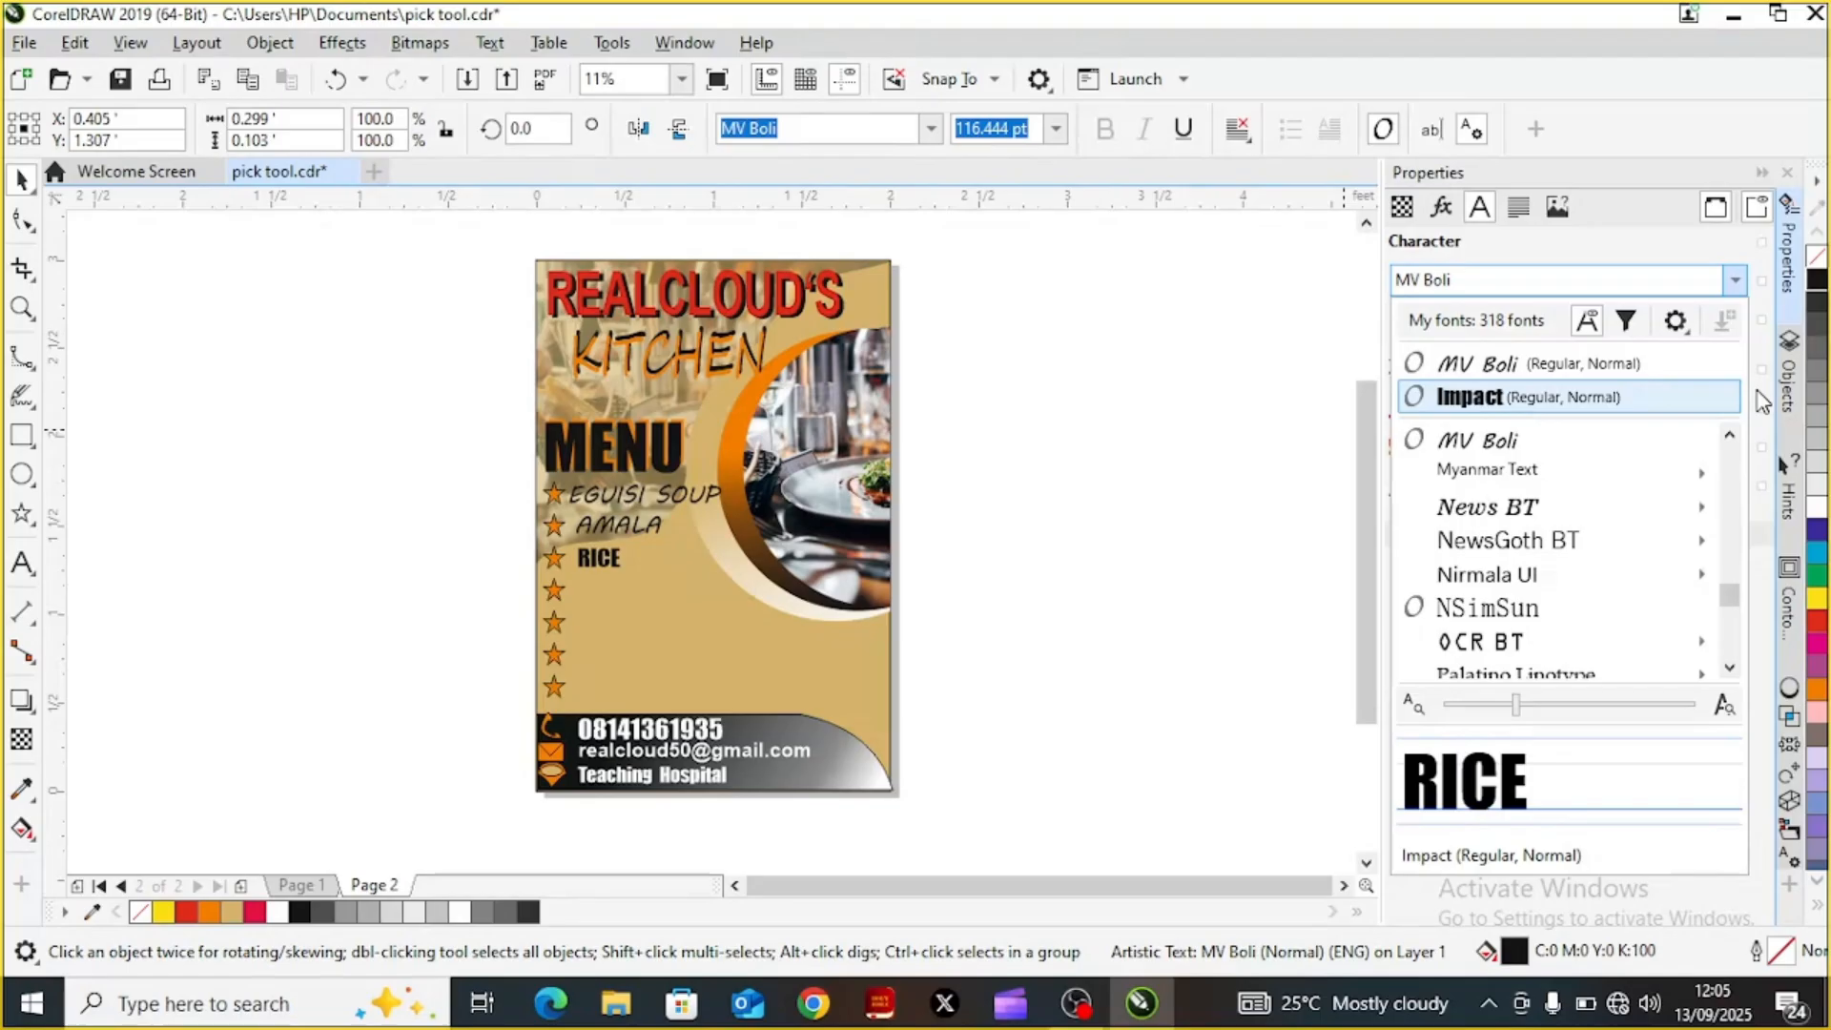
key("Escape")
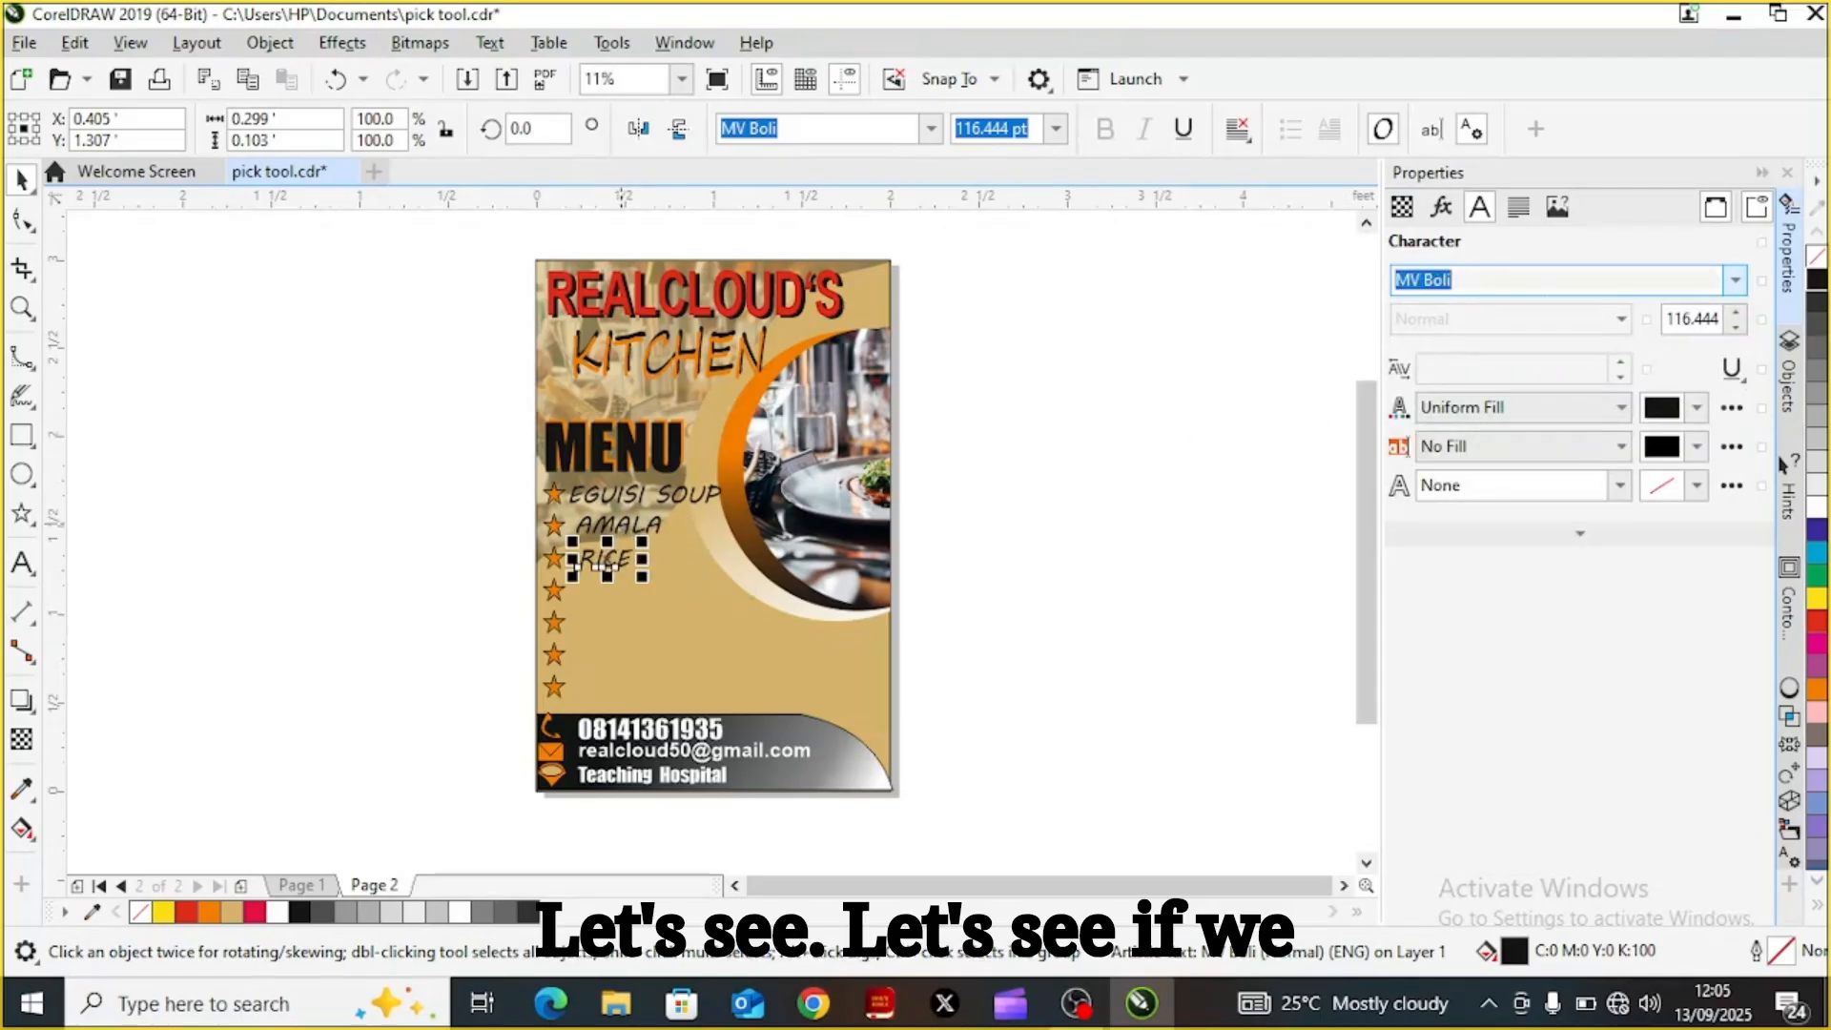
left_click(1738, 282)
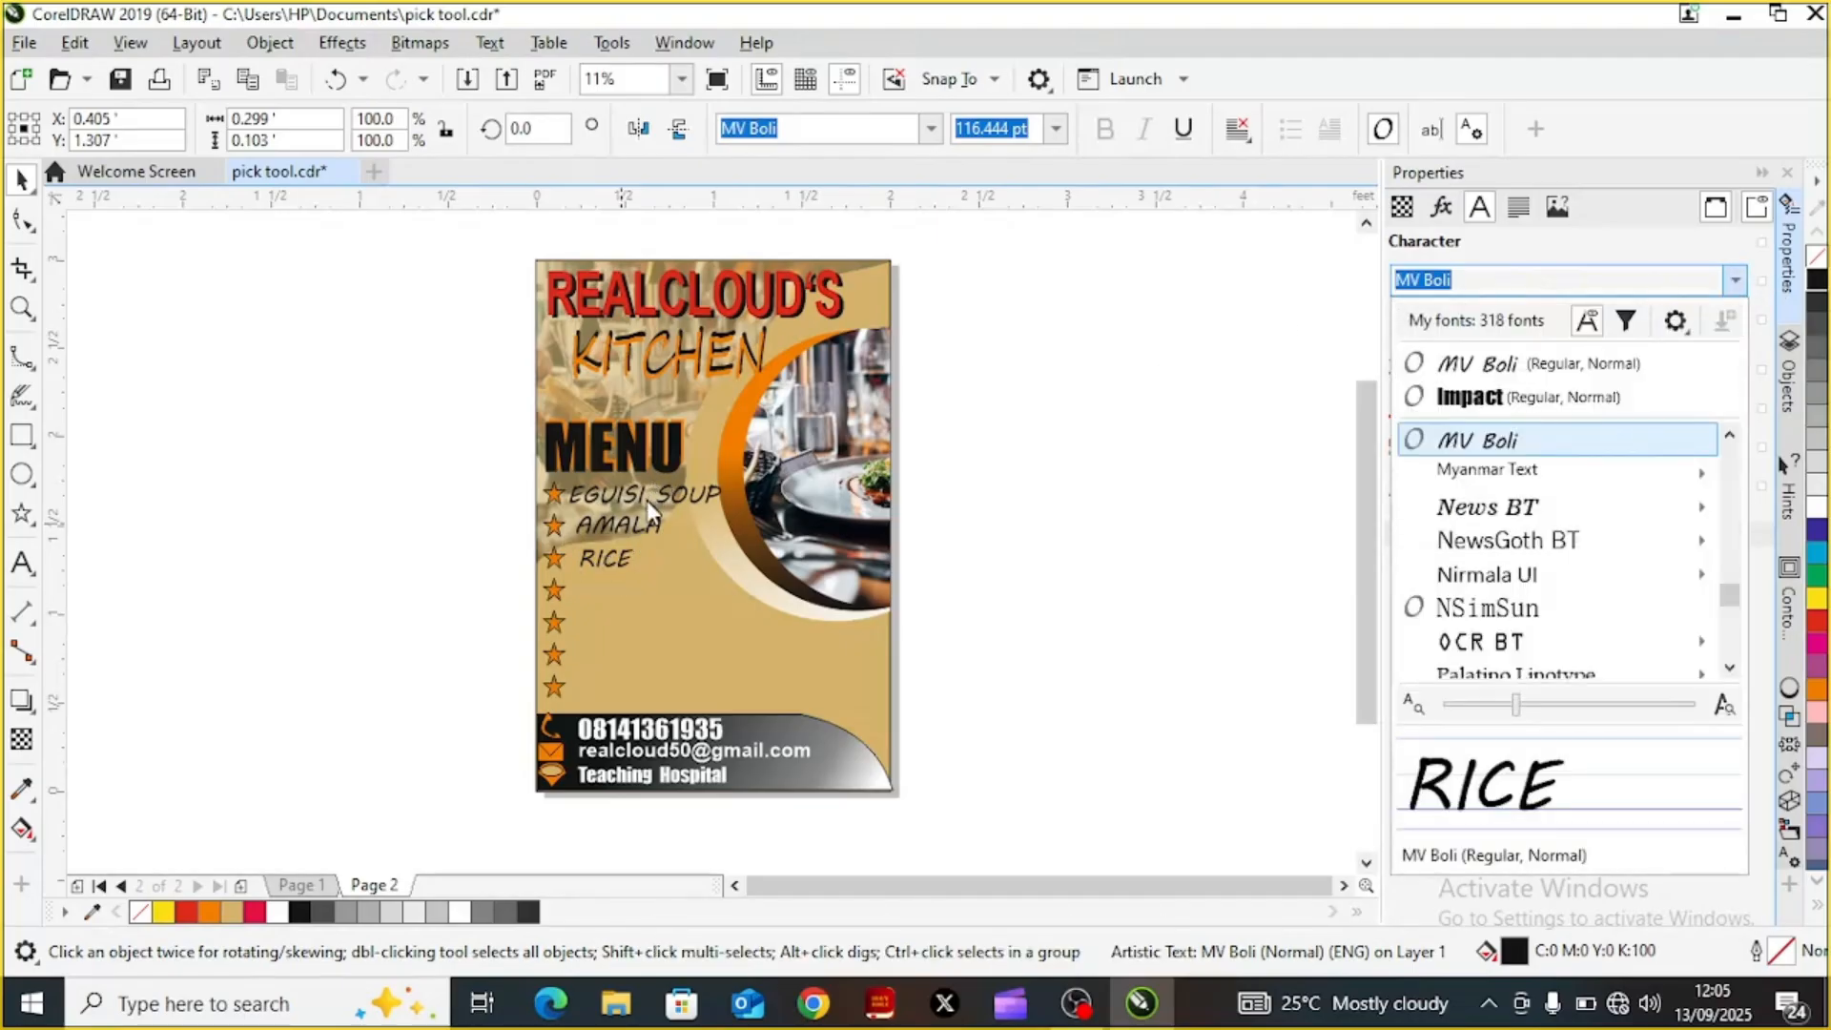
left_click(600, 561)
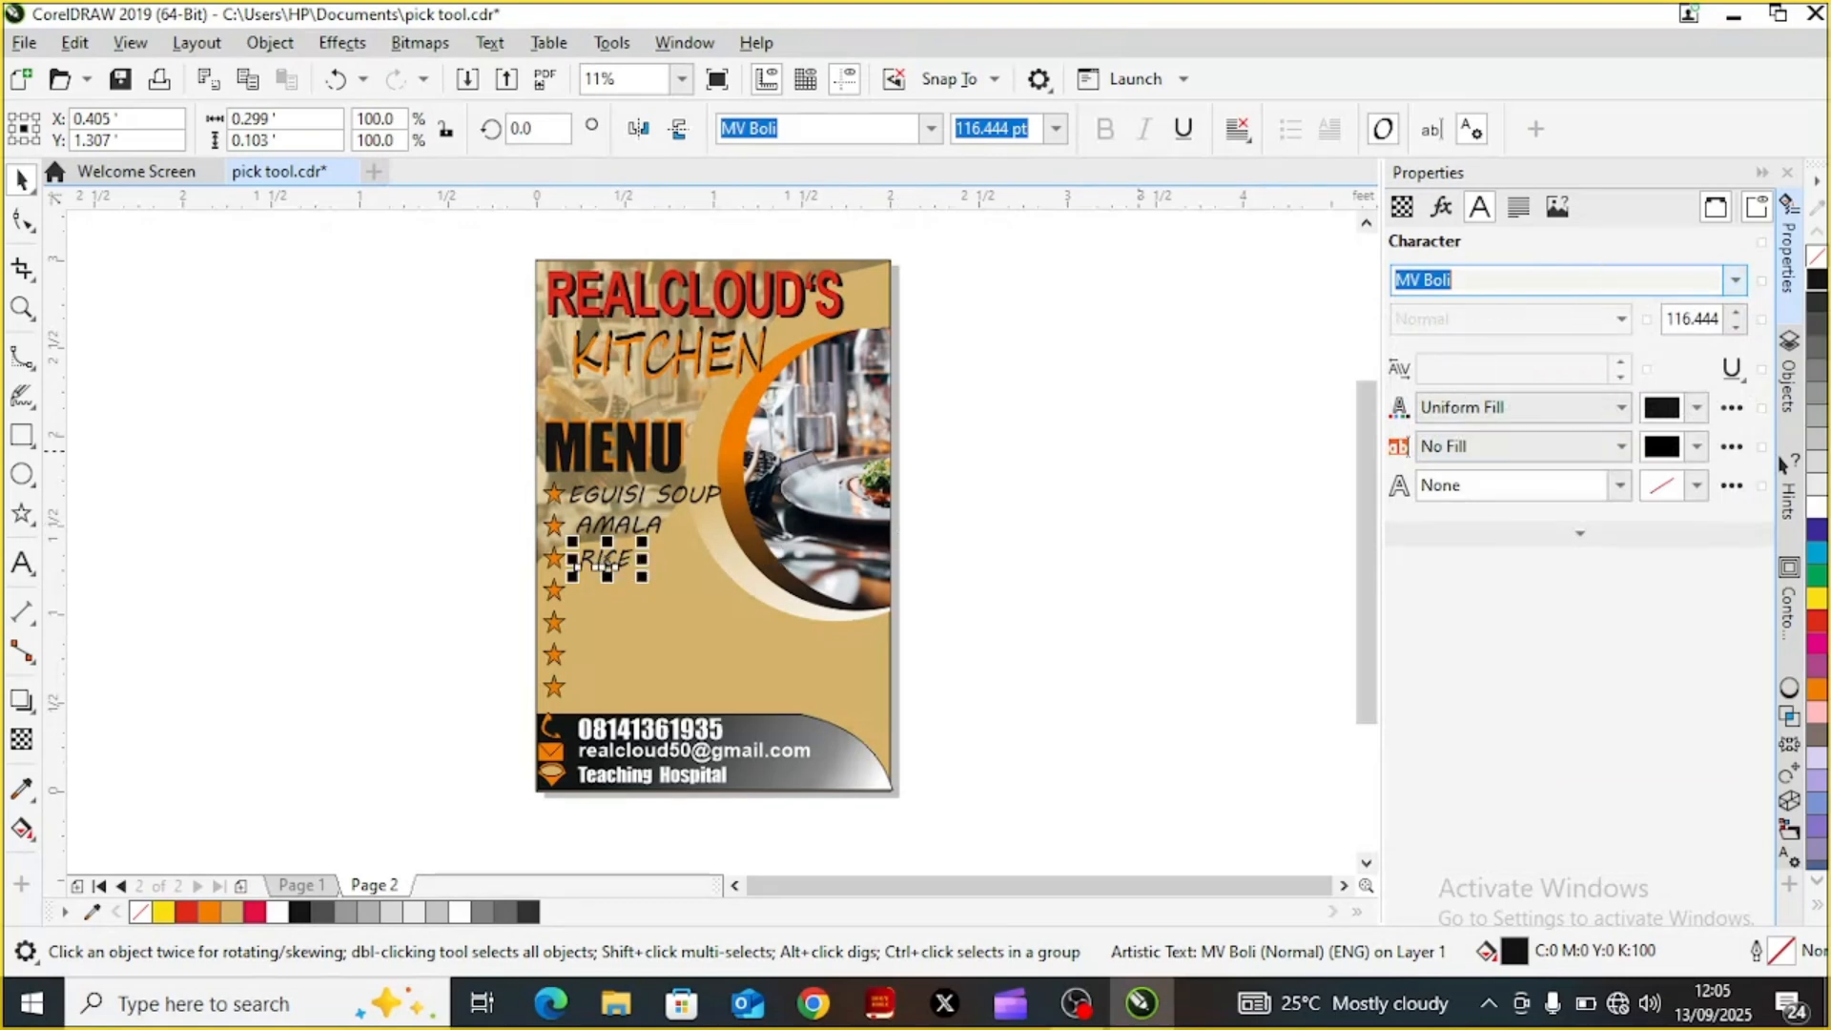
left_click(1738, 281)
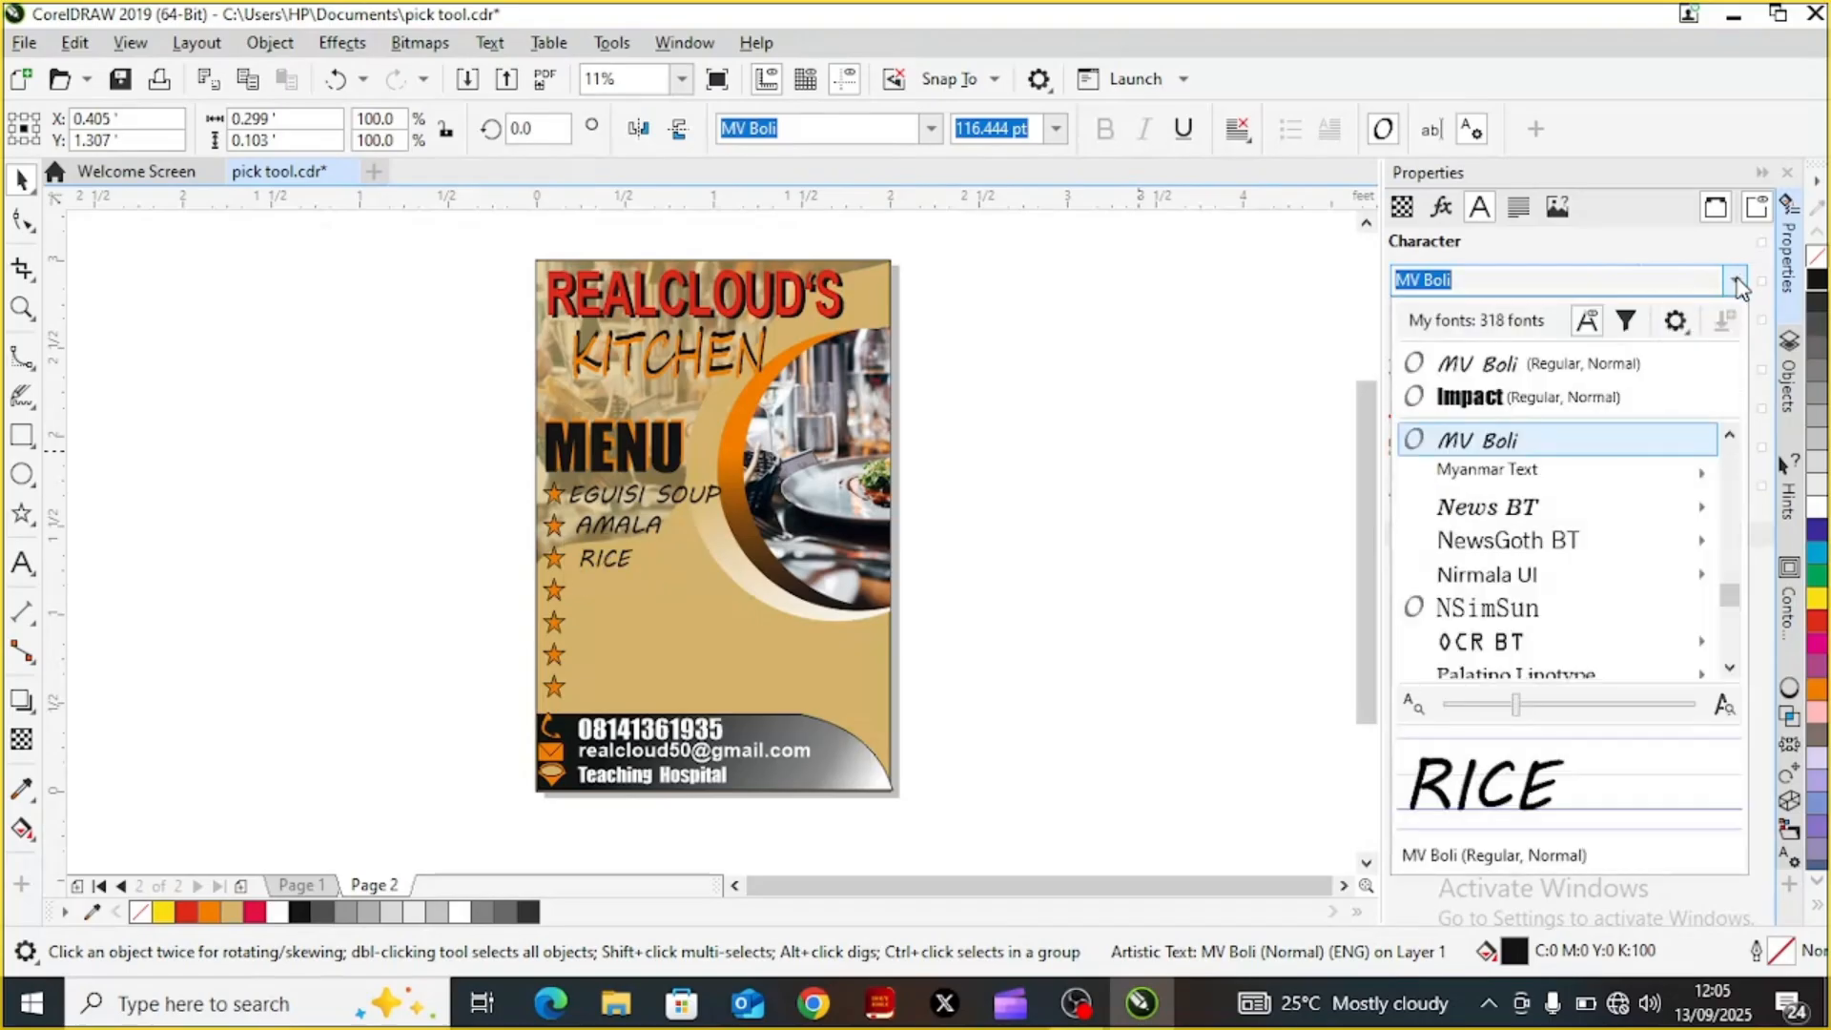
left_click(1488, 397)
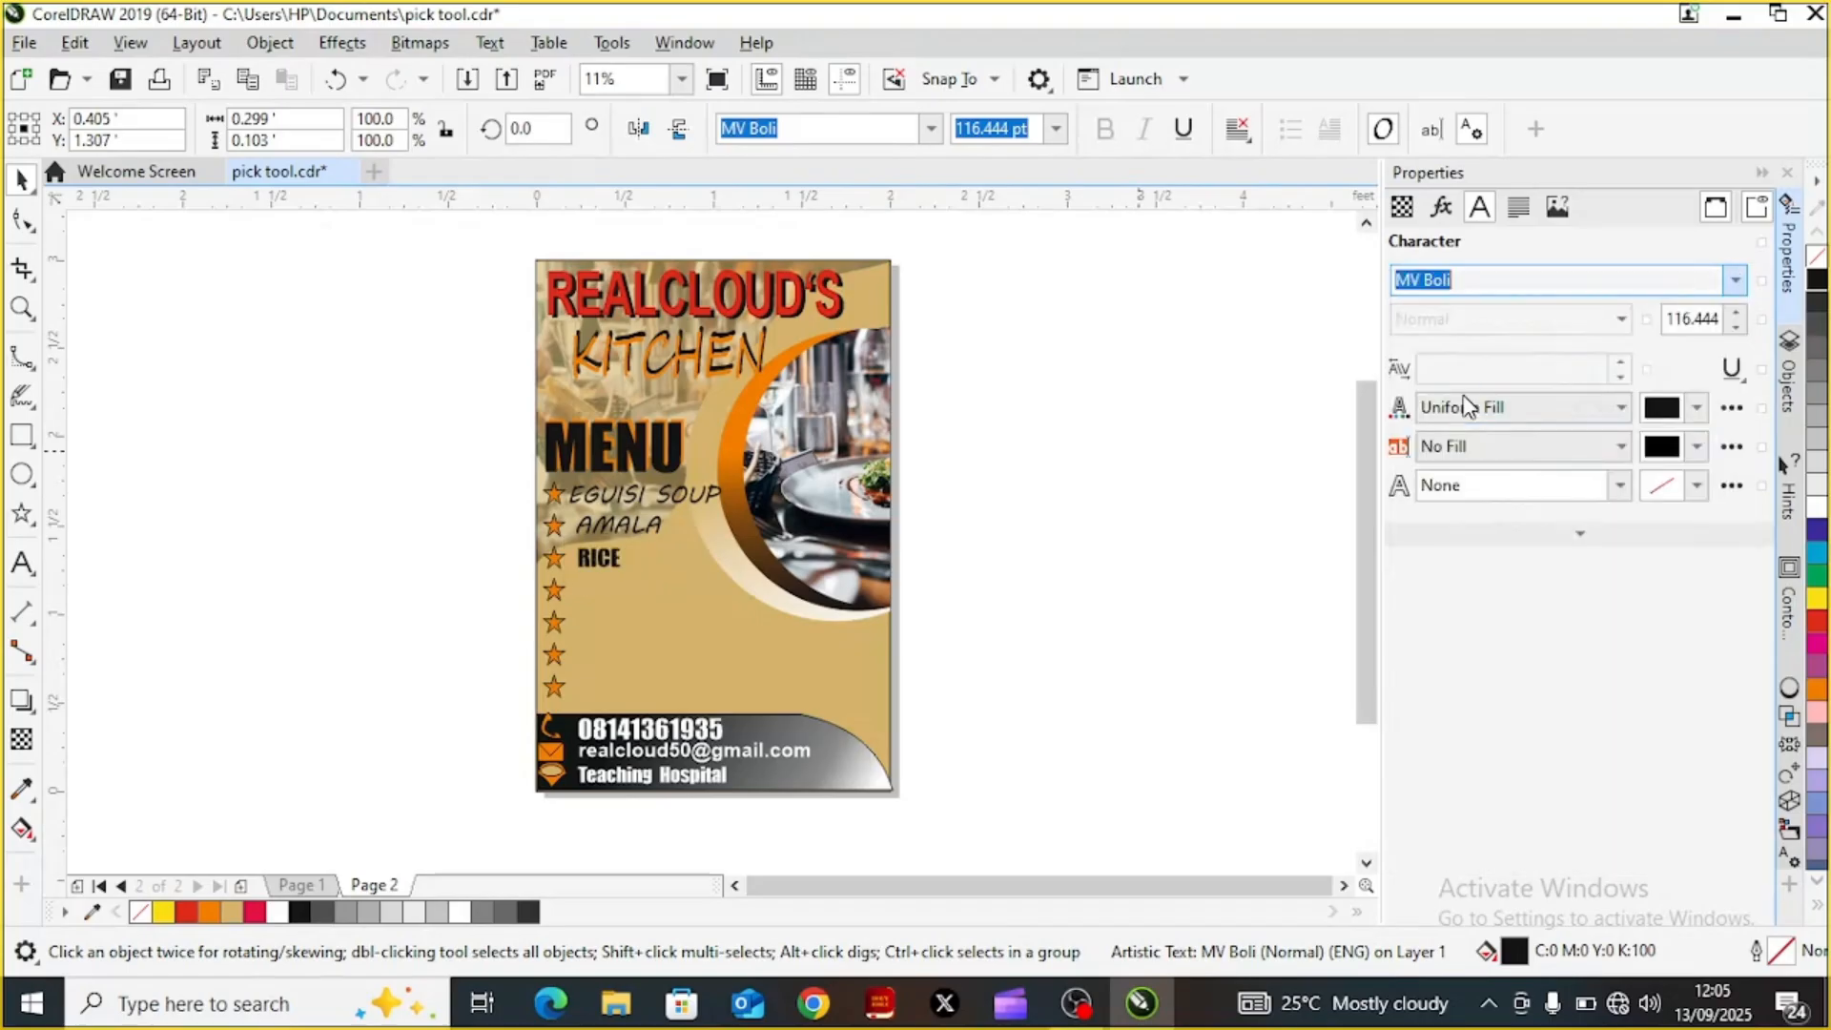
Change the font of the AMALA text beside the second star from MV Boli to Impact
left_click(610, 526)
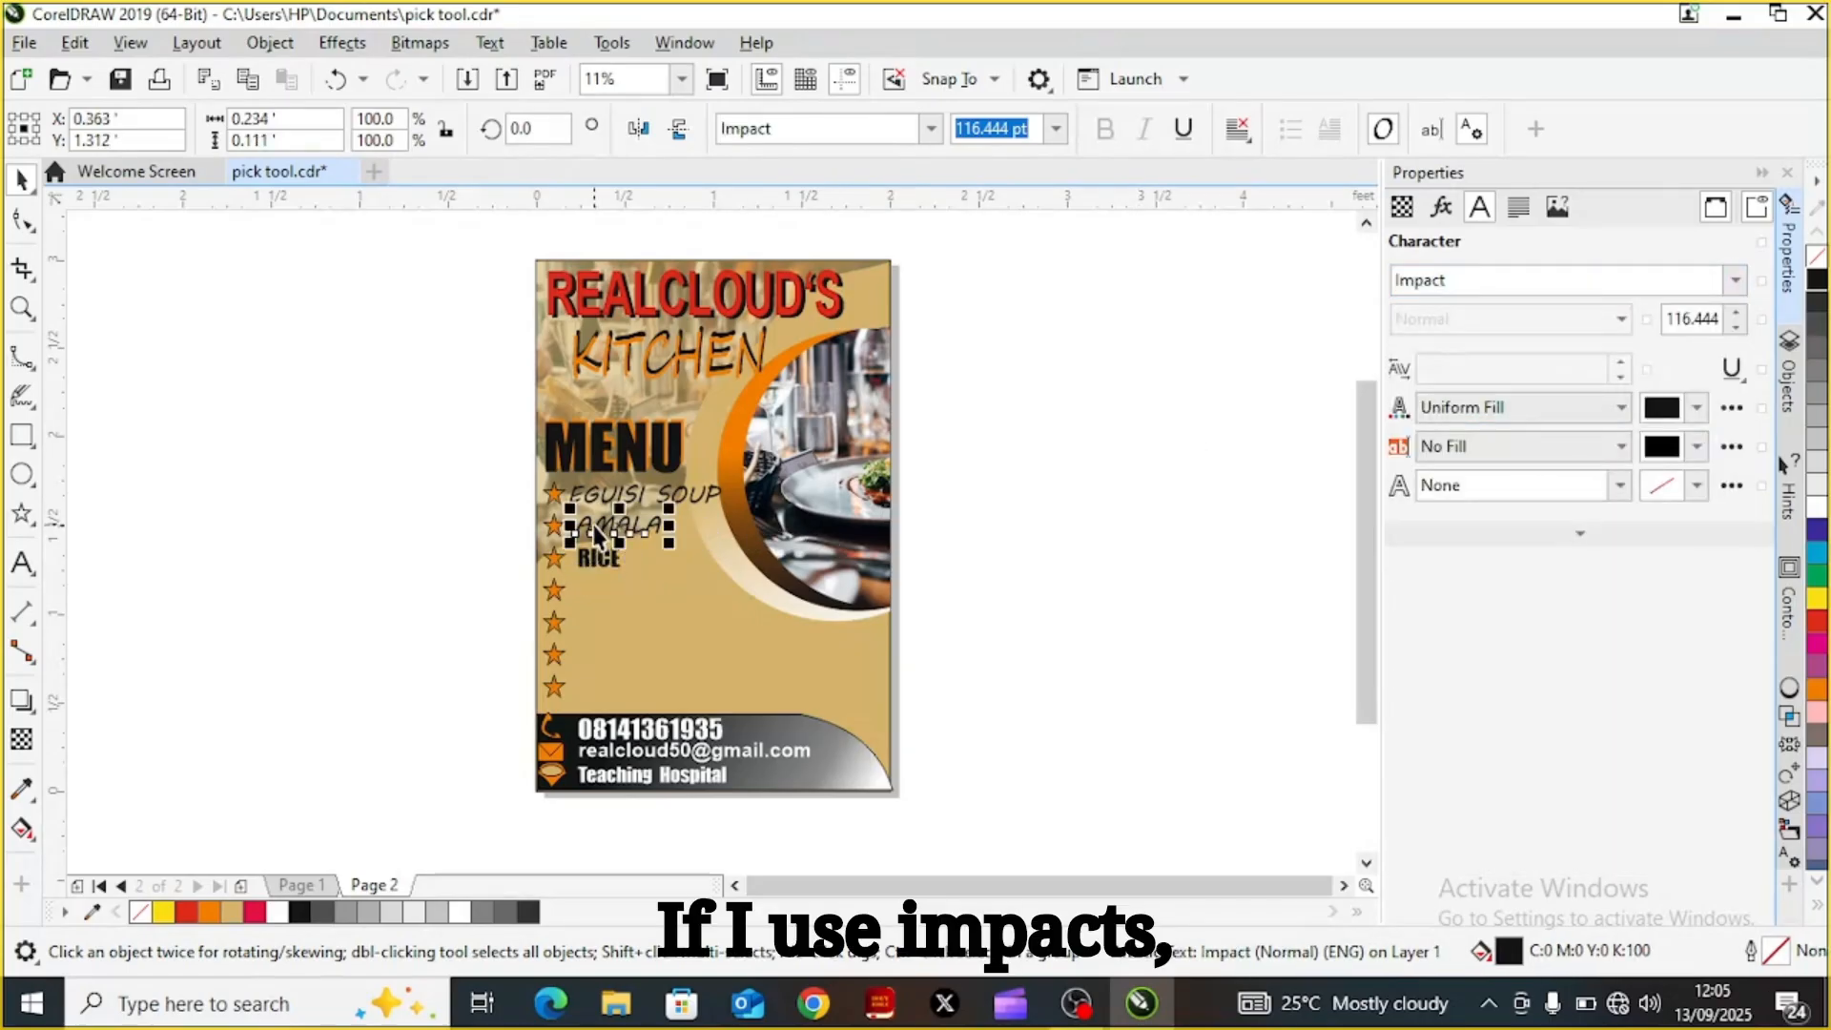
left_click(647, 526)
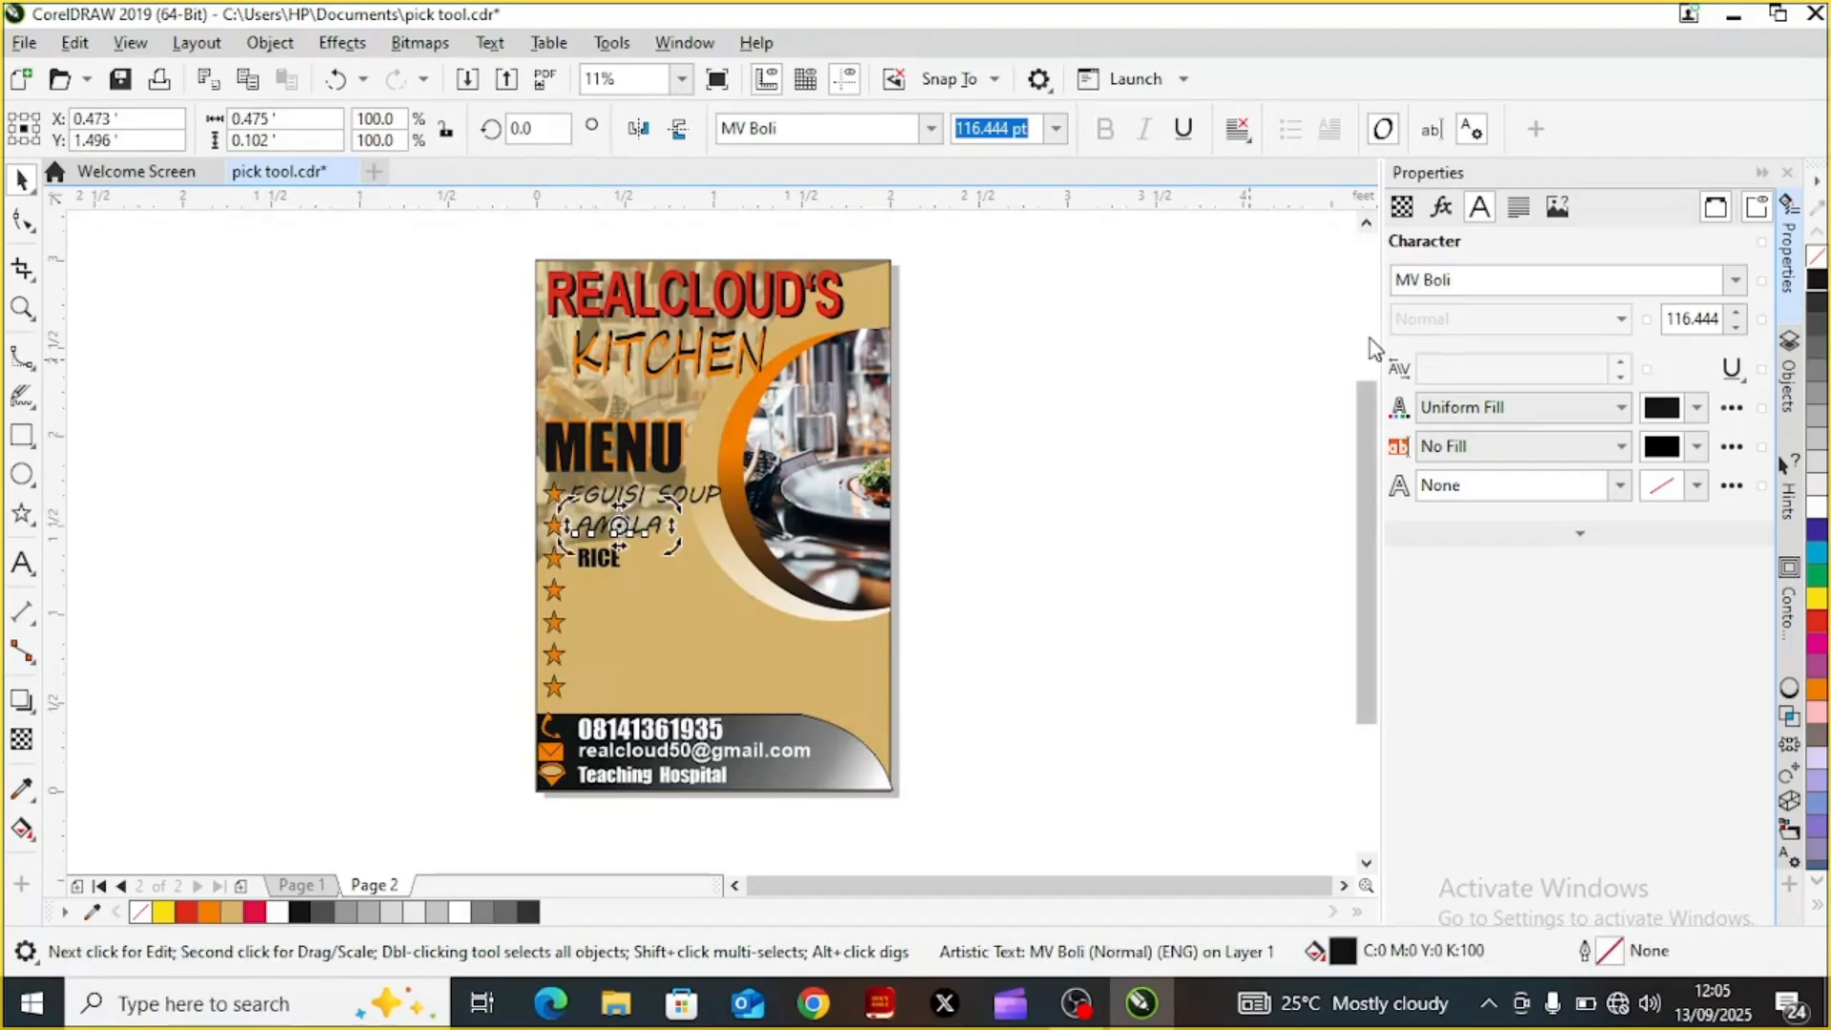
left_click(1735, 280)
left_click(1470, 363)
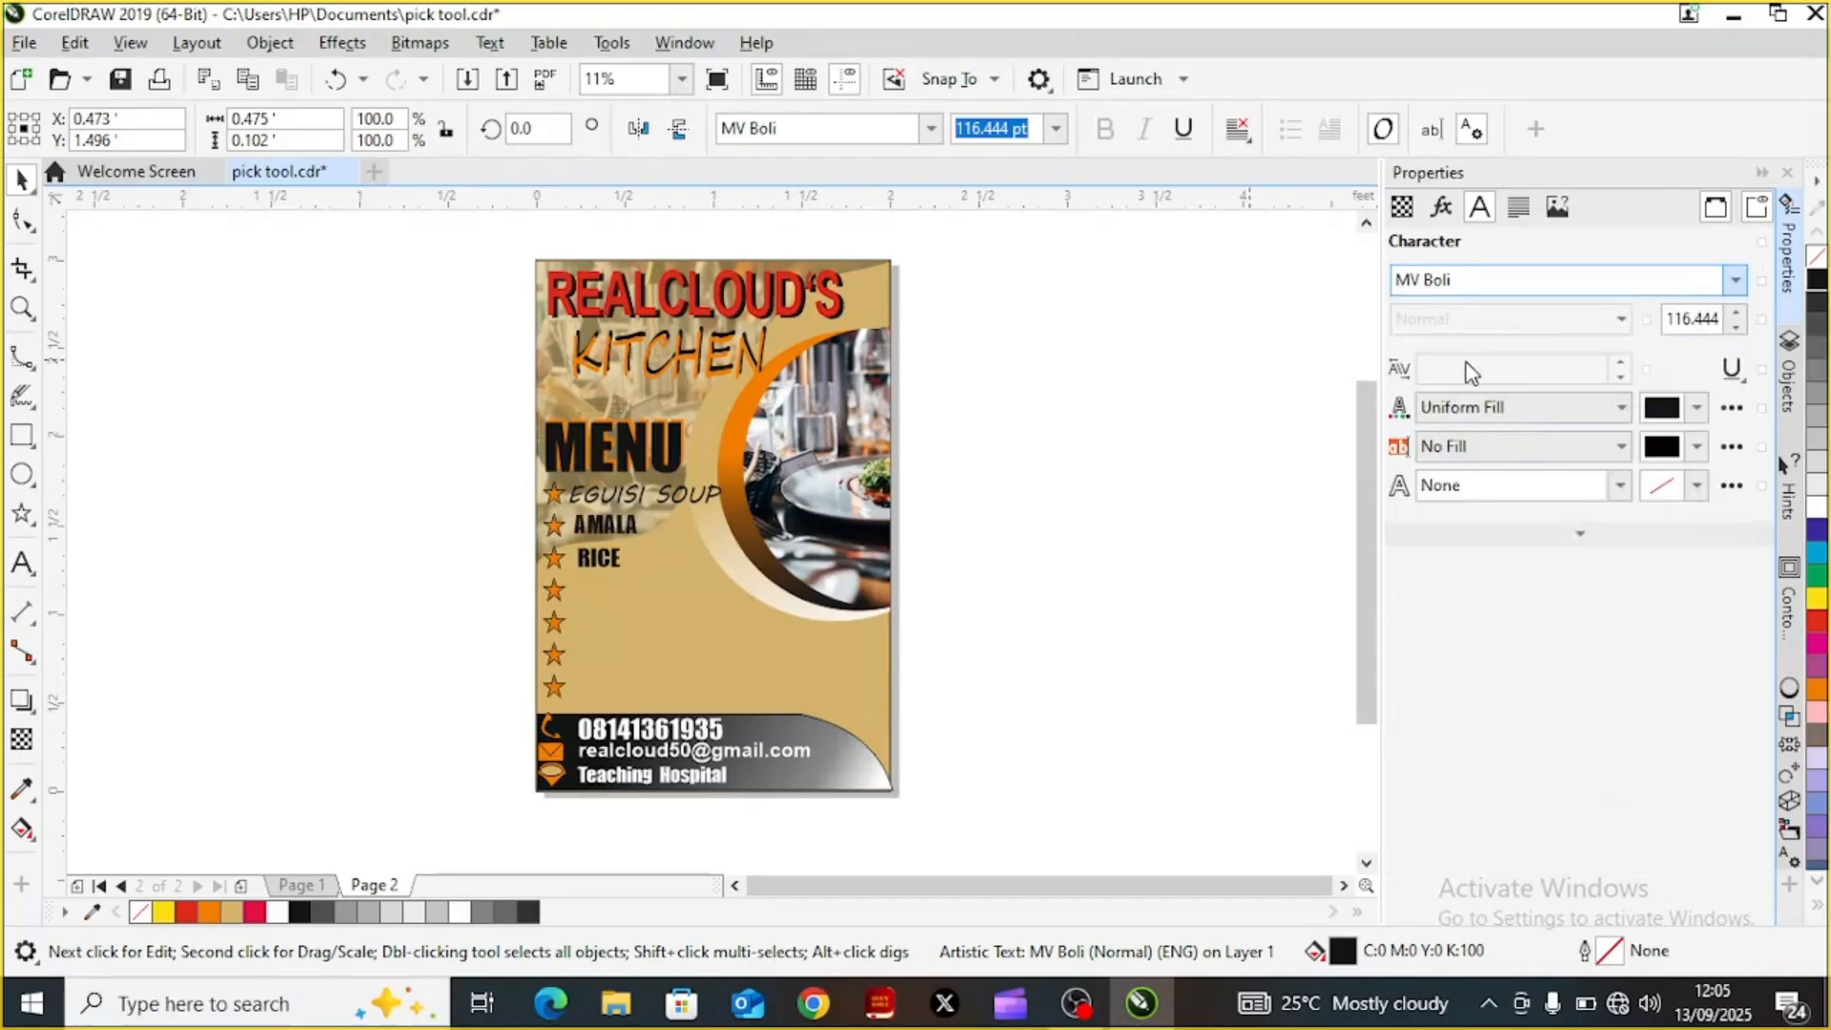
Change the font of the EGUISI SOUP text beside the first star to Impact and deselect it
left_click(639, 494)
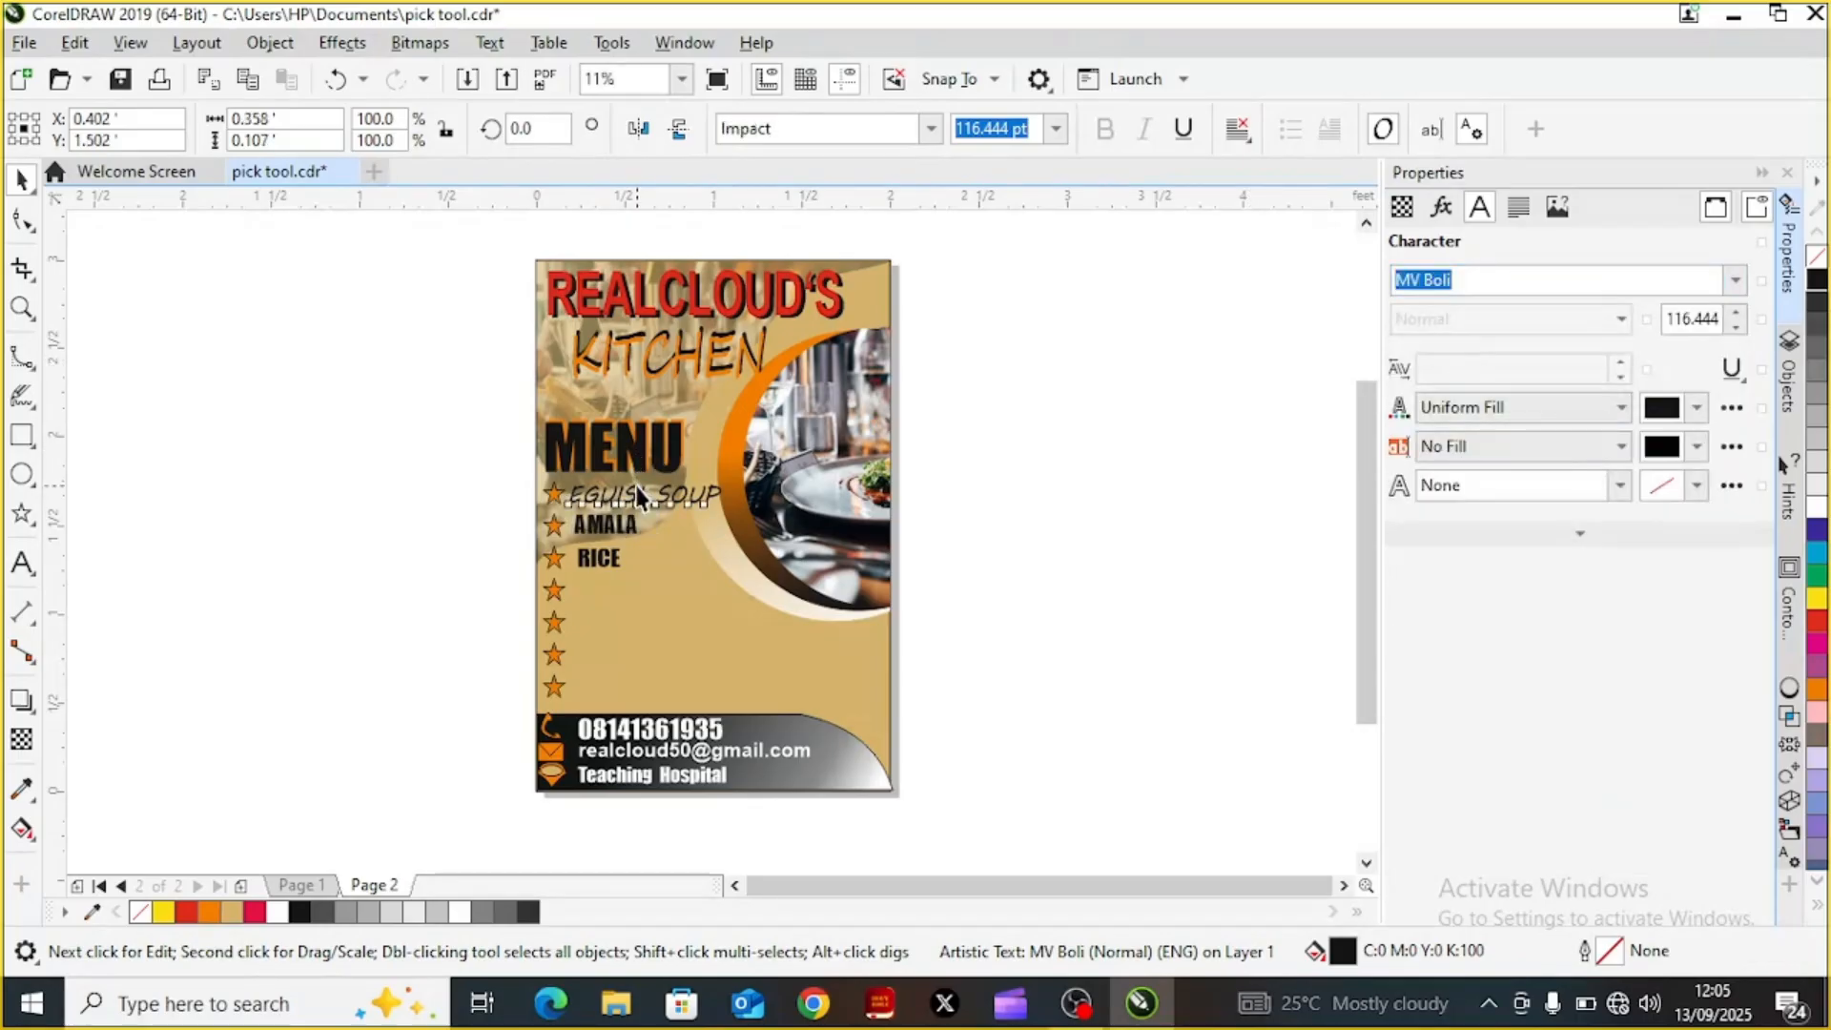
left_click(639, 494)
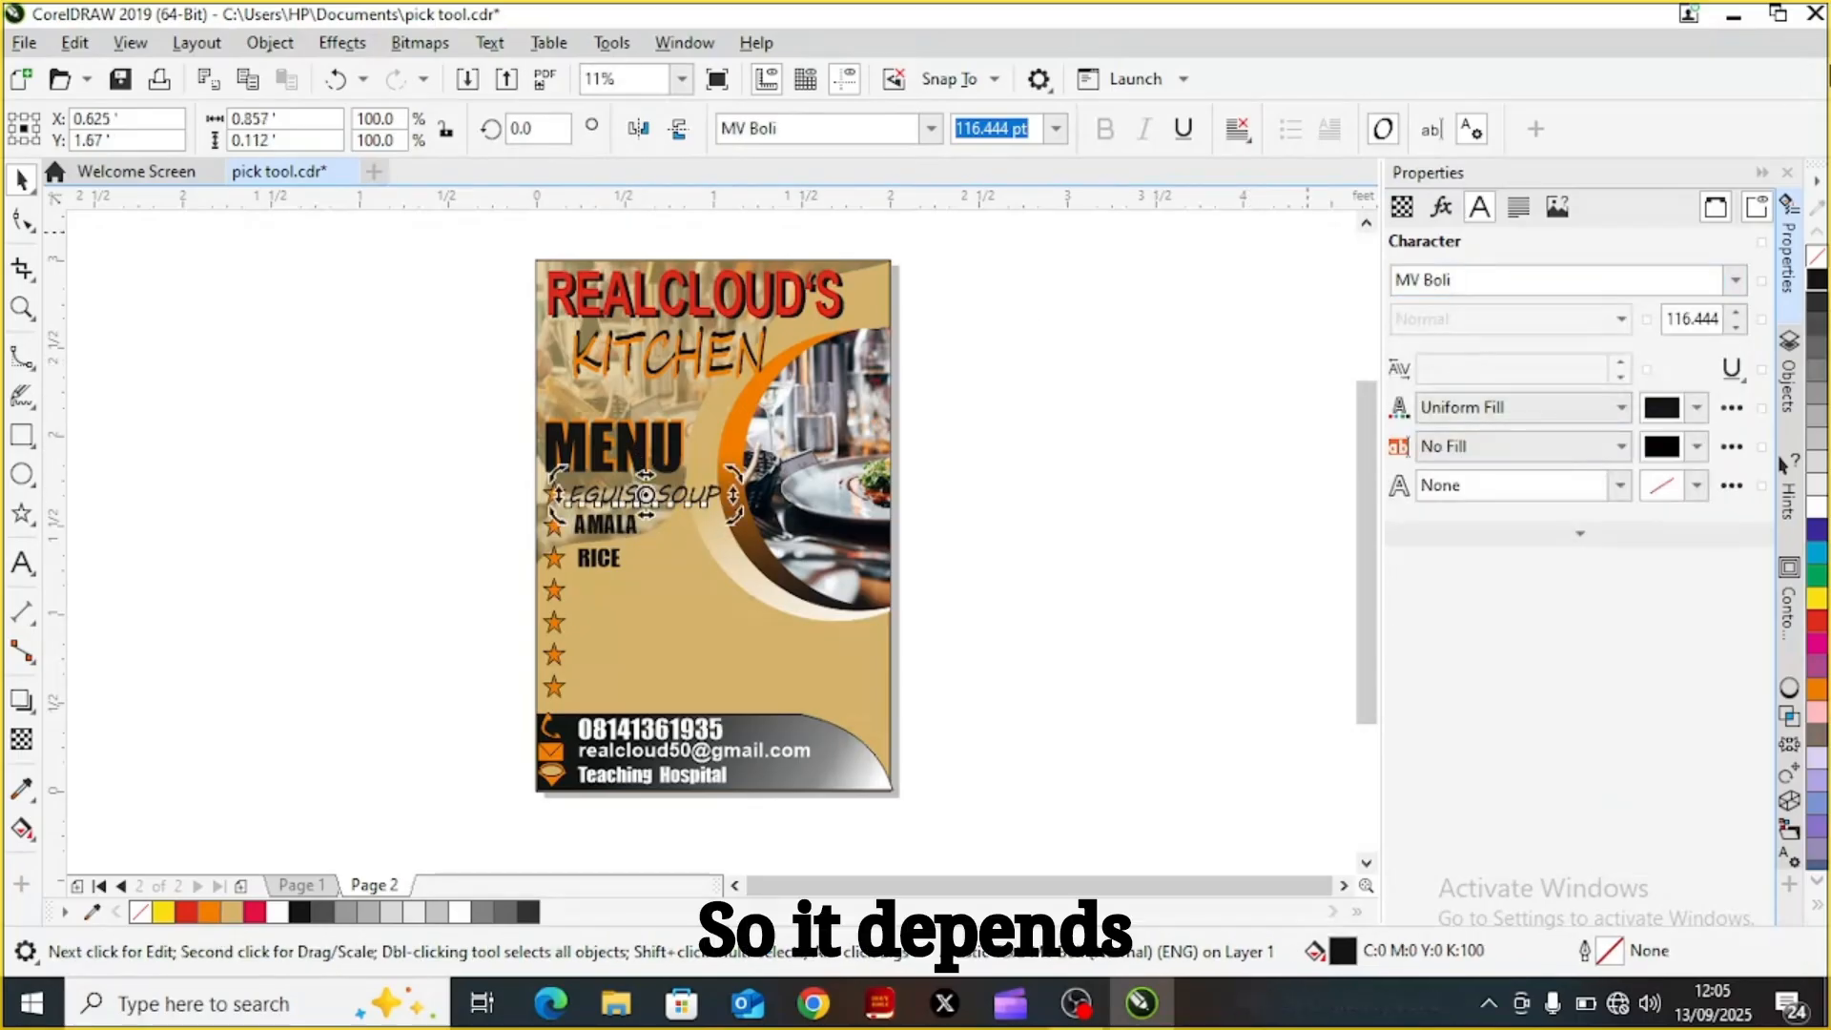
left_click(1736, 280)
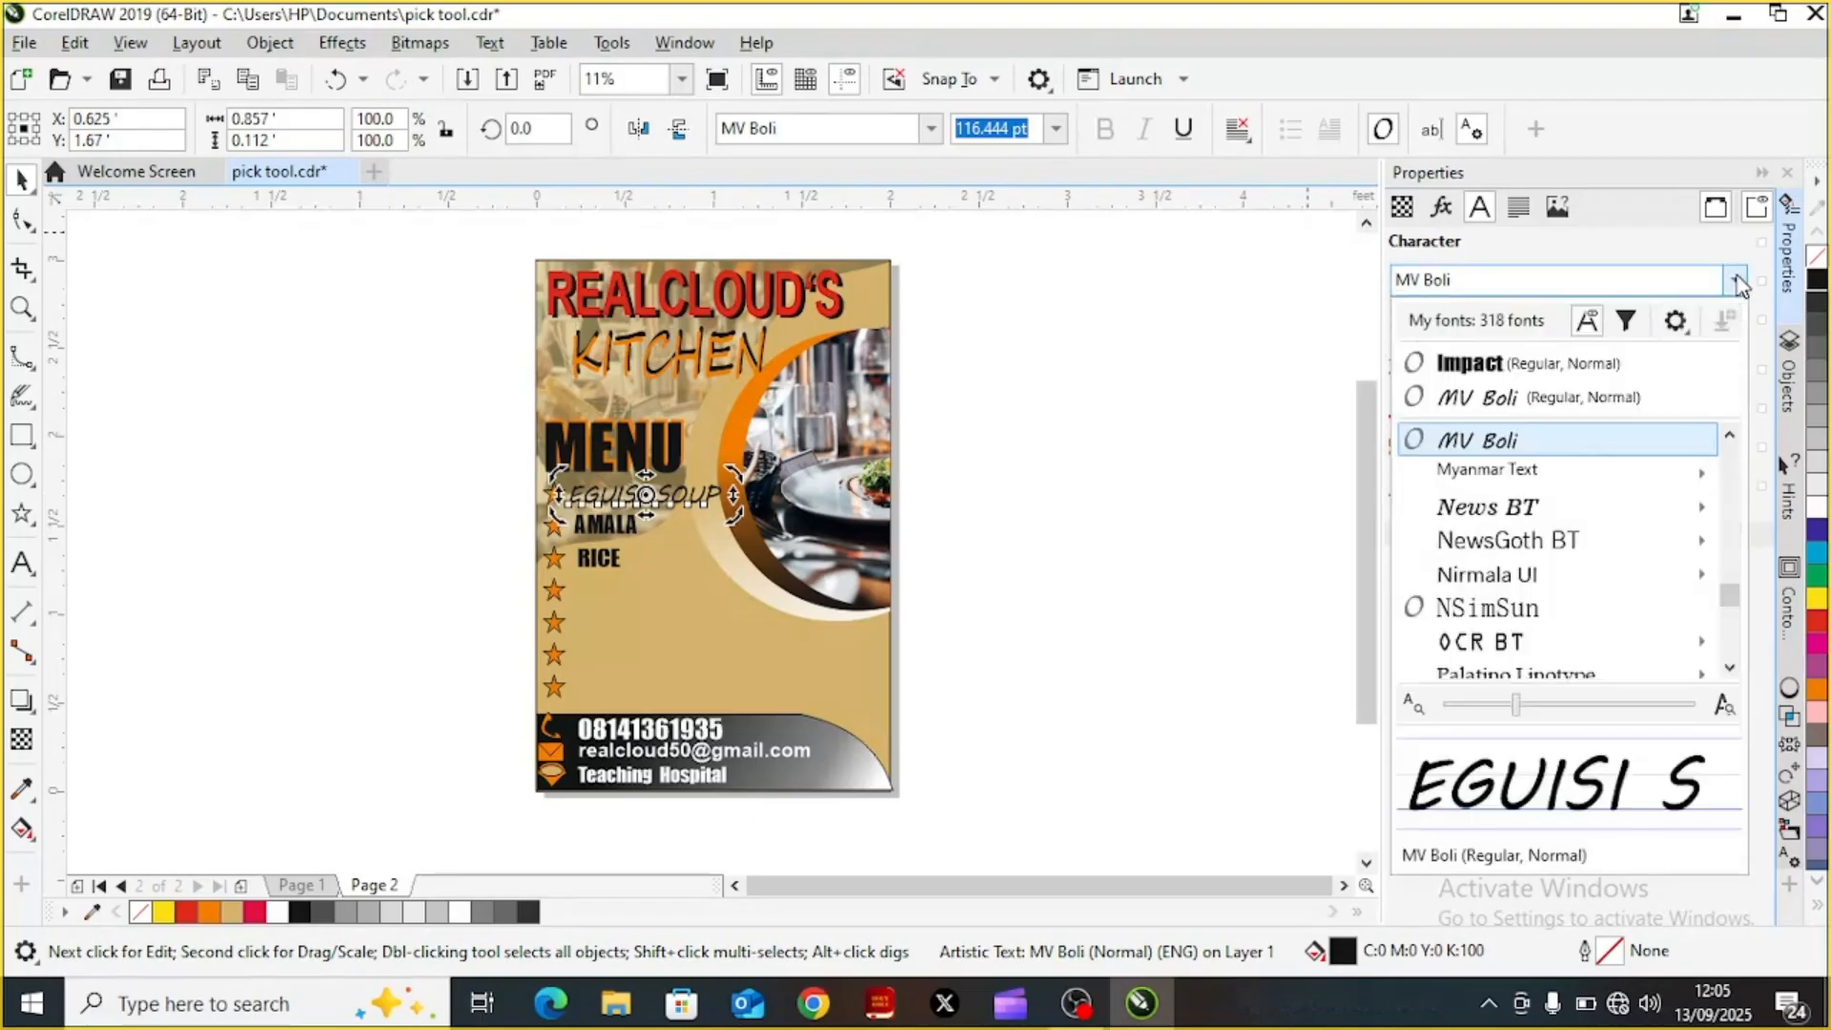
left_click(1492, 366)
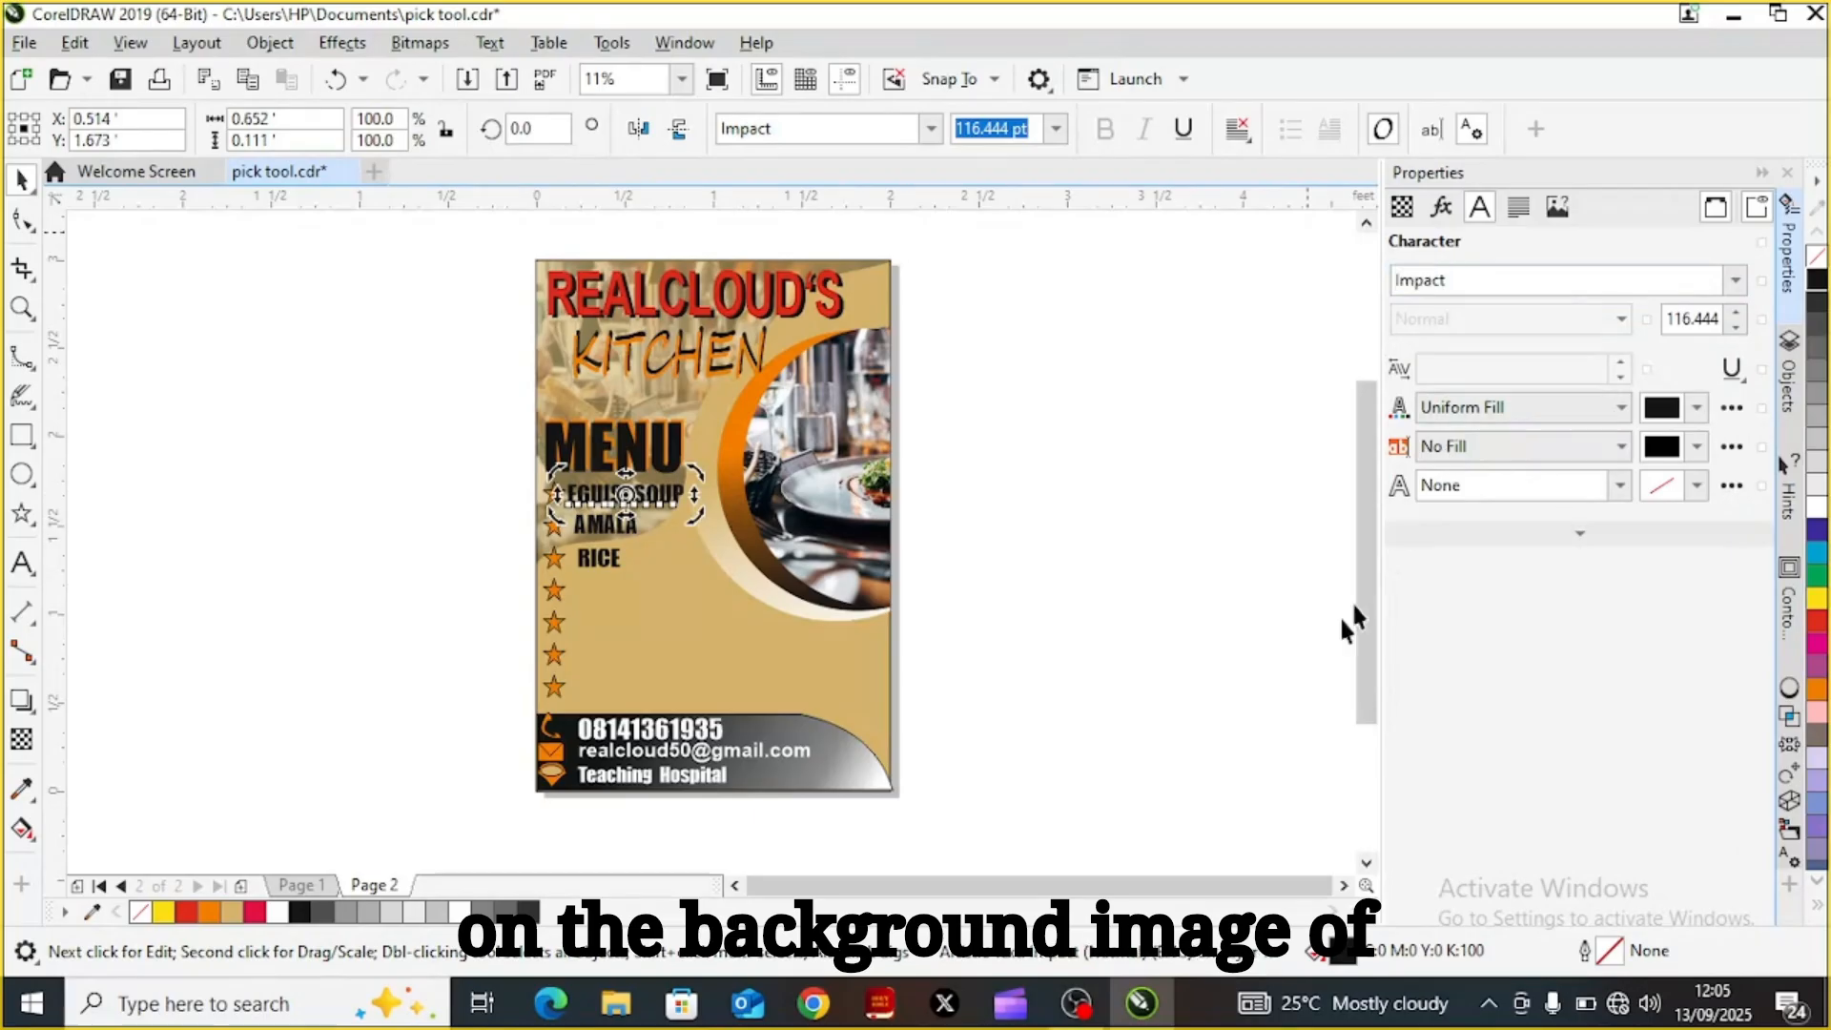
left_click(1150, 677)
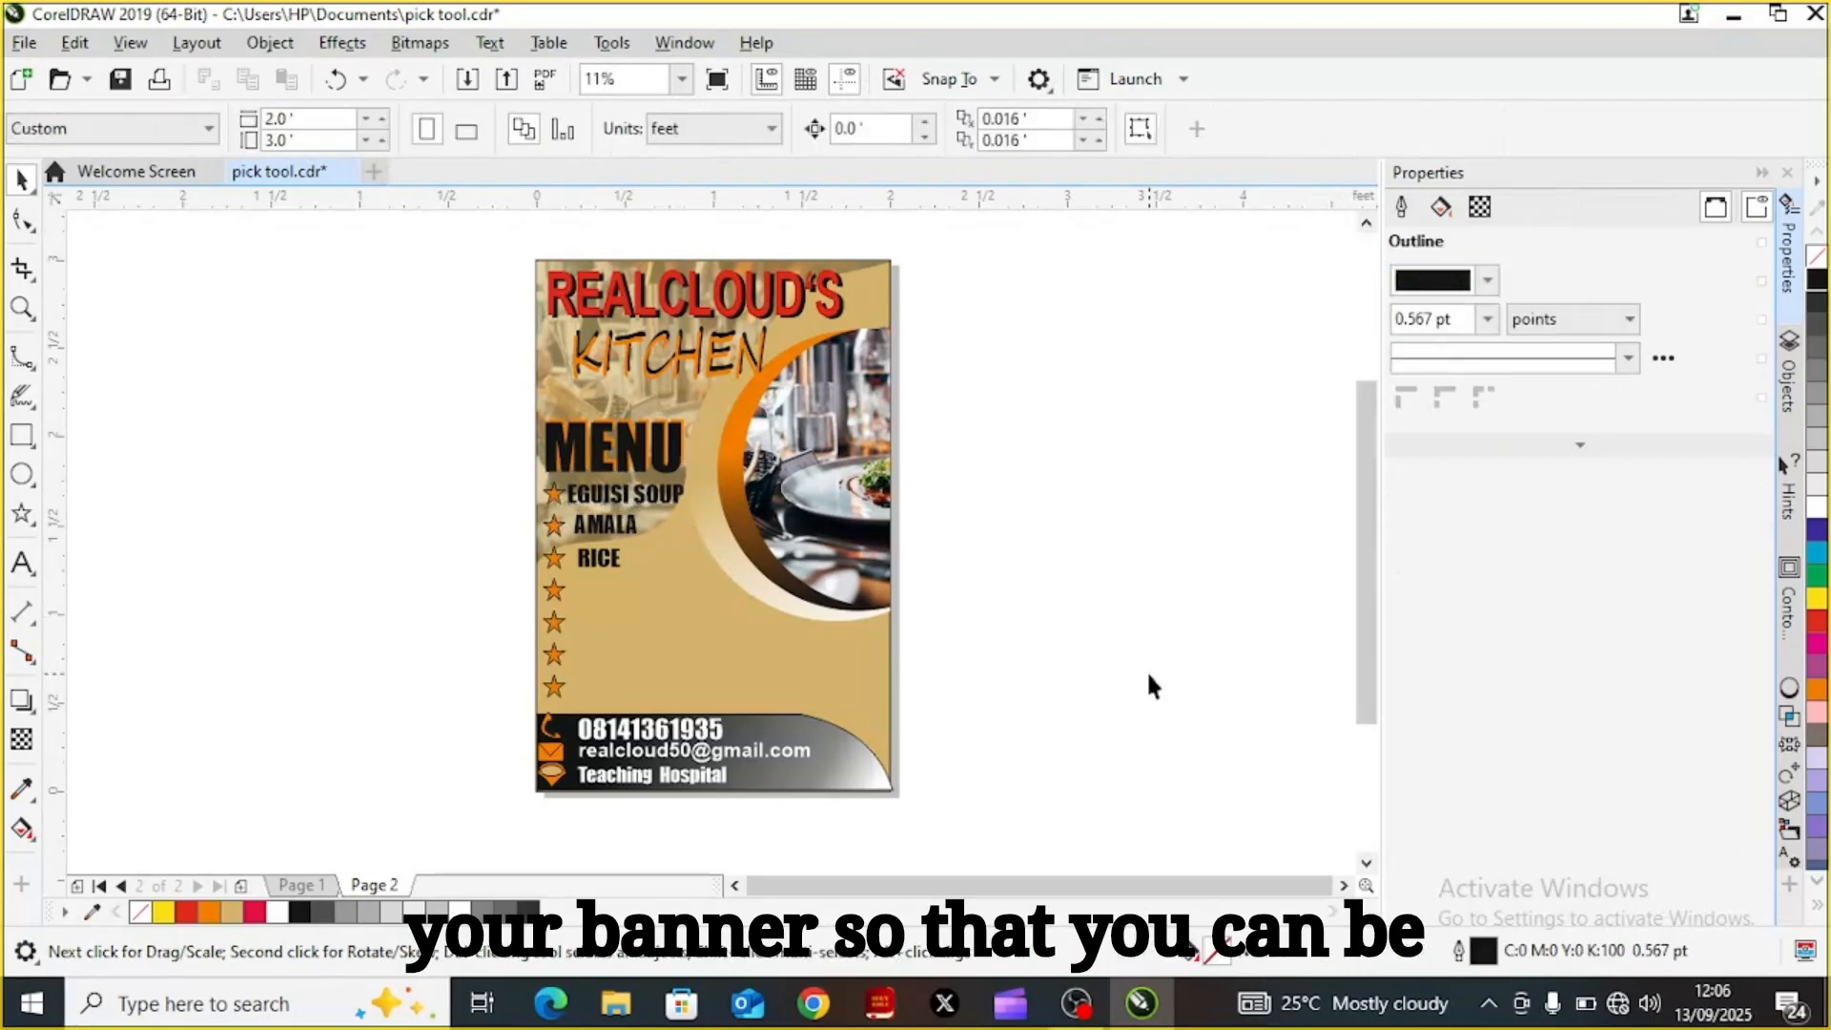
Nudge the EGUISI SOUP, AMALA and RICE texts so their starting edges line up evenly beside the first three stars
left_click(608, 530)
left_click_drag(609, 529, 604, 529)
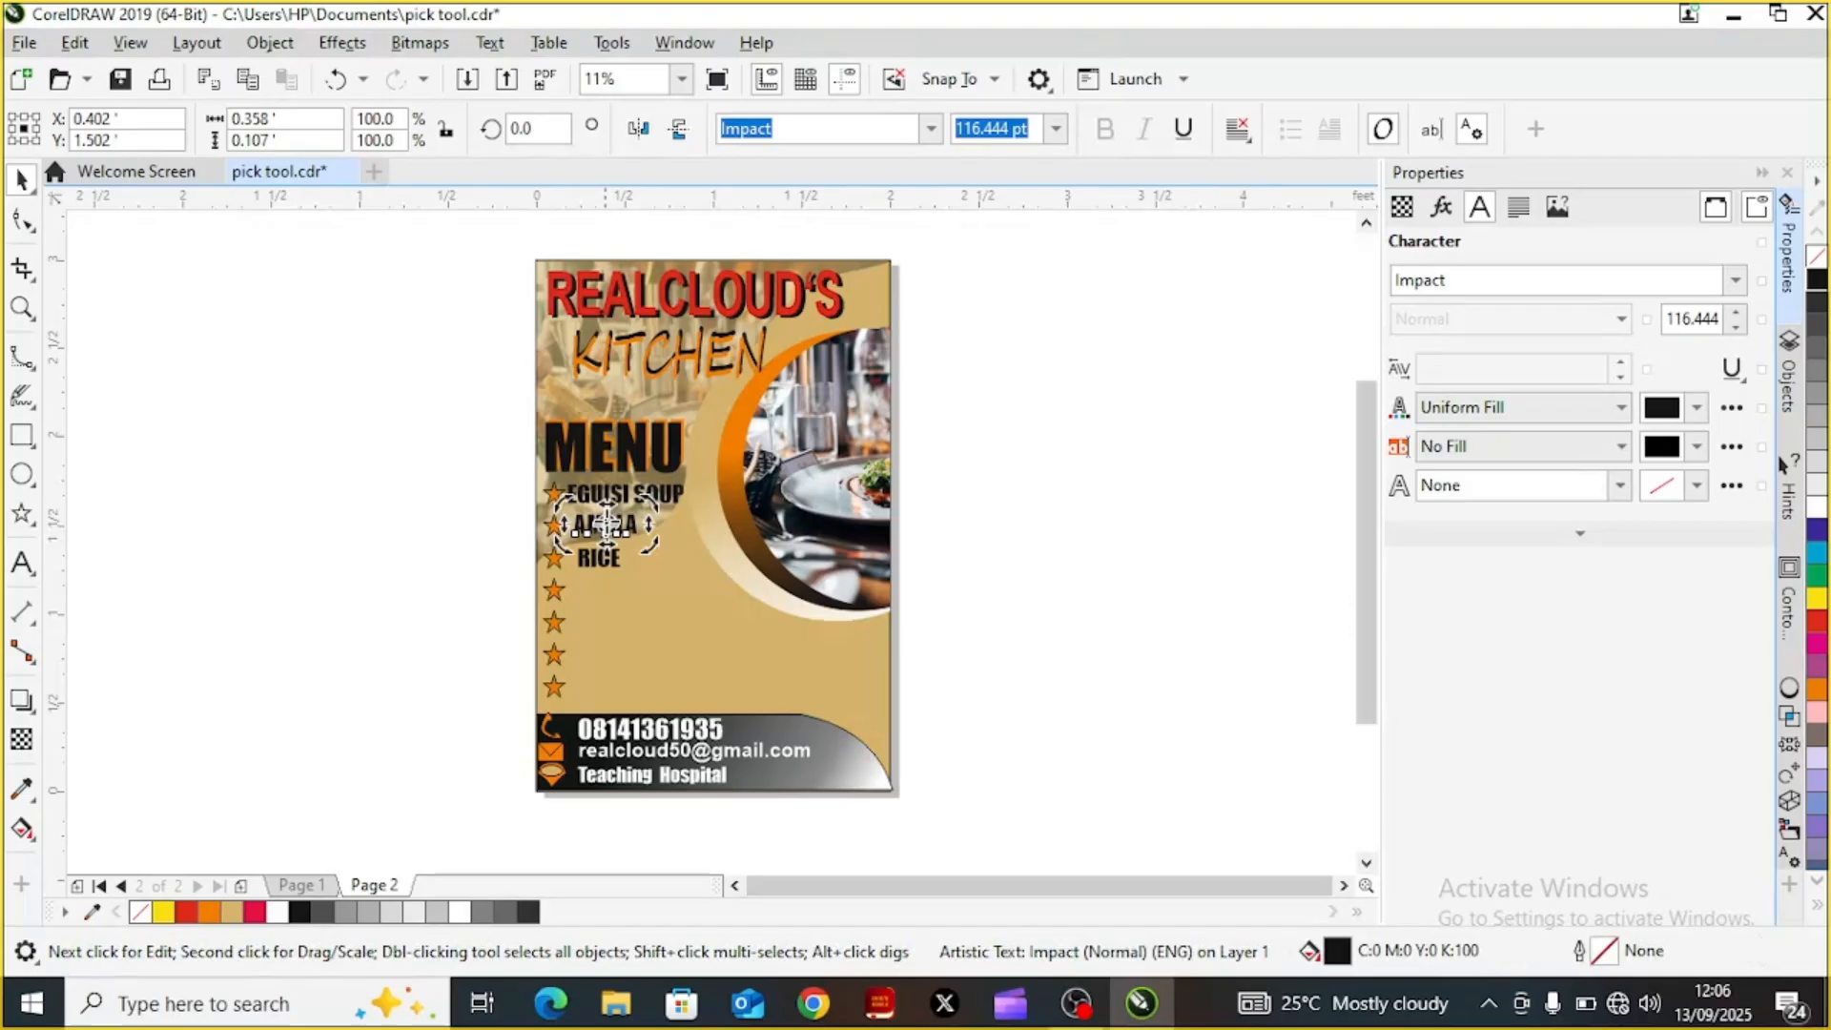
left_click(669, 490)
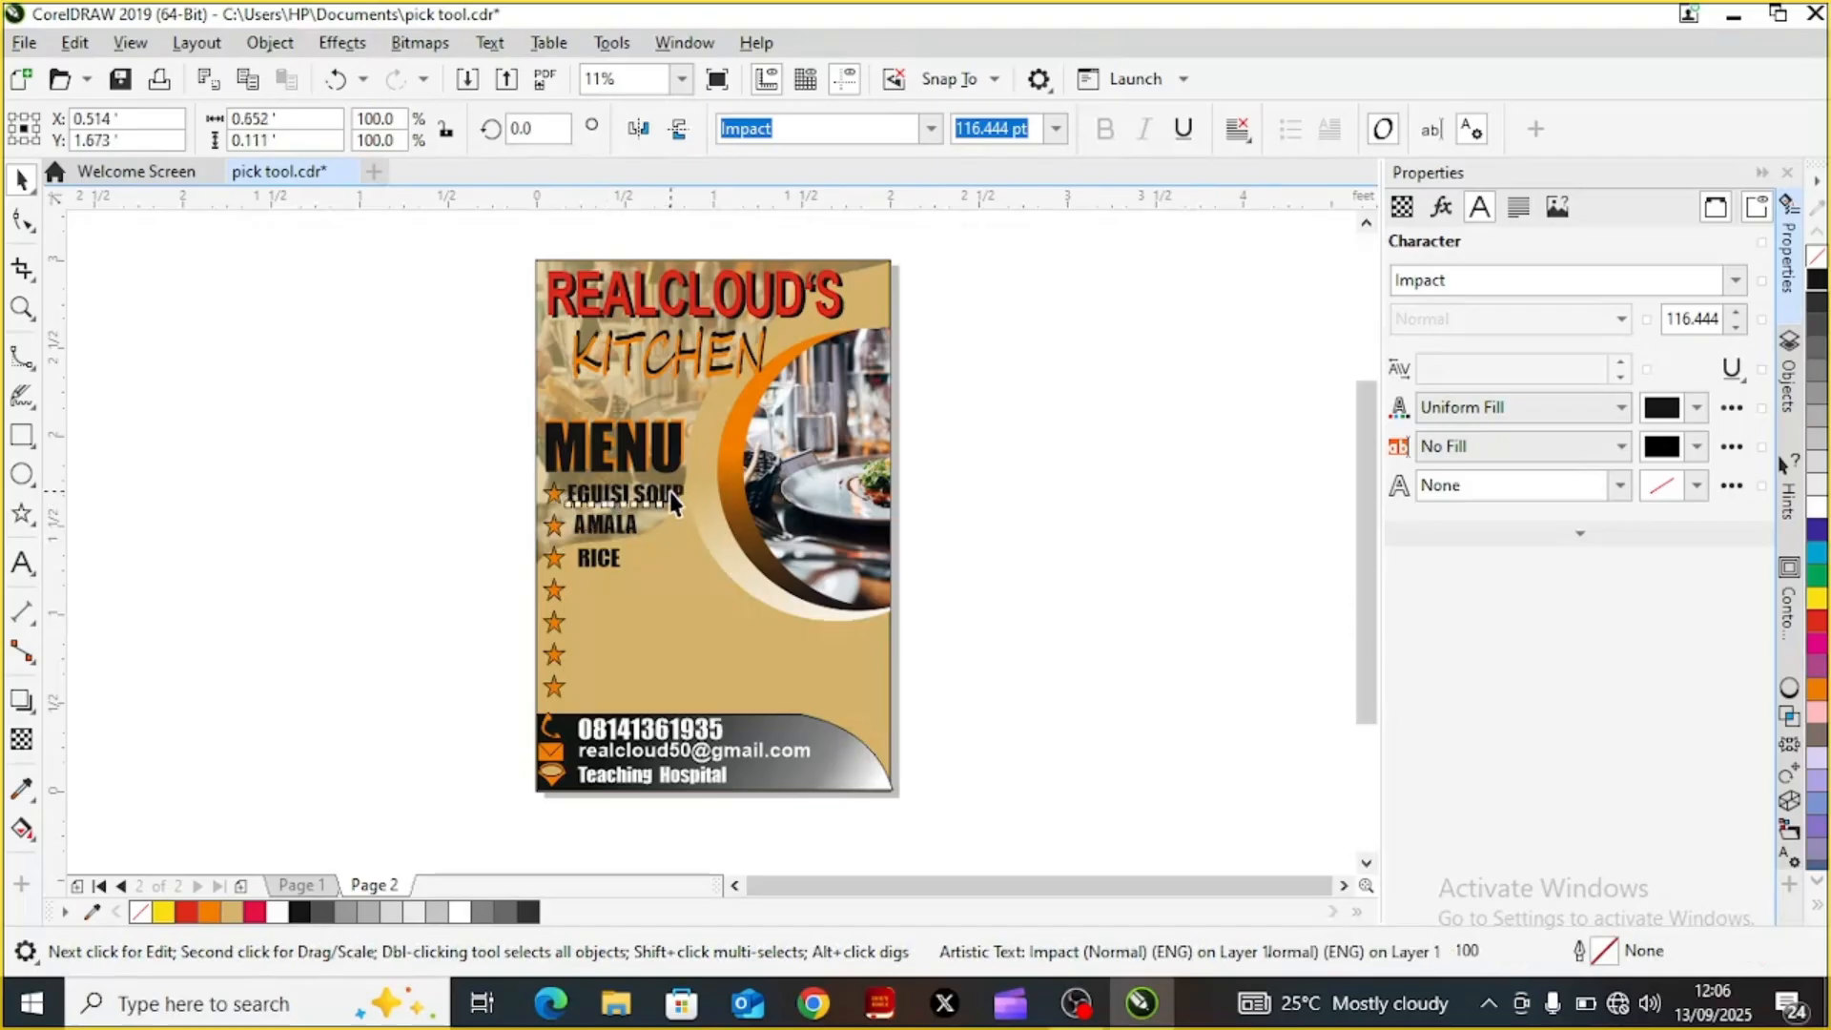
left_click_drag(627, 494, 637, 496)
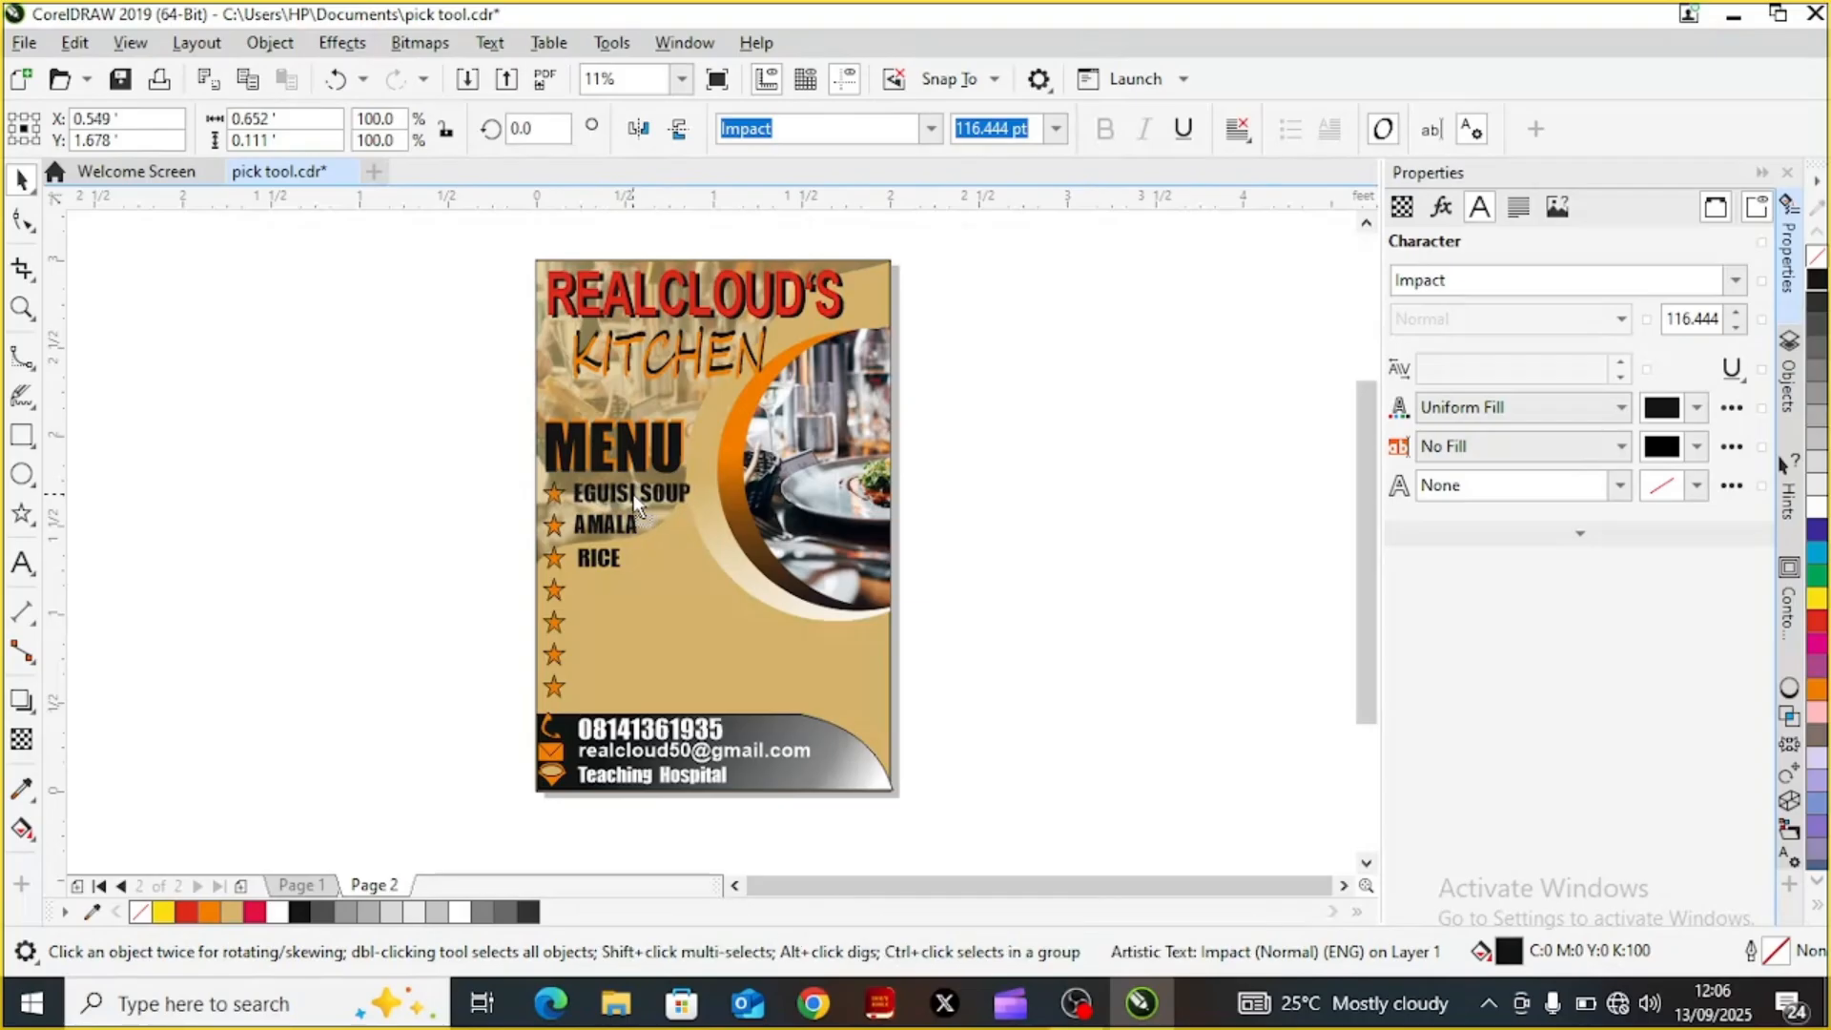
left_click(596, 563)
left_click_drag(601, 558, 600, 564)
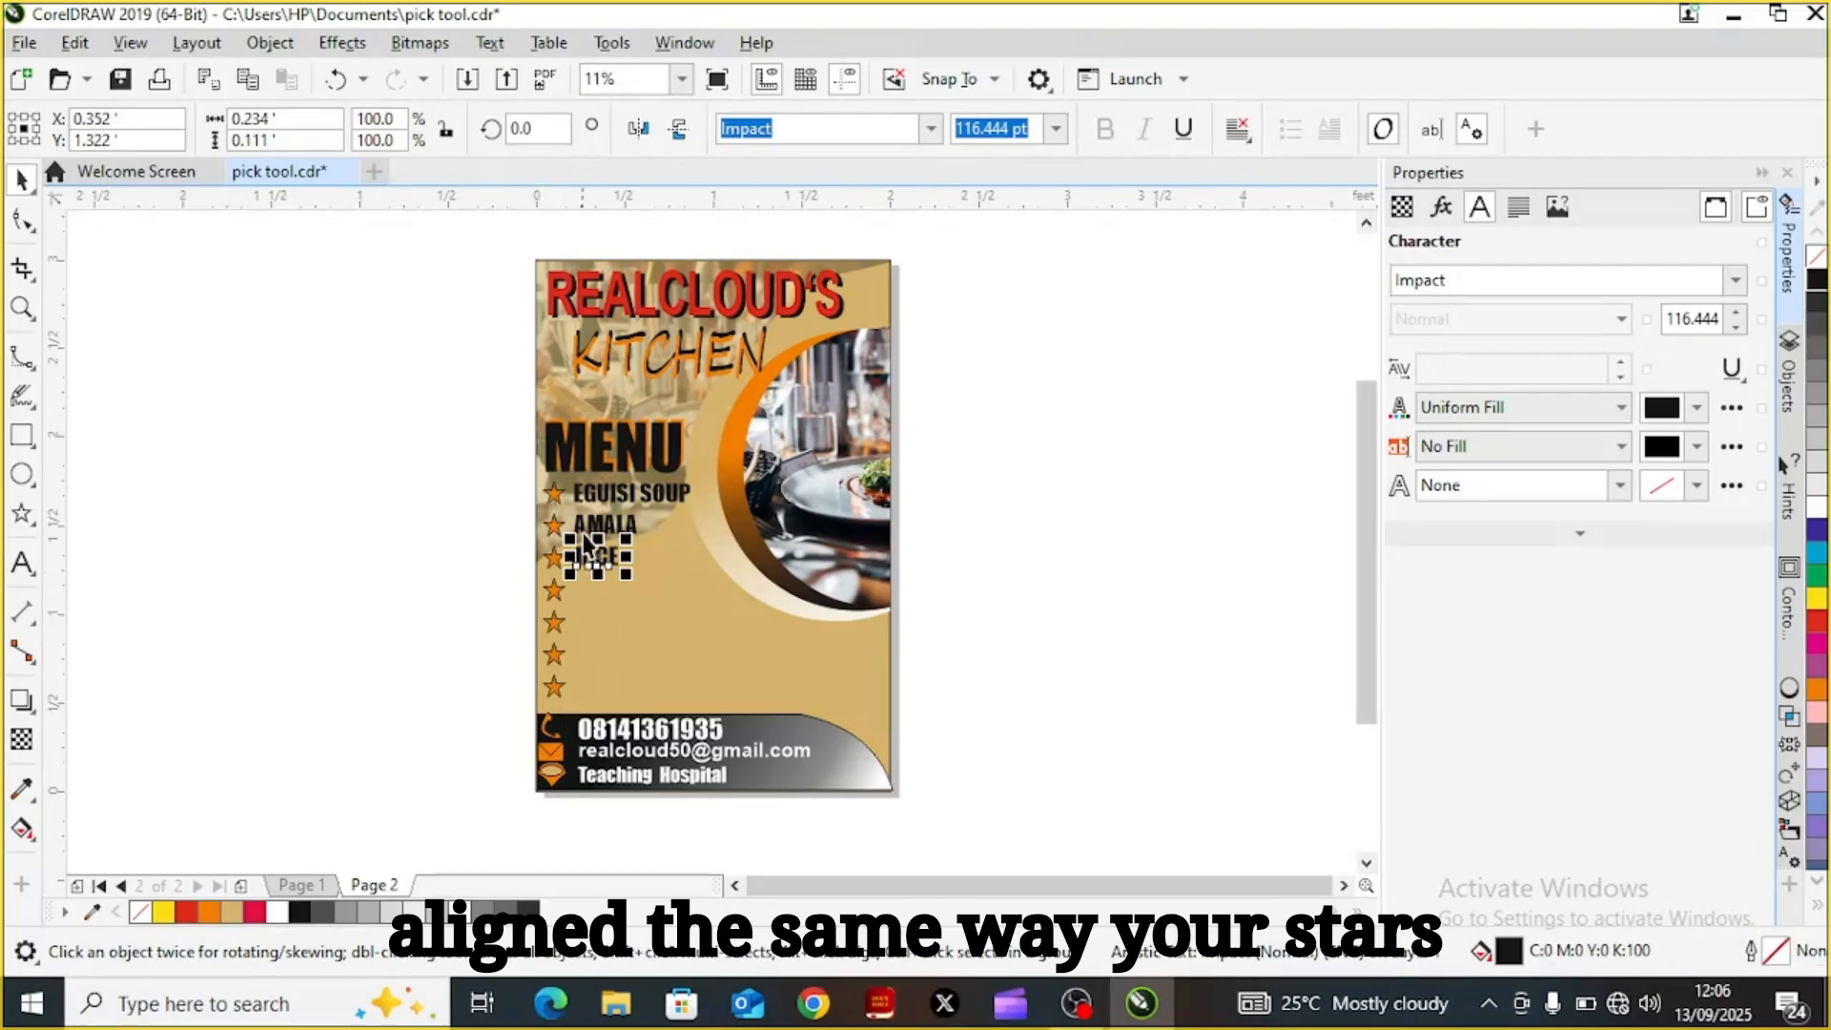
left_click(346, 589)
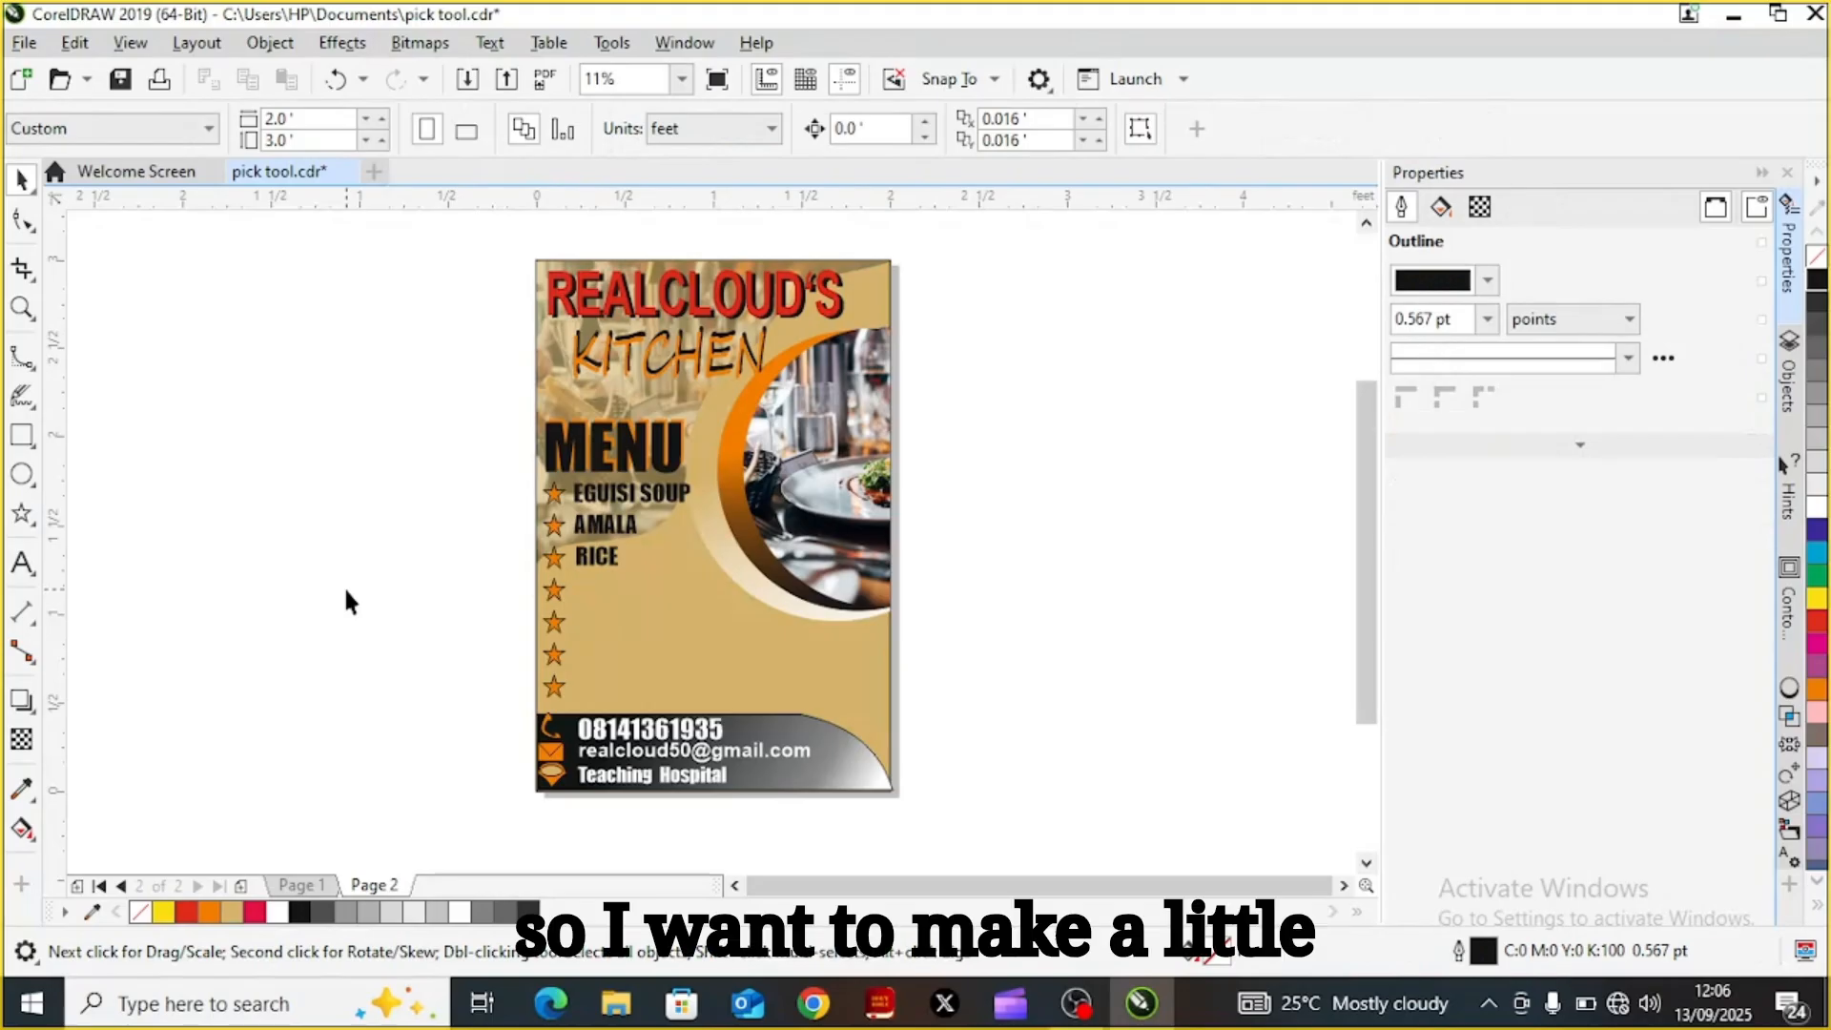
Place a copy of the REALCLOUD'S title group on the blank area beside the flyer, ungroup all its objects and move them slightly down
left_click(670, 306)
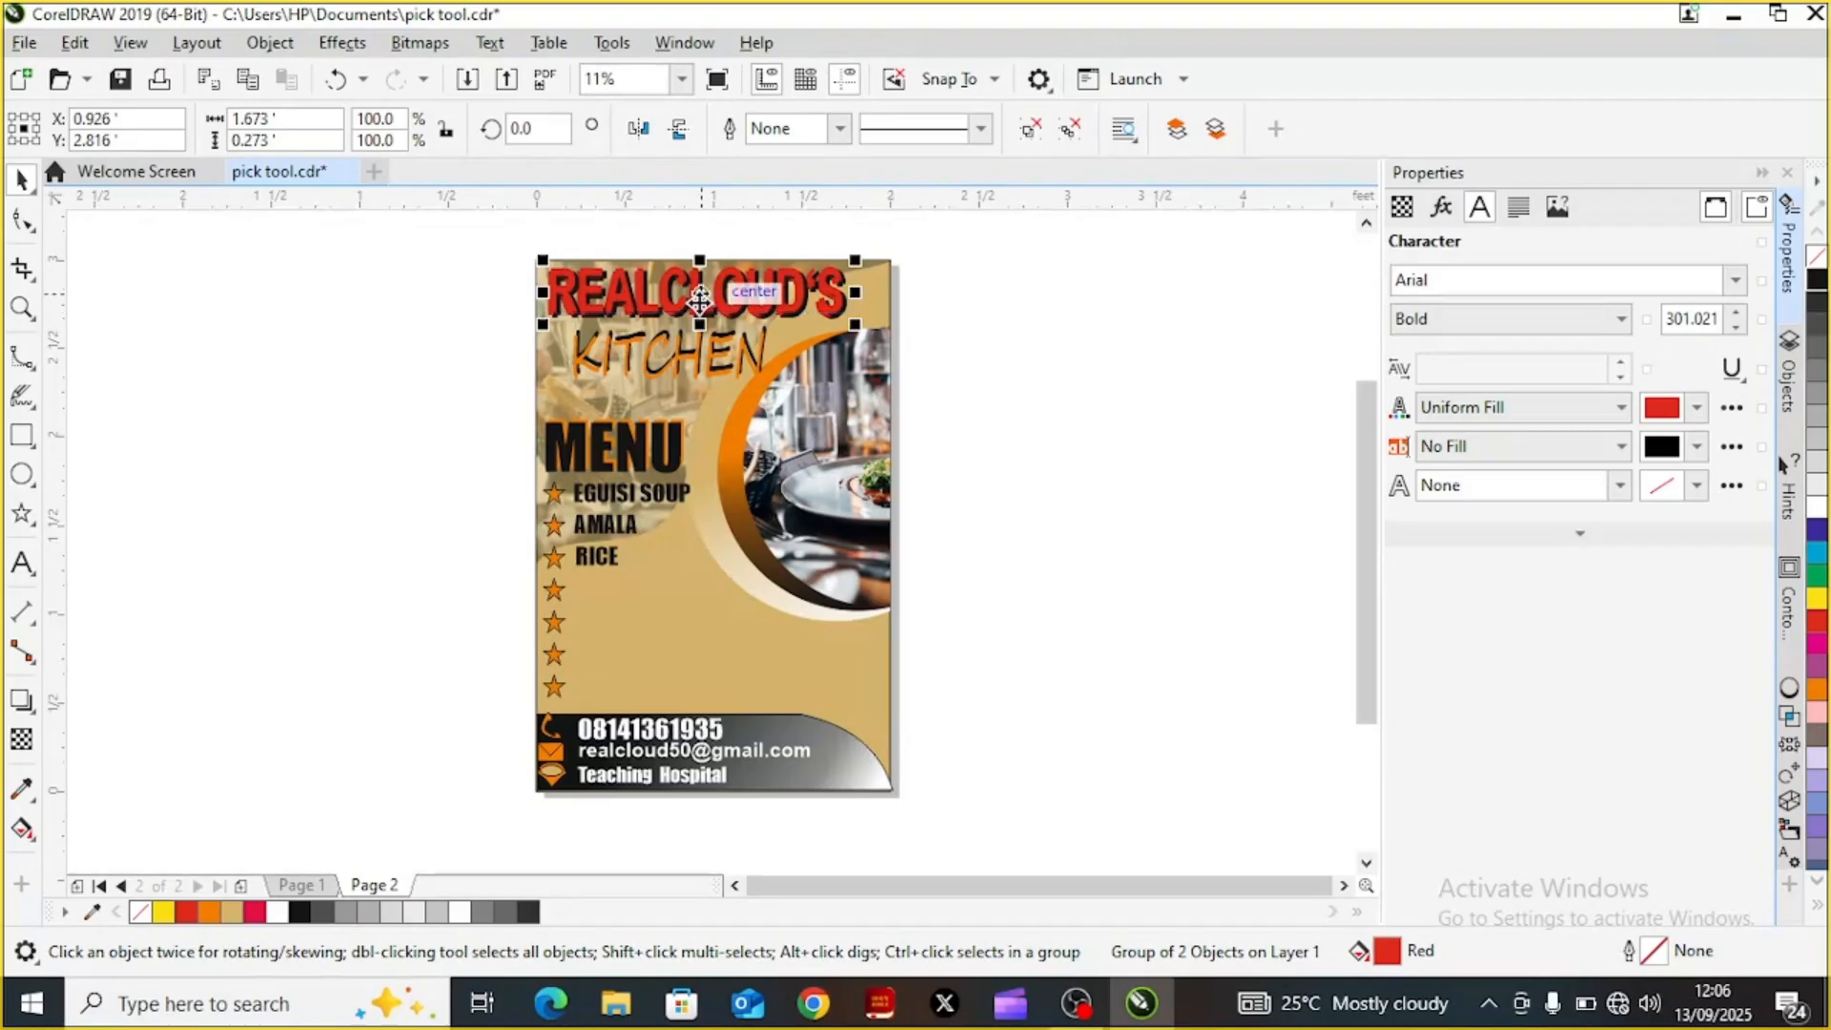
left_click_drag(699, 303, 288, 423)
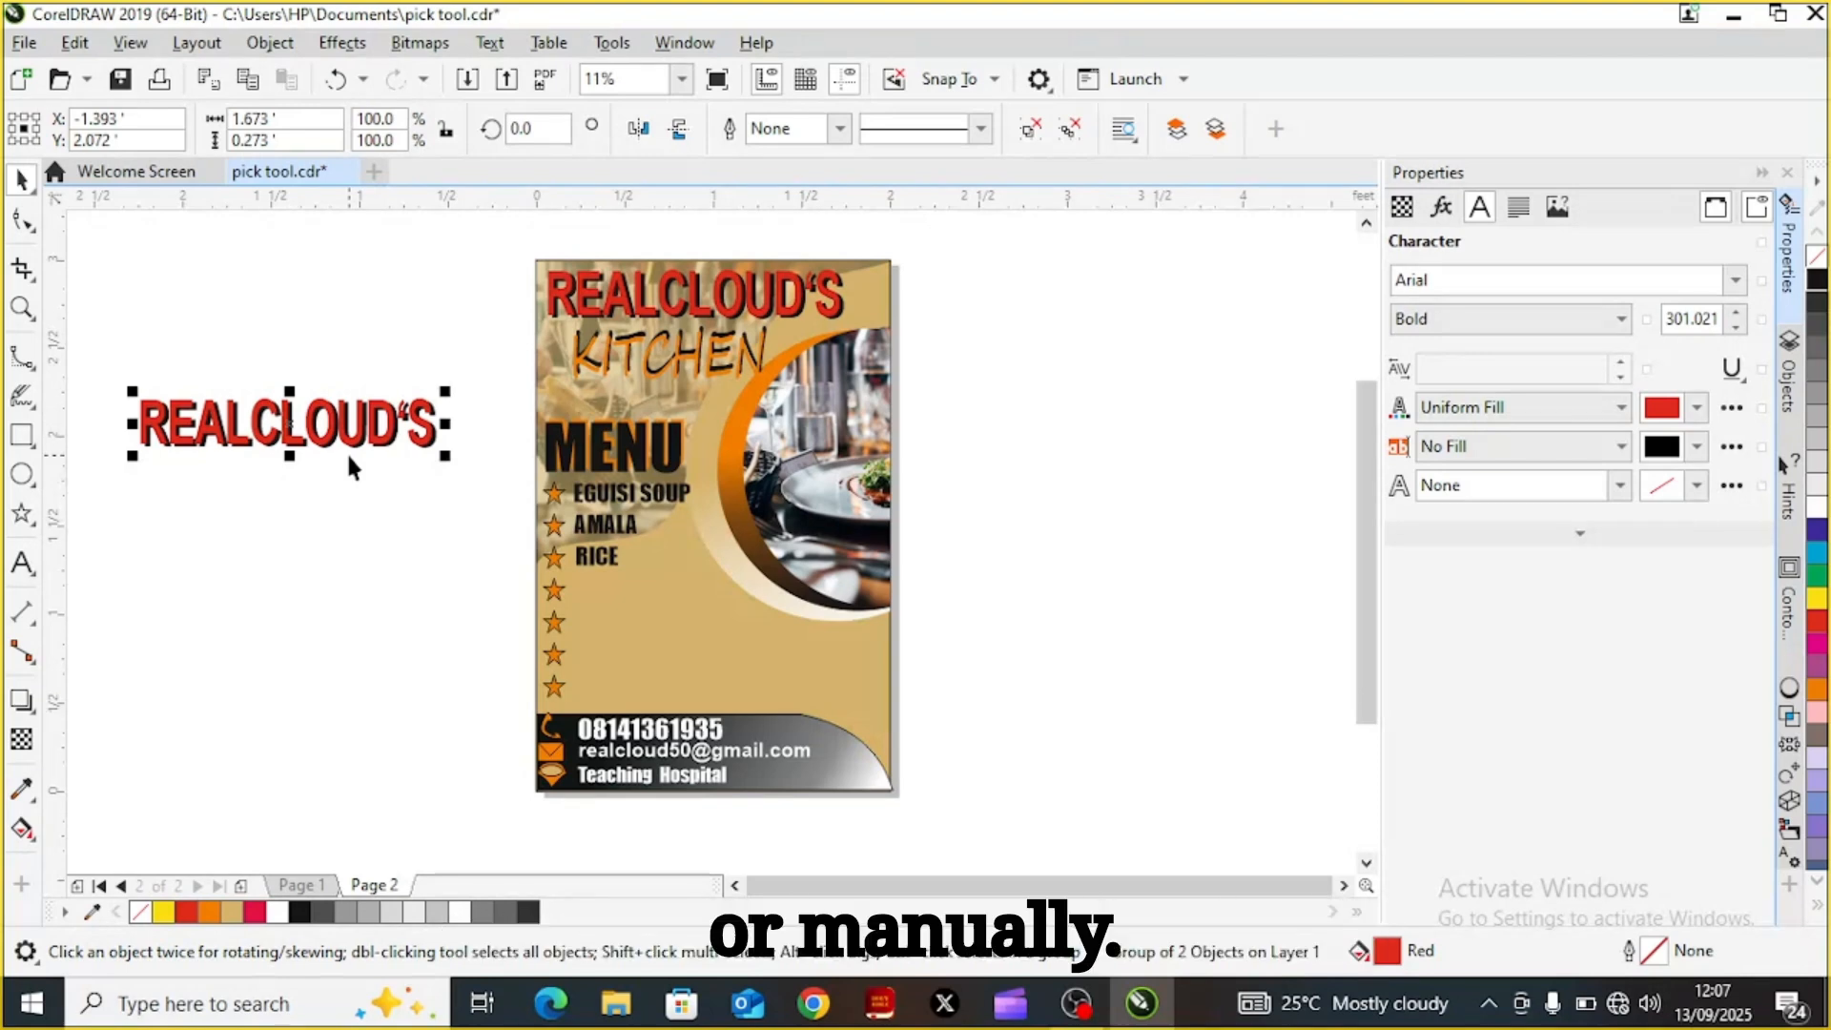
right_click(289, 420)
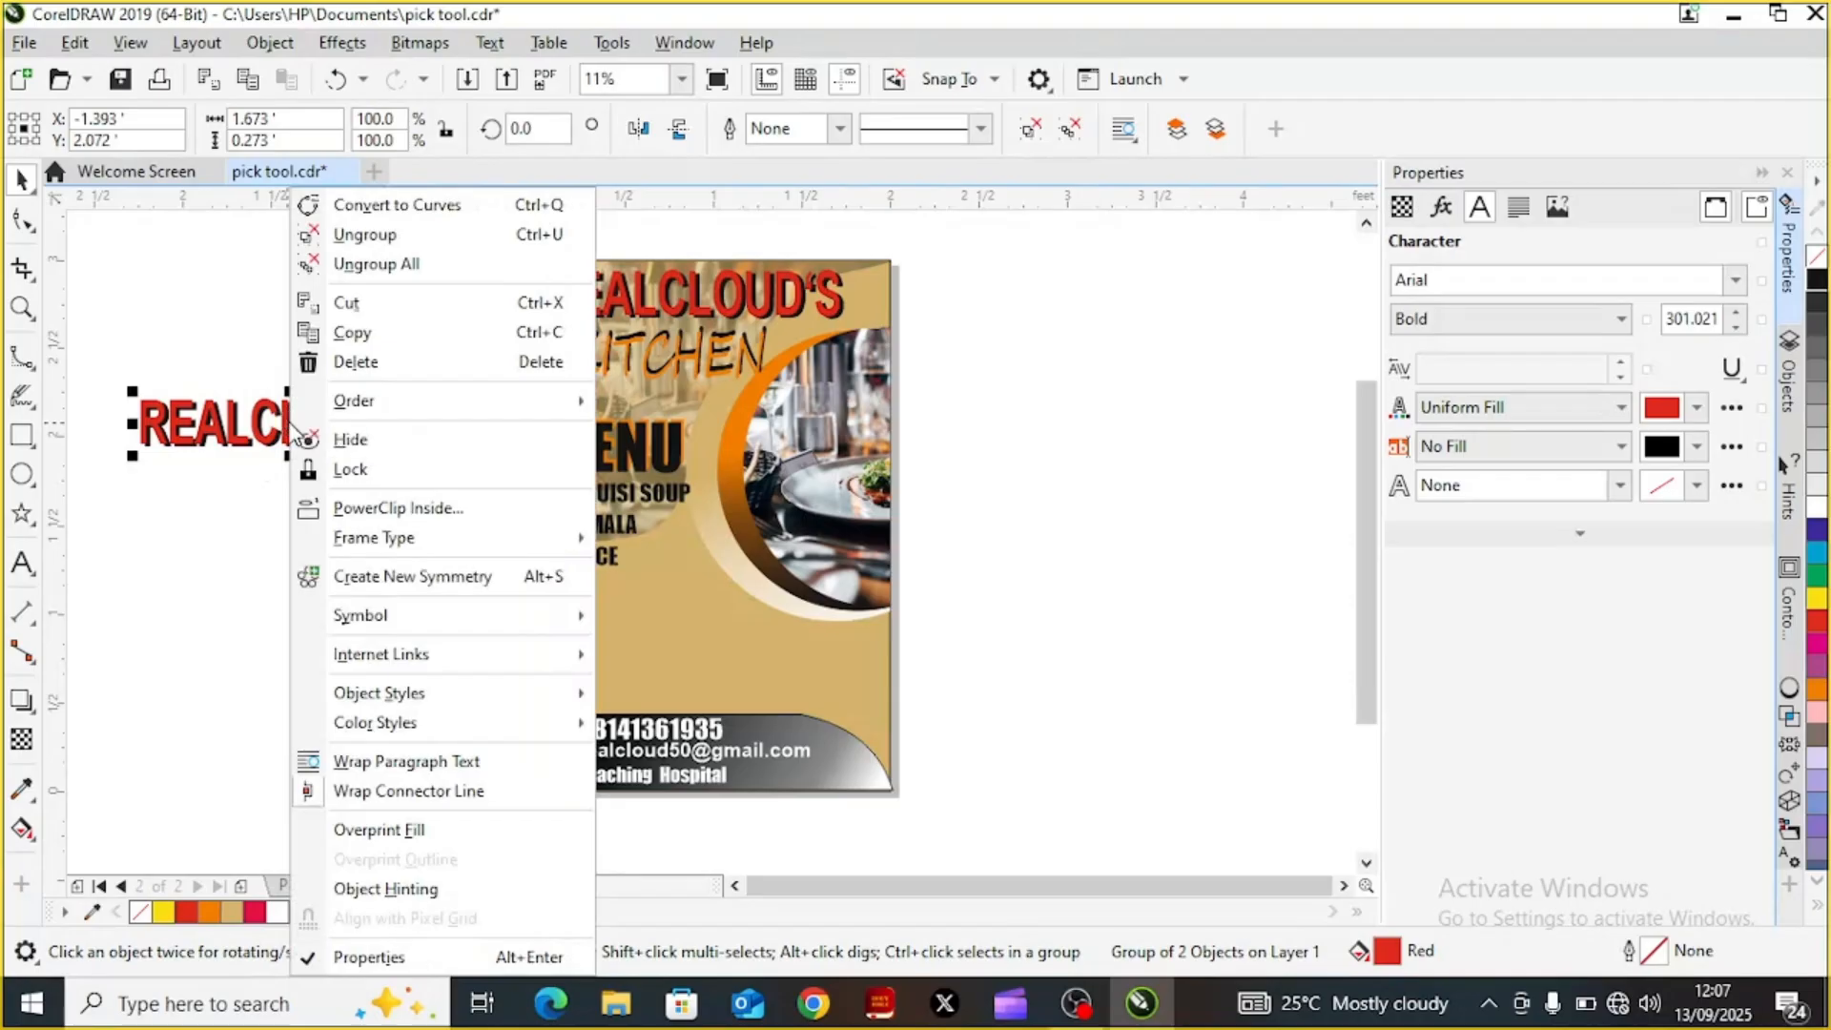
left_click(356, 268)
left_click_drag(287, 421, 291, 539)
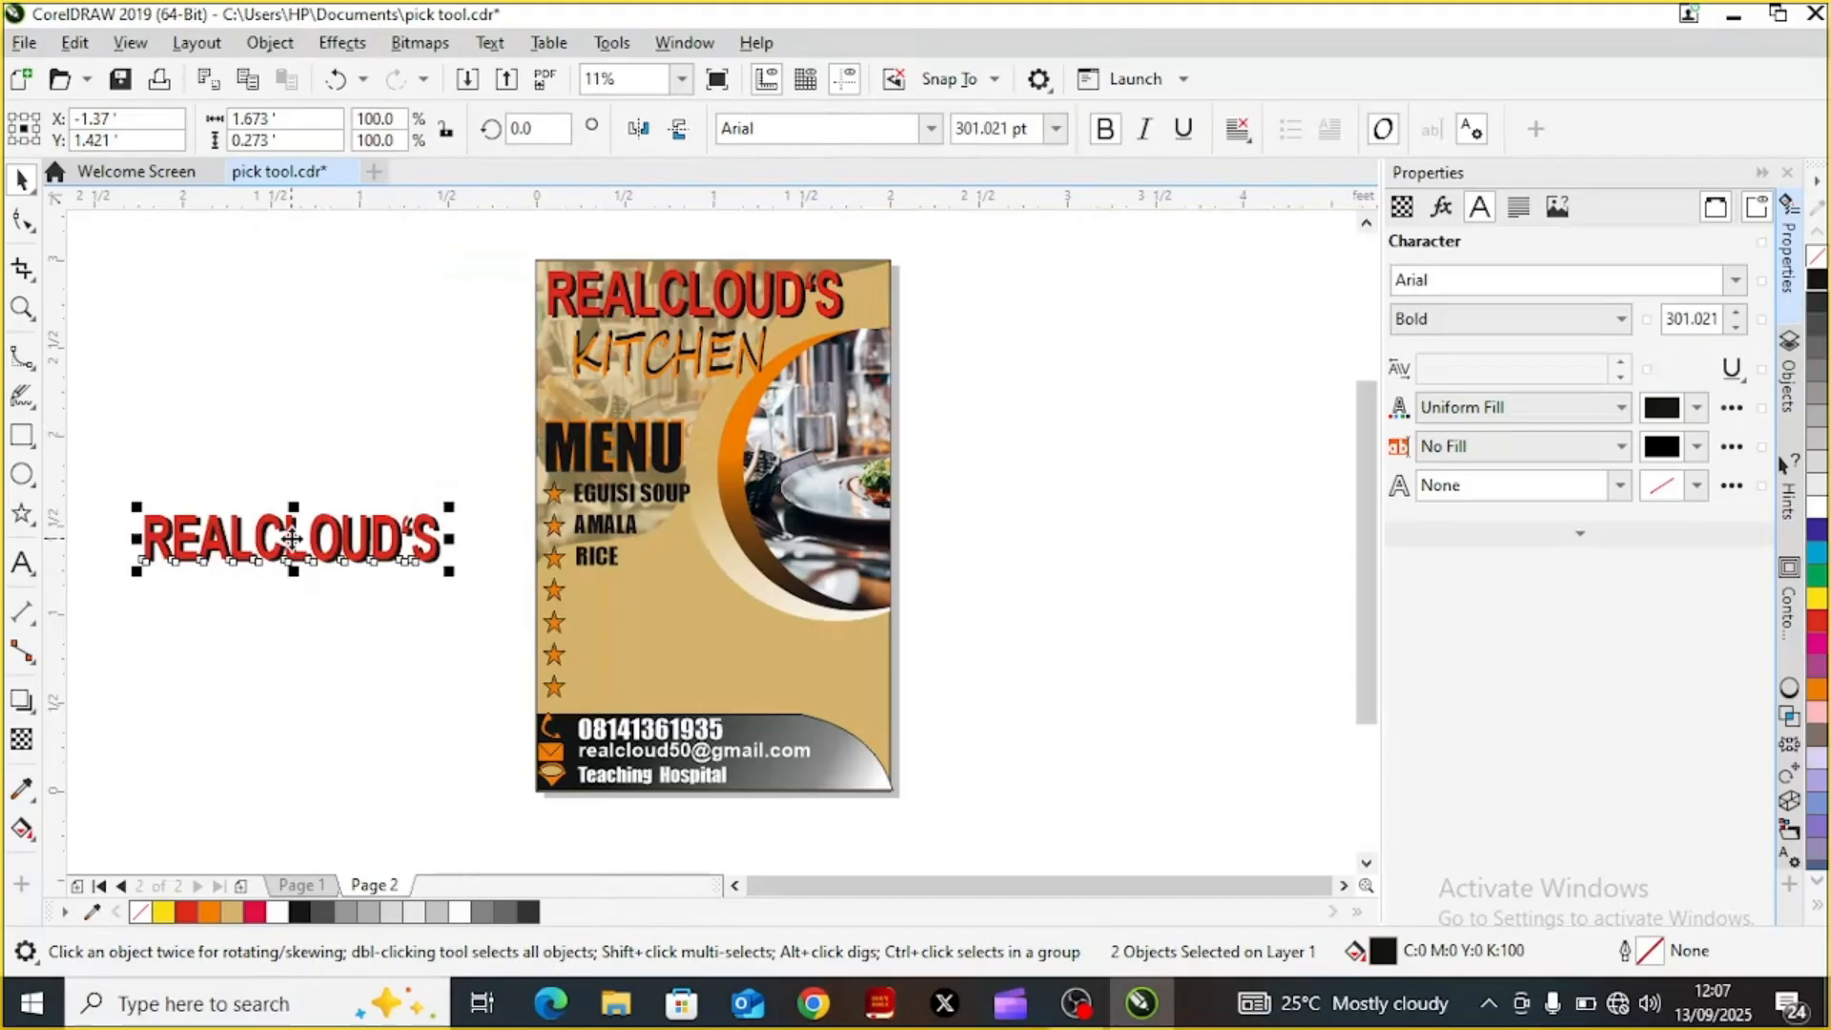
Separate the ungrouped title copy by moving its red REALCLOUD'S text above the black one
left_click(325, 263)
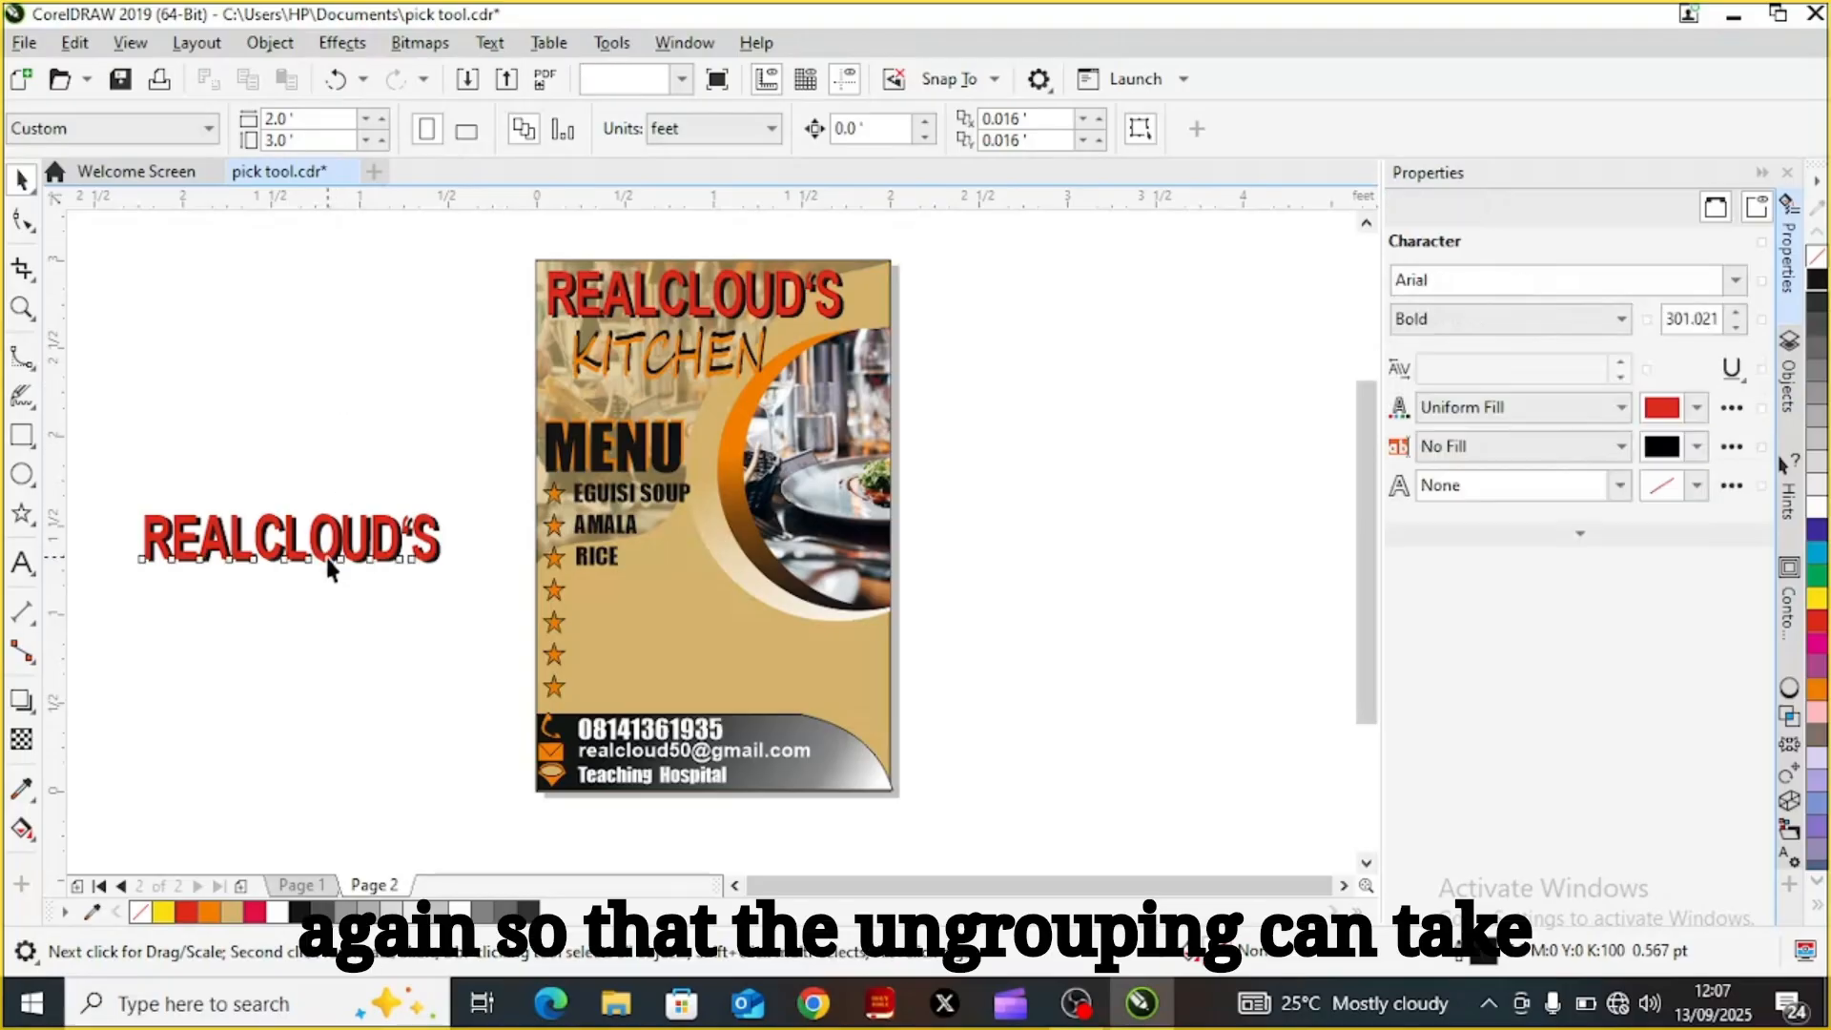
left_click(289, 546)
left_click_drag(291, 530, 306, 451)
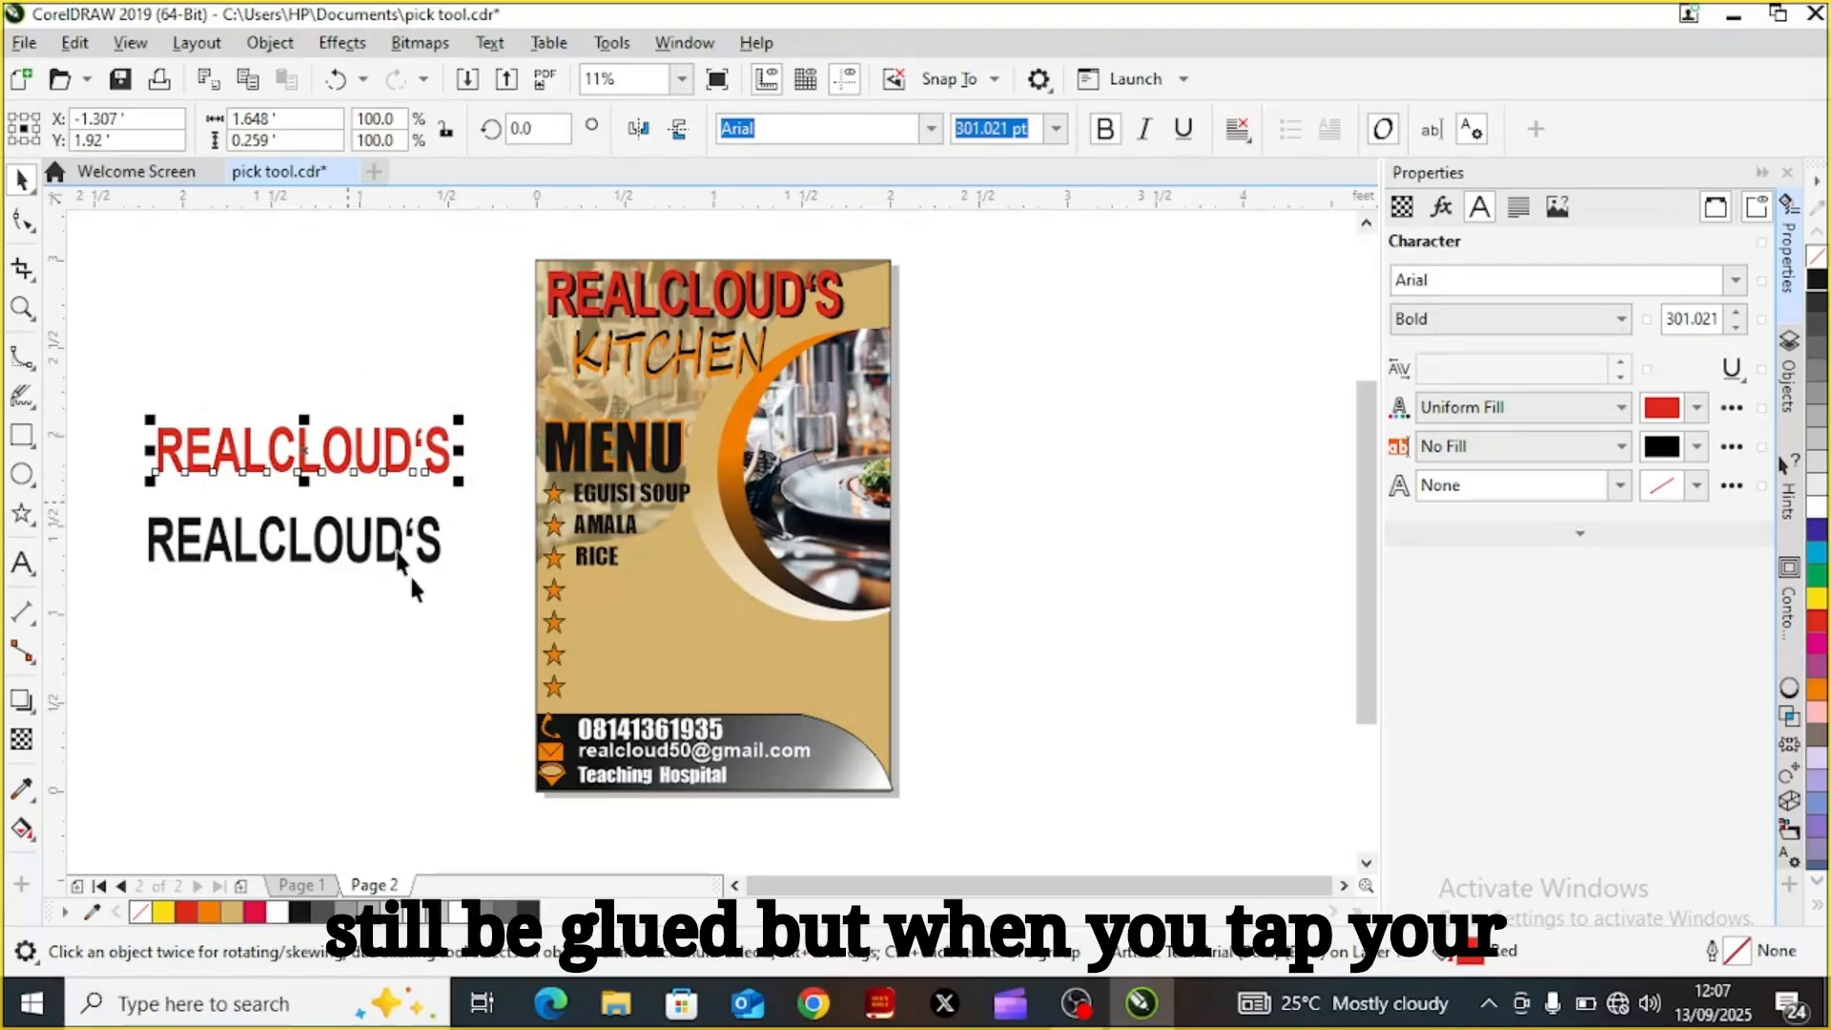
left_click(388, 618)
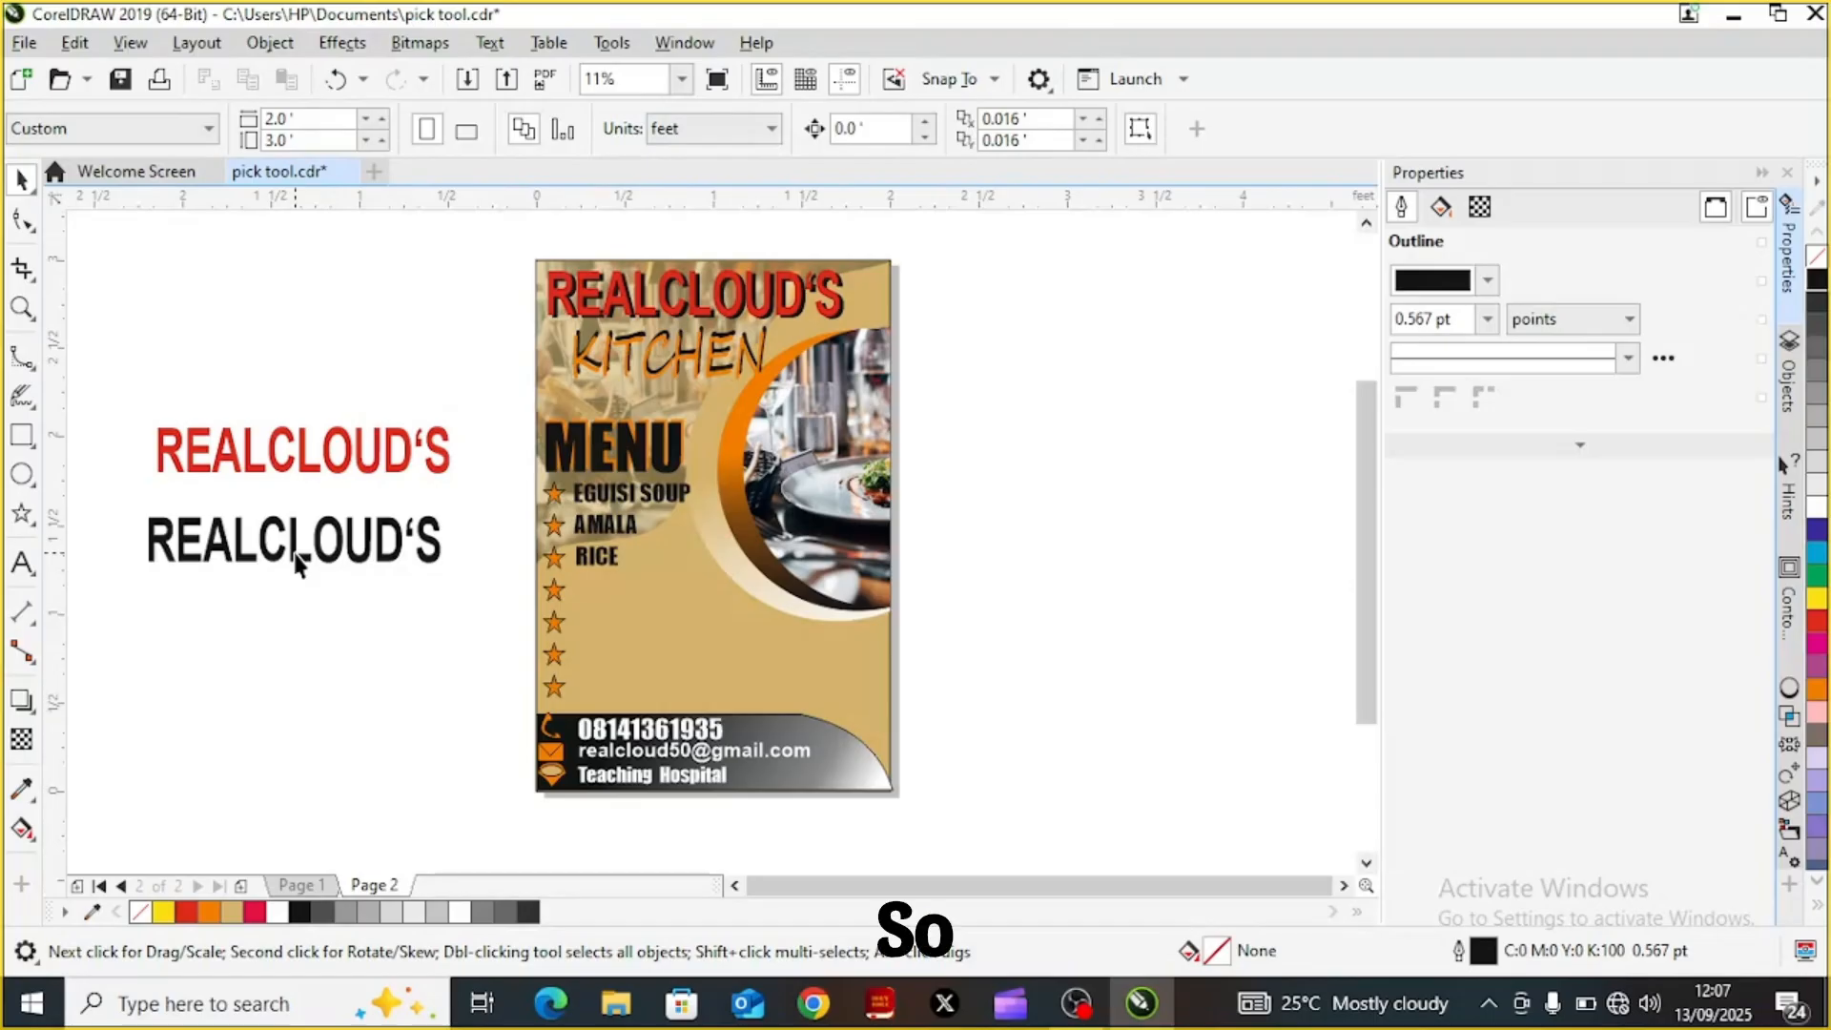
Apply a linear fountain fill from red to white across the red REALCLOUD'S copy with the Interactive Fill tool
left_click(303, 457)
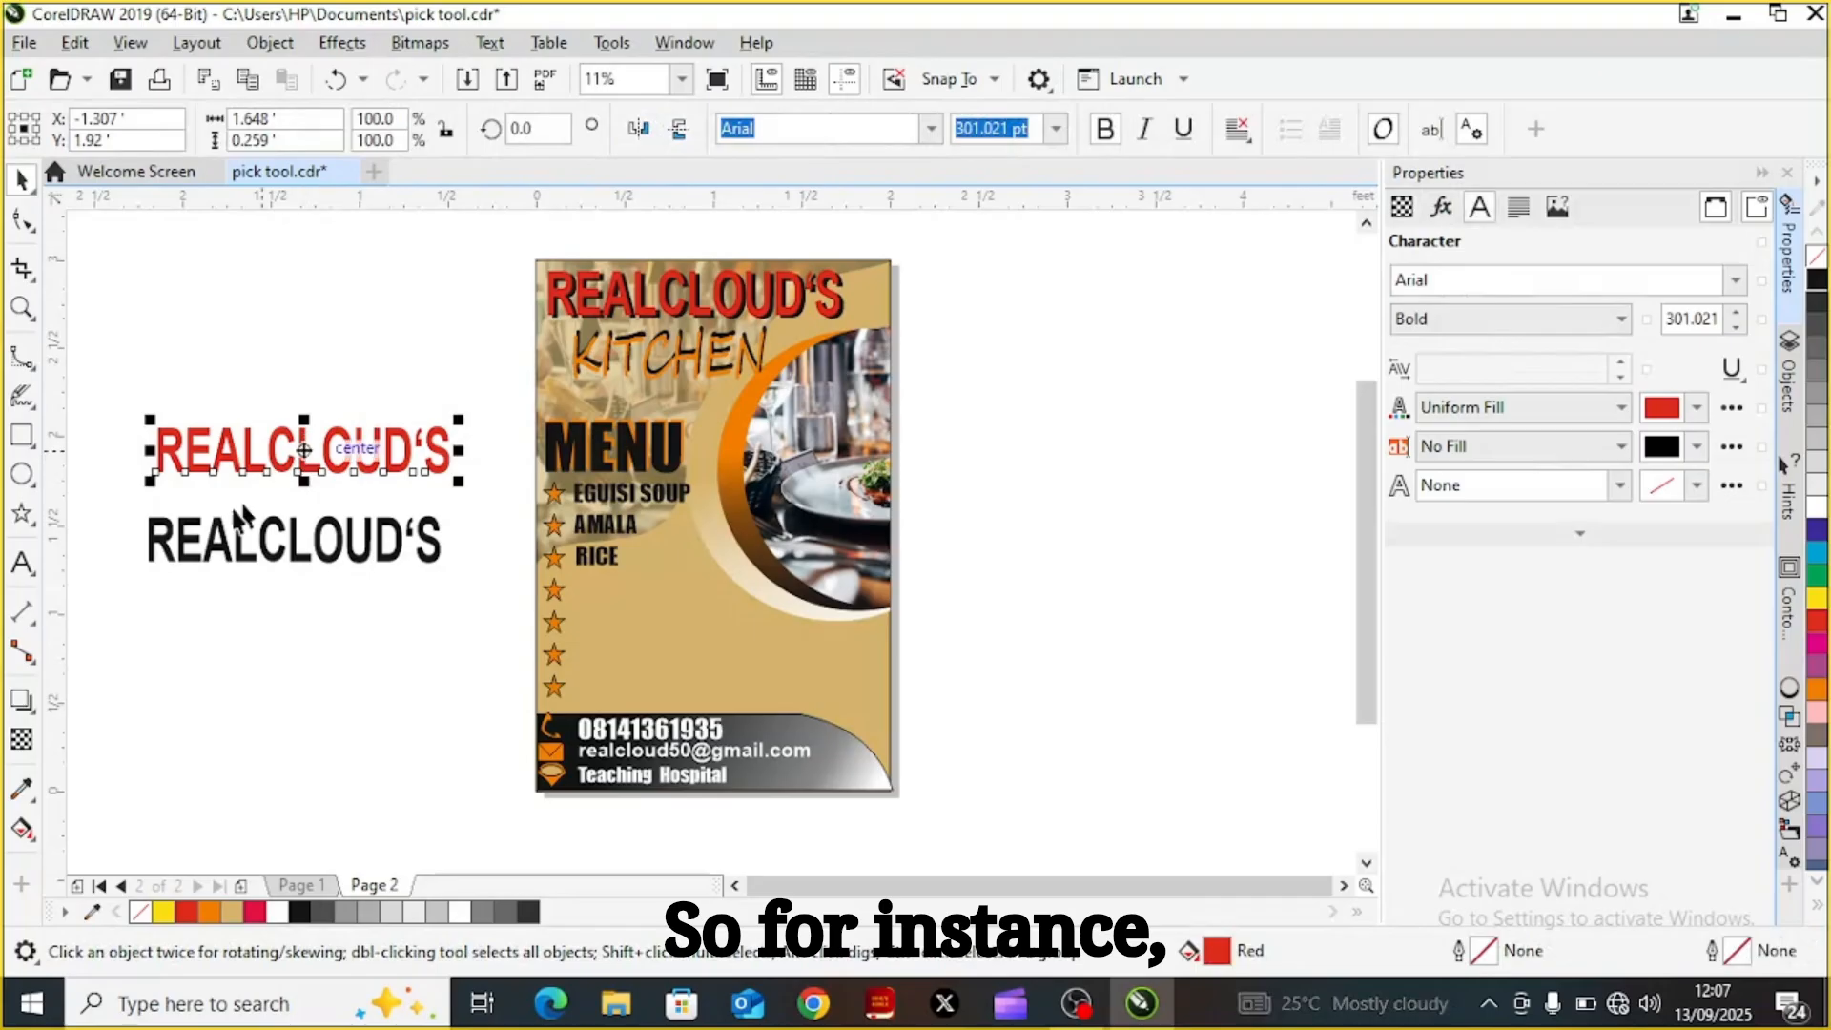
left_click(301, 451)
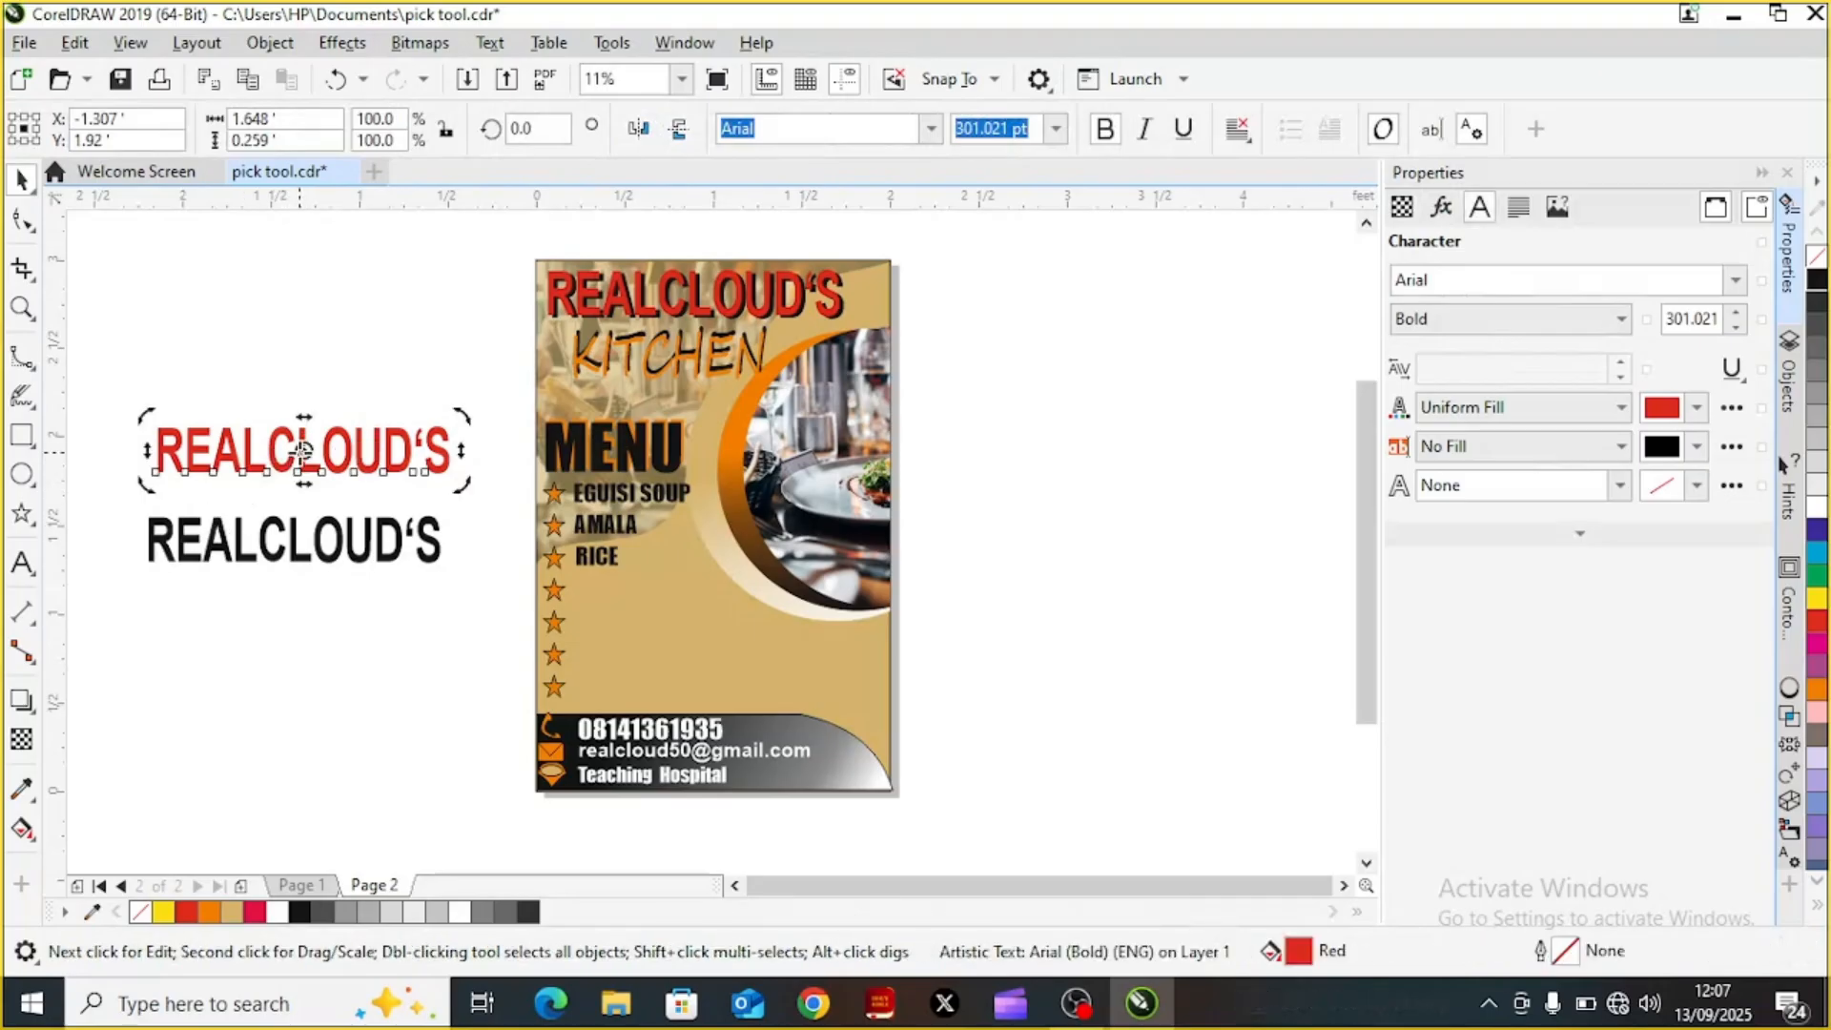
left_click(25, 832)
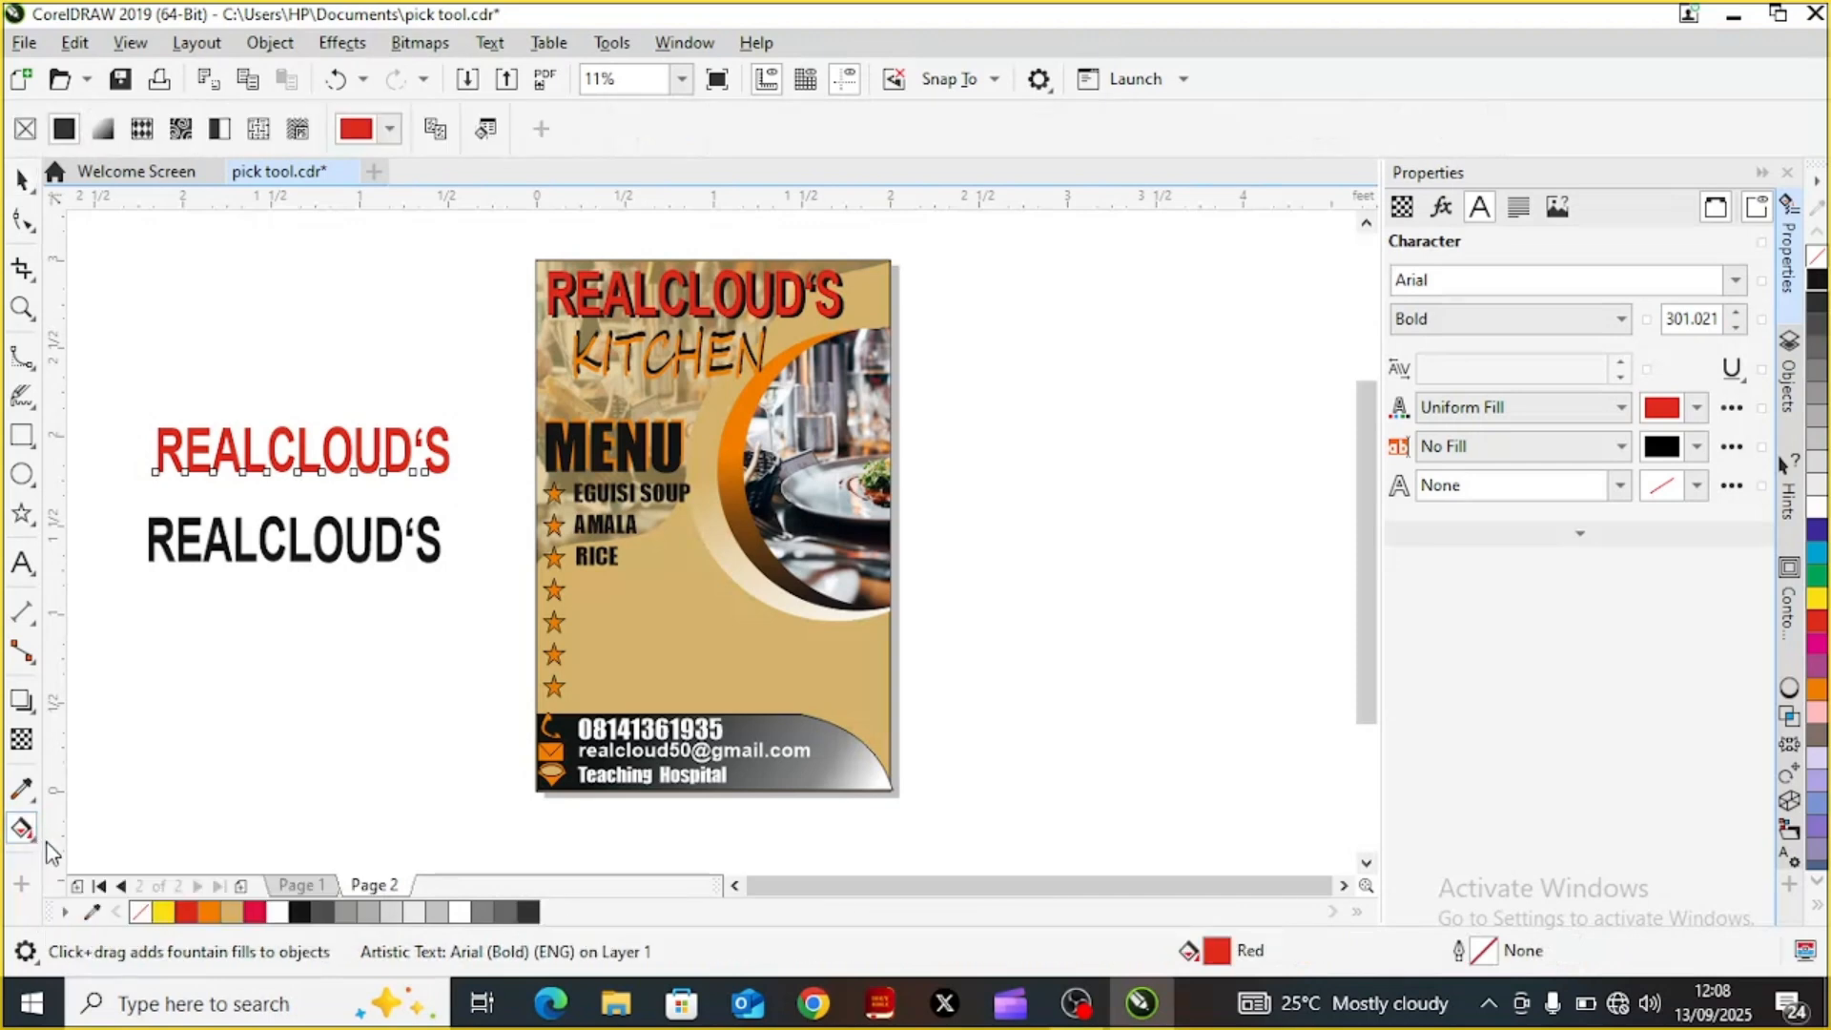
left_click(36, 843)
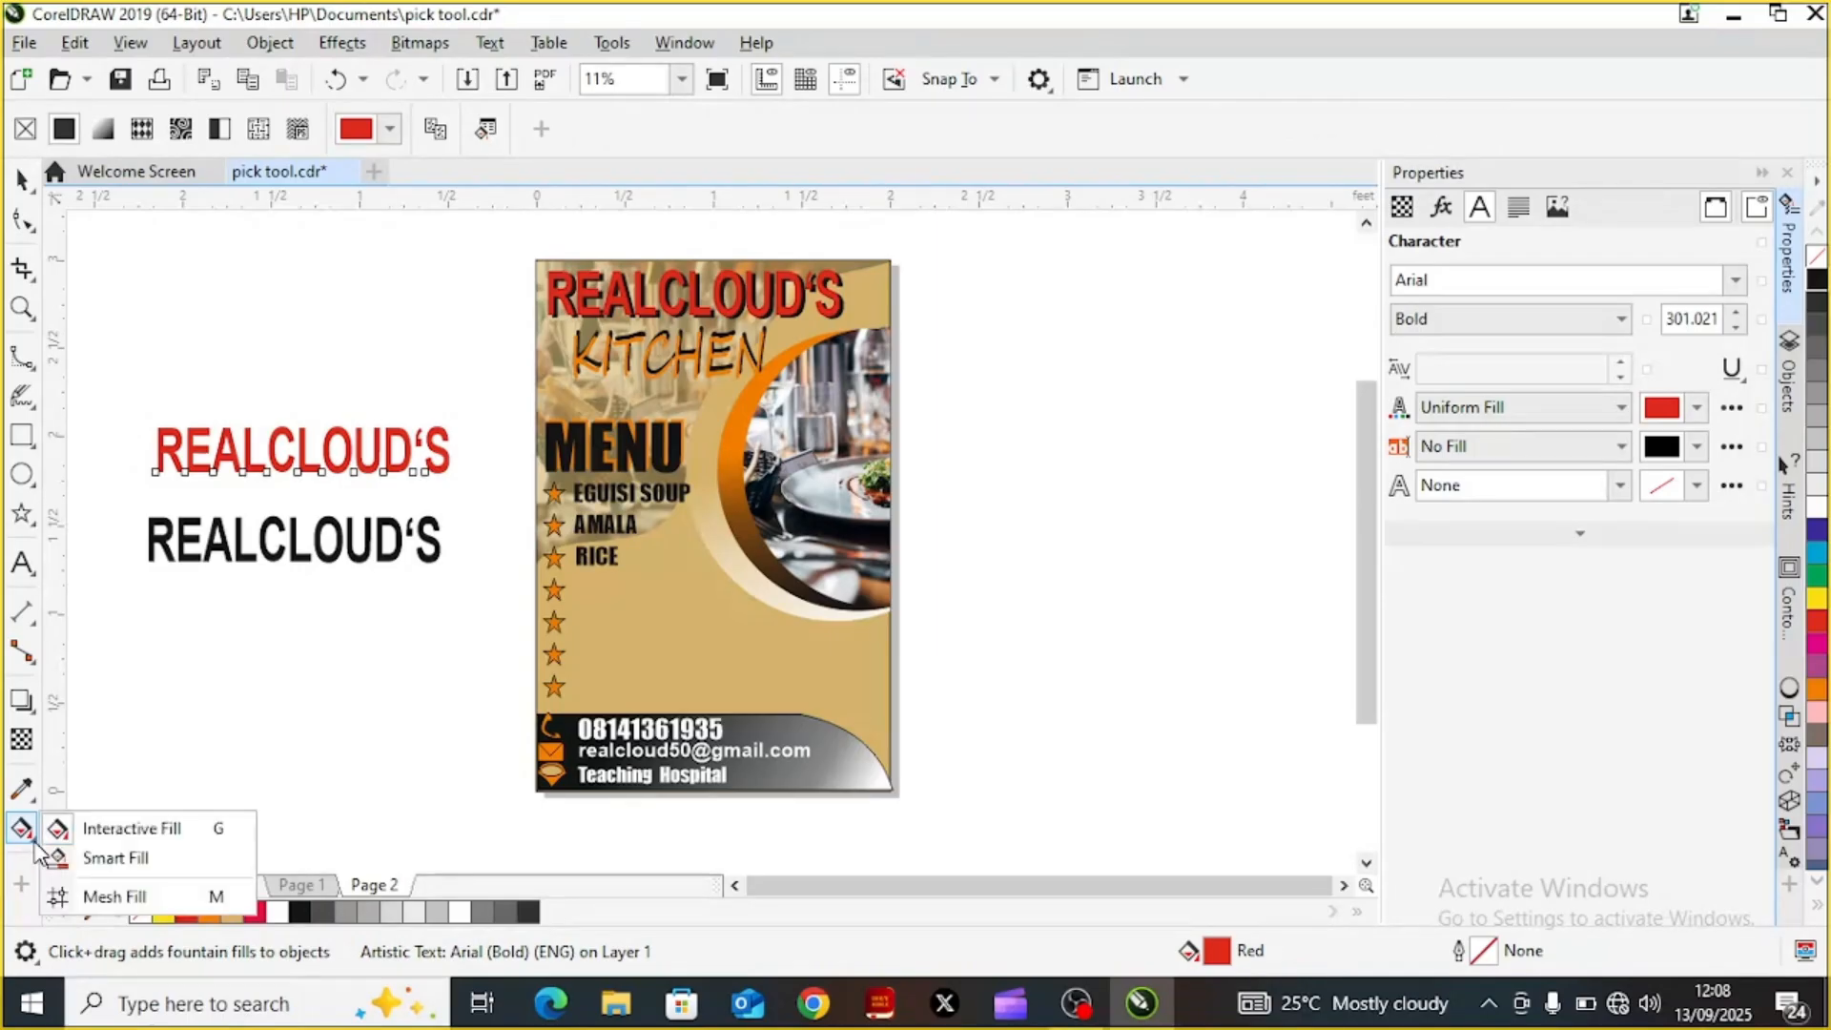
left_click(115, 830)
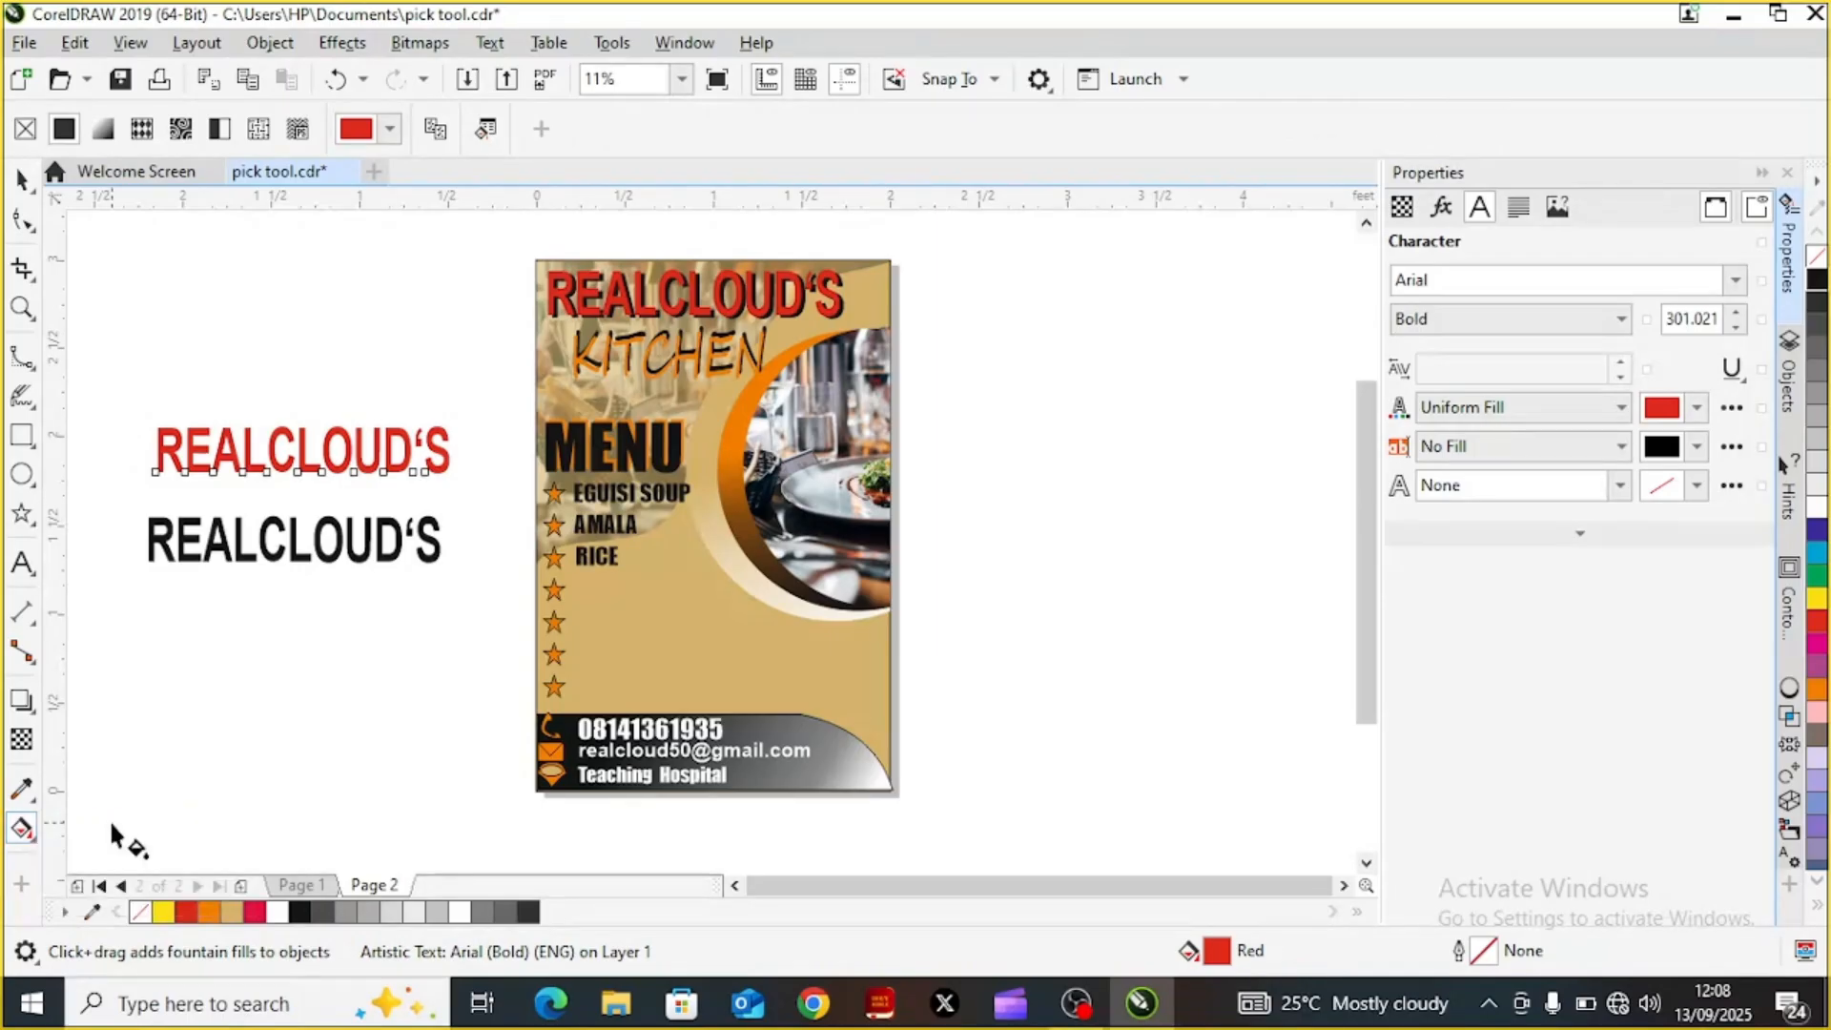
left_click_drag(248, 429, 454, 482)
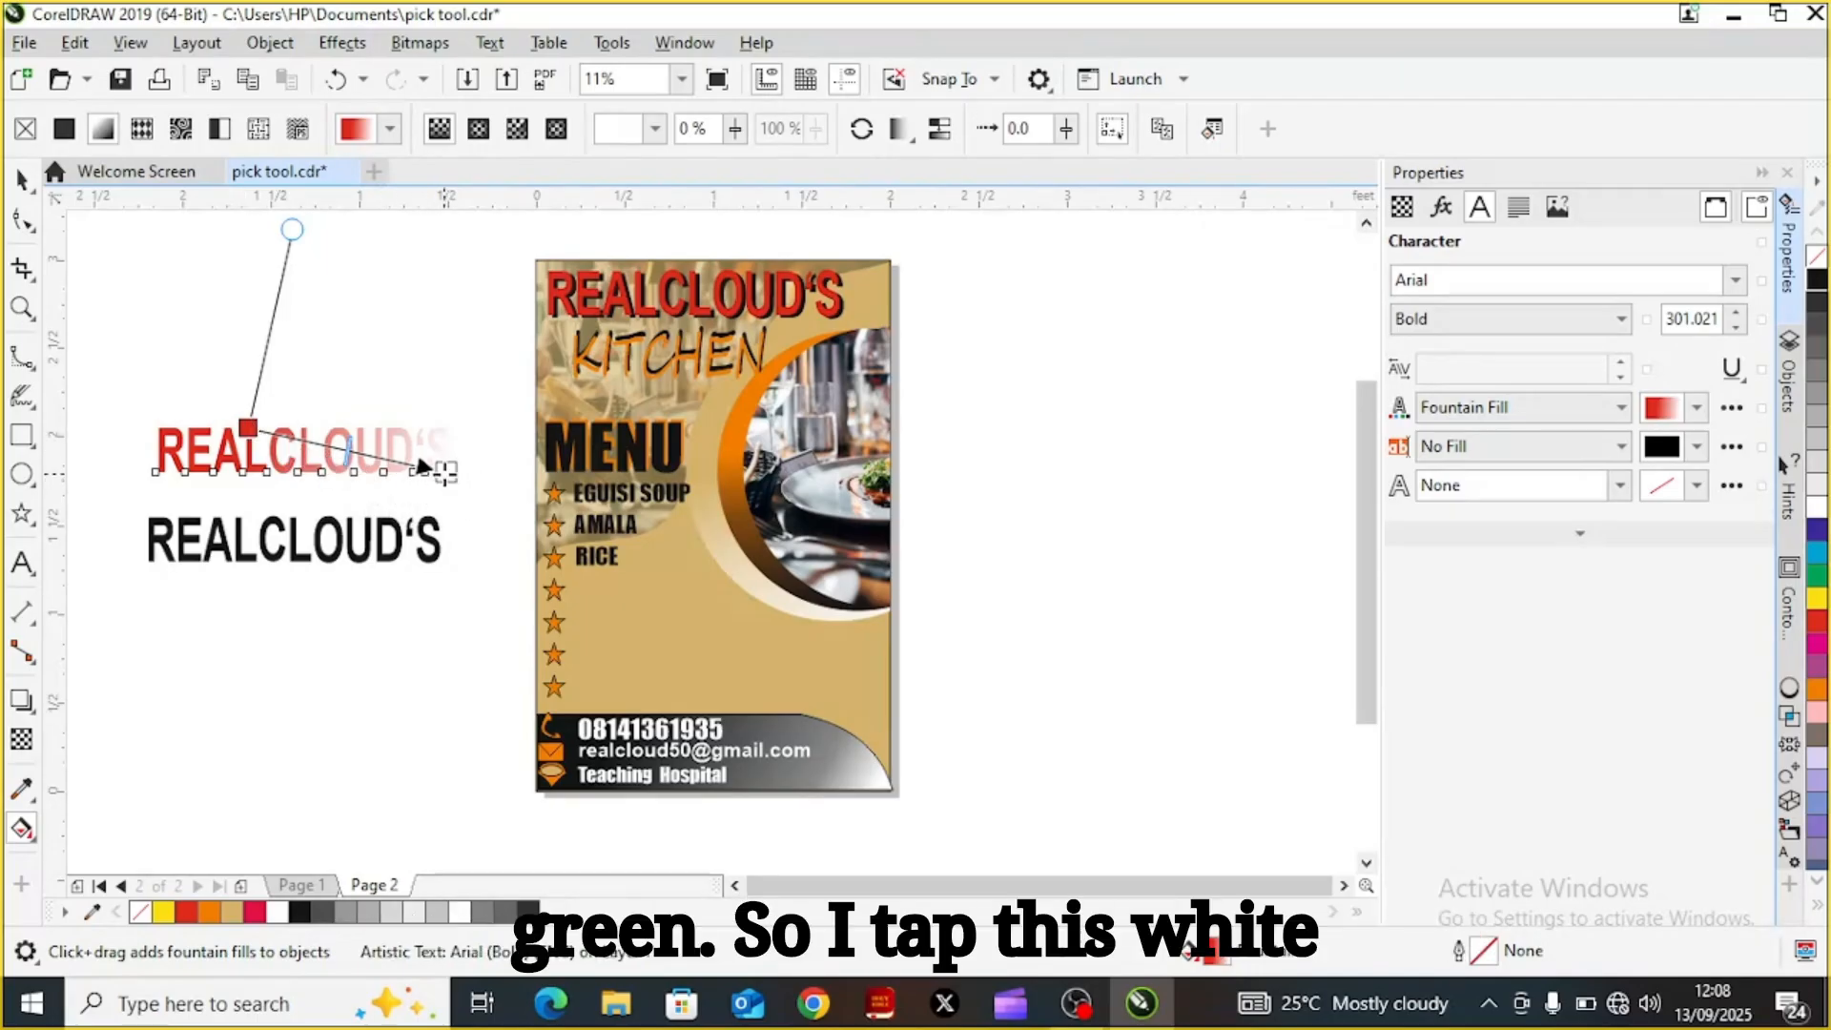
Set the end colour of the title copy's fountain fill to dark green, CMYK 79, 11, 100, 51
left_click(420, 463)
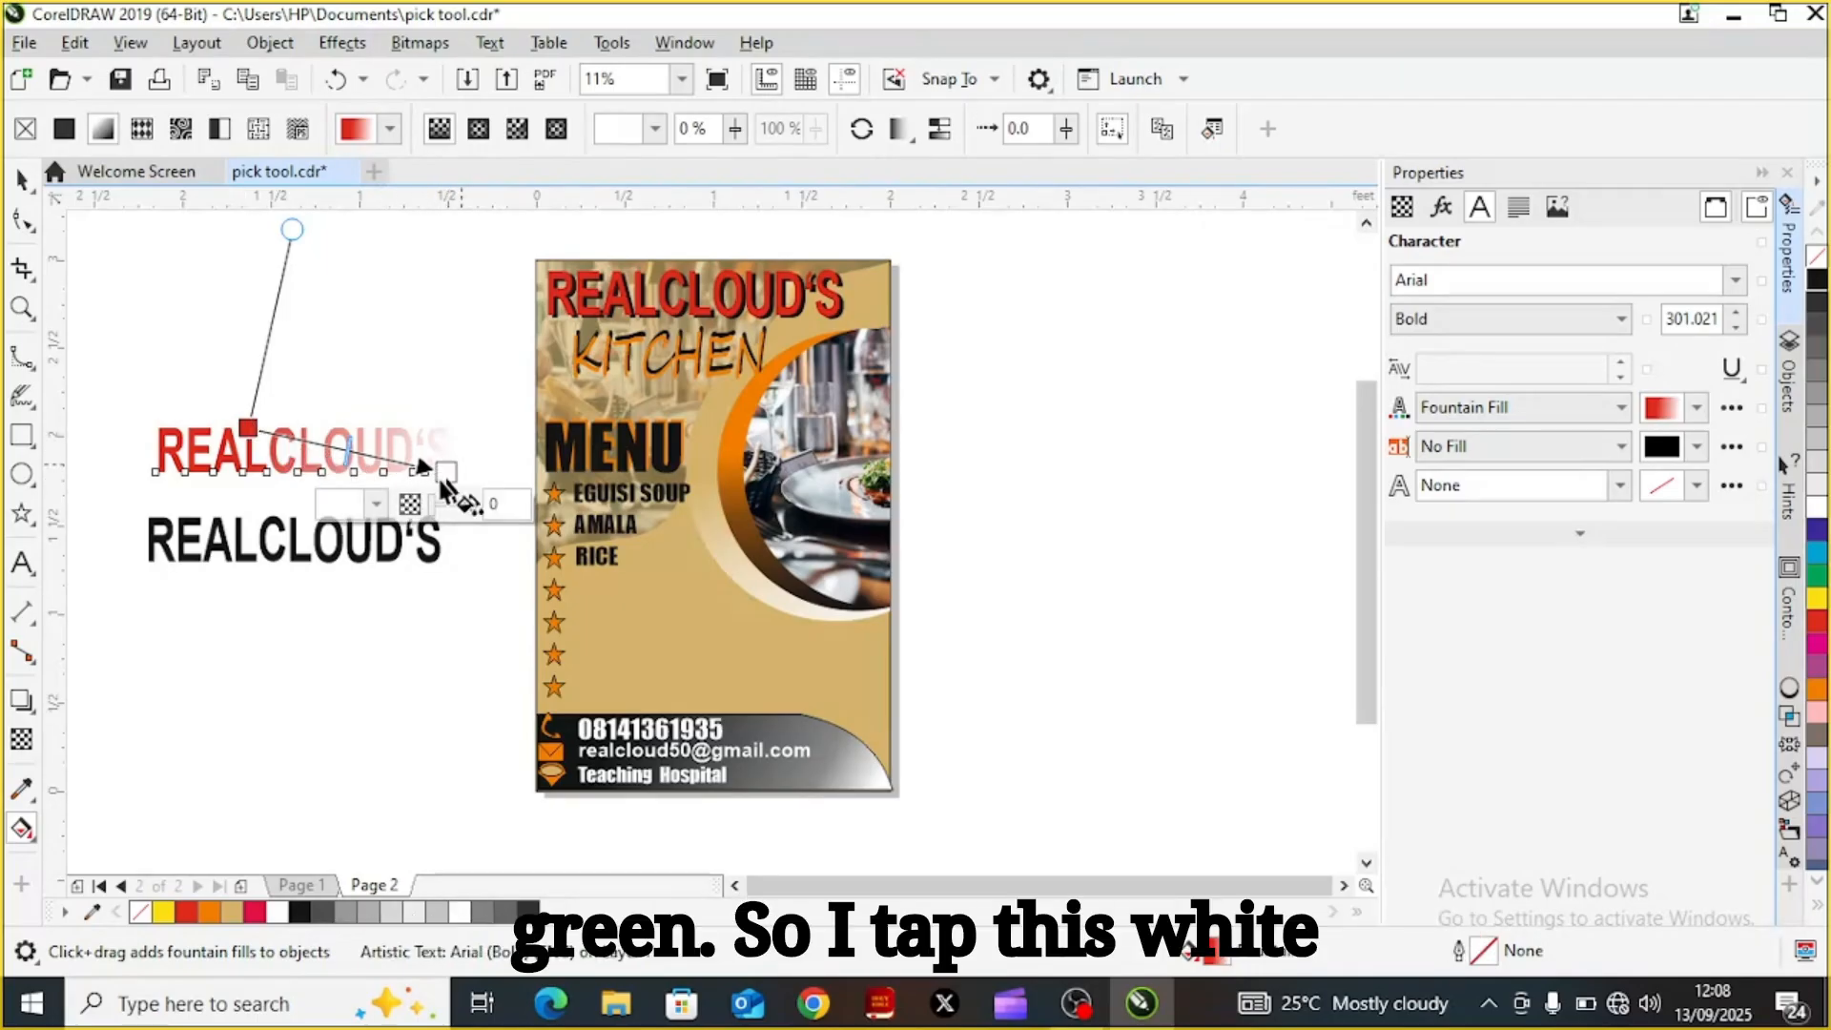
left_click(378, 508)
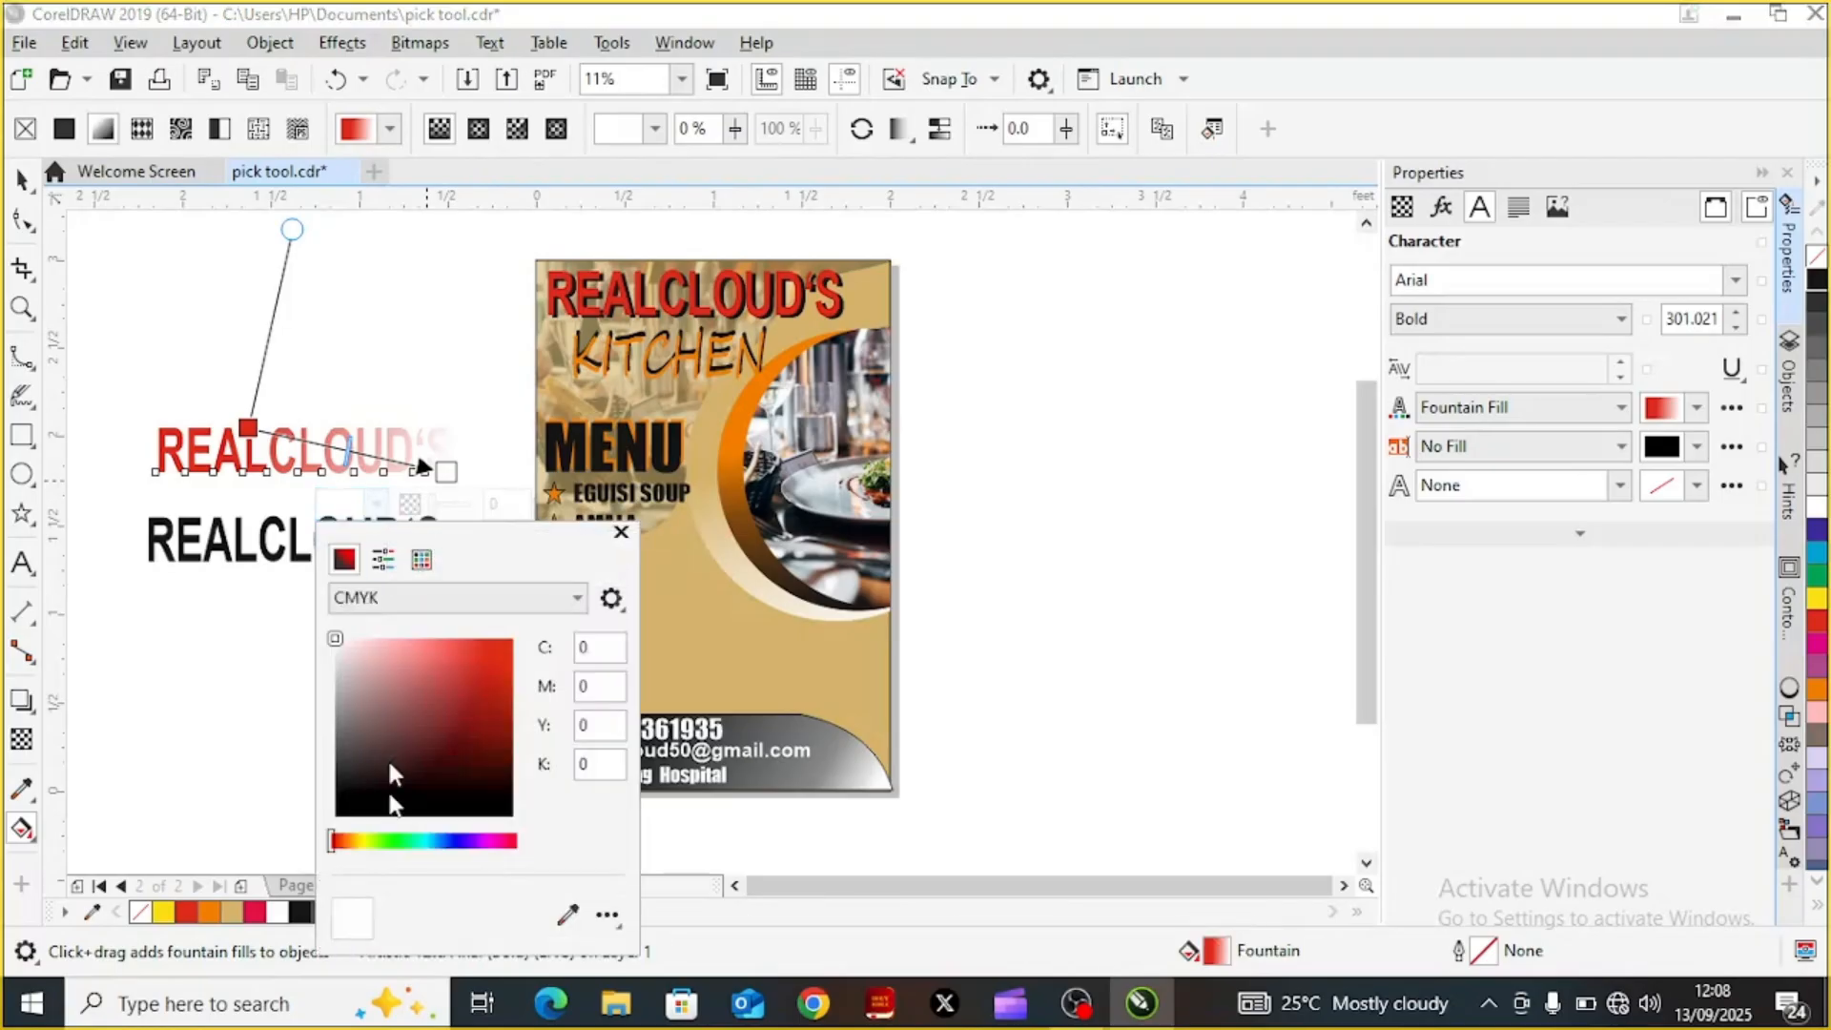
left_click_drag(339, 841, 412, 849)
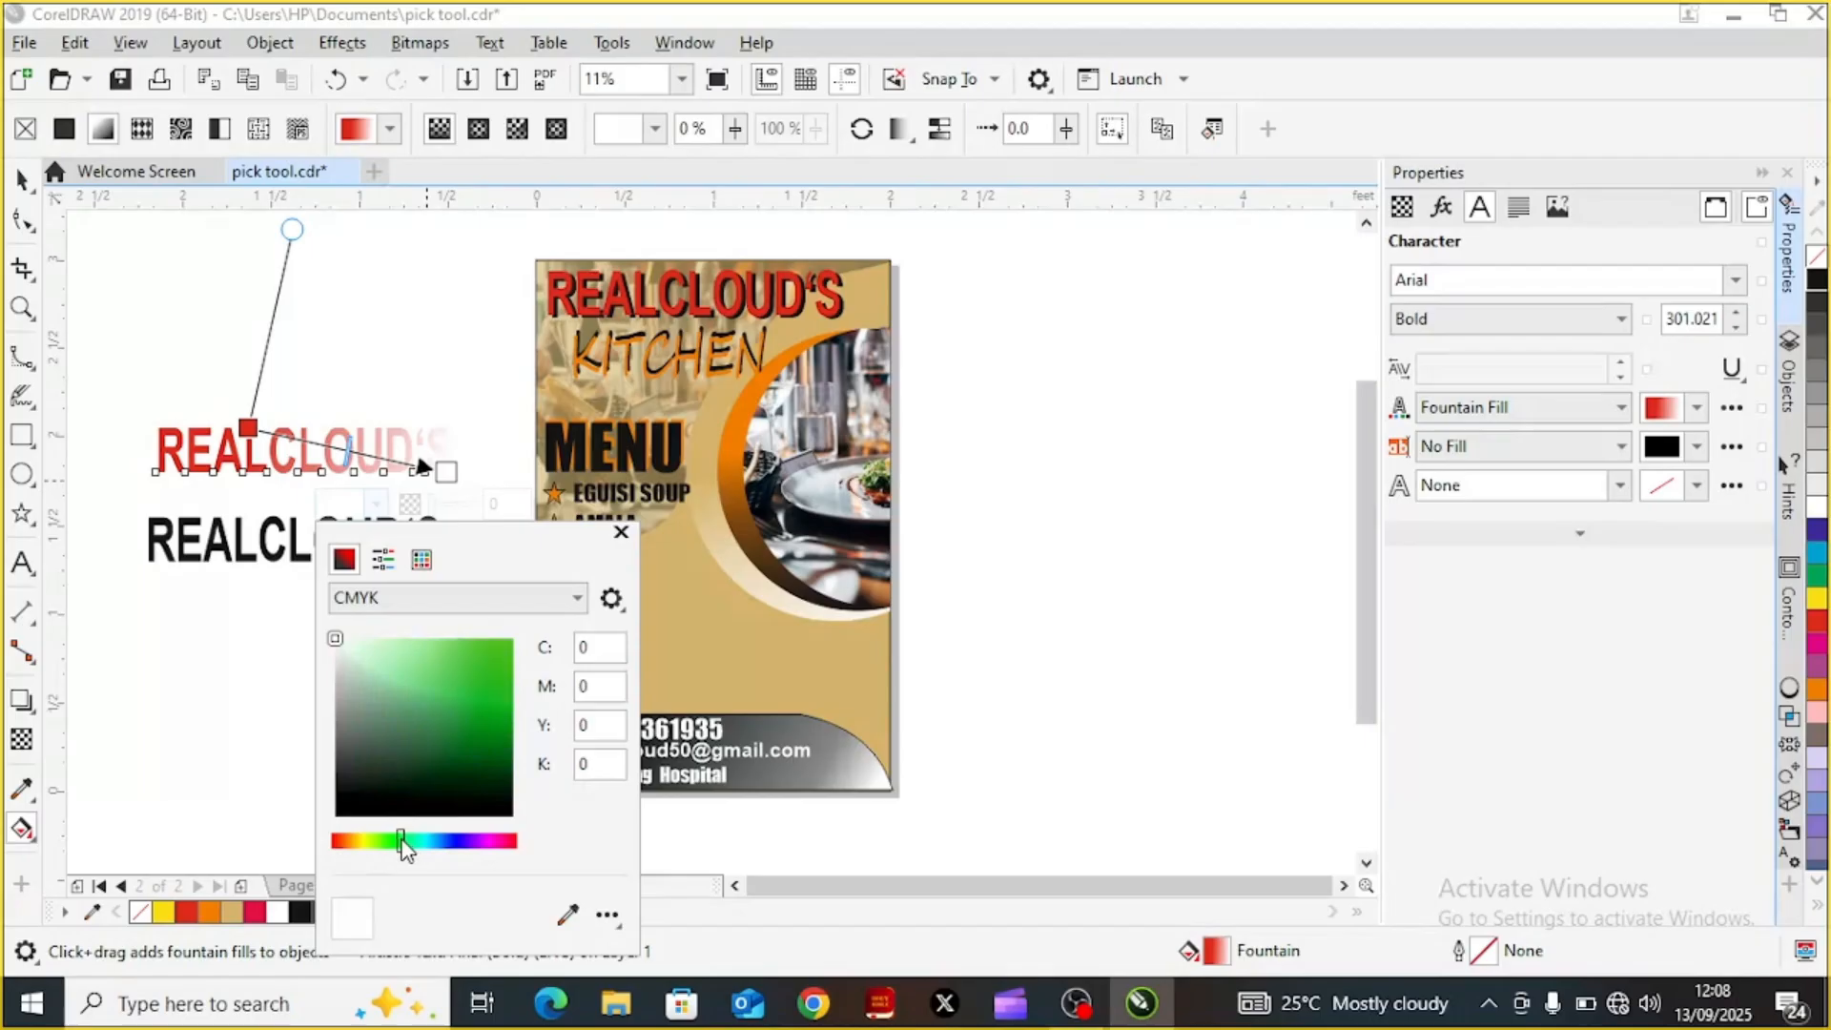
left_click_drag(406, 842, 404, 847)
left_click_drag(395, 843, 394, 843)
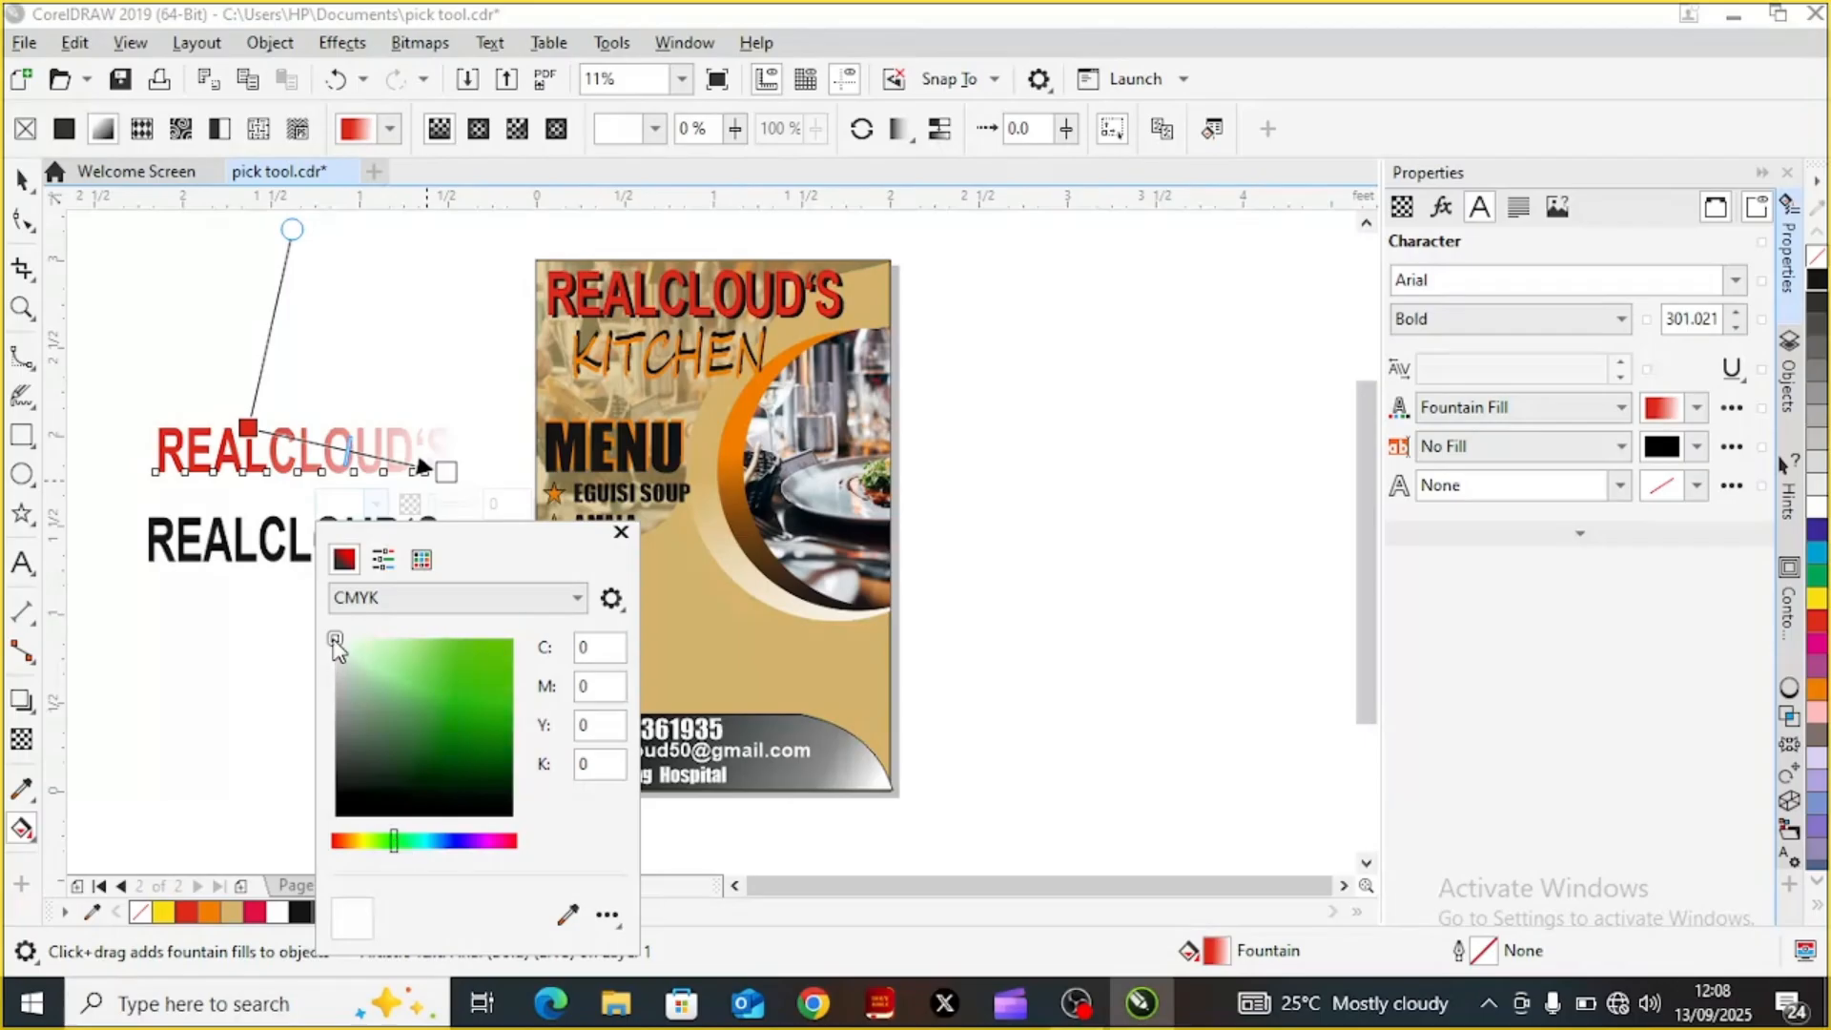
mouse_move(336, 643)
left_mouse_down()
mouse_move(432, 690)
mouse_move(455, 774)
mouse_move(465, 742)
mouse_move(449, 746)
left_mouse_up()
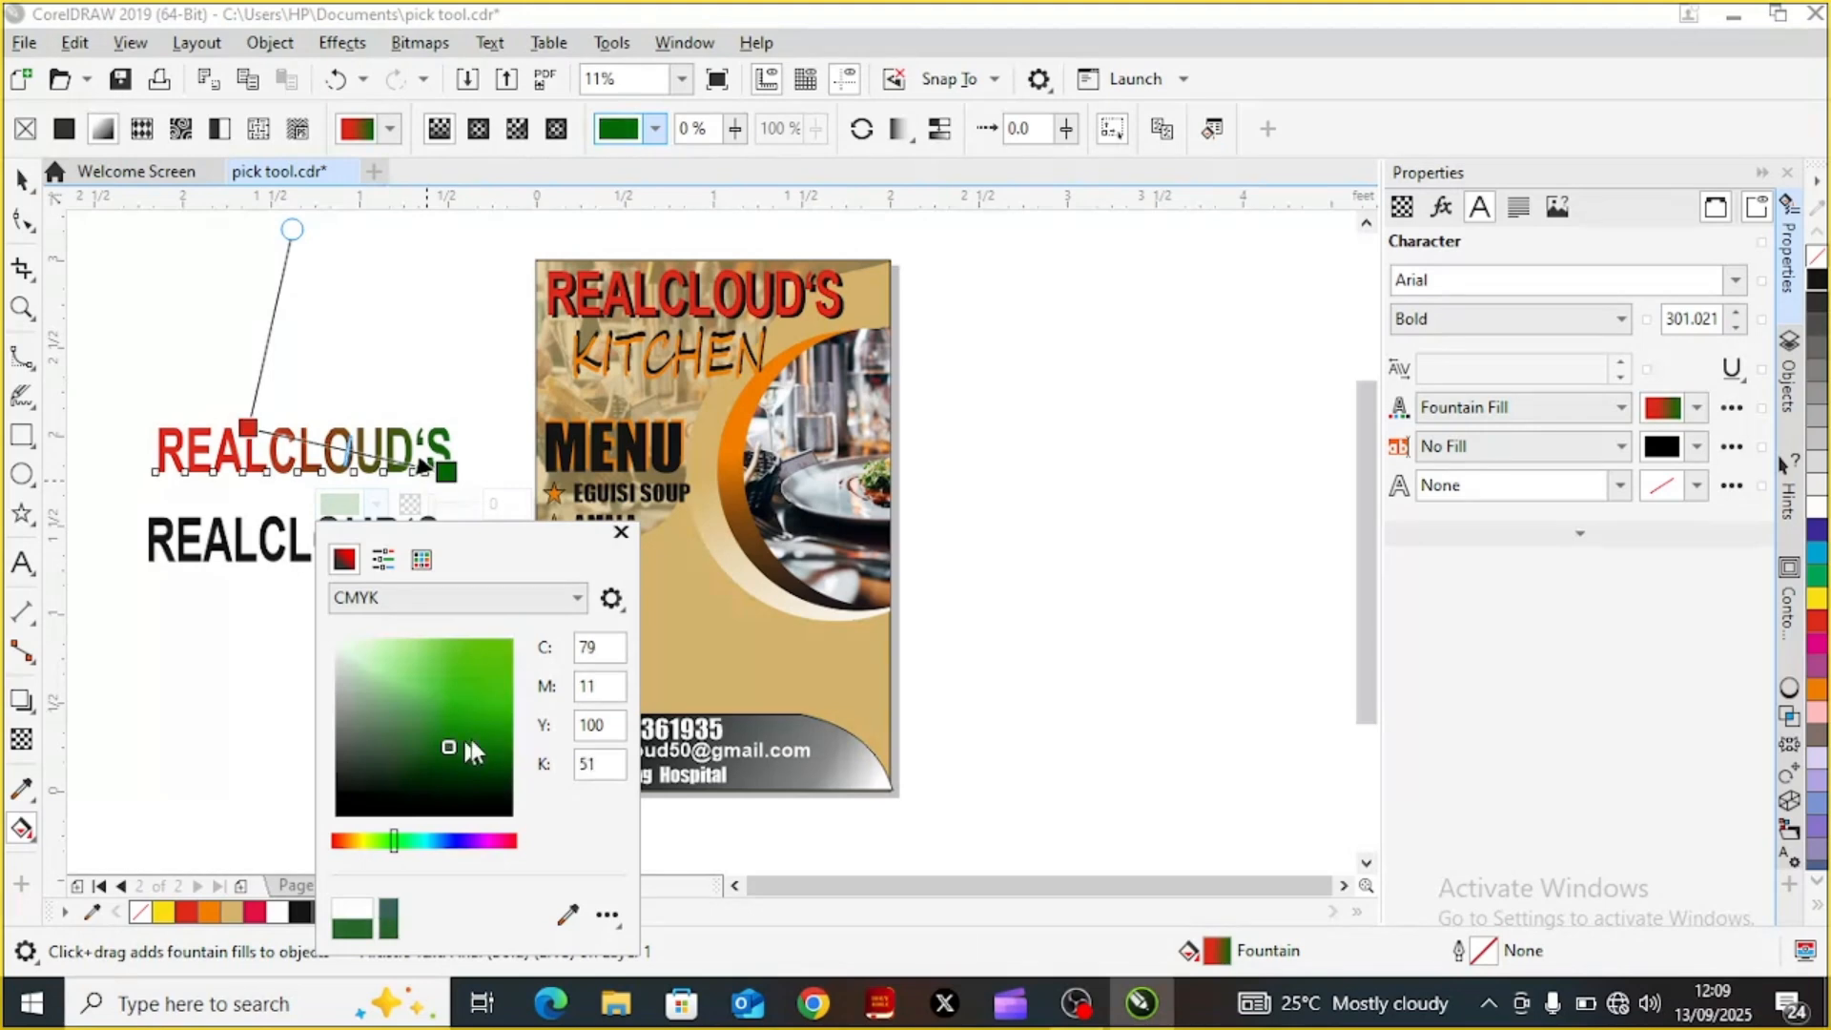
left_click(621, 534)
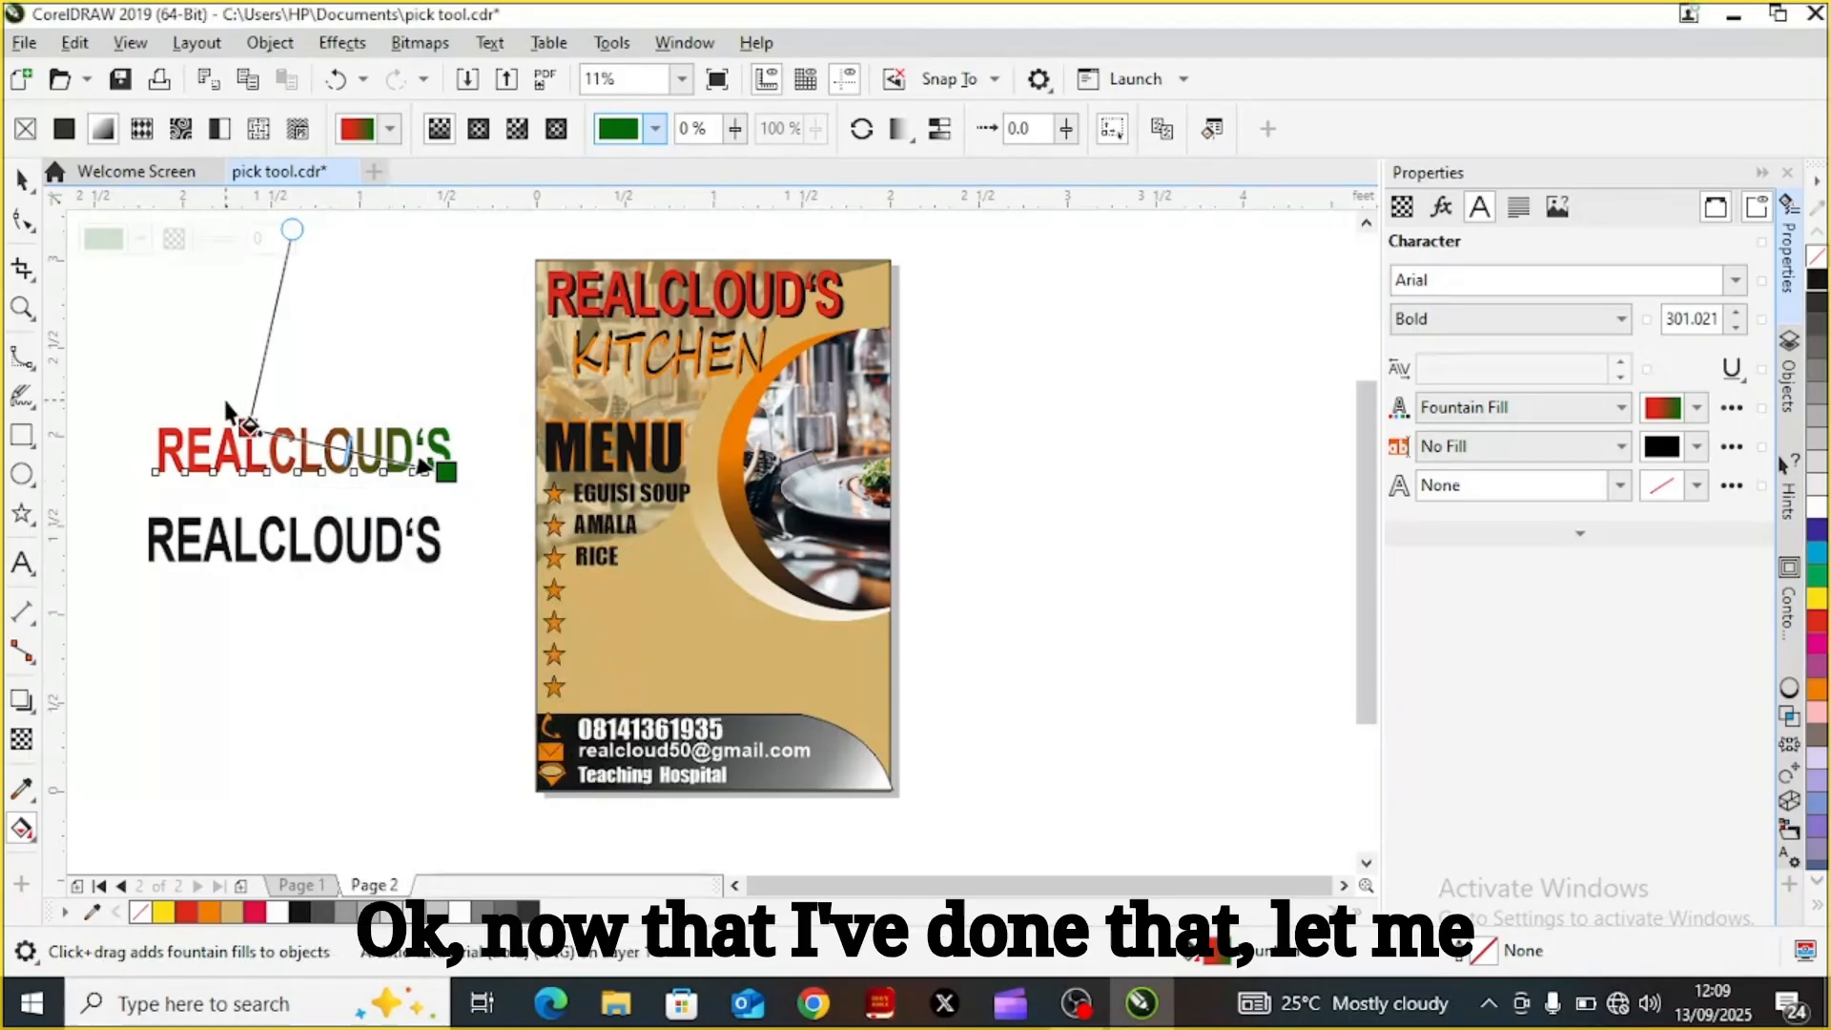
Reposition the fountain fill's handles on the title copy so red starts below the letters and green ends above them, with the skew handle lowered
left_click_drag(248, 428, 253, 464)
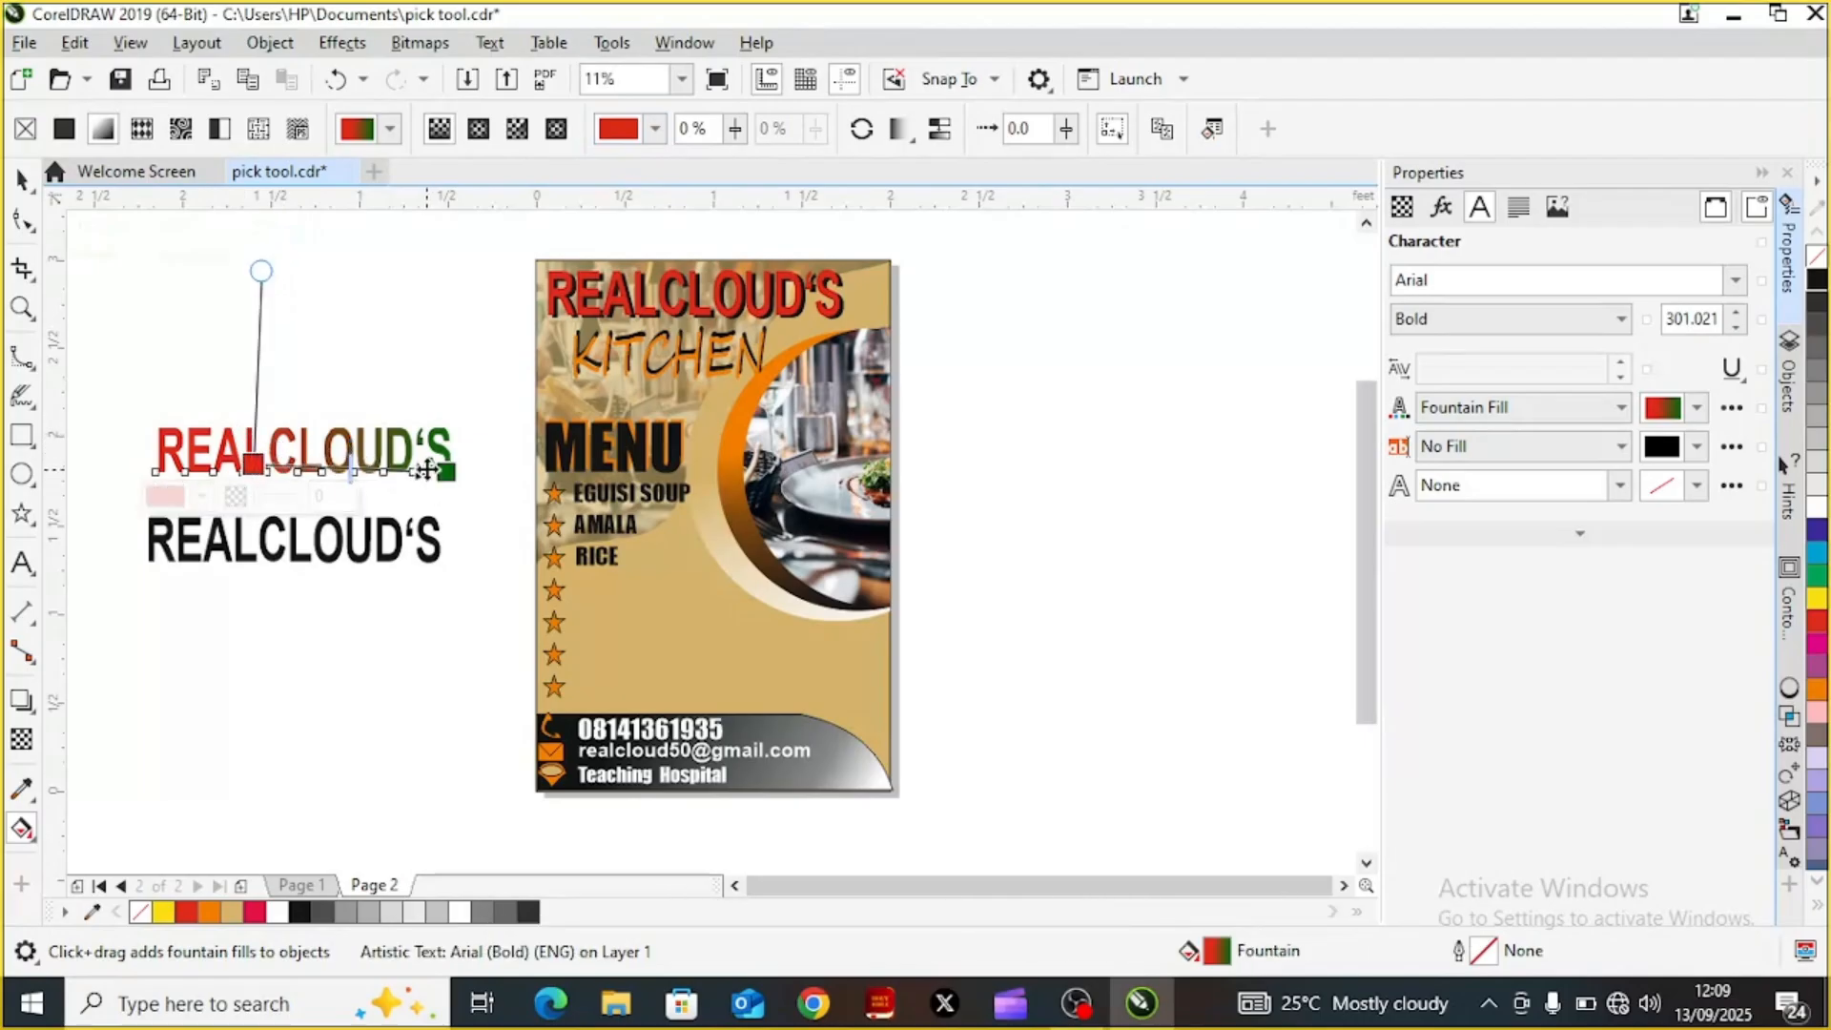
left_click_drag(424, 474, 384, 397)
left_click_drag(432, 482, 325, 484)
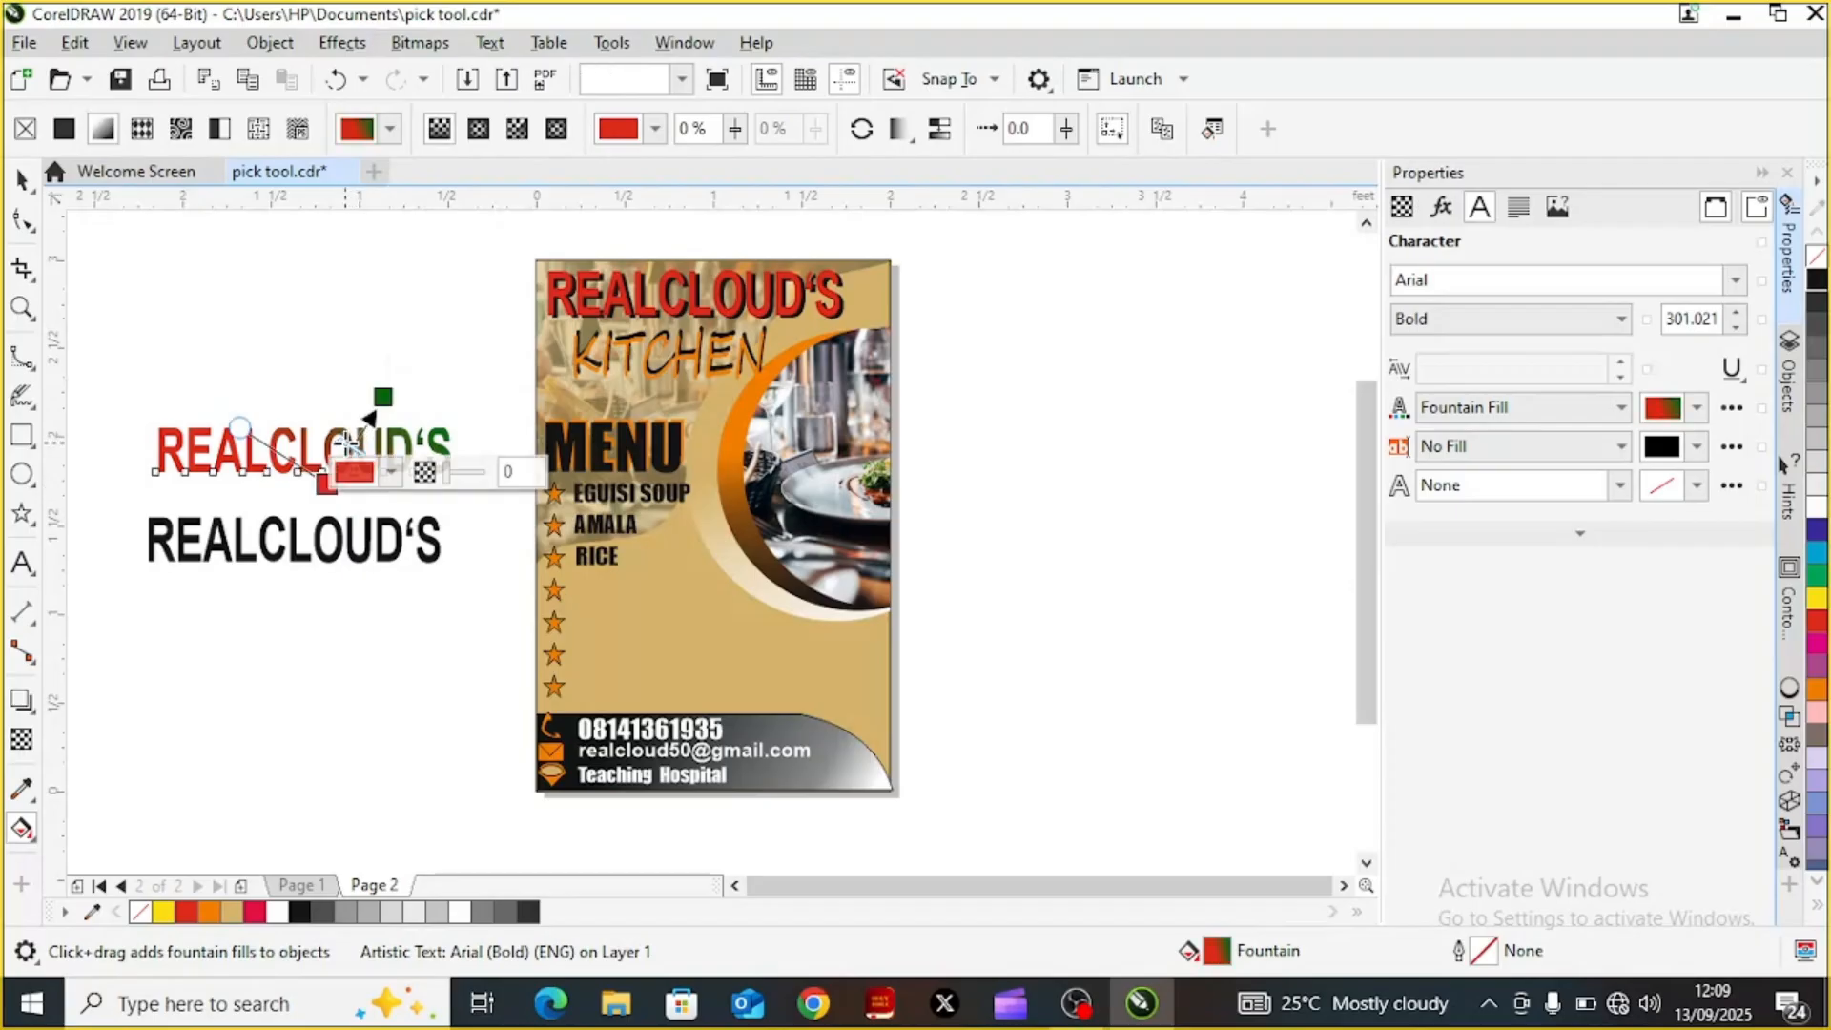
left_click_drag(240, 428, 233, 491)
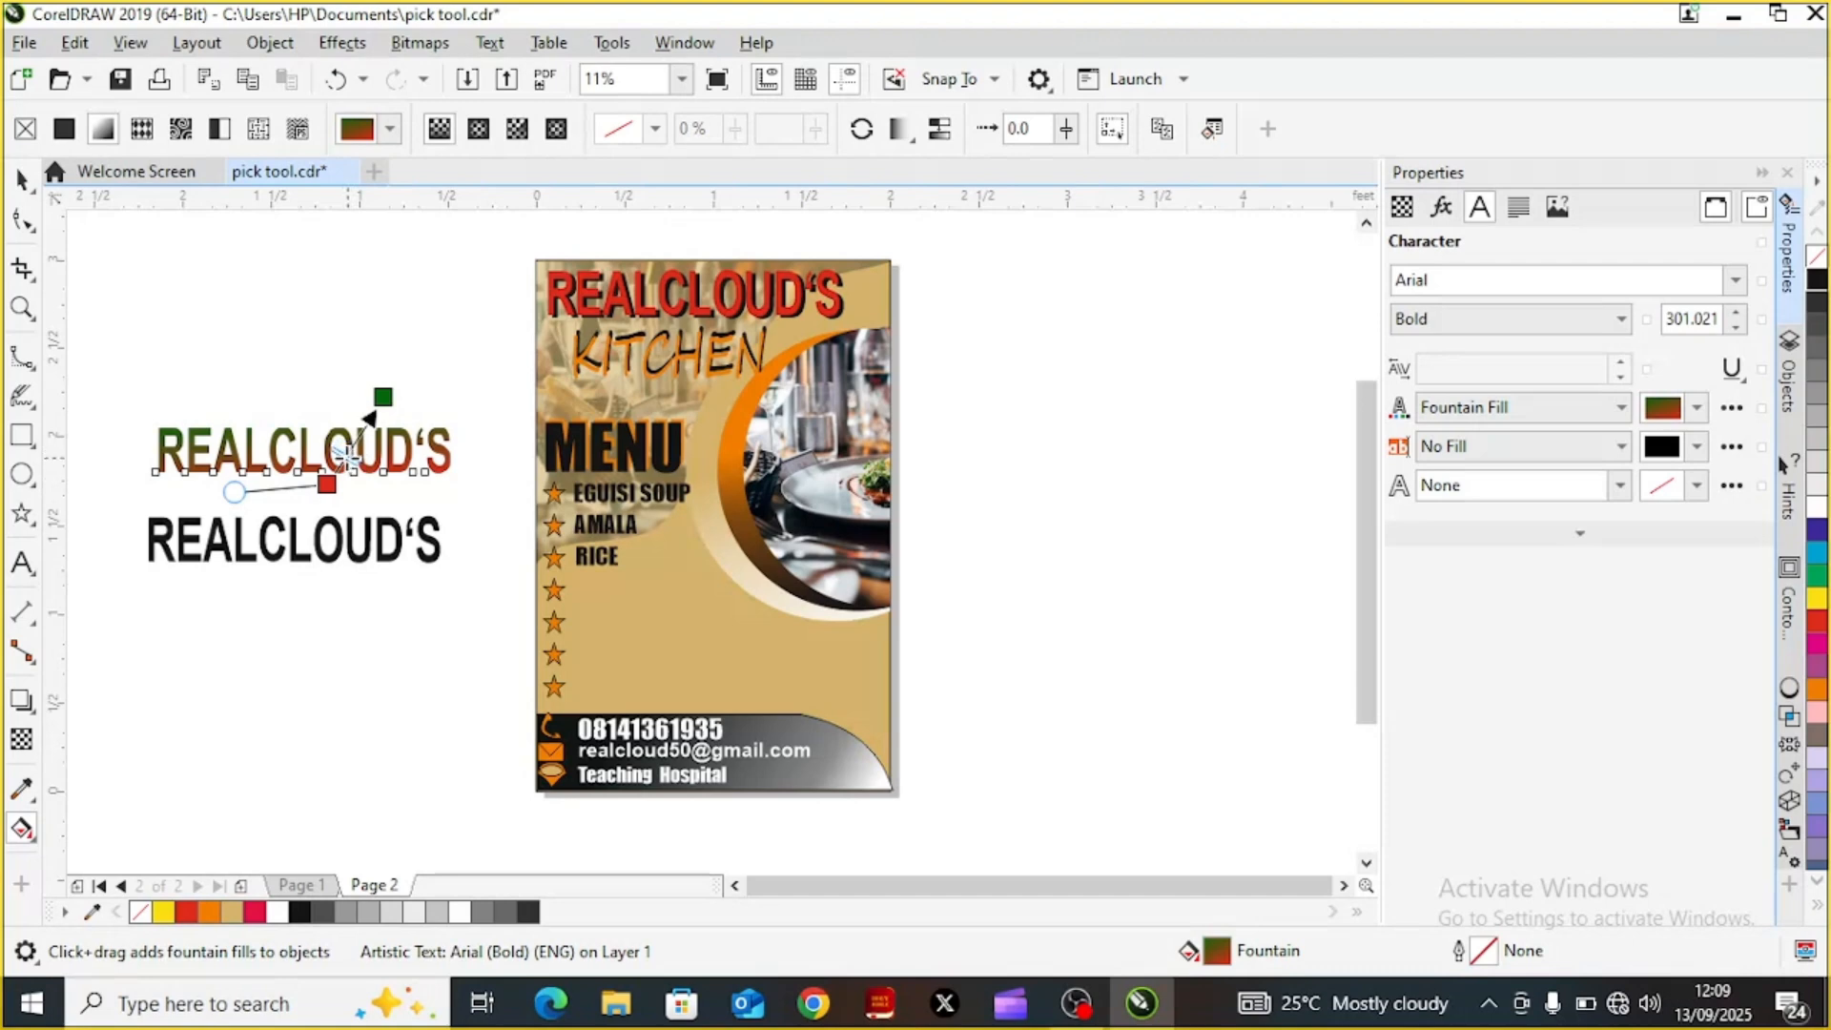
Raise the red start handle of the title copy's fountain fill to the letters' baseline and deselect the text
left_click_drag(327, 484, 320, 472)
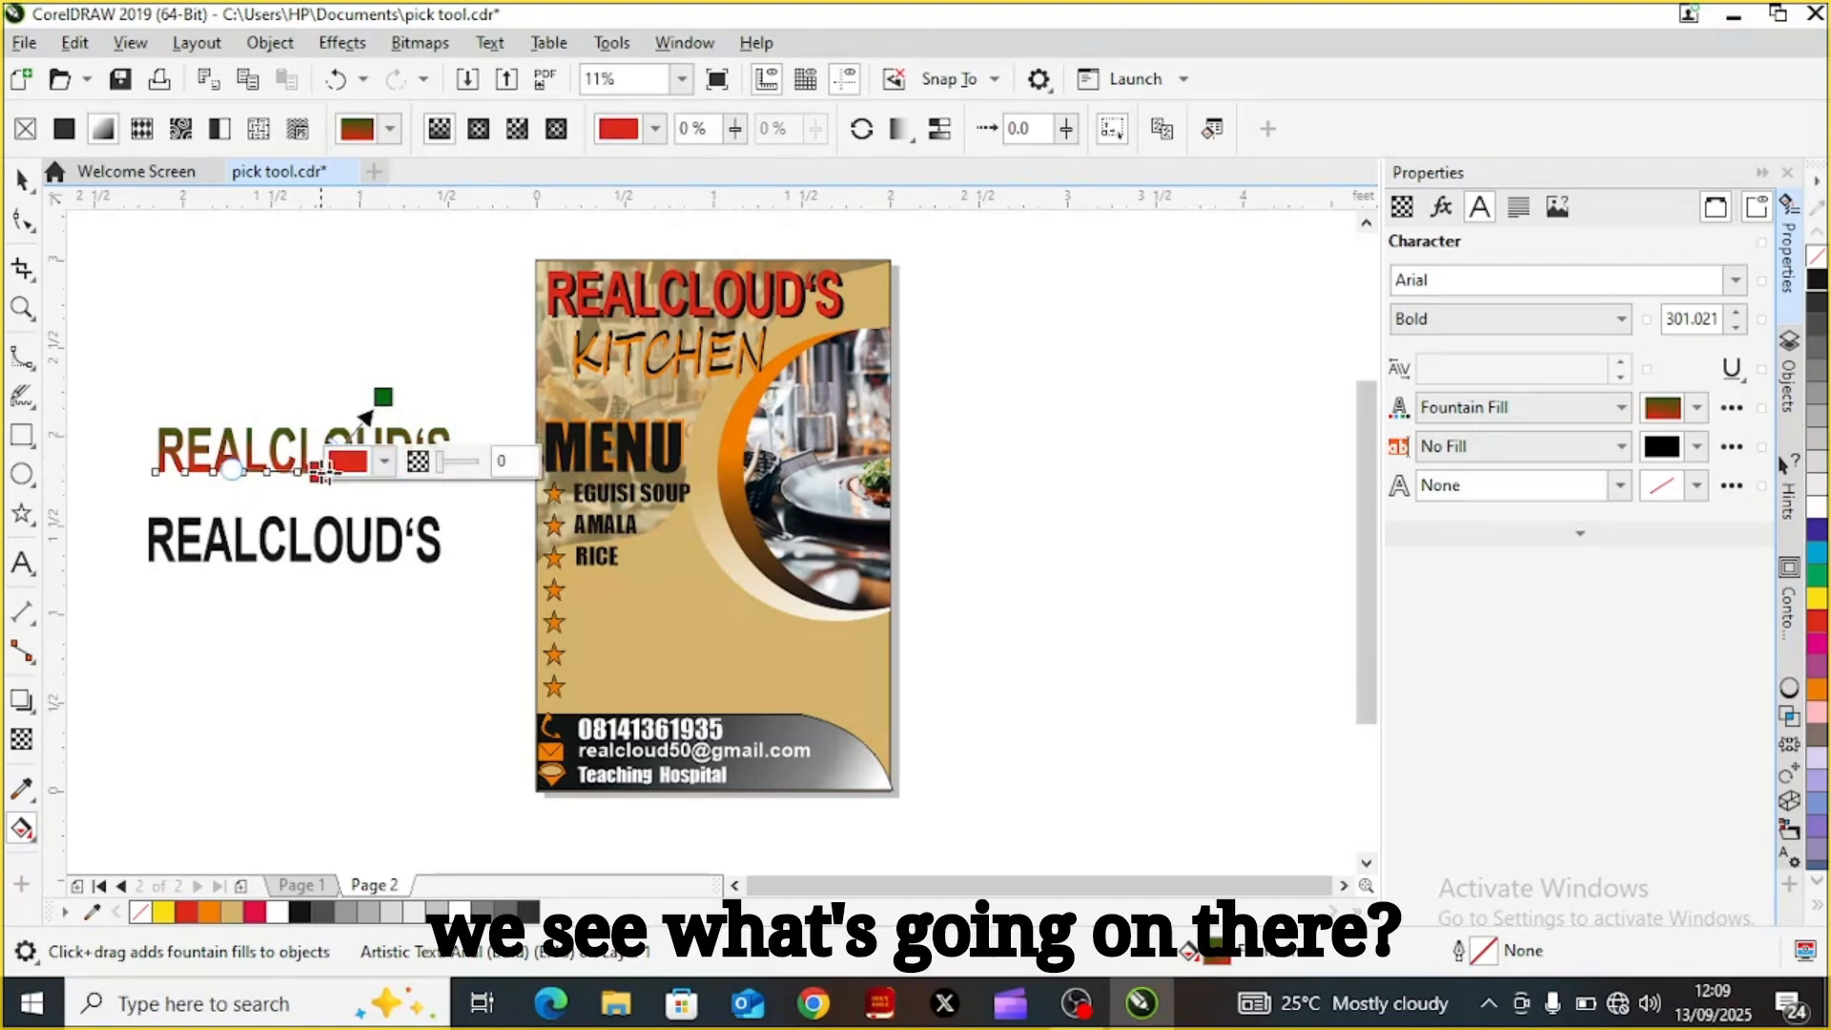
left_click(429, 506)
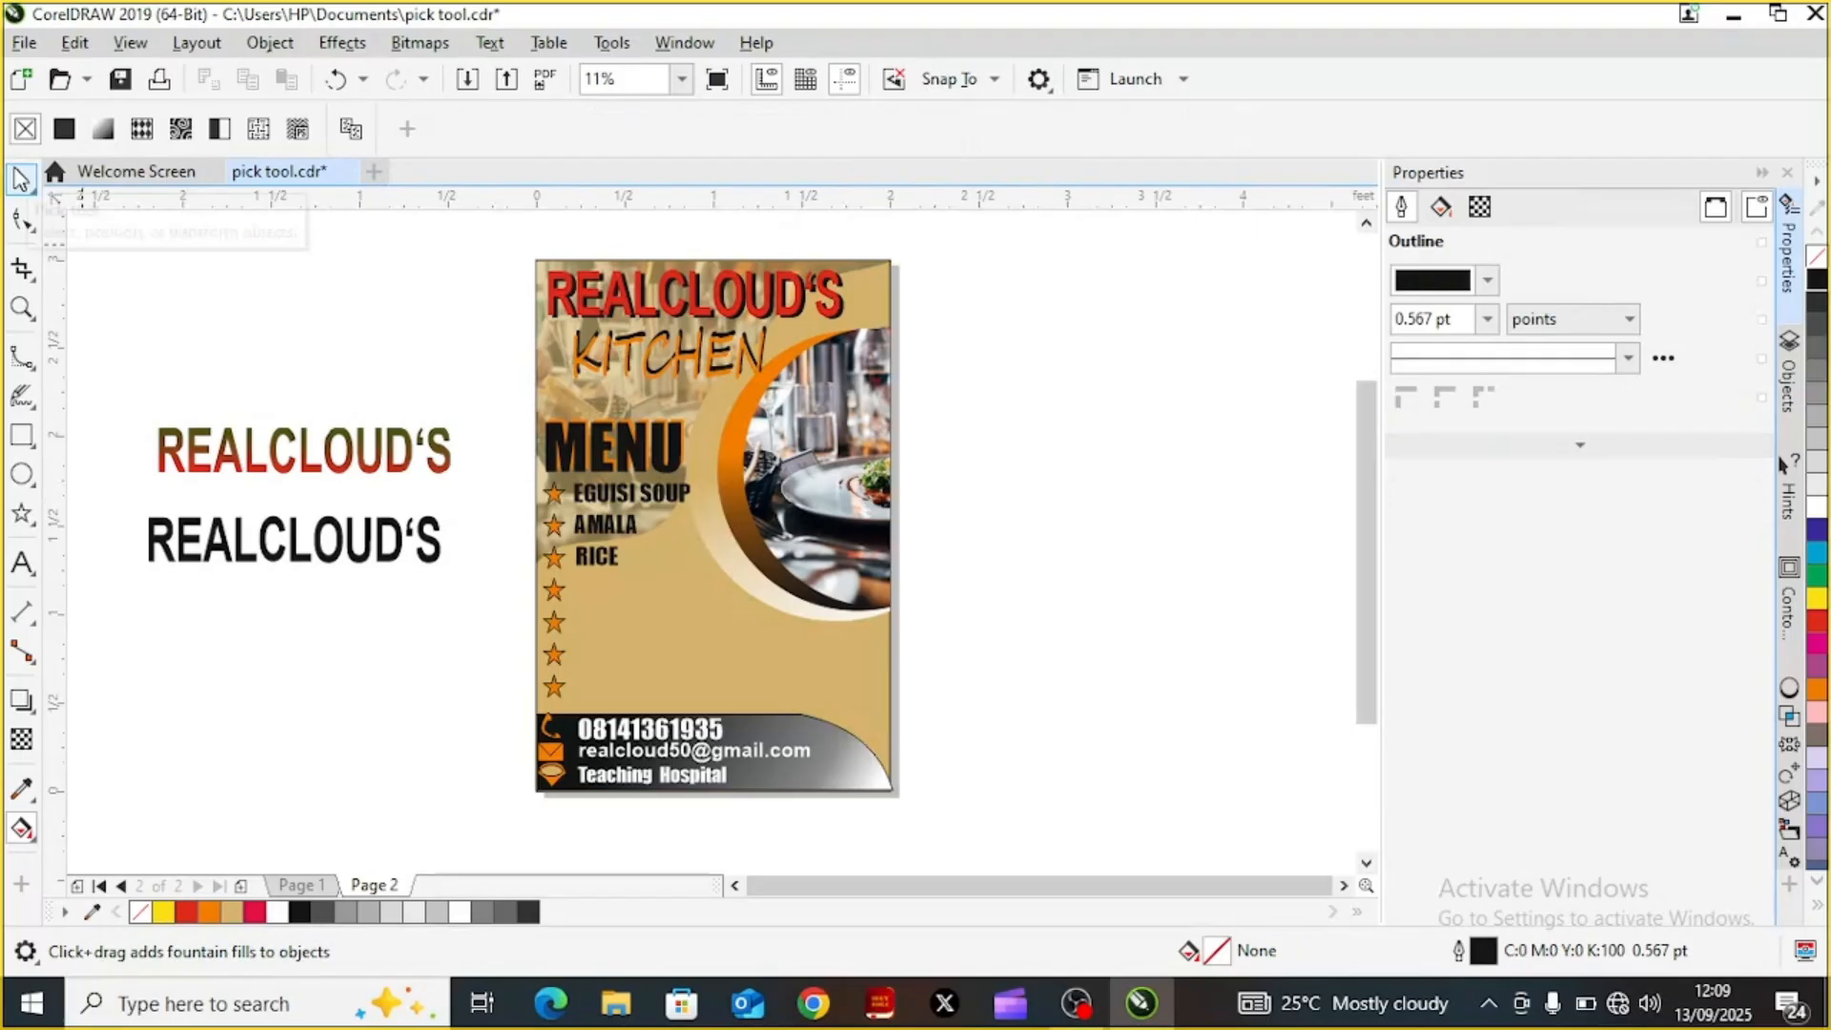
left_click(20, 179)
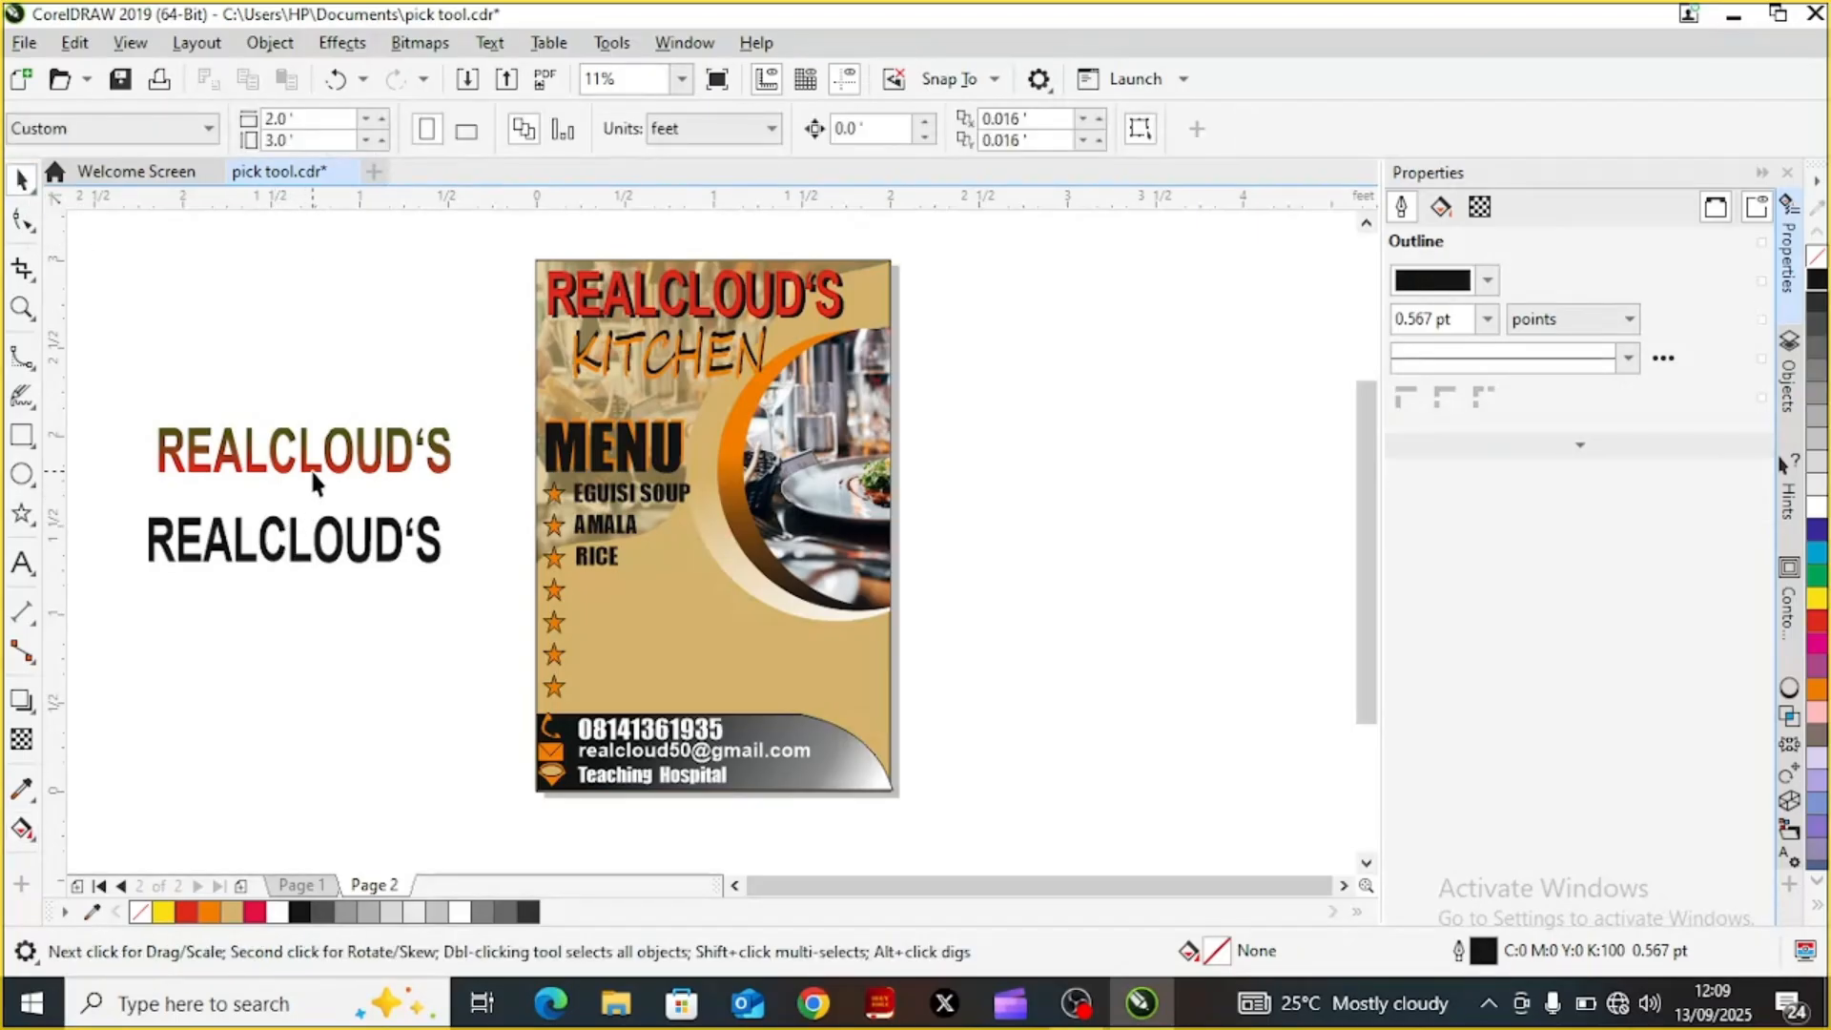
Examine the red-green gradient on the REALCLOUD'S copy up close and compare it with the flyer's original title
left_click(21, 309)
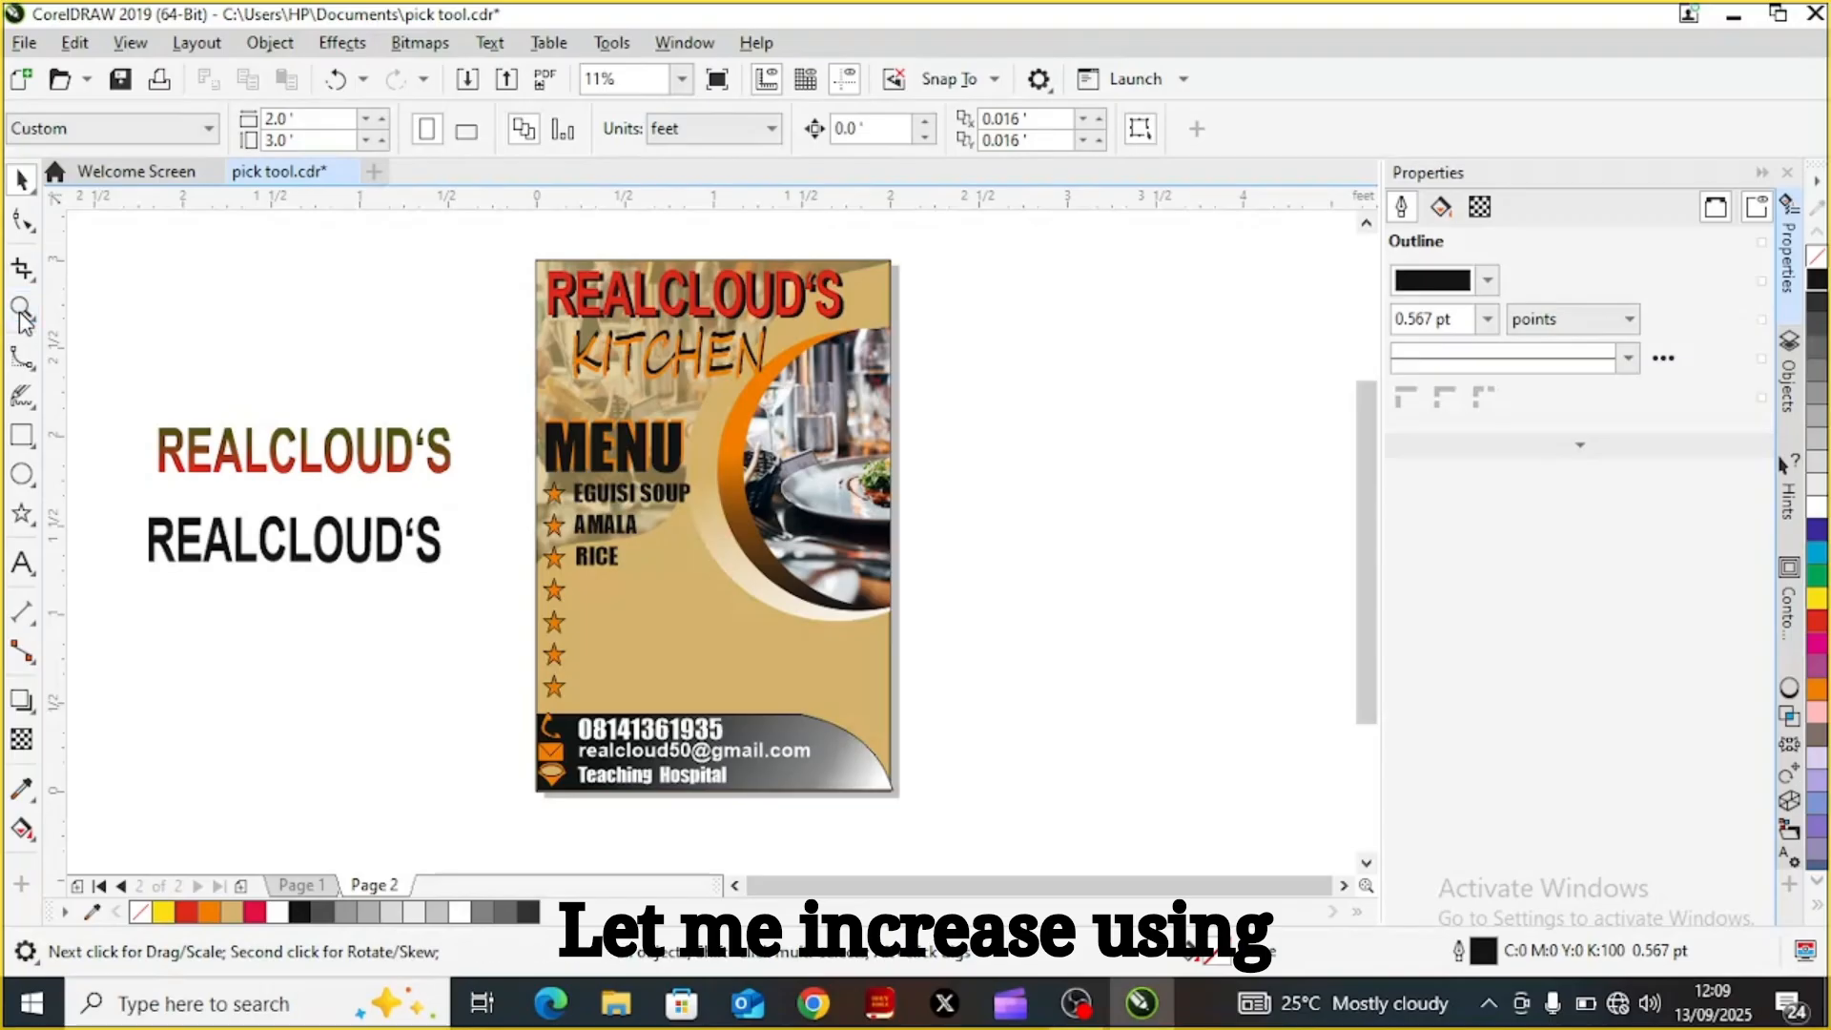
left_click(129, 350)
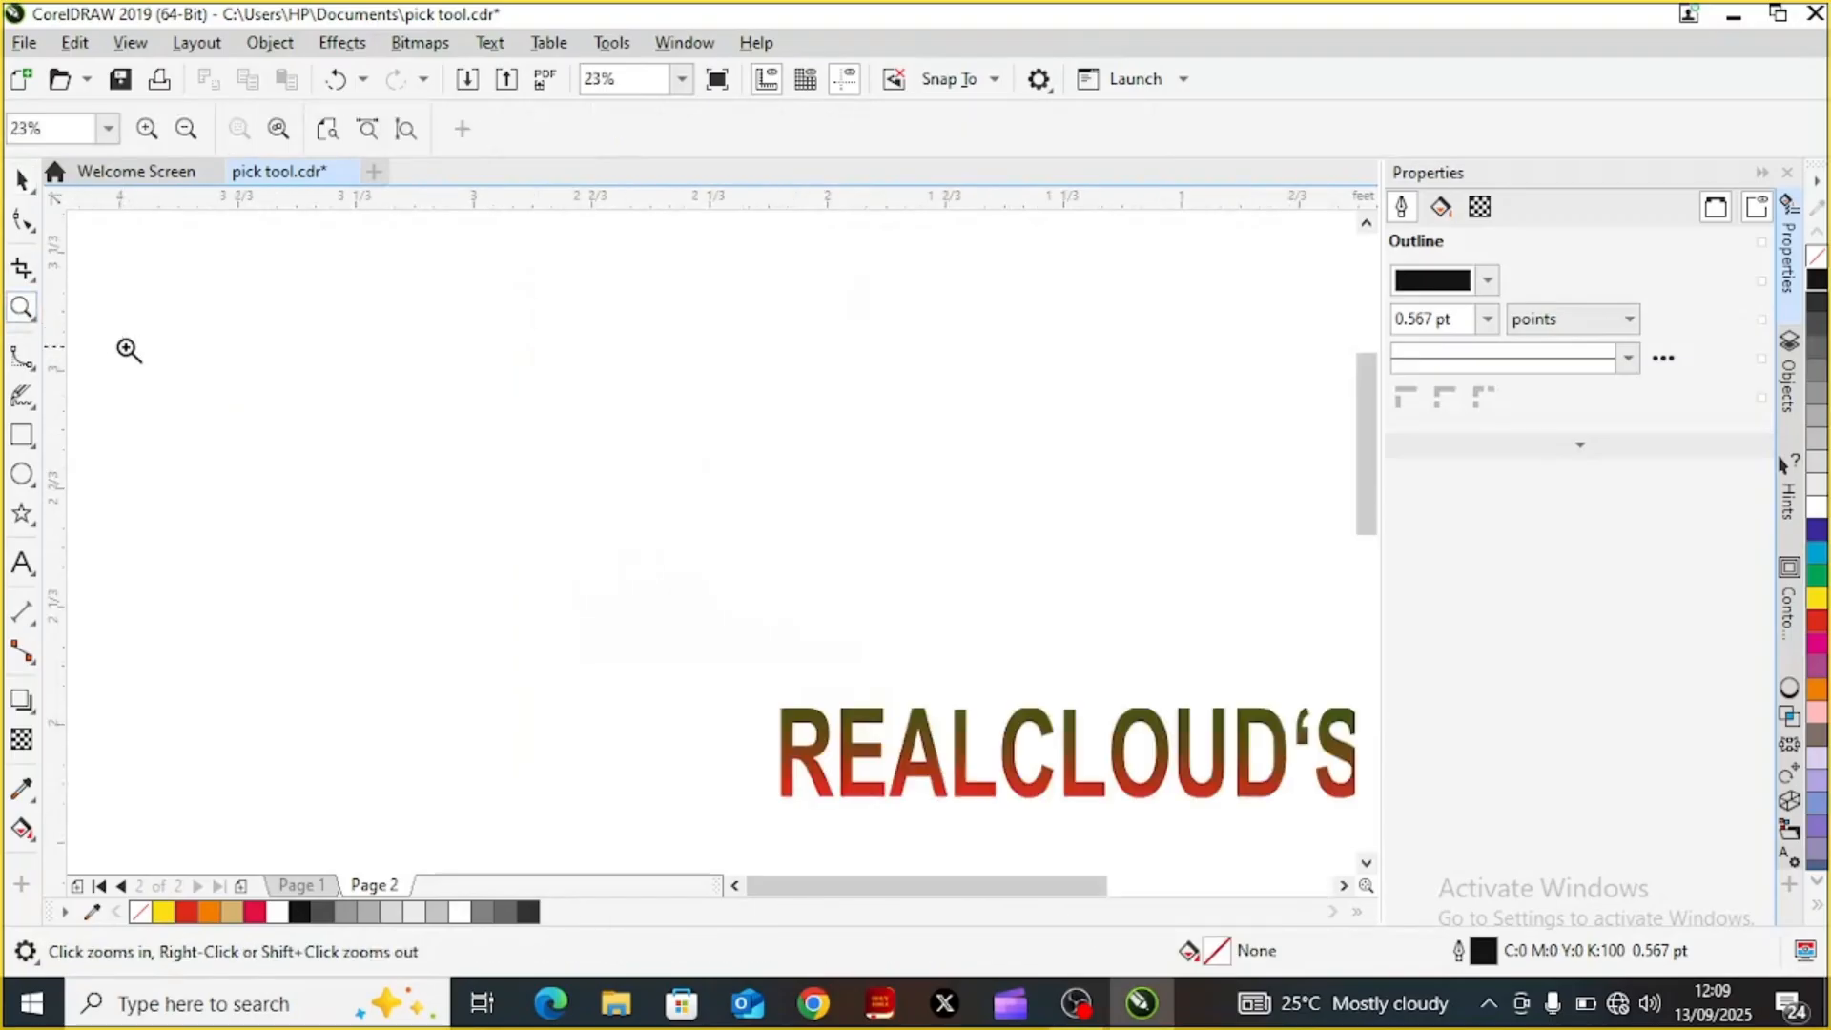
left_click_drag(1009, 889, 1145, 892)
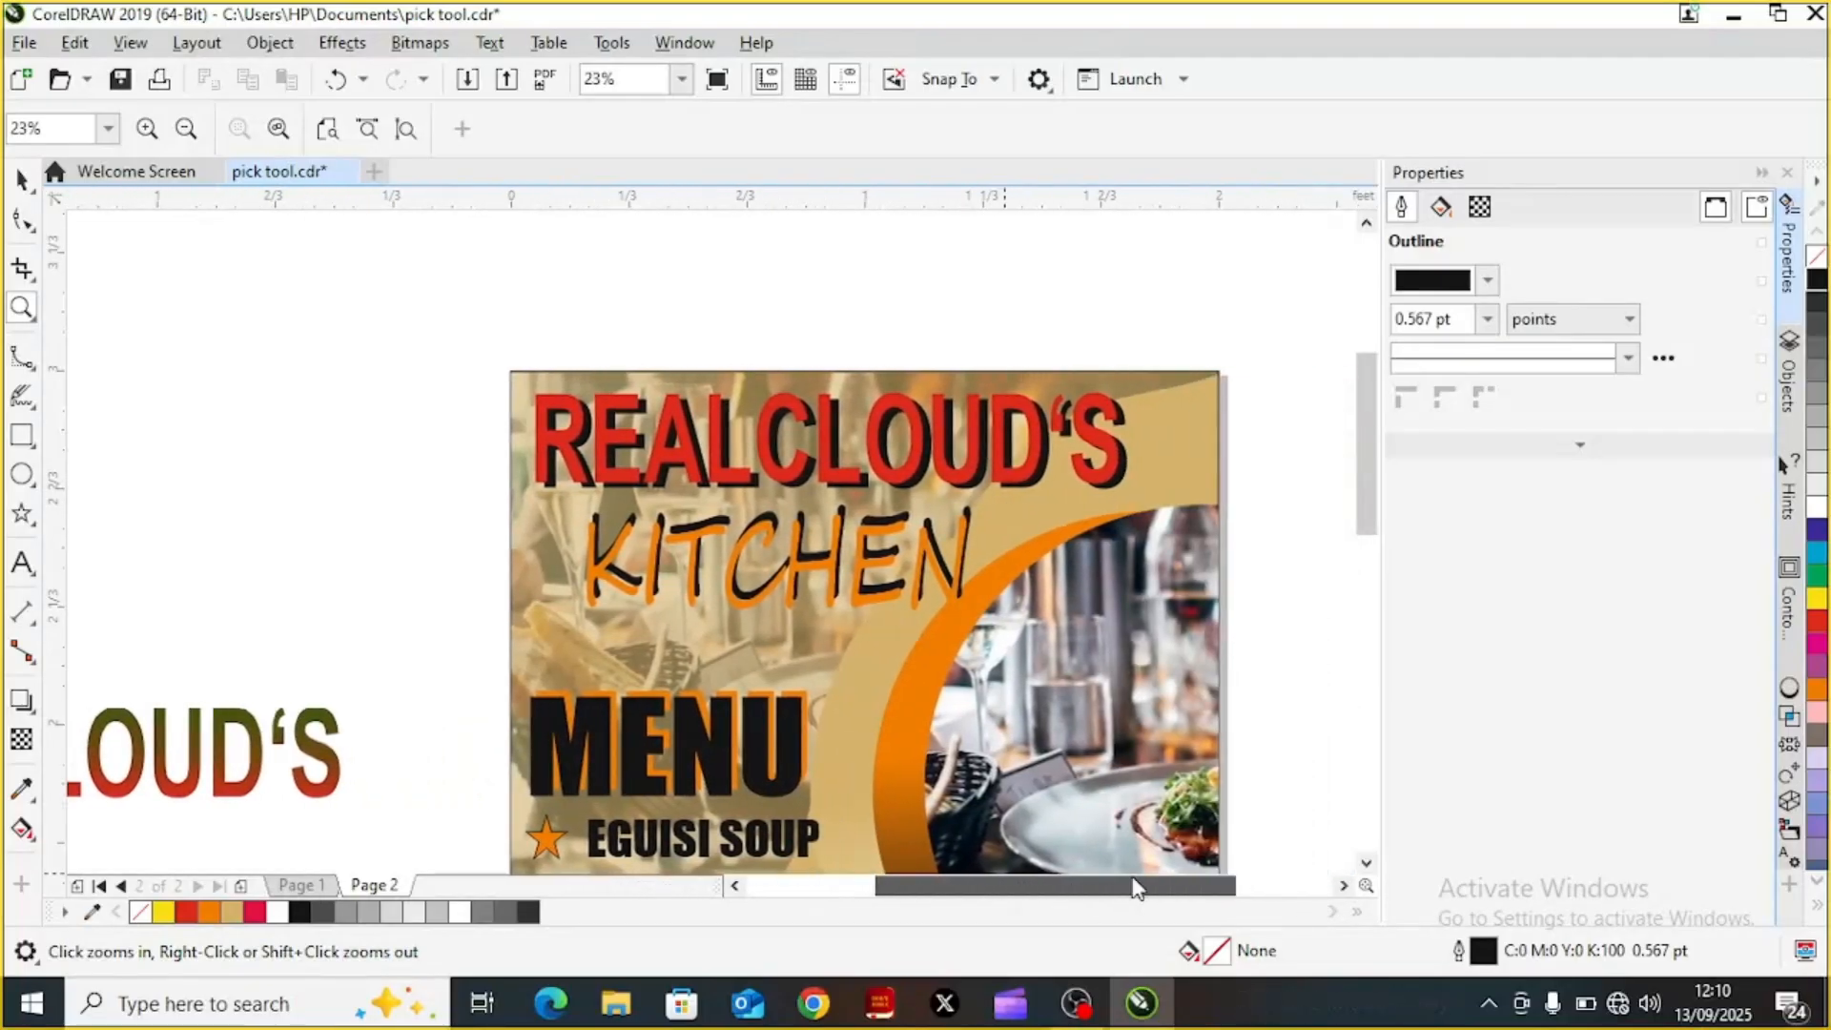
left_click_drag(1369, 491, 1387, 533)
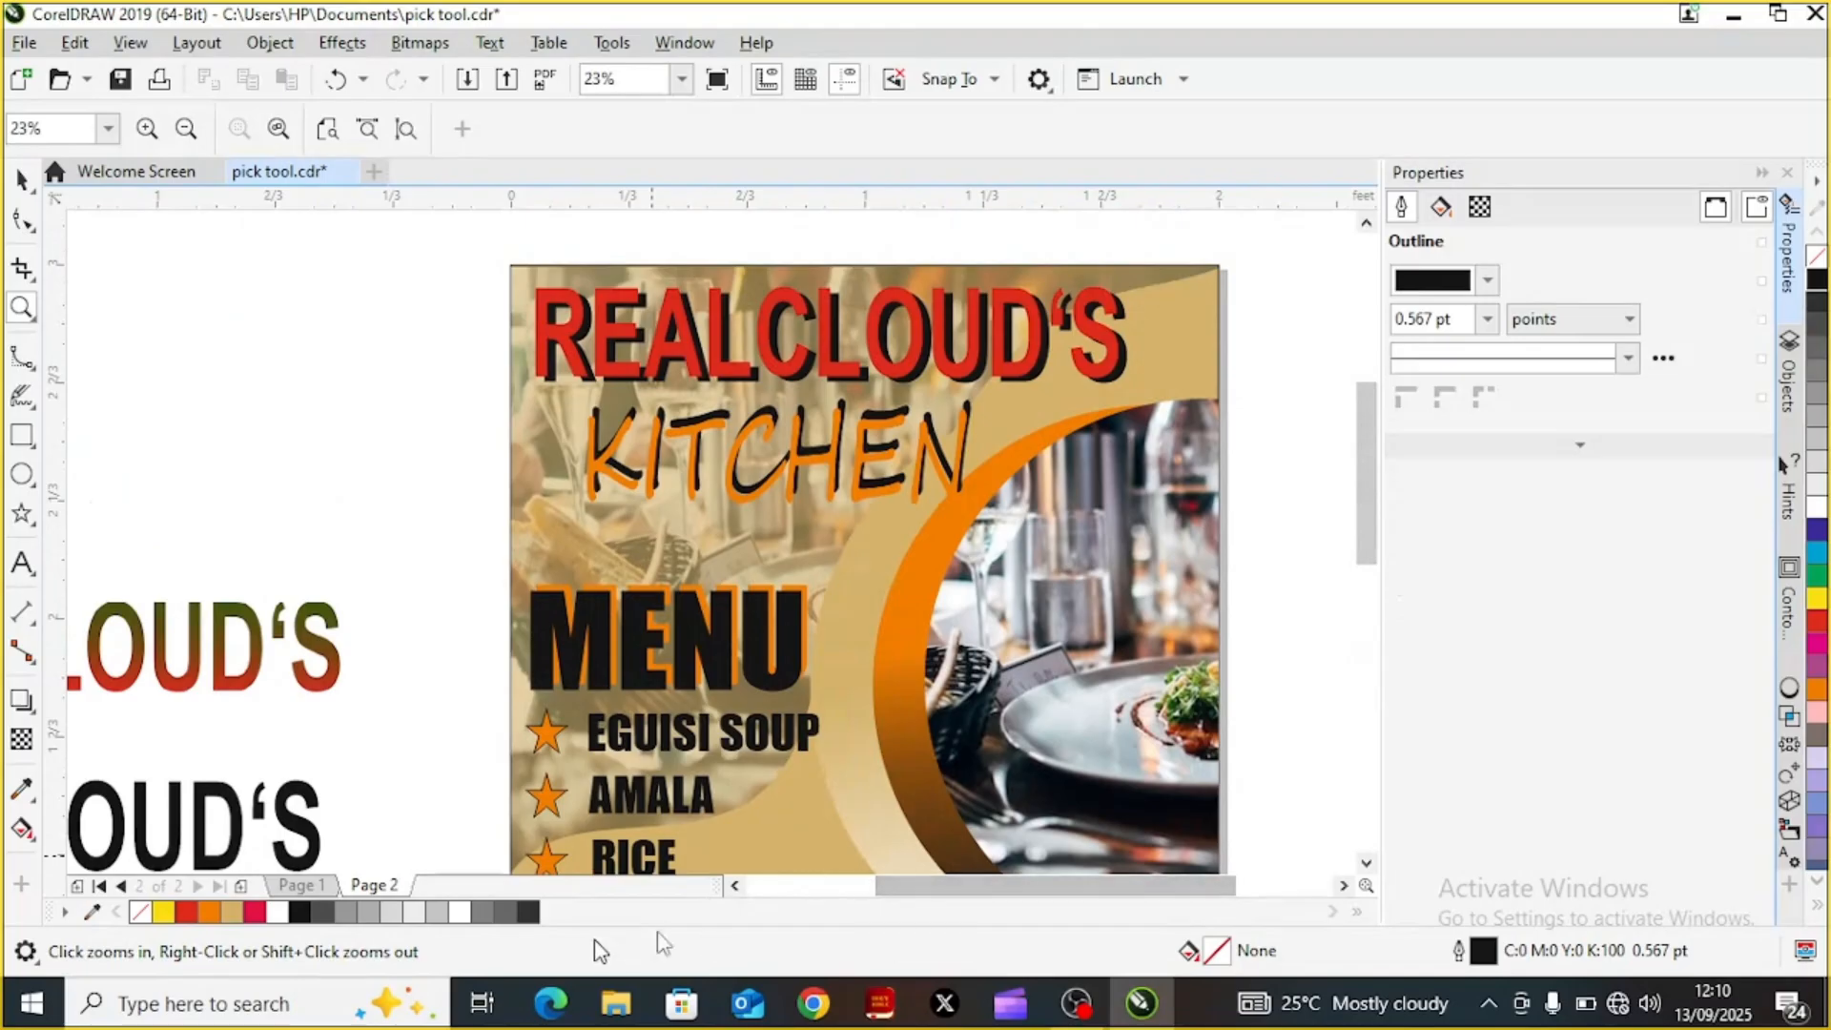
left_click_drag(969, 897, 833, 907)
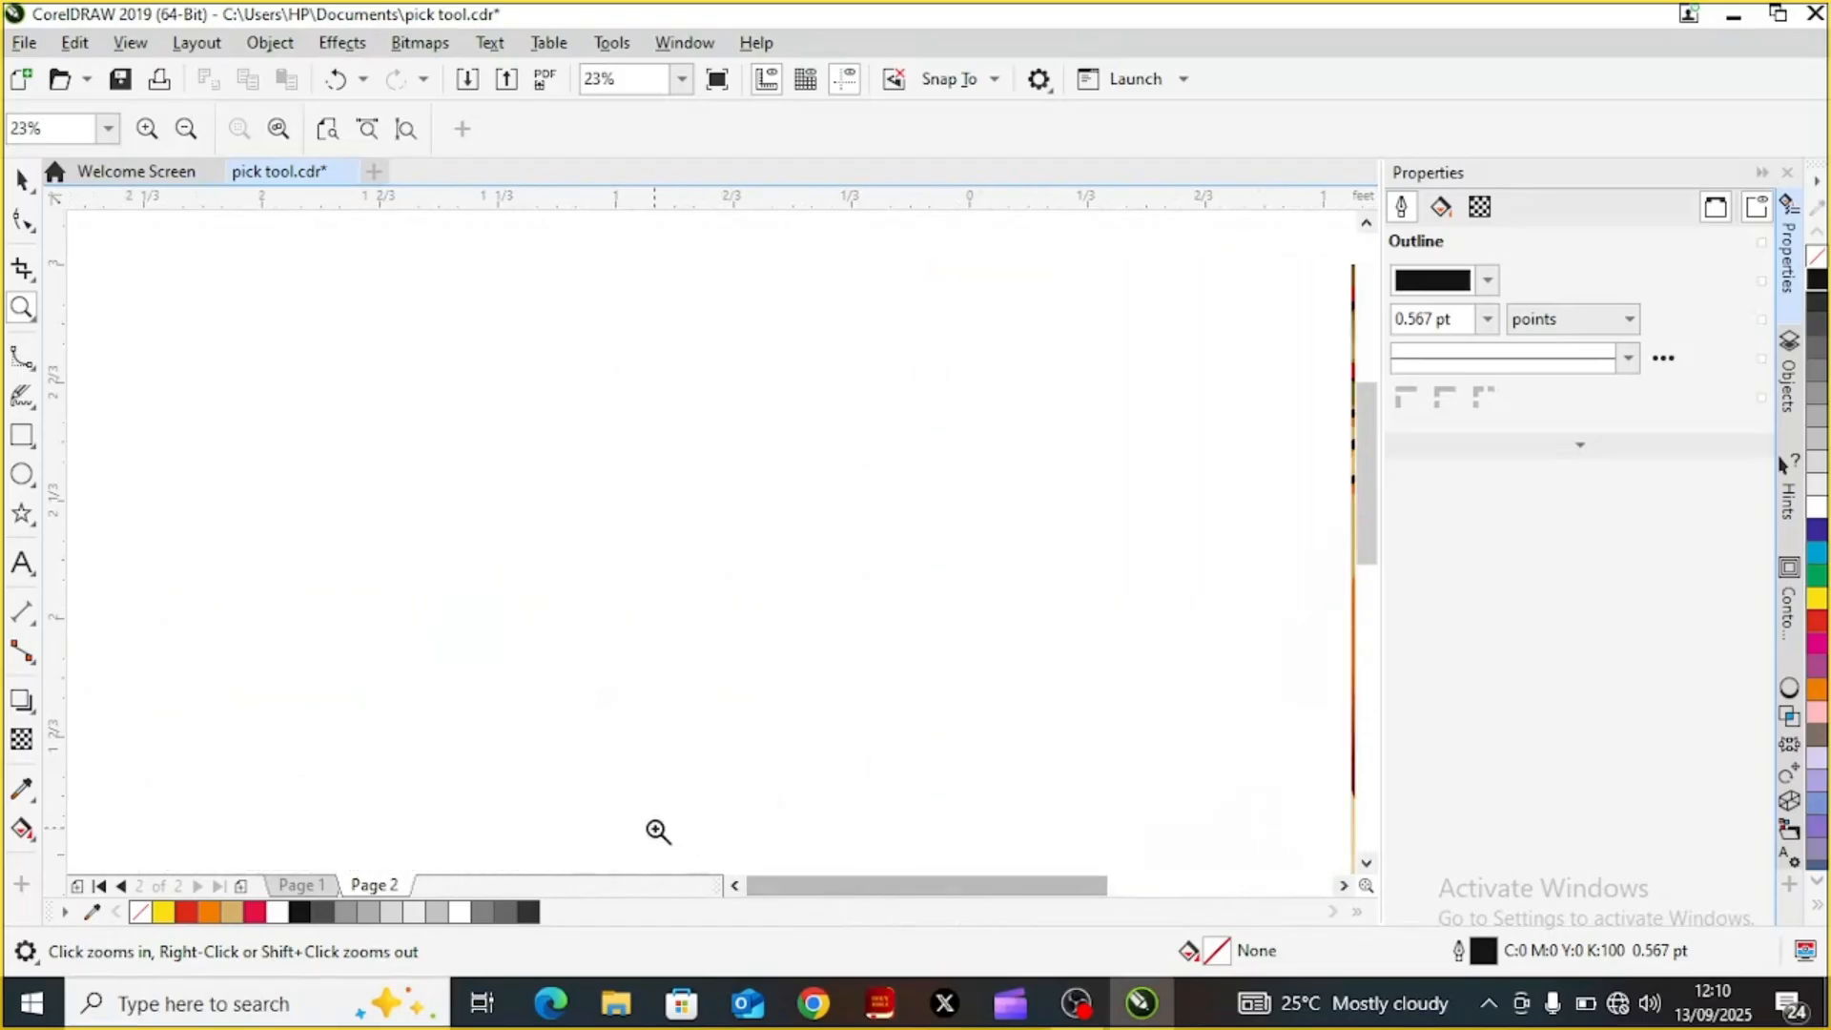
left_click(792, 710)
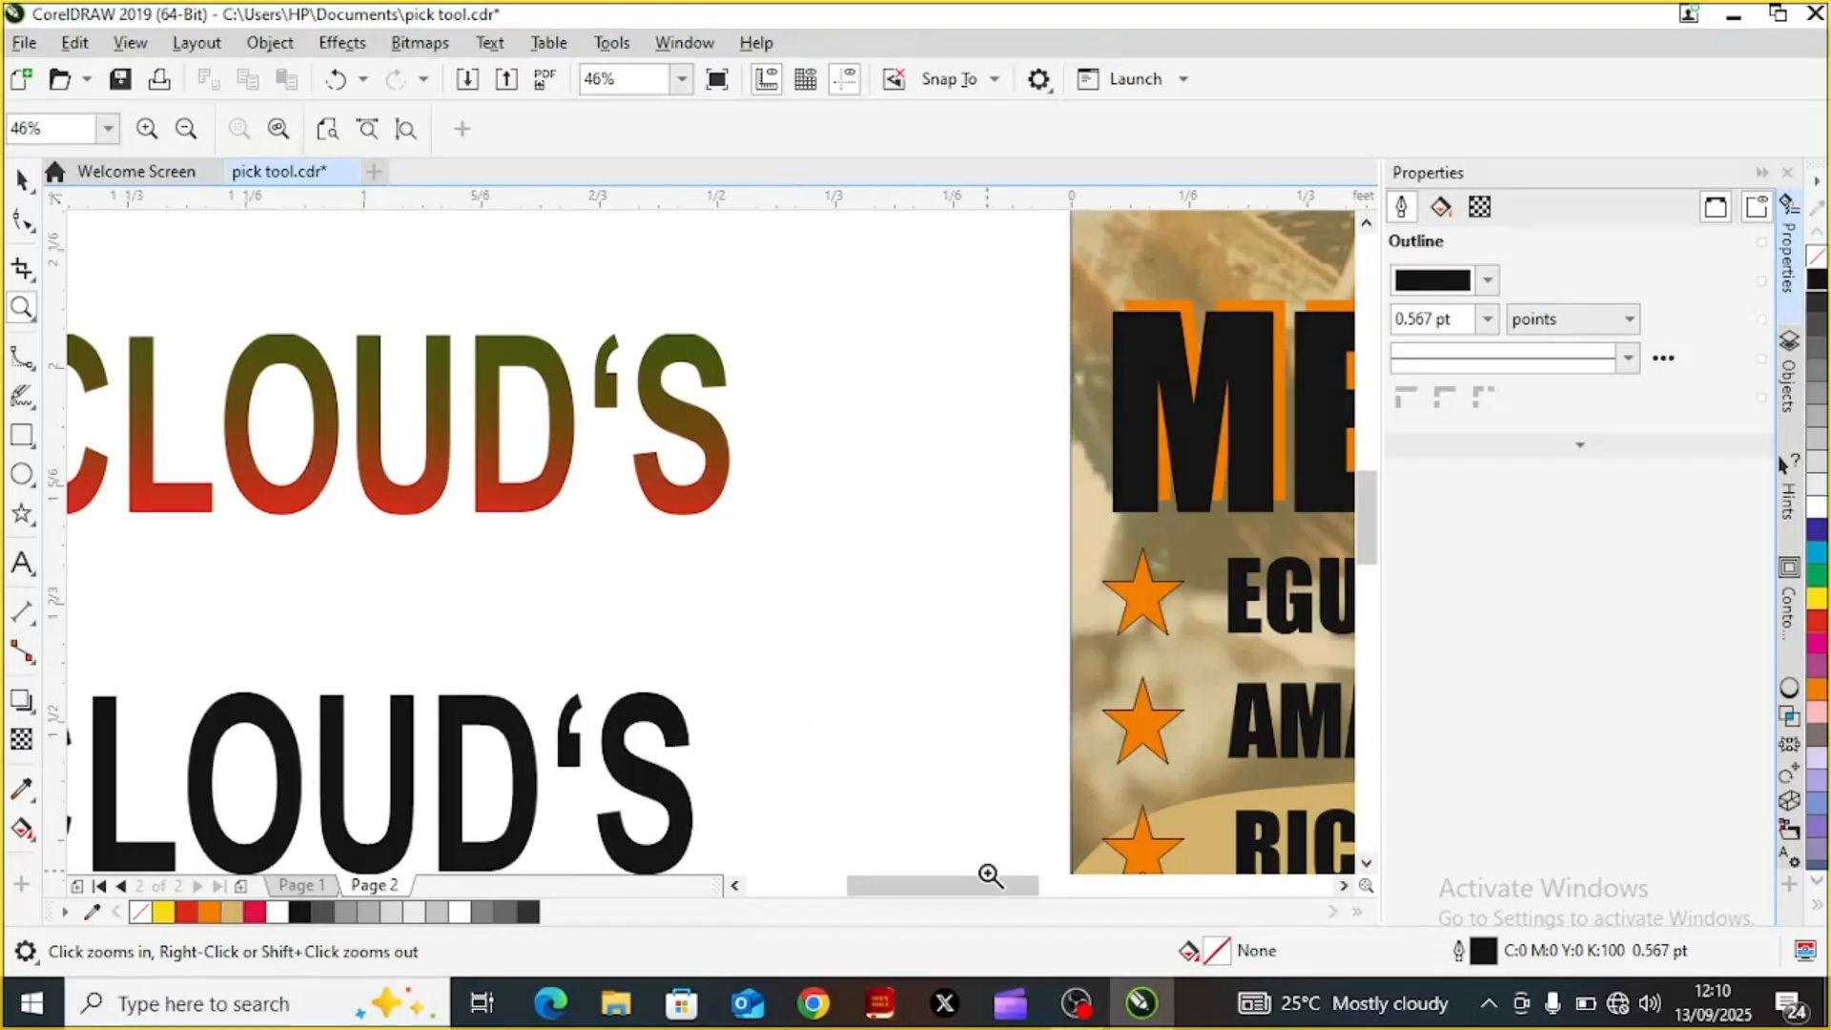
left_click_drag(976, 895, 893, 901)
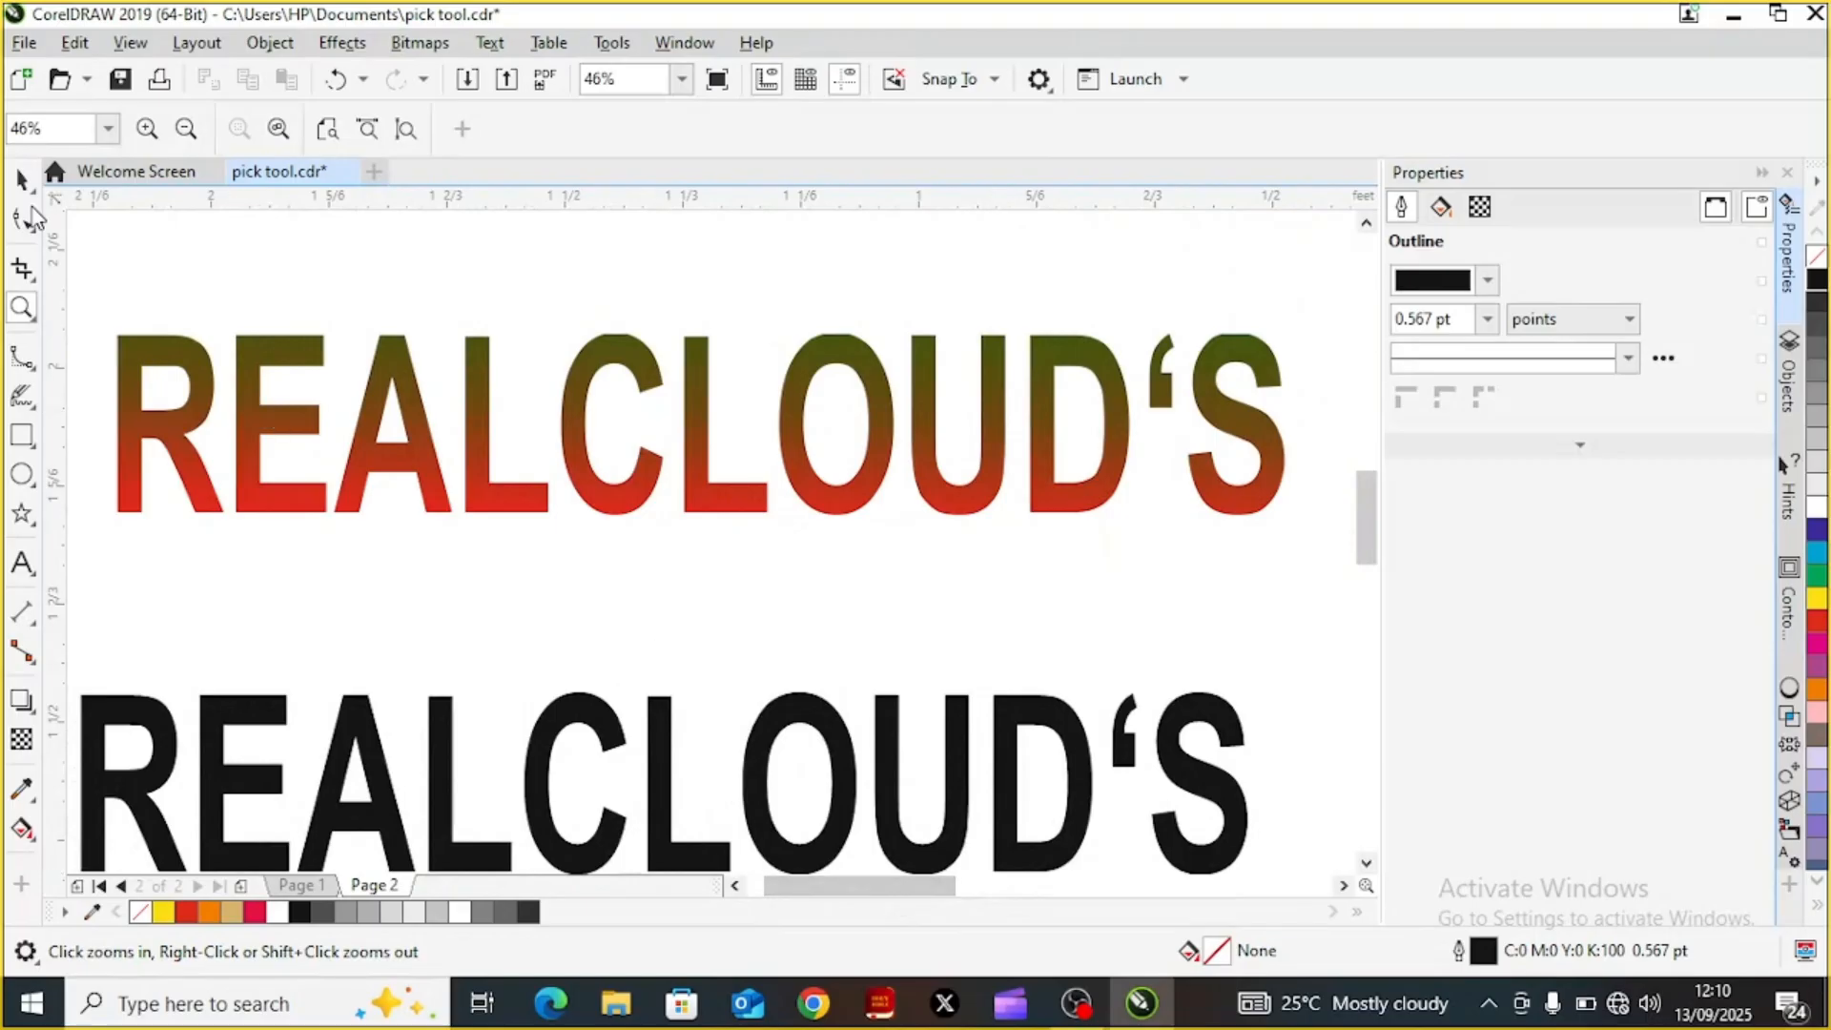
left_click(23, 181)
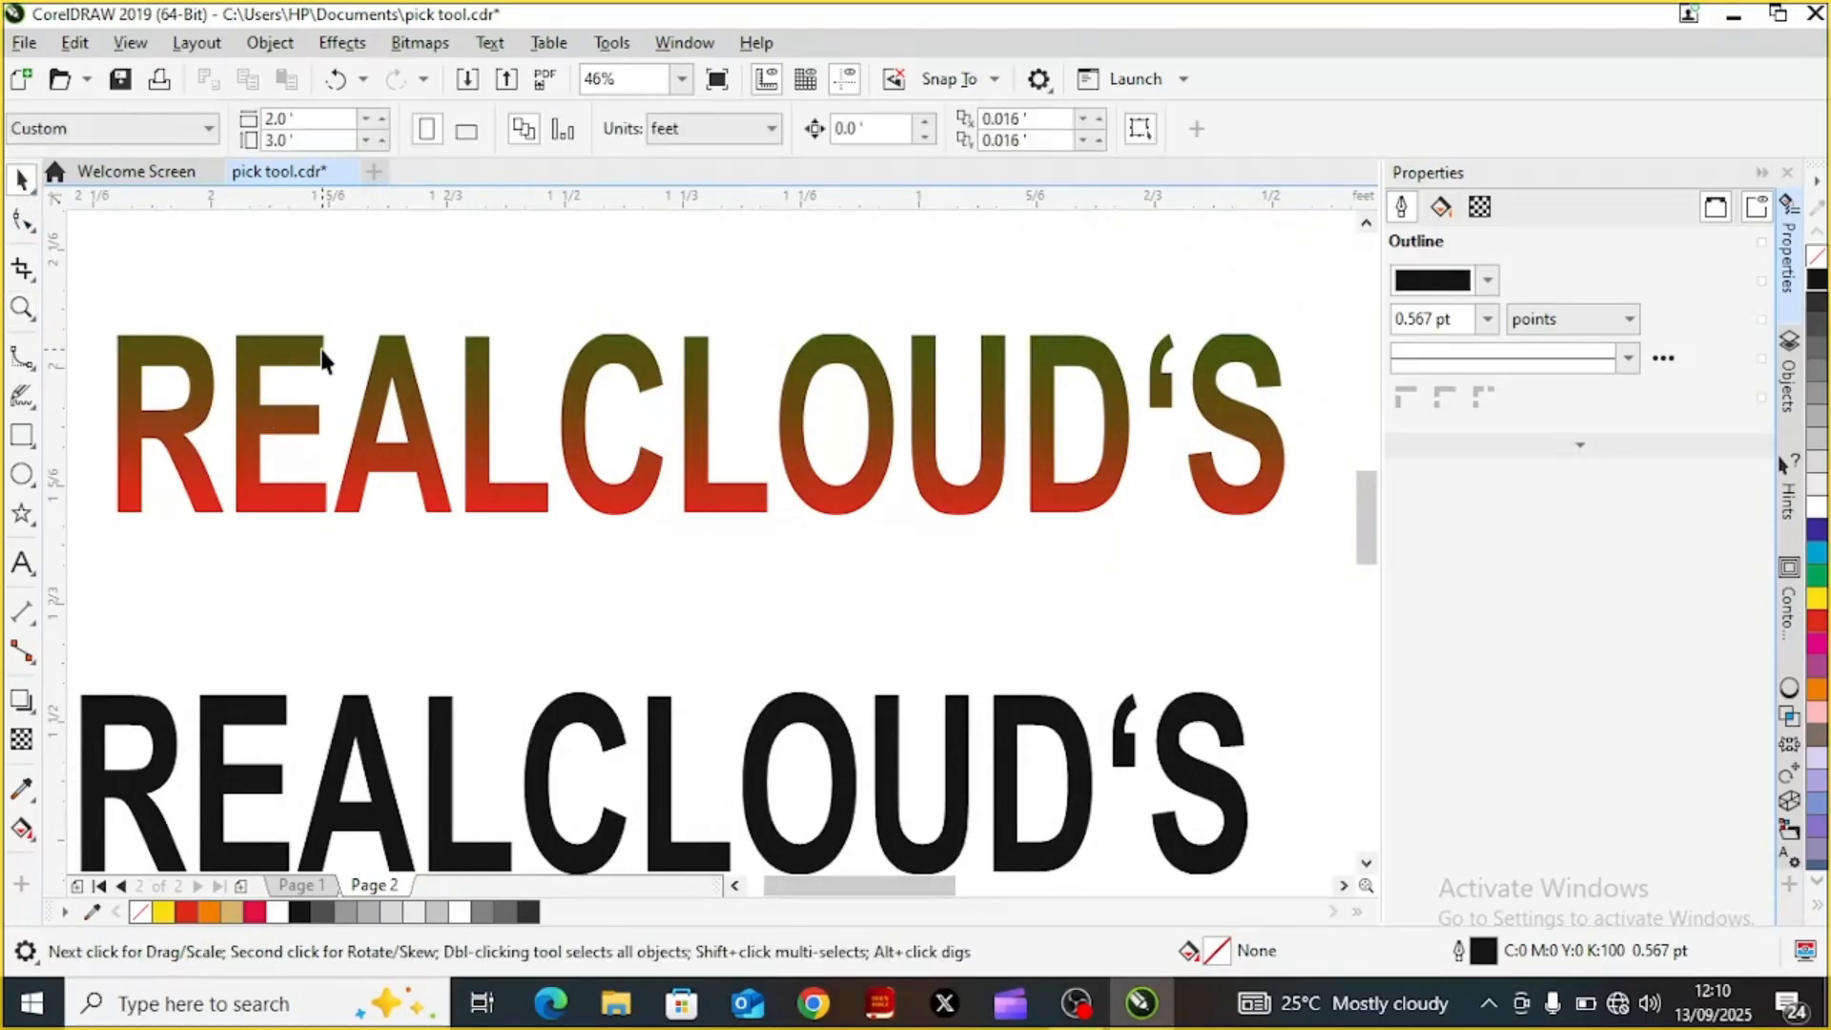
double_click(485, 448)
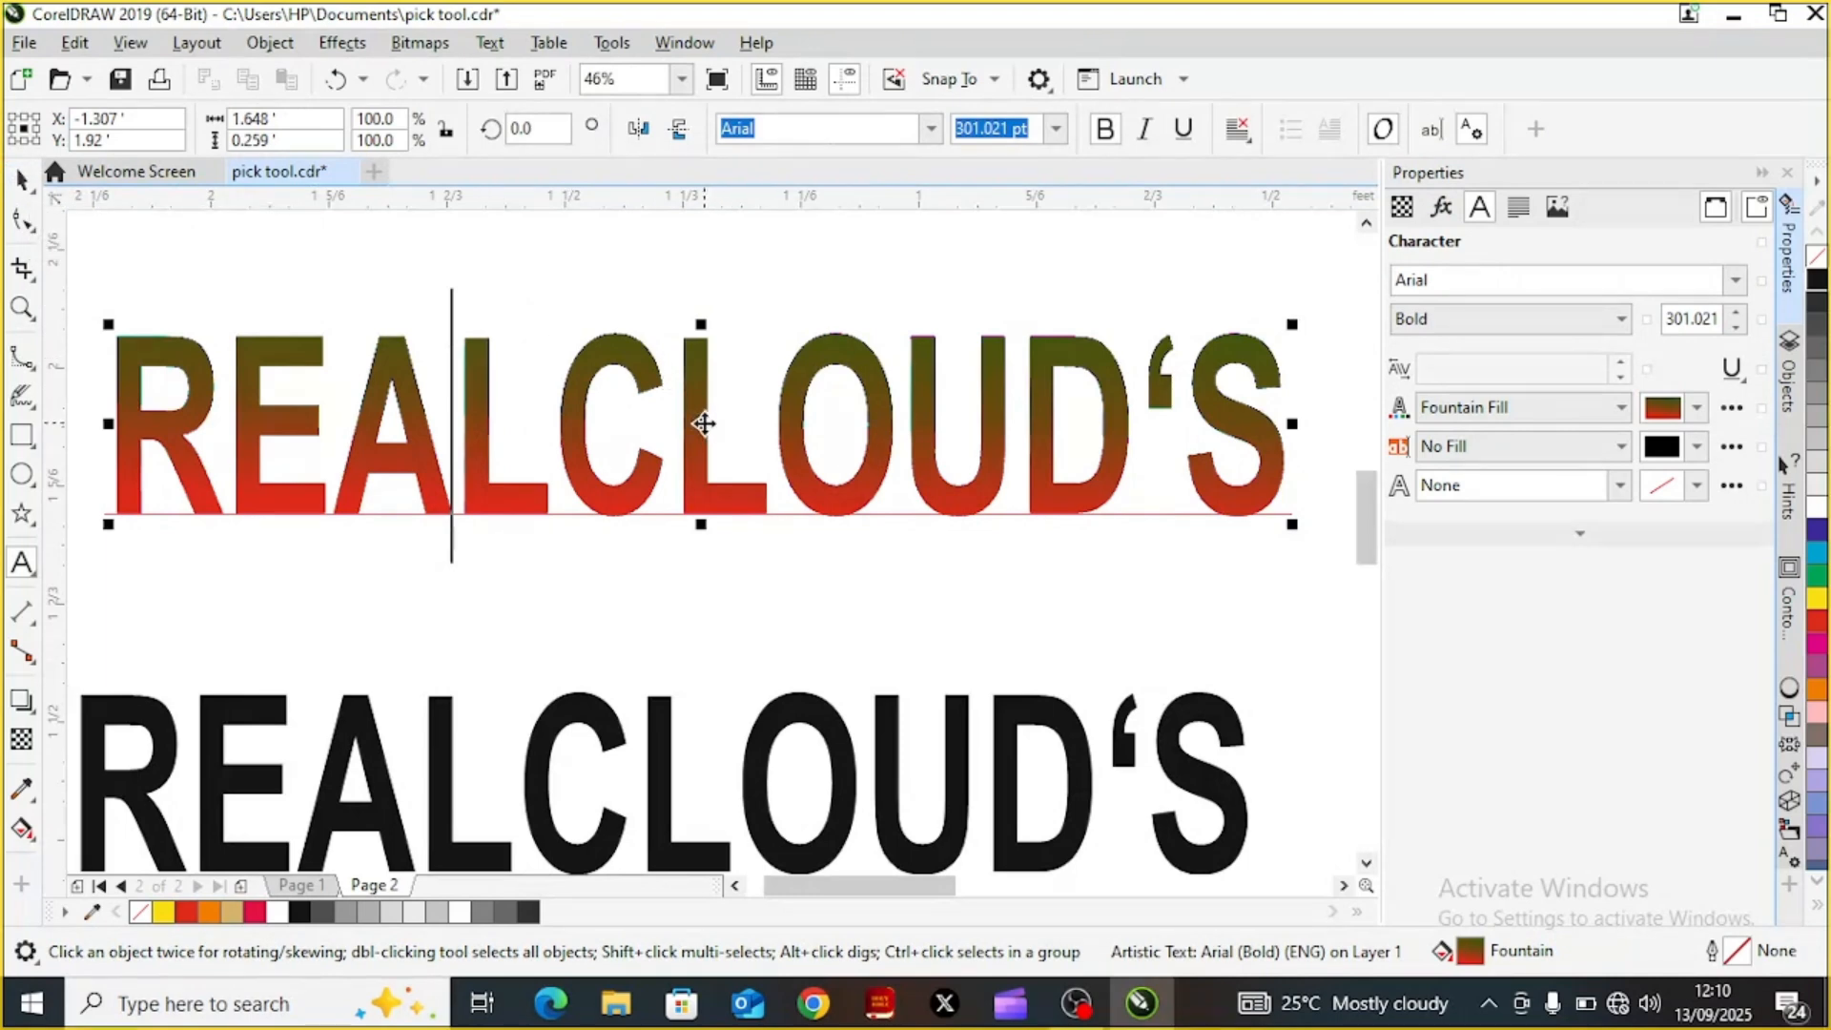
left_click_drag(704, 424, 706, 423)
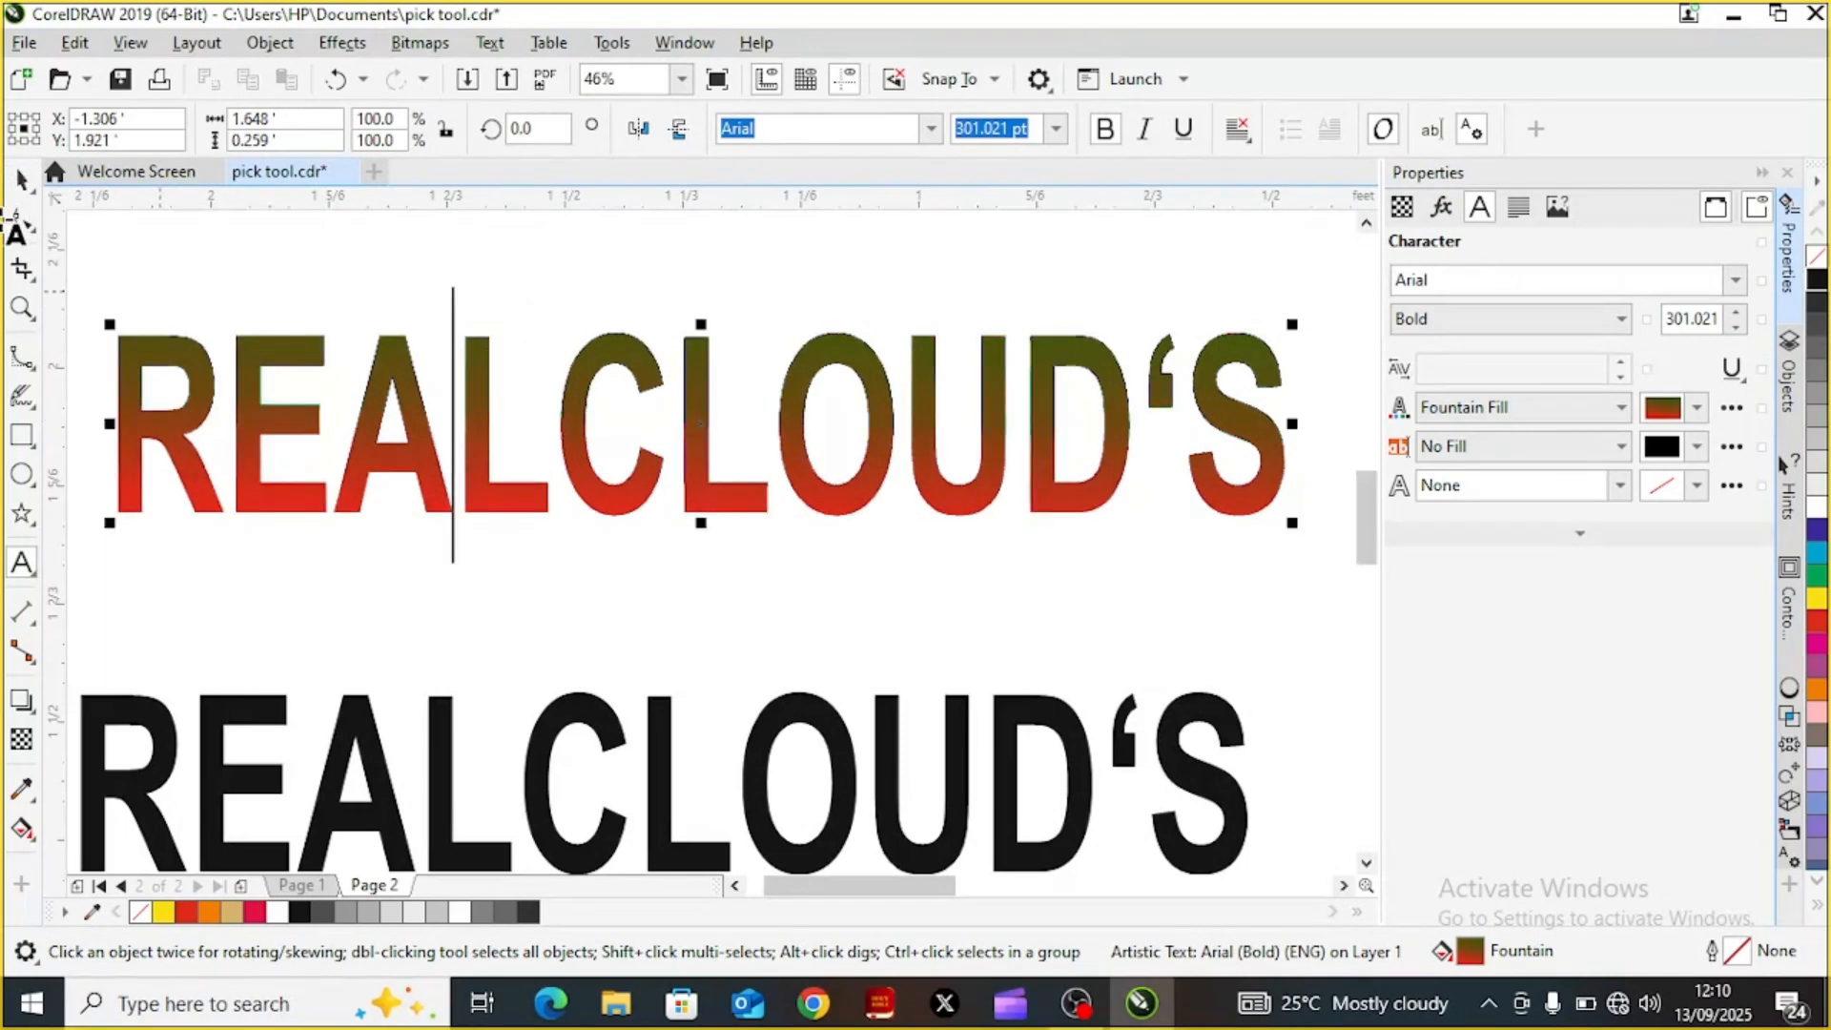
left_click(21, 178)
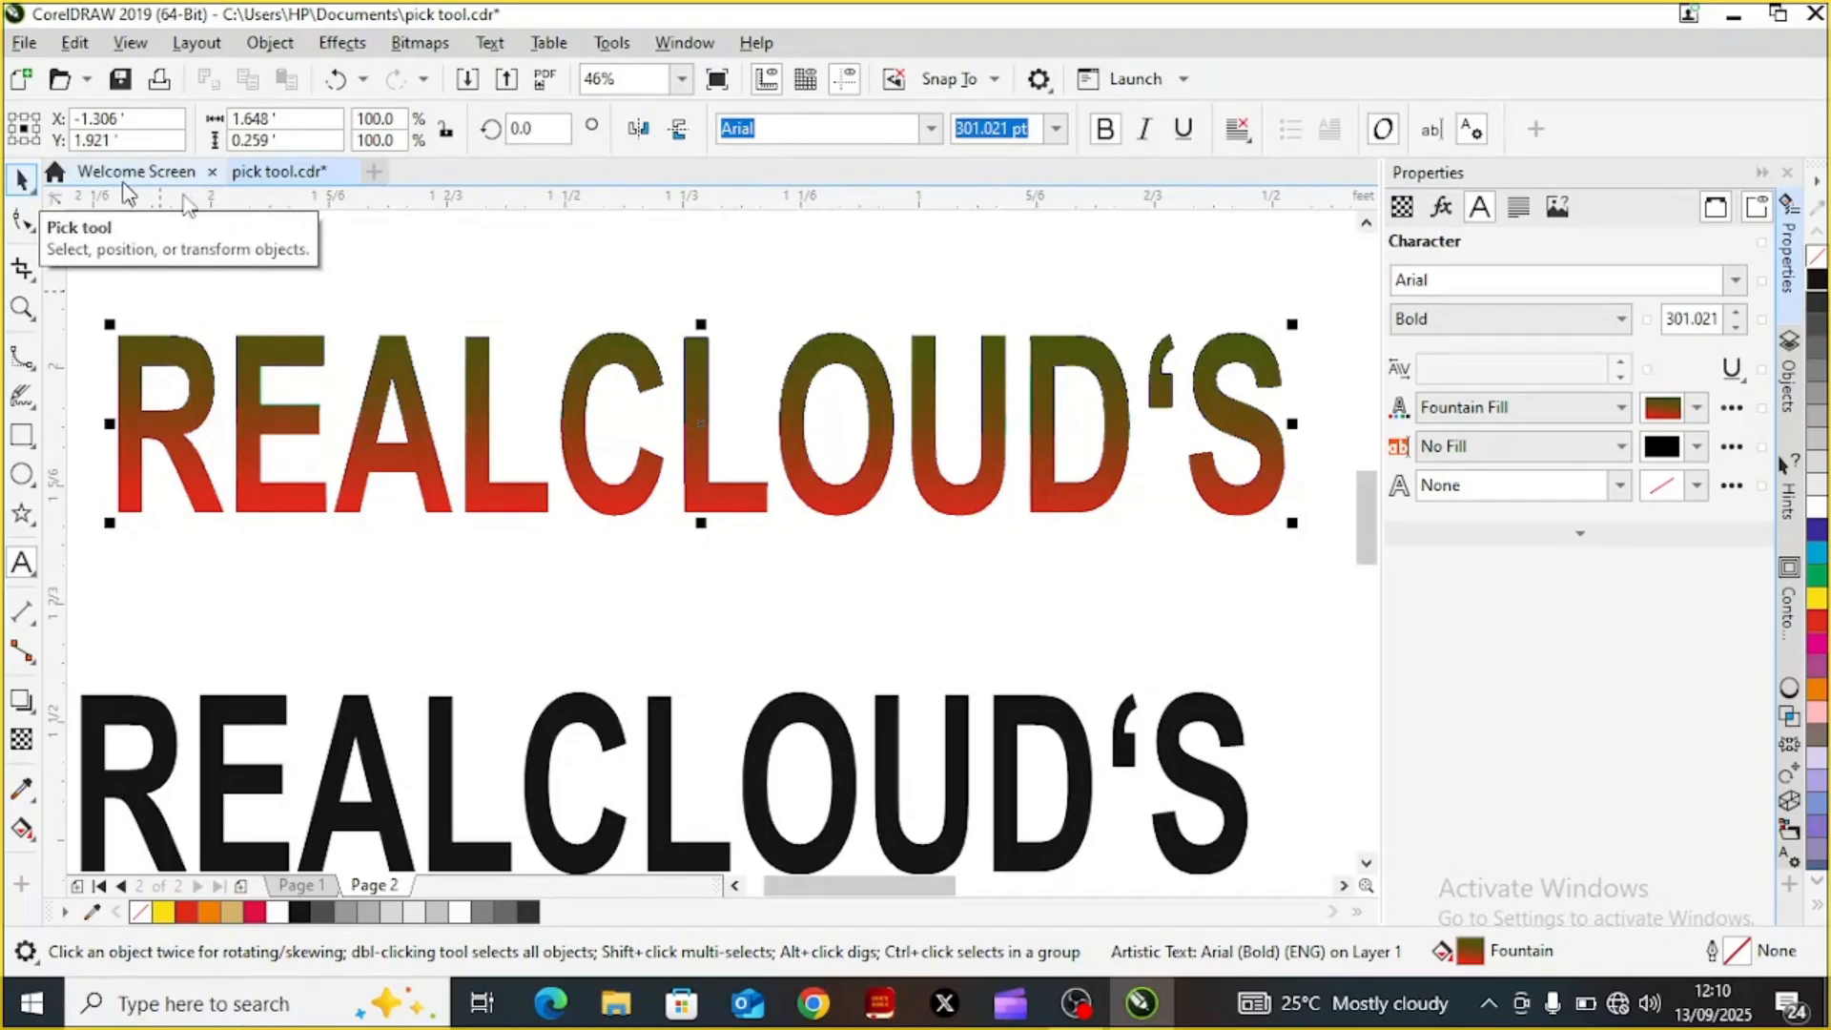
left_click(21, 180)
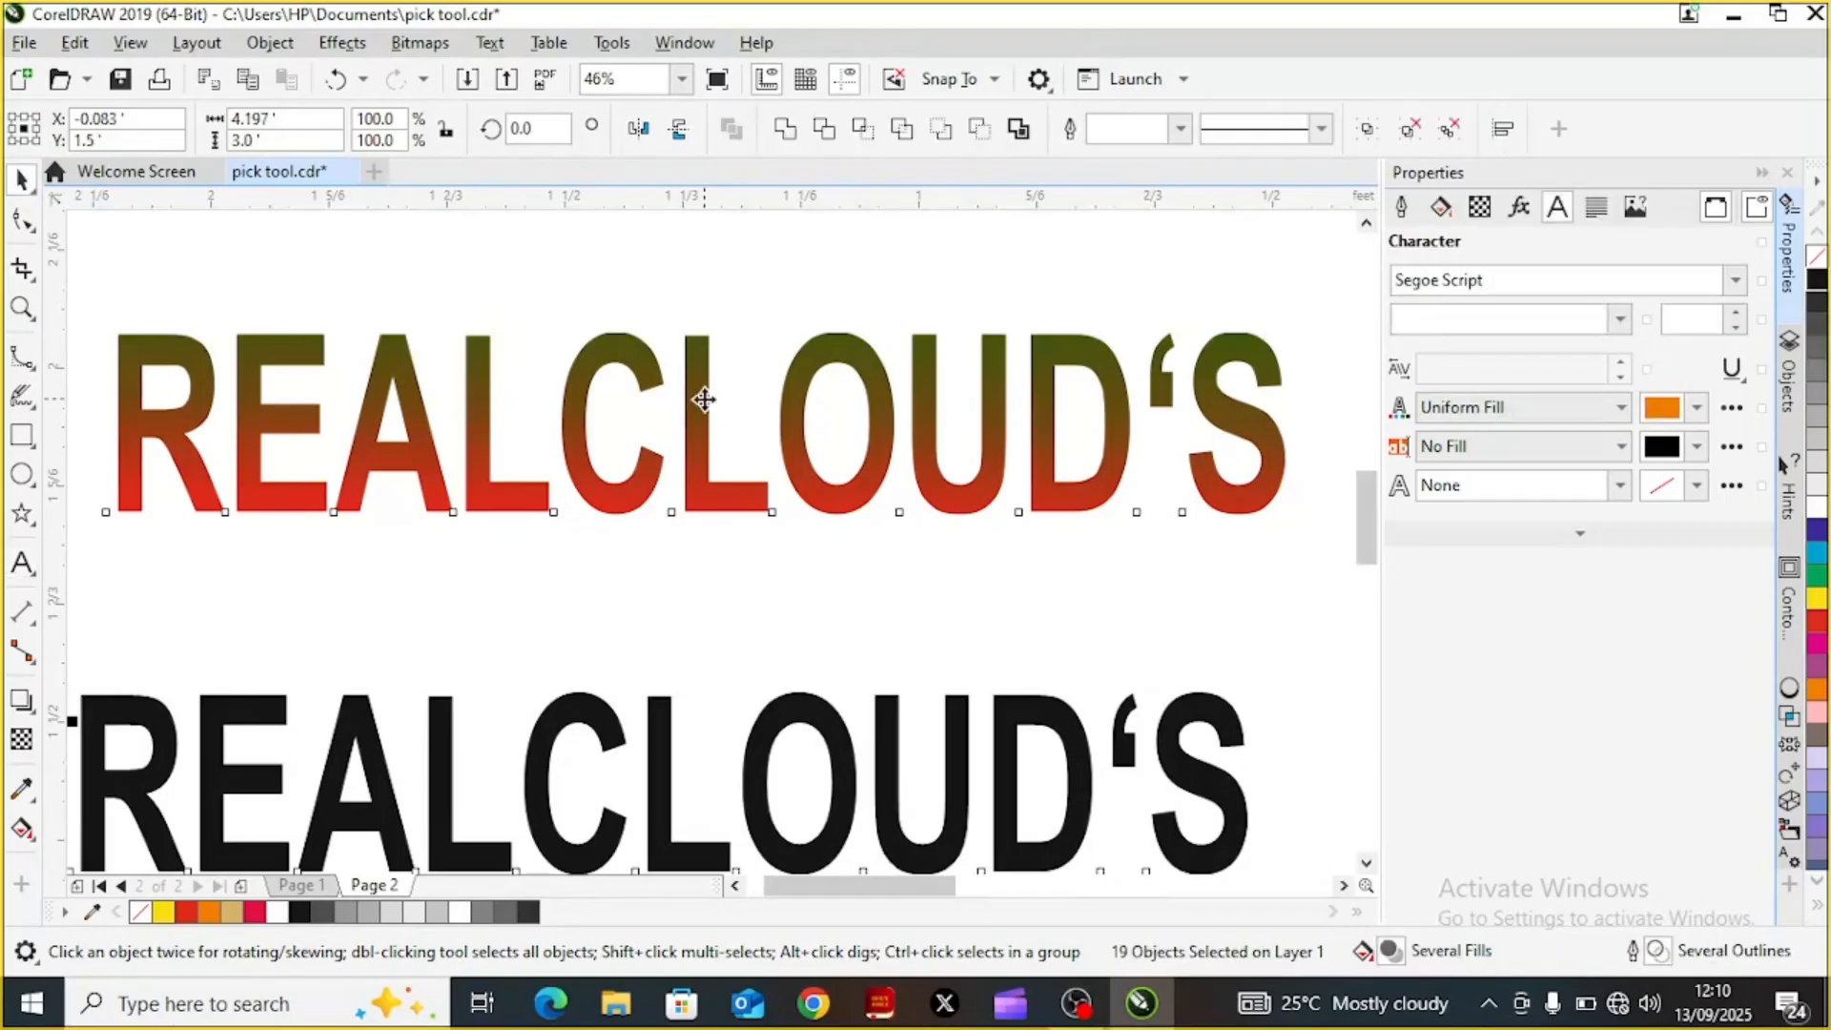
left_click(704, 399)
double_click(702, 423)
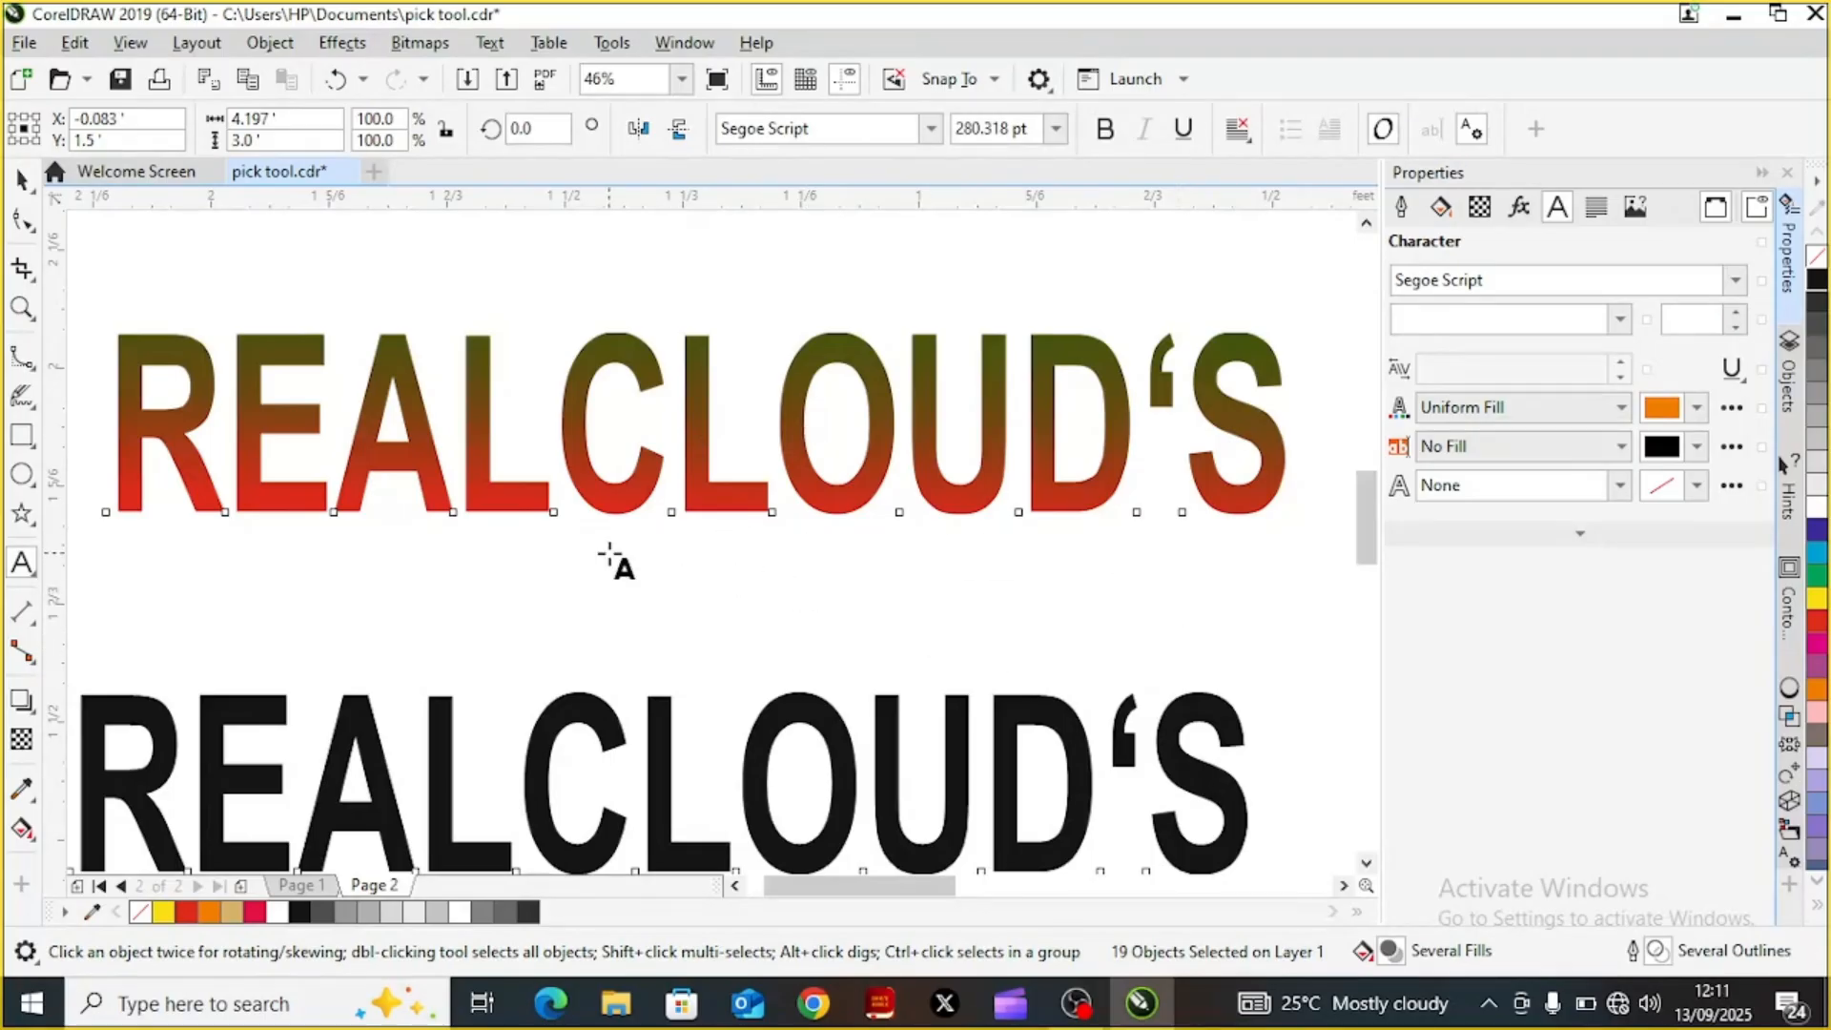
Inspect the gradient and black REALCLOUD'S copies at different magnifications beside the flyer
scroll(610, 557, "right", 1)
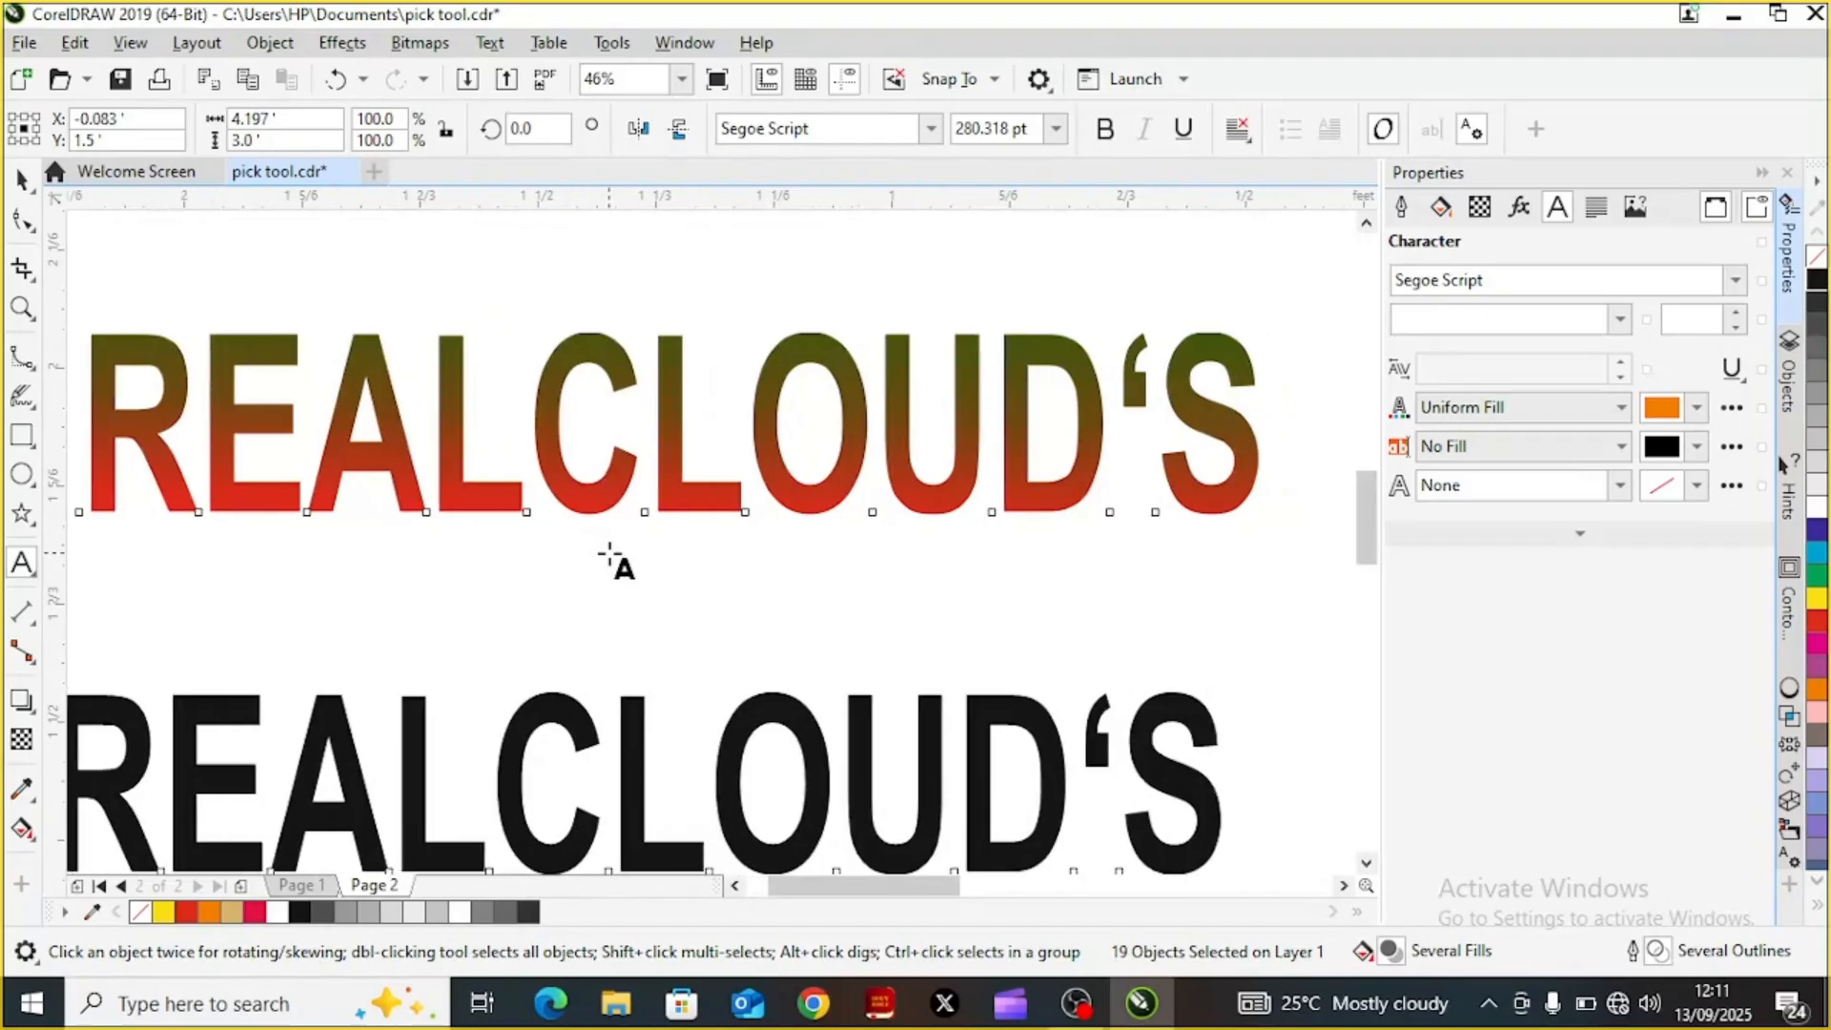
scroll(610, 558, "right", 1)
scroll(610, 558, "right", 3)
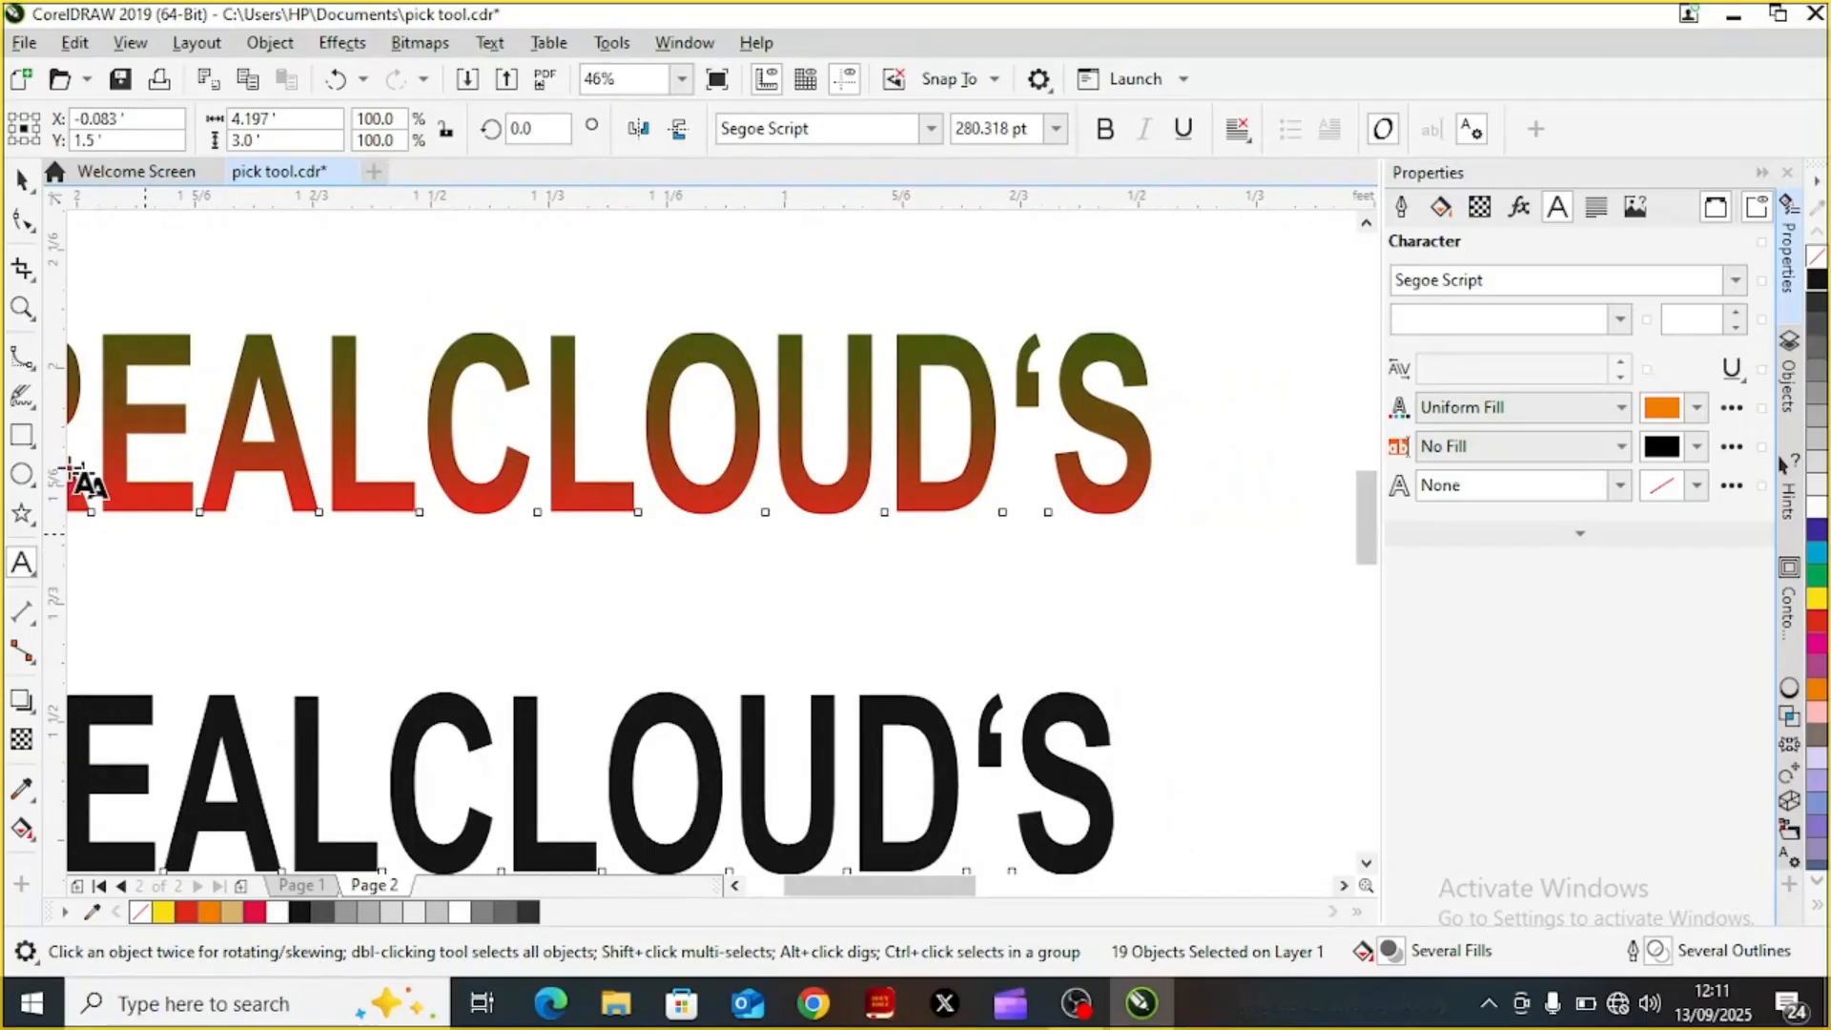
left_click(25, 319)
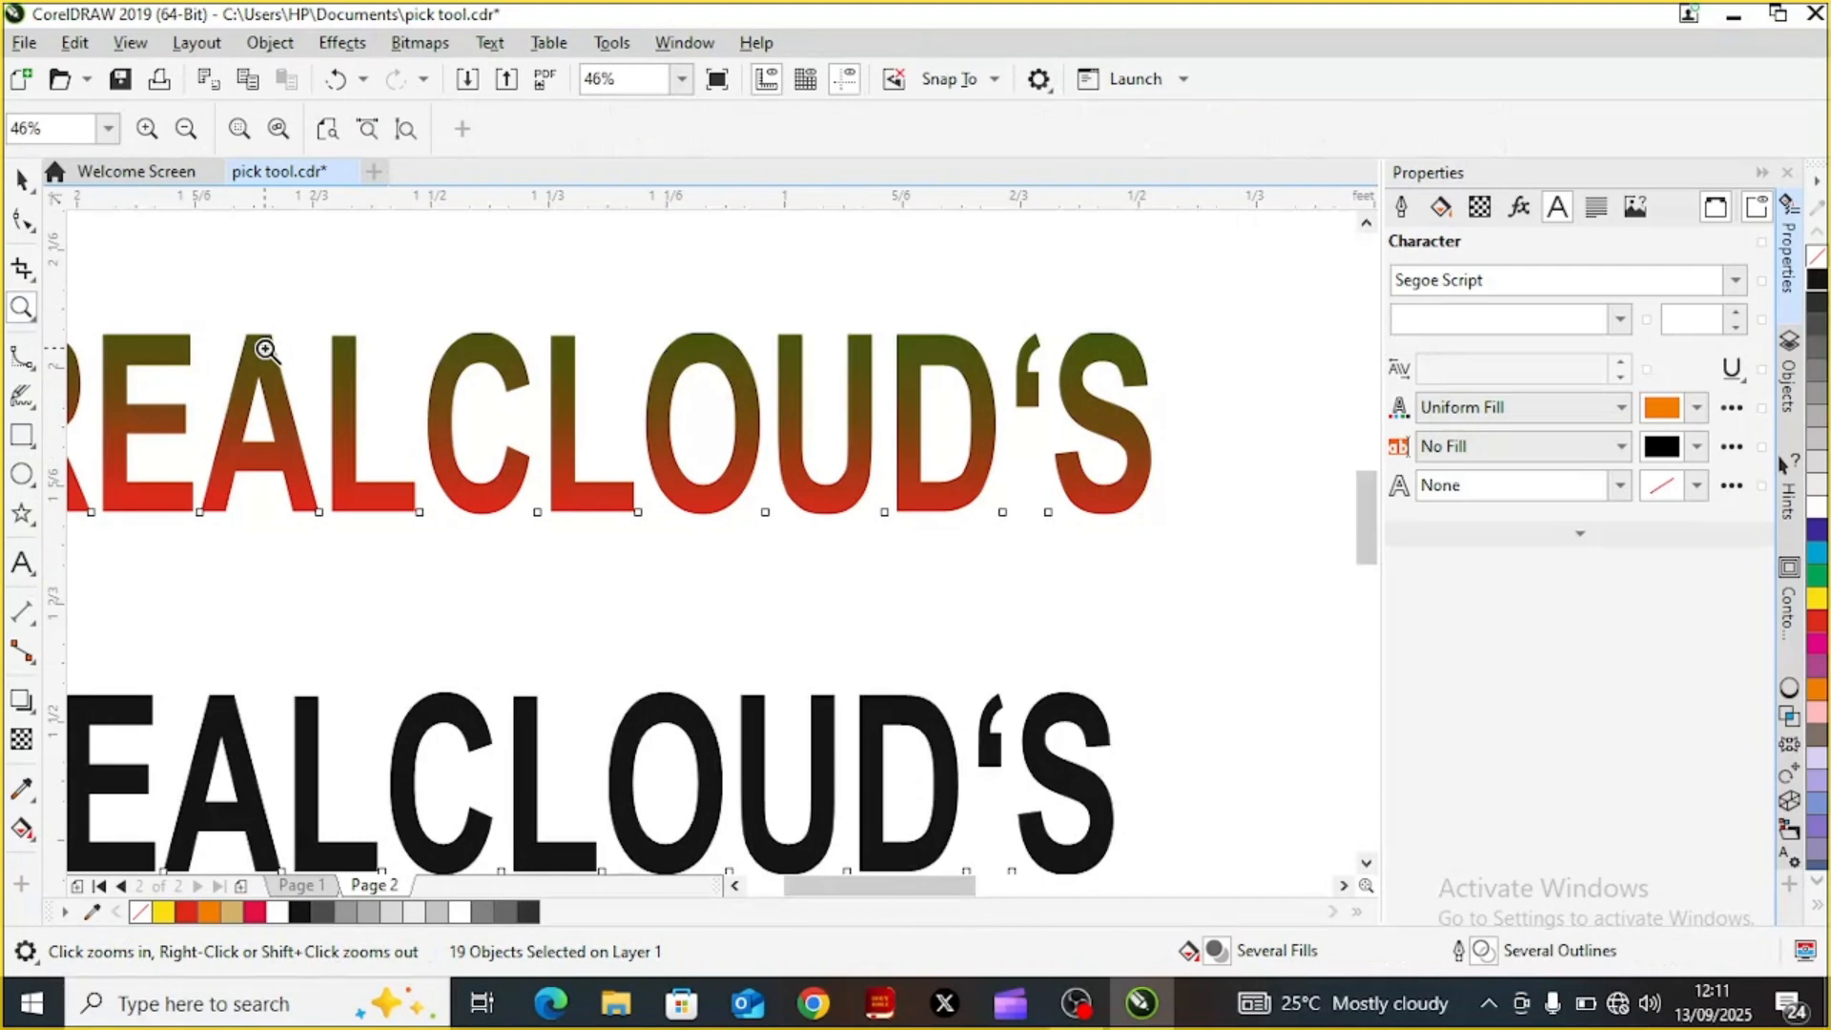
left_click(265, 351)
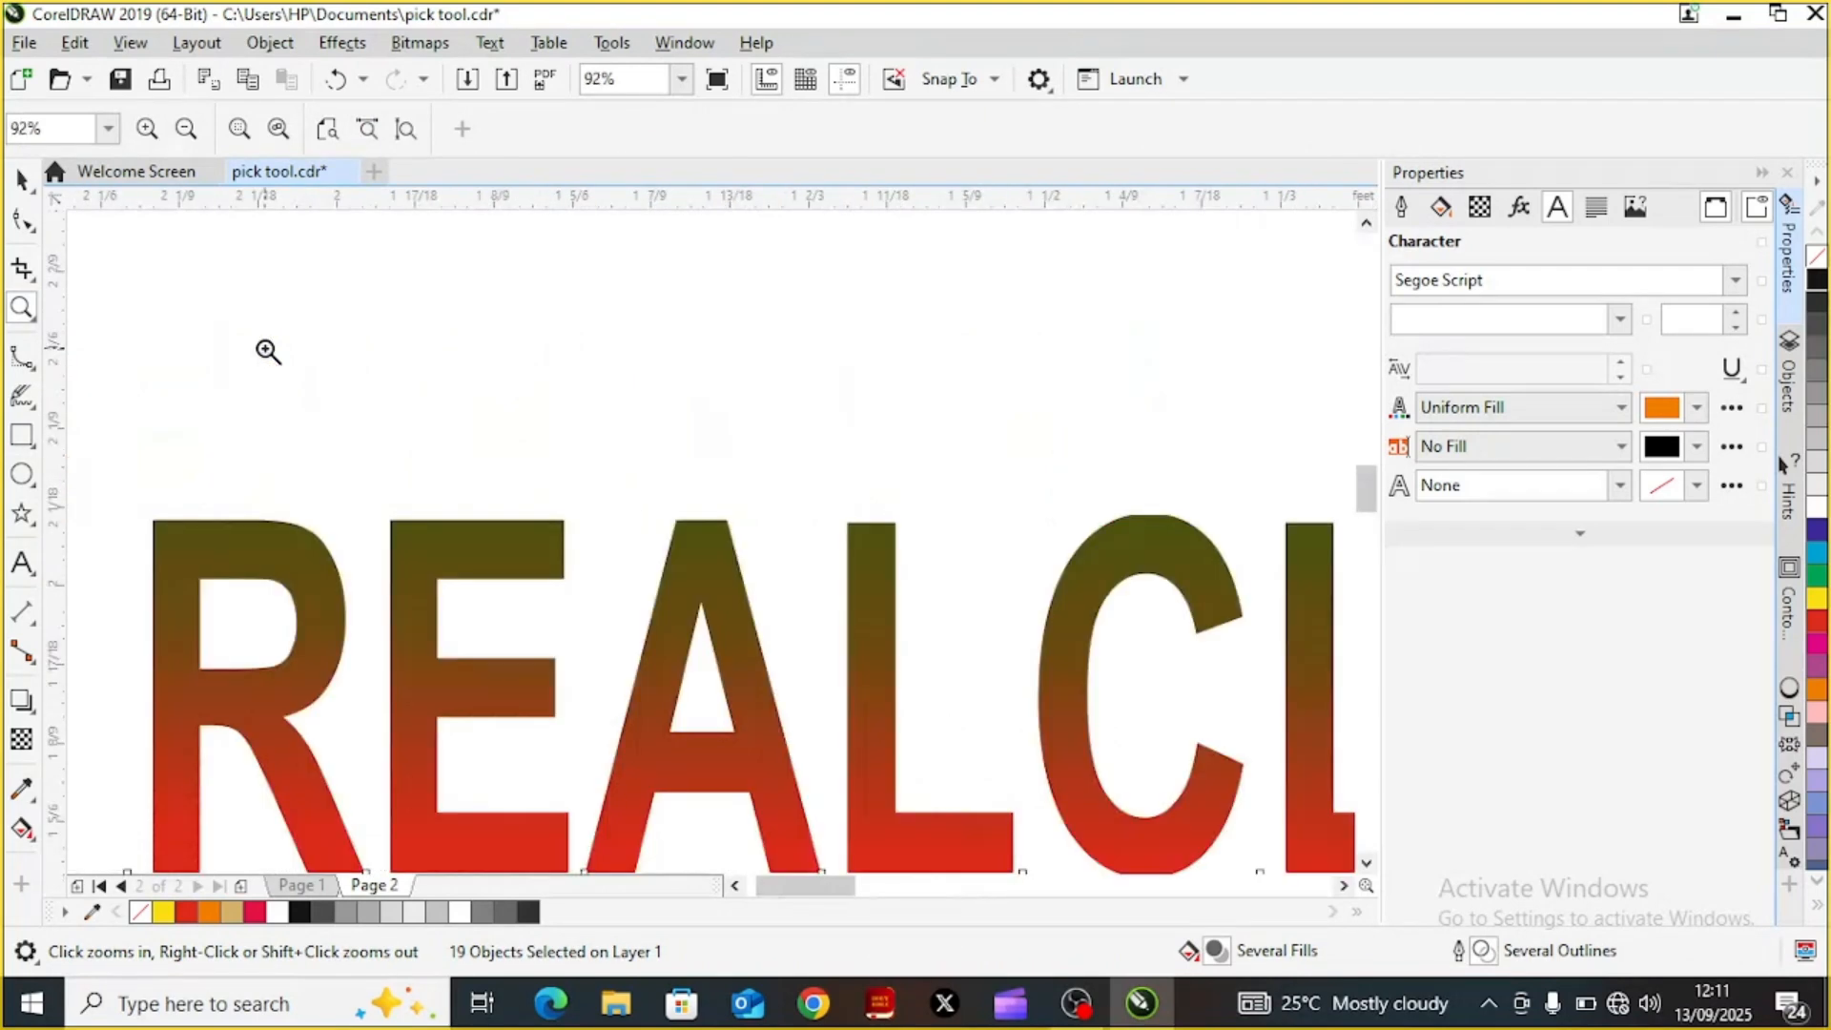
right_click(267, 351)
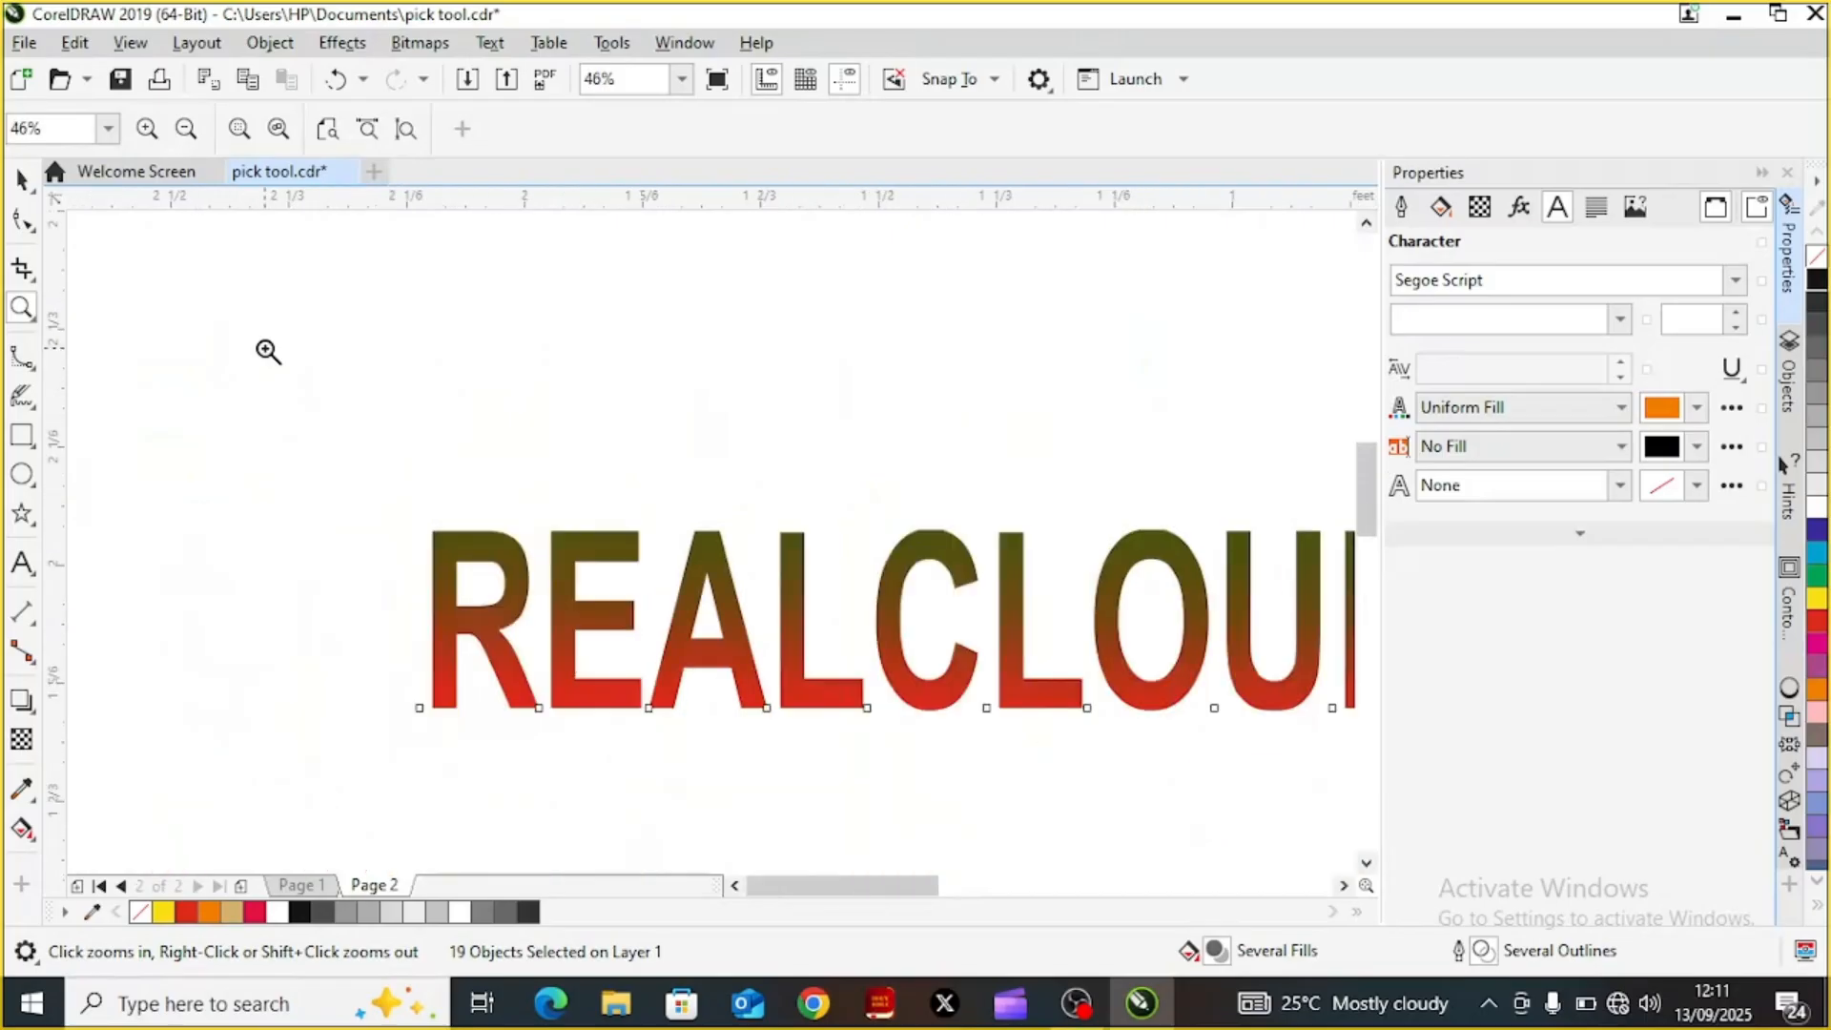
right_click(268, 352)
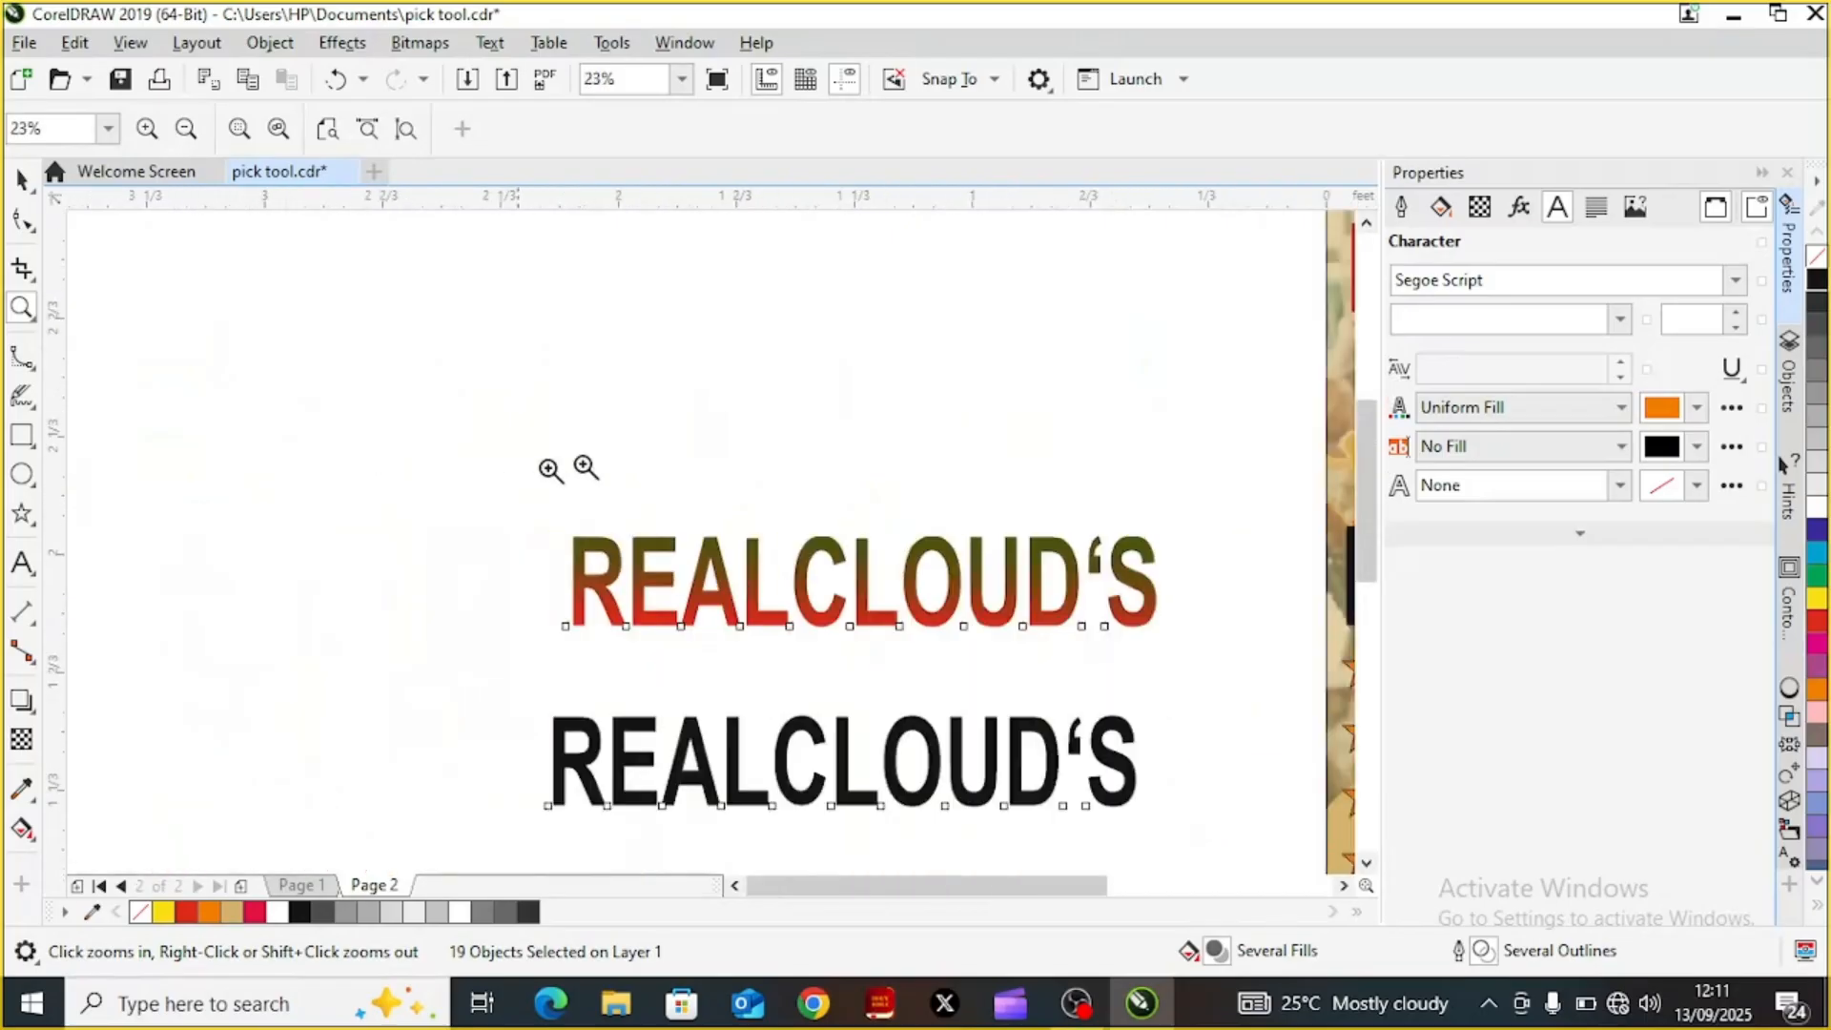
left_click_drag(793, 885, 805, 891)
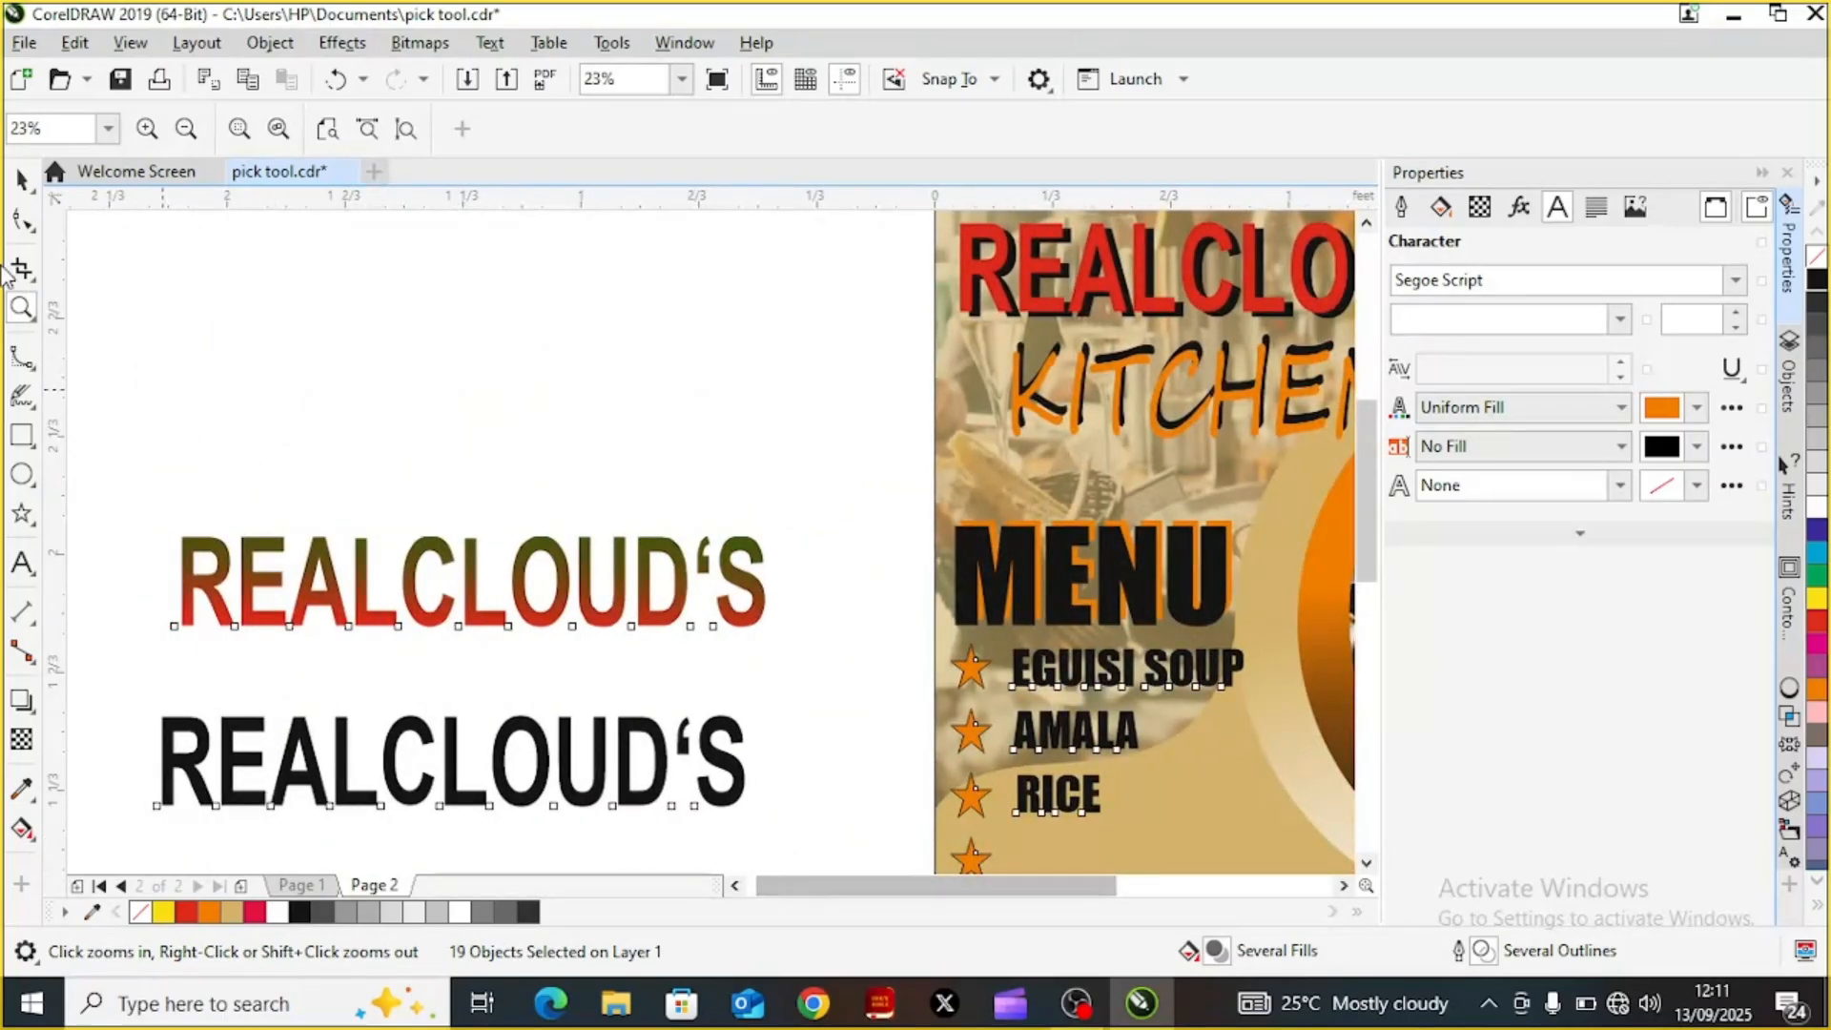
Undo the last slight move of the gradient REALCLOUD'S copy
left_click(17, 185)
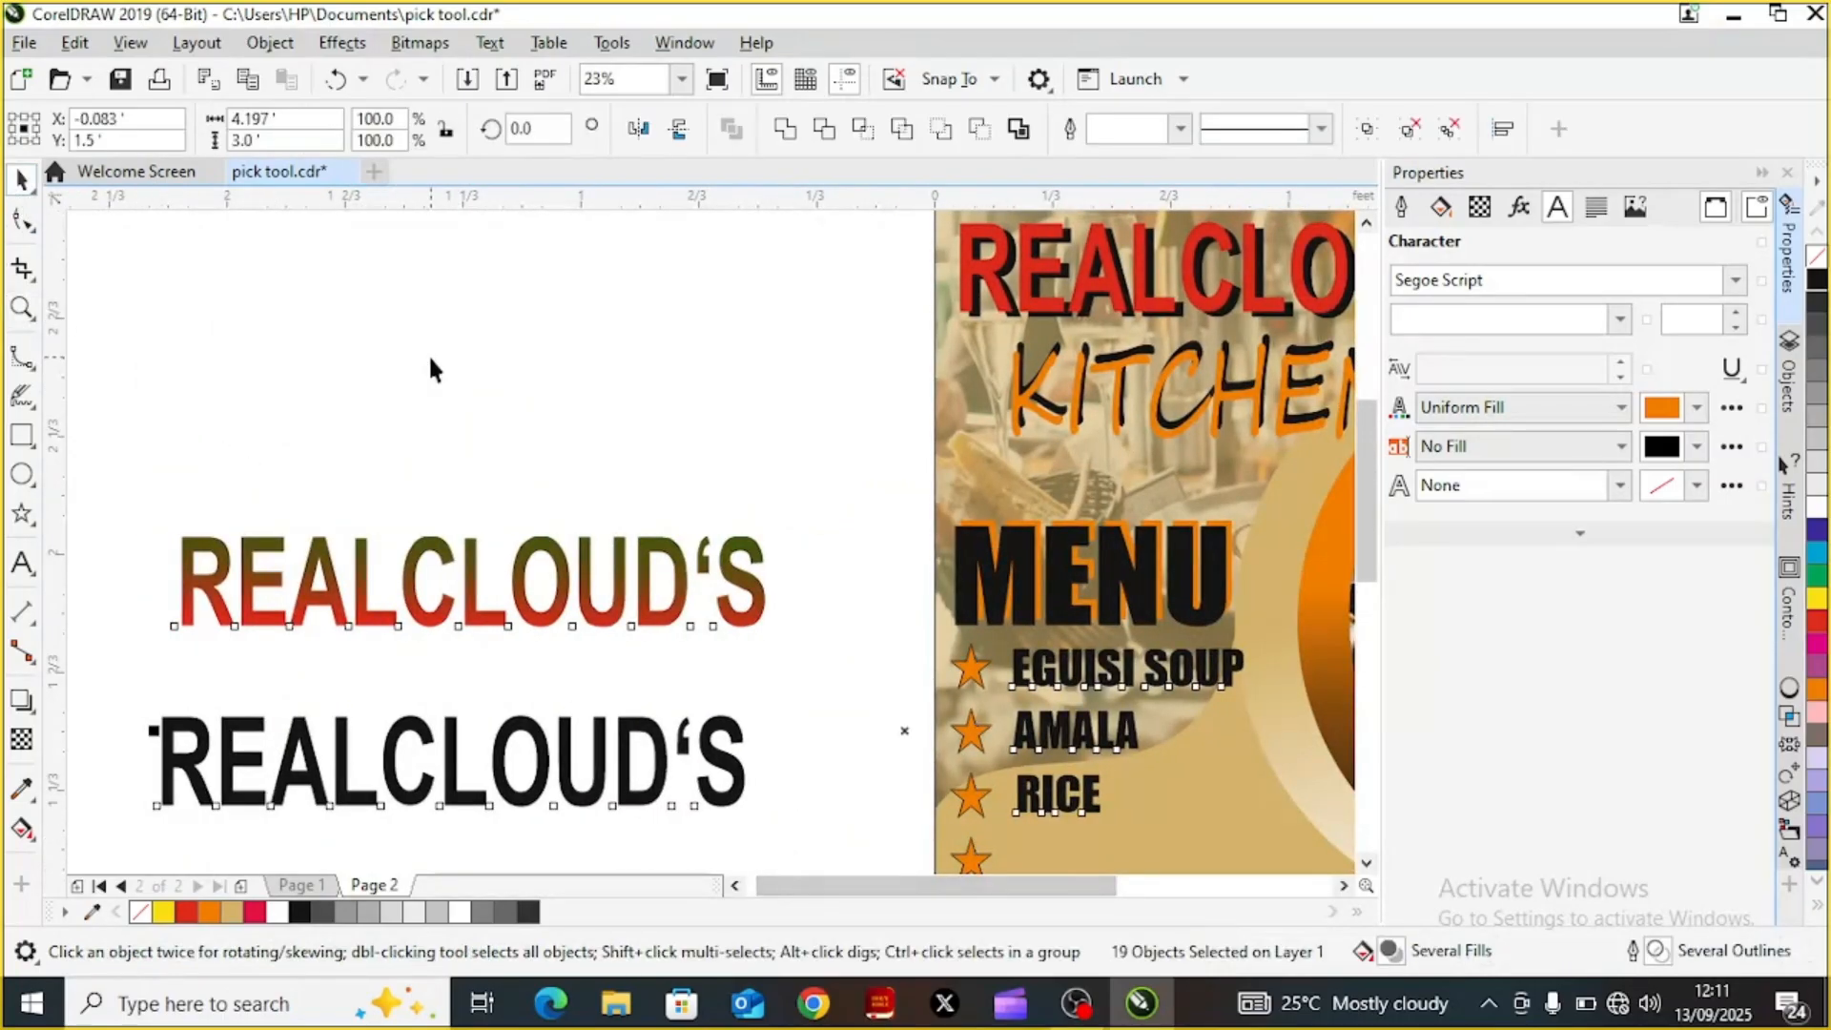
left_click(467, 595)
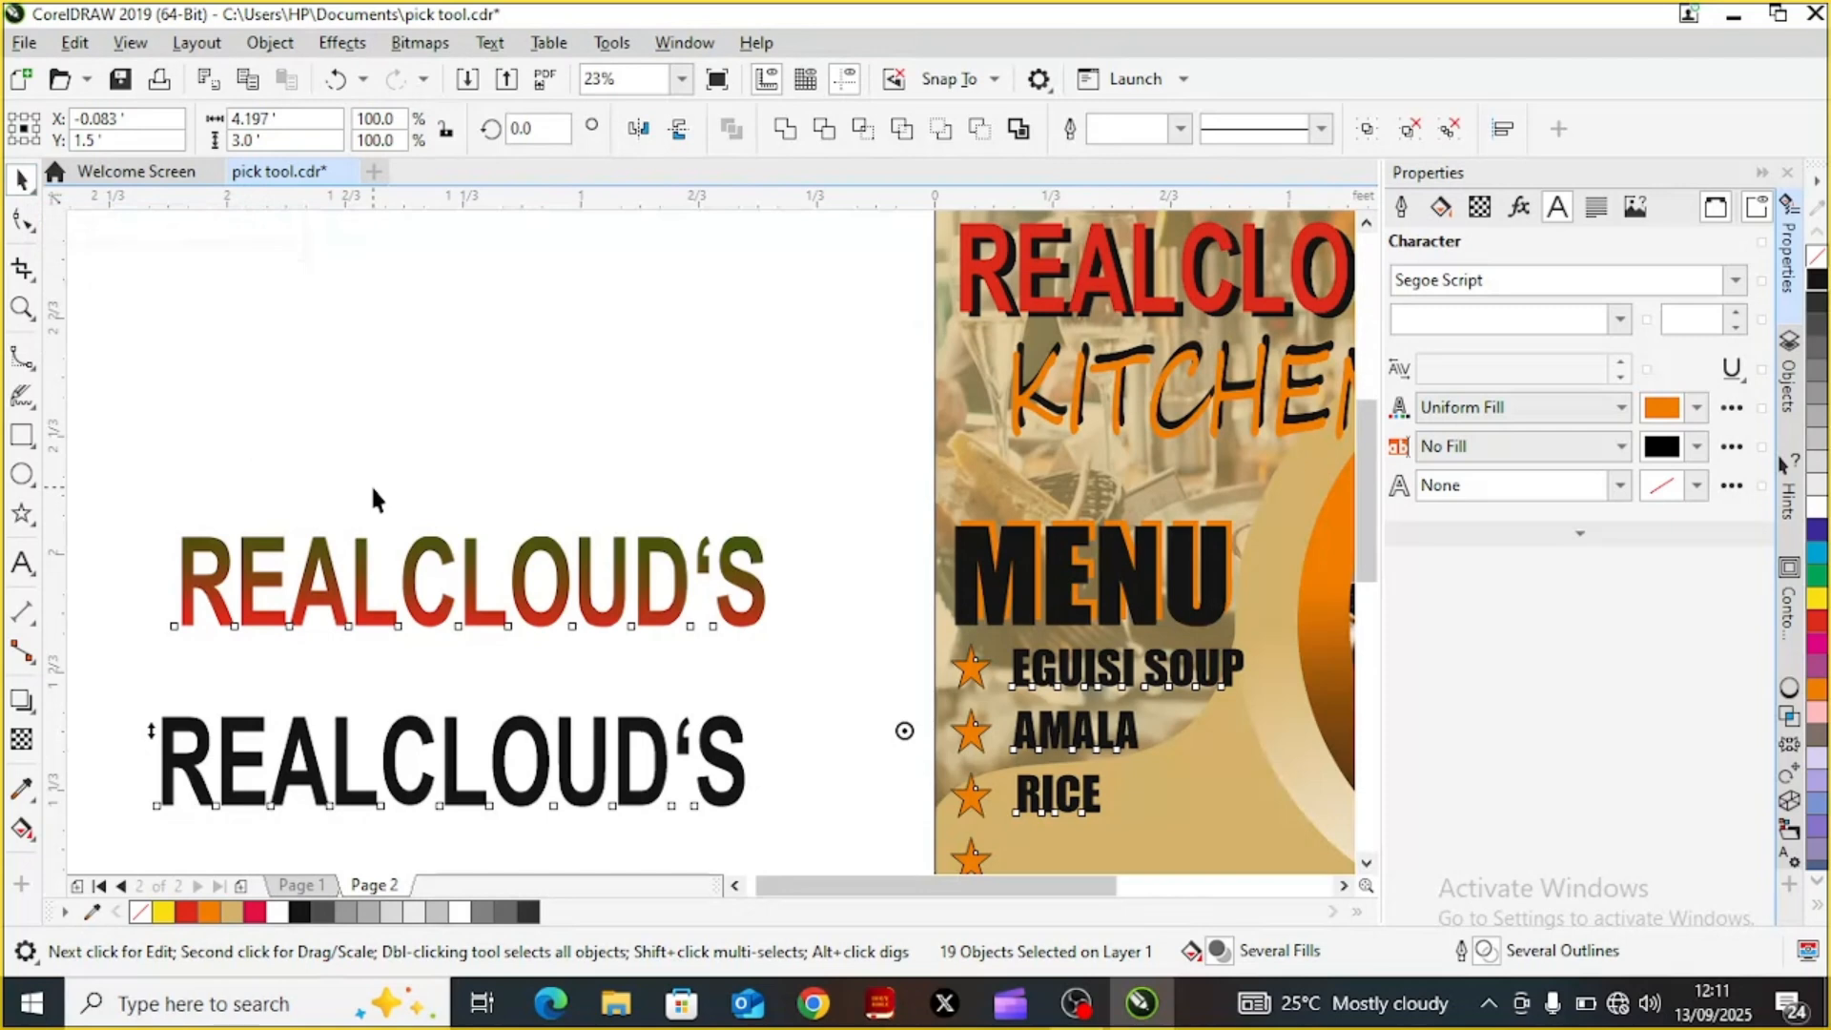
key("ctrl+z")
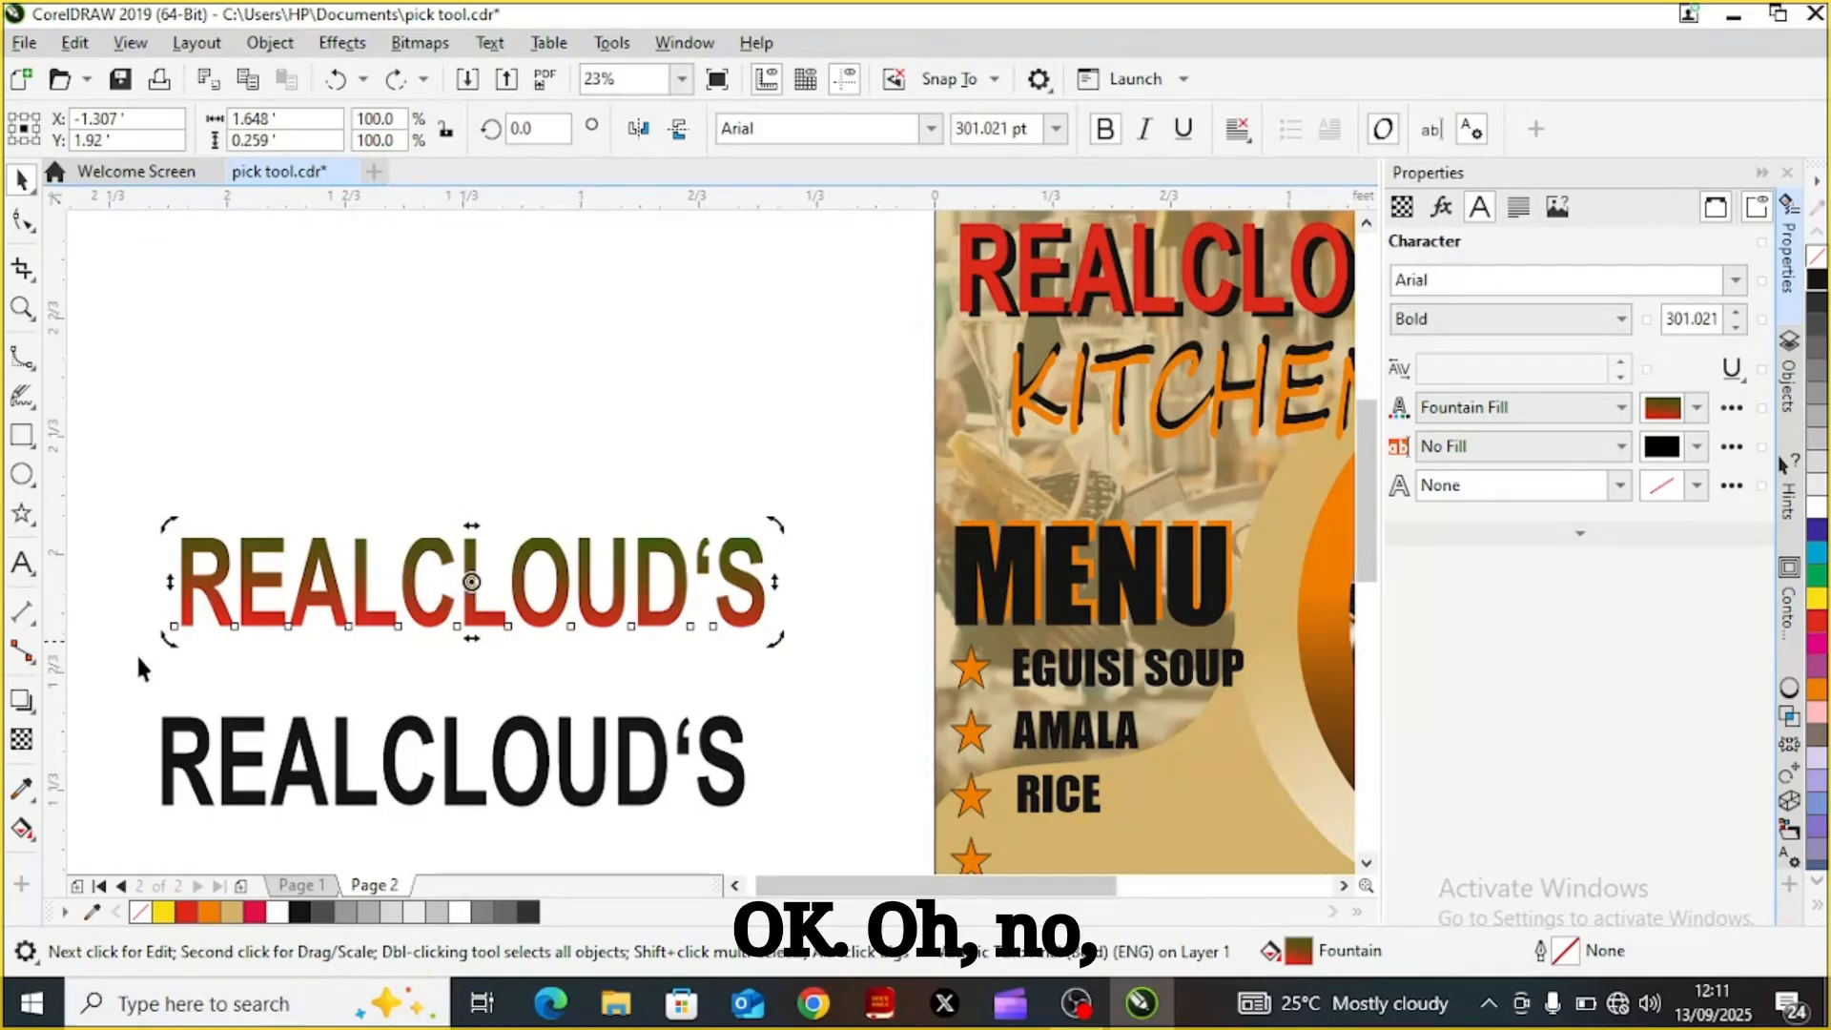
Look through the preset fills available for the gradient REALCLOUD'S copy without applying one
left_click(439, 551)
left_click(471, 581)
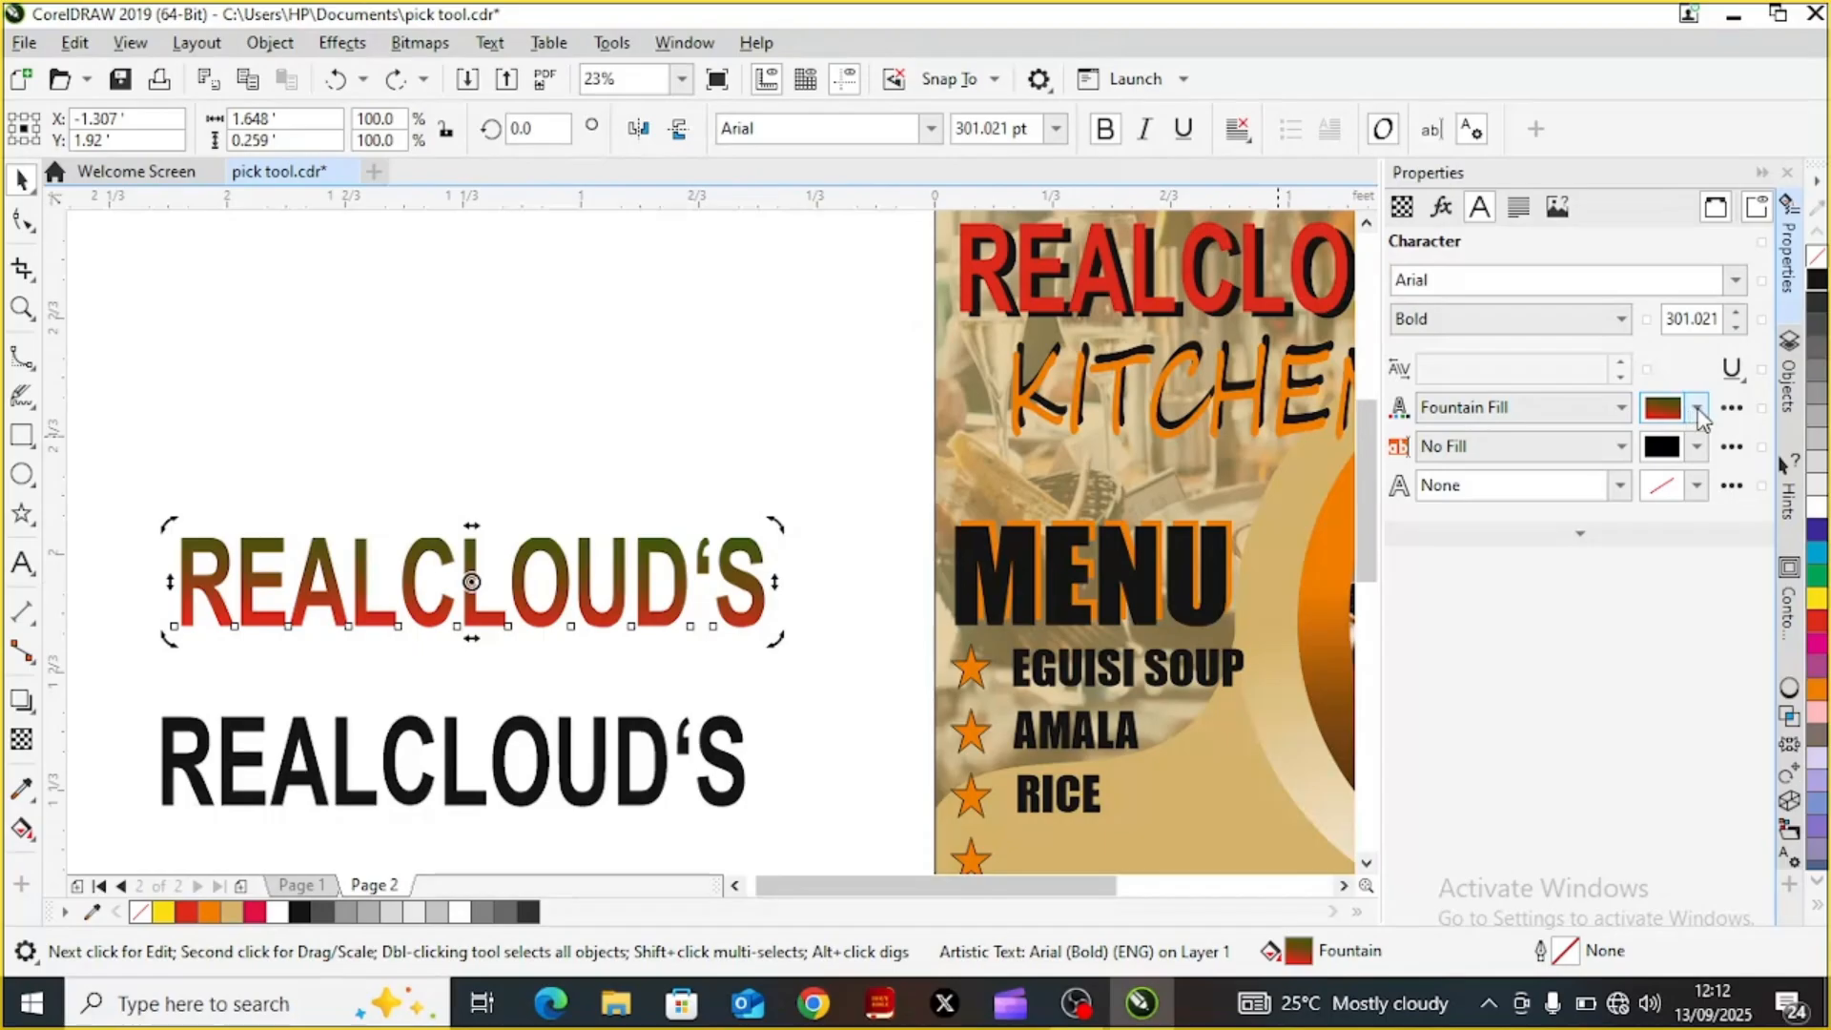
left_click(1699, 409)
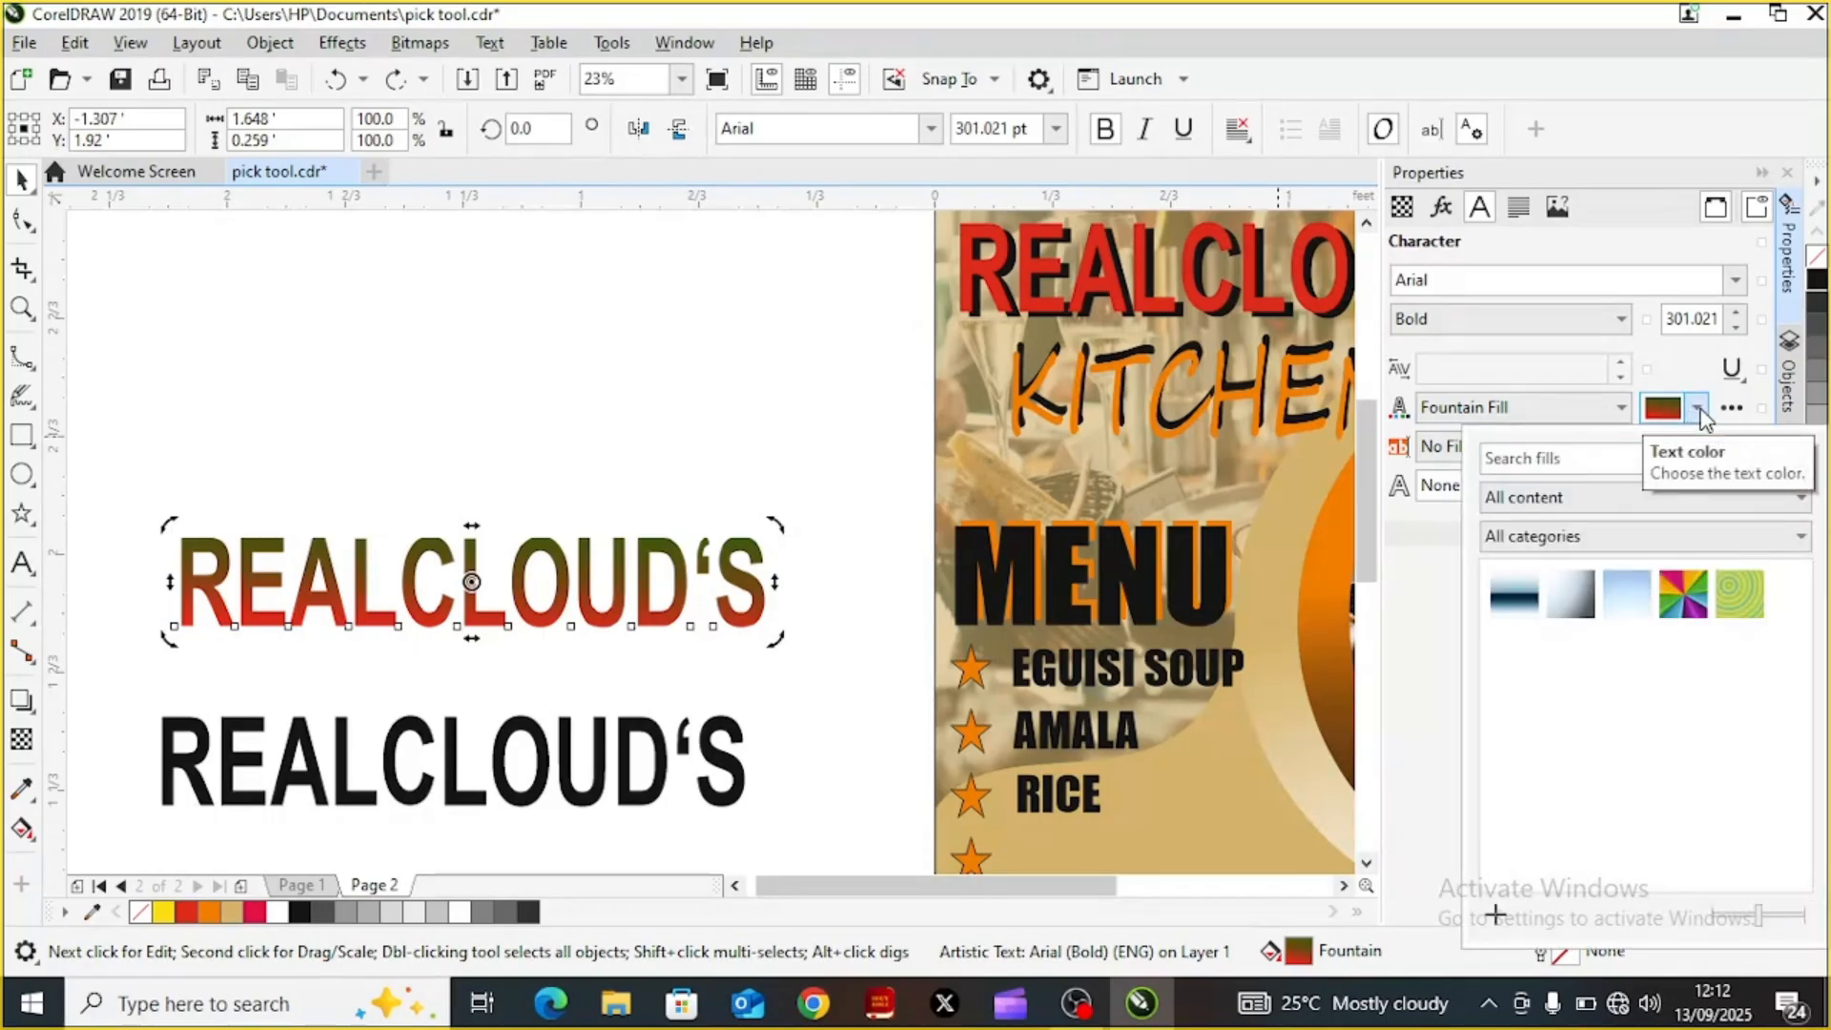
left_click(1699, 410)
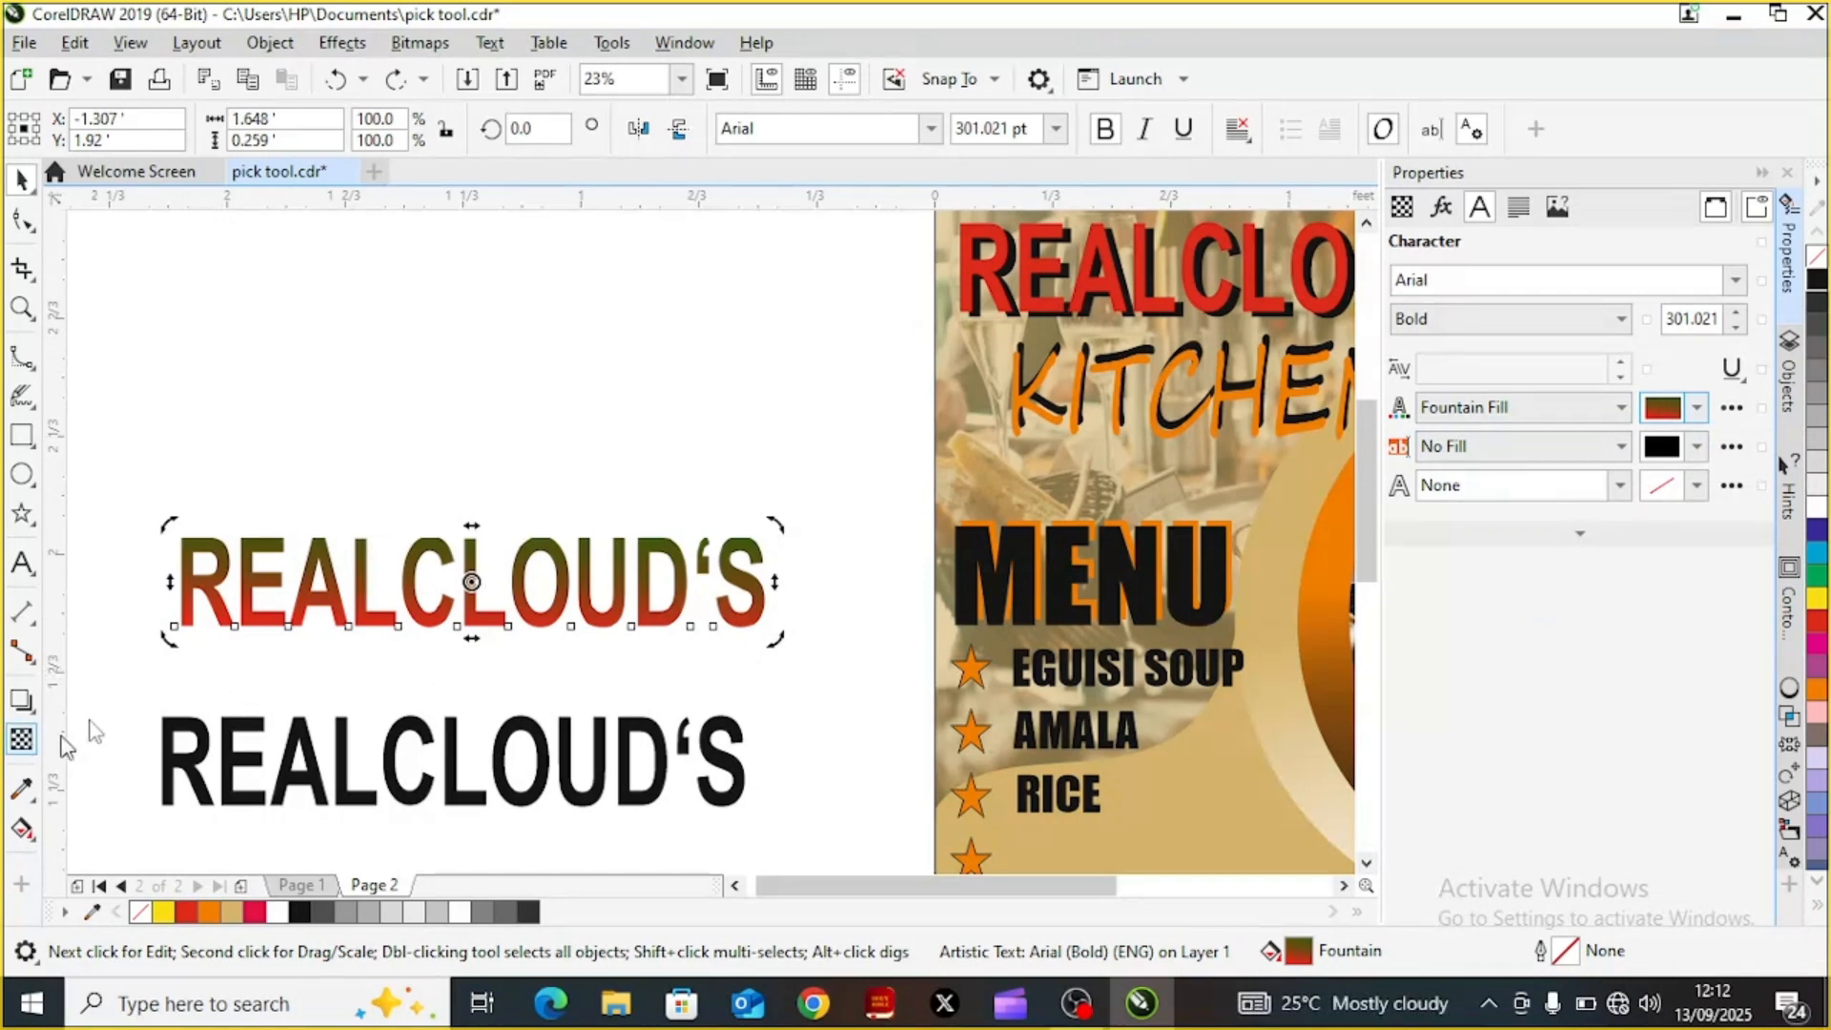
left_click(22, 828)
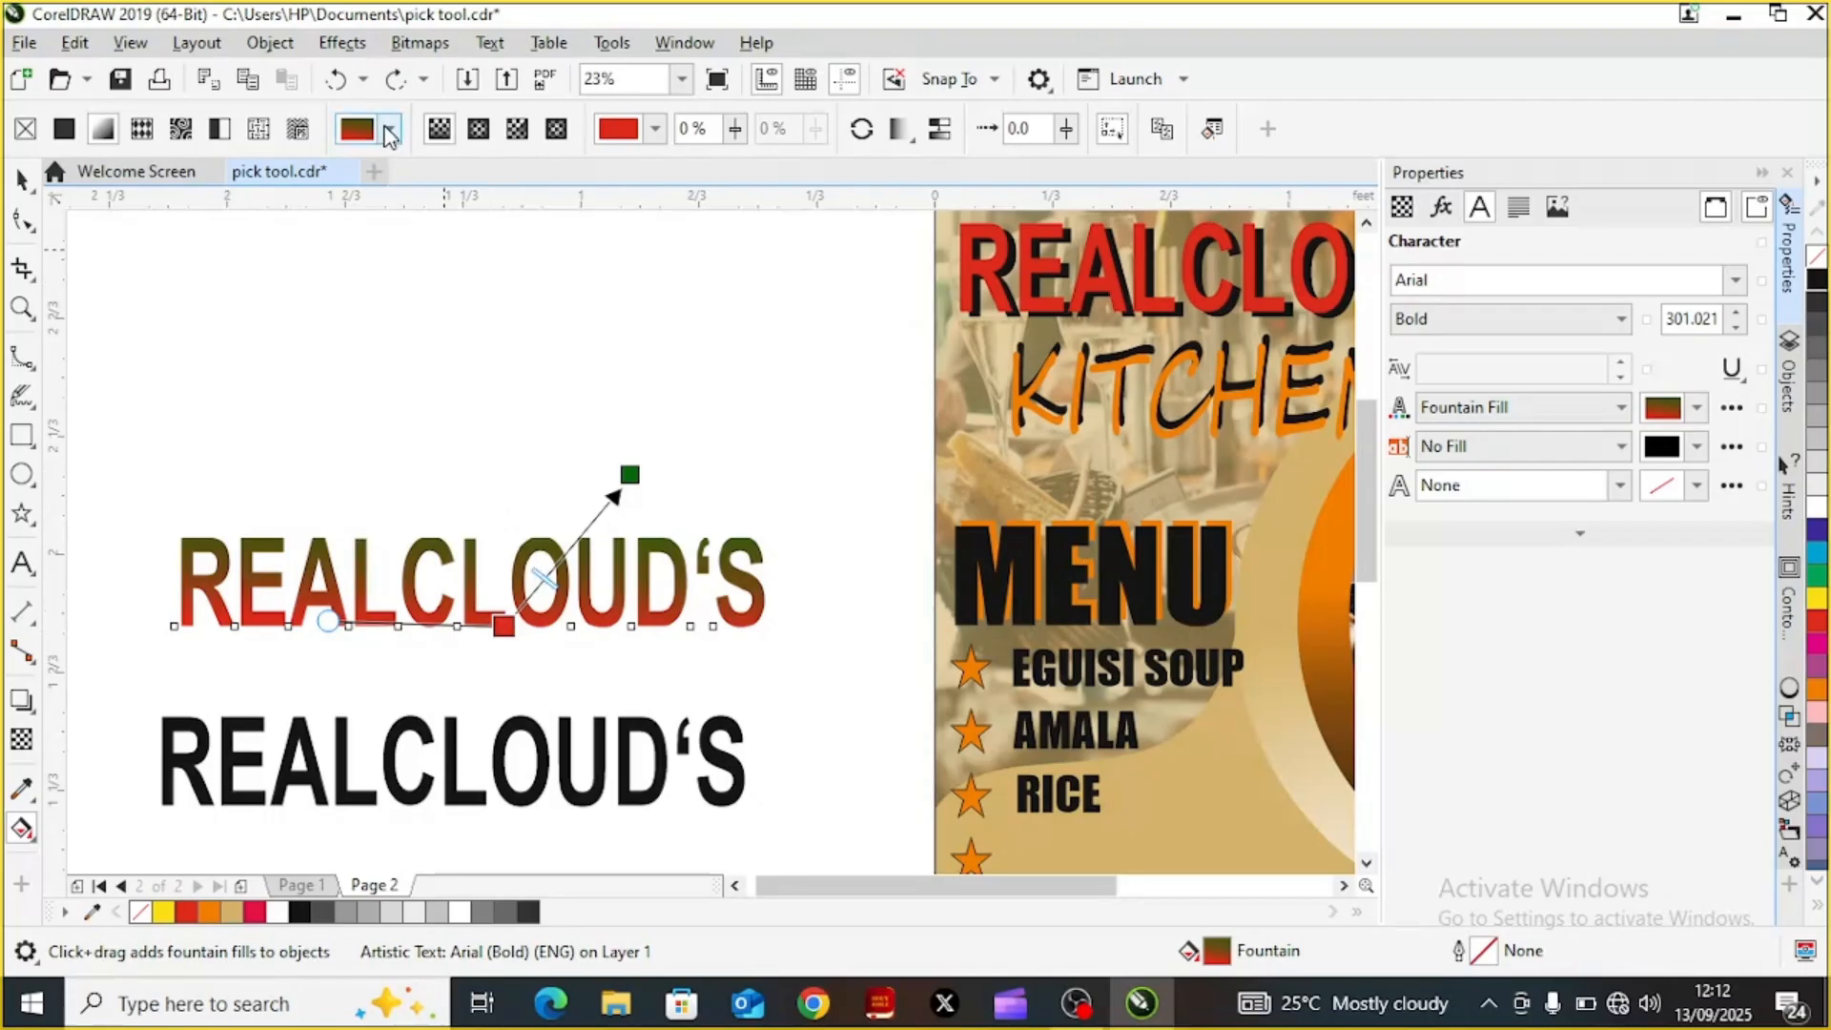
left_click(390, 130)
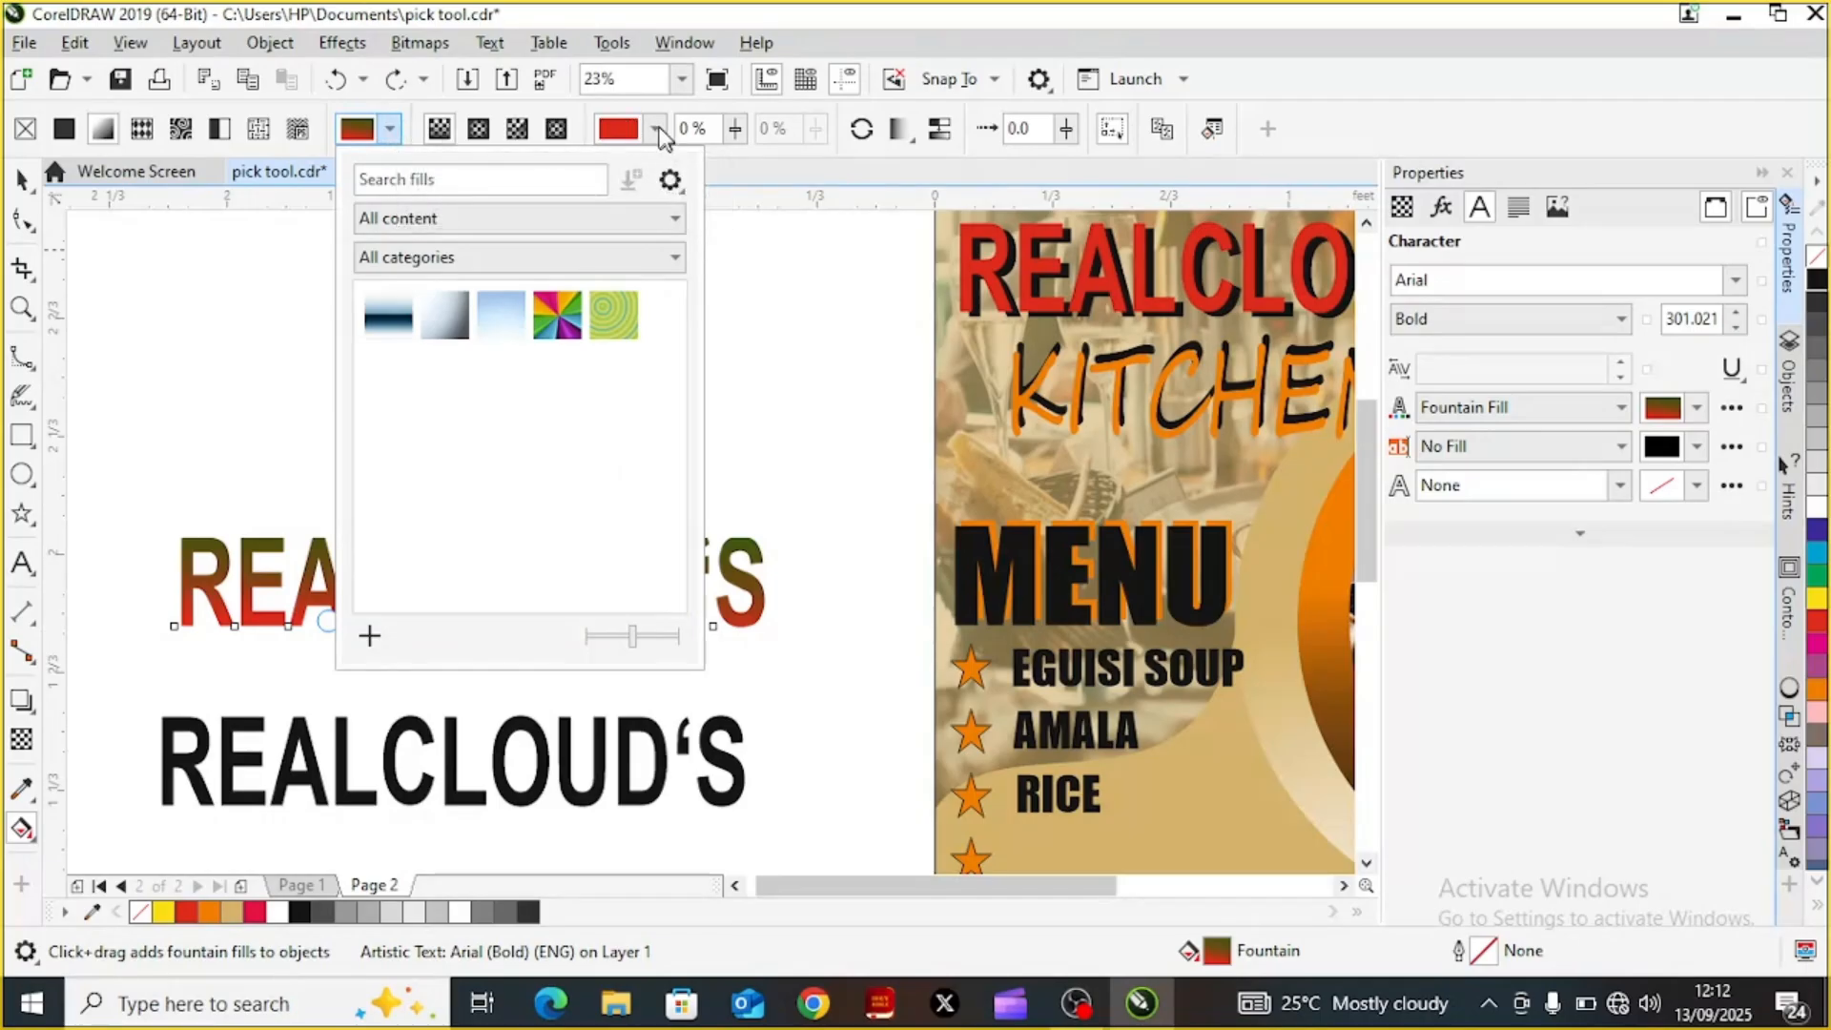
left_click(391, 136)
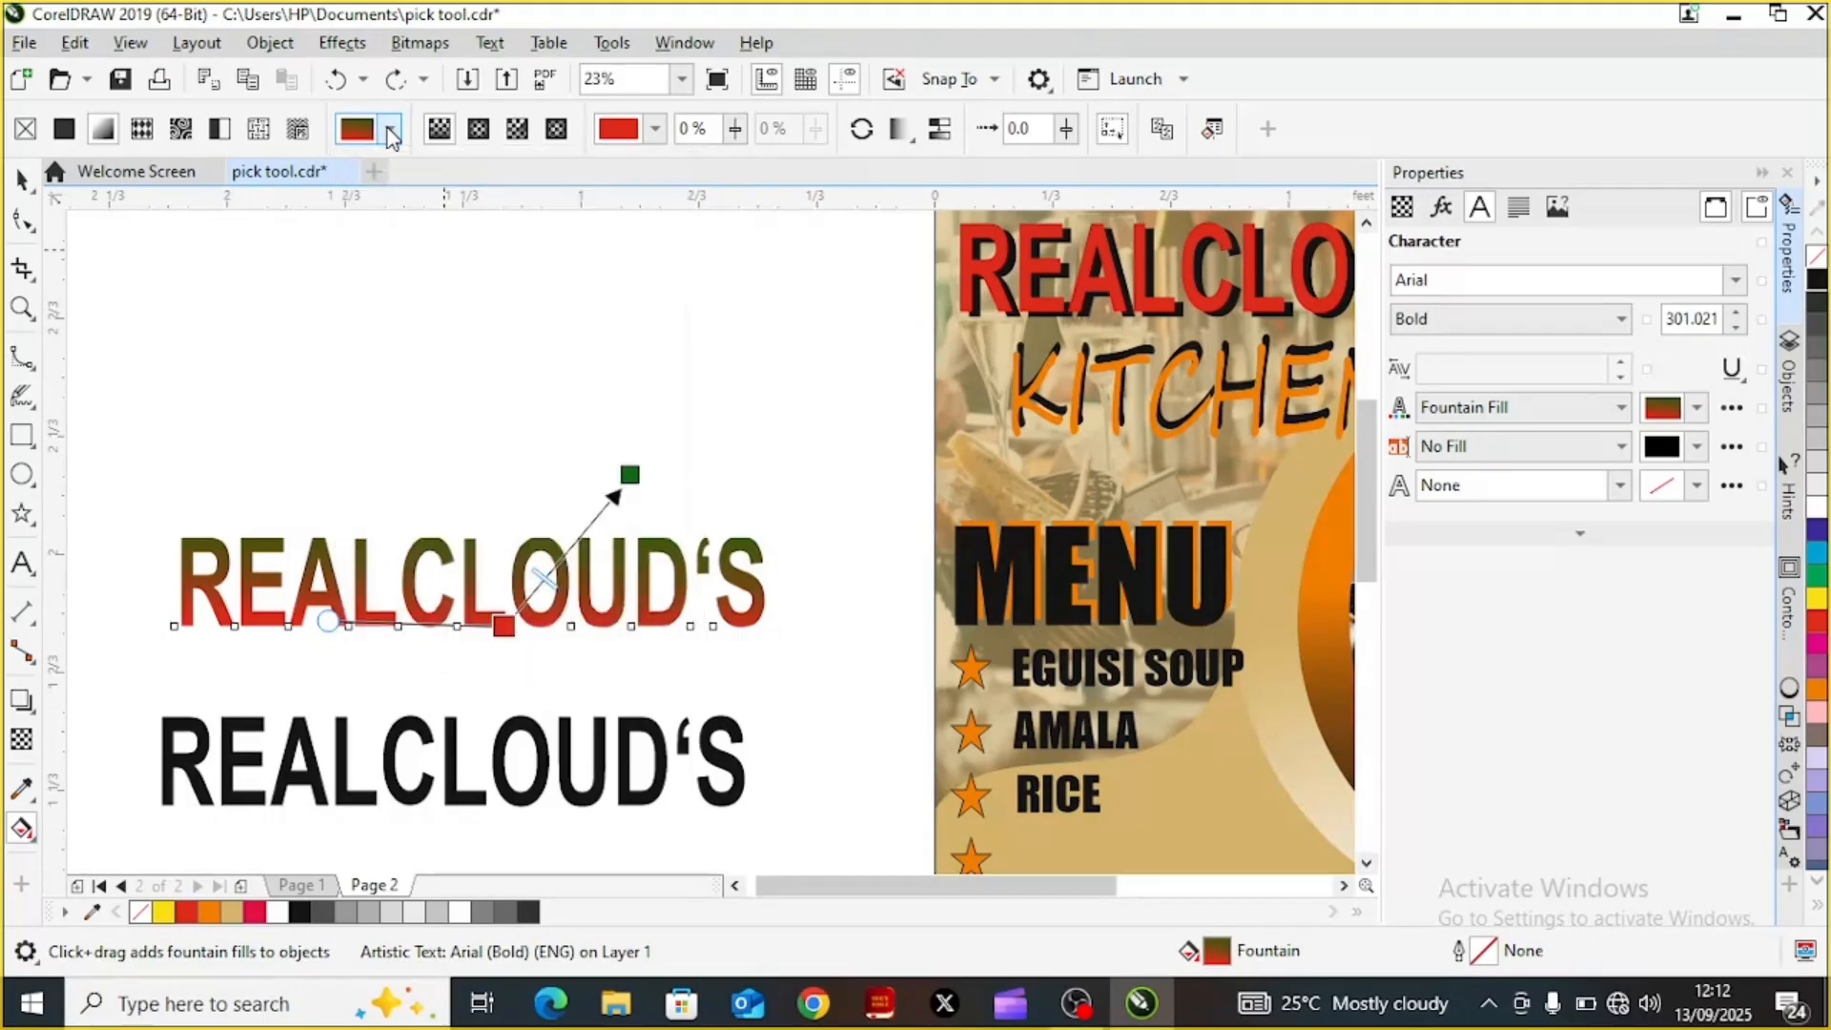
left_click(391, 136)
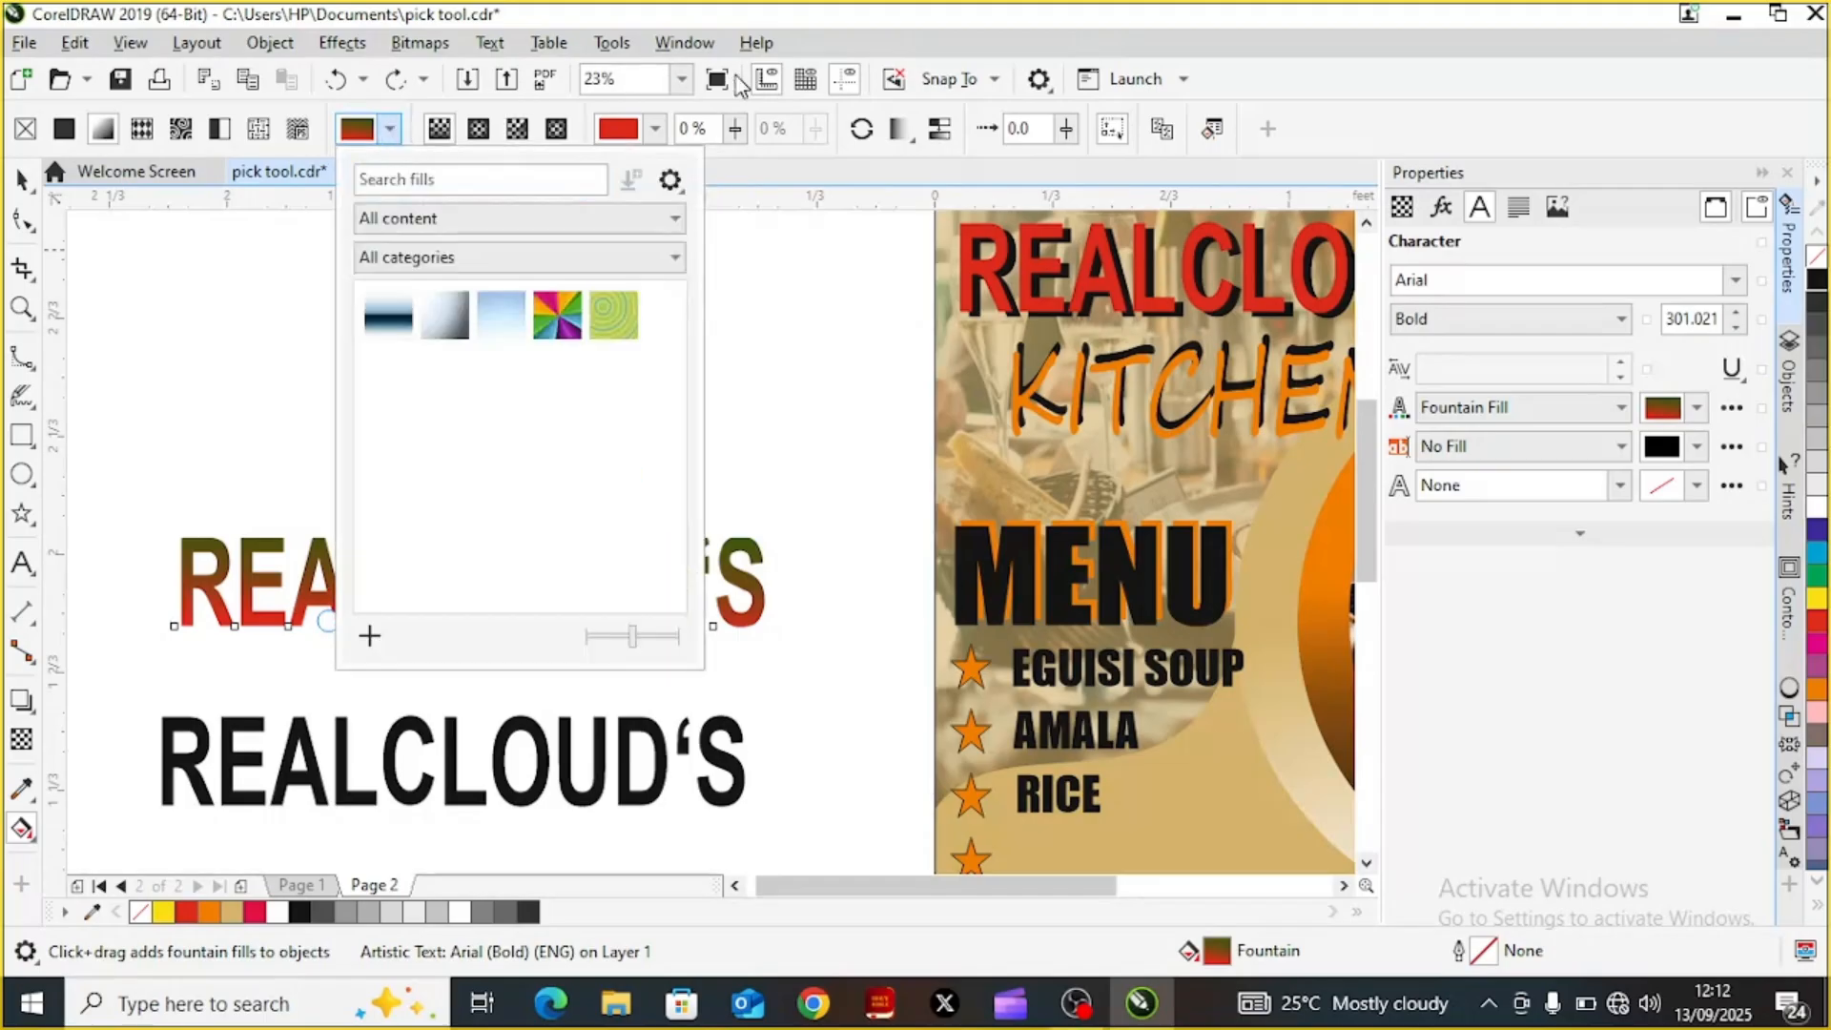
left_click(656, 138)
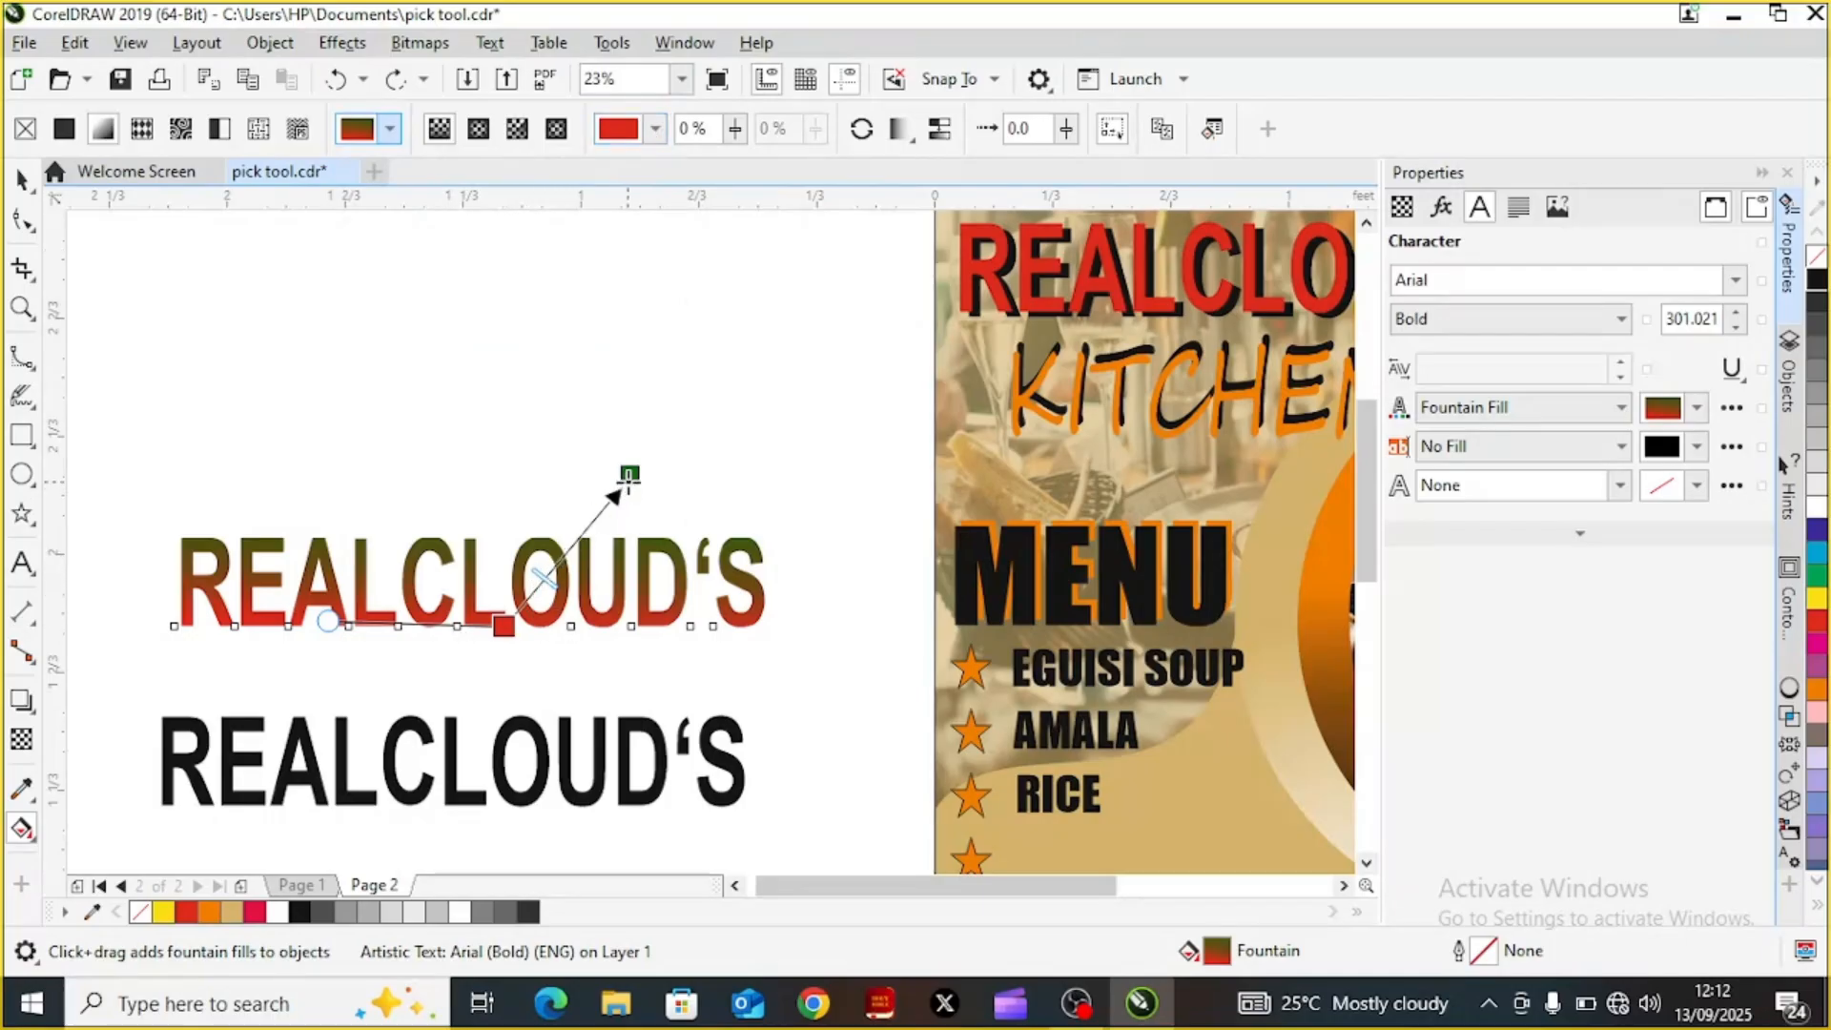
Pull the gradient's green end closer to the REALCLOUD'S copy, shift the fill slightly, and skew it so red falls toward the lower left
left_click_drag(629, 477, 561, 515)
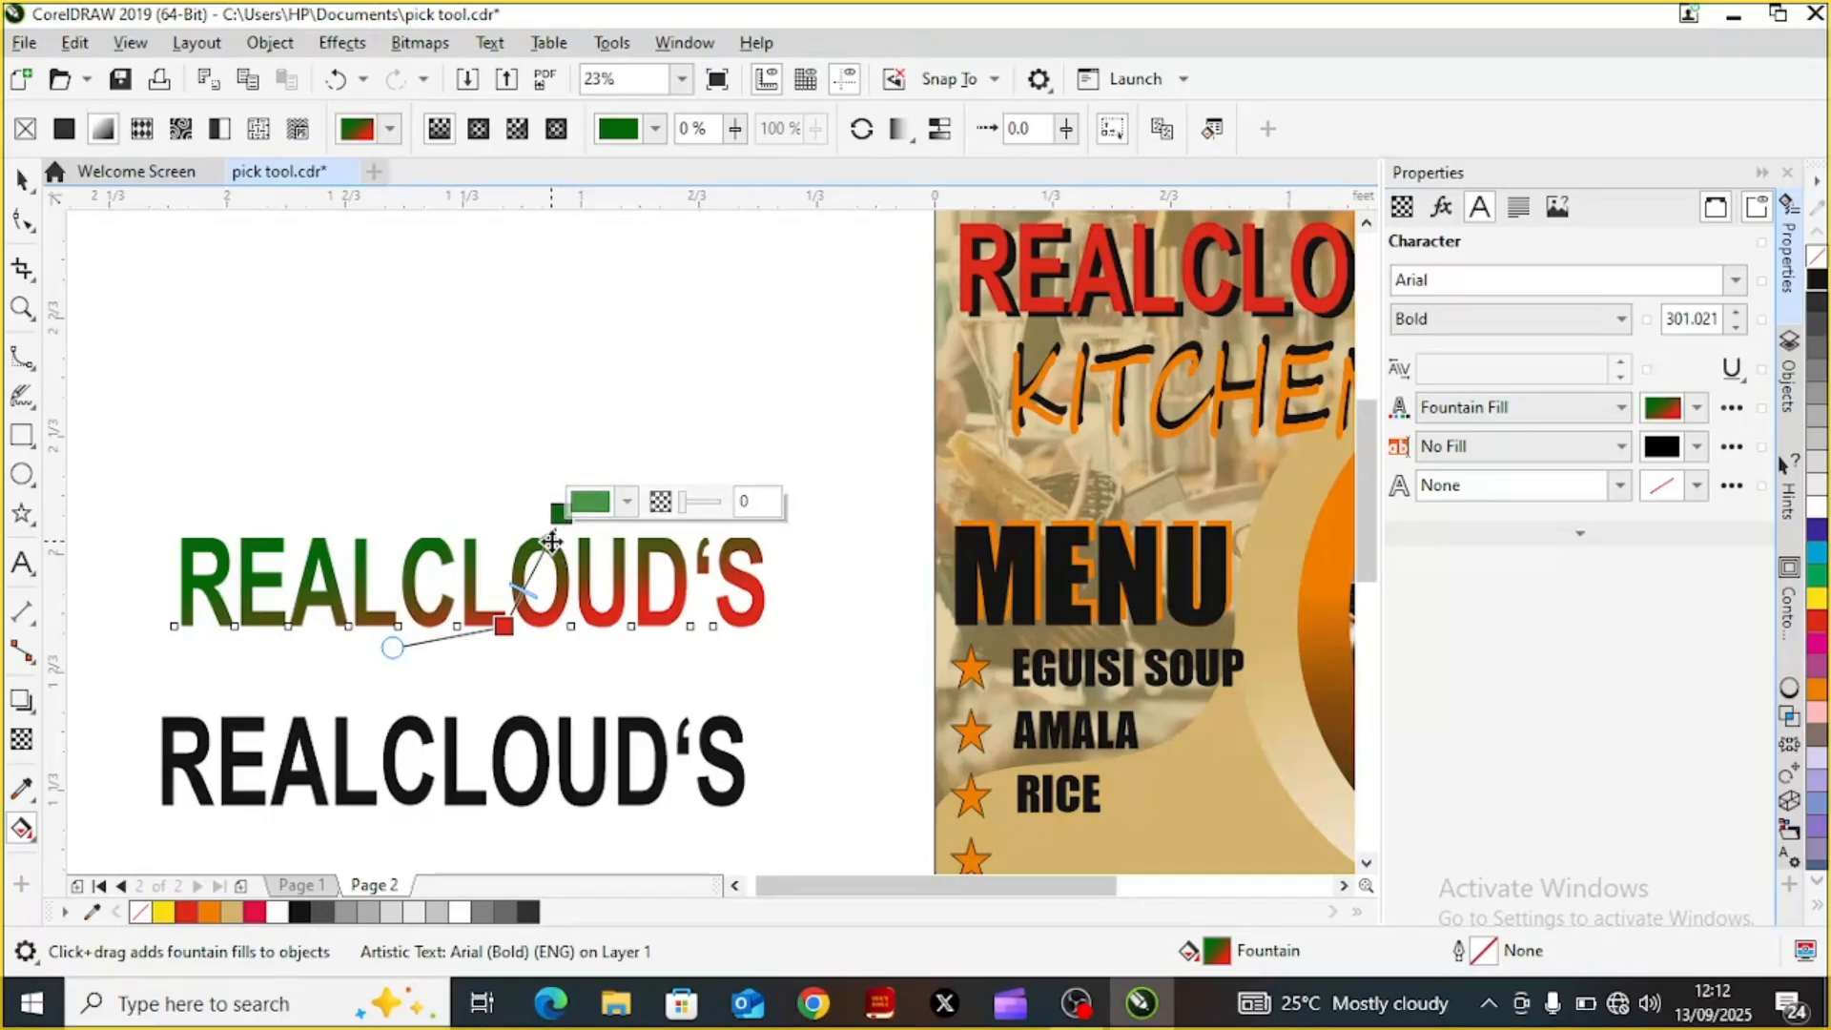
left_click_drag(551, 540, 560, 546)
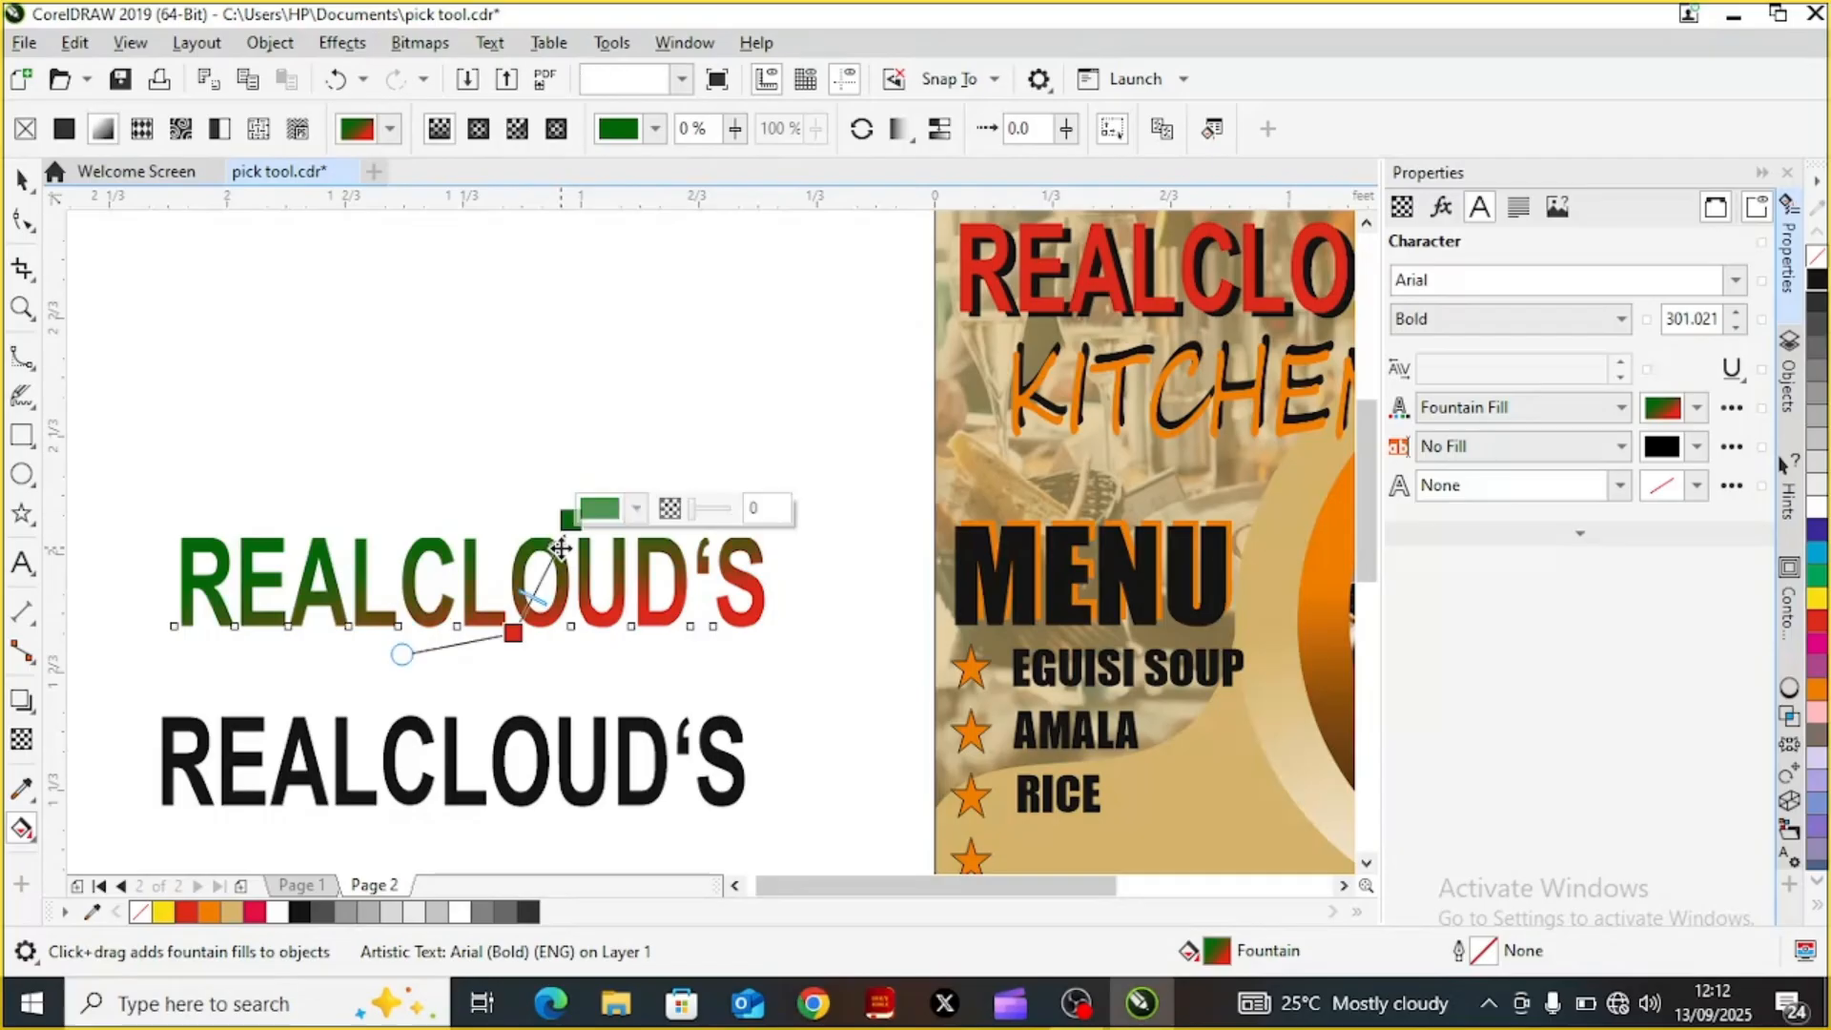
left_click_drag(401, 654, 387, 620)
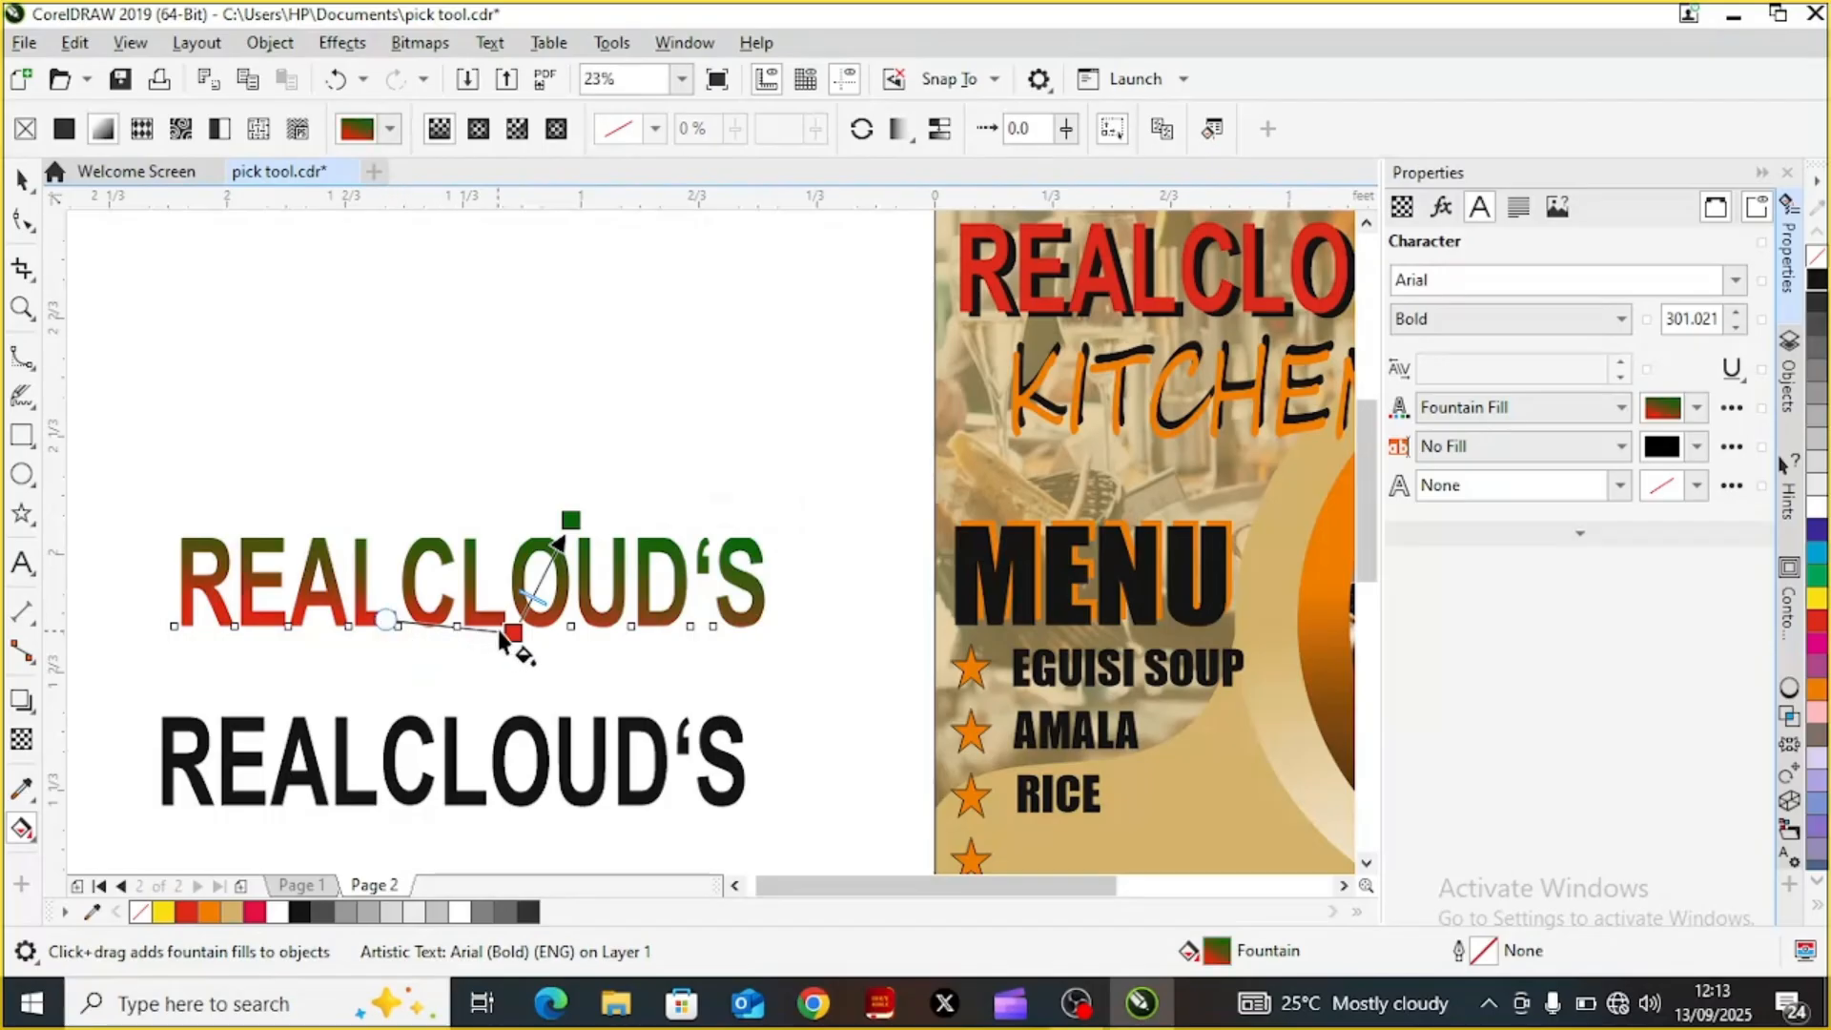
scroll(520, 631, "right", 1)
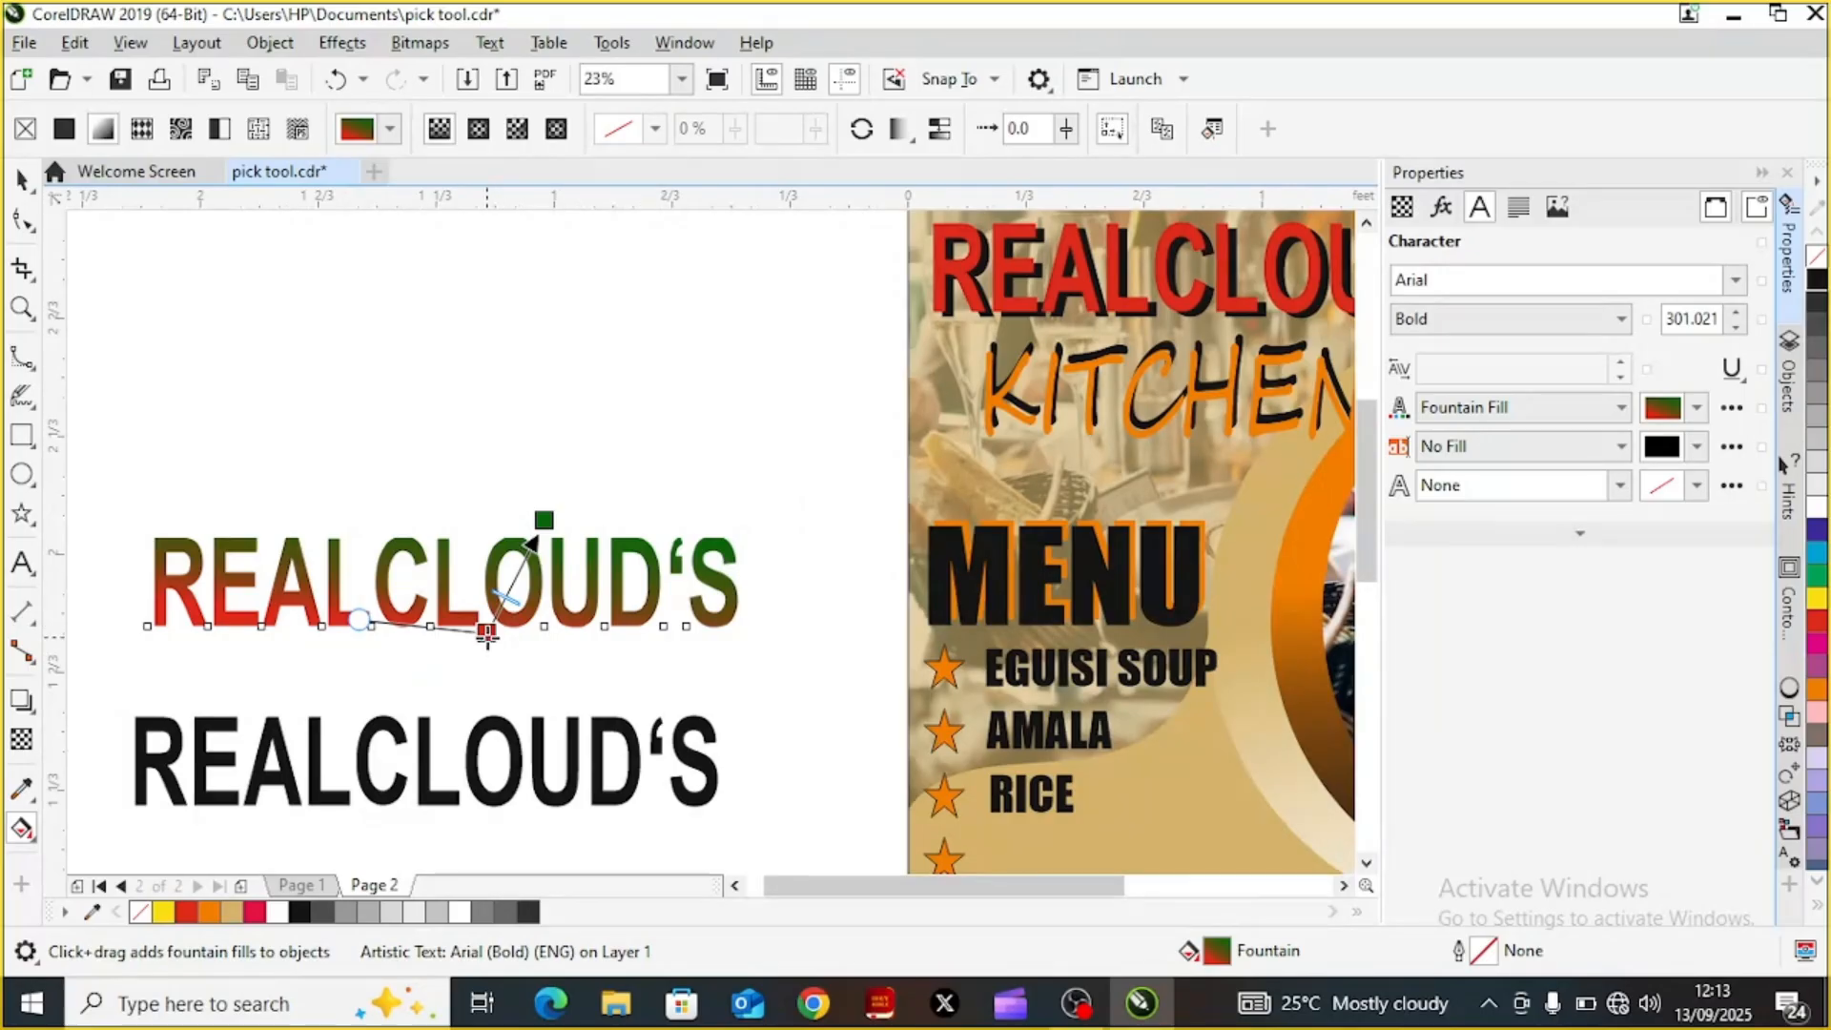
Try 62% transparency on the gradient's red end, and return it to 0%
left_click(486, 633)
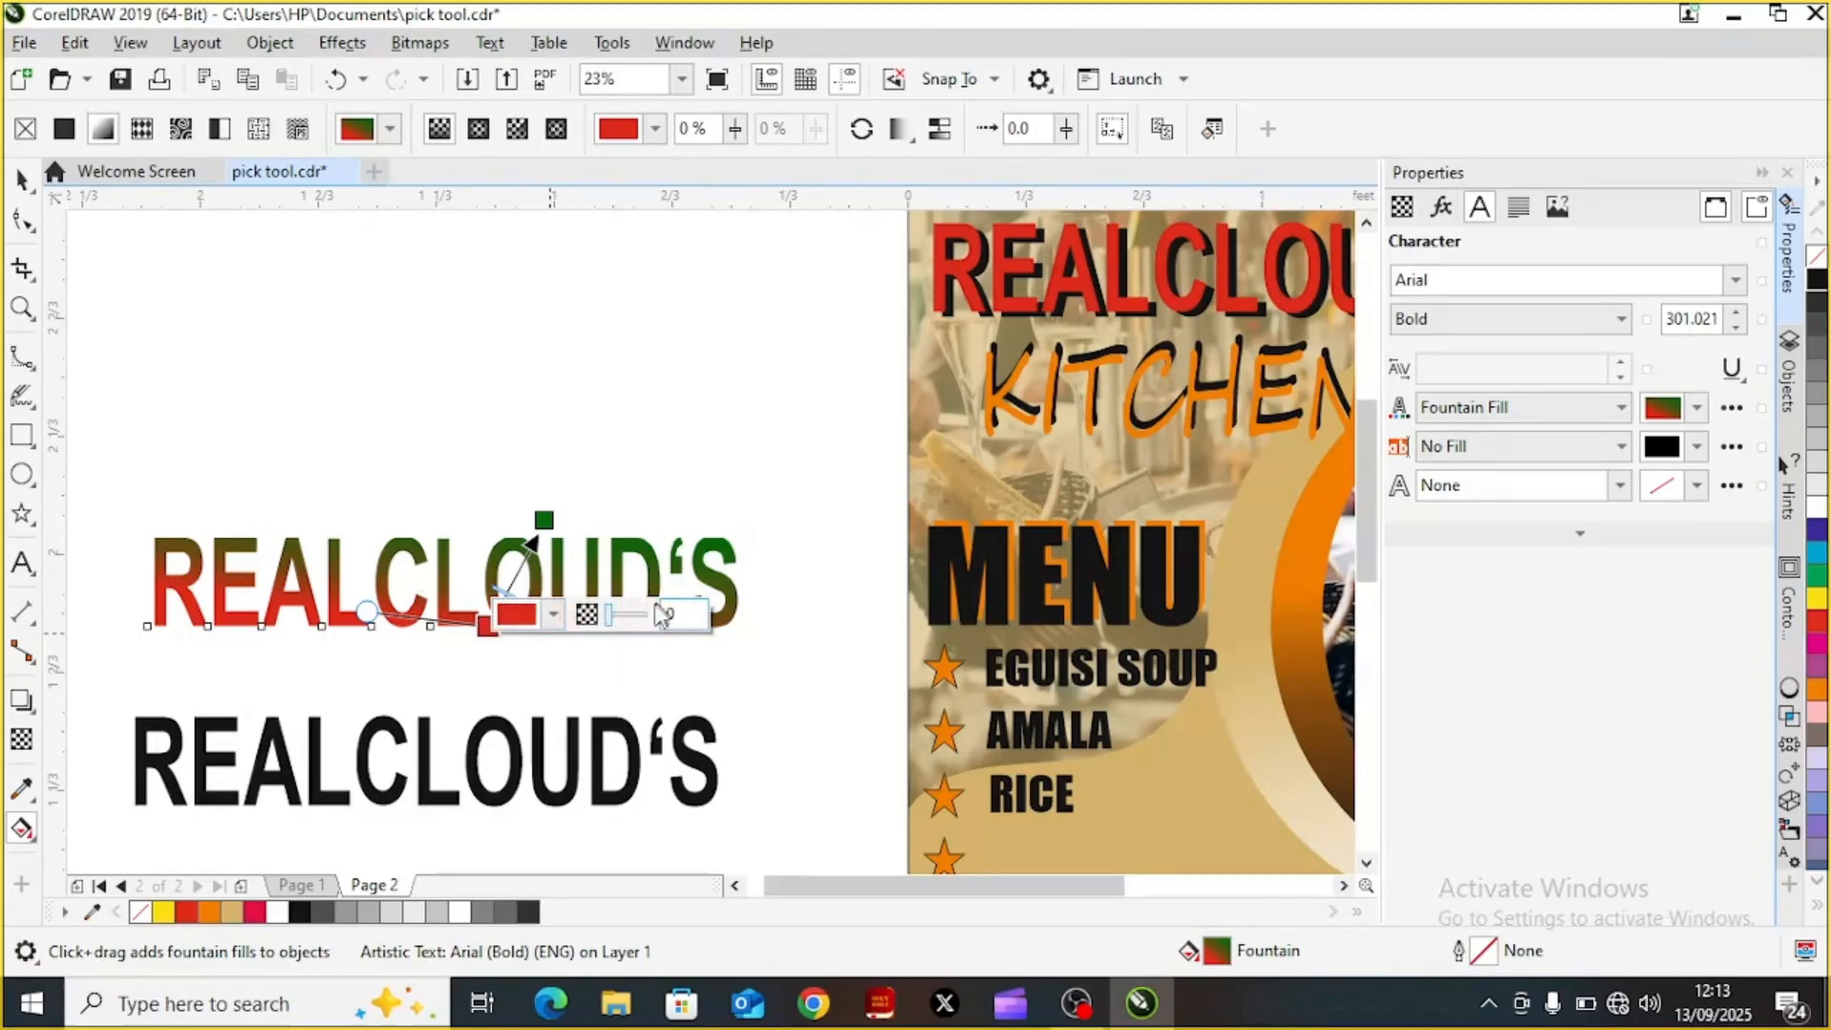
mouse_move(612, 625)
left_mouse_down()
mouse_move(651, 628)
mouse_move(630, 631)
left_mouse_up()
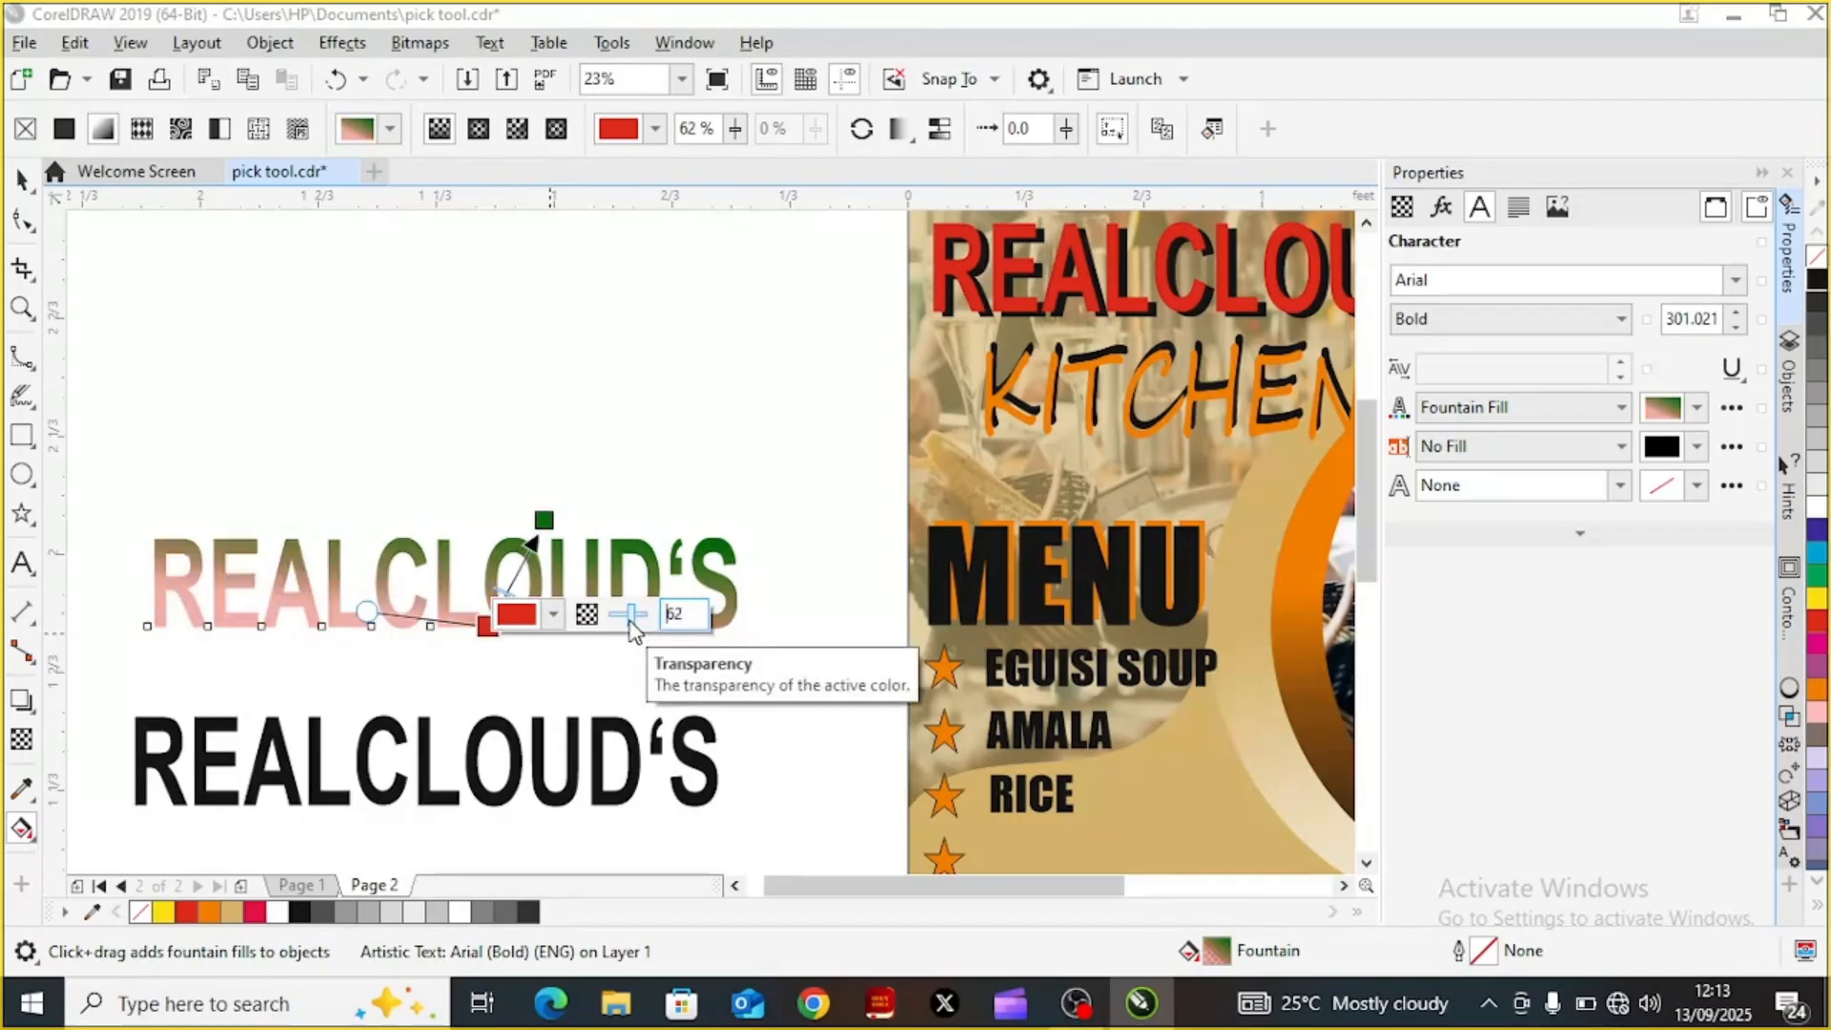
left_click_drag(630, 621, 589, 625)
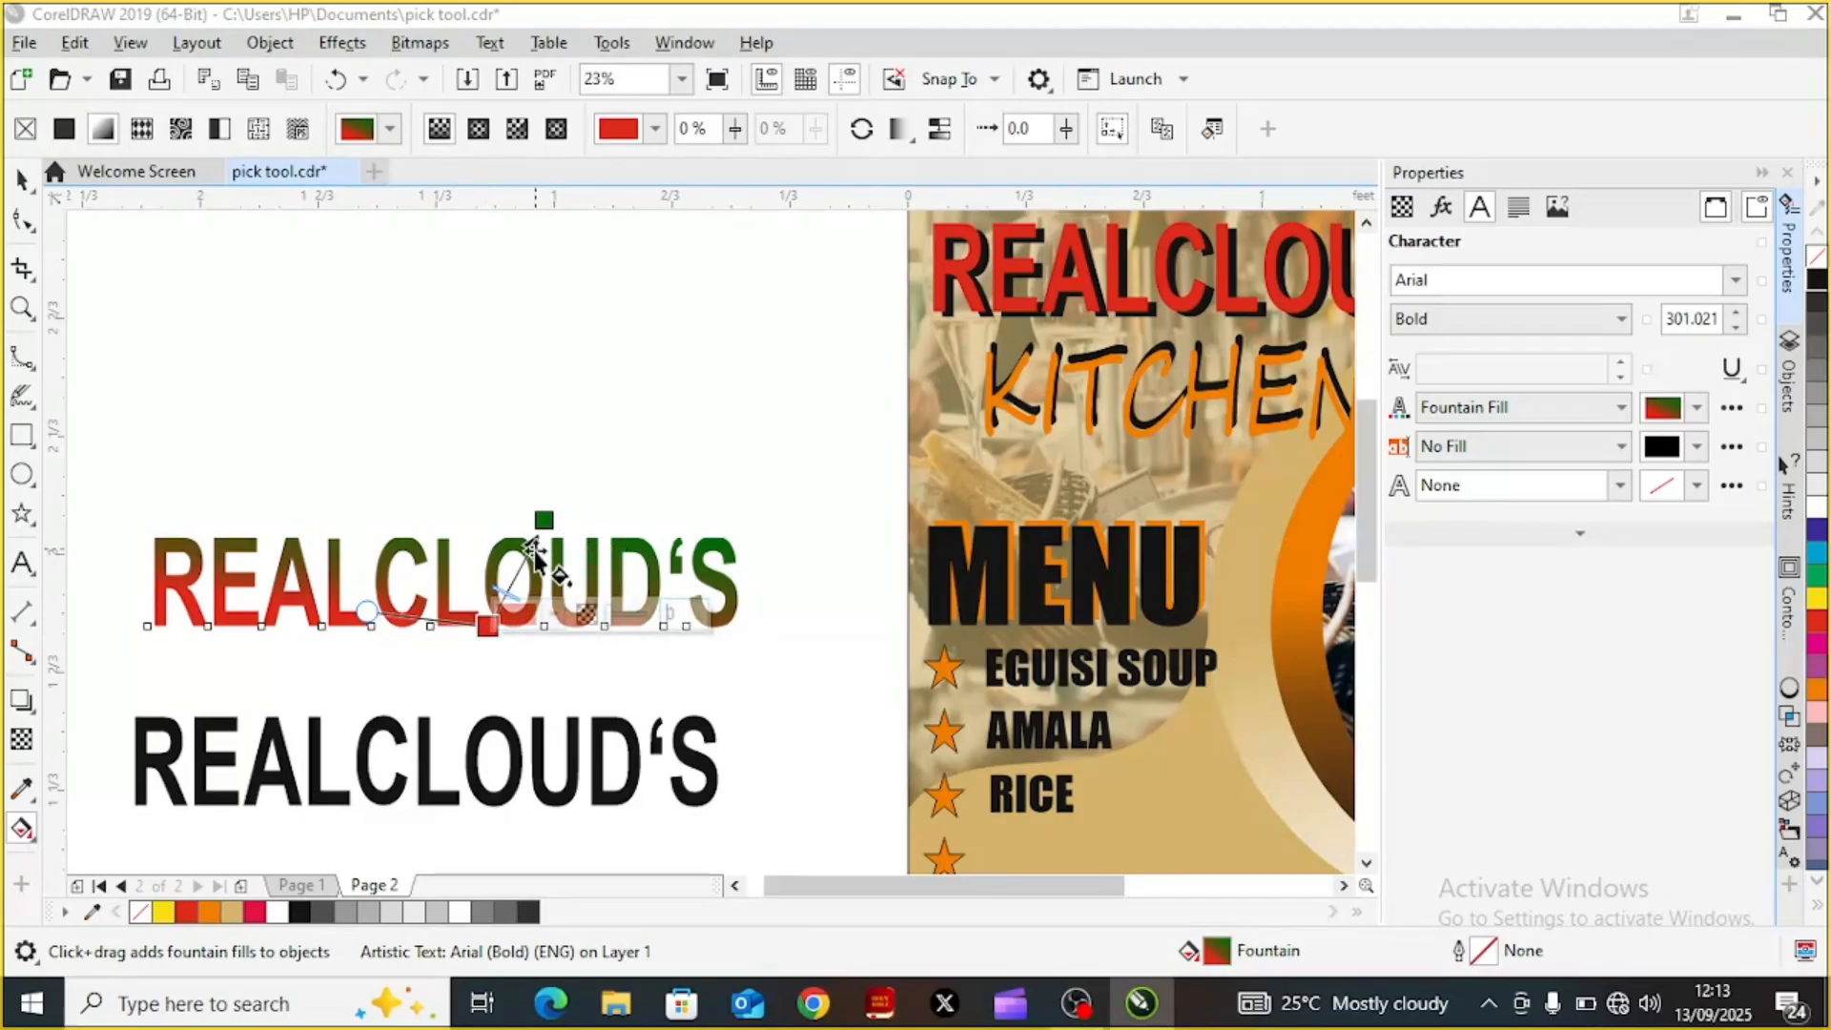
Reposition both ends of the gradient and shorten it so green covers the tops of the letters and red the bases
left_click_drag(535, 543, 518, 551)
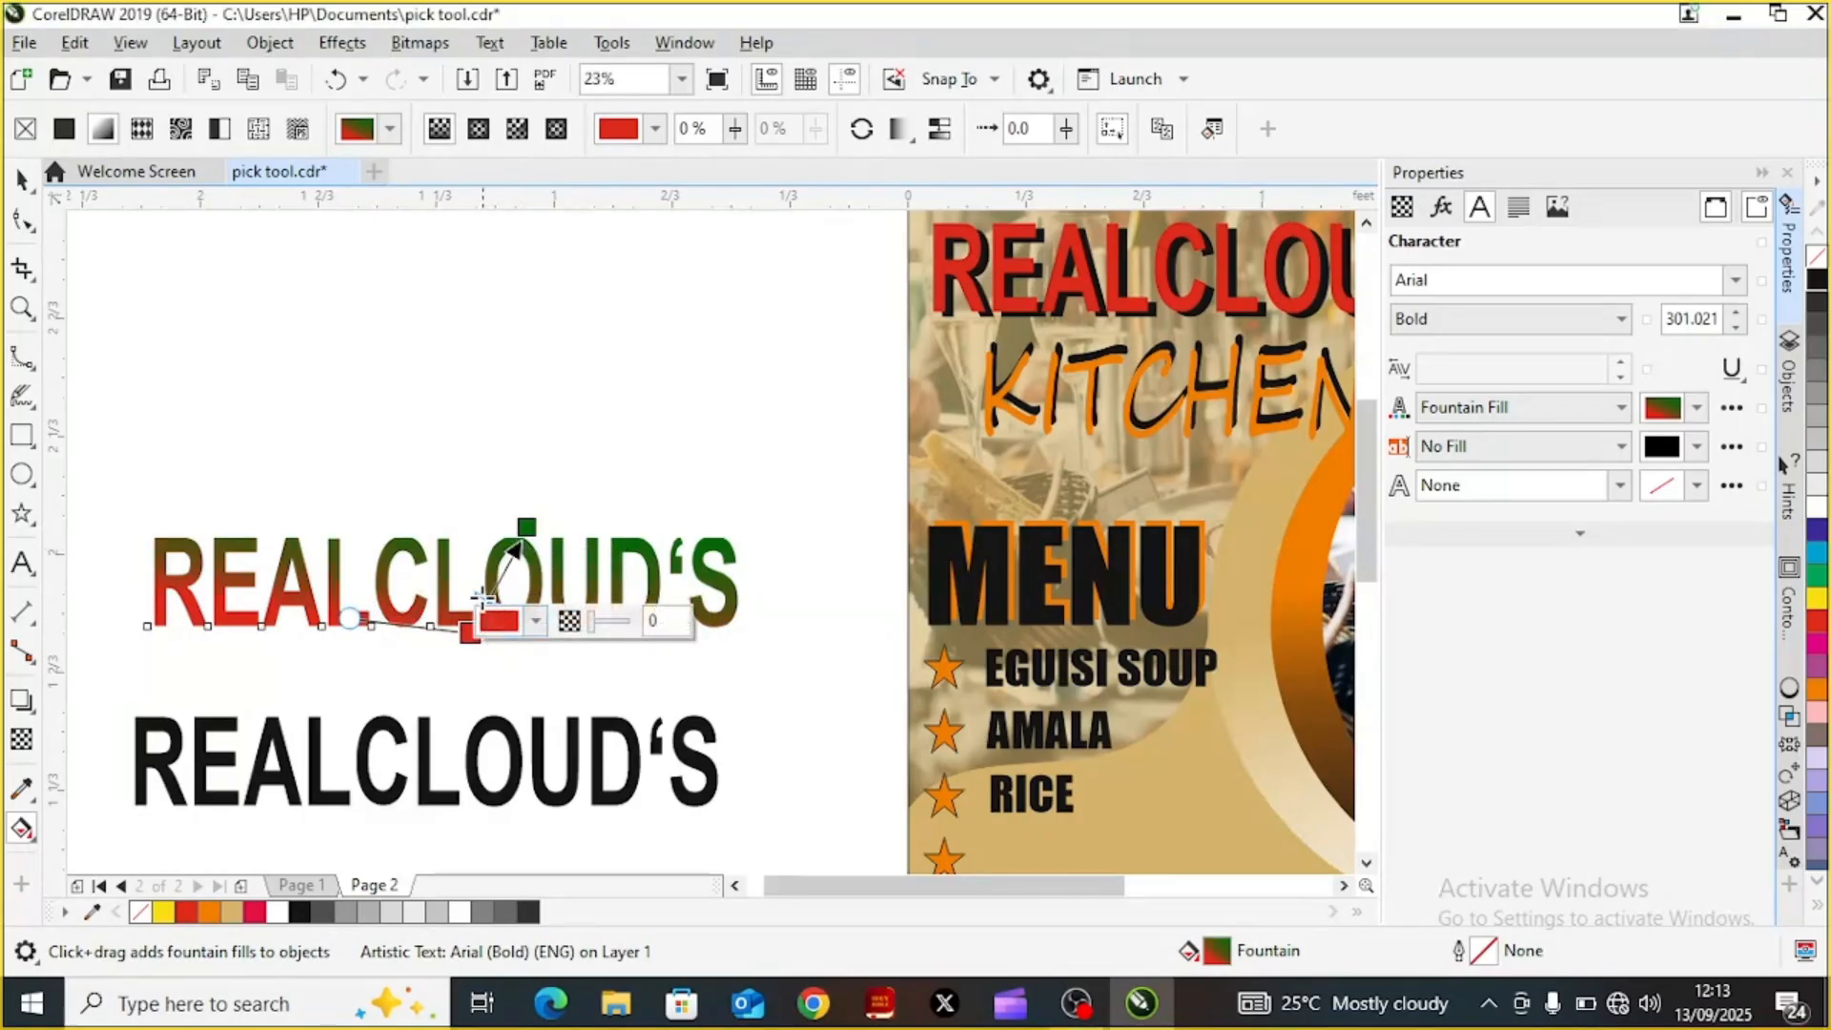
left_click(475, 603)
left_click_drag(468, 630, 464, 617)
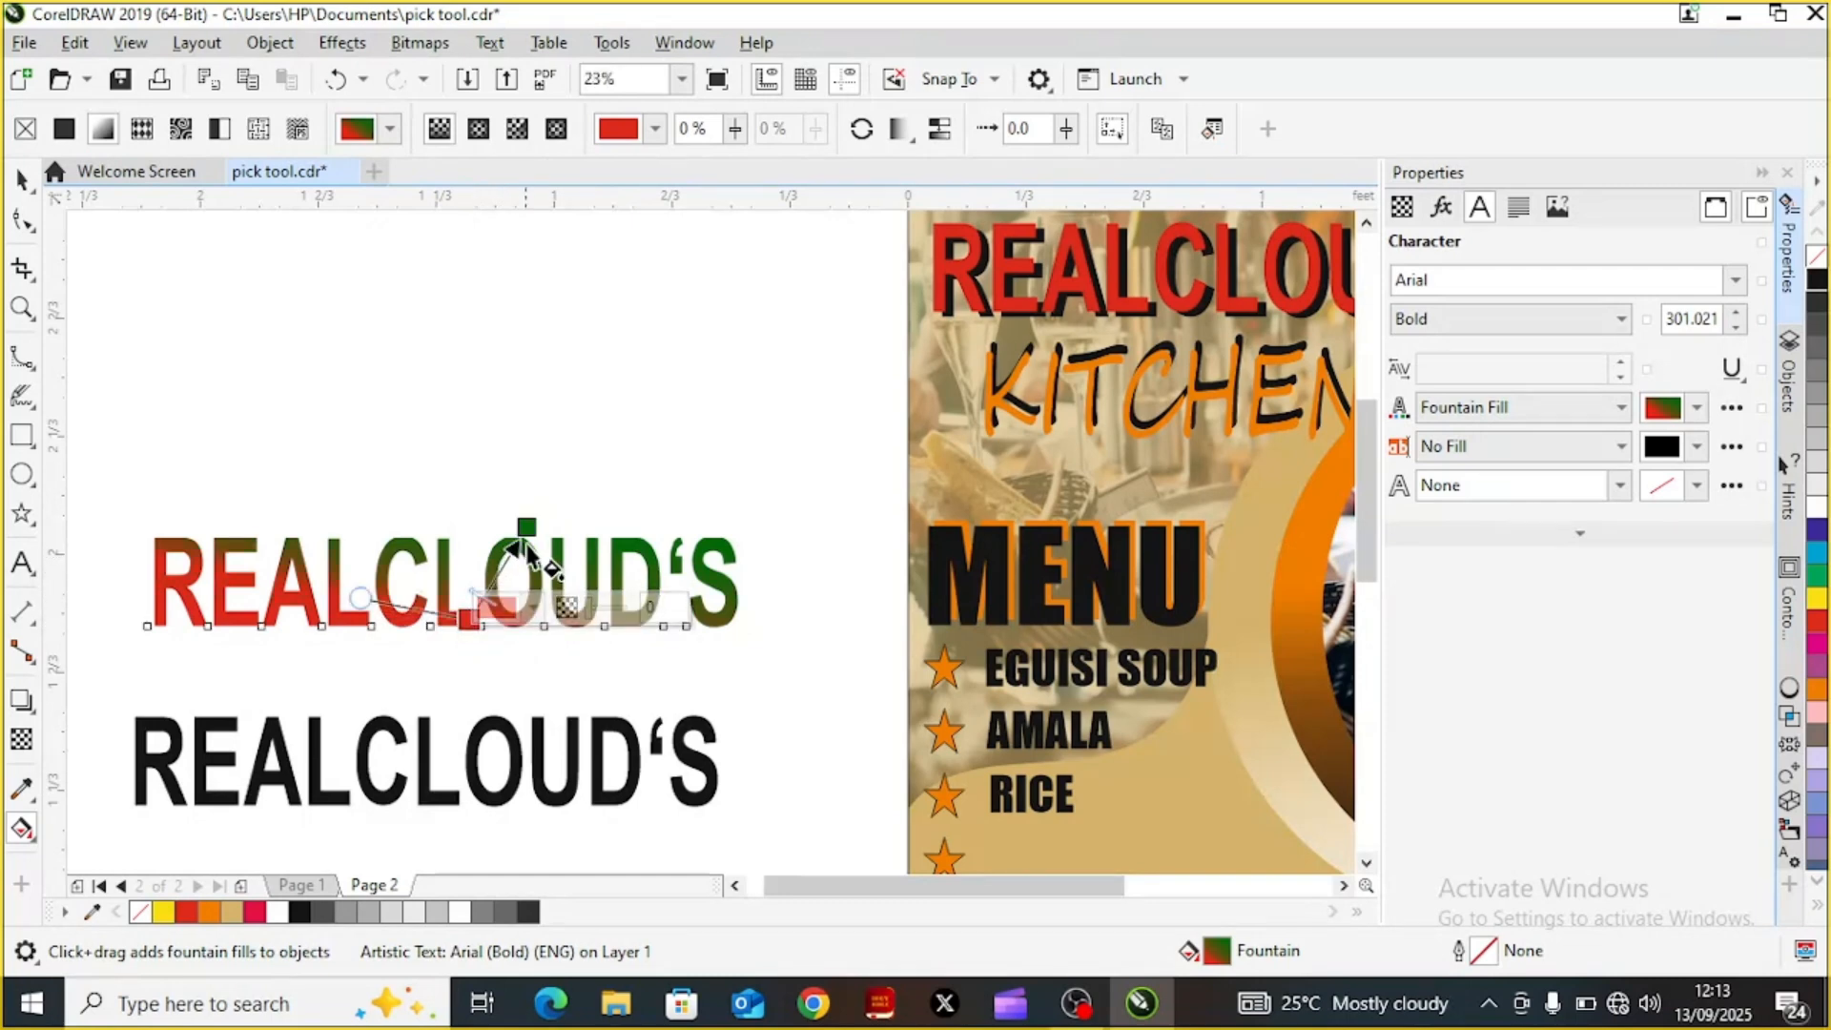
mouse_move(526, 527)
left_mouse_down()
mouse_move(479, 534)
mouse_move(498, 545)
left_mouse_up()
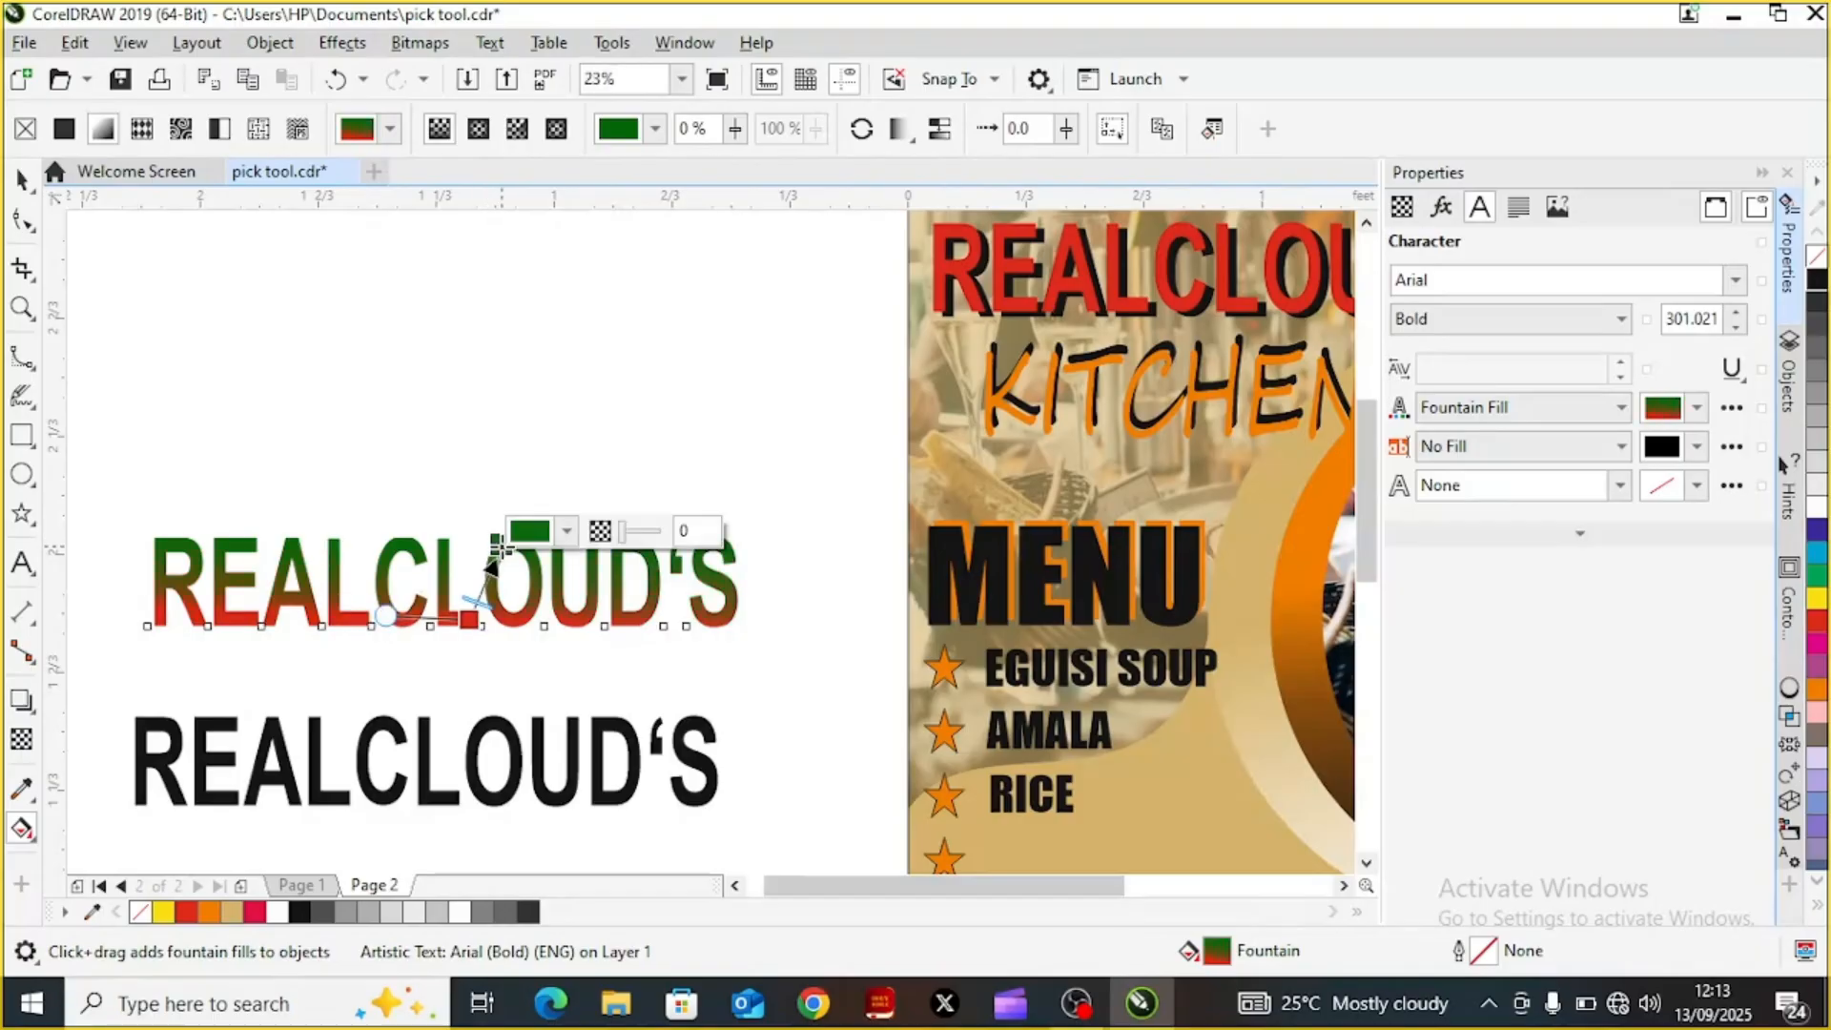
Darken the gradient's green end to CMYK 78, 16, 98, 58
left_click(567, 532)
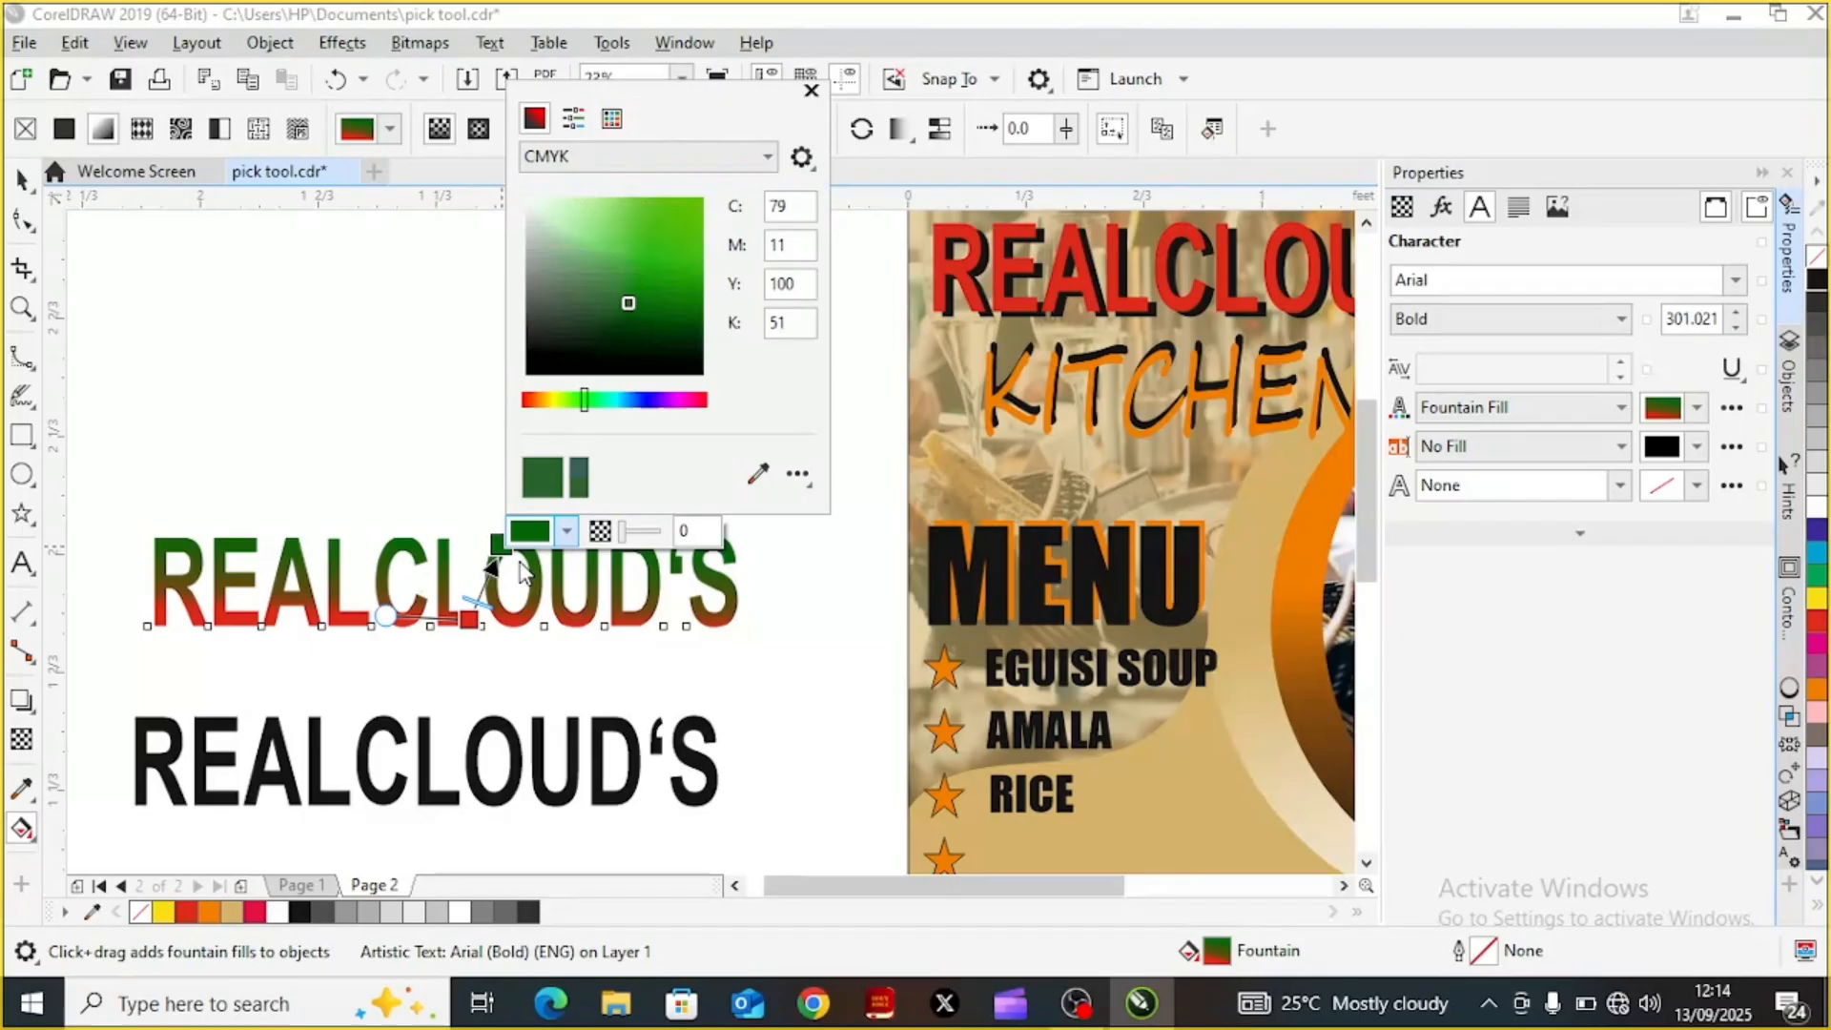
left_click(630, 291)
left_click_drag(630, 292, 621, 313)
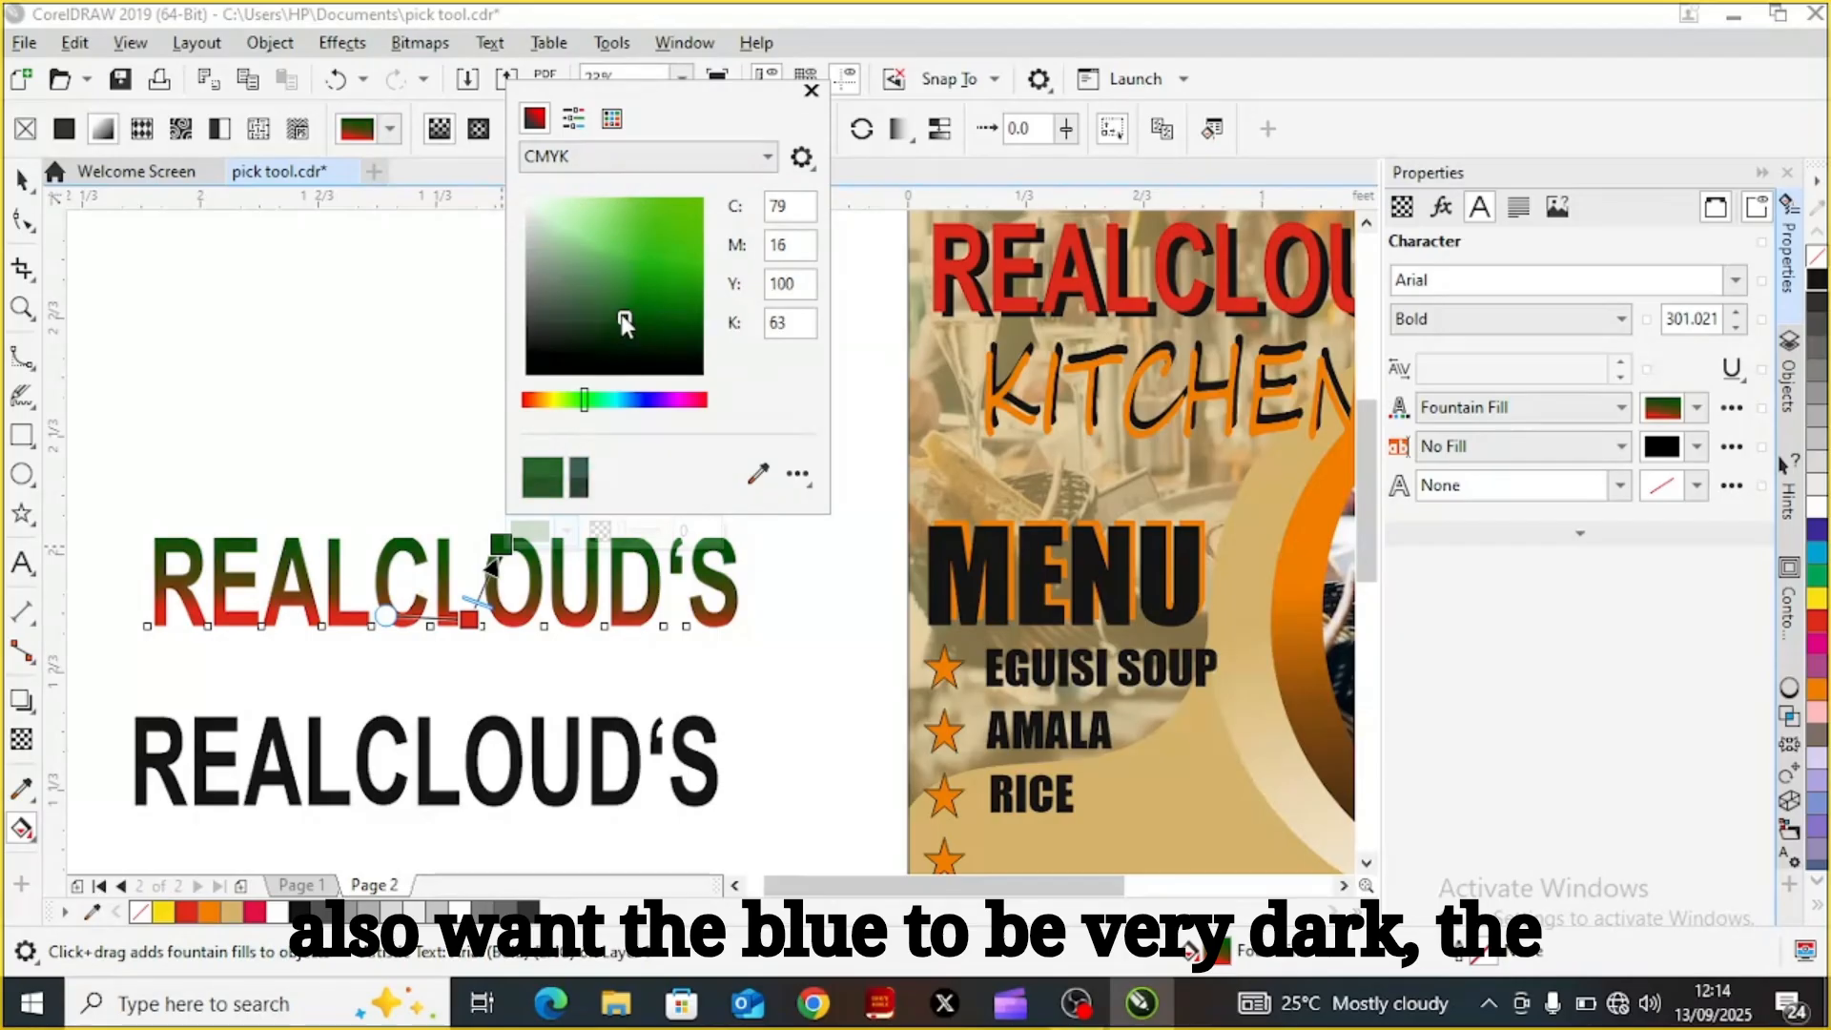
left_click_drag(614, 317, 616, 307)
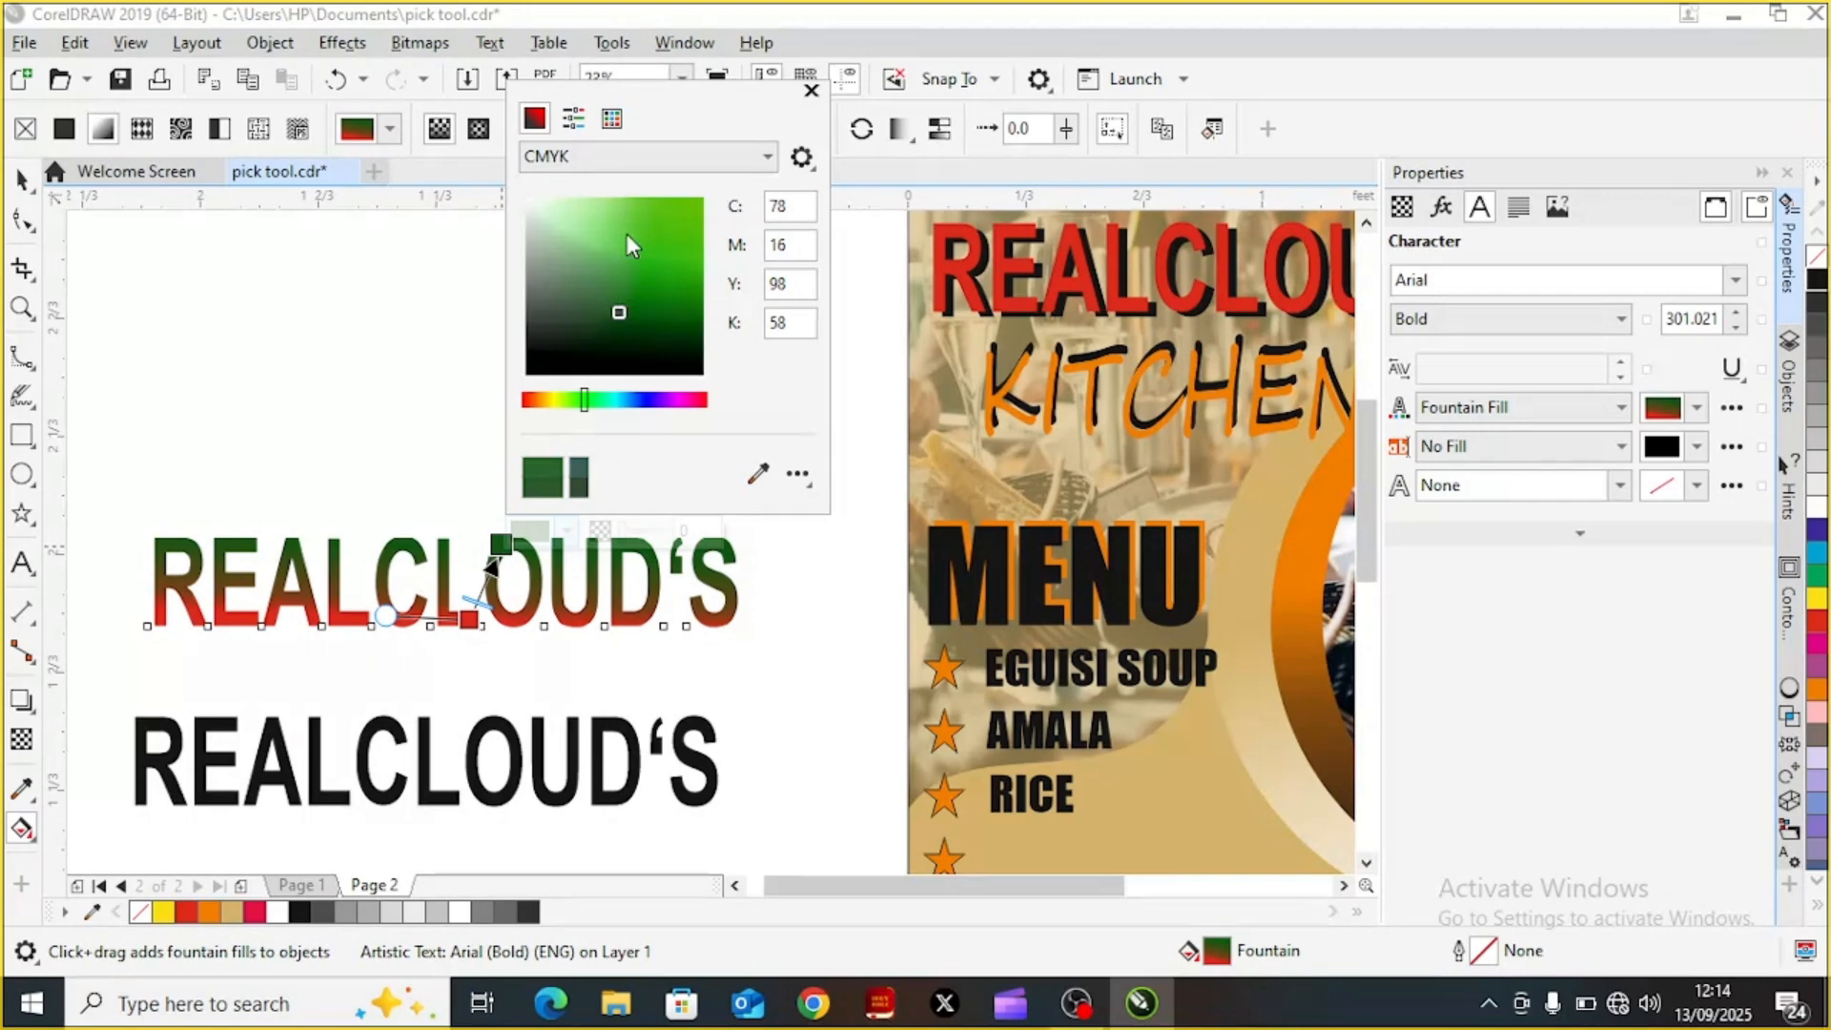
left_click(808, 94)
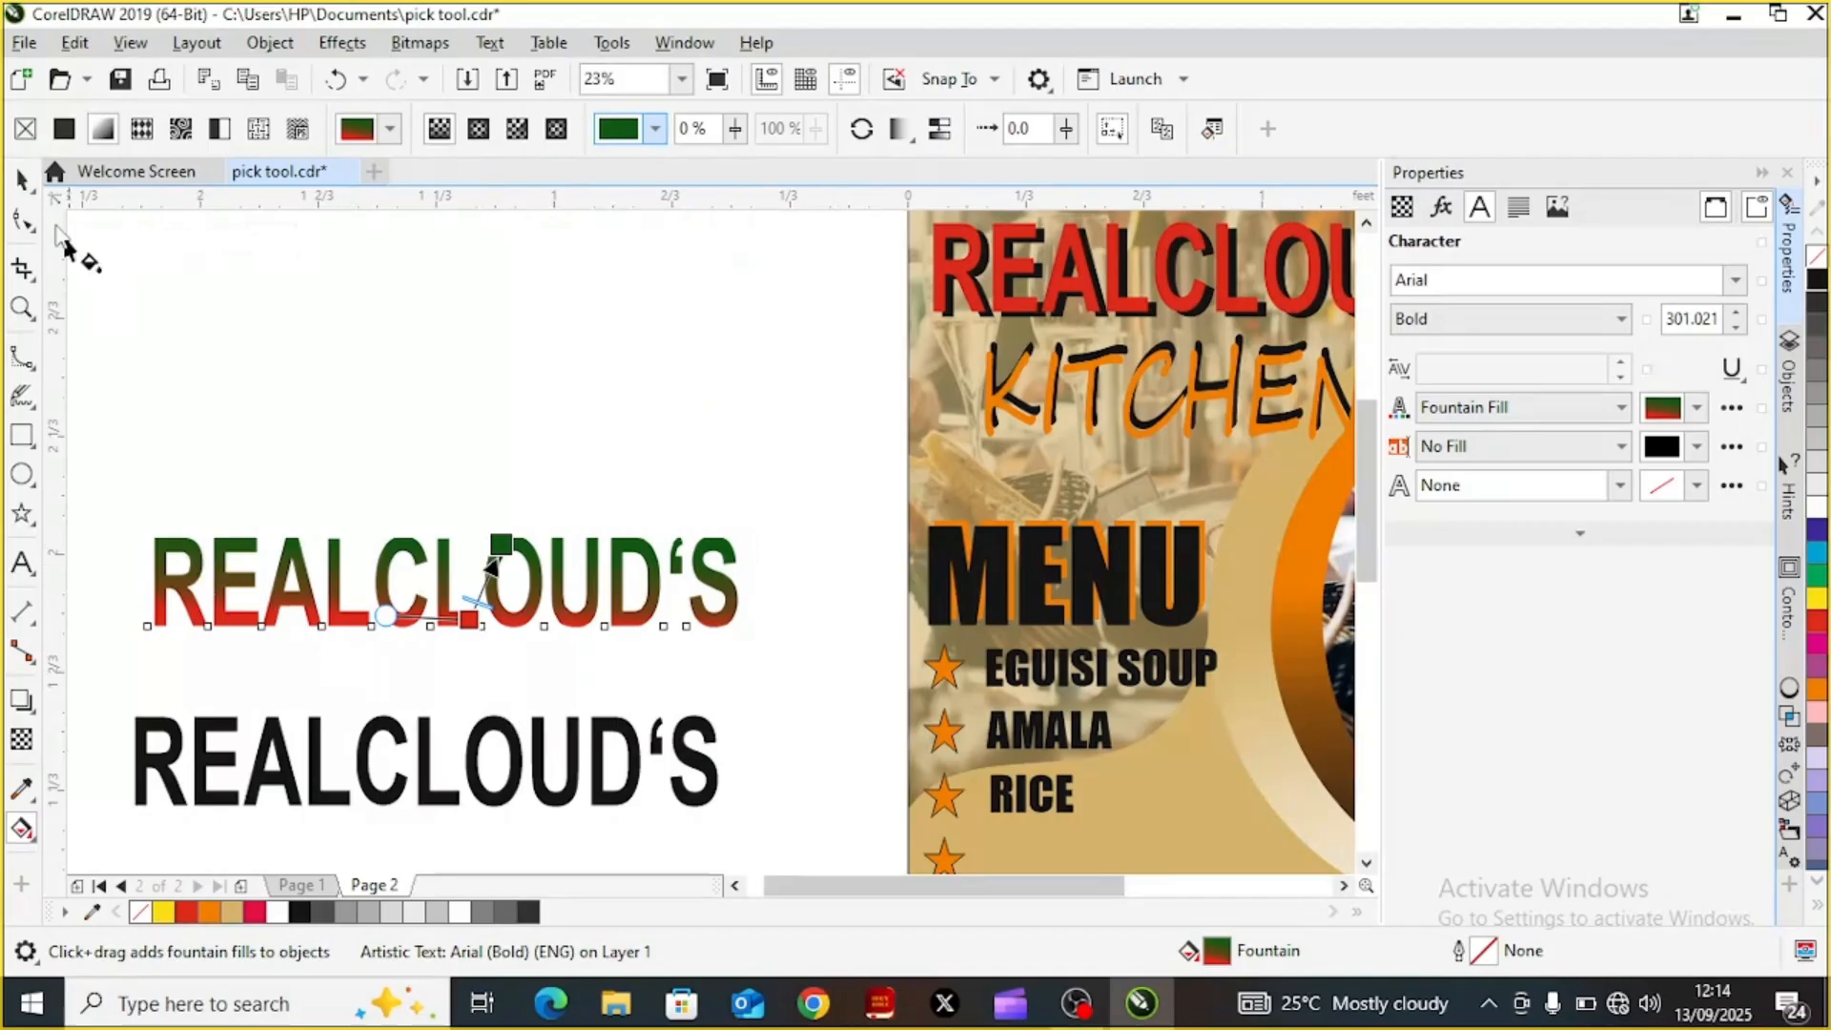
Try a slightly offset duplicate of the gradient REALCLOUD'S text, and undo it
left_click(23, 179)
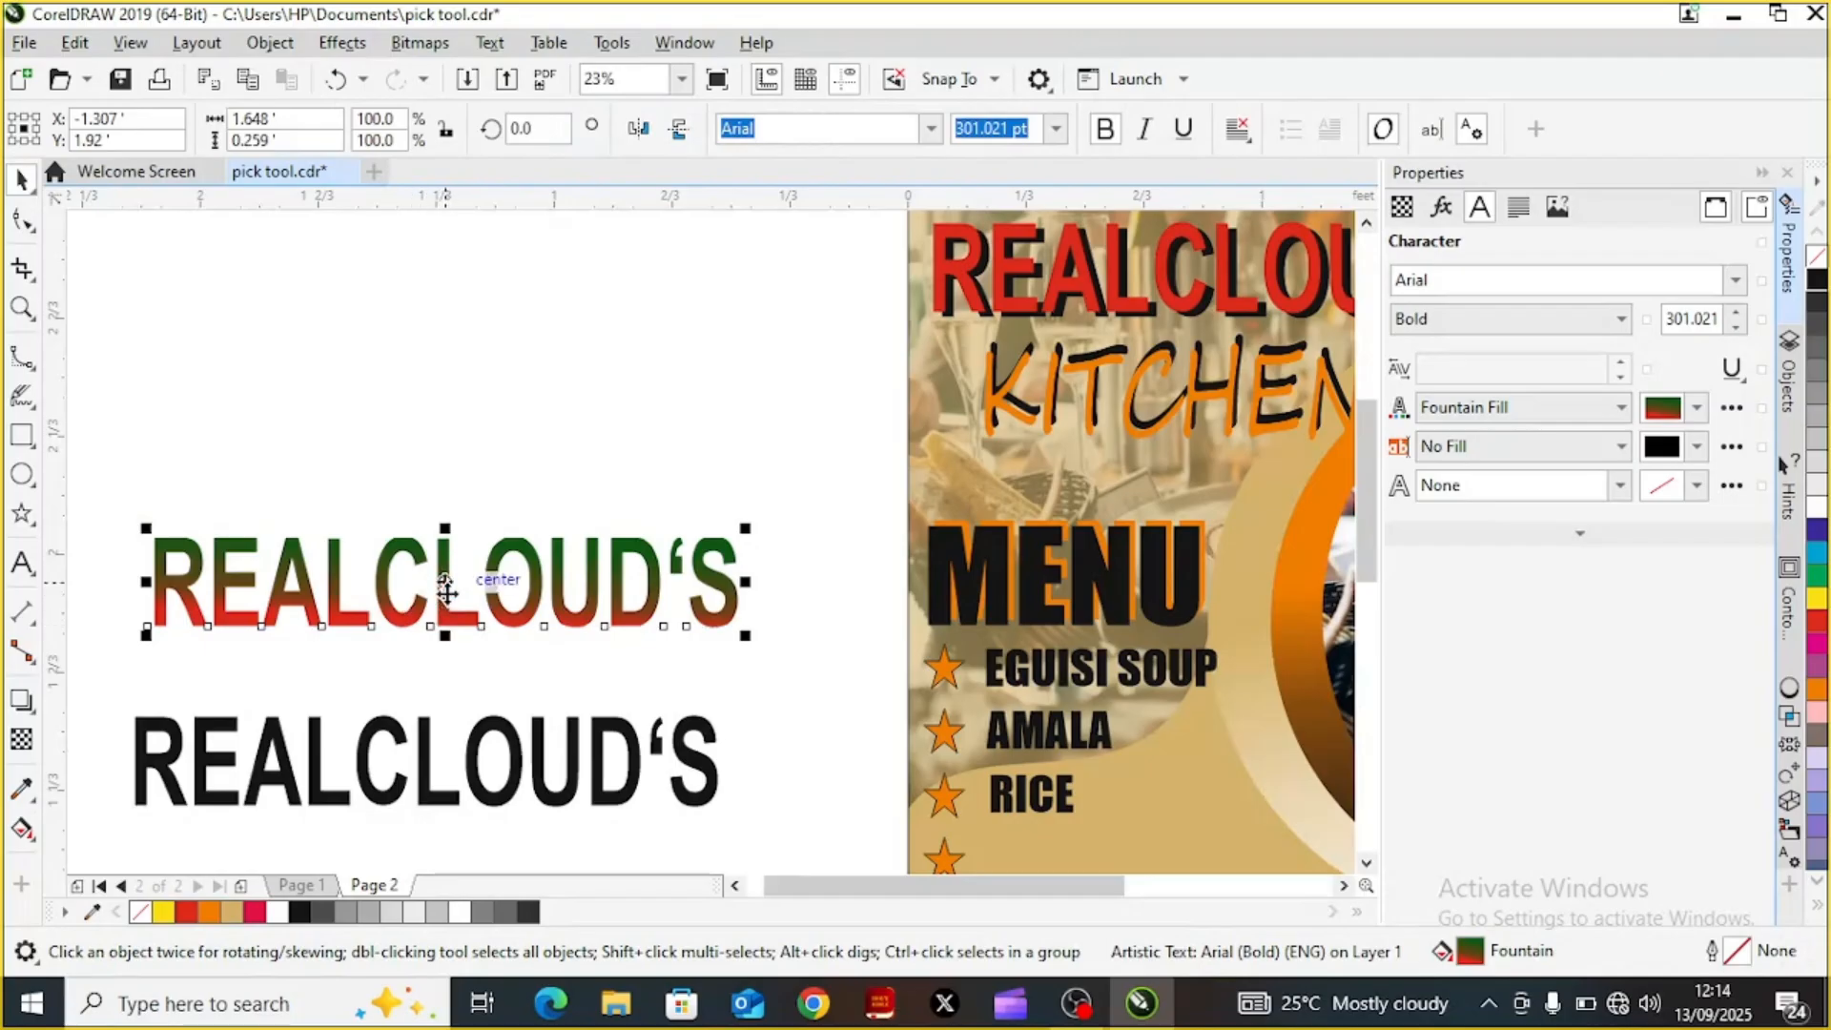
left_click(445, 585)
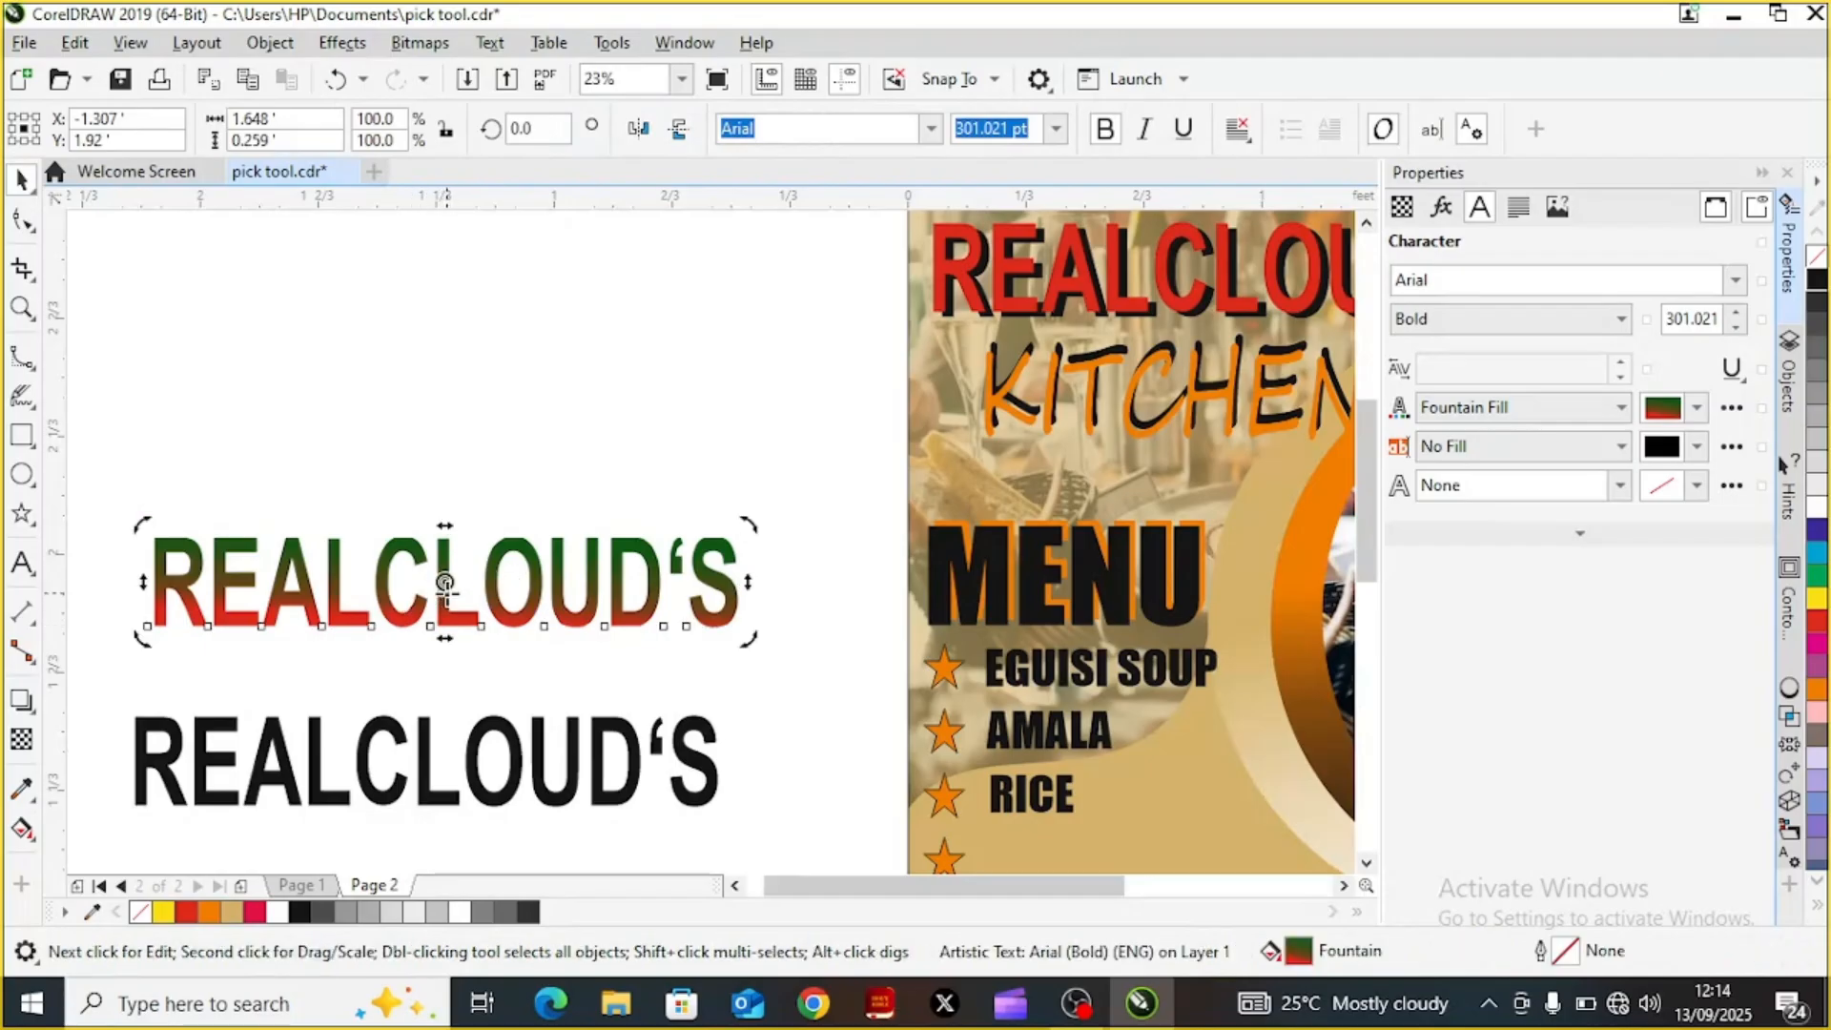
left_click_drag(445, 584, 451, 579)
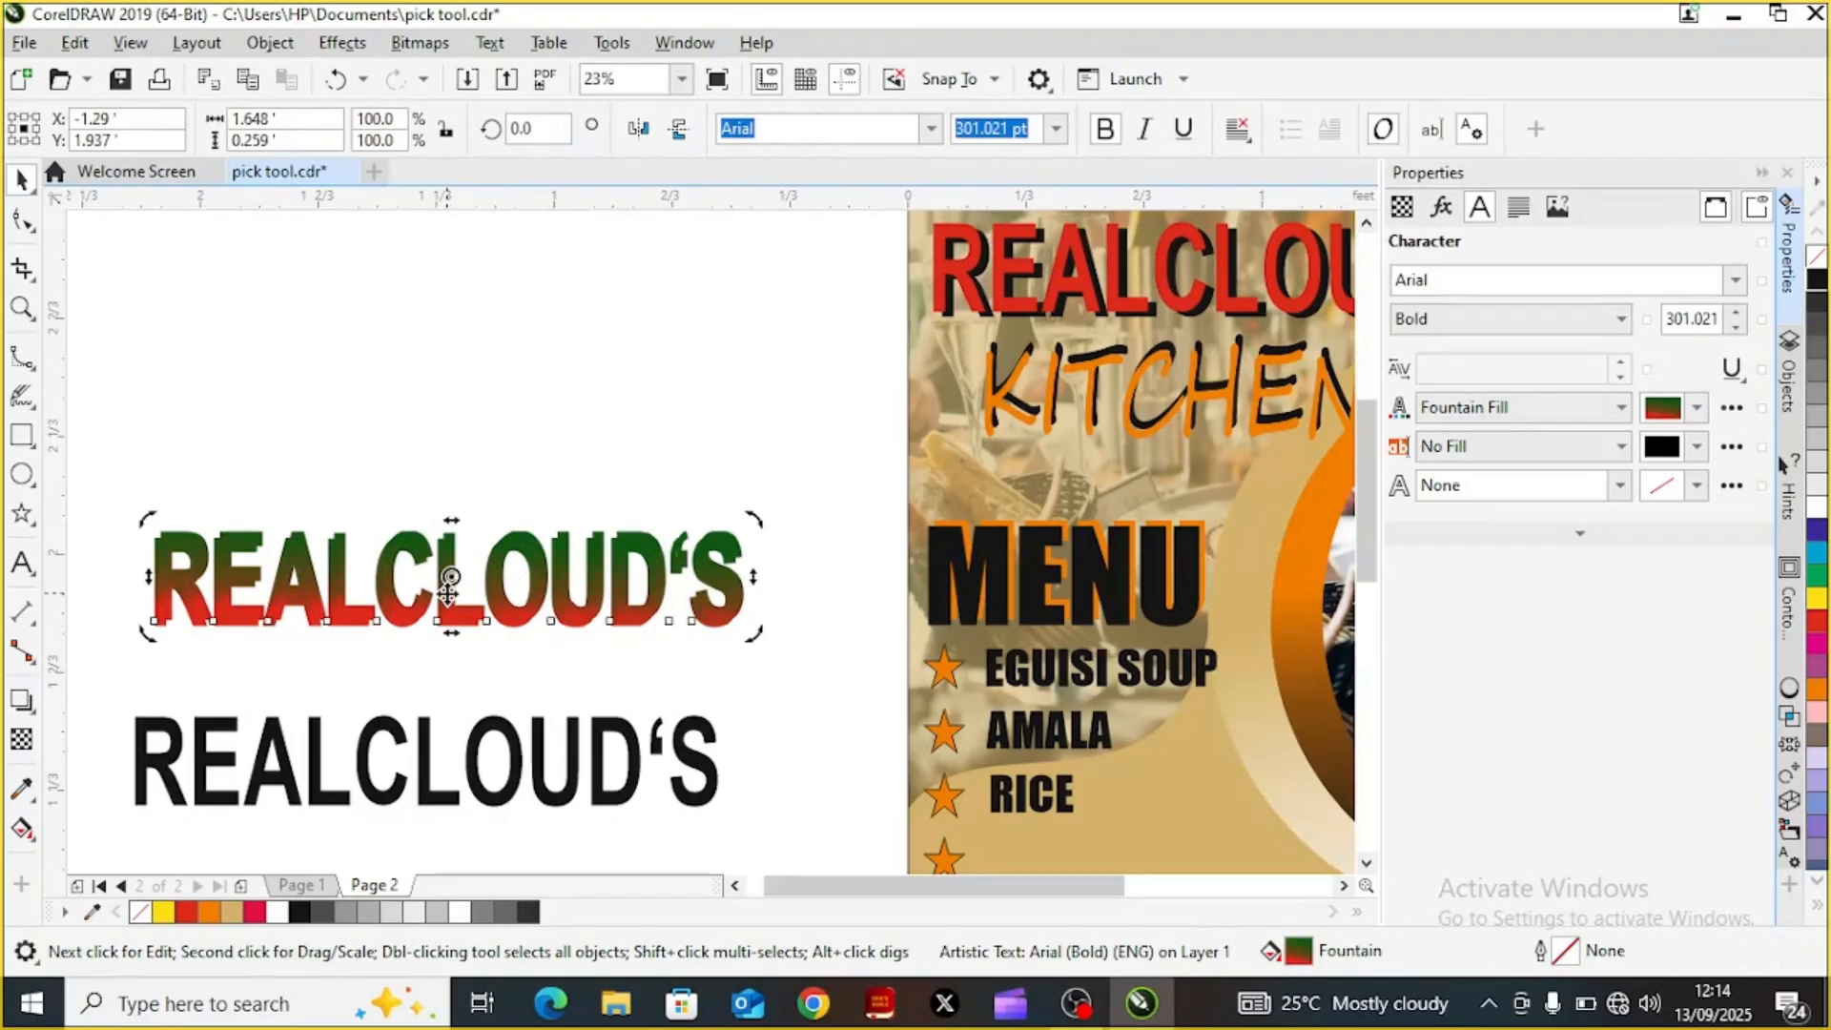
key("ctrl+z")
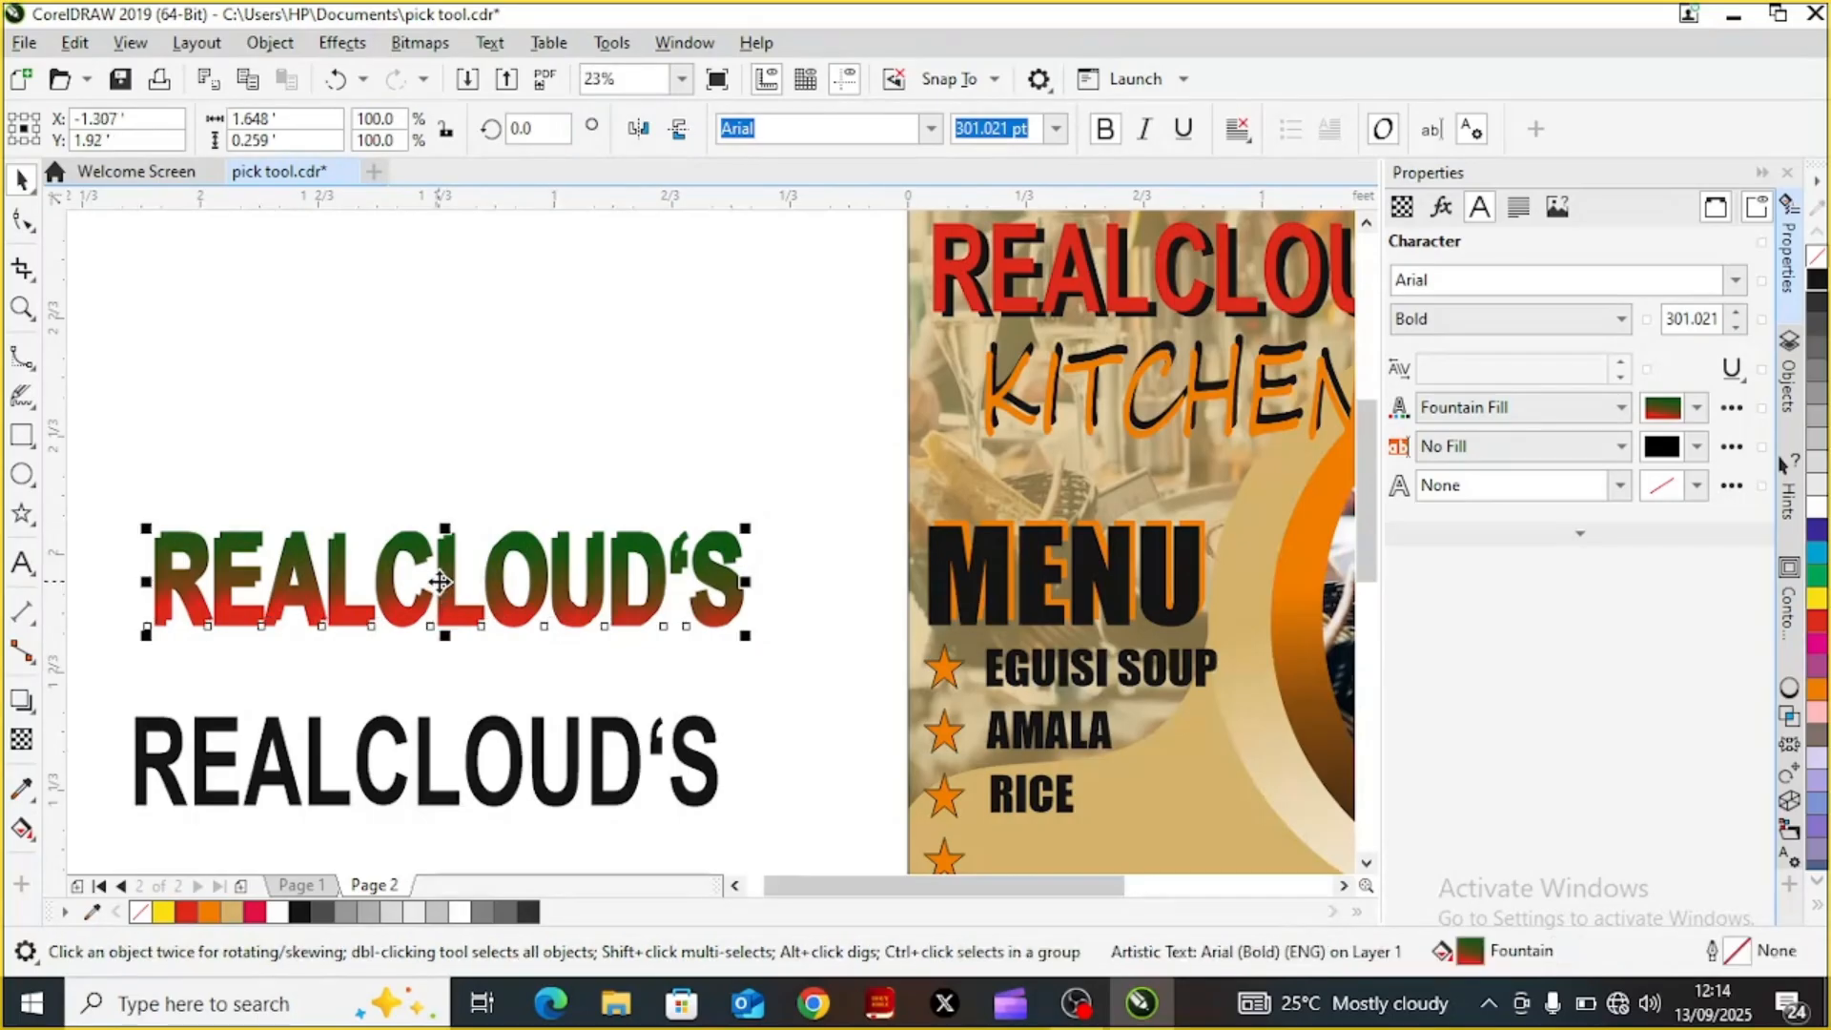
Shift the gradient REALCLOUD'S text slightly up and right, and offset an overlapping duplicate a little to the left to thicken the letters
left_click_drag(442, 583, 450, 577)
key("Left")
key("Left")
key("Left")
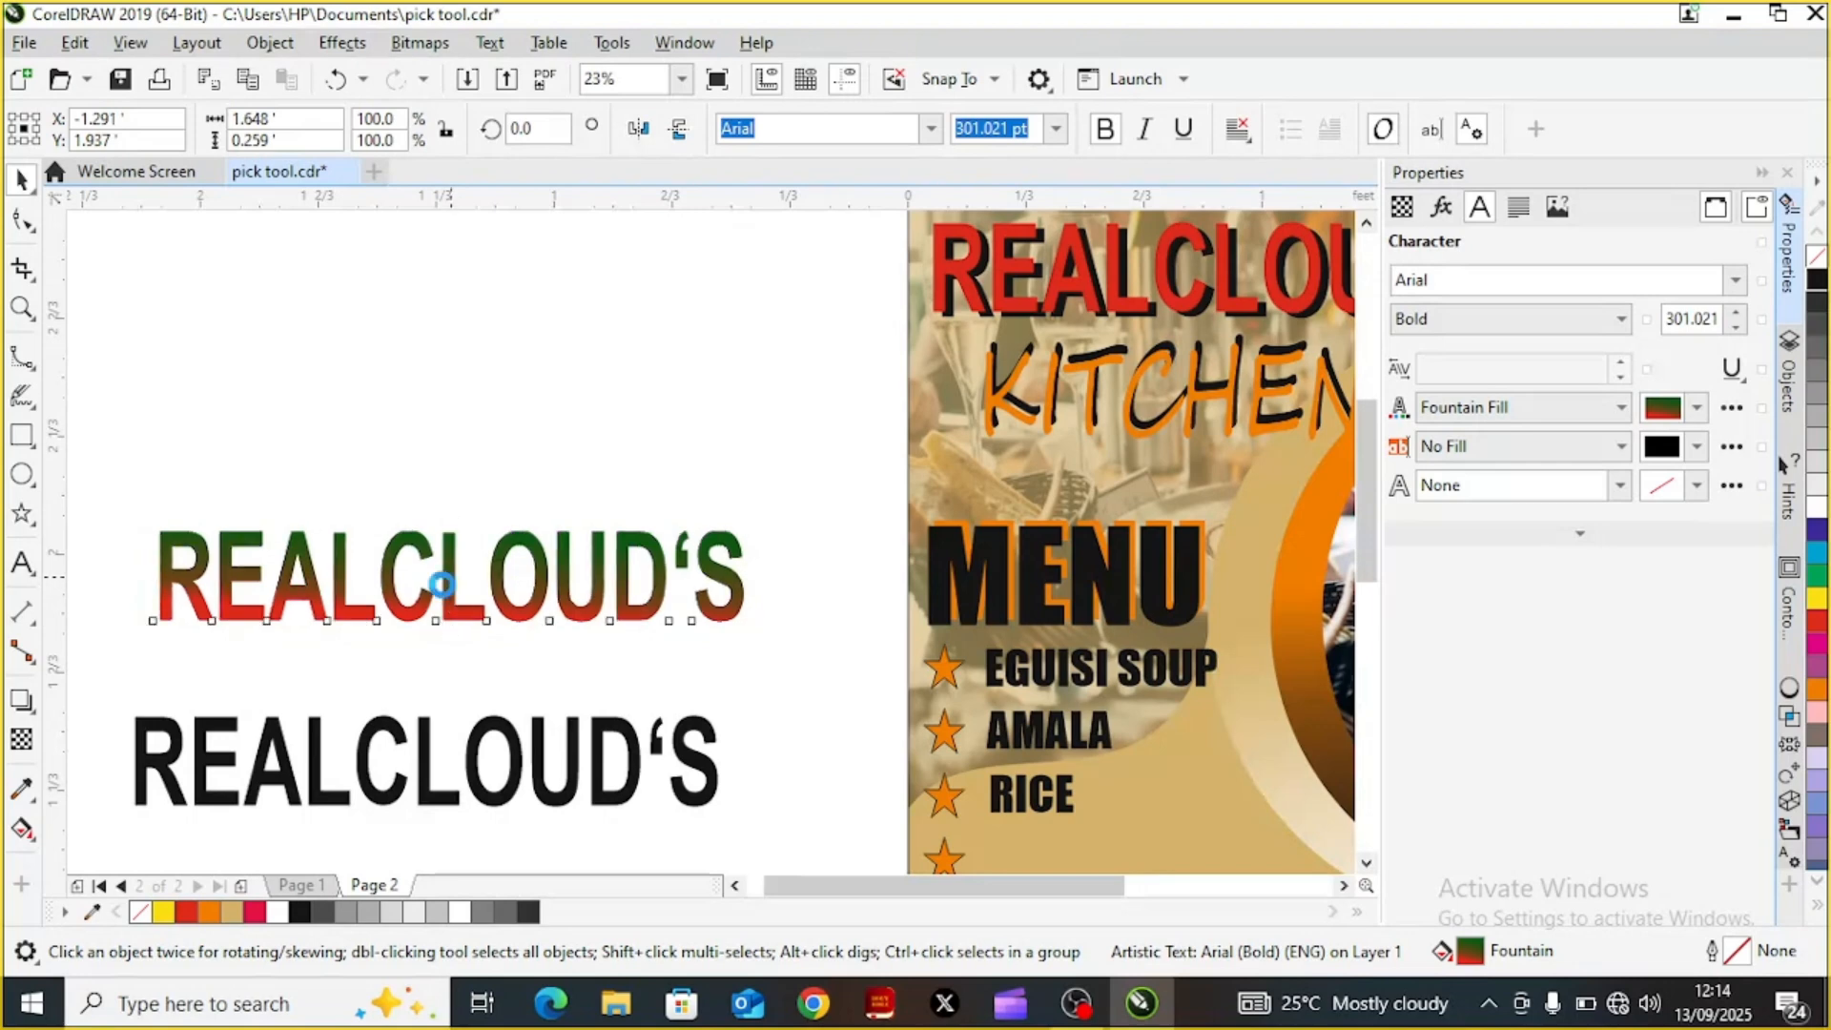
key("Left")
key("Left")
key("Left")
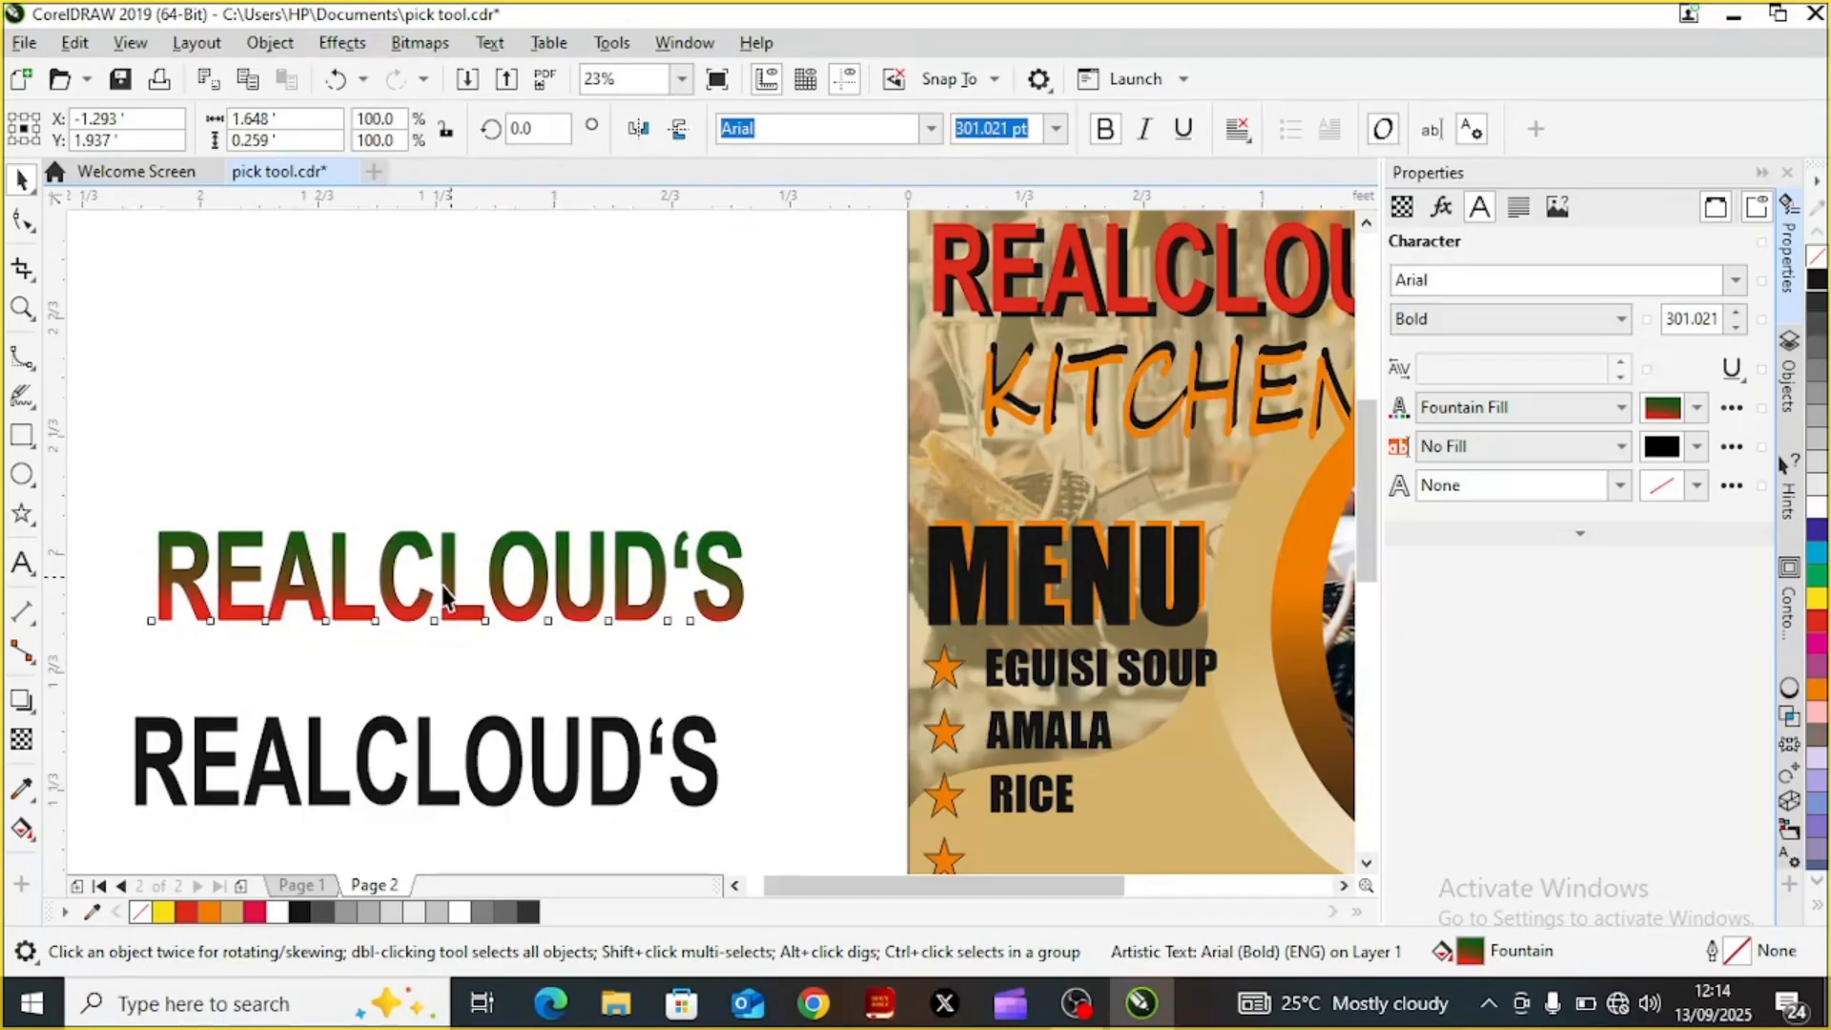
key("Left")
key("Left")
key("Left")
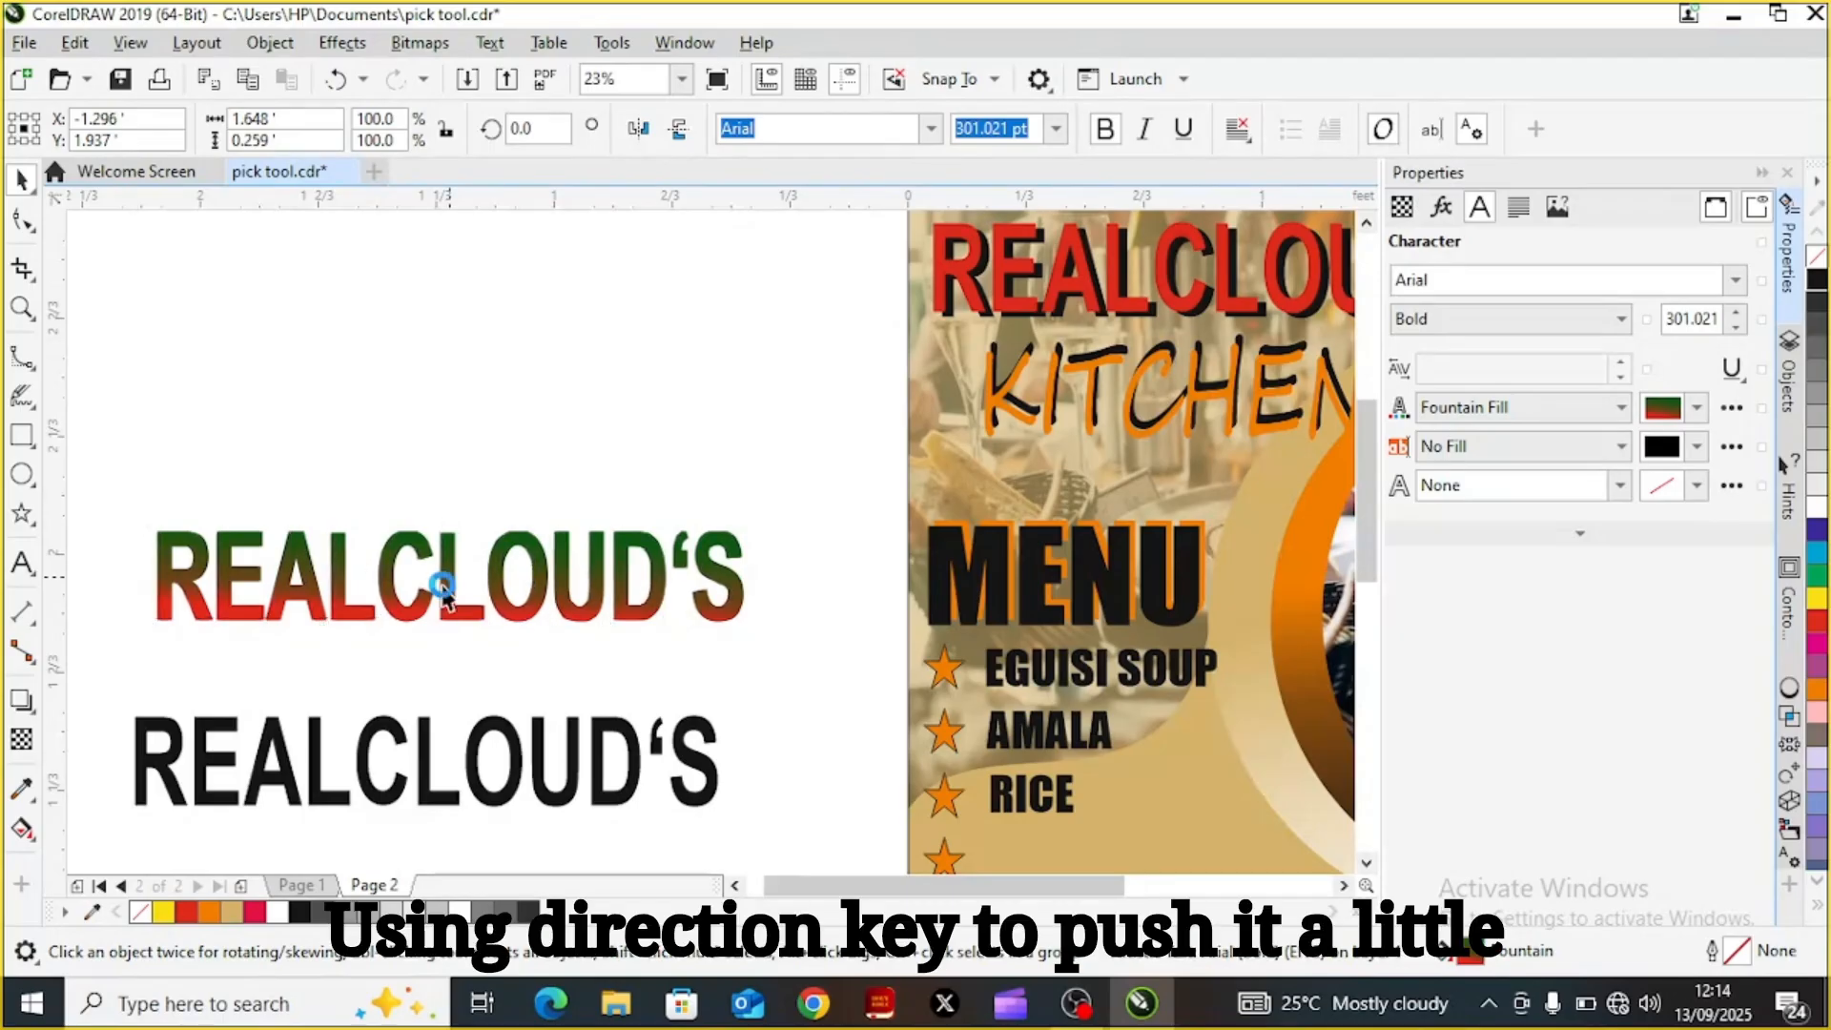
key("Left")
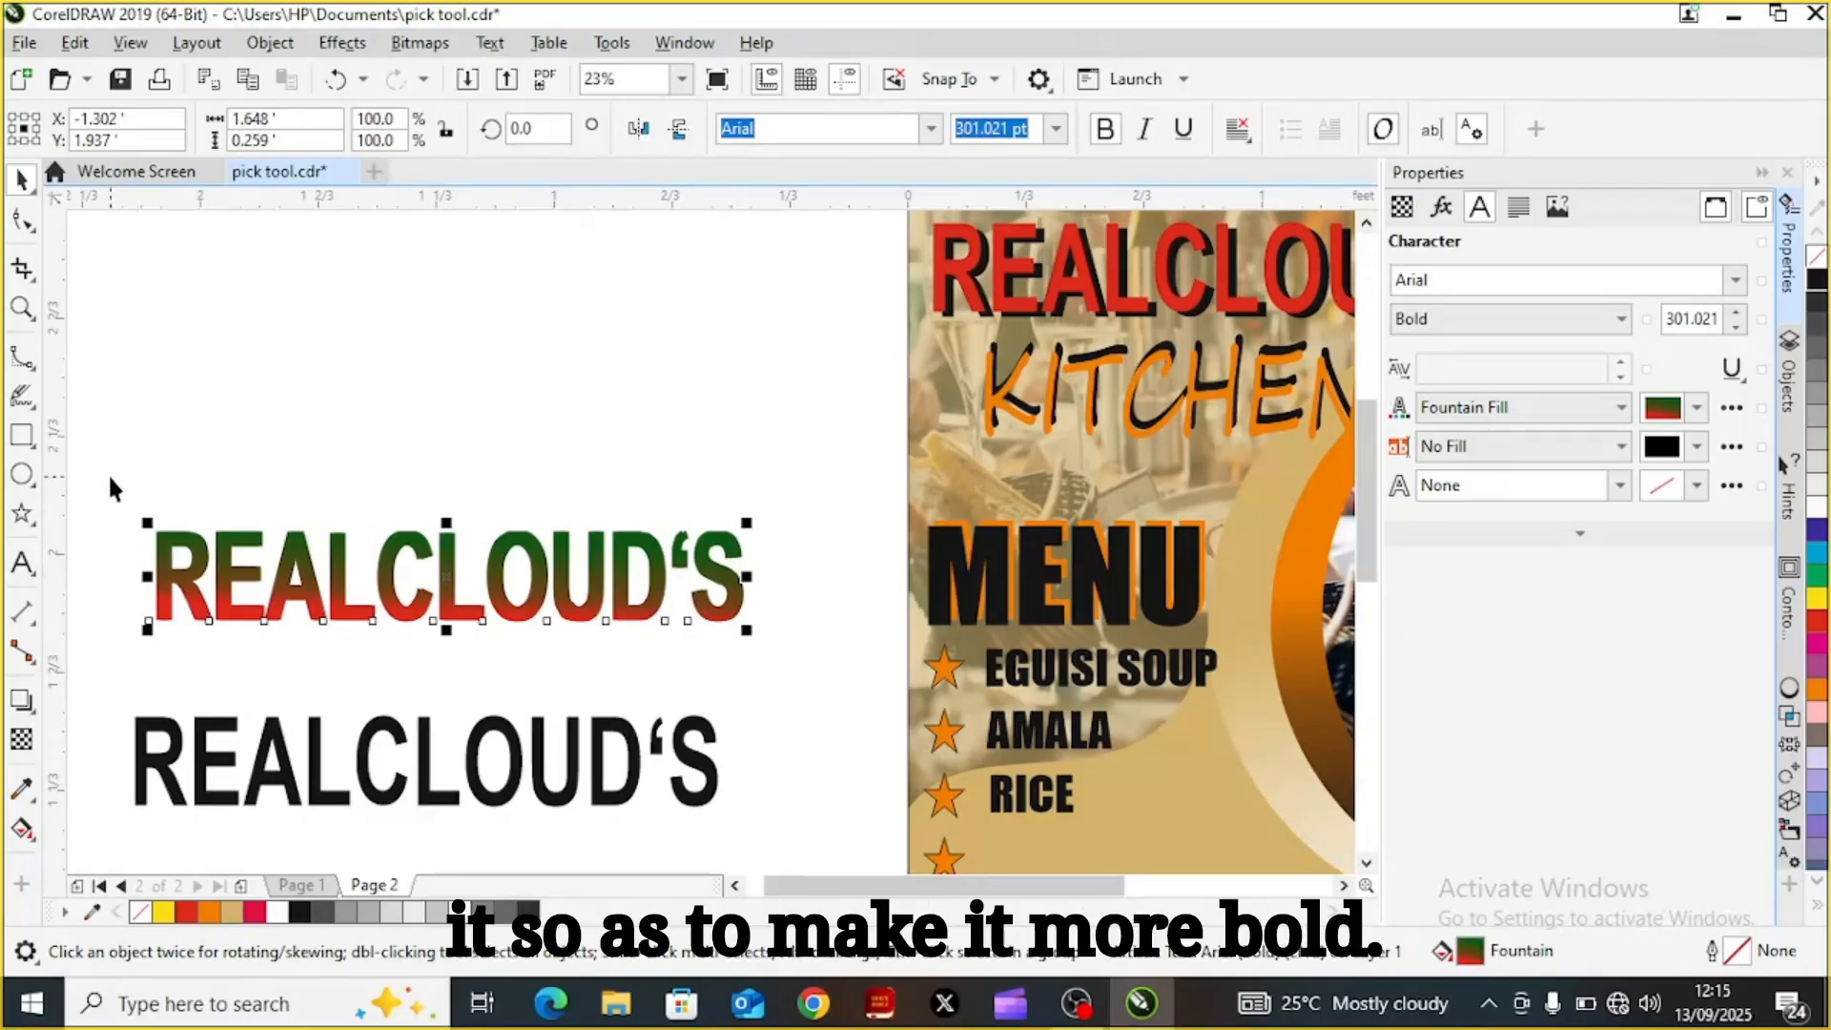
Group the two overlapping gradient REALCLOUD'S texts
left_click_drag(109, 475, 839, 650)
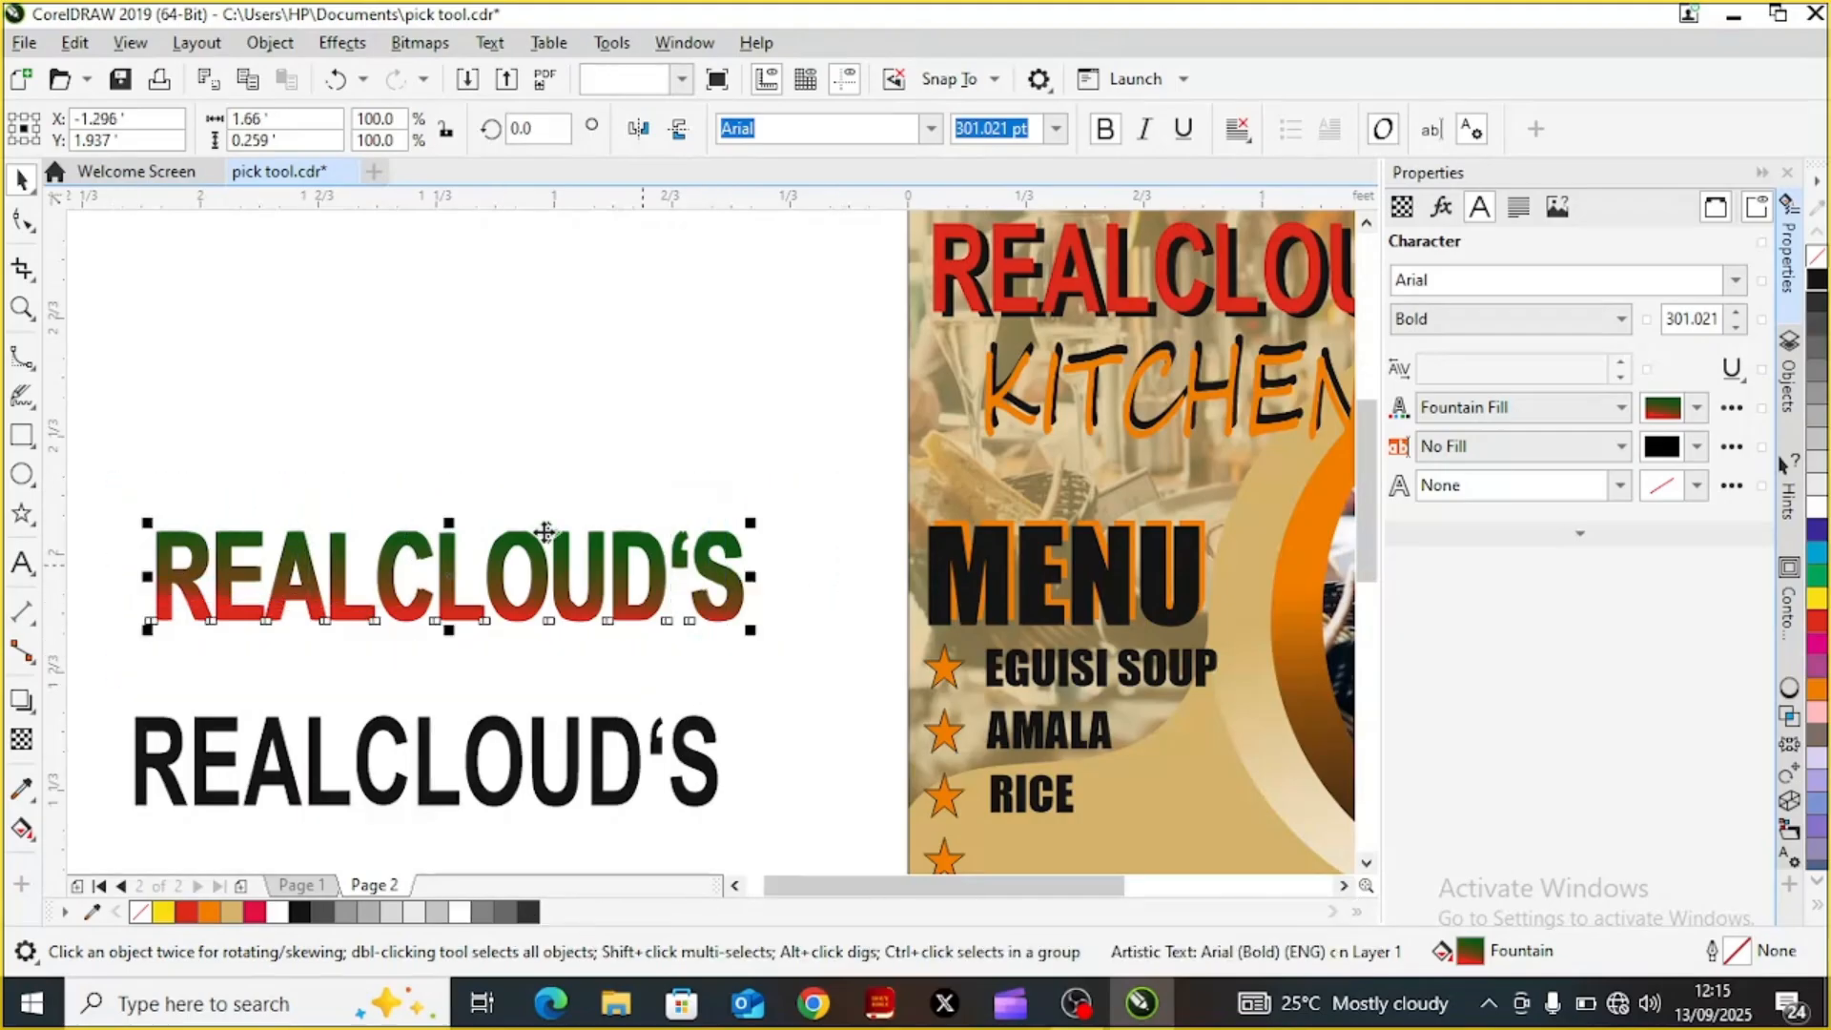
right_click(575, 604)
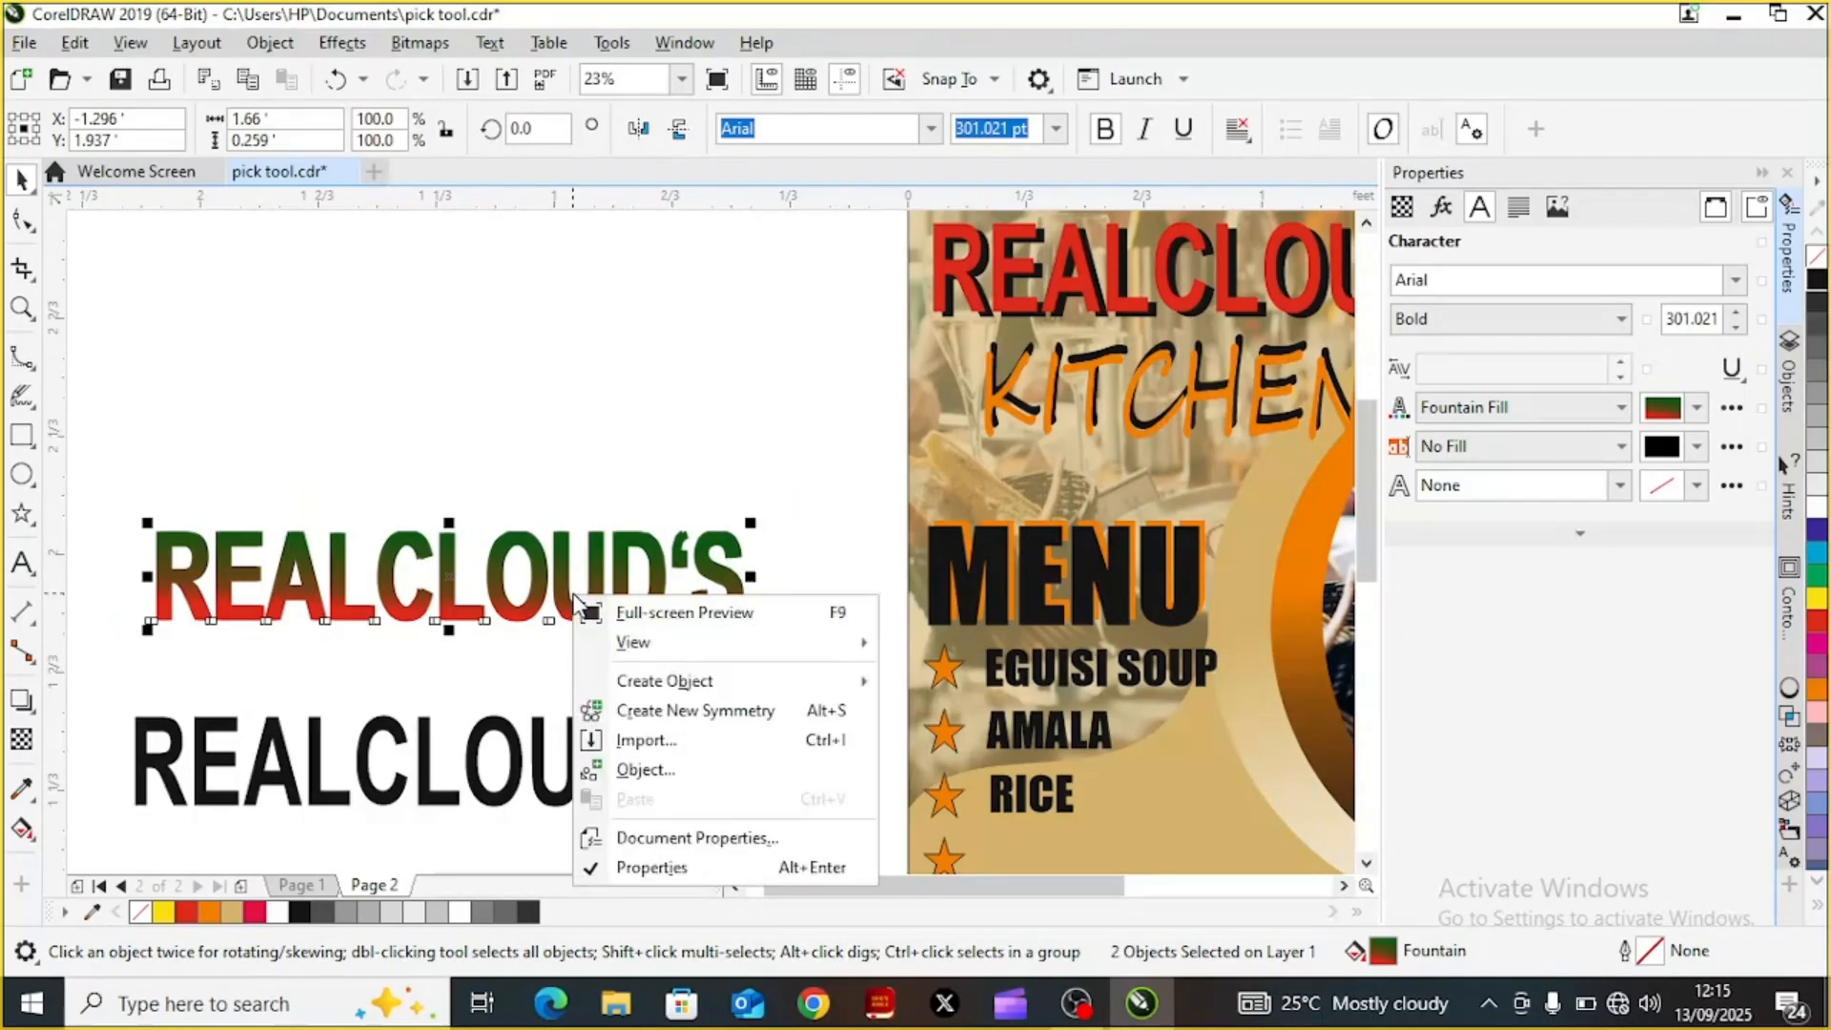
left_click(451, 561)
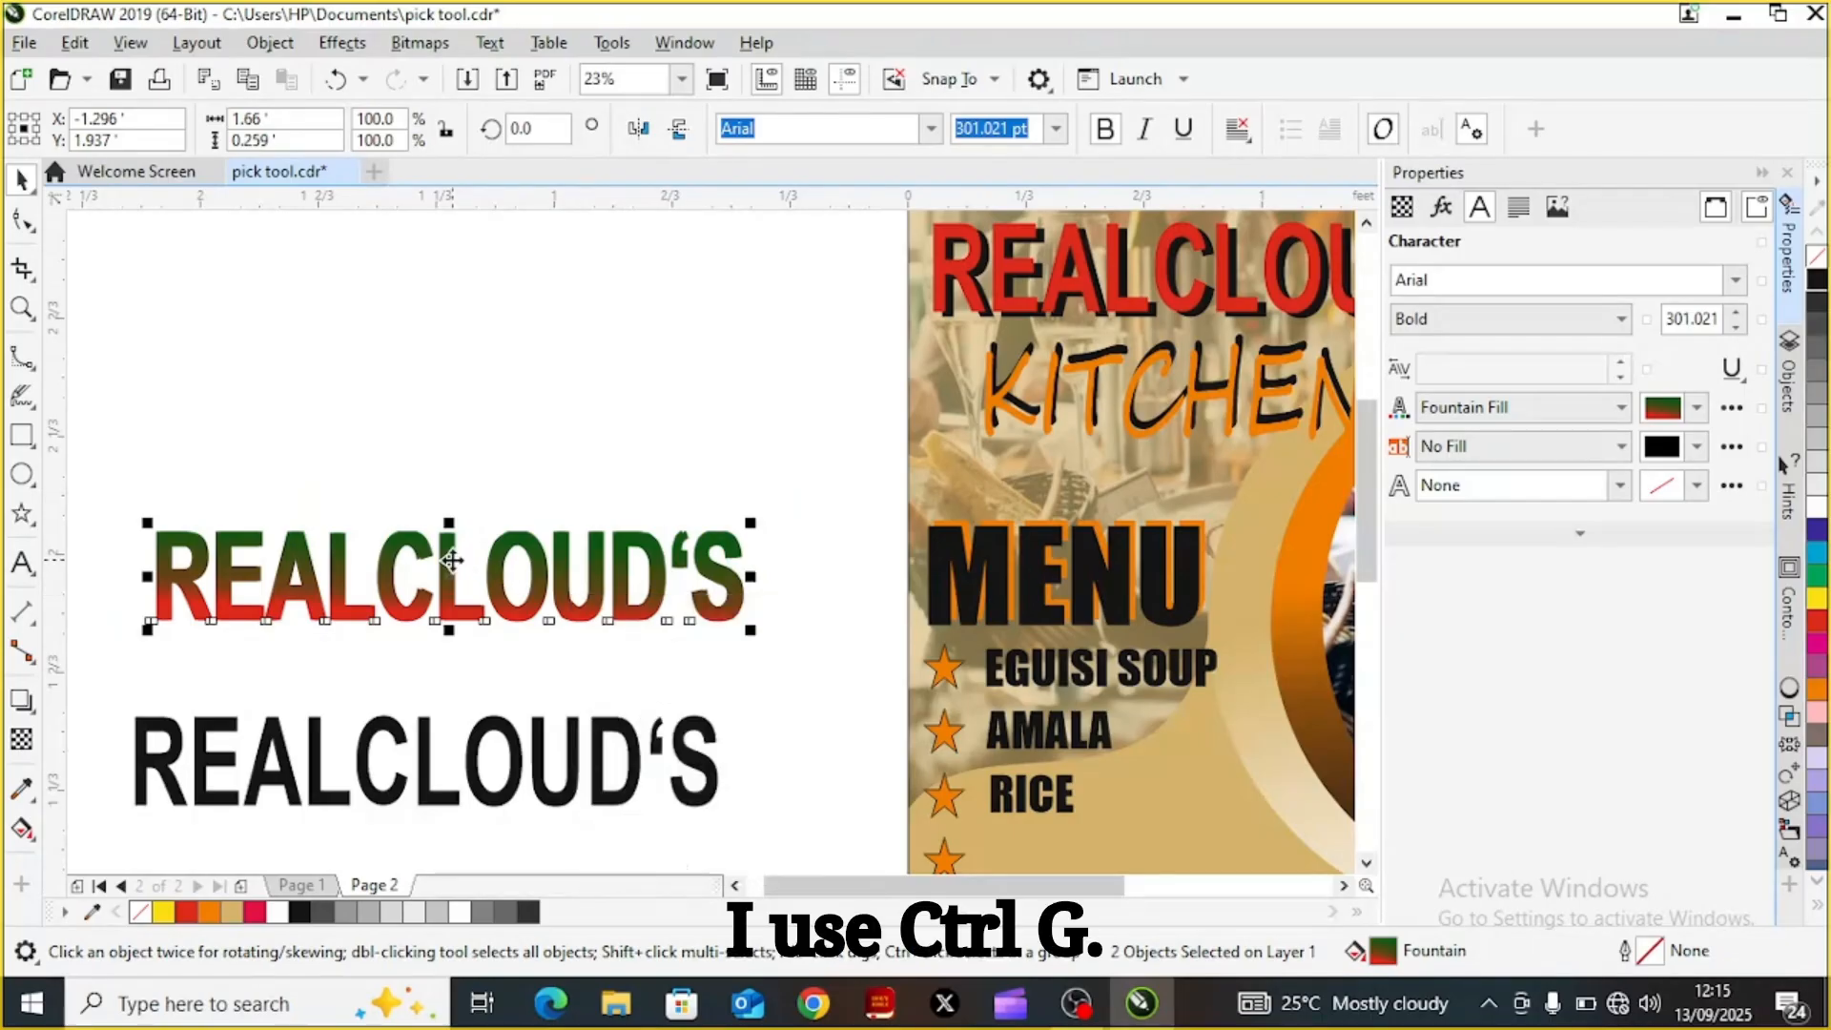
key("ctrl+g")
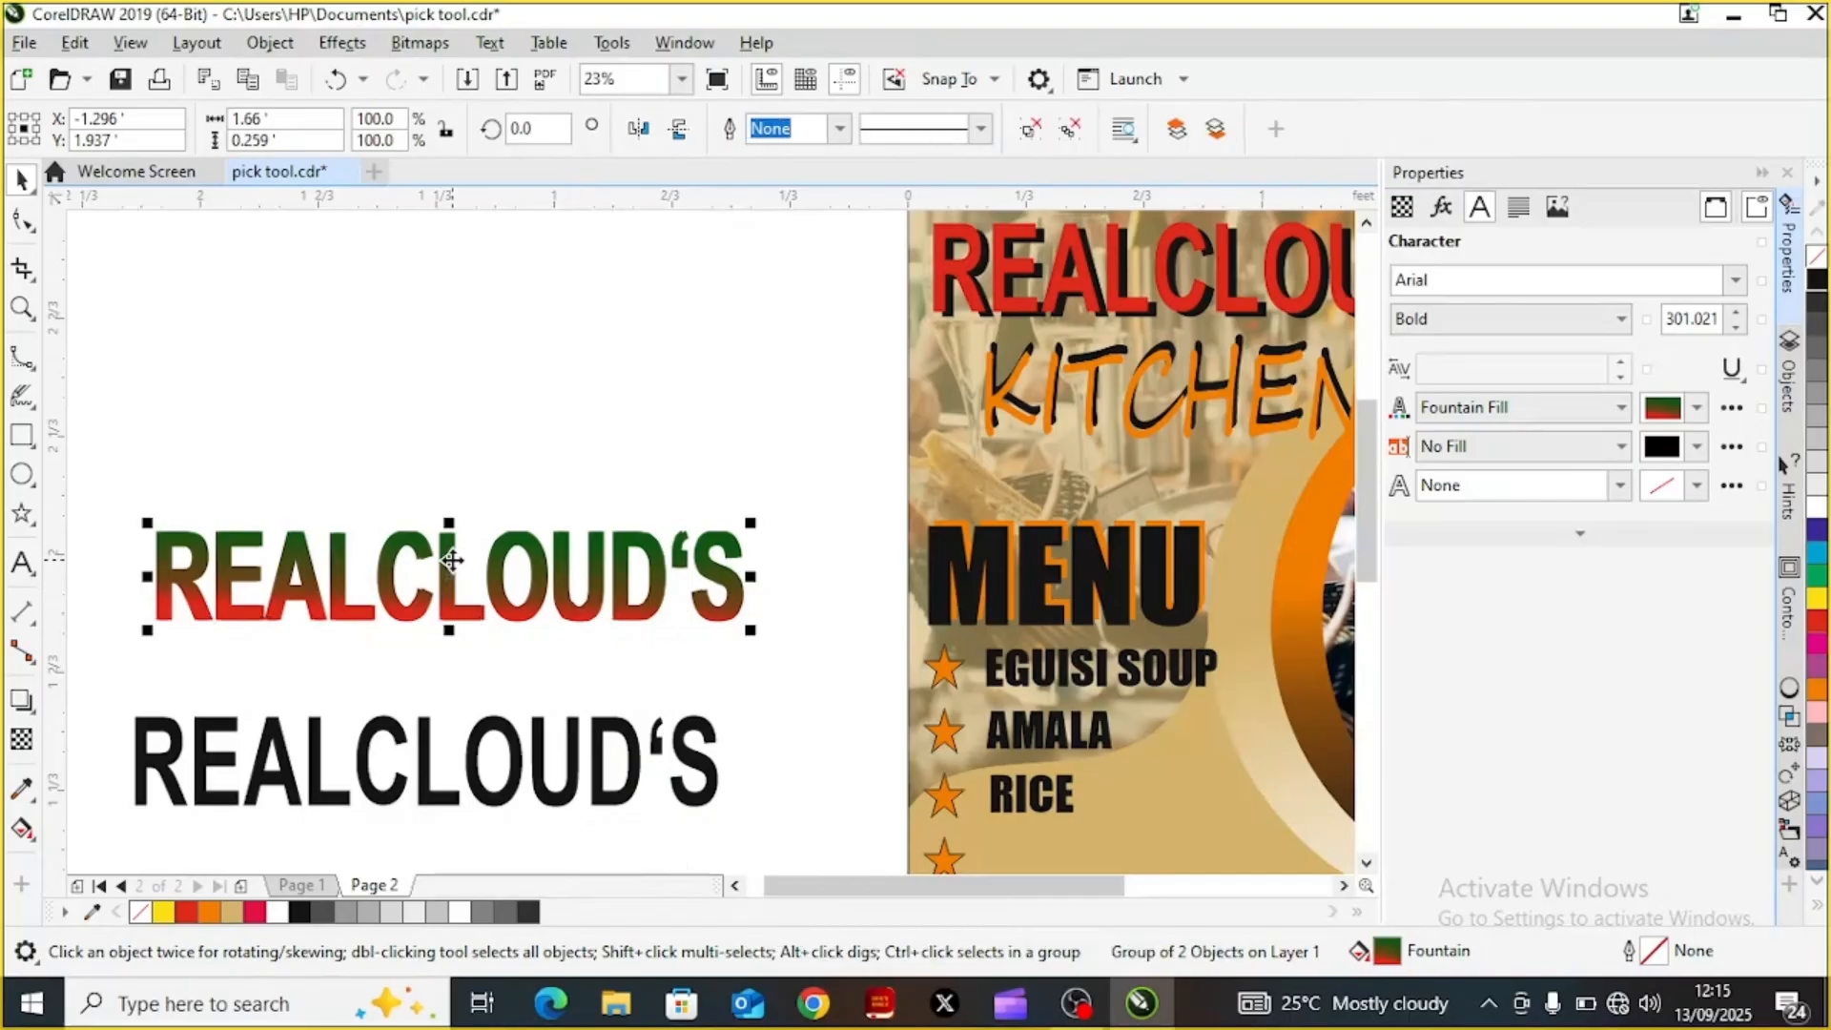
Move the grouped gradient title higher beside the flyer, and delete the black REALCLOUD'S copy
left_click(451, 583)
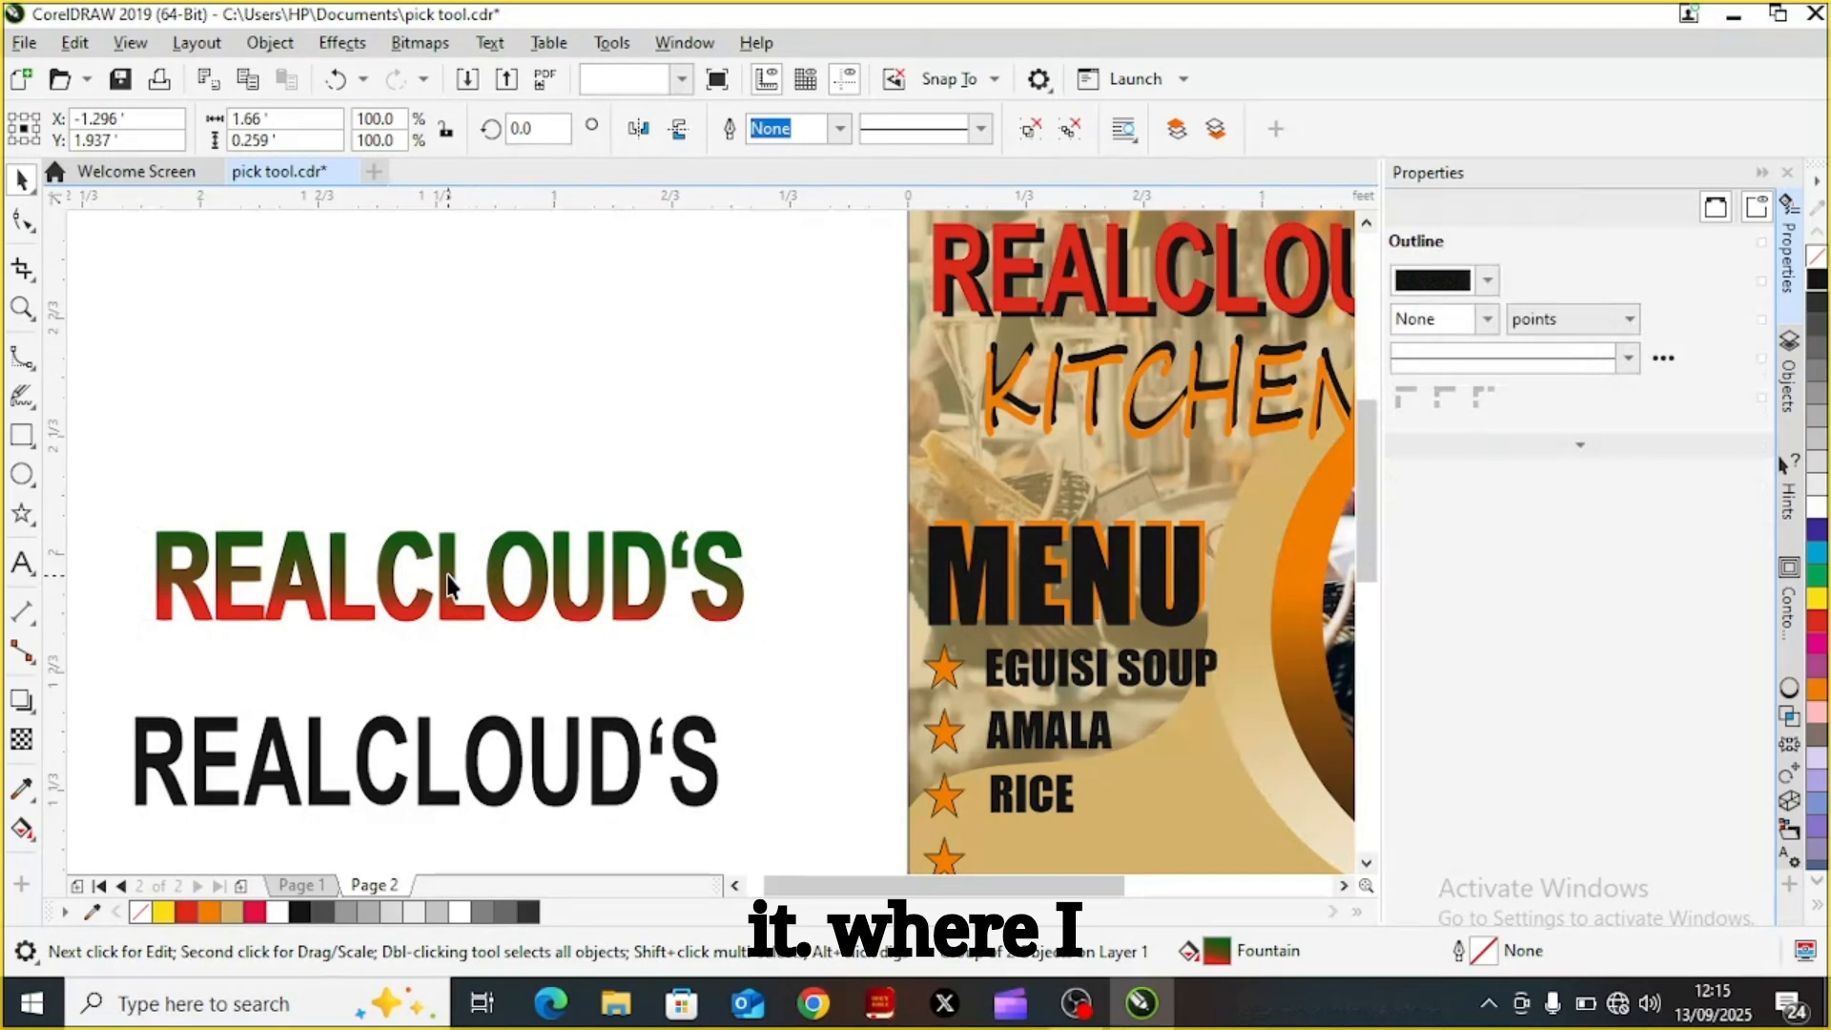
left_click(448, 576)
left_click_drag(403, 601, 509, 428)
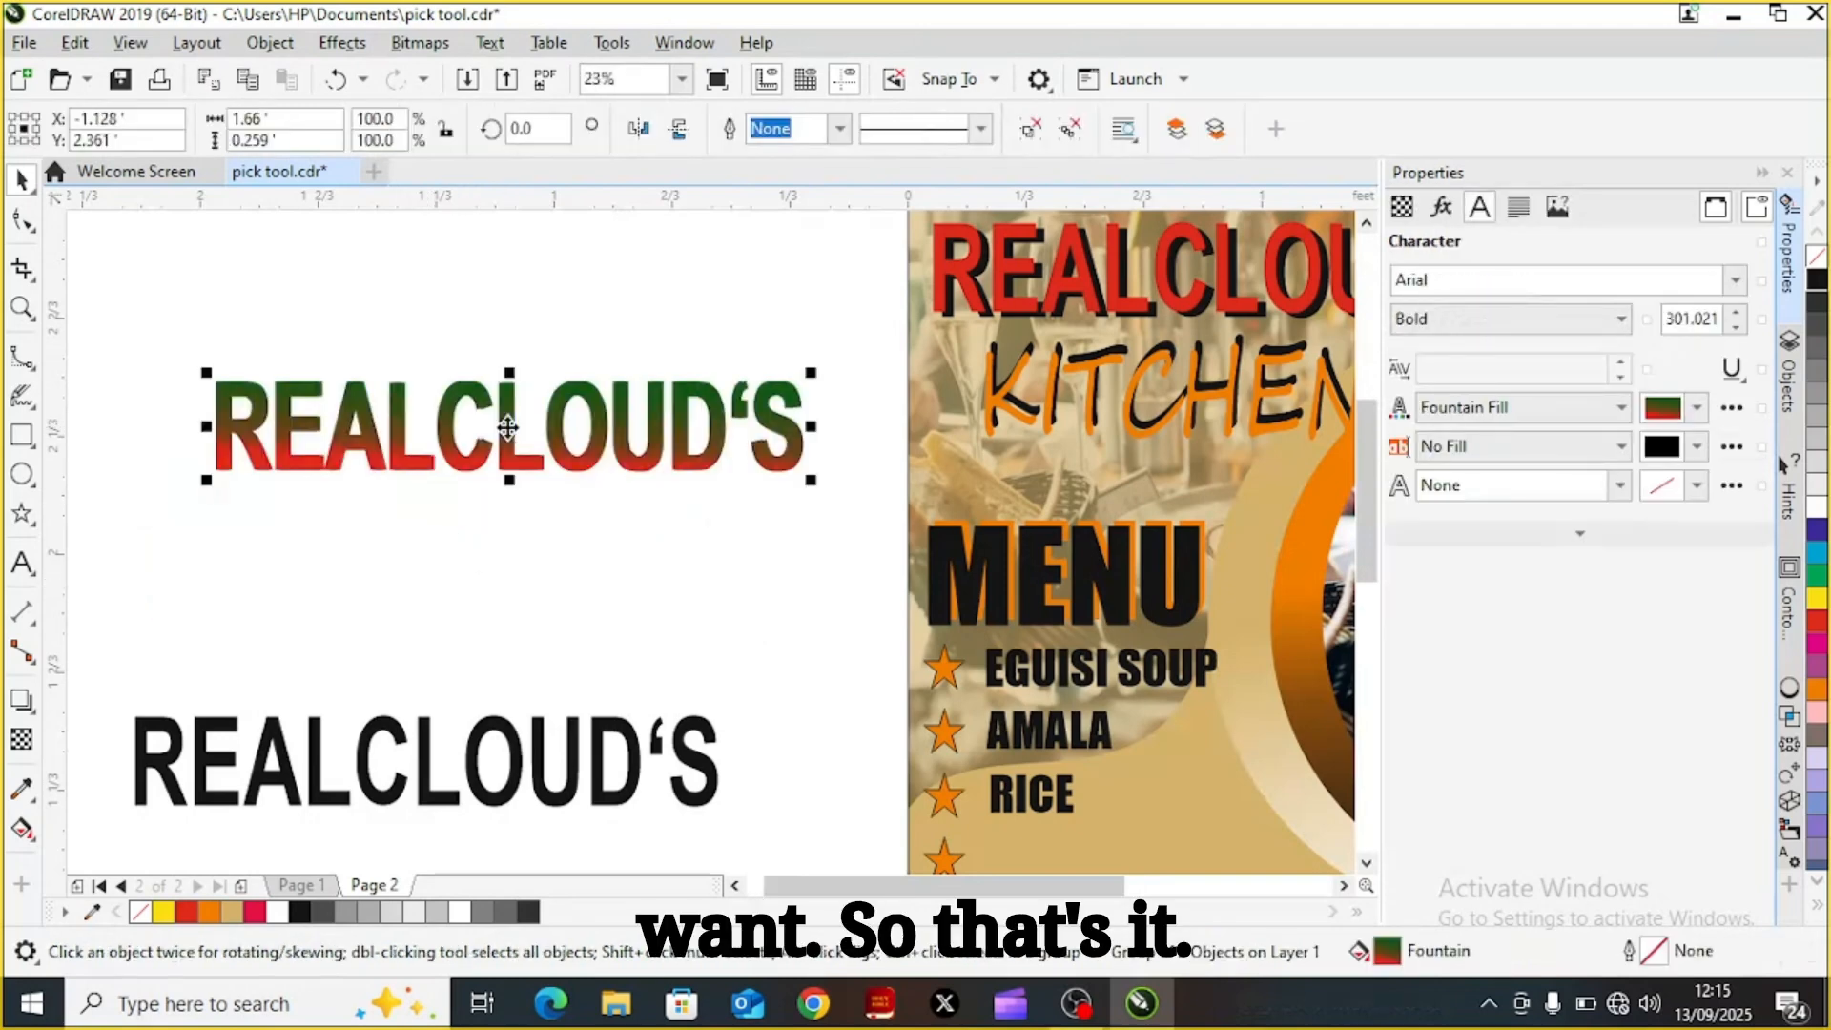
left_click(512, 758)
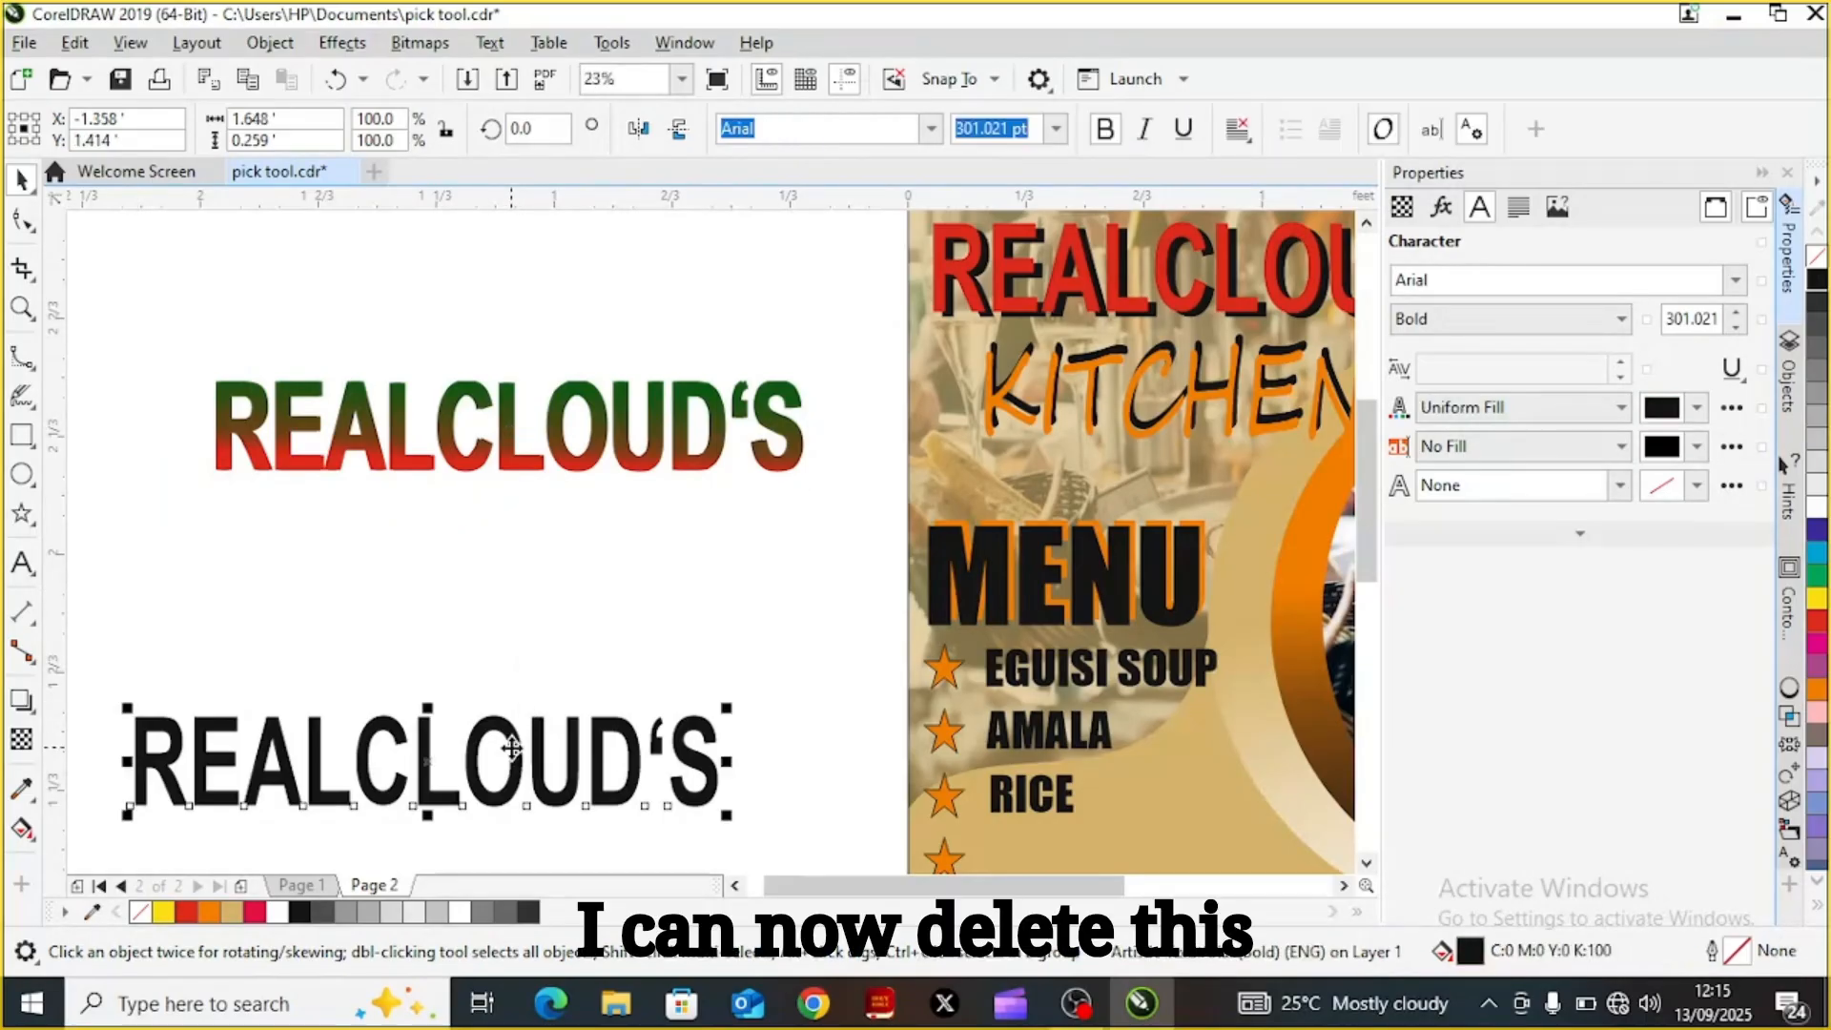
key("Delete")
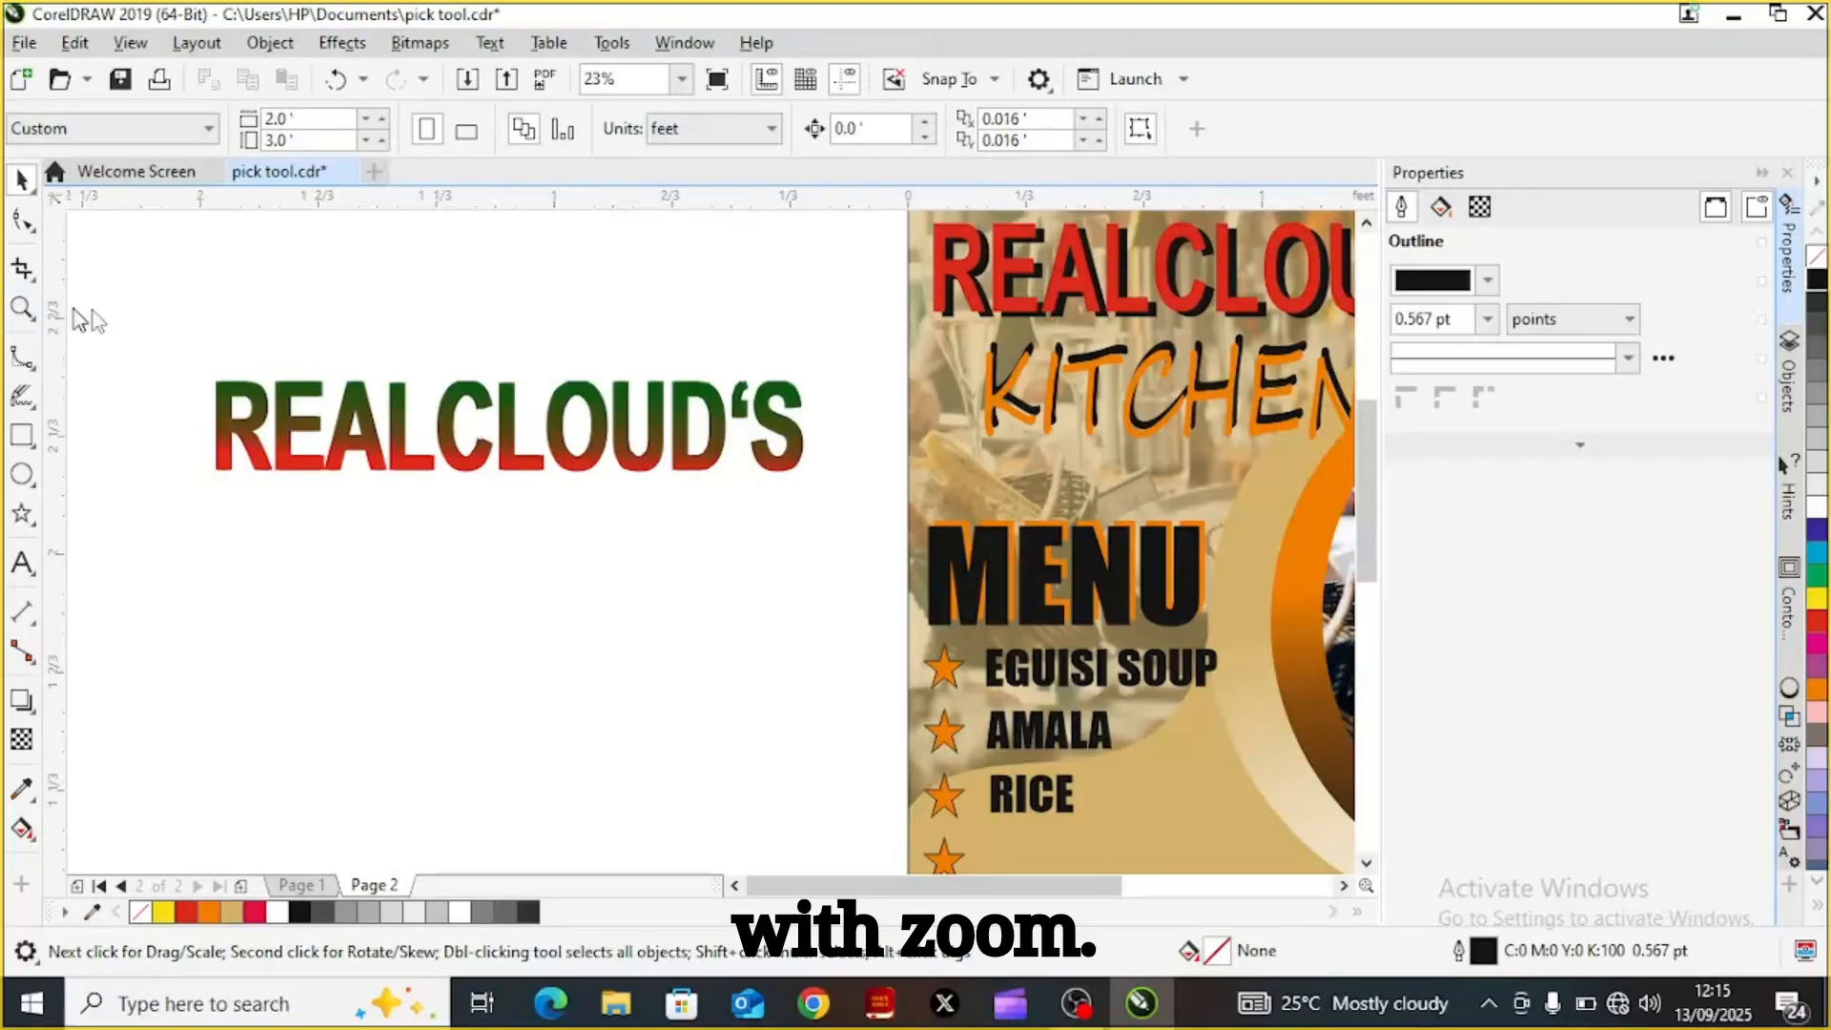
Move the flyer's original red REALCLOUD'S title off the page to just above the gradient version
left_click(22, 308)
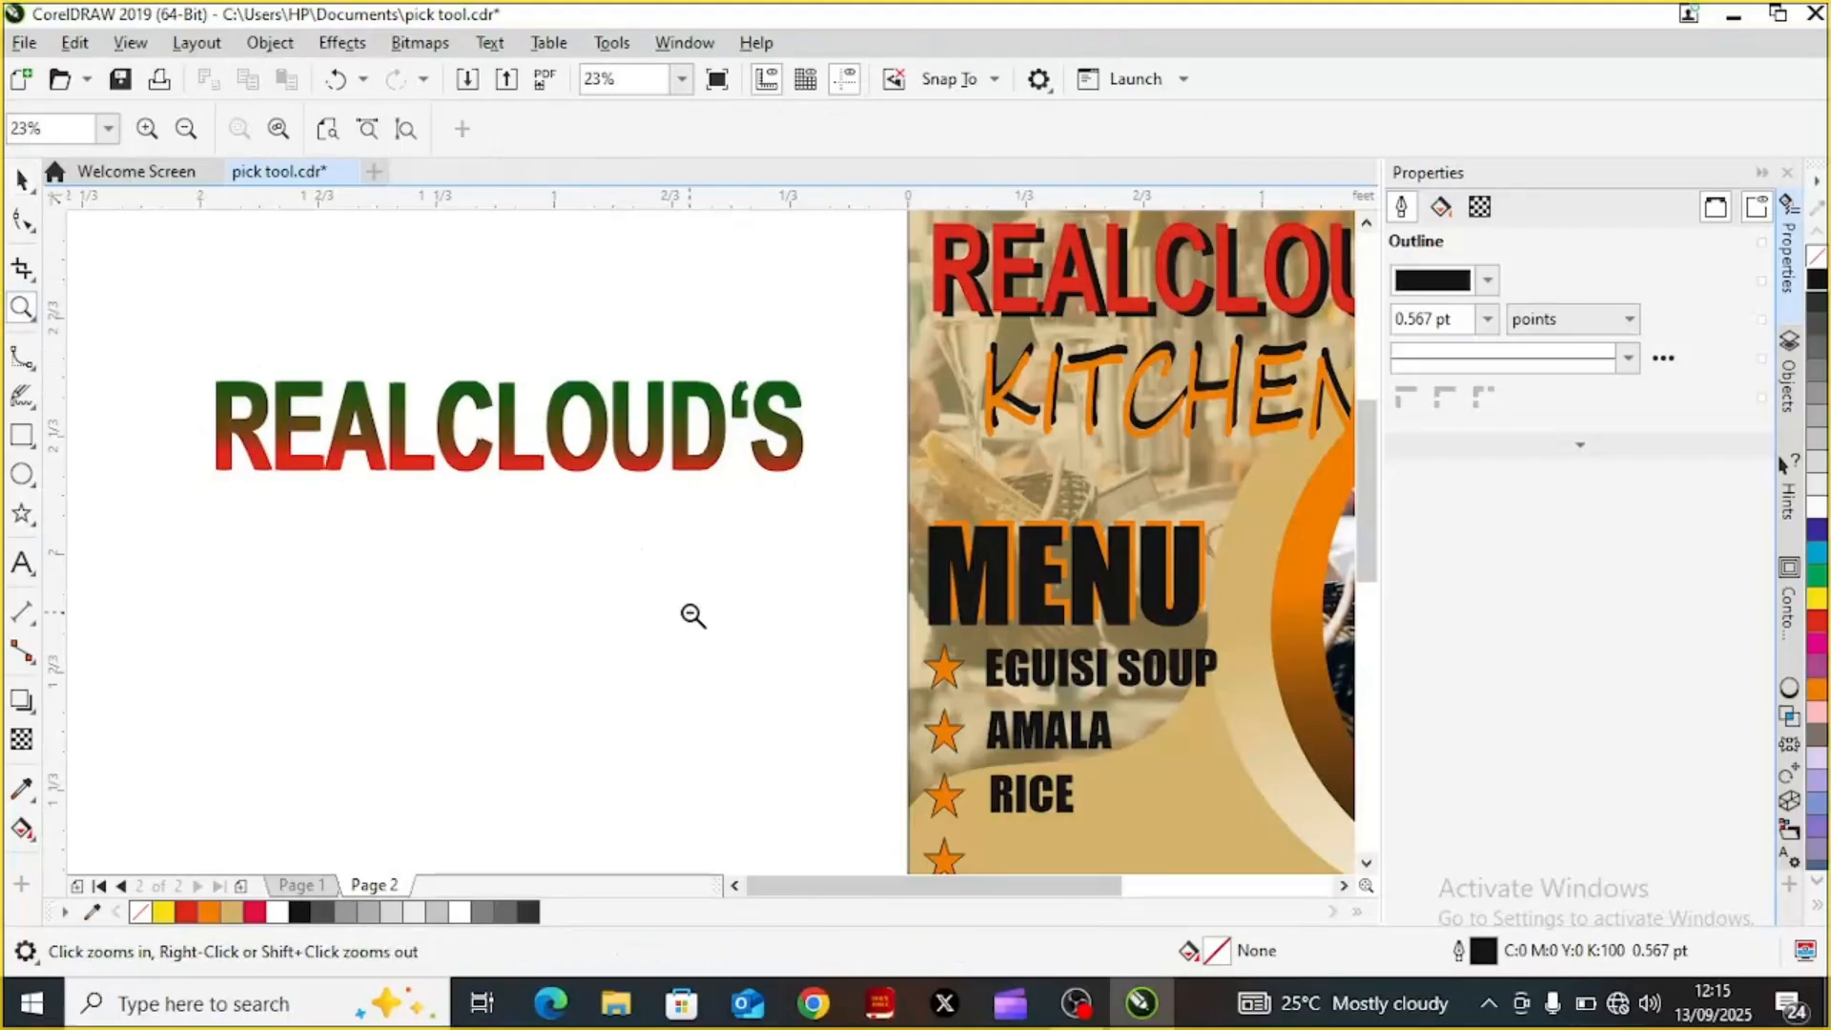
right_click(692, 616)
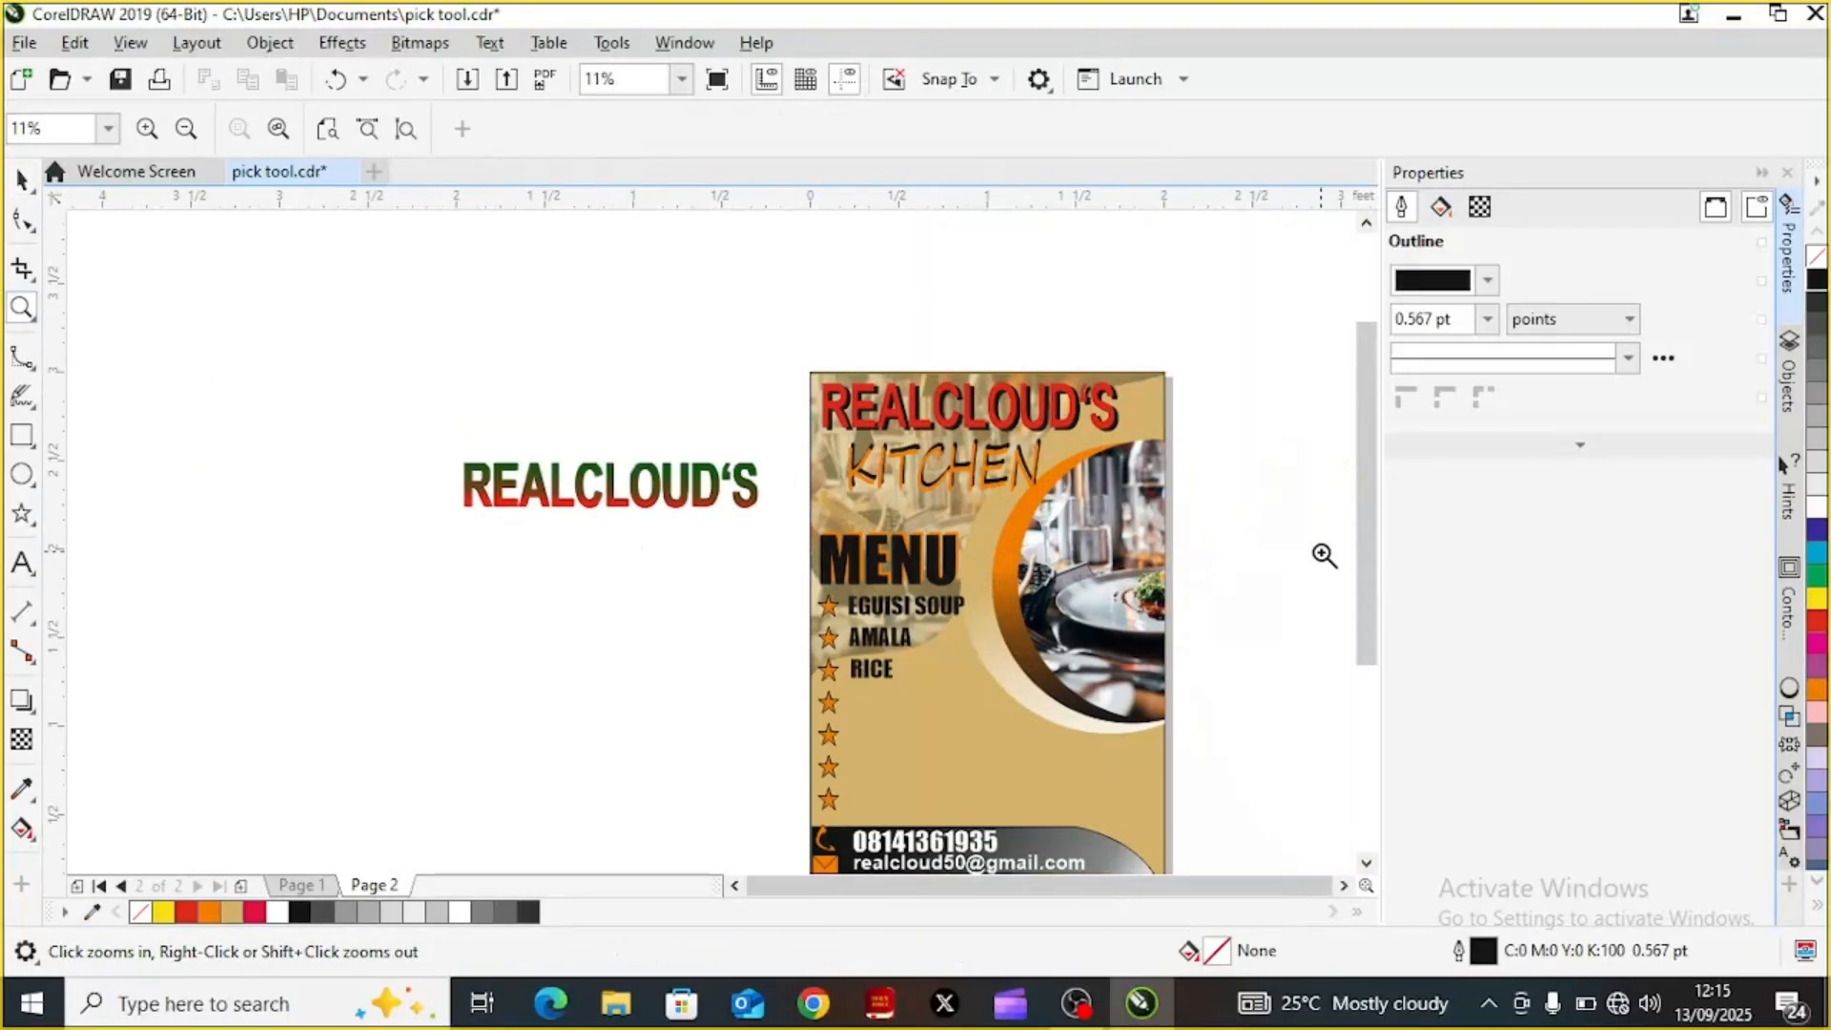
left_click_drag(1366, 563, 1381, 633)
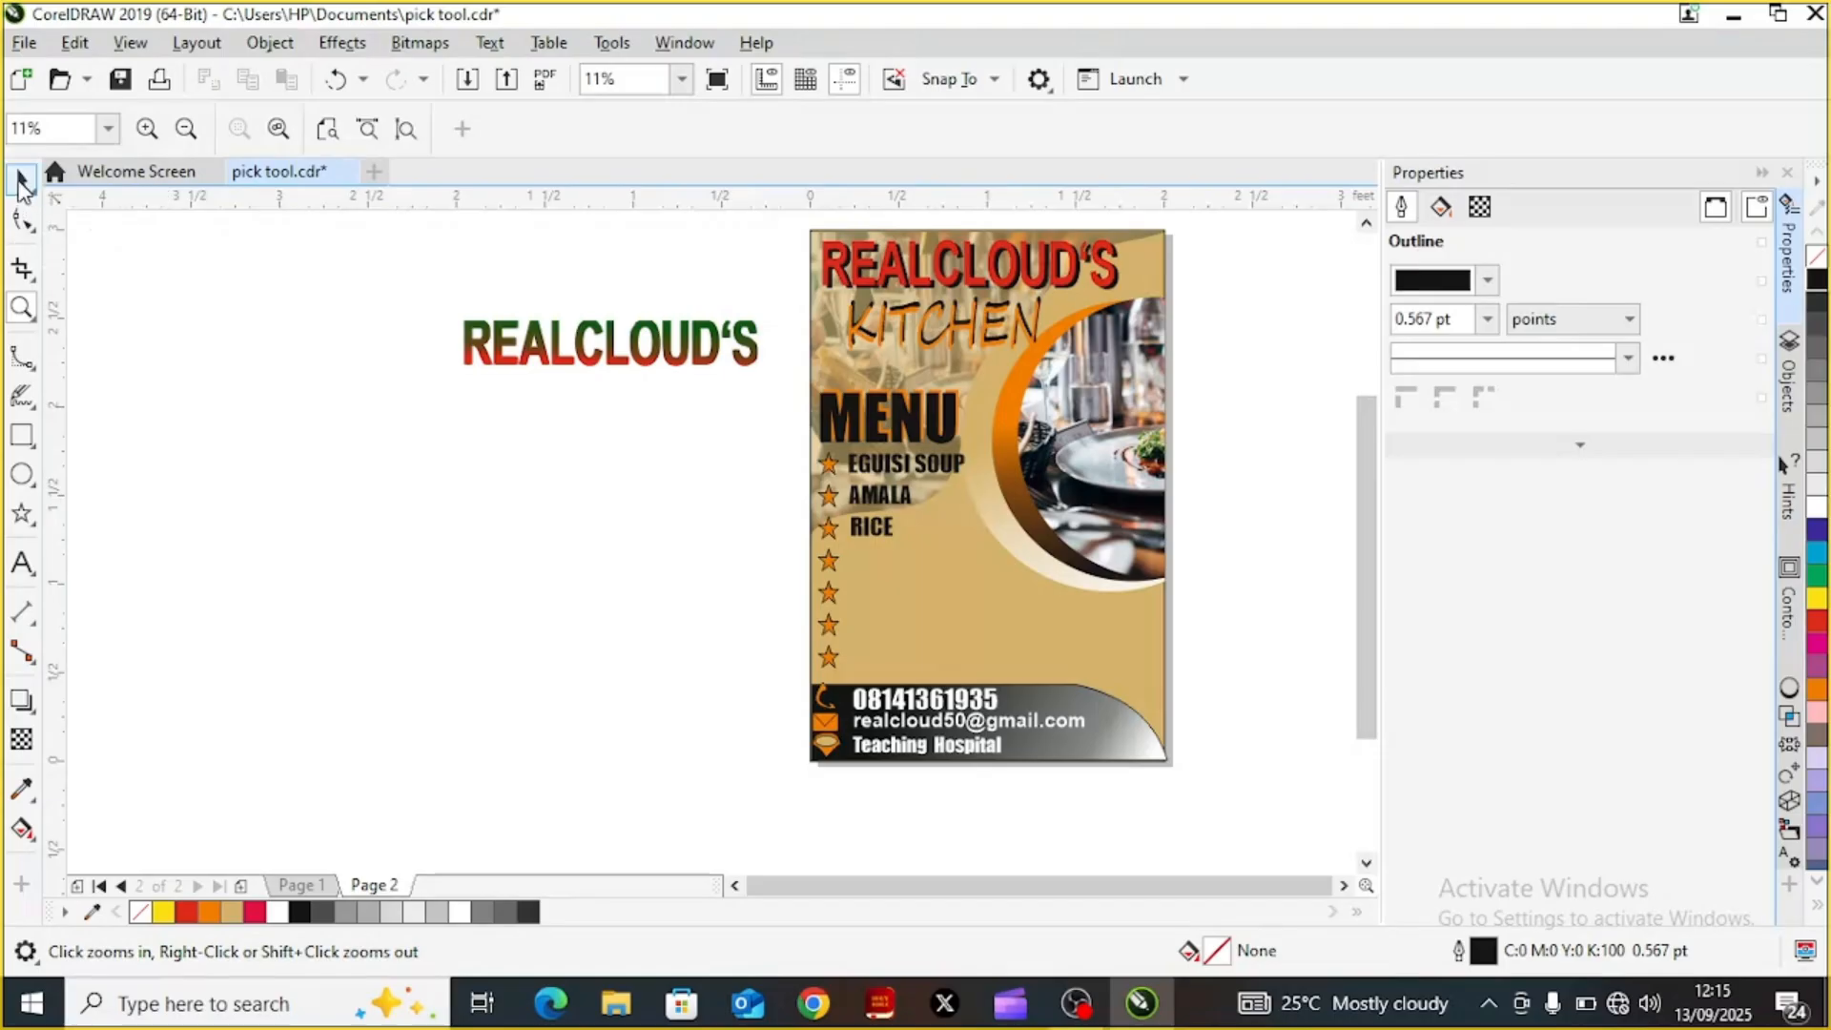
left_click(24, 186)
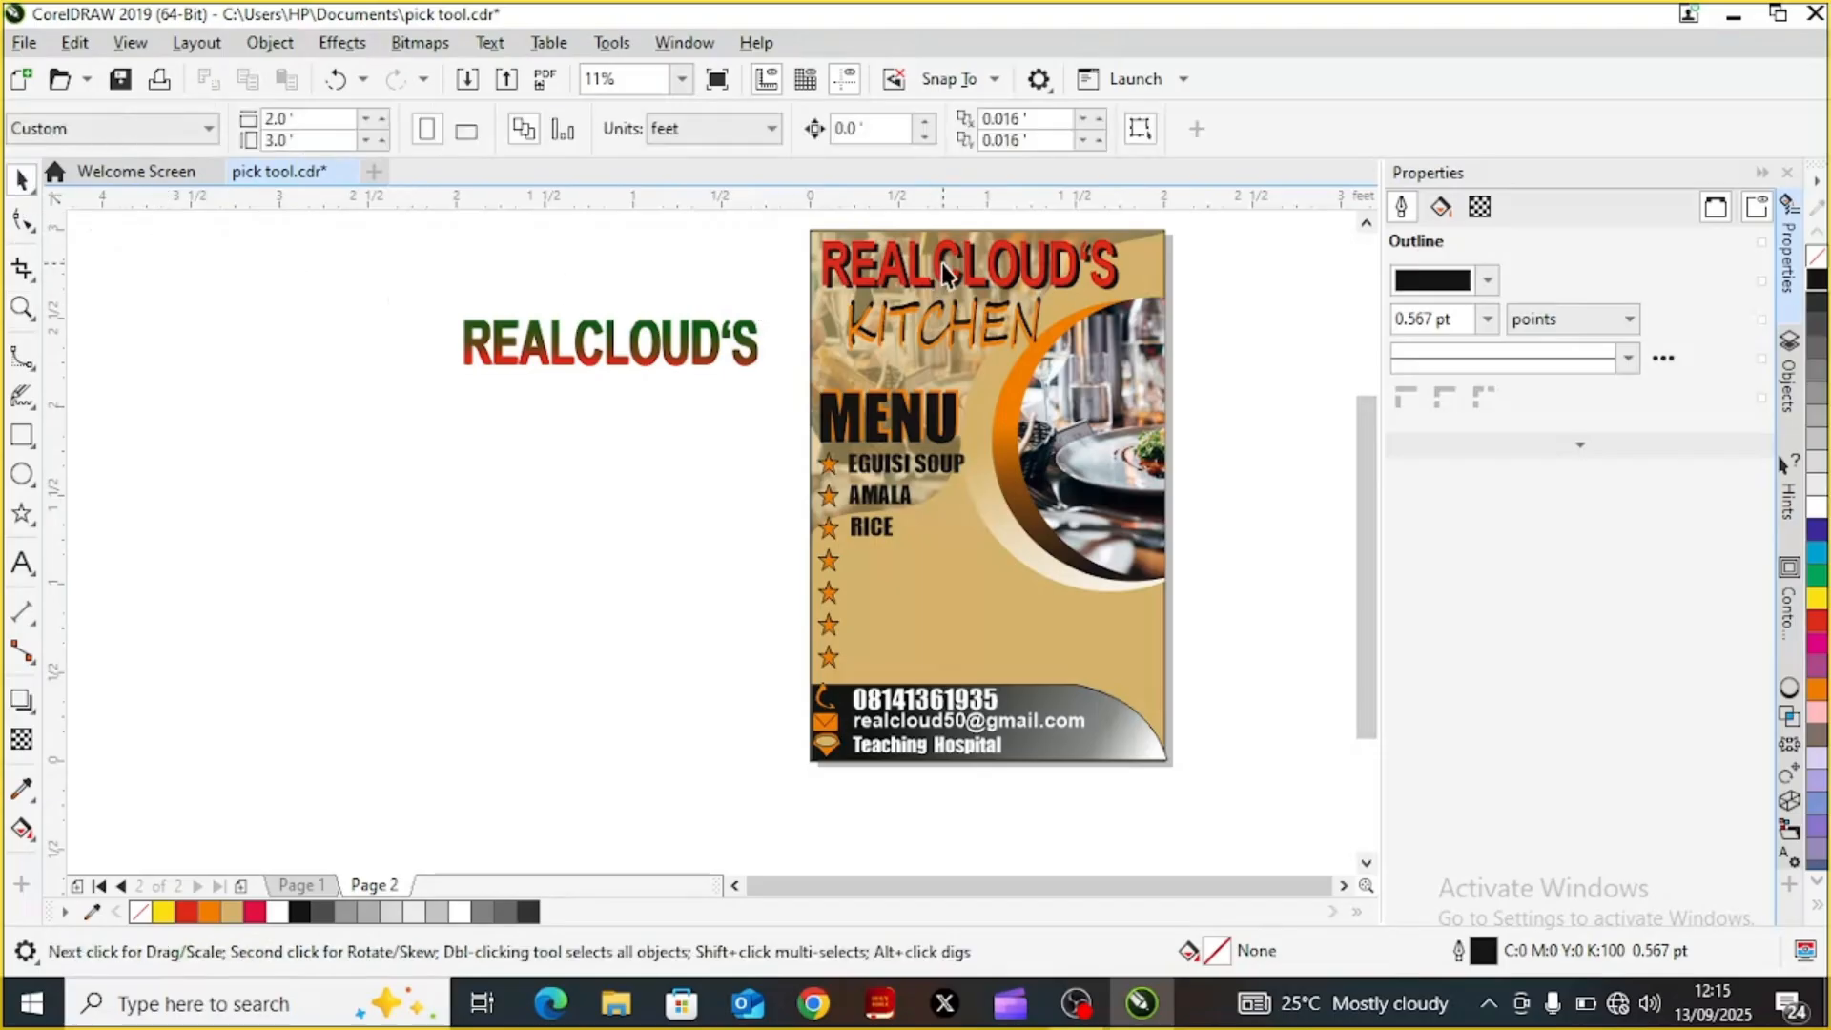
left_click_drag(944, 272, 606, 263)
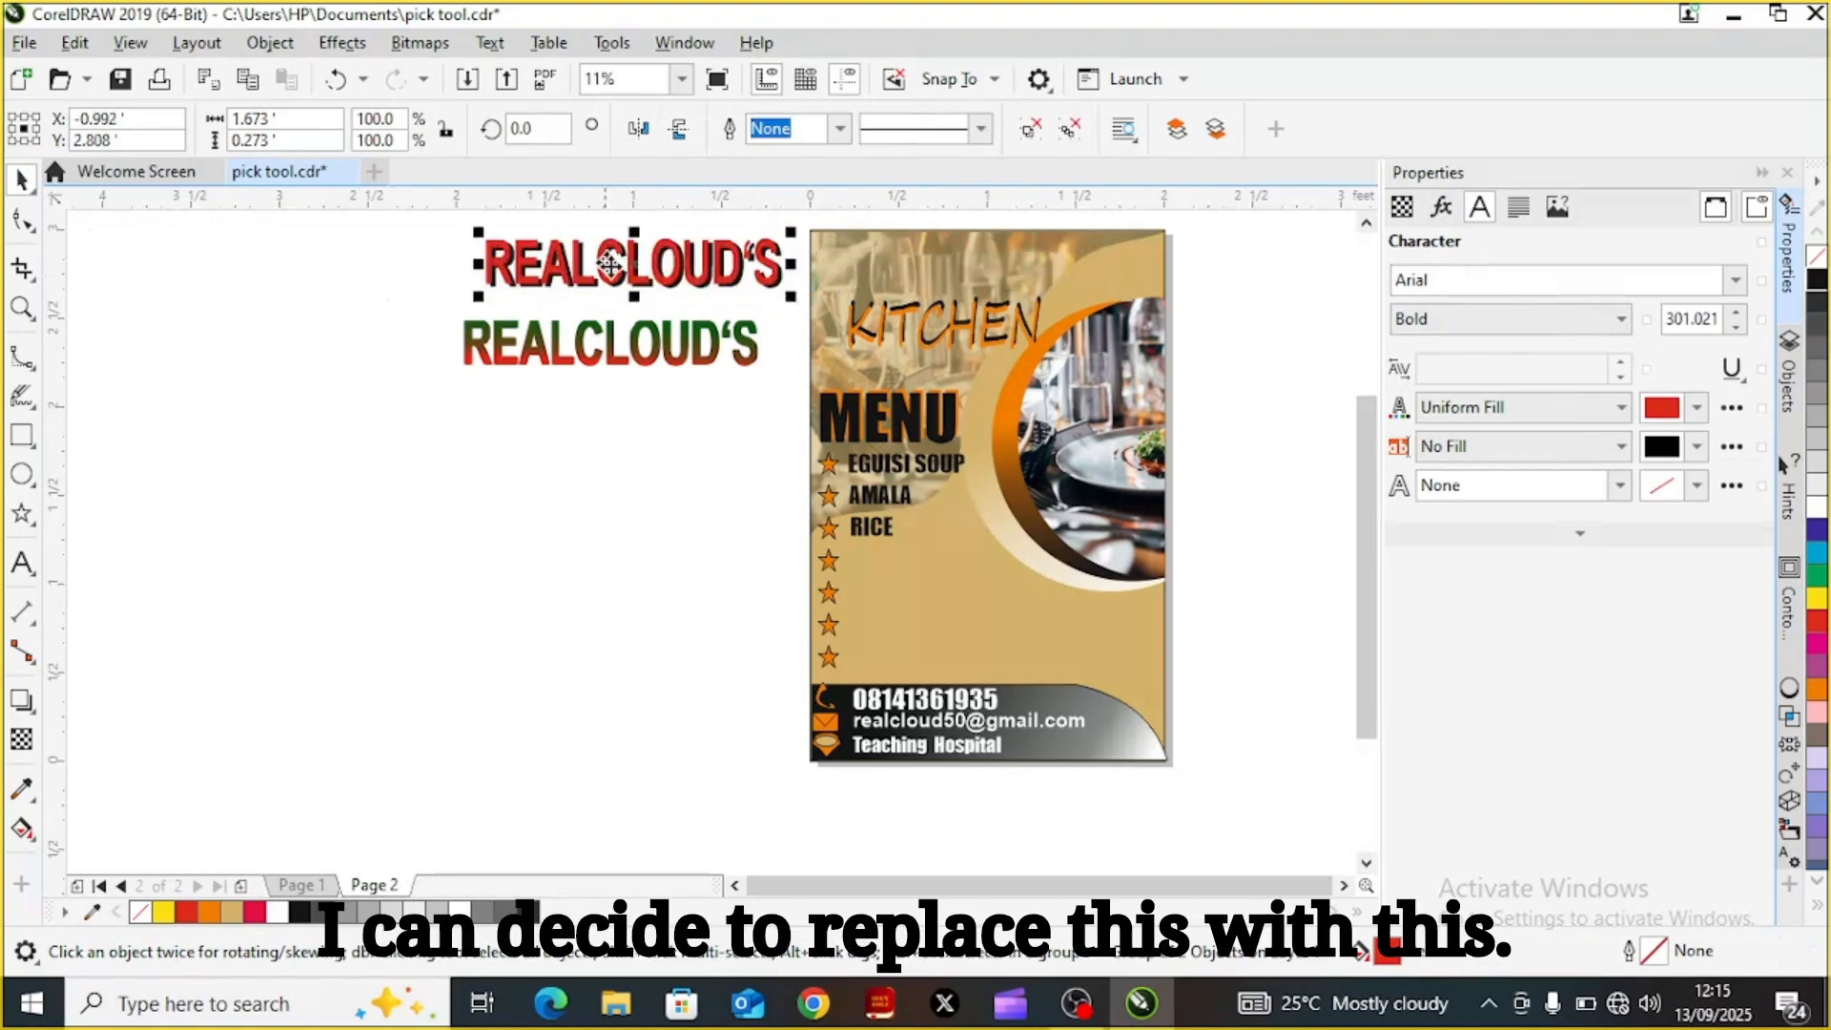
Move the grouped red-green gradient REALCLOUD'S title onto the flyer above KITCHEN
left_click(635, 353)
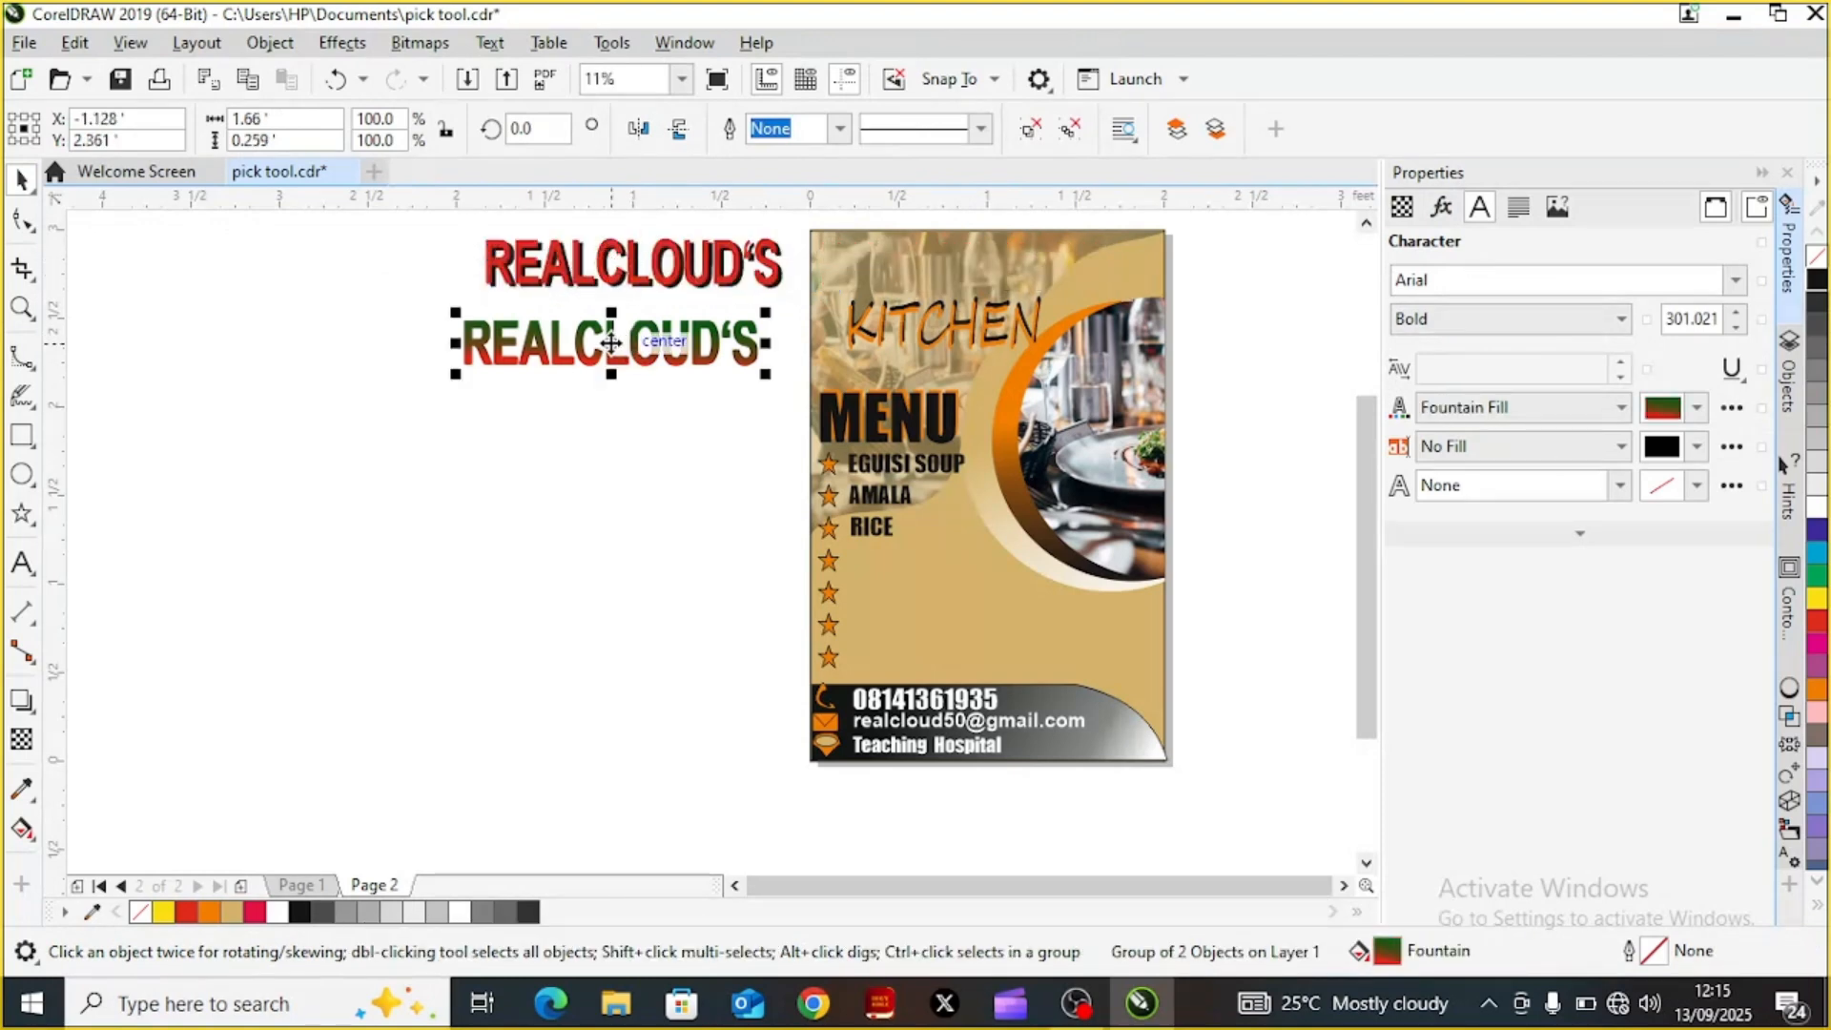
left_click_drag(753, 295, 969, 264)
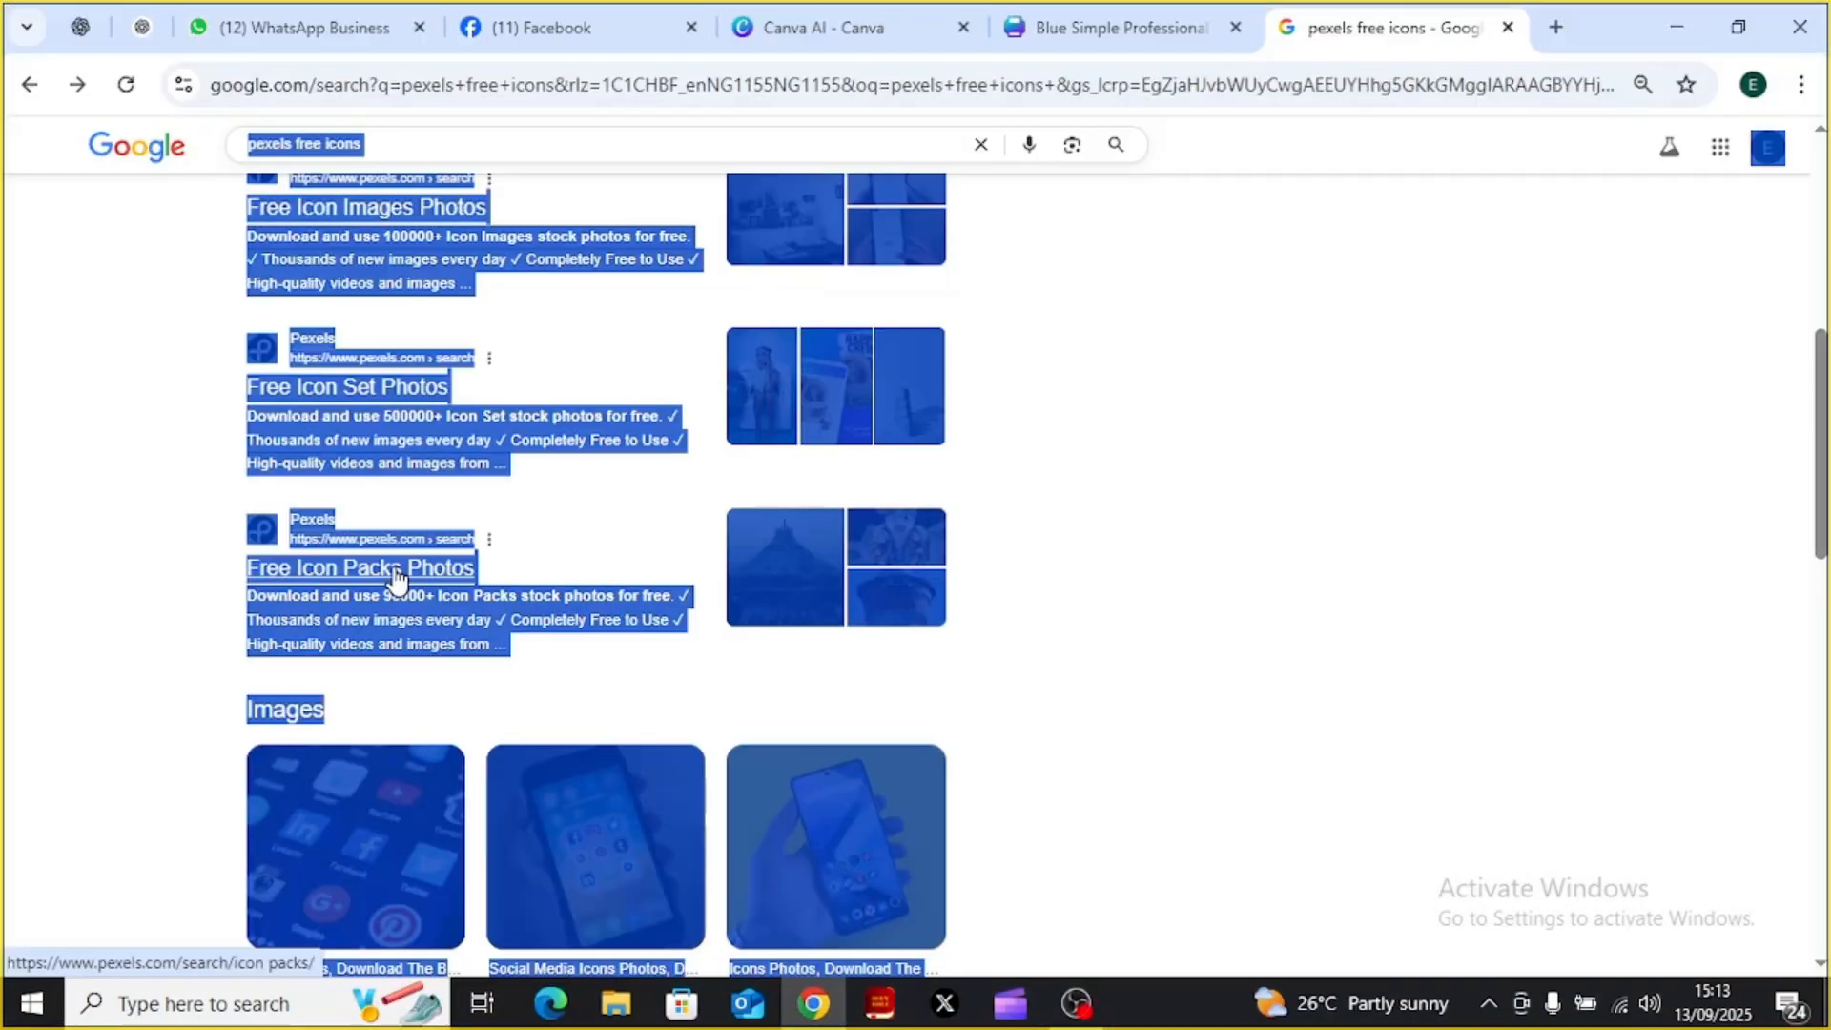
Switch to Chrome, open the Pexels Free Icon Packs Photos search result, and browse it for the sponsored iStock icon images
left_click(1051, 572)
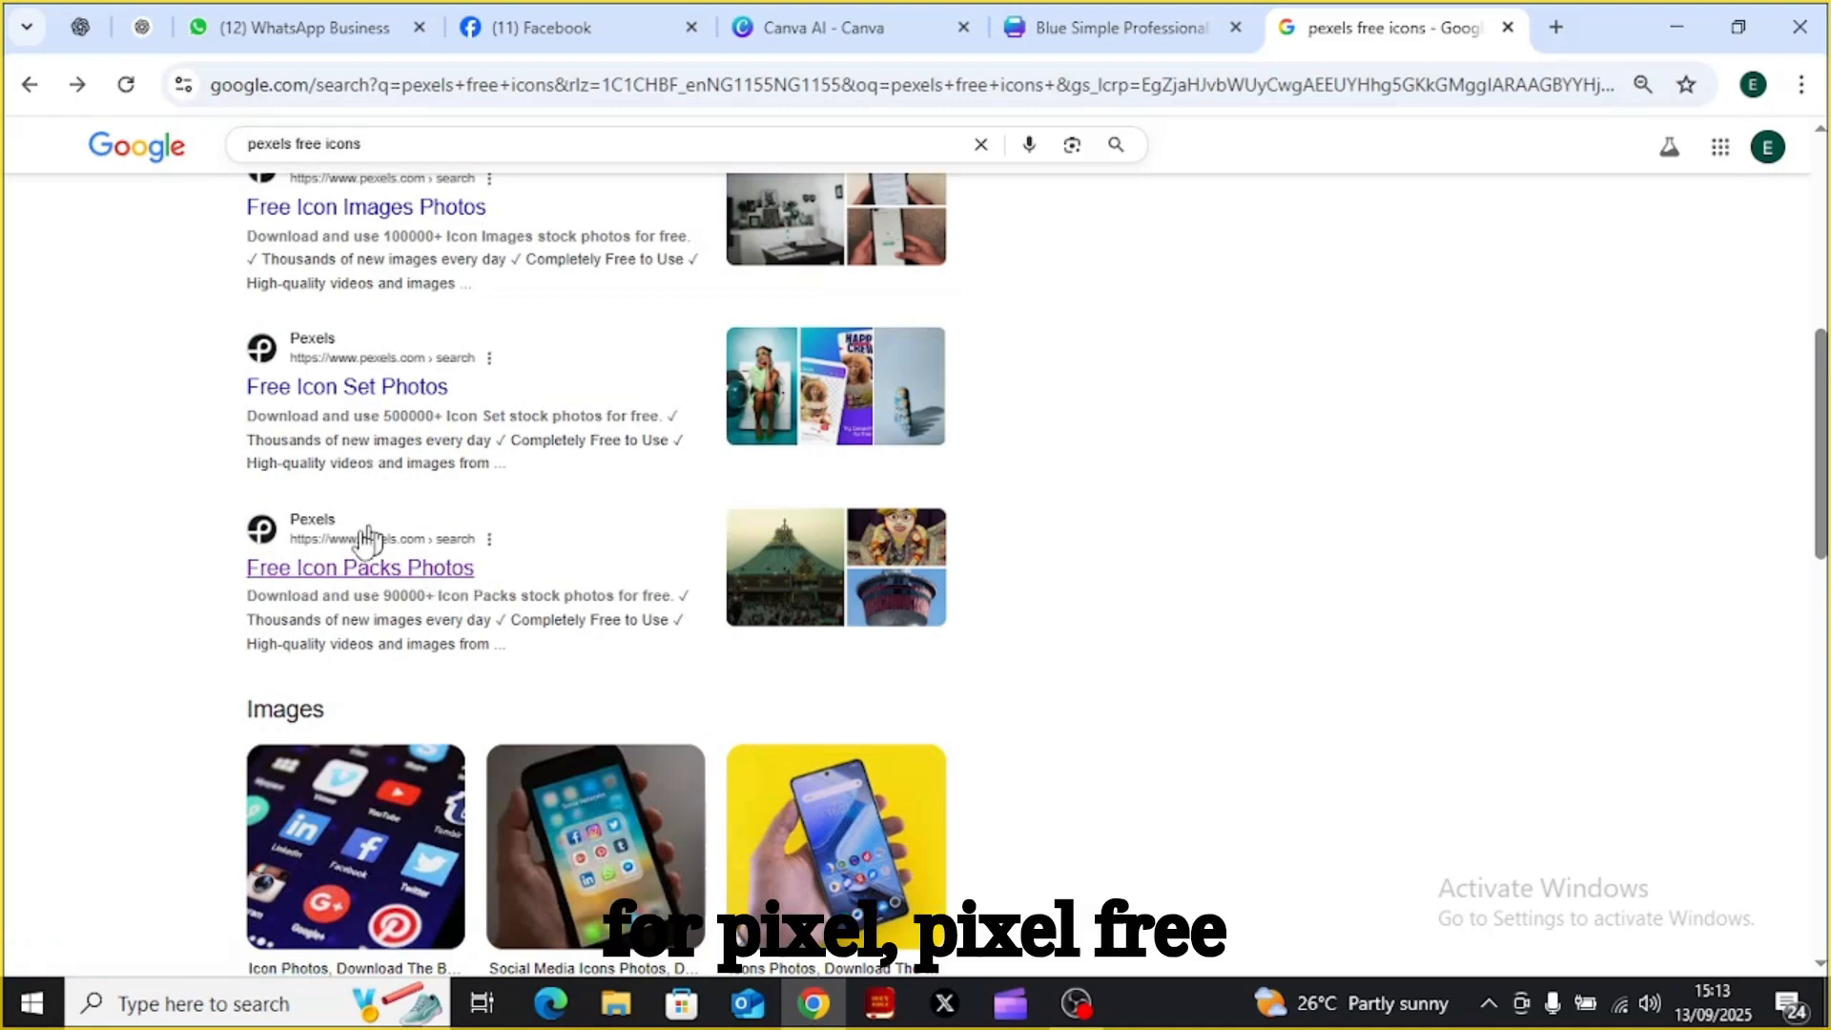
left_click(317, 571)
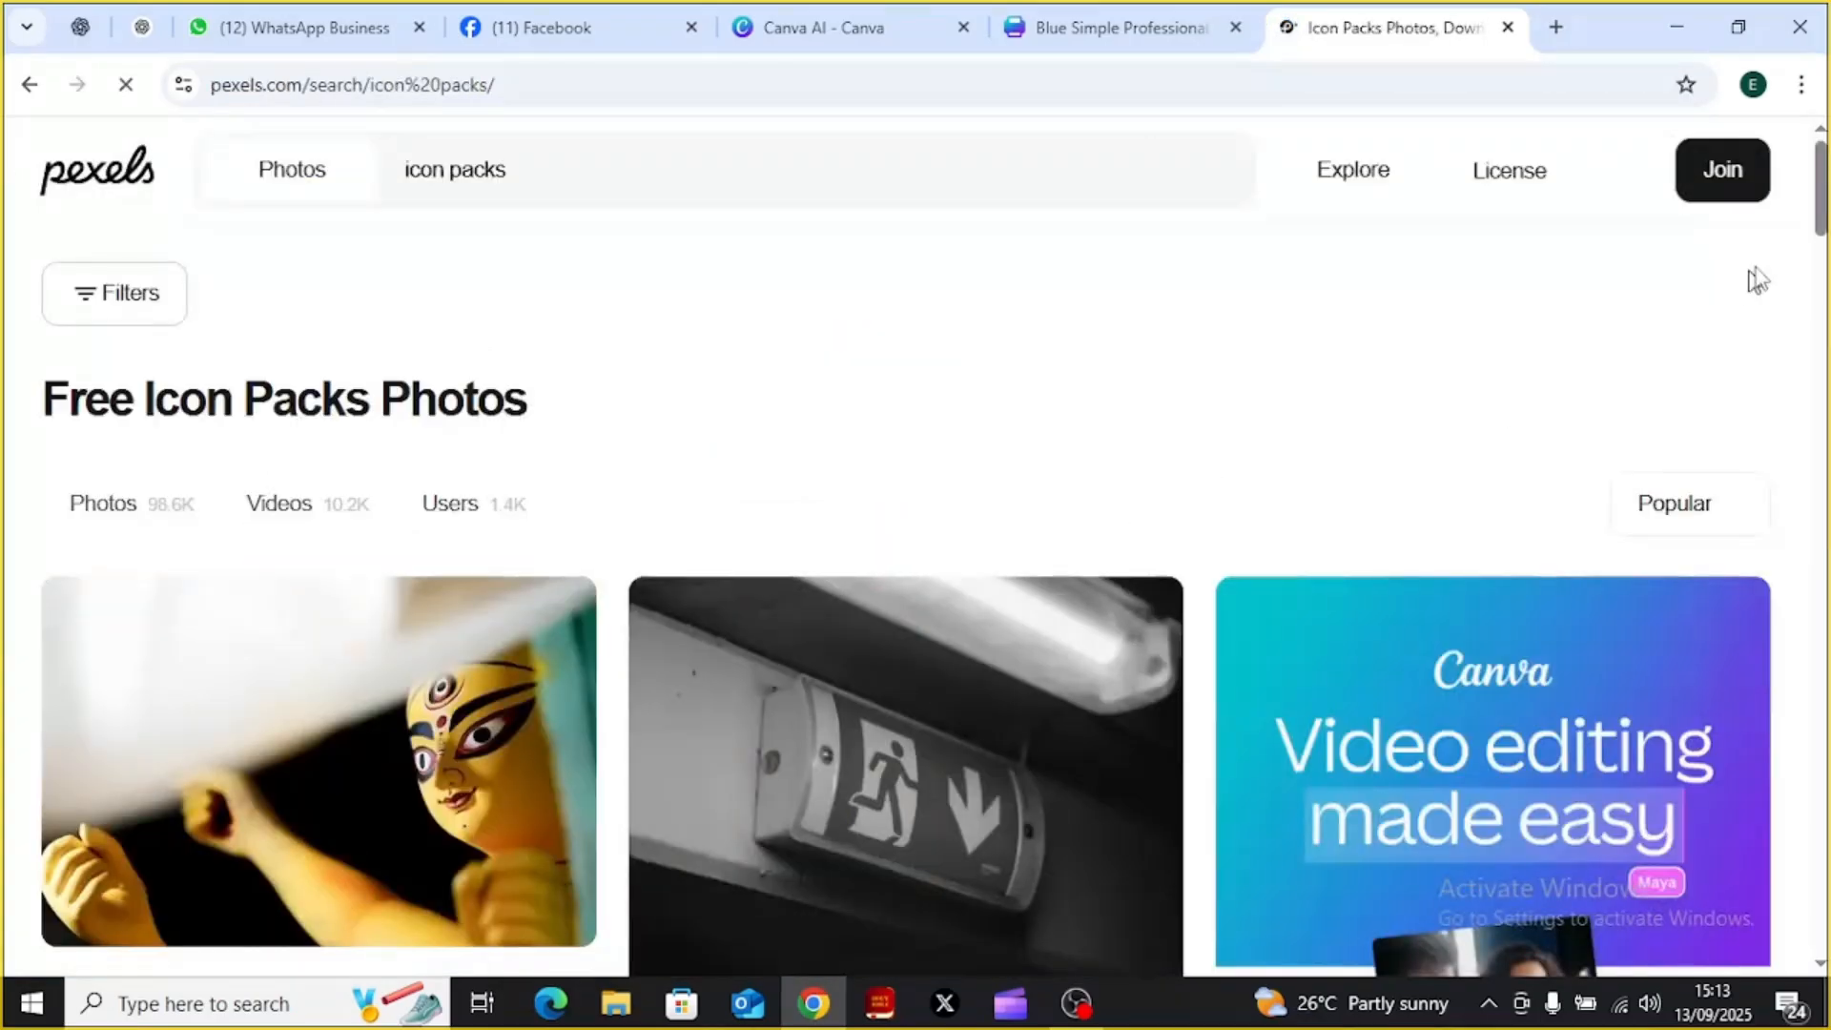
left_click_drag(1822, 191, 1822, 564)
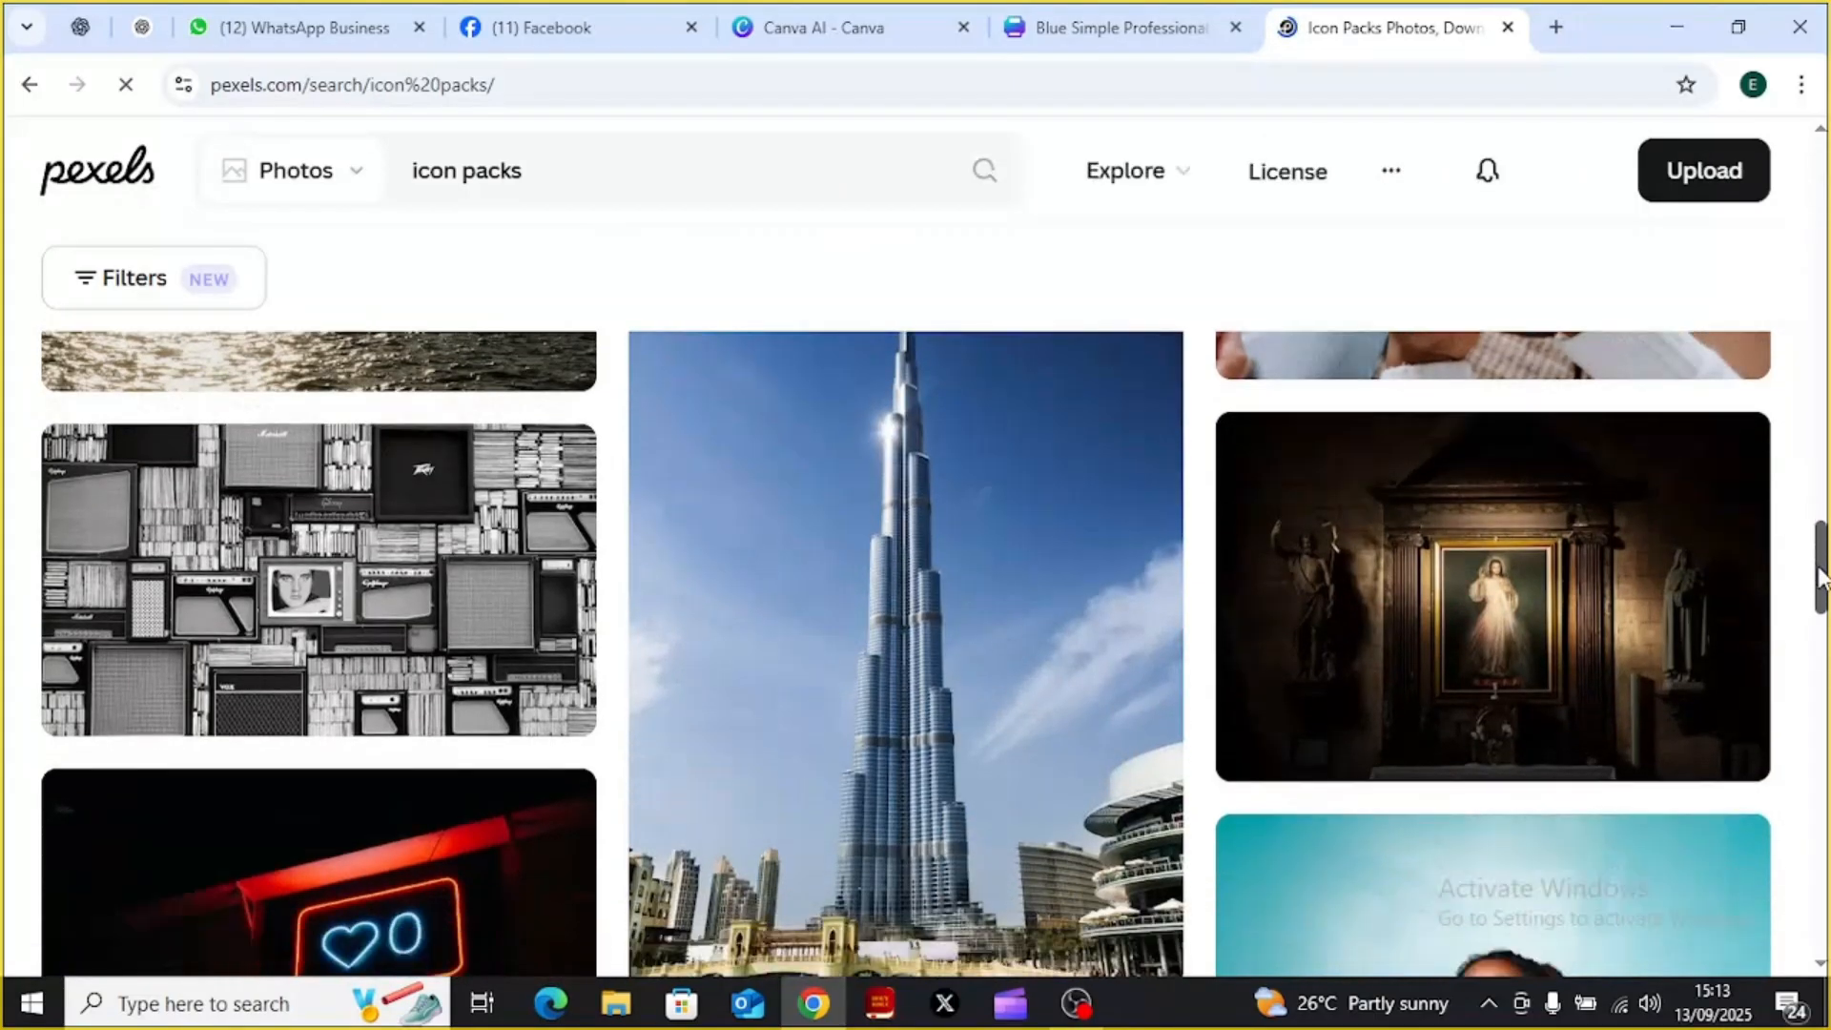
left_click_drag(1822, 563, 1824, 839)
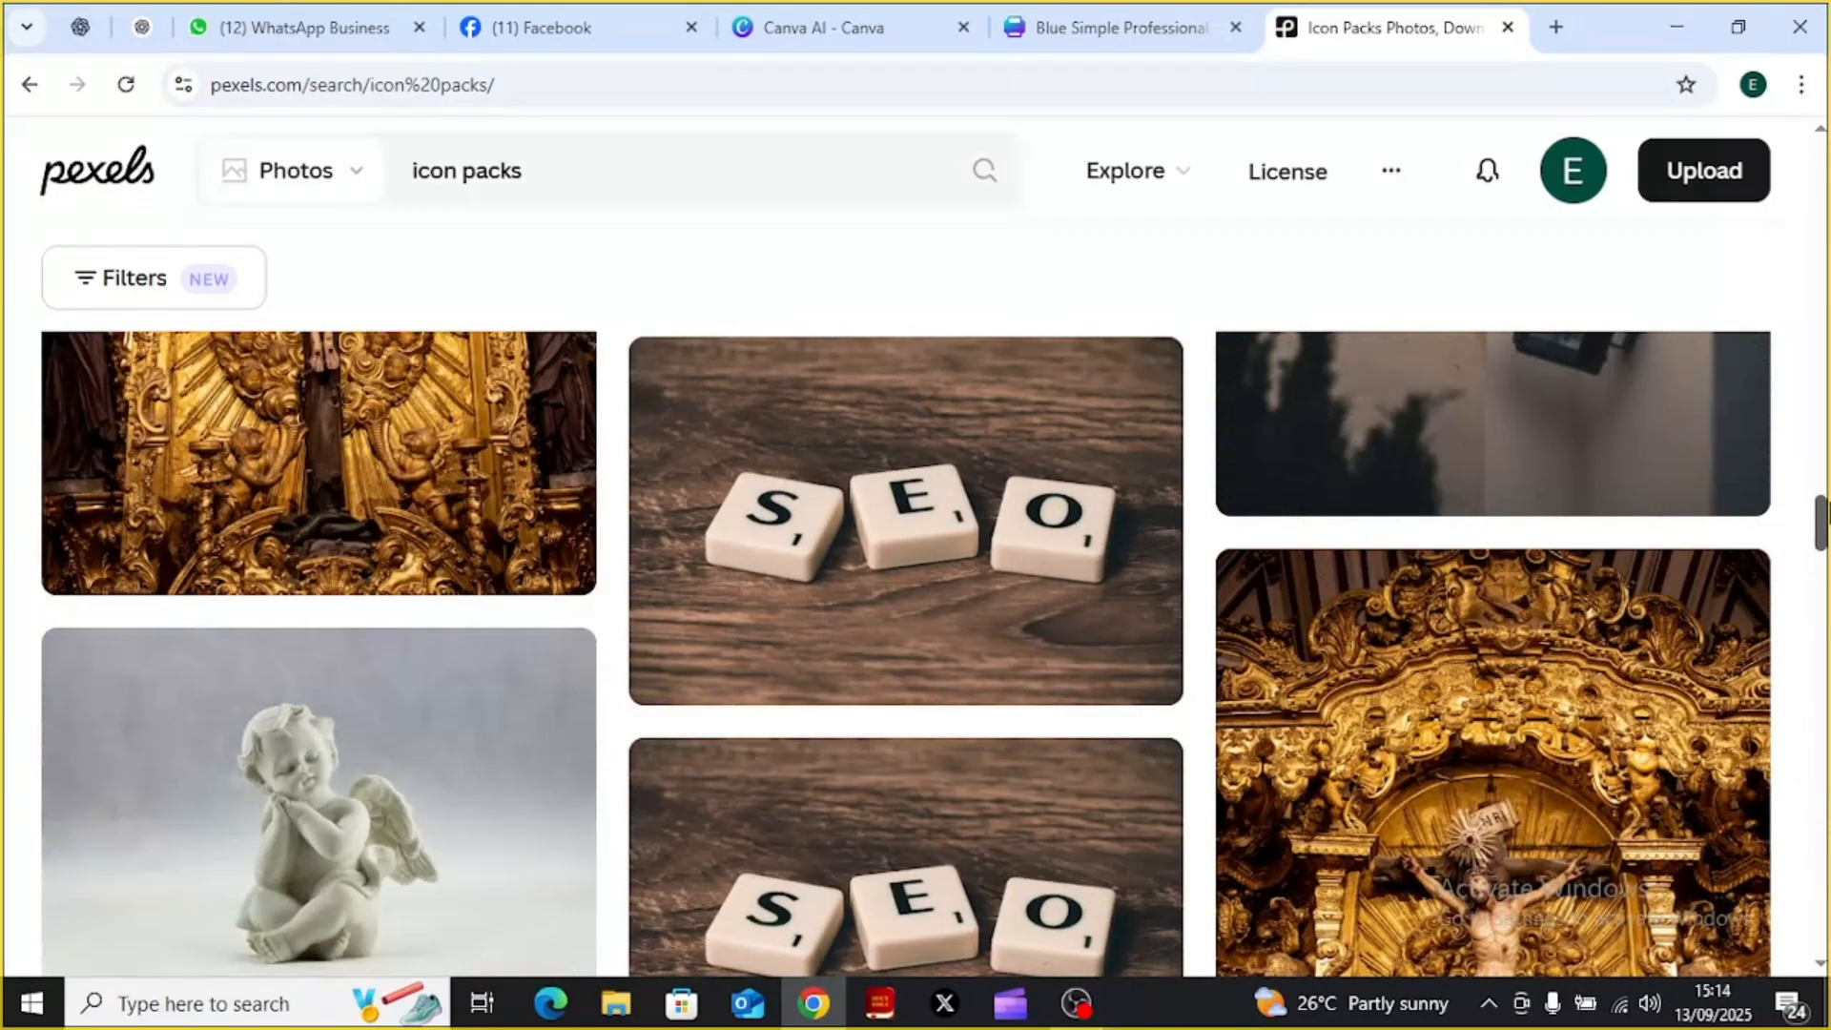
left_click_drag(1821, 522, 1822, 569)
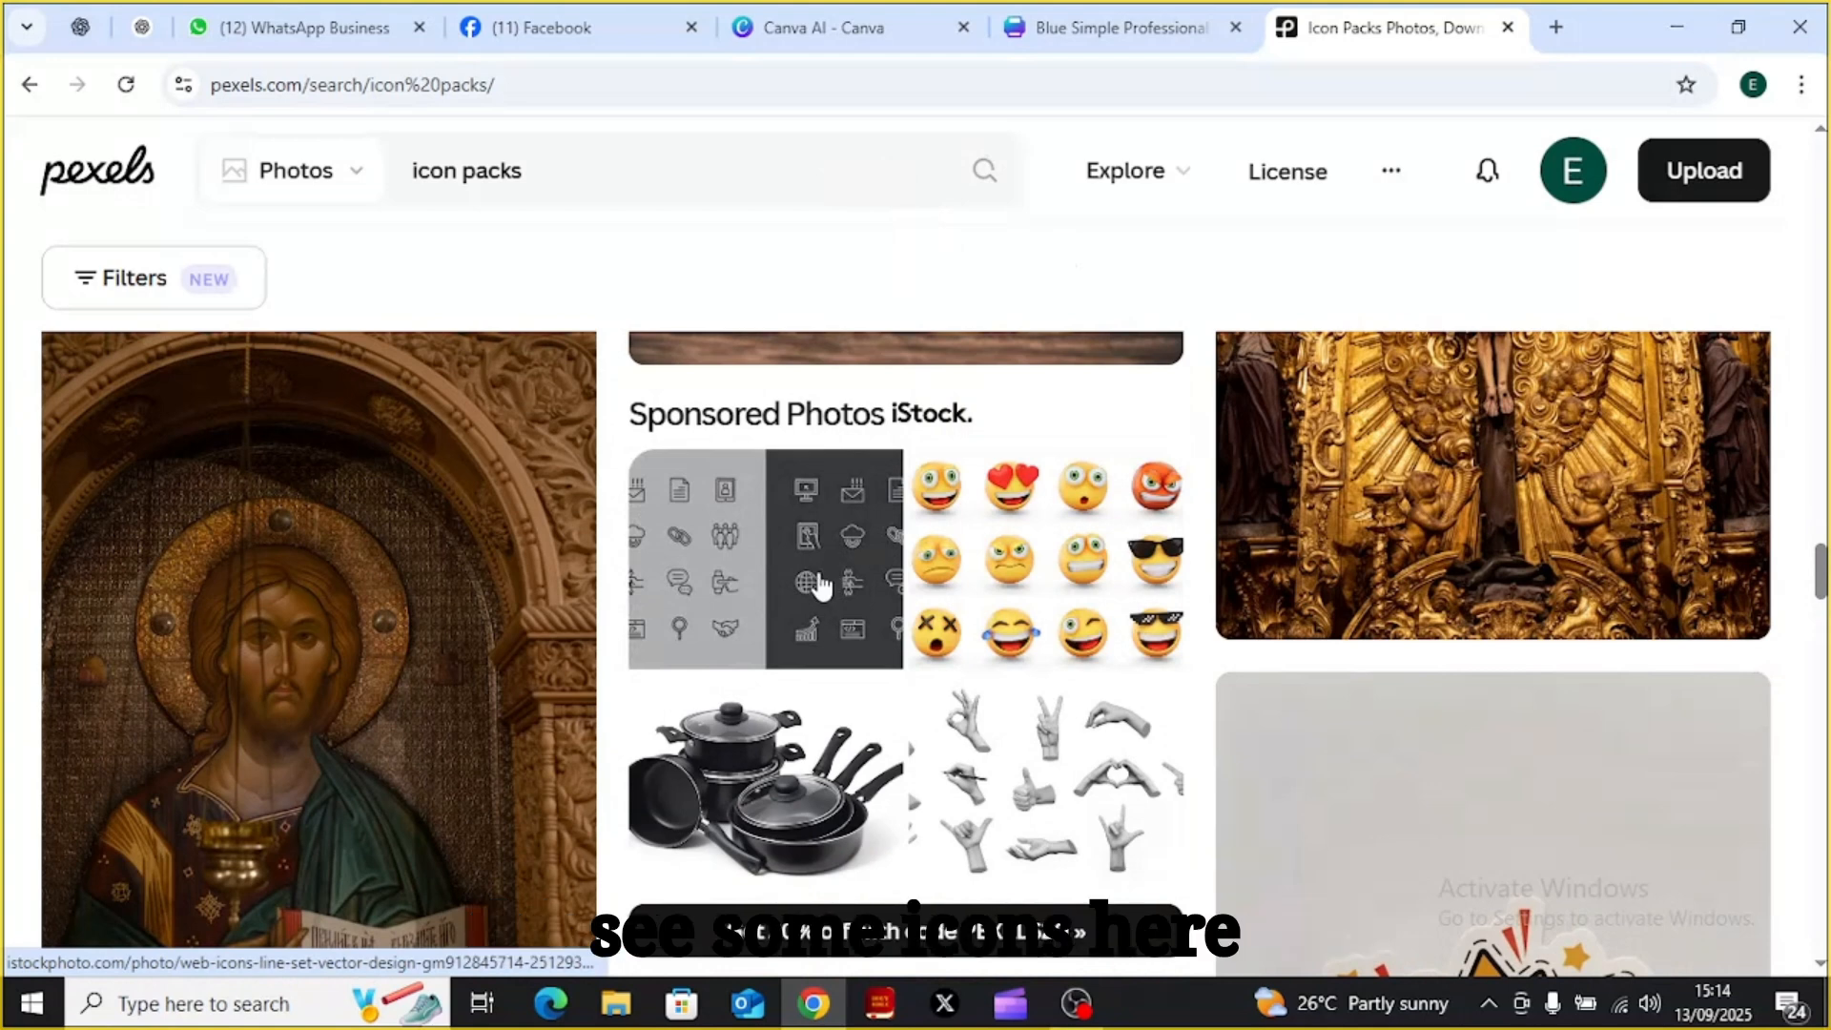
Open the sponsored Web Icons Line Set on iStock and dismiss the background-removal promotion to examine the icons
left_click(824, 593)
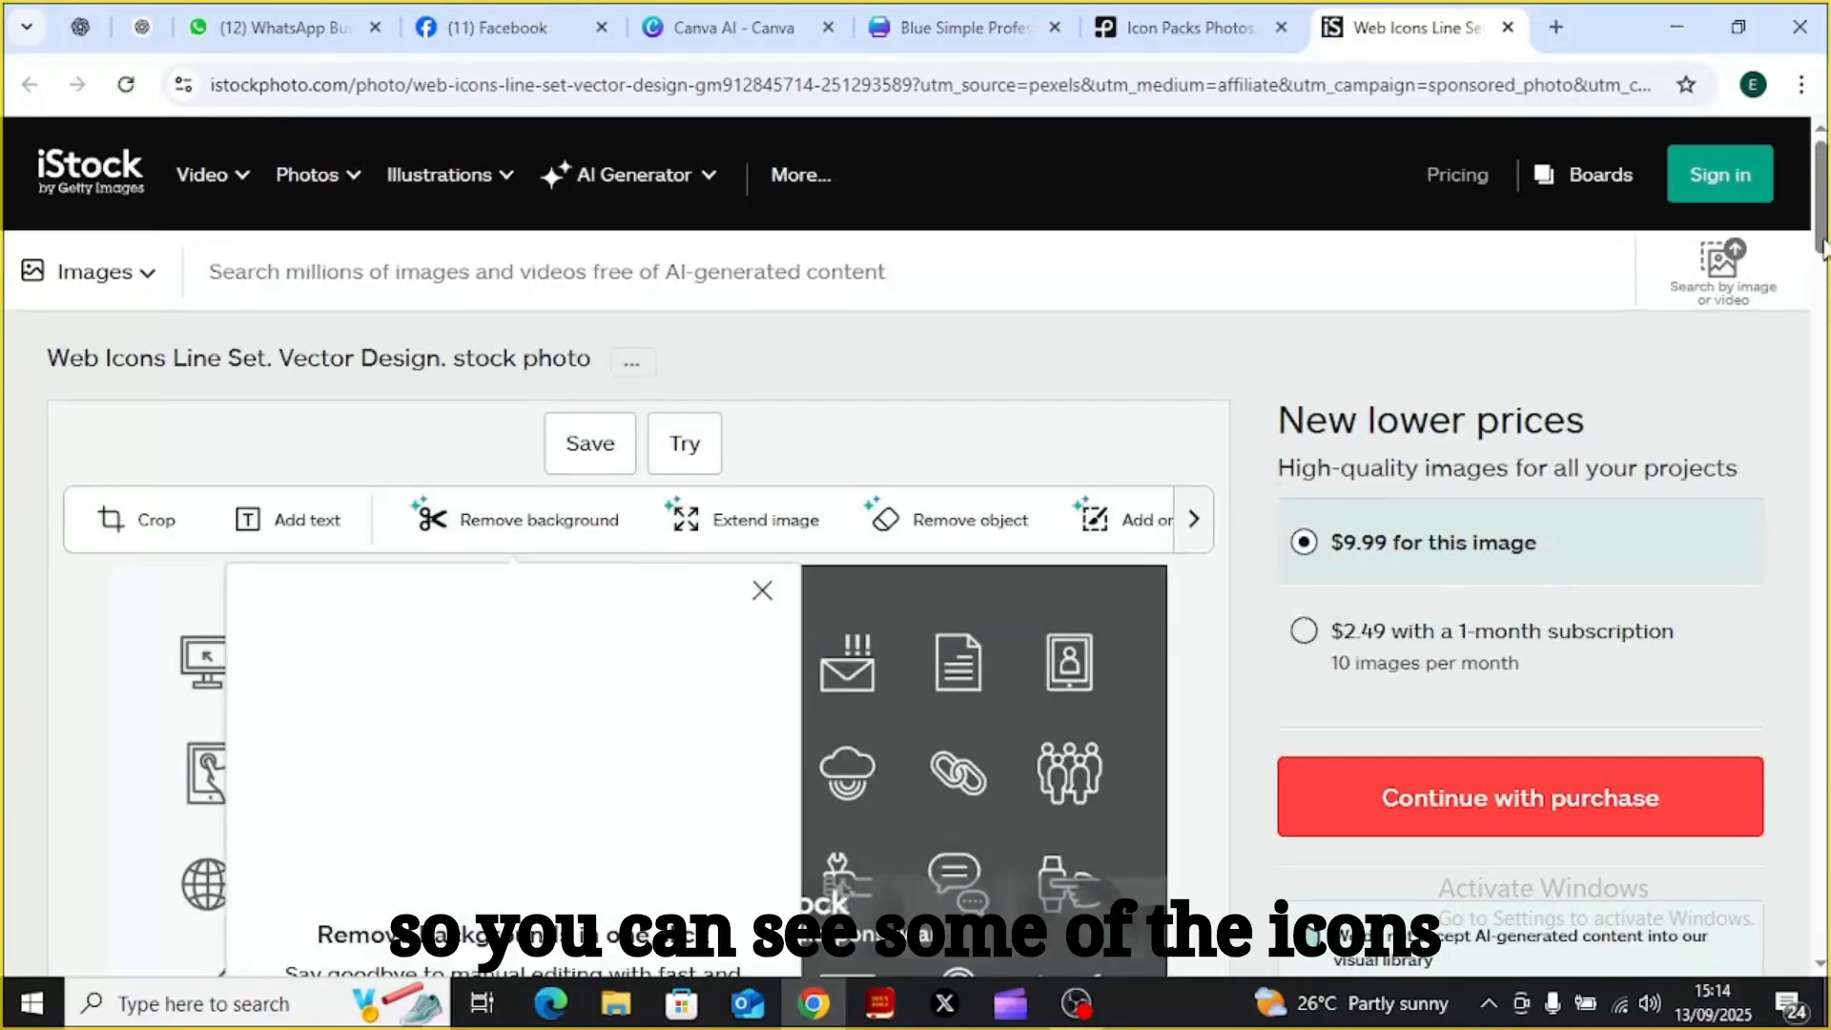
scroll(1822, 277, "down", 5)
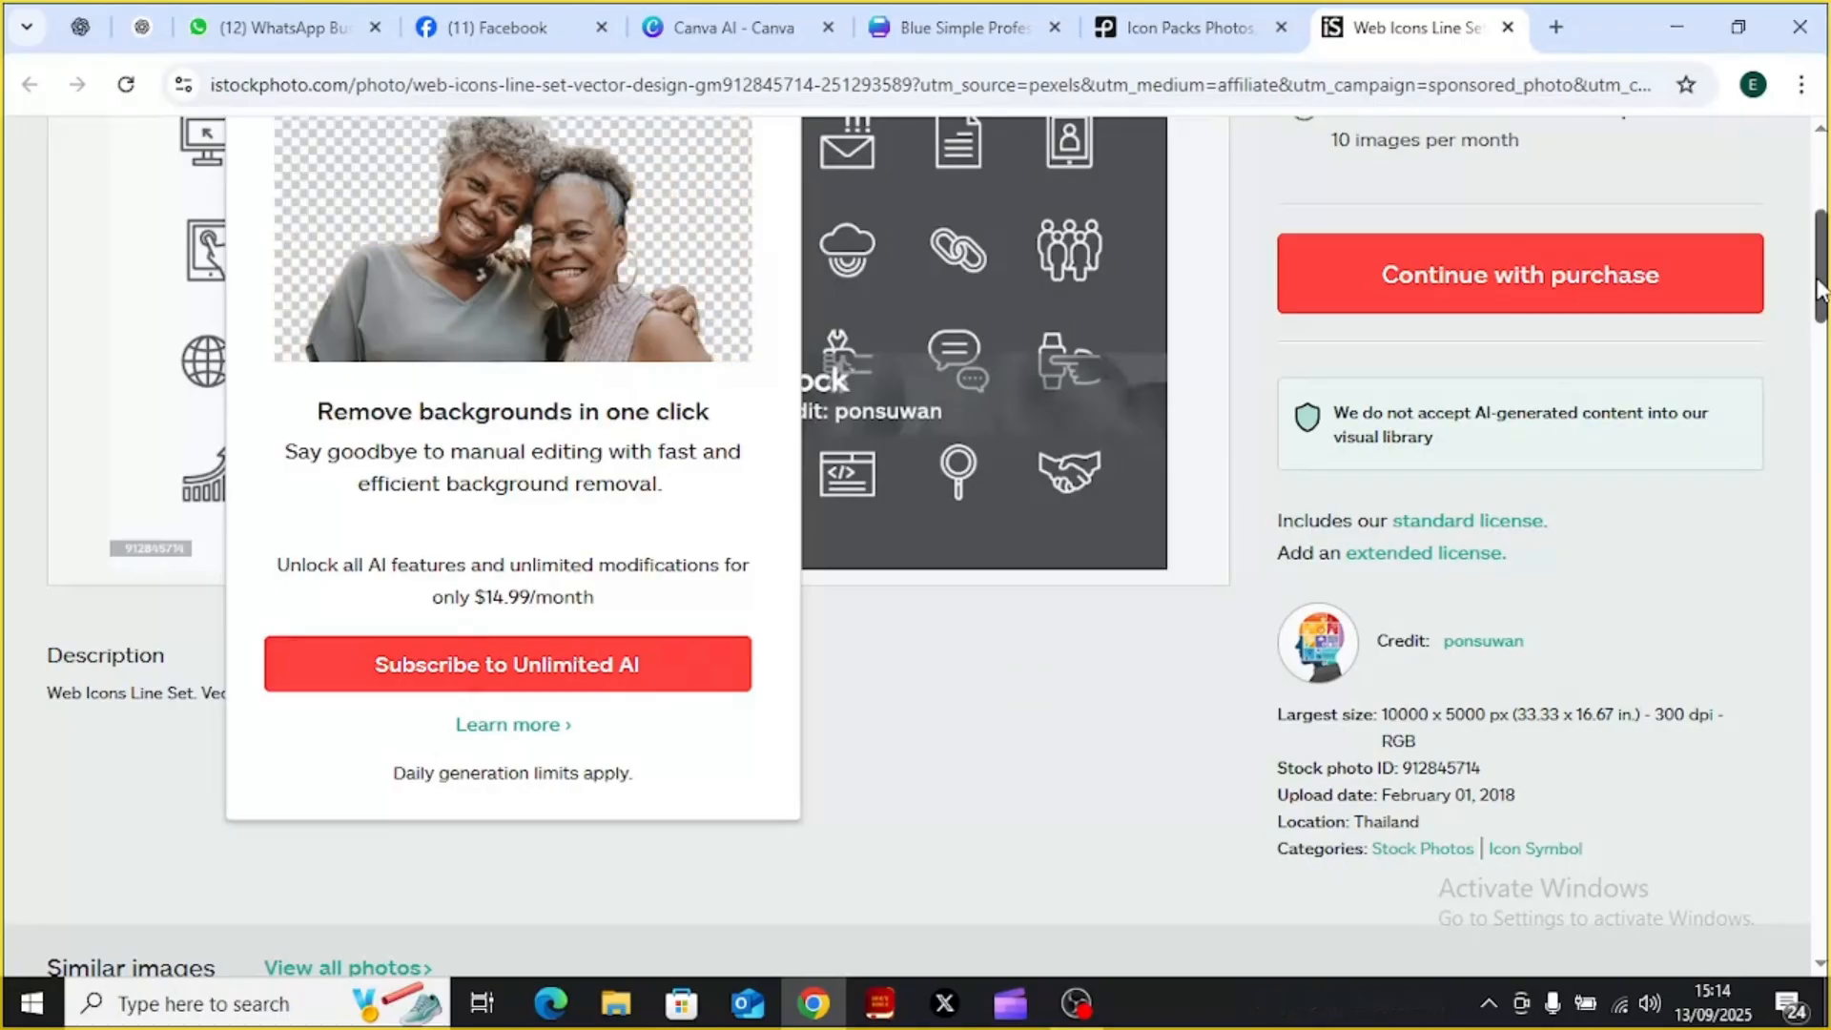
scroll(1072, 502, "up", 5)
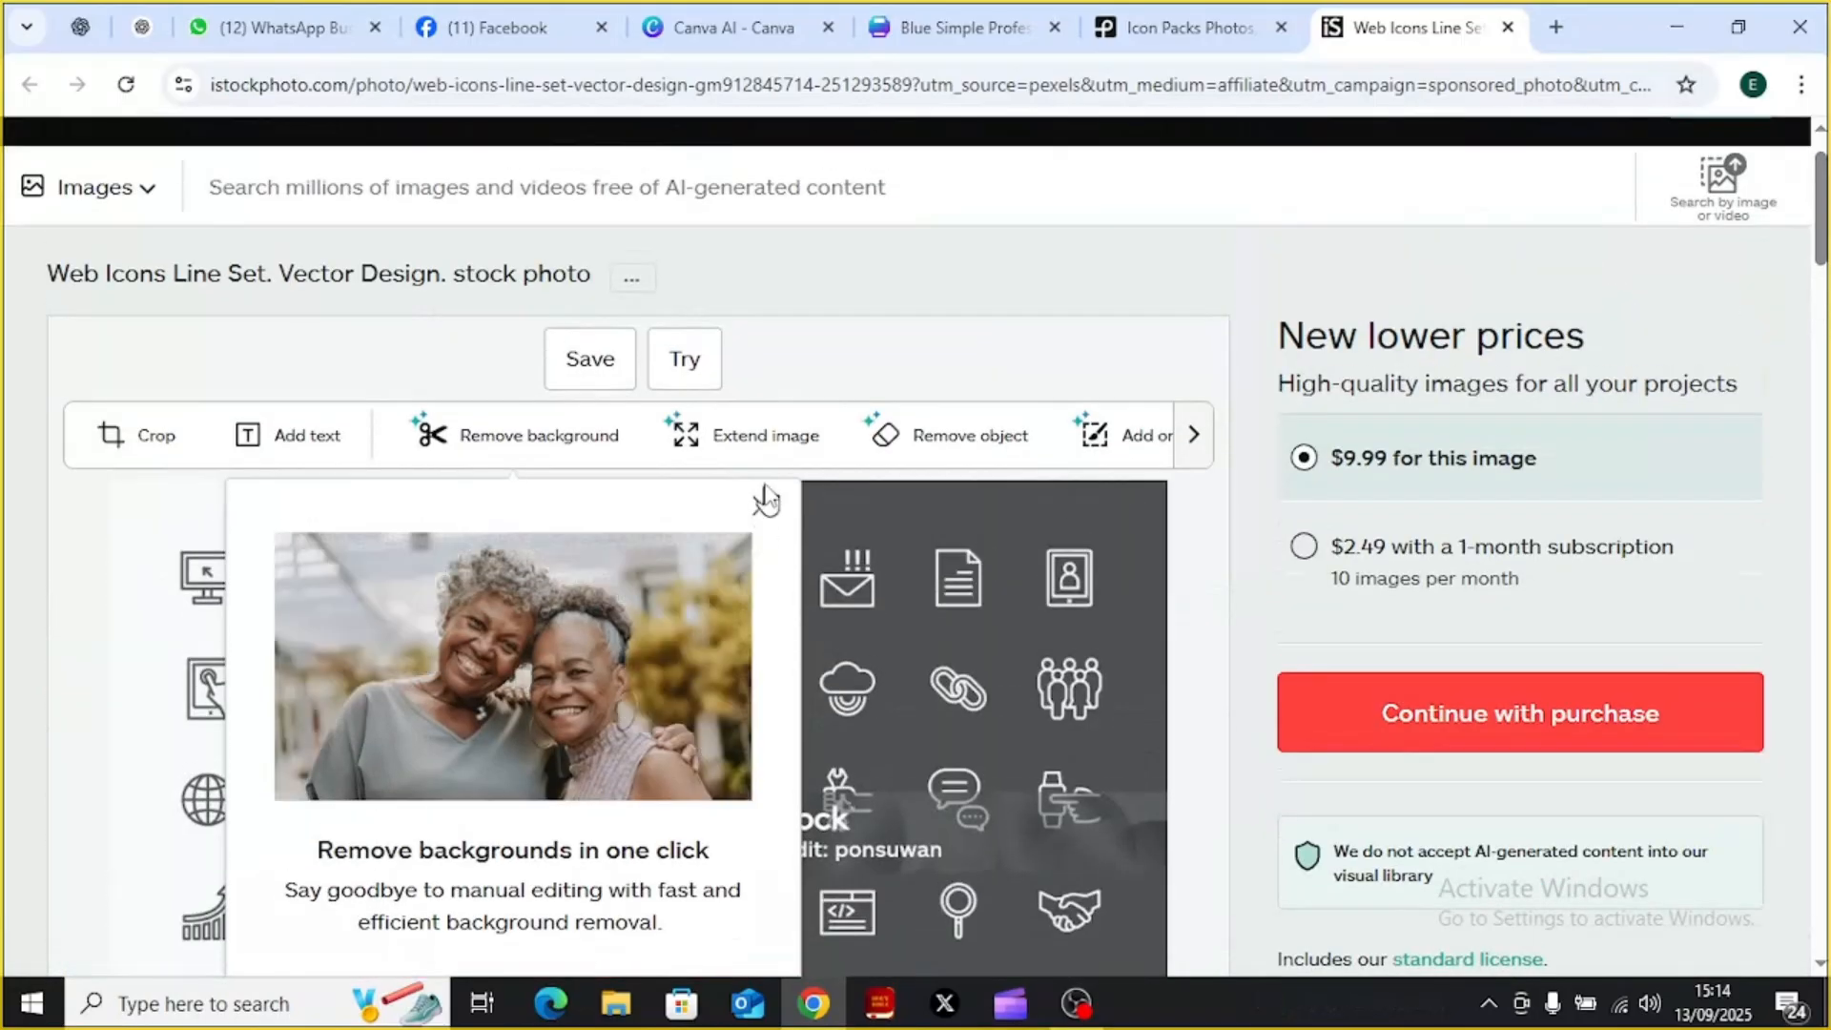
left_click(767, 506)
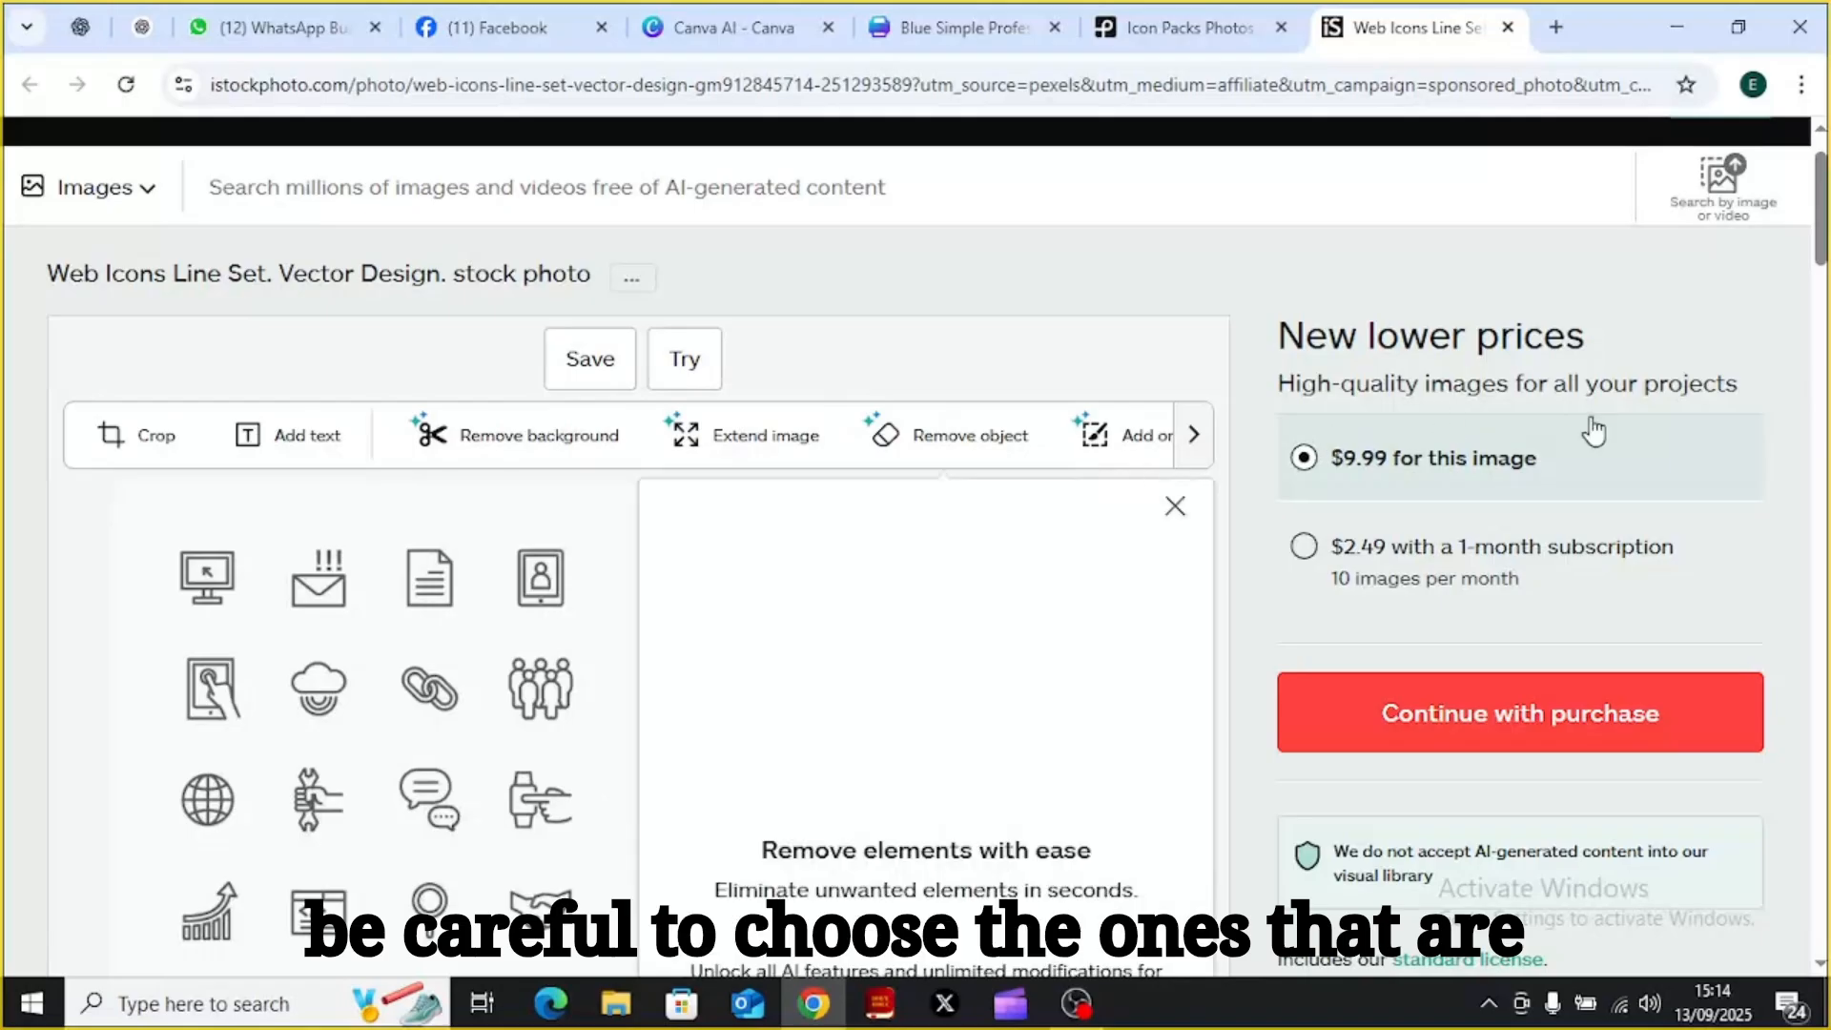
mouse_move(1821, 201)
left_mouse_down()
mouse_move(1824, 246)
mouse_move(1824, 226)
left_mouse_up()
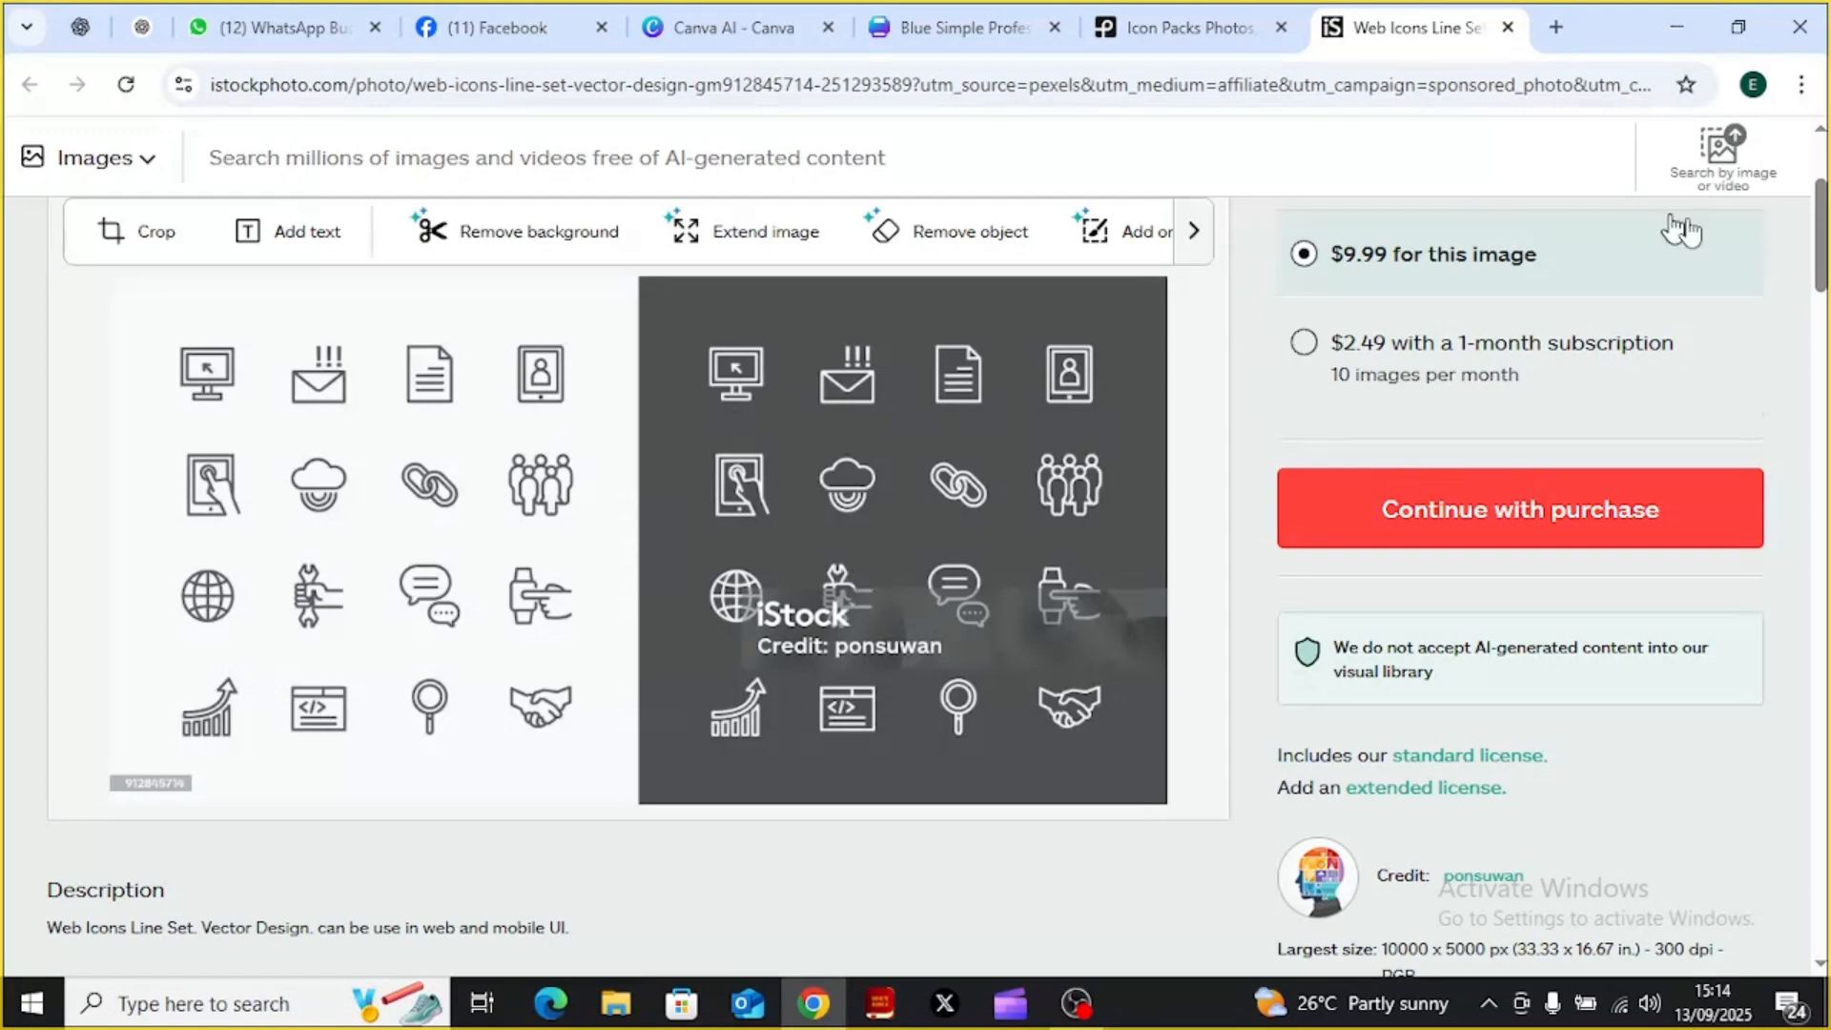
Browse the similar icon images on iStock and open the Marketing filled icons set outline vector illustration
scroll(1824, 281, "down", 2)
left_click_drag(1824, 281, 1823, 532)
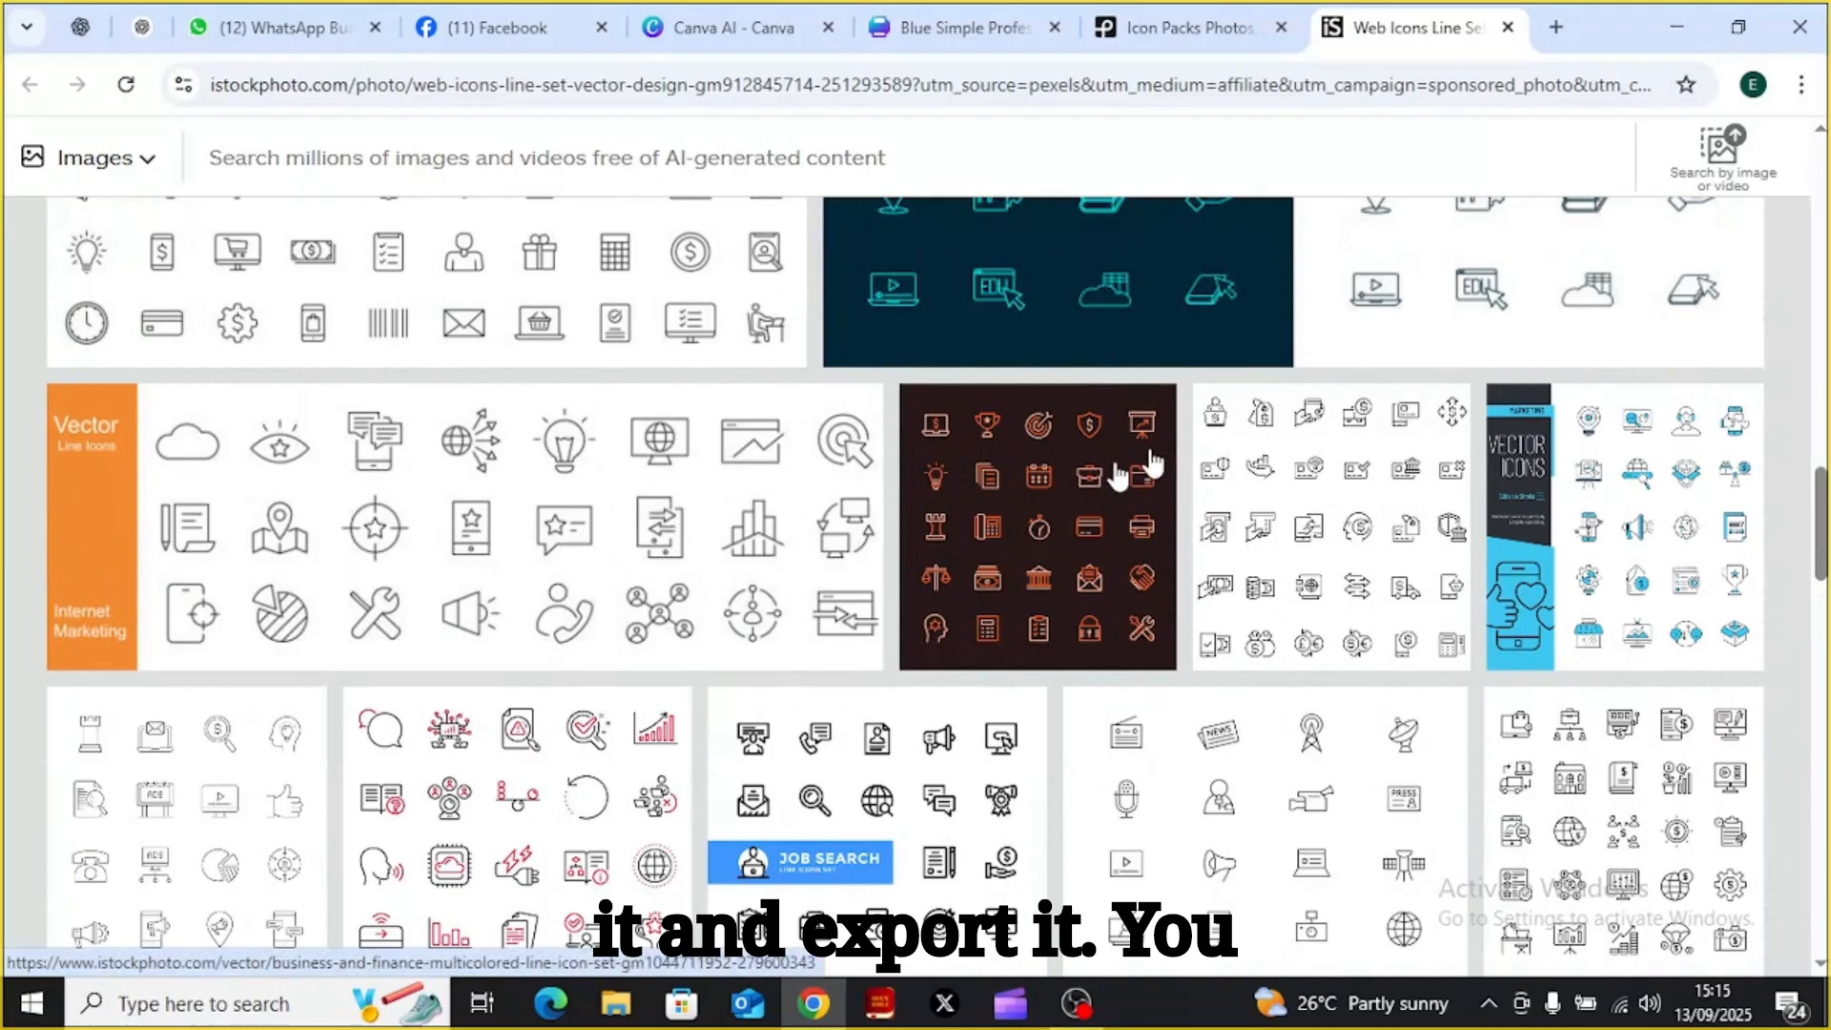
left_click(1821, 382)
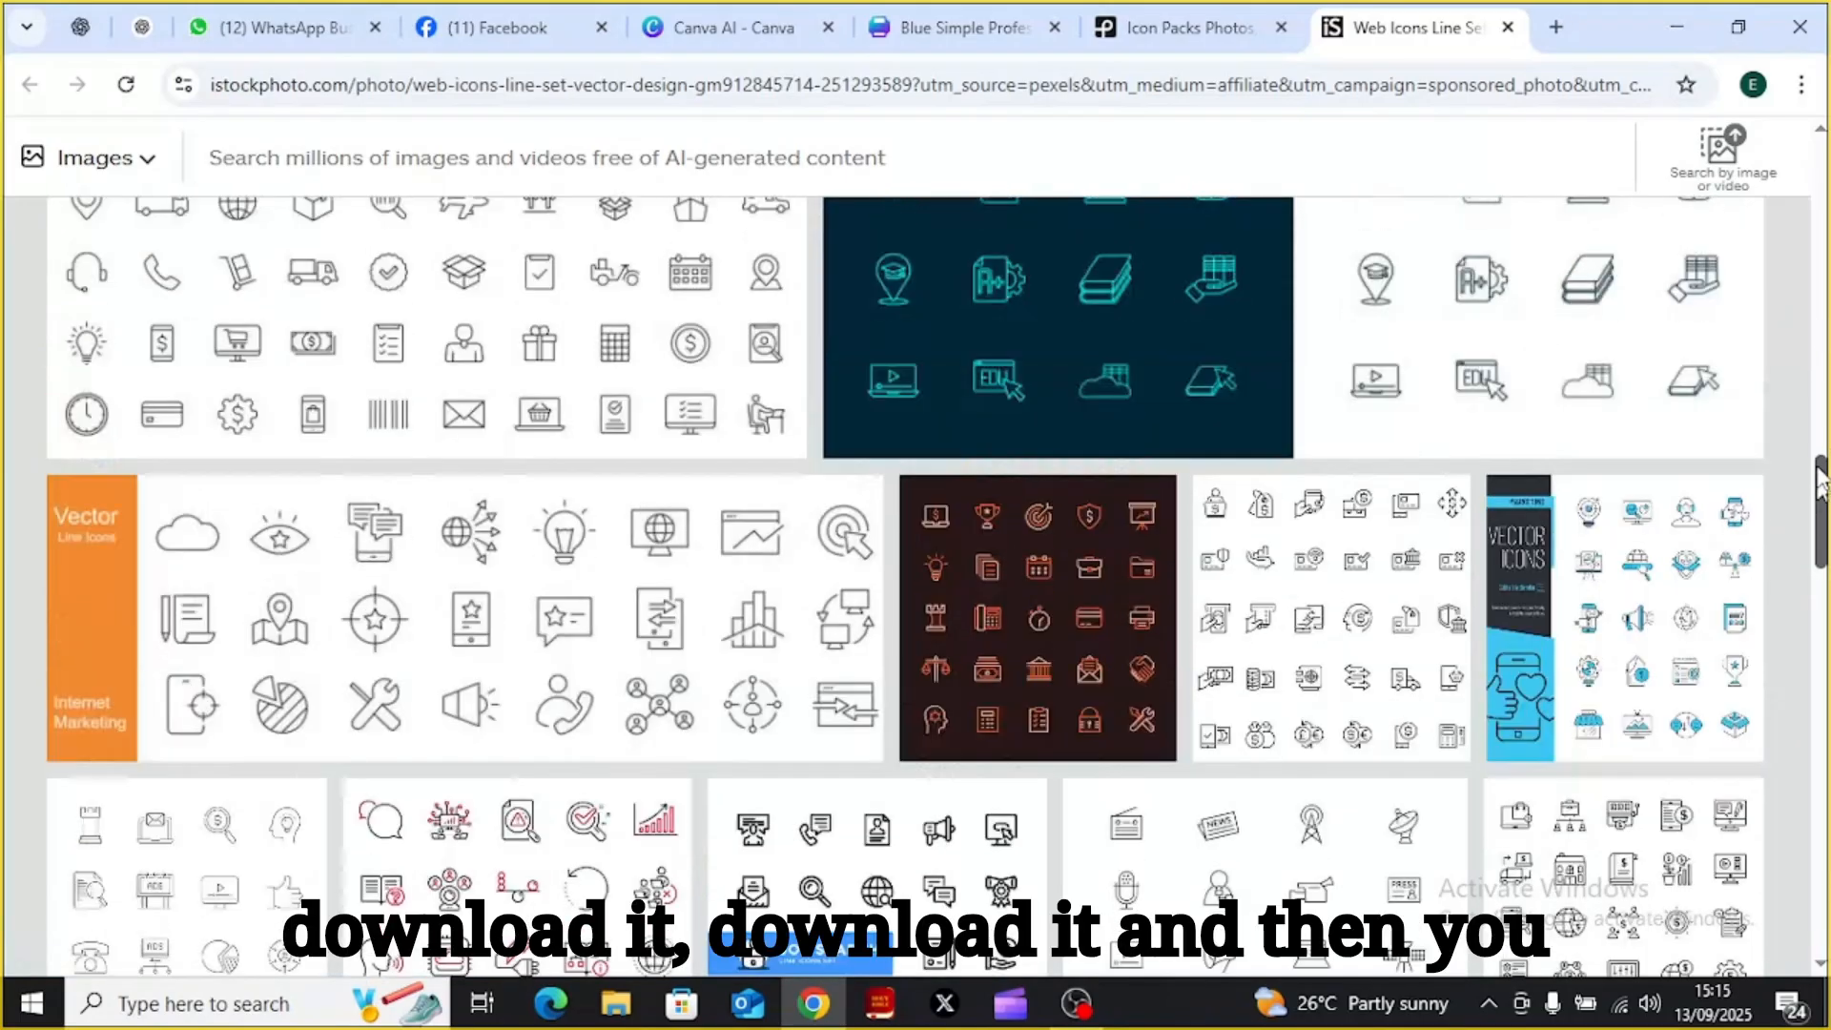
left_click_drag(1820, 405, 1817, 322)
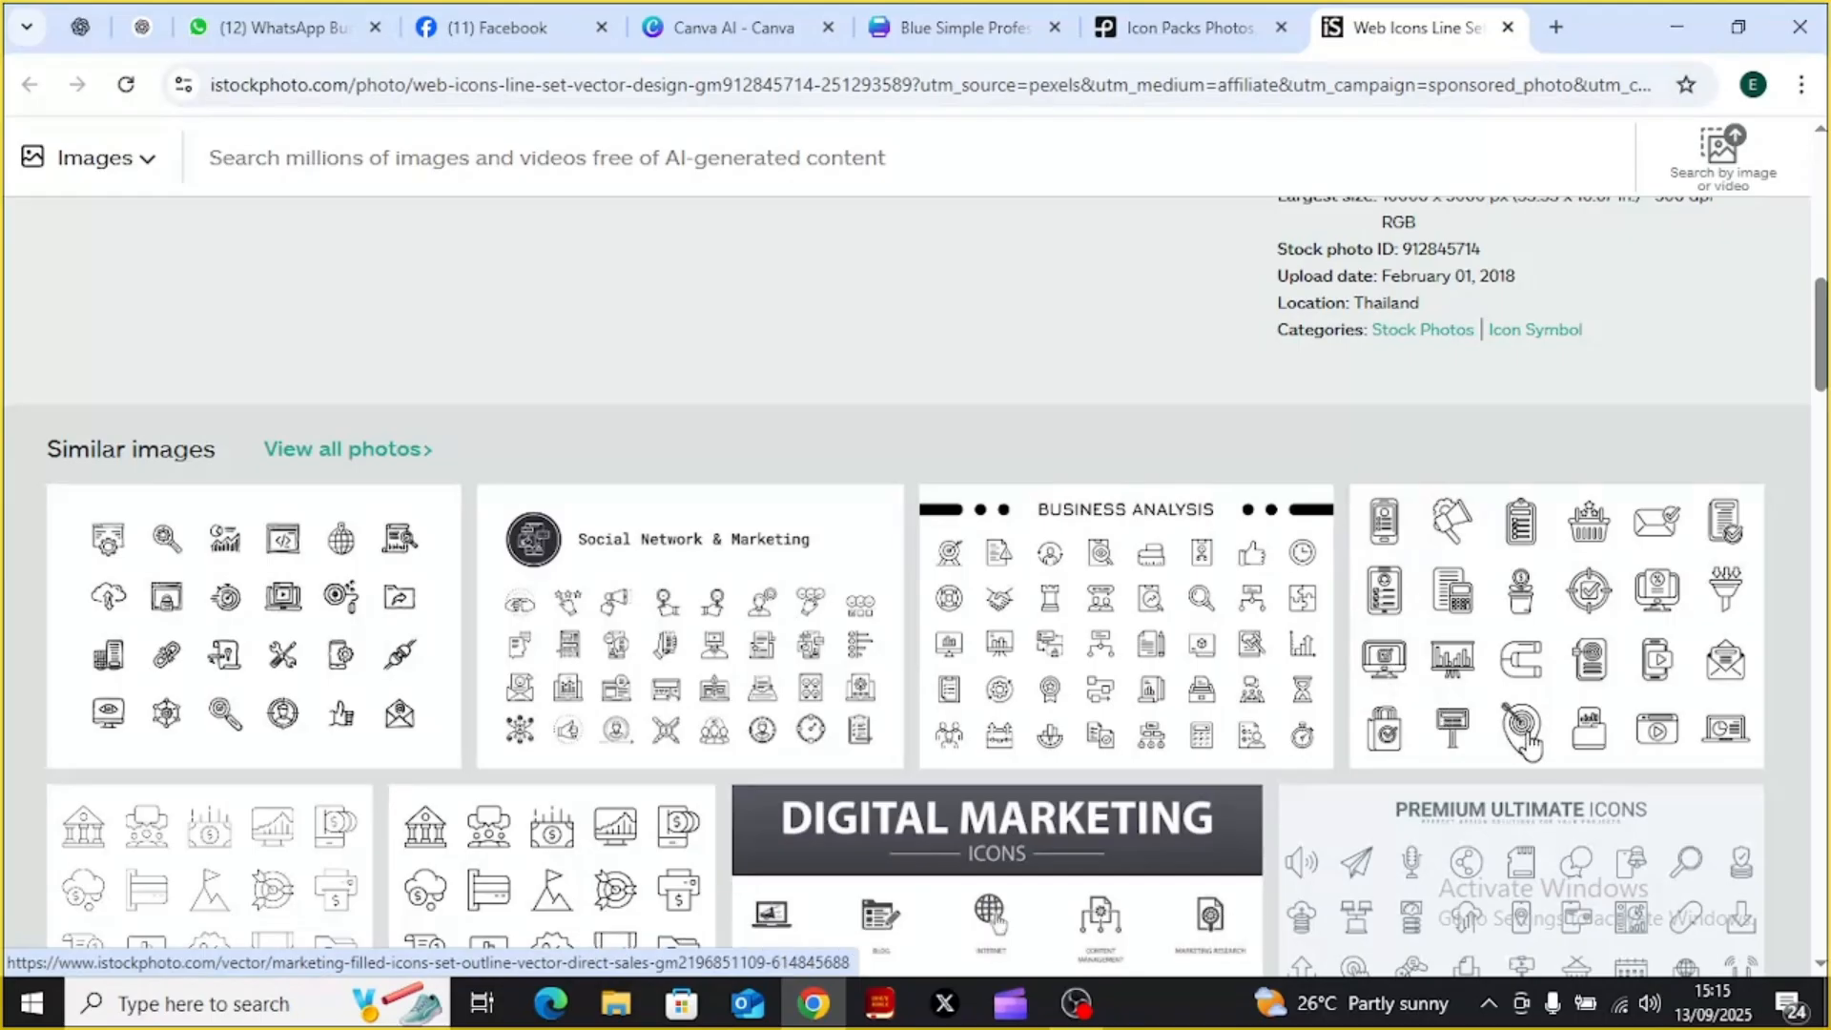
left_click(1527, 744)
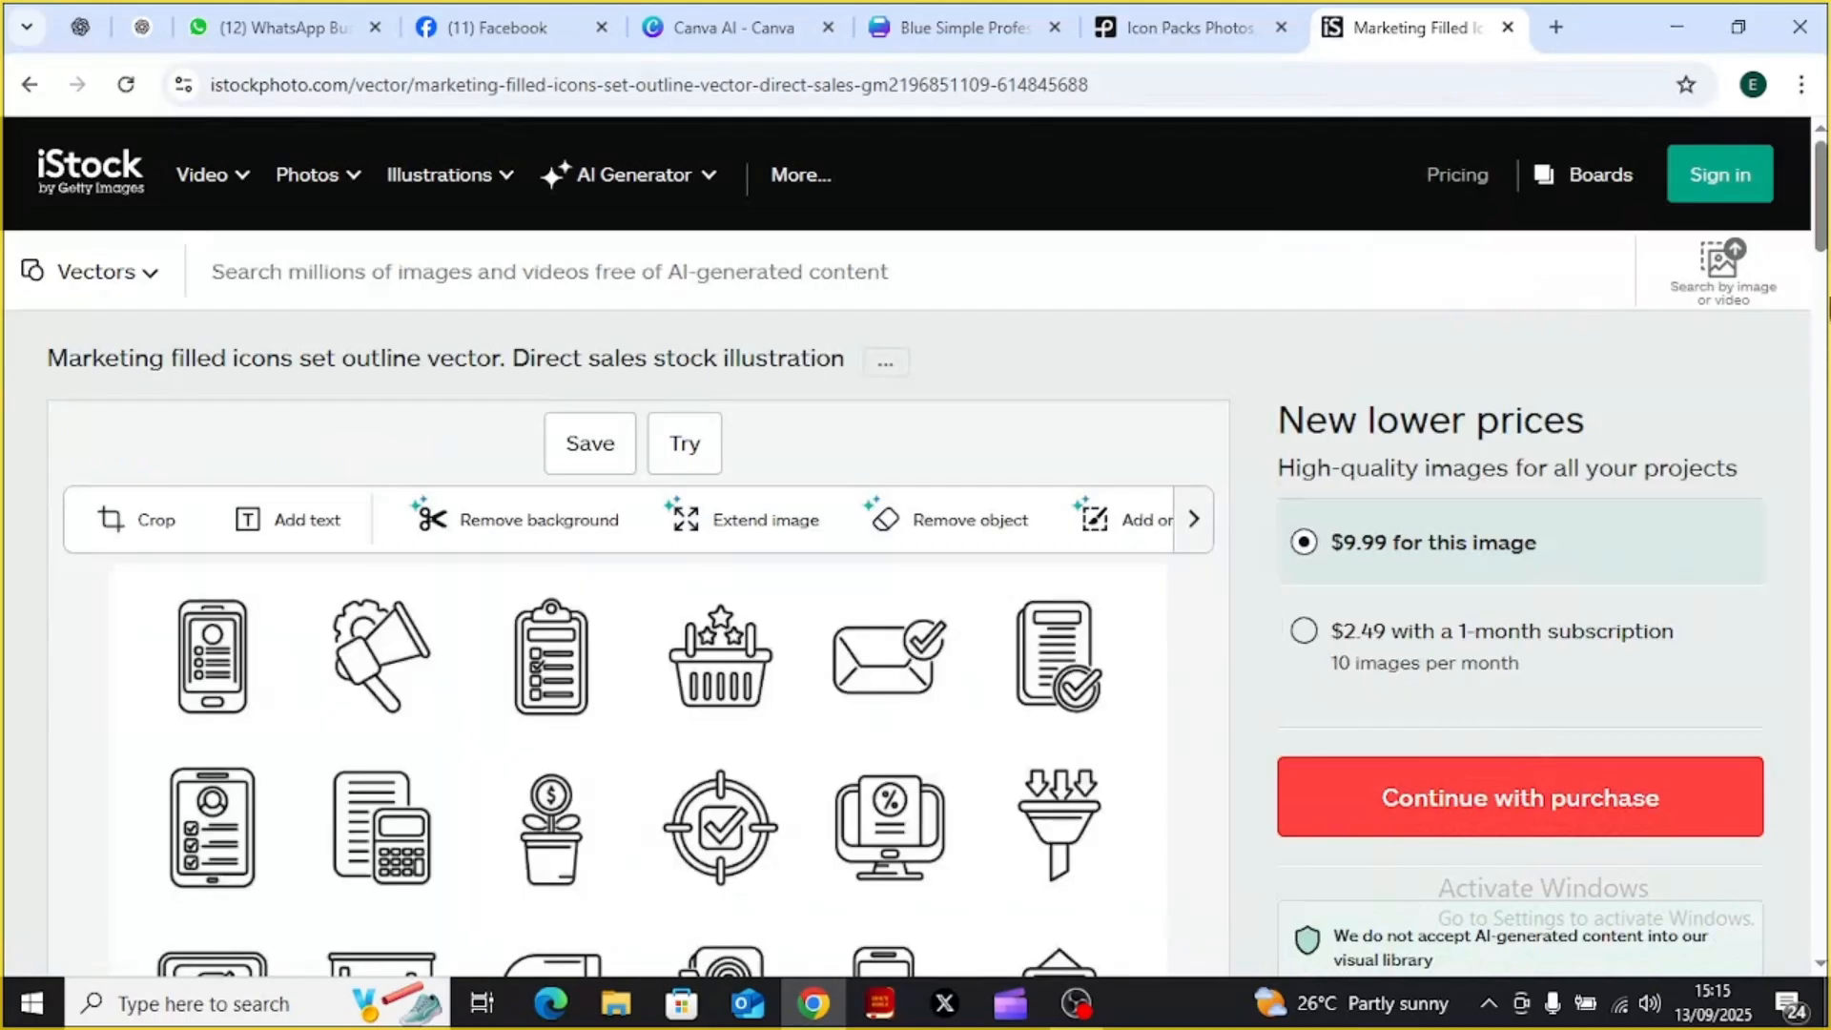
left_click_drag(1822, 223, 1827, 269)
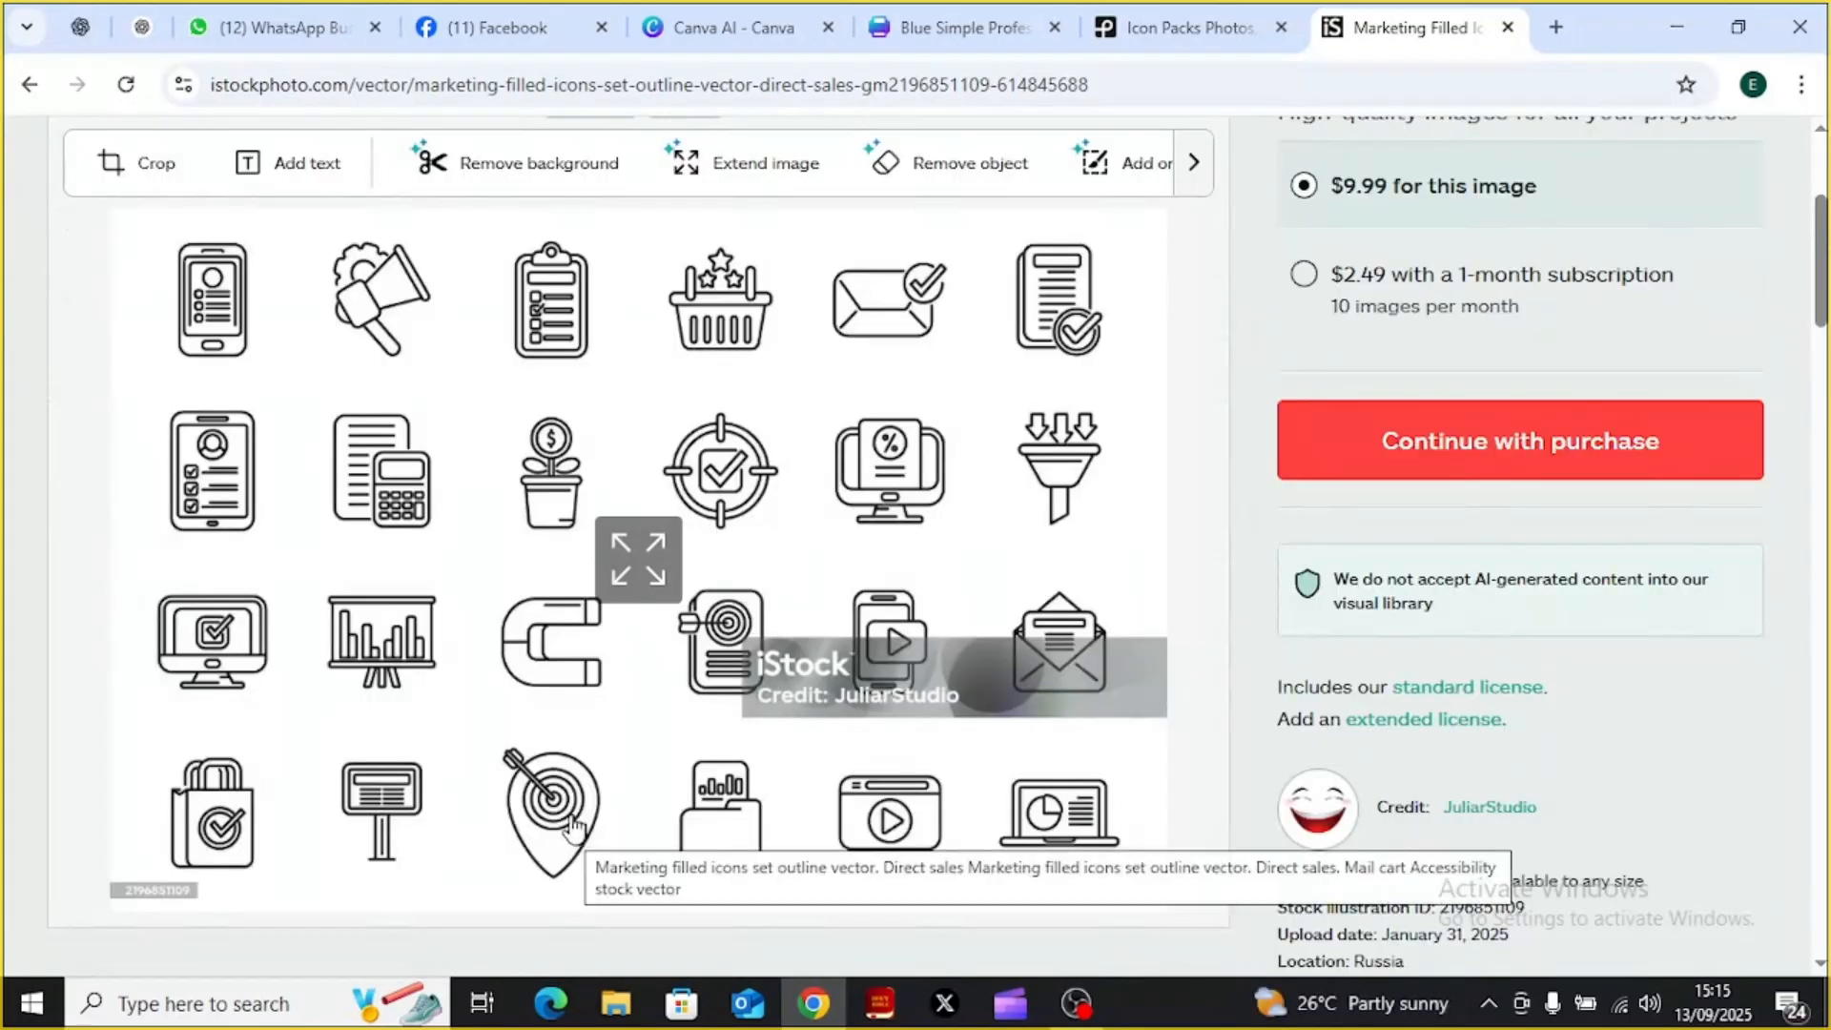
View the marketing icon set enlarged, return to its page, and dismiss the Remove elements with ease promotion
left_click(551, 809)
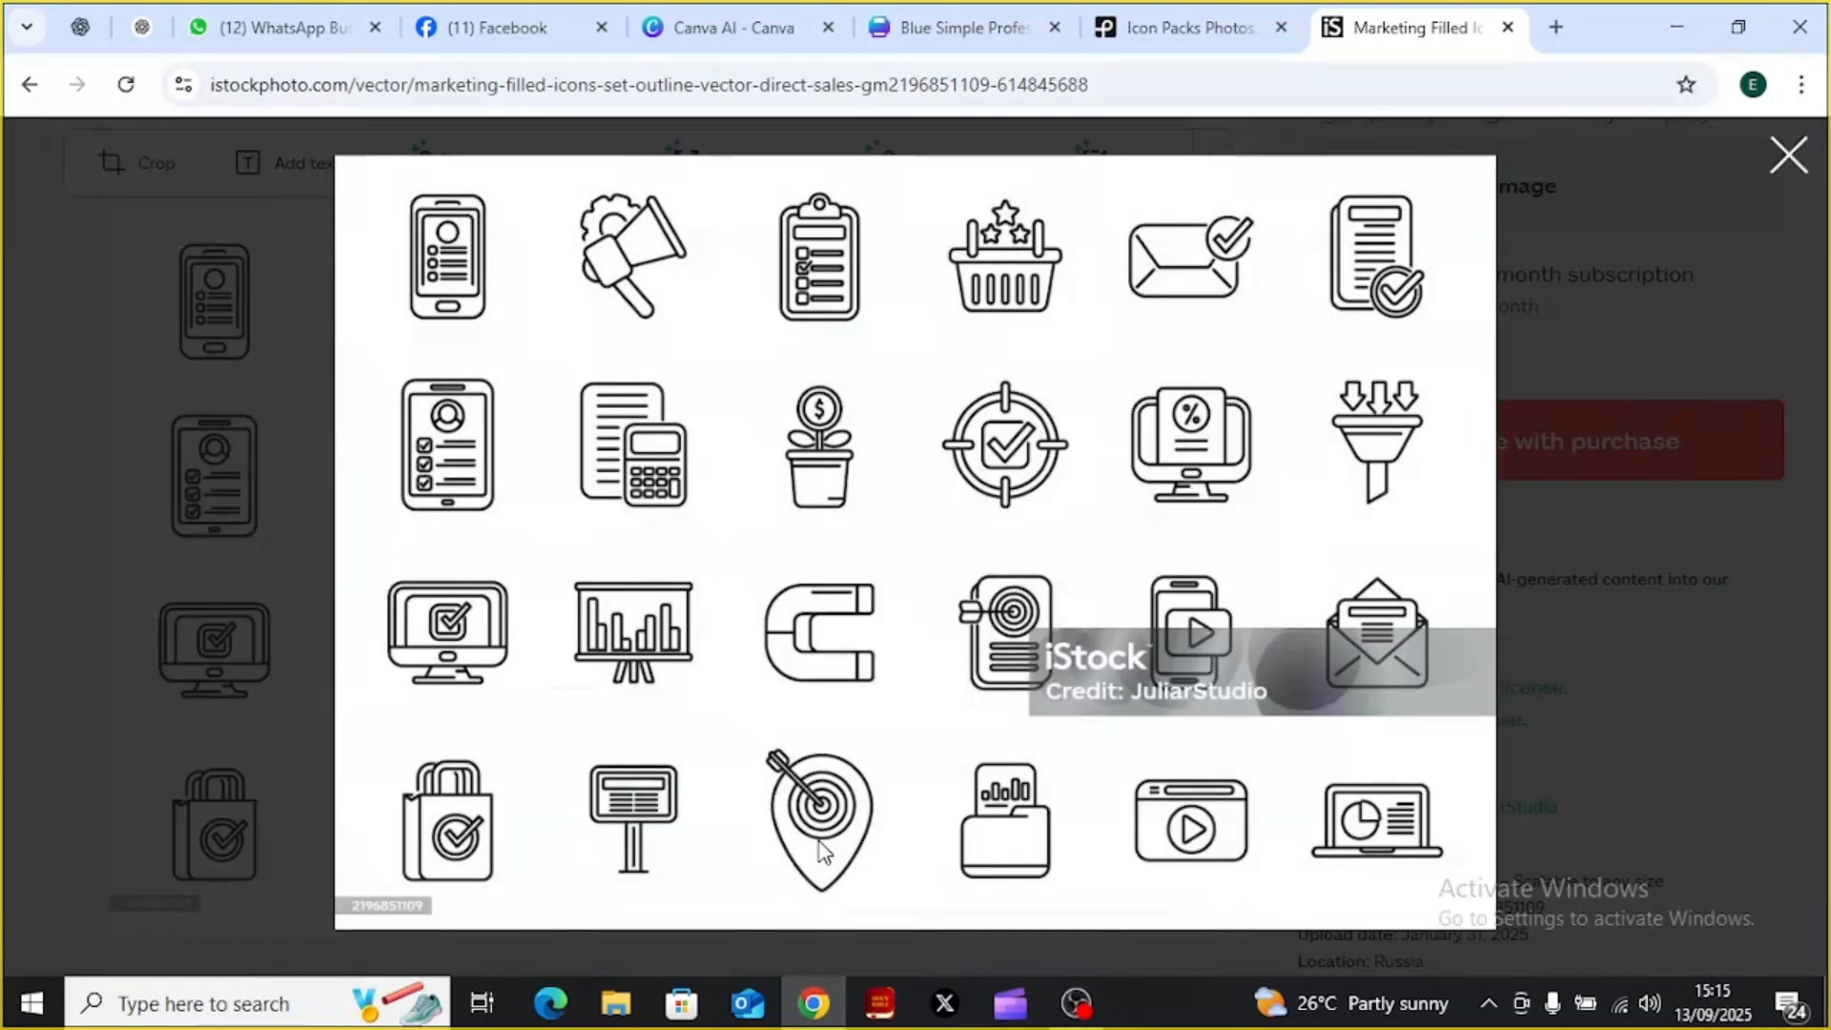
left_click(820, 843)
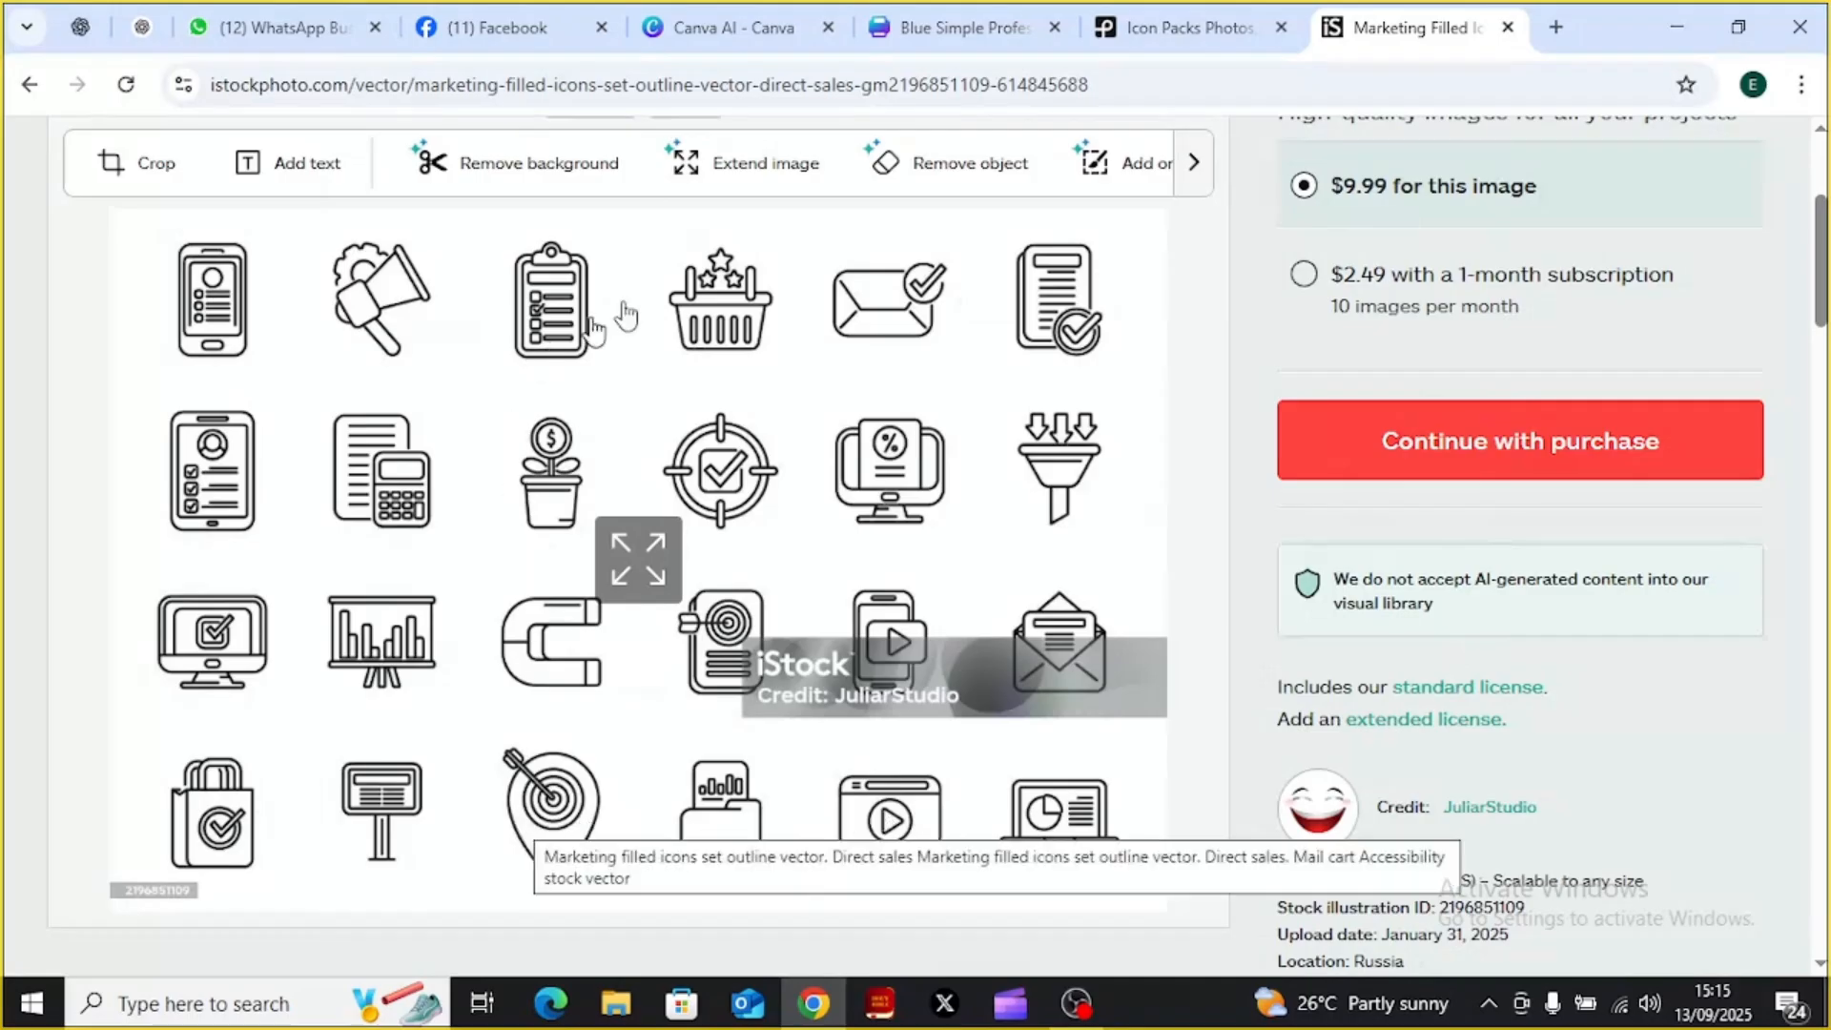
left_click(870, 188)
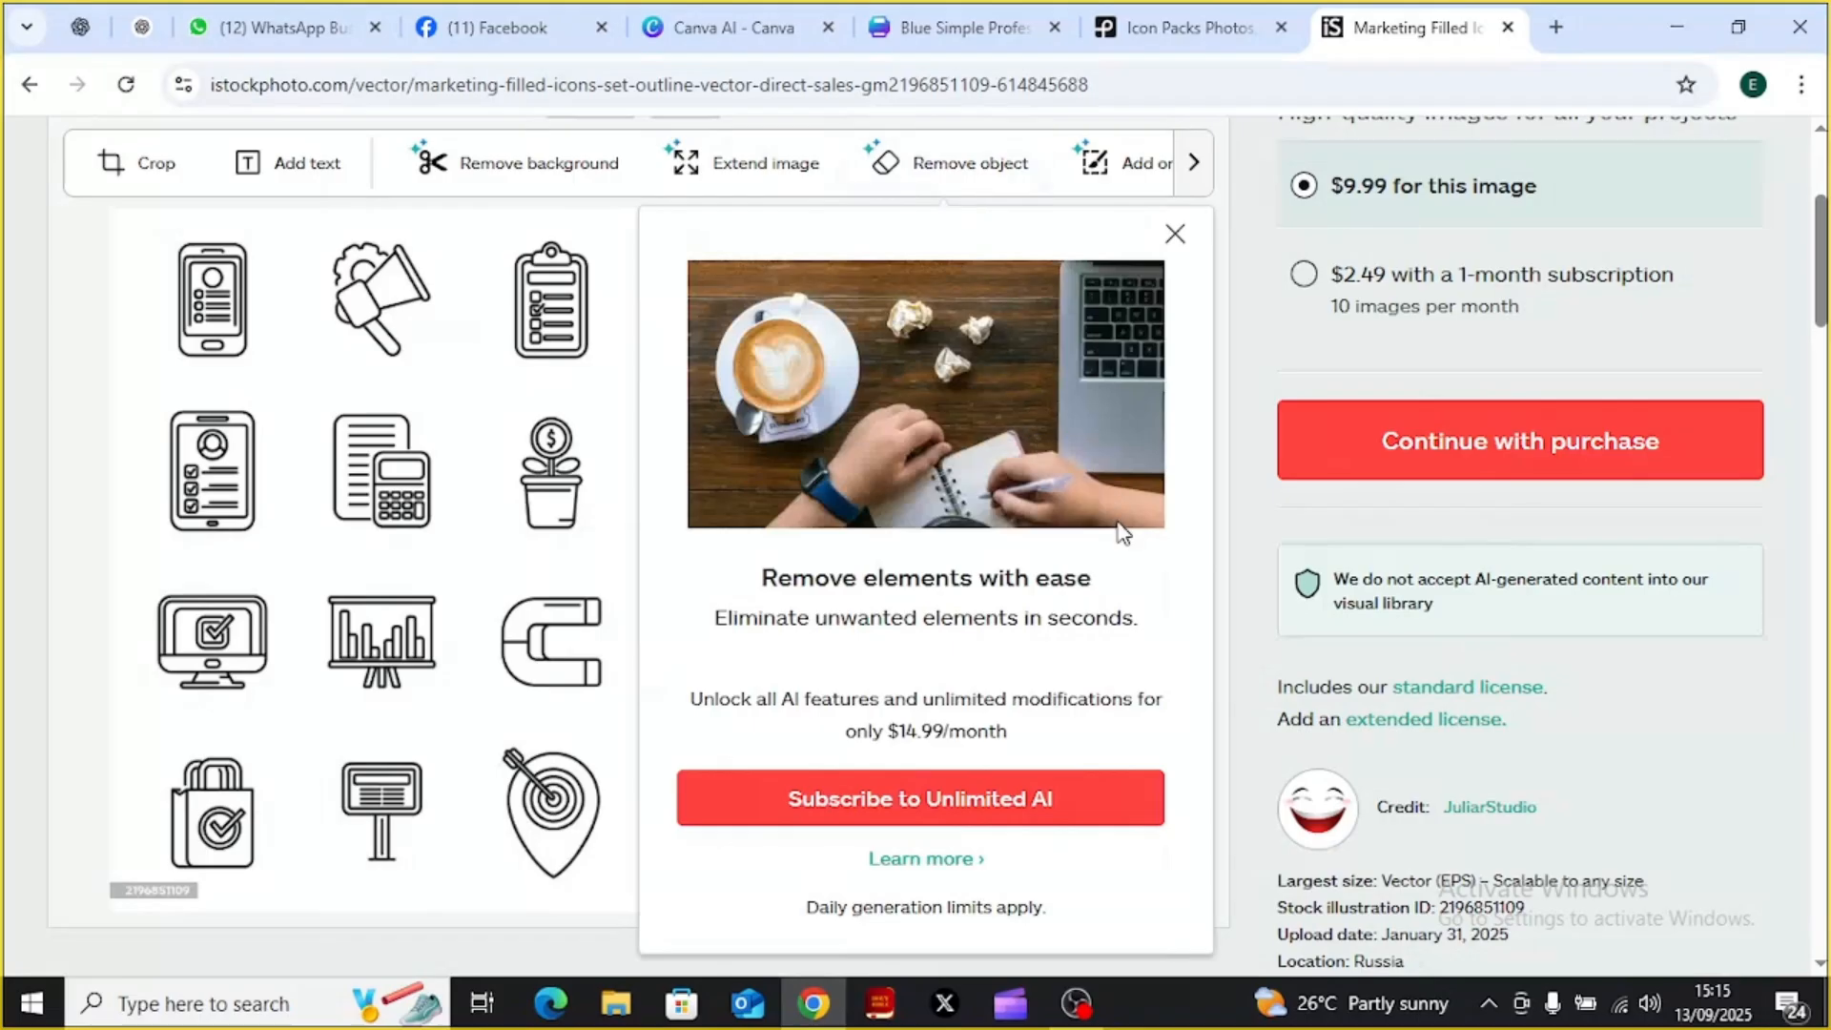
left_click(1175, 236)
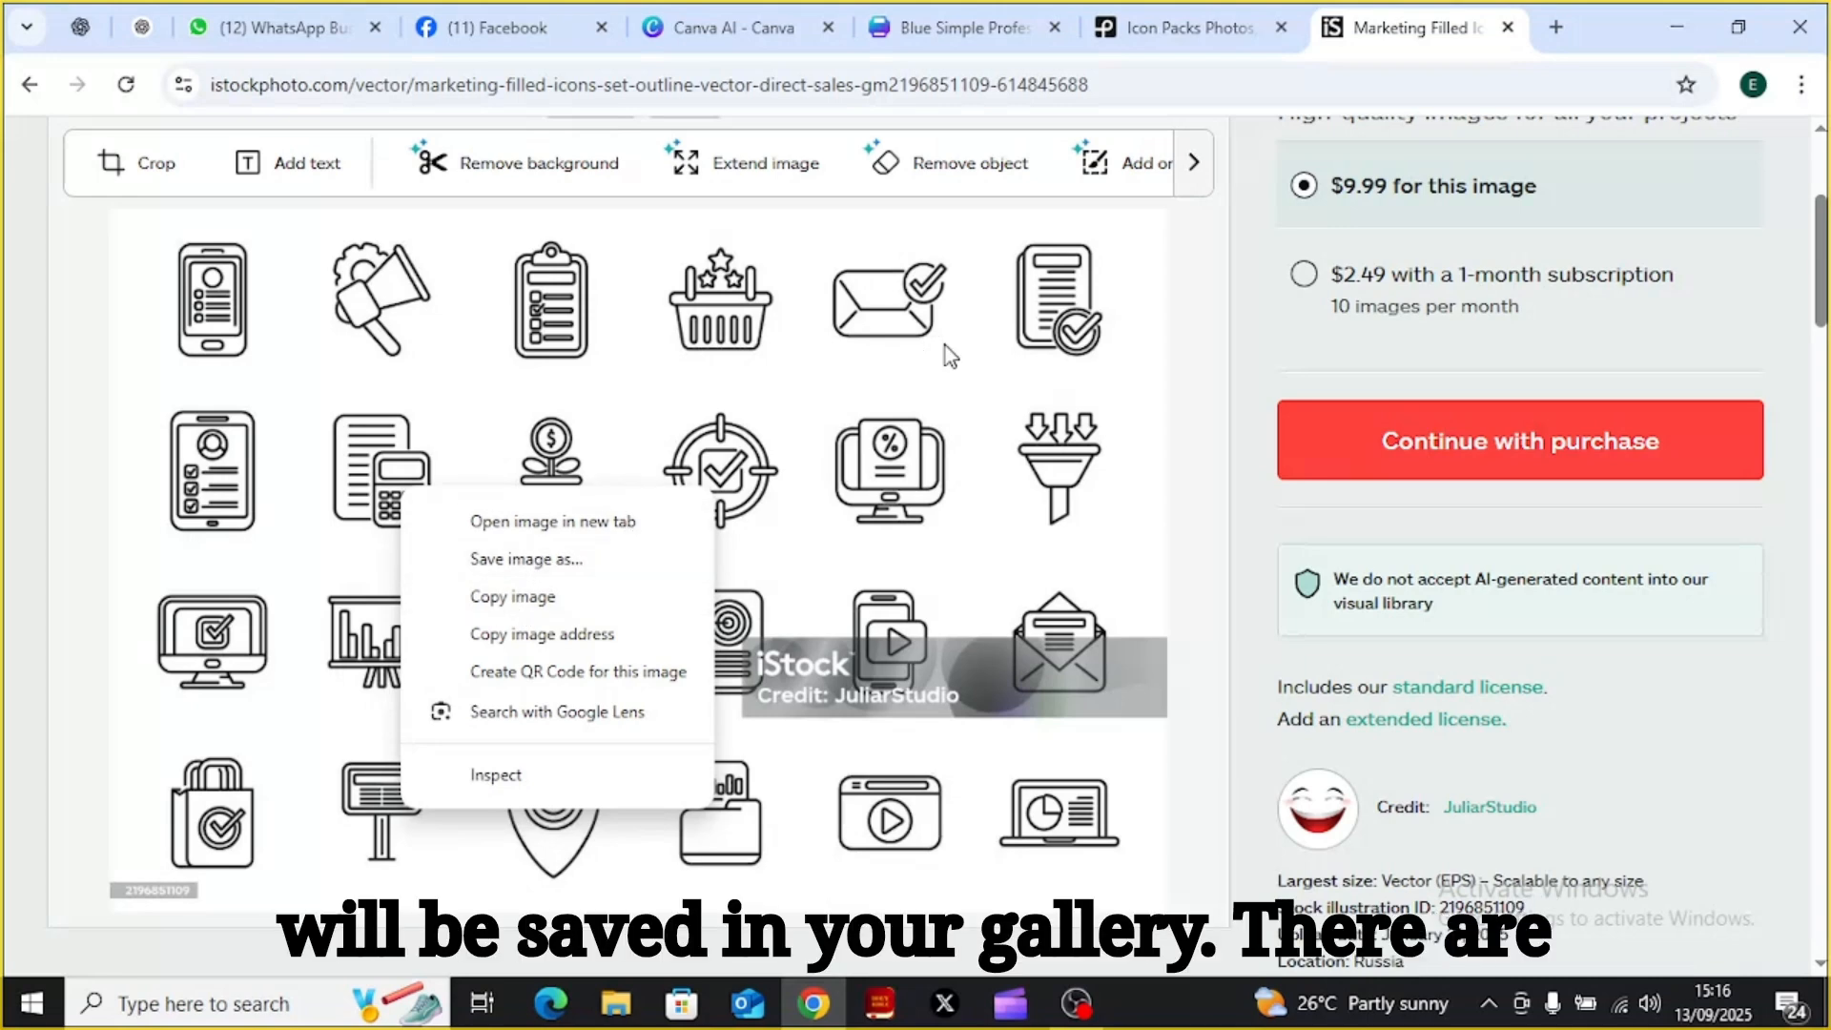
Show the image-saving options for the enlarged marketing icon set, and close the enlarged view without saving
left_click(389, 459)
right_click(386, 461)
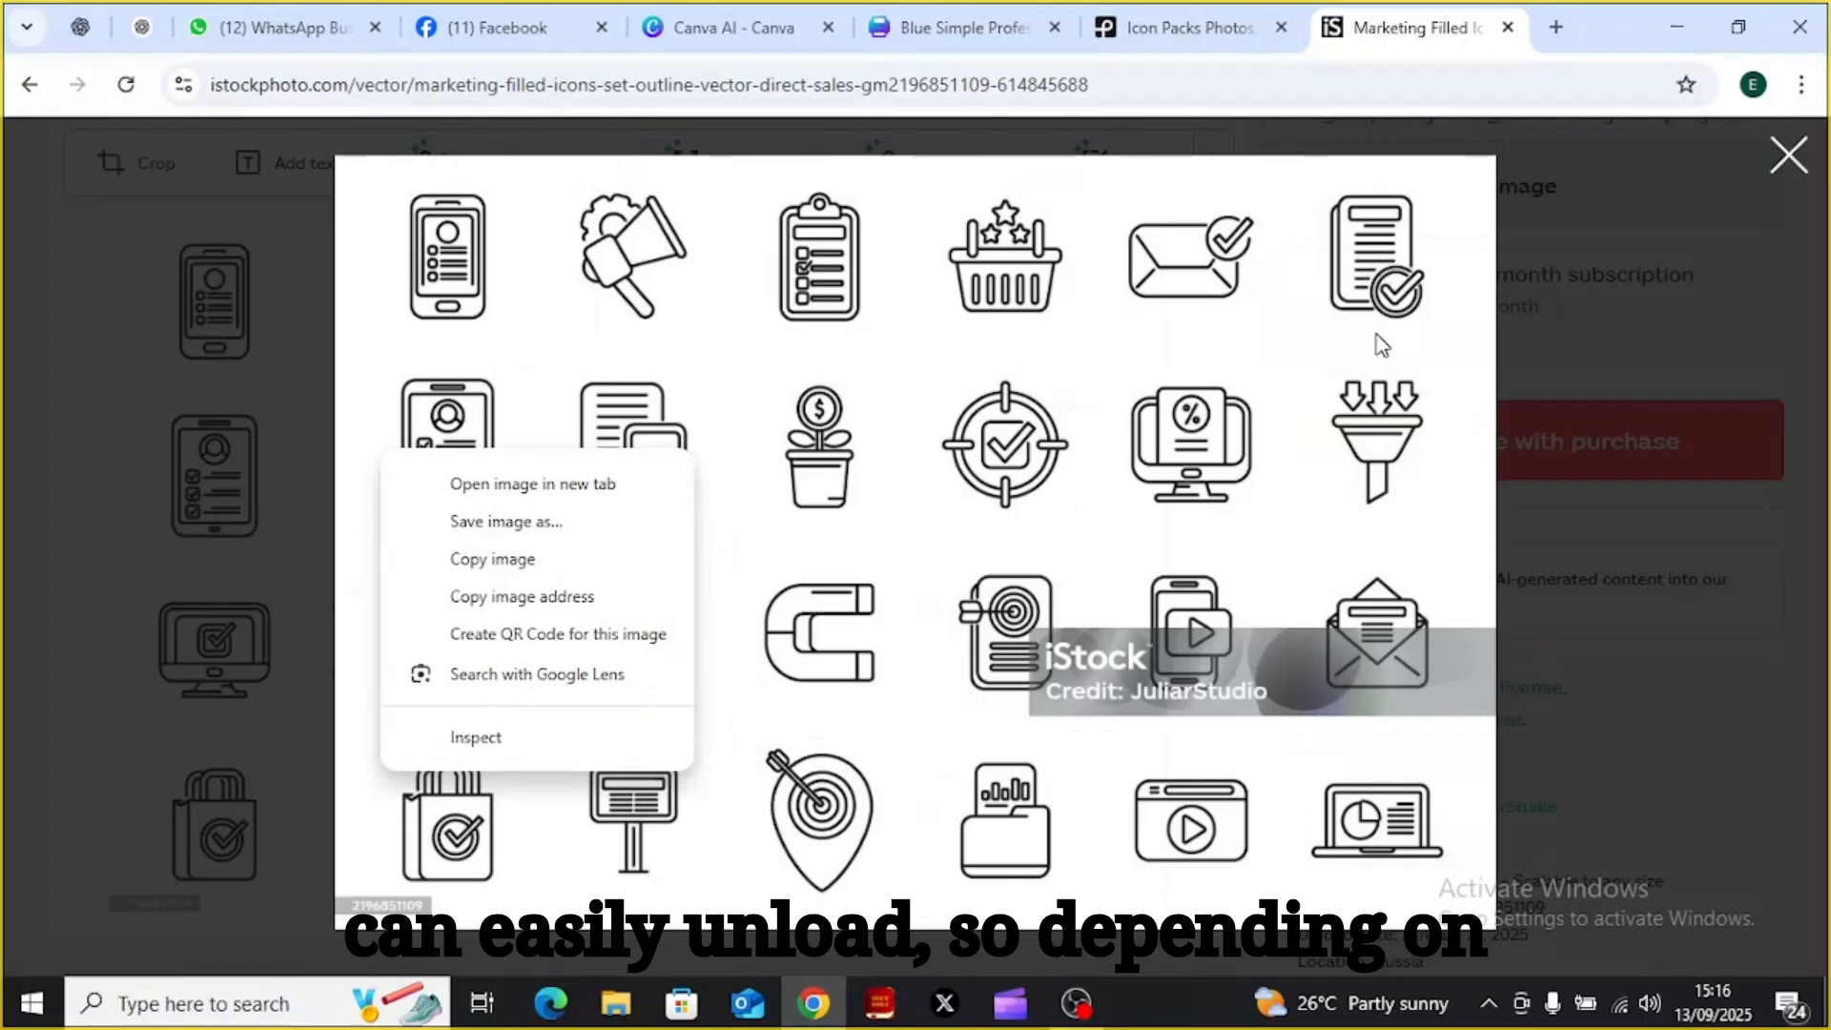
left_click(1790, 157)
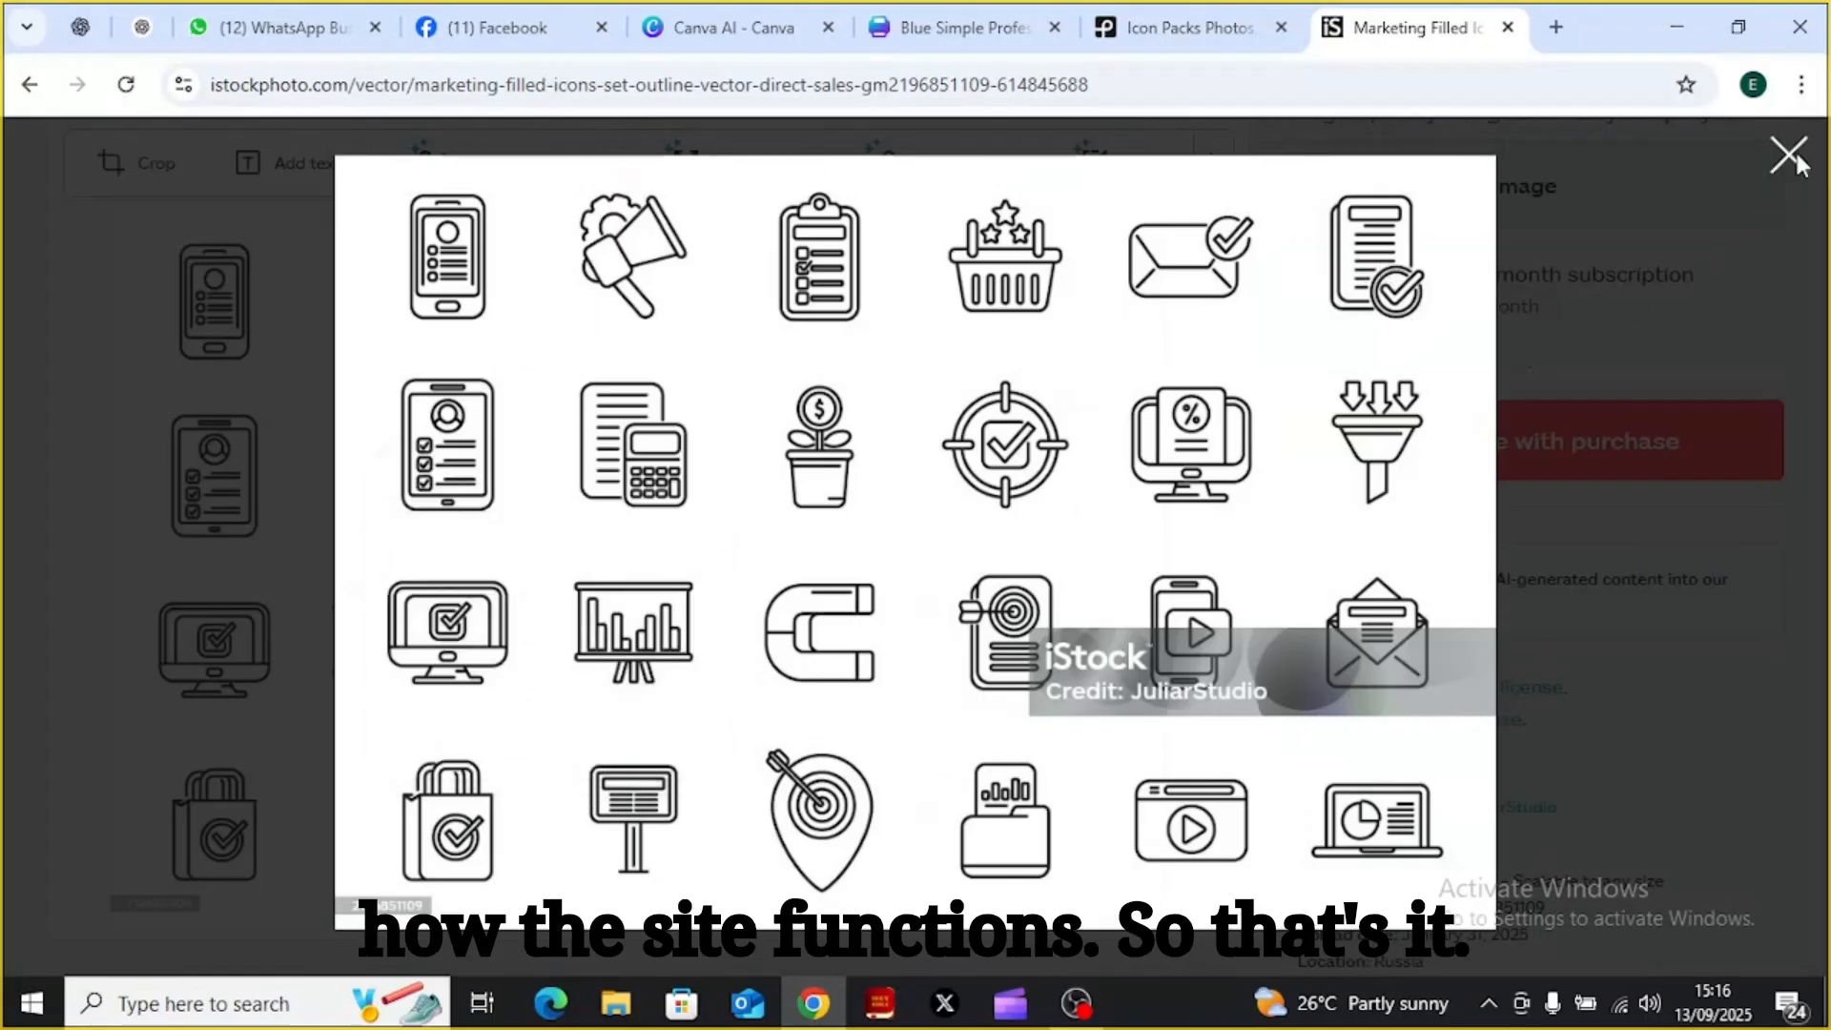
left_click(1791, 156)
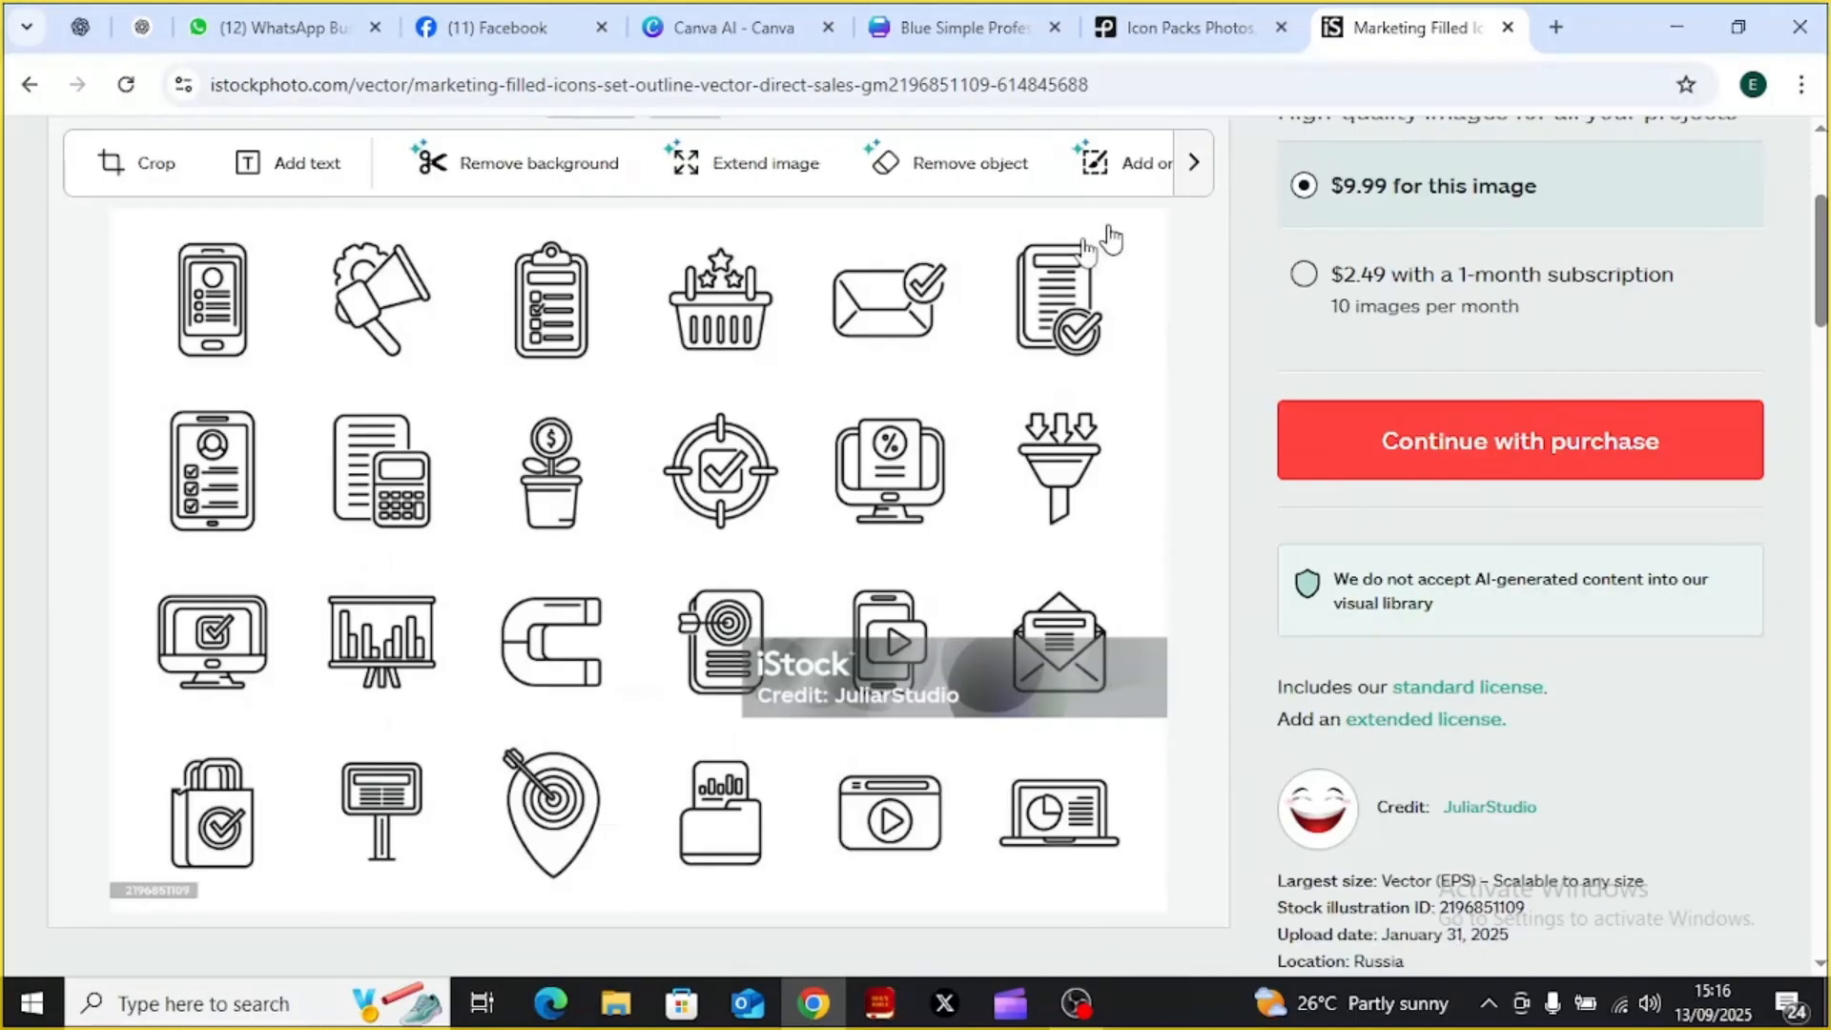